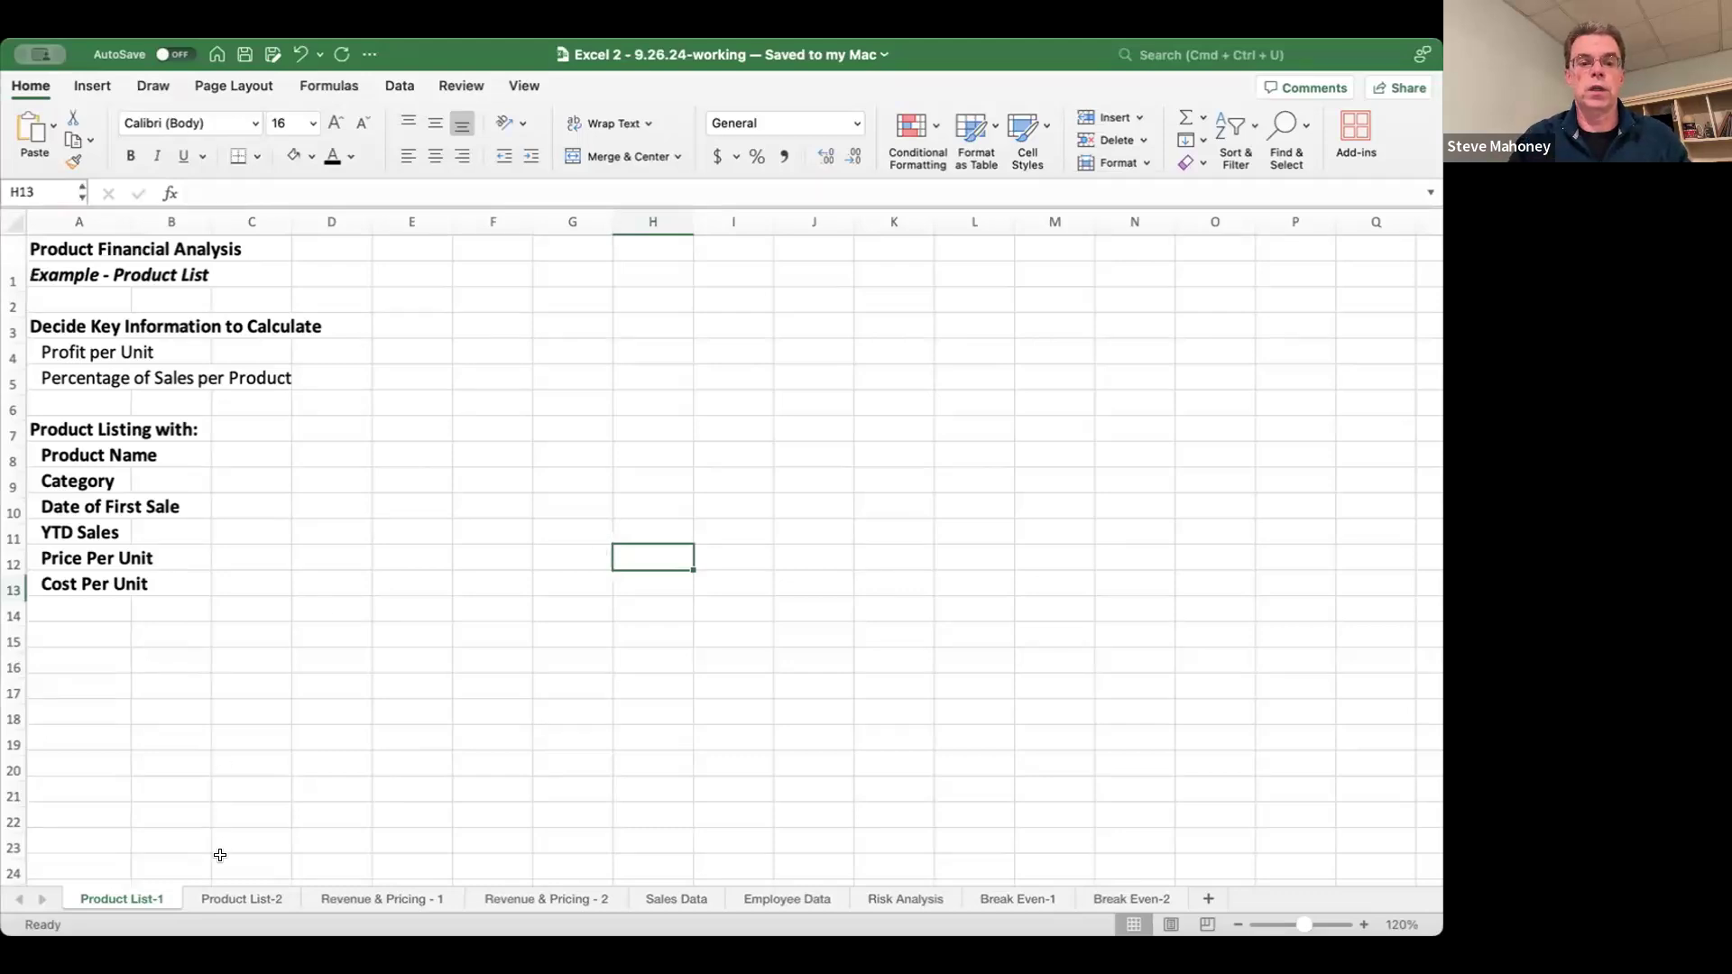
# - Open the Product List-2 sheet and review the Brown Sandal row's name, first sale date, YTD sales, price and cost
pyautogui.click(220, 891)
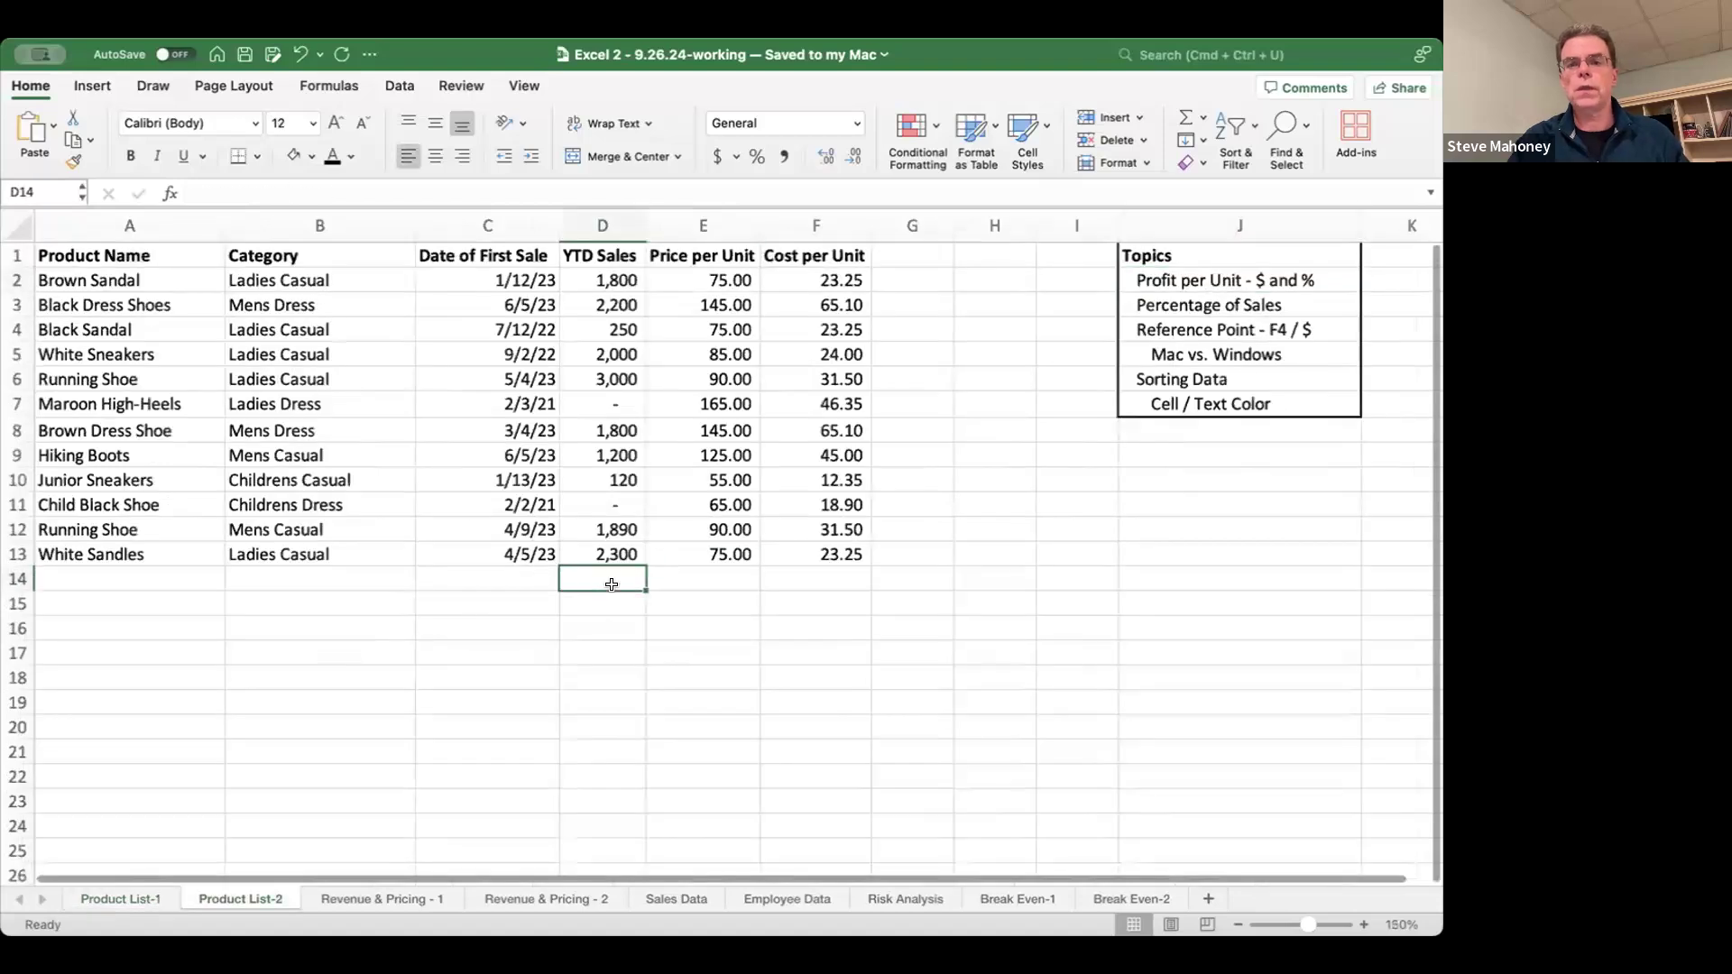
pyautogui.click(134, 284)
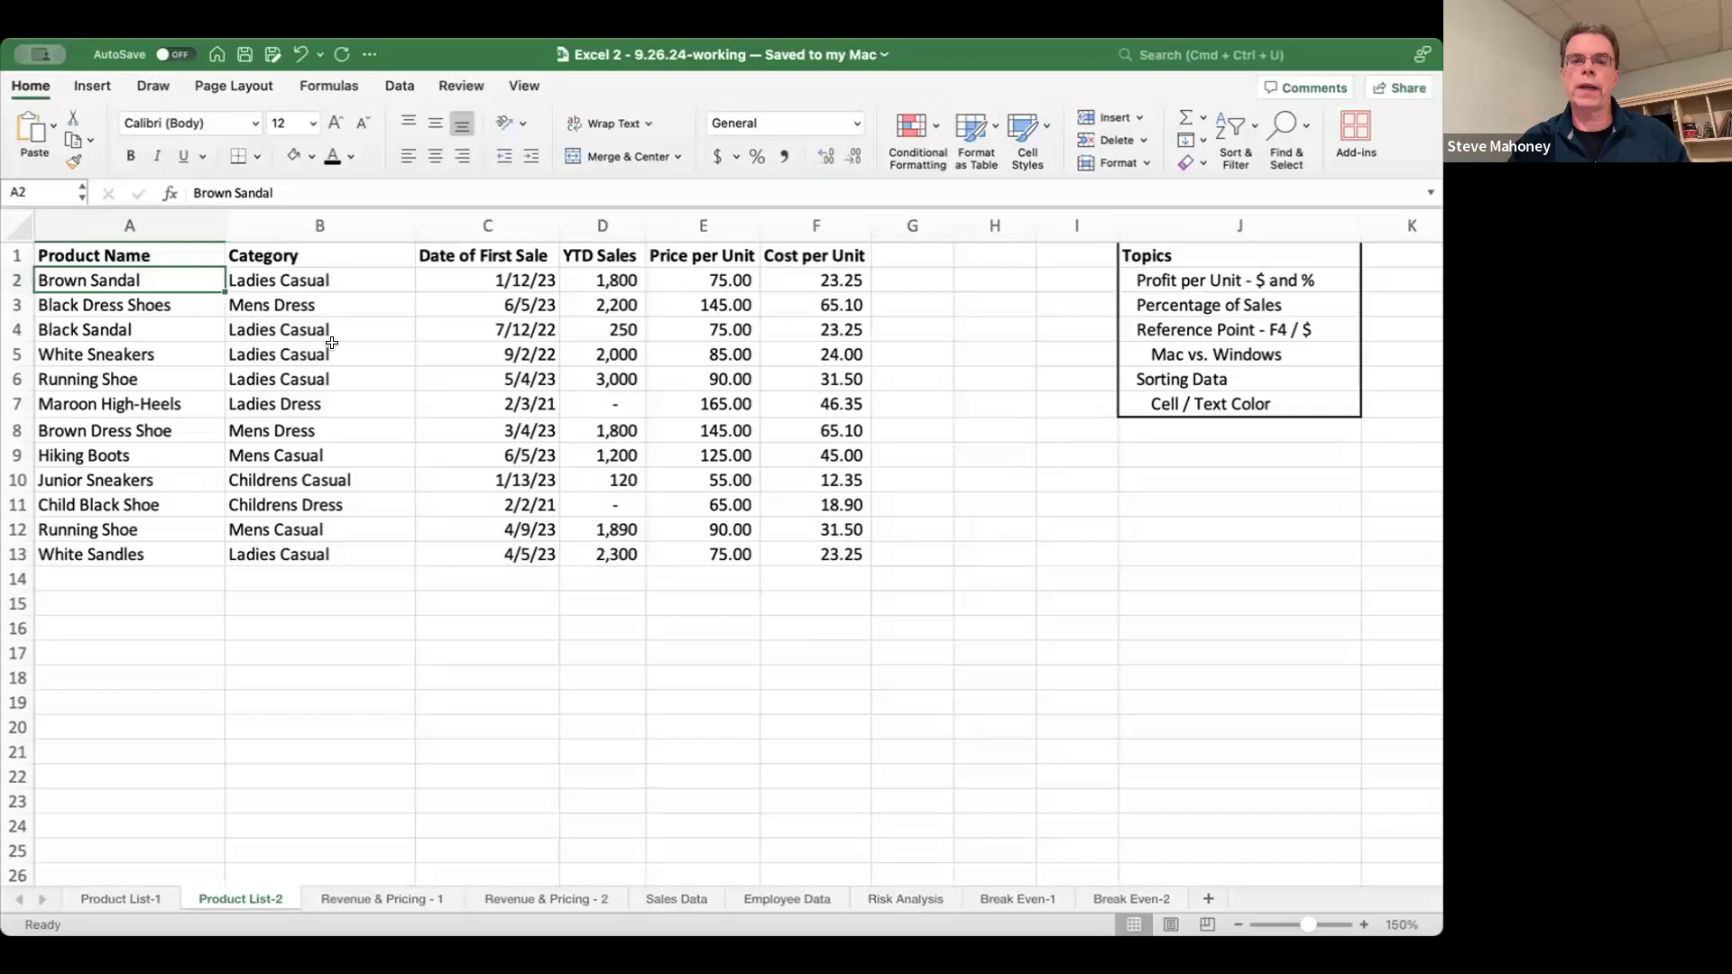
pyautogui.click(510, 272)
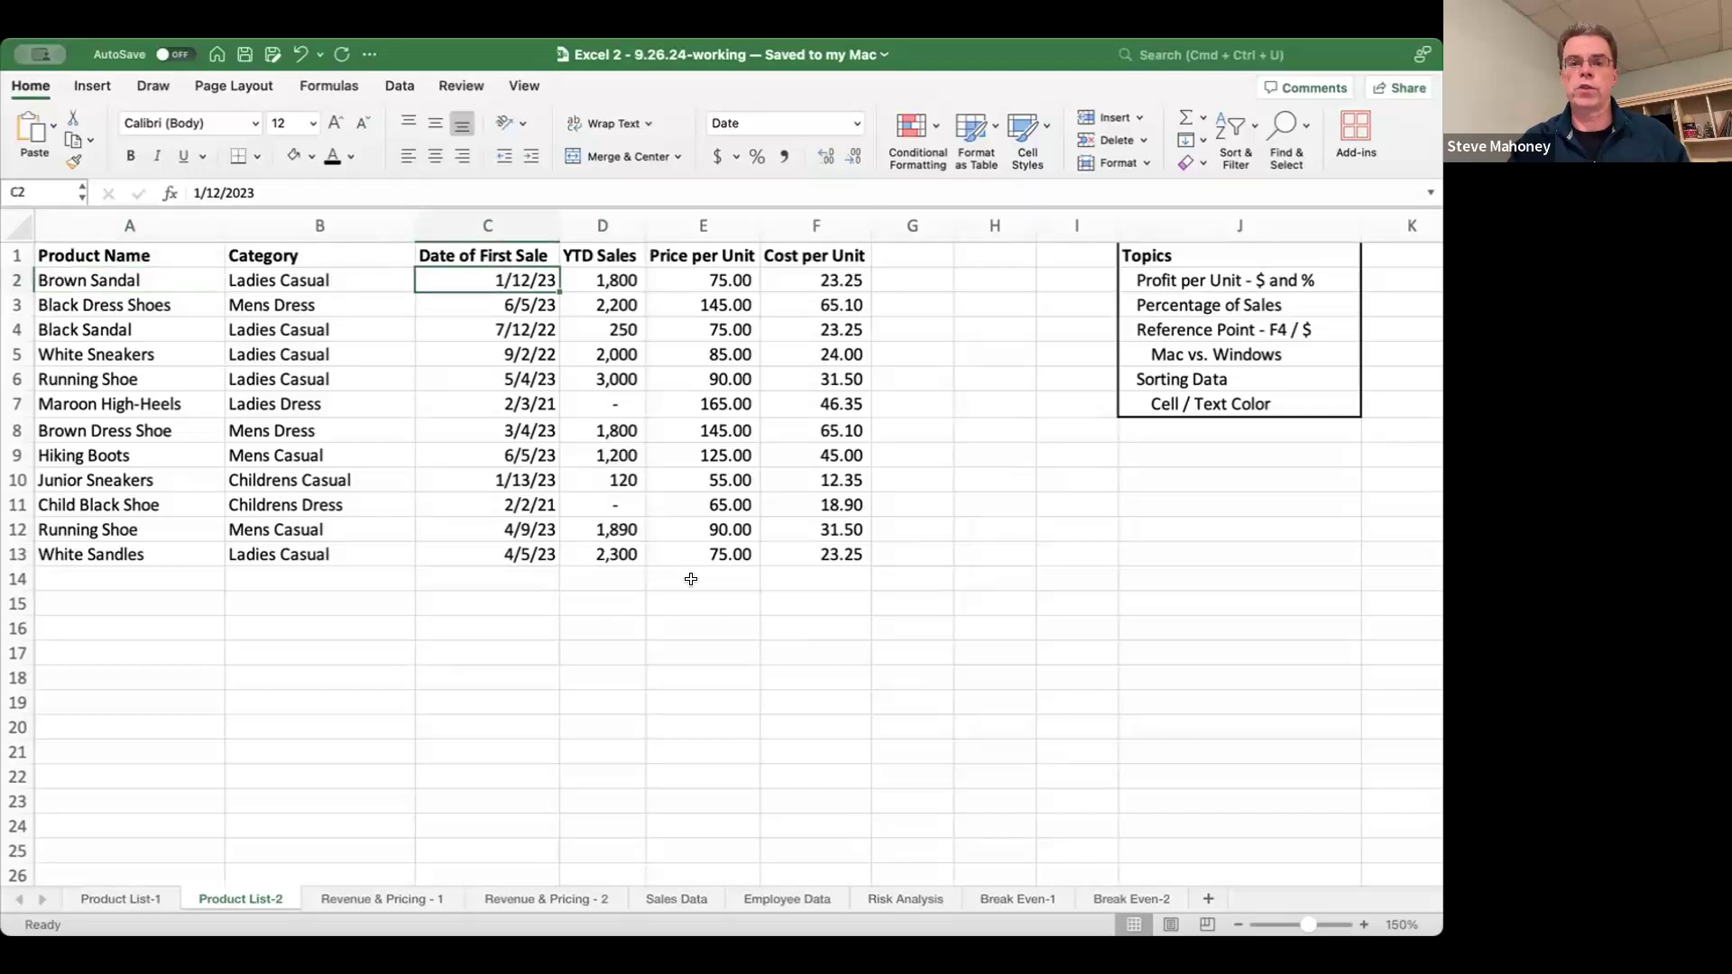
pyautogui.press('Right')
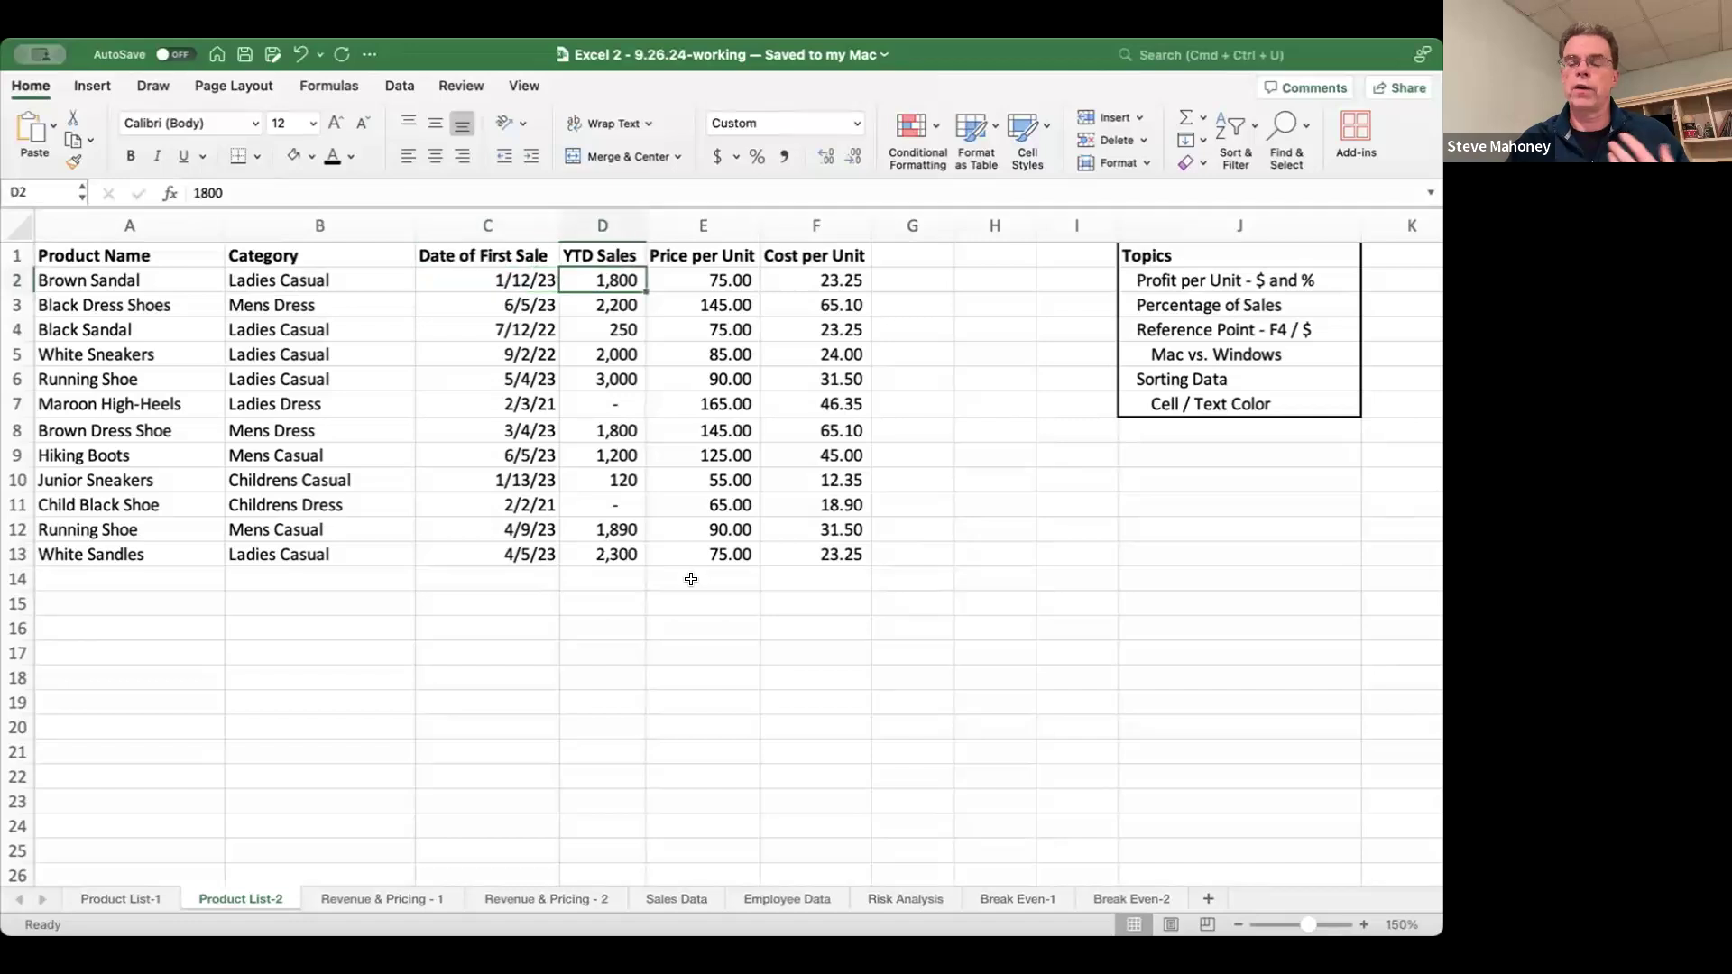
pyautogui.click(728, 276)
pyautogui.click(812, 274)
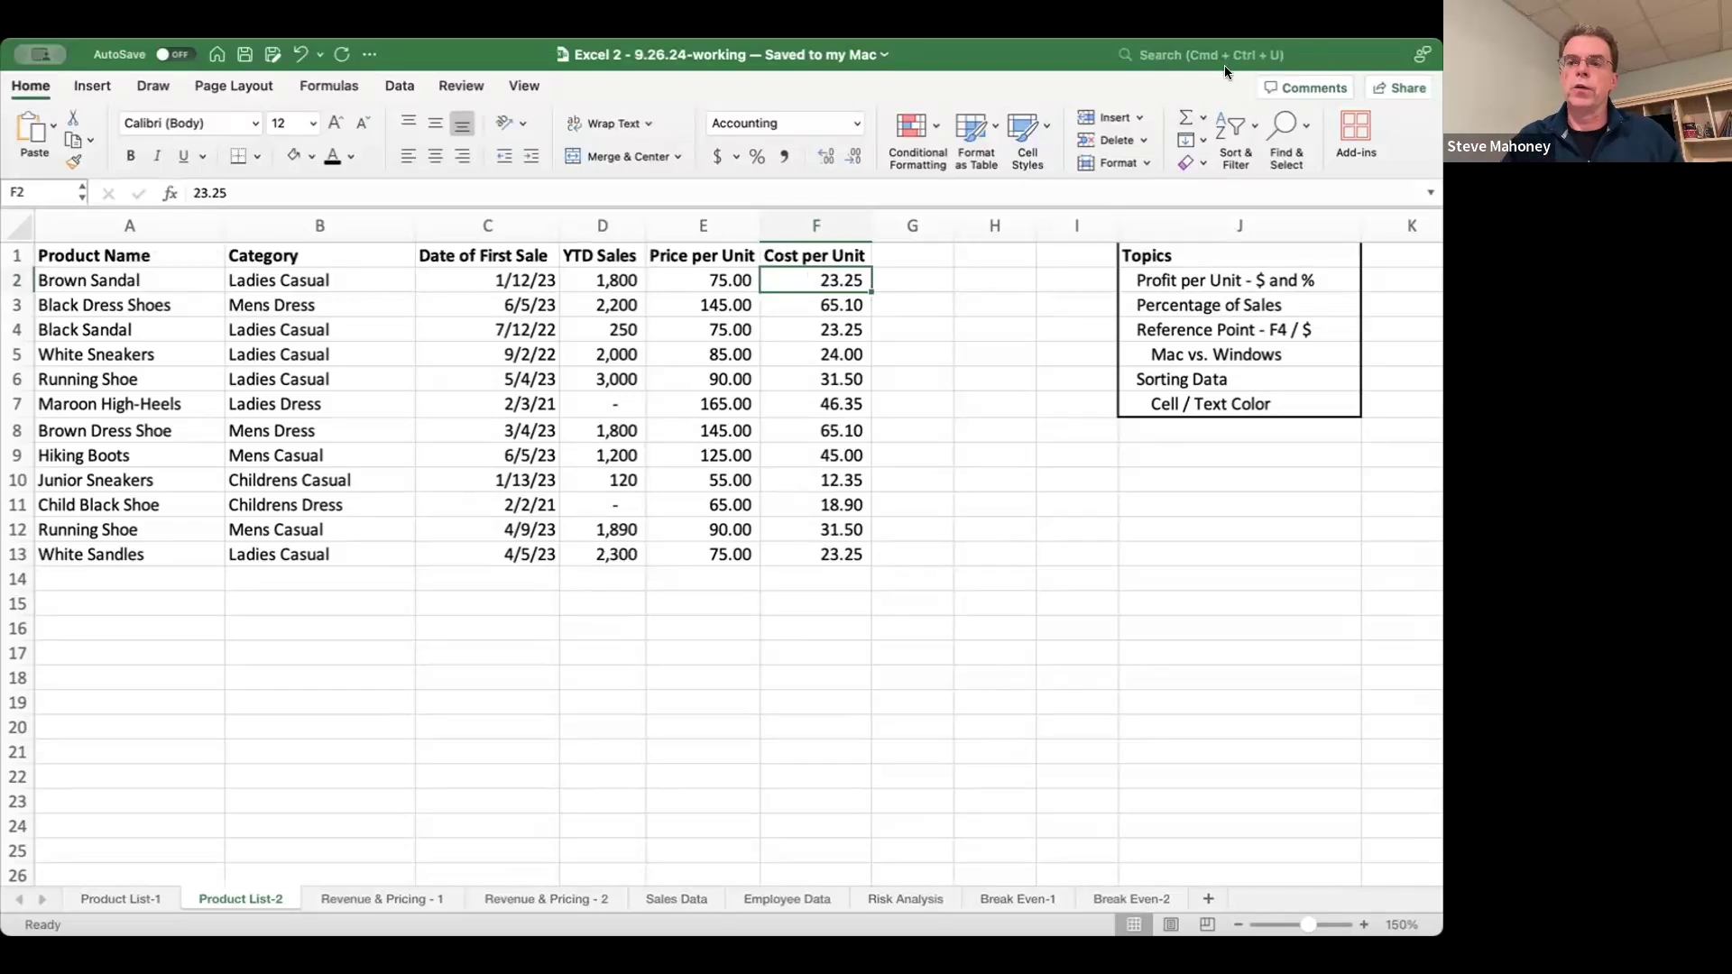
pyautogui.click(910, 281)
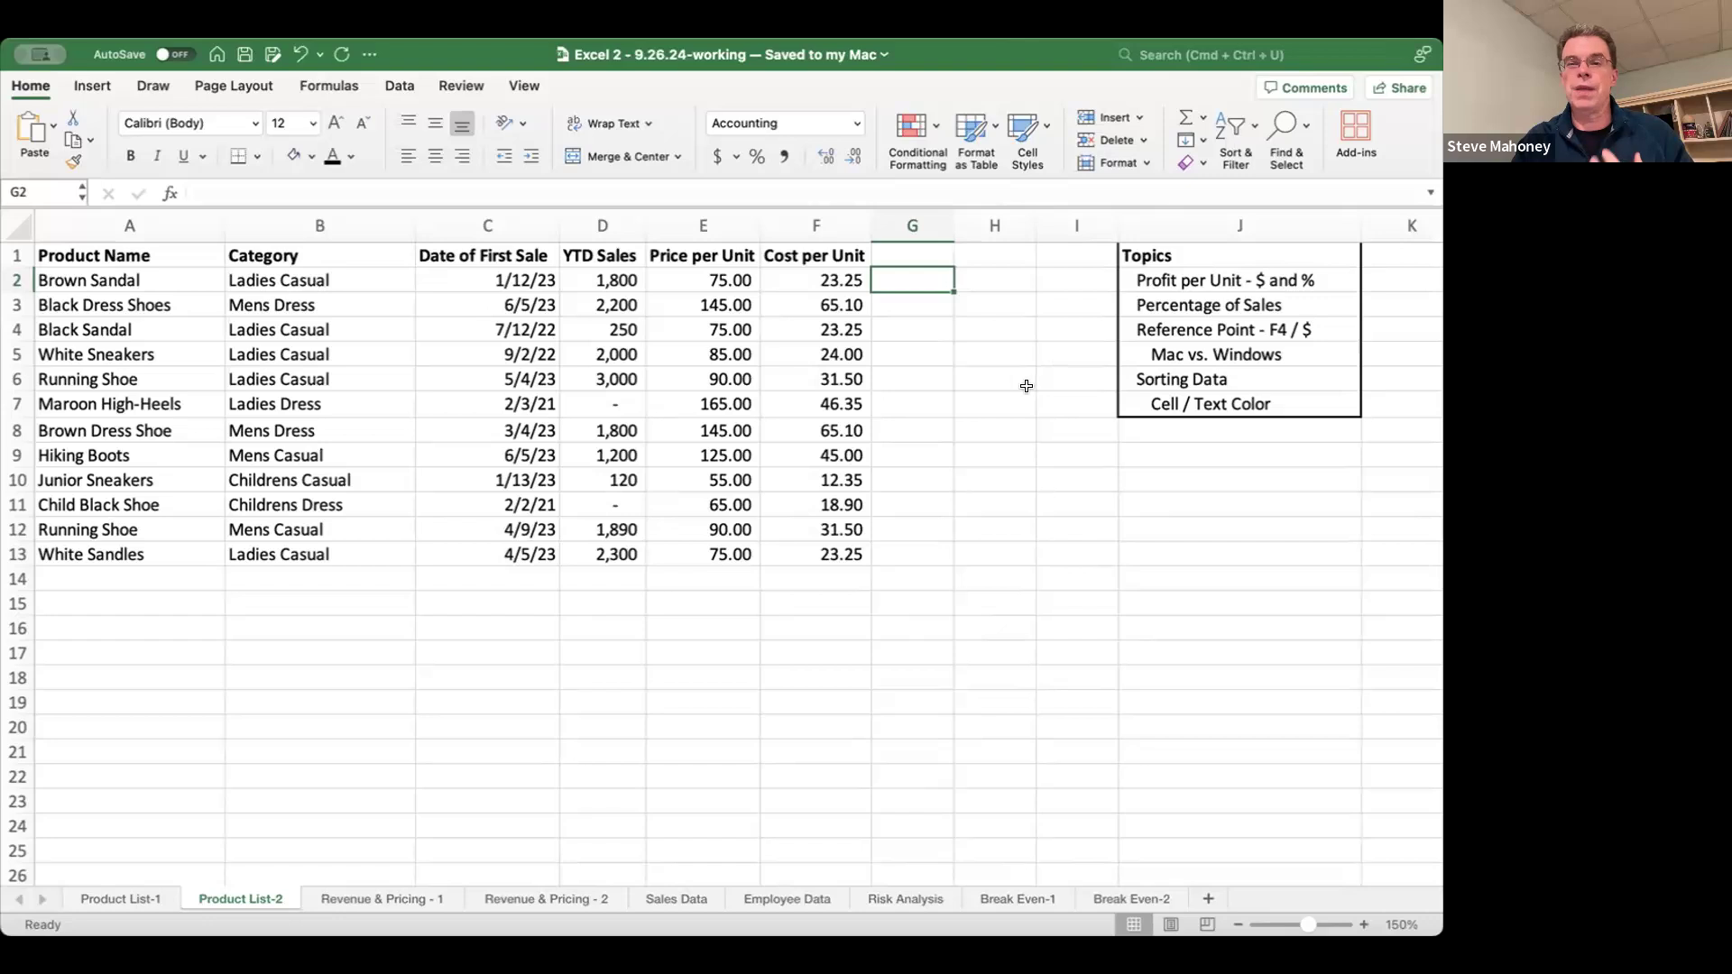
# - Add the column header "GP per Unit" in cell G1
pyautogui.click(906, 253)
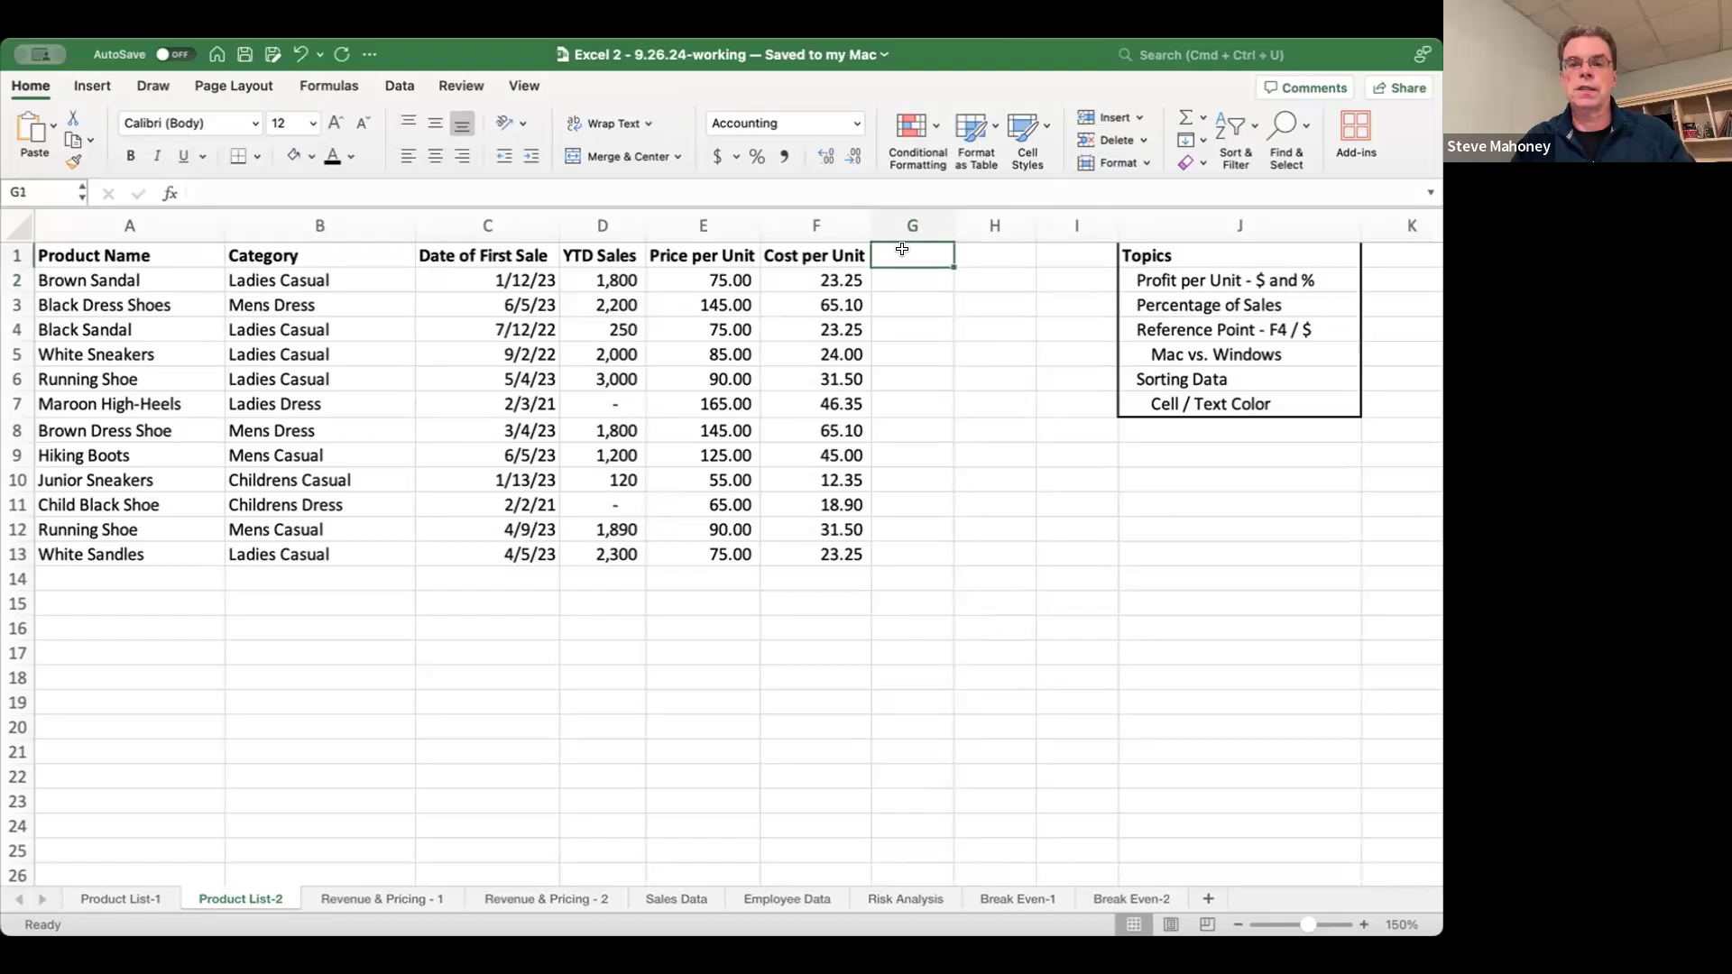
pyautogui.write('GP per Unit')
pyautogui.press('Return')
# - Examine the Brown Sandal row's price, cost and YTD sales cells as inputs for the gross profit calculation
pyautogui.press('Left')
pyautogui.press('Left')
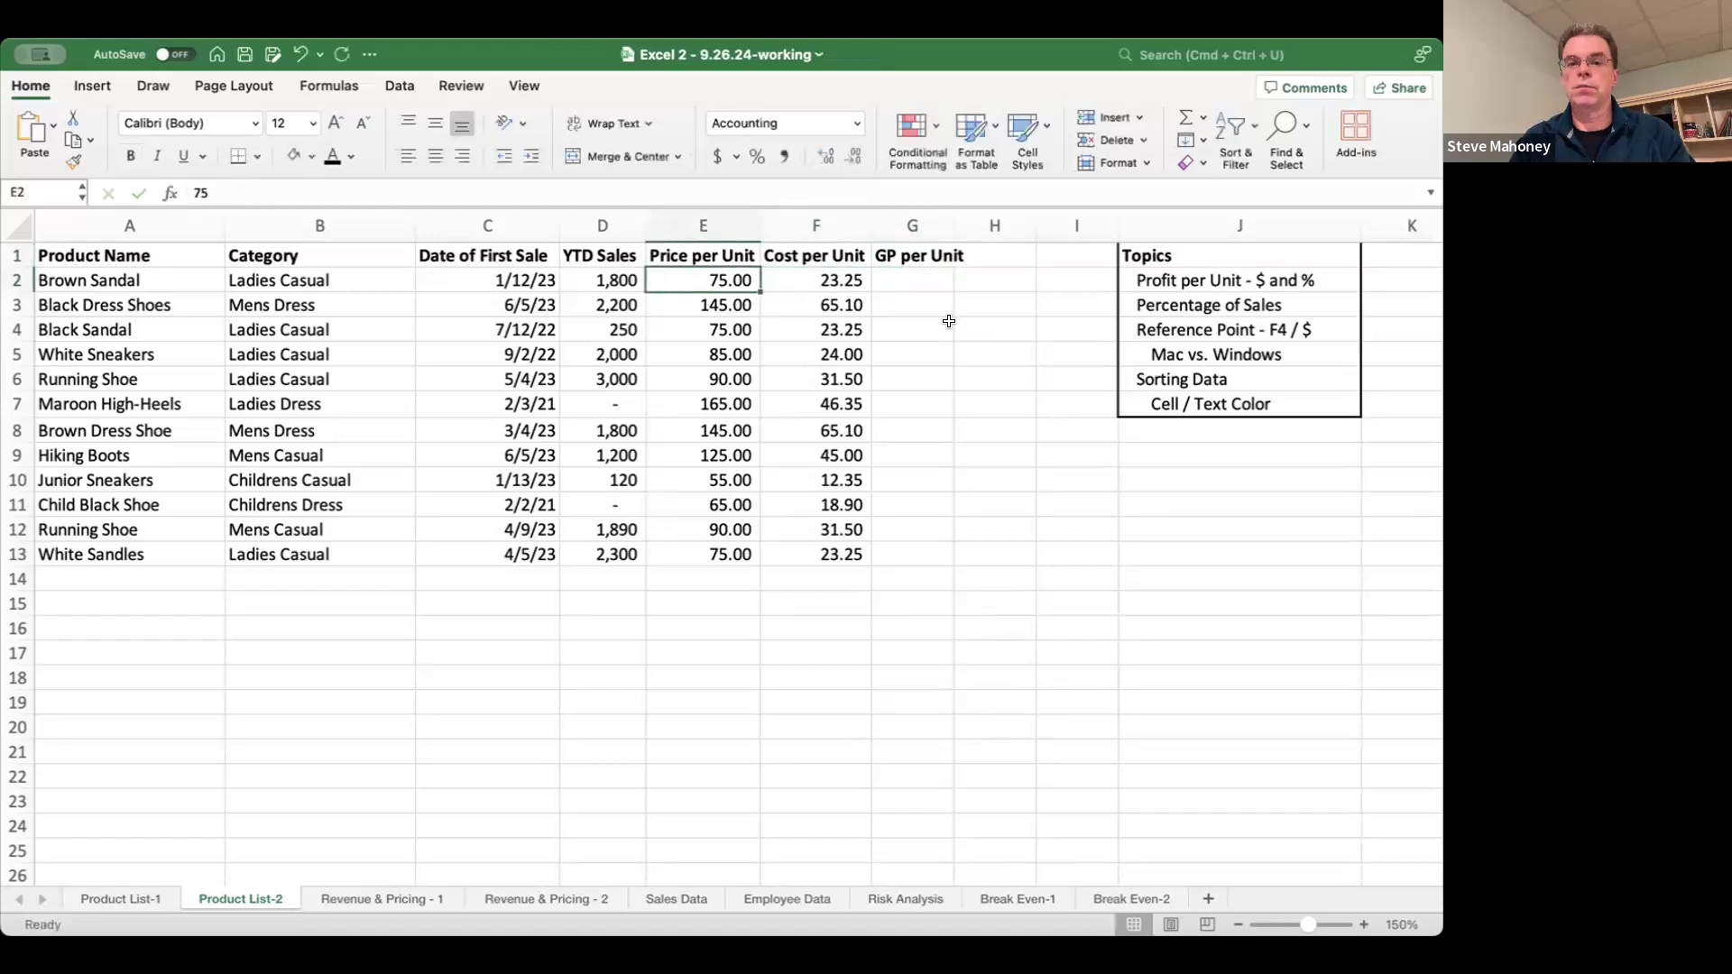
pyautogui.press('Right')
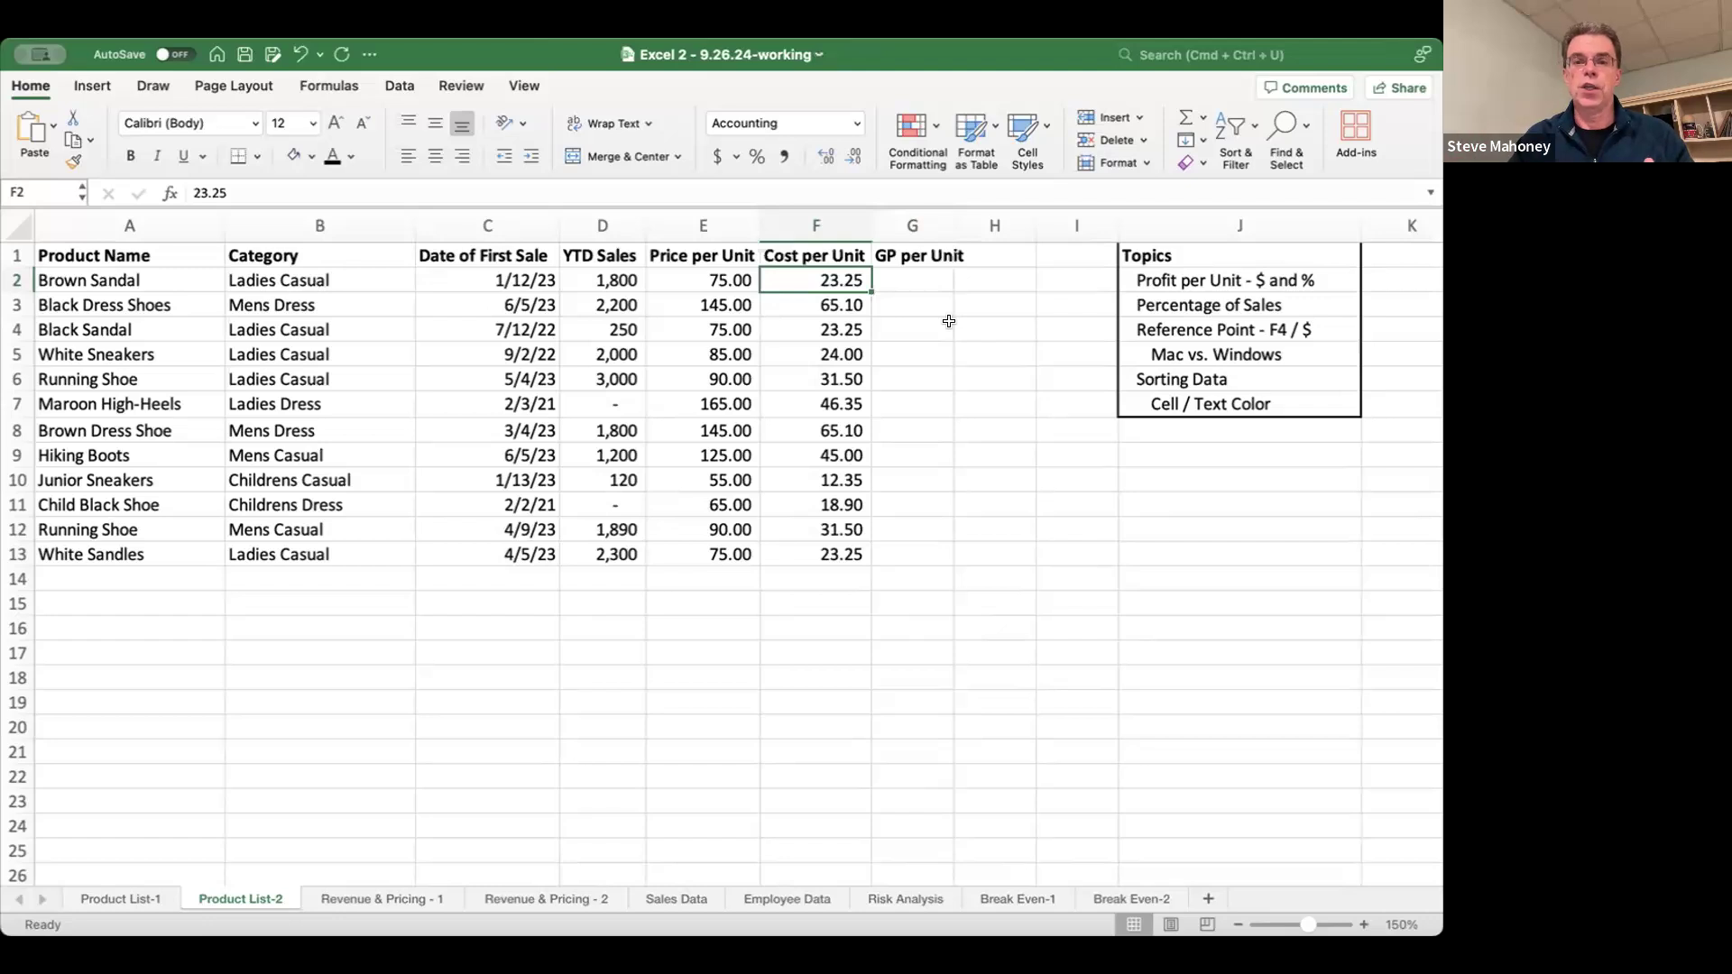
pyautogui.press('Left')
pyautogui.press('Left')
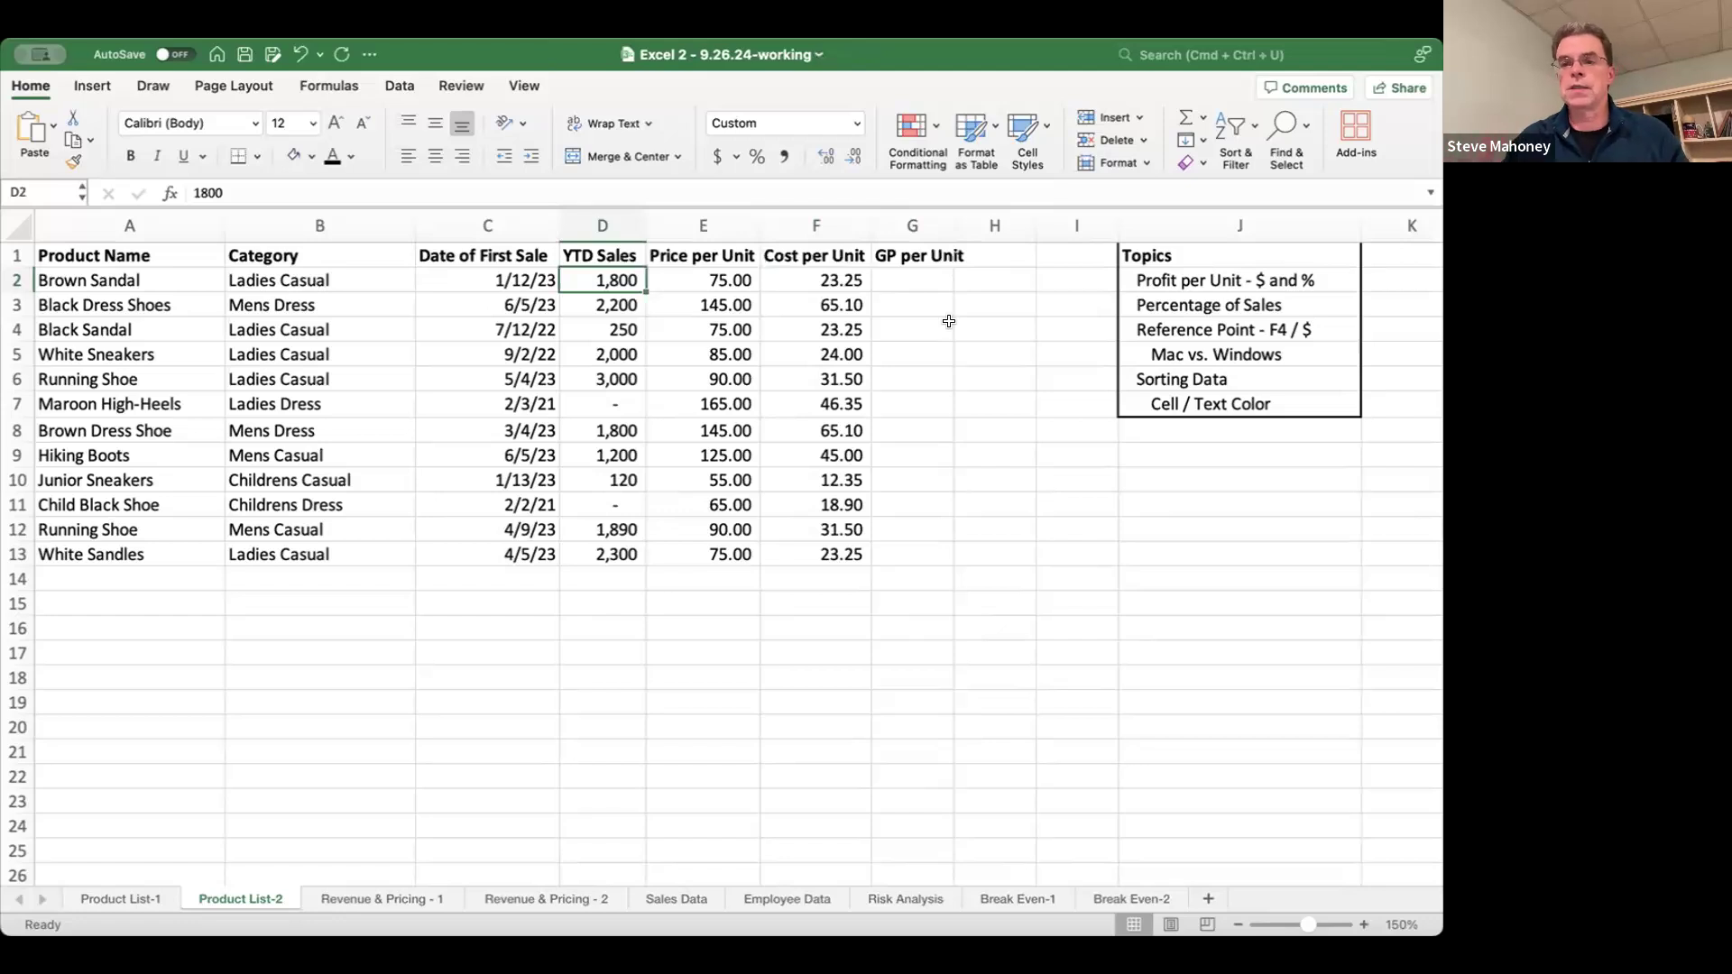
pyautogui.press('Right')
pyautogui.press('Right')
pyautogui.press('Right')
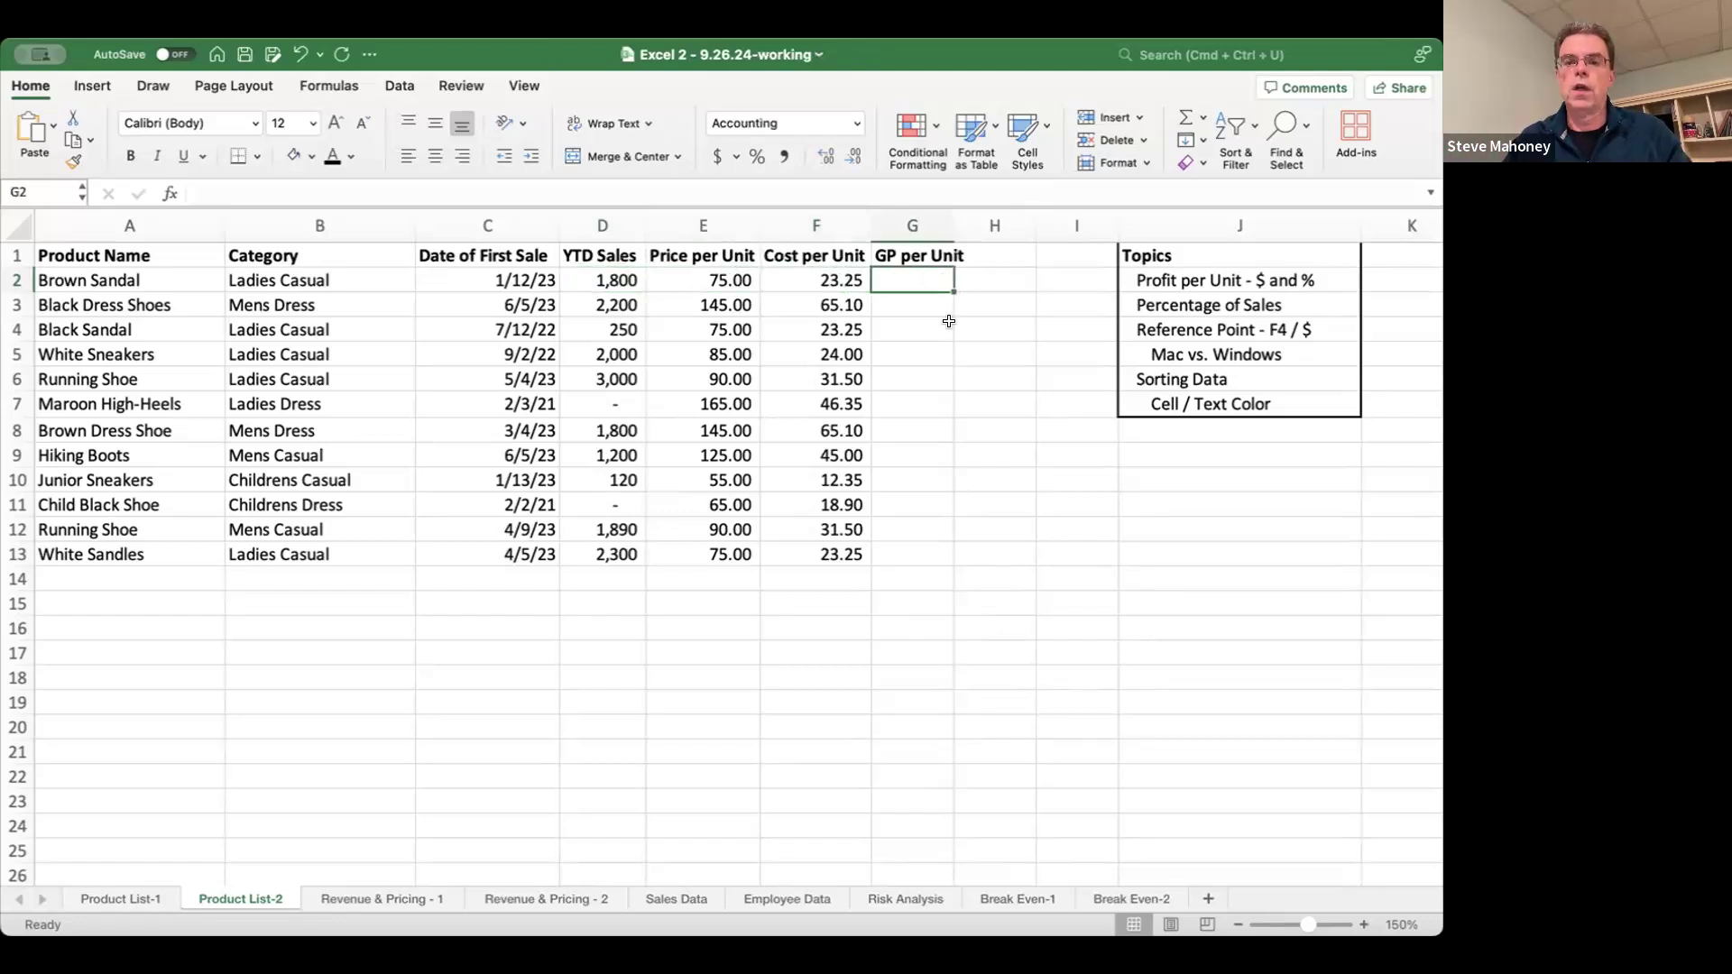
pyautogui.write('=')
pyautogui.press('Left')
pyautogui.write('-')
pyautogui.press('Left')
pyautogui.press('Left')
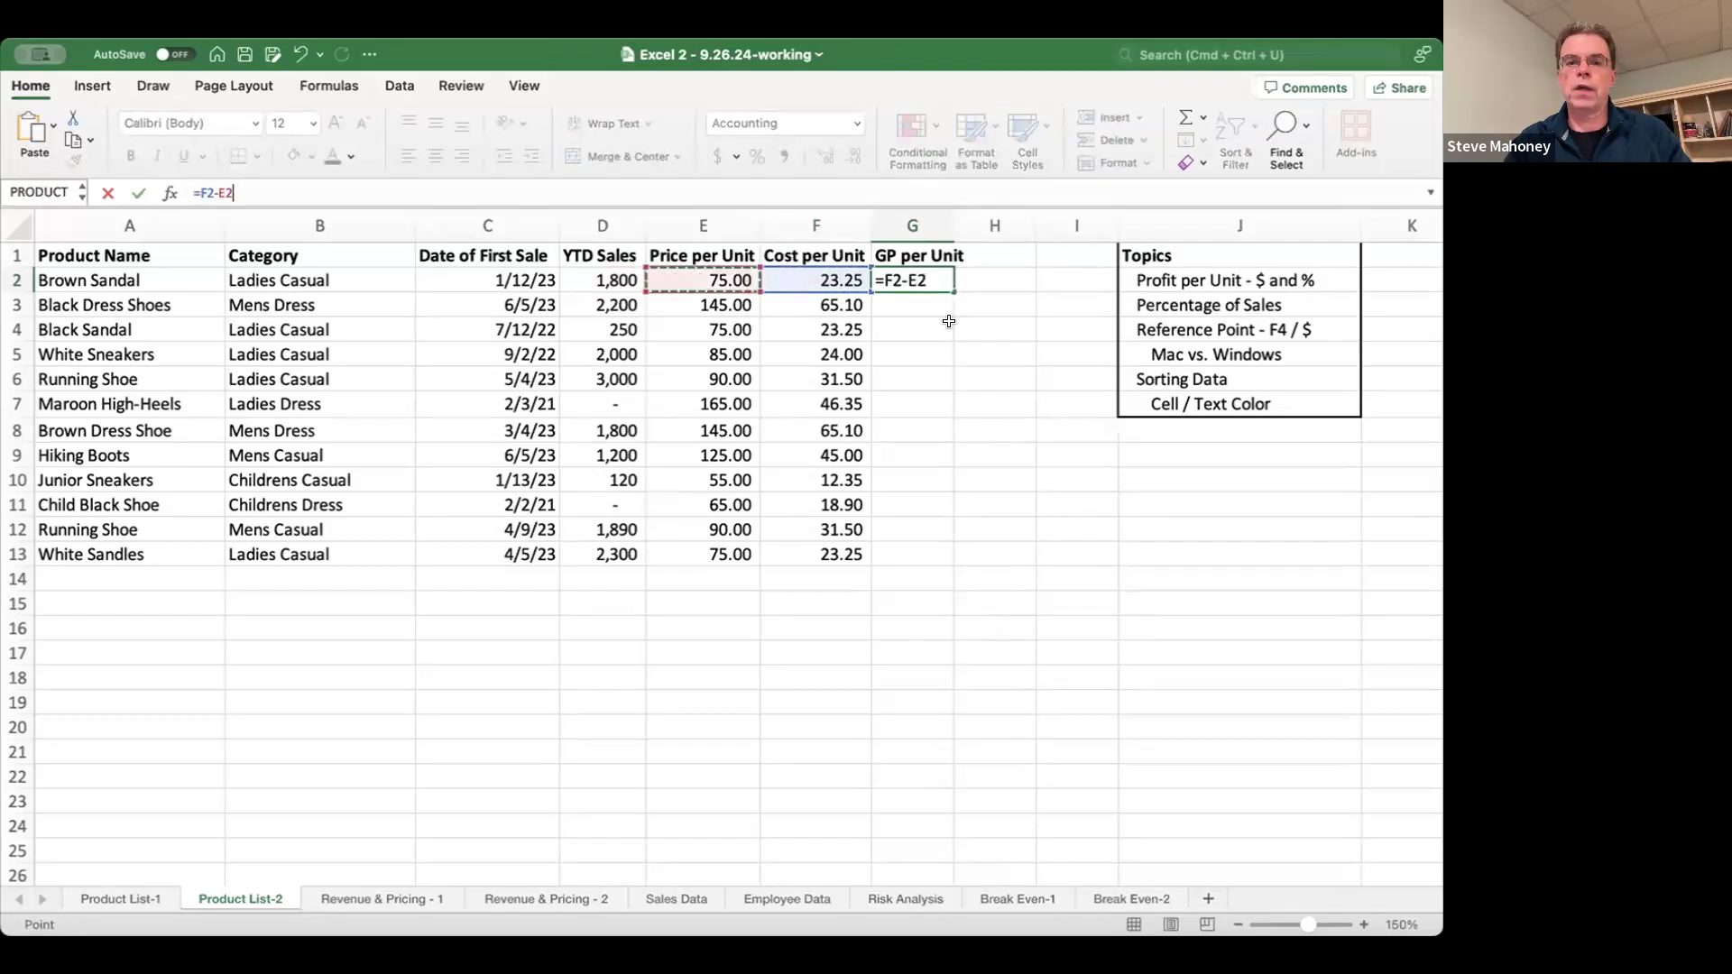
pyautogui.press('Escape')
# - Calculate the Brown Sandal's gross profit per unit in G2 with the formula =E2-F2
pyautogui.write('=')
pyautogui.press('Left')
pyautogui.press('Left')
pyautogui.write('-')
pyautogui.press('Left')
pyautogui.press('Return')
pyautogui.press('Up')
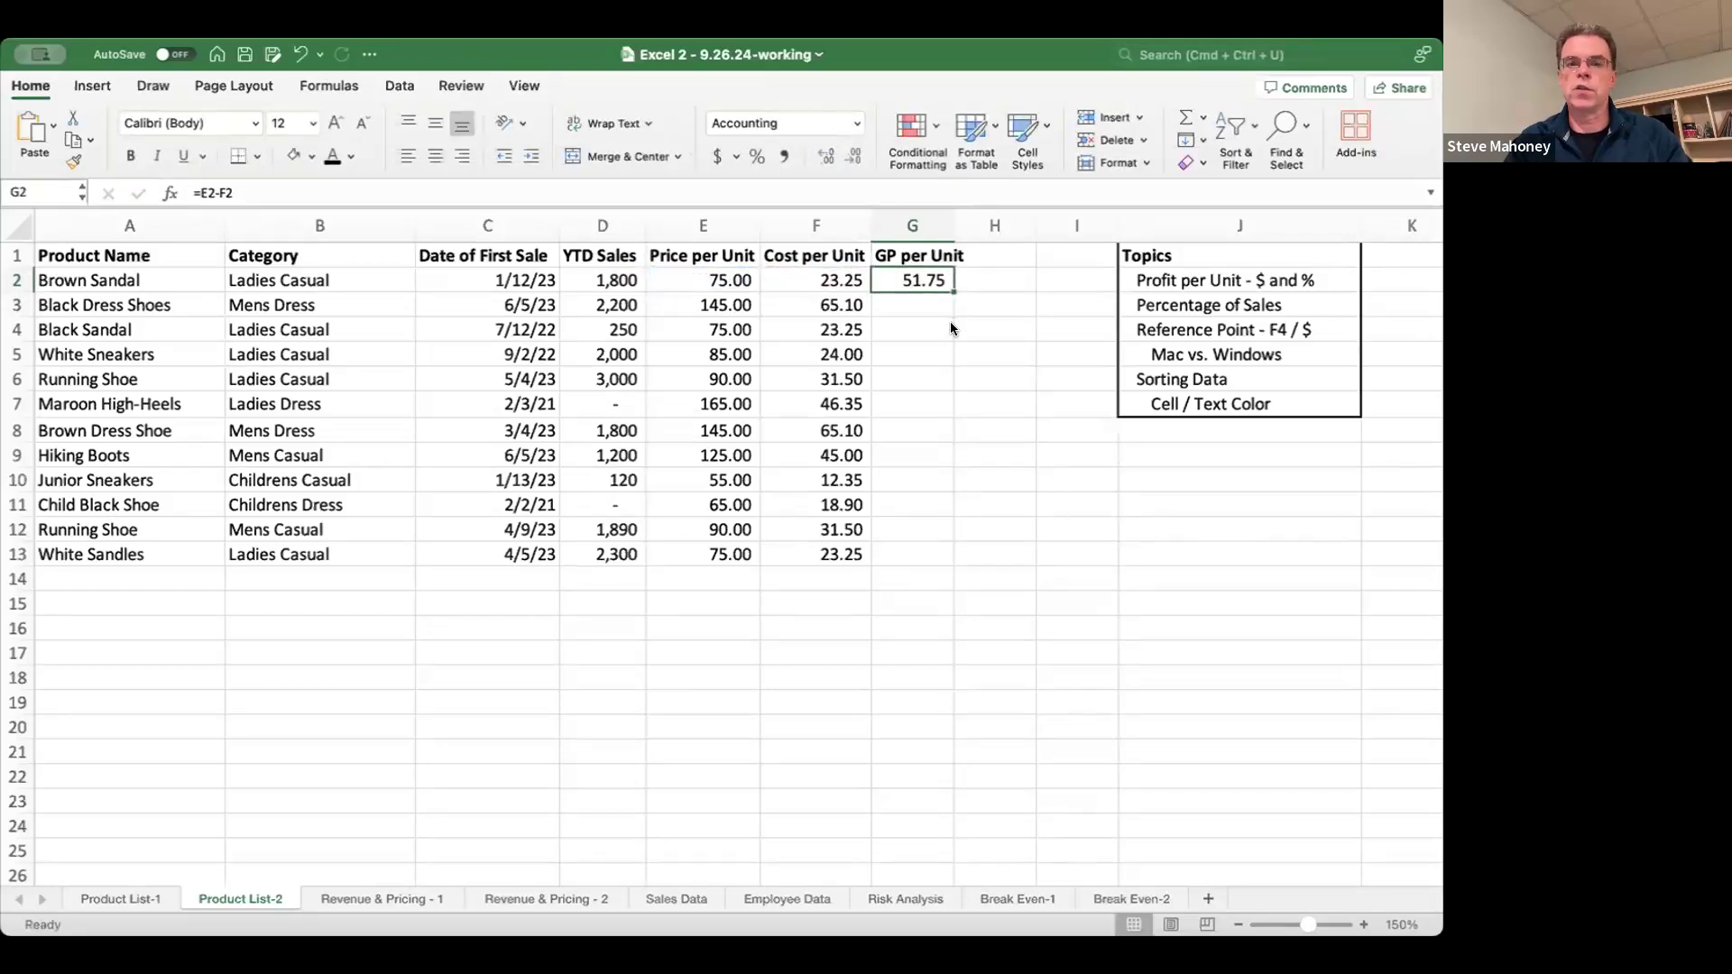
# - Copy the gross profit formula from G2 to G3:G13 for the remaining products
pyautogui.press('super+c')
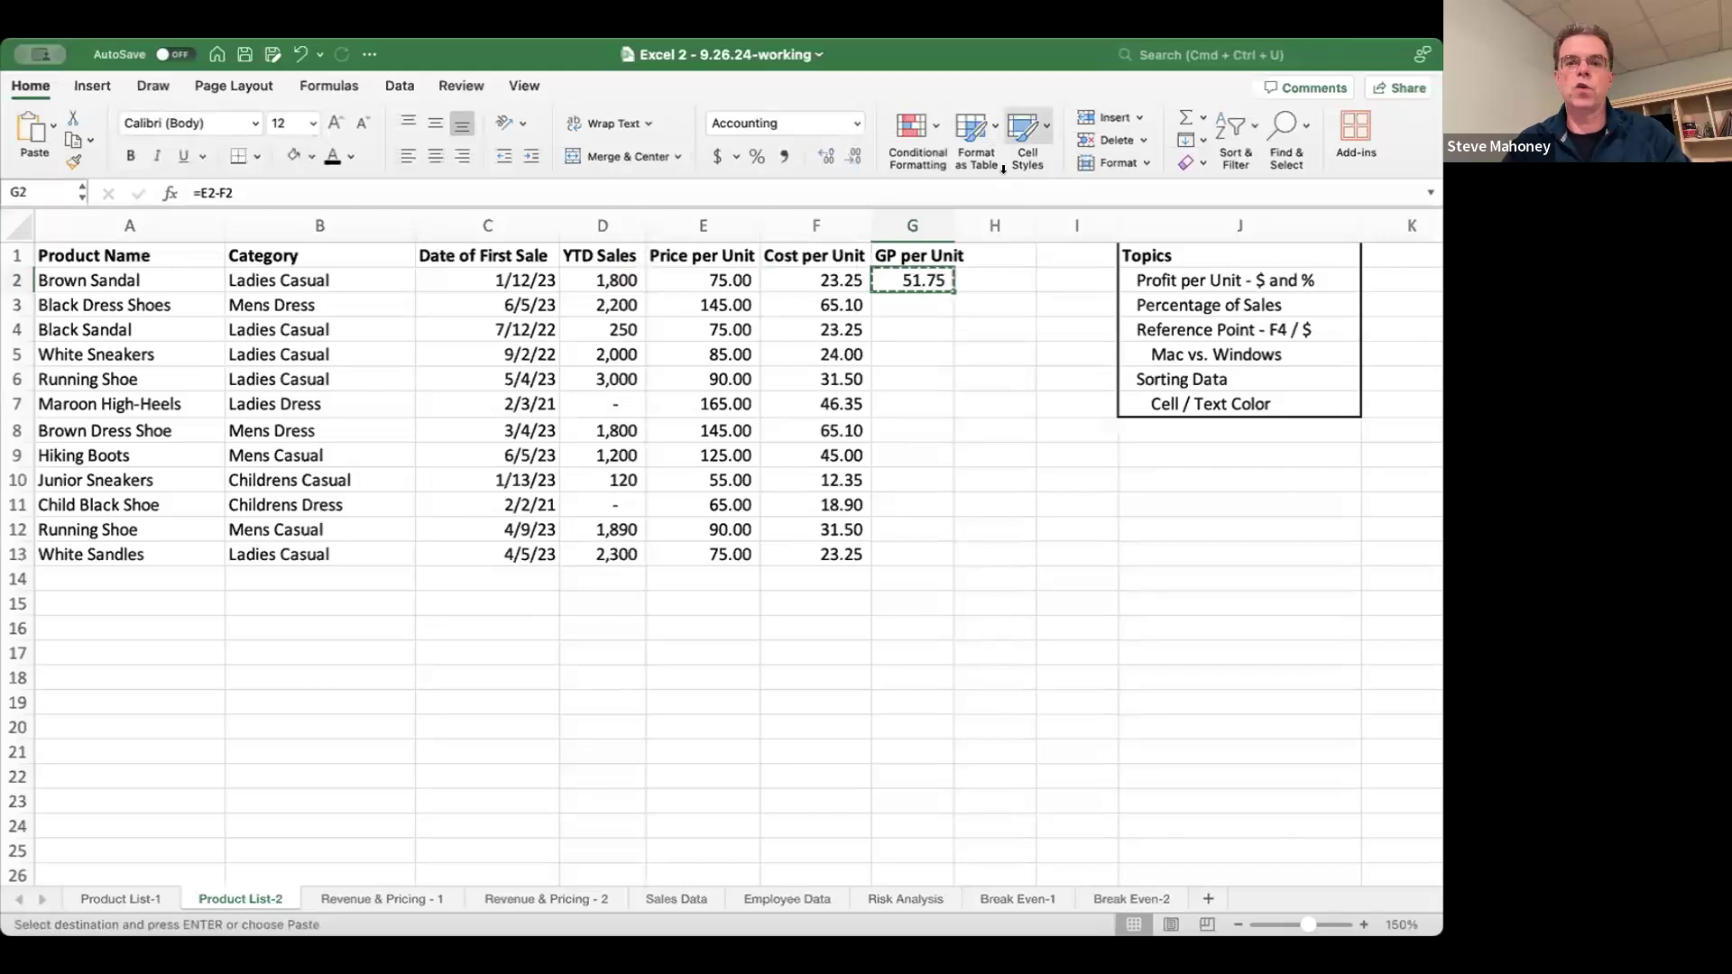
pyautogui.click(113, 32)
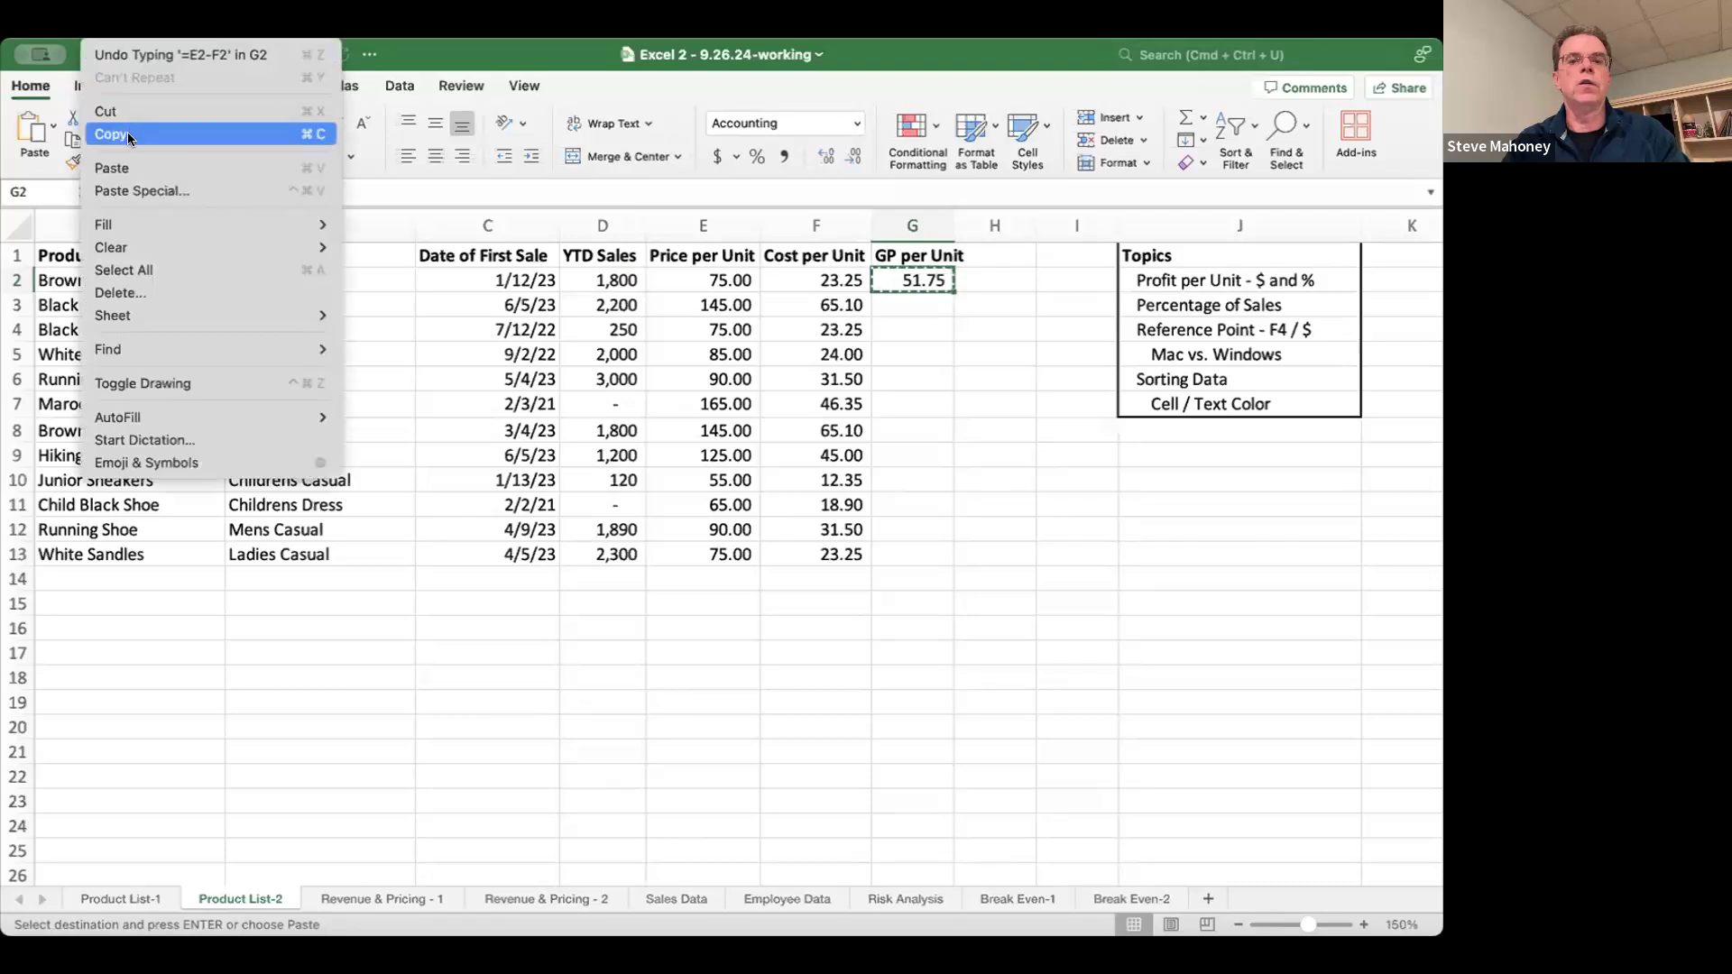
pyautogui.click(127, 133)
pyautogui.moveTo(886, 306); pyautogui.dragTo(911, 541)
pyautogui.press('super+v')
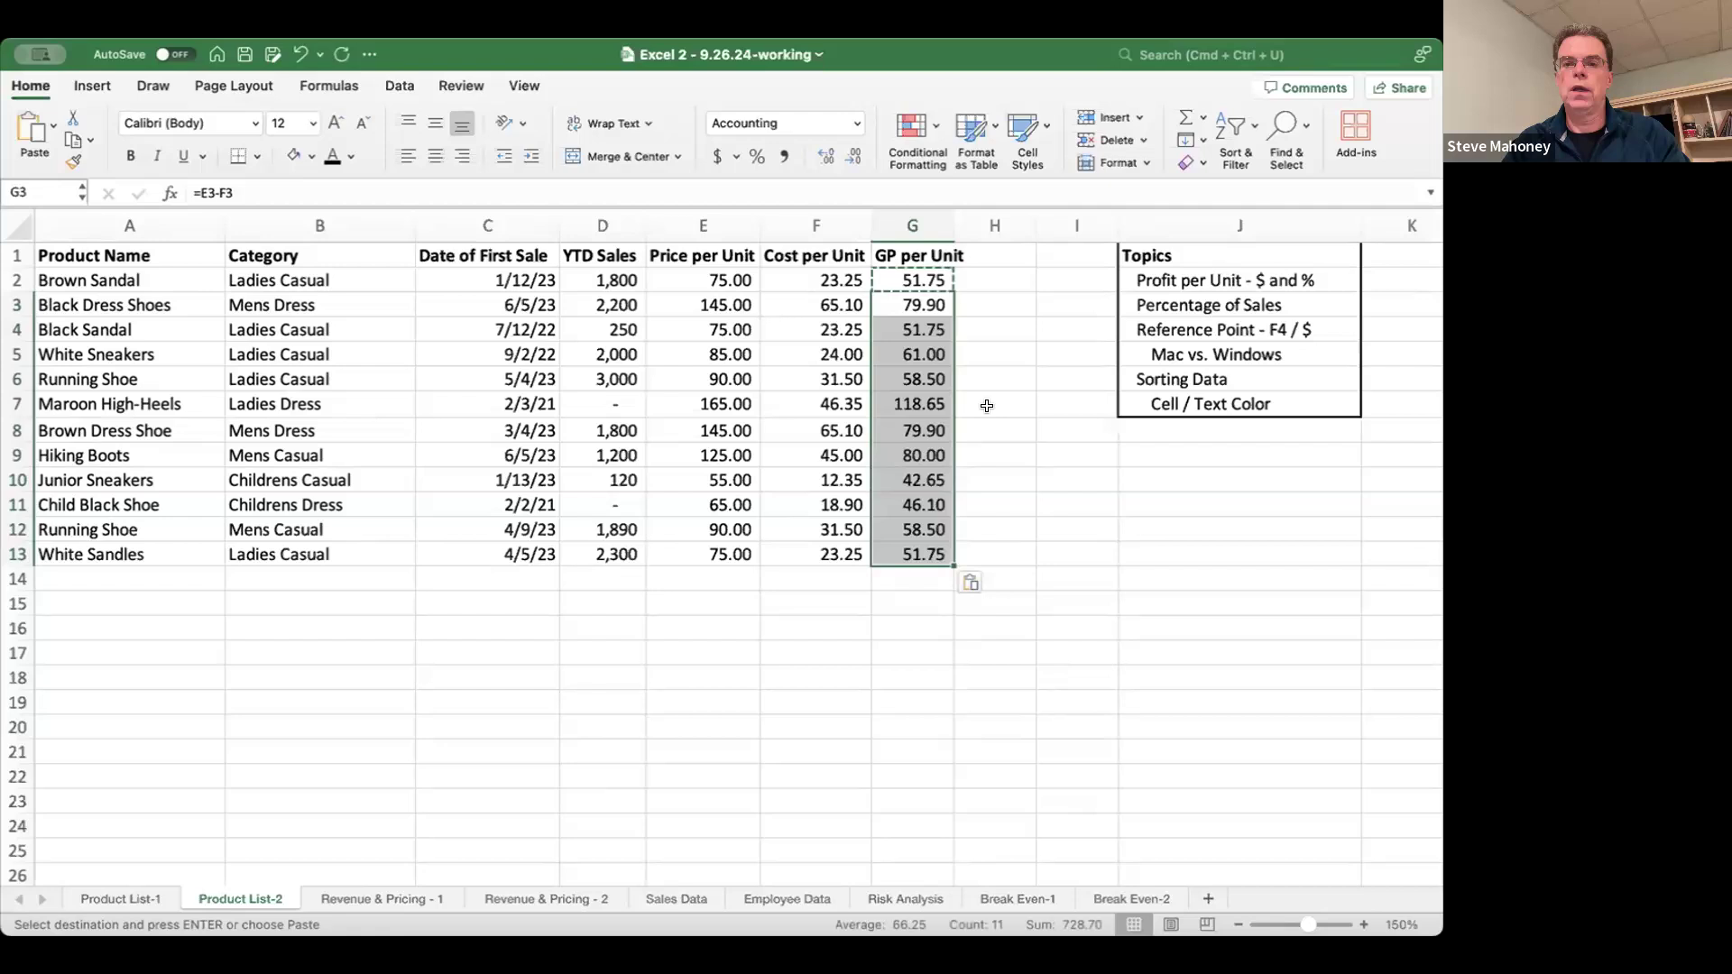
pyautogui.click(987, 406)
pyautogui.click(931, 274)
pyautogui.press('Escape')
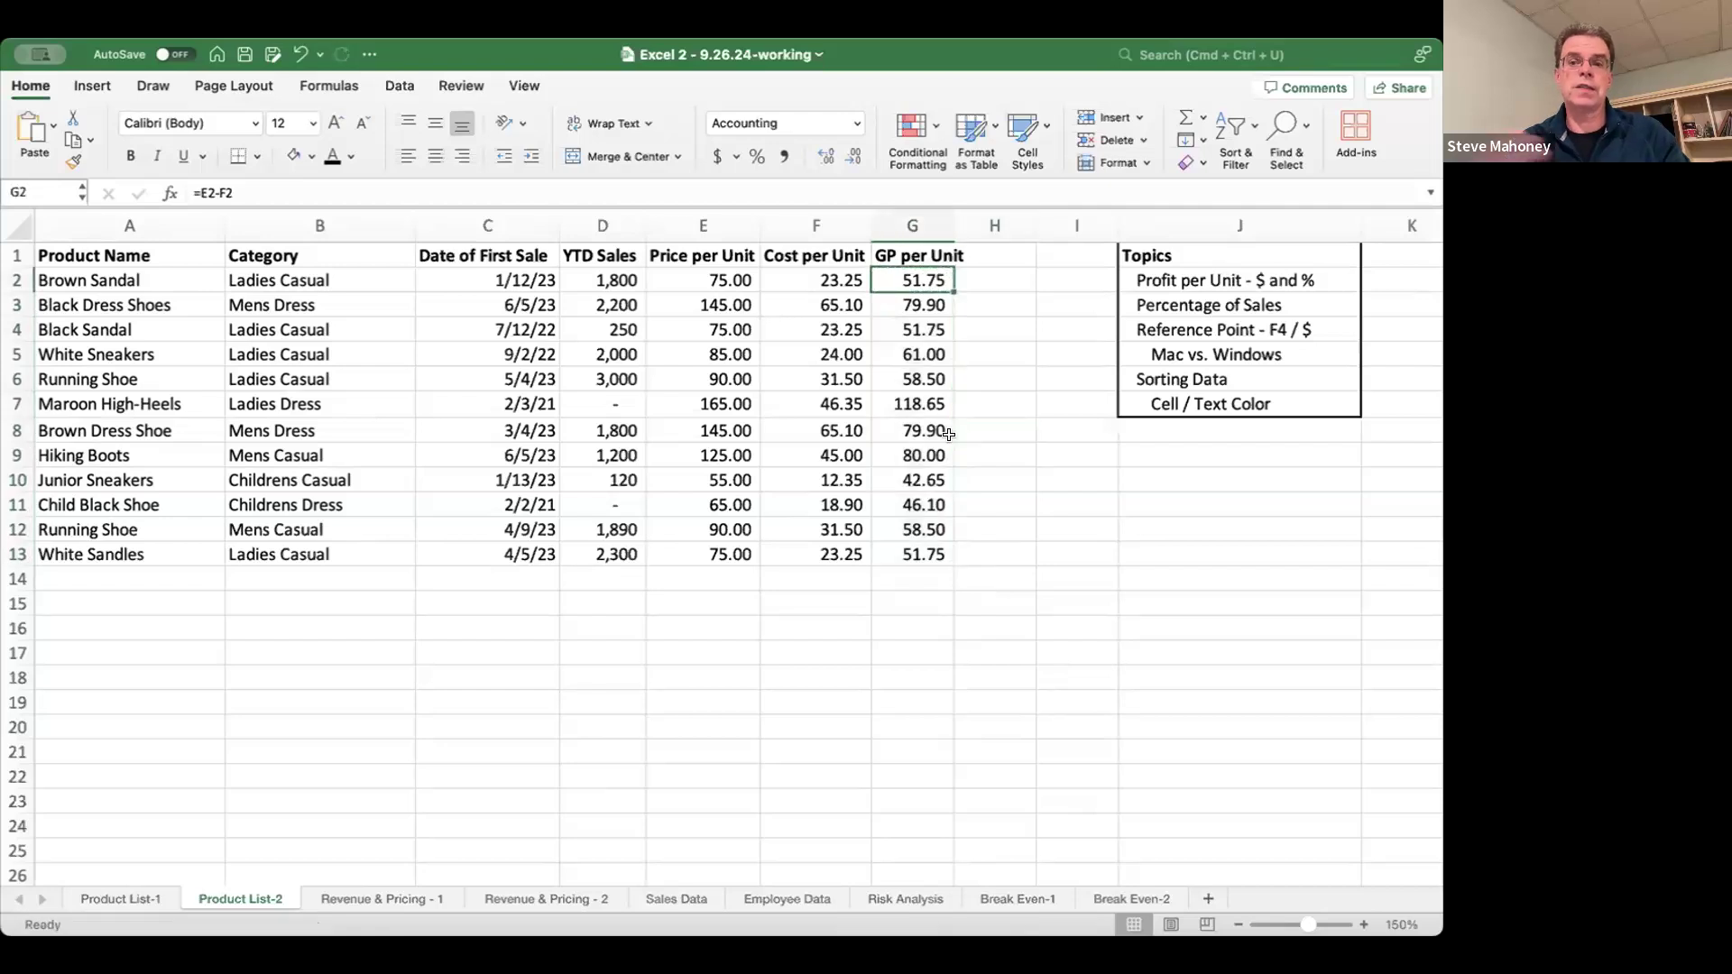
# - Calculate the gross profit percentage in H2 with the formula =G2/E2 and format the cell as a percentage
pyautogui.press('Right')
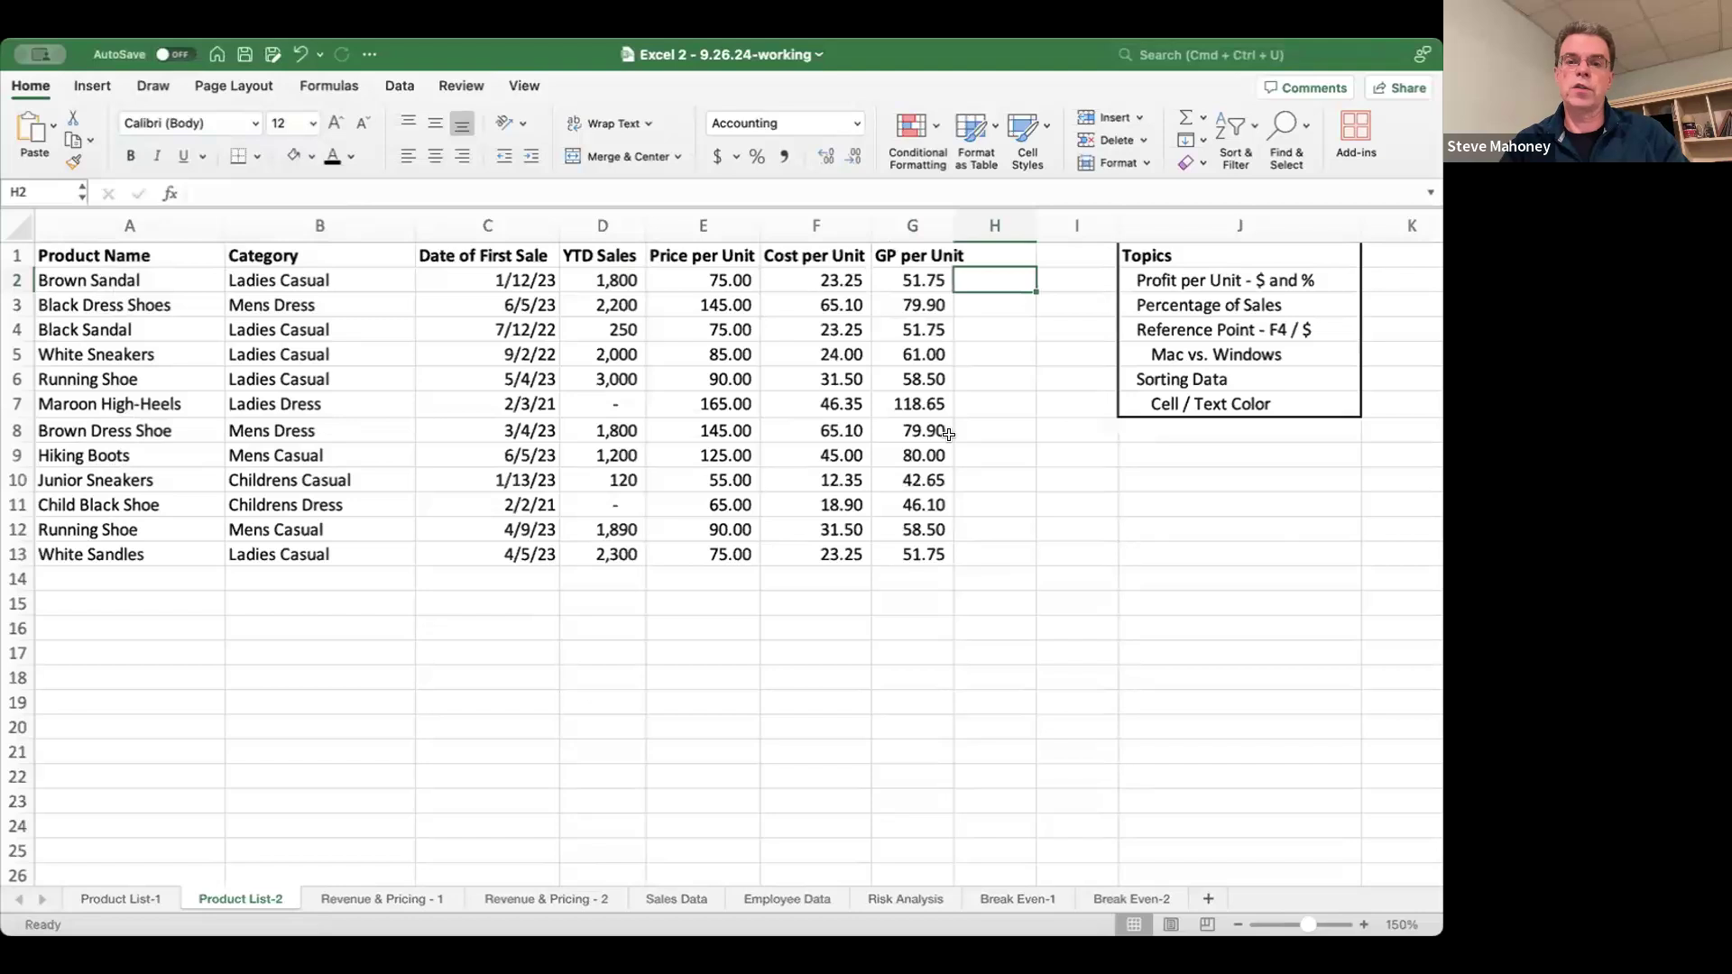
pyautogui.write('=')
pyautogui.press('Left')
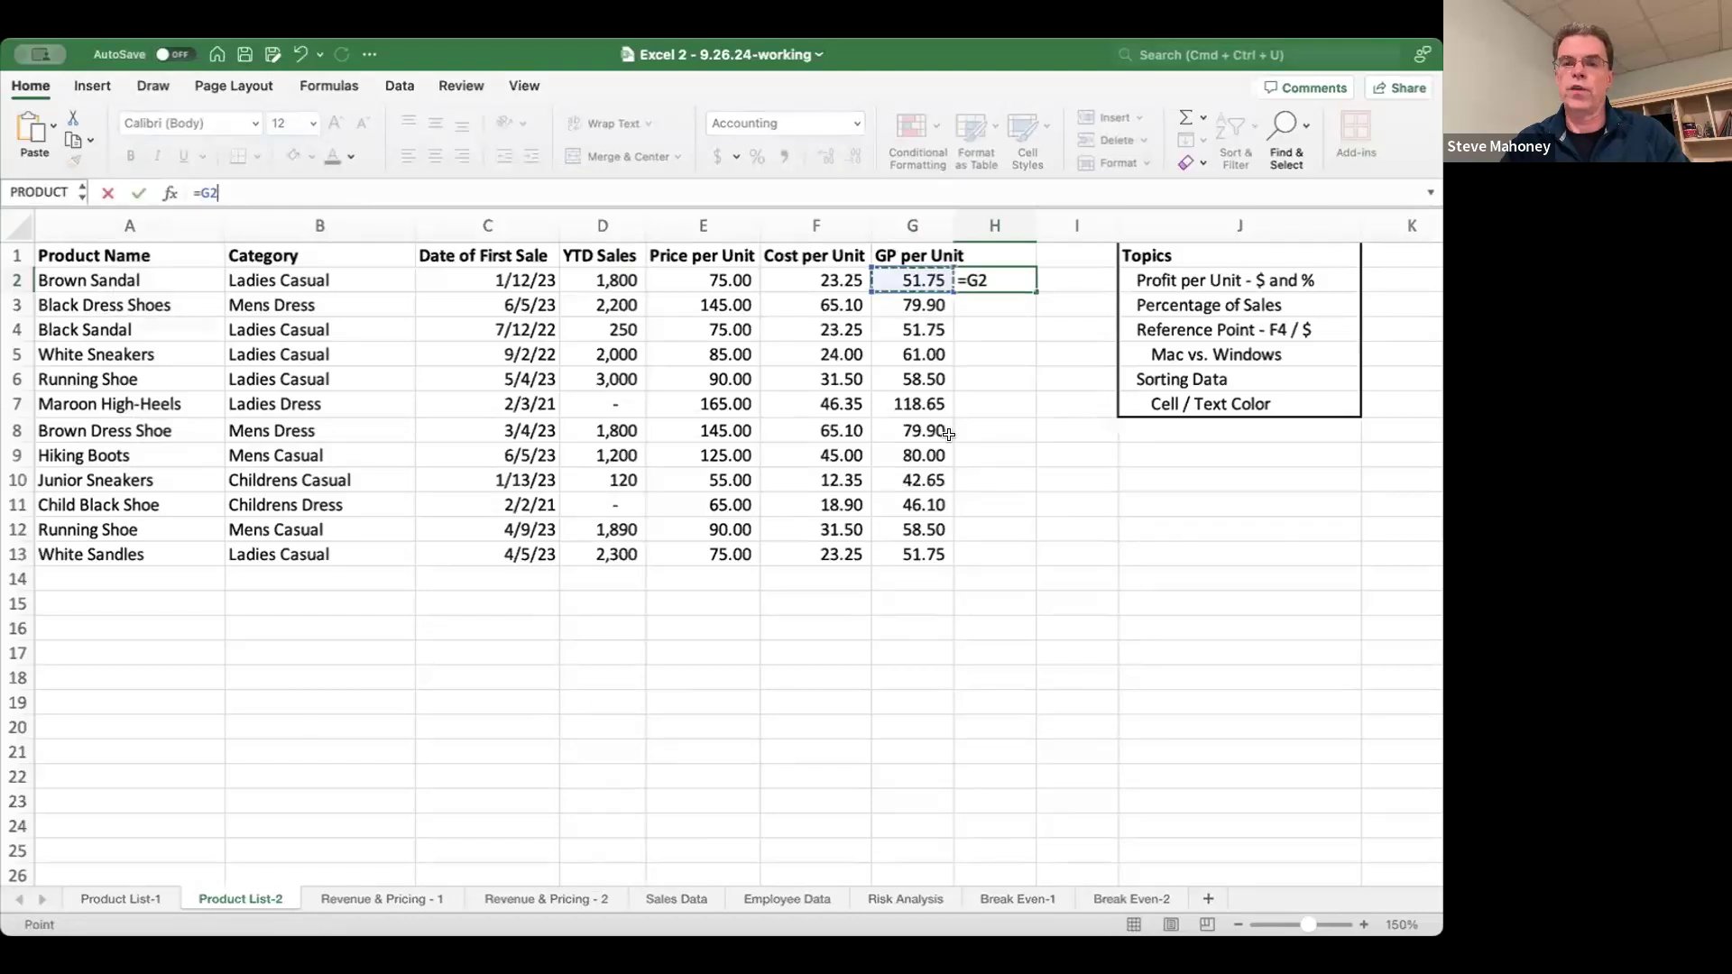
pyautogui.write('/')
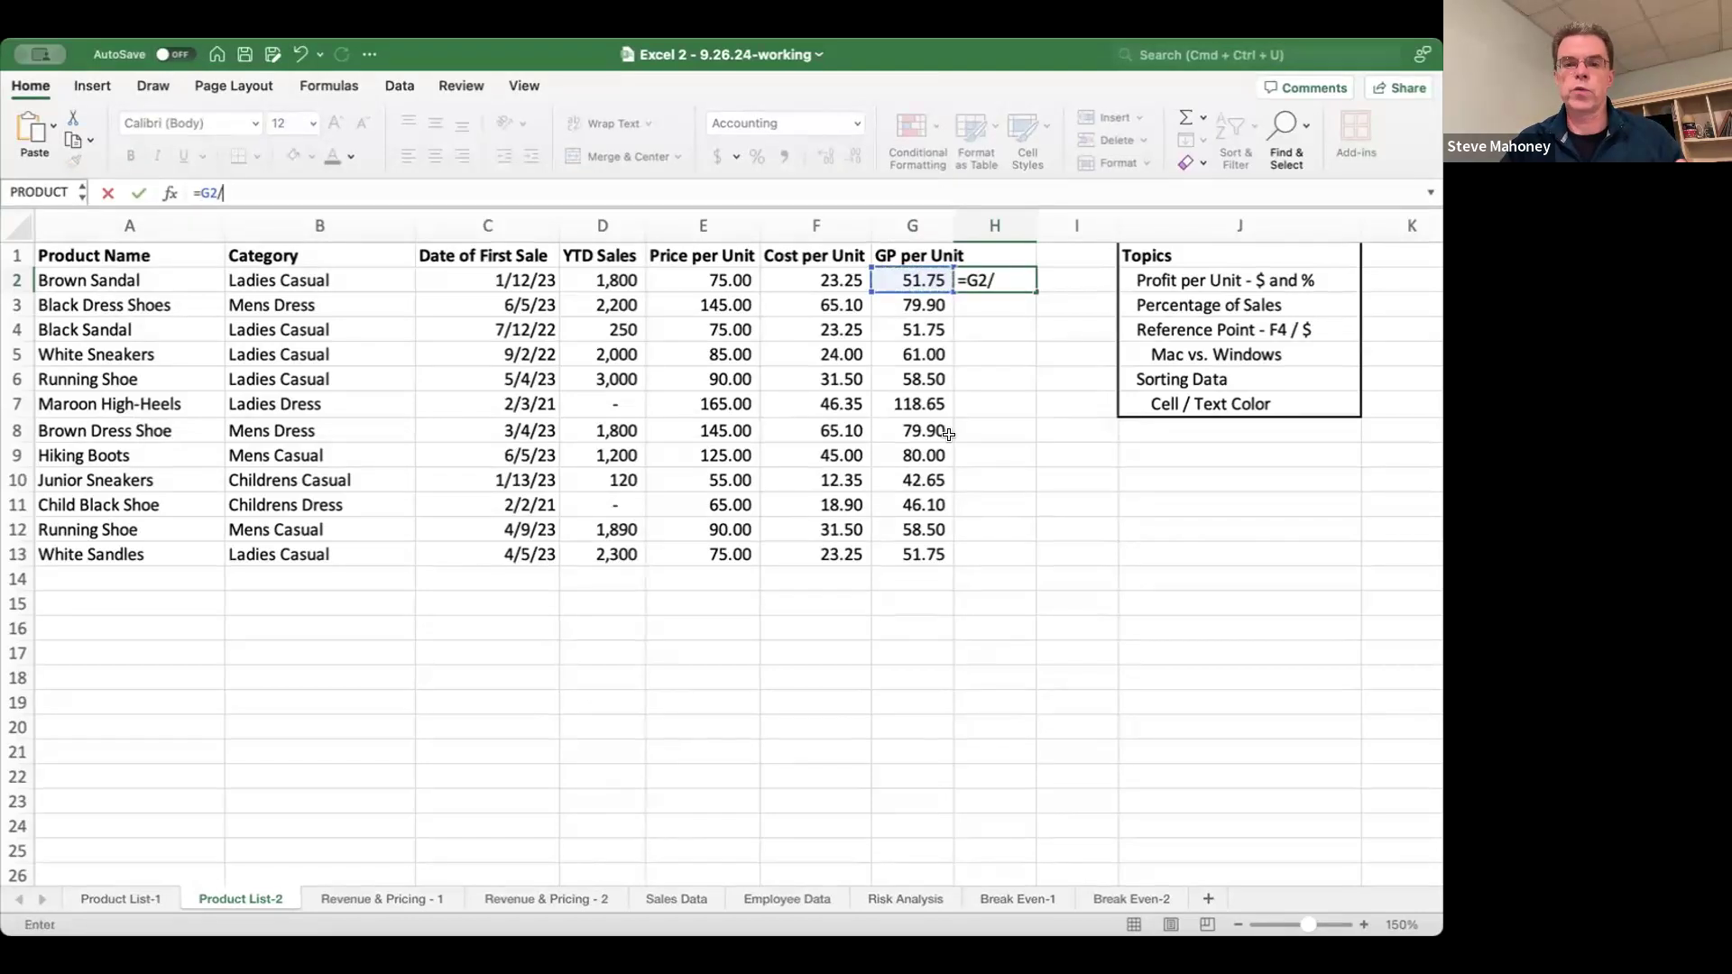
pyautogui.press('Left')
pyautogui.press('Left')
pyautogui.press('Left')
pyautogui.press('Return')
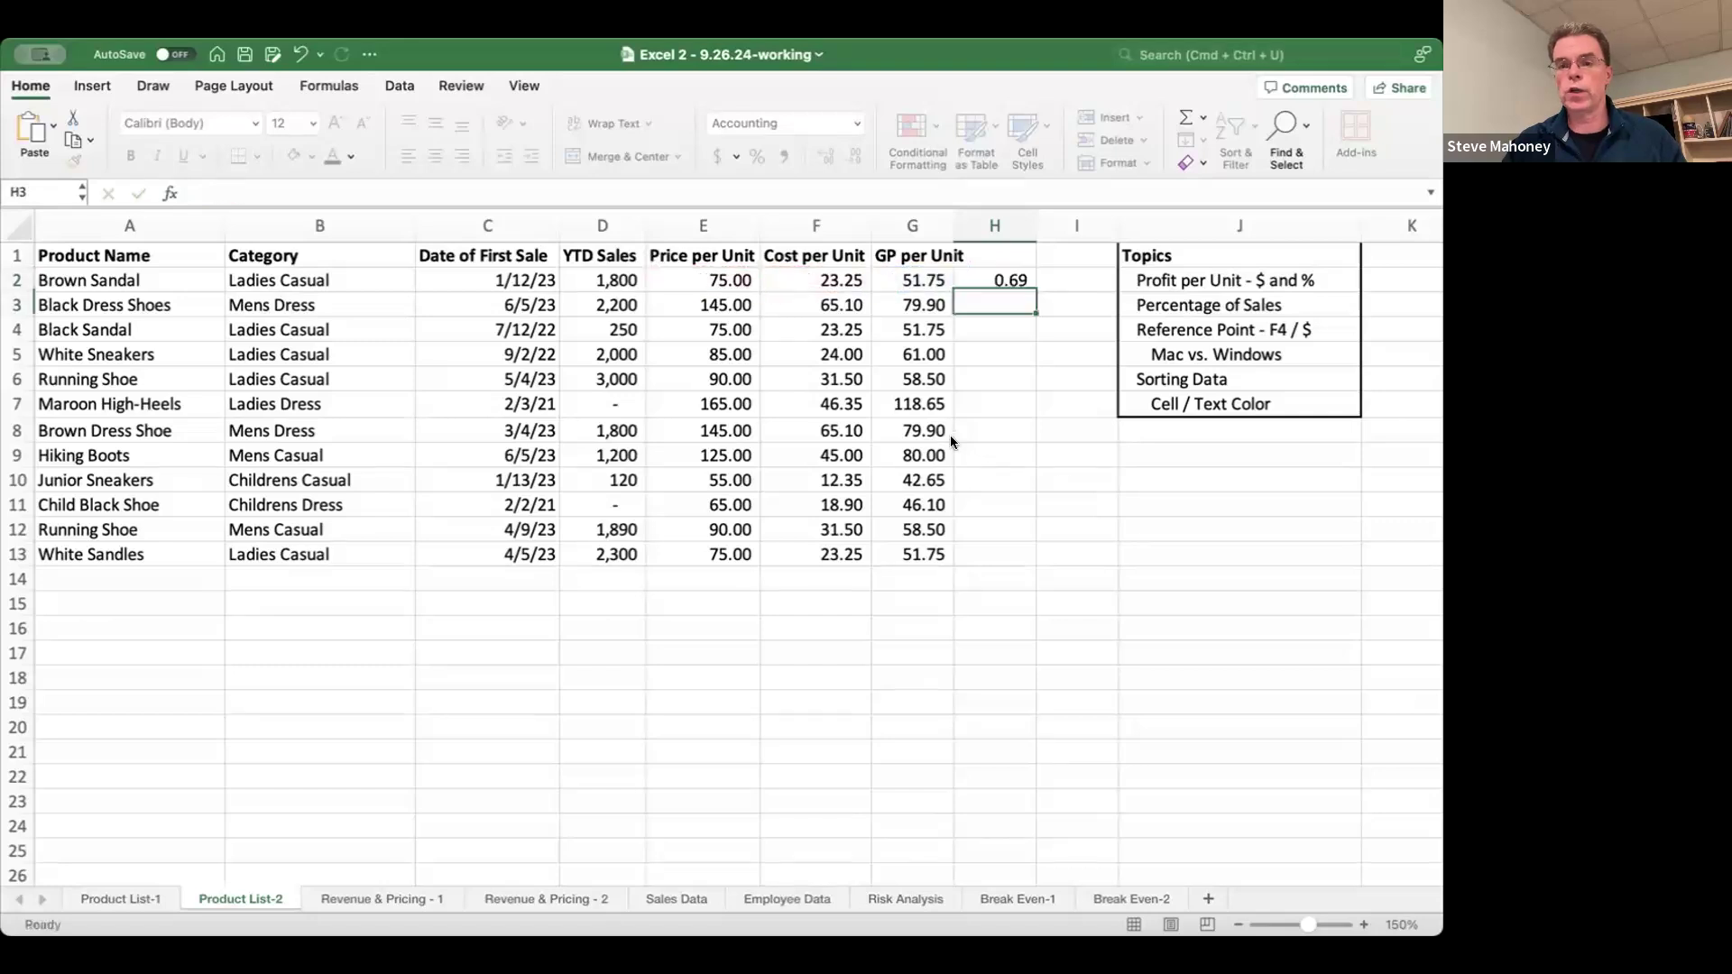
pyautogui.press('Up')
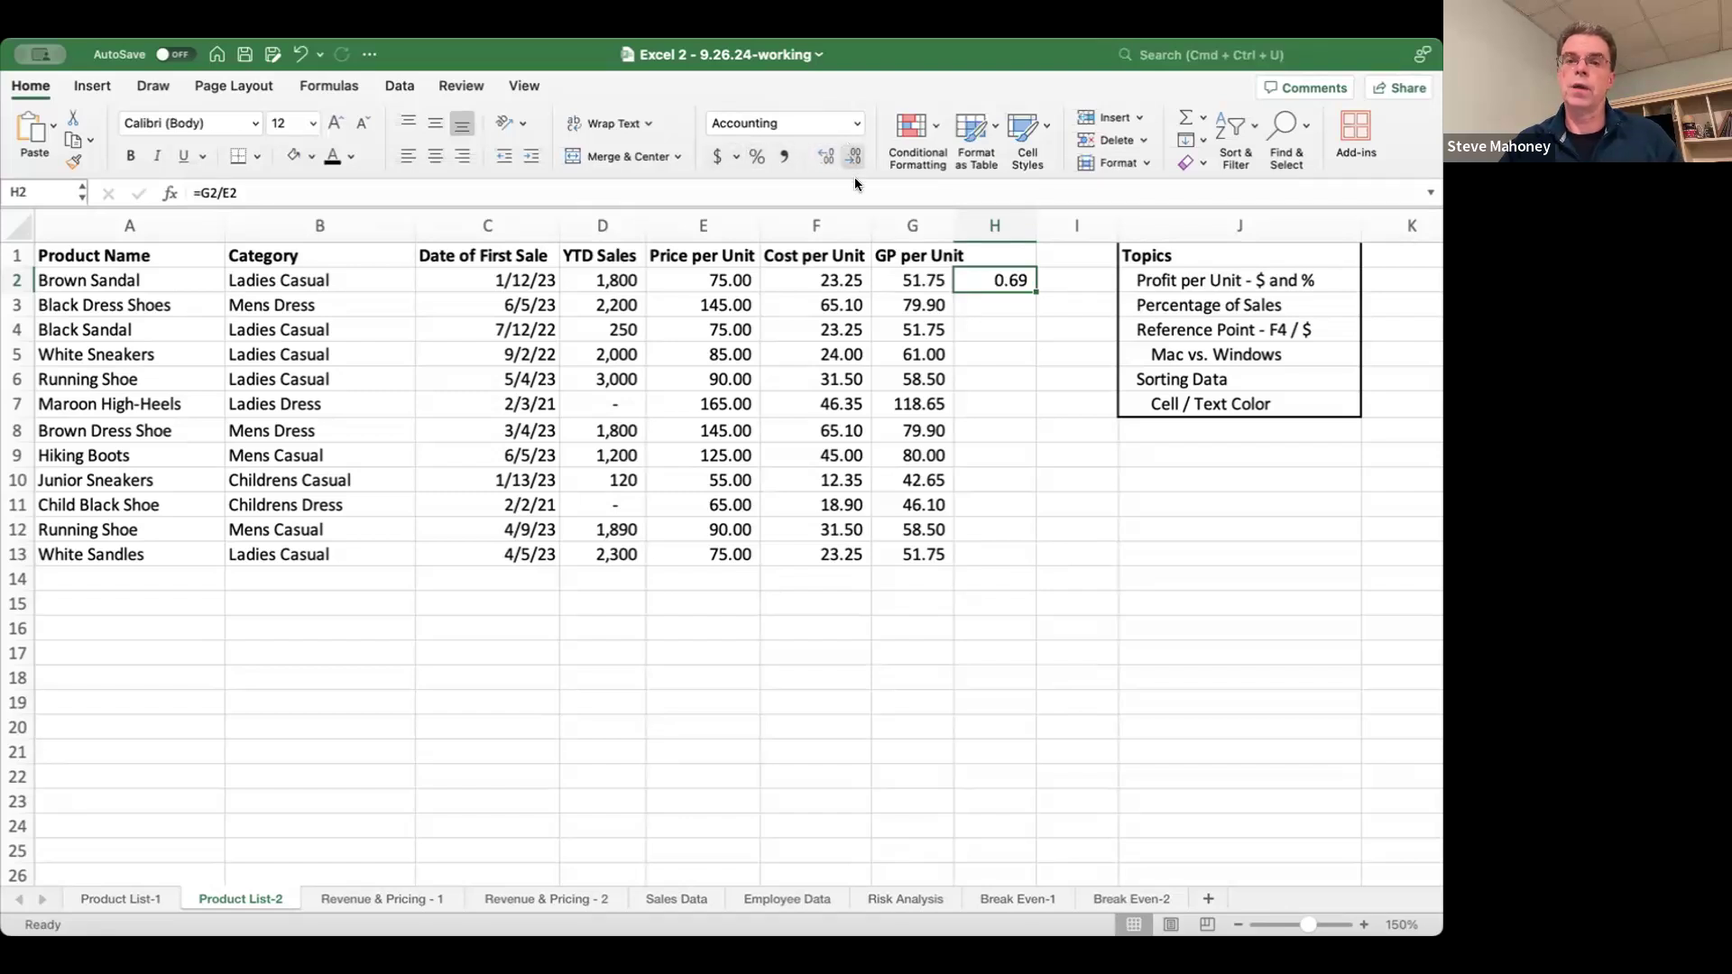
pyautogui.click(756, 155)
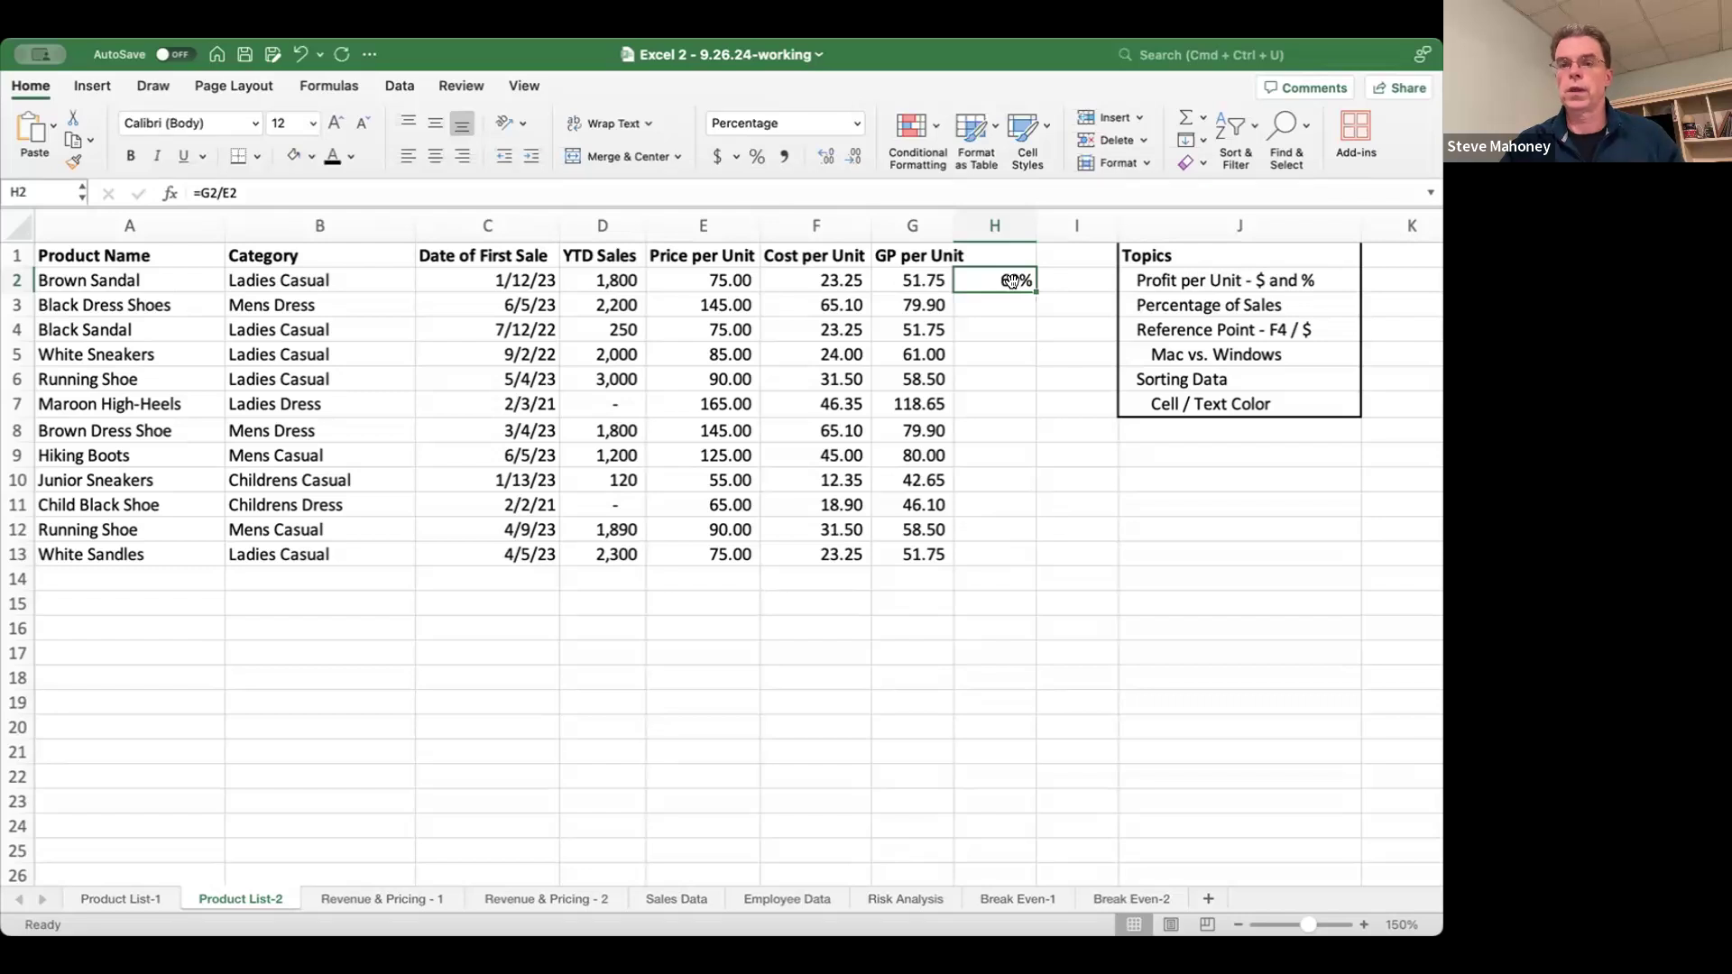
# - Copy the gross profit percentage formula from H2 to H3:H13 for the remaining products
pyautogui.press('super+c')
pyautogui.press('Down')
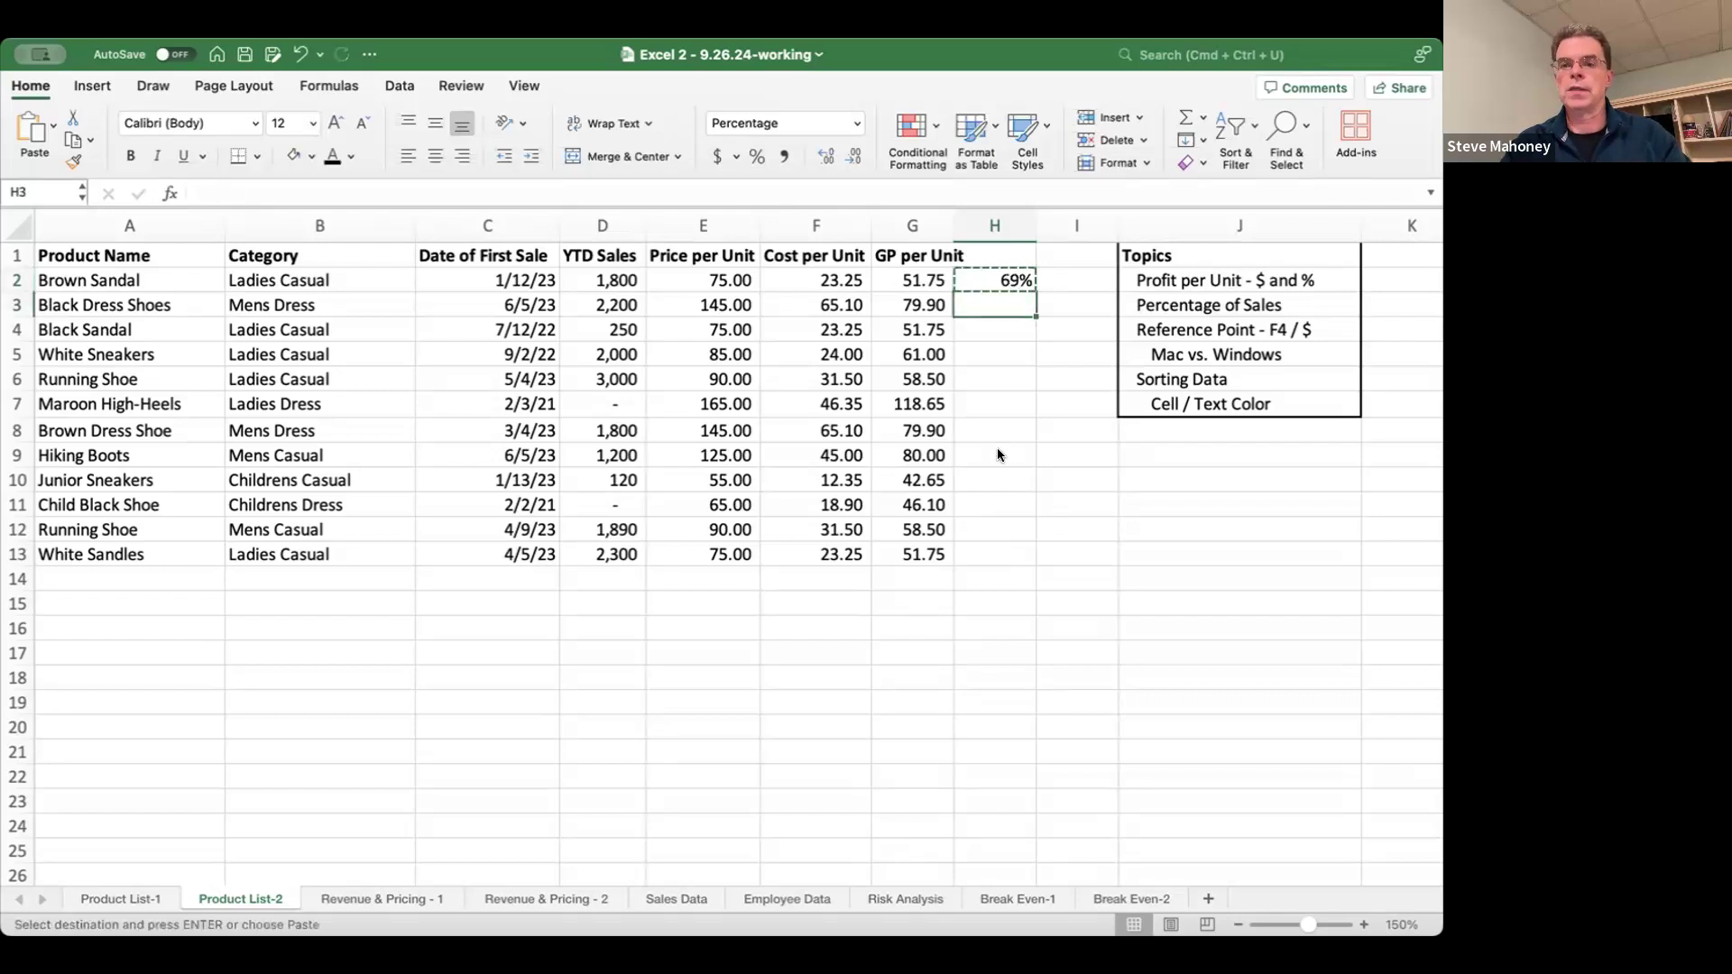
pyautogui.hotkey('shift', 'Down')
pyautogui.hotkey('shift', 'Down')
pyautogui.hotkey('shift', 'Down')
pyautogui.hotkey('shift', 'Down')
pyautogui.hotkey('shift', 'Down')
pyautogui.hotkey('shift', 'Down')
pyautogui.hotkey('shift', 'Down')
pyautogui.hotkey('shift', 'Down')
pyautogui.hotkey('shift', 'Down')
pyautogui.hotkey('shift', 'Down')
pyautogui.press('super+v')
pyautogui.hotkey('shift', 'Up')
pyautogui.hotkey('shift', 'Up')
pyautogui.hotkey('shift', 'Up')
pyautogui.hotkey('shift', 'Up')
pyautogui.hotkey('shift', 'Up')
pyautogui.hotkey('shift', 'Up')
pyautogui.hotkey('shift', 'Up')
pyautogui.hotkey('shift', 'Up')
pyautogui.hotkey('shift', 'Up')
pyautogui.hotkey('shift', 'Up')
pyautogui.press('Escape')
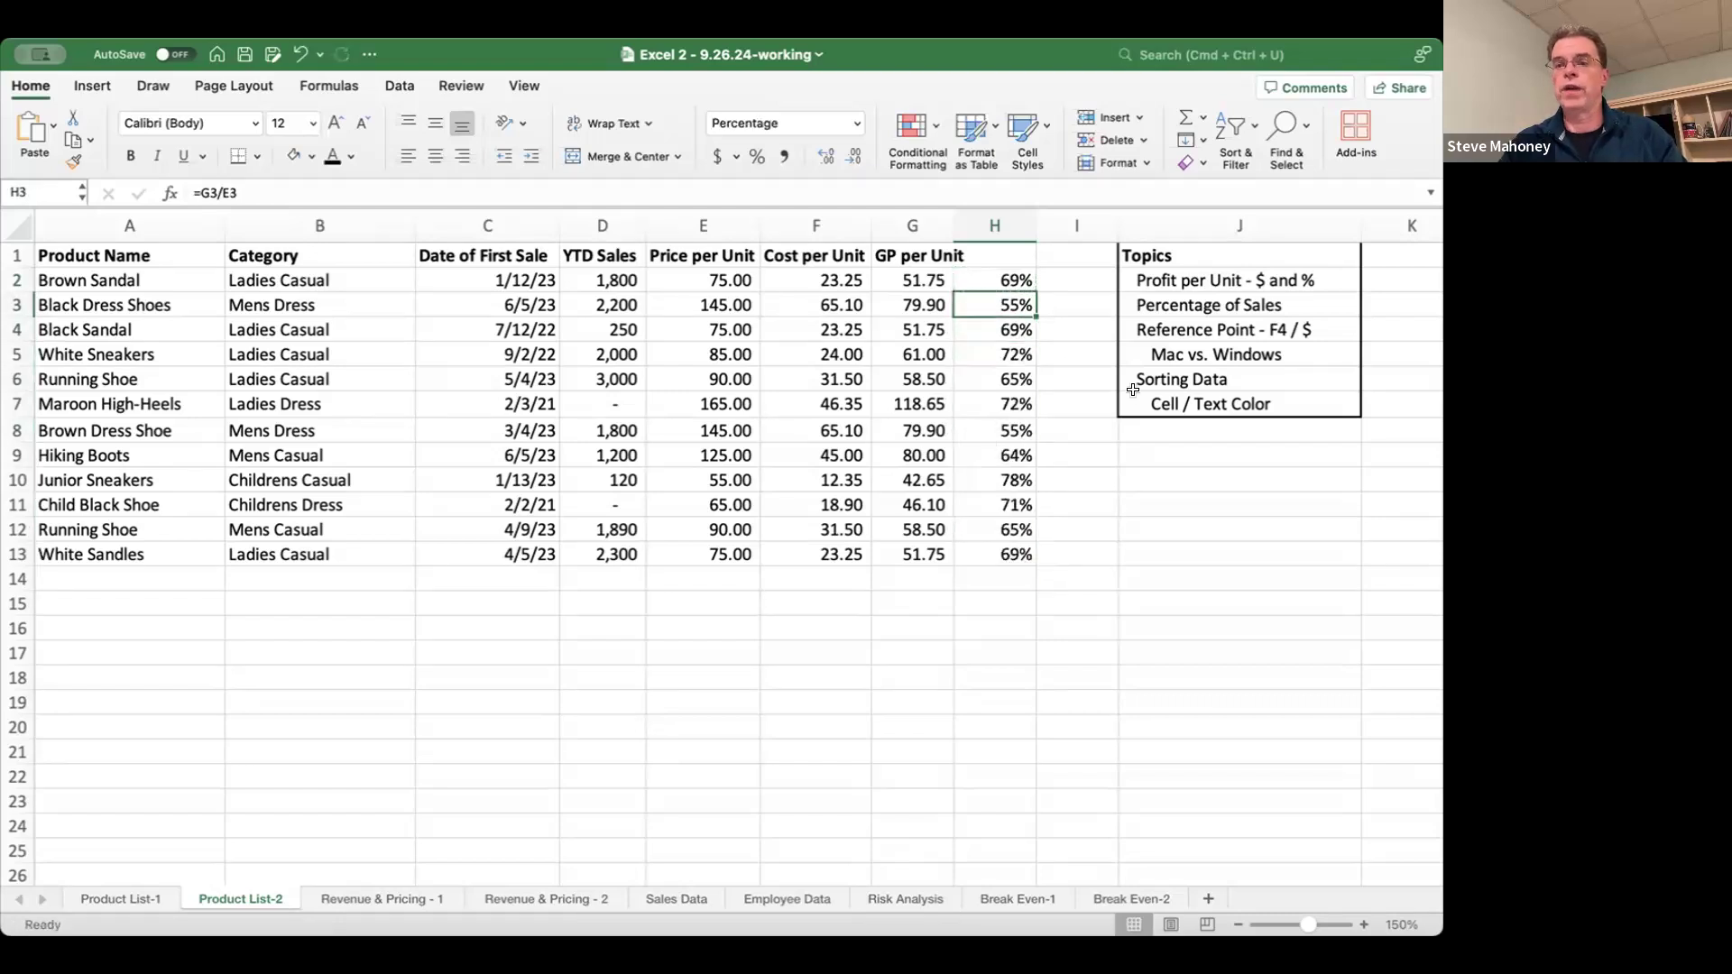
pyautogui.click(997, 283)
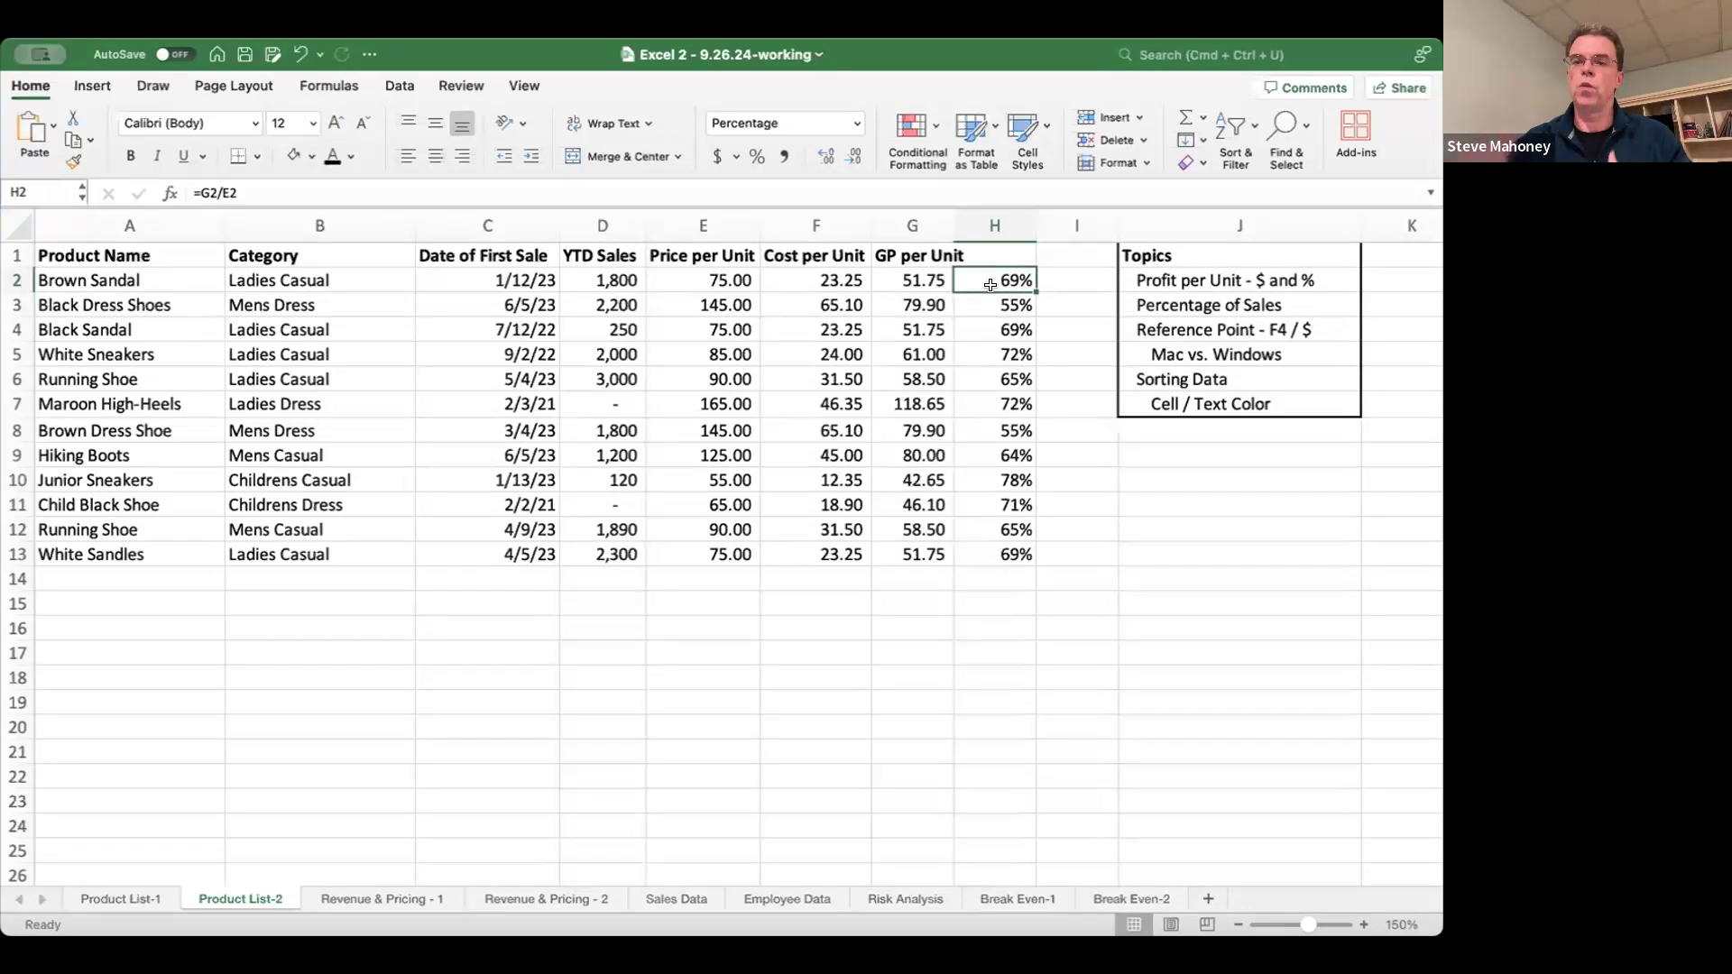
pyautogui.press('Up')
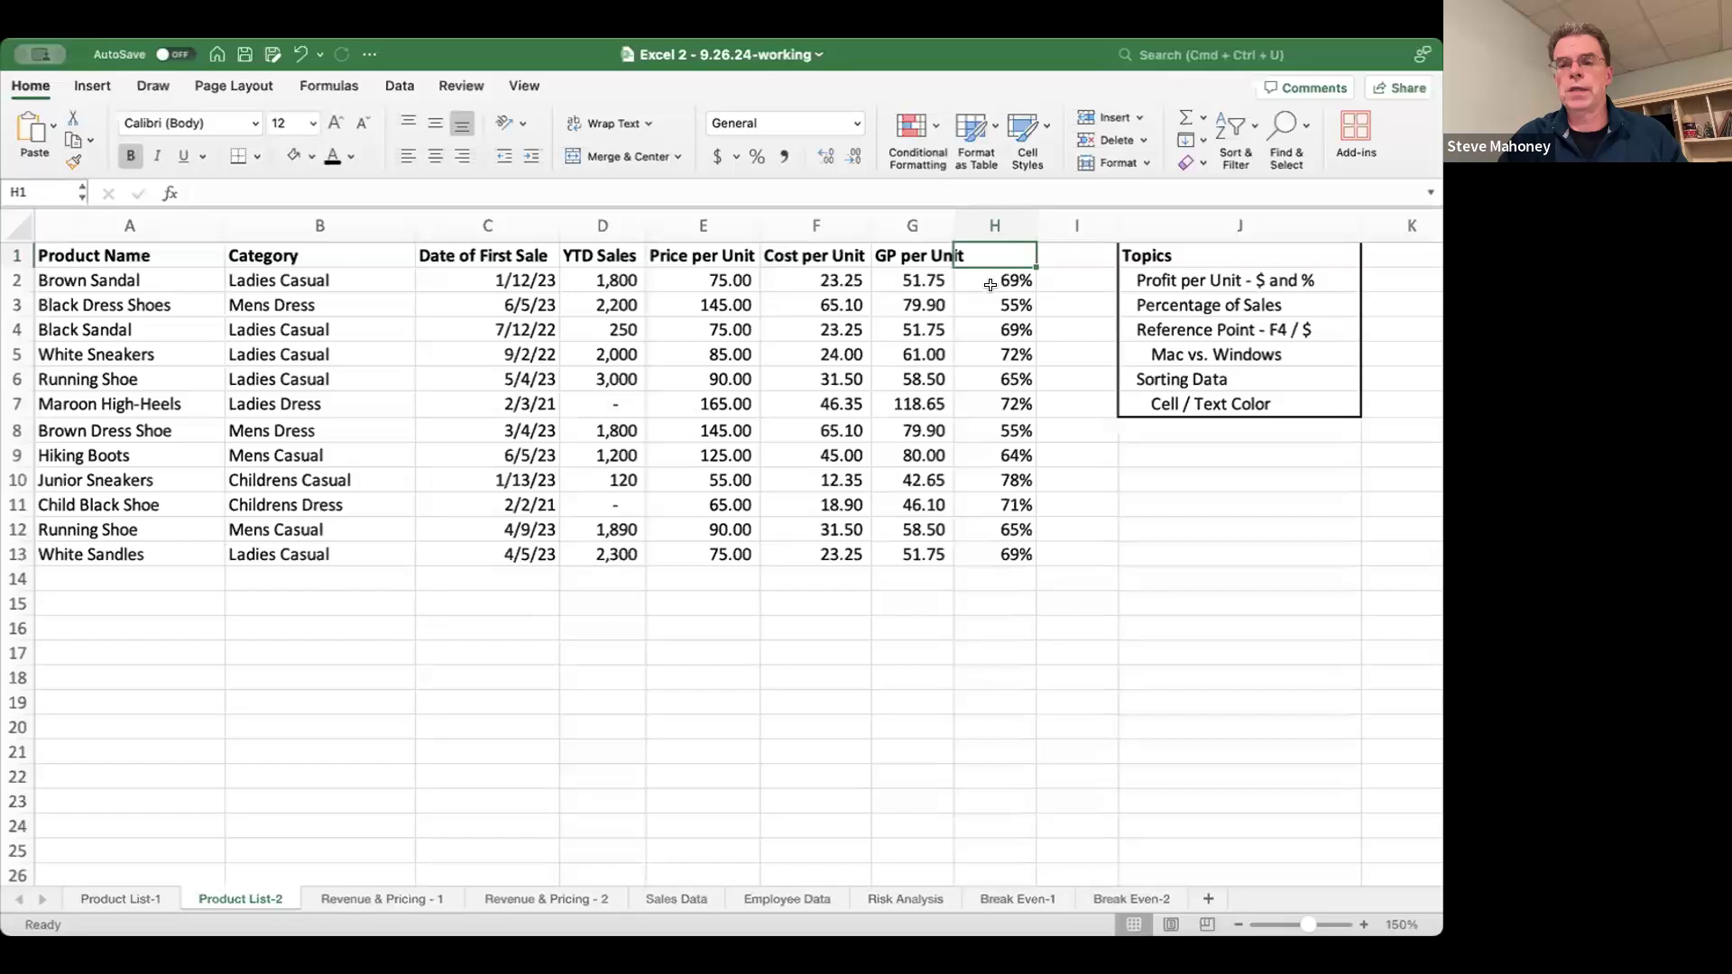
pyautogui.press('Left')
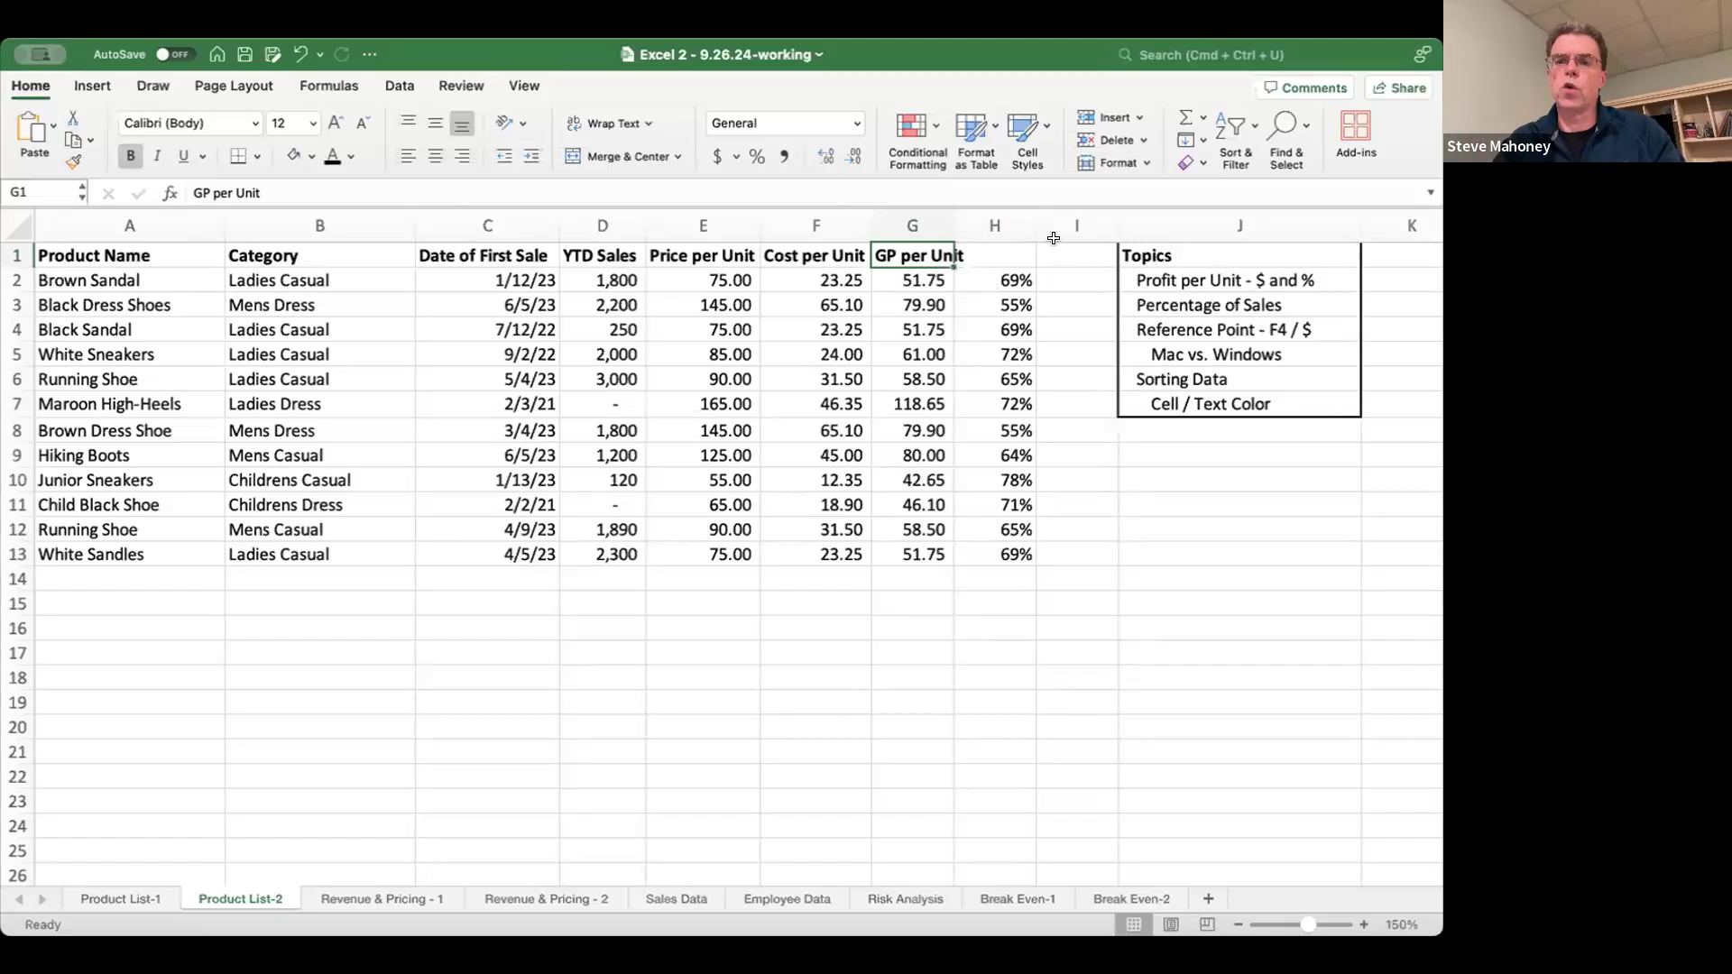
pyautogui.click(1167, 305)
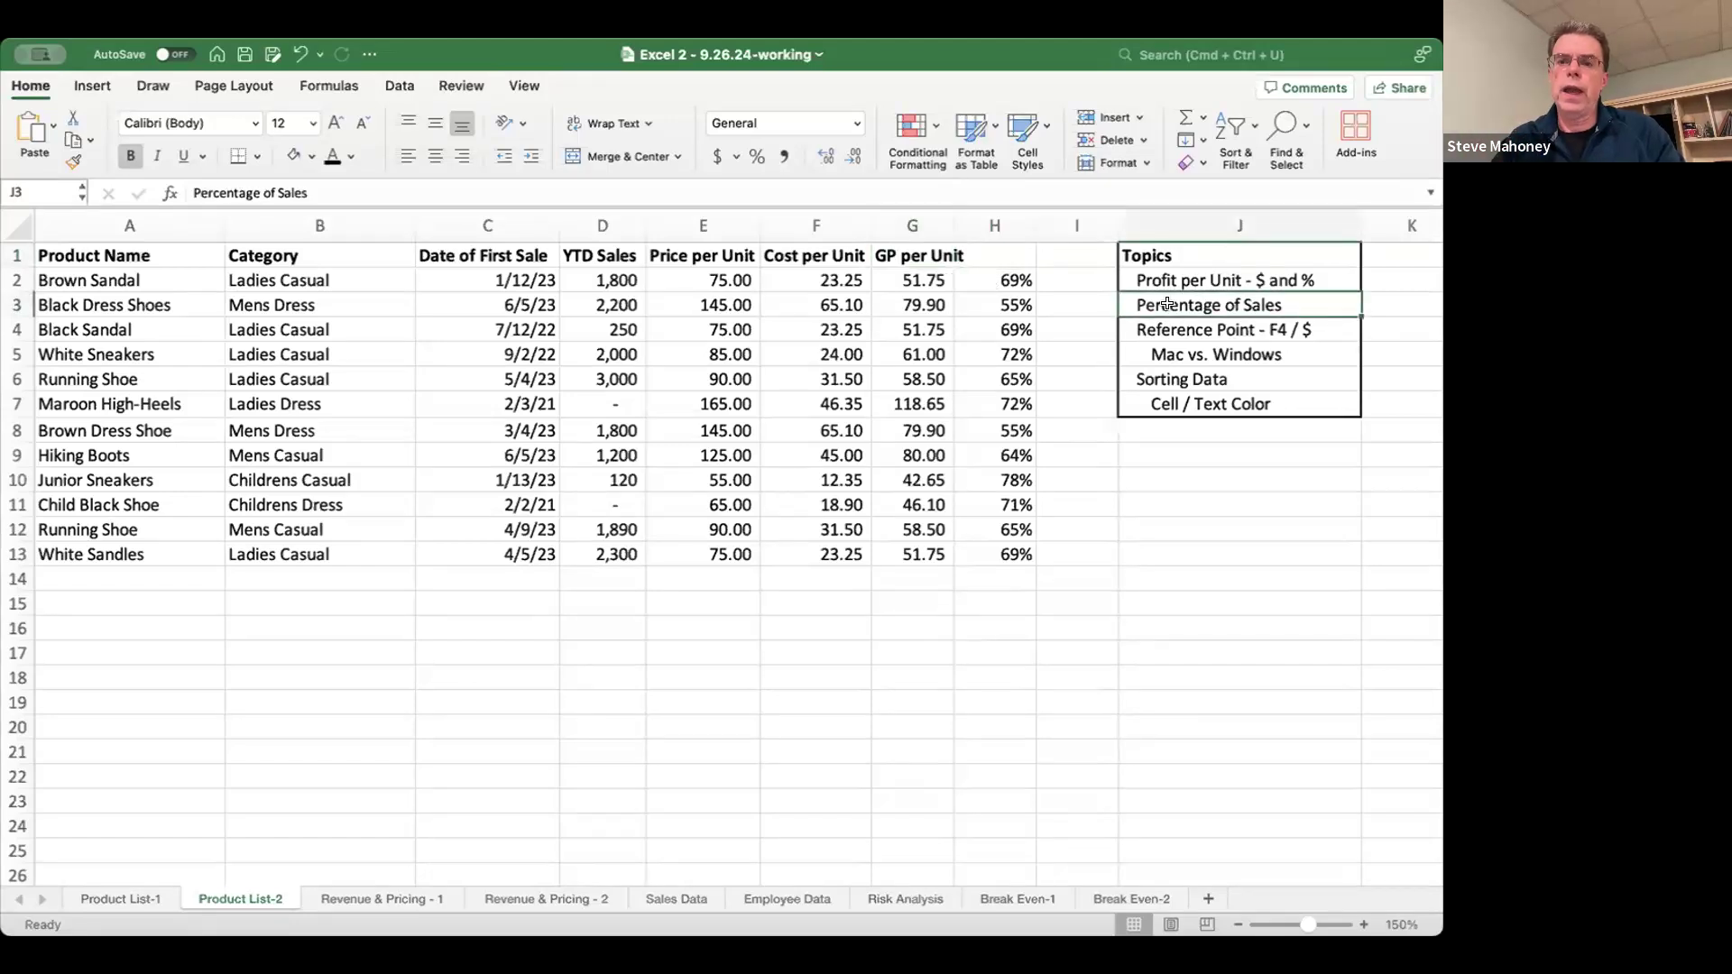
pyautogui.click(1063, 270)
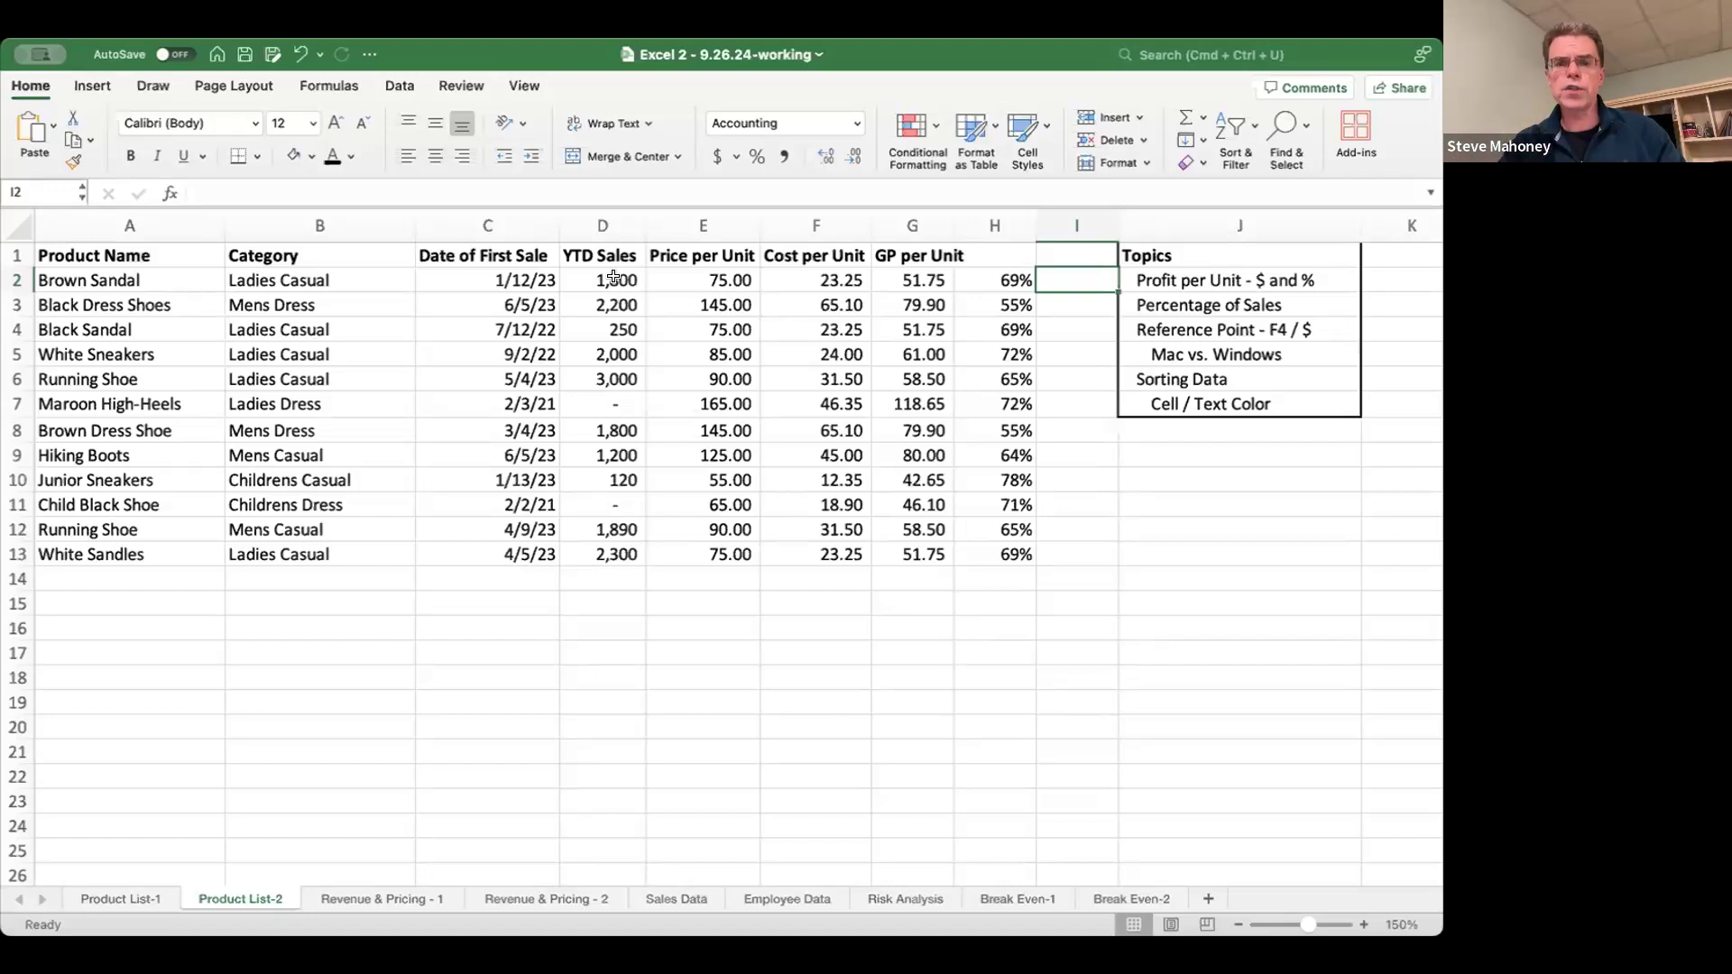
# - Total the YTD Sales column in D14 with the formula =SUM(D2:D13)
pyautogui.click(586, 575)
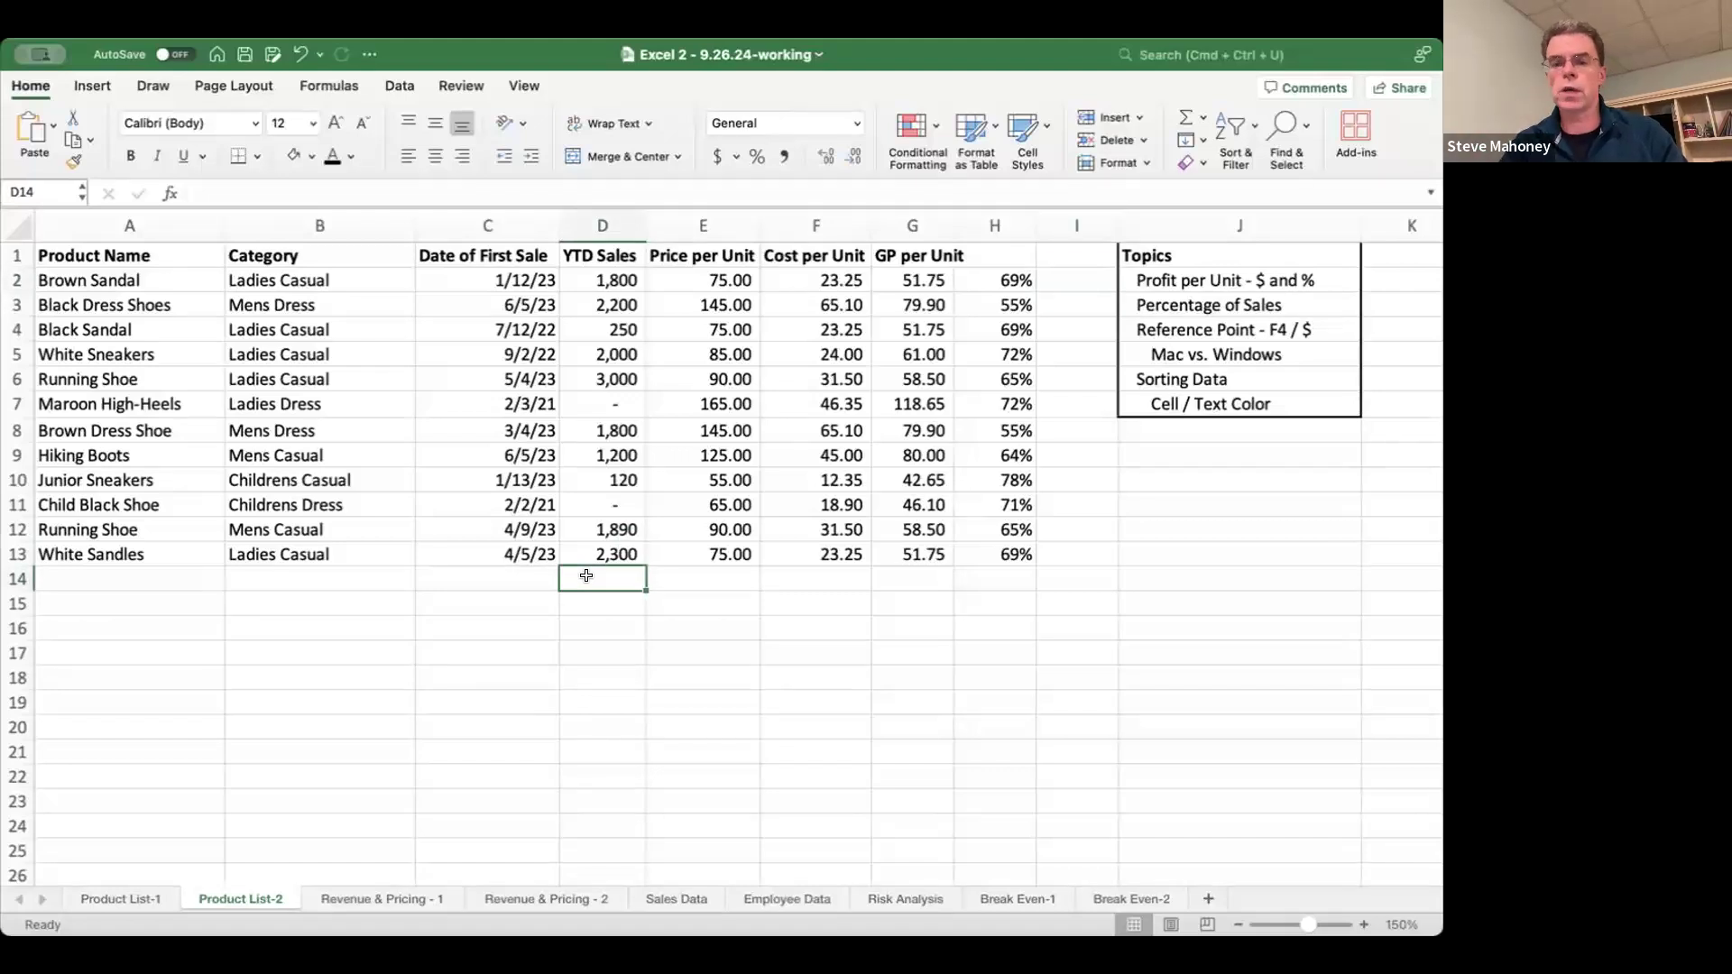
pyautogui.write('=SUM')
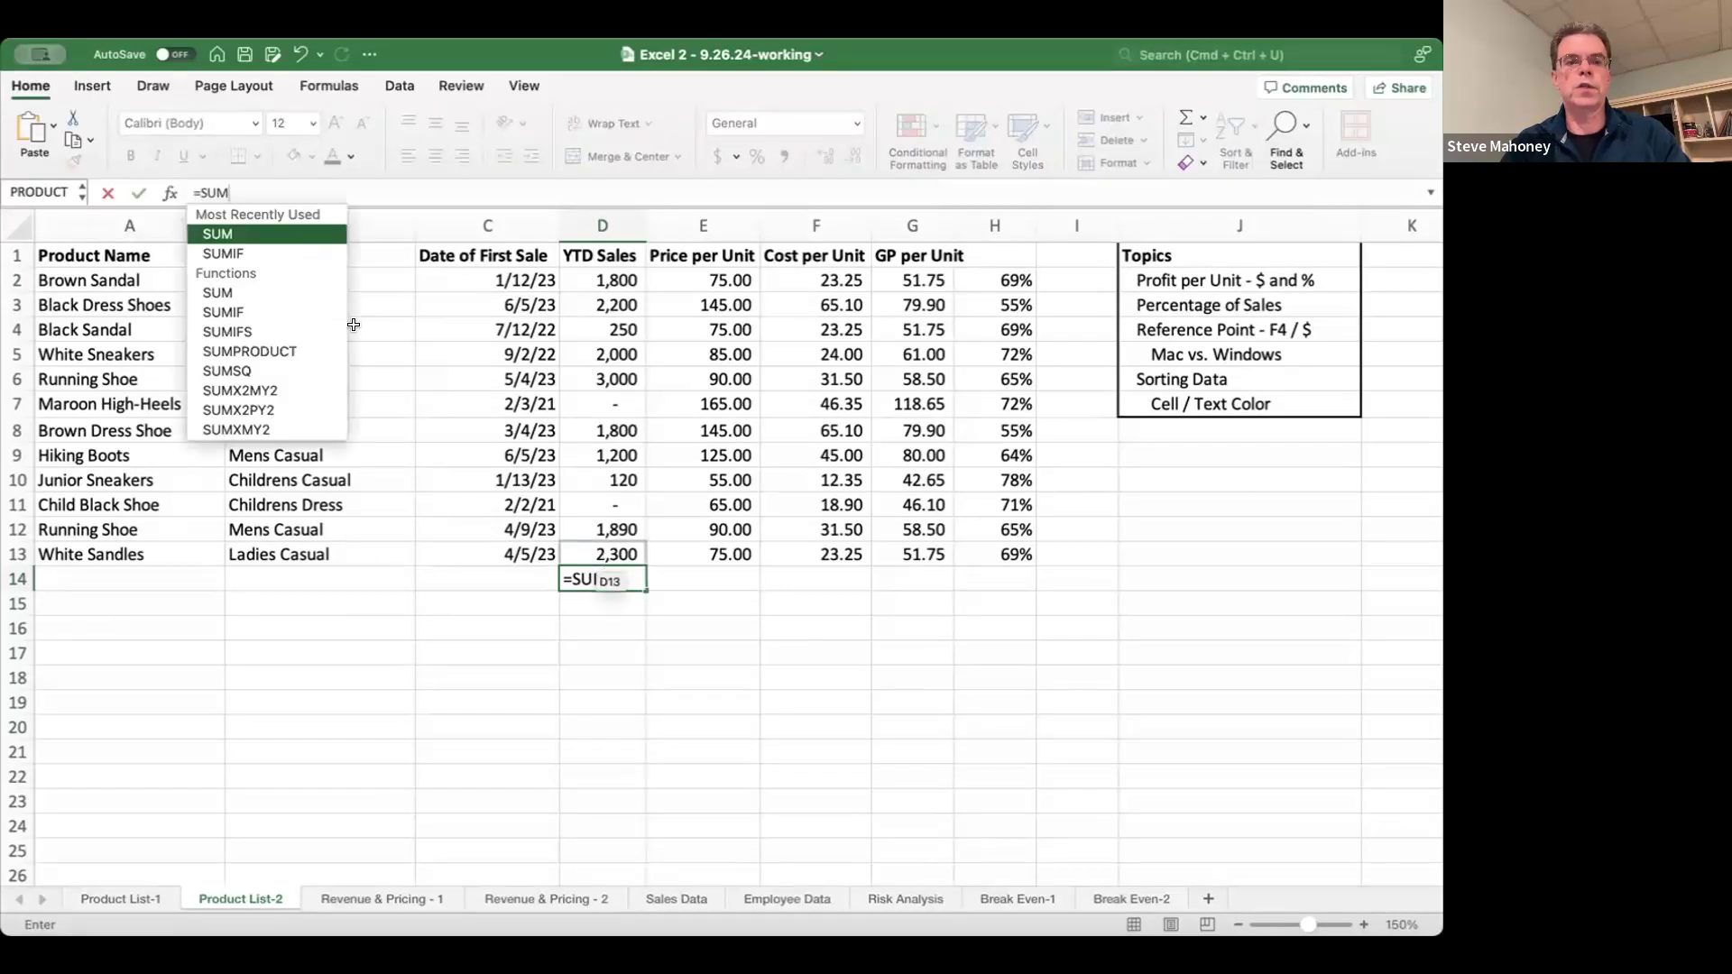
pyautogui.write('(')
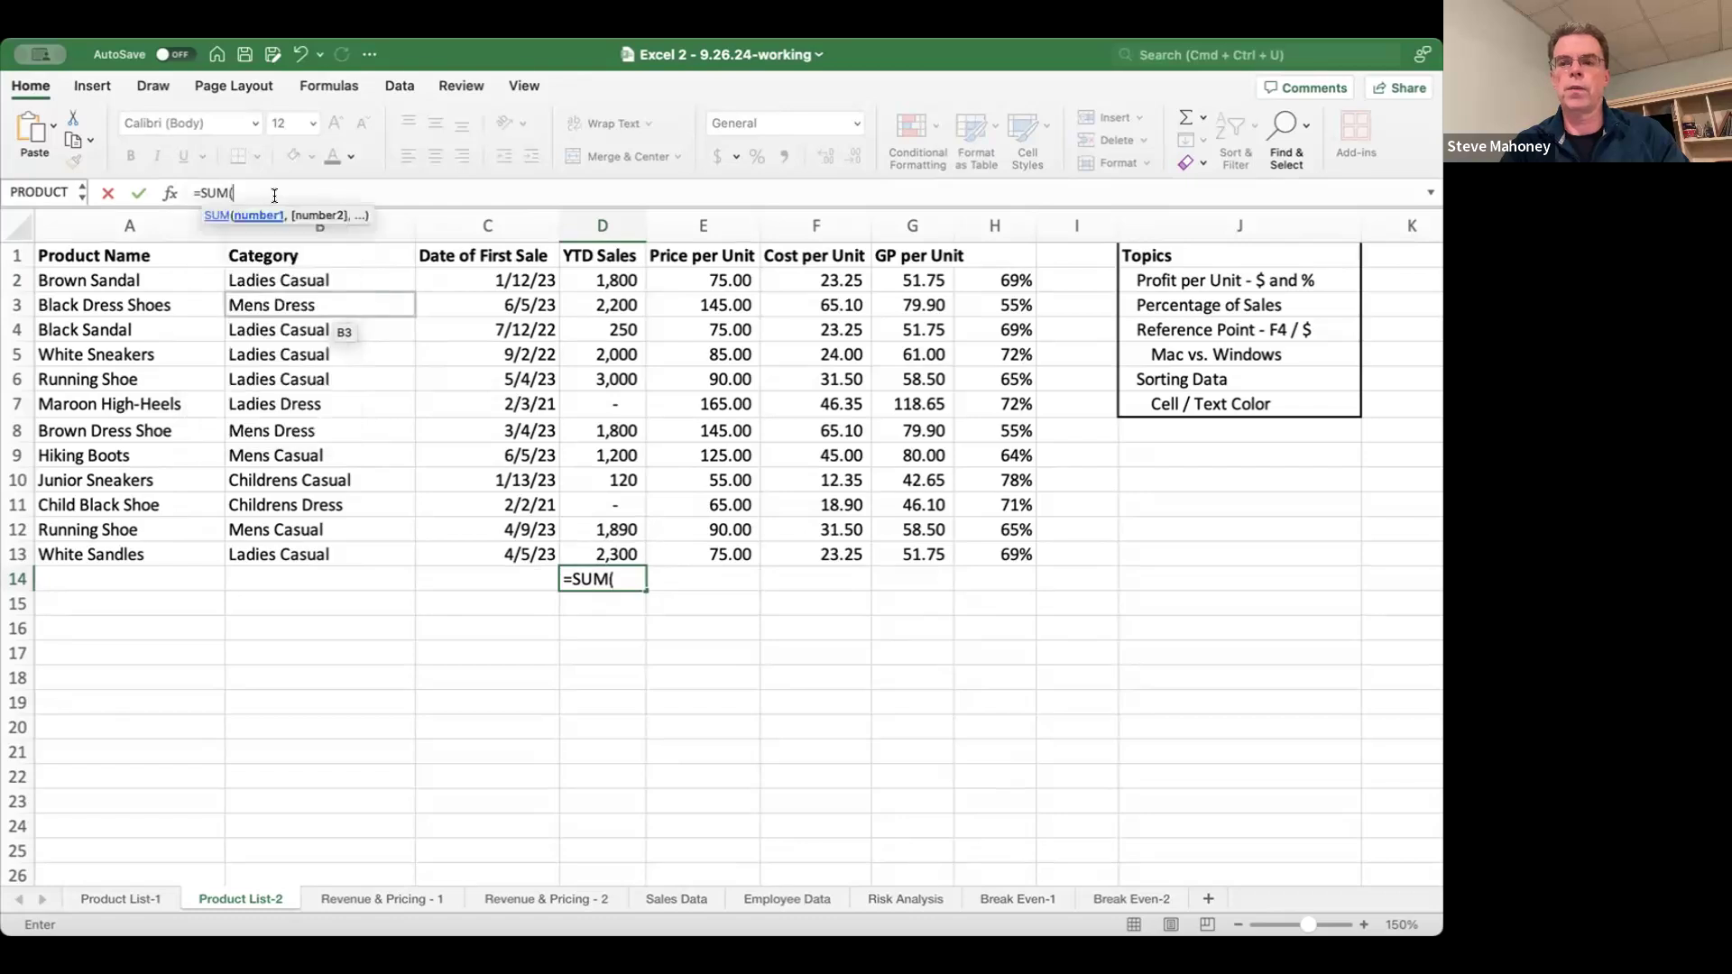
pyautogui.press('Up')
pyautogui.hotkey('shift', 'Up')
pyautogui.hotkey('shift', 'Up')
pyautogui.hotkey('shift', 'Up')
pyautogui.hotkey('shift', 'Up')
pyautogui.hotkey('shift', 'Up')
pyautogui.hotkey('shift', 'Up')
pyautogui.hotkey('shift', 'Up')
pyautogui.hotkey('shift', 'Up')
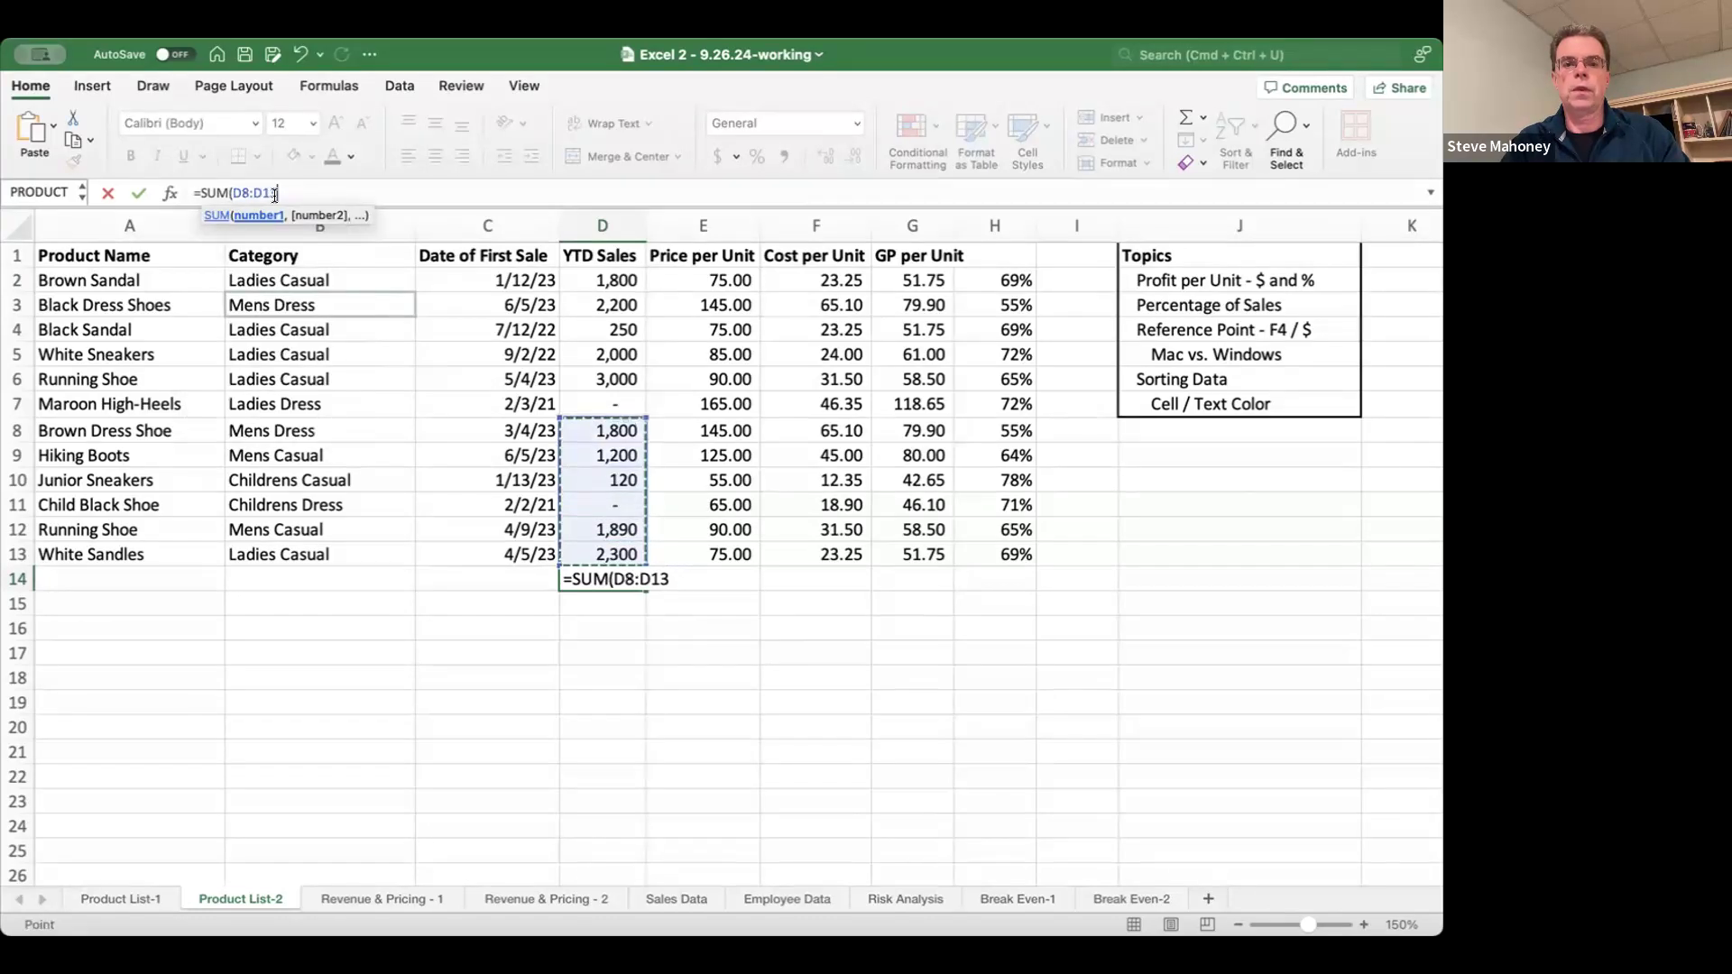
pyautogui.hotkey('shift', 'Up')
pyautogui.hotkey('shift', 'Up')
pyautogui.hotkey('shift', 'Up')
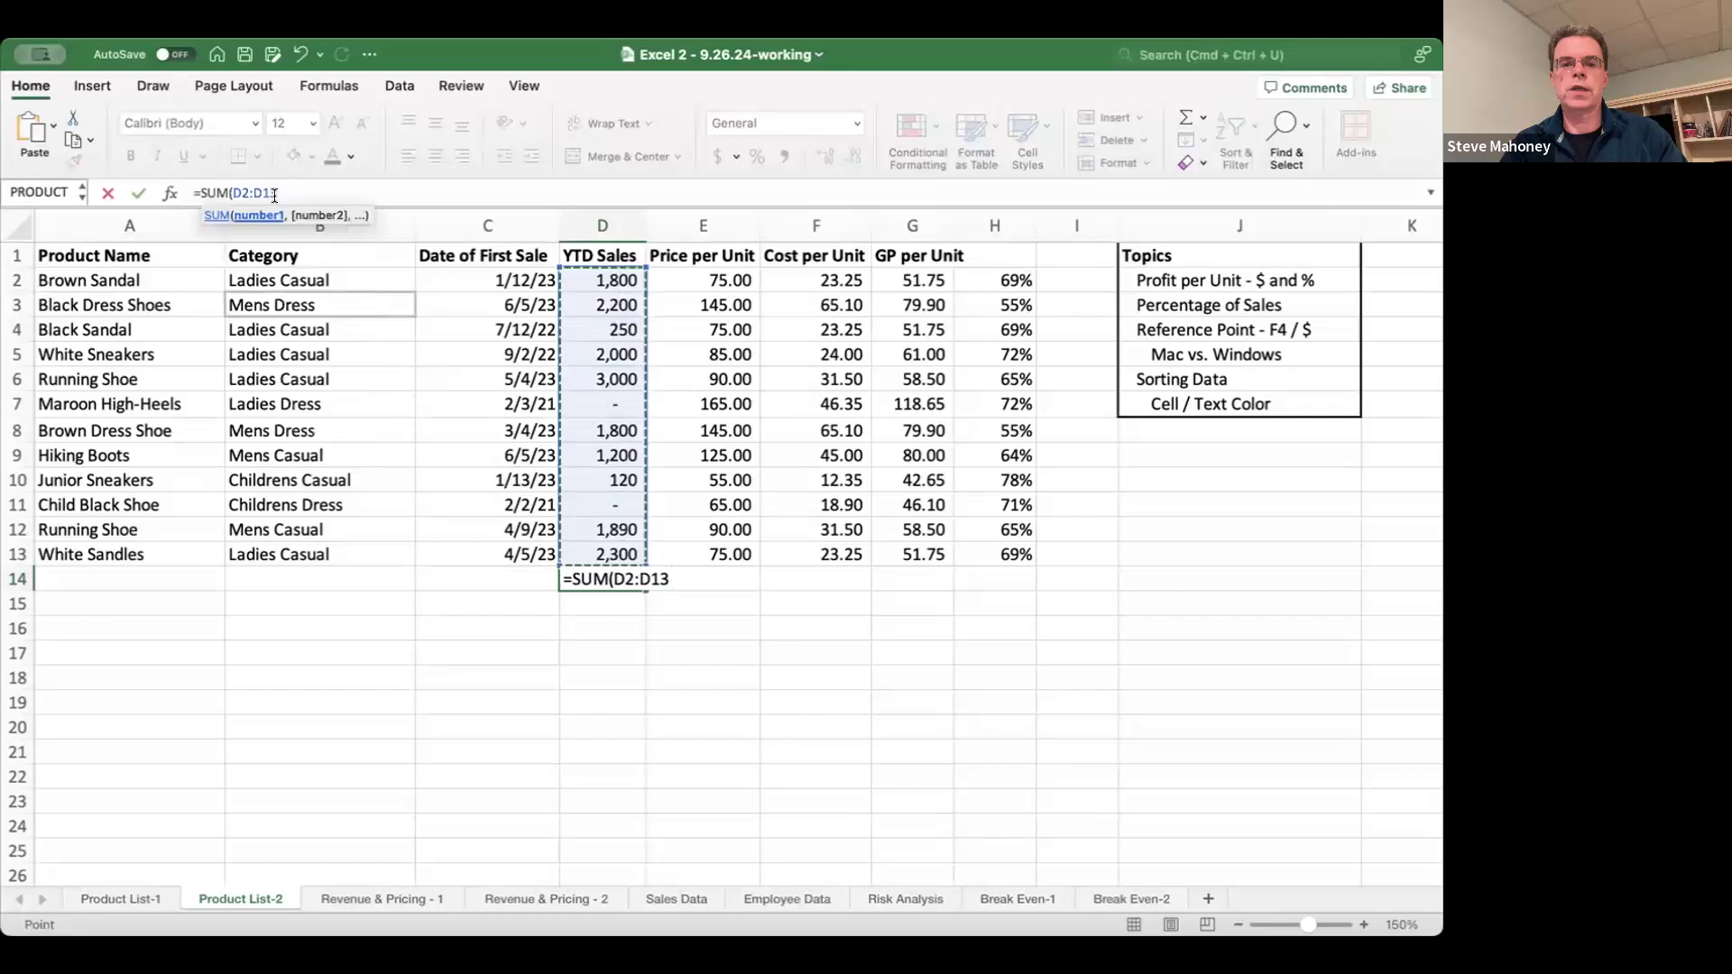
pyautogui.write(')')
pyautogui.press('Return')
pyautogui.press('Up')
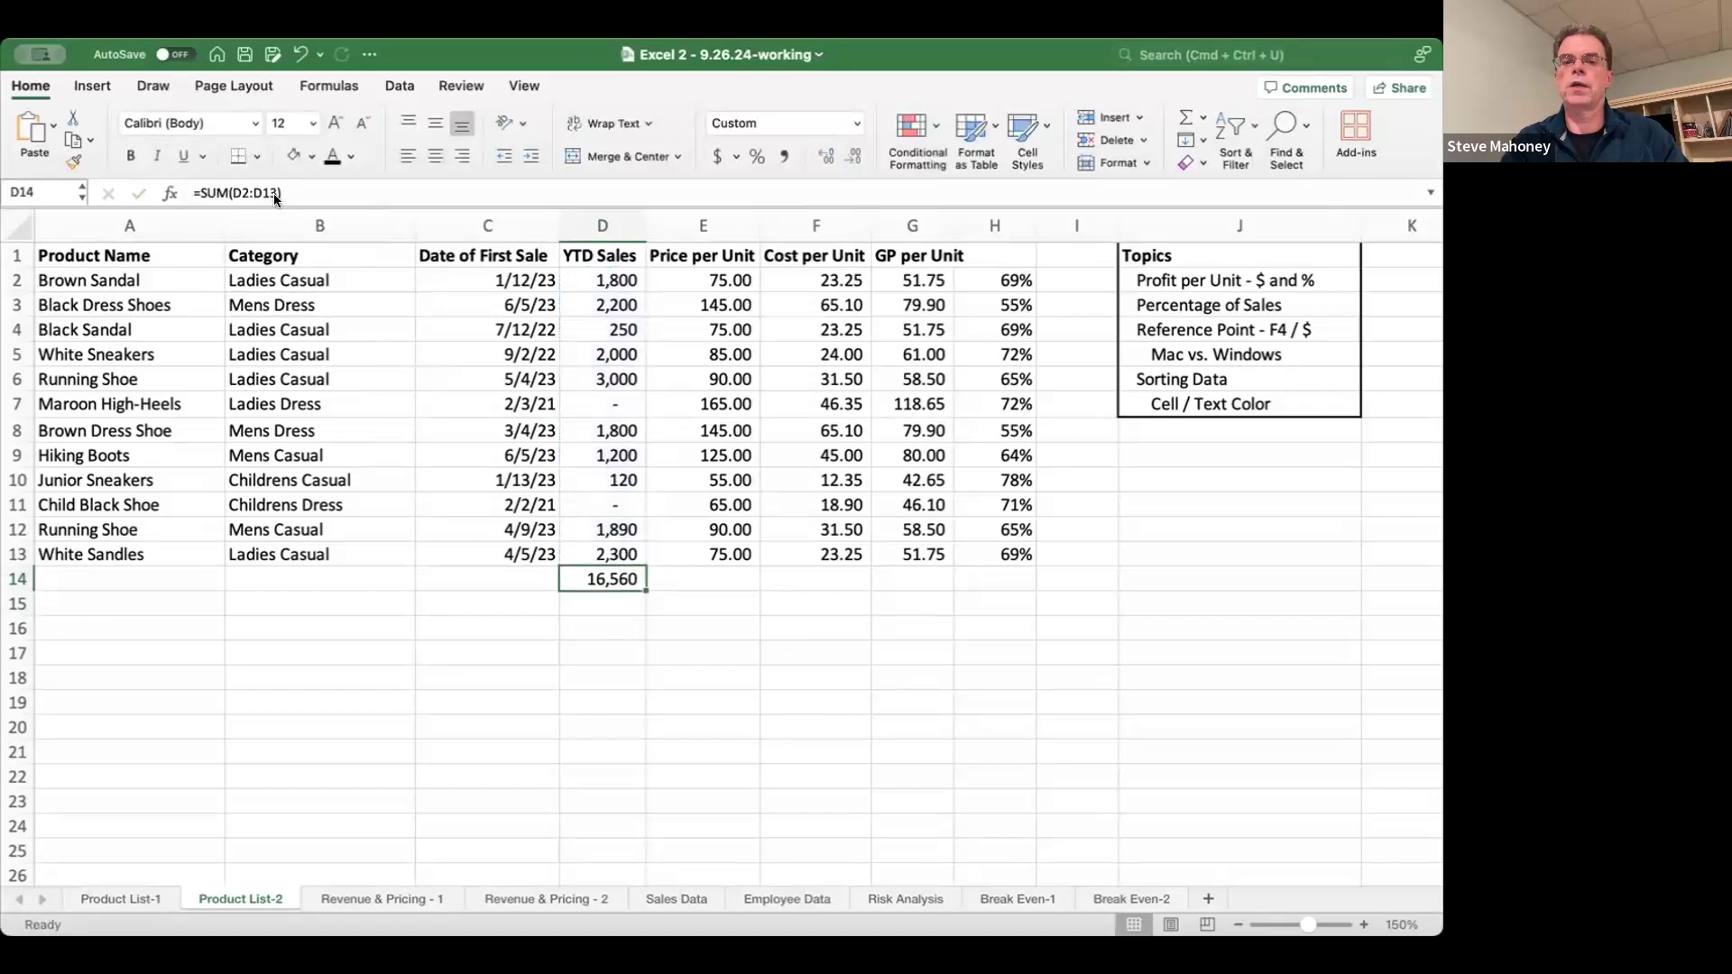
# - Enter the column header "% of Sales" in cell I1
pyautogui.click(1054, 274)
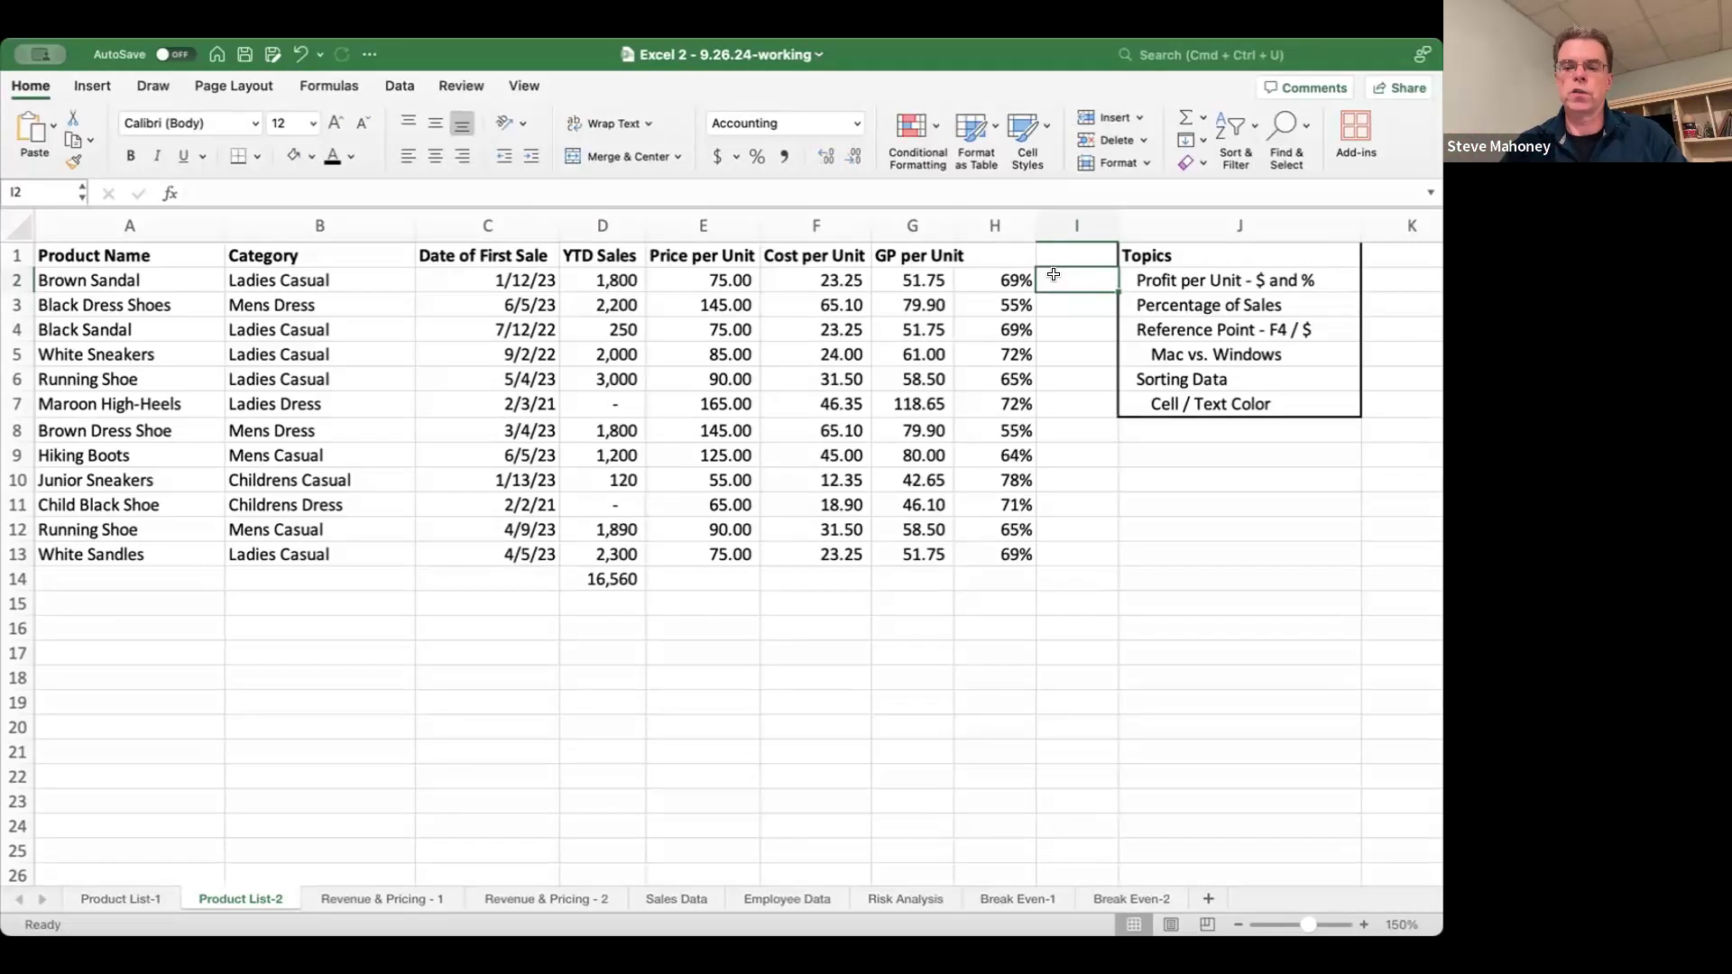
pyautogui.write('=')
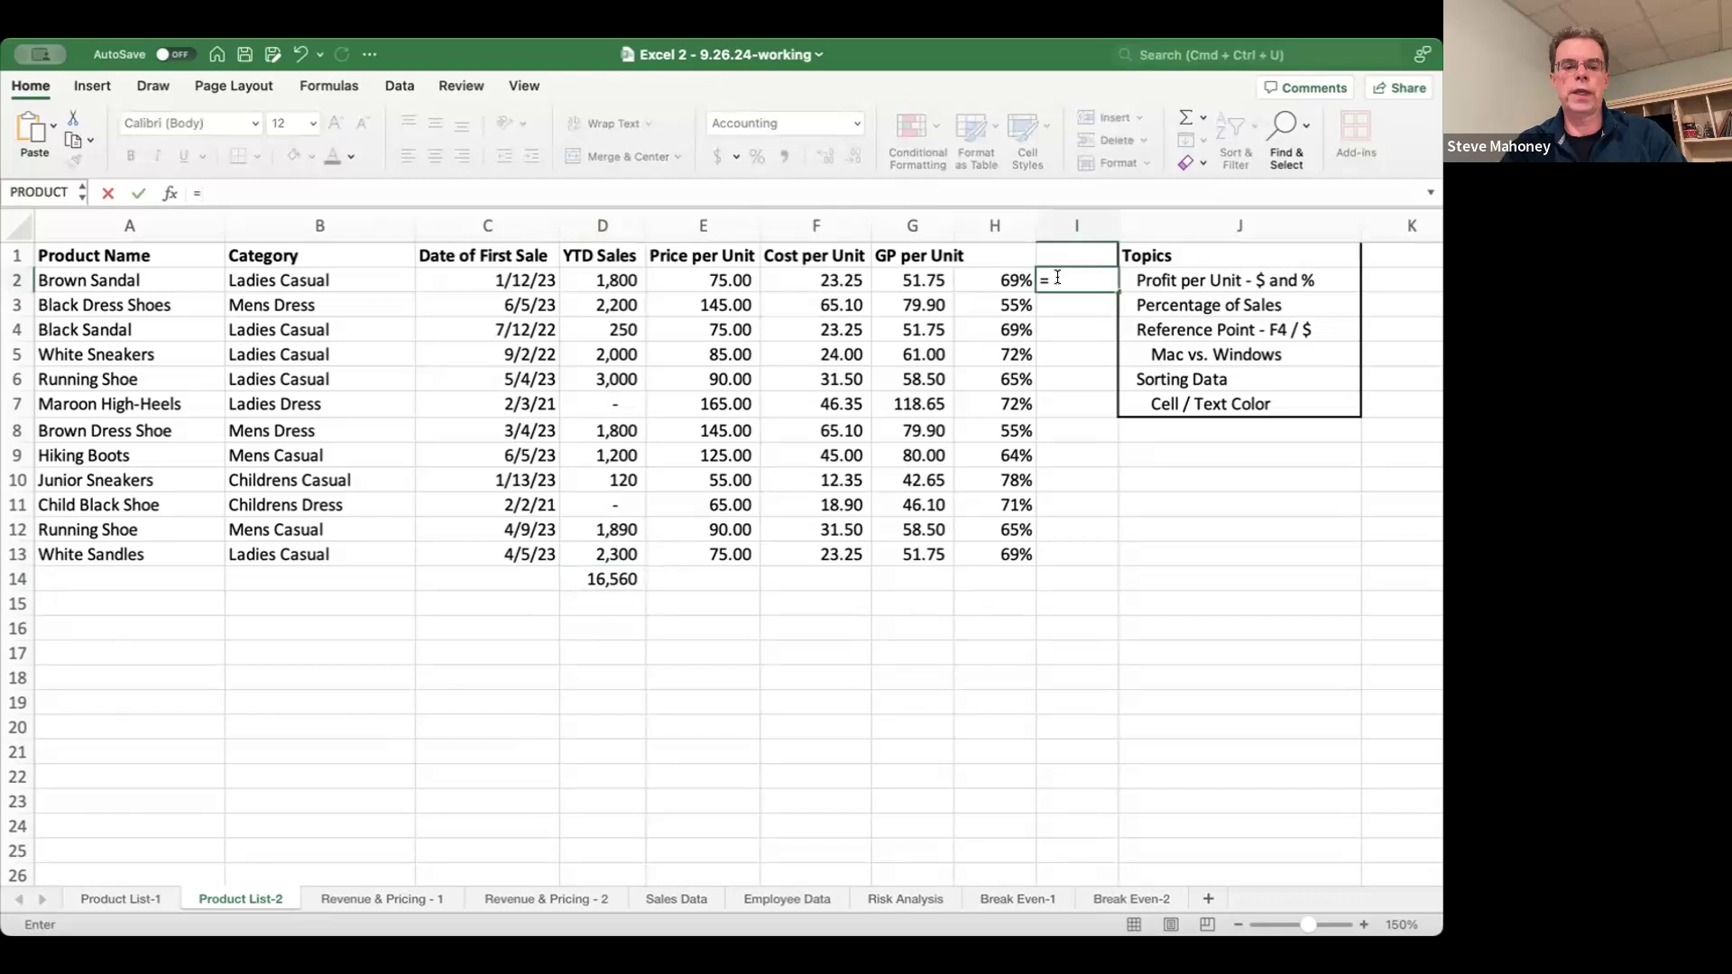
pyautogui.press('Escape')
pyautogui.press('Up')
pyautogui.write('% o')
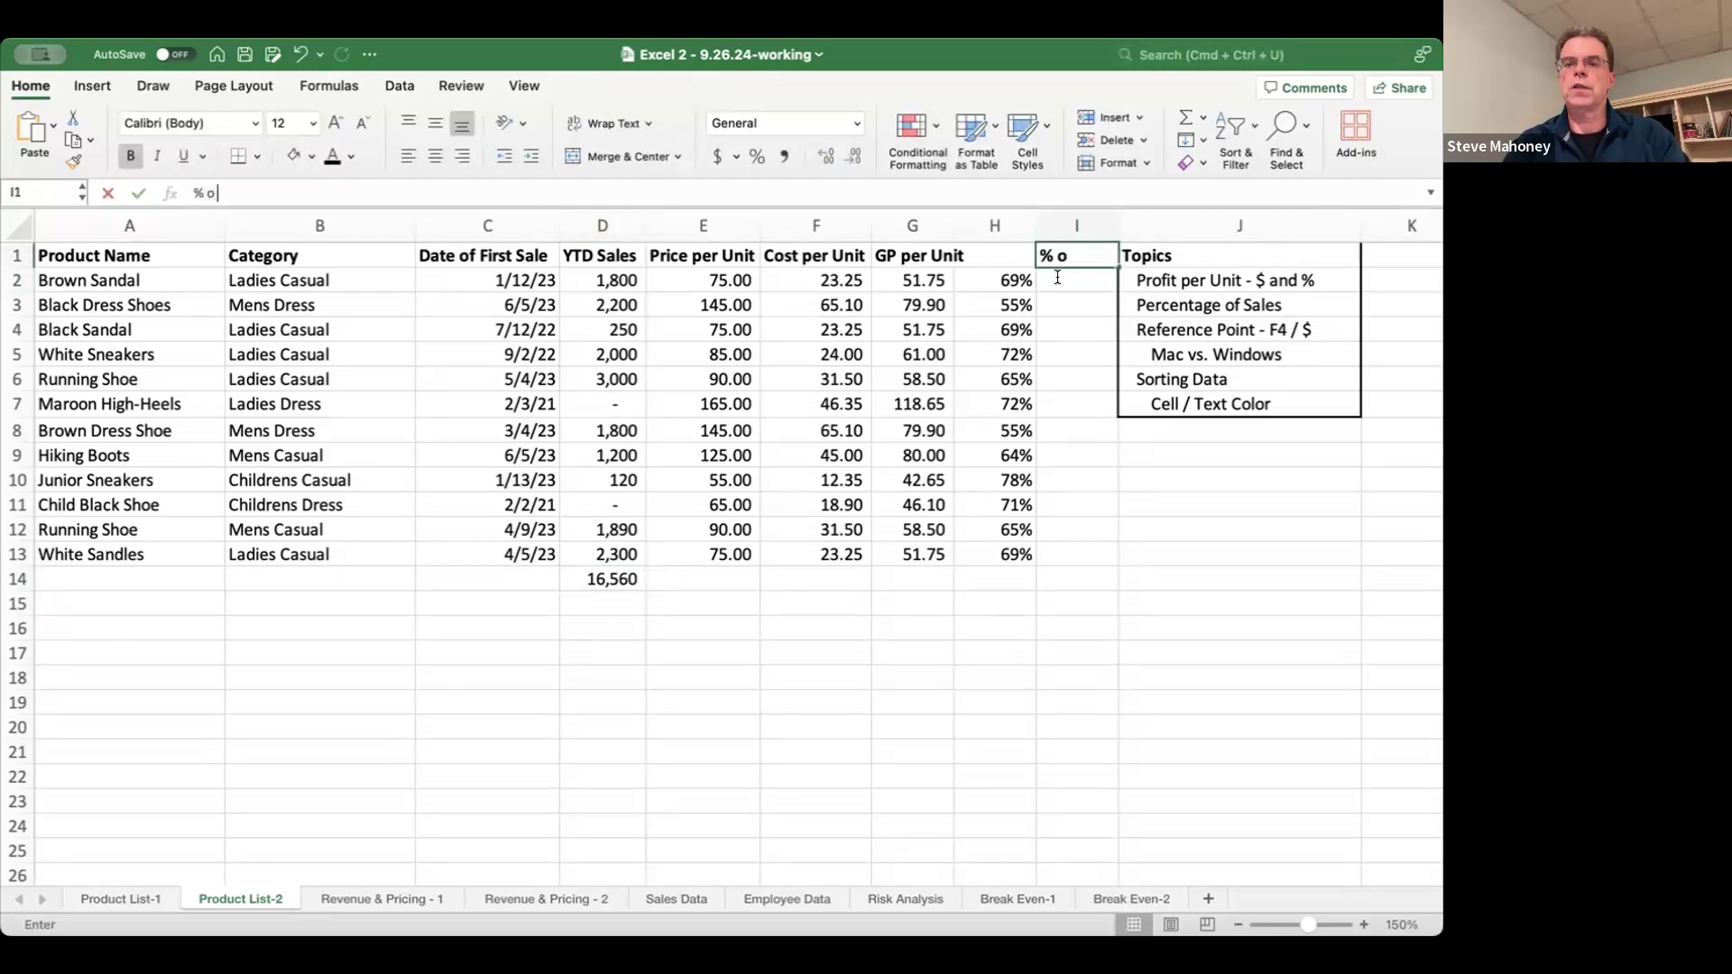
pyautogui.write('f Sales')
pyautogui.press('Return')
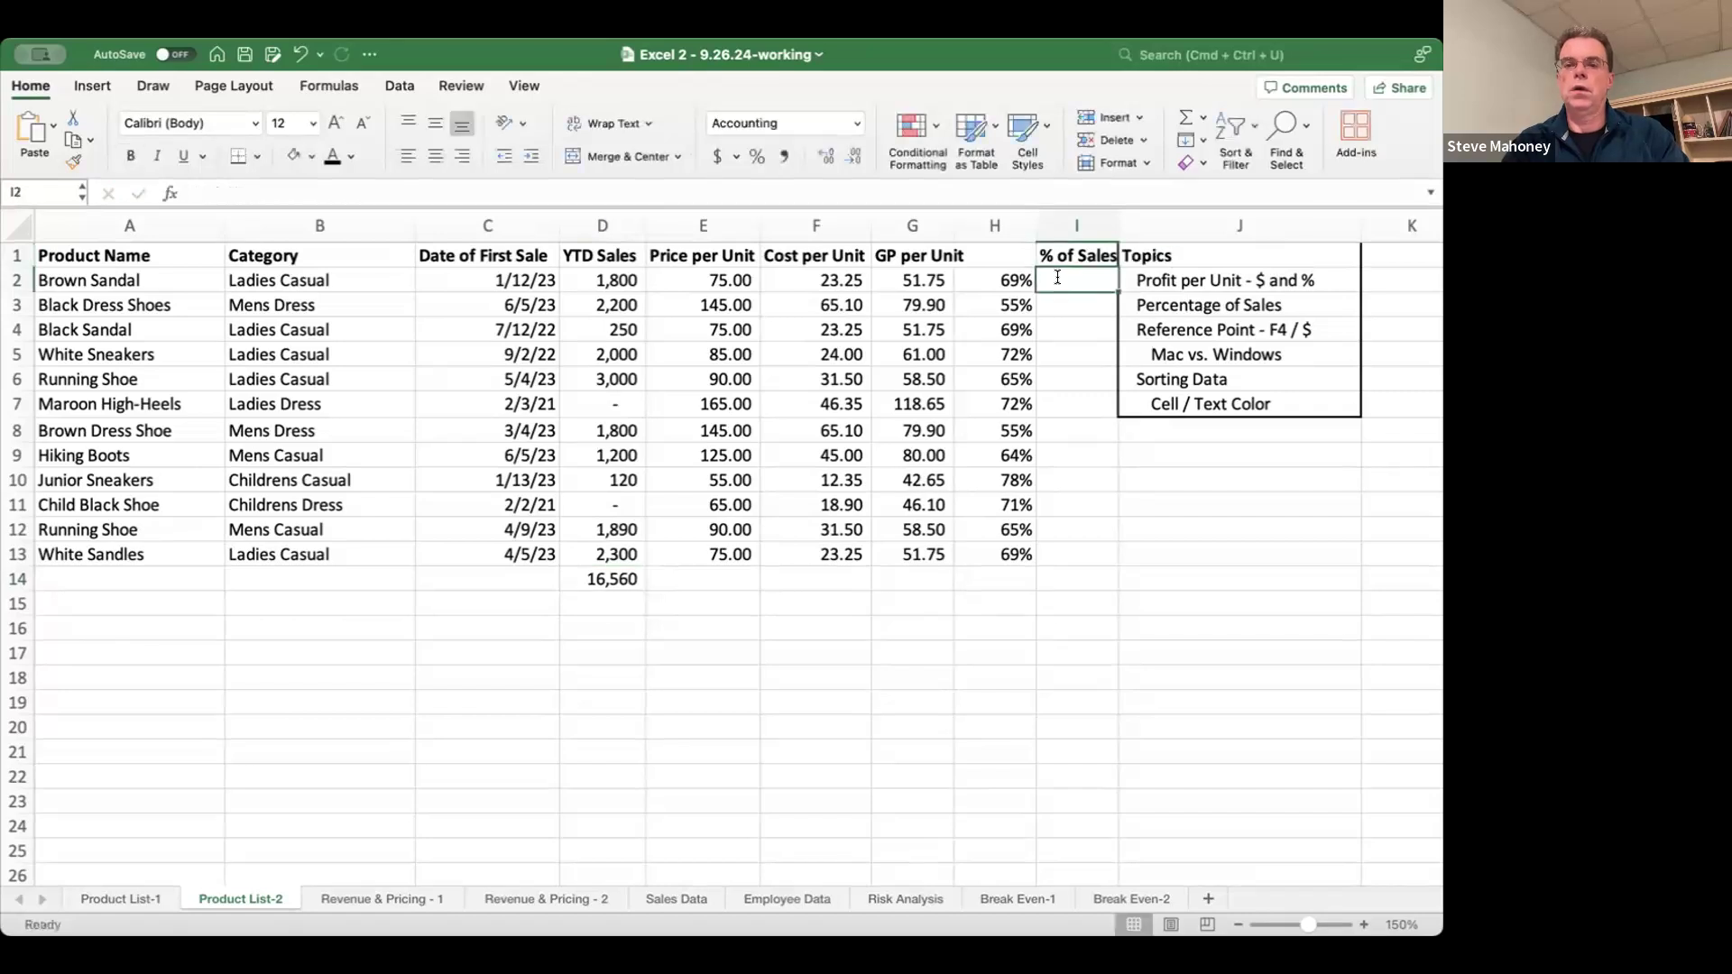
# - Calculate the Brown Sandal's share of total sales in I2 with the formula =D2/D14 and format the cell as a percentage
pyautogui.write('=')
pyautogui.press('Left')
pyautogui.press('Left')
pyautogui.press('Left')
pyautogui.press('Left')
pyautogui.press('Left')
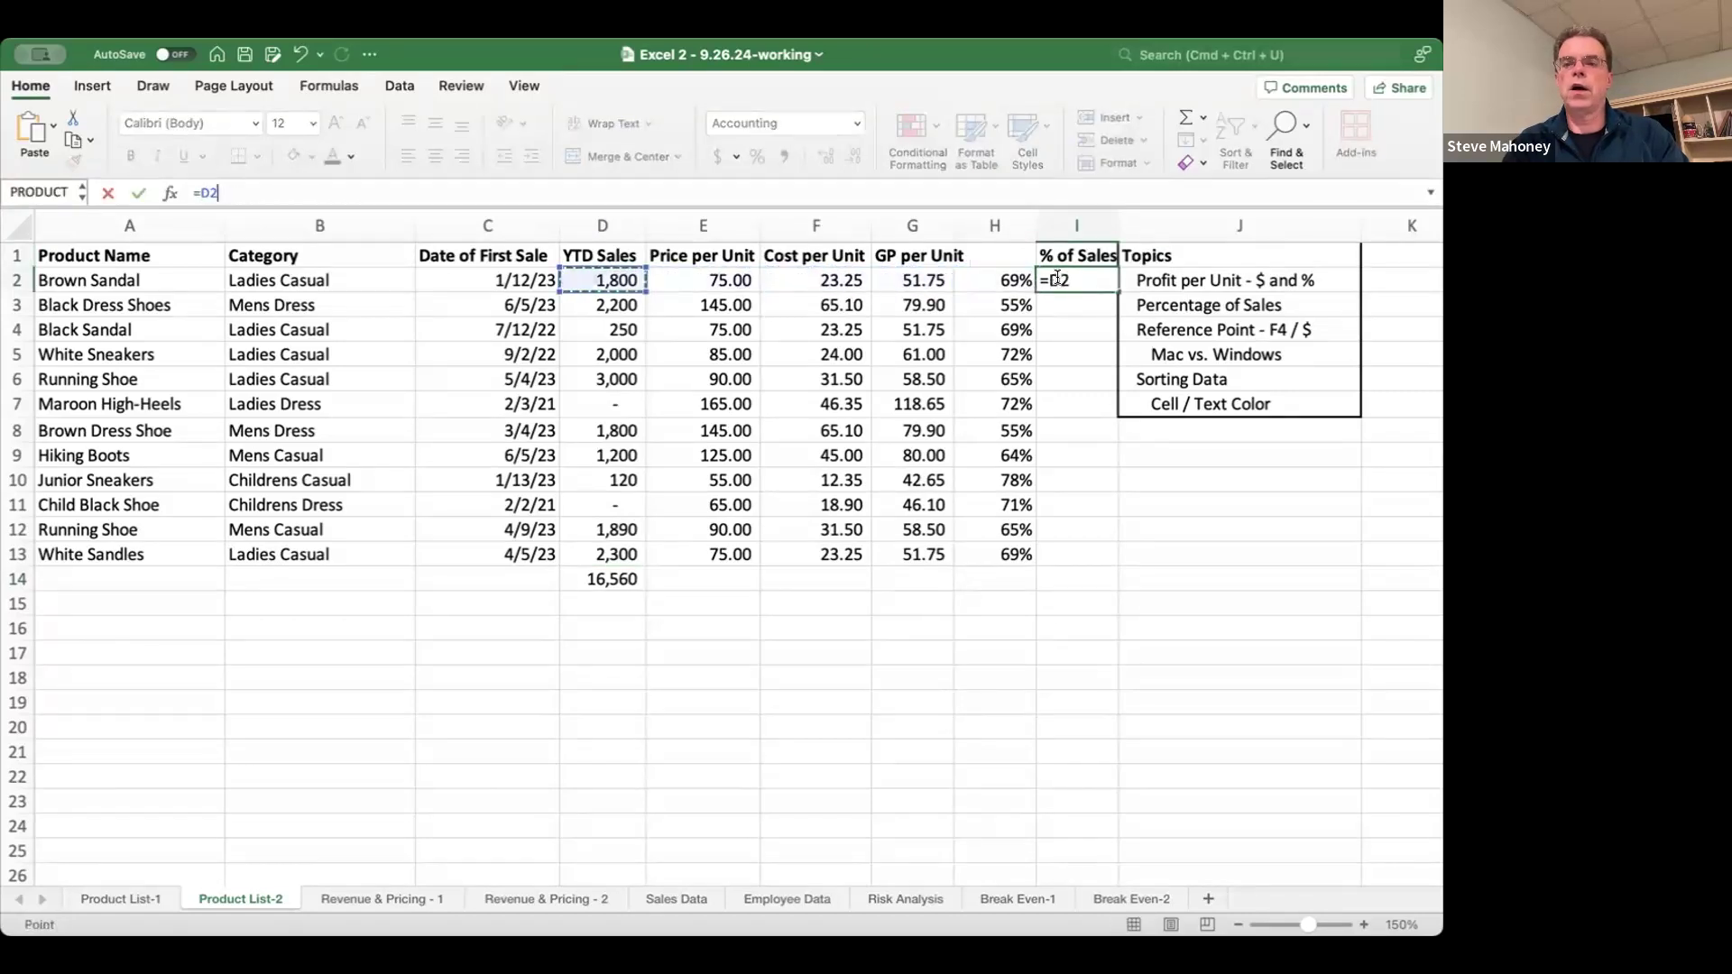
pyautogui.write('/')
pyautogui.press('Down')
pyautogui.press('Down')
pyautogui.press('Down')
pyautogui.press('Down')
pyautogui.press('Down')
pyautogui.press('Down')
pyautogui.press('Down')
pyautogui.press('Down')
pyautogui.press('Down')
pyautogui.press('Down')
pyautogui.press('Down')
pyautogui.press('Down')
pyautogui.press('Left')
pyautogui.press('Left')
pyautogui.press('Left')
pyautogui.press('Left')
pyautogui.press('Left')
pyautogui.press('Return')
pyautogui.click(1058, 281)
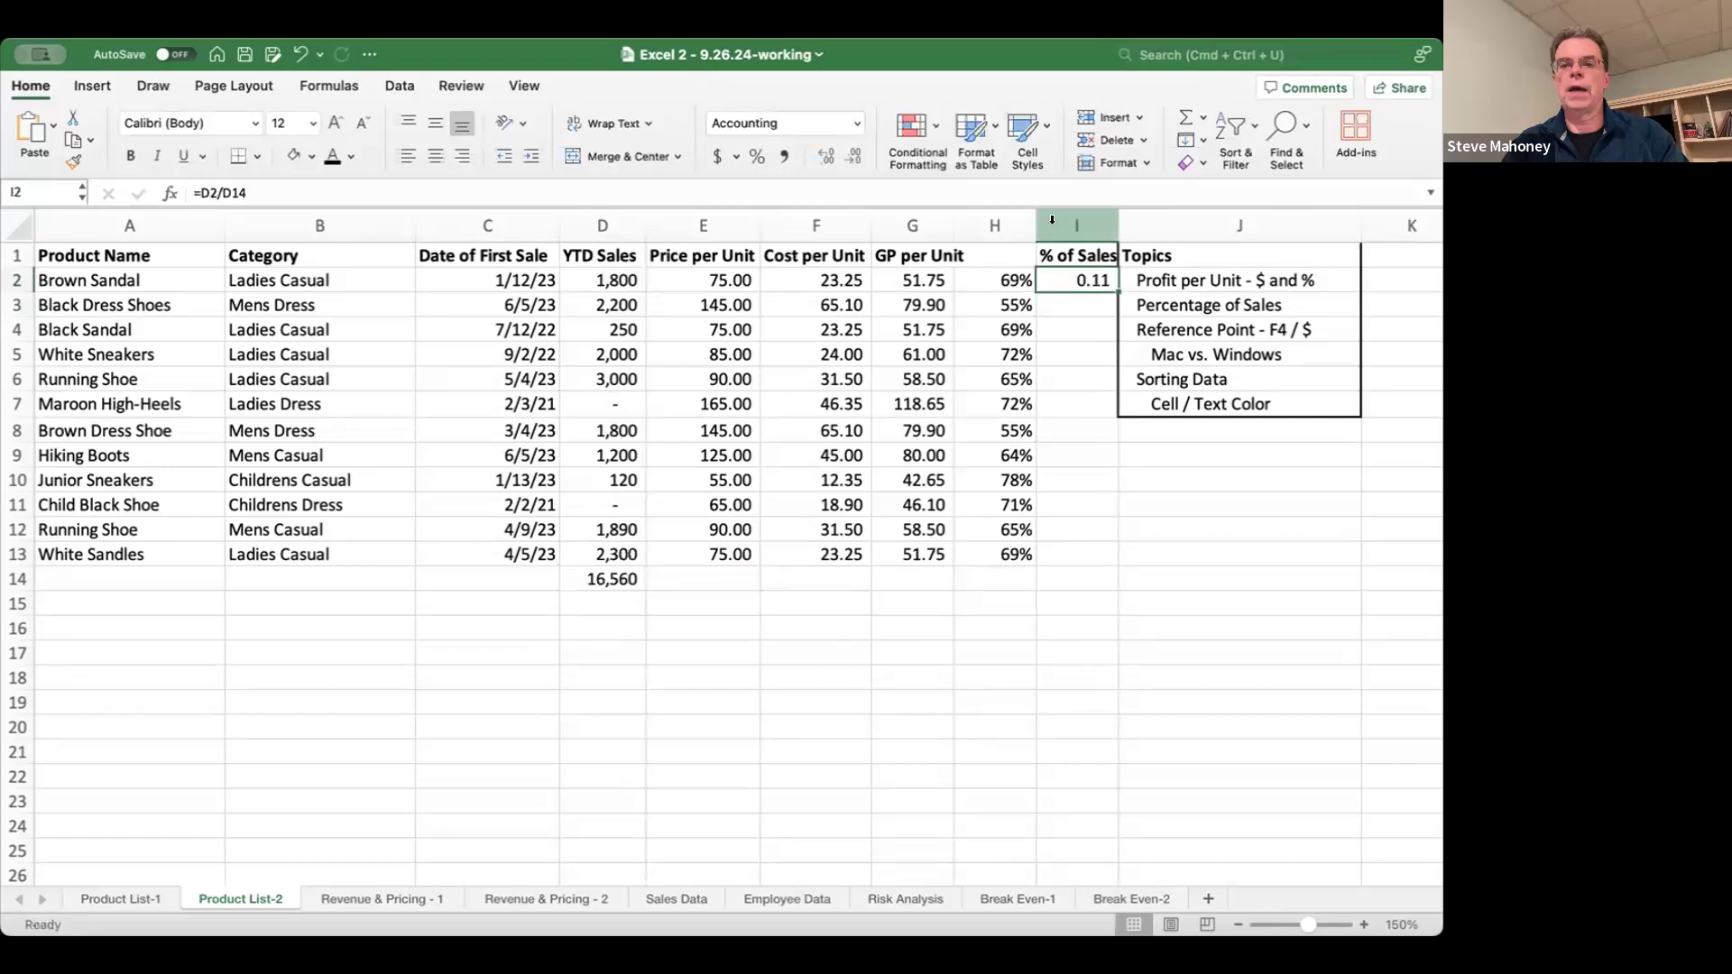
pyautogui.click(757, 156)
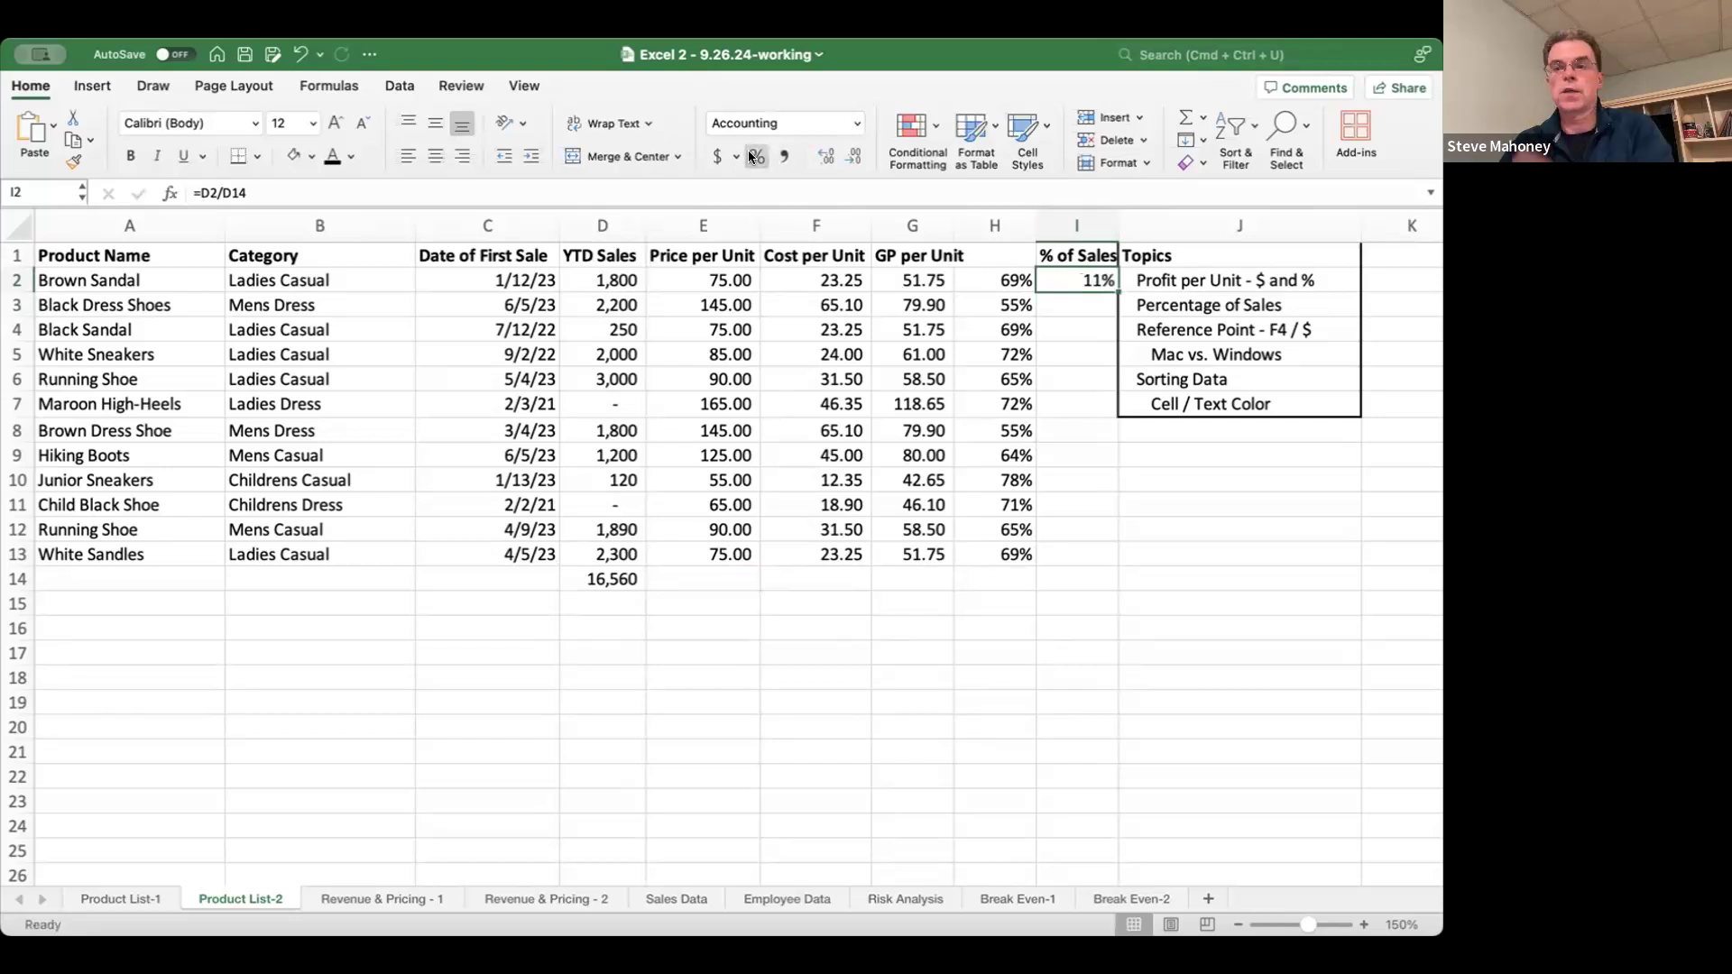
# - Try to copy the percentage of sales formula from I2 to I3:I13 for the remaining products
pyautogui.doubleClick(1076, 274)
pyautogui.click(1078, 278)
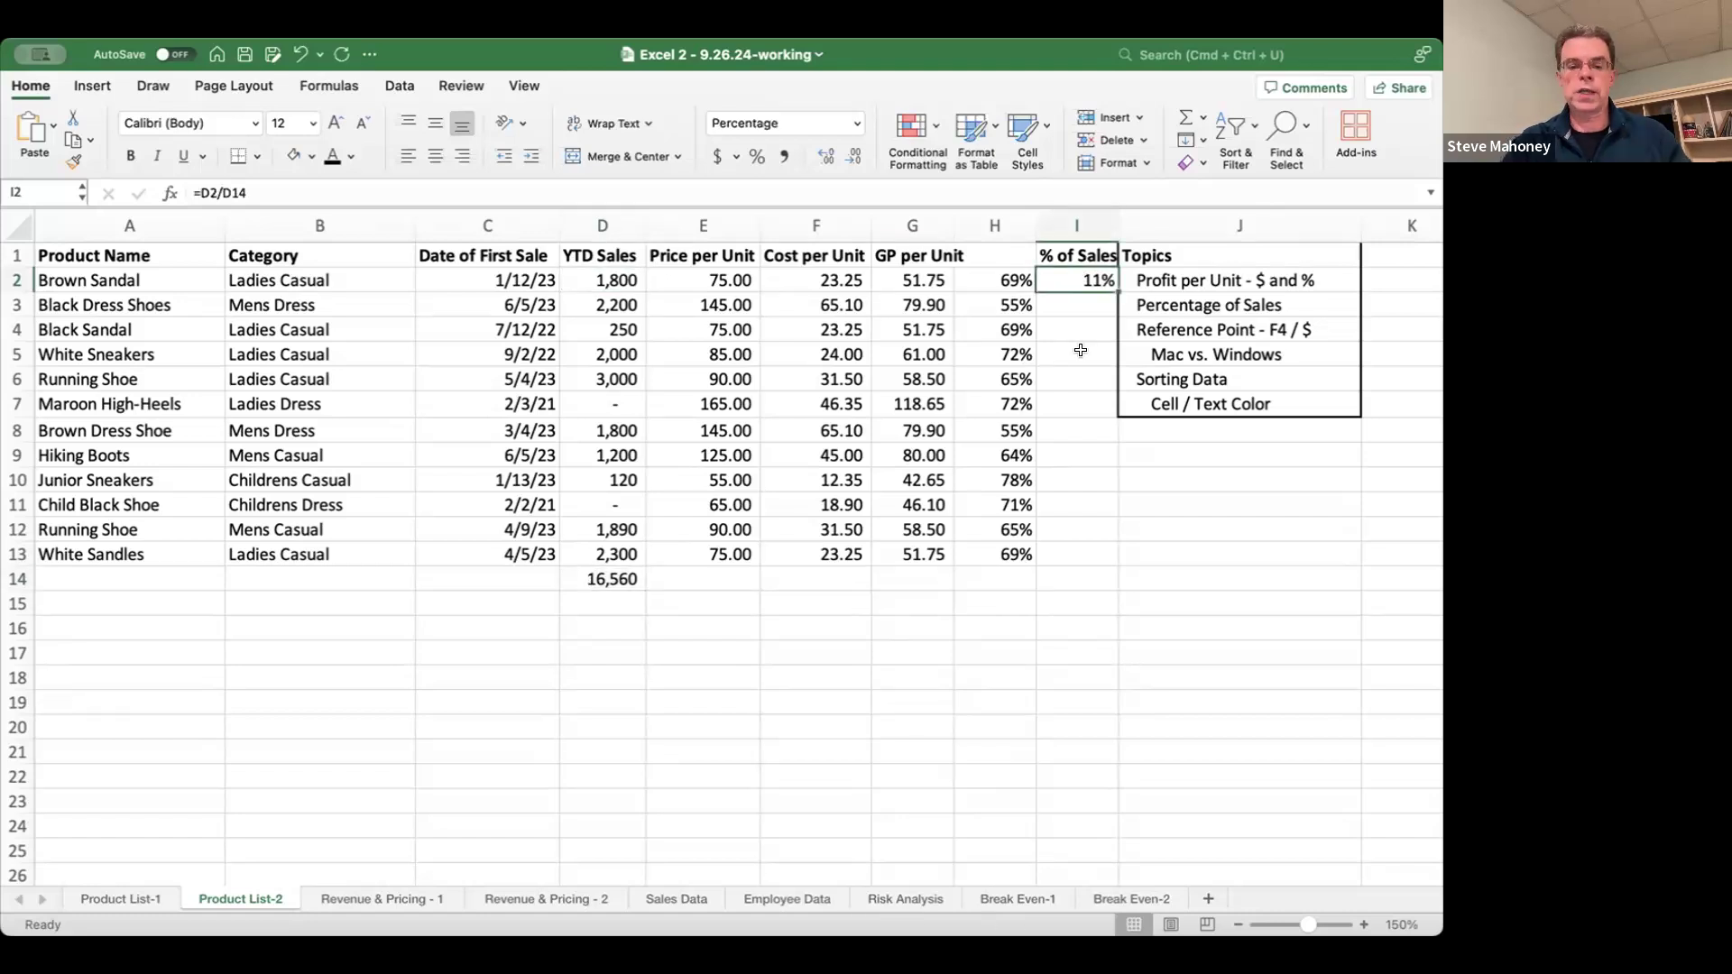
pyautogui.press('super+c')
pyautogui.press('Down')
pyautogui.hotkey('shift', 'Down')
pyautogui.hotkey('shift', 'Down')
pyautogui.hotkey('shift', 'Down')
pyautogui.hotkey('shift', 'Down')
pyautogui.hotkey('shift', 'Down')
pyautogui.hotkey('shift', 'Down')
pyautogui.hotkey('shift', 'Down')
pyautogui.hotkey('shift', 'Down')
pyautogui.hotkey('shift', 'Down')
pyautogui.hotkey('shift', 'Down')
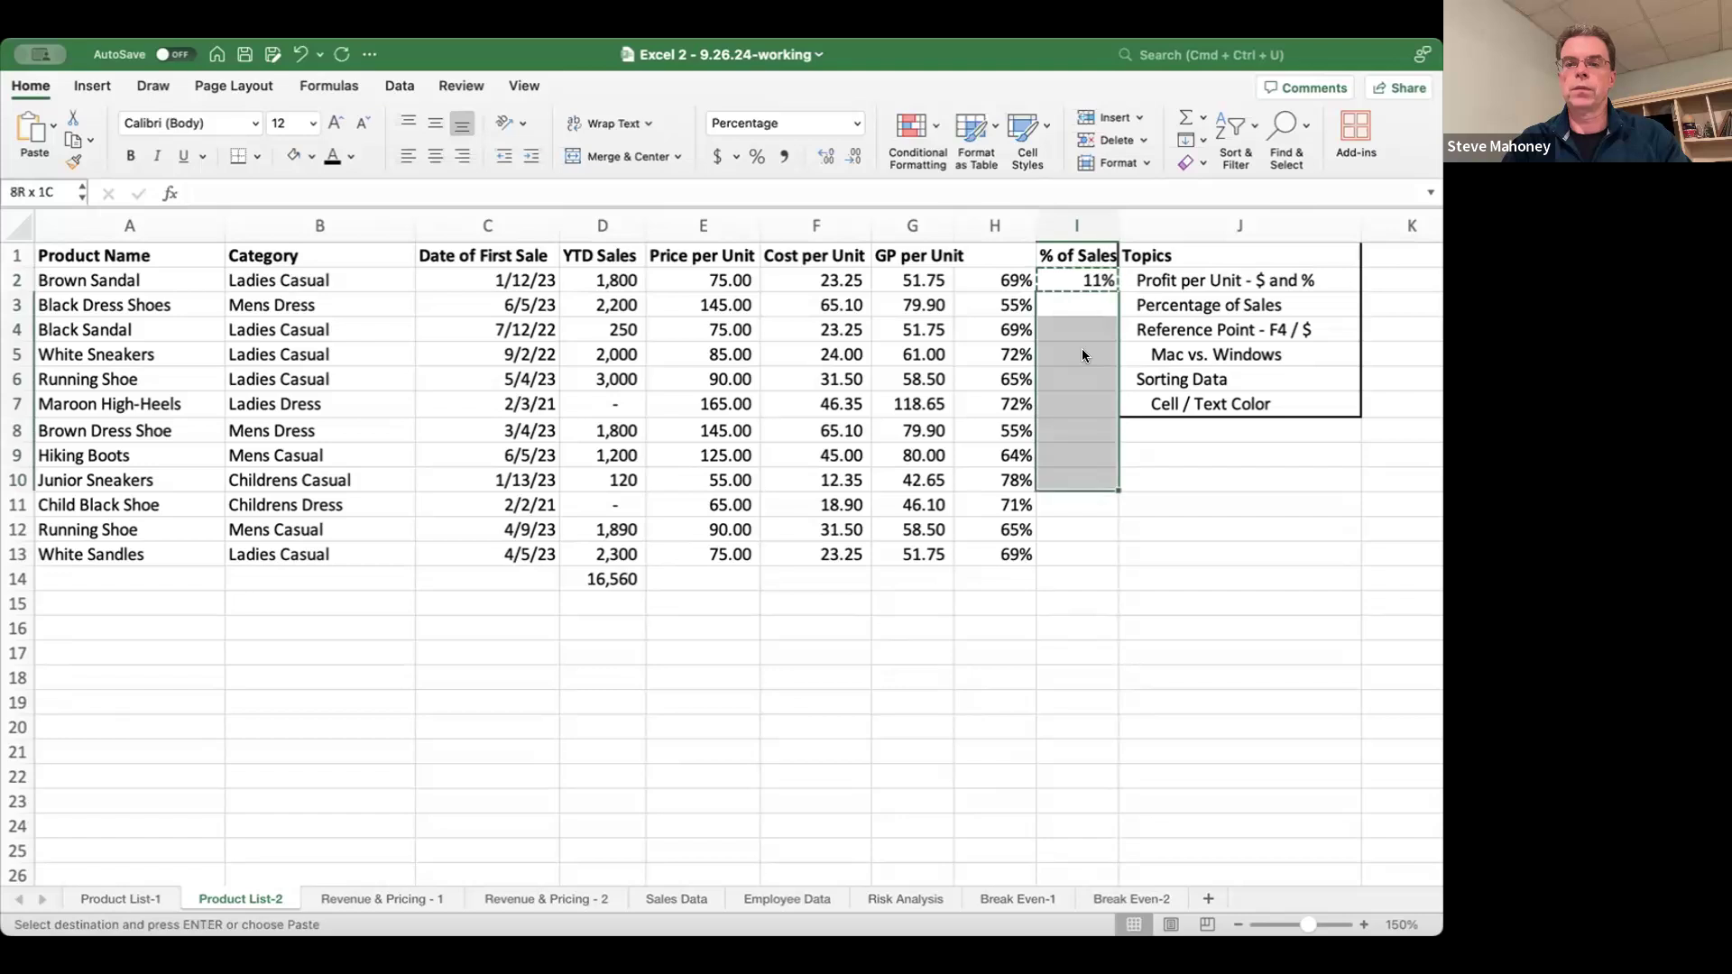
pyautogui.press('super+v')
pyautogui.click(1245, 449)
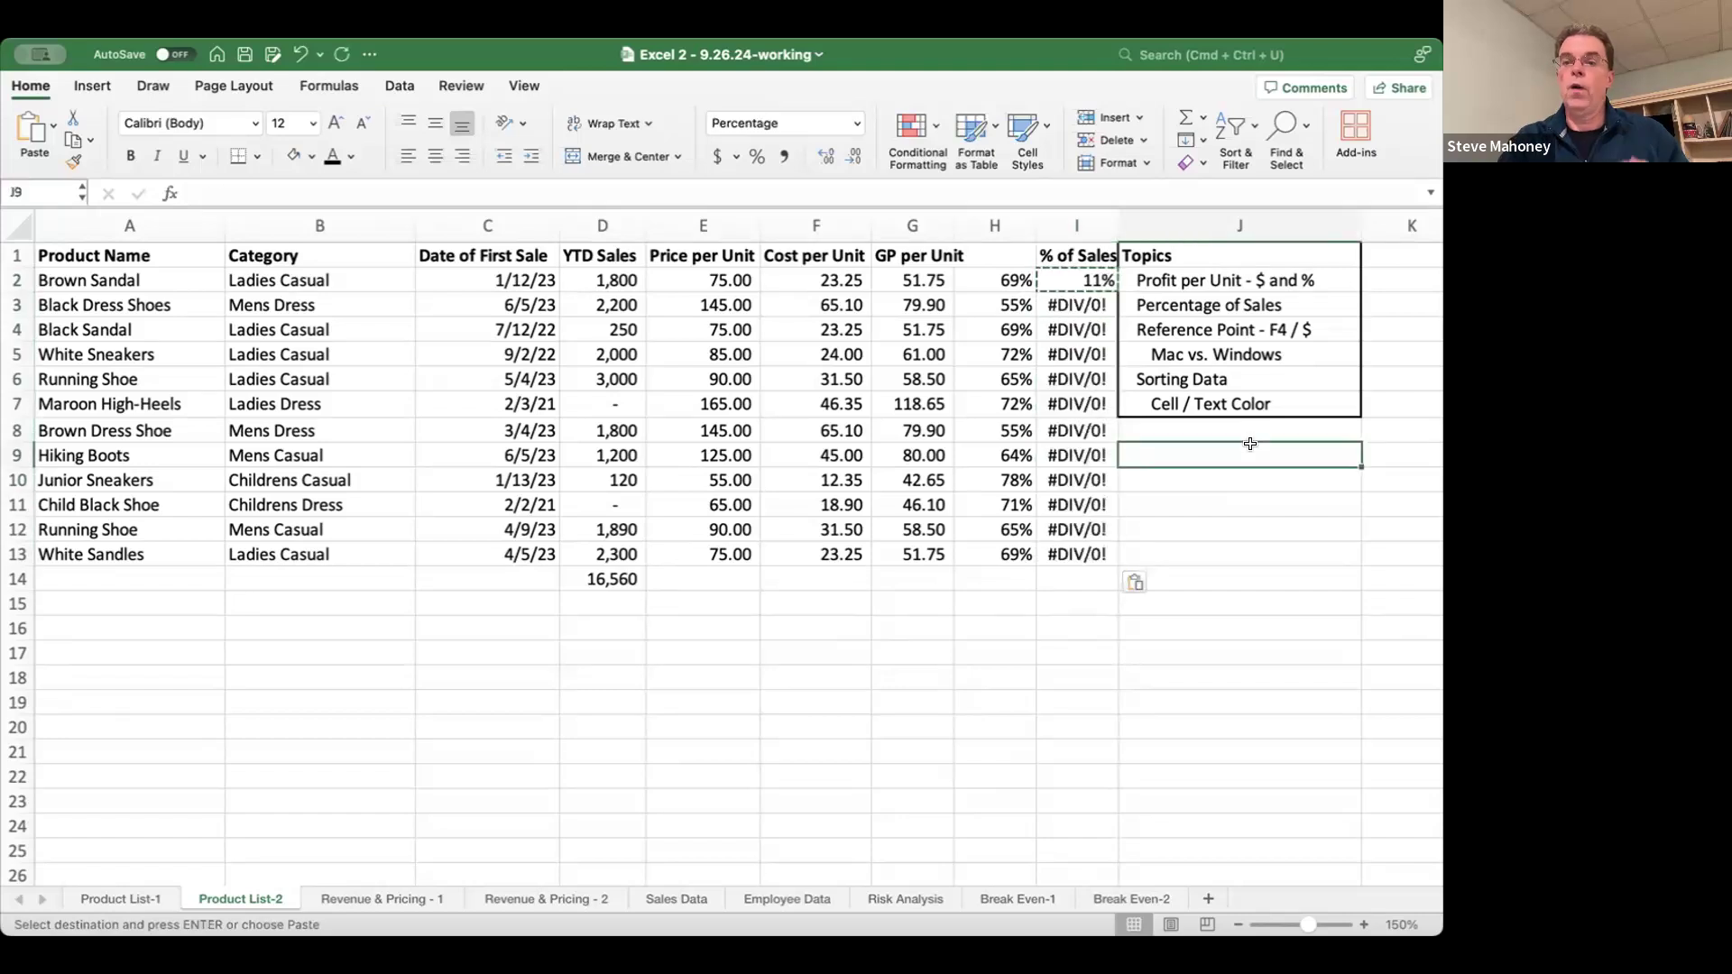
# - Examine the % of Sales formulas in column I and trace which sales and total cells each one references
pyautogui.click(1067, 299)
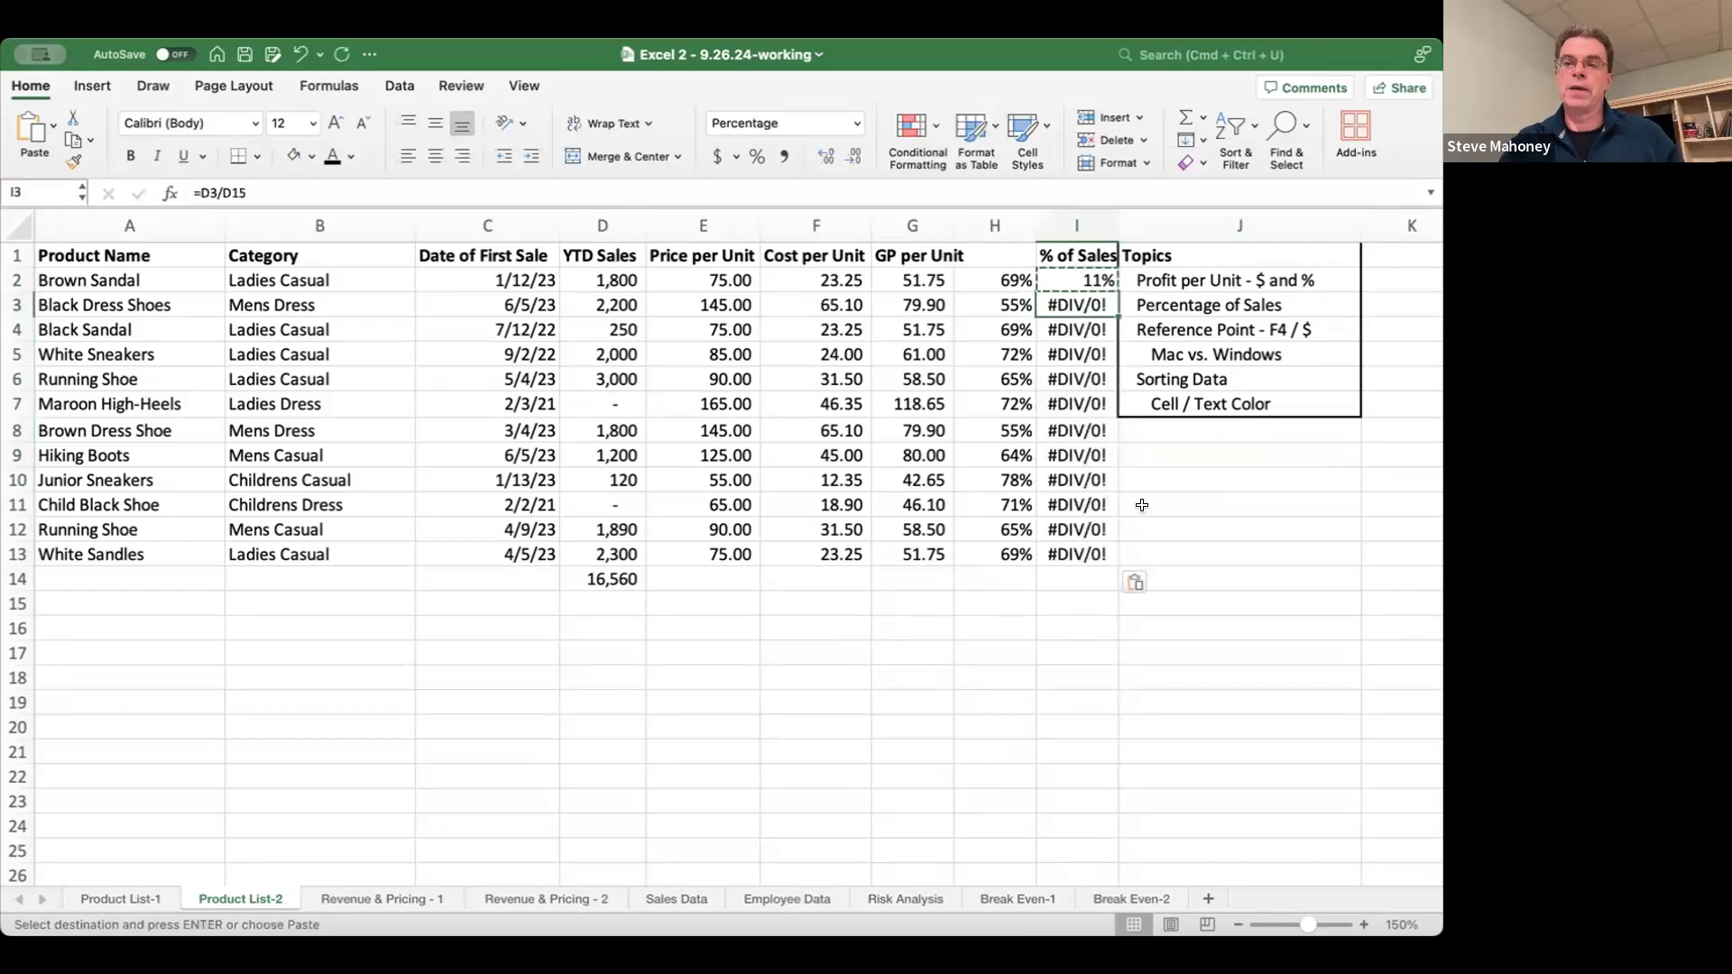
pyautogui.press('Escape')
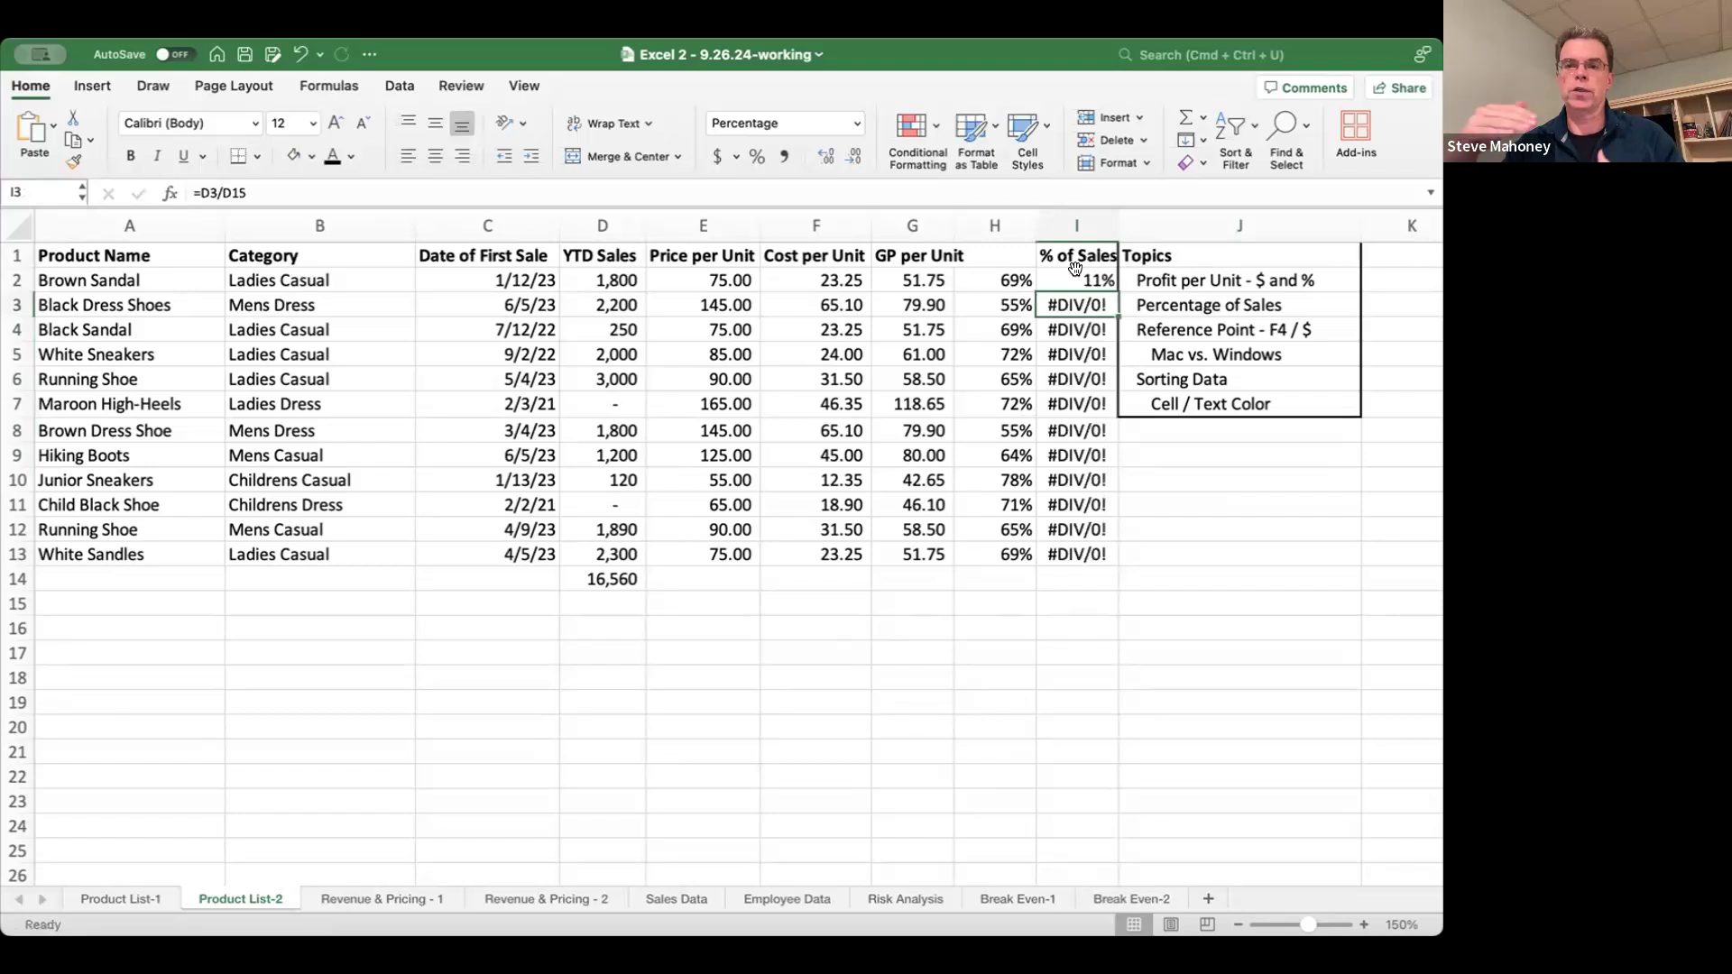
pyautogui.click(1070, 272)
pyautogui.hotkey('ctrl', '[')
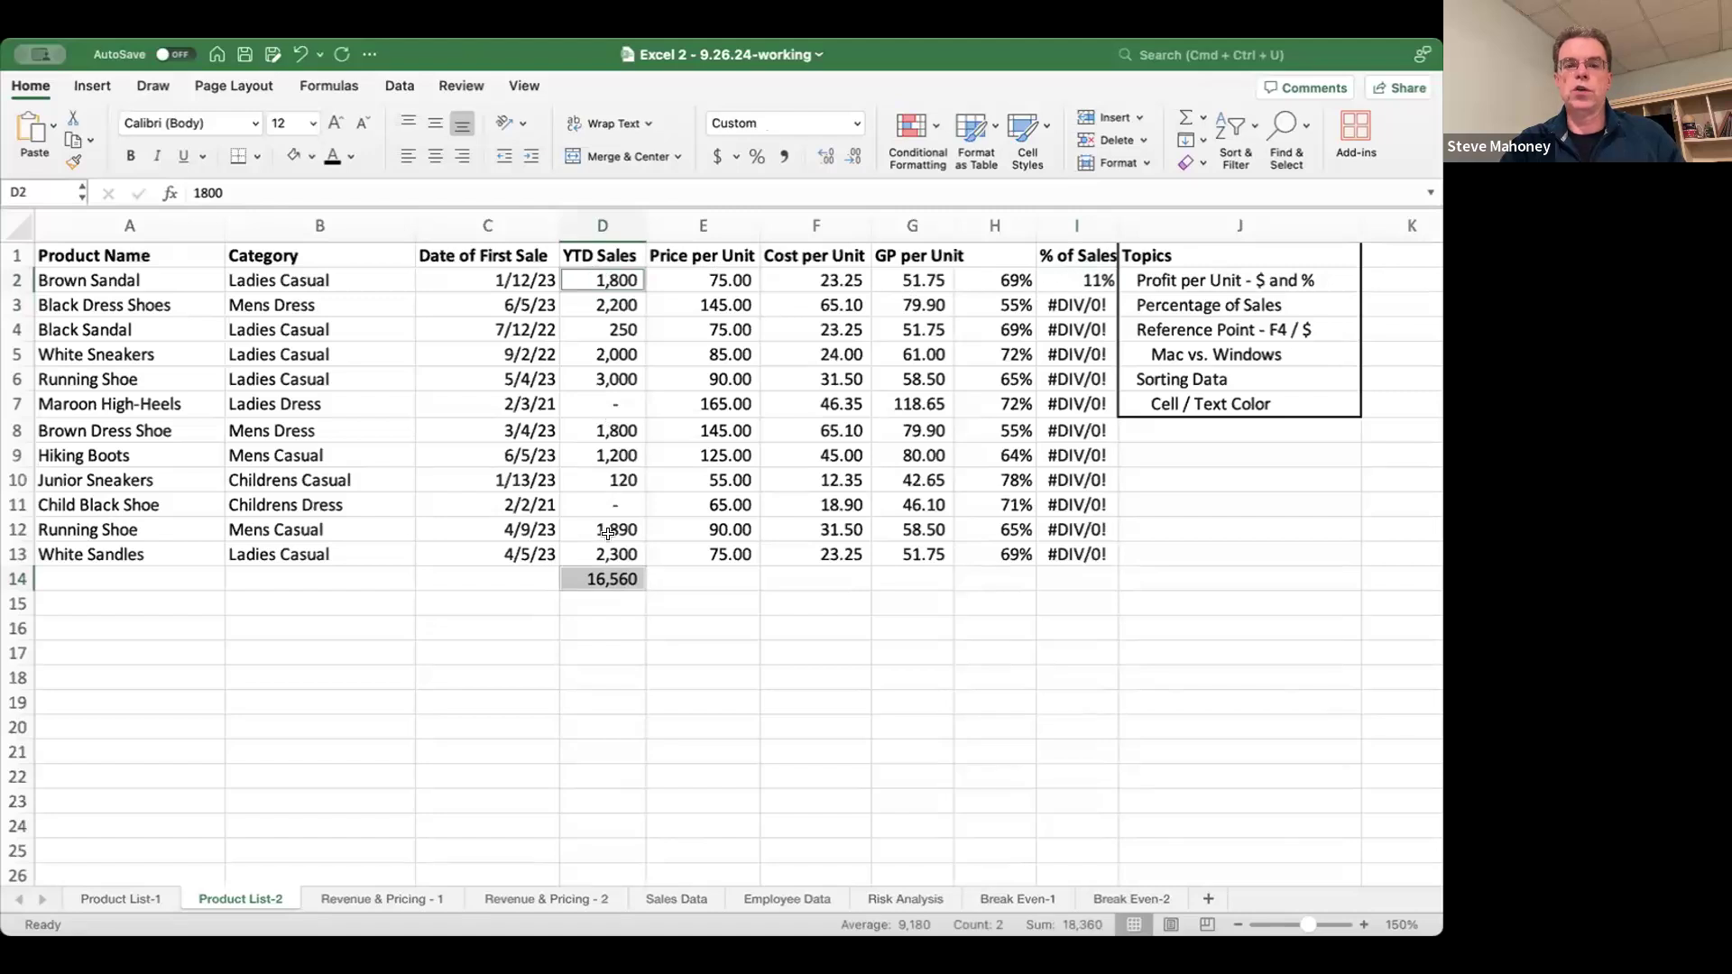
pyautogui.click(1070, 279)
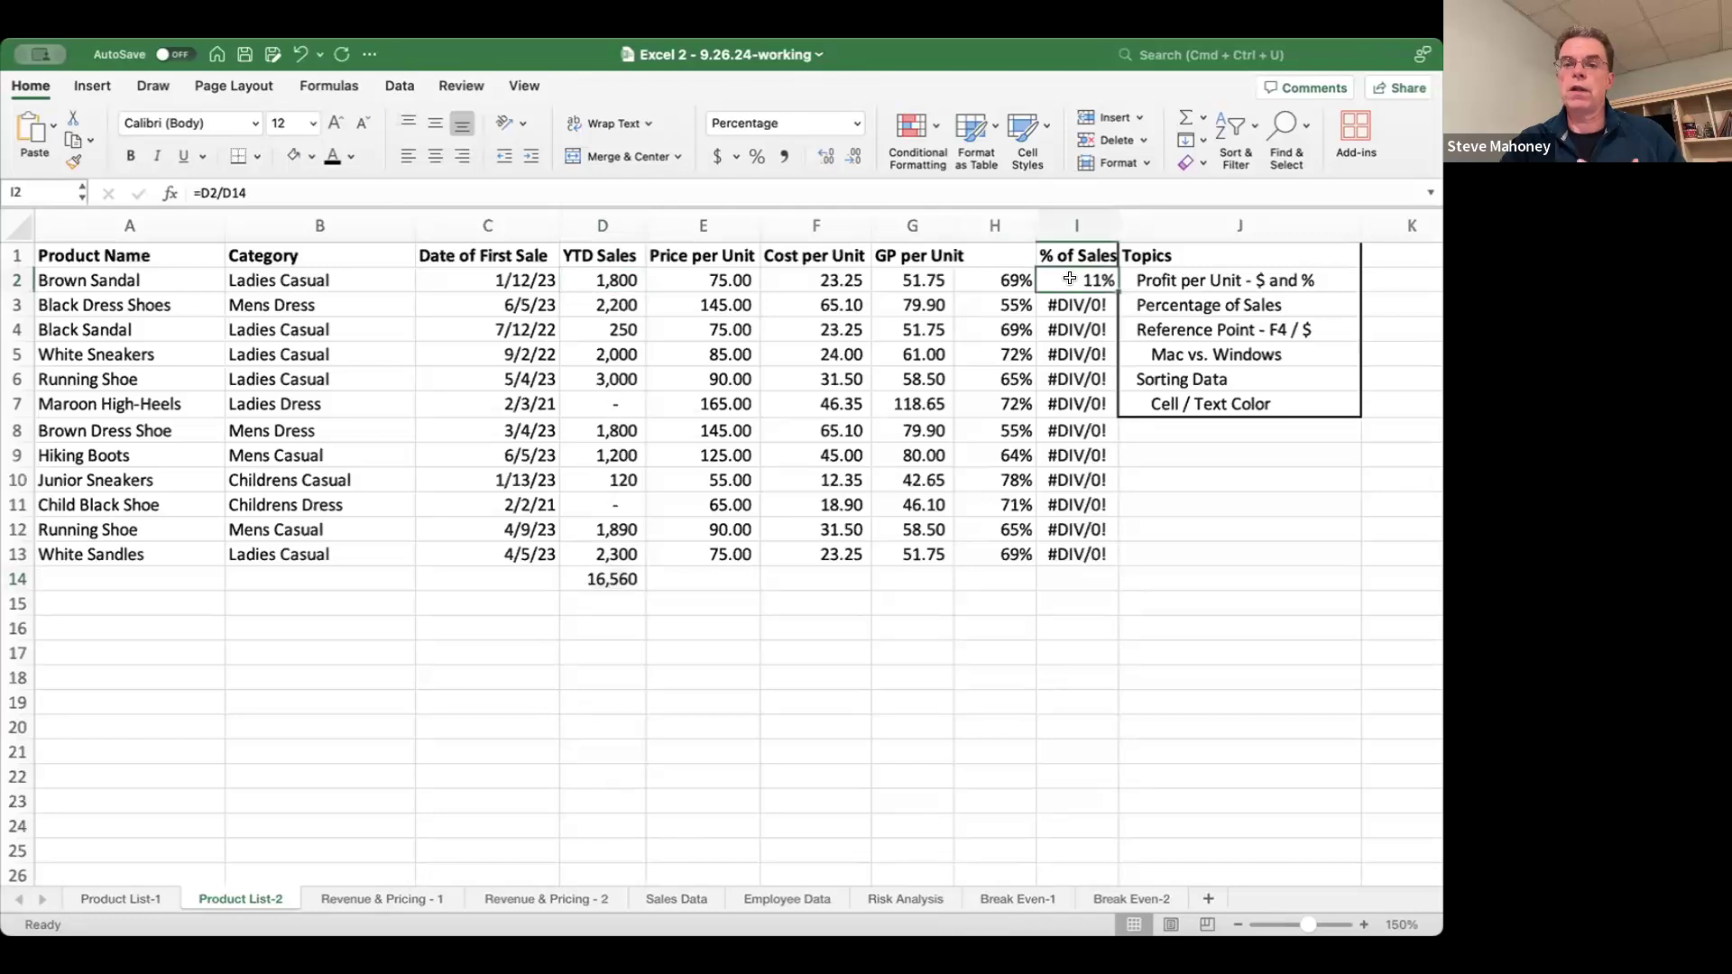
pyautogui.click(1062, 300)
pyautogui.click(604, 302)
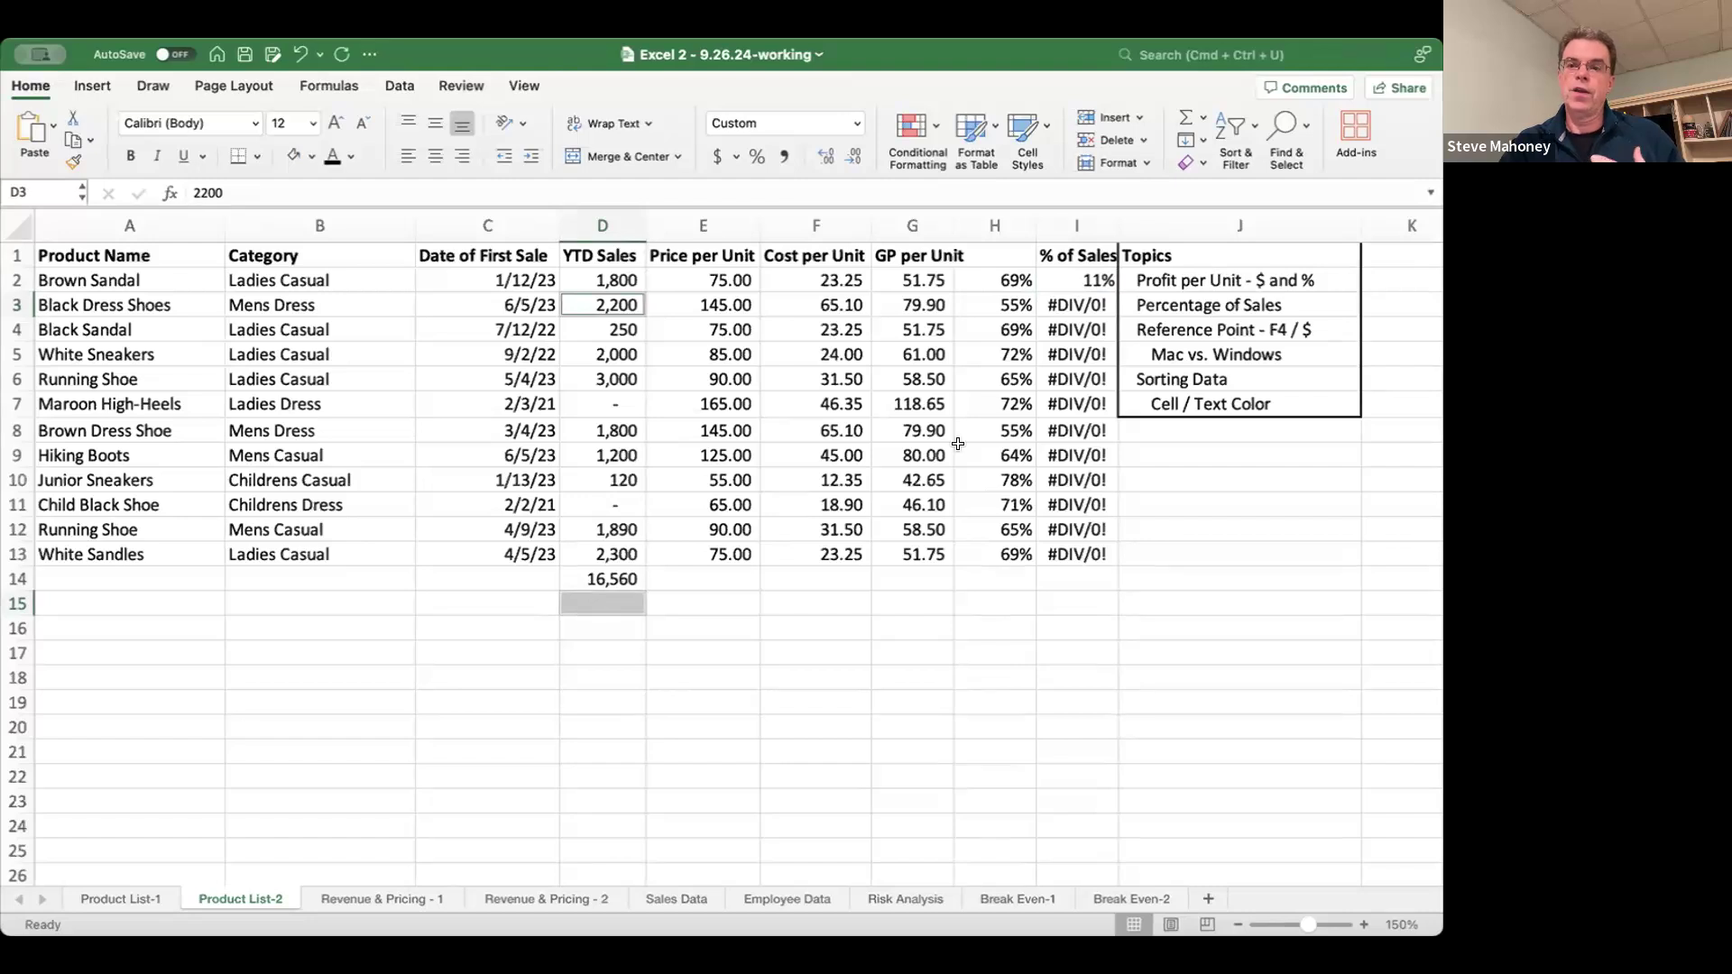
pyautogui.click(1083, 325)
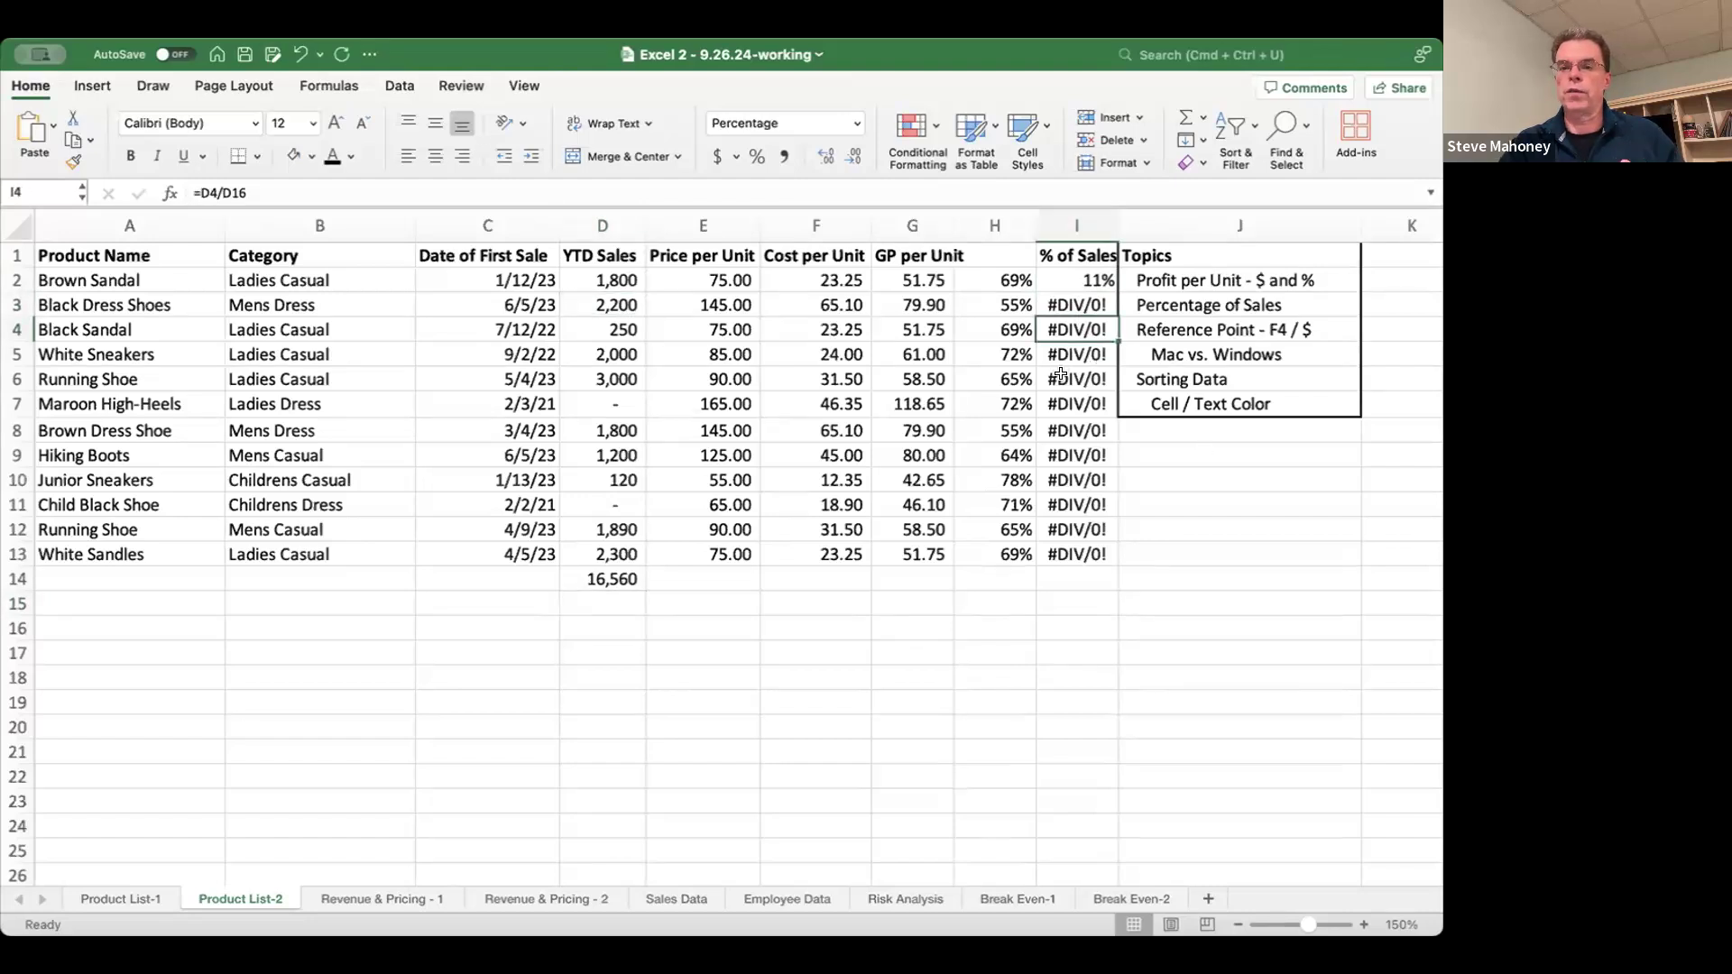
pyautogui.doubleClick(1060, 376)
pyautogui.doubleClick(1057, 402)
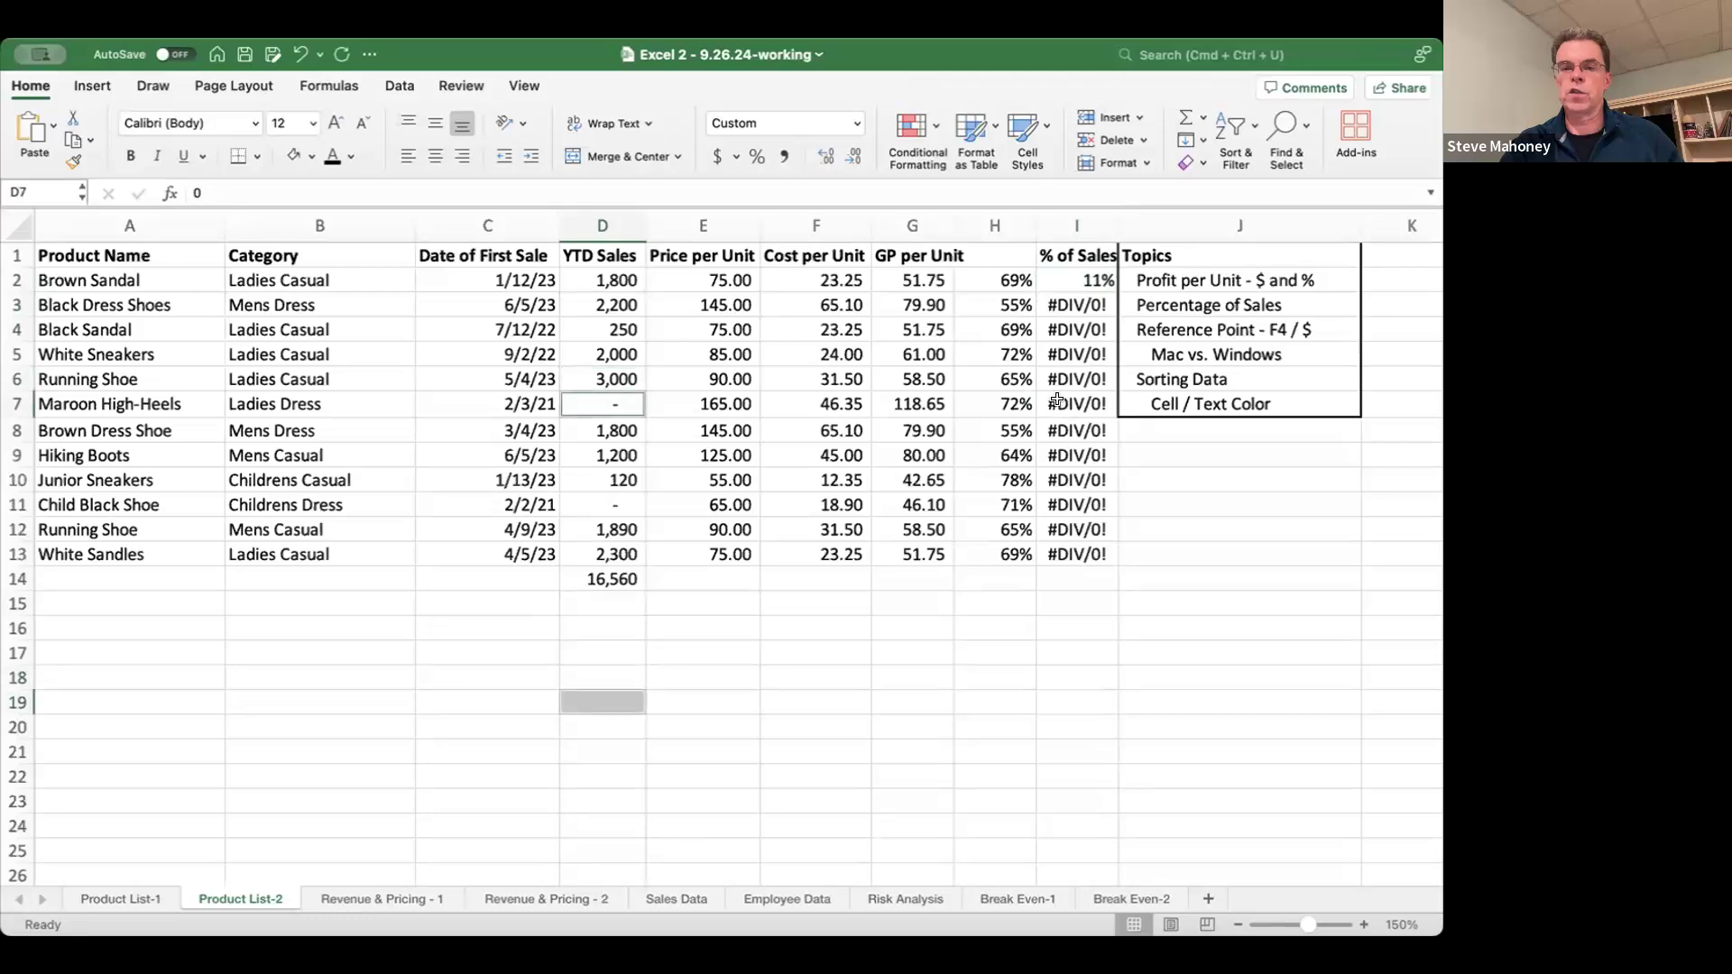
pyautogui.click(1159, 532)
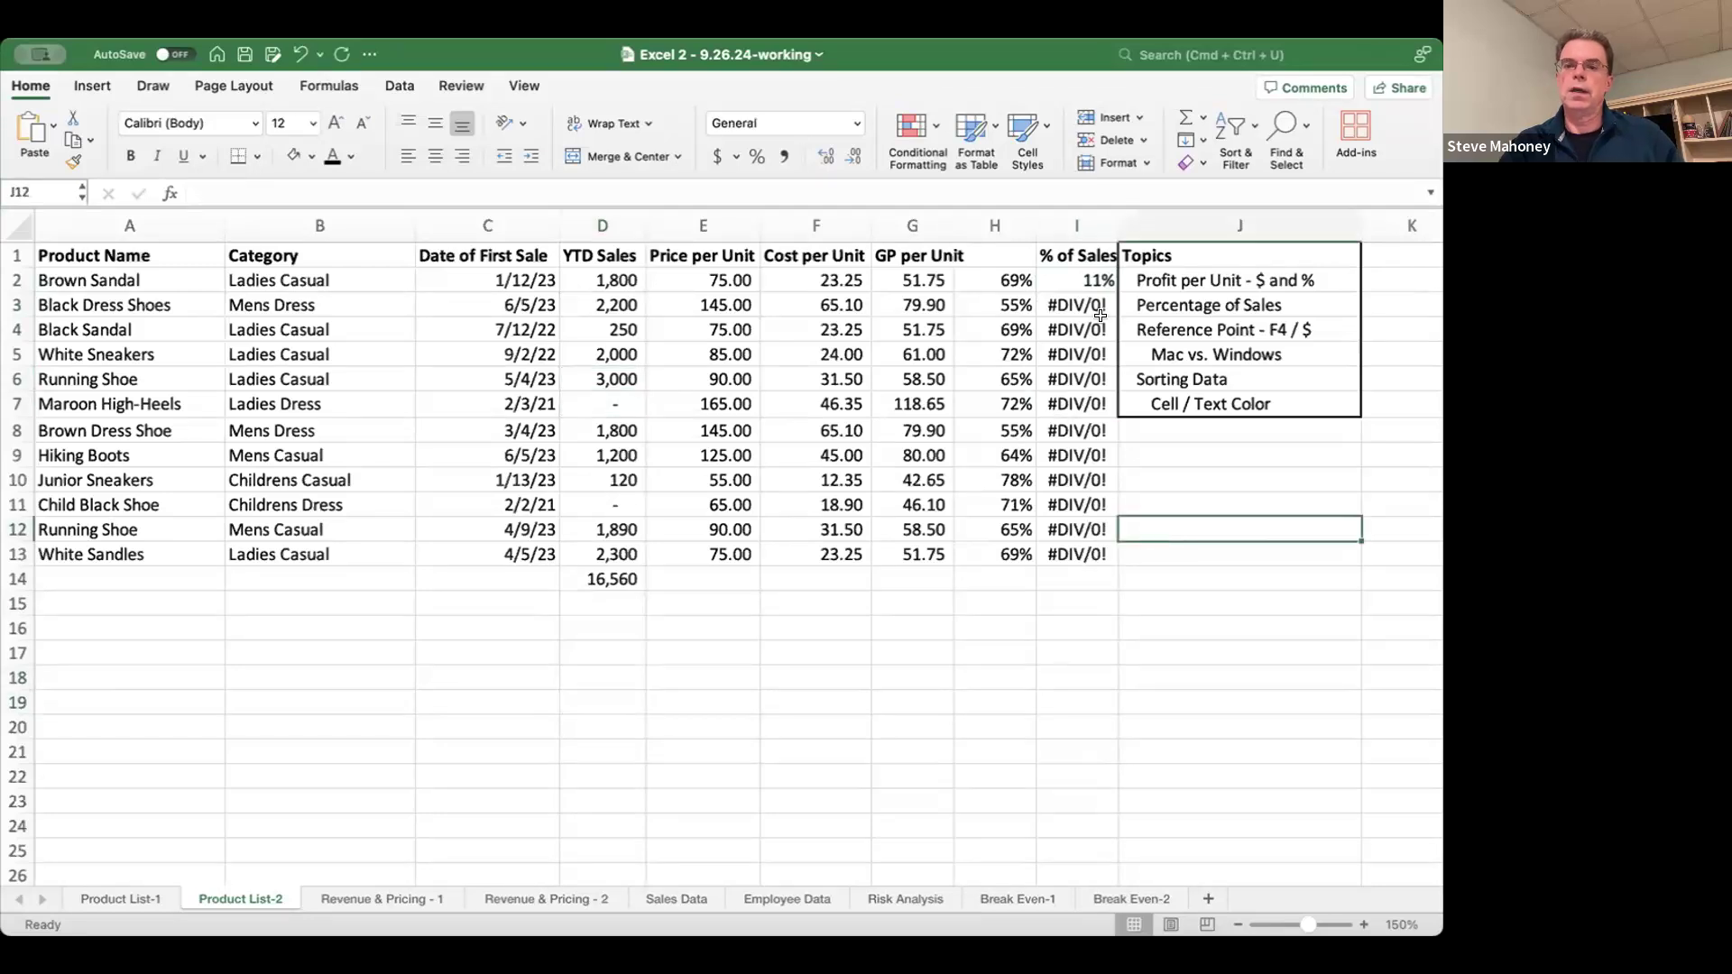
pyautogui.click(1075, 278)
pyautogui.press('Down')
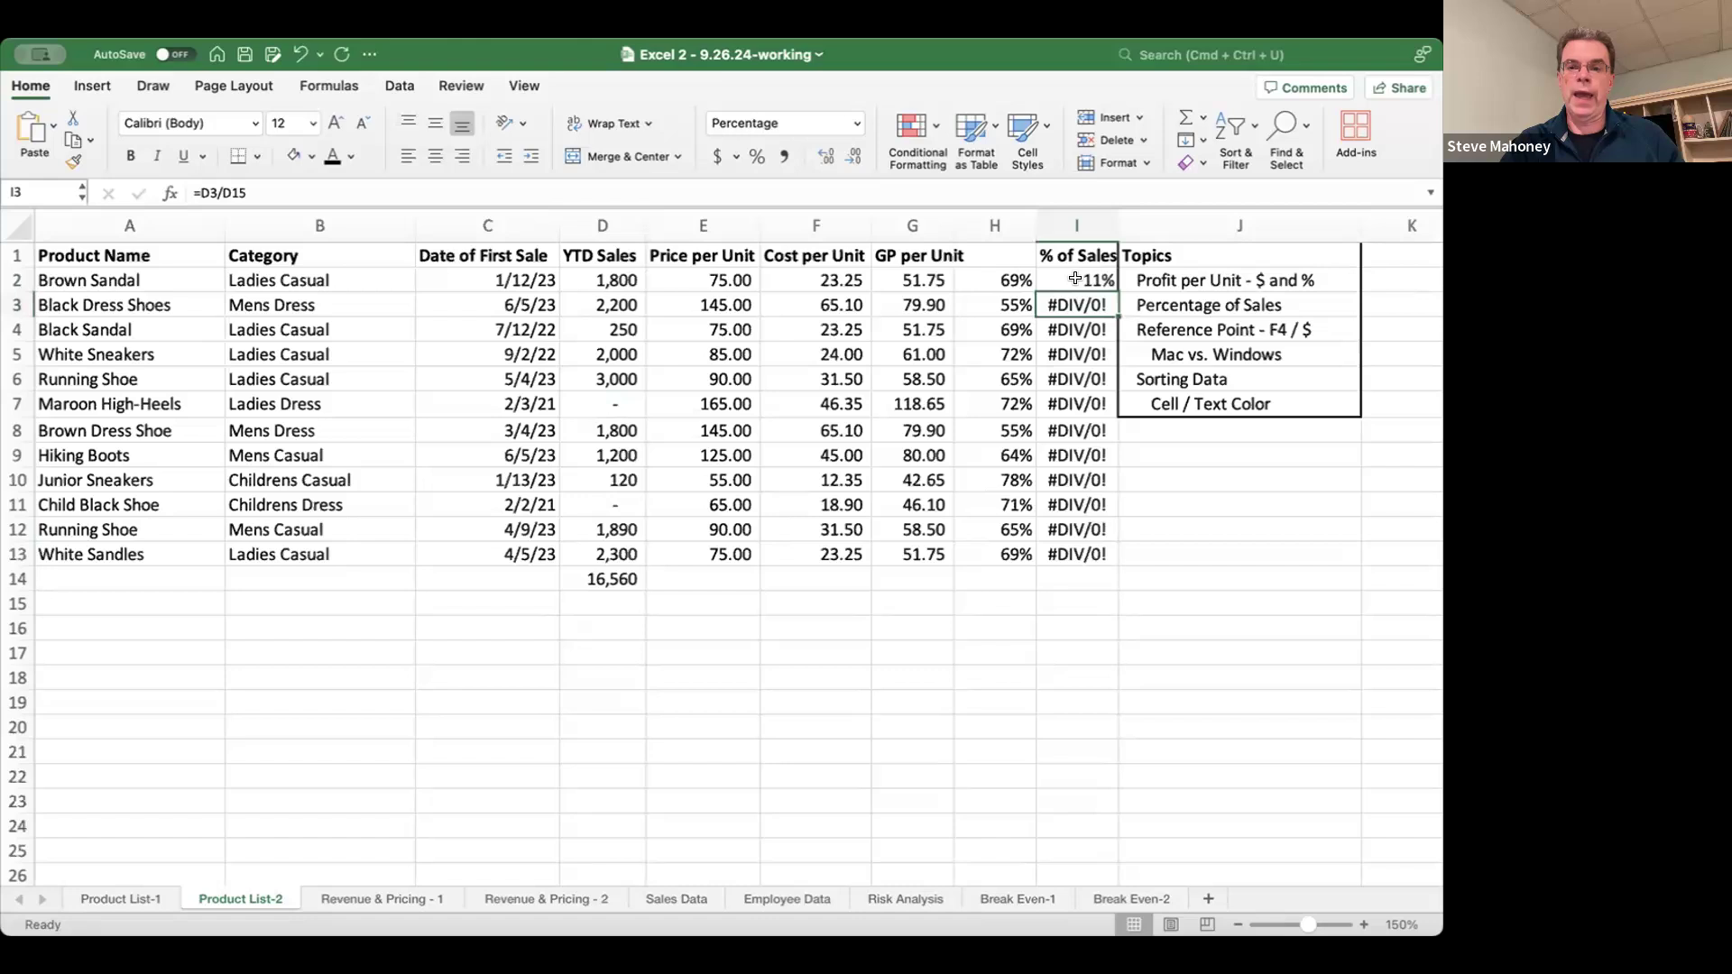
pyautogui.press('Down')
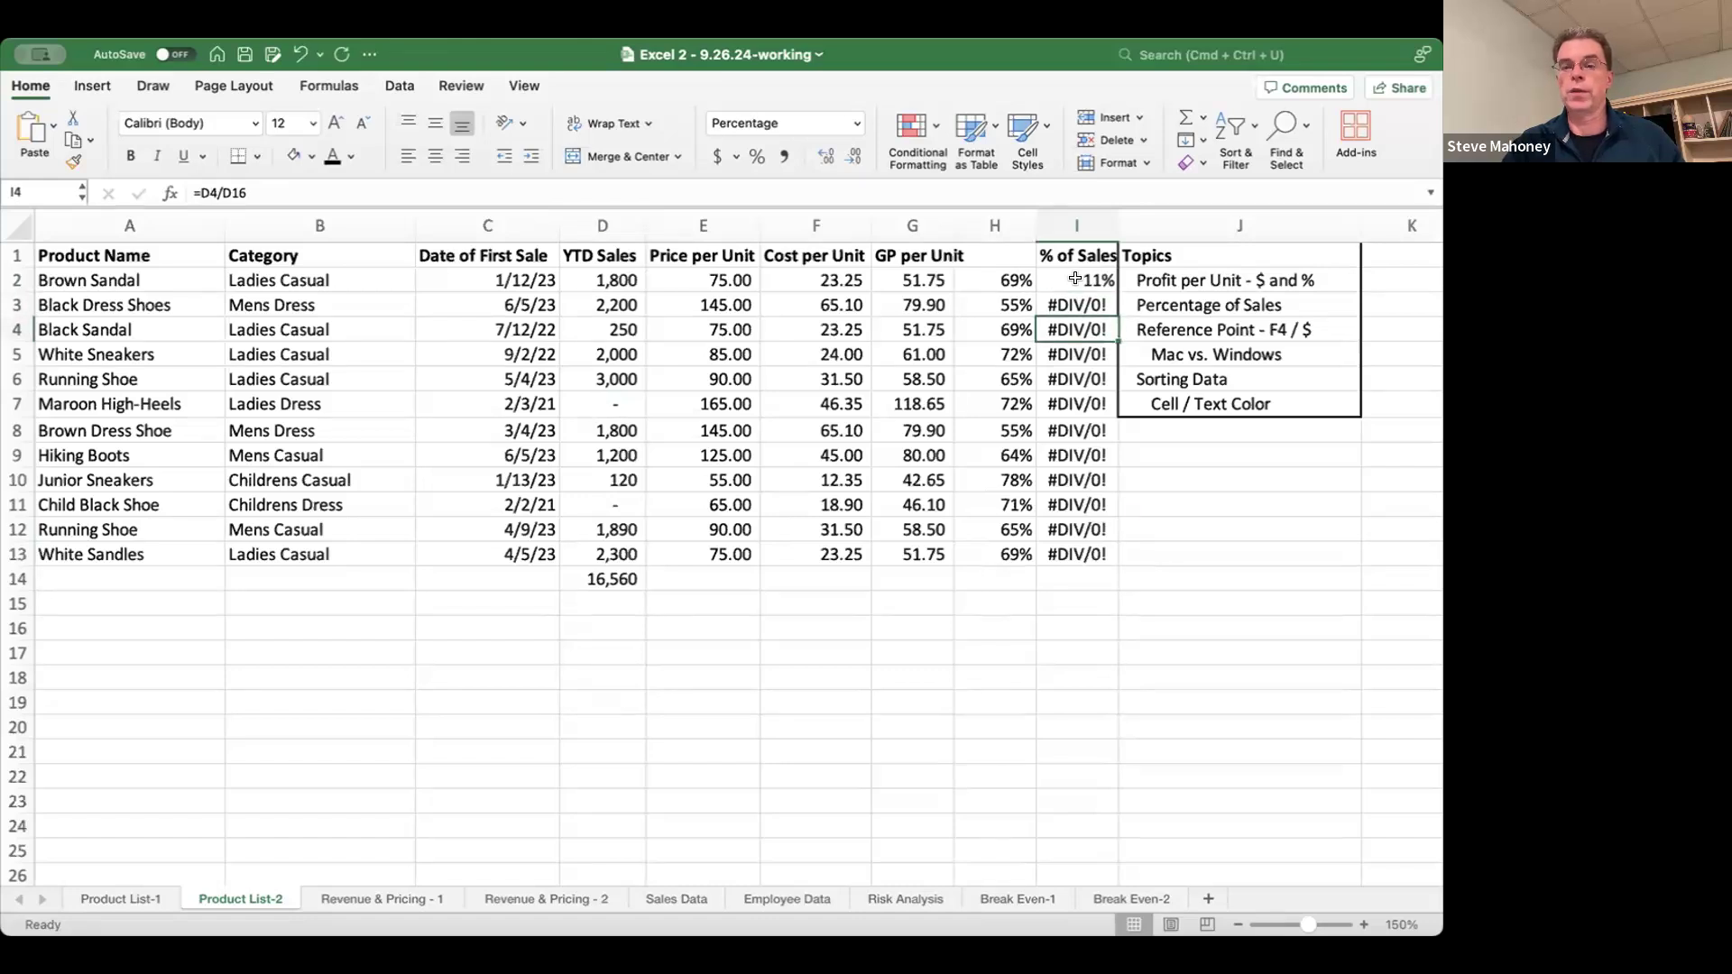
pyautogui.press('Up')
pyautogui.press('Up')
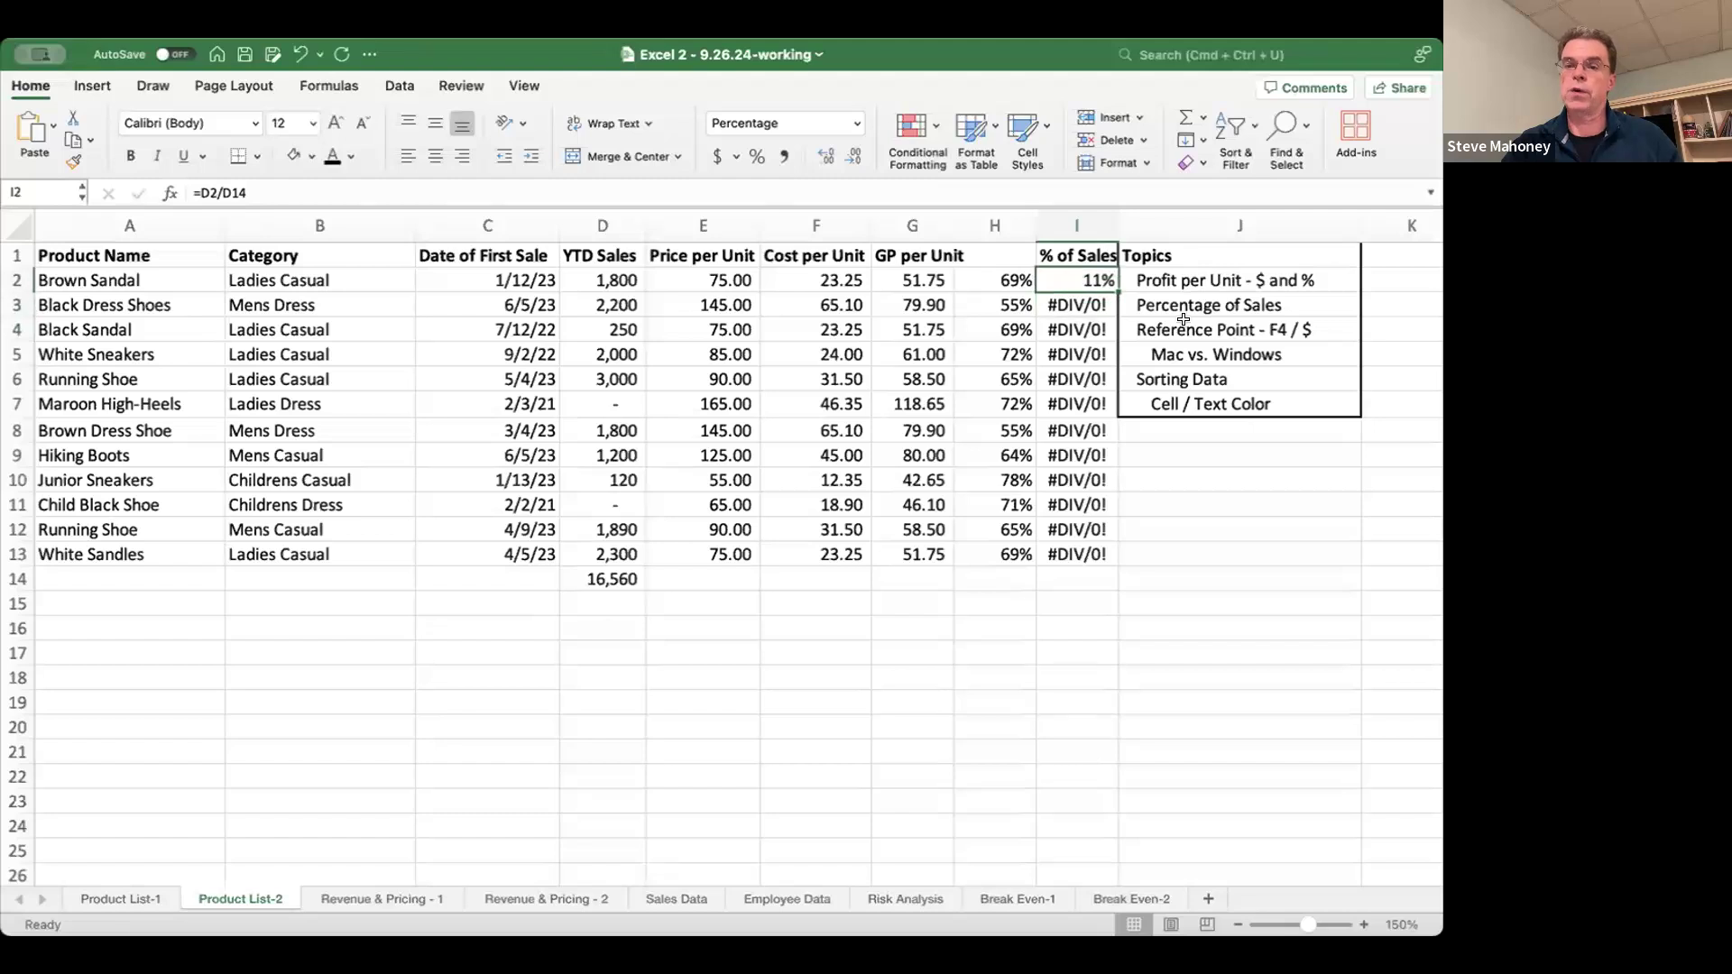
# - Clear the copied percentage of sales formulas from I3:I13
pyautogui.moveTo(1073, 307); pyautogui.dragTo(1052, 537)
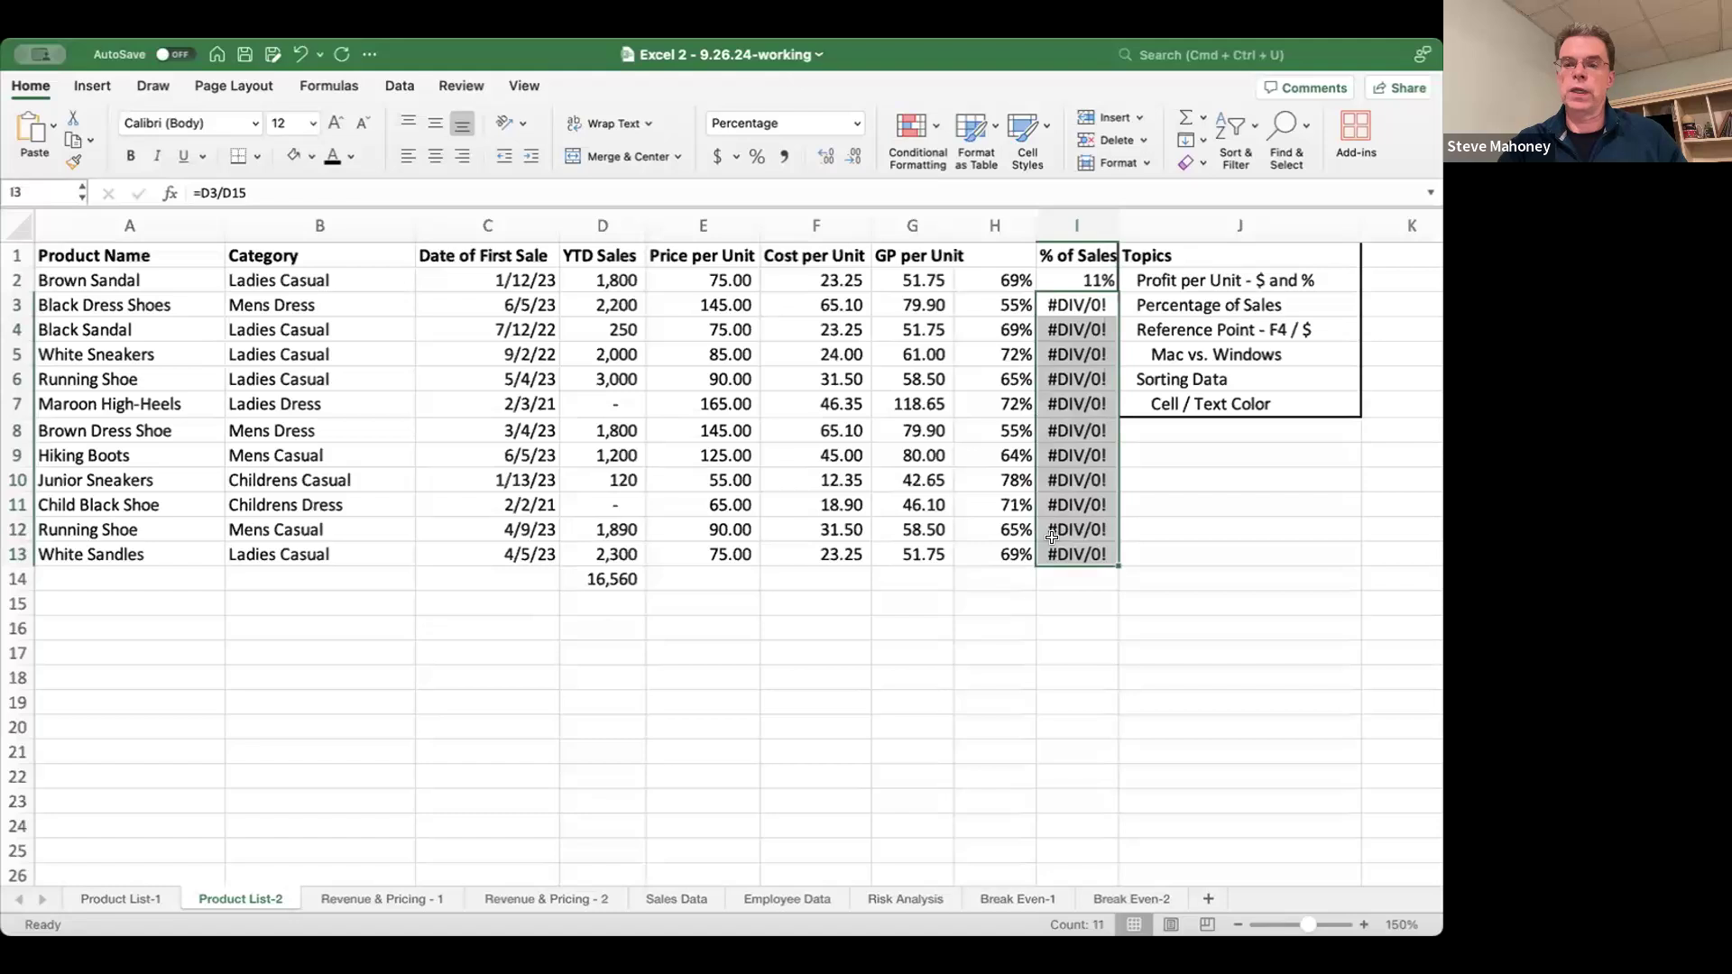
pyautogui.press('Delete')
pyautogui.press('Up')
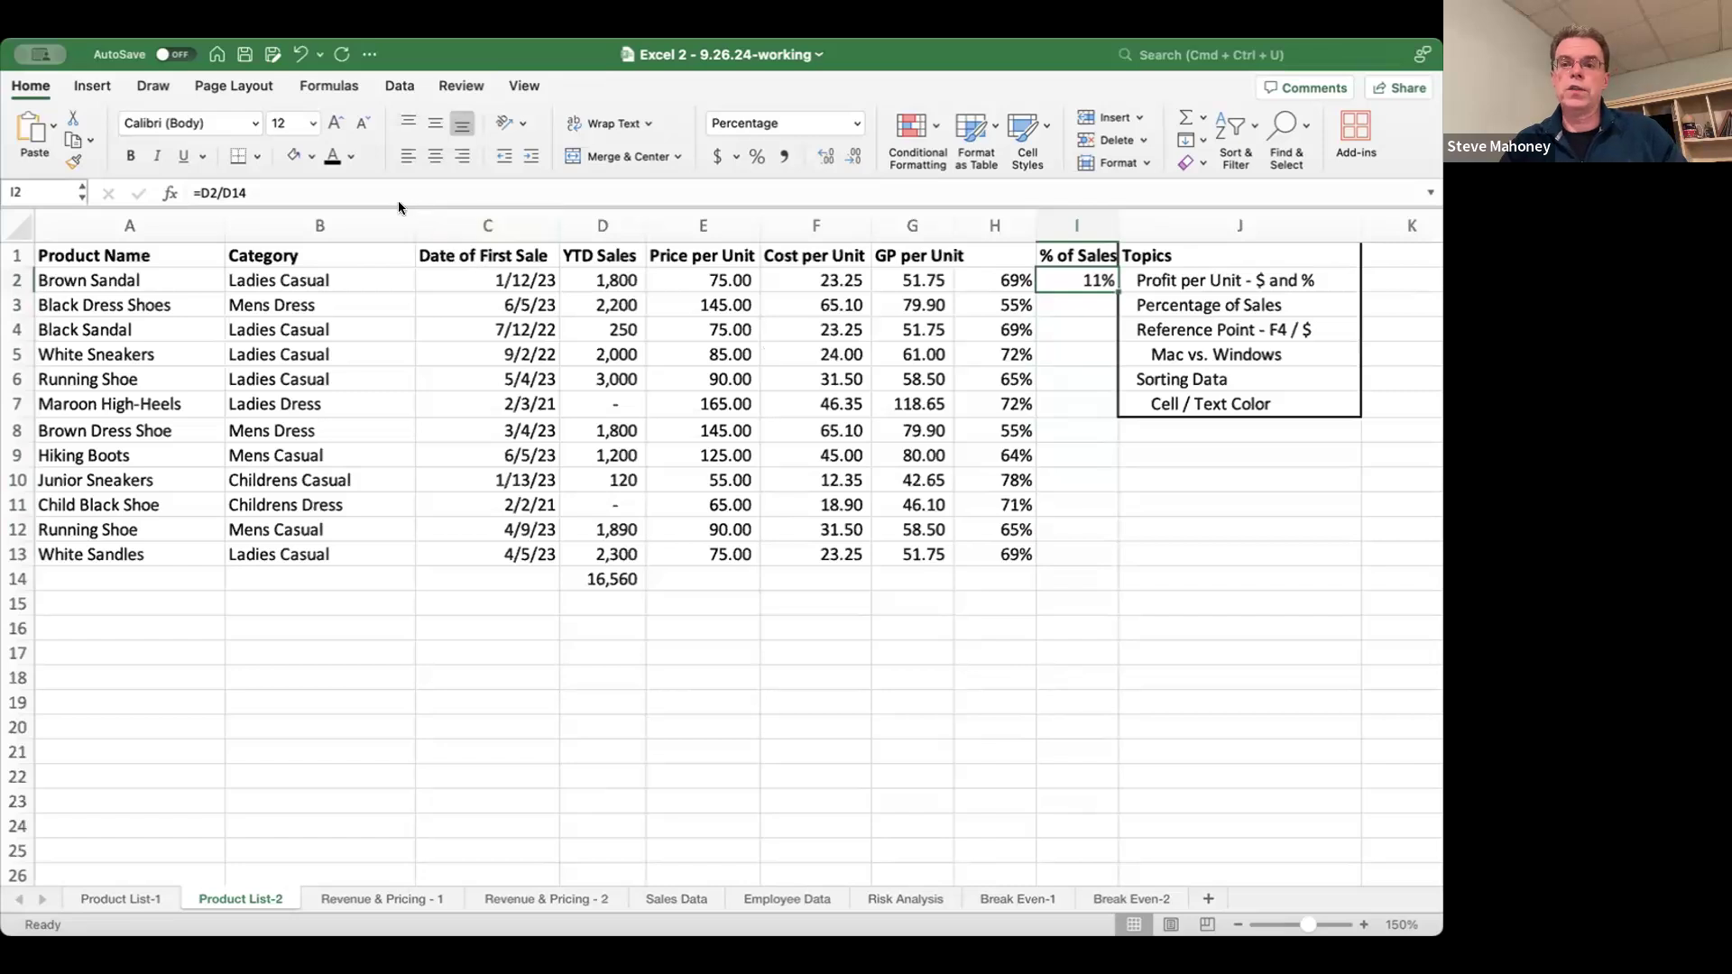
# - Make the total sales reference absolute in the I2 formula so that it reads =D2/$D$14
pyautogui.click(272, 185)
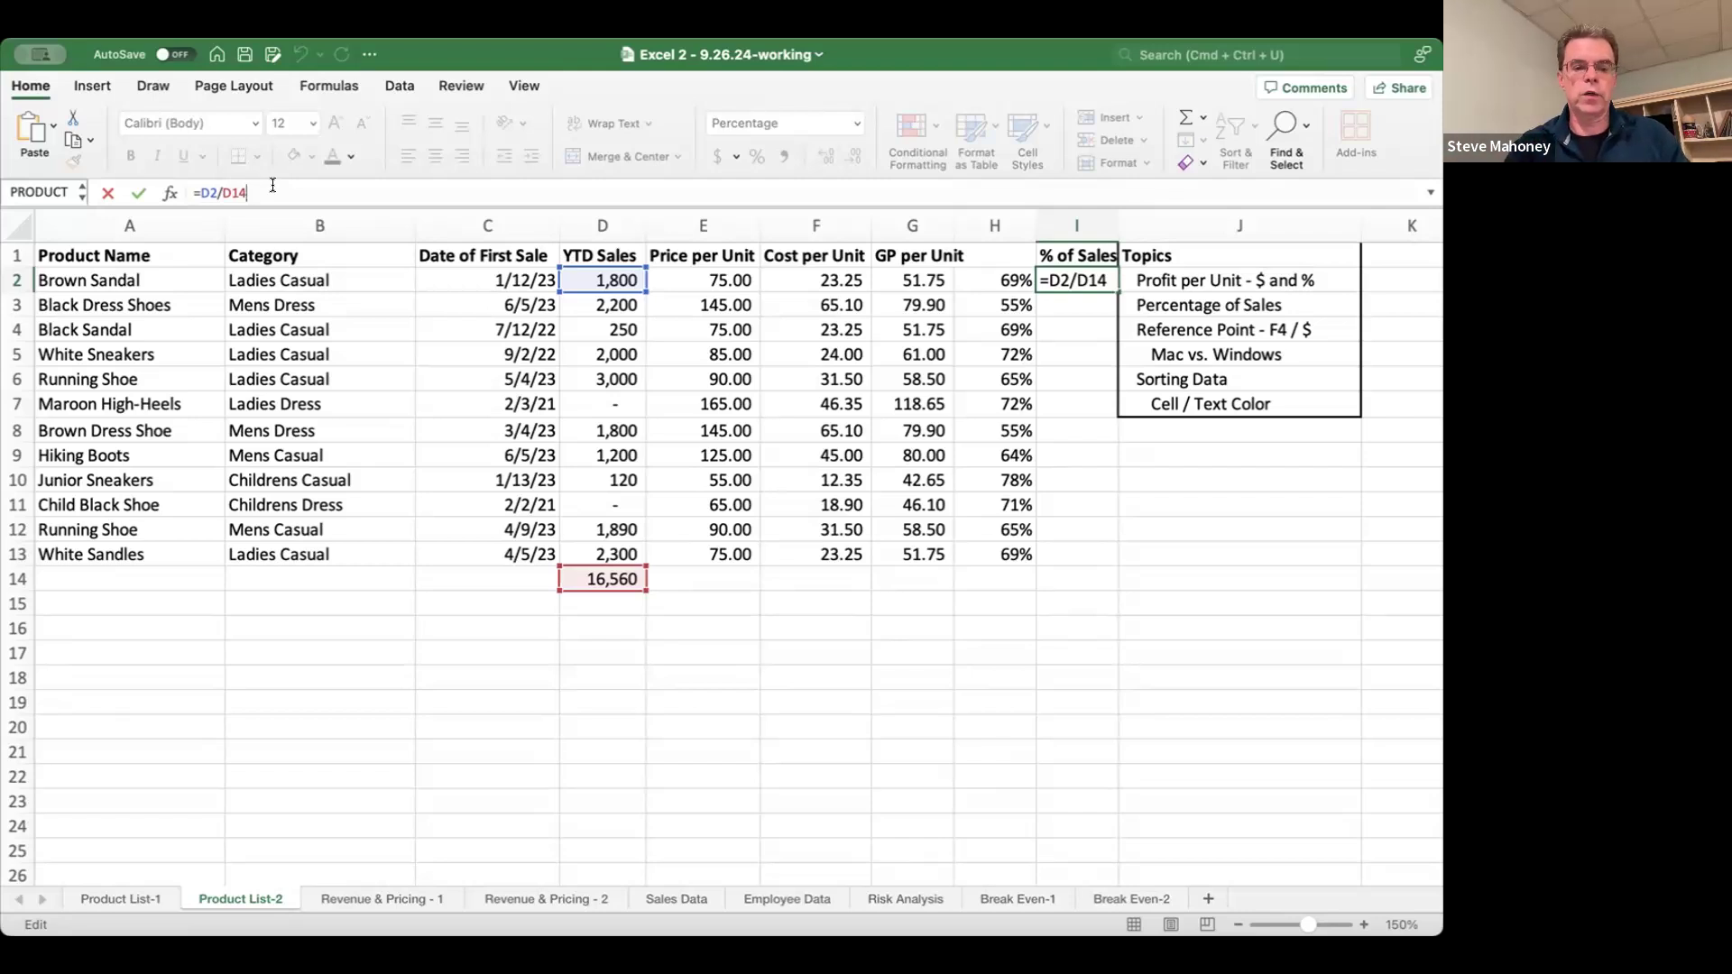
pyautogui.press('F4')
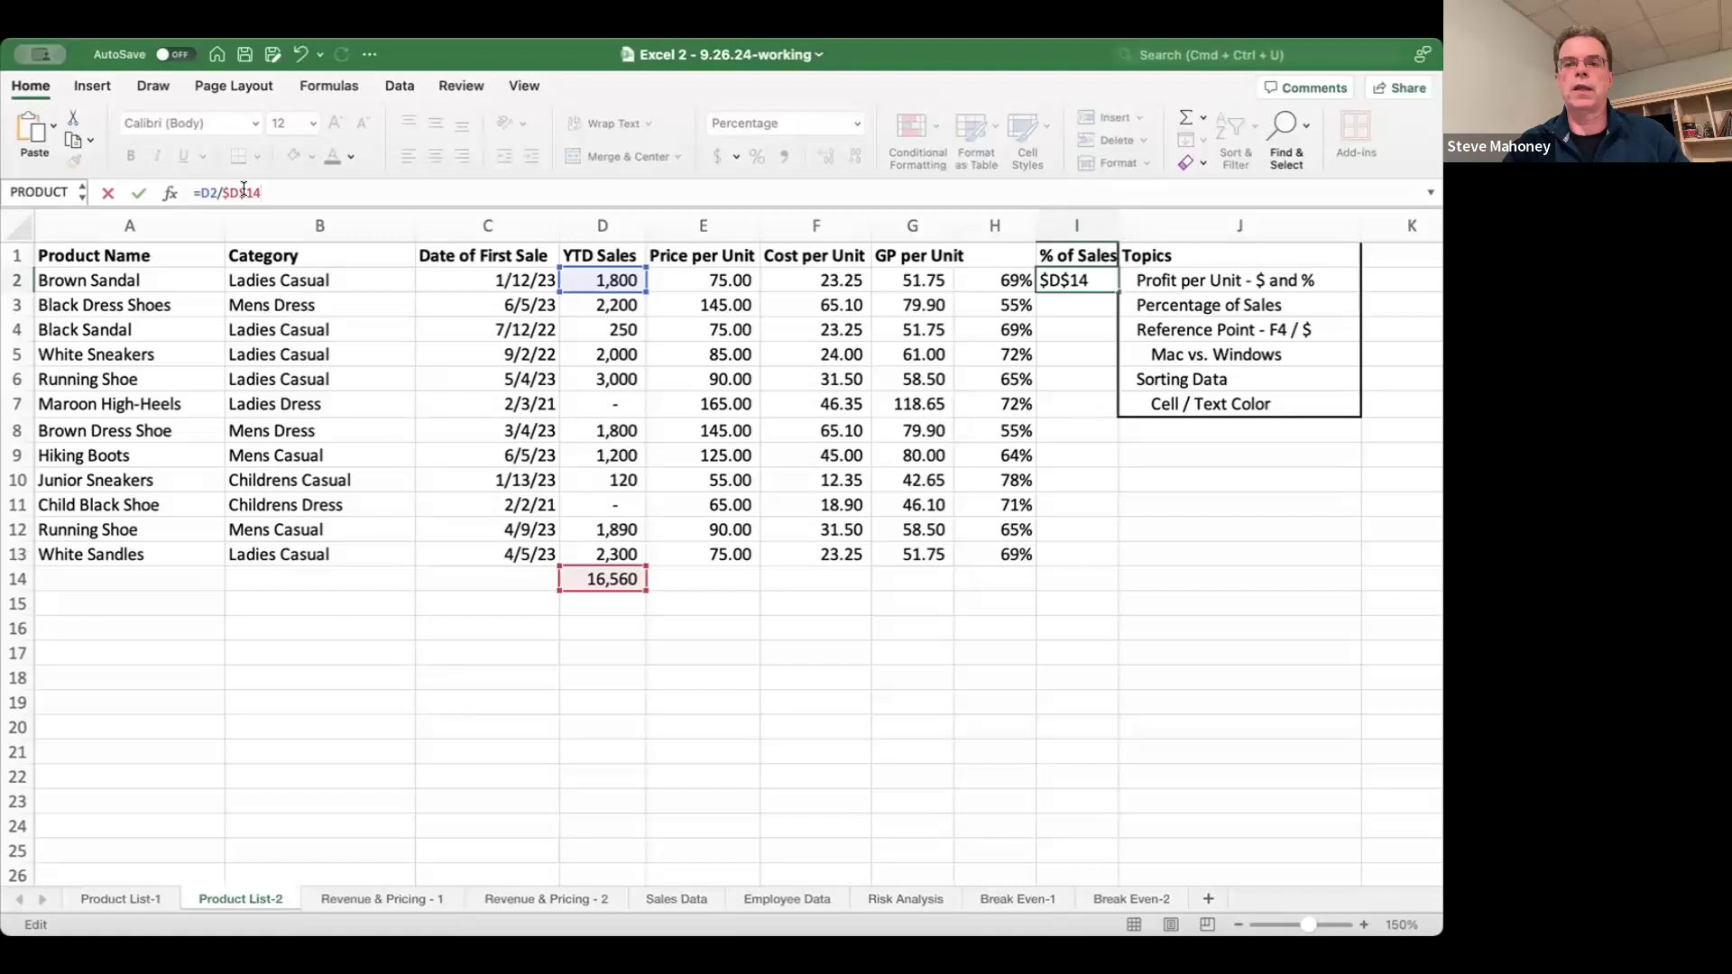
pyautogui.press('Return')
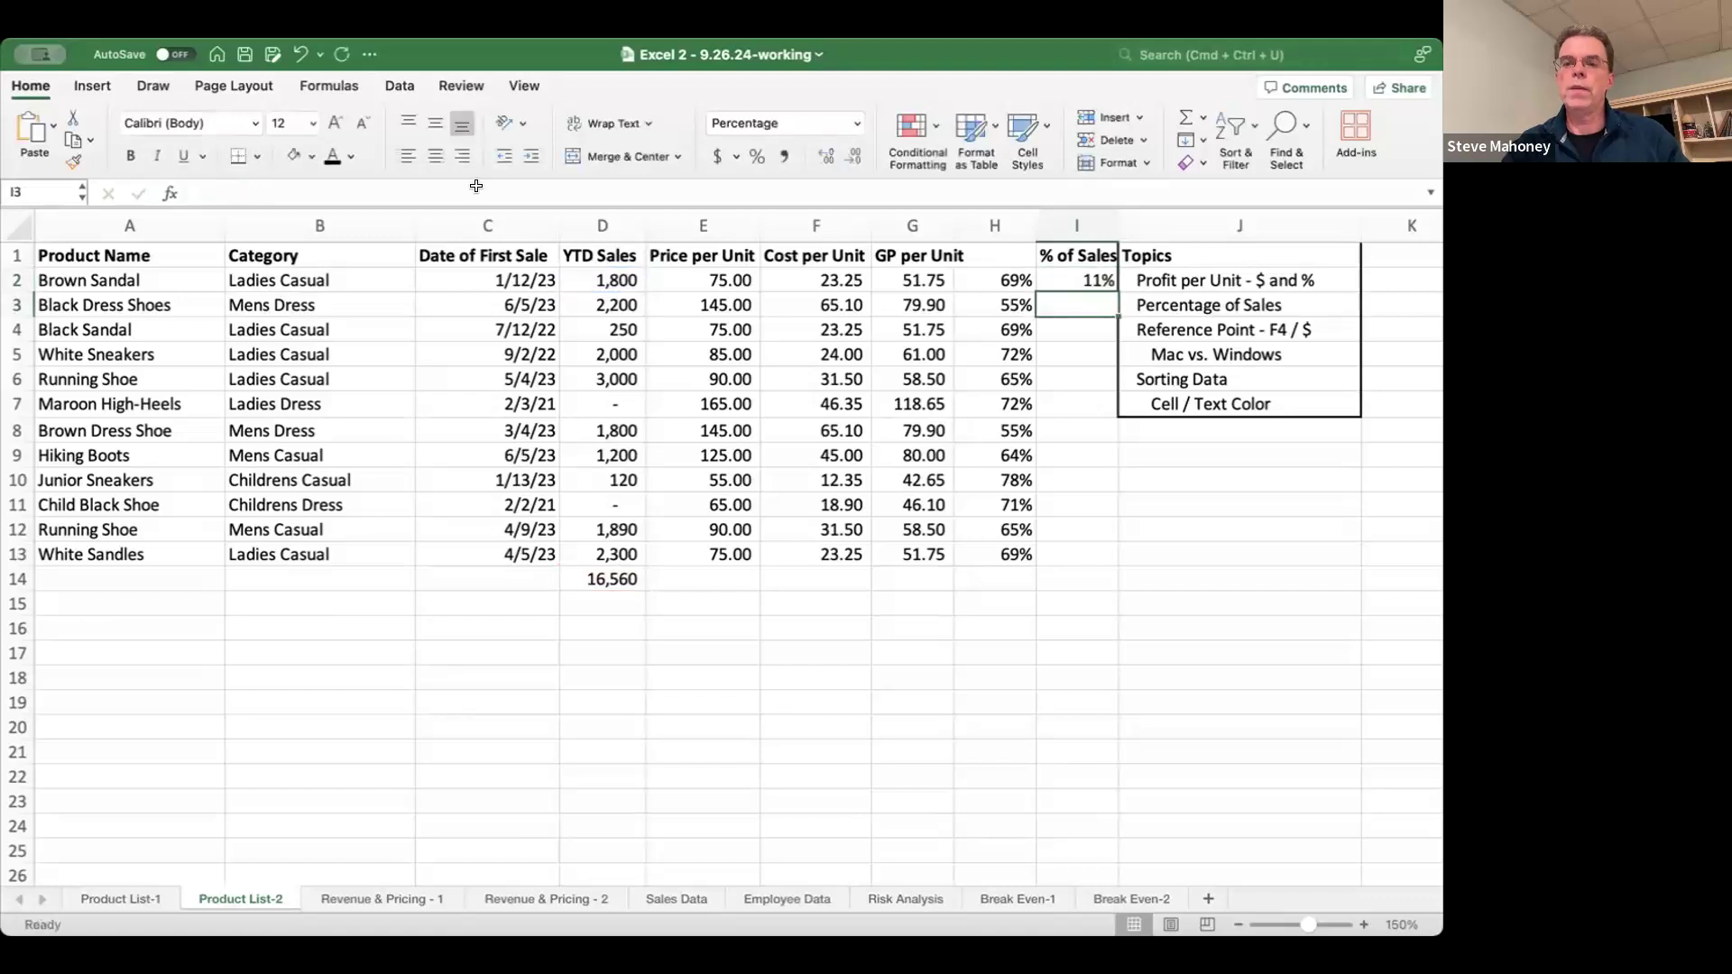
# - Copy the percentage of sales formula from I2 to I3 for the Black Dress Shoes
pyautogui.click(1061, 274)
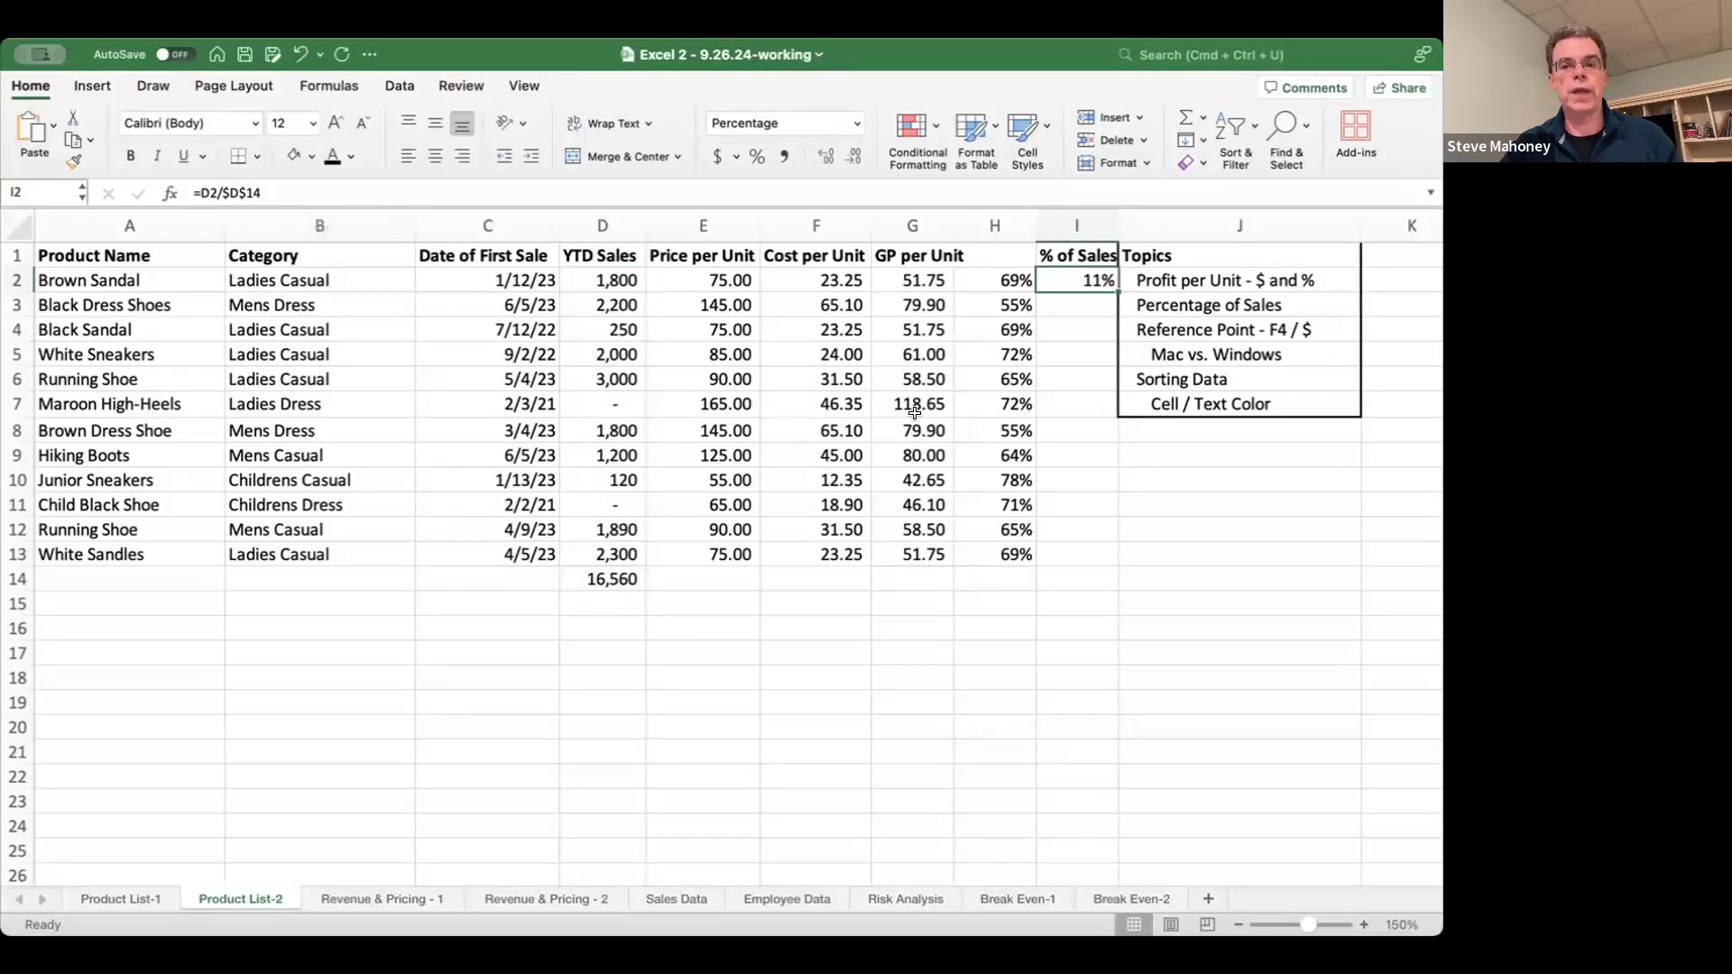
pyautogui.press('super+c')
pyautogui.press('Down')
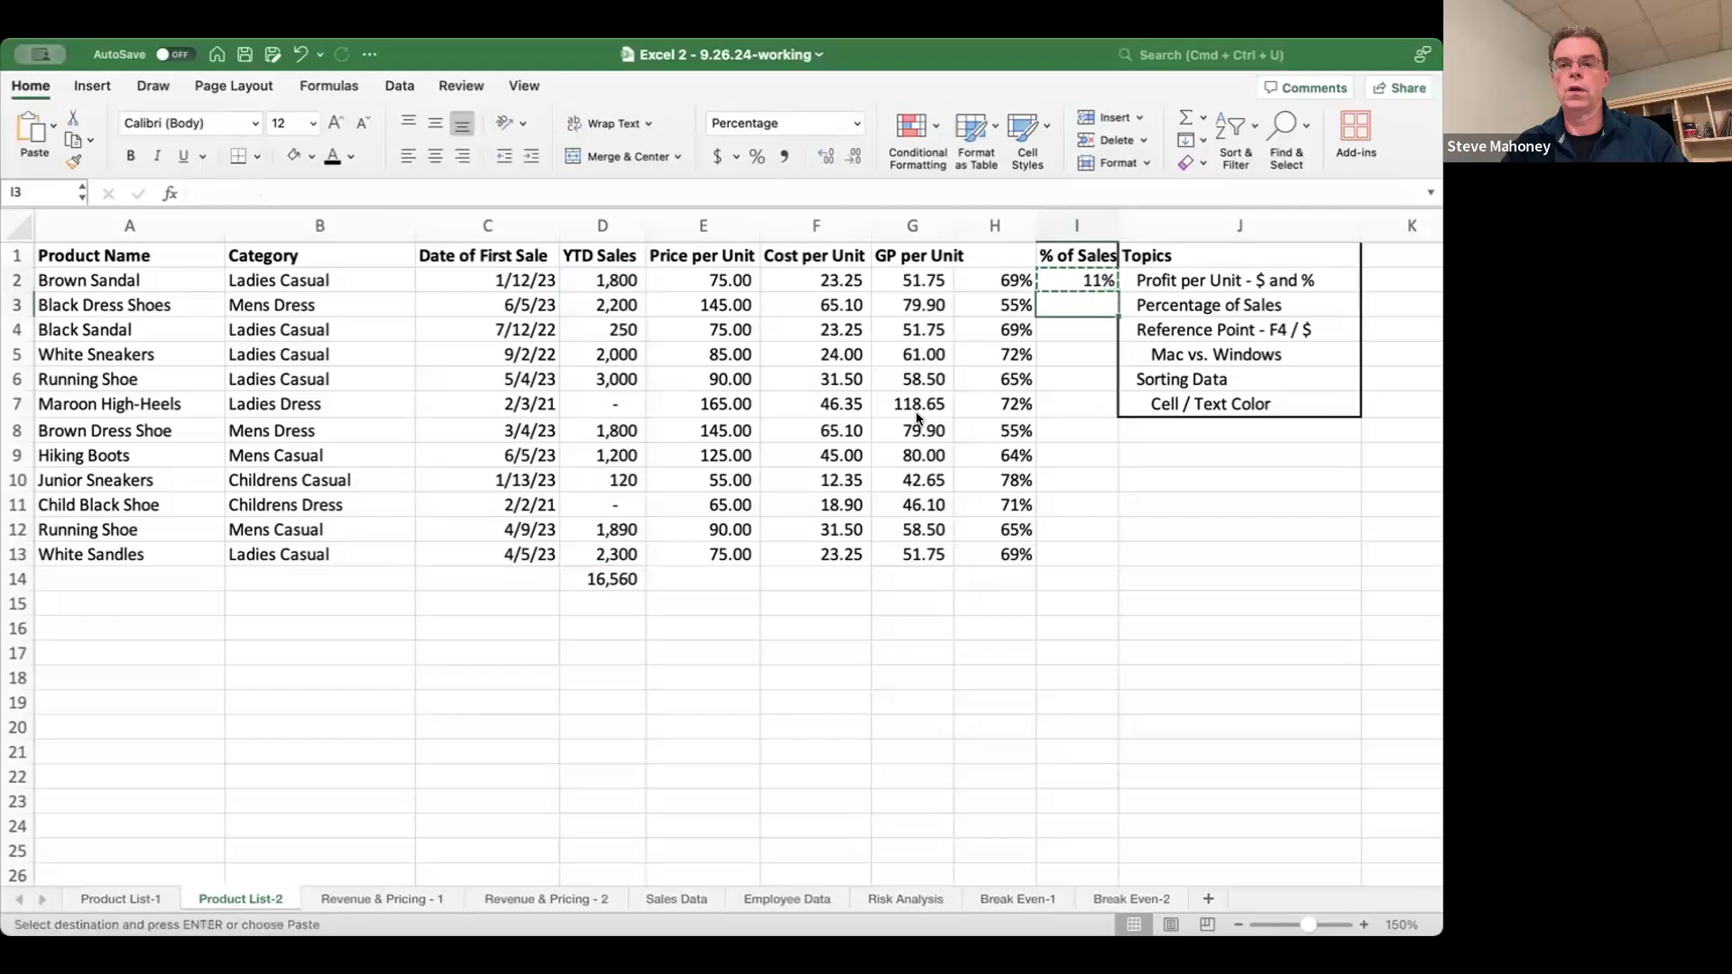
pyautogui.press('super+v')
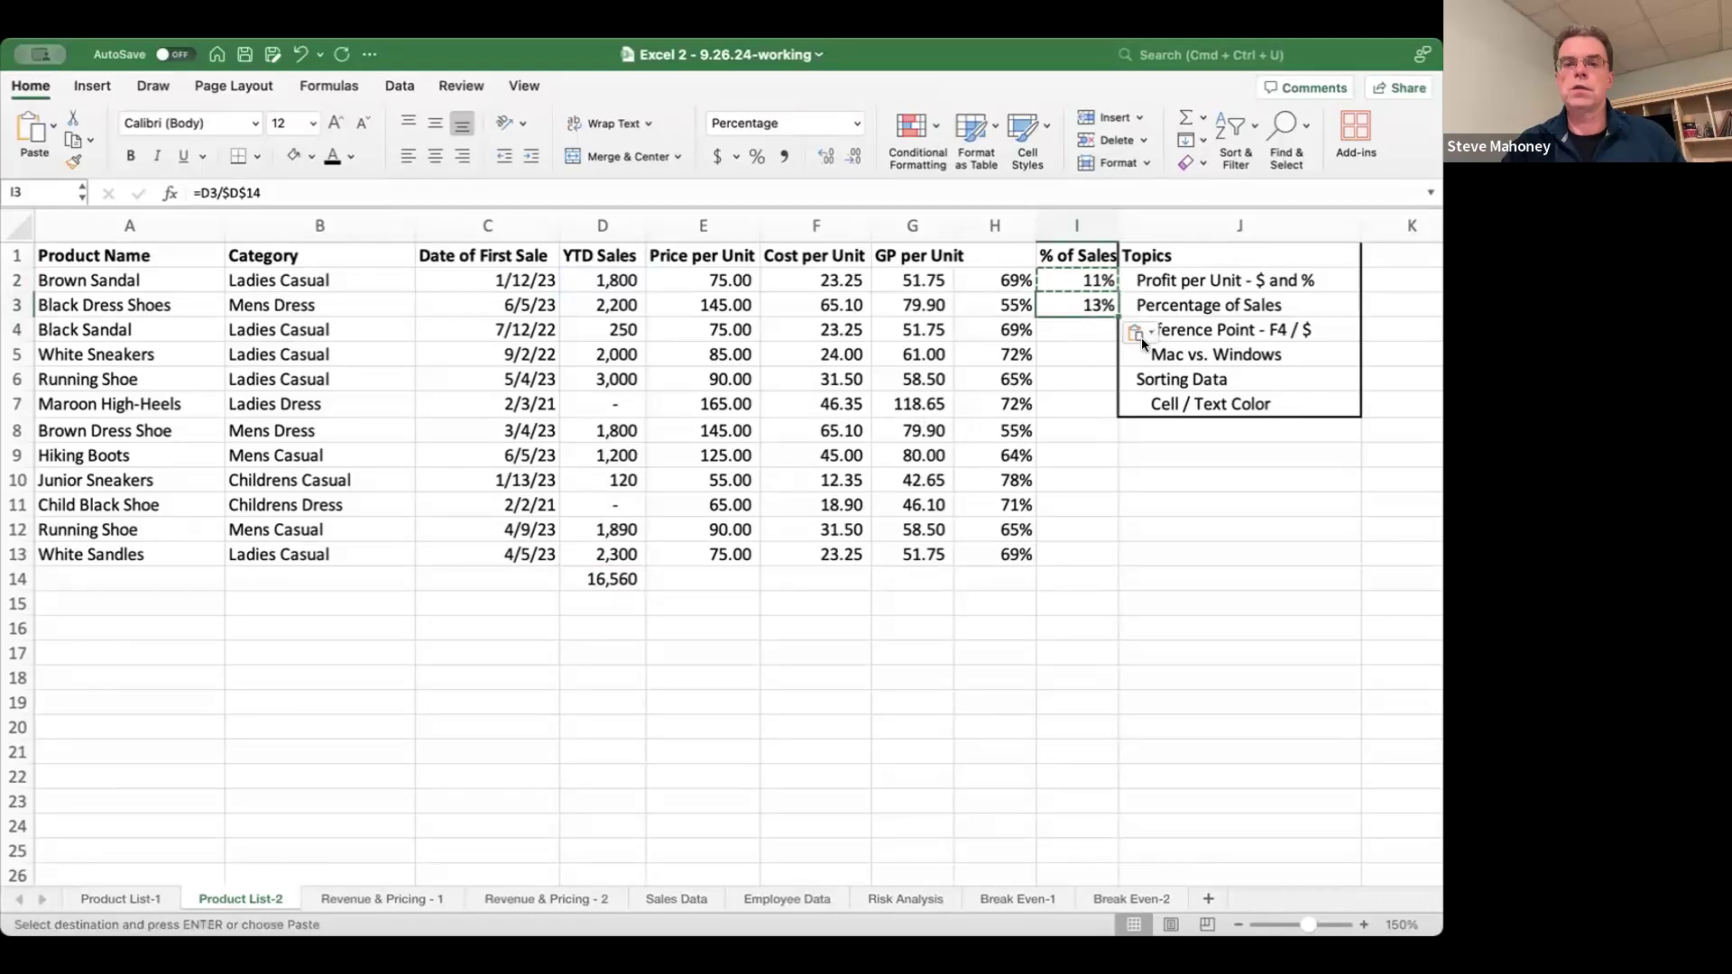
# - Trace which sales and total cells the % of Sales formula for the Black Dress Shoes in I3 references
pyautogui.hotkey('ctrl', '[')
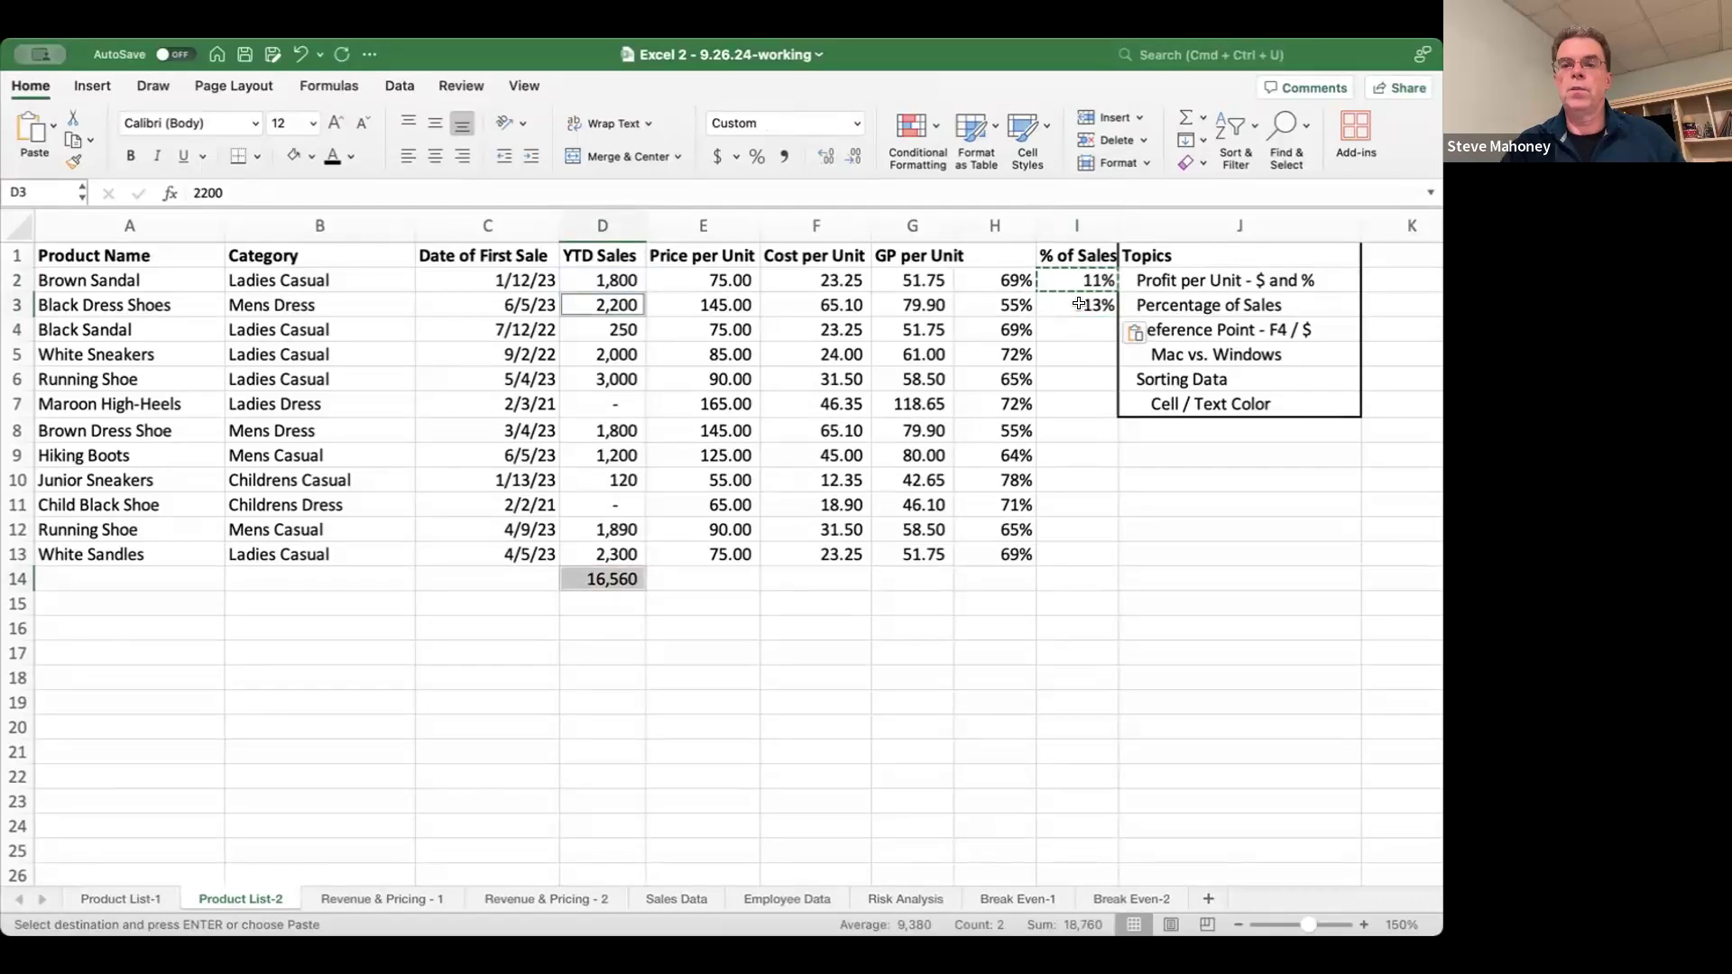
pyautogui.click(1079, 304)
pyautogui.click(632, 299)
pyautogui.click(1067, 298)
pyautogui.hotkey('ctrl', '[')
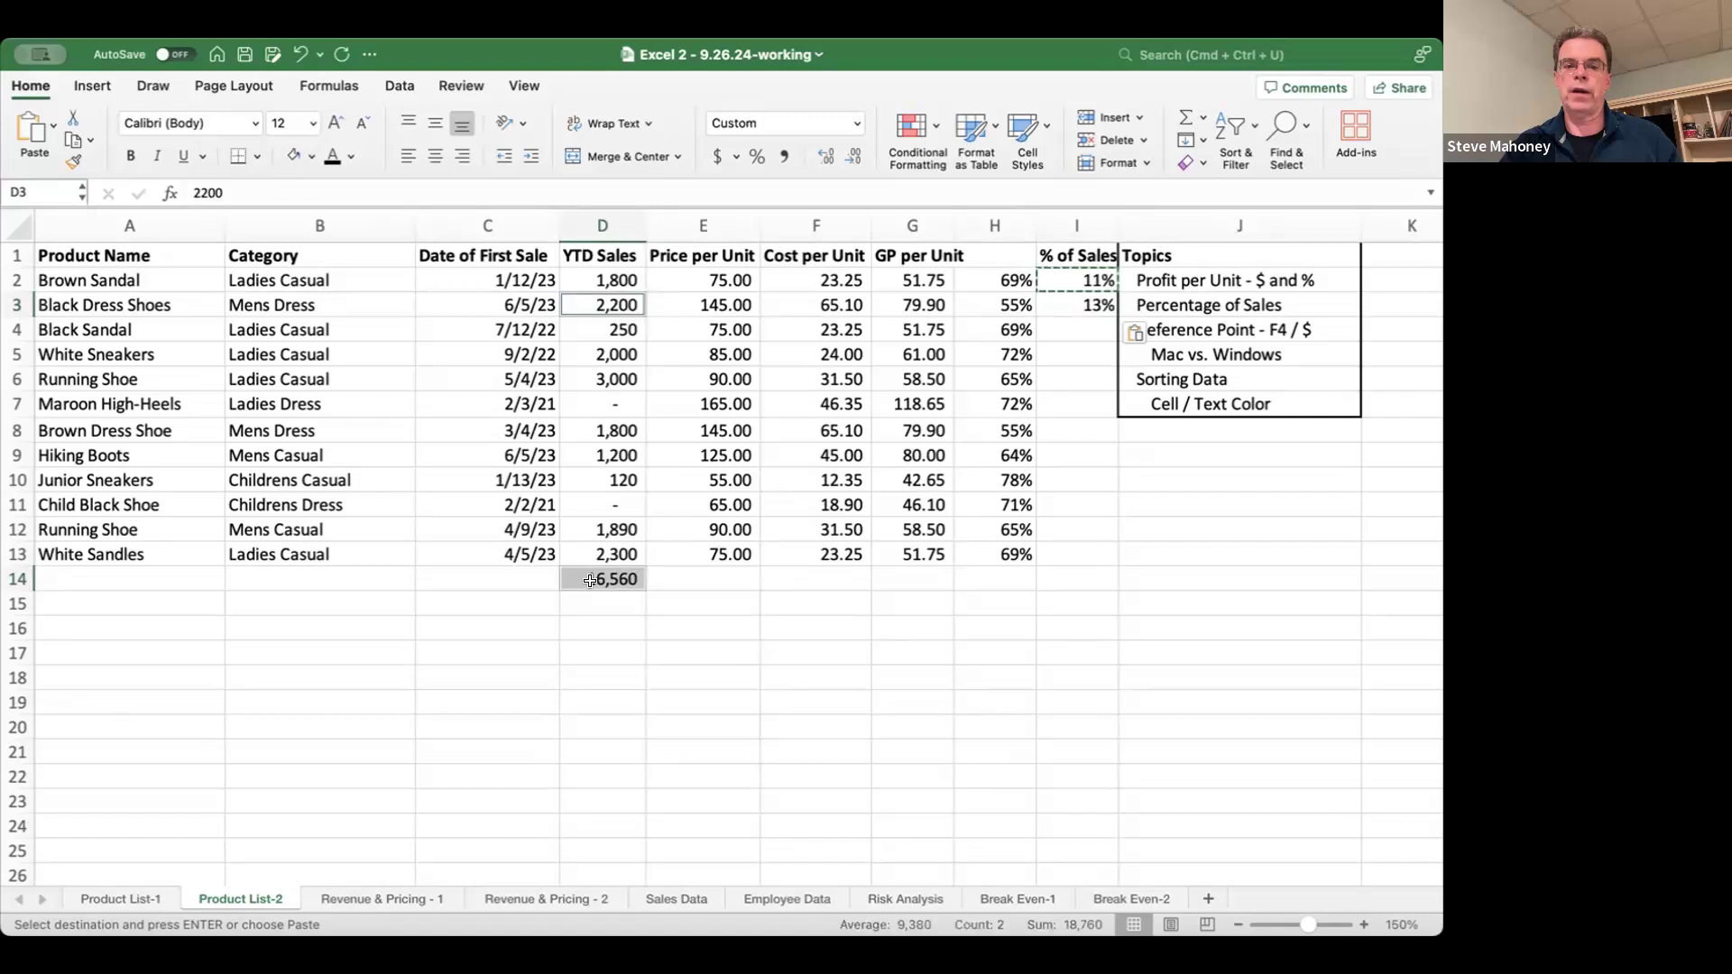
pyautogui.click(590, 580)
pyautogui.click(1079, 330)
# - Copy the percentage of sales formula from I3 to the remaining products in I4:I13
pyautogui.click(1079, 305)
pyautogui.press('cmd+c')
pyautogui.press('Down')
pyautogui.hotkey('shift', 'Down')
pyautogui.hotkey('shift', 'Down')
pyautogui.hotkey('shift', 'Down')
pyautogui.hotkey('shift', 'Down')
pyautogui.hotkey('shift', 'Down')
pyautogui.hotkey('shift', 'Down')
pyautogui.hotkey('shift', 'Down')
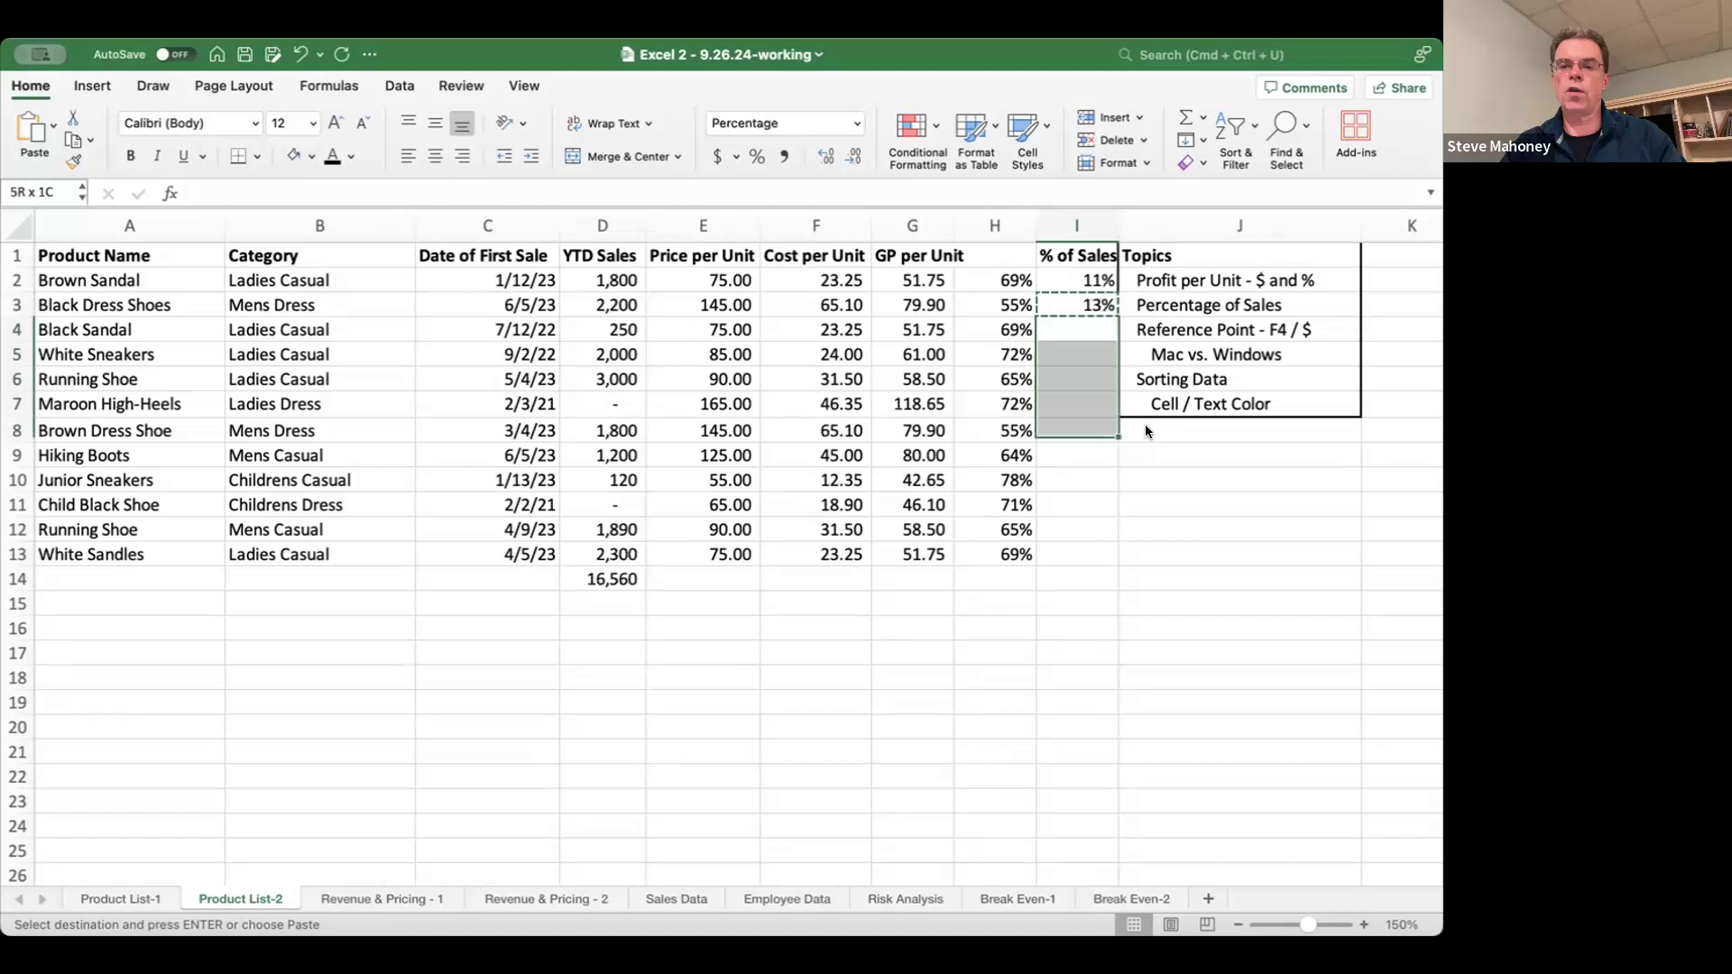
pyautogui.hotkey('shift', 'Down')
pyautogui.hotkey('shift', 'Down')
pyautogui.press('cmd+v')
pyautogui.press('Up')
pyautogui.press('Up')
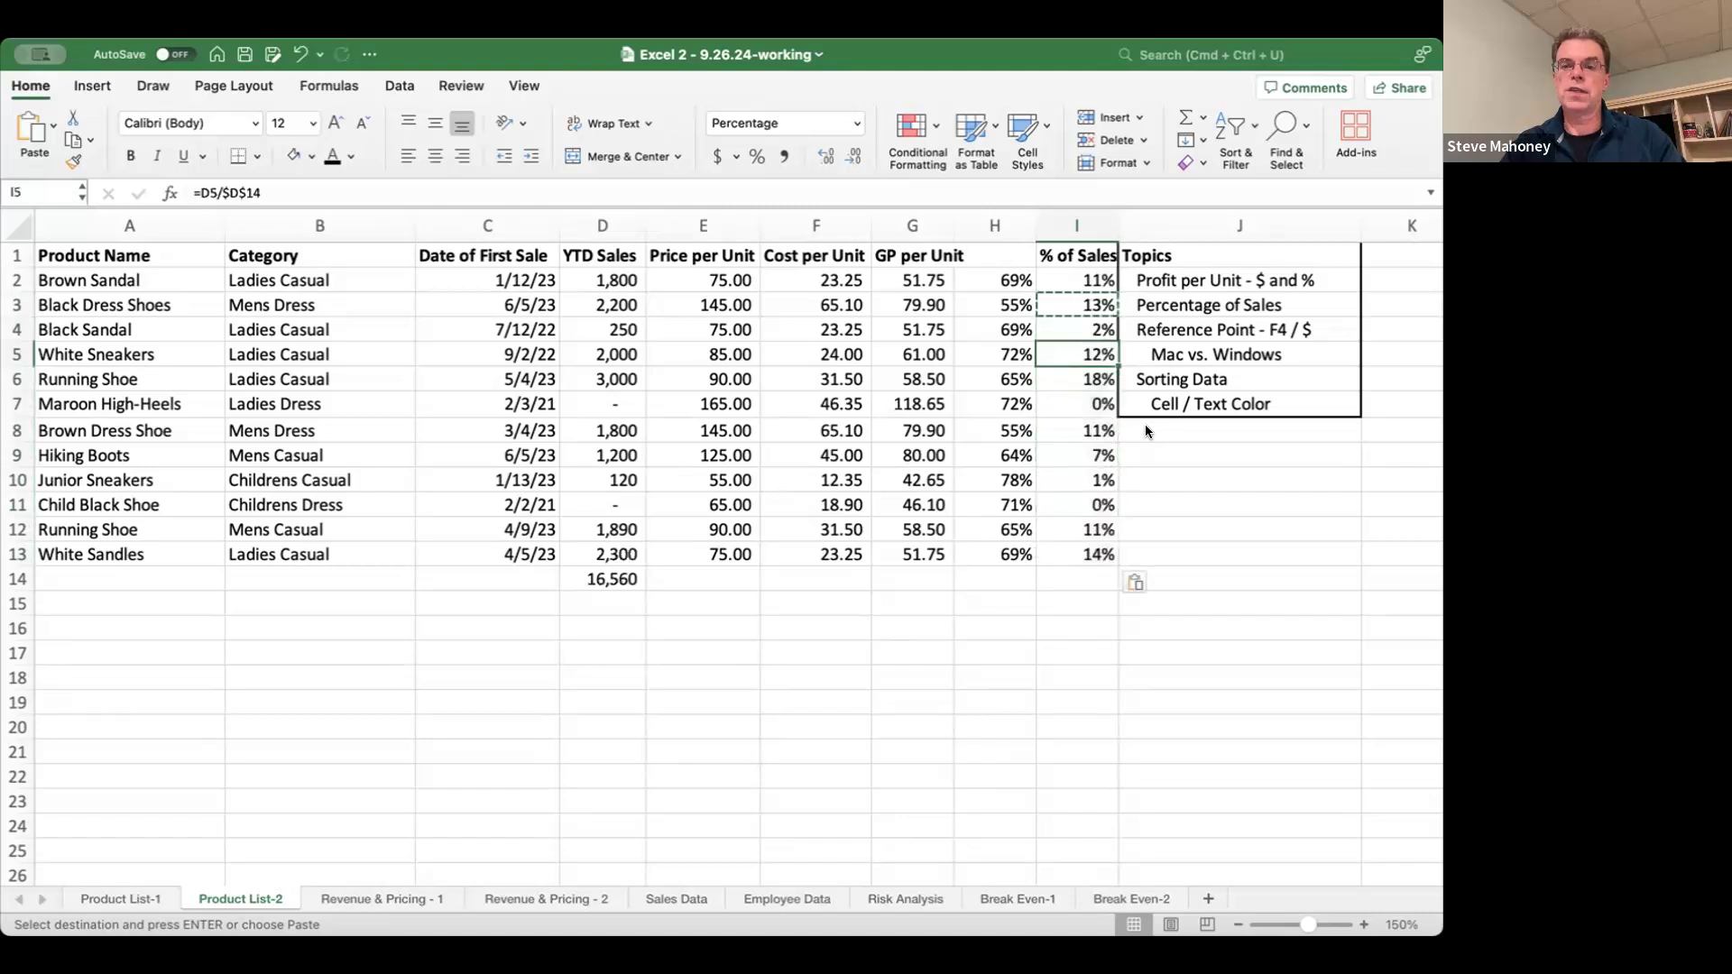
pyautogui.press('Escape')
pyautogui.press('Down')
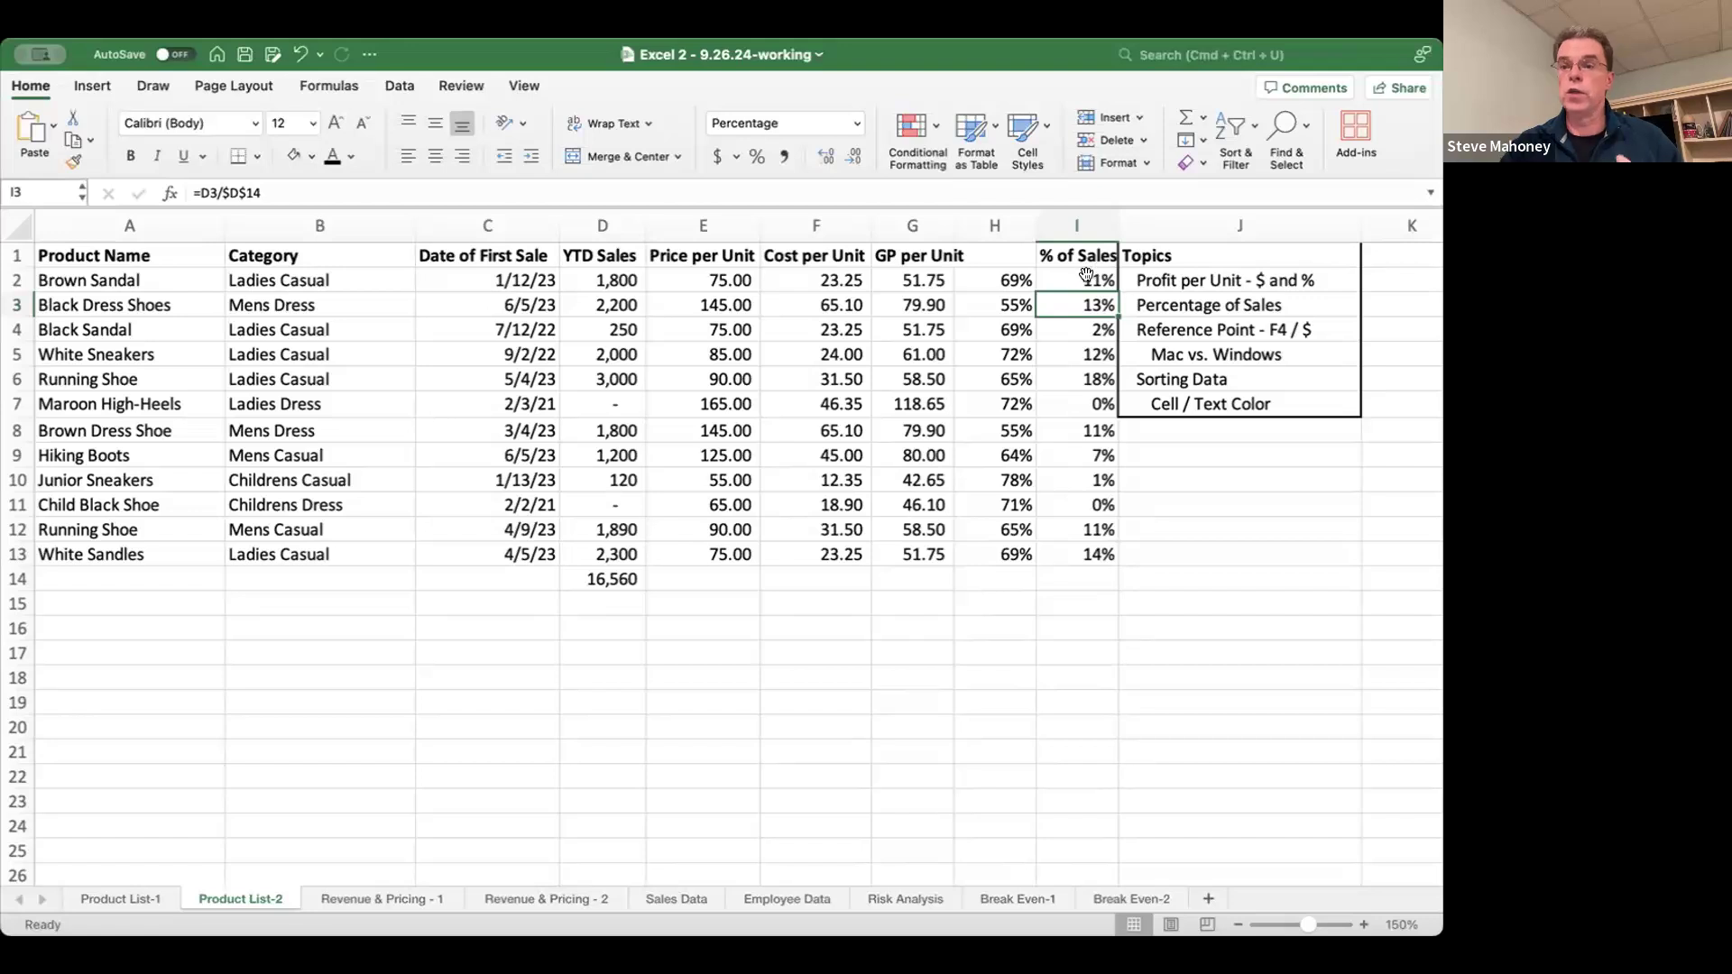
# - Total the % of Sales column in I14 with a SUM of I2:I13
pyautogui.click(1089, 569)
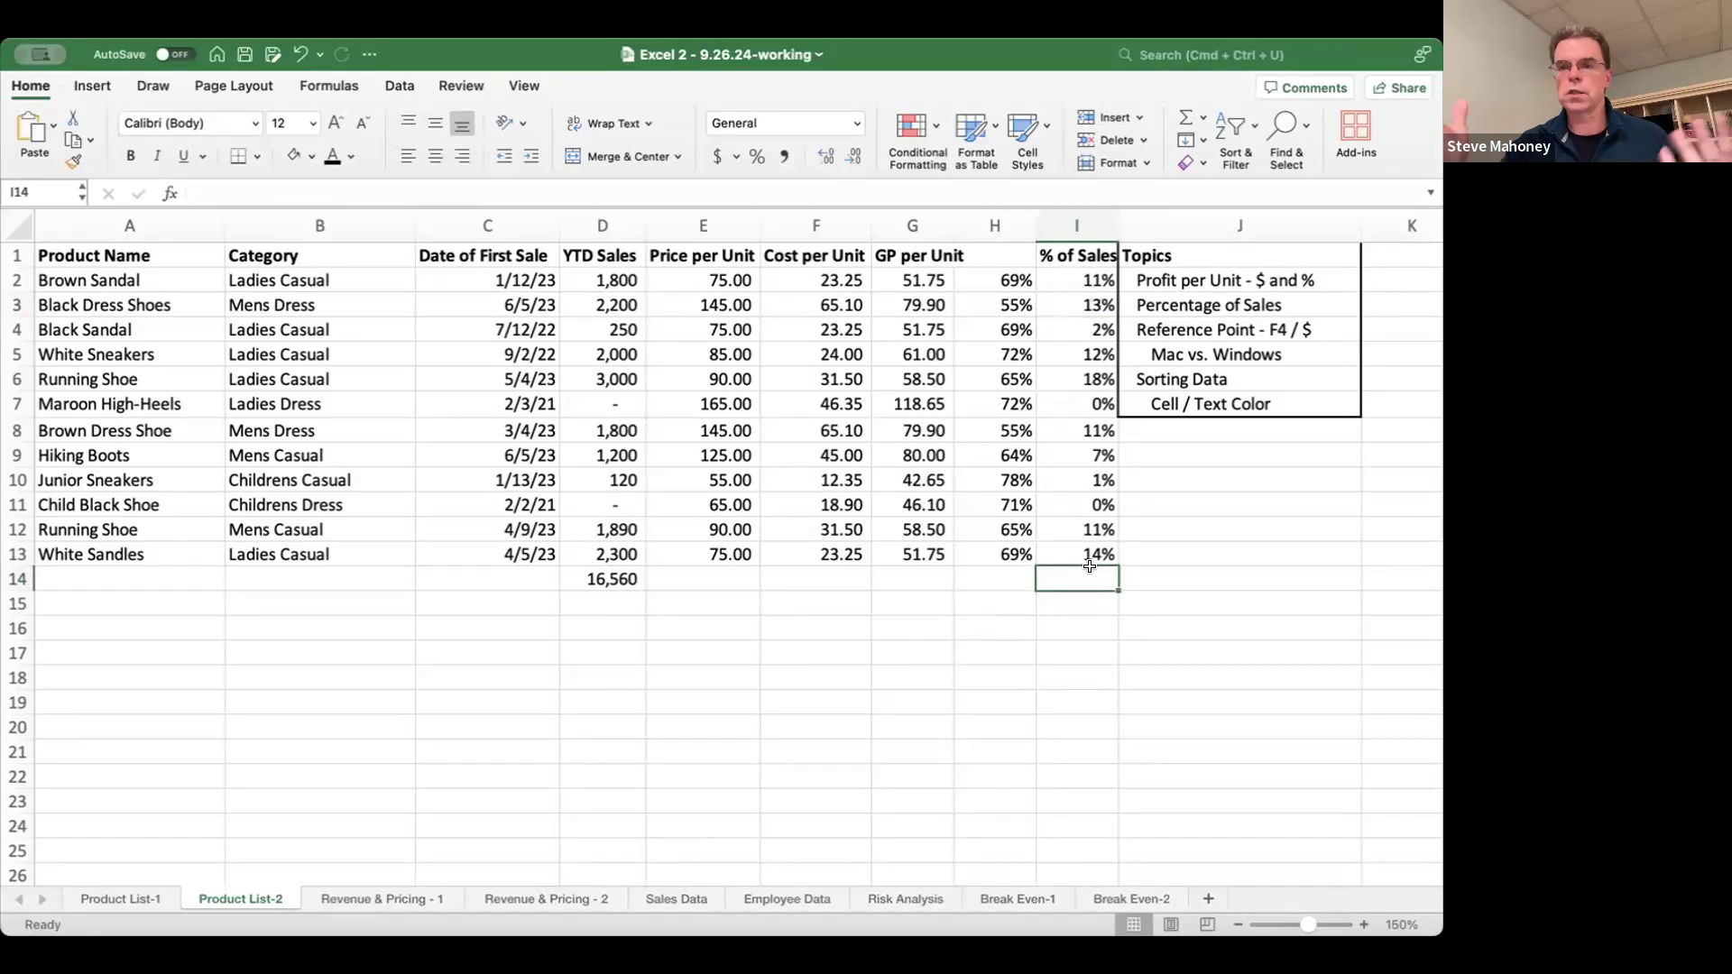
pyautogui.write('=SUM(')
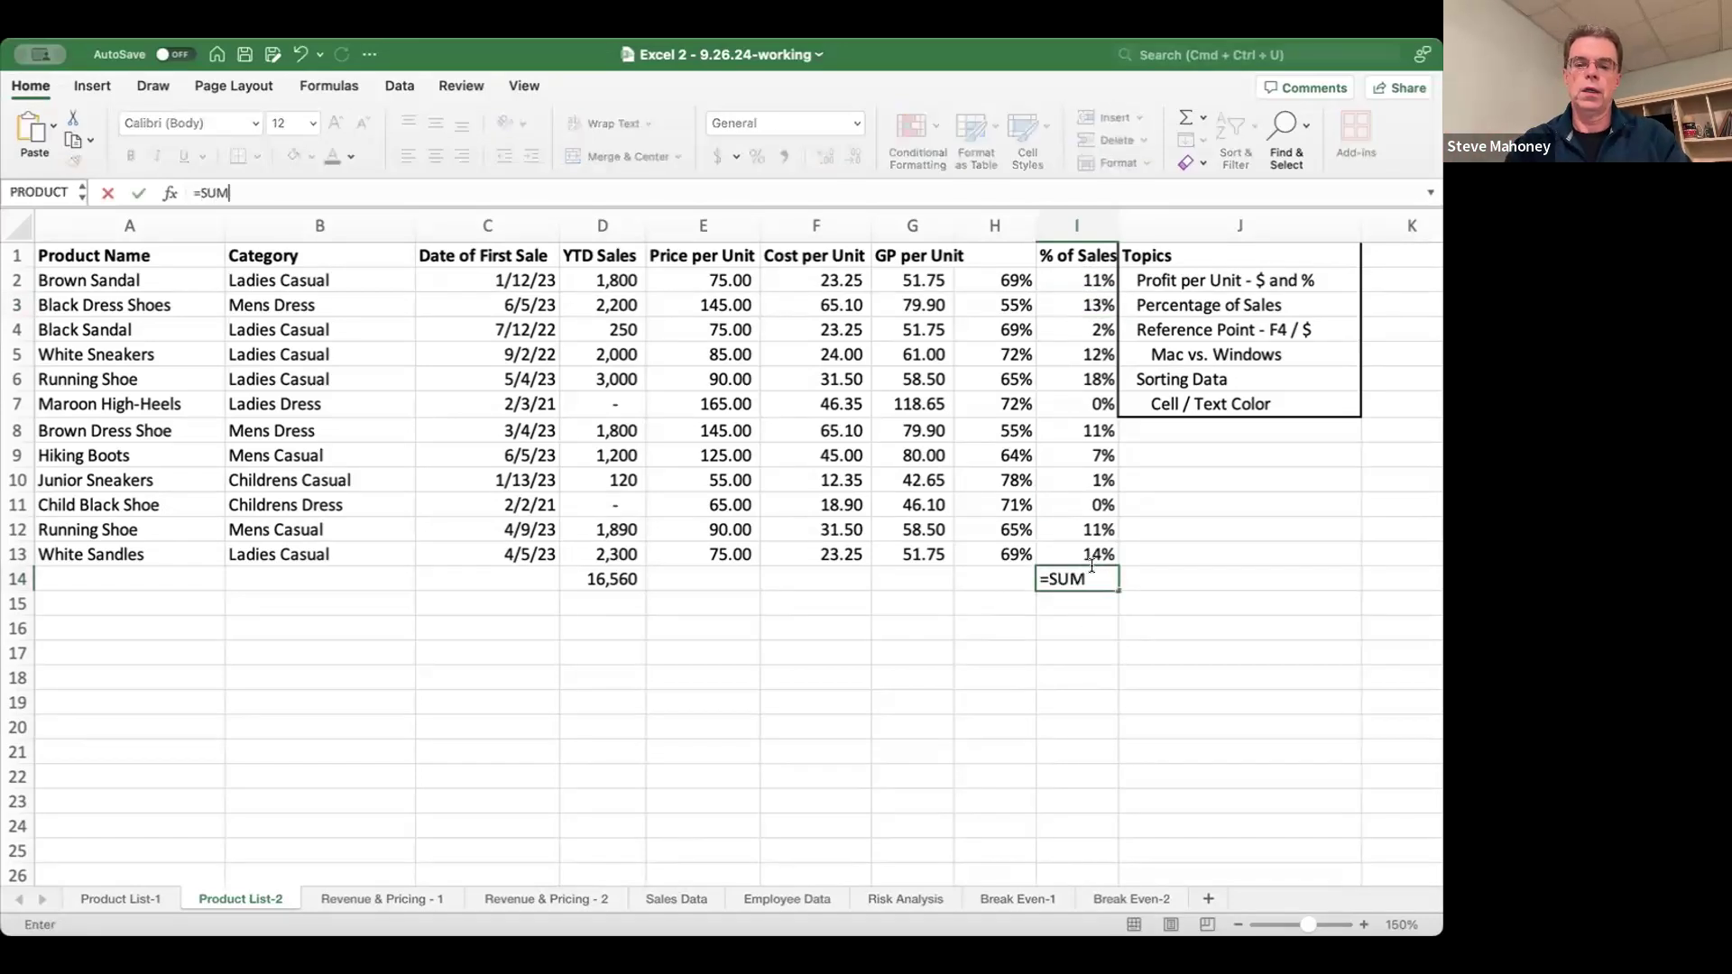
pyautogui.click(1090, 559)
pyautogui.hotkey('shift', 'Up')
pyautogui.hotkey('shift', 'Up')
pyautogui.hotkey('shift', 'Up')
pyautogui.hotkey('shift', 'Up')
pyautogui.hotkey('shift', 'Up')
pyautogui.hotkey('shift', 'Up')
pyautogui.hotkey('shift', 'Up')
pyautogui.hotkey('shift', 'Up')
pyautogui.hotkey('shift', 'Up')
pyautogui.hotkey('shift', 'Up')
pyautogui.hotkey('shift', 'Up')
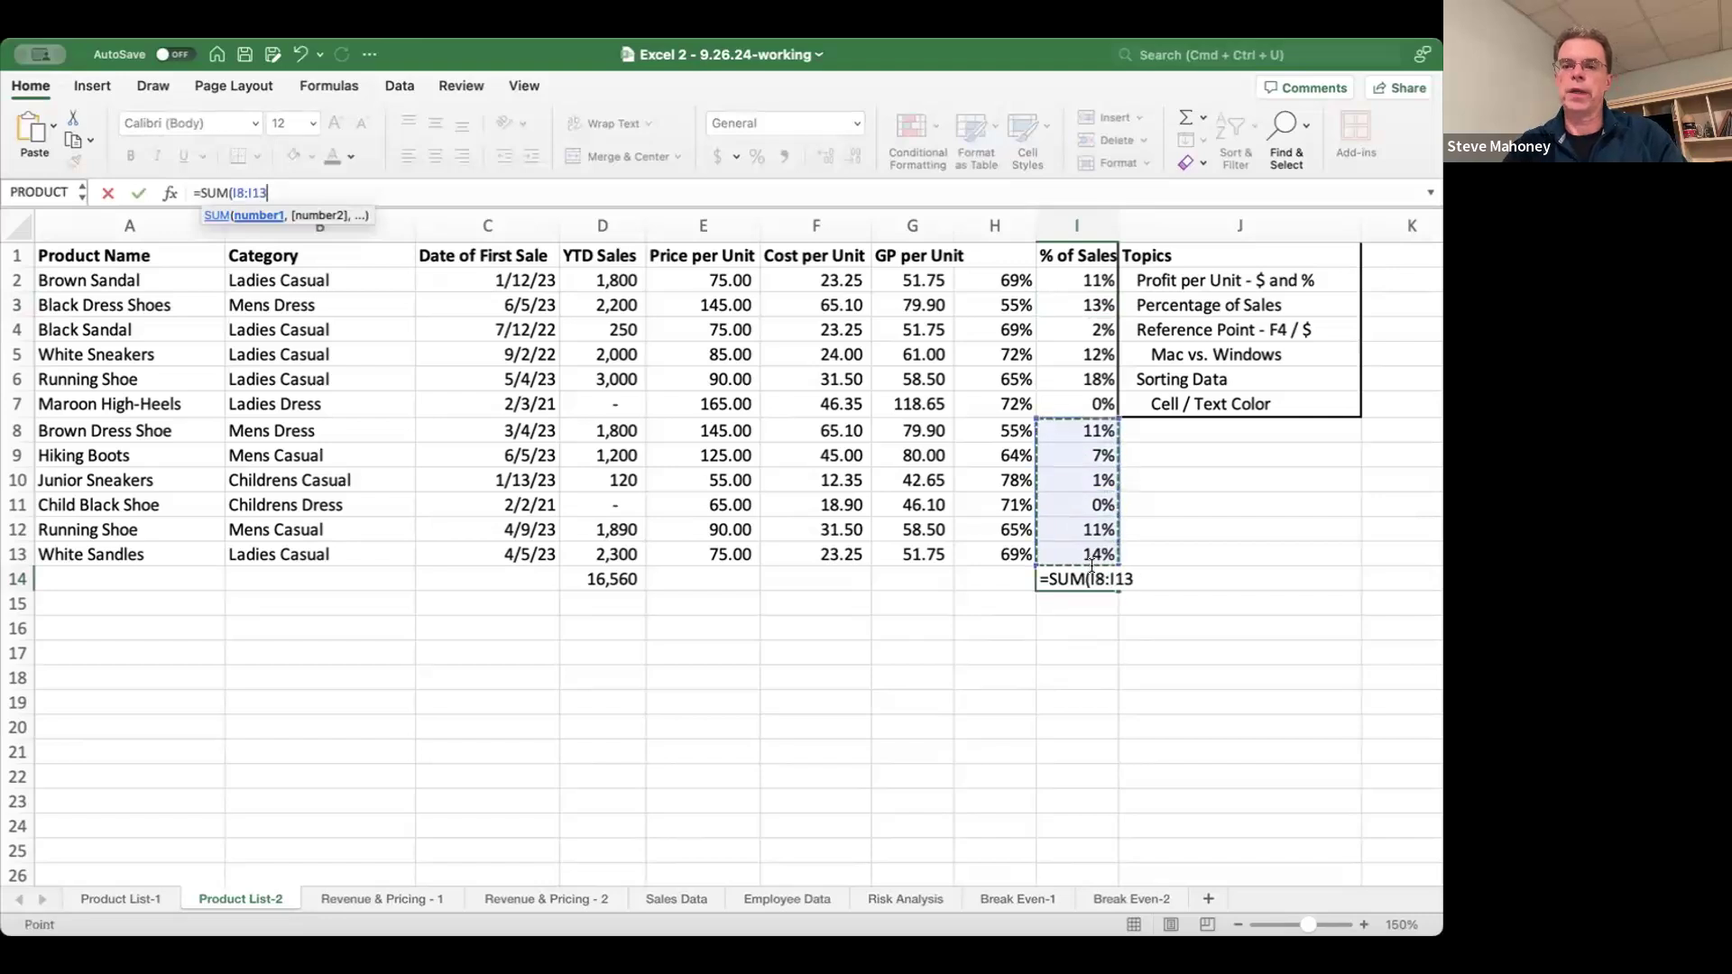
pyautogui.press('Return')
pyautogui.click(1093, 575)
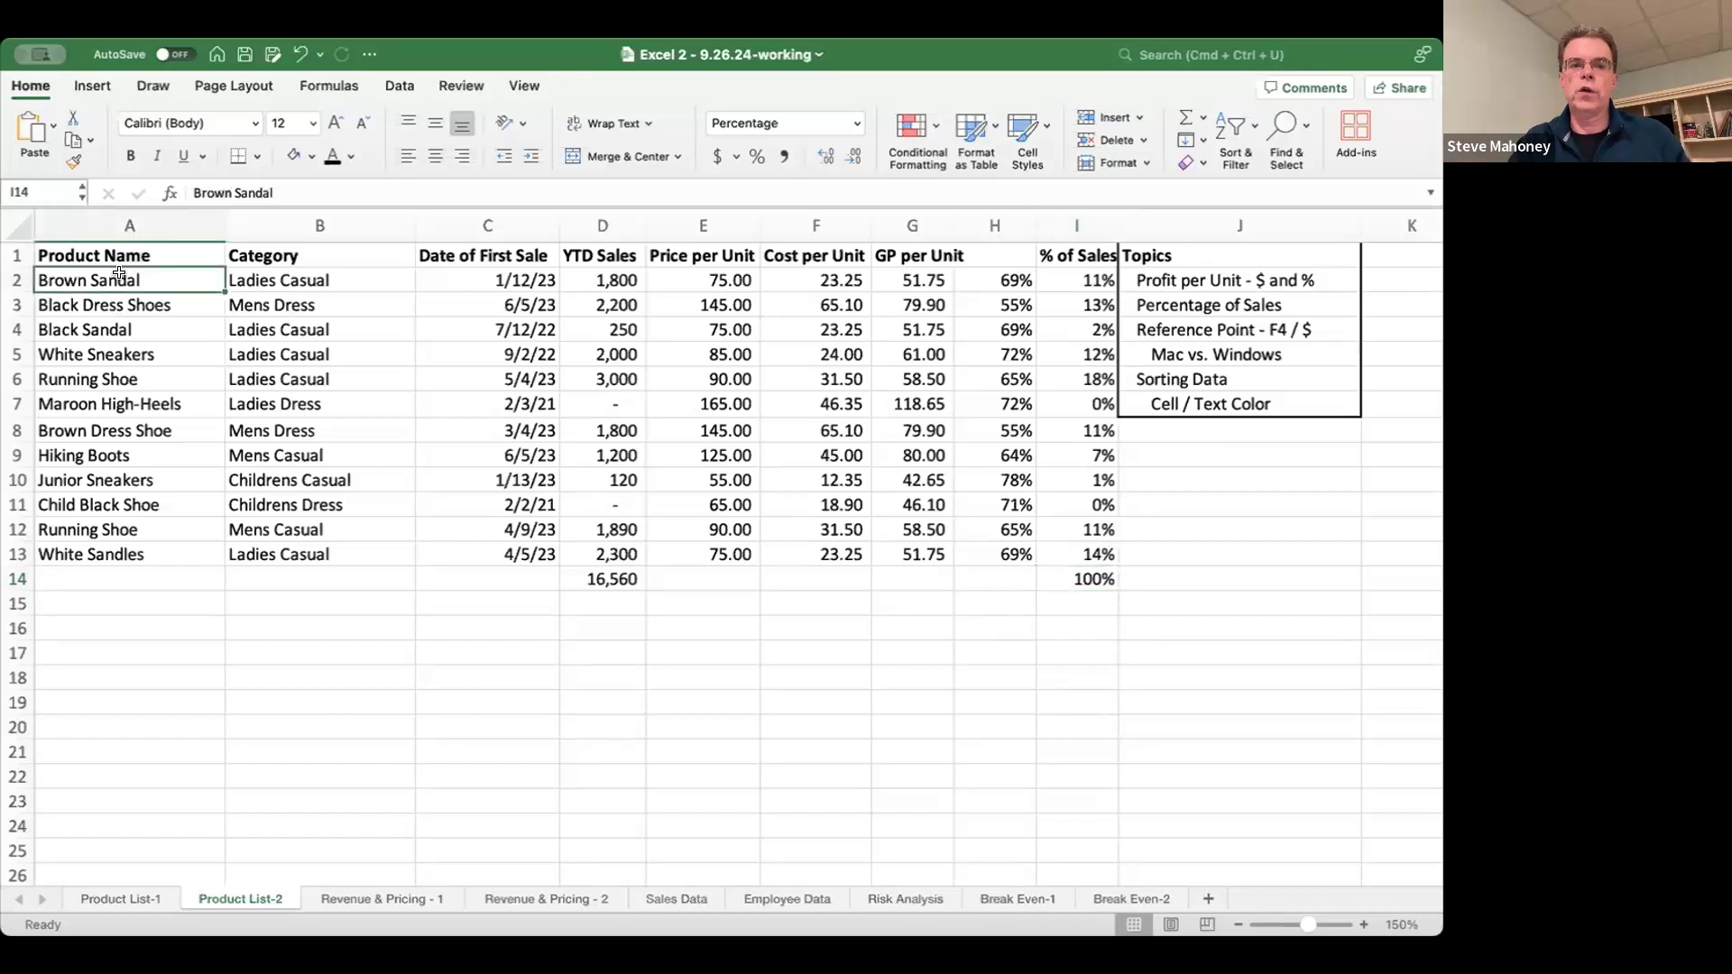
pyautogui.moveTo(118, 275); pyautogui.dragTo(260, 299)
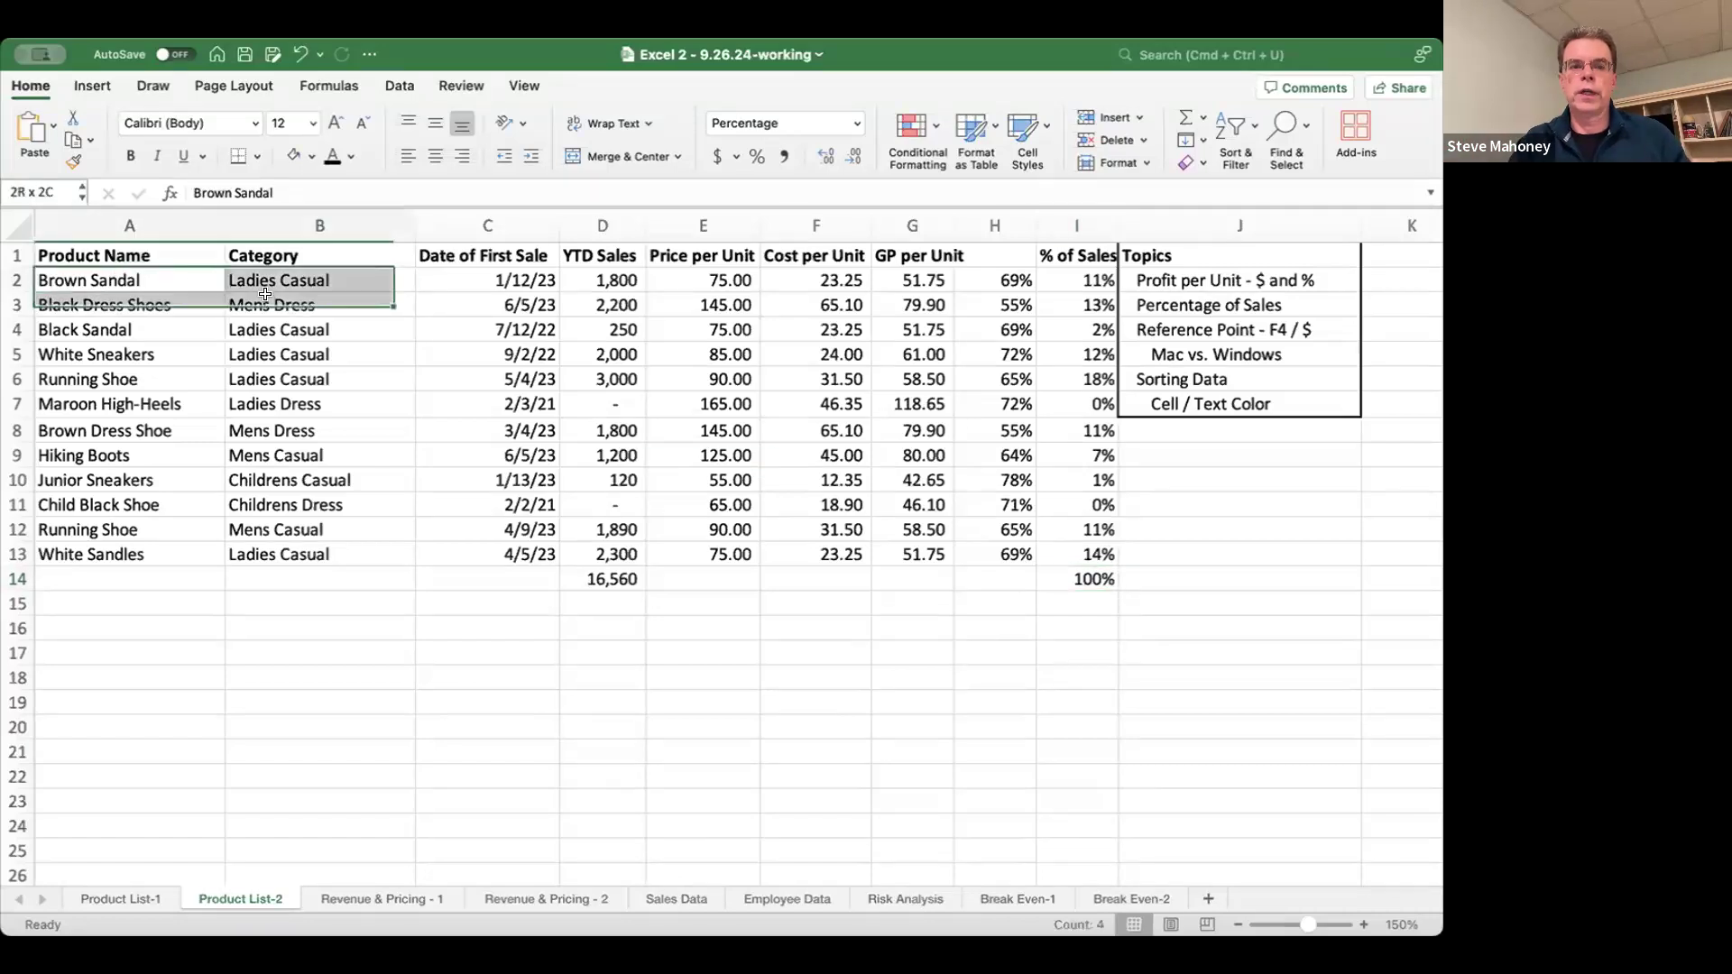
pyautogui.click(175, 272)
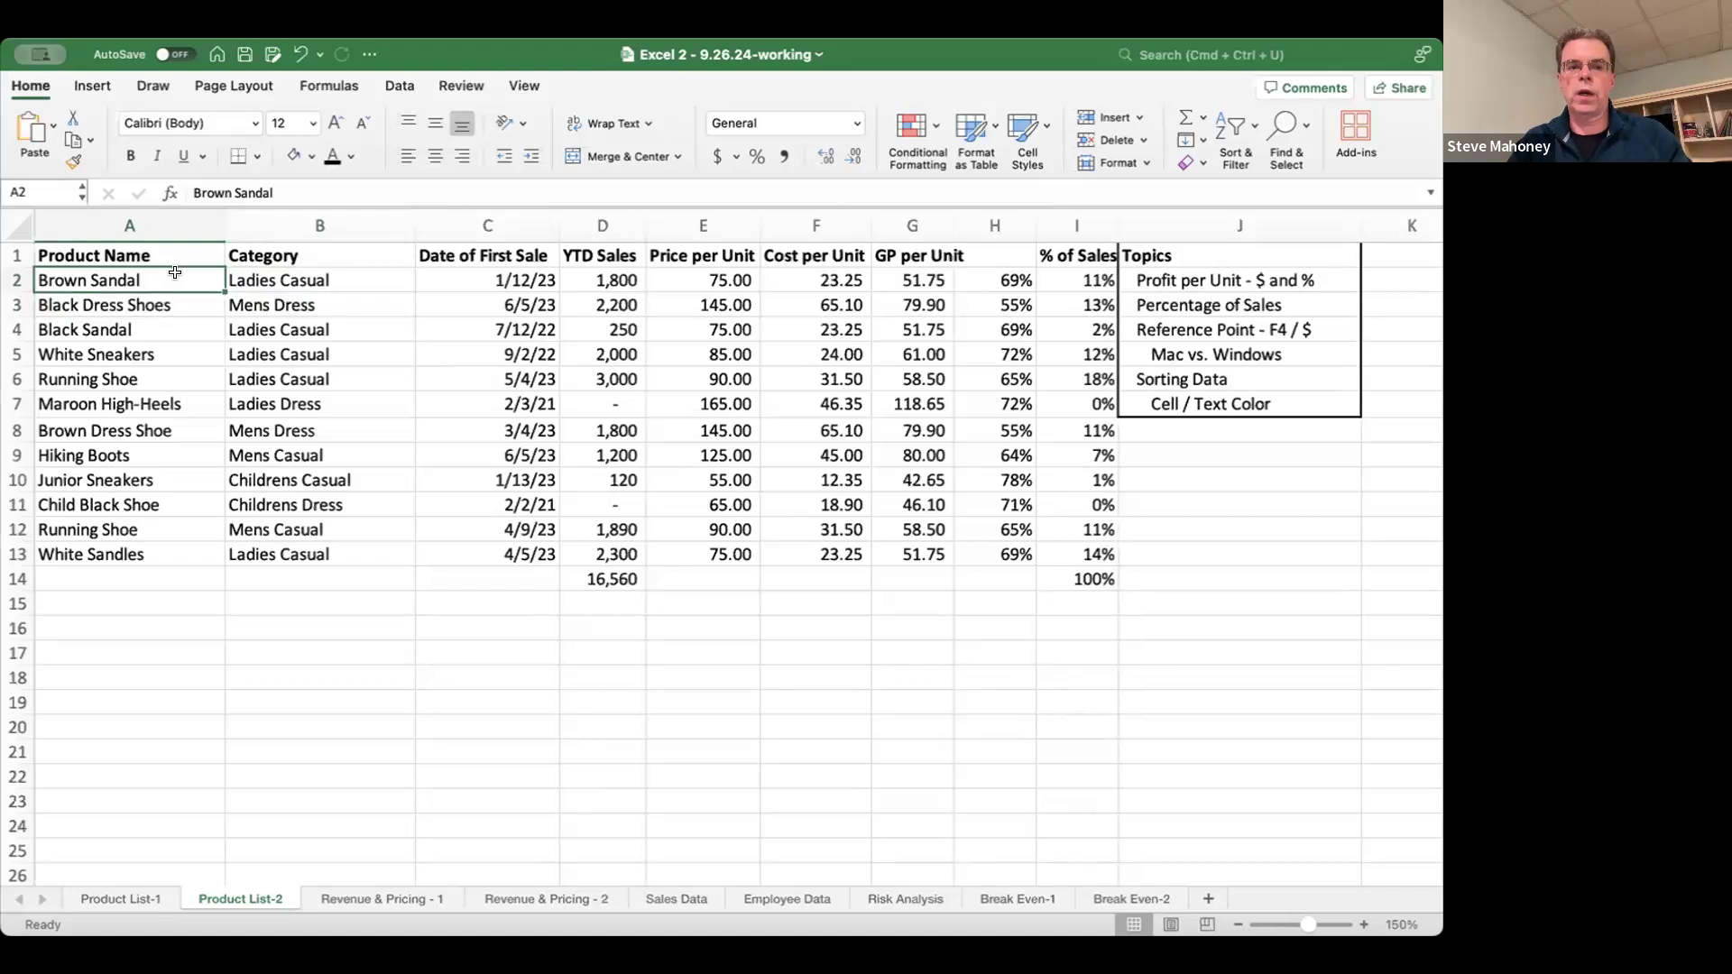
pyautogui.moveTo(197, 275); pyautogui.dragTo(1037, 563)
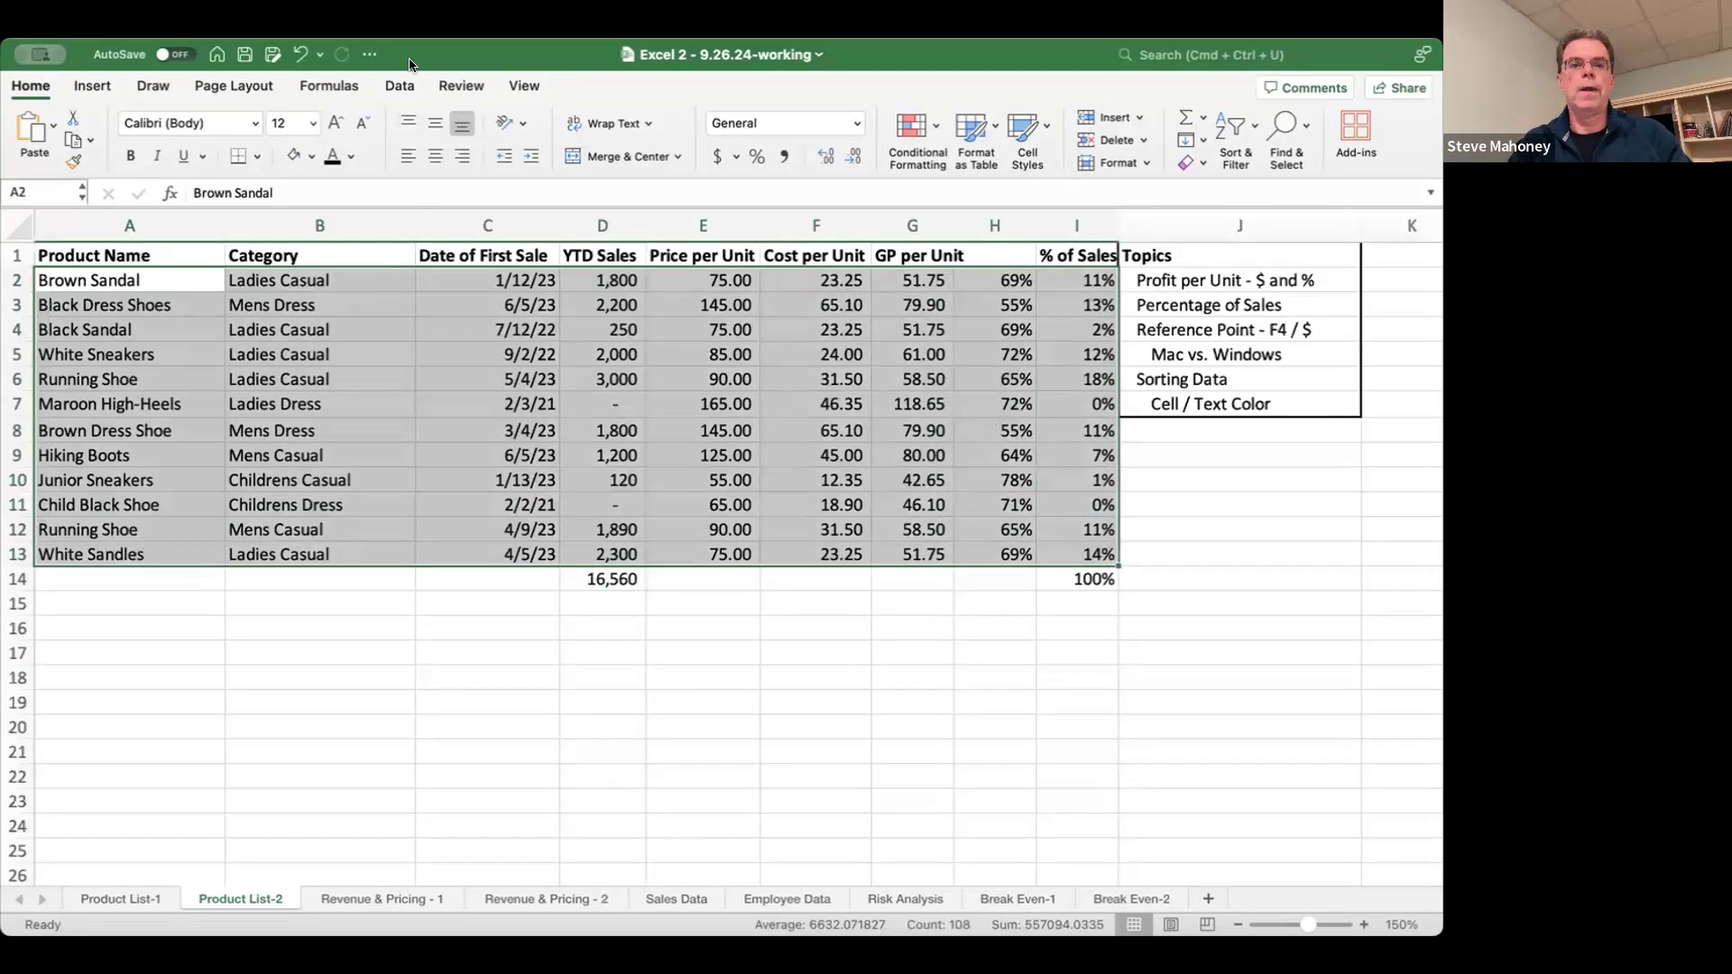
pyautogui.click(401, 87)
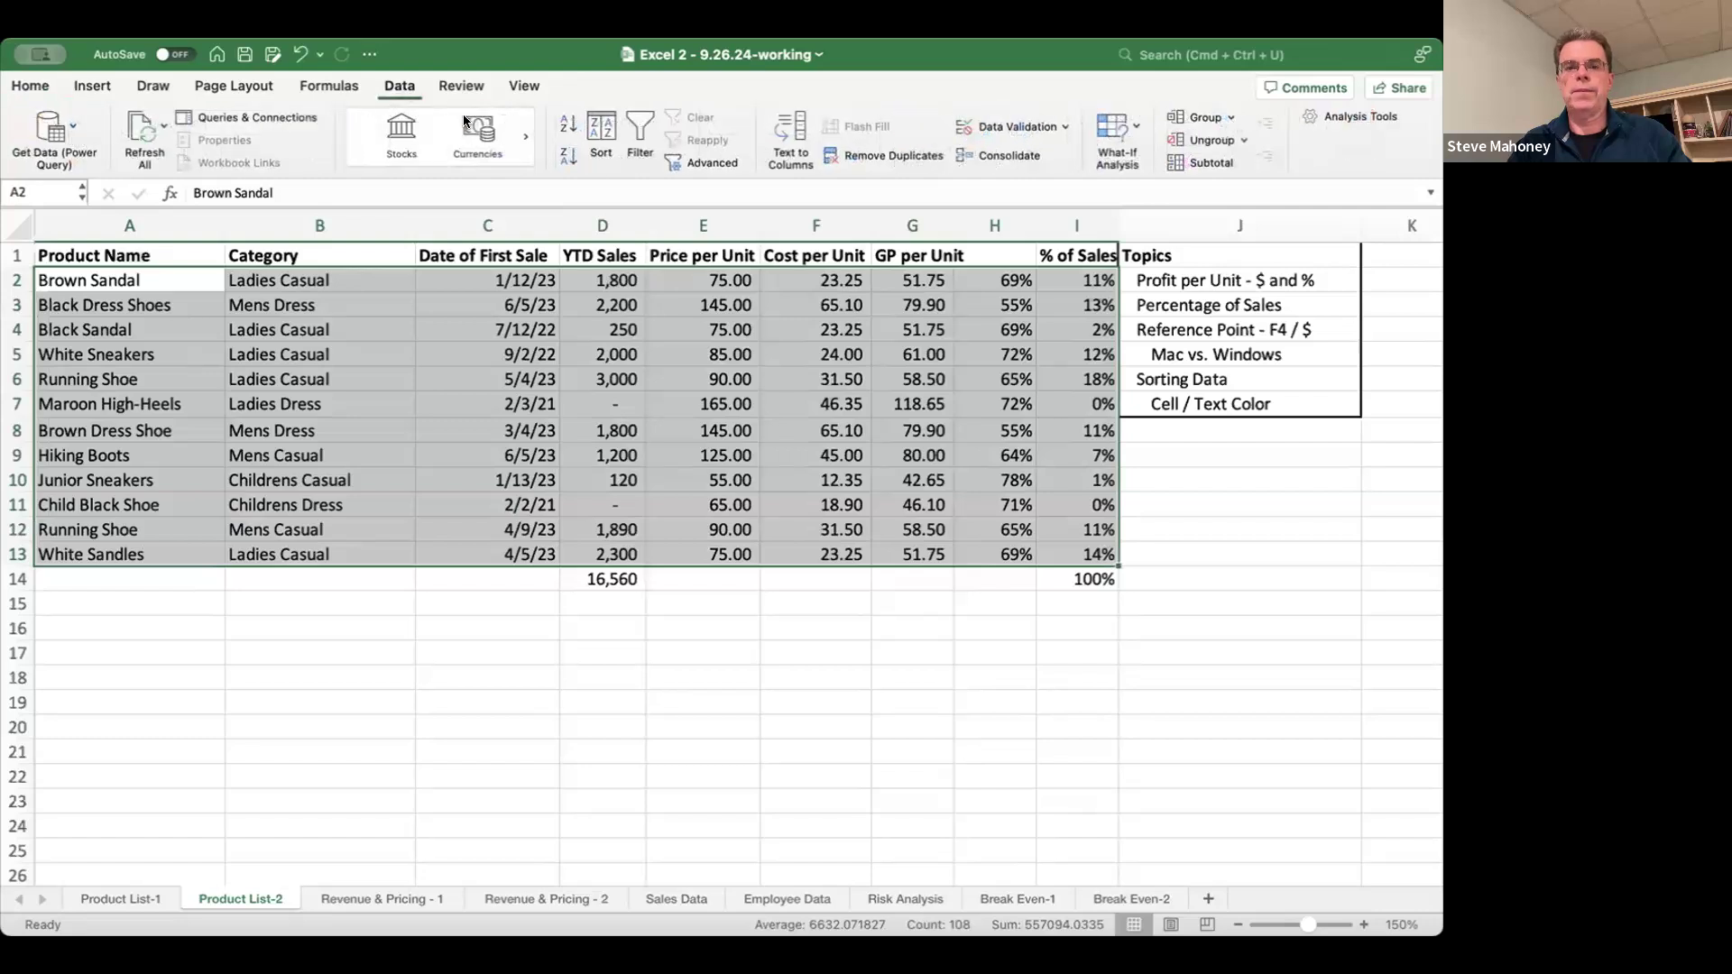
pyautogui.click(602, 120)
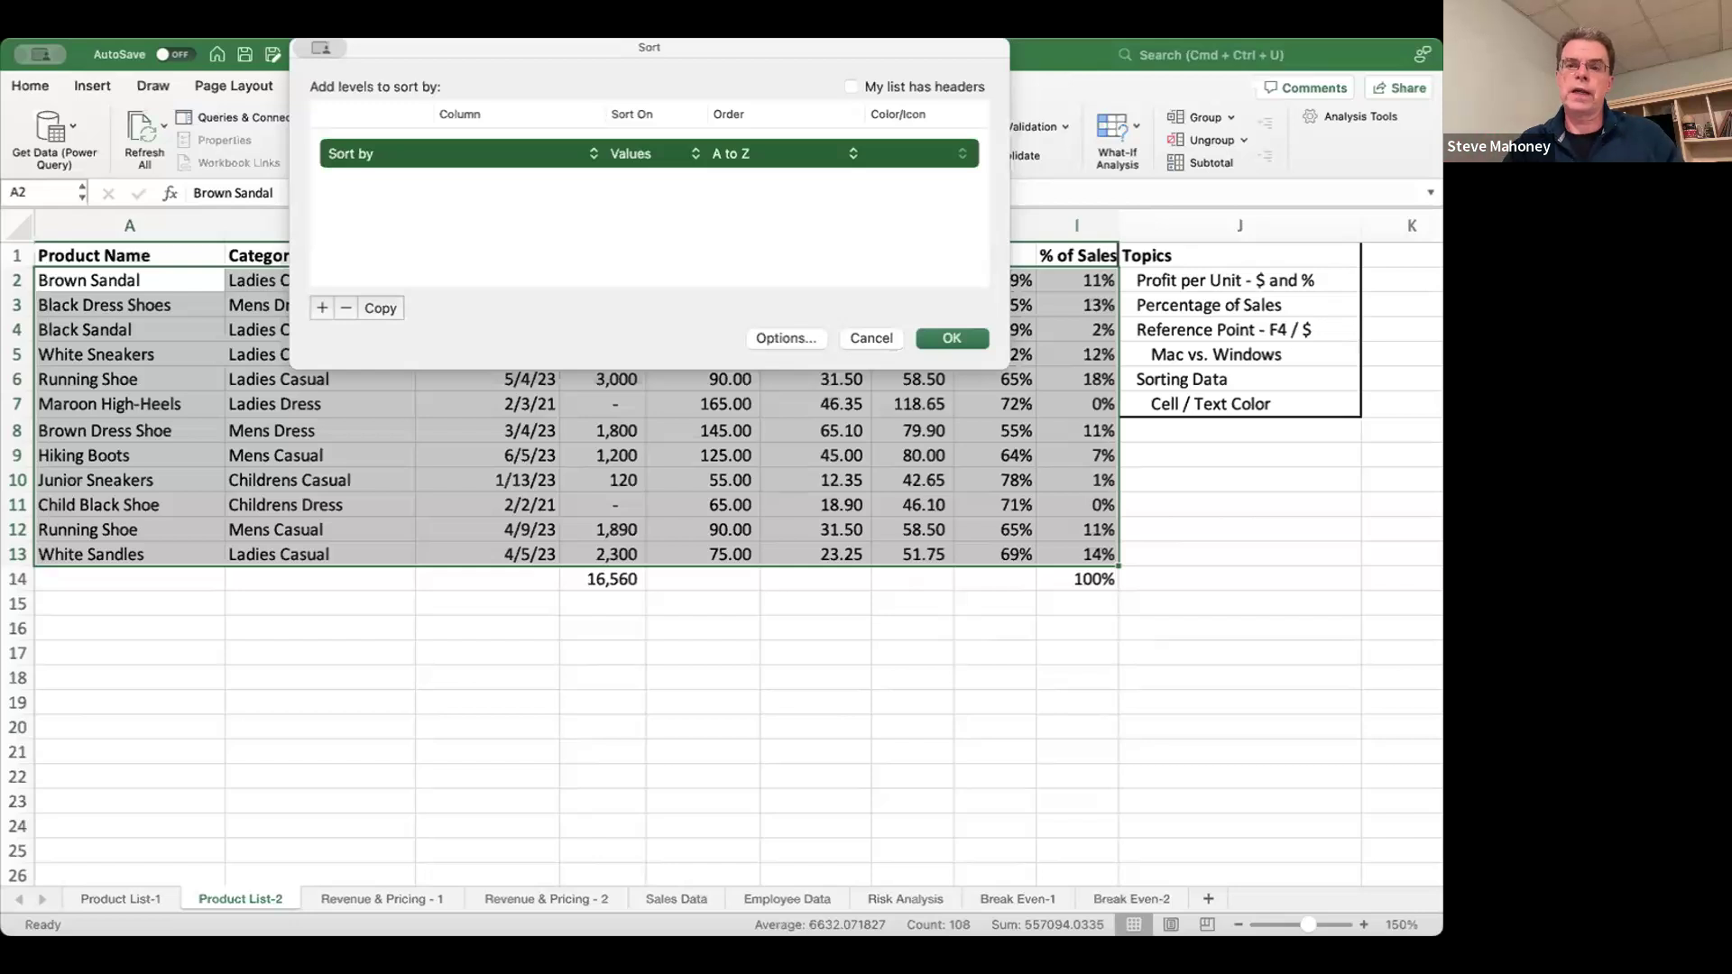
pyautogui.click(851, 88)
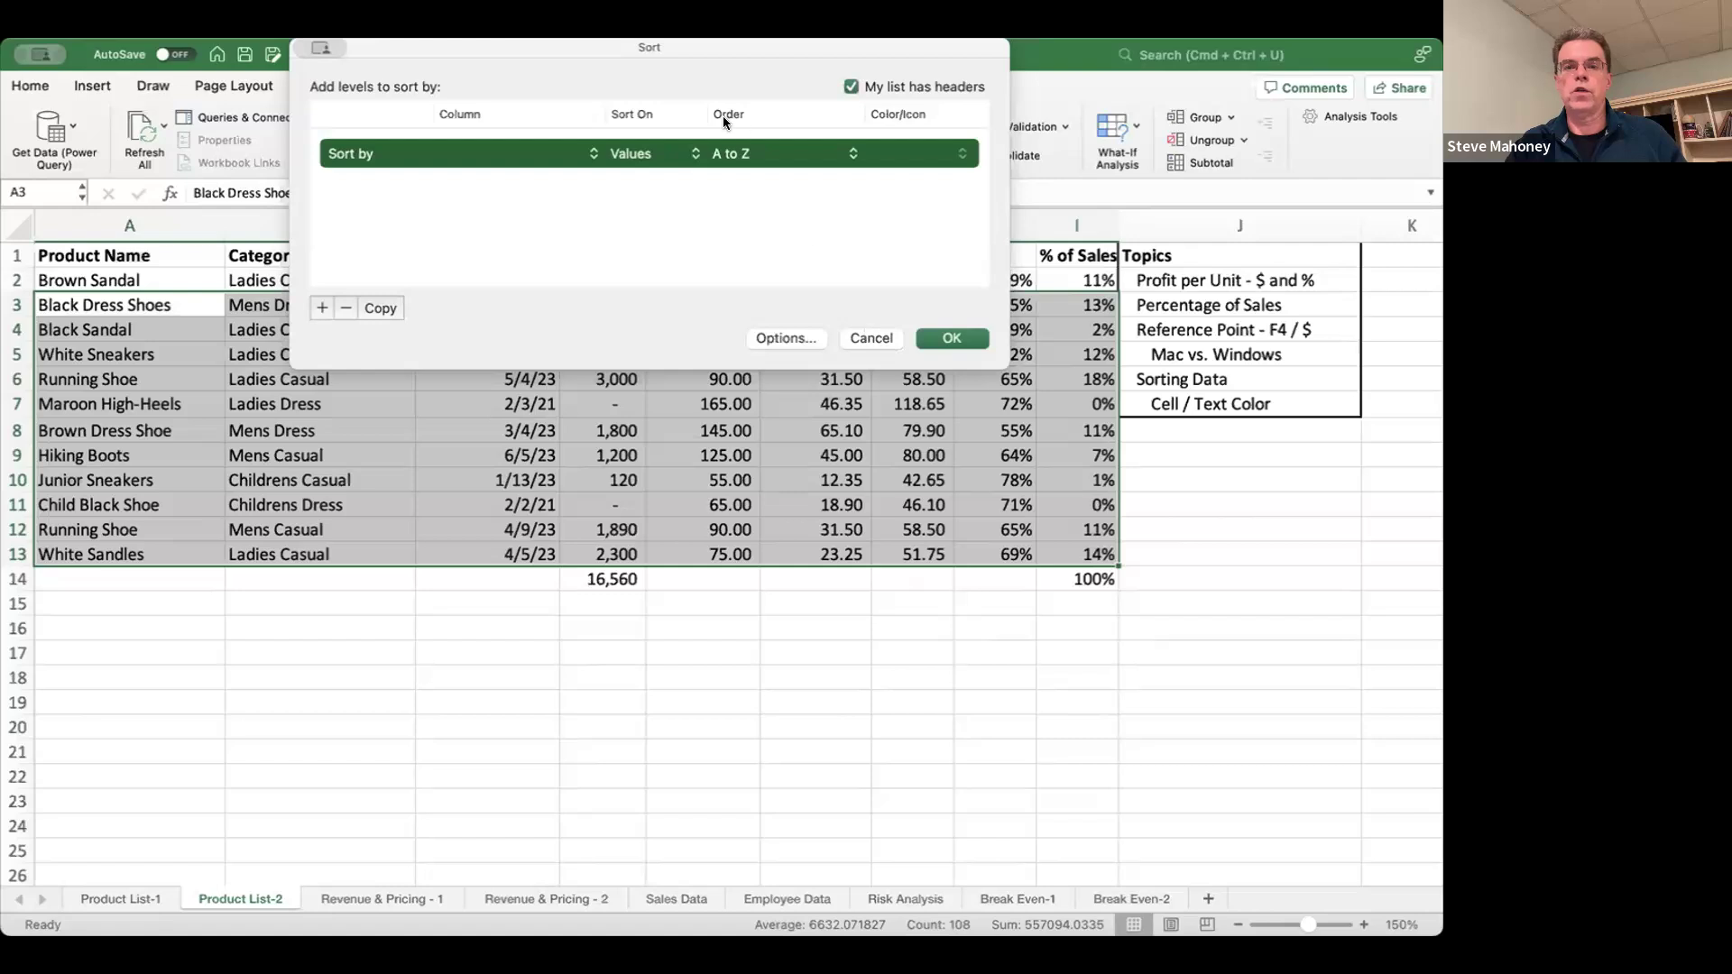
pyautogui.click(871, 338)
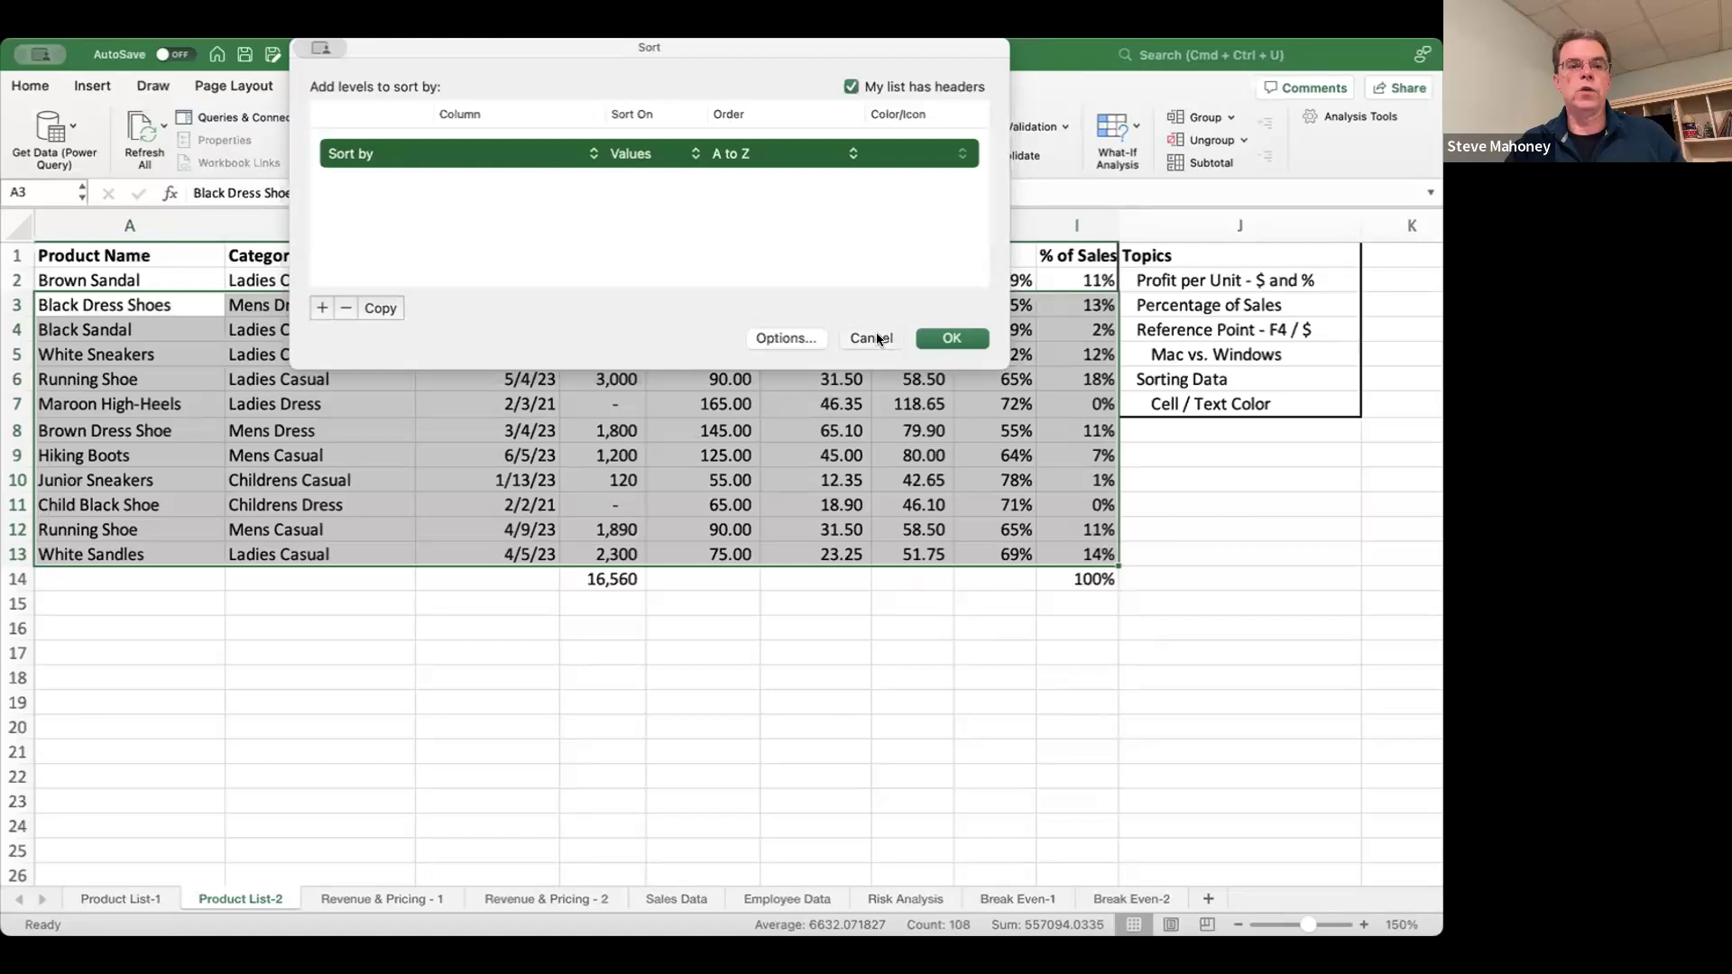
pyautogui.moveTo(200, 274); pyautogui.dragTo(1053, 556)
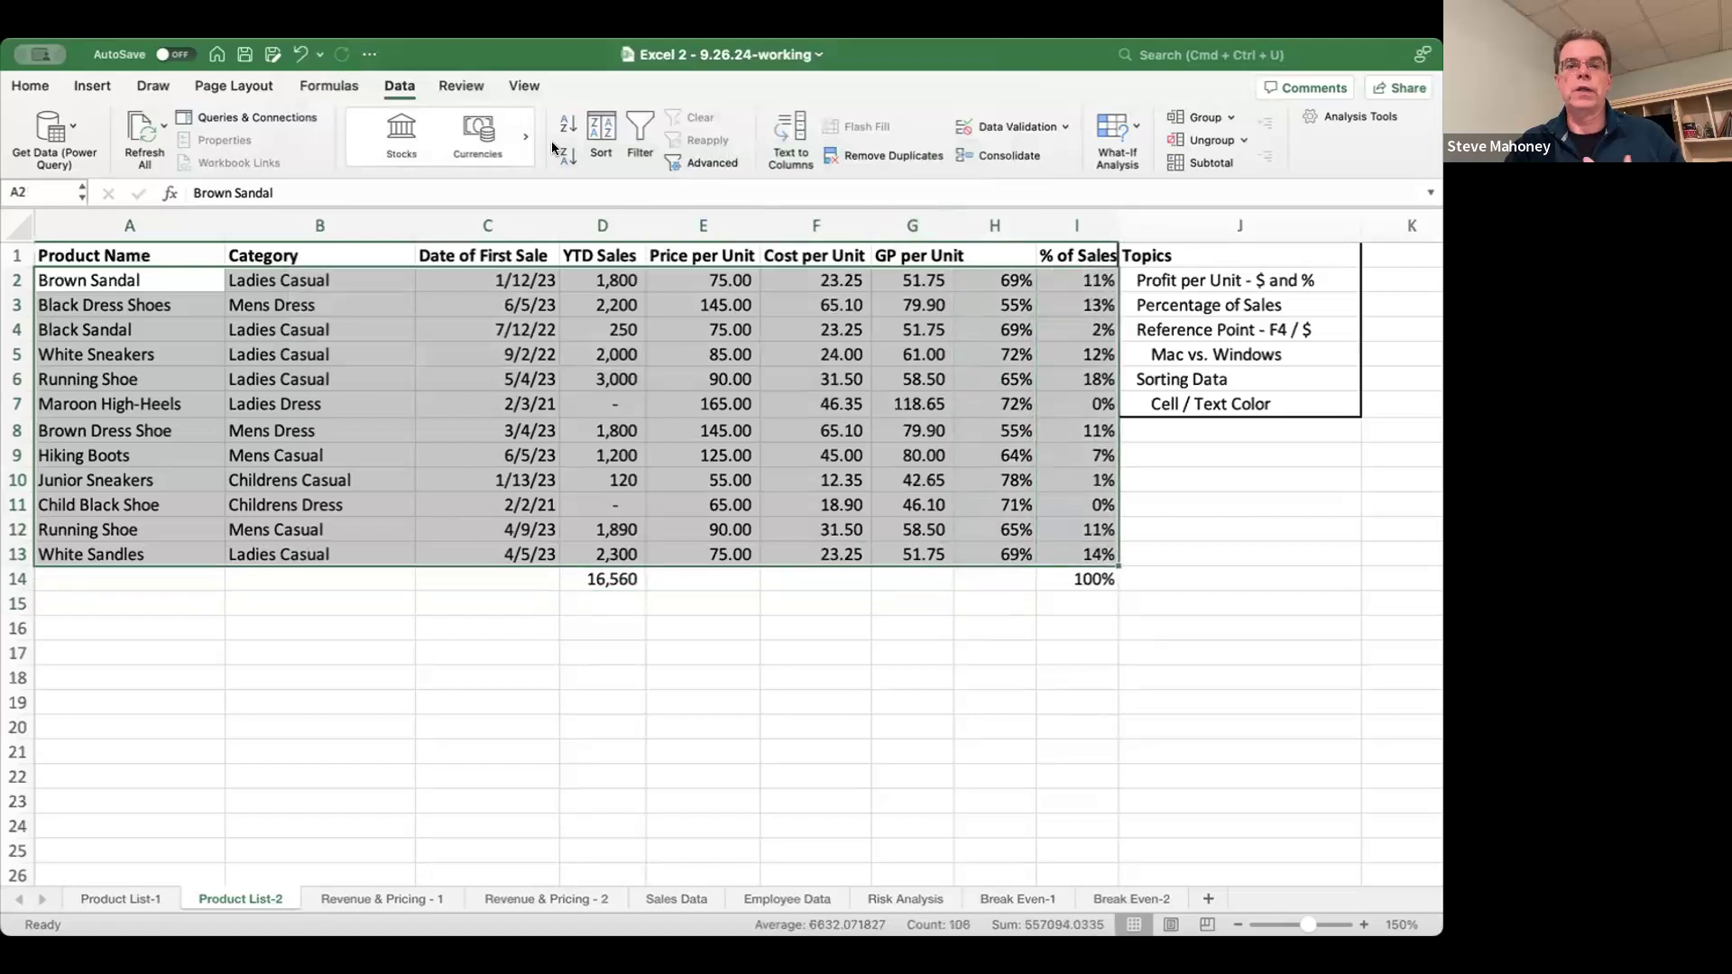
pyautogui.click(601, 133)
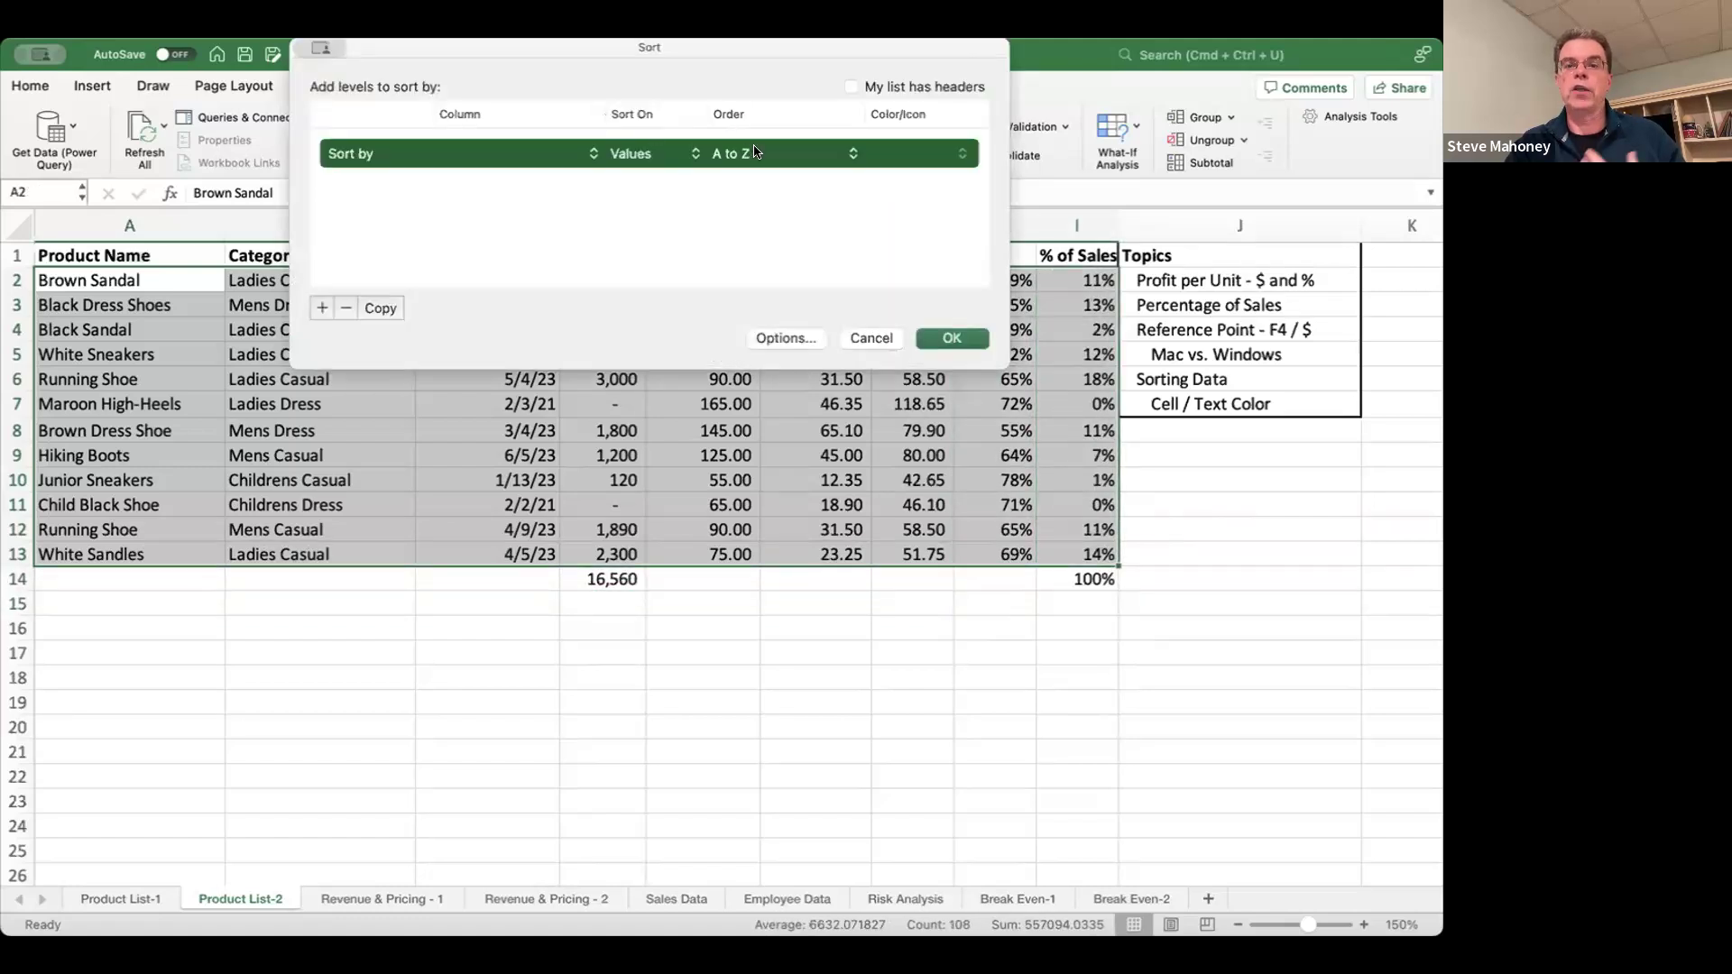
pyautogui.click(523, 157)
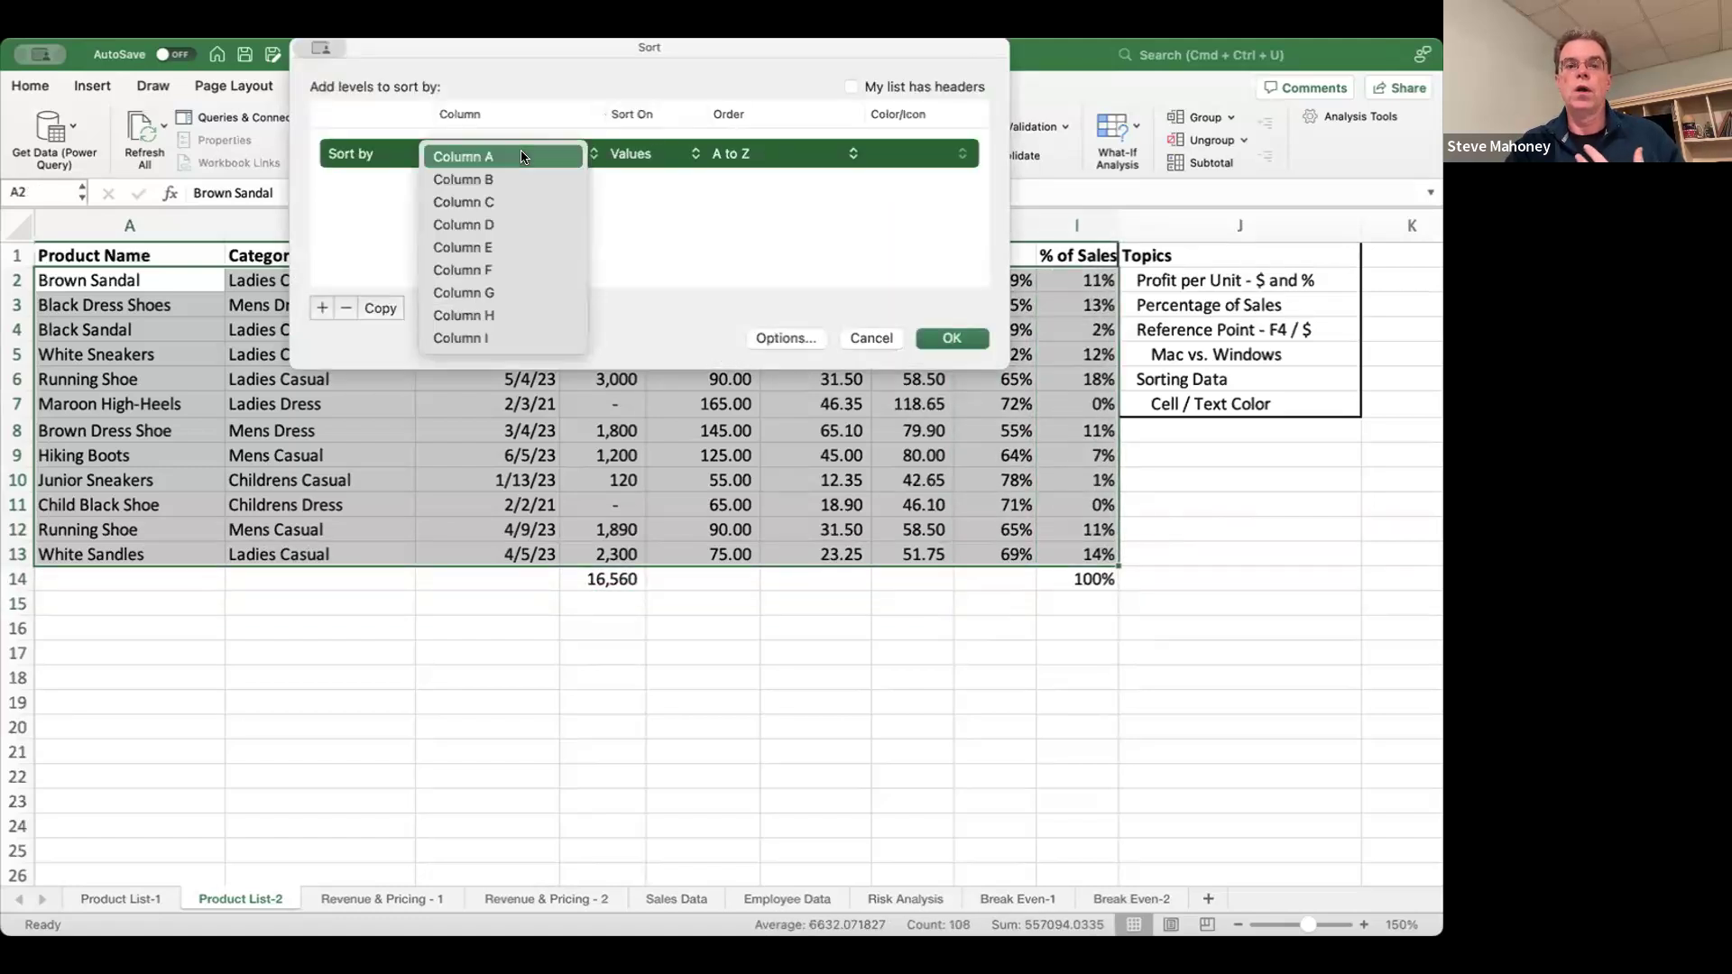
pyautogui.click(855, 87)
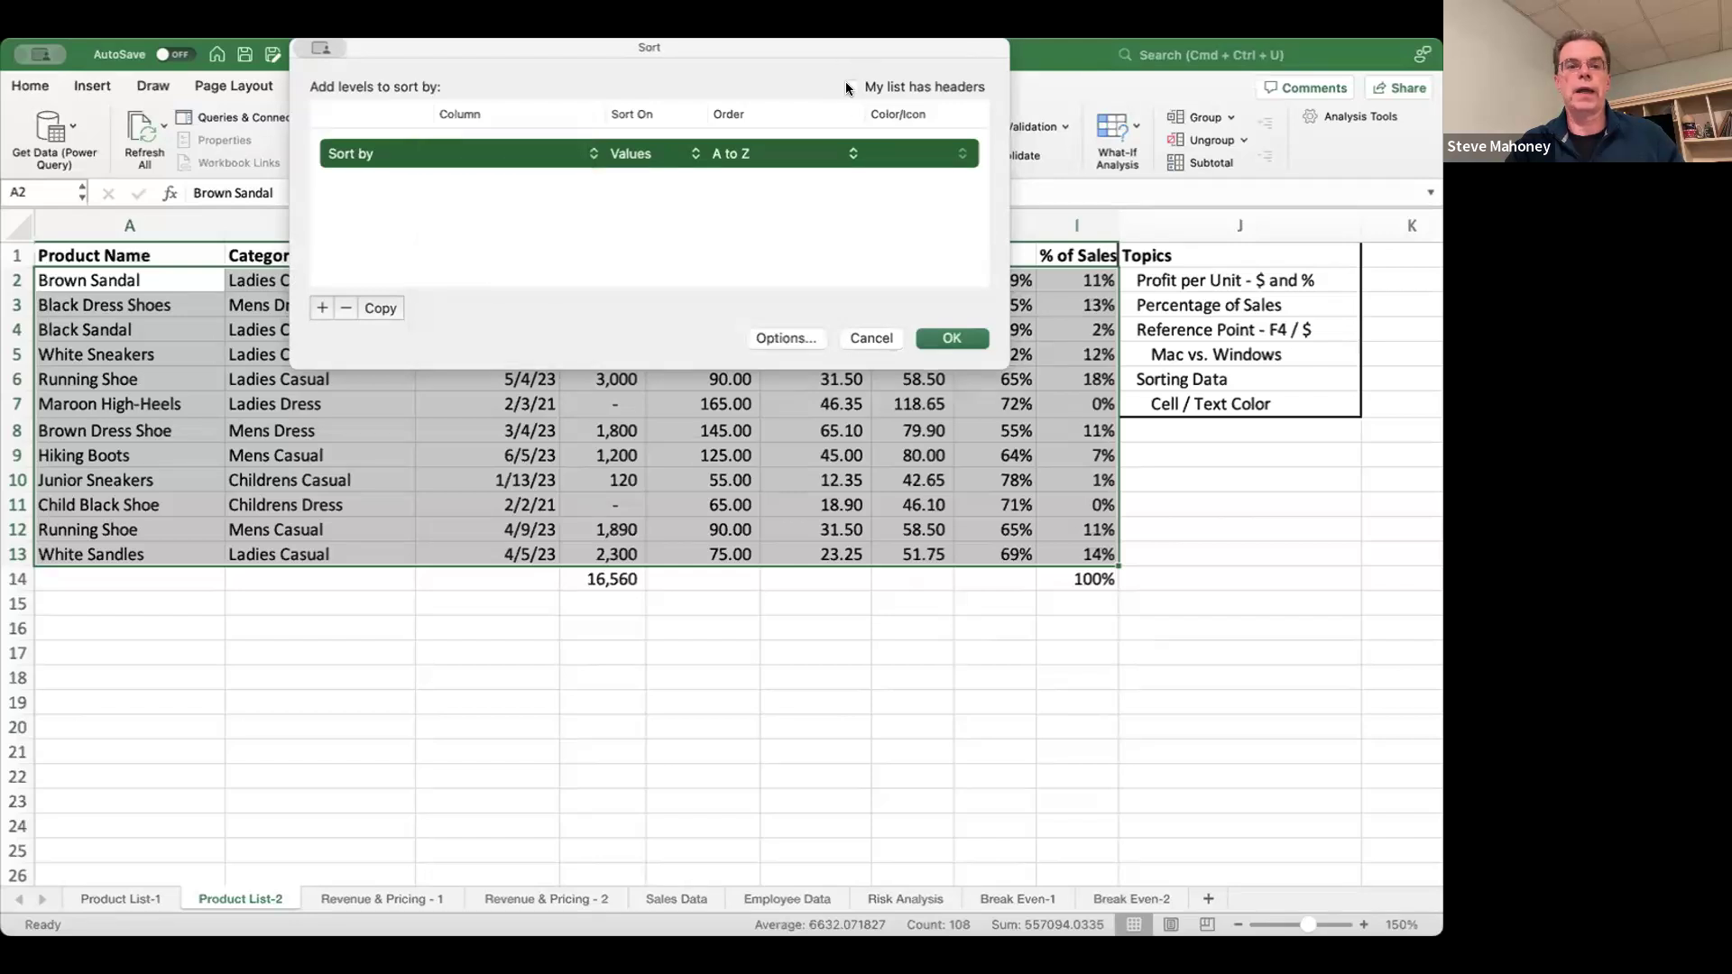
pyautogui.click(868, 338)
# - Sort the product table A1:I13, treating the first row as headers, by YTD Sales from Largest to Smallest
pyautogui.moveTo(189, 249); pyautogui.dragTo(1096, 558)
pyautogui.click(602, 133)
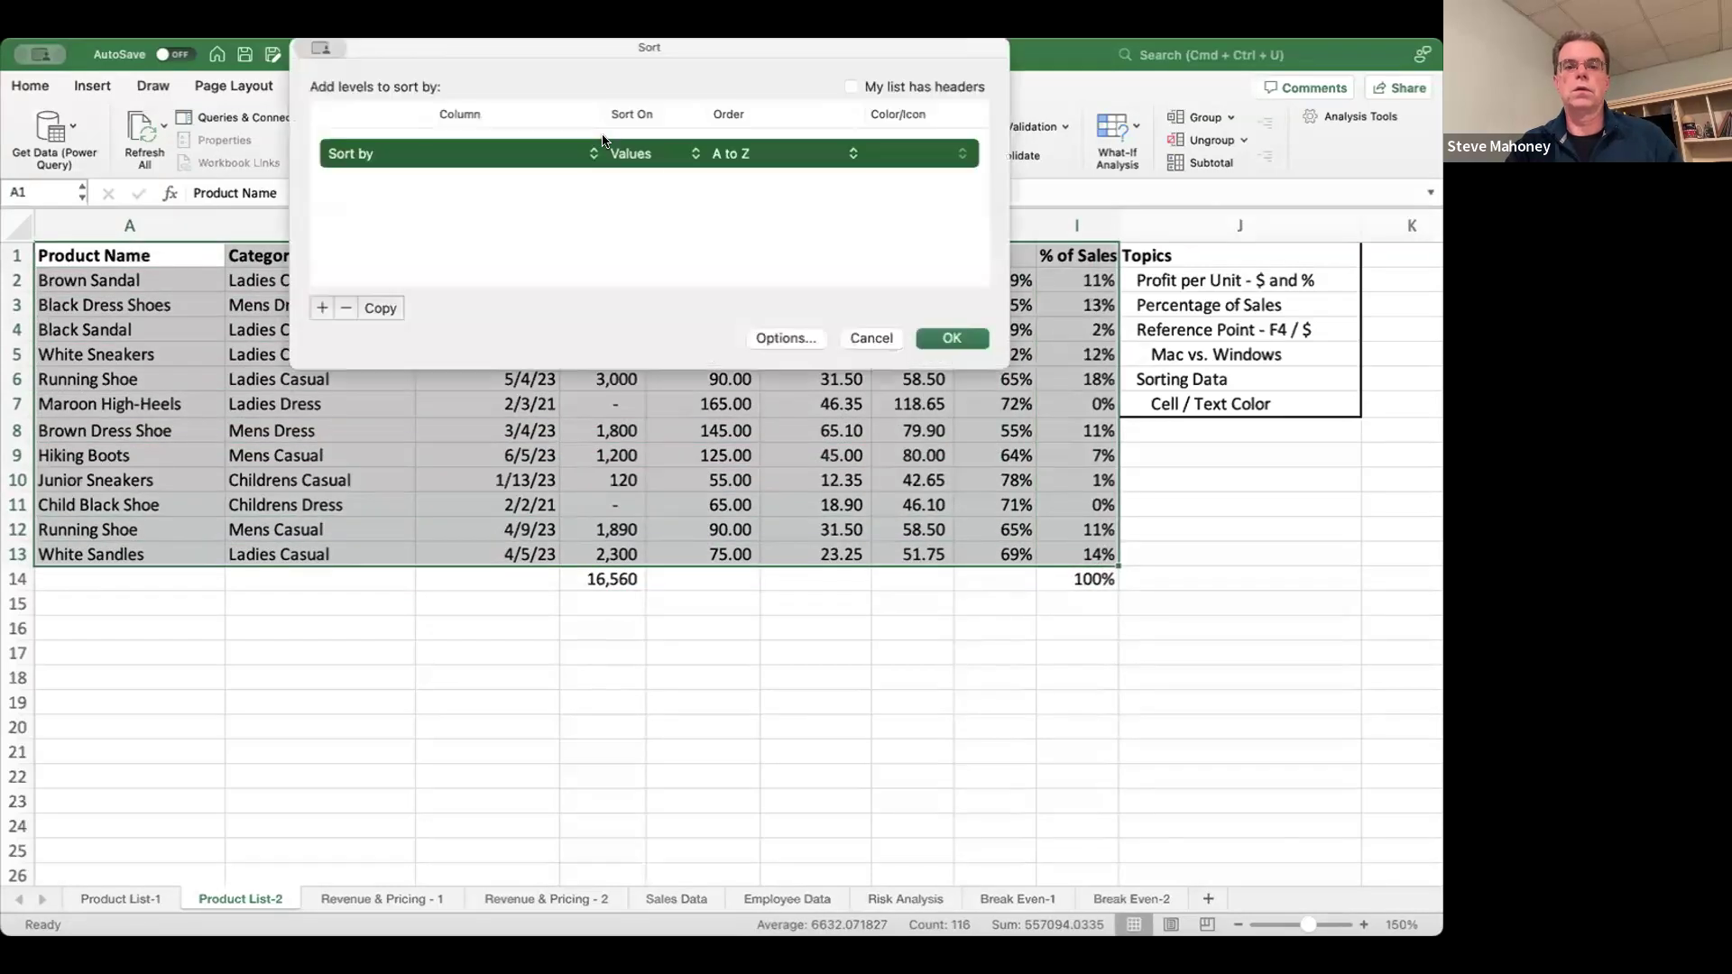
pyautogui.click(851, 83)
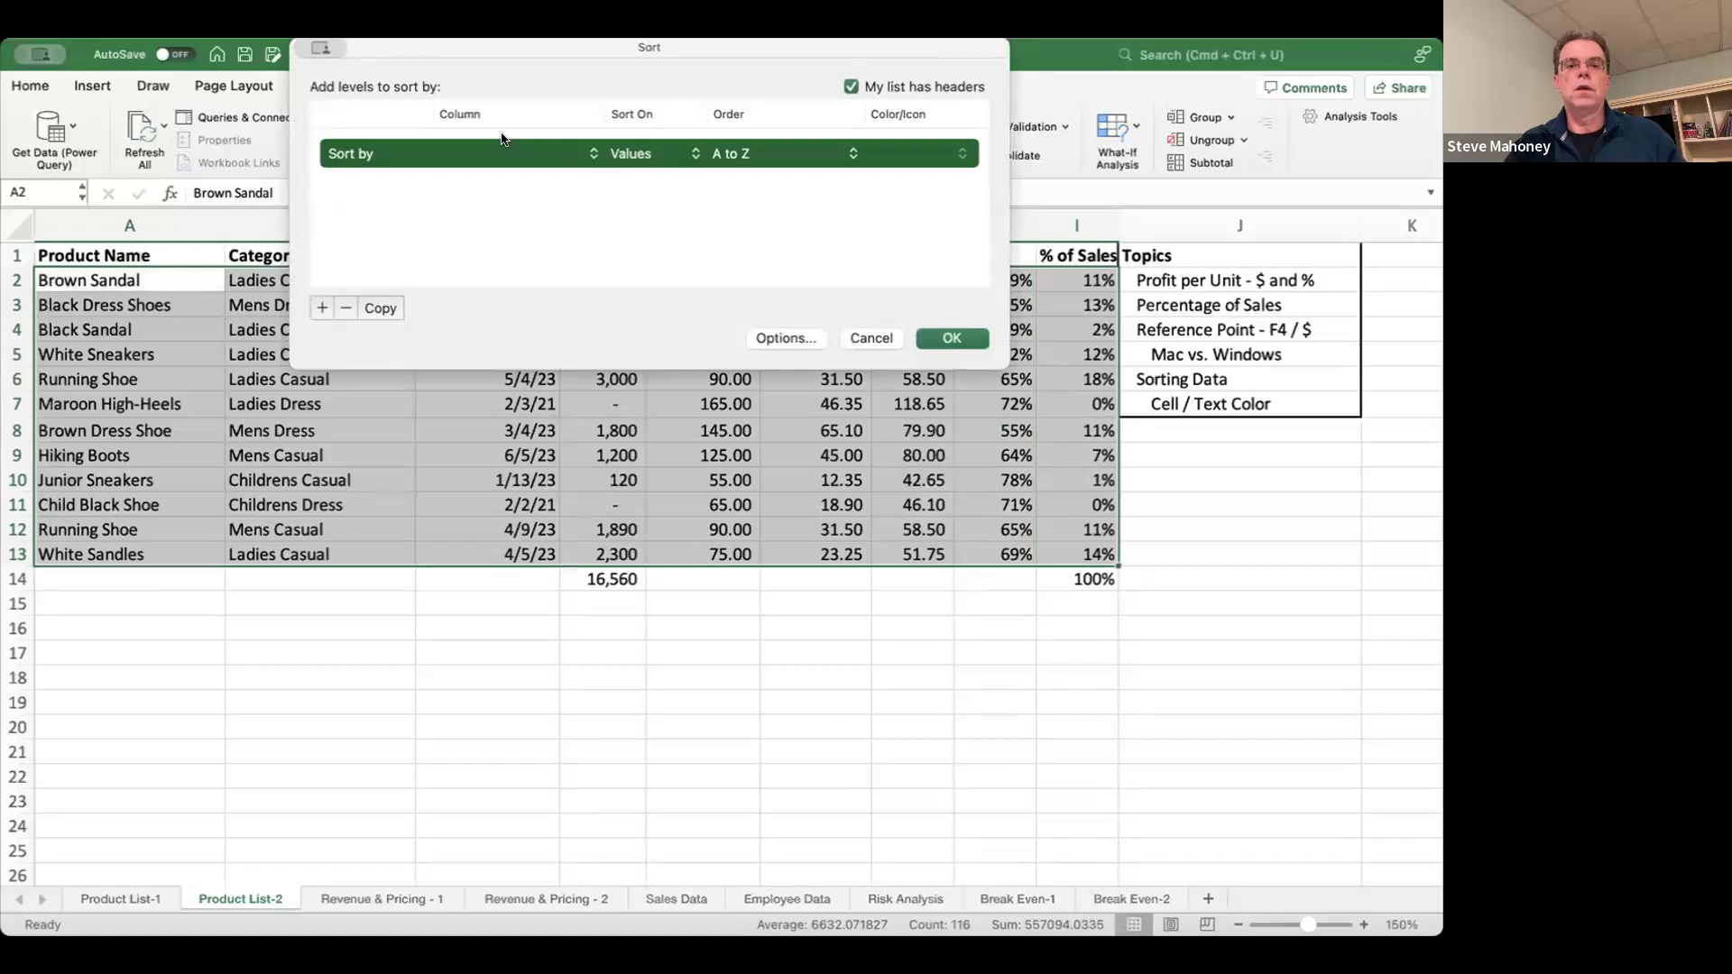
pyautogui.click(497, 148)
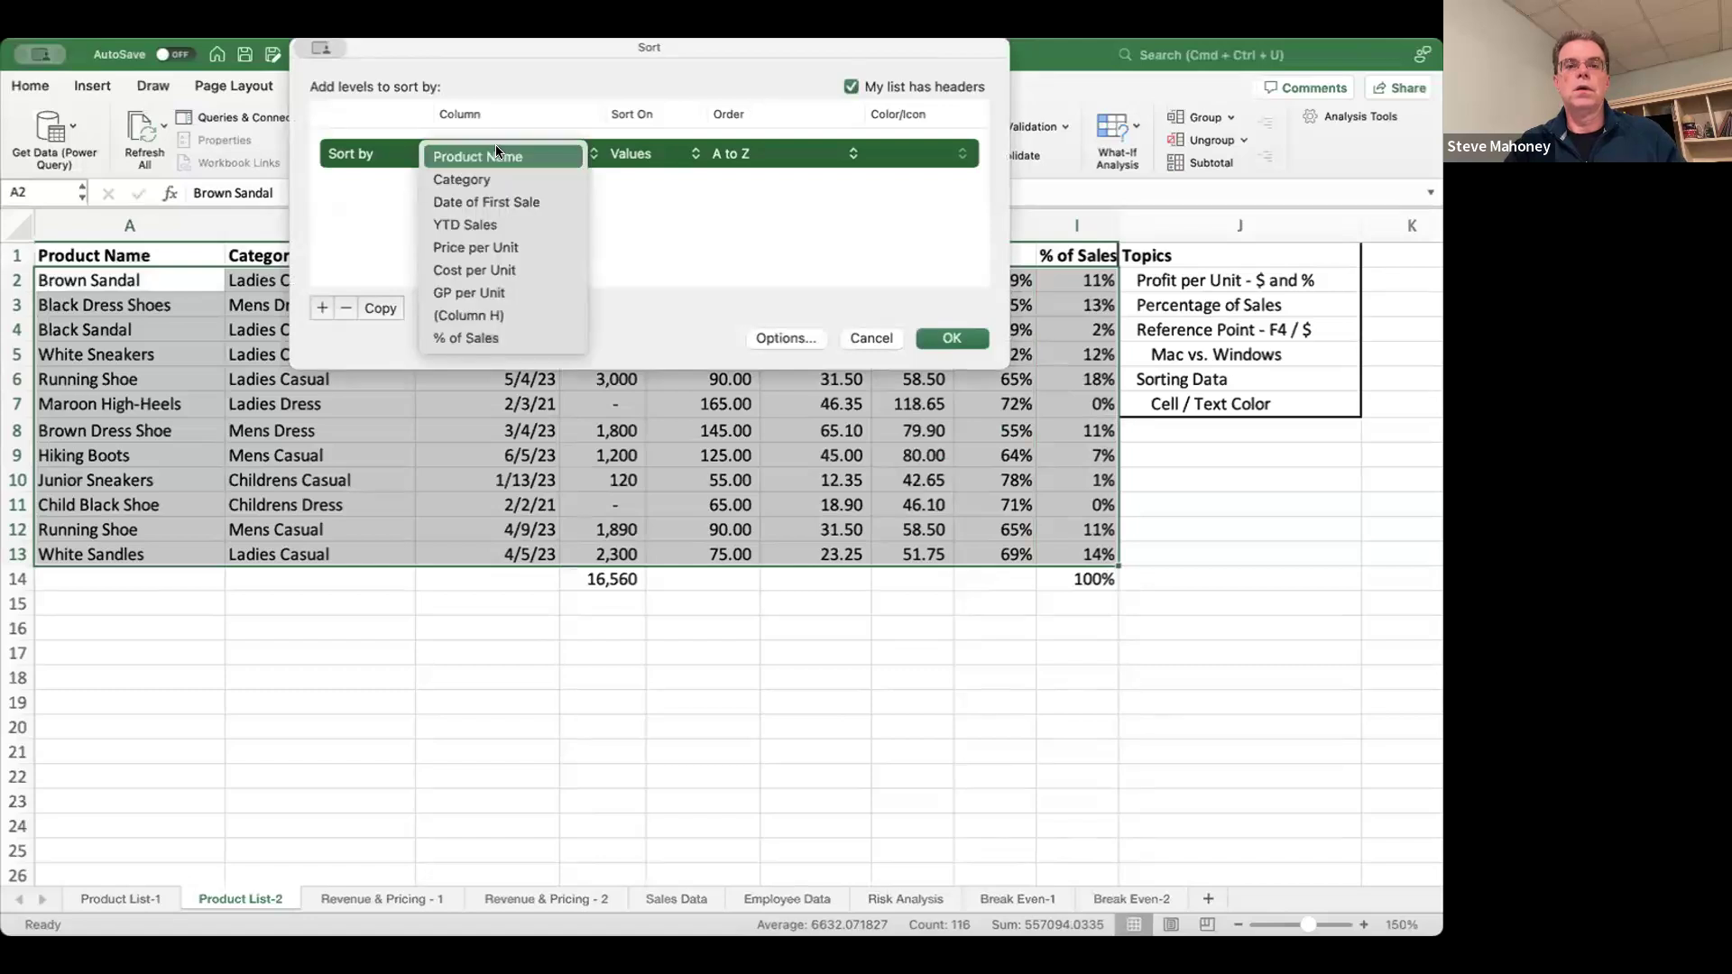
pyautogui.click(478, 226)
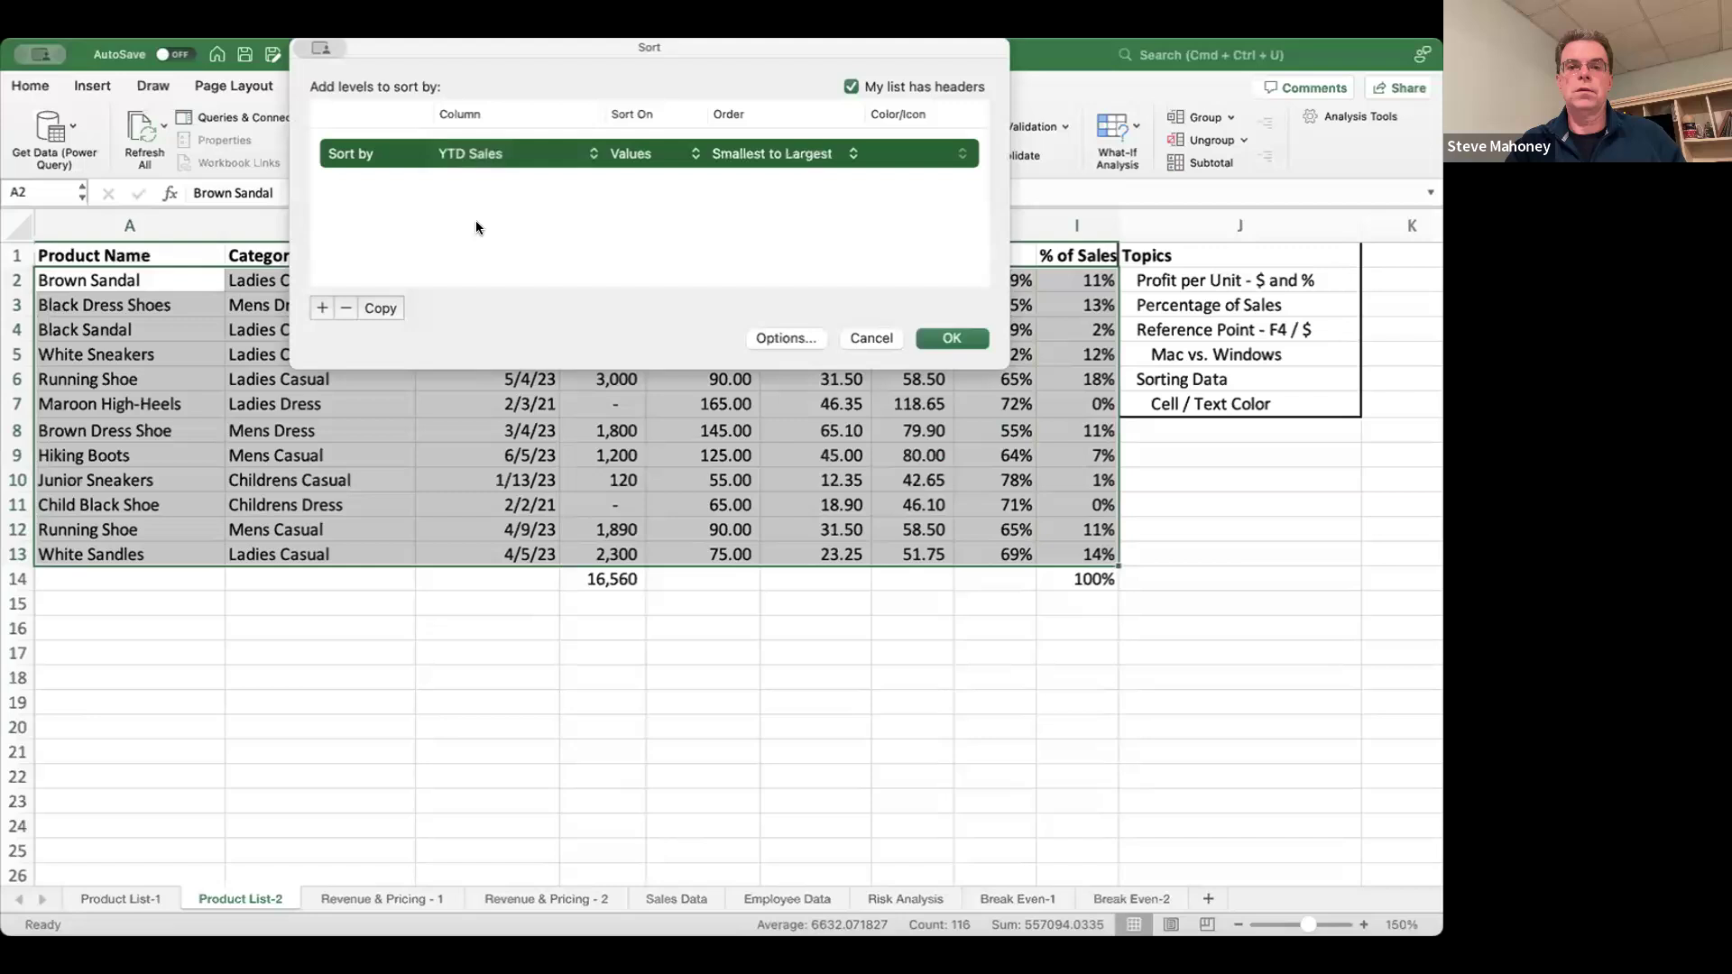
pyautogui.click(759, 155)
pyautogui.click(750, 172)
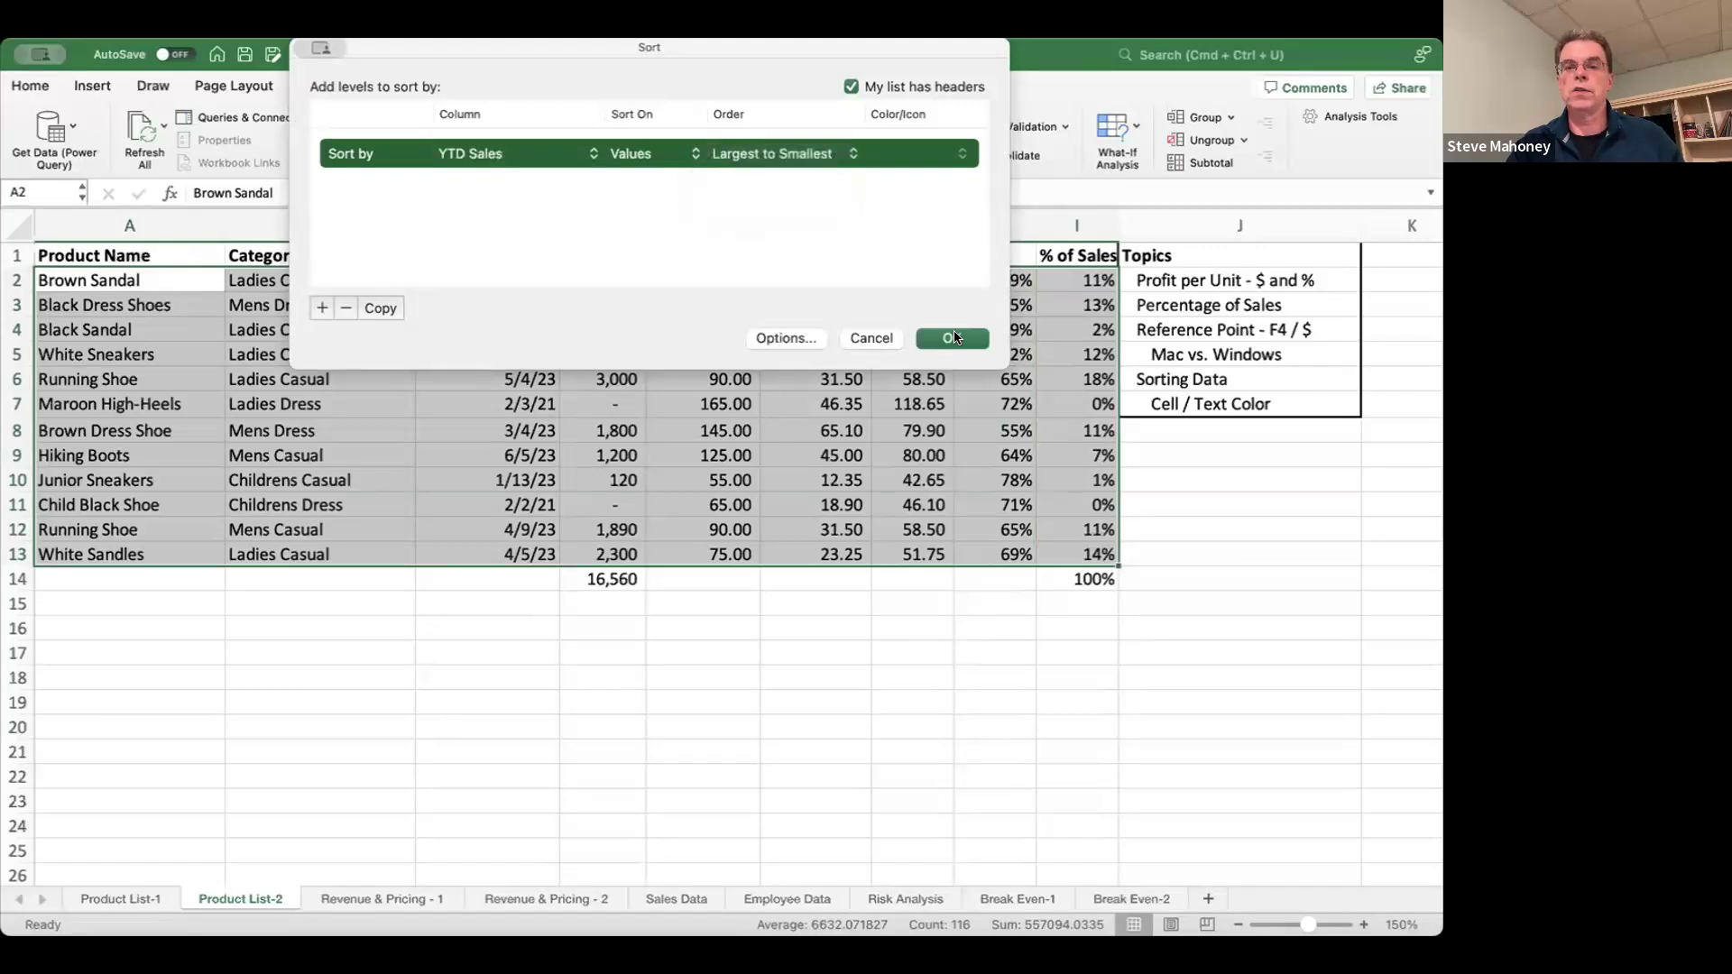
pyautogui.click(942, 337)
# - Check the sorted YTD Sales values in D2:D13 and undo the sort
pyautogui.click(805, 354)
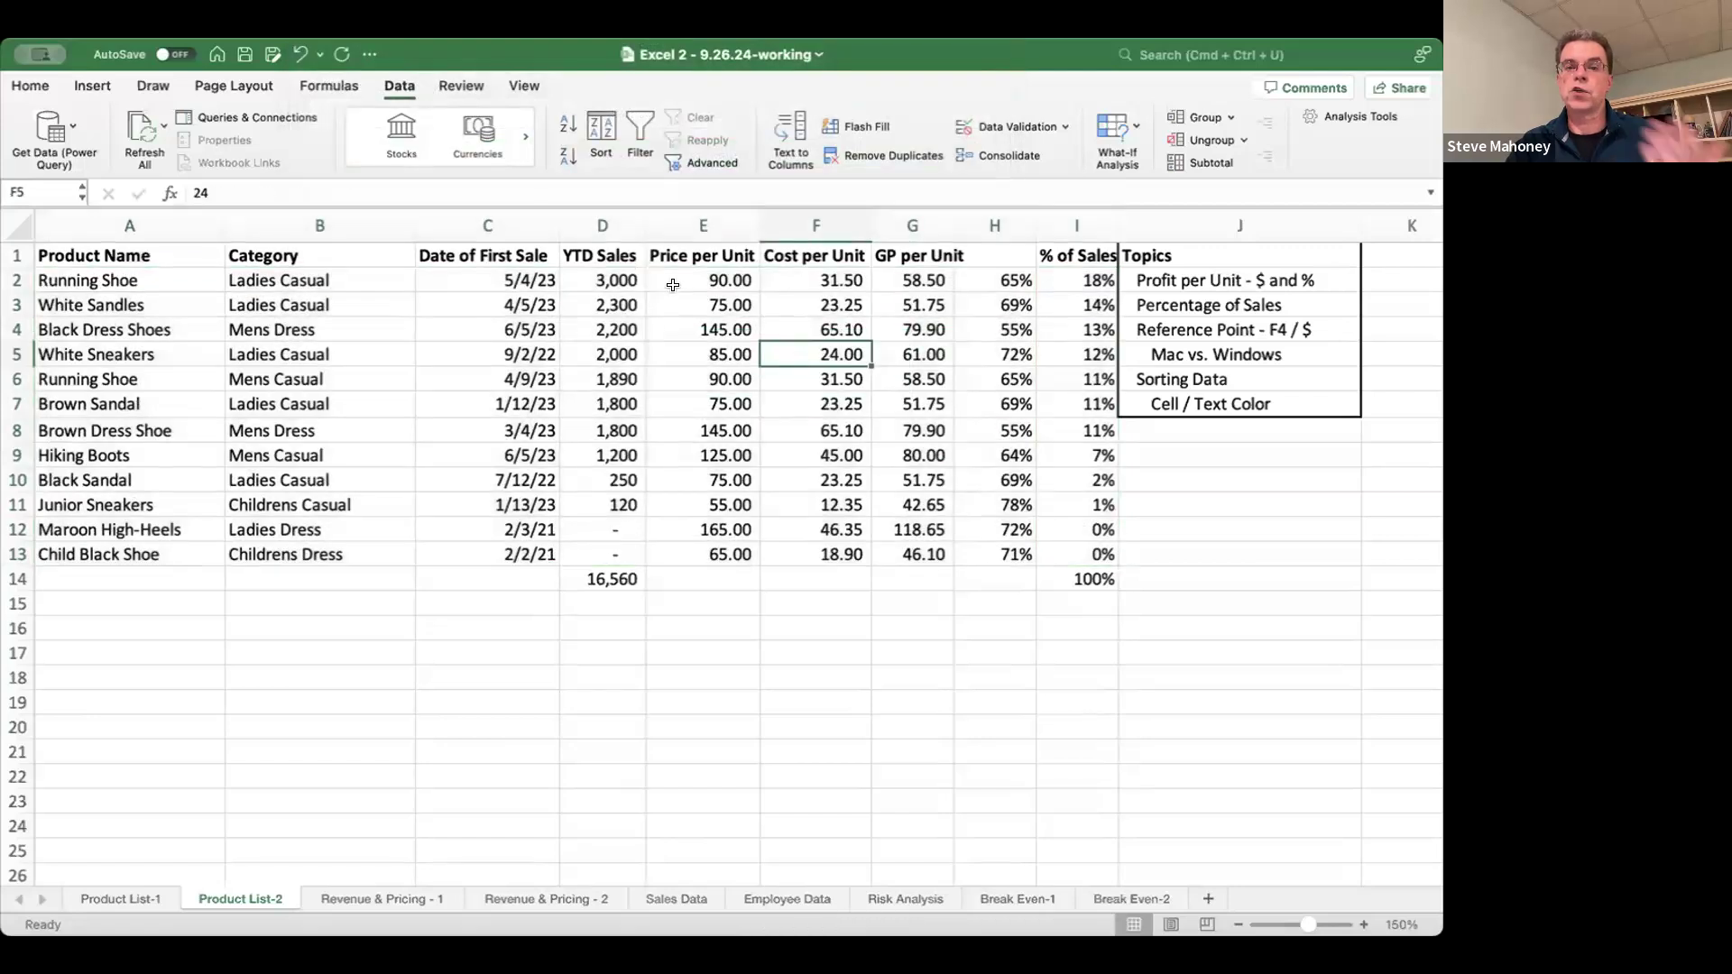
pyautogui.moveTo(621, 276); pyautogui.dragTo(613, 553)
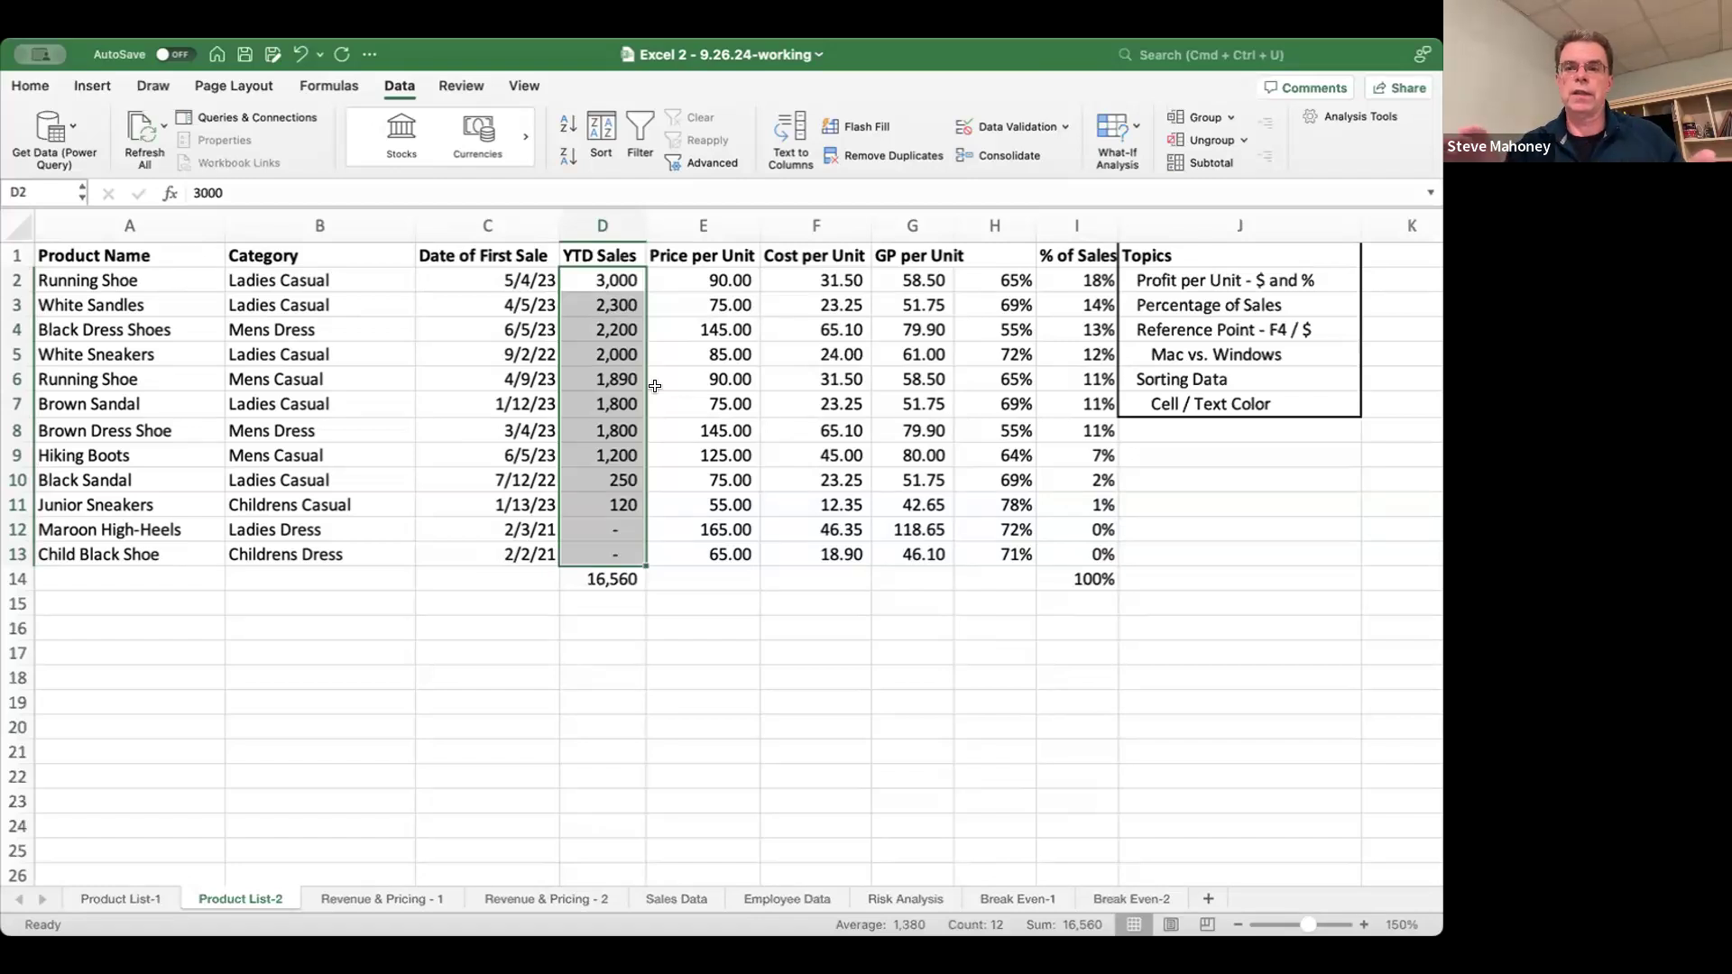
pyautogui.click(301, 54)
pyautogui.click(474, 374)
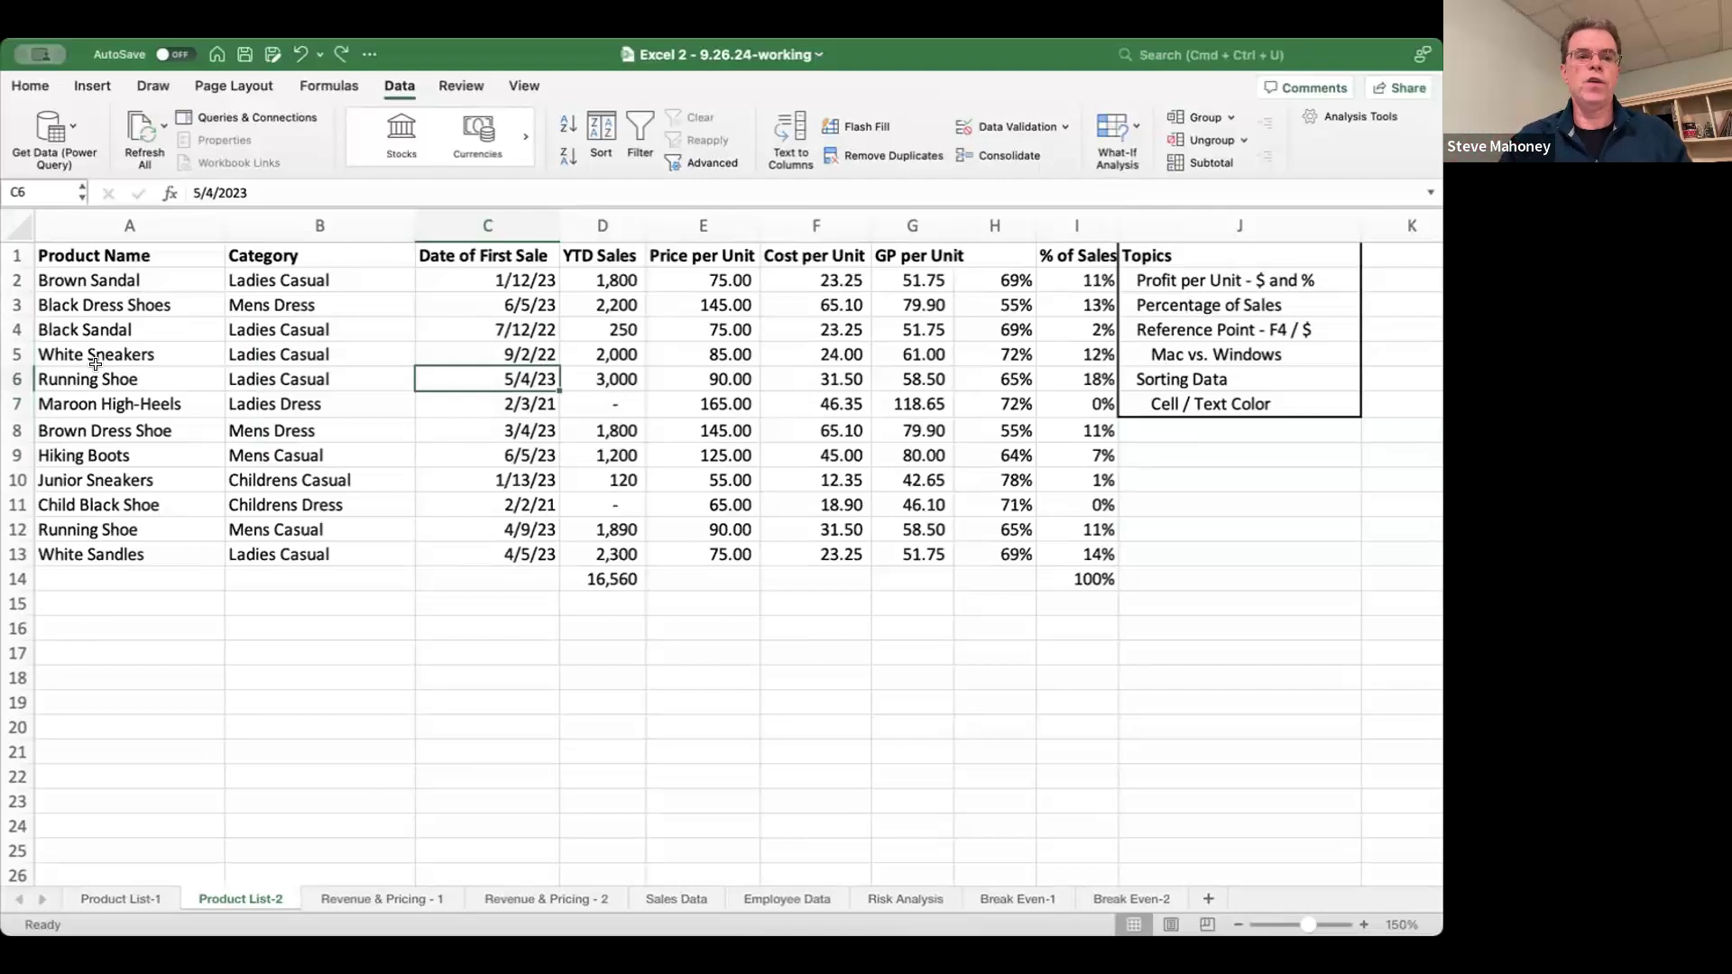
# - Fill the entire Hiking Boots row 9 with light green
pyautogui.click(16, 455)
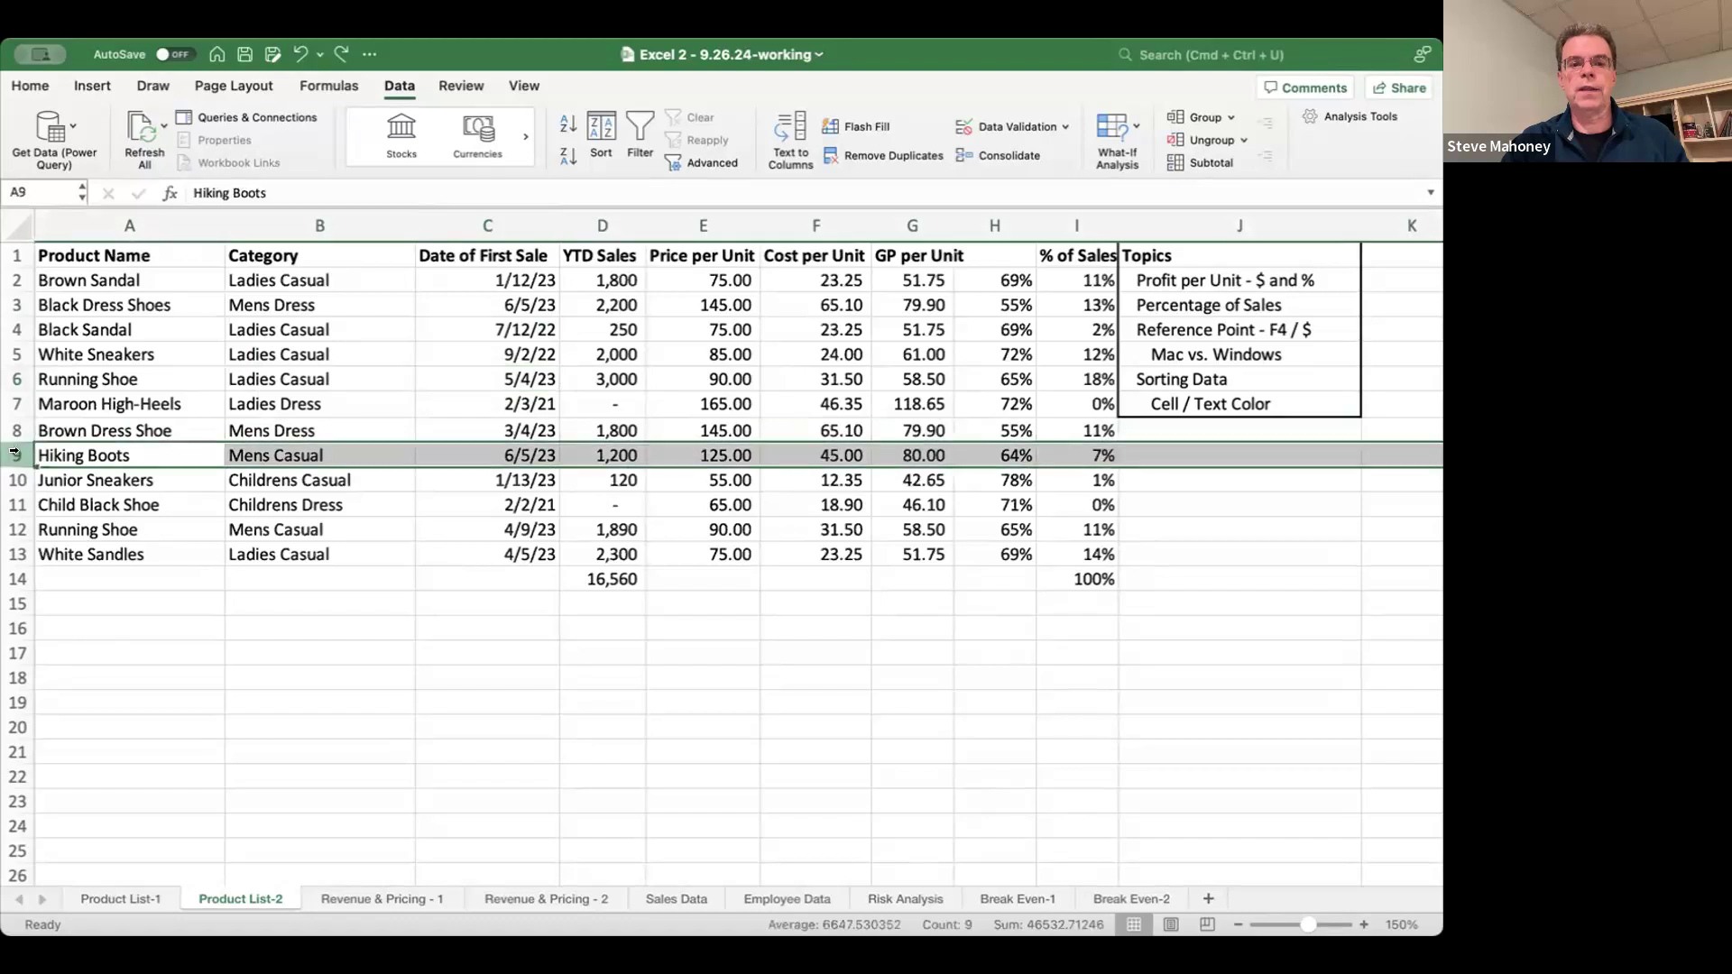
pyautogui.click(30, 85)
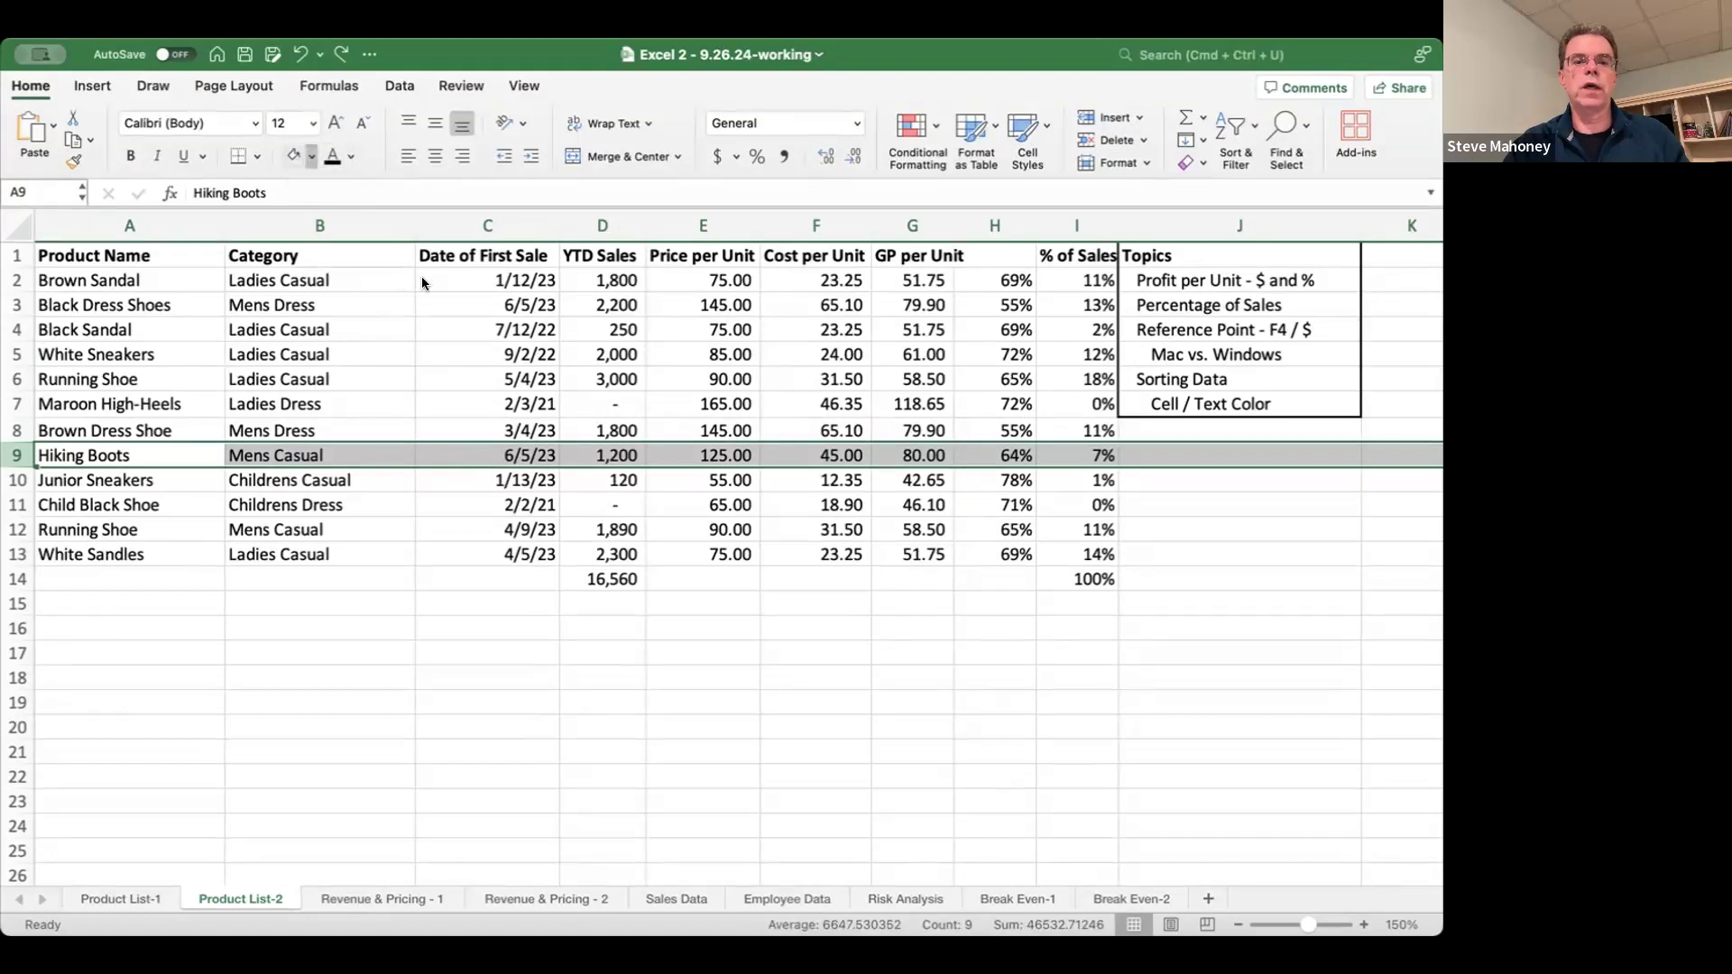
pyautogui.click(422, 410)
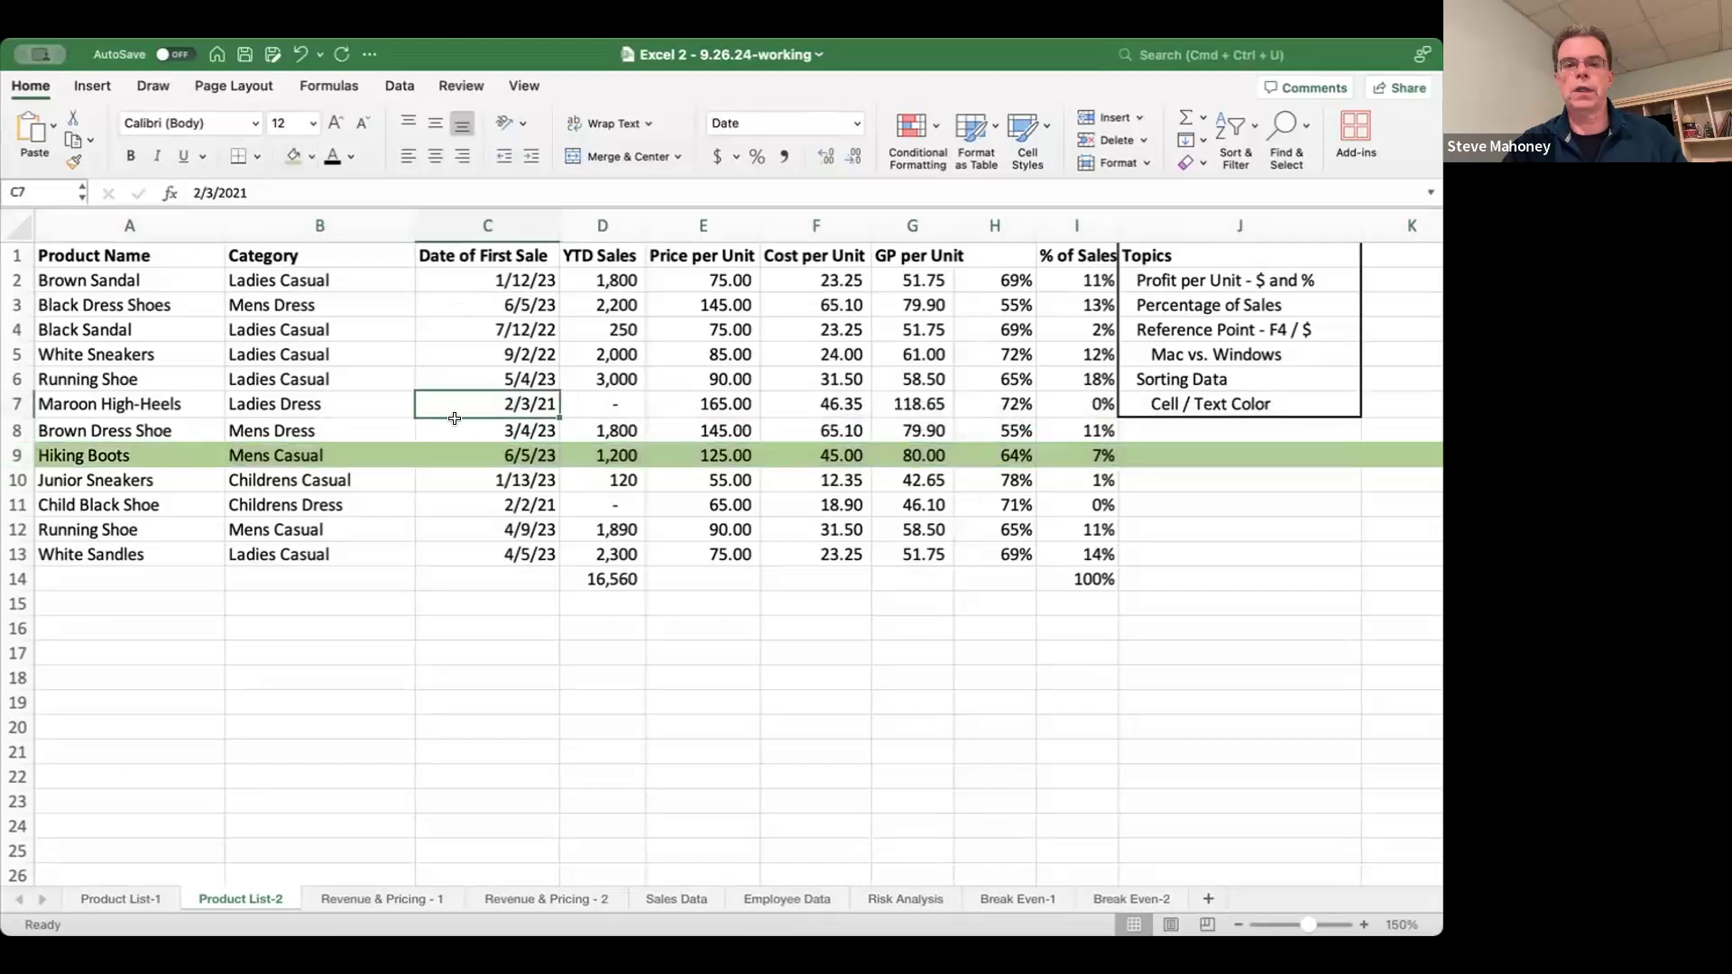
pyautogui.click(336, 404)
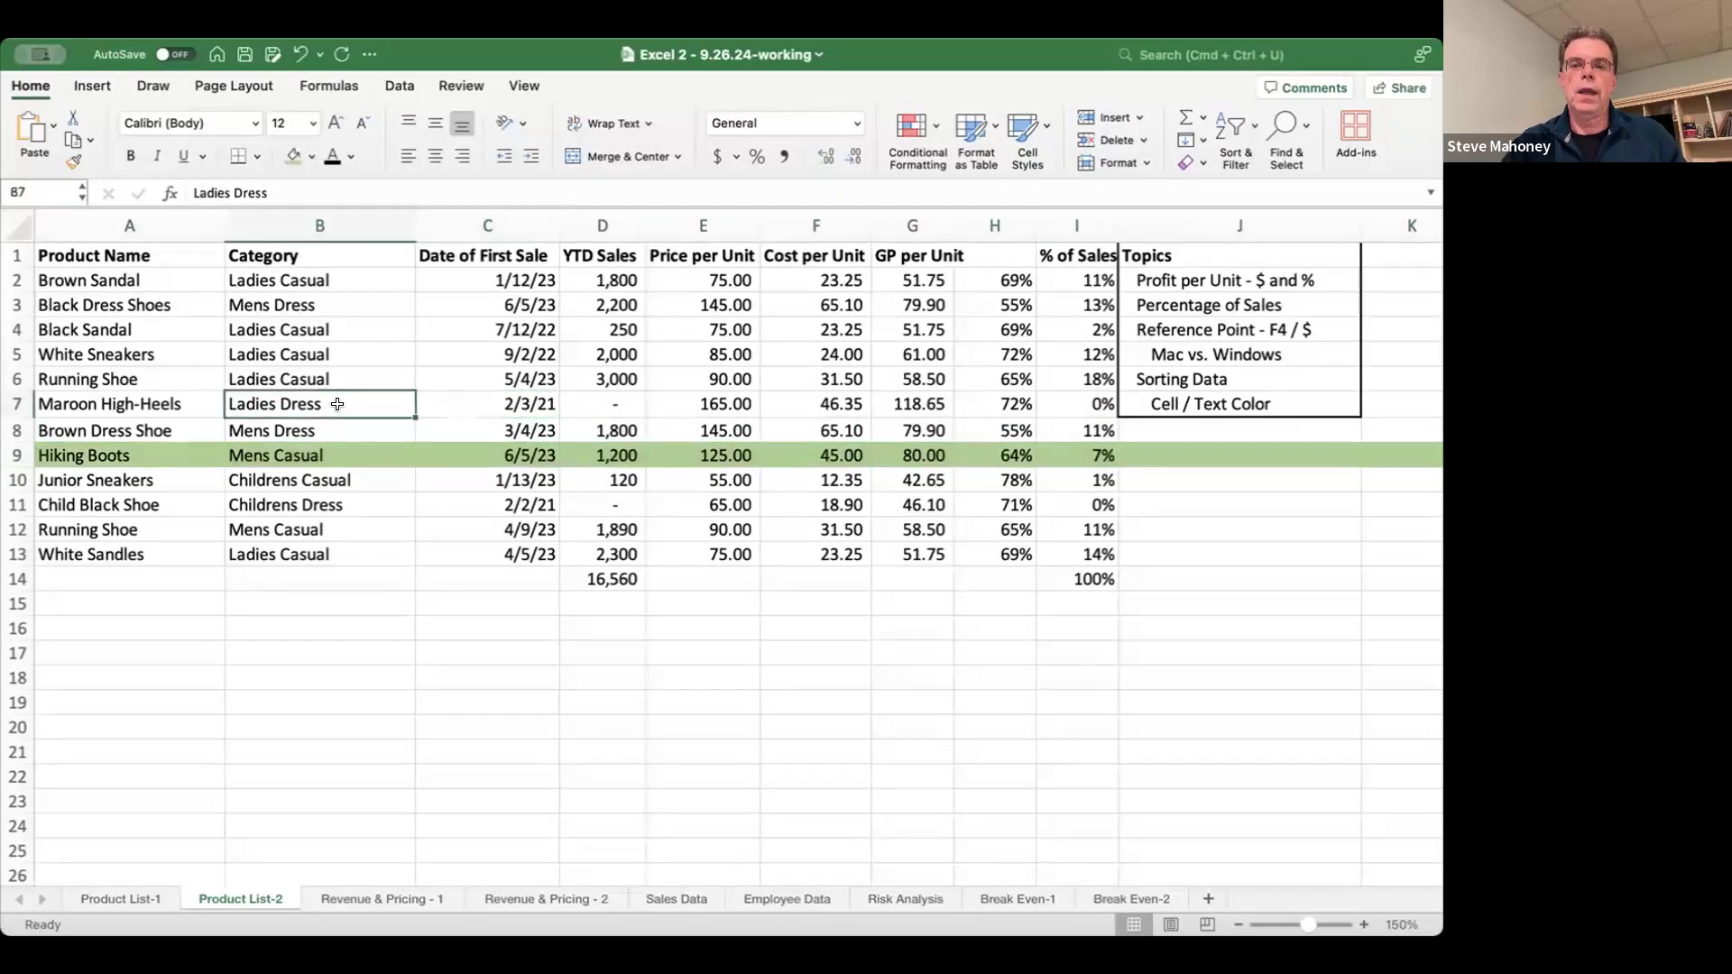
# - Sort the product data in A2:G13 by YTD Sales from Largest to Smallest
pyautogui.moveTo(151, 278); pyautogui.dragTo(902, 545)
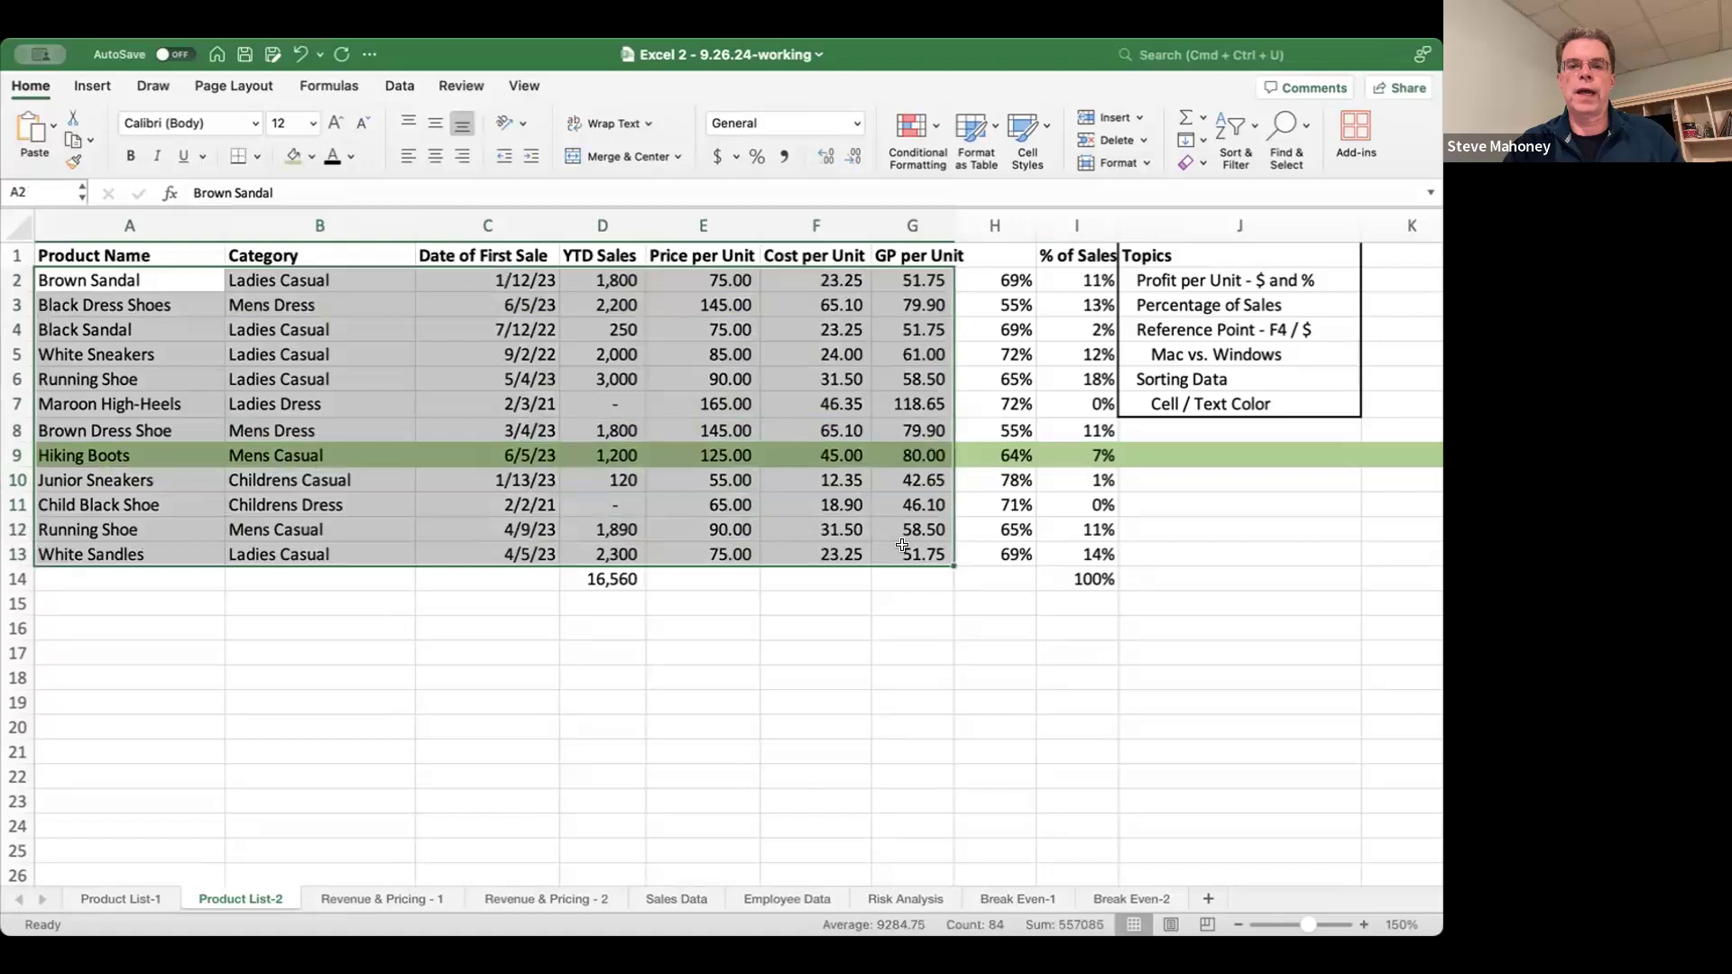
pyautogui.click(402, 85)
pyautogui.click(606, 134)
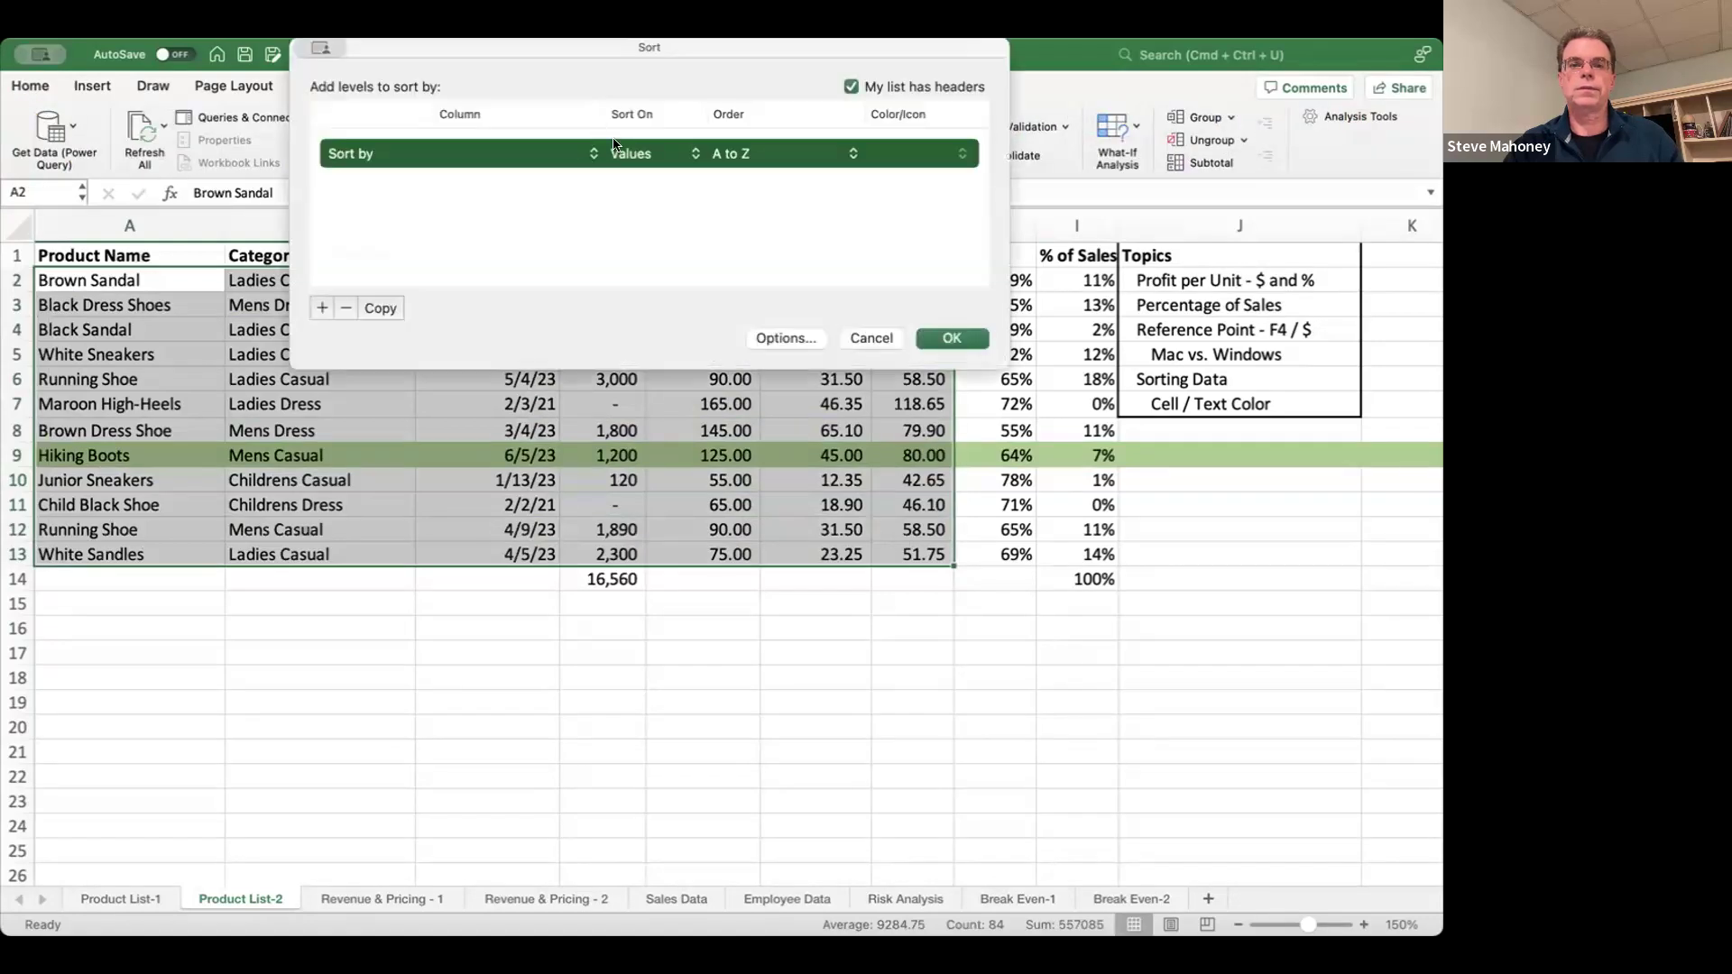
pyautogui.click(517, 154)
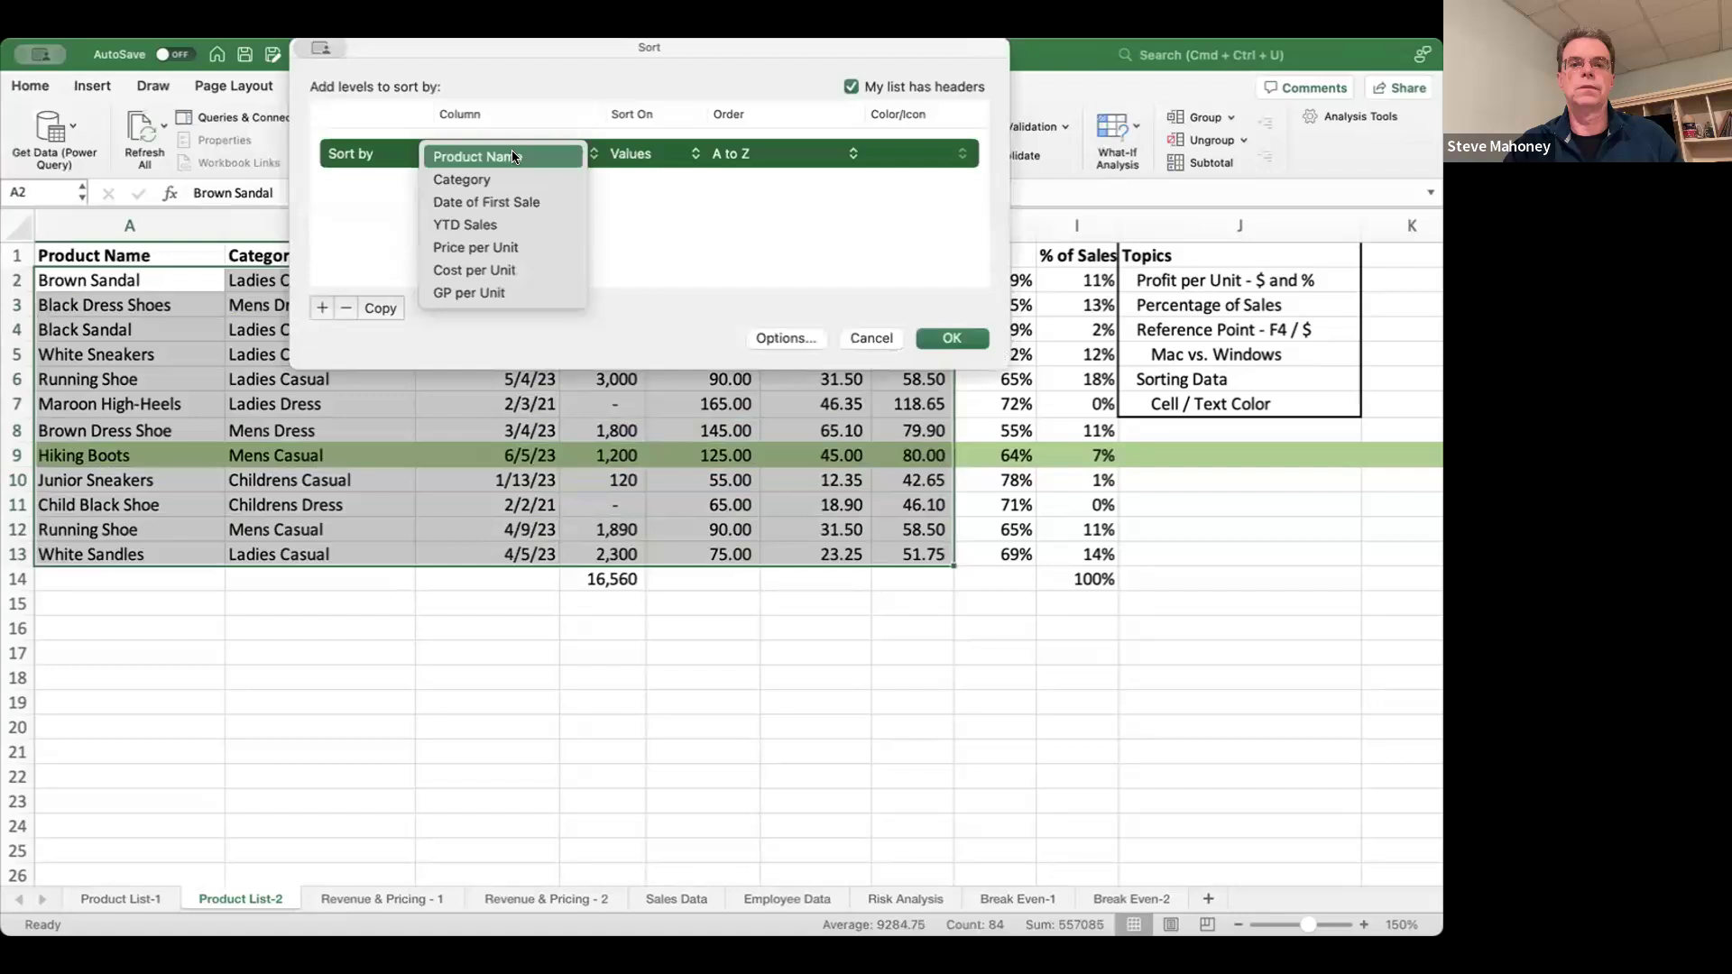
pyautogui.click(488, 225)
pyautogui.click(785, 158)
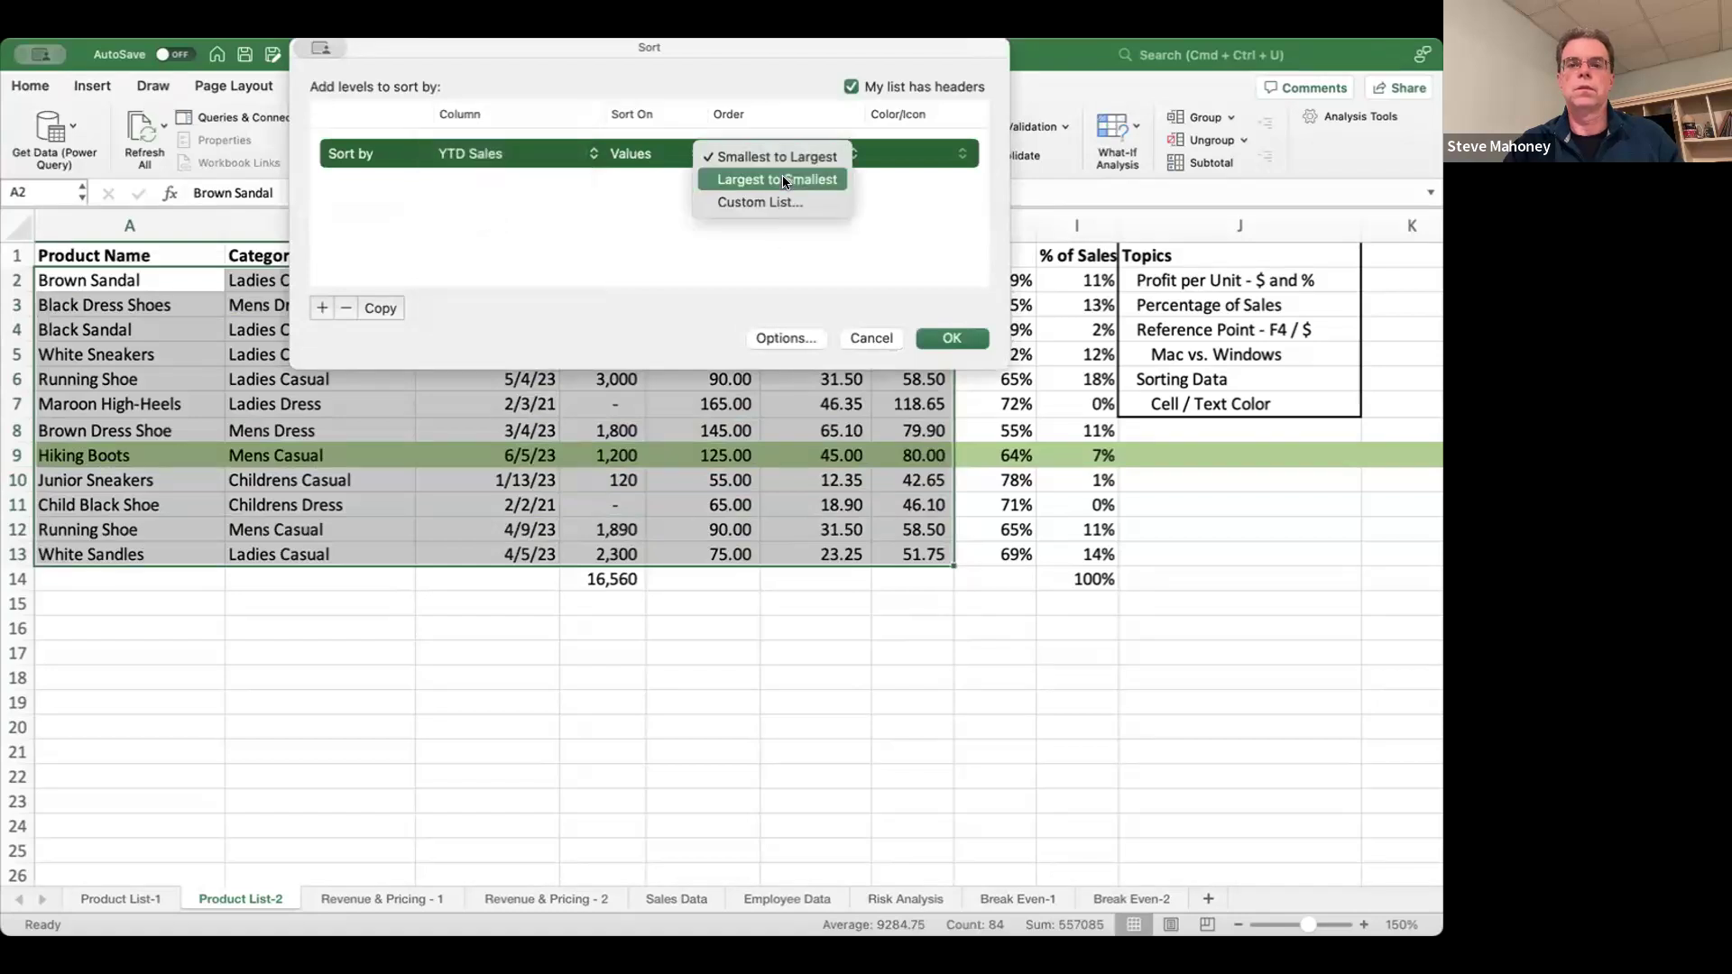
pyautogui.click(781, 180)
pyautogui.click(948, 338)
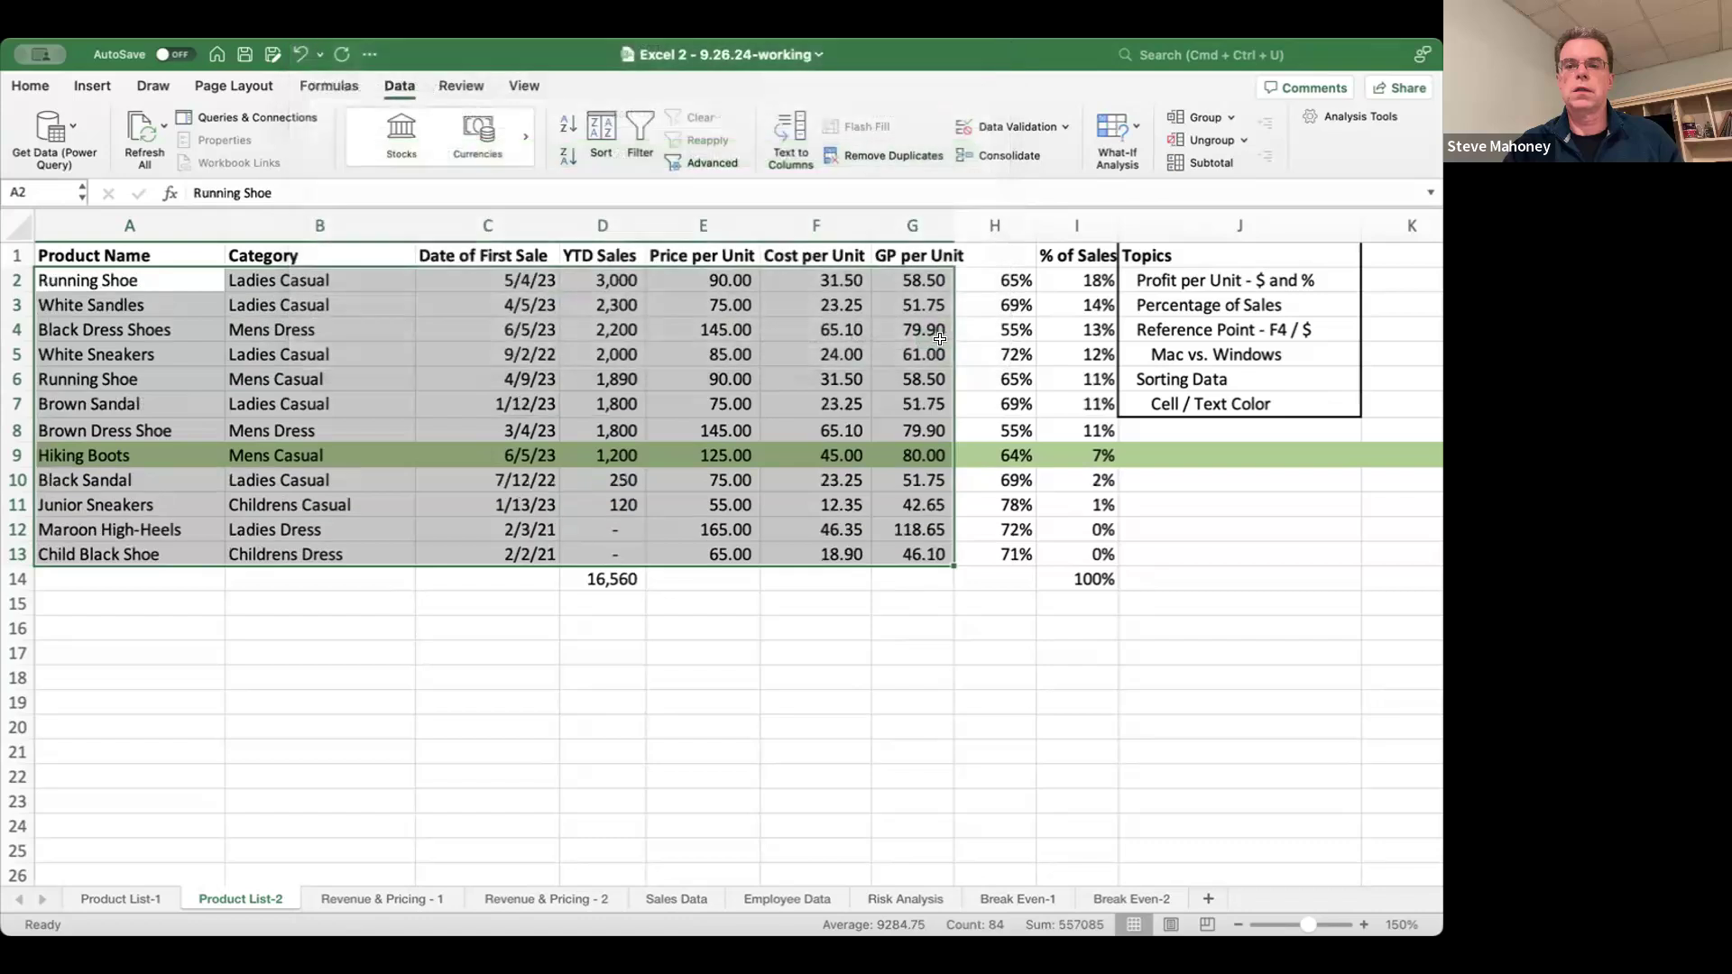
# - Examine the formulas and their referenced cells for Hiking Boots in H9 and I9, and review the sorted data range
pyautogui.click(932, 374)
pyautogui.click(993, 444)
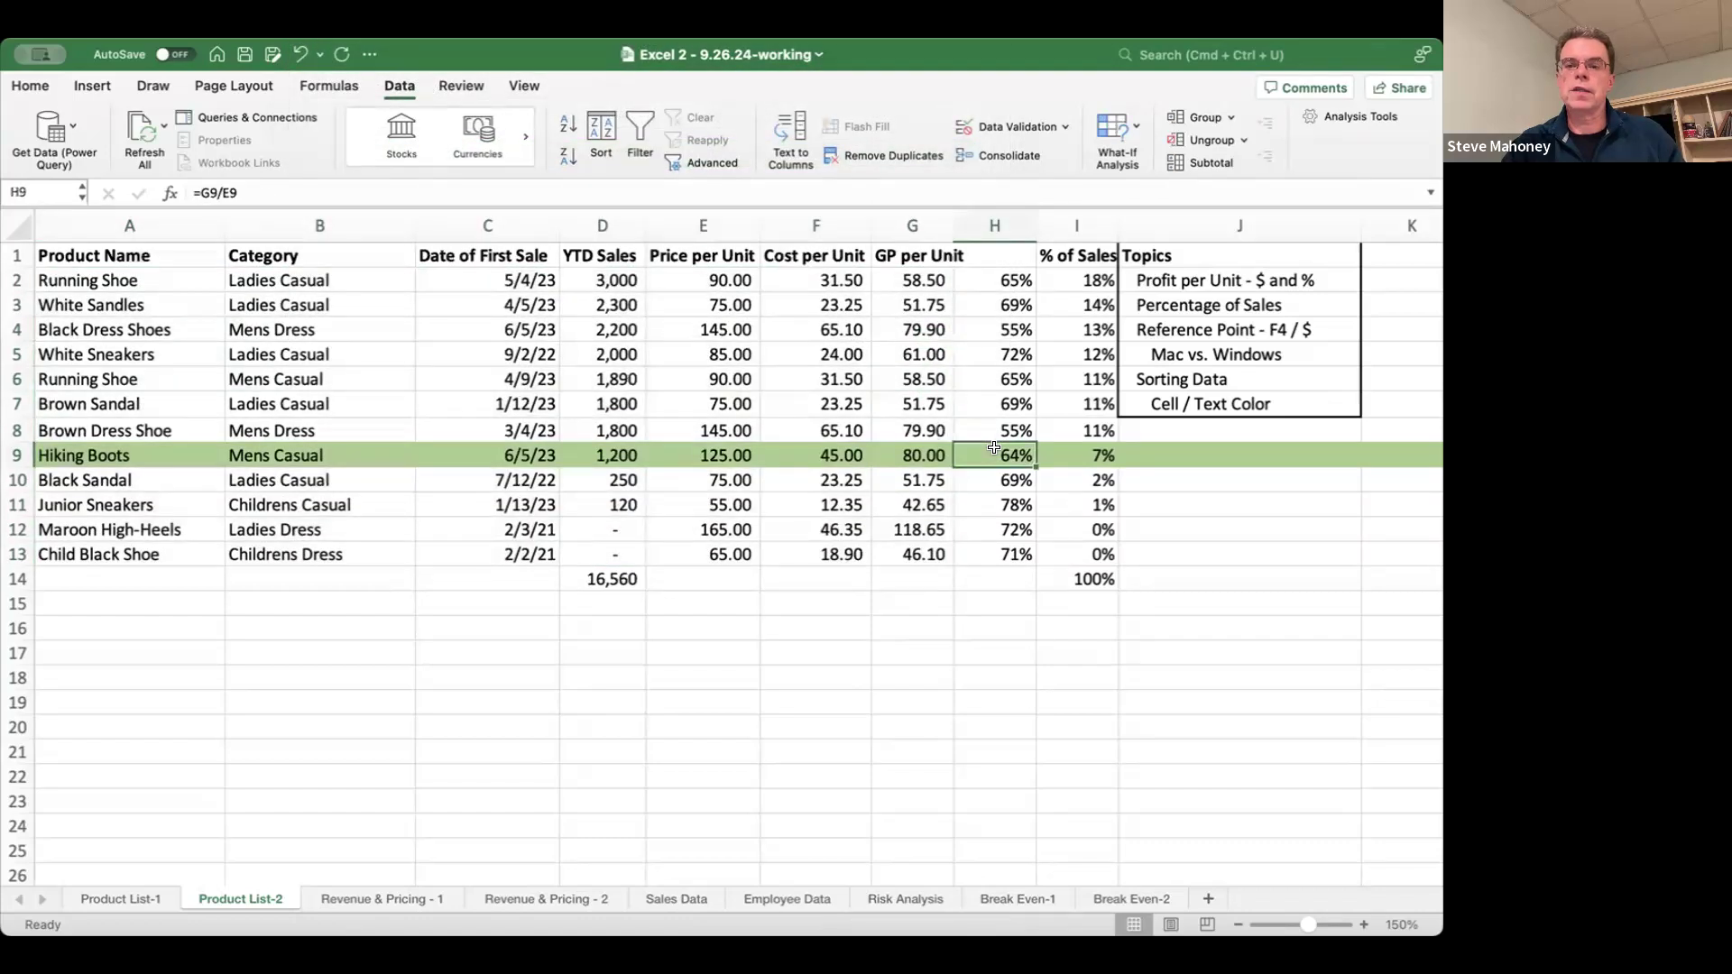
pyautogui.click(1075, 451)
pyautogui.hotkey('ctrl', '[')
pyautogui.click(1075, 451)
pyautogui.hotkey('ctrl', '[')
pyautogui.click(1075, 451)
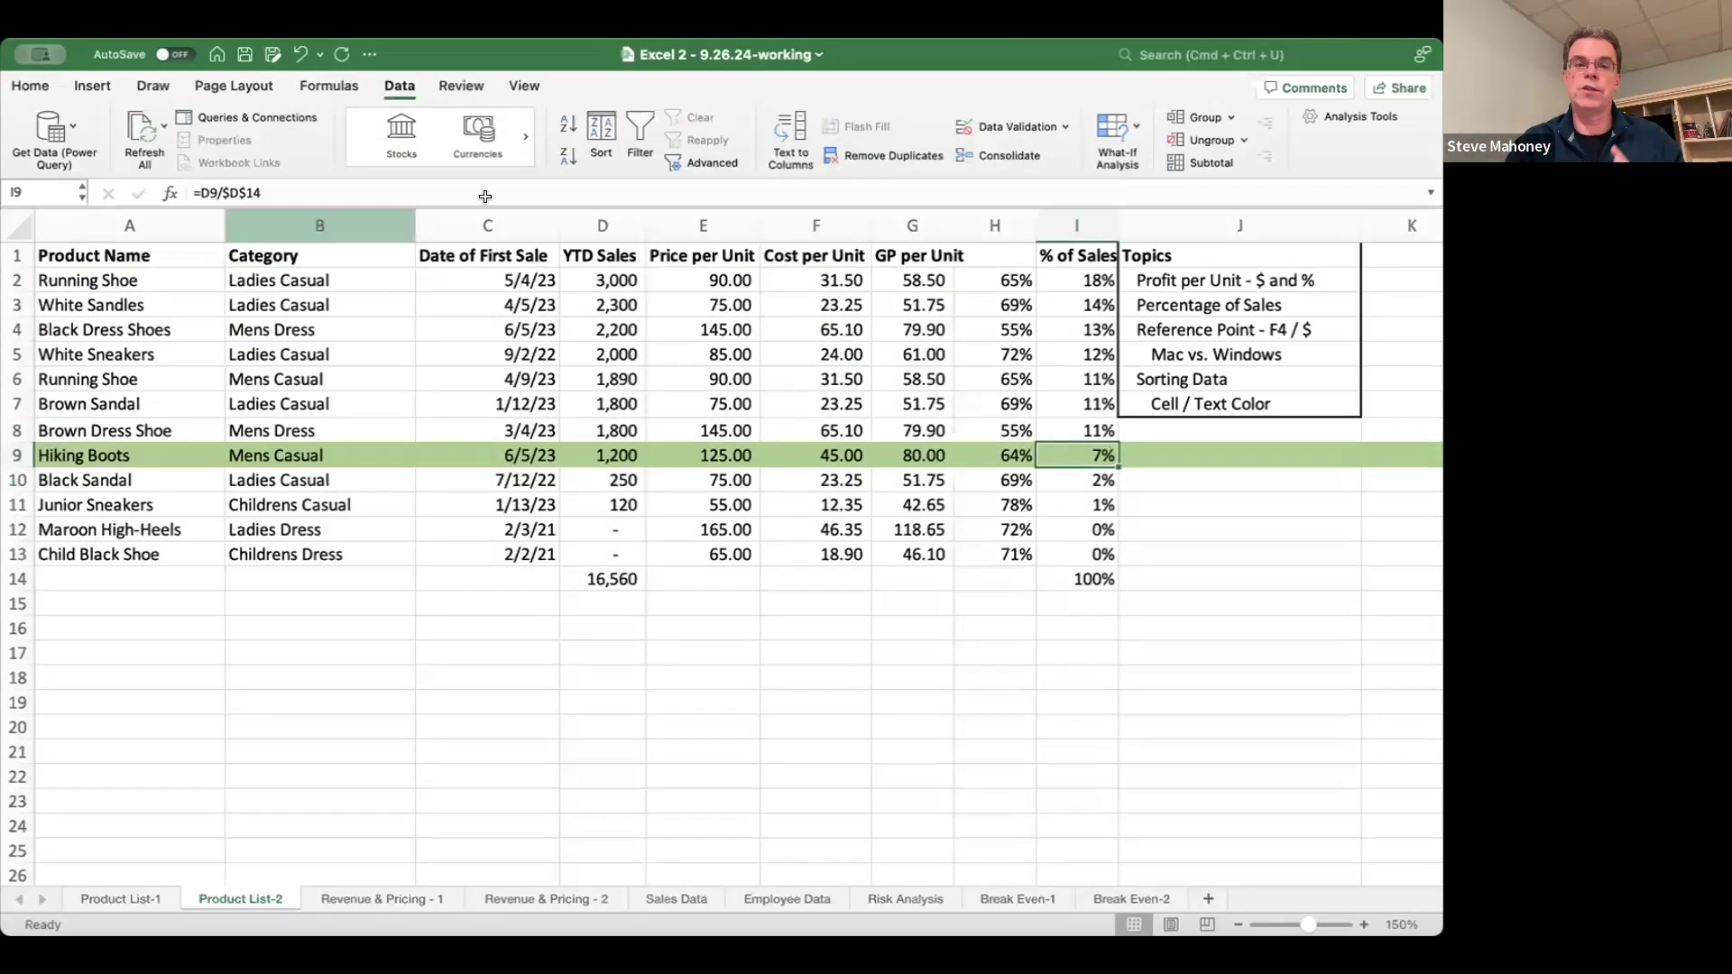
pyautogui.moveTo(180, 280); pyautogui.dragTo(863, 552)
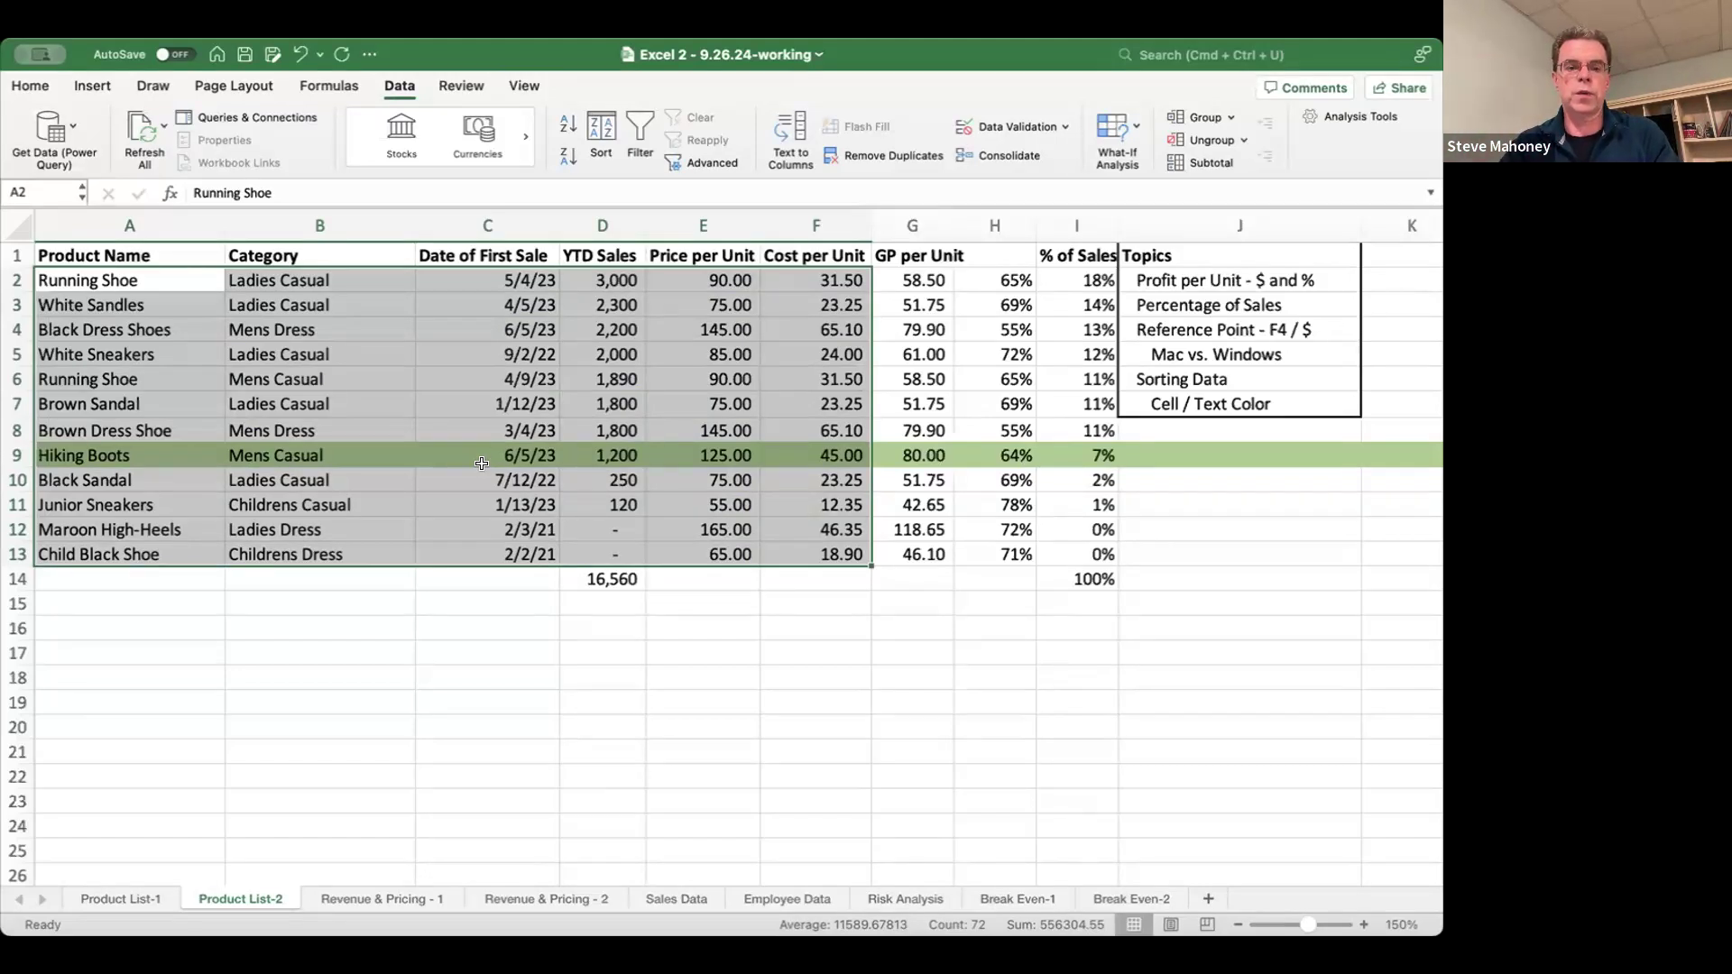
pyautogui.click(383, 650)
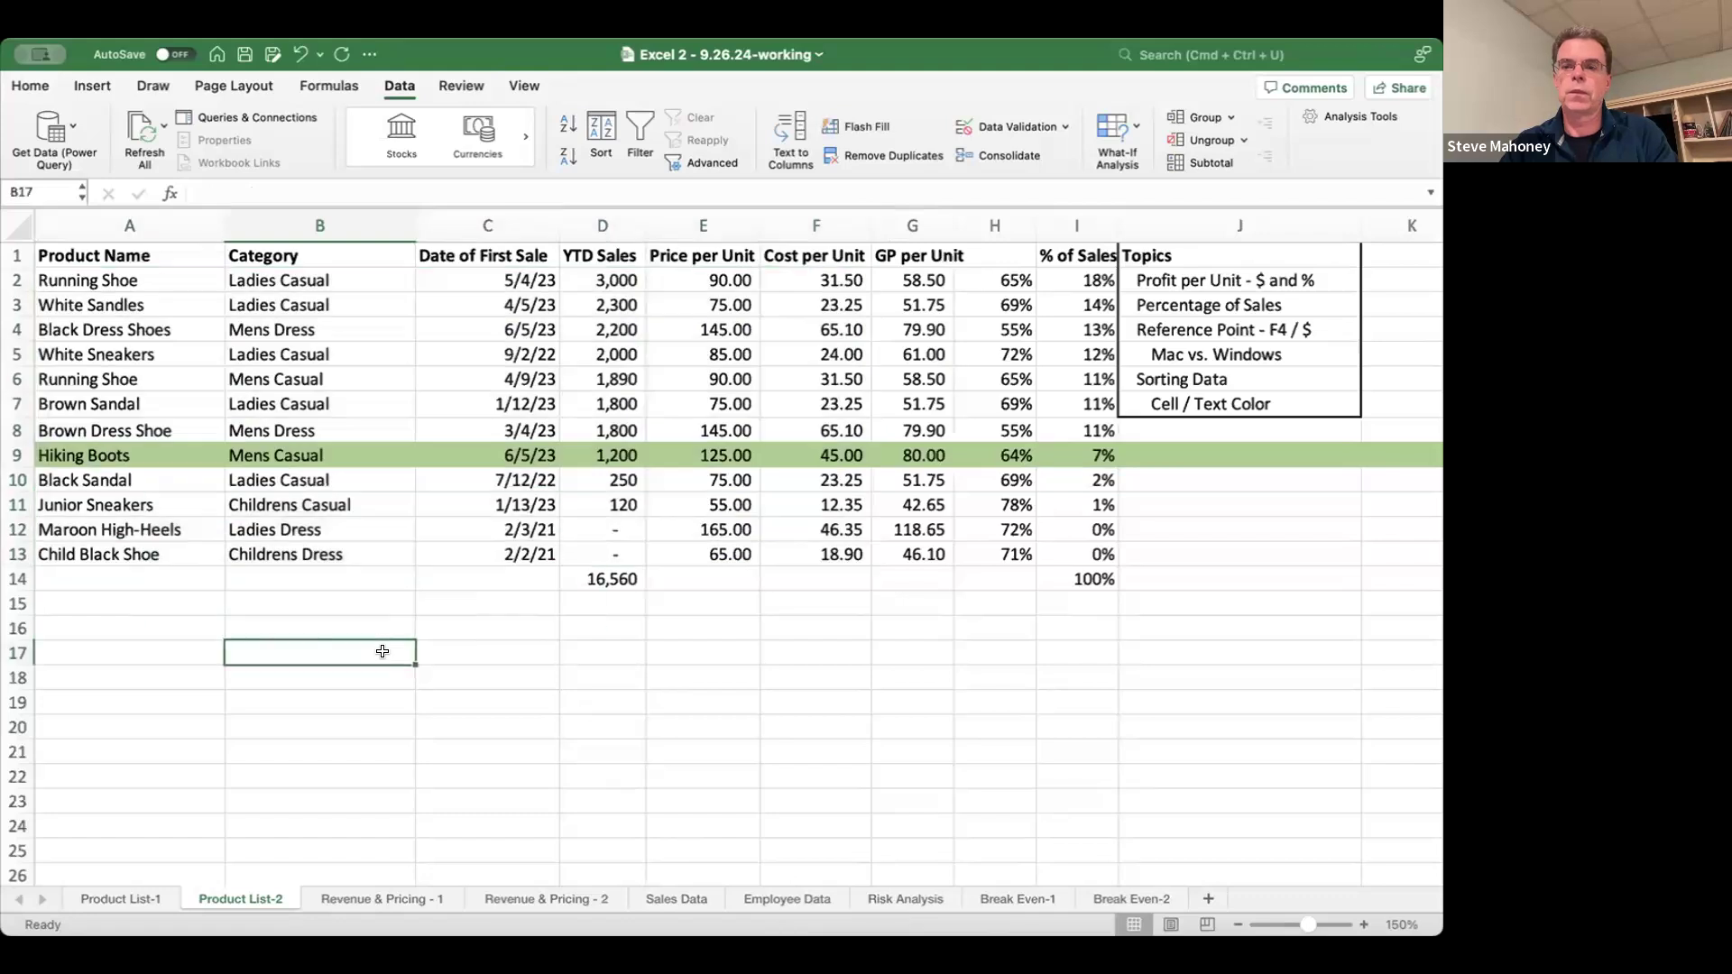
# - Read the planning outline on the Revenue & Pricing - 1 sheet, and open the Revenue & Pricing - 2 sheet
pyautogui.click(365, 899)
pyautogui.click(599, 603)
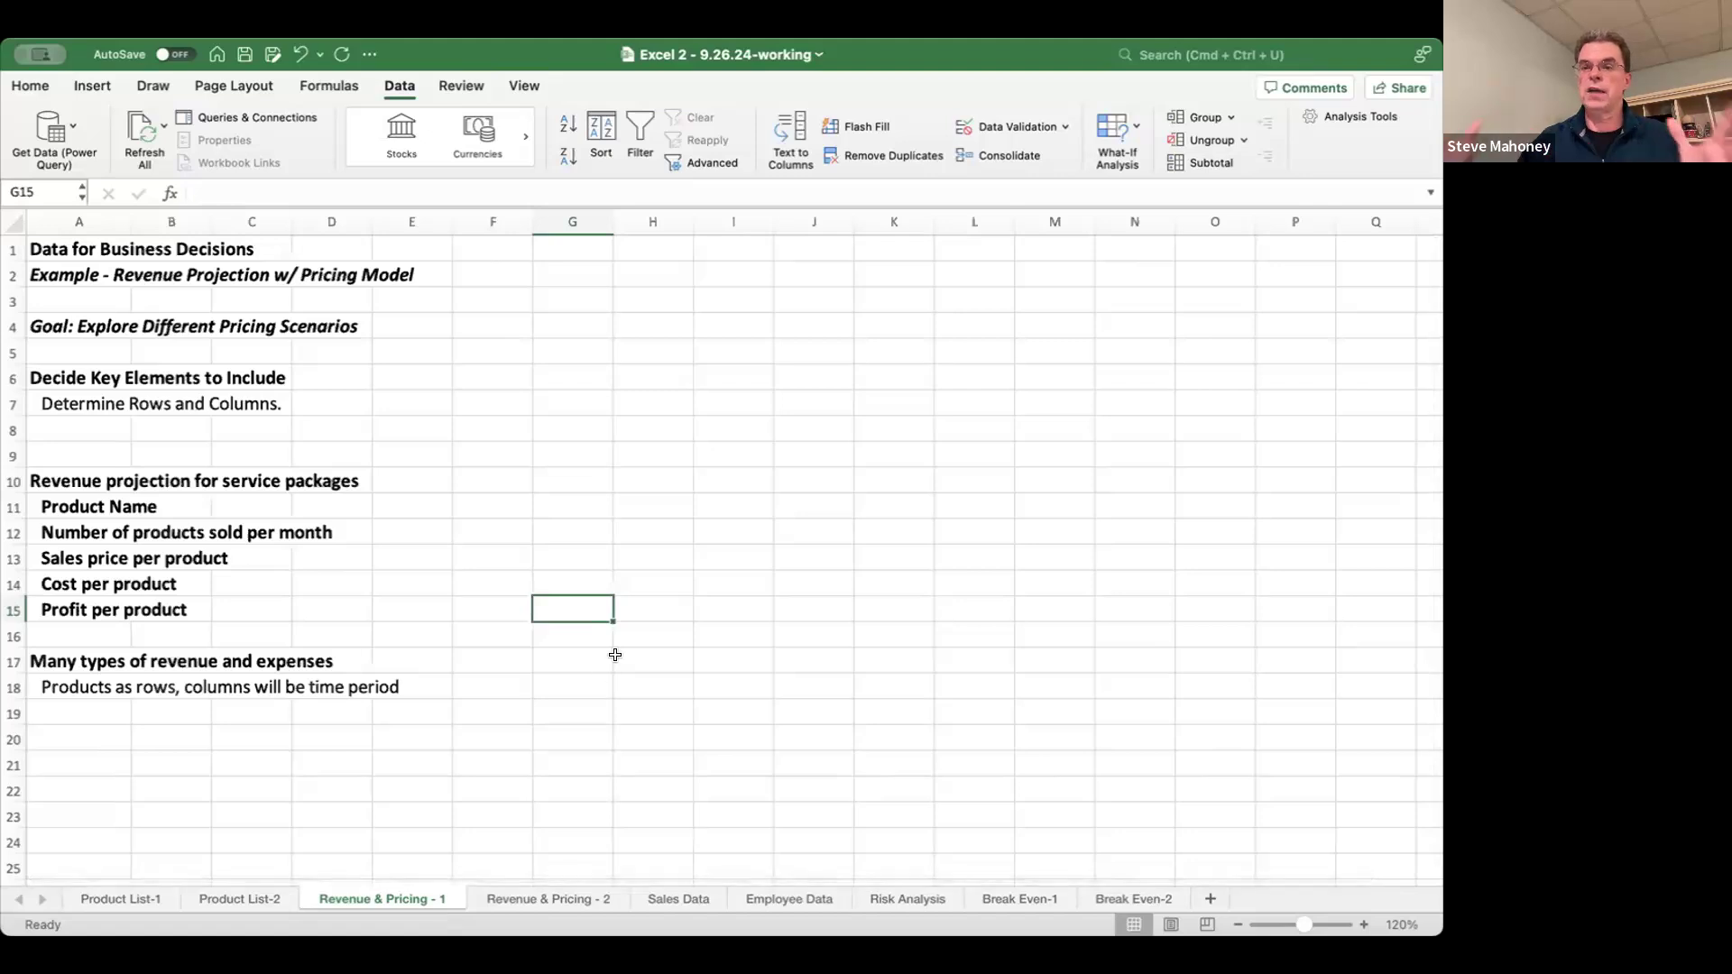
pyautogui.click(511, 898)
pyautogui.click(507, 336)
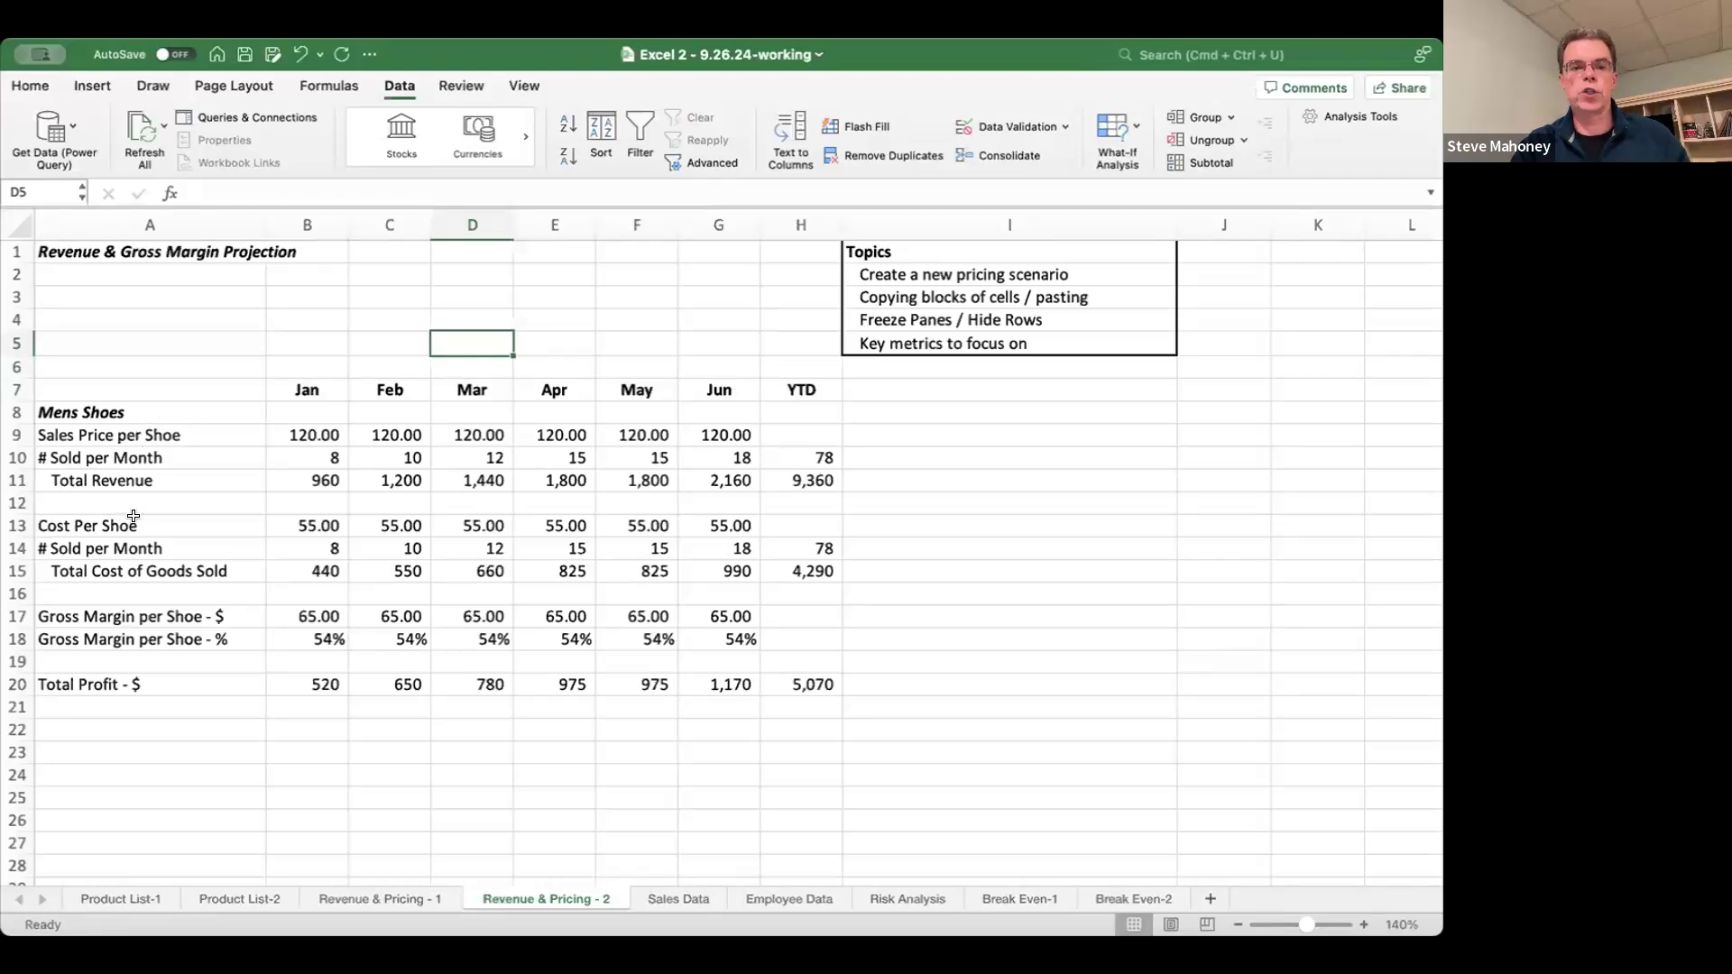
# - Examine the January inputs and formulas for revenue, cost of goods sold, gross margin and total profit in B10:B20
pyautogui.click(318, 454)
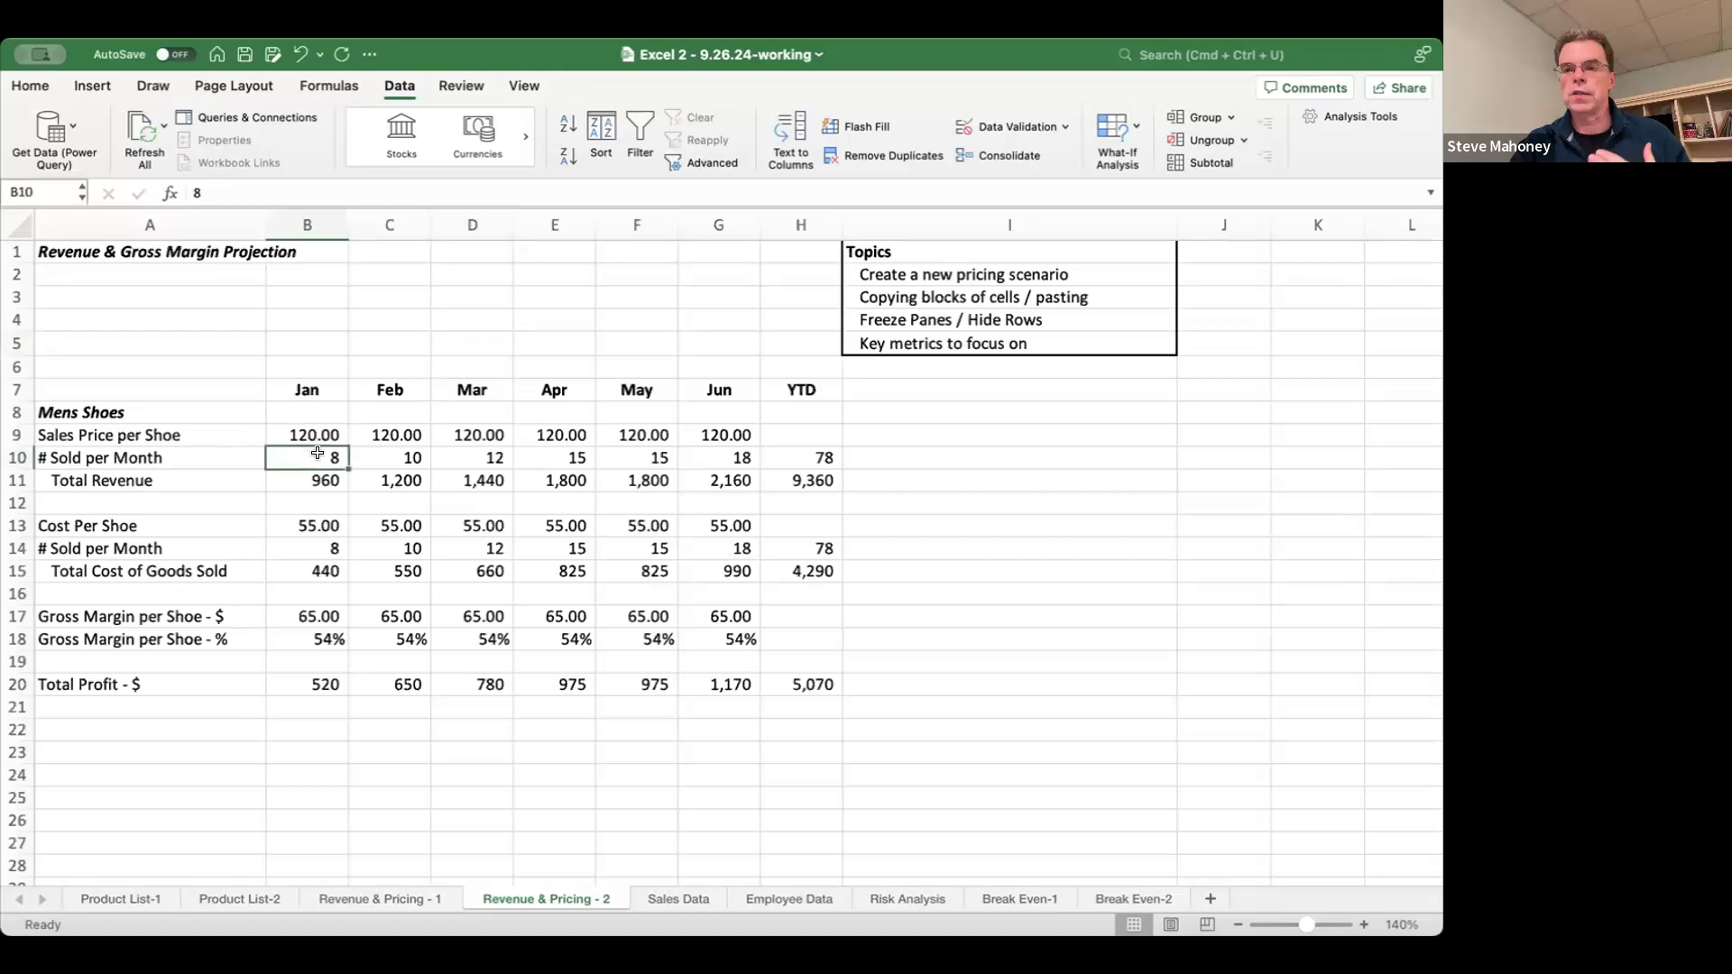
pyautogui.click(305, 476)
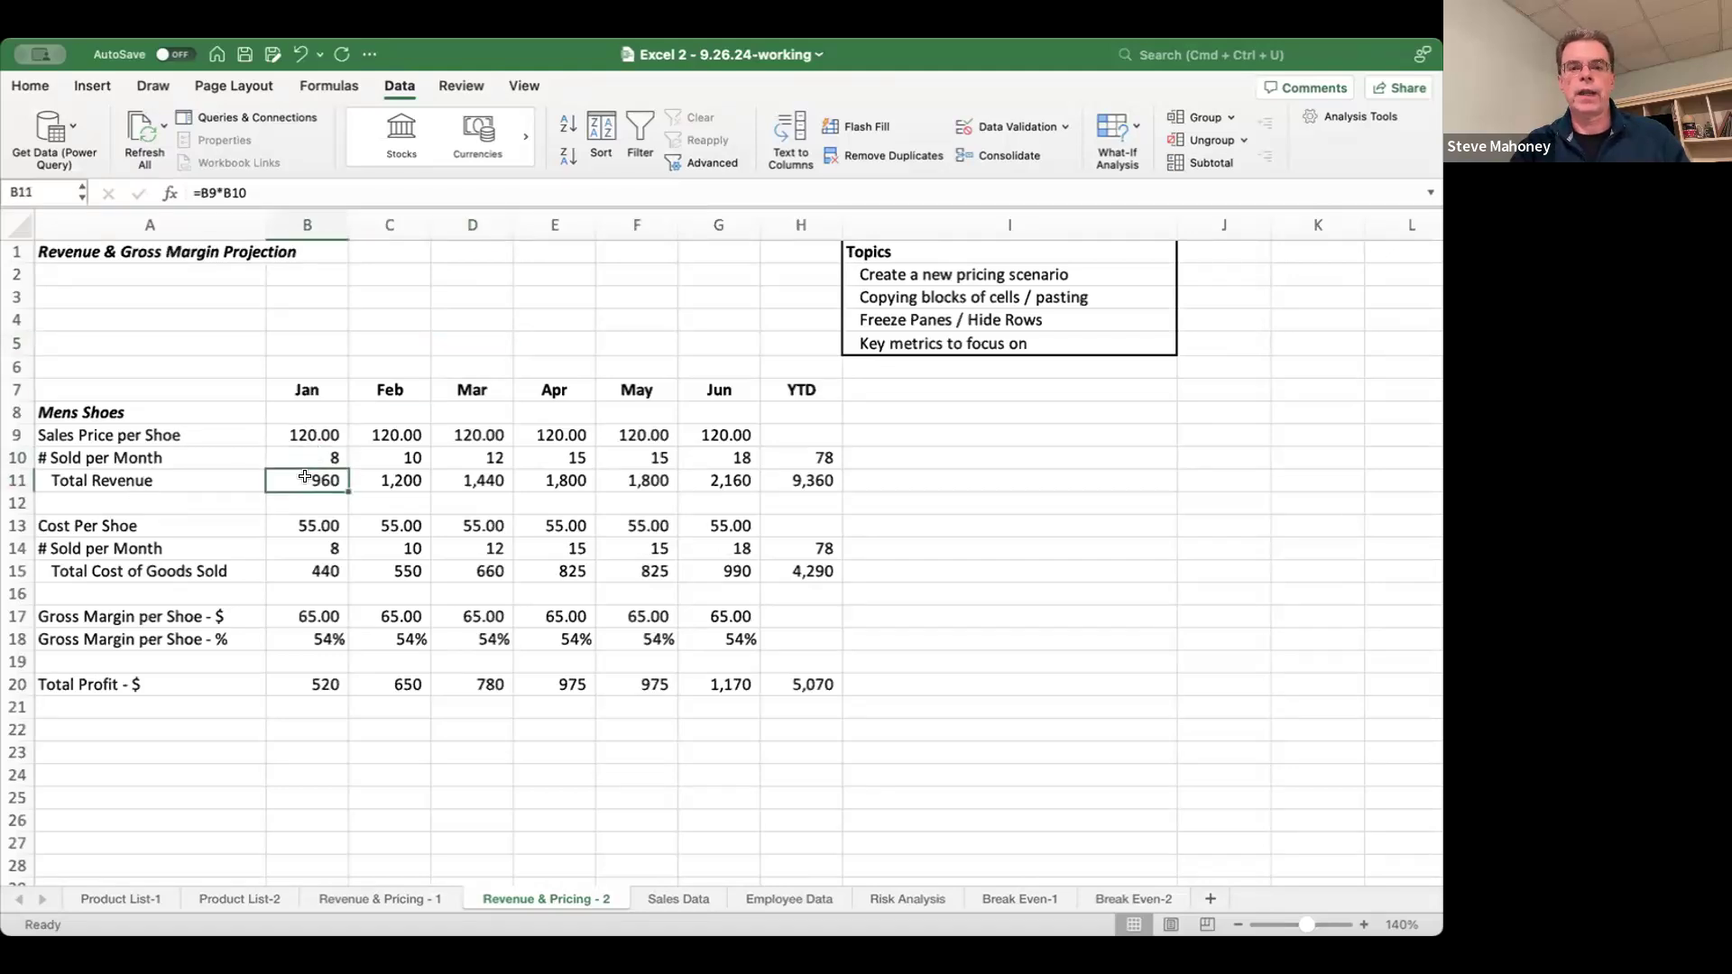
pyautogui.hotkey('ctrl', '[')
pyautogui.click(294, 482)
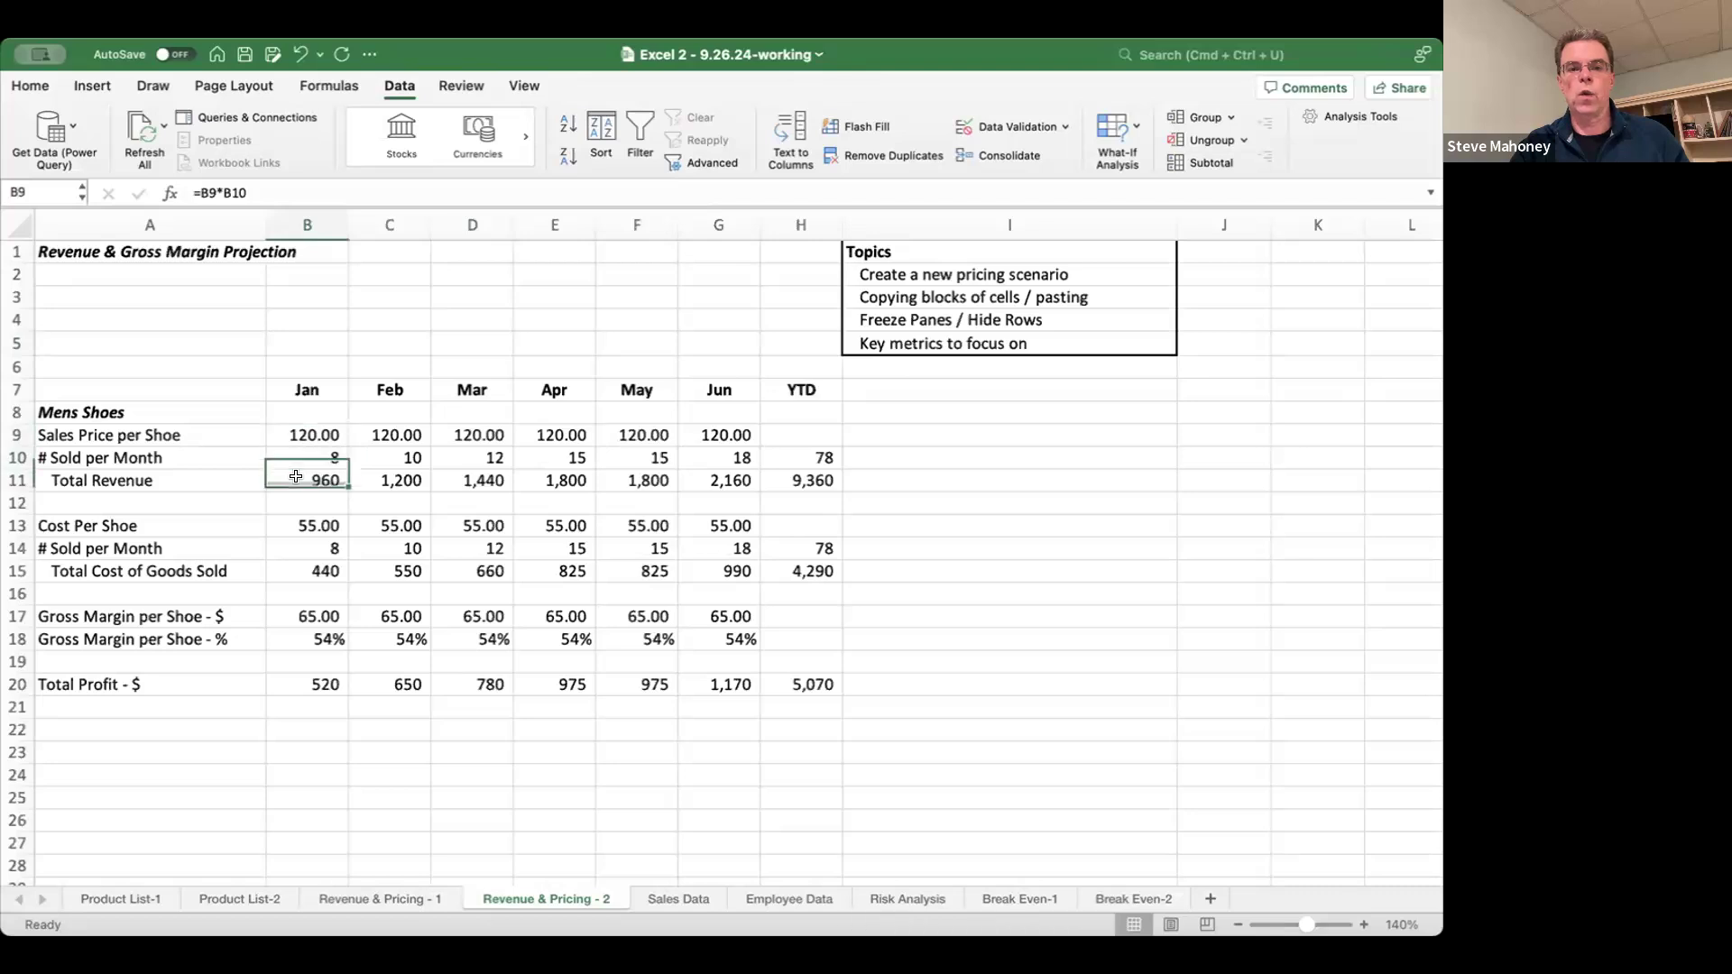
pyautogui.click(310, 529)
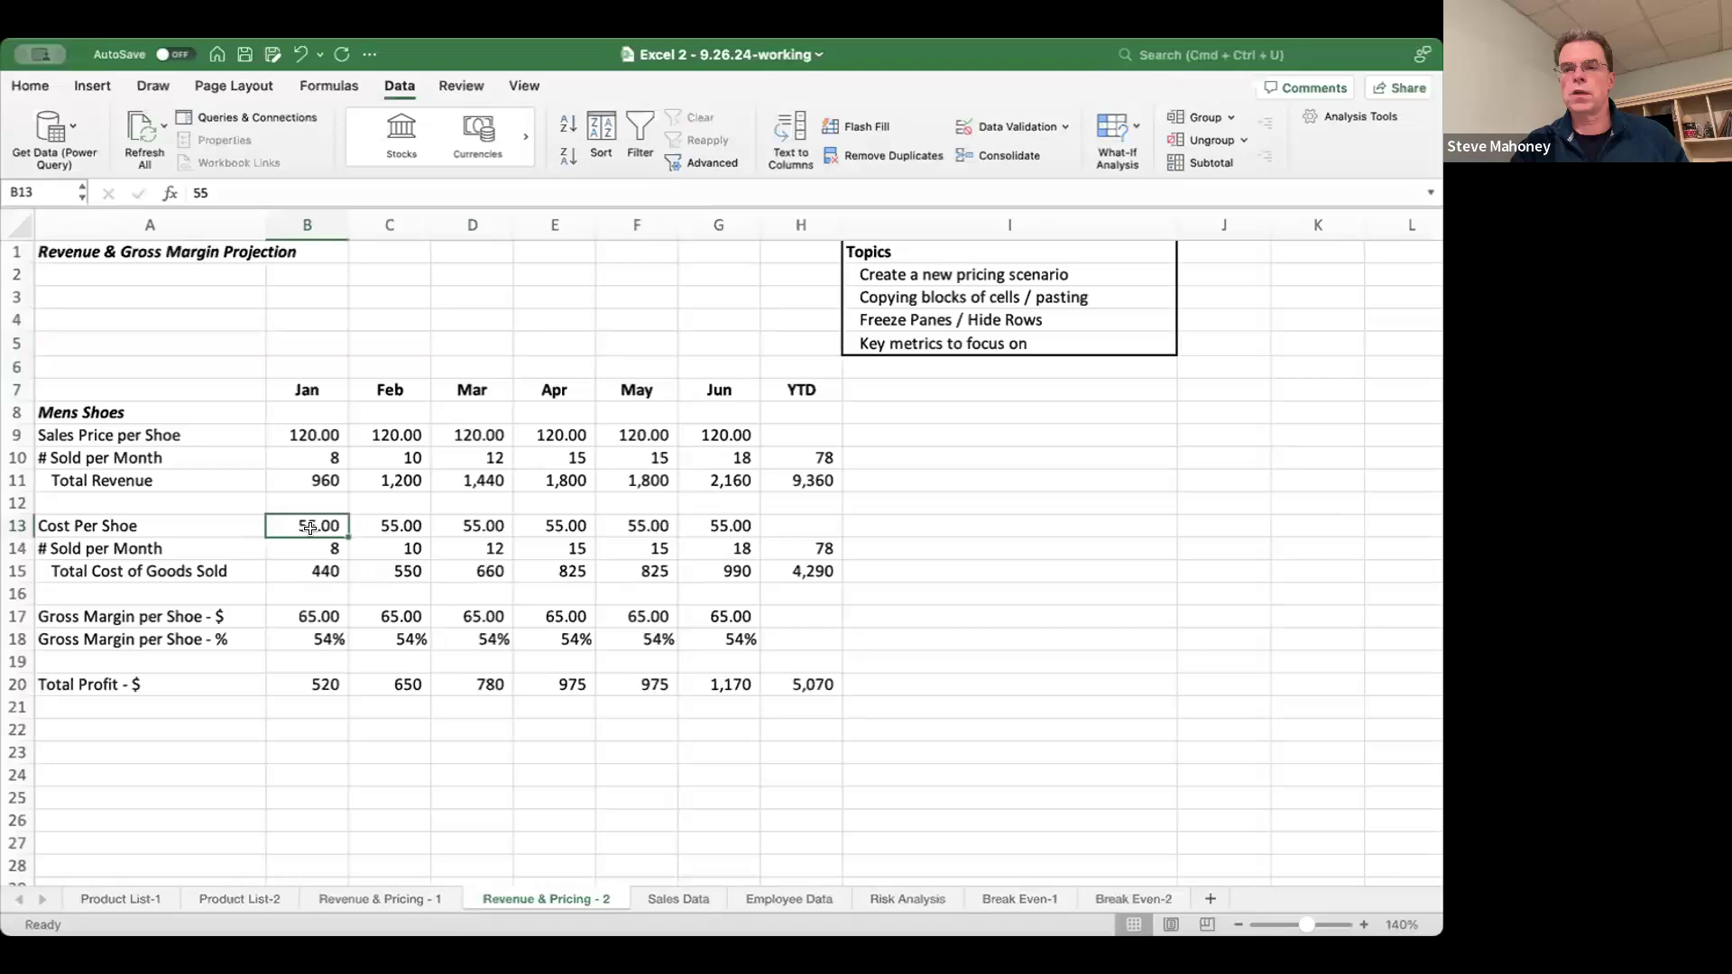
pyautogui.click(311, 551)
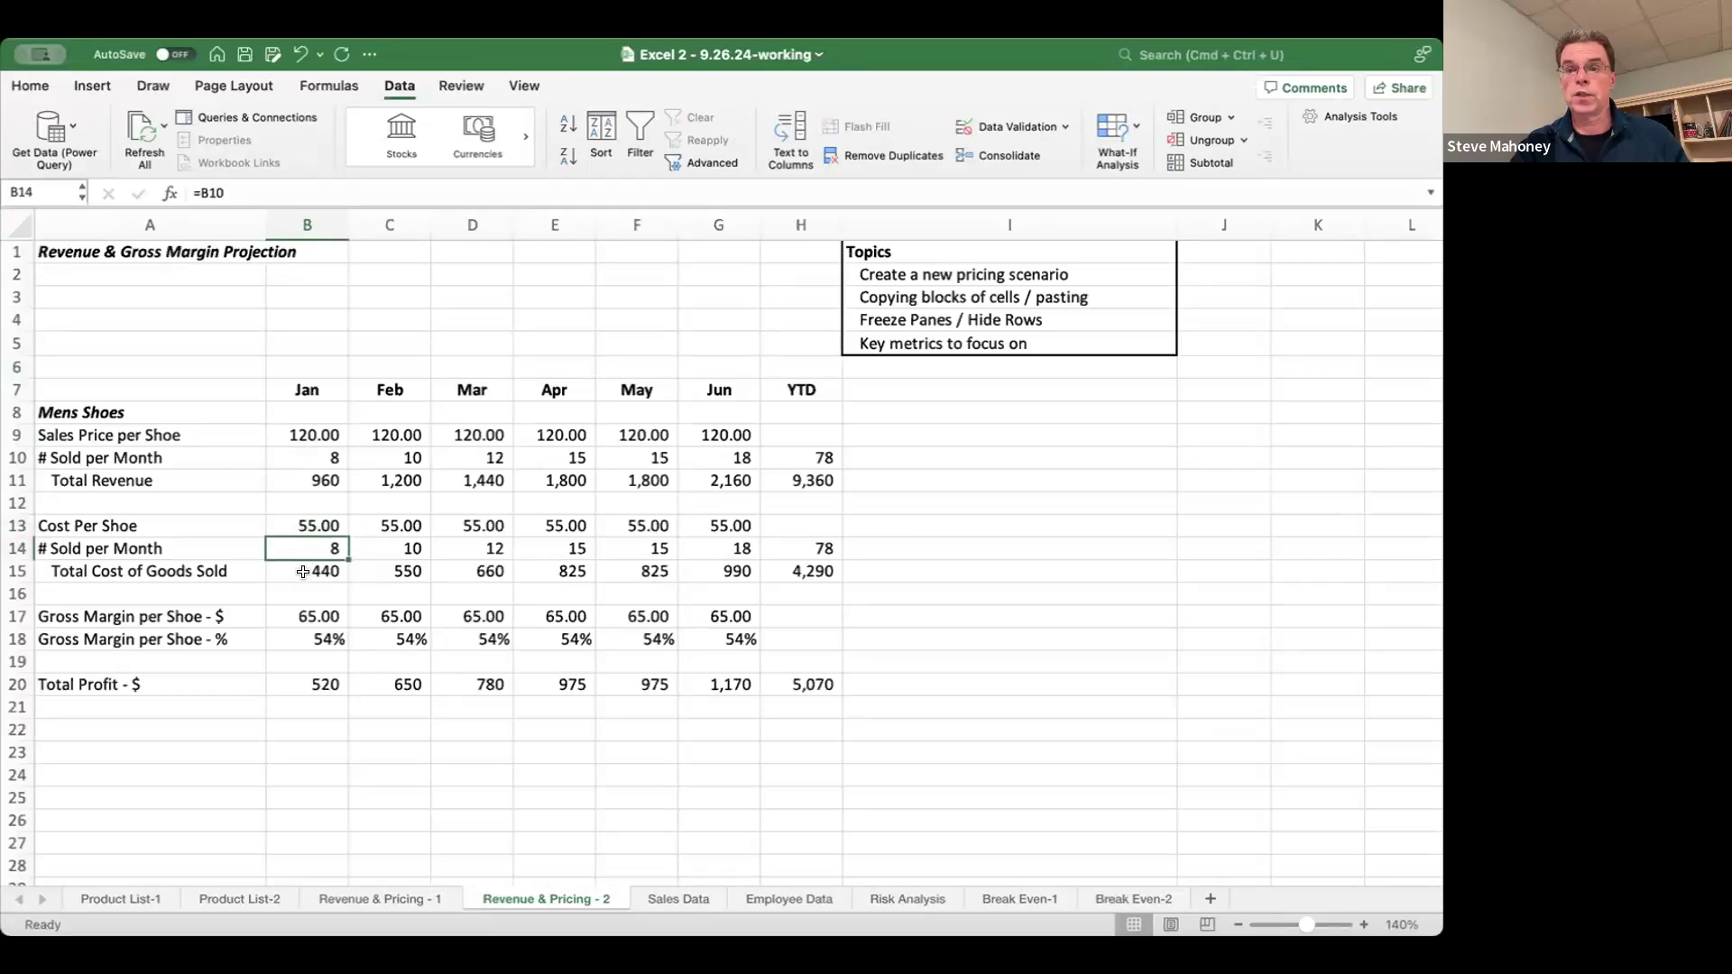
pyautogui.doubleClick(303, 572)
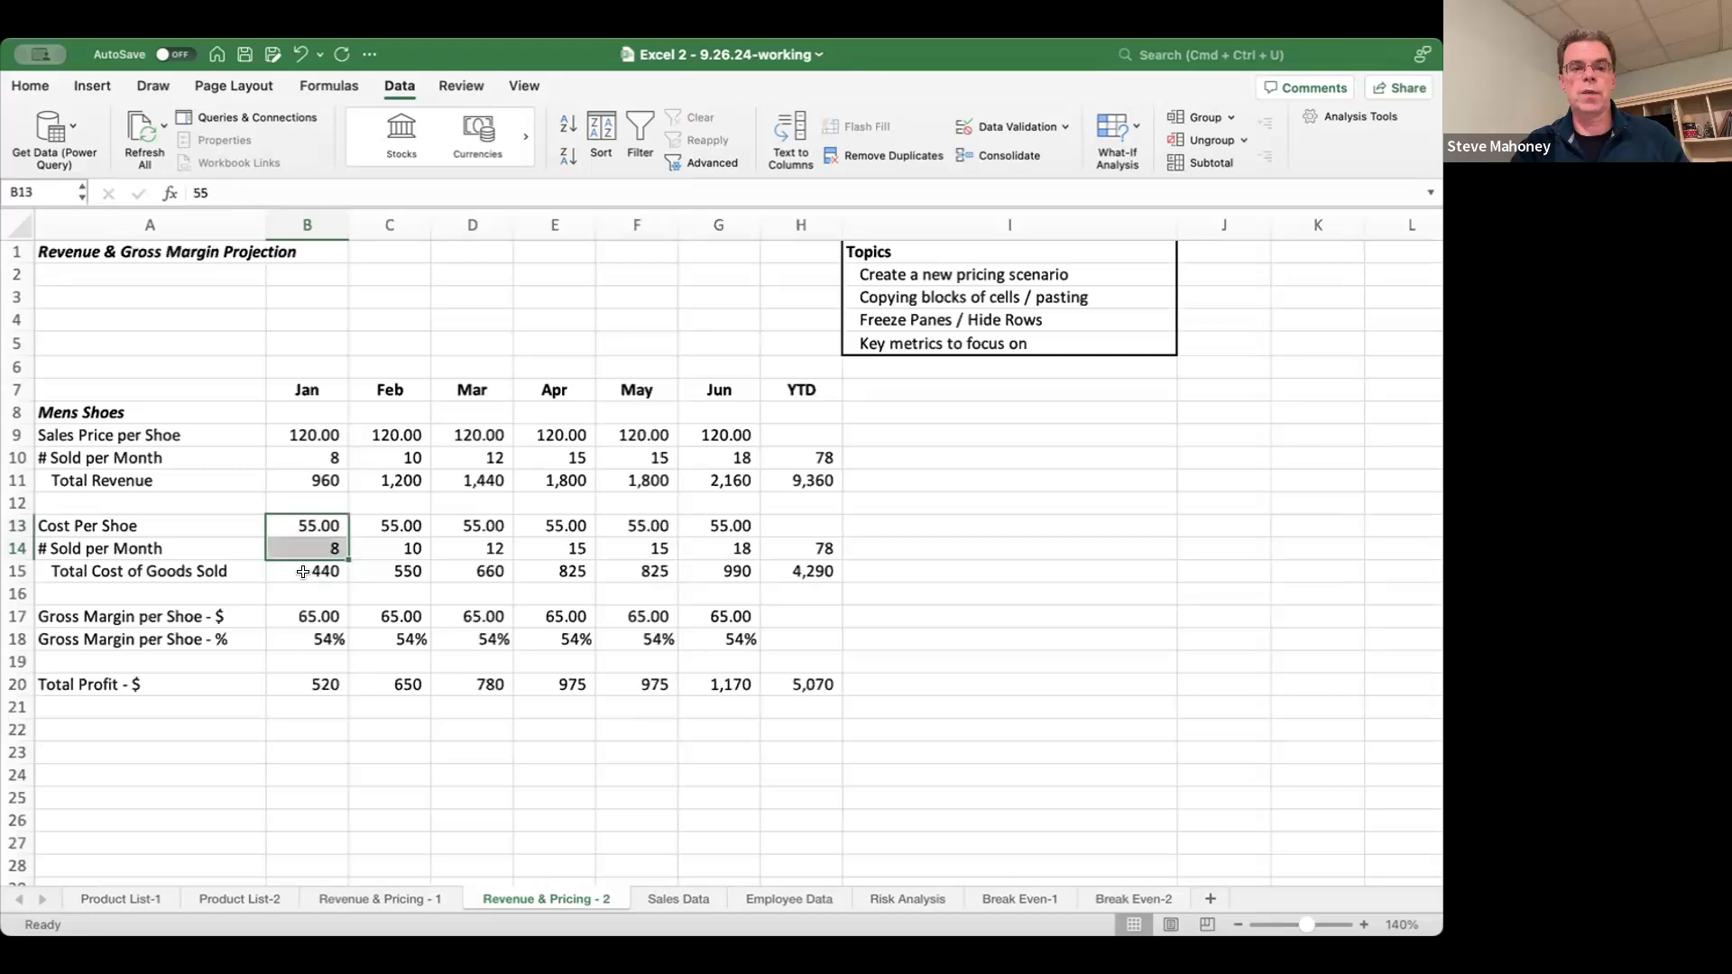
pyautogui.click(297, 614)
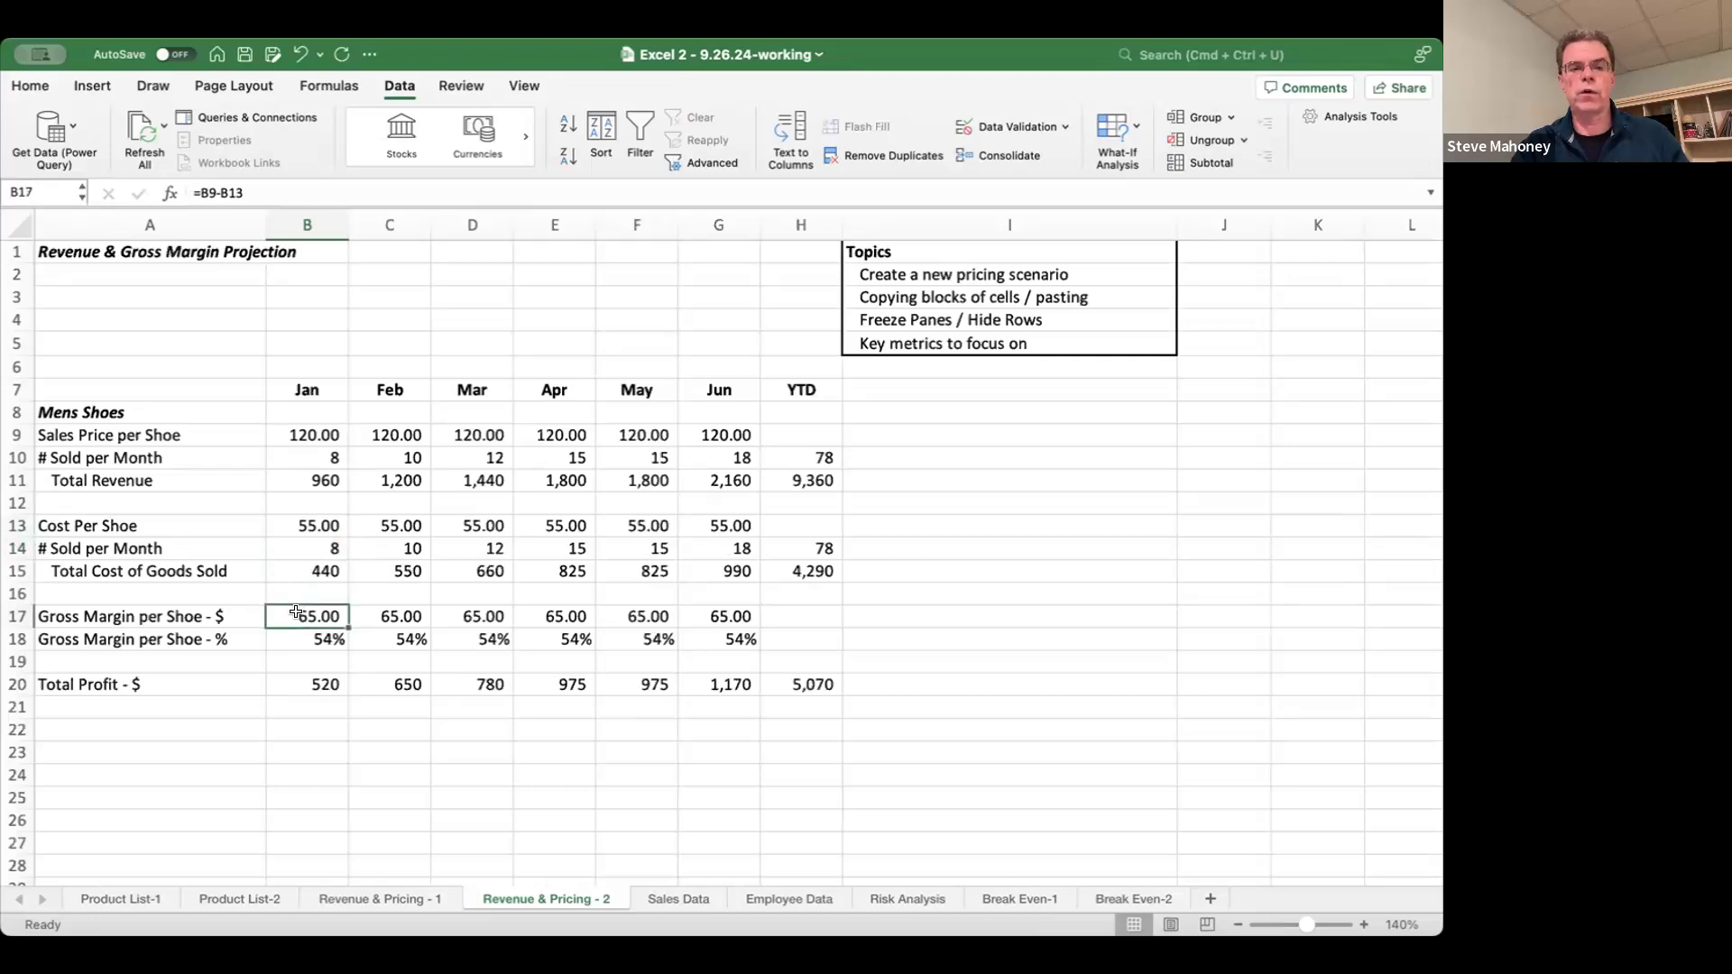
pyautogui.click(305, 636)
pyautogui.click(303, 685)
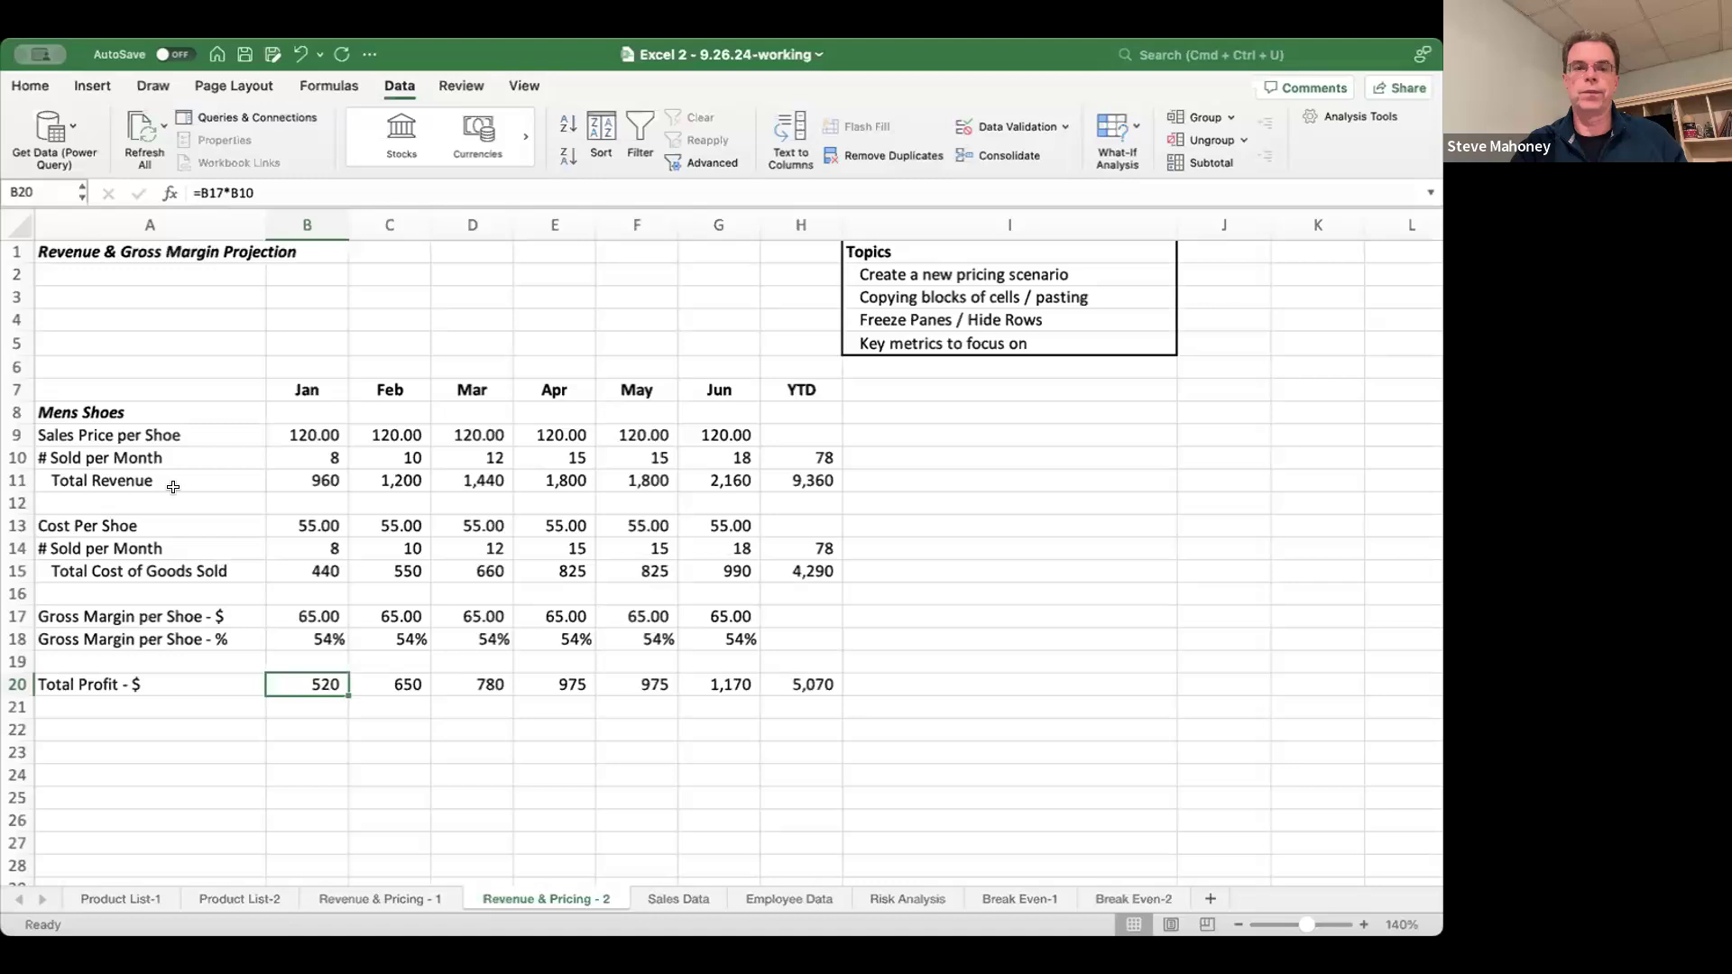
# - Copy the Mens Shoes block A8:H20 and paste it below the original, starting at A24
pyautogui.click(98, 415)
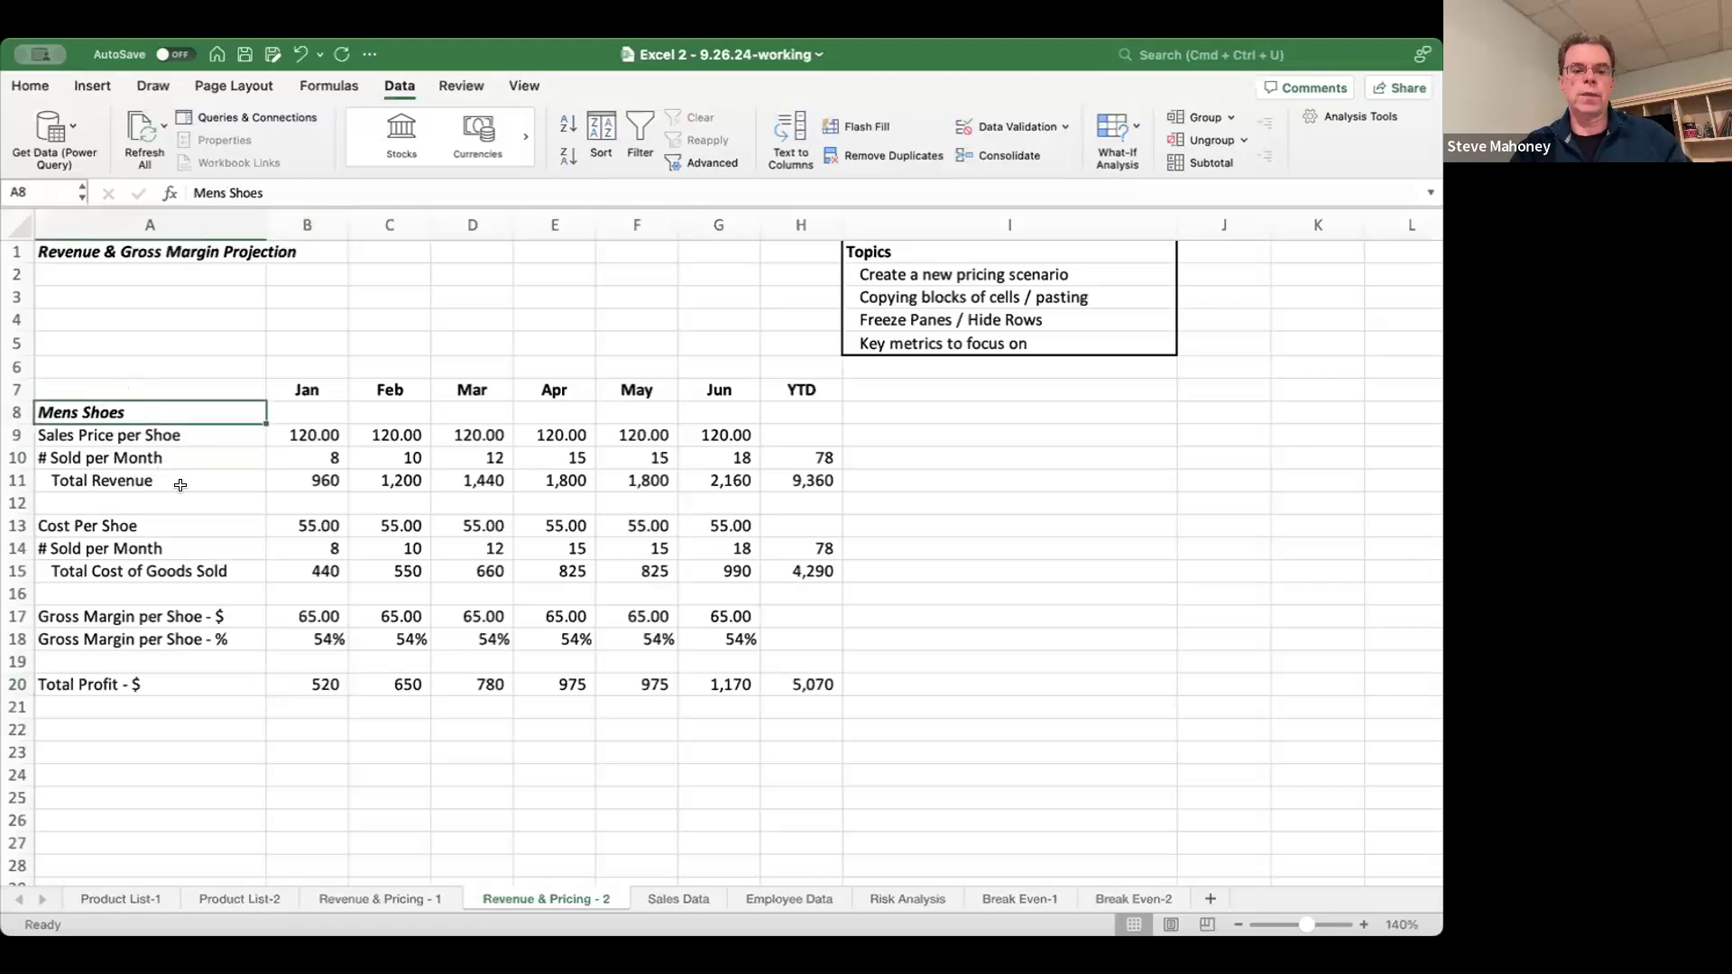
pyautogui.hotkey('shift', 'Right')
pyautogui.hotkey('shift', 'Right')
pyautogui.hotkey('shift', 'Right')
pyautogui.hotkey('shift', 'Right')
pyautogui.hotkey('shift', 'Right')
pyautogui.hotkey('shift', 'Right')
pyautogui.hotkey('shift', 'Right')
pyautogui.hotkey('shift', 'Down')
pyautogui.hotkey('shift', 'Down')
pyautogui.hotkey('shift', 'Down')
pyautogui.hotkey('shift', 'Down')
pyautogui.hotkey('shift', 'Down')
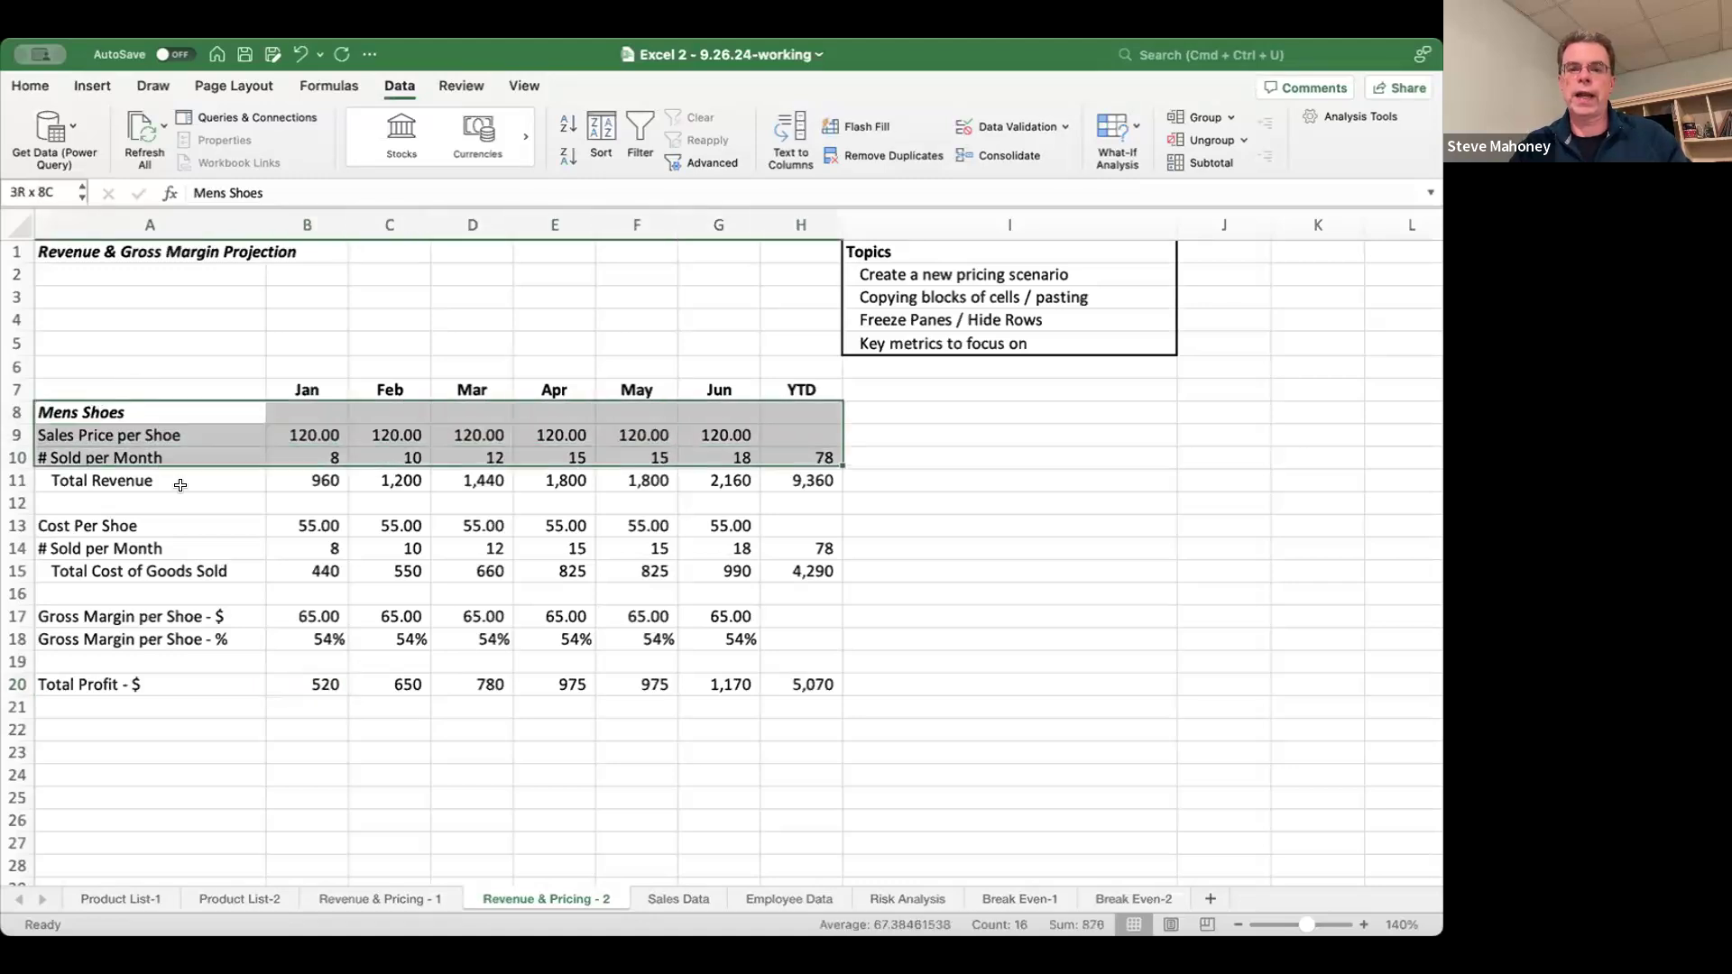
pyautogui.hotkey('shift', 'Down')
pyautogui.hotkey('shift', 'Down')
pyautogui.hotkey('shift', 'Down')
pyautogui.hotkey('shift', 'Down')
pyautogui.hotkey('shift', 'Down')
pyautogui.hotkey('shift', 'Down')
pyautogui.hotkey('shift', 'Down')
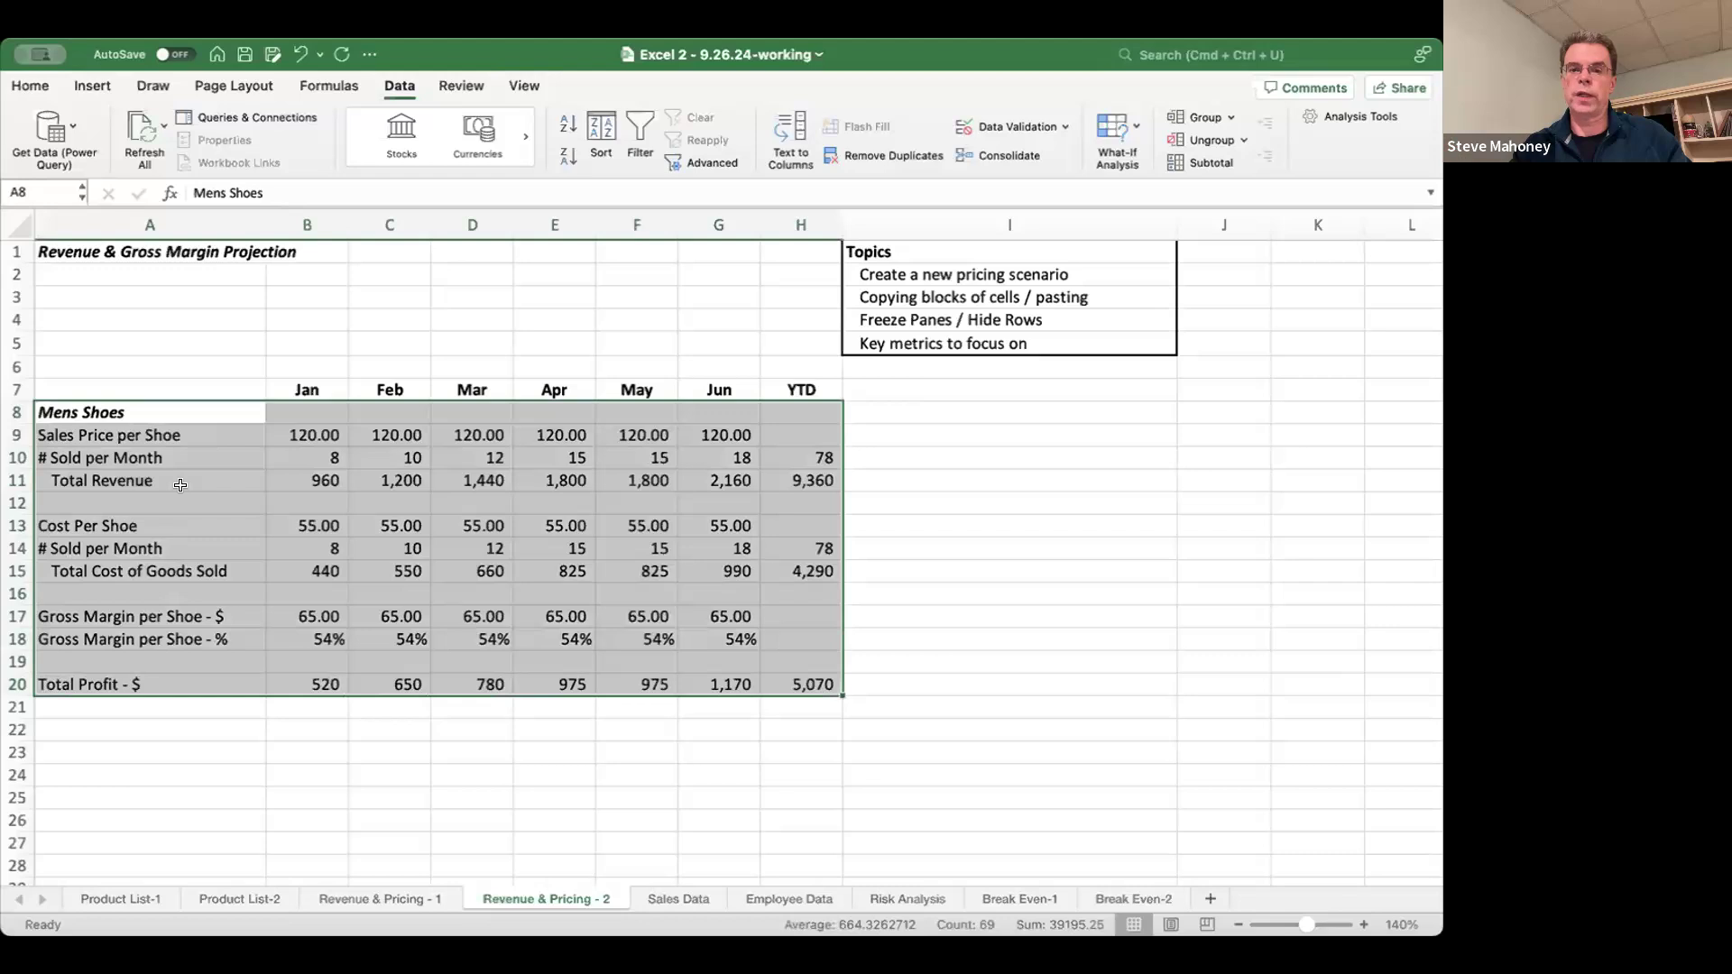
pyautogui.press('super+c')
pyautogui.scroll(-5, 146, 704)
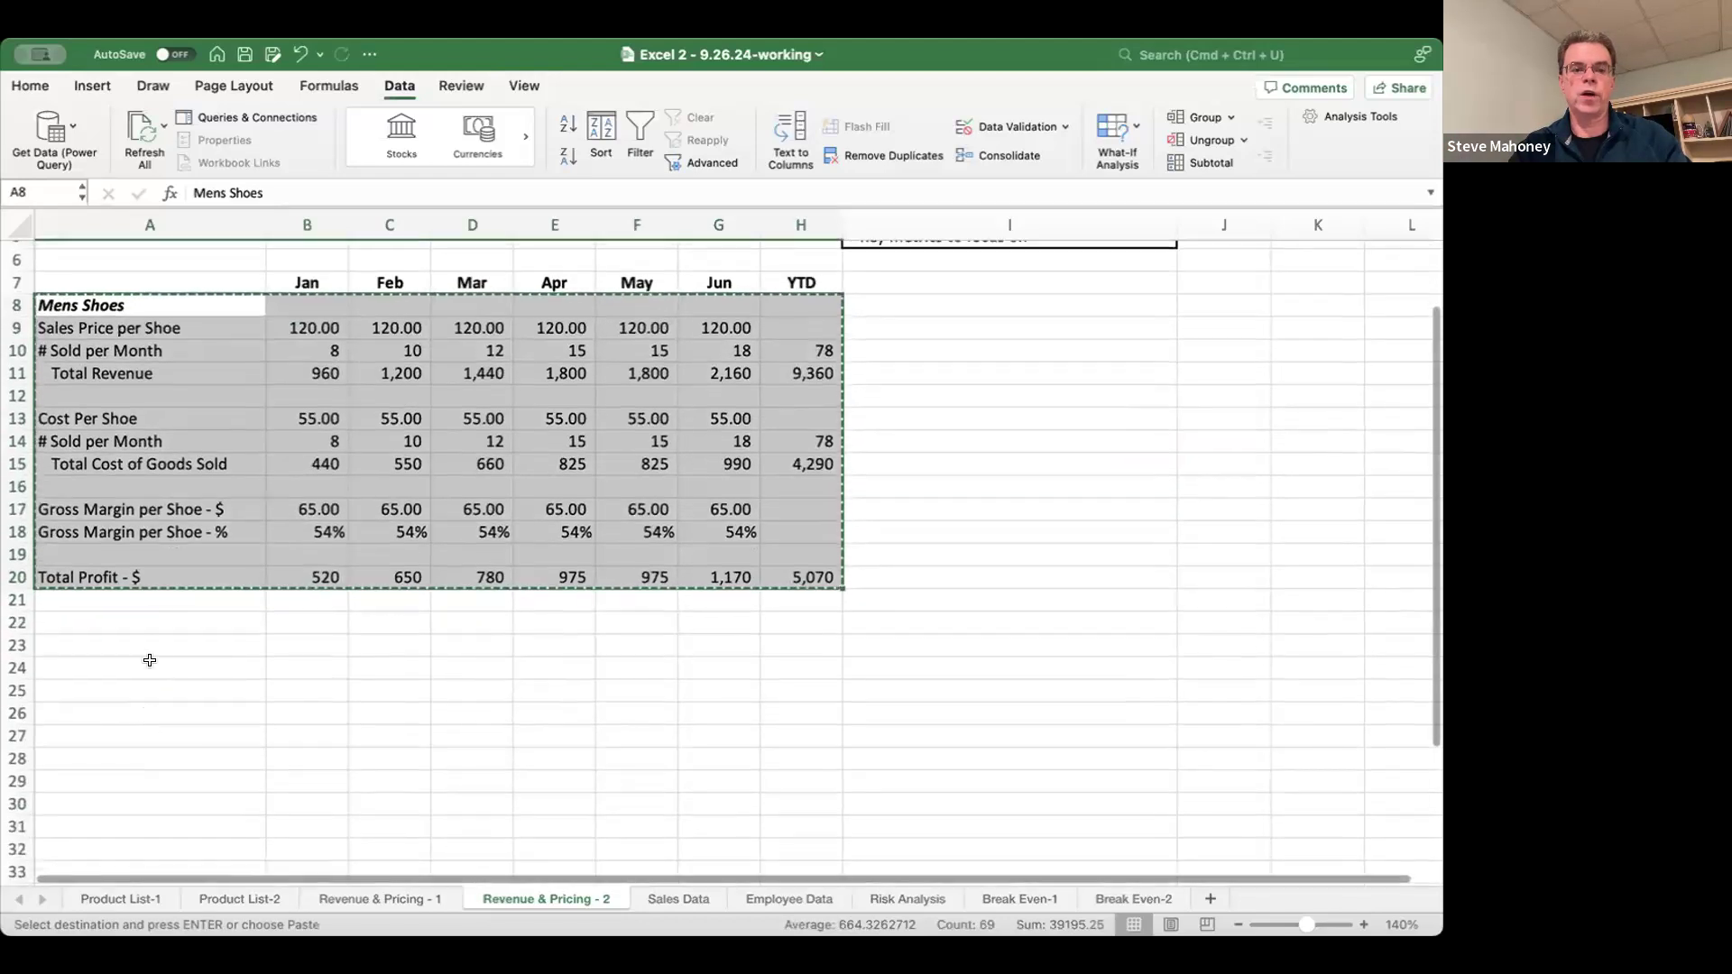
pyautogui.click(150, 660)
pyautogui.scroll(-3, 169, 673)
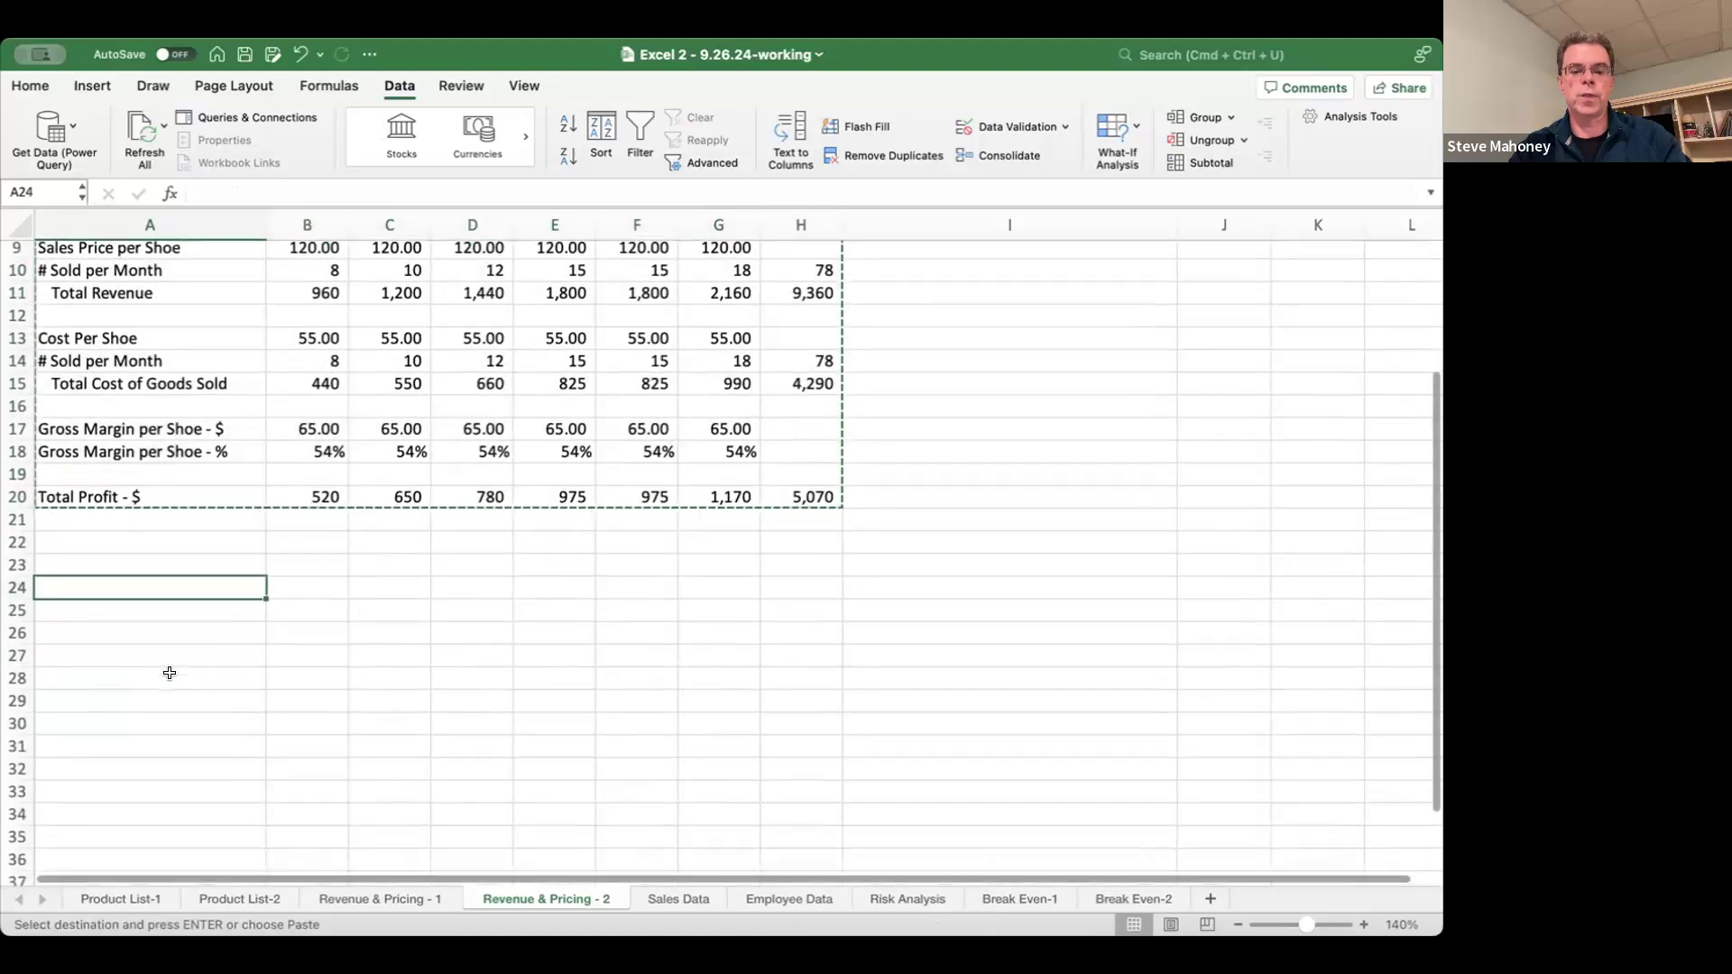
pyautogui.press('super+v')
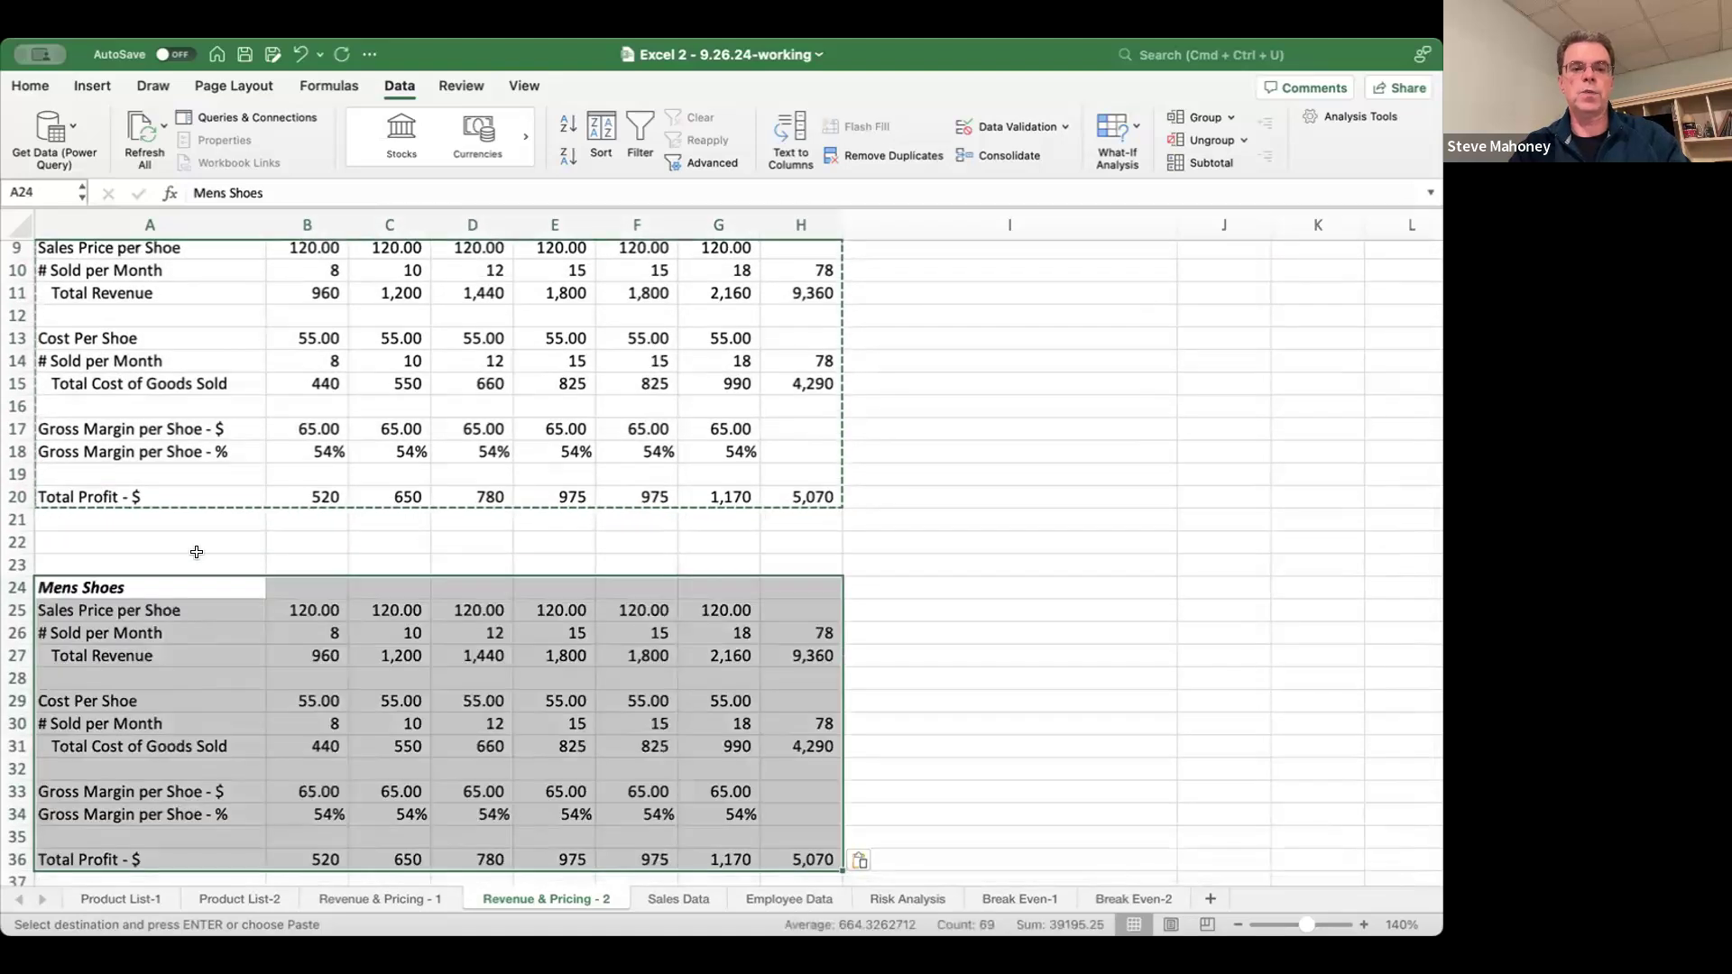
pyautogui.click(228, 561)
pyautogui.scroll(-7, 289, 591)
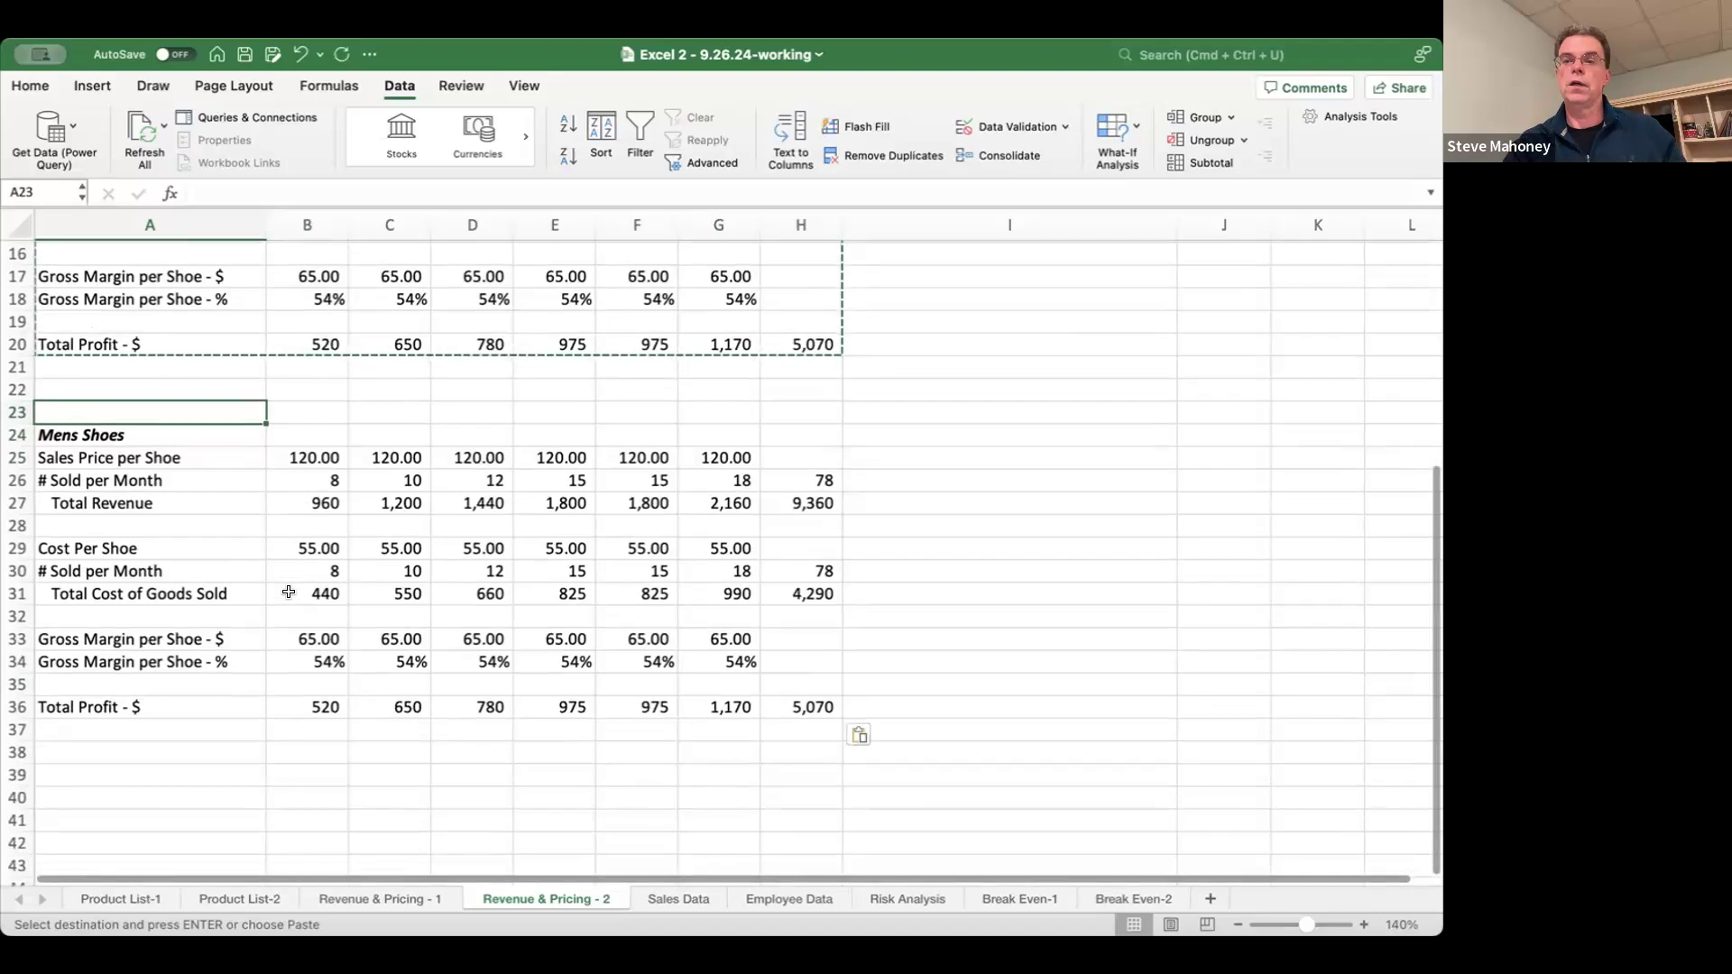
pyautogui.press('Escape')
# - Compare the January Total Revenue formulas in B11 and B27 and the cells they reference
pyautogui.scroll(15, 368, 514)
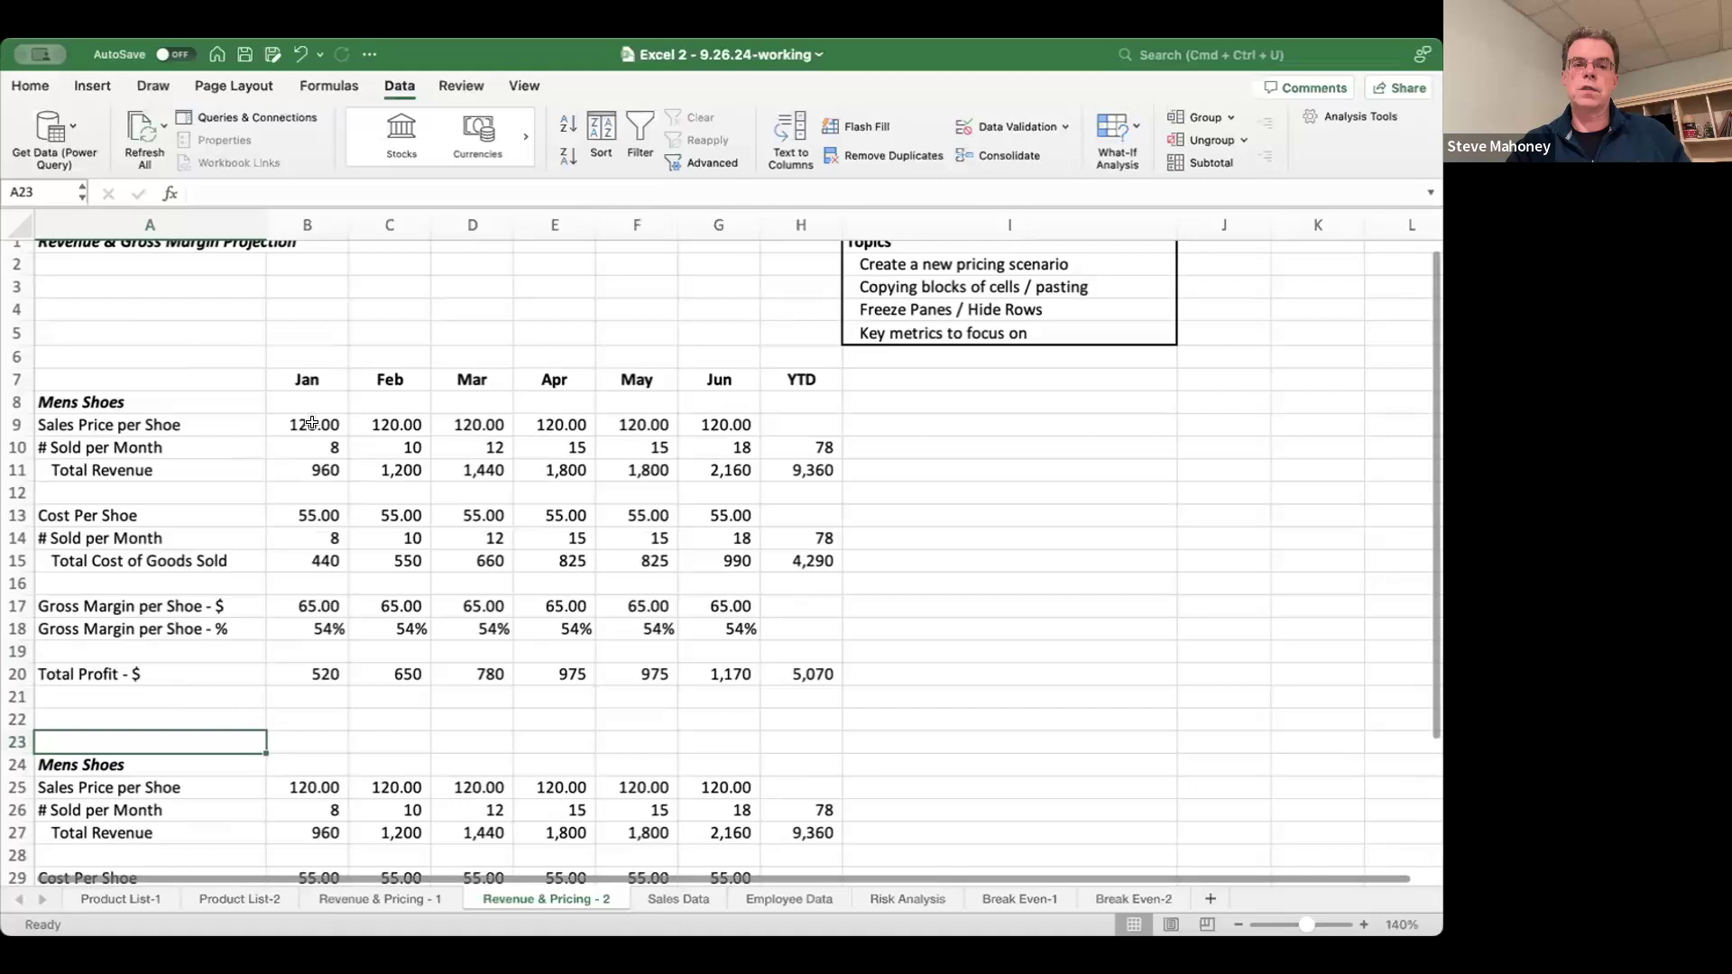
pyautogui.click(311, 423)
pyautogui.click(313, 444)
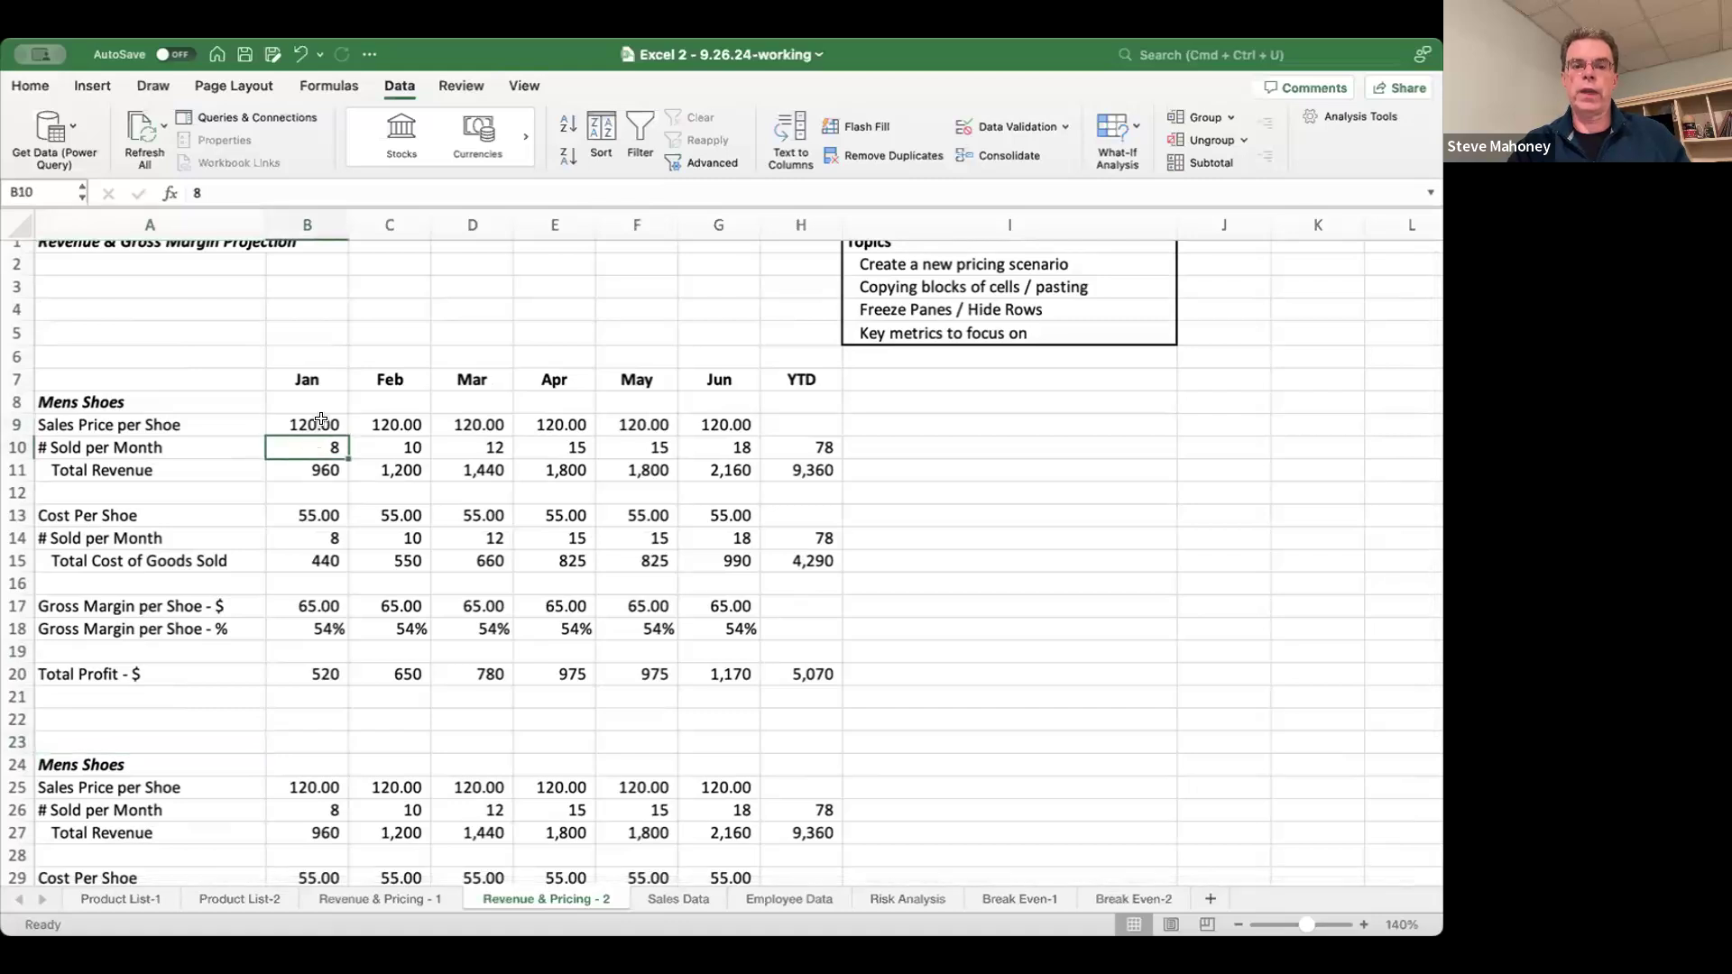
pyautogui.moveTo(322, 421); pyautogui.dragTo(318, 448)
pyautogui.click(316, 469)
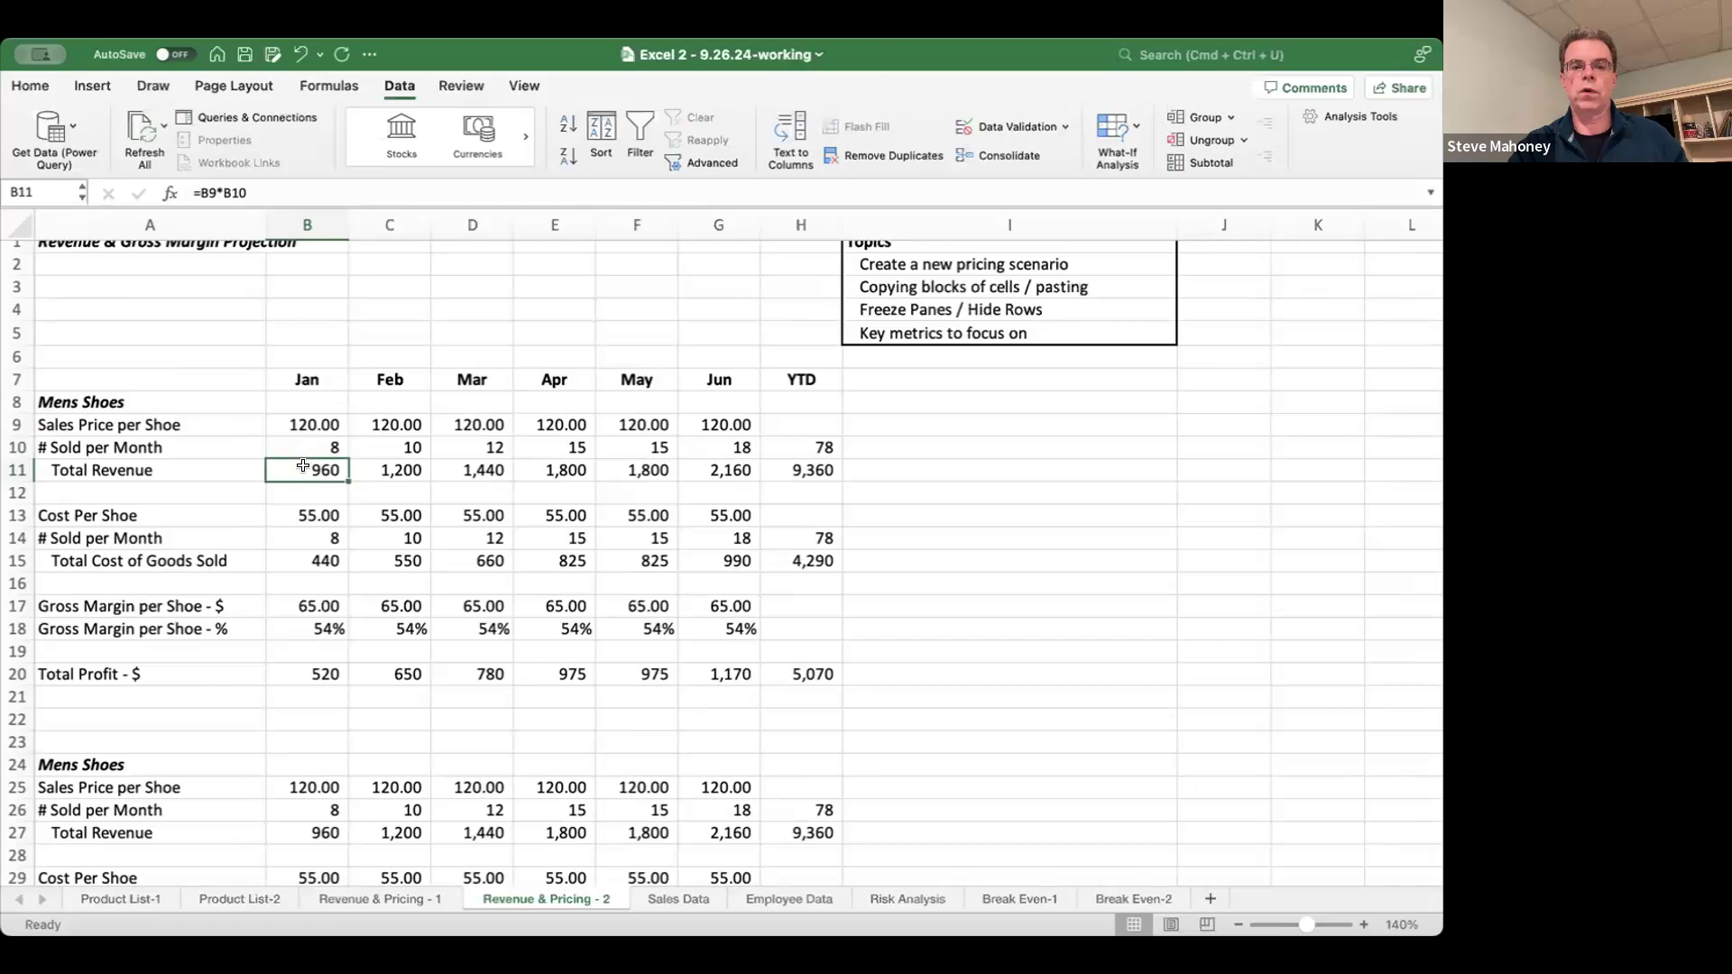
pyautogui.scroll(-3, 317, 553)
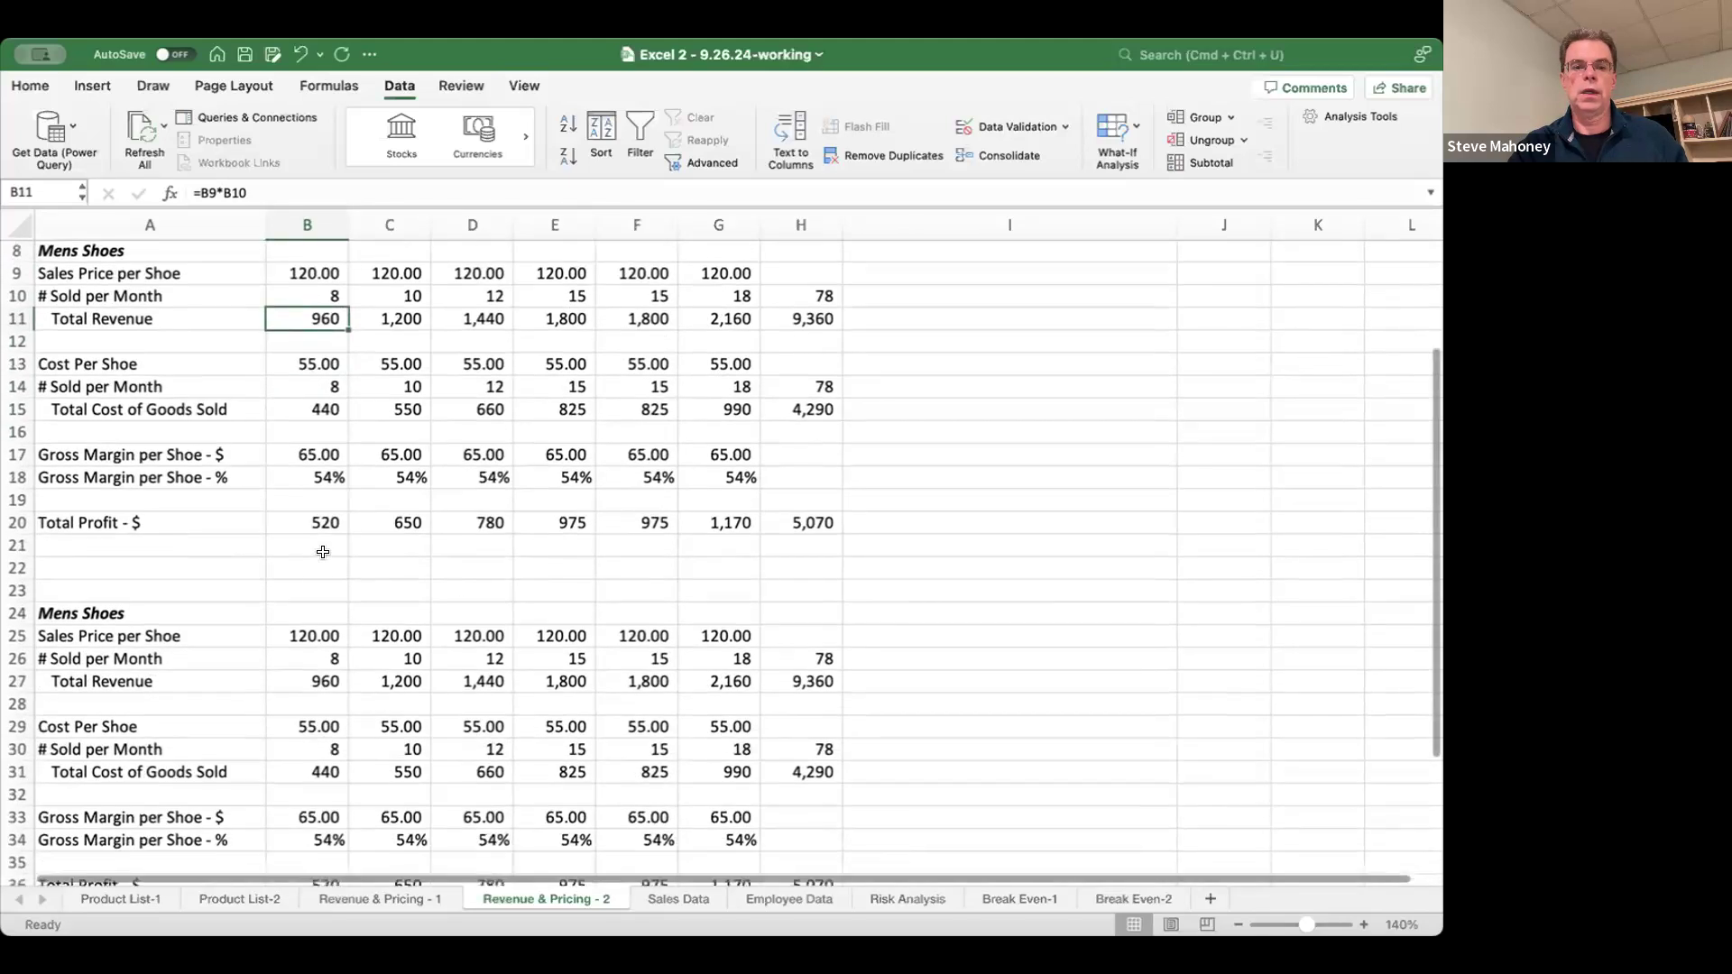
pyautogui.click(297, 680)
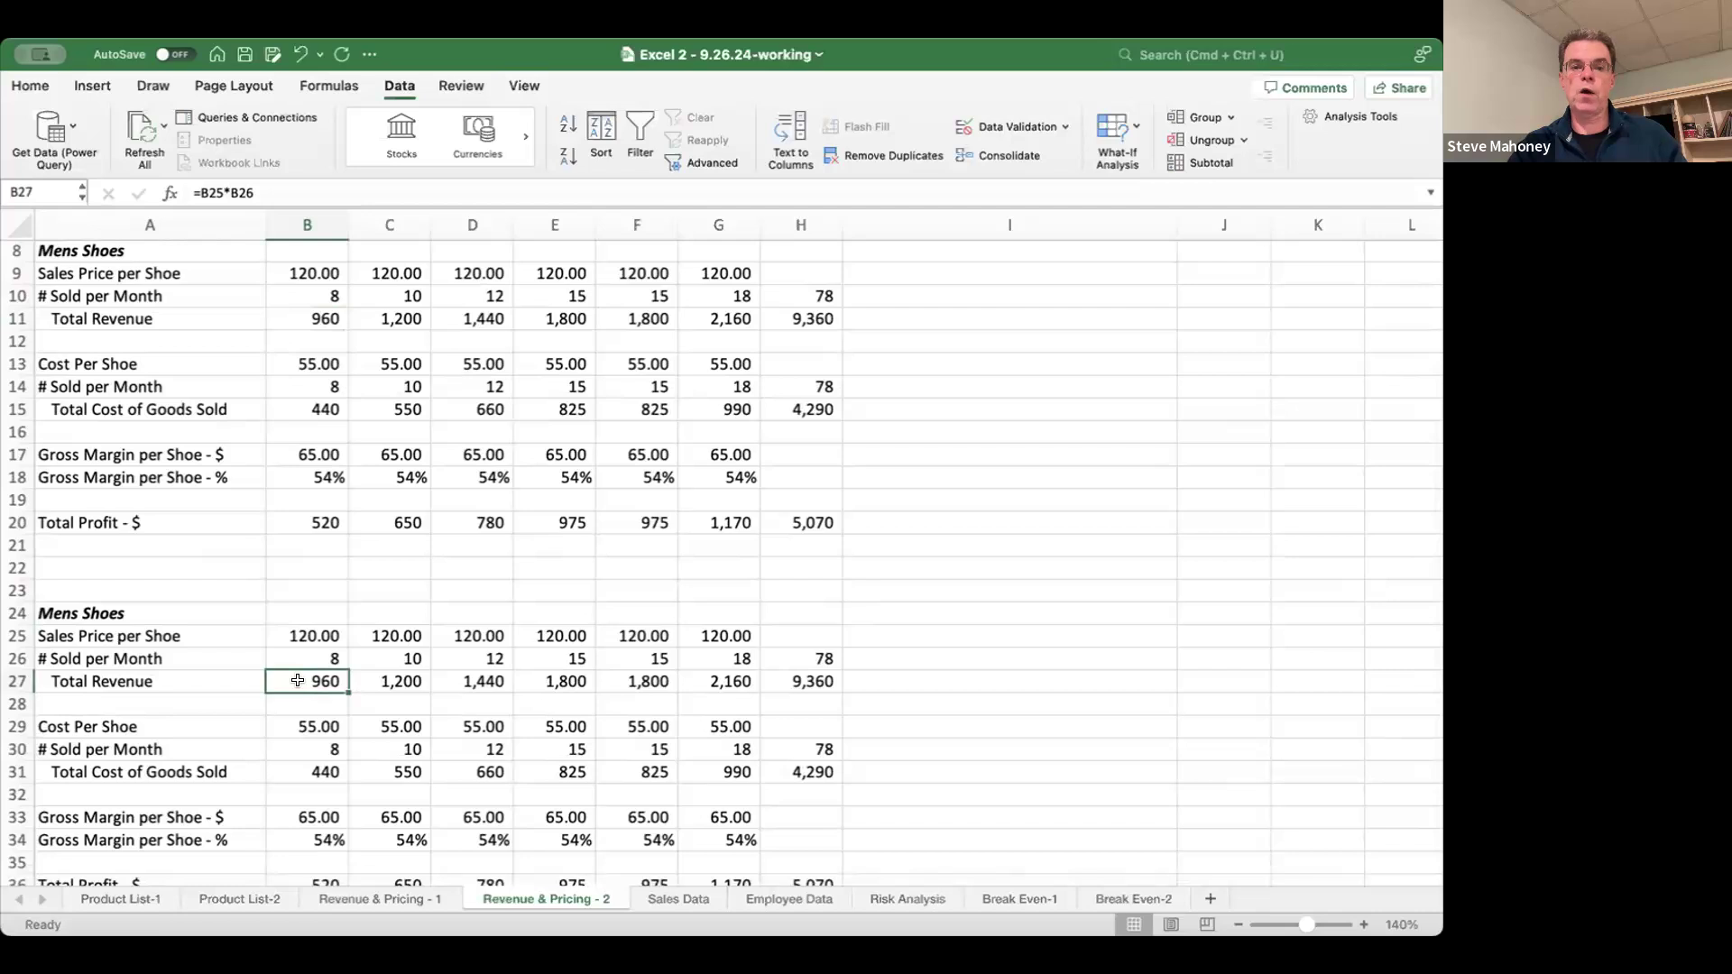
pyautogui.hotkey('ctrl', '[')
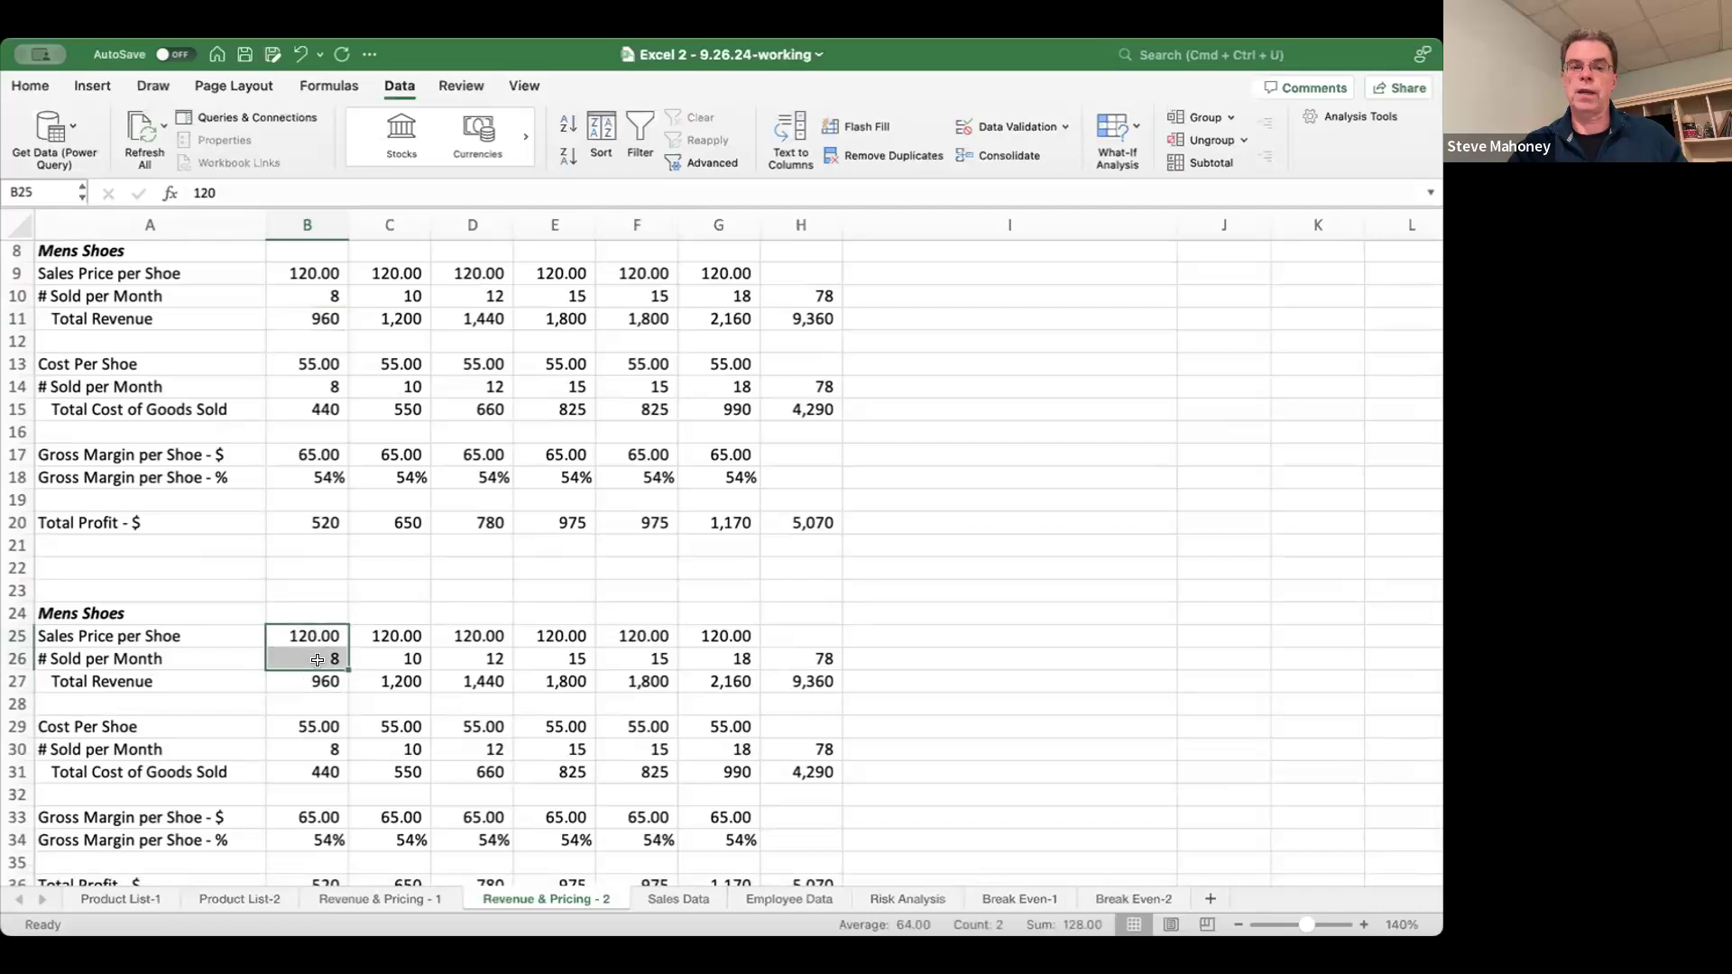
pyautogui.click(357, 591)
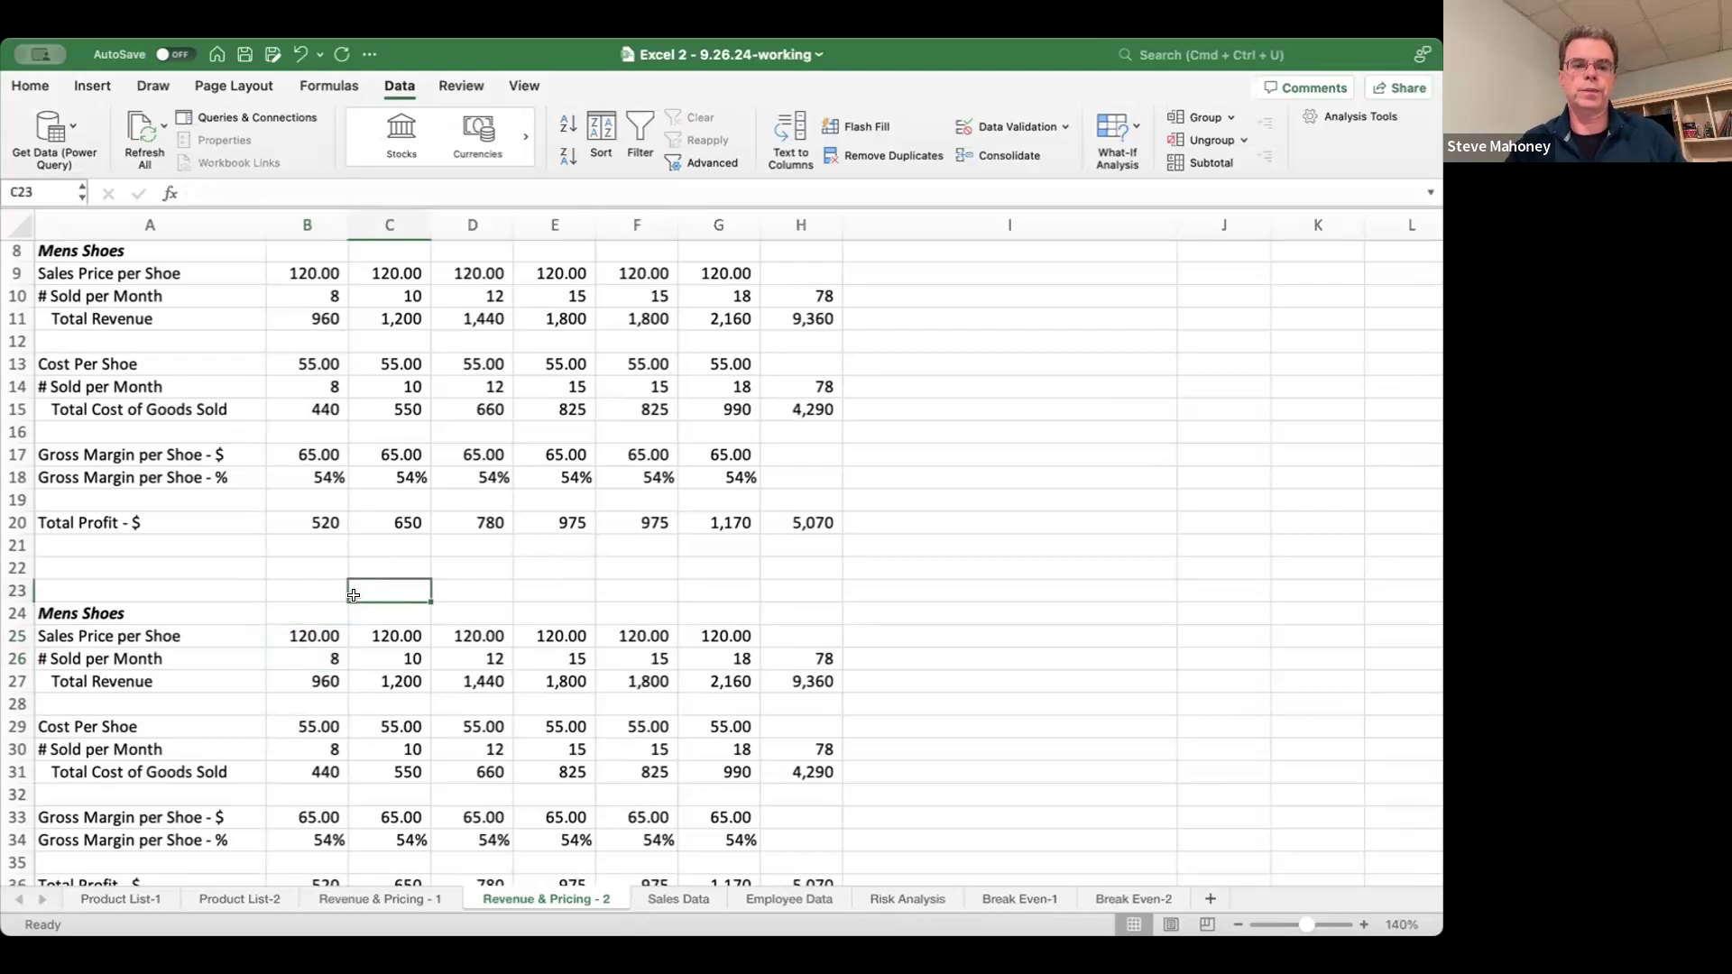
pyautogui.scroll(-5, 371, 664)
pyautogui.scroll(7, 372, 664)
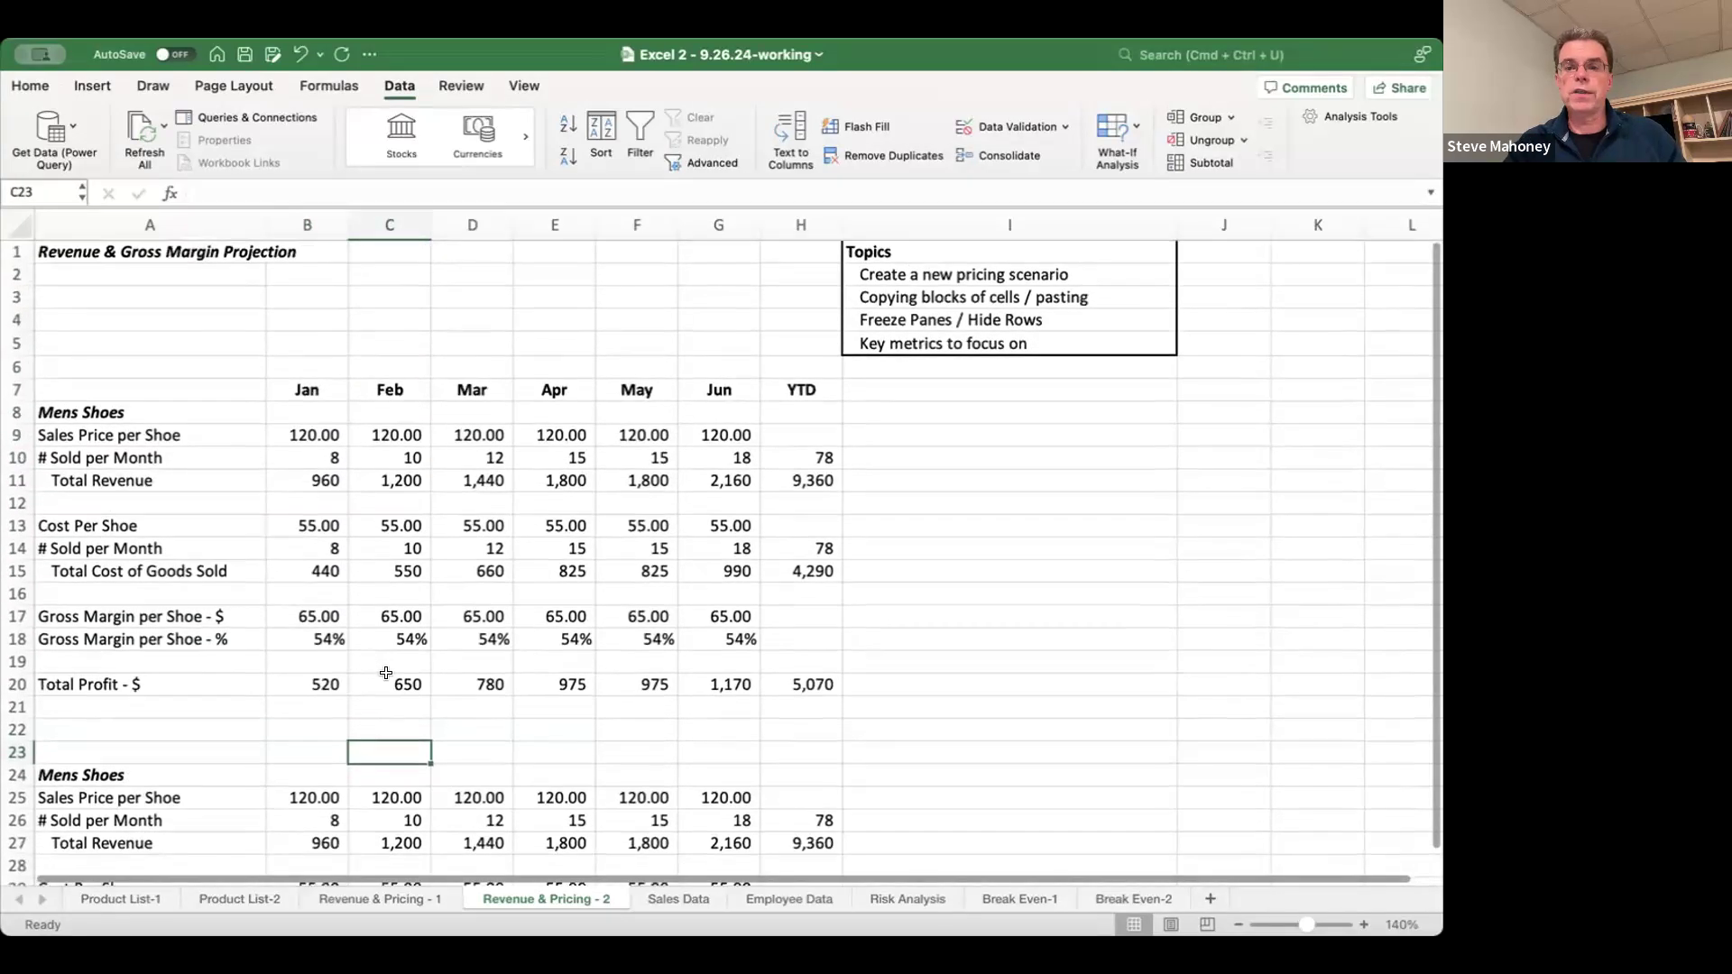
pyautogui.scroll(-2, 457, 712)
pyautogui.scroll(2, 460, 716)
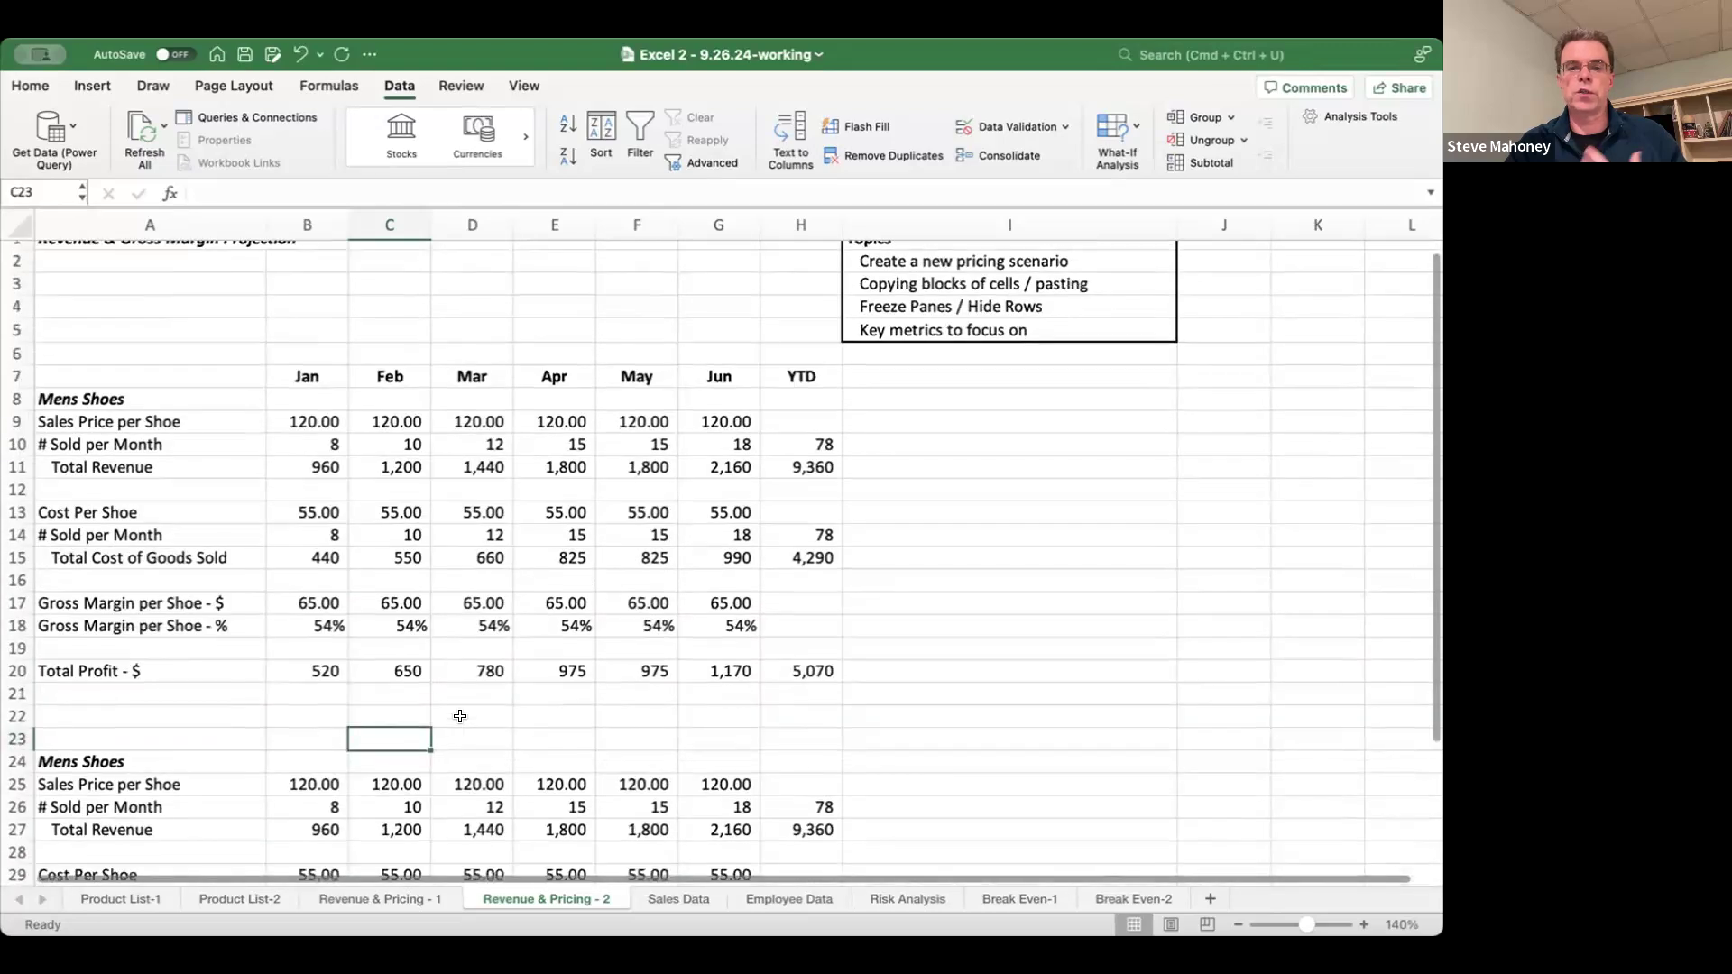
# - Freeze the panes at cell B8 to lock the month heading rows and the label column
pyautogui.scroll(-6, 460, 715)
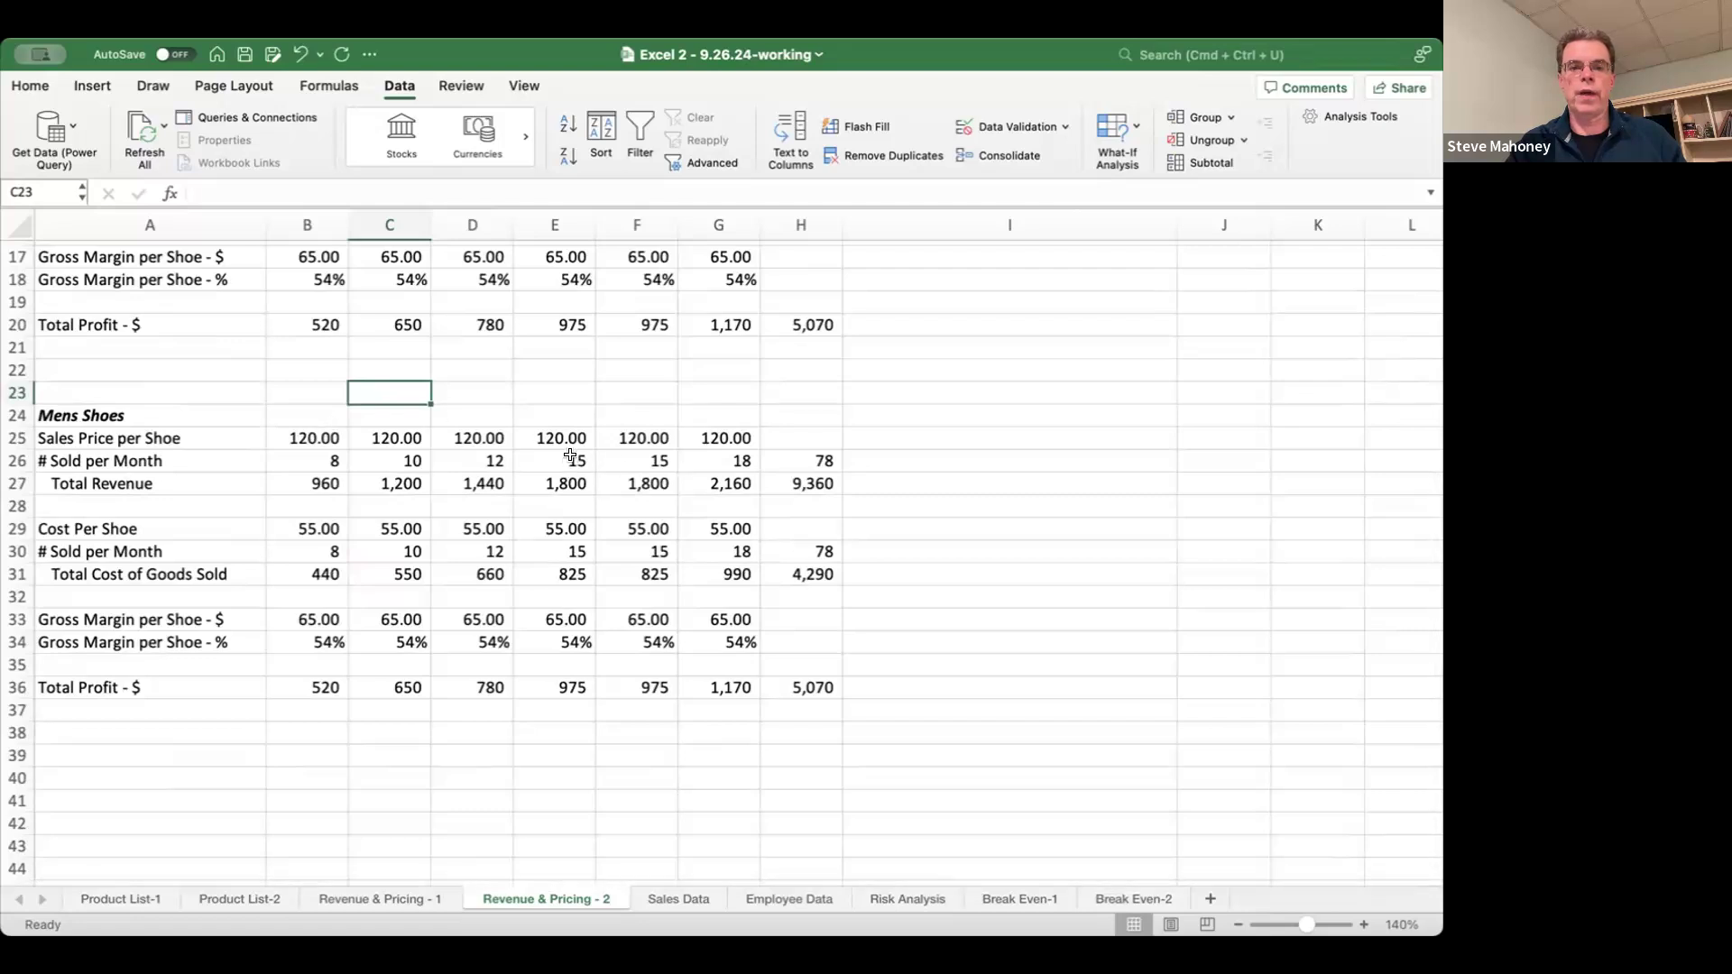
pyautogui.scroll(6, 570, 456)
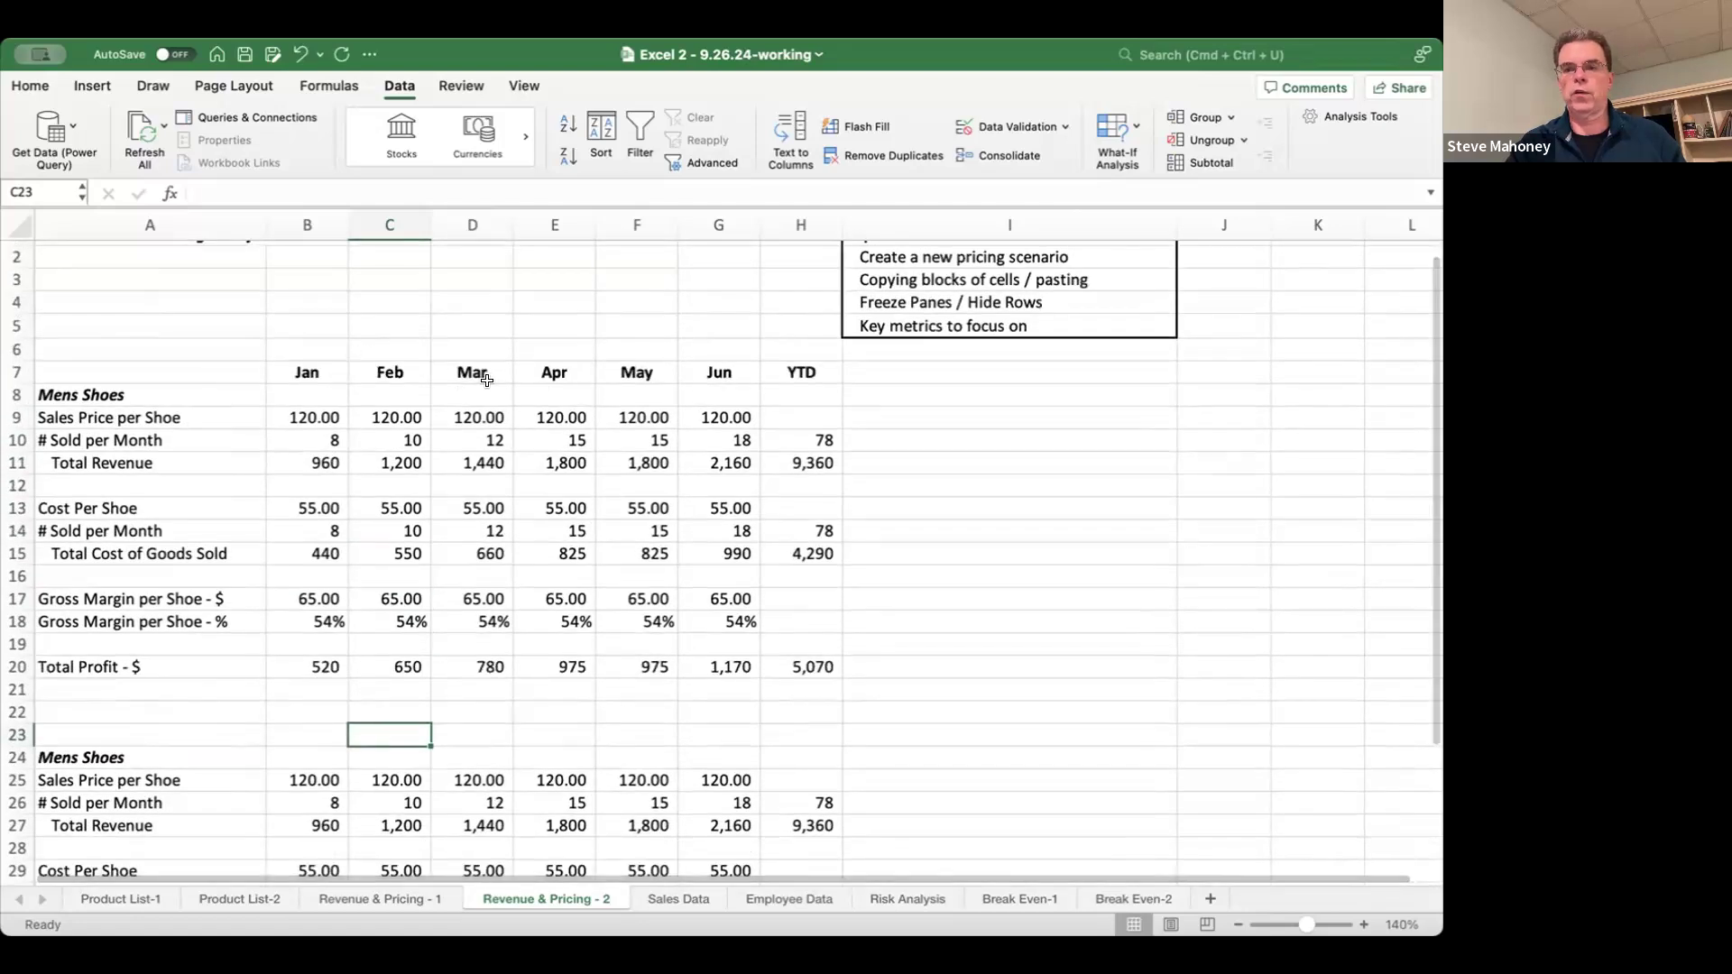
pyautogui.scroll(2, 487, 381)
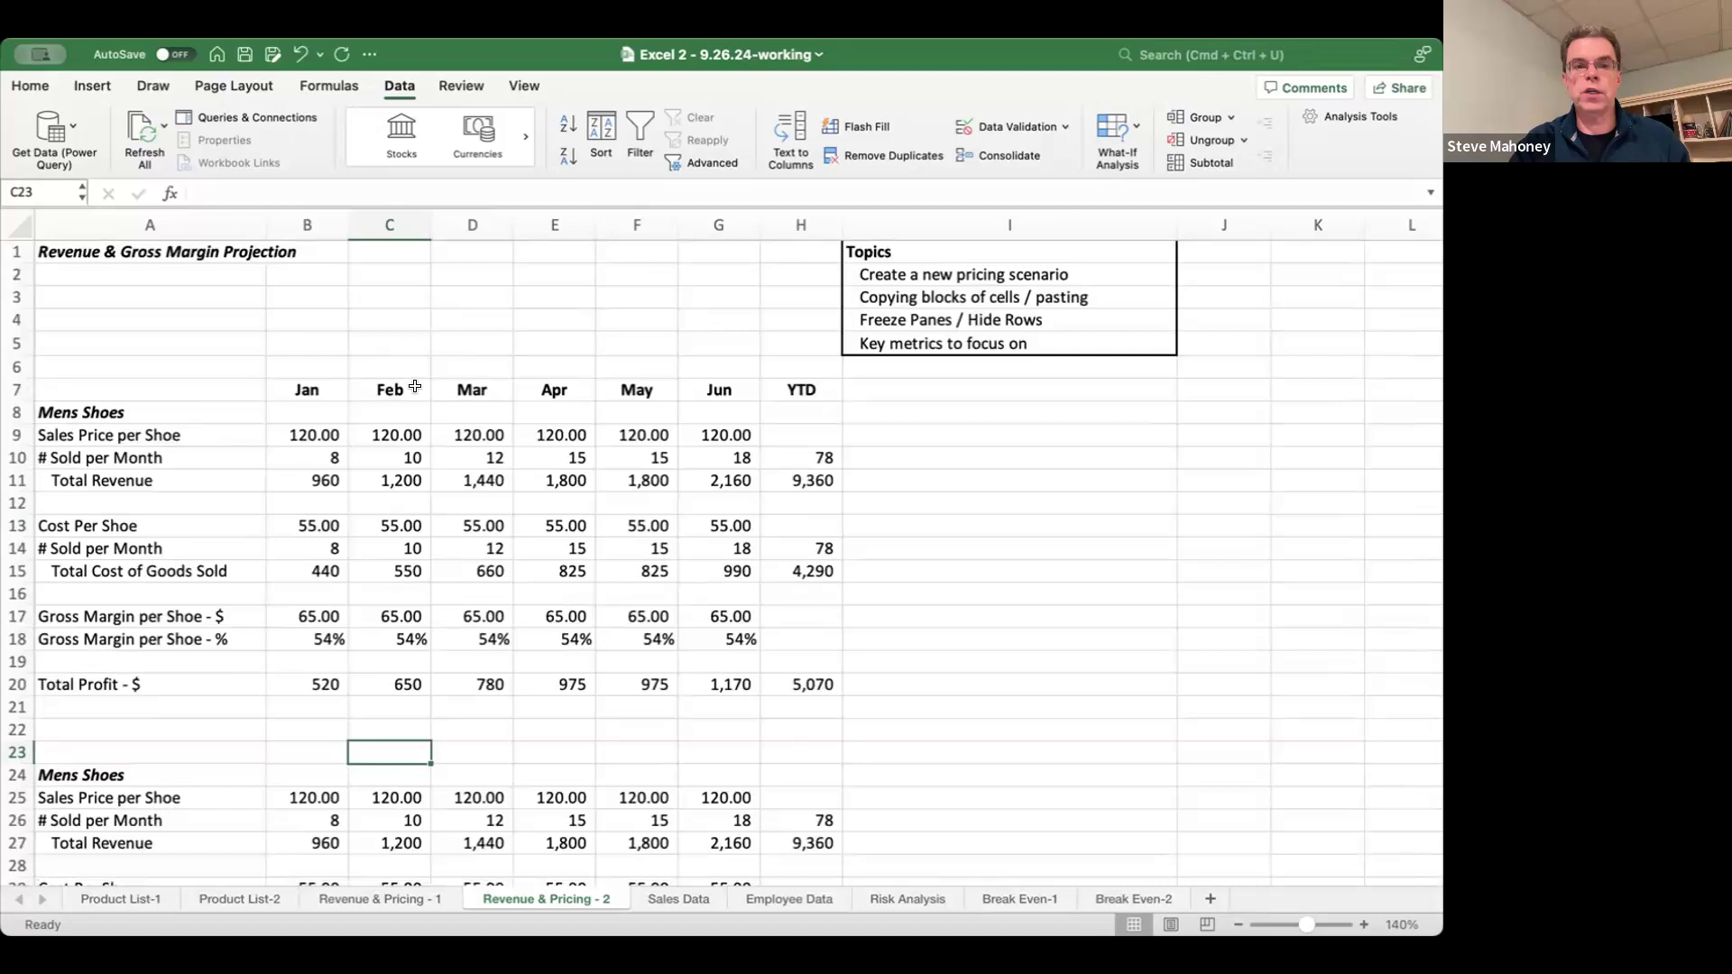
pyautogui.click(309, 402)
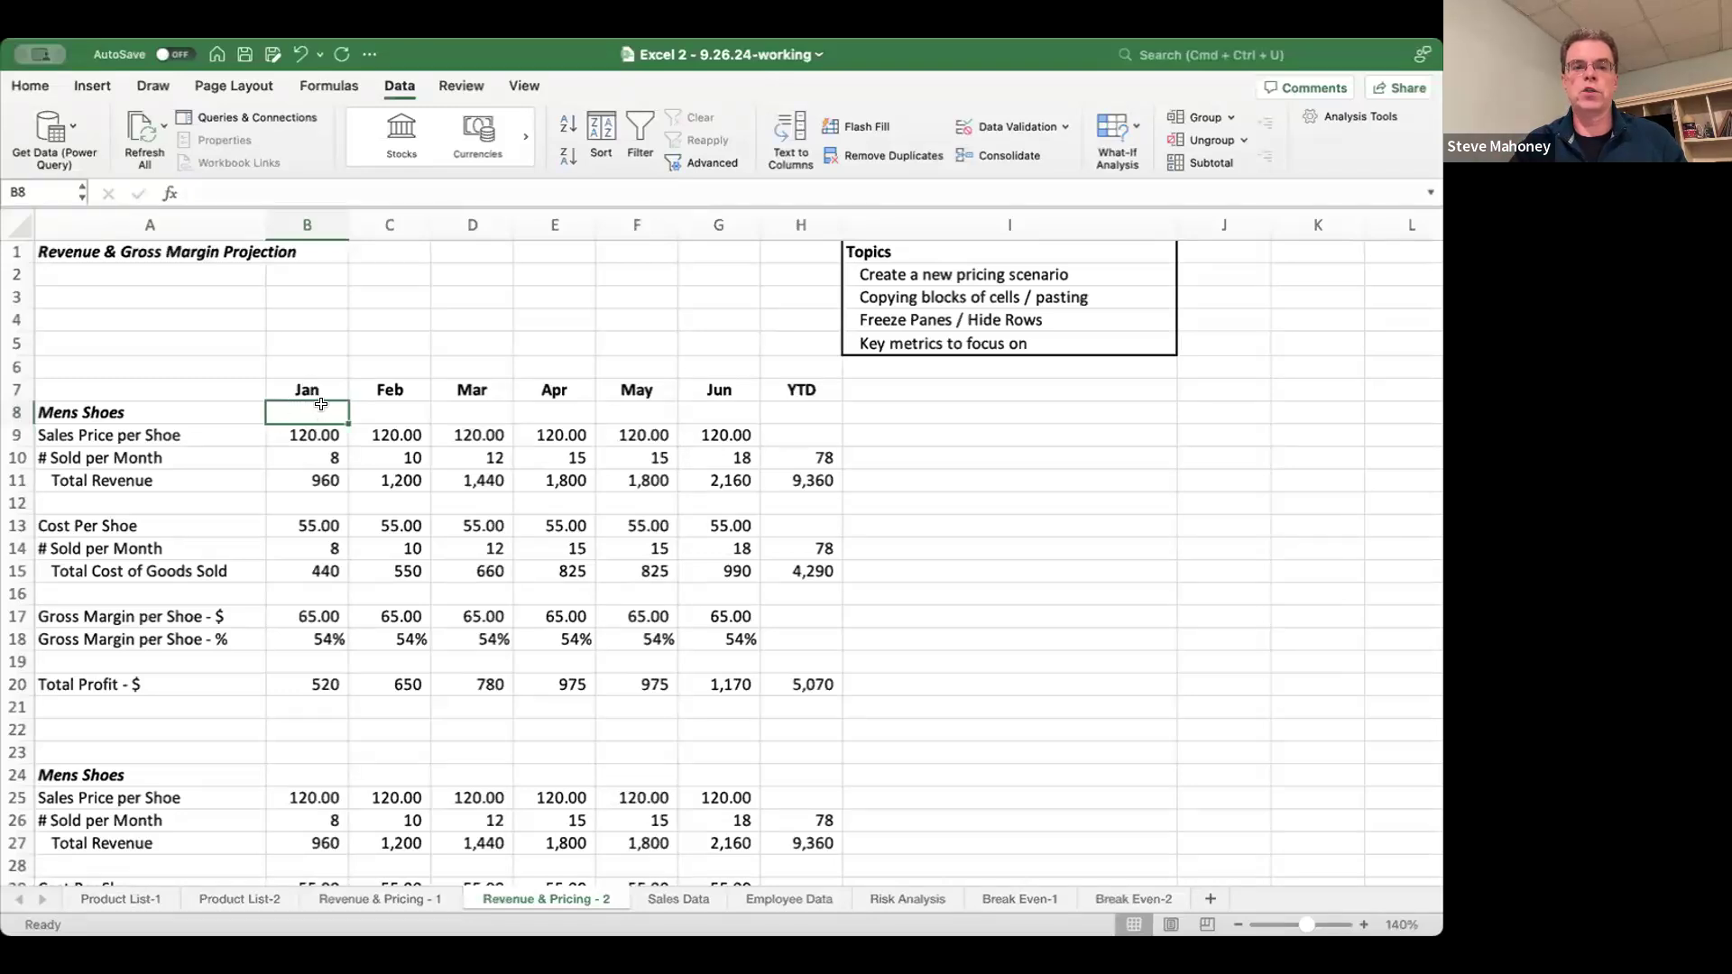
pyautogui.click(532, 79)
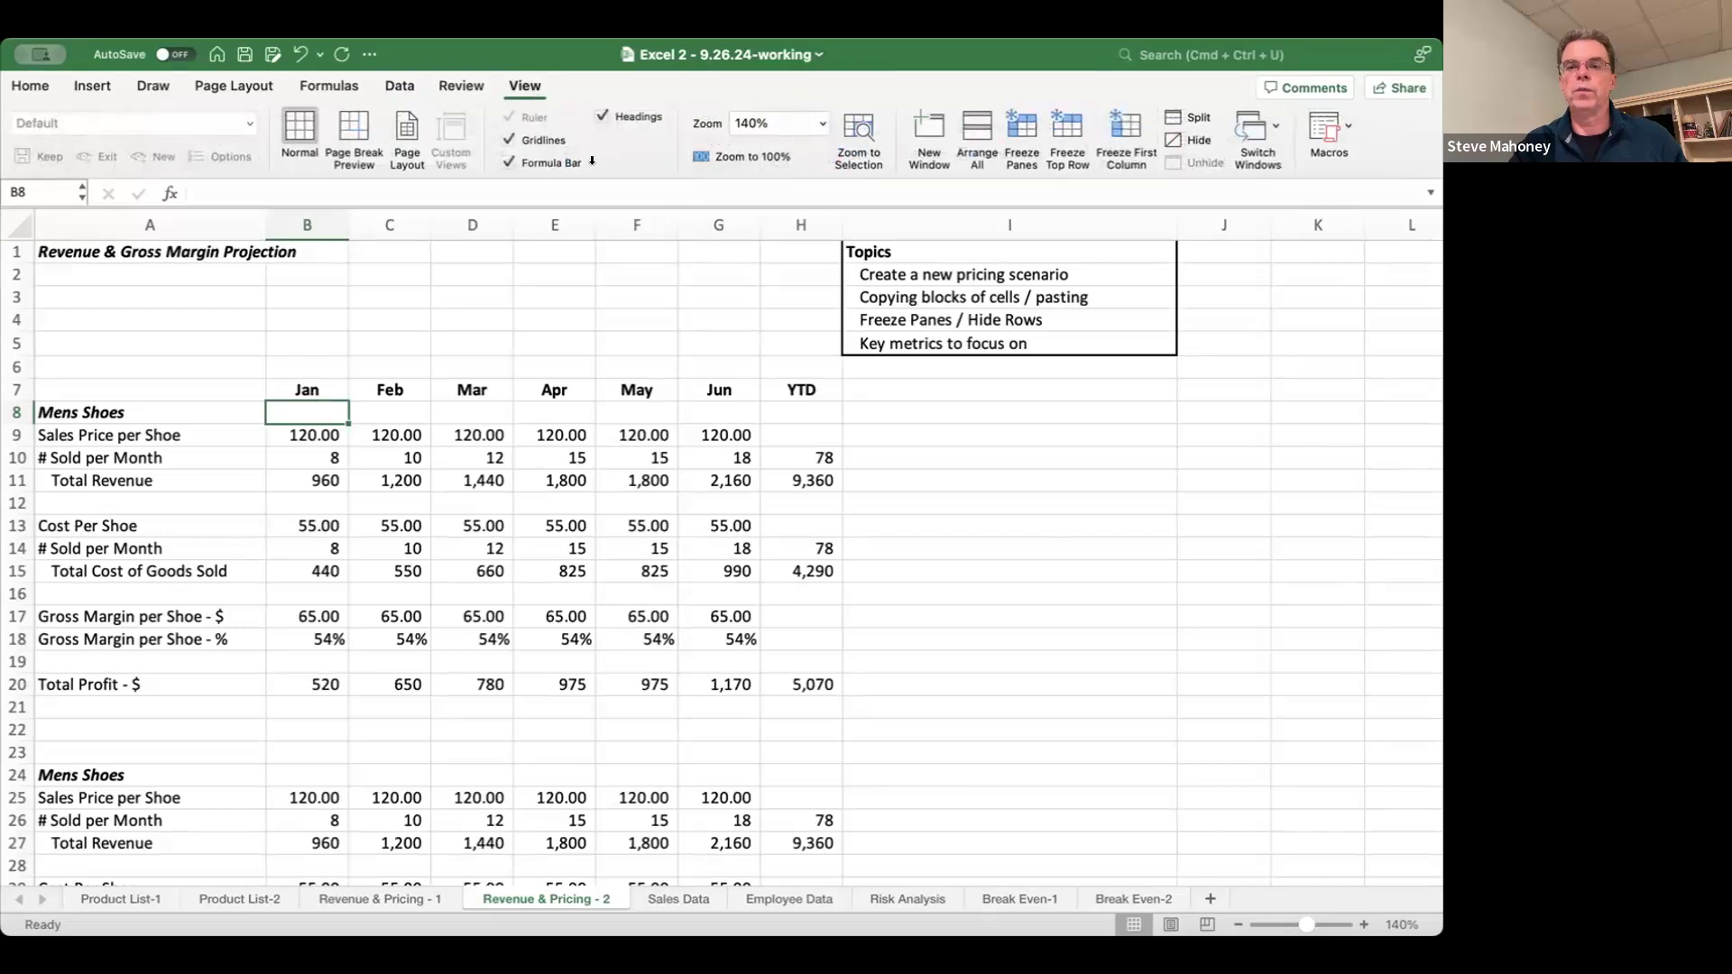
pyautogui.click(1018, 134)
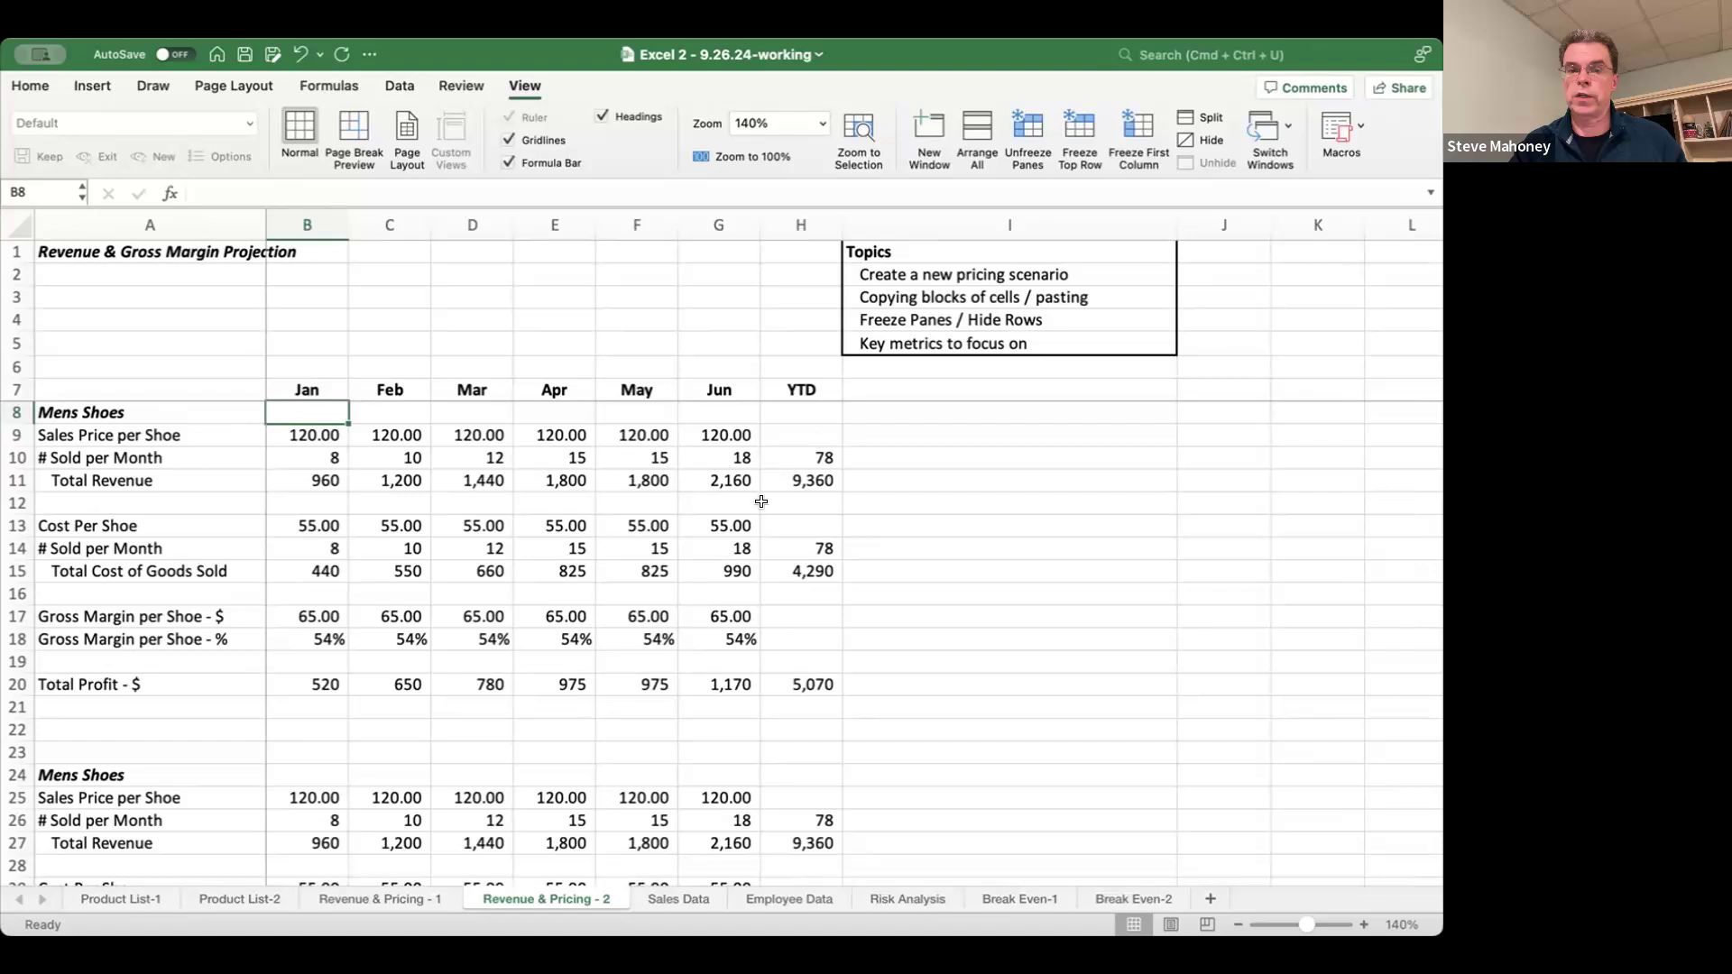
# - Check how the month headings and row labels hold while moving down to the second block and across to the YTD column
pyautogui.scroll(-2, 591, 602)
pyautogui.scroll(-10, 590, 602)
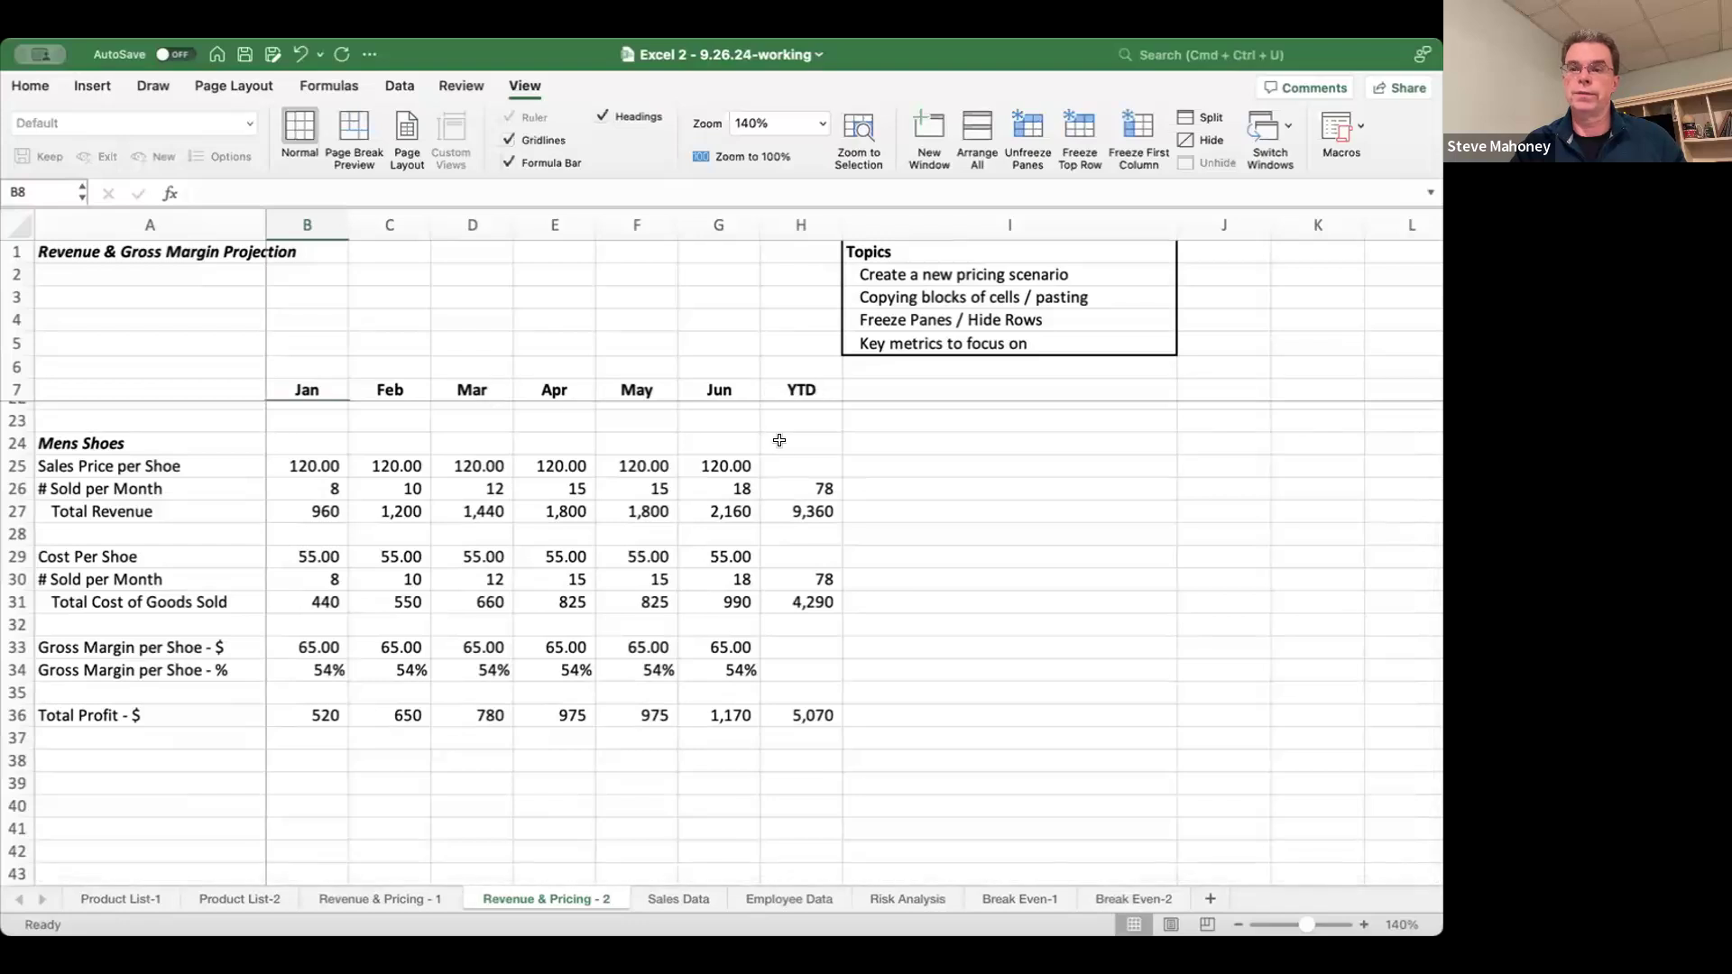
pyautogui.scroll(12, 706, 565)
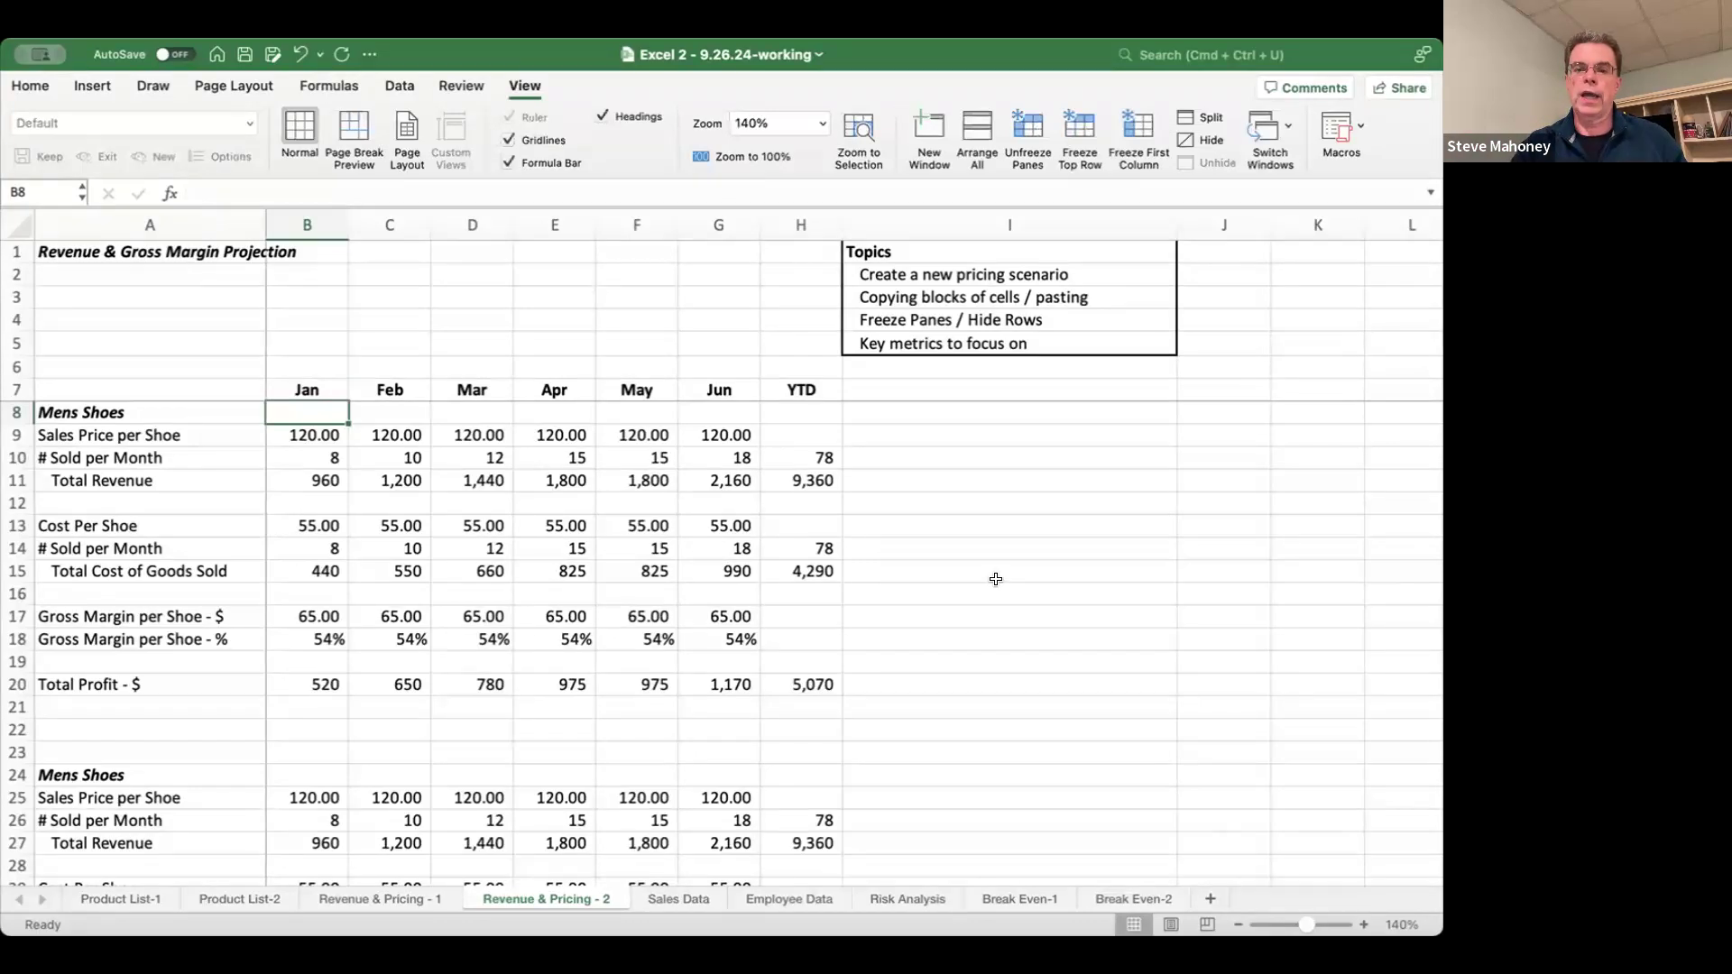
pyautogui.hscroll(3, 992, 581)
pyautogui.hscroll(2, 995, 579)
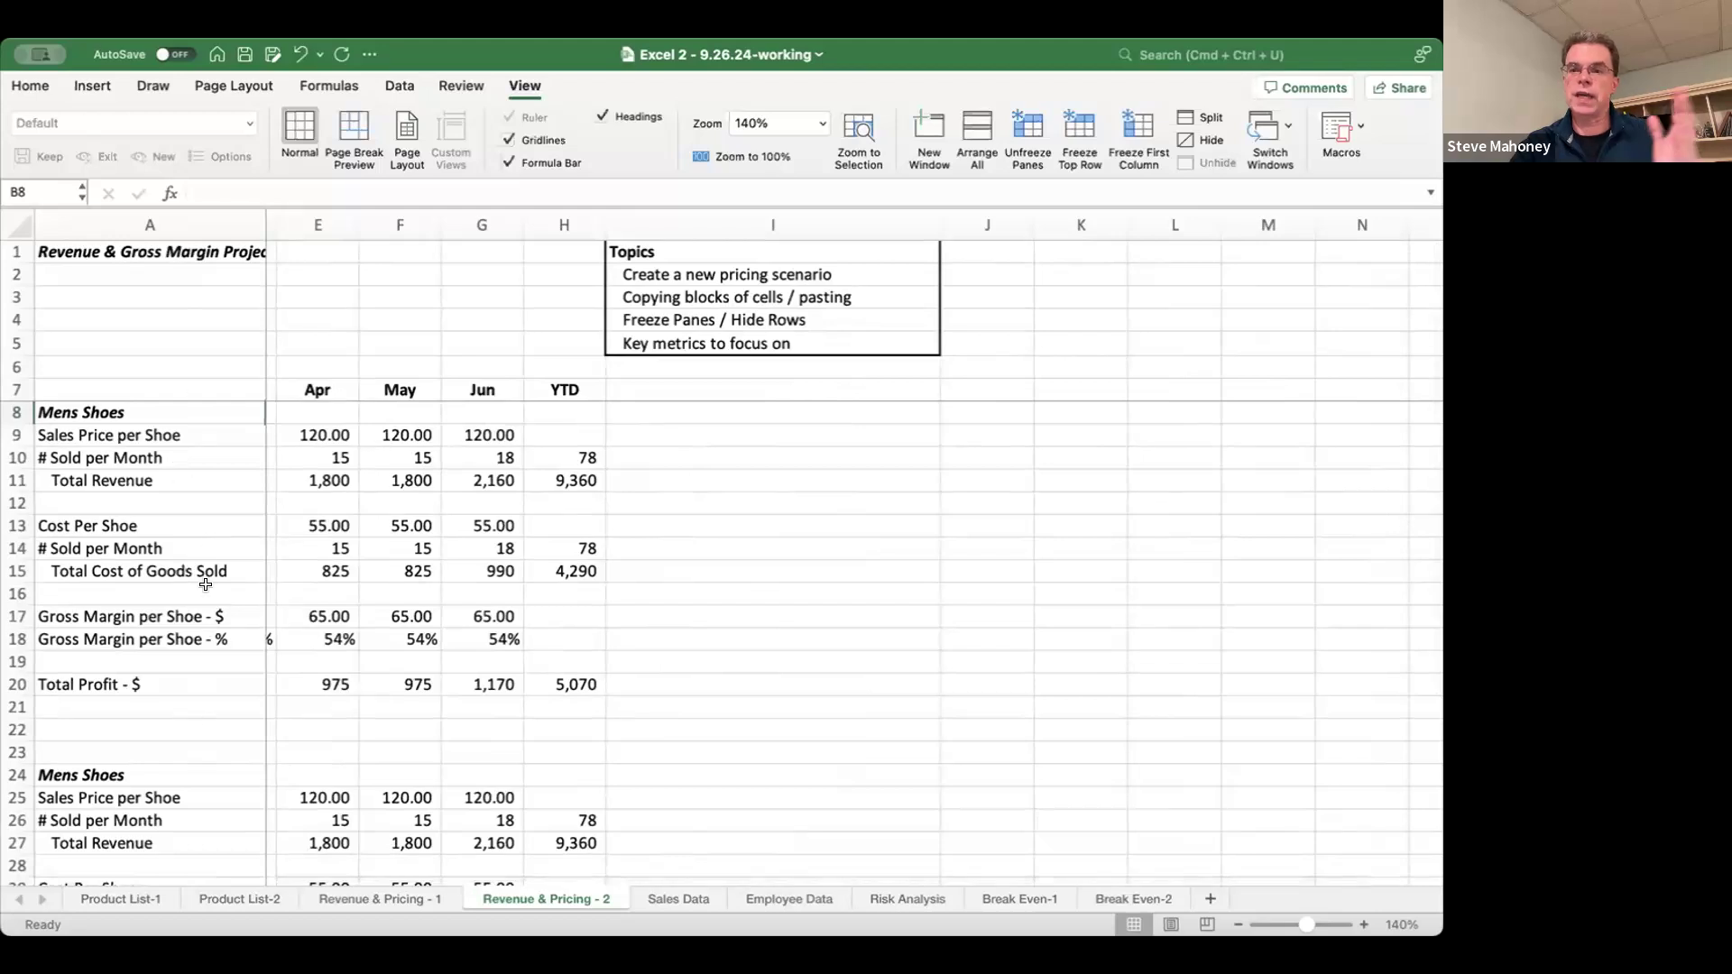
pyautogui.hscroll(3, 445, 702)
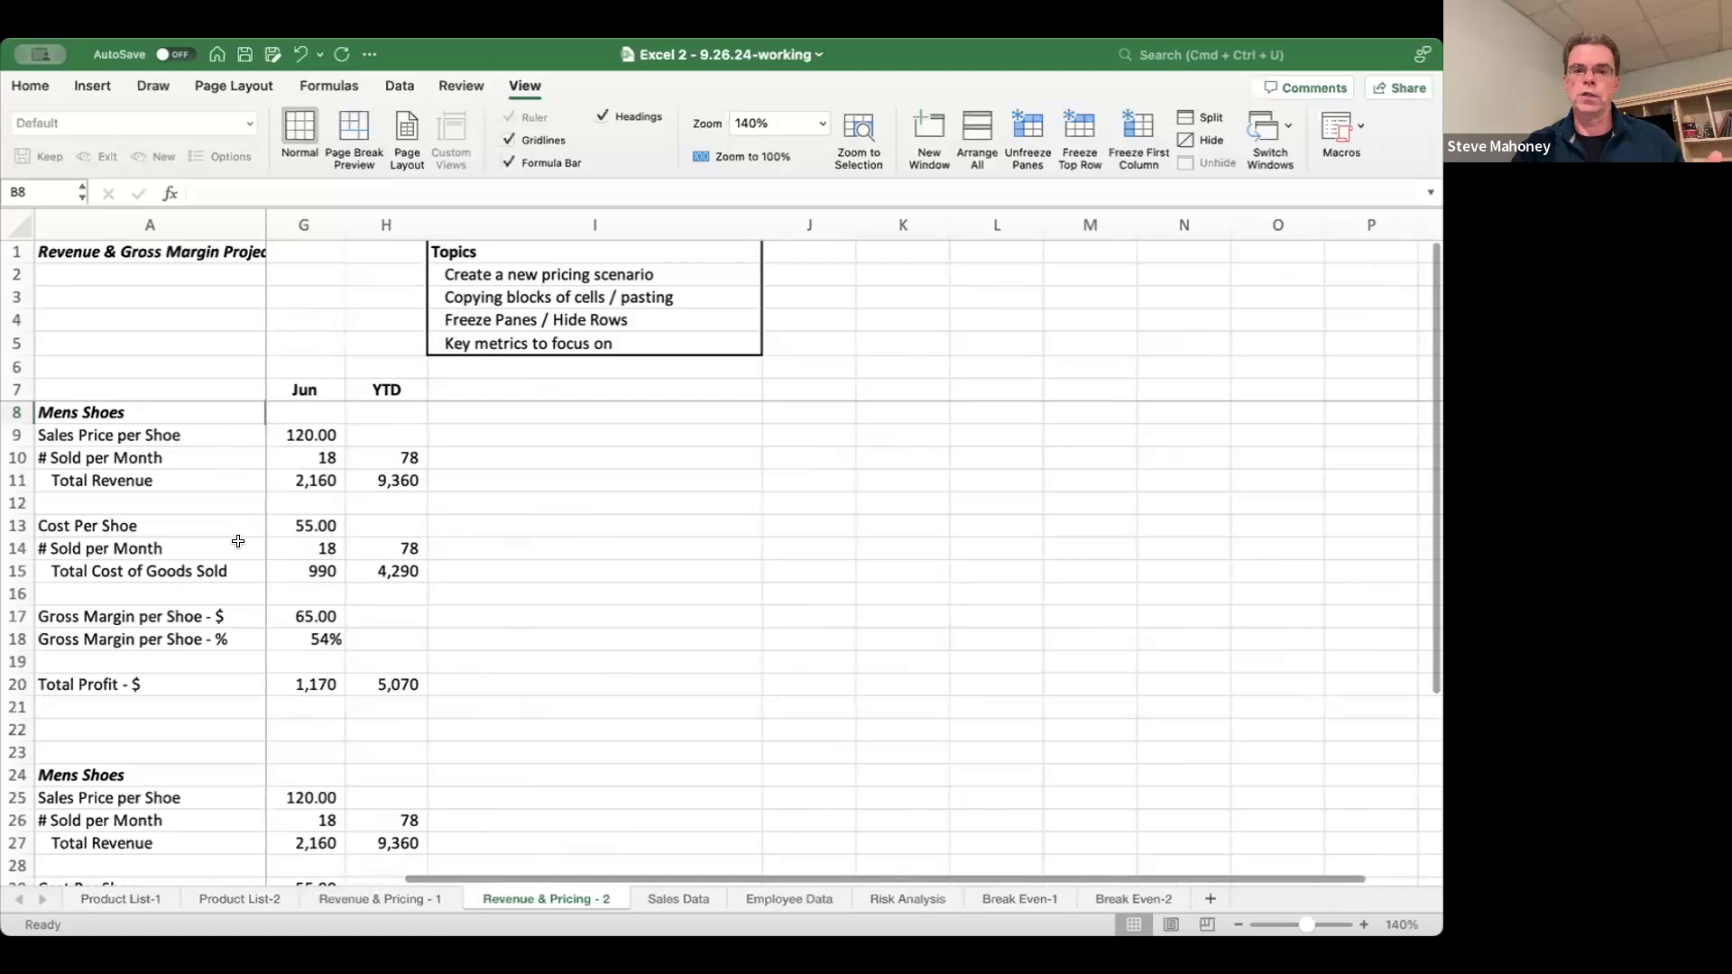
pyautogui.hscroll(-5, 415, 547)
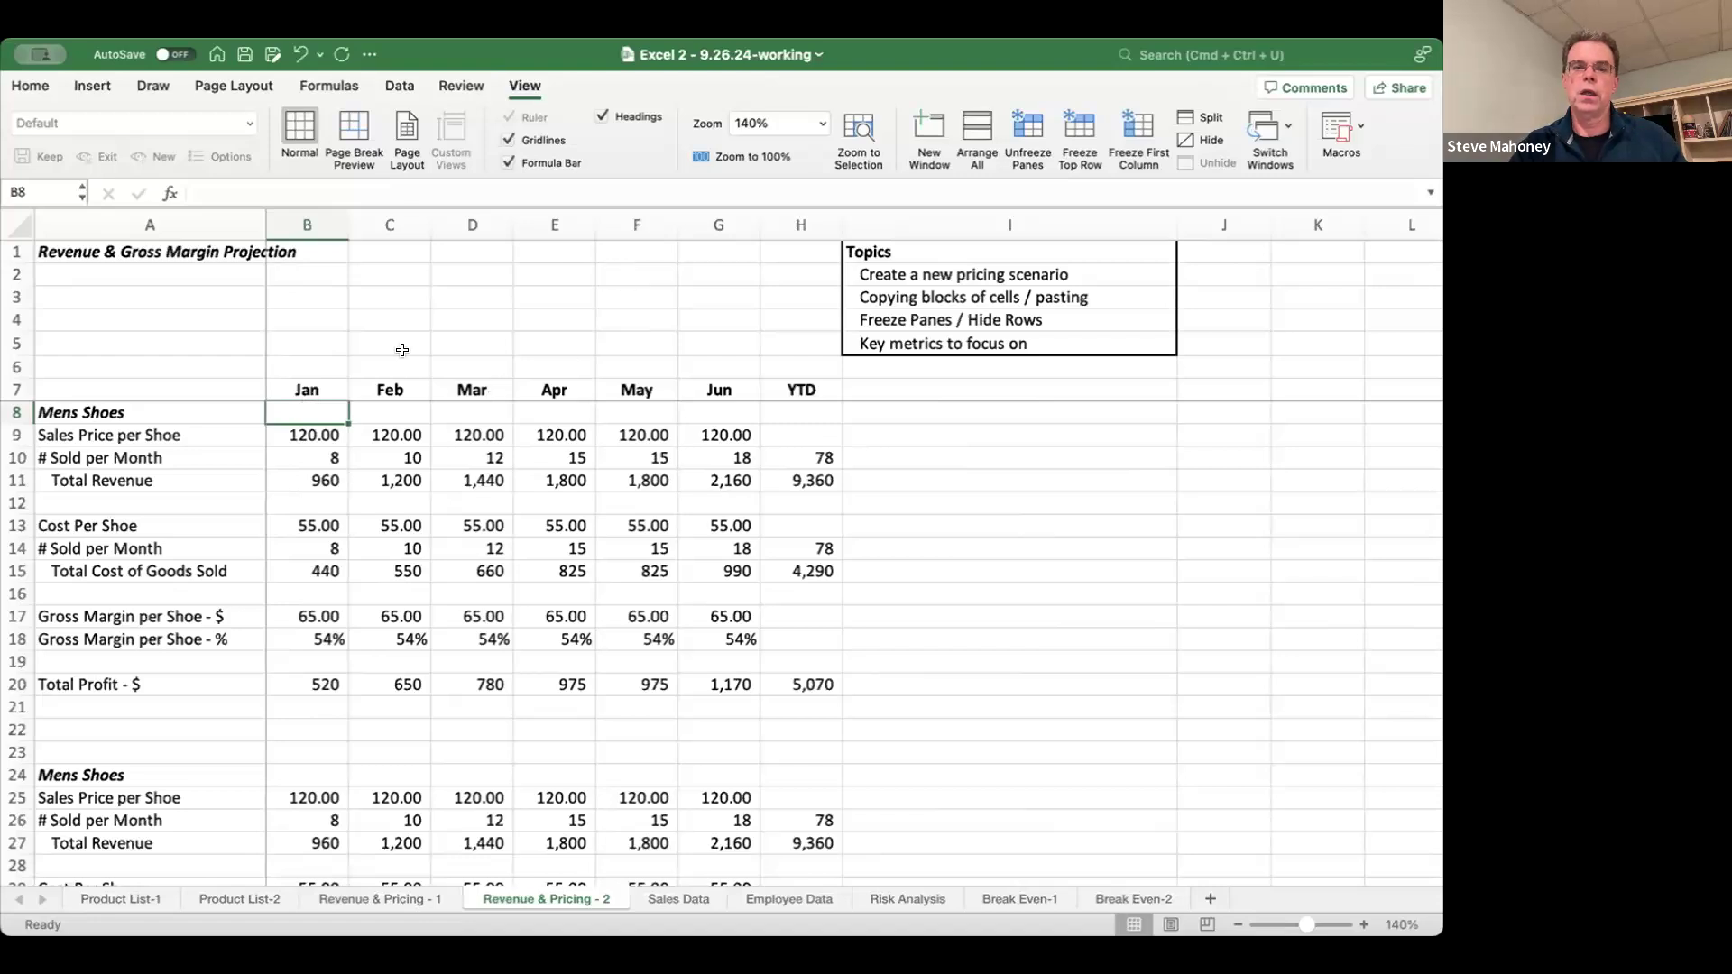
# - Unfreeze the panes and check how the month headings move with the sheet
pyautogui.click(1029, 132)
pyautogui.scroll(-5, 385, 525)
pyautogui.scroll(5, 387, 529)
pyautogui.scroll(-2, 387, 514)
pyautogui.scroll(2, 387, 502)
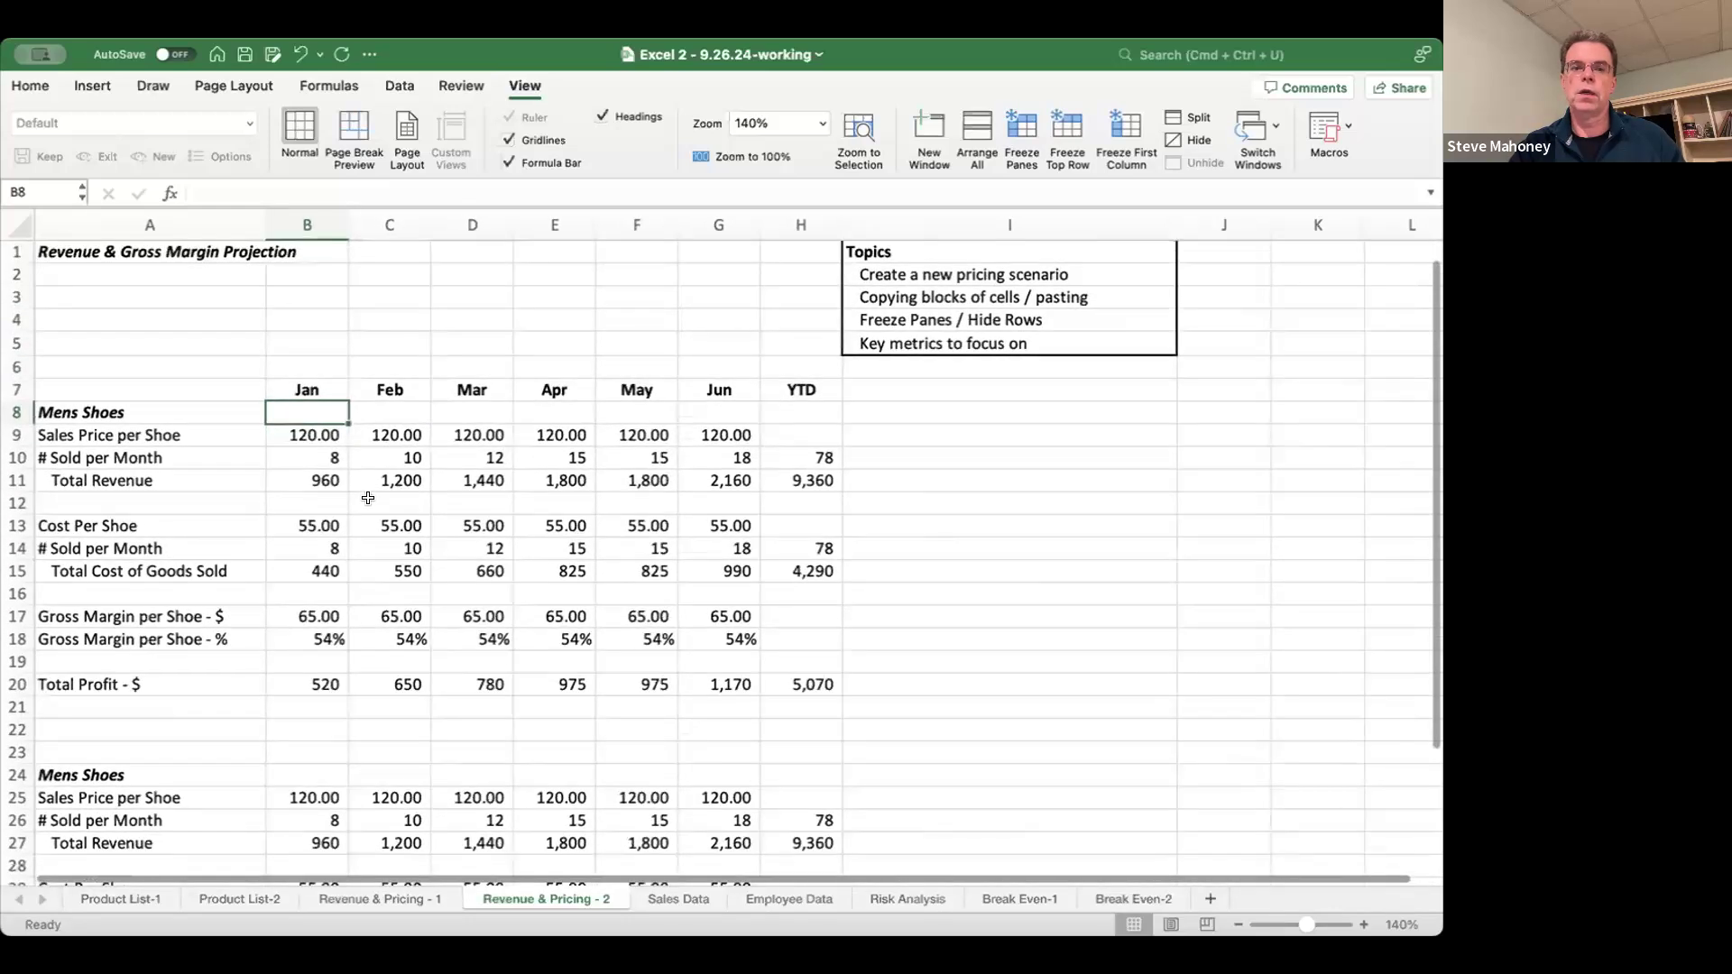
# - Try freezing the panes at cell B5, check the view at the second Mens Shoes block, and unfreeze them
pyautogui.click(307, 343)
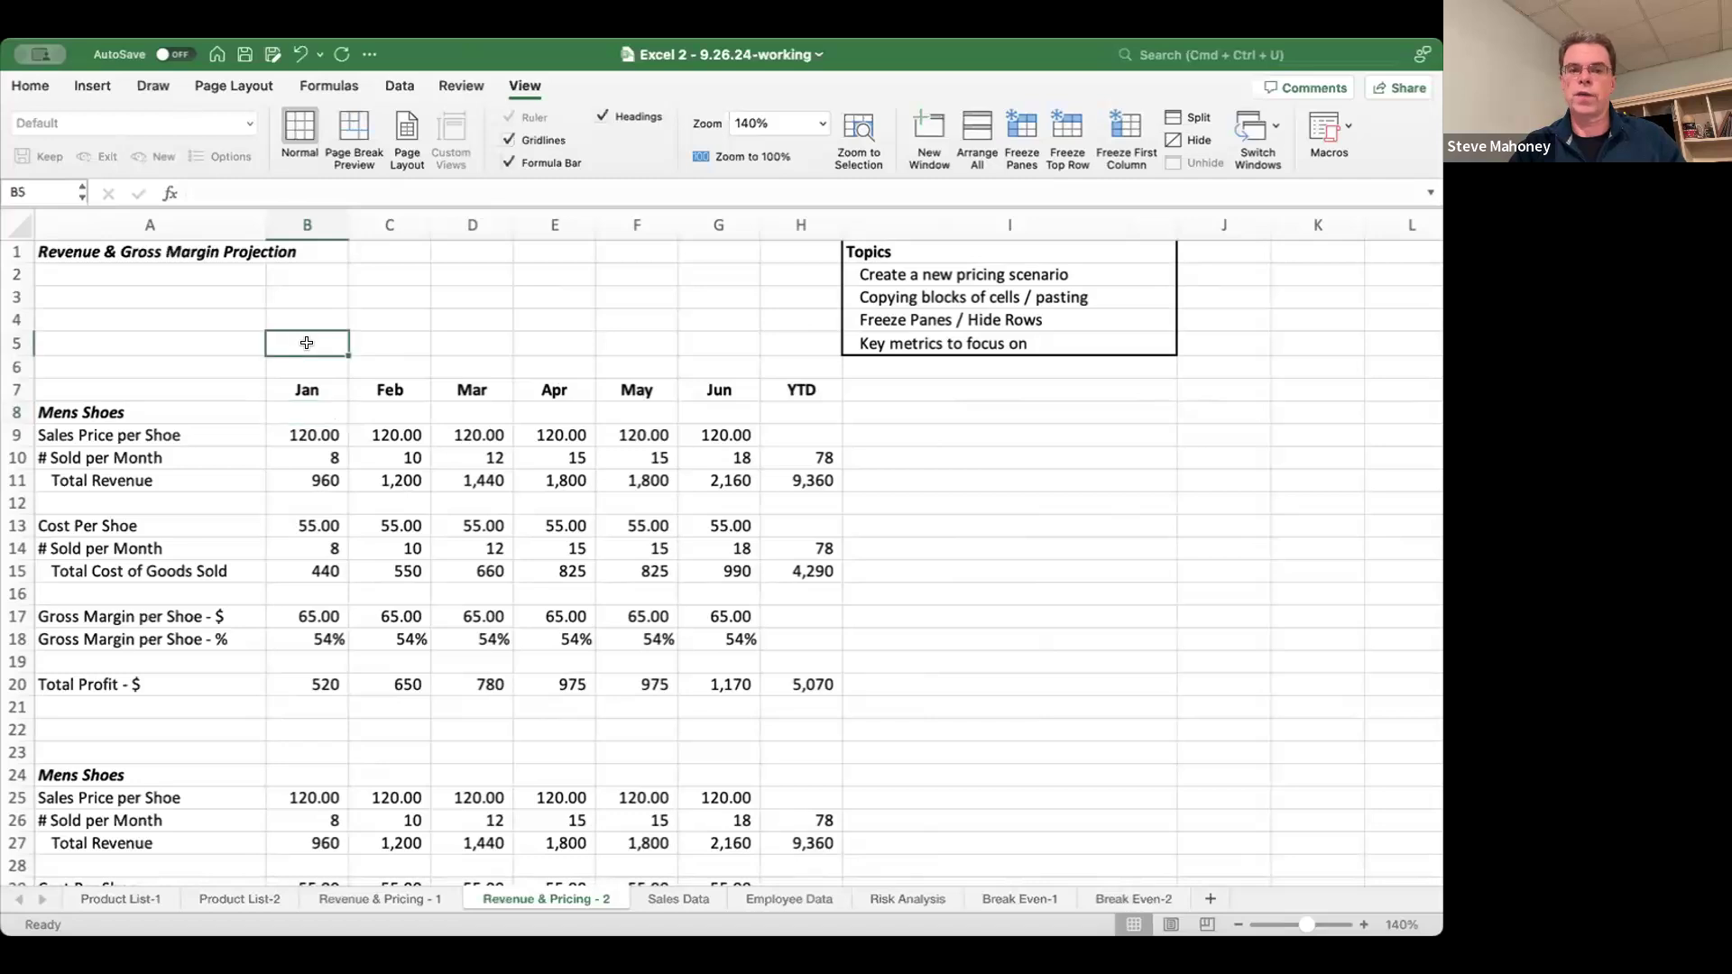
pyautogui.click(1018, 136)
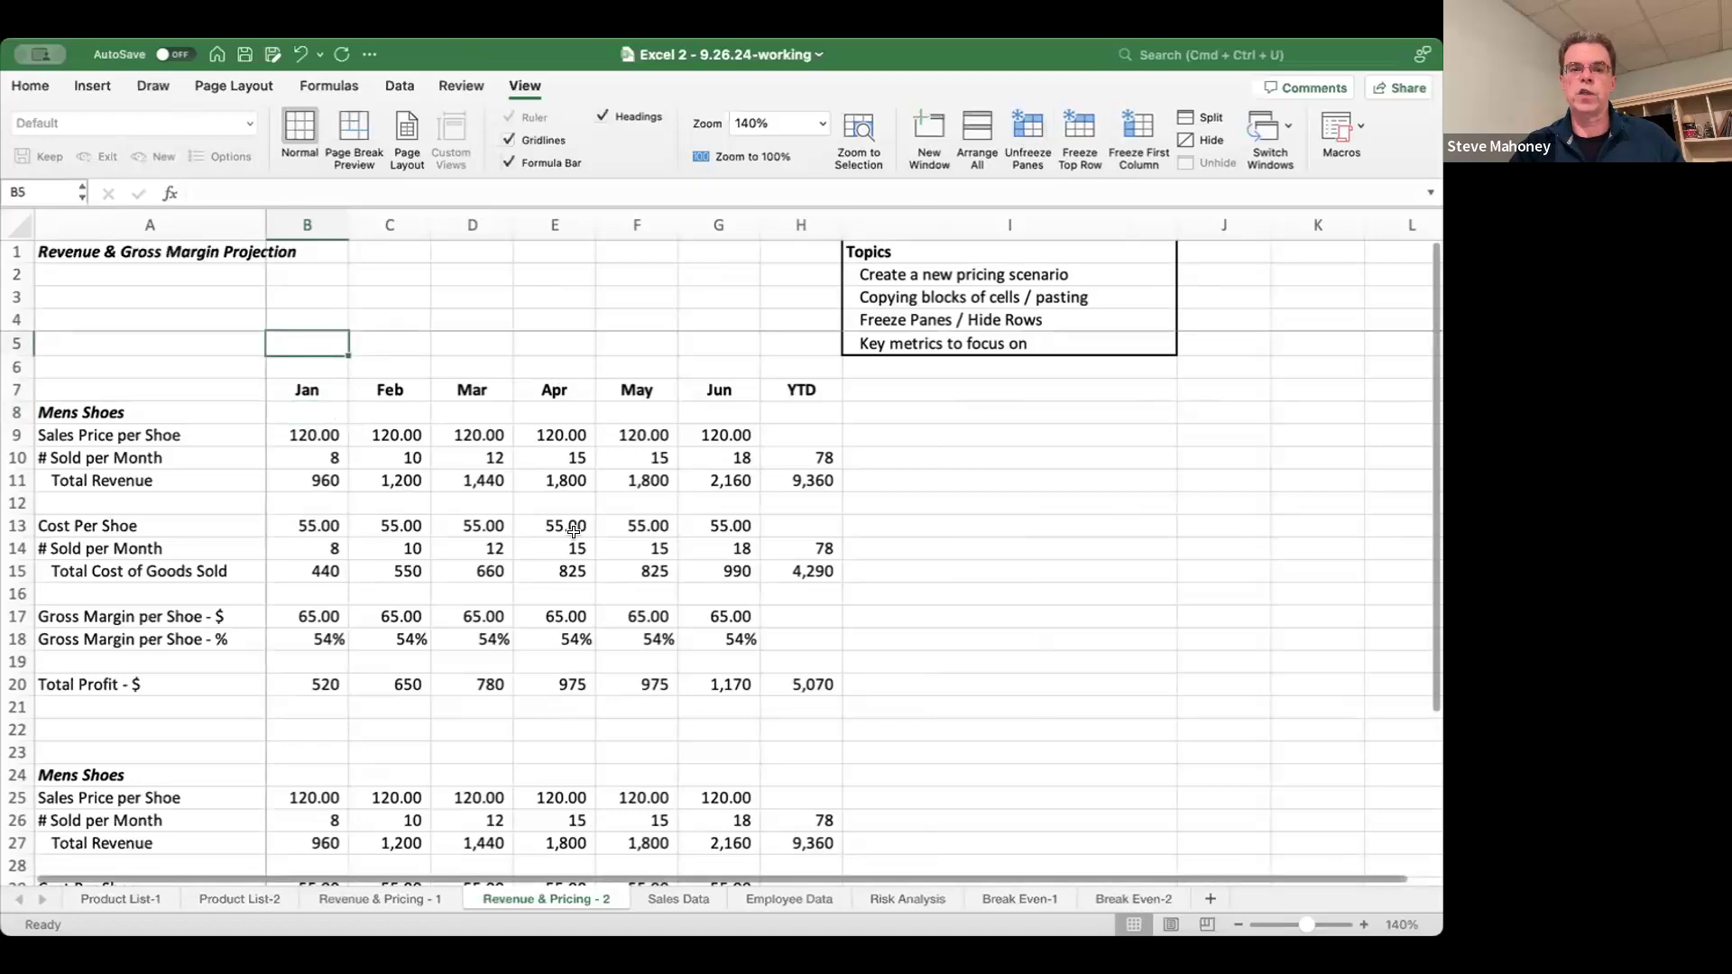
pyautogui.scroll(-6, 574, 532)
pyautogui.scroll(6, 574, 532)
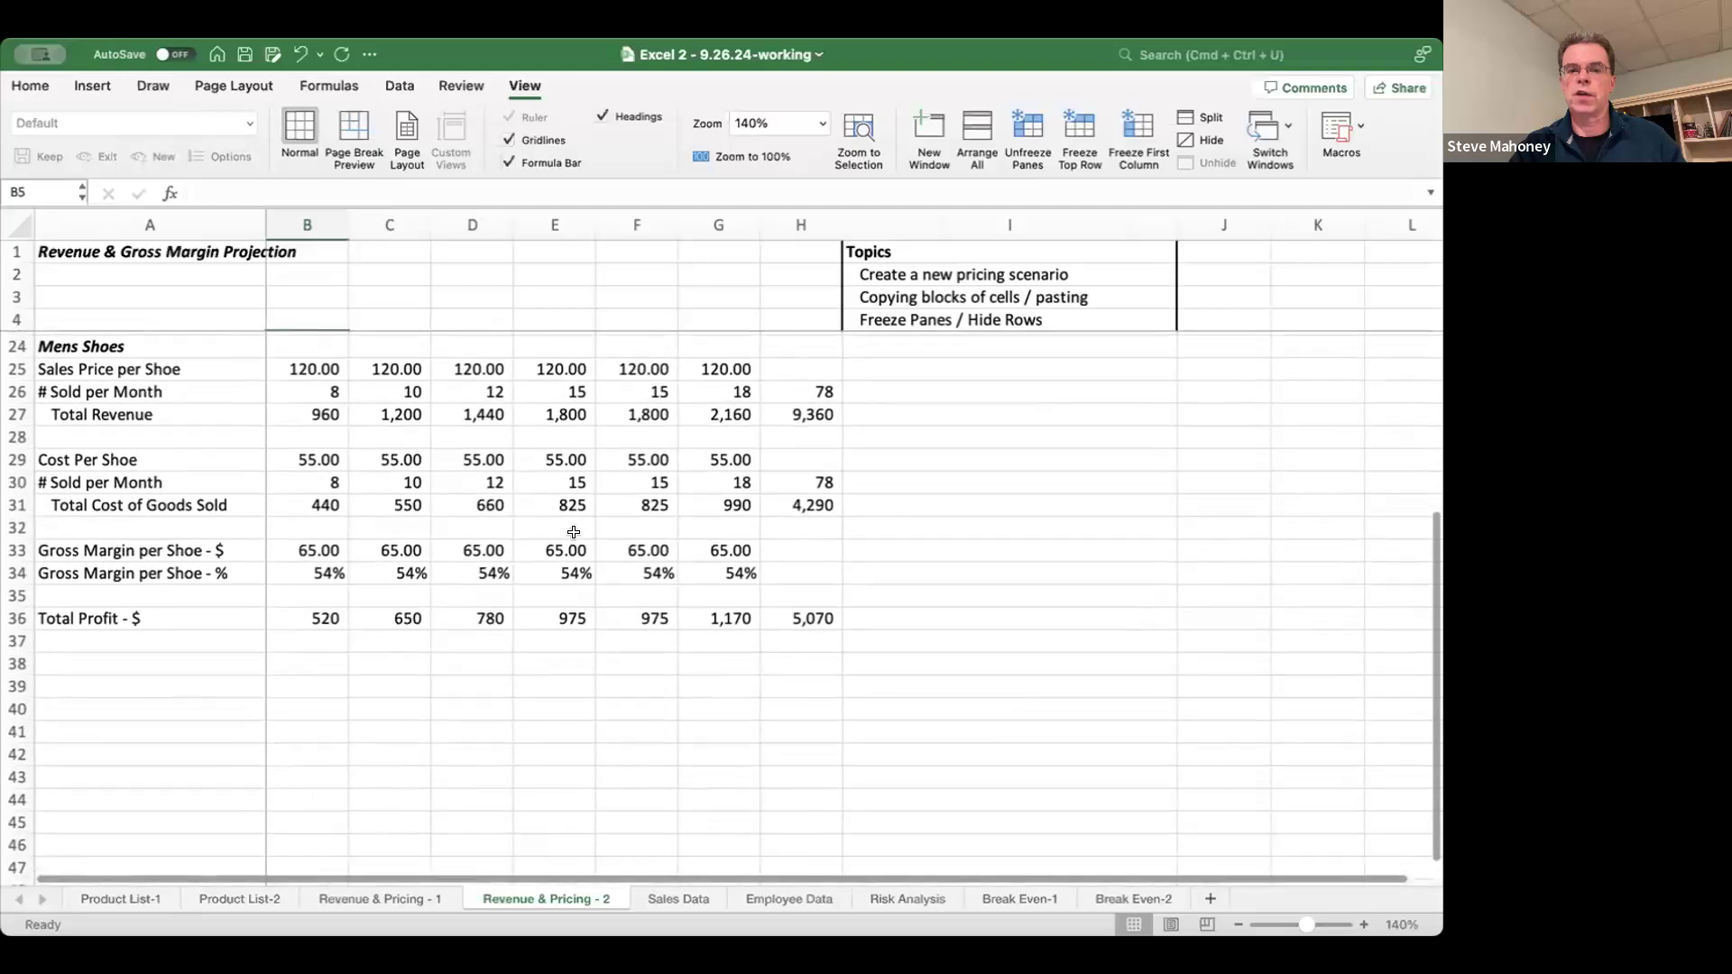
pyautogui.click(1028, 135)
# - Freeze the panes at B8, locking rows 1 to 7 and column A, and check the locked headings
pyautogui.click(312, 411)
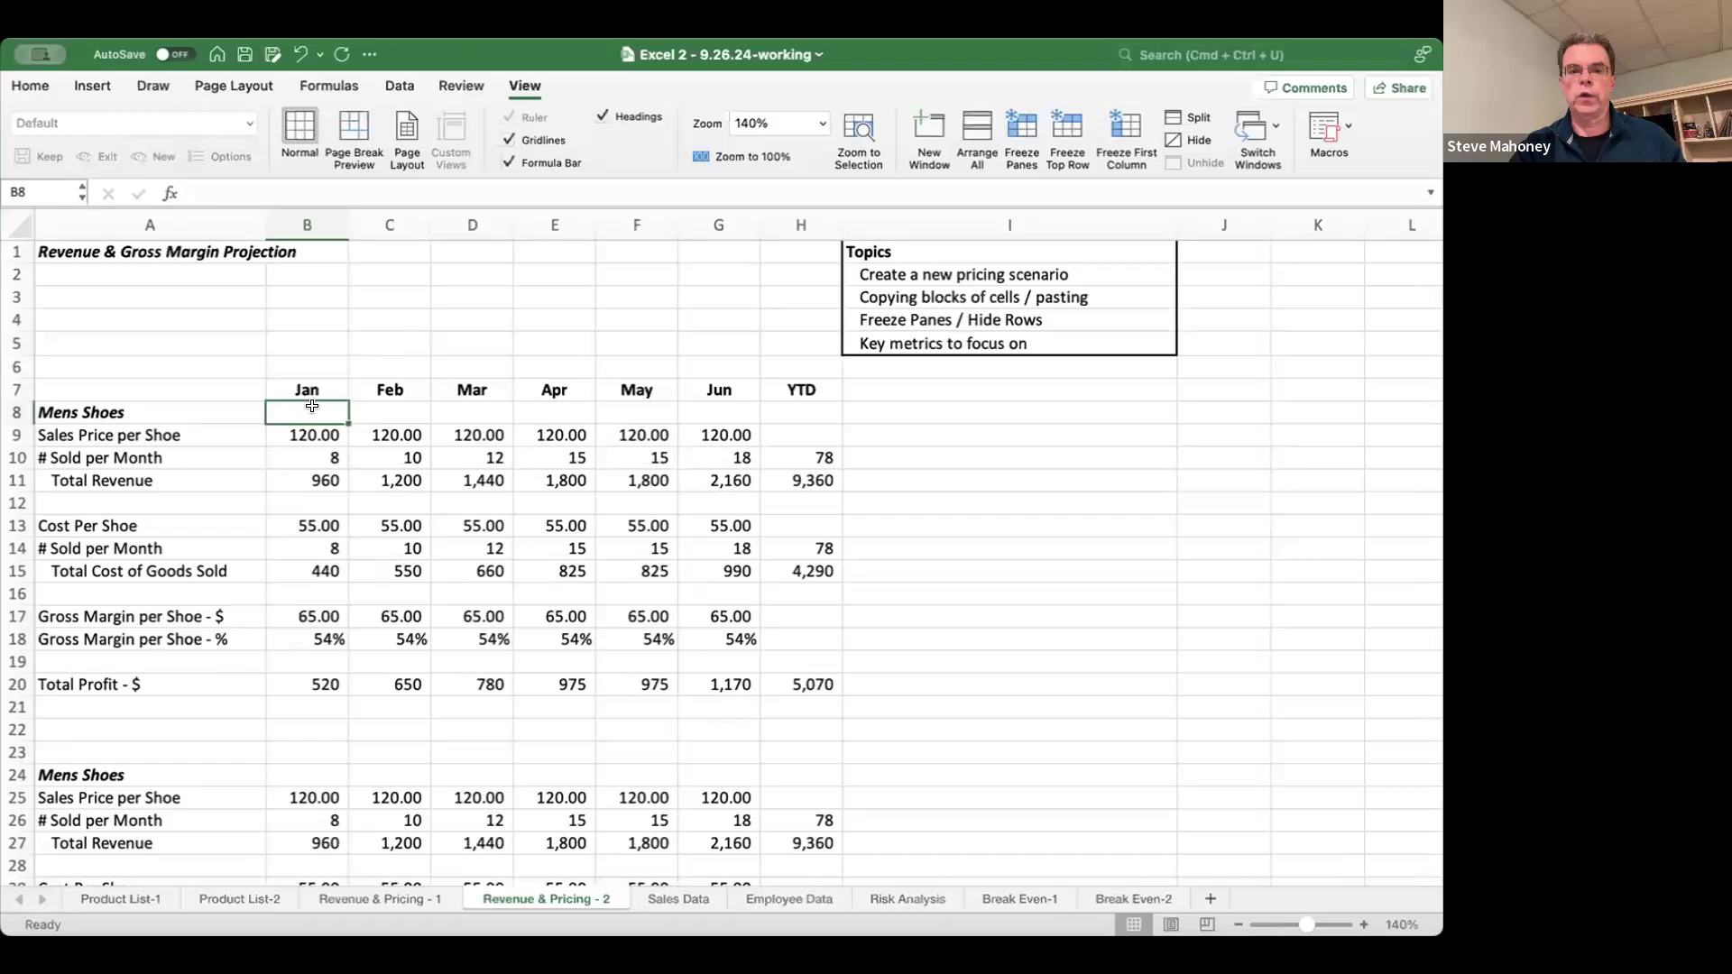
pyautogui.click(1022, 135)
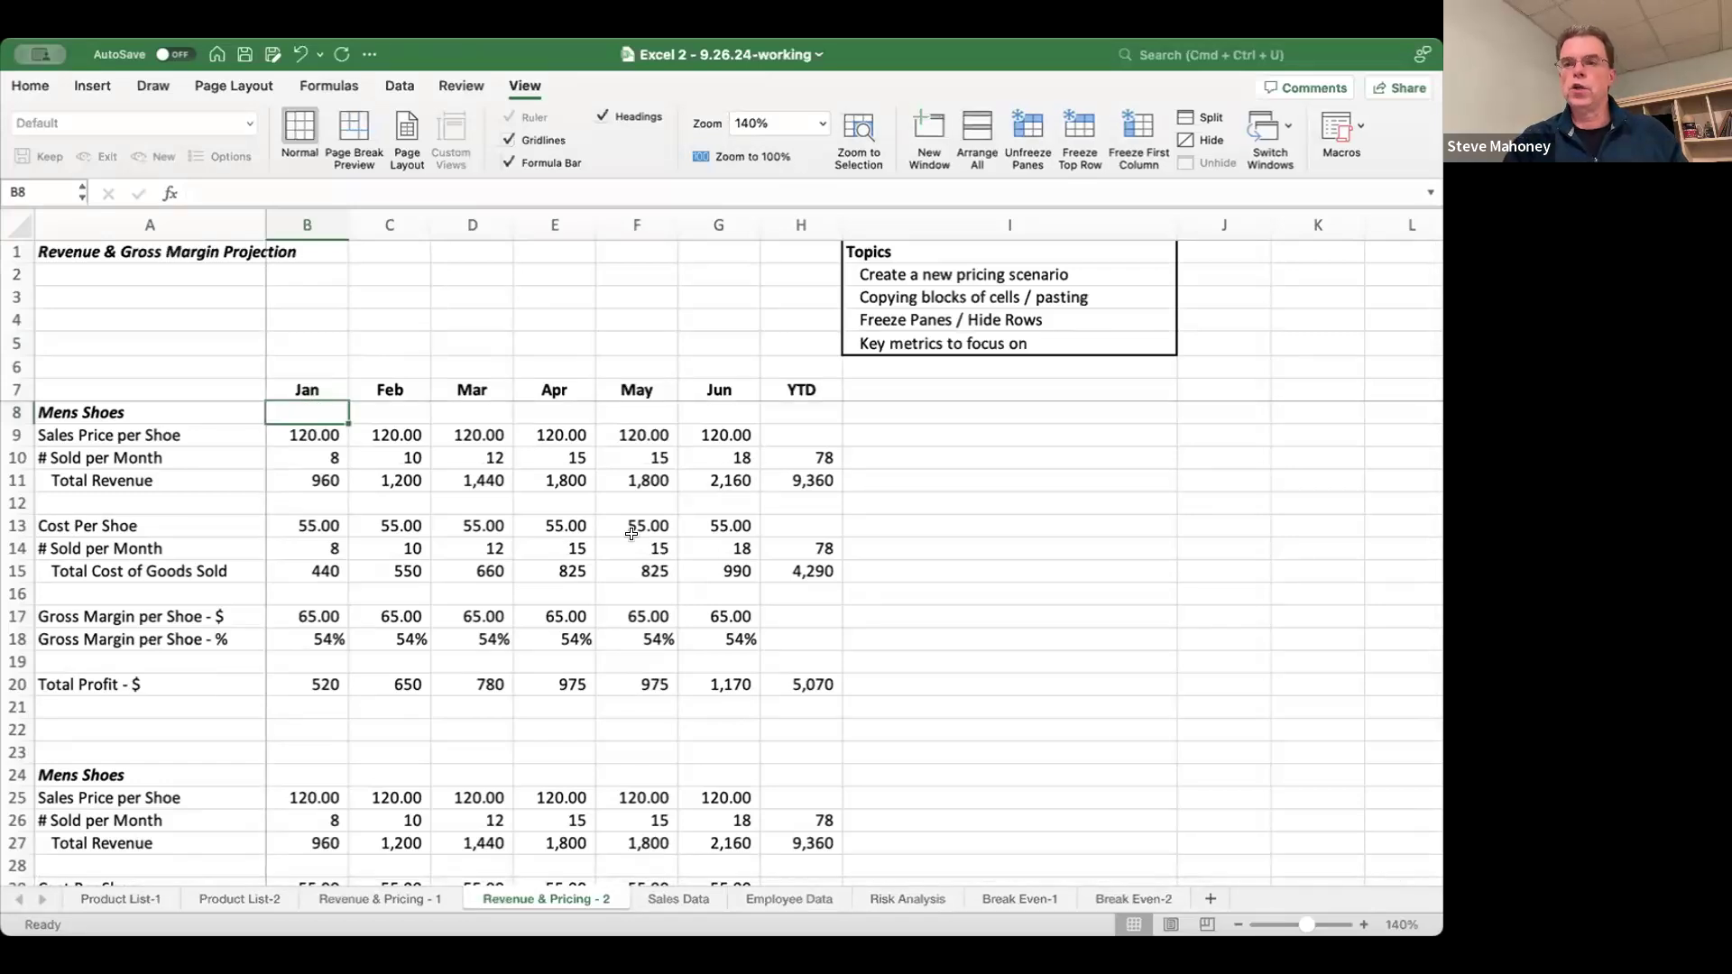
pyautogui.scroll(-5, 631, 534)
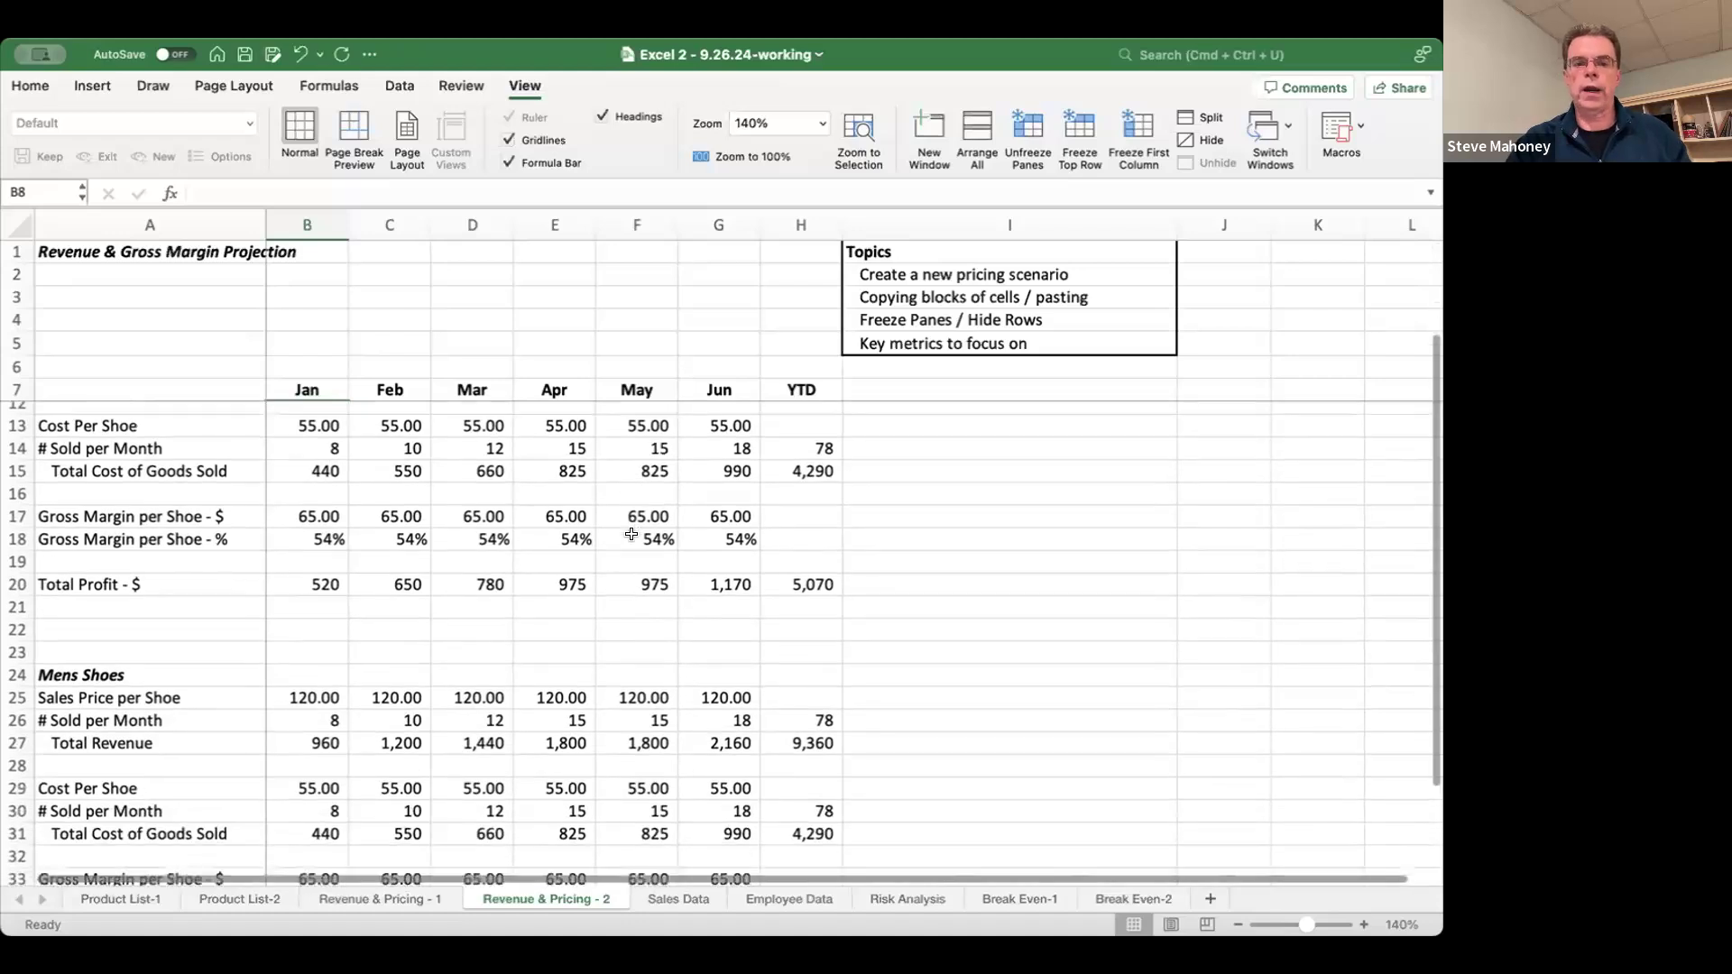
pyautogui.scroll(5, 631, 534)
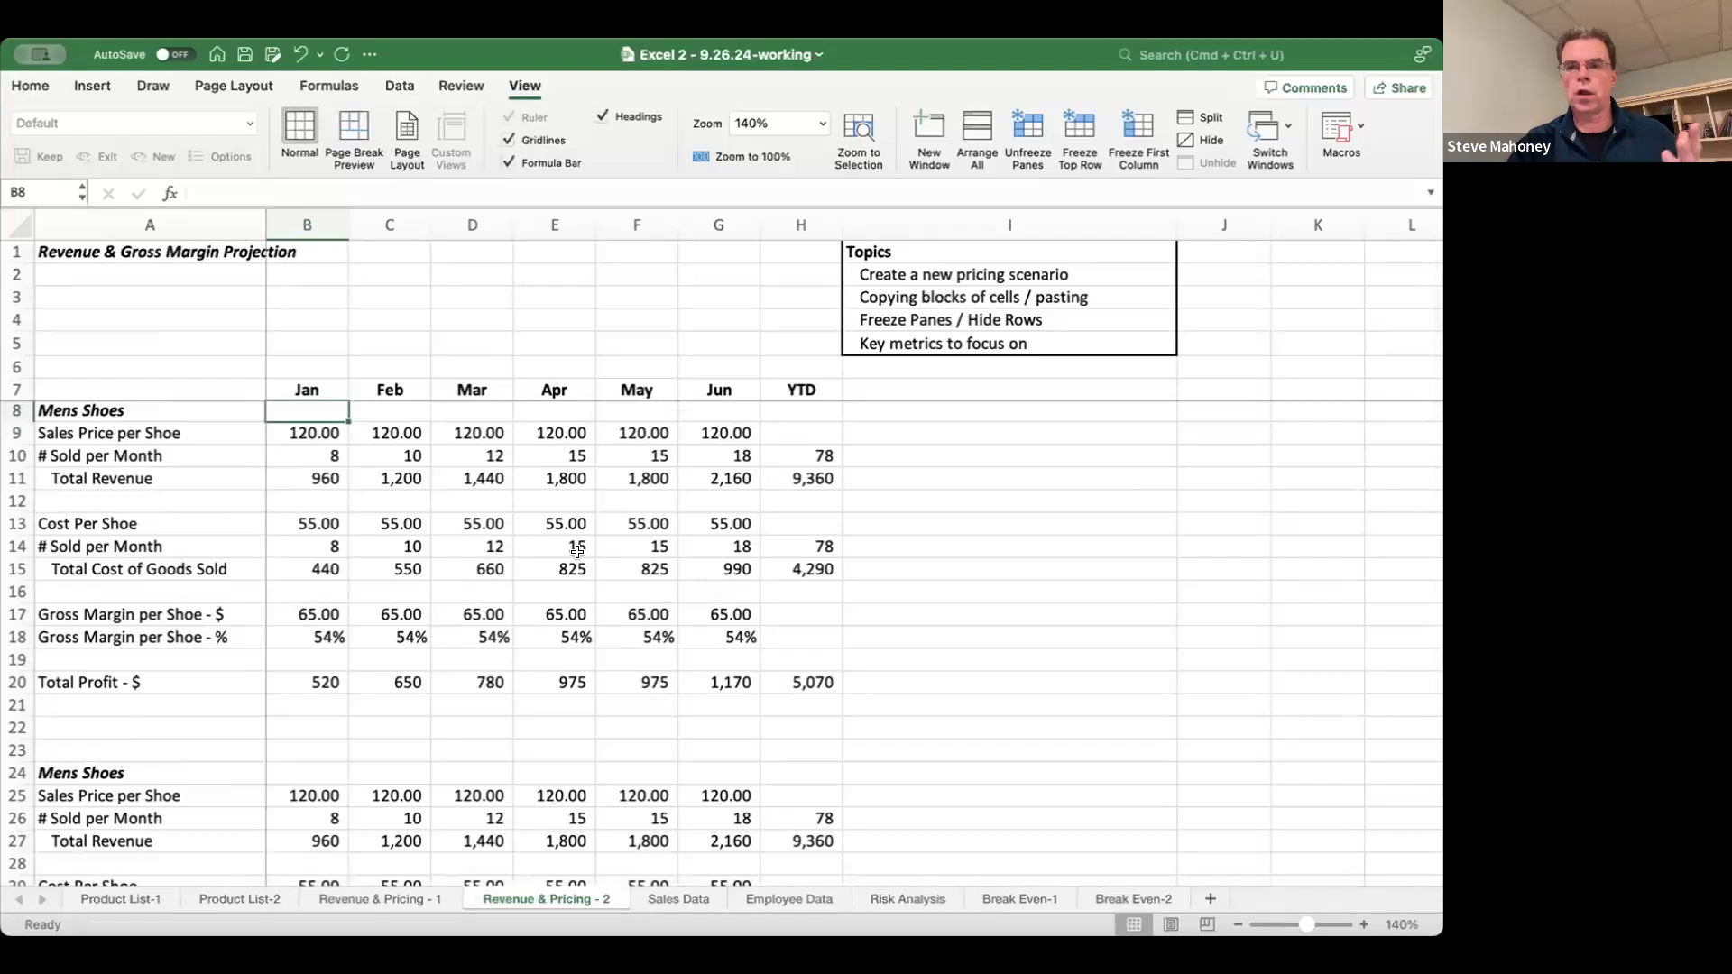
# - Set the January sales price per shoe in the second Mens Shoes block (B25) to 105
pyautogui.scroll(-5, 577, 550)
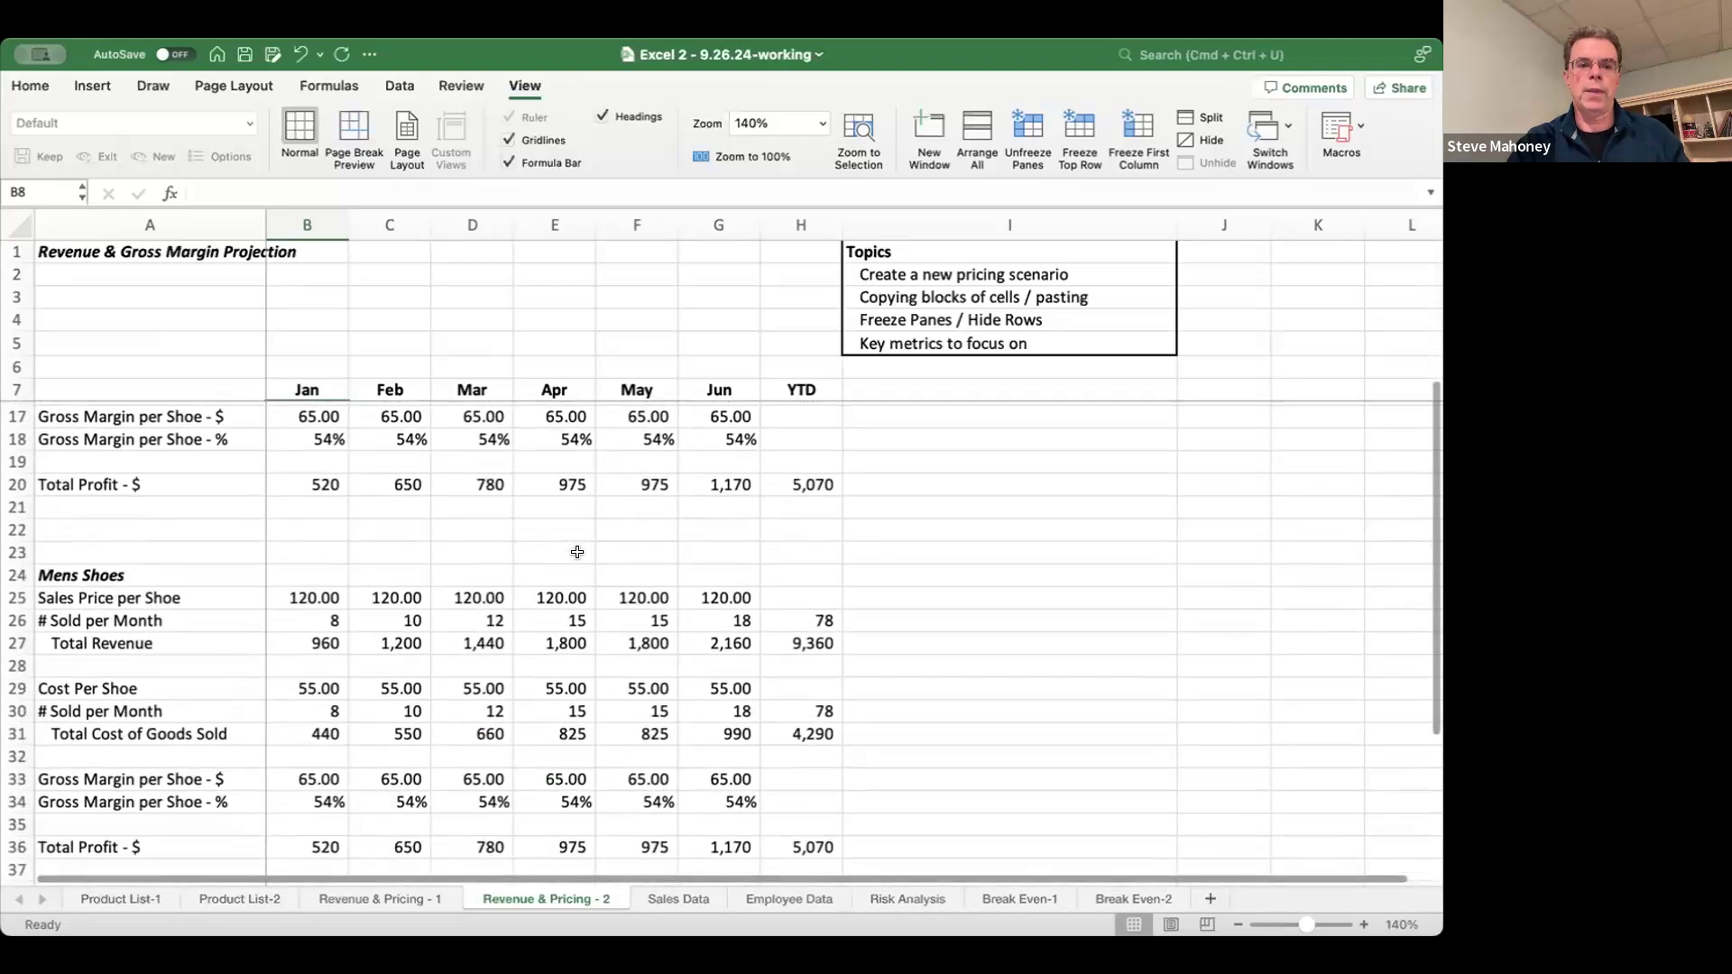
pyautogui.click(307, 597)
pyautogui.scroll(-2, 307, 598)
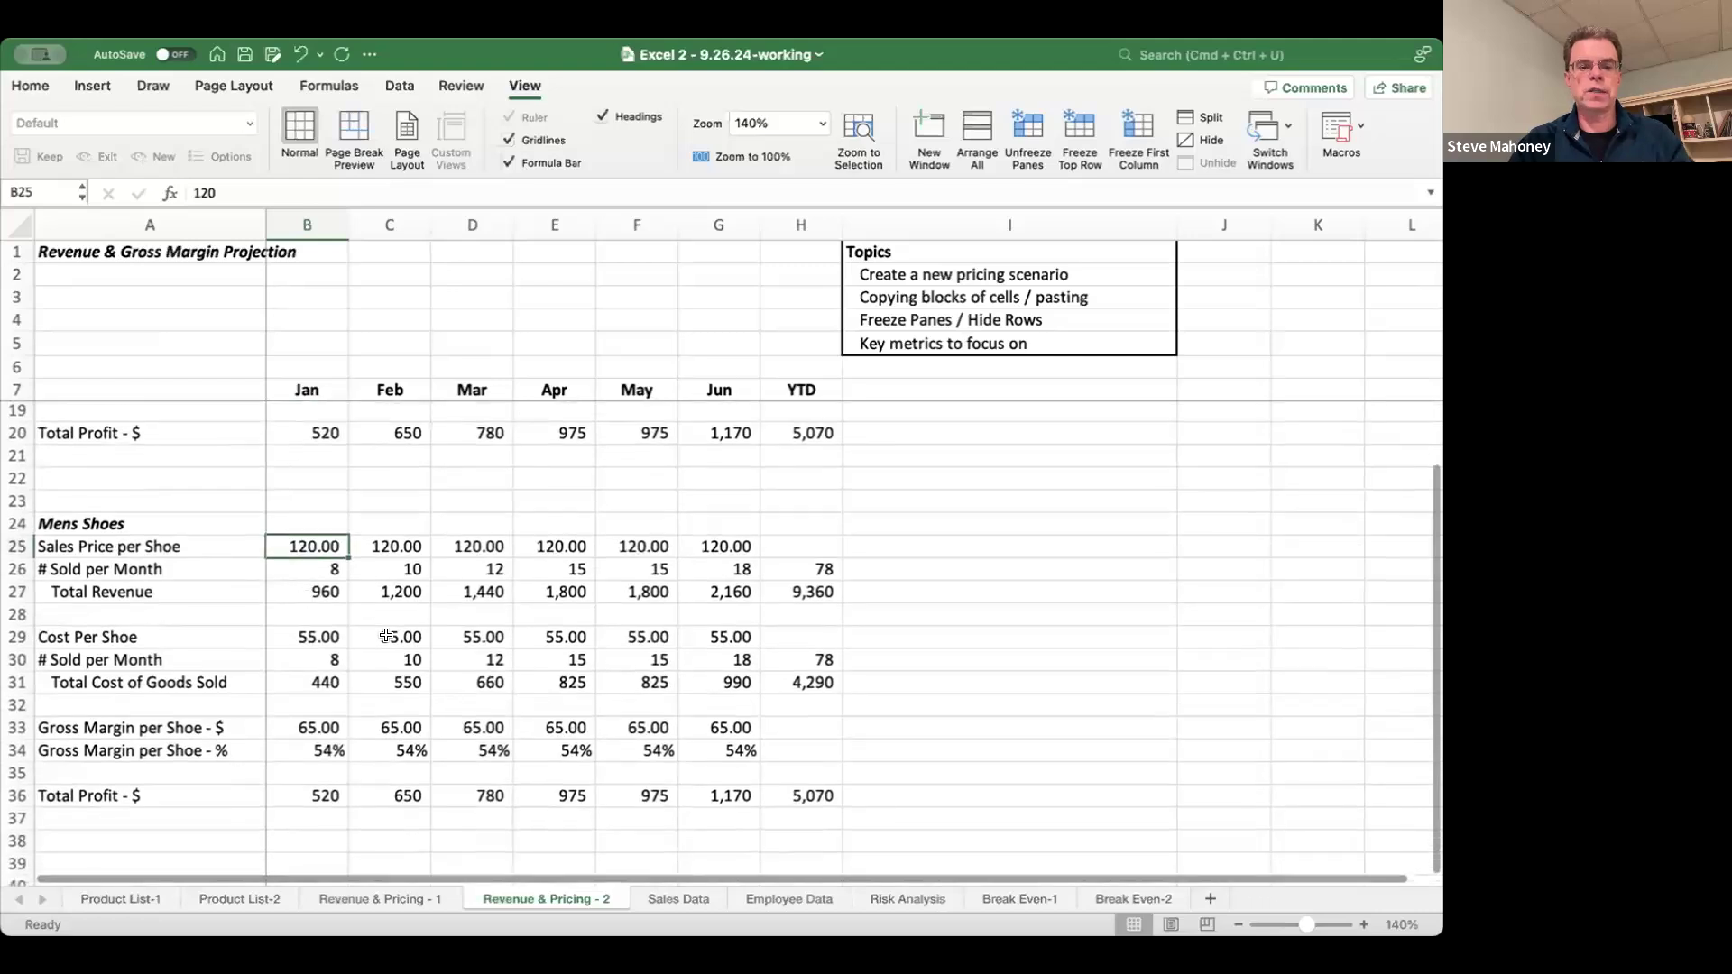
pyautogui.write('105')
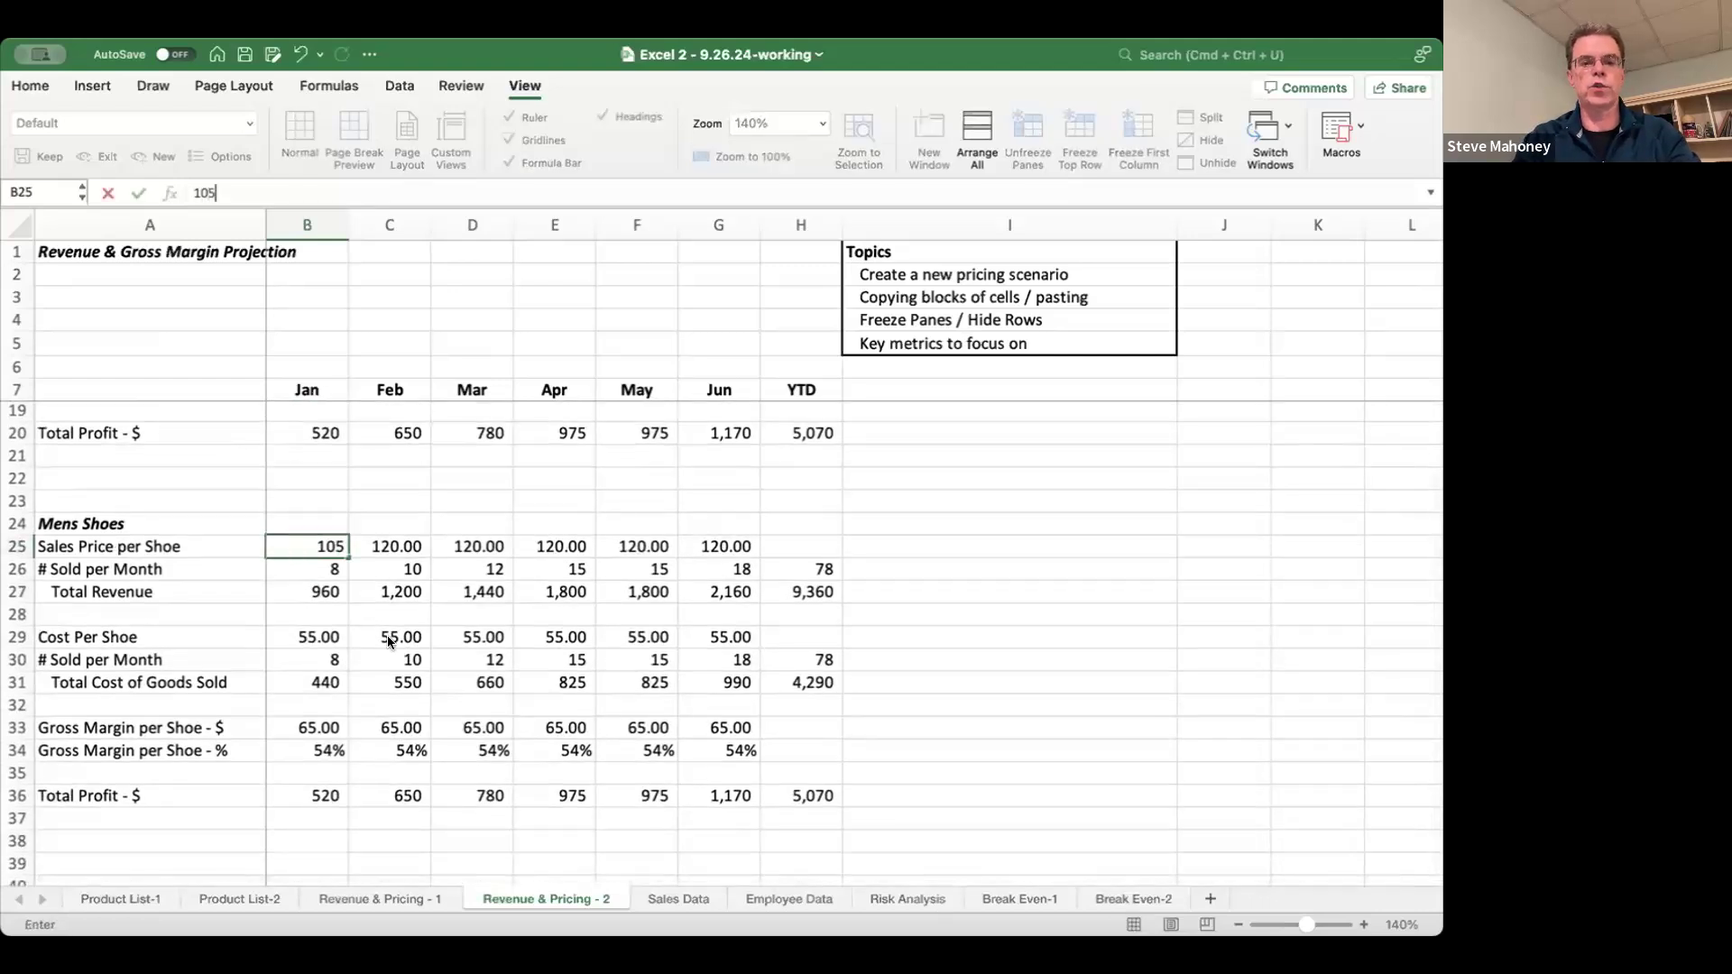
pyautogui.press('Return')
# - Examine the sales price cells B25:G25 in the second block and how the later months link to January
pyautogui.click(311, 539)
pyautogui.click(395, 541)
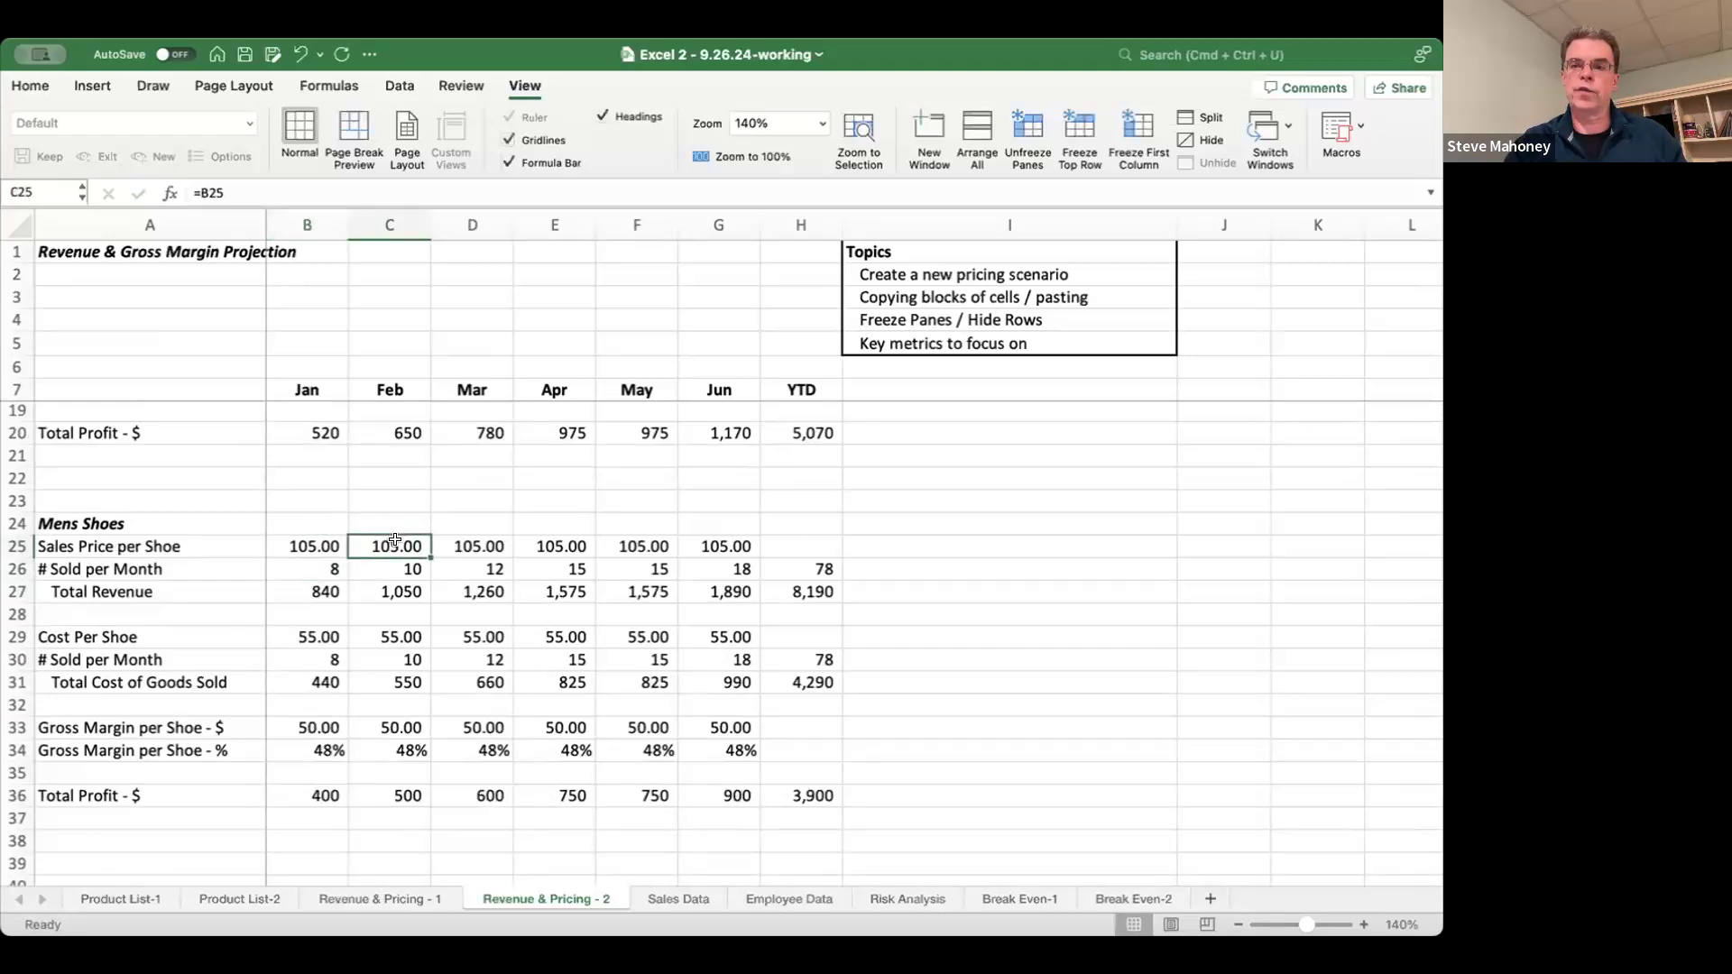
pyautogui.press('Left')
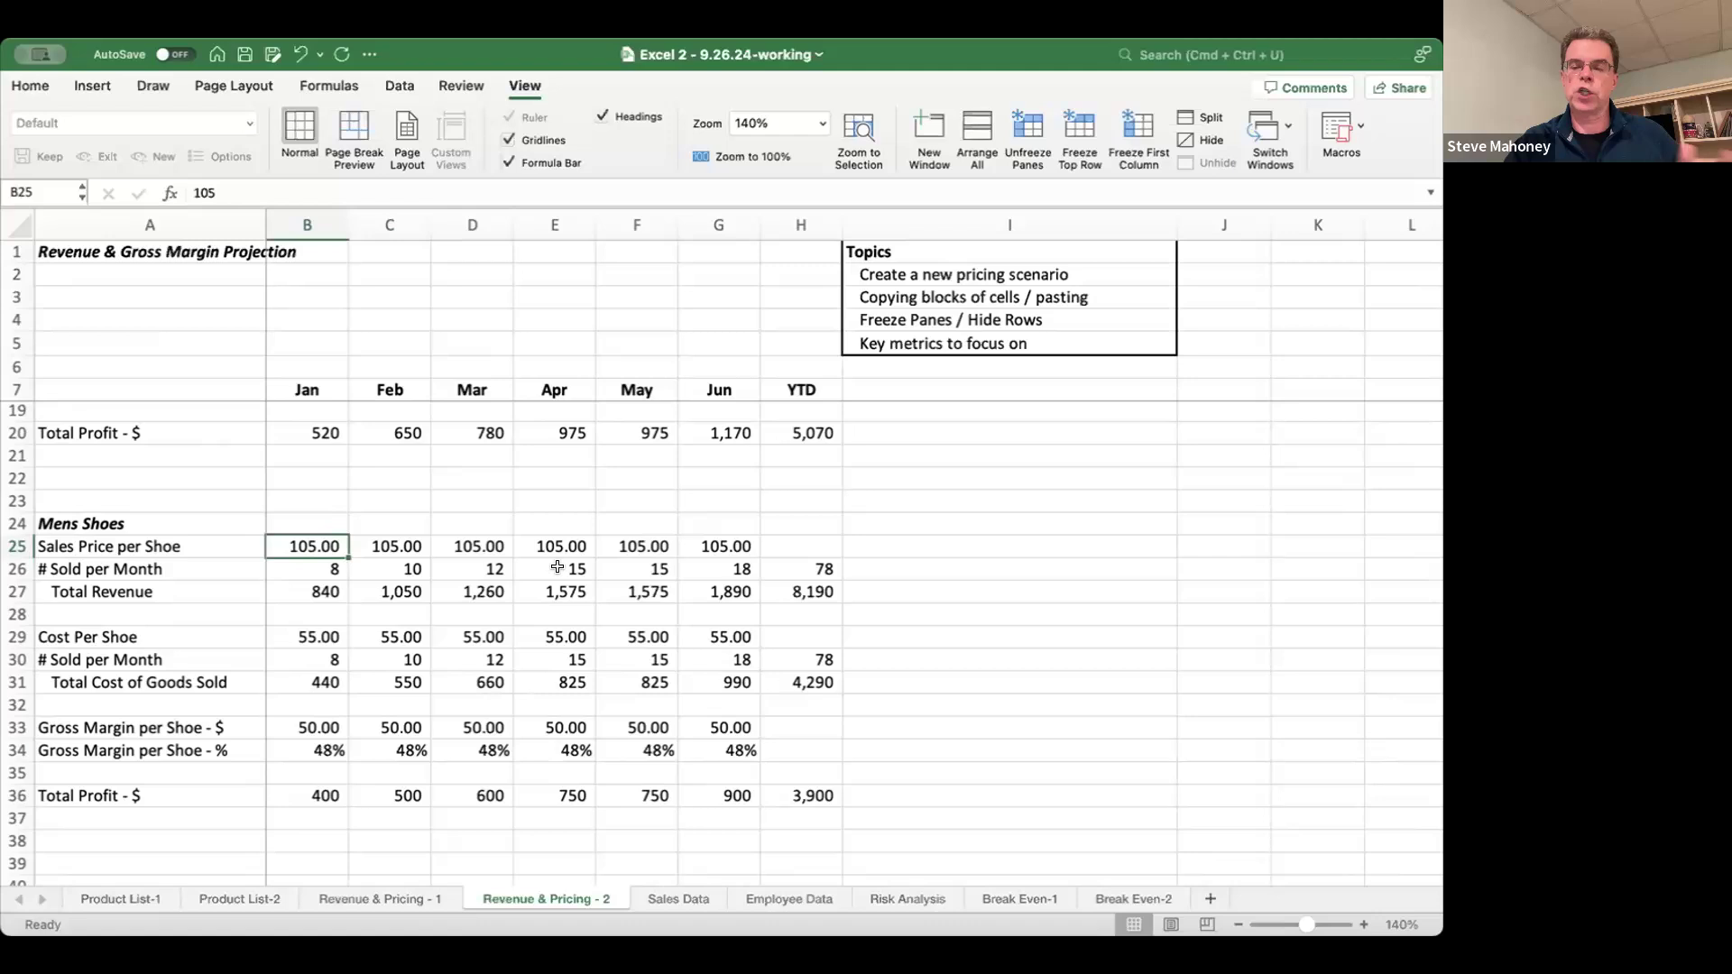
pyautogui.press('Right')
pyautogui.press('Right')
pyautogui.press('Right')
pyautogui.press('Right')
pyautogui.press('Right')
pyautogui.press('Left')
pyautogui.press('Left')
pyautogui.press('Left')
pyautogui.press('Left')
pyautogui.press('Left')
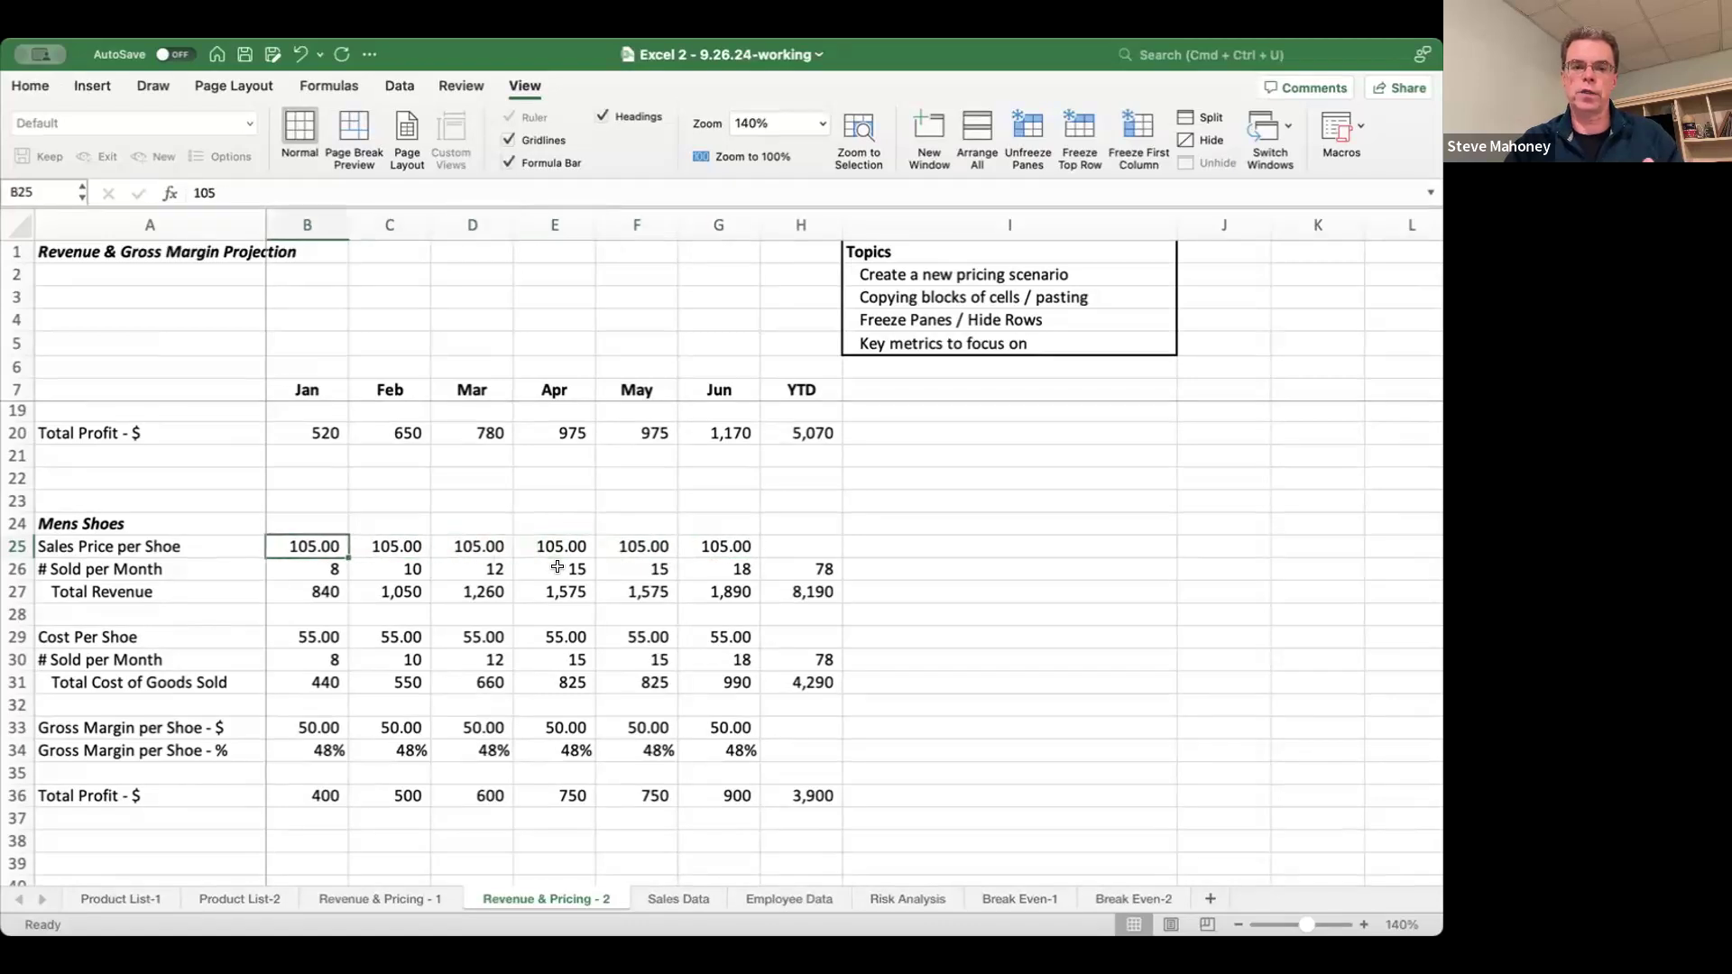
# - Enter the second scenario's monthly units sold in B26:G26 as 10, 12, 14, 16, 20 and 25
pyautogui.click(307, 565)
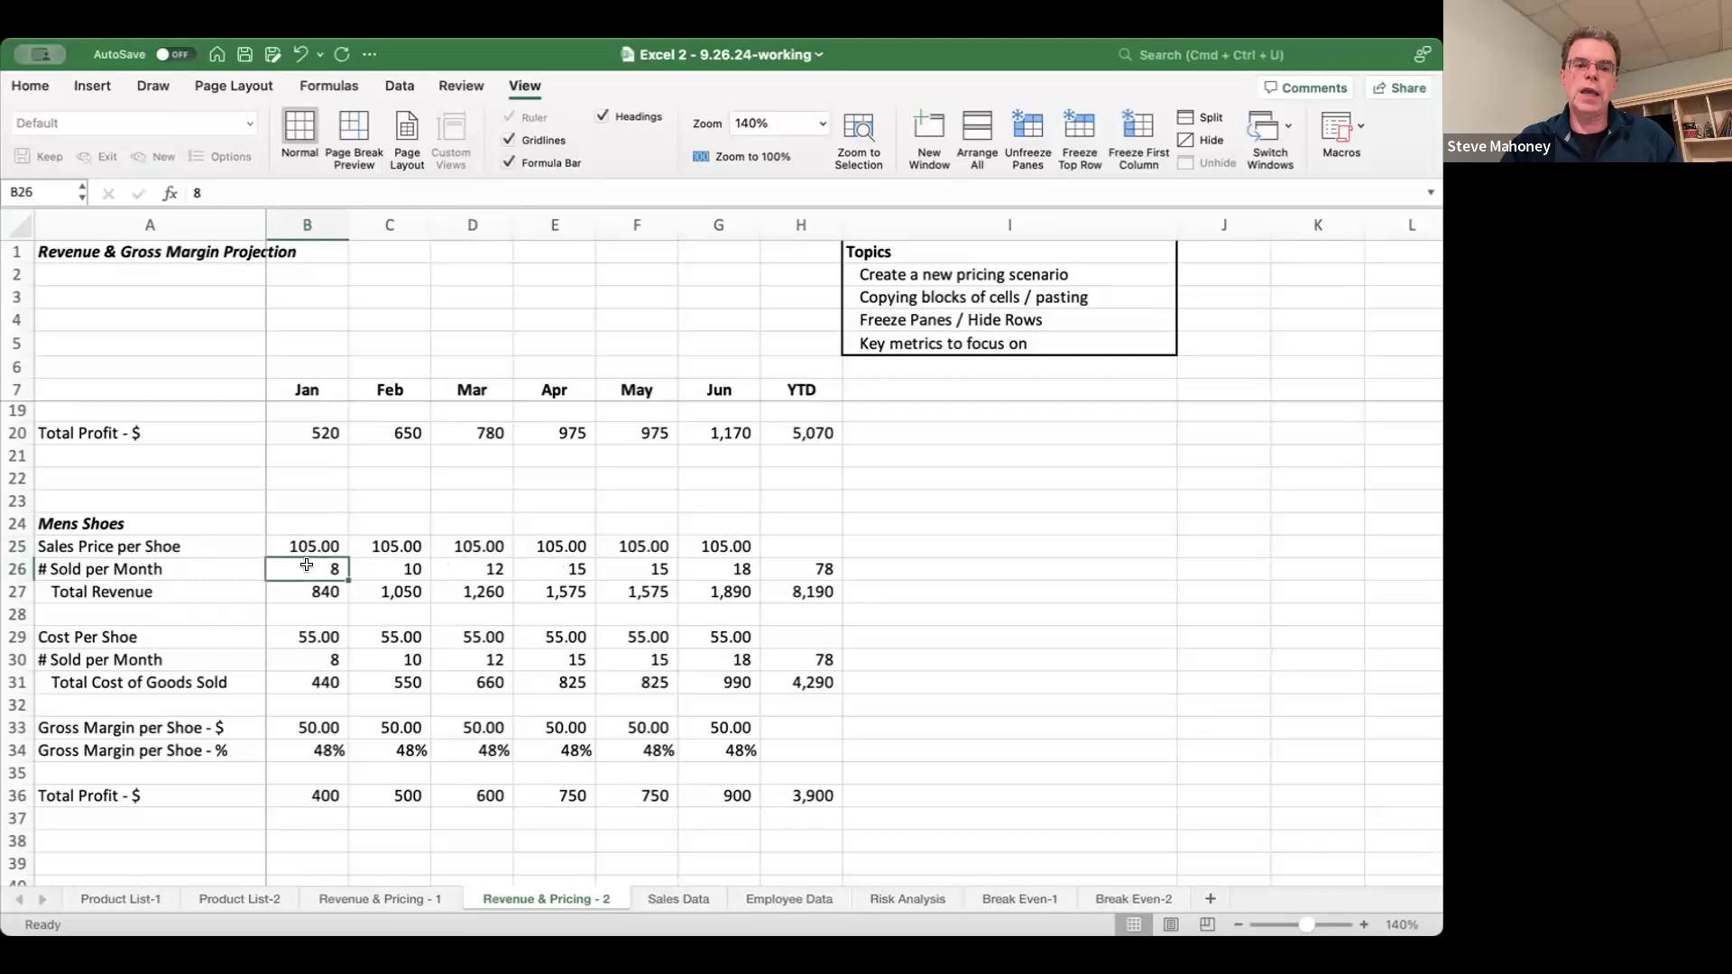
pyautogui.scroll(5, 306, 565)
pyautogui.scroll(-3, 307, 565)
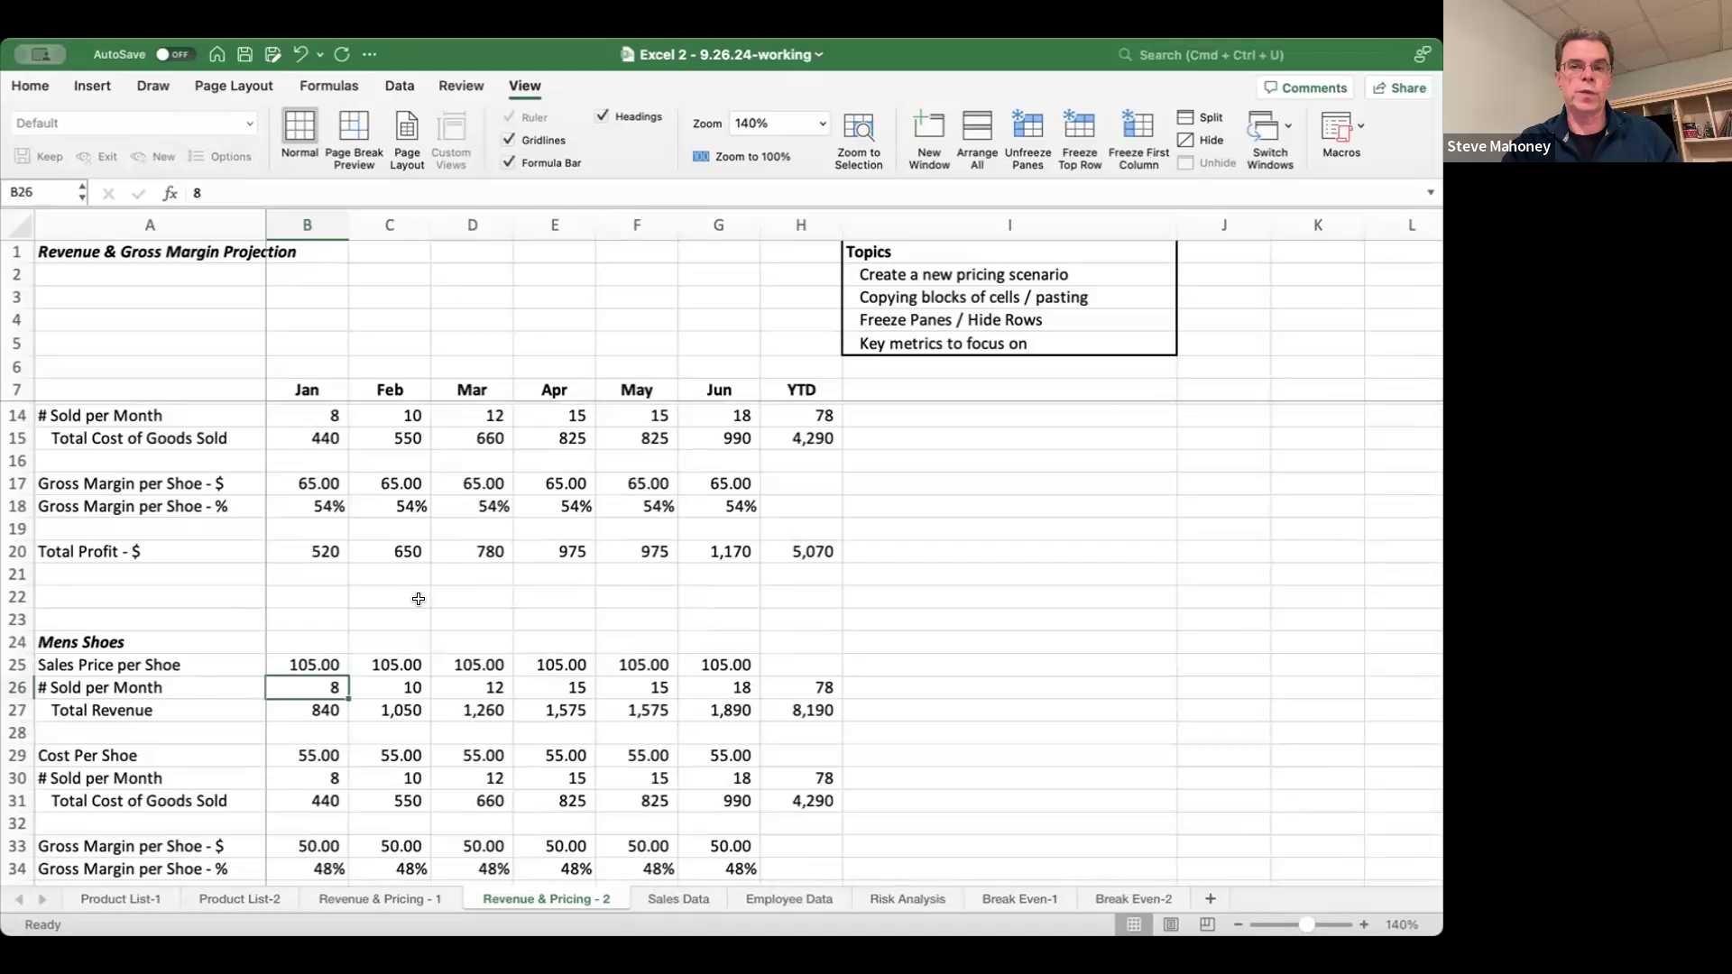
pyautogui.write('10')
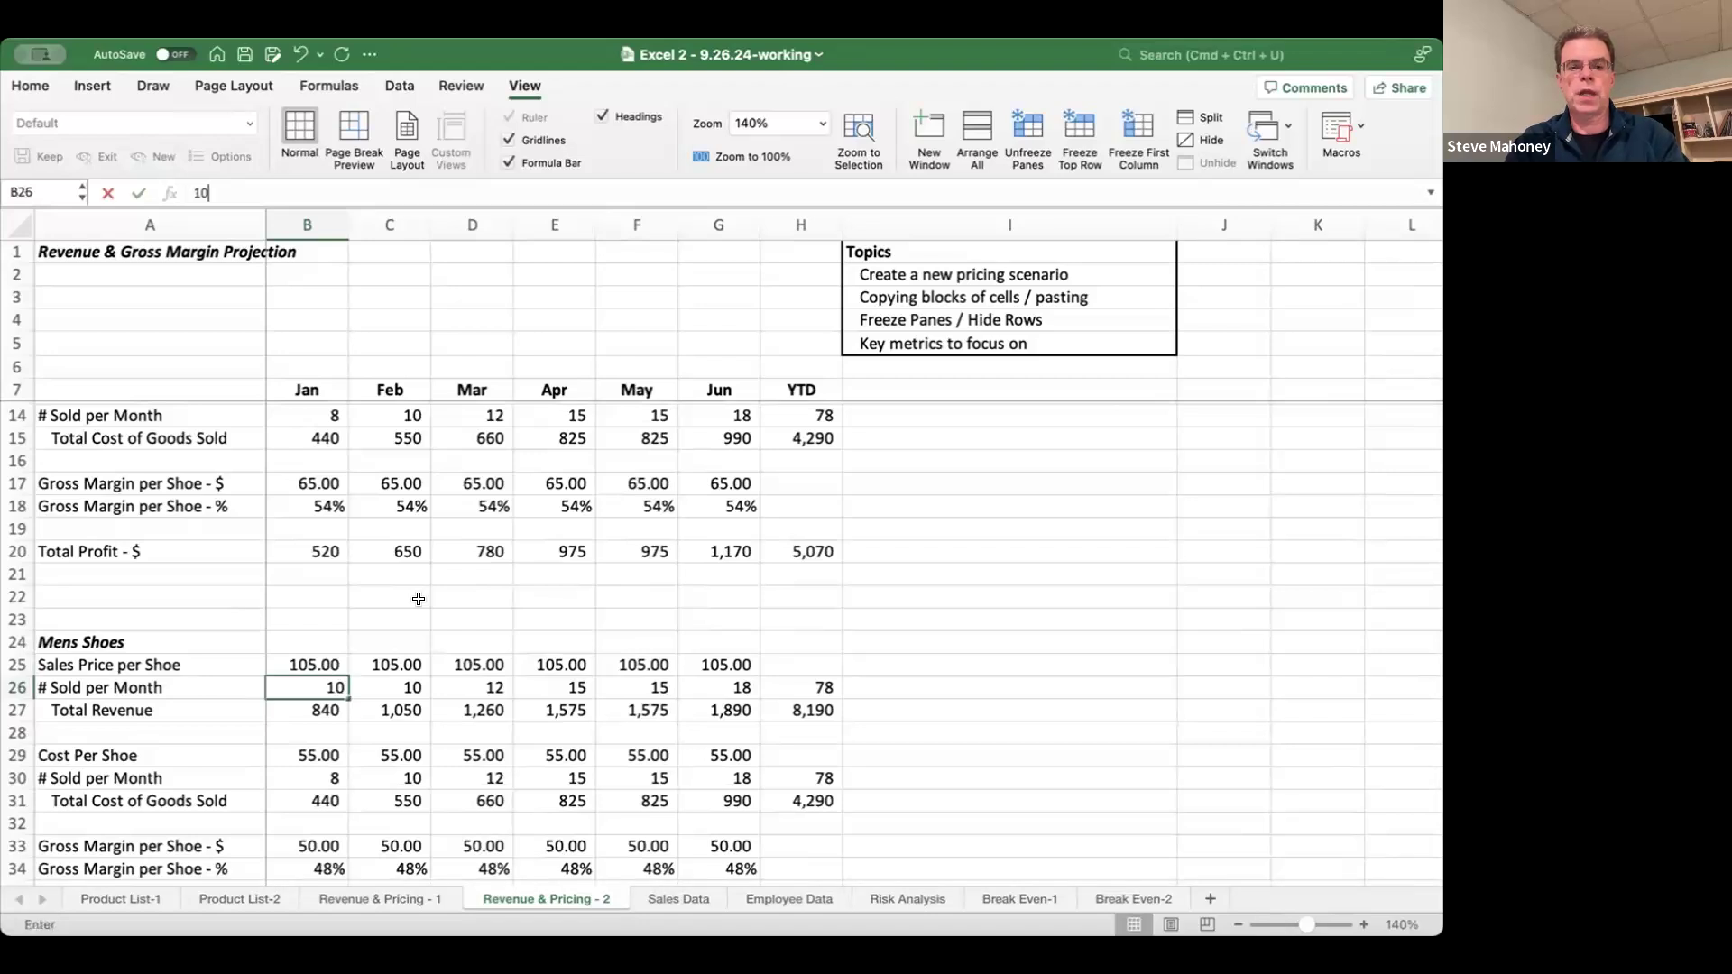
pyautogui.press('Tab')
pyautogui.write('12')
pyautogui.press('Tab')
pyautogui.write('14')
pyautogui.press('Tab')
pyautogui.write('16')
pyautogui.press('Tab')
pyautogui.write('20')
pyautogui.press('Tab')
pyautogui.write('25')
pyautogui.press('Tab')
pyautogui.press('Left')
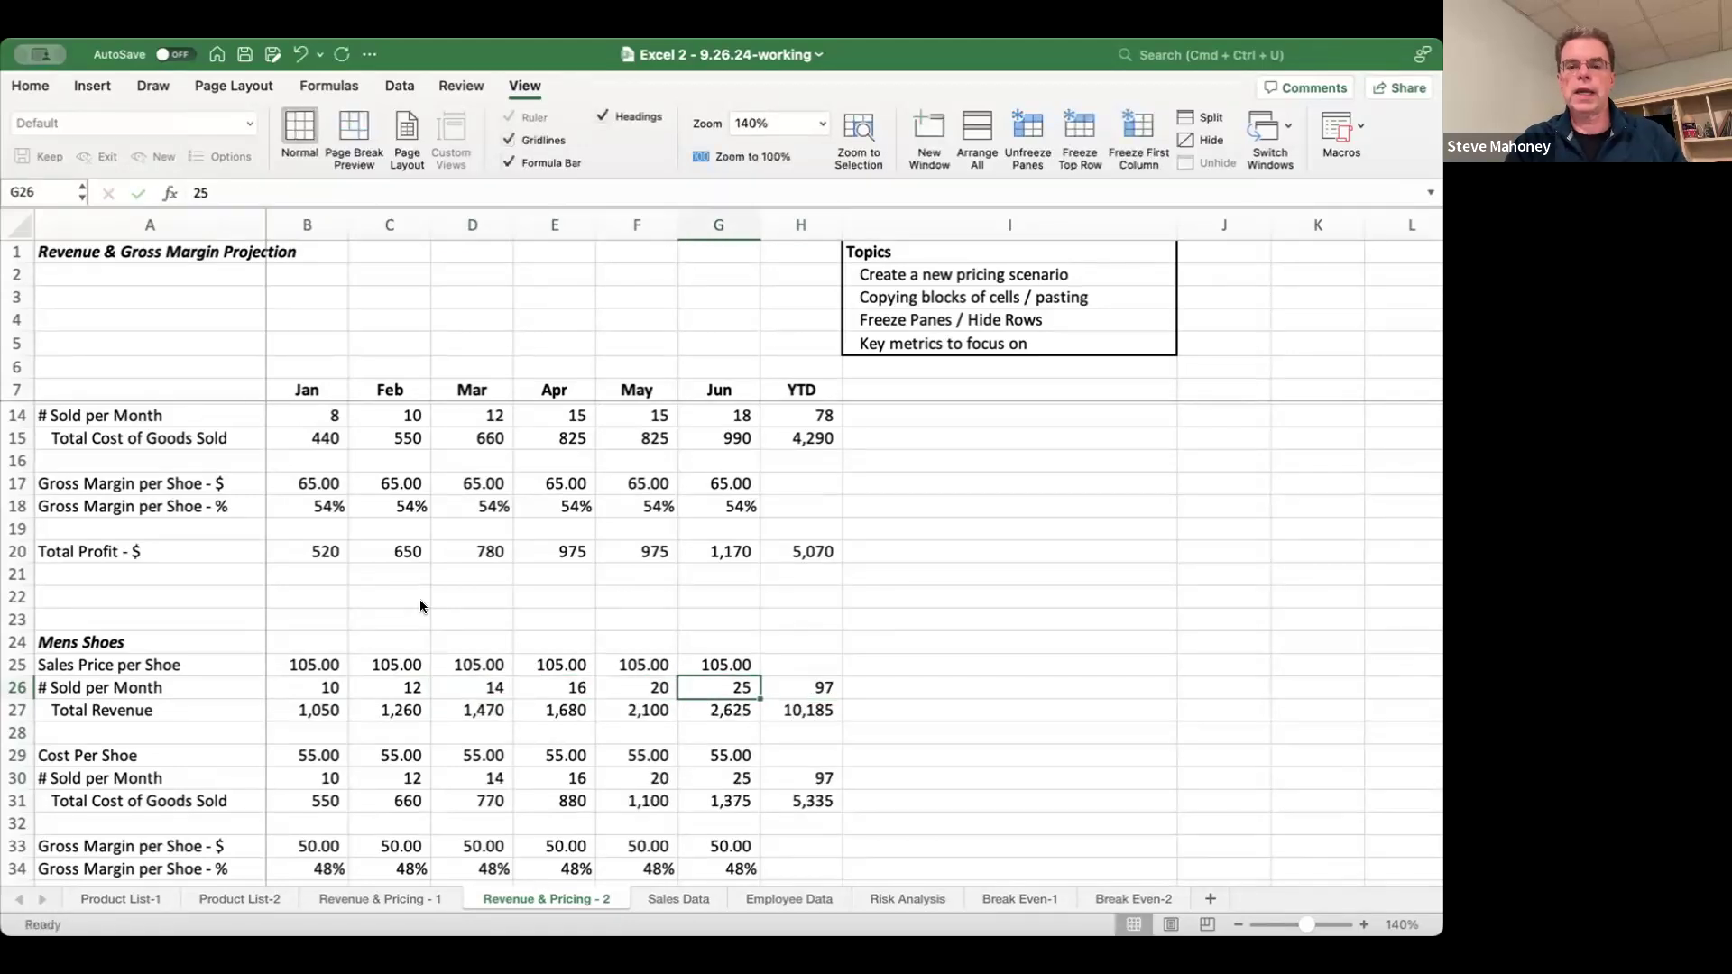
# - Review the second scenario's January cost per shoe, sales price and units sold in B29, B25 and B26
pyautogui.scroll(-3, 576, 608)
pyautogui.scroll(3, 574, 606)
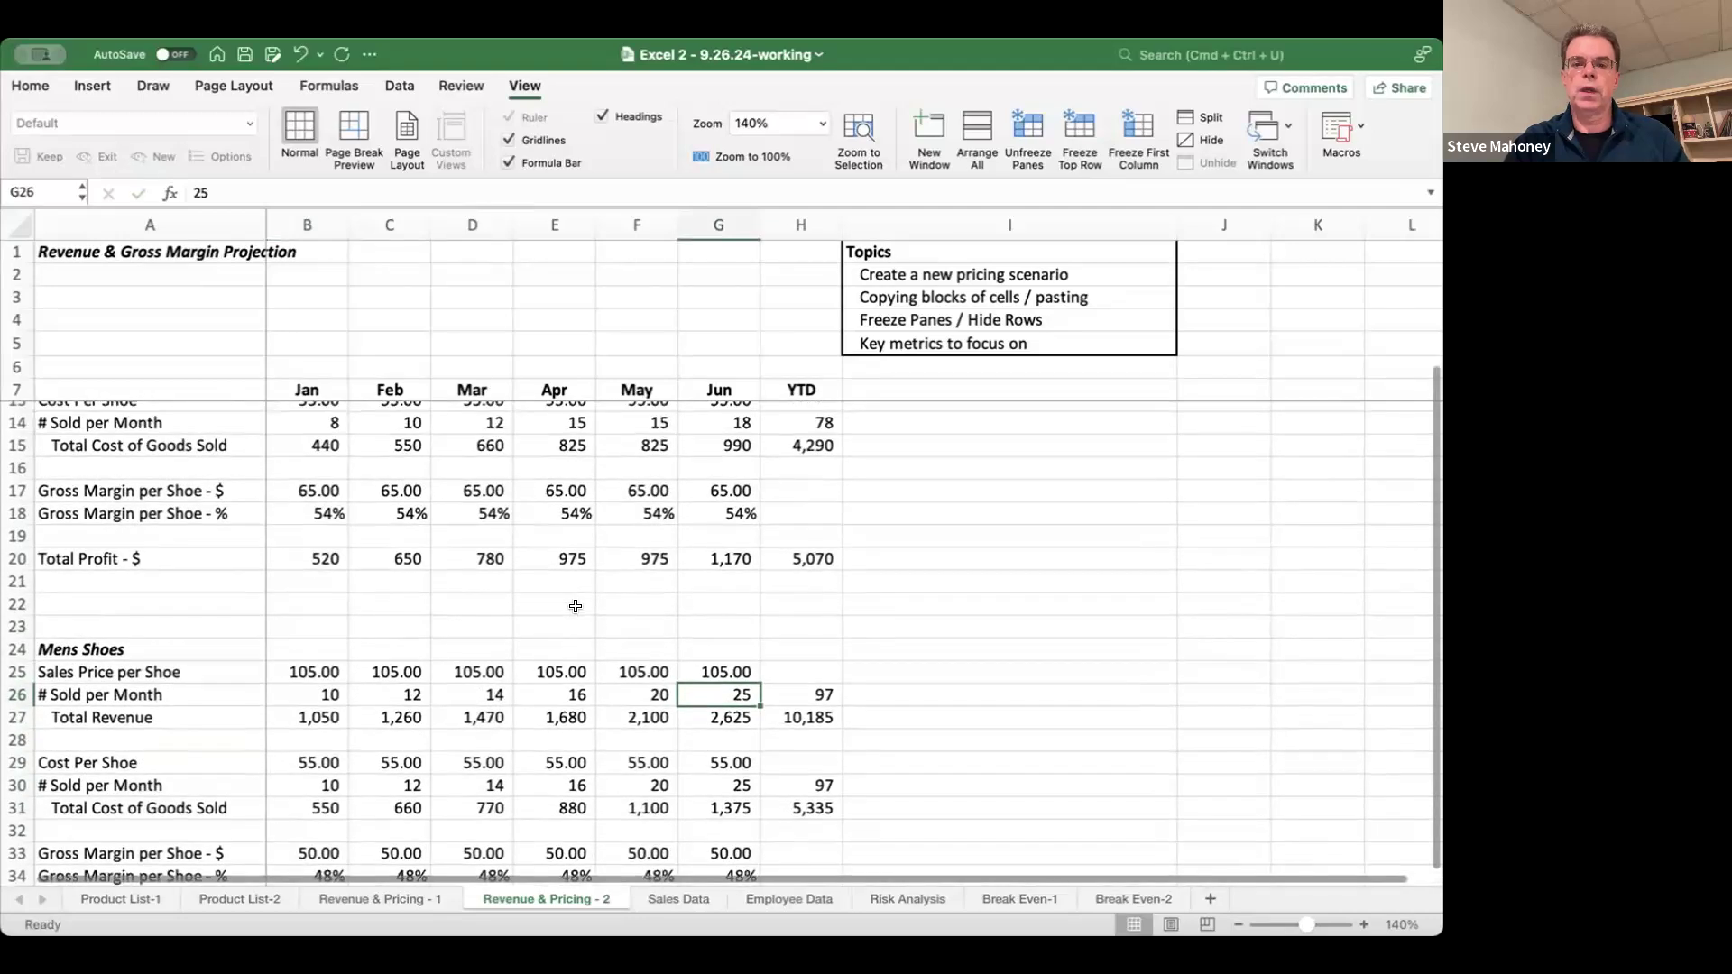
pyautogui.scroll(-3, 574, 606)
pyautogui.click(310, 668)
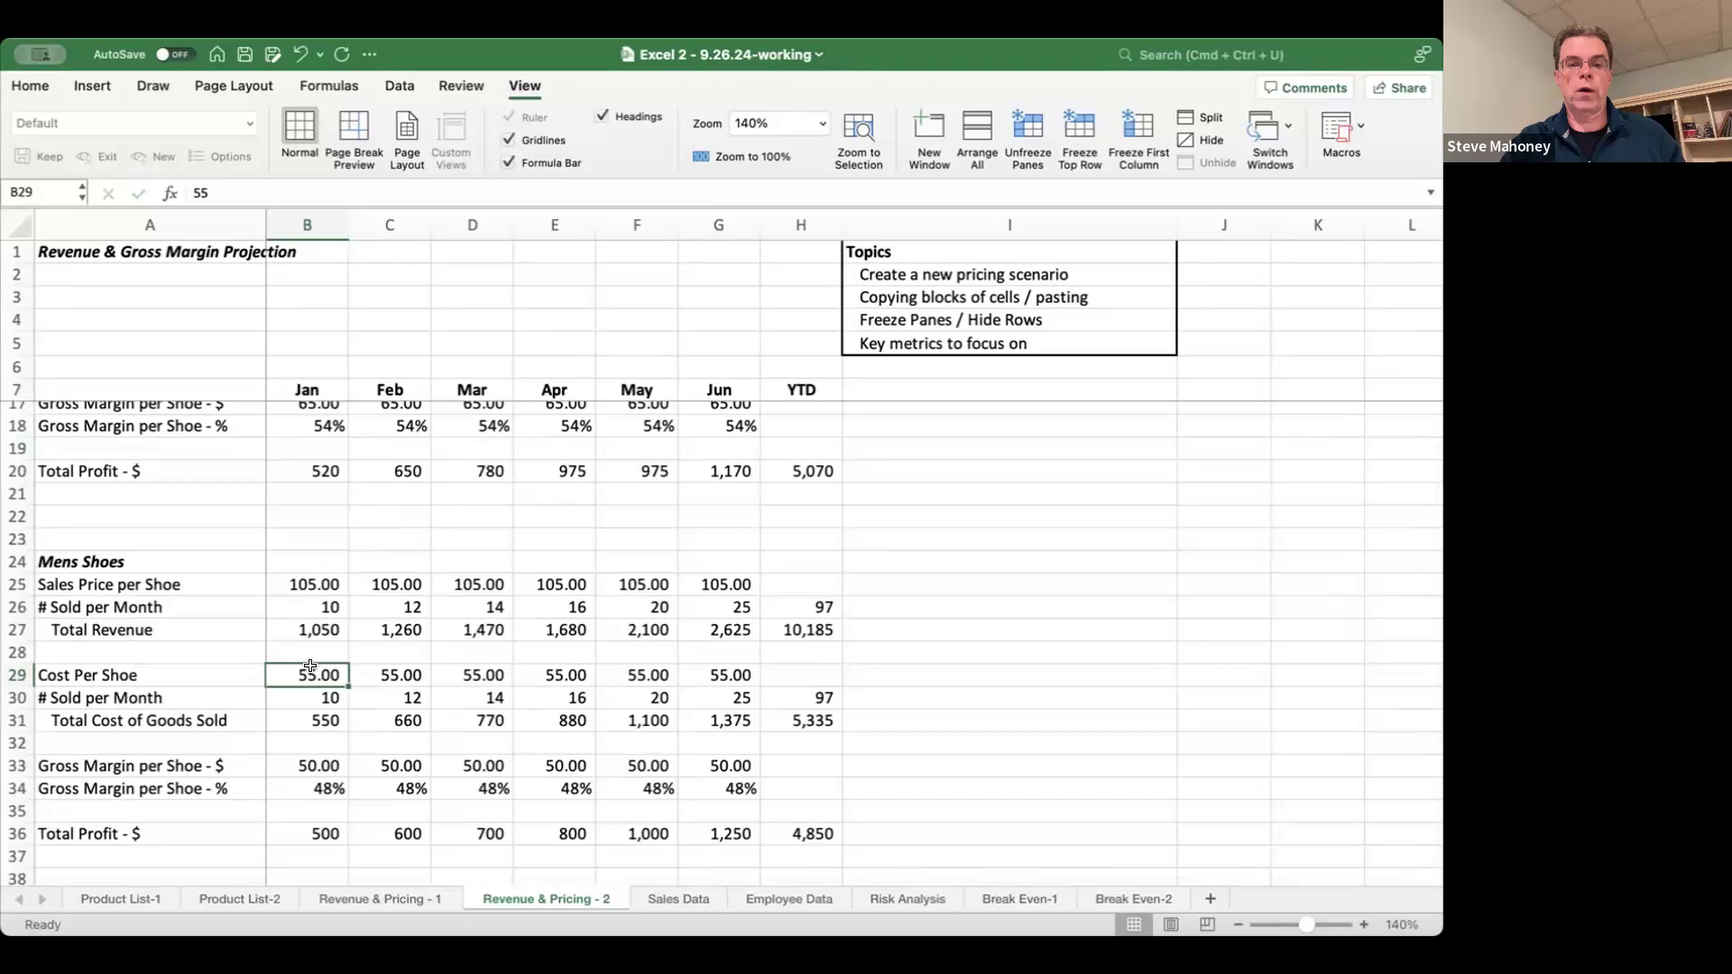
pyautogui.click(307, 577)
pyautogui.click(302, 606)
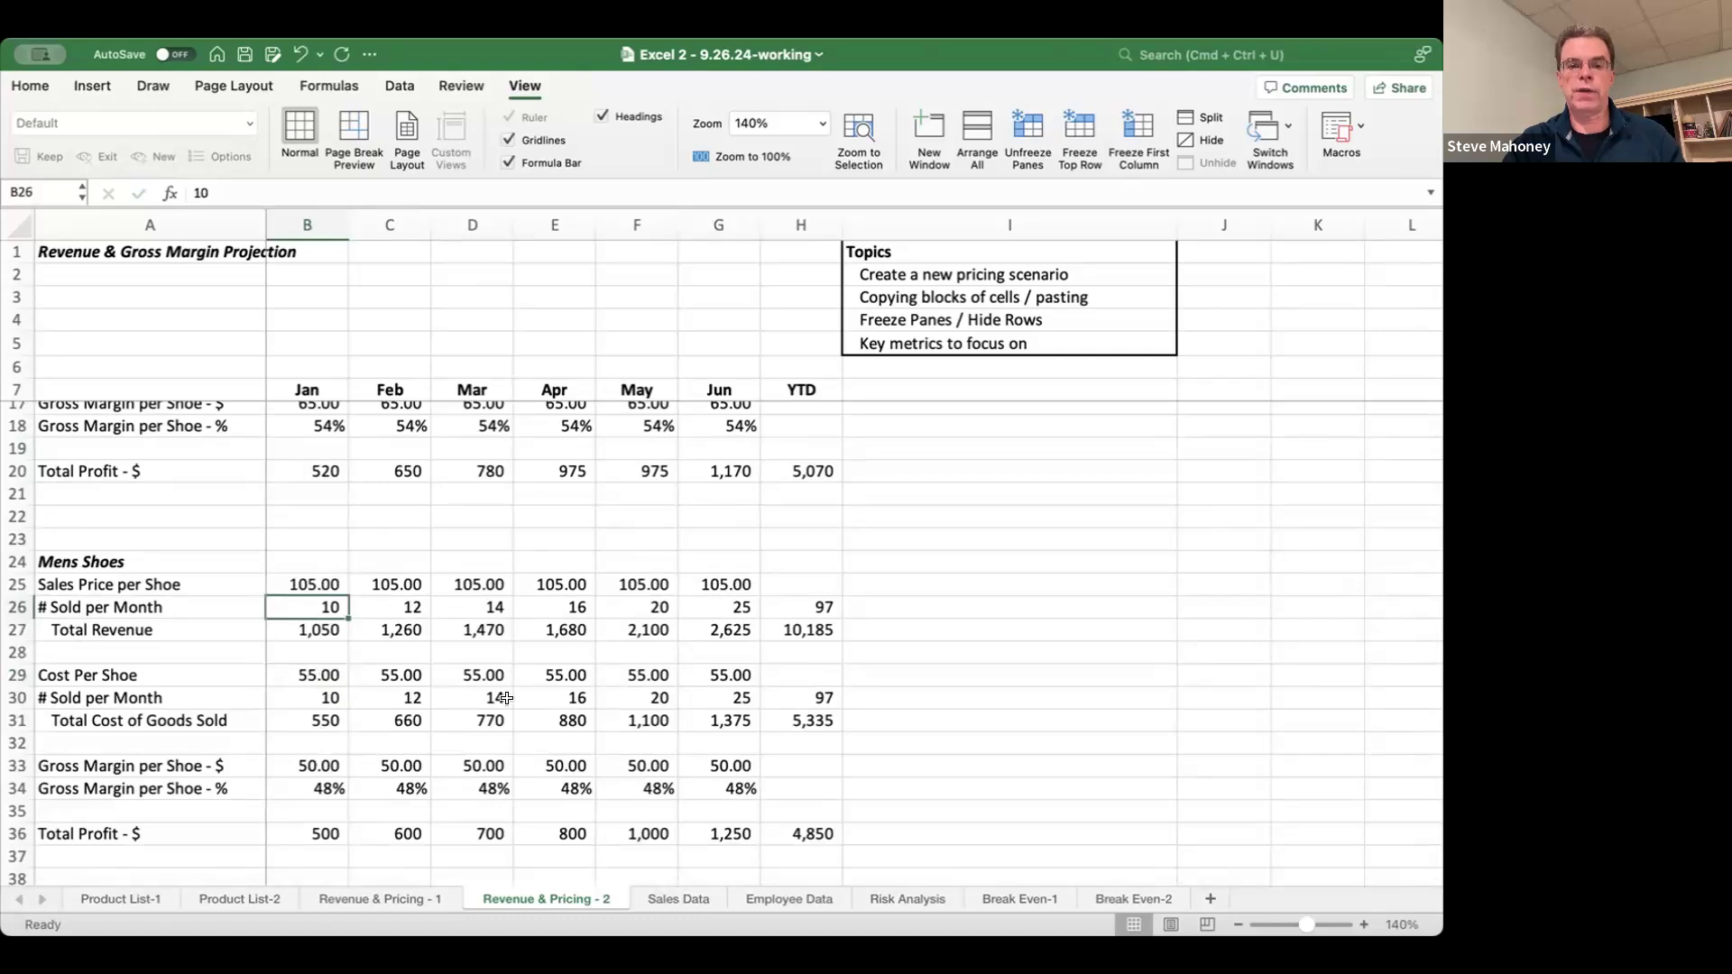
# - Compare January gross margin per shoe in dollars and percent, and total profit, between the two Mens Shoes scenarios
pyautogui.scroll(2, 485, 691)
pyautogui.click(324, 468)
pyautogui.click(323, 445)
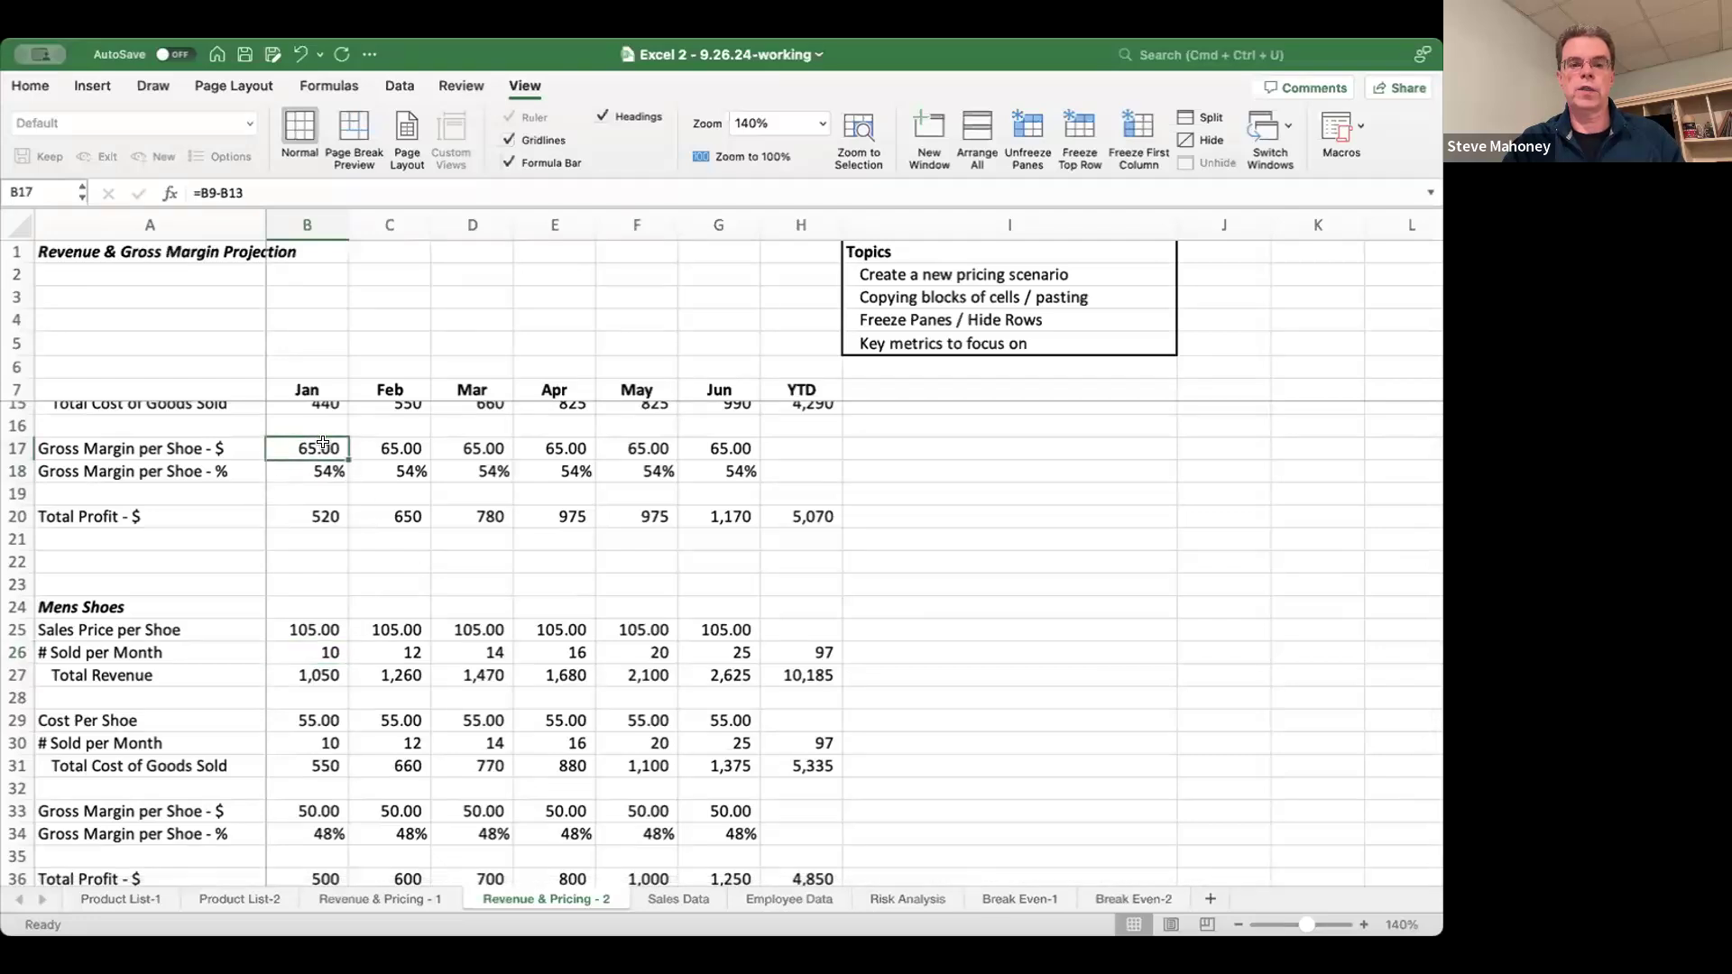
pyautogui.click(301, 808)
pyautogui.click(298, 466)
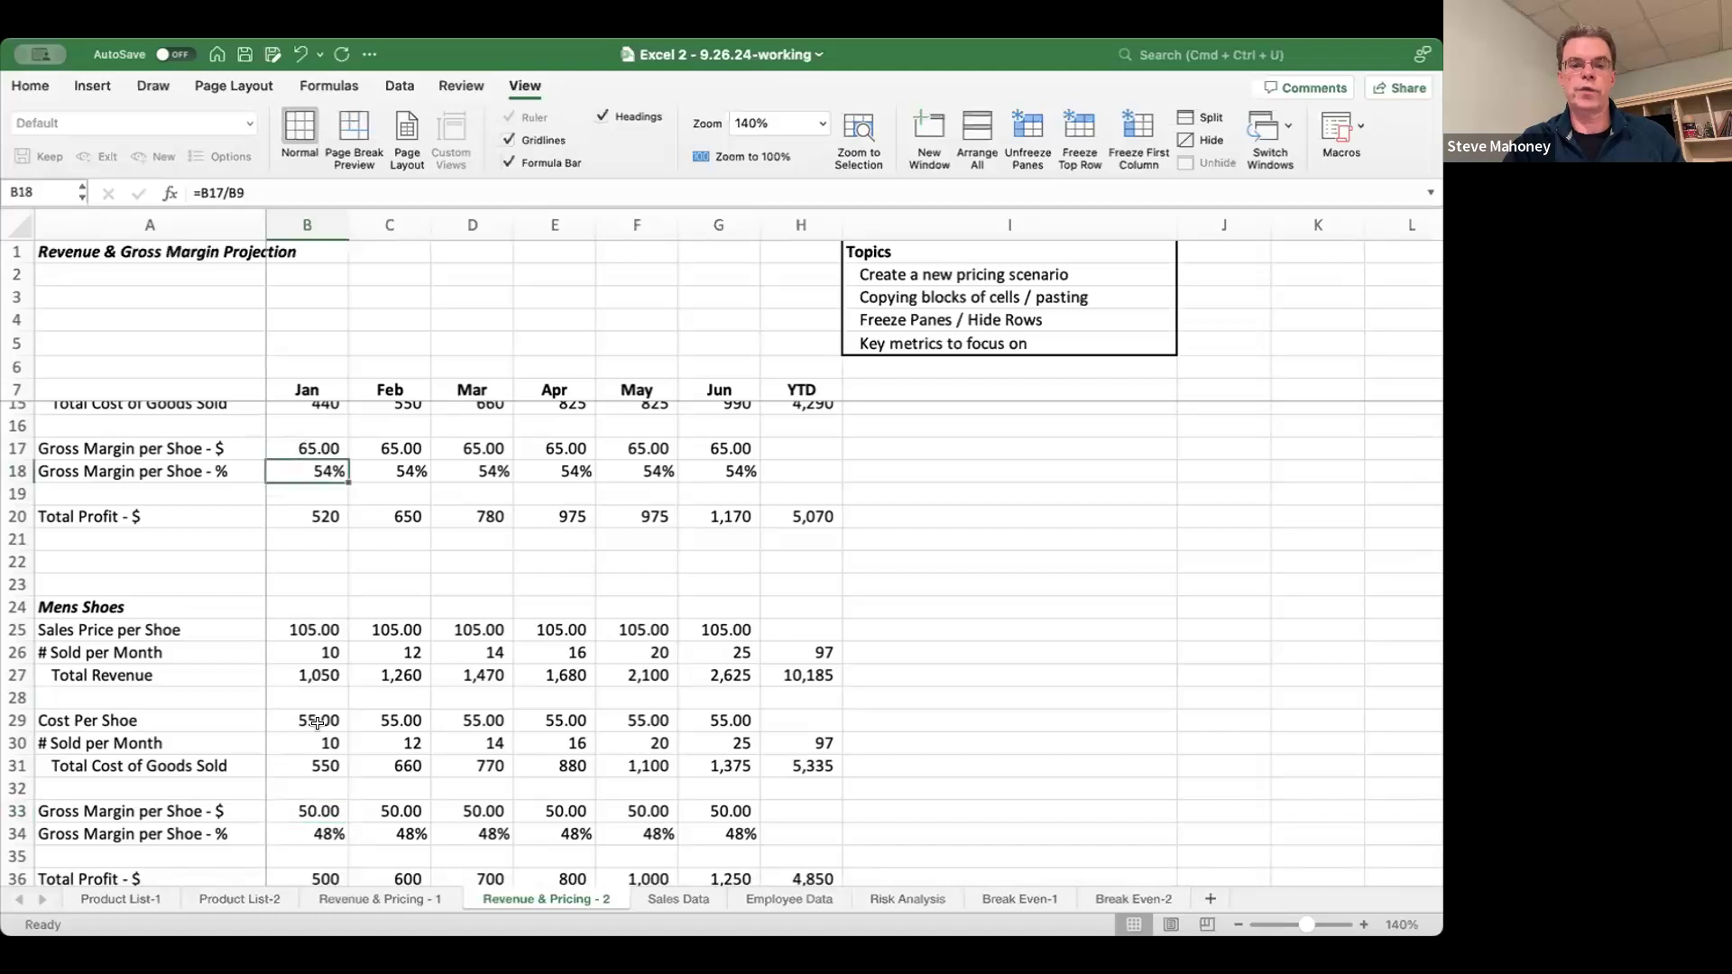
pyautogui.click(310, 834)
pyautogui.click(325, 516)
pyautogui.scroll(-2, 331, 588)
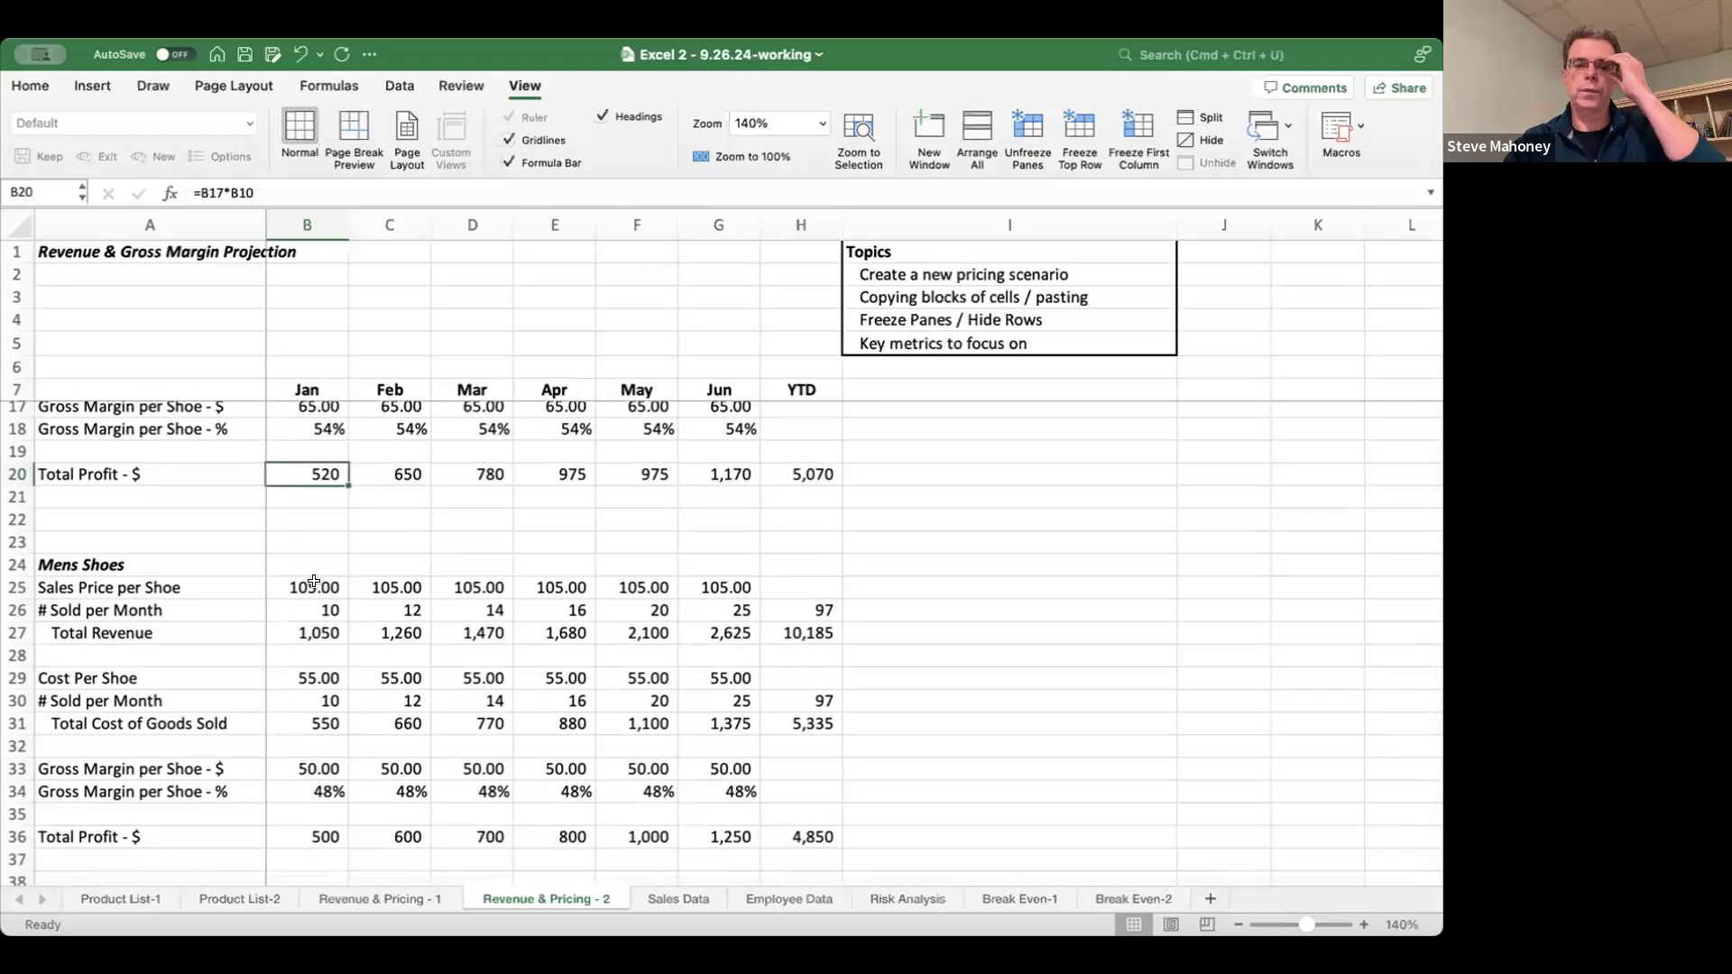
# - Compare monthly prices, units sold, margins and total profit between the two Mens Shoes scenarios
pyautogui.scroll(5, 313, 582)
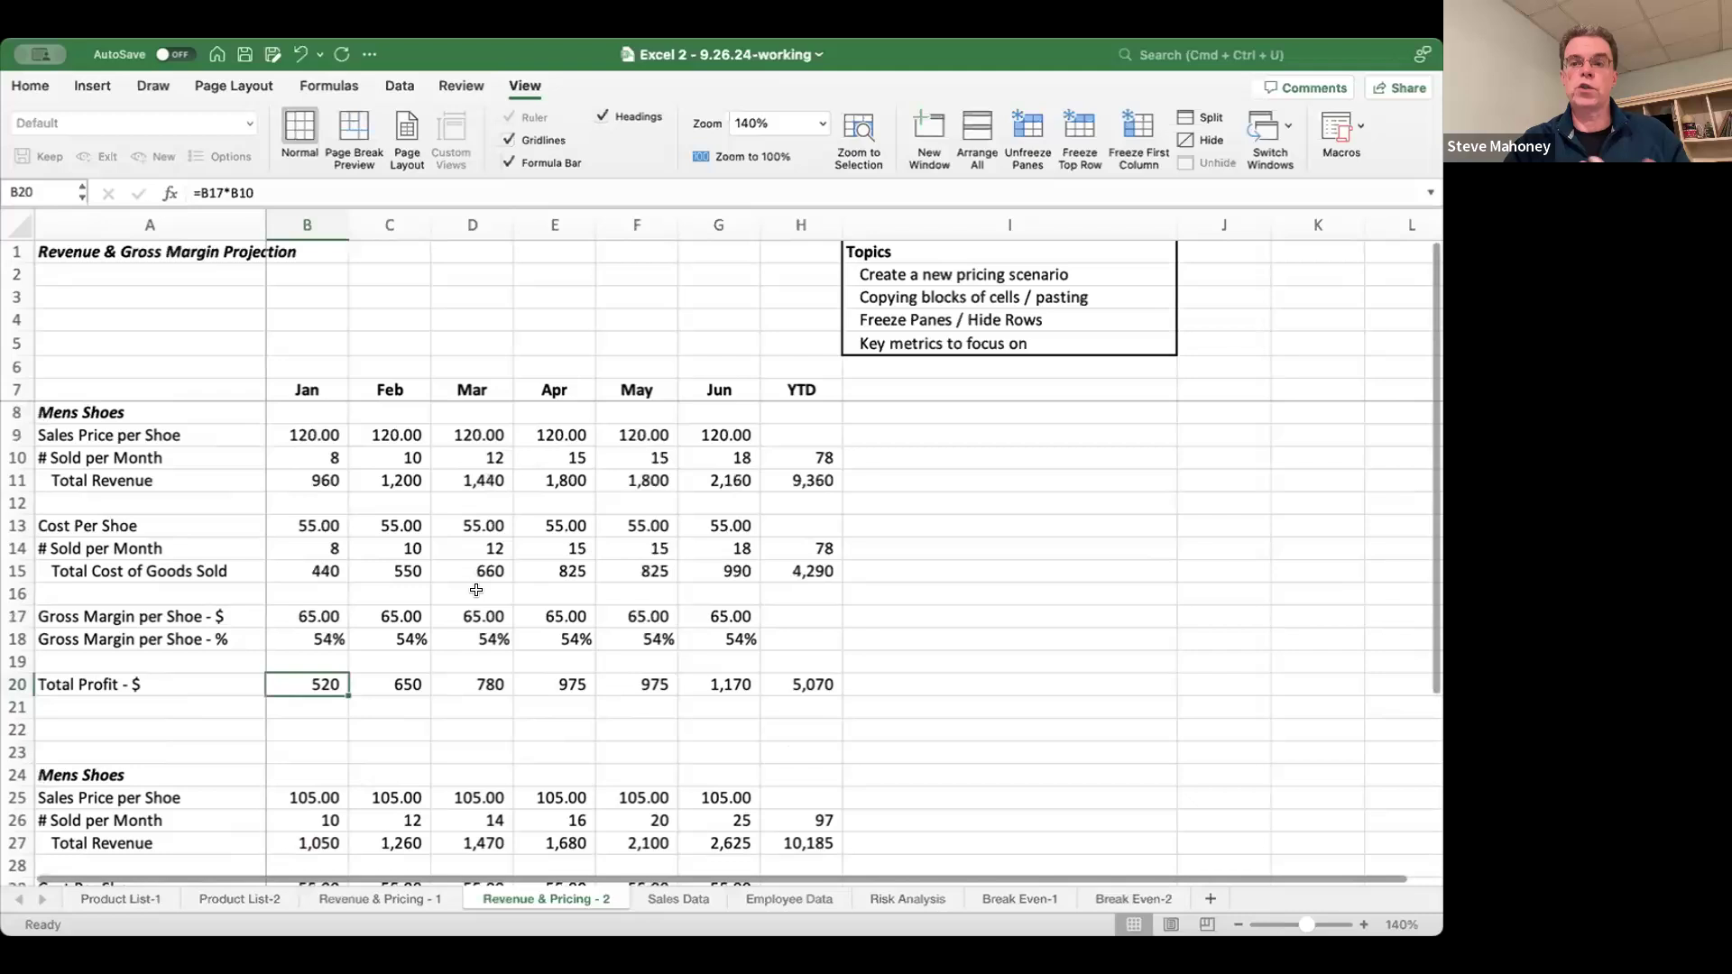
pyautogui.scroll(-3, 477, 591)
pyautogui.scroll(-2, 476, 591)
pyautogui.scroll(2, 476, 591)
pyautogui.scroll(-3, 476, 590)
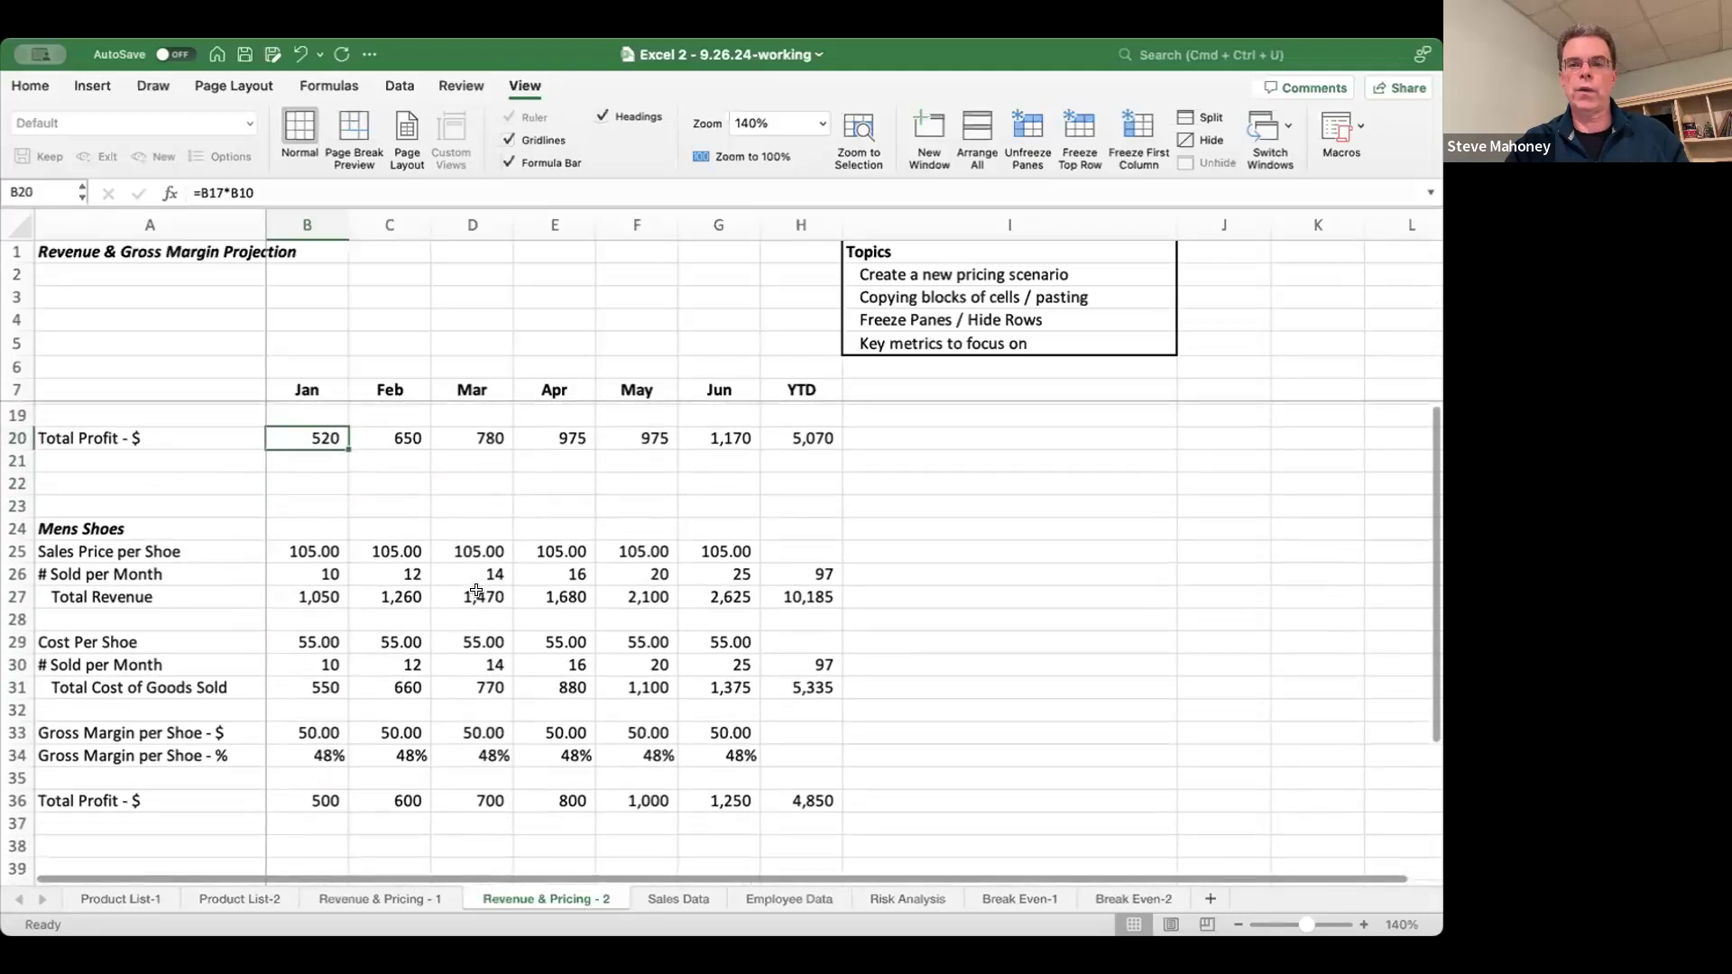
pyautogui.scroll(5, 476, 591)
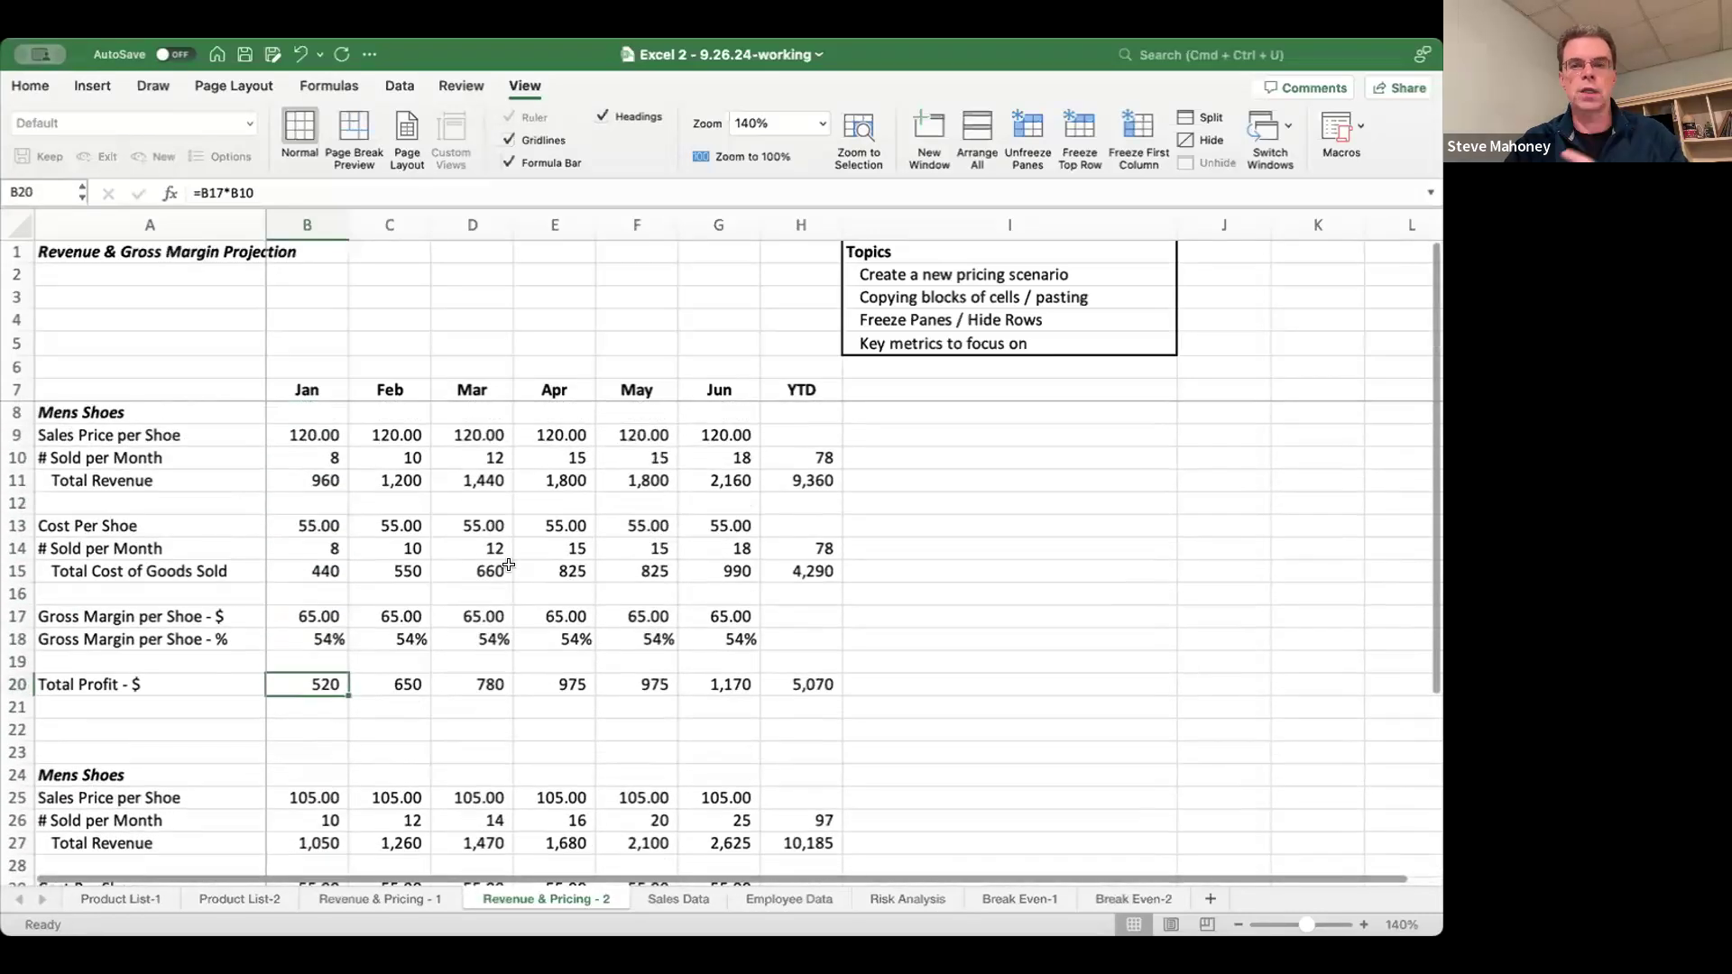
pyautogui.scroll(-4, 509, 565)
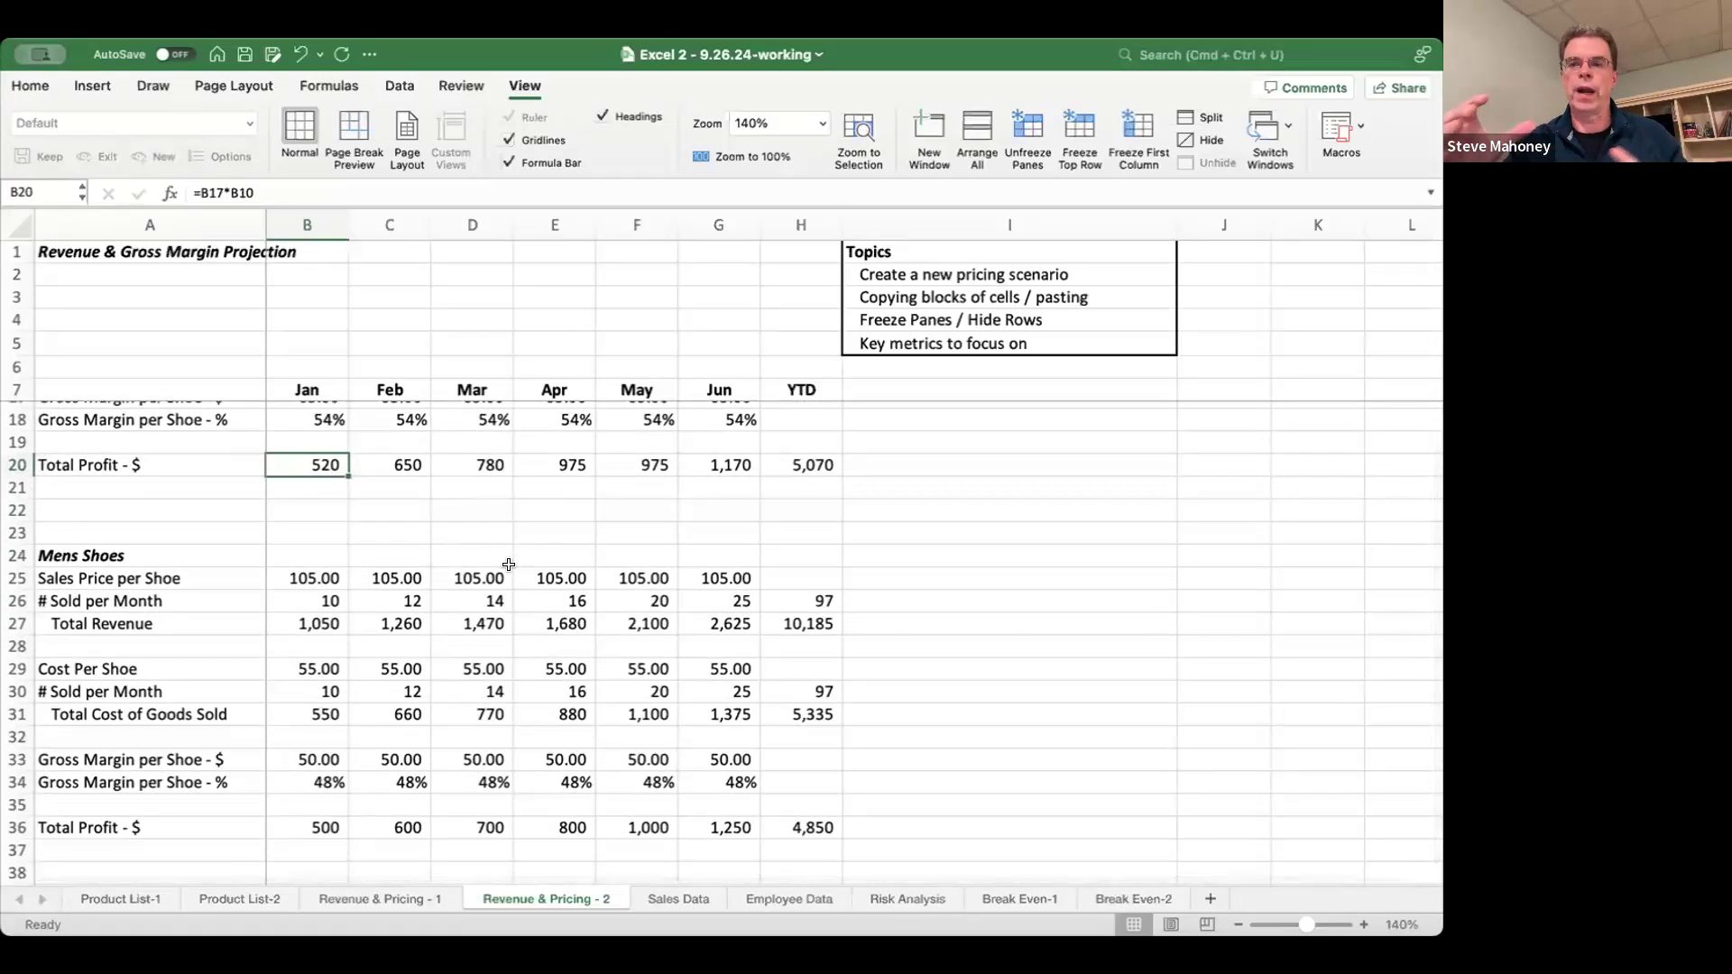
pyautogui.scroll(4, 509, 564)
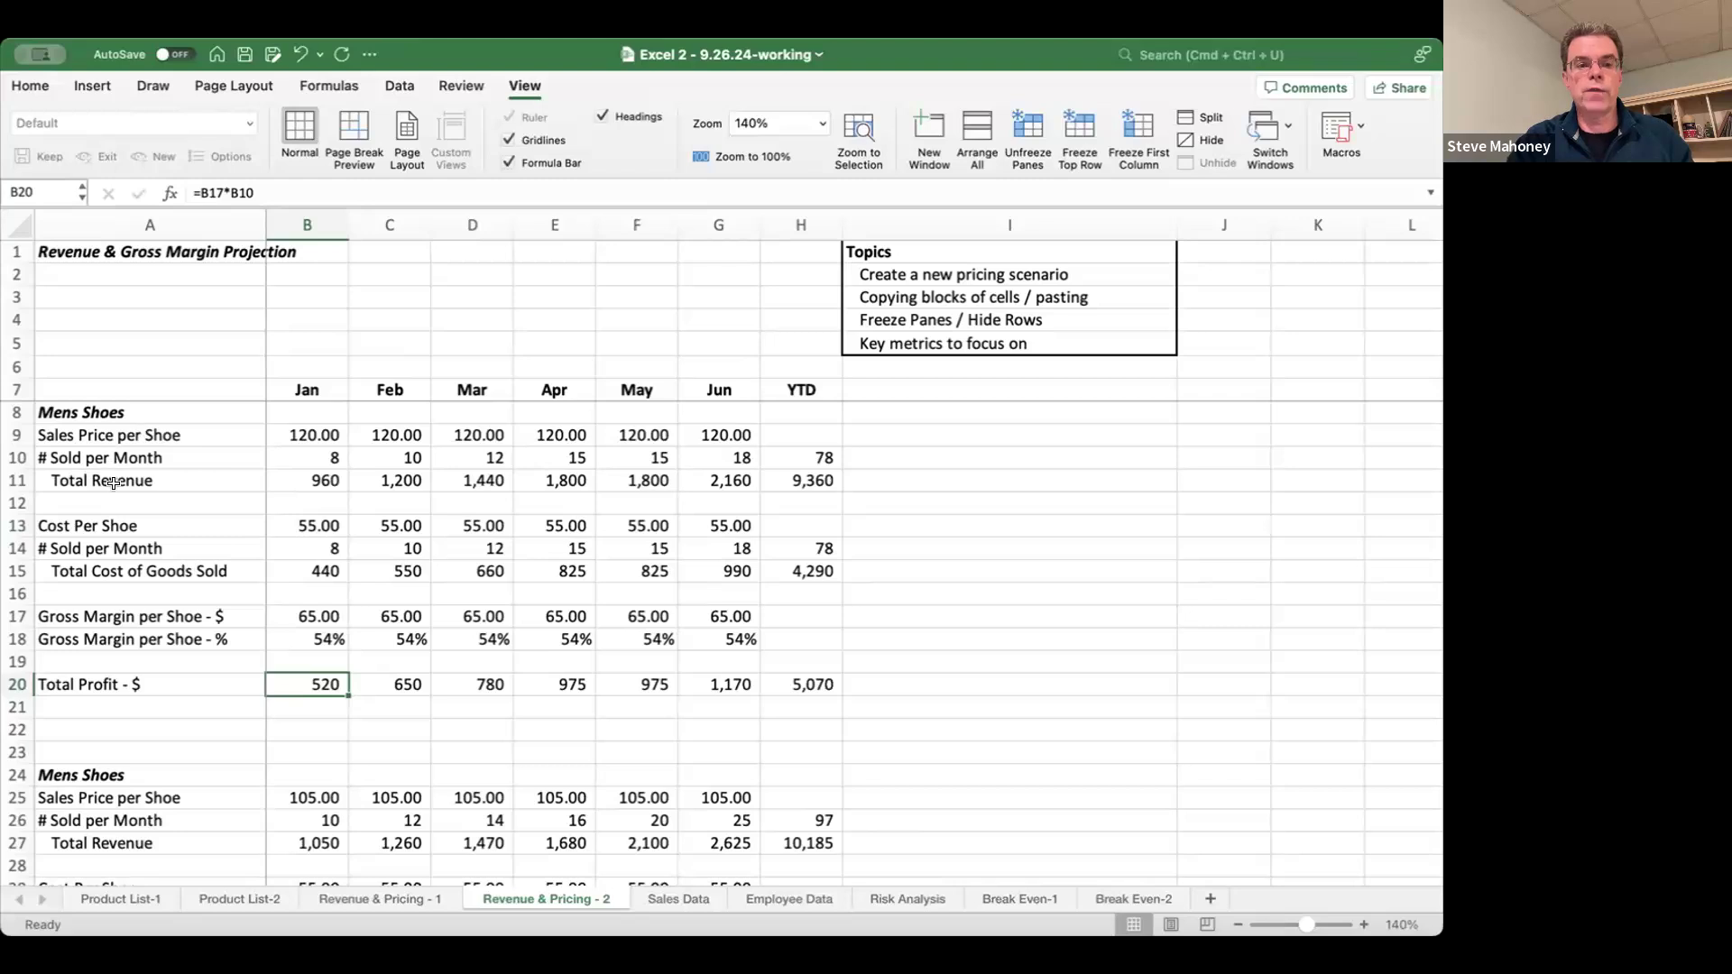
# - Hide rows 13 to 18 in the first Mens Shoes scenario, covering cost and gross margin
pyautogui.click(16, 525)
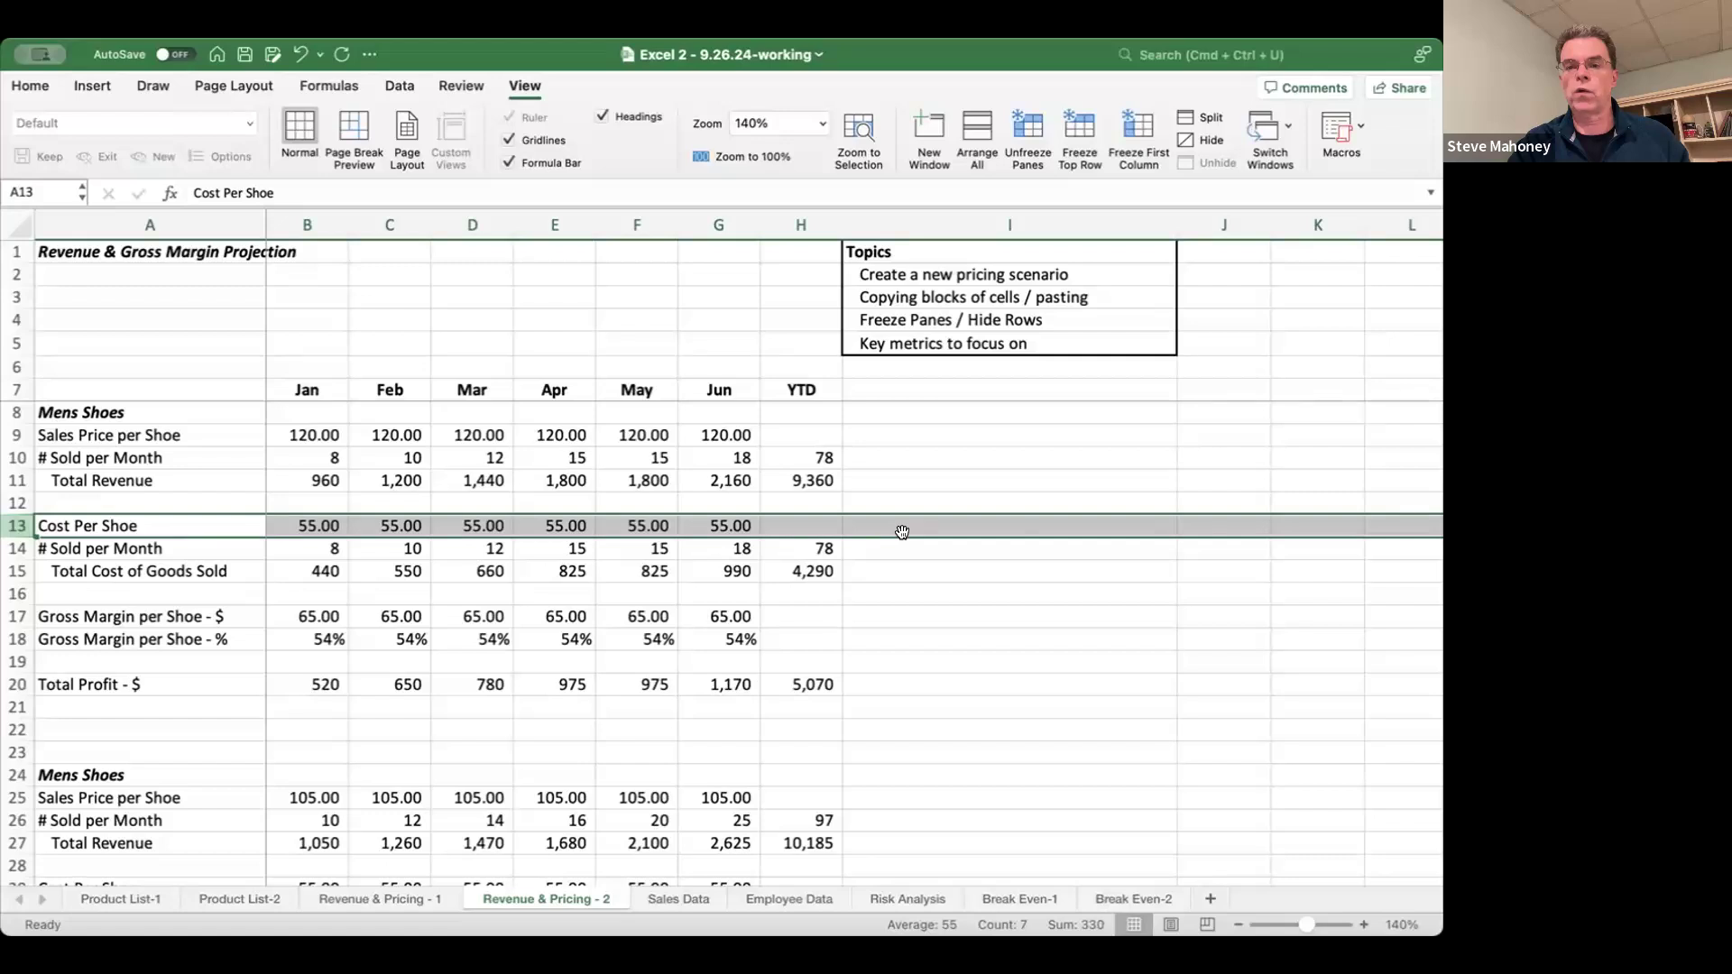
pyautogui.click(16, 521)
pyautogui.moveTo(16, 520); pyautogui.dragTo(16, 640)
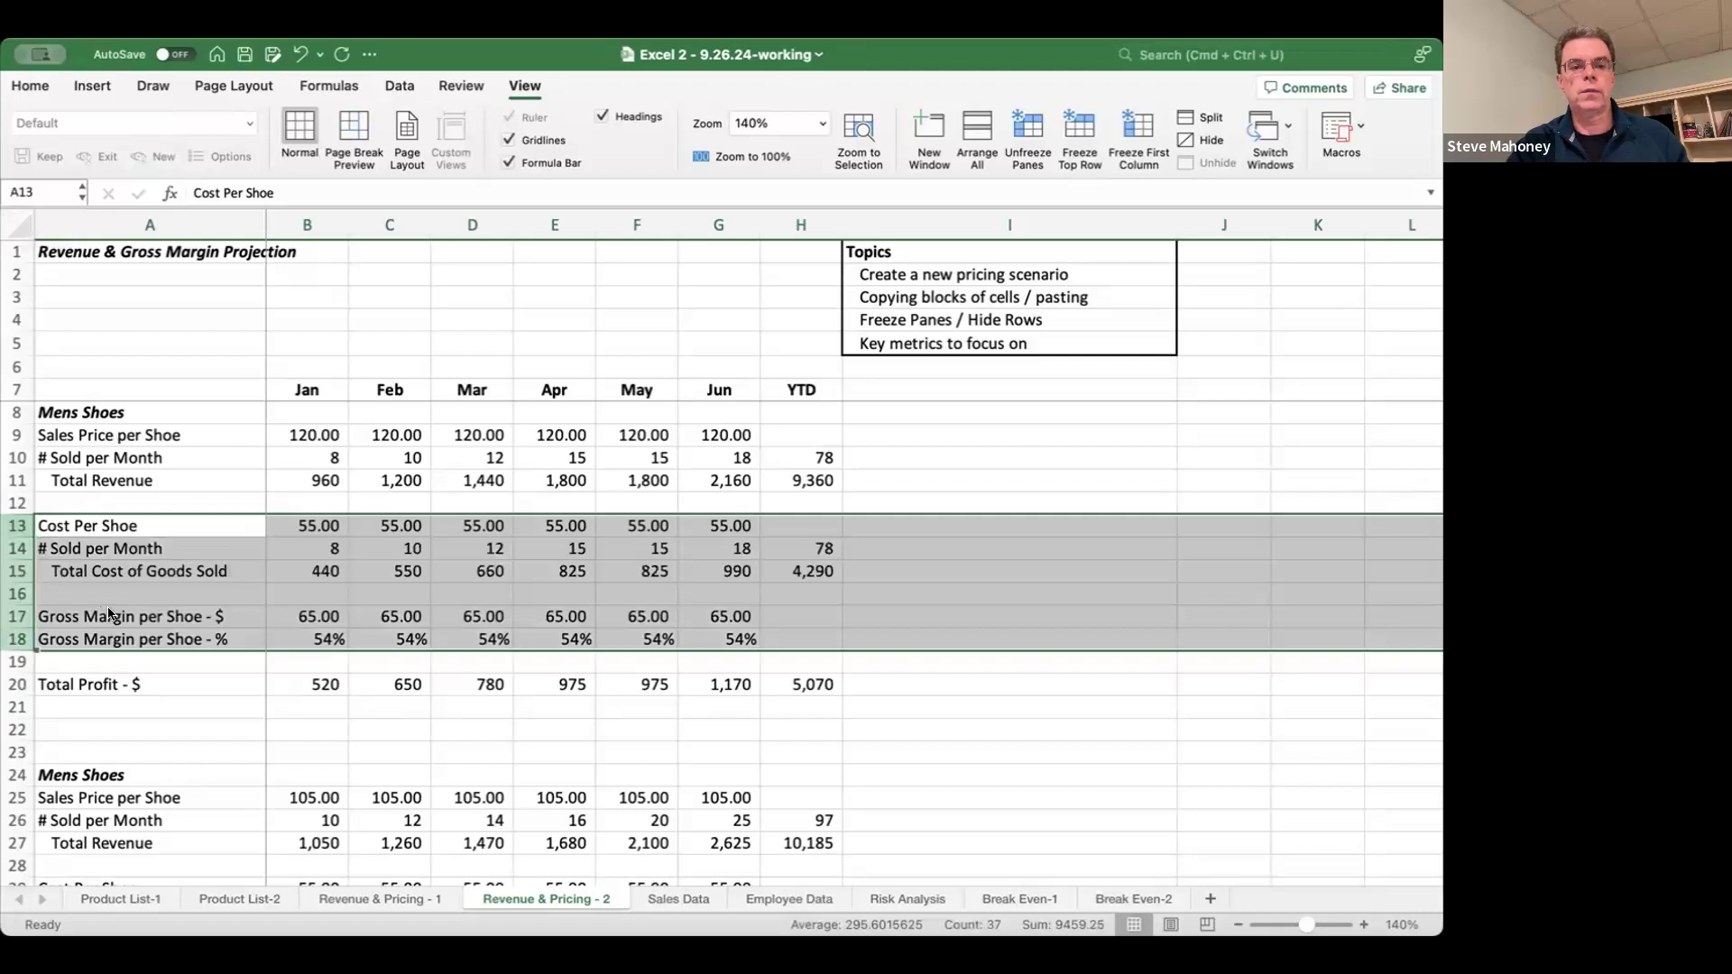
pyautogui.rightClick(108, 614)
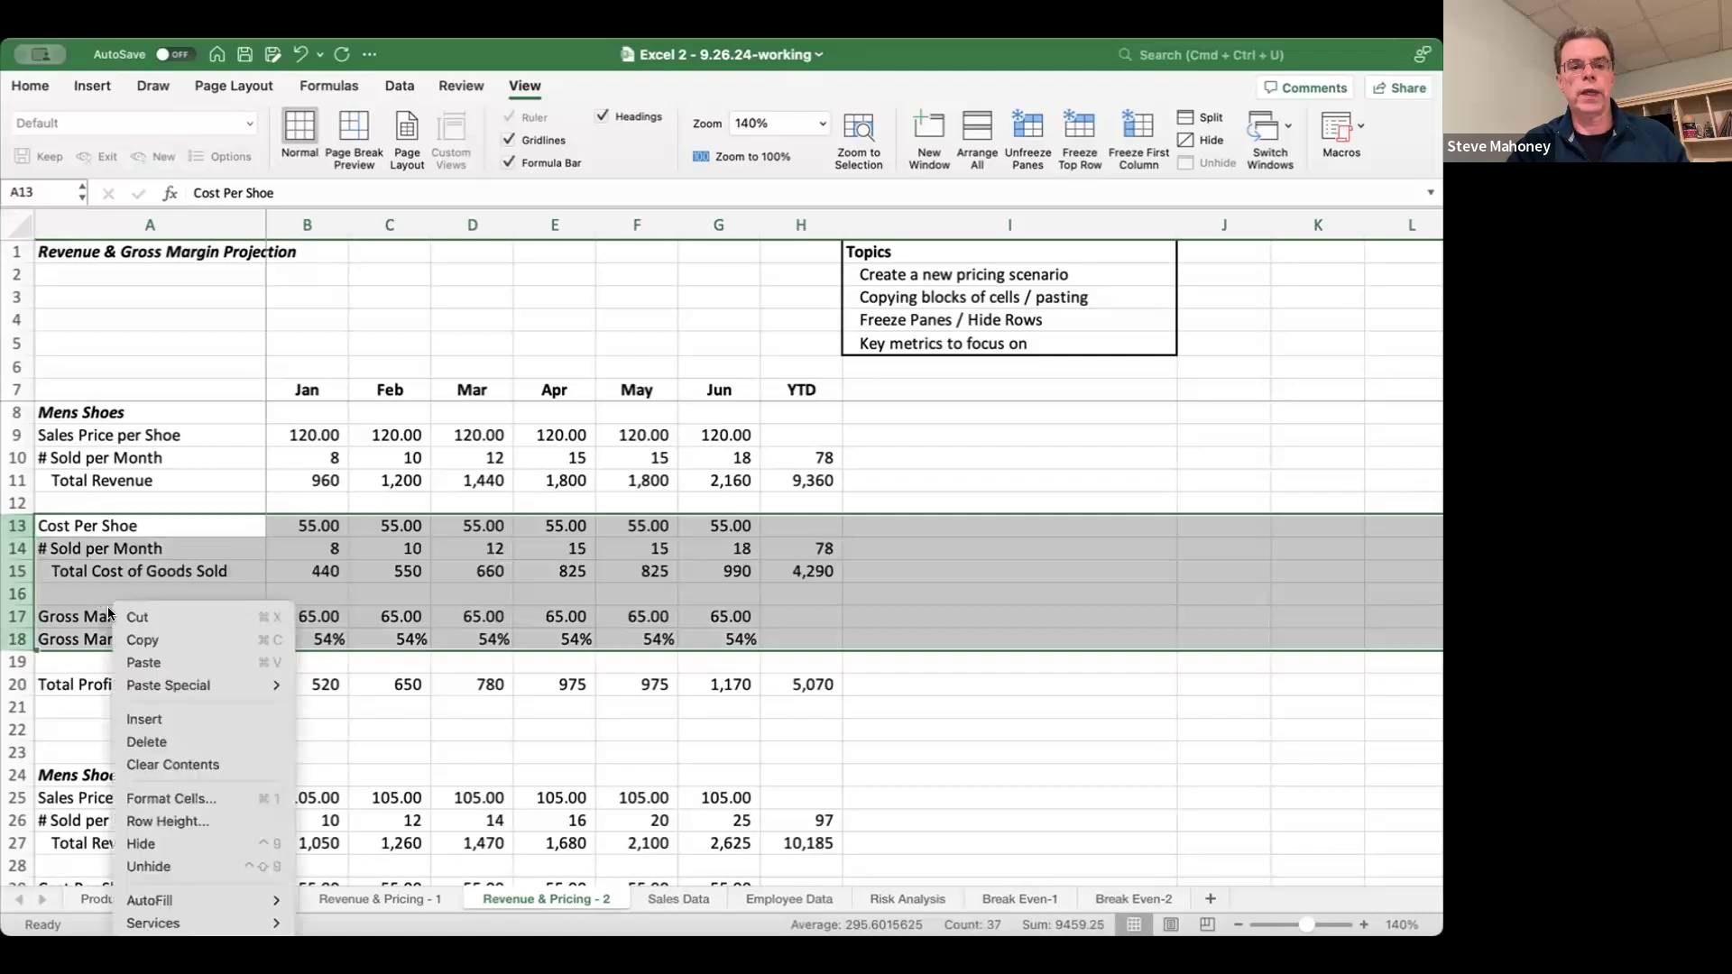
pyautogui.click(164, 843)
pyautogui.click(271, 572)
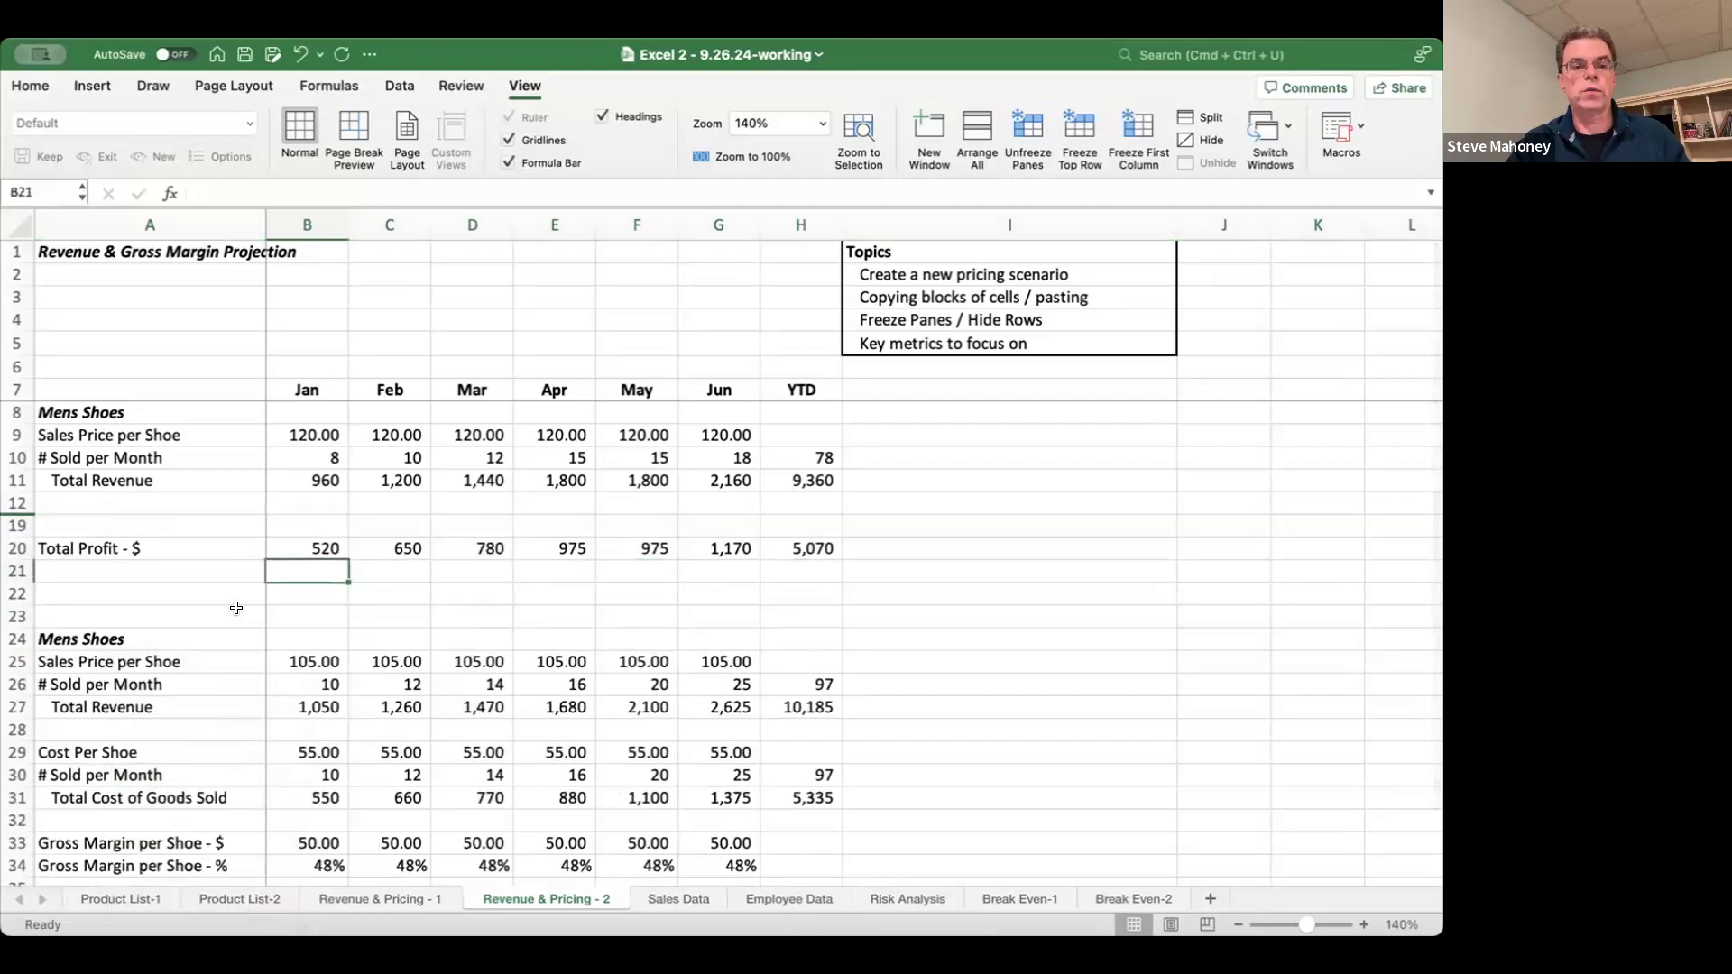
# - Hide the cost and gross margin rows 29 to 34 in the second Mens Shoes scenario
pyautogui.click(217, 683)
pyautogui.scroll(-3, 217, 677)
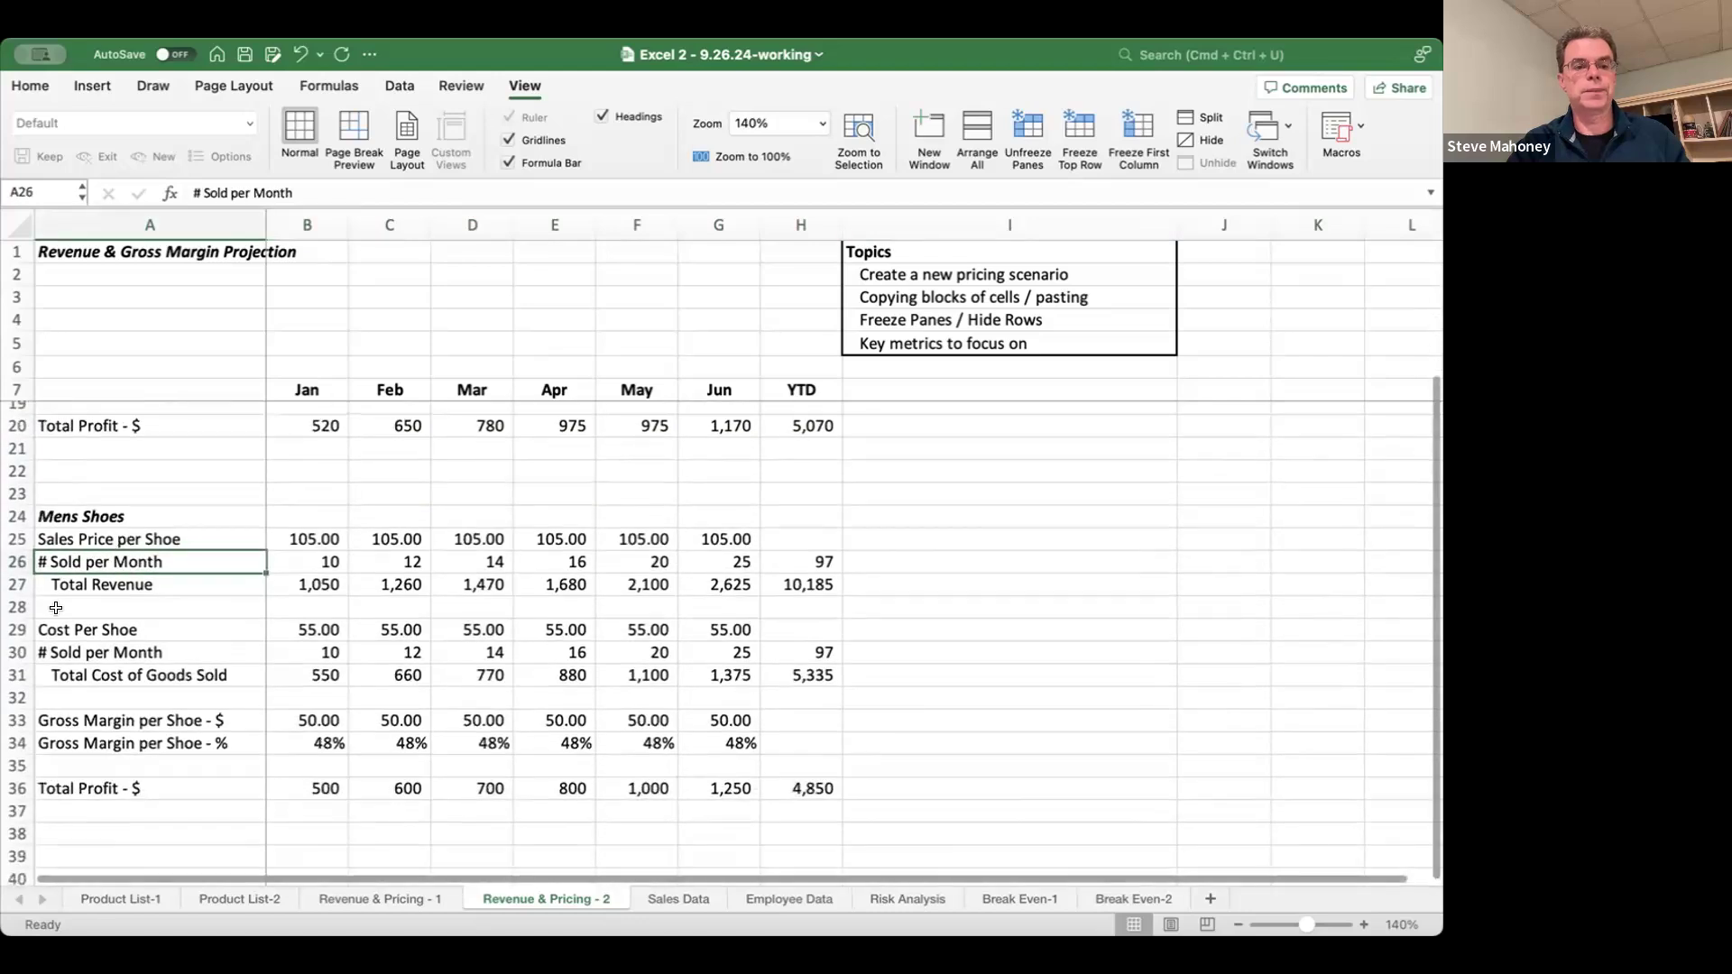
pyautogui.moveTo(17, 618); pyautogui.dragTo(18, 743)
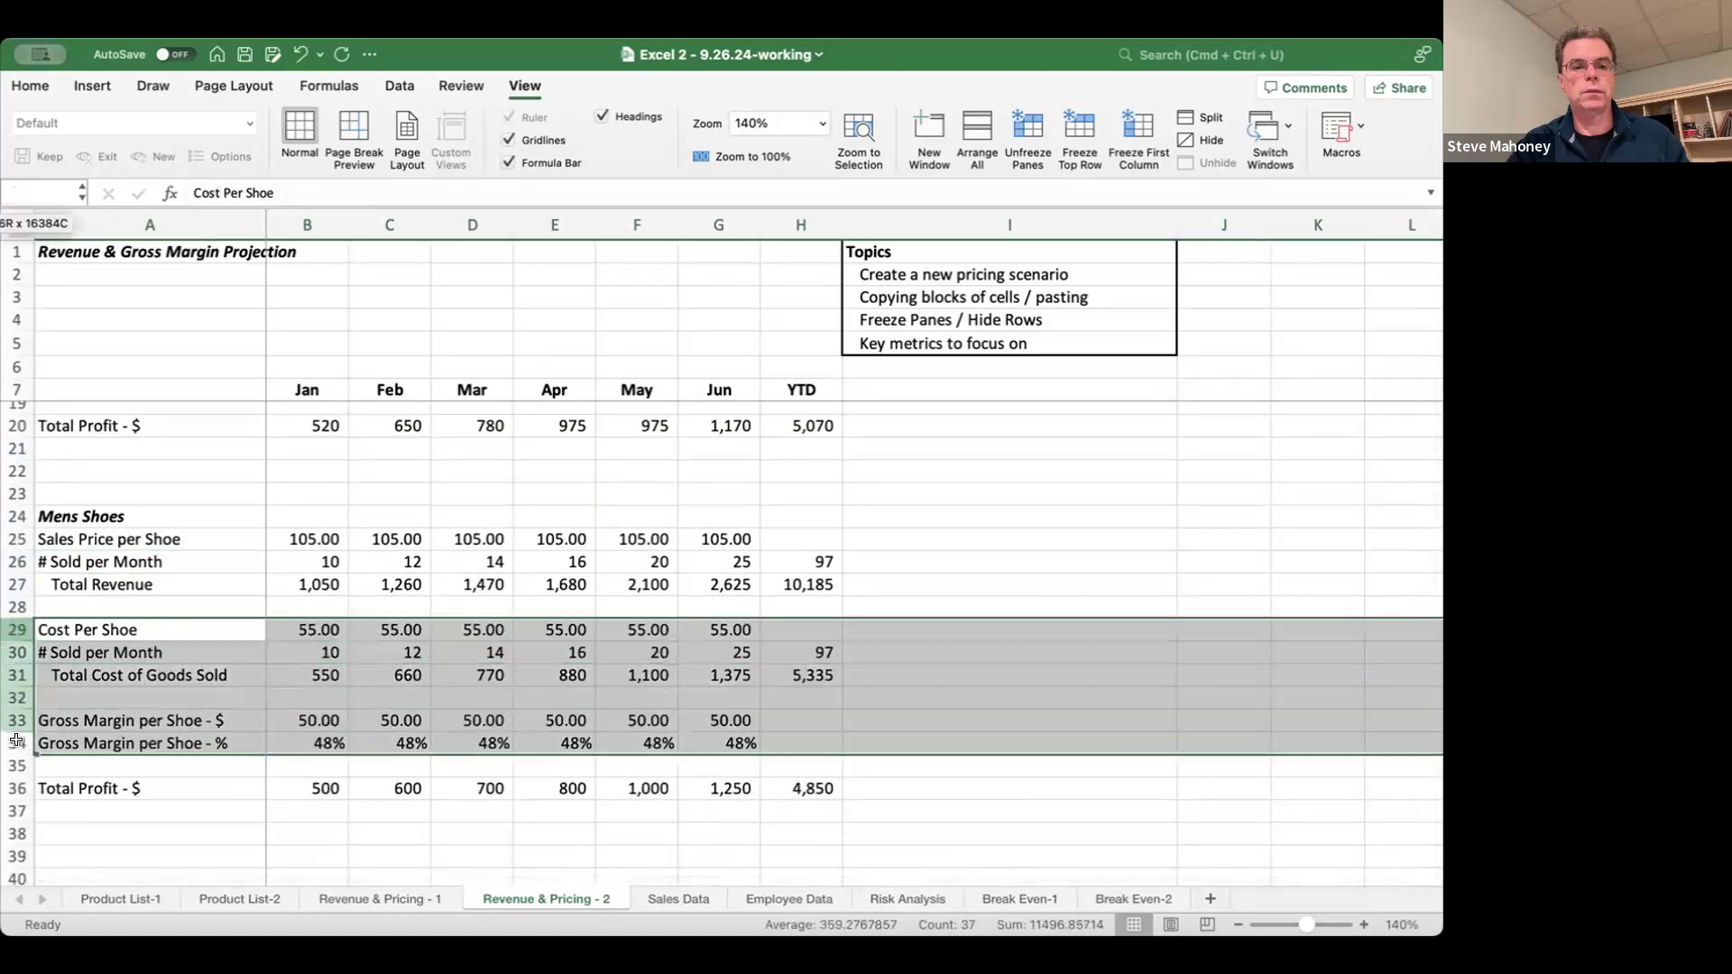
pyautogui.rightClick(77, 710)
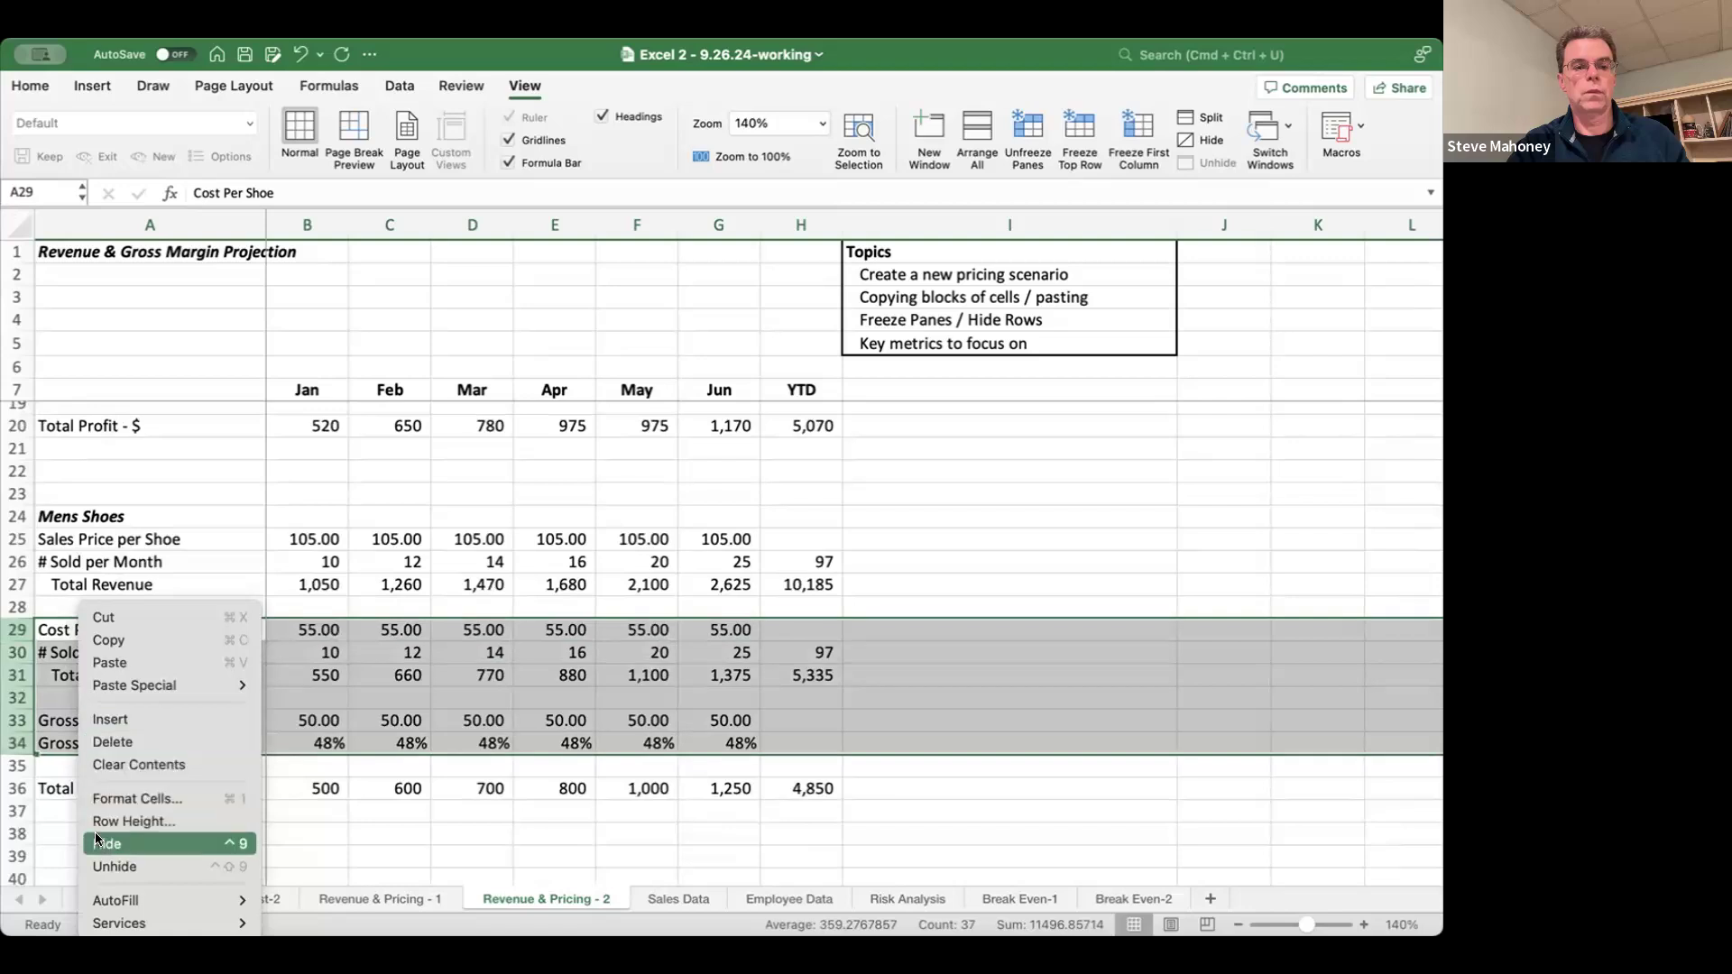
pyautogui.click(117, 844)
pyautogui.click(201, 647)
pyautogui.scroll(3, 198, 586)
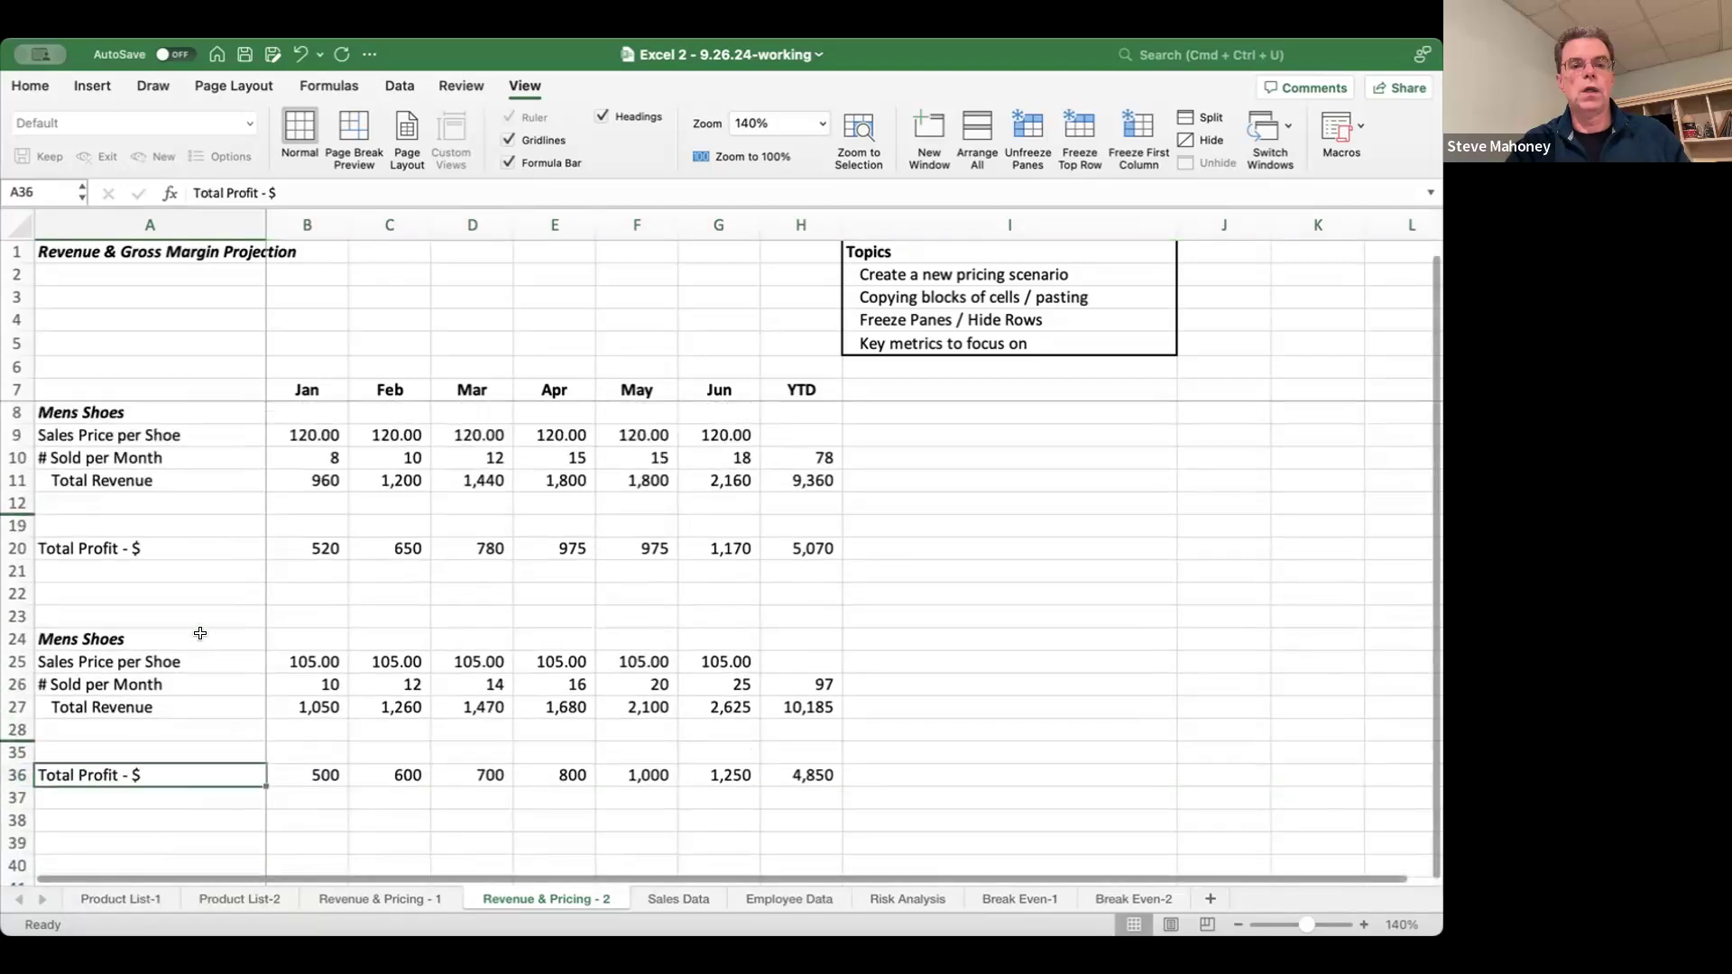
# - Review the first scenario's sales price and January profit, and the row-number gaps where rows are hidden in both blocks
pyautogui.click(185, 426)
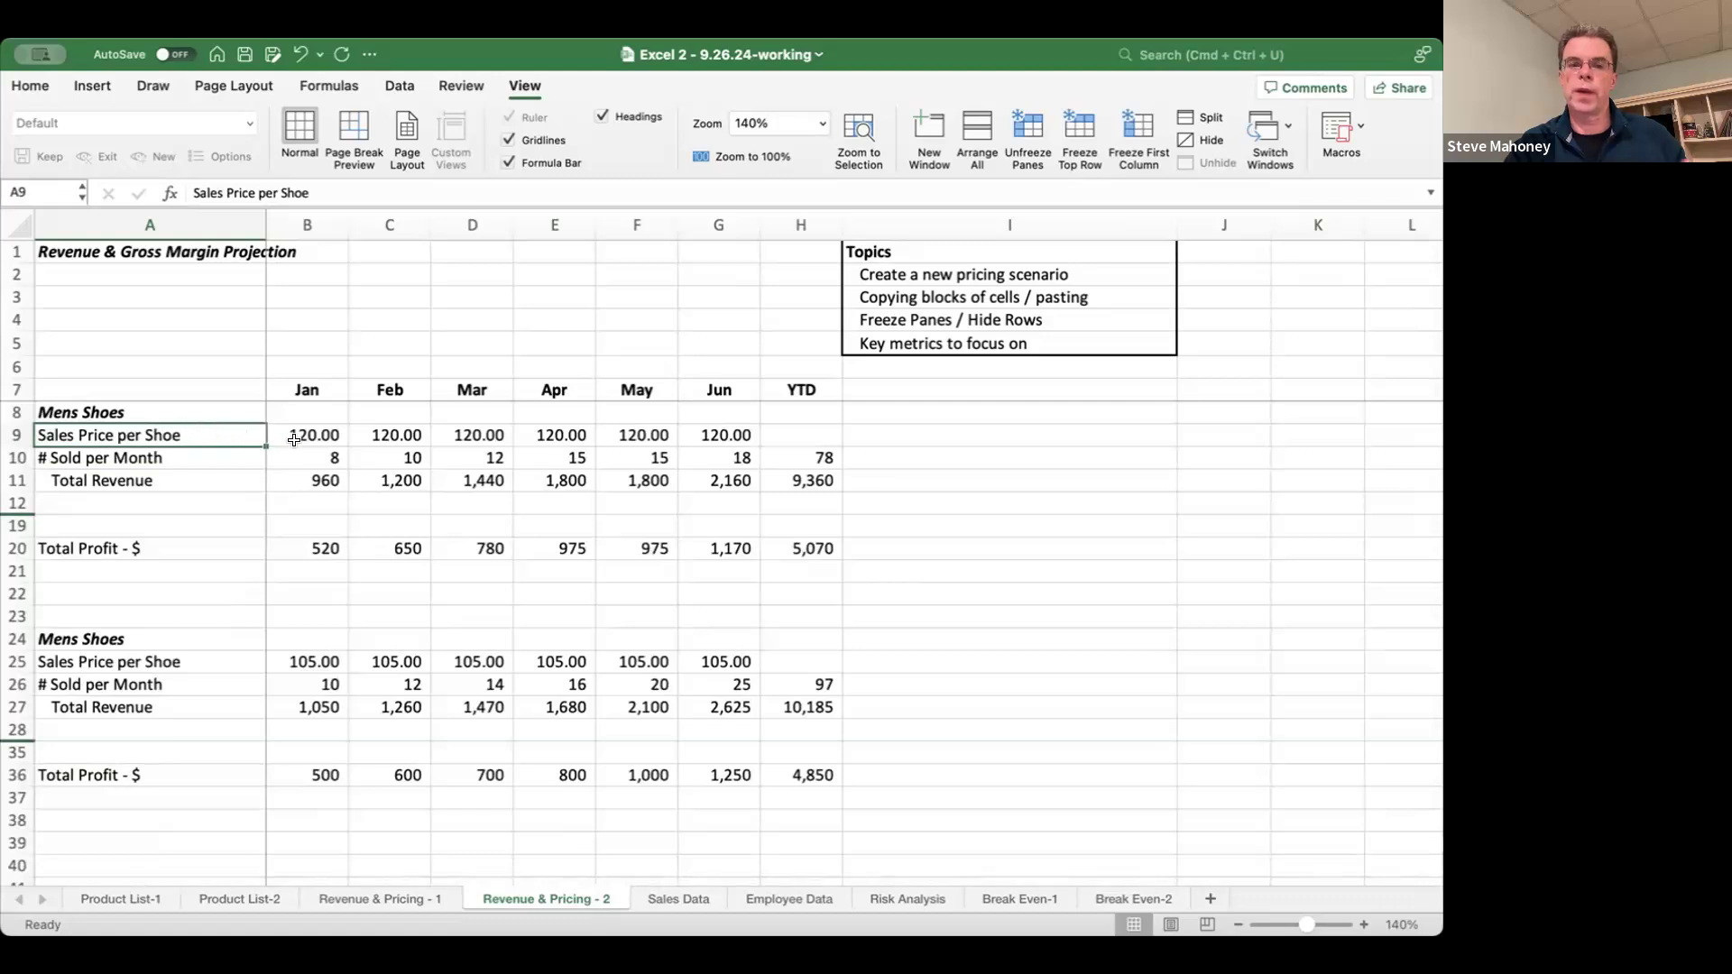
pyautogui.click(305, 541)
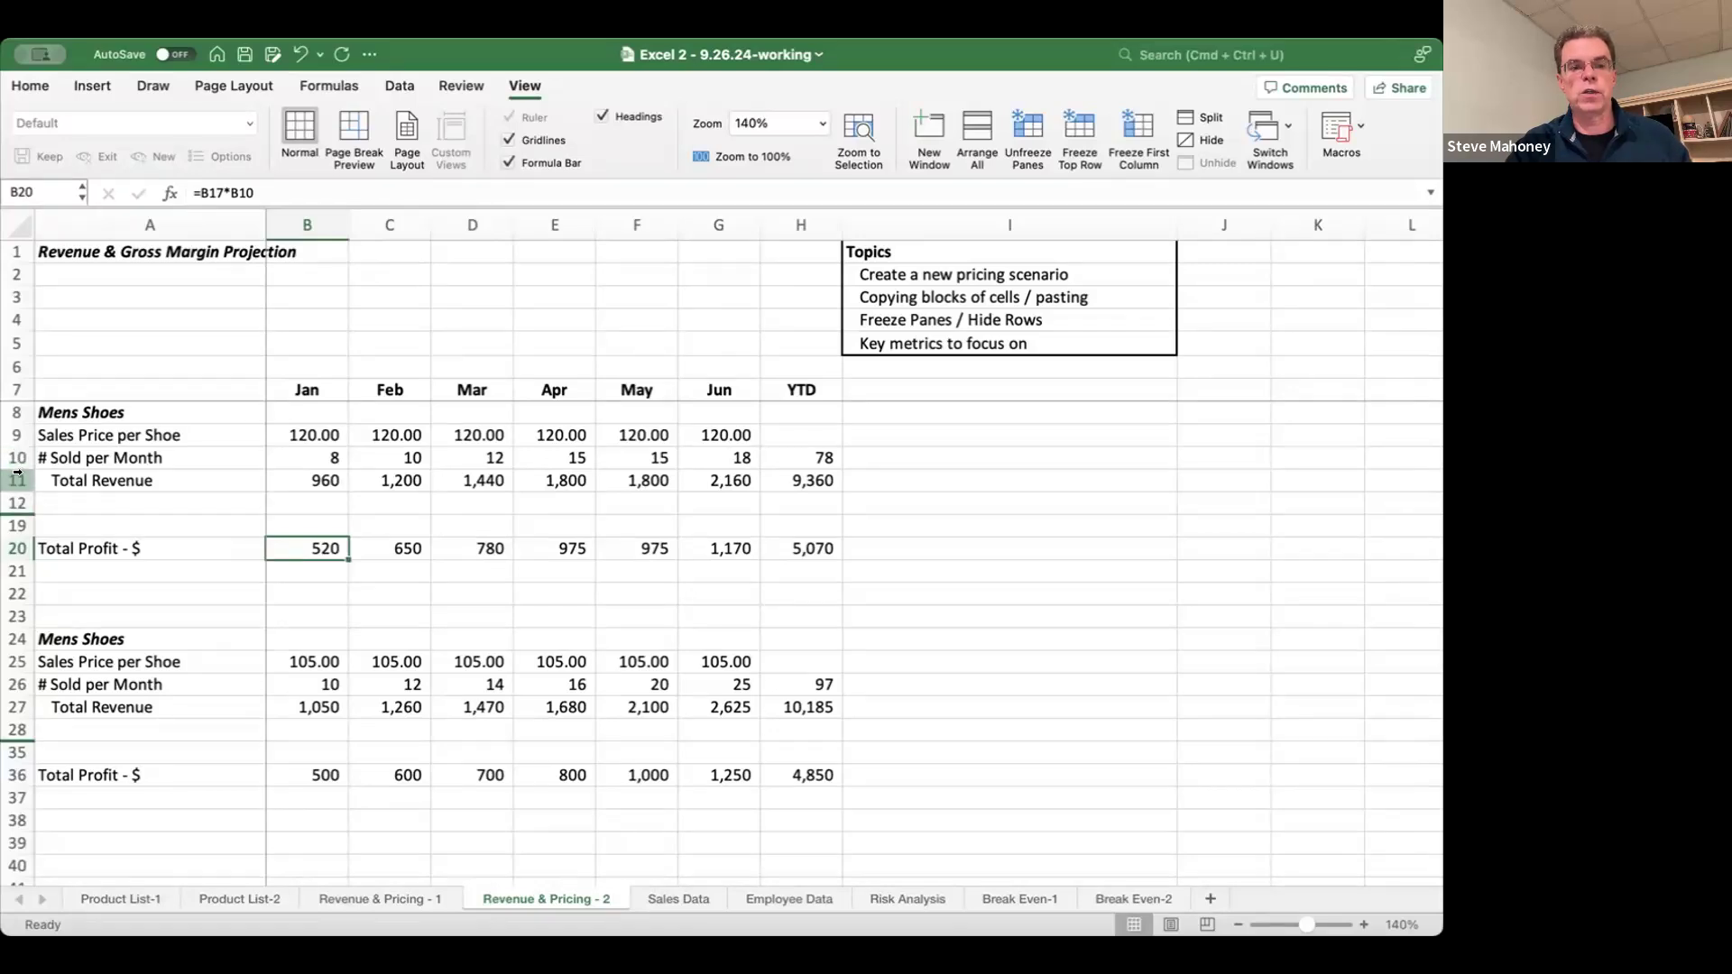
pyautogui.click(17, 502)
pyautogui.click(17, 526)
pyautogui.click(50, 575)
pyautogui.click(17, 729)
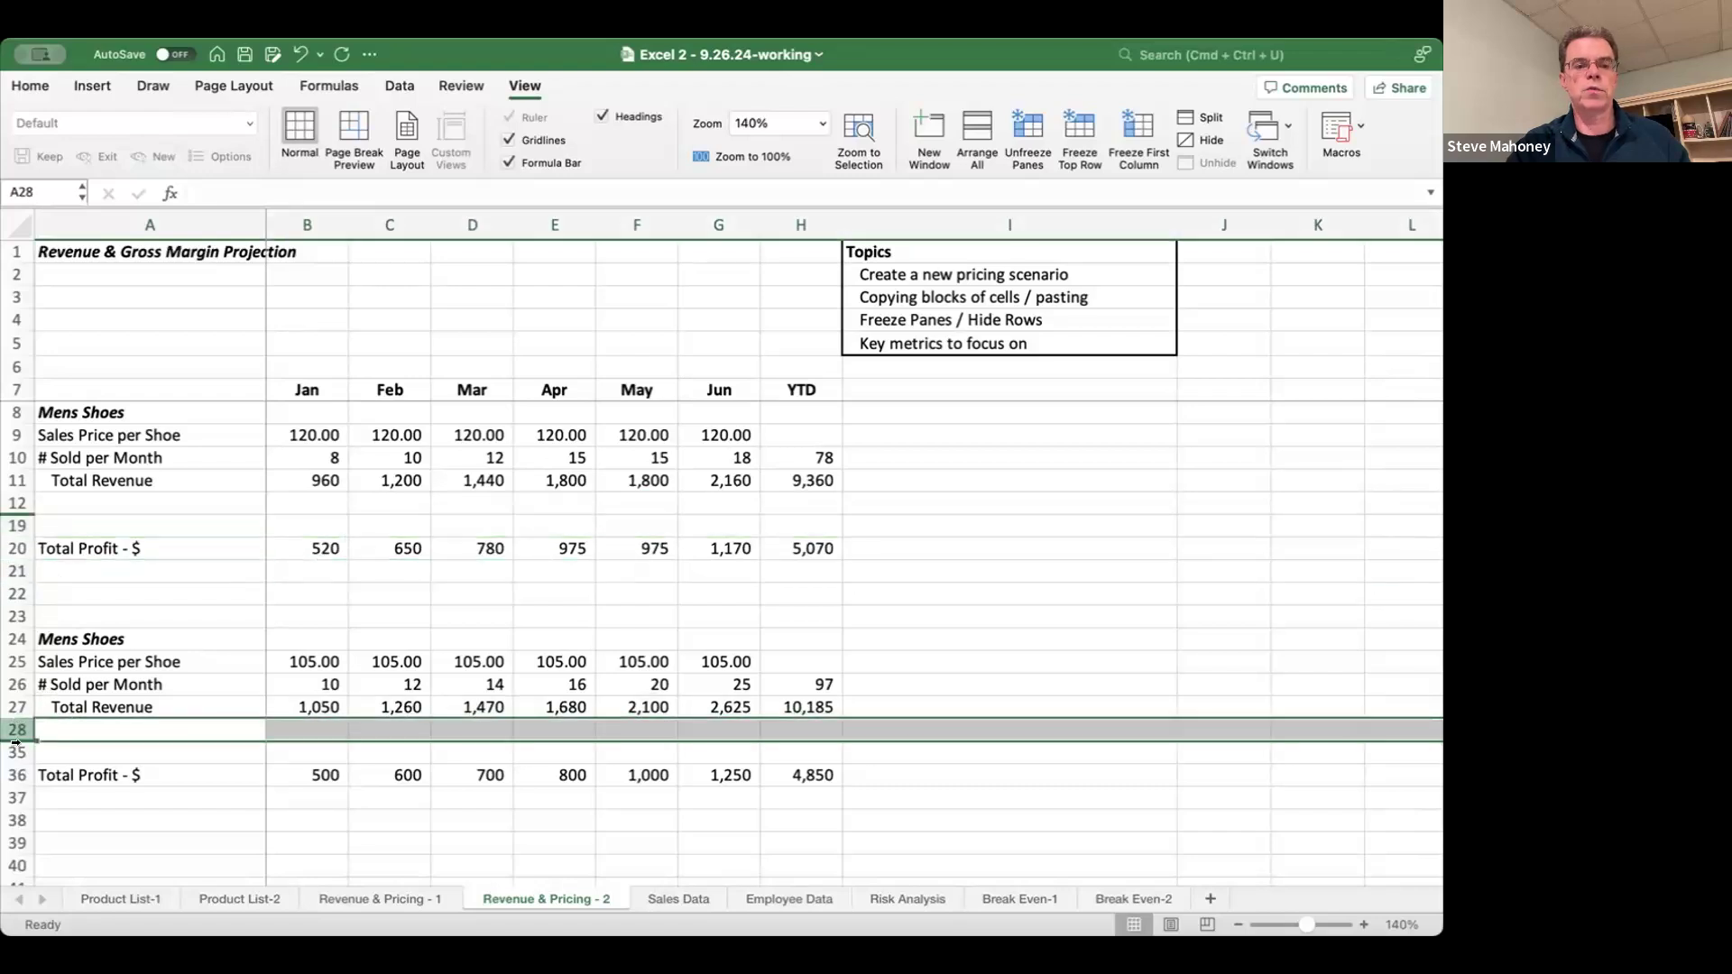
pyautogui.click(16, 749)
pyautogui.click(215, 582)
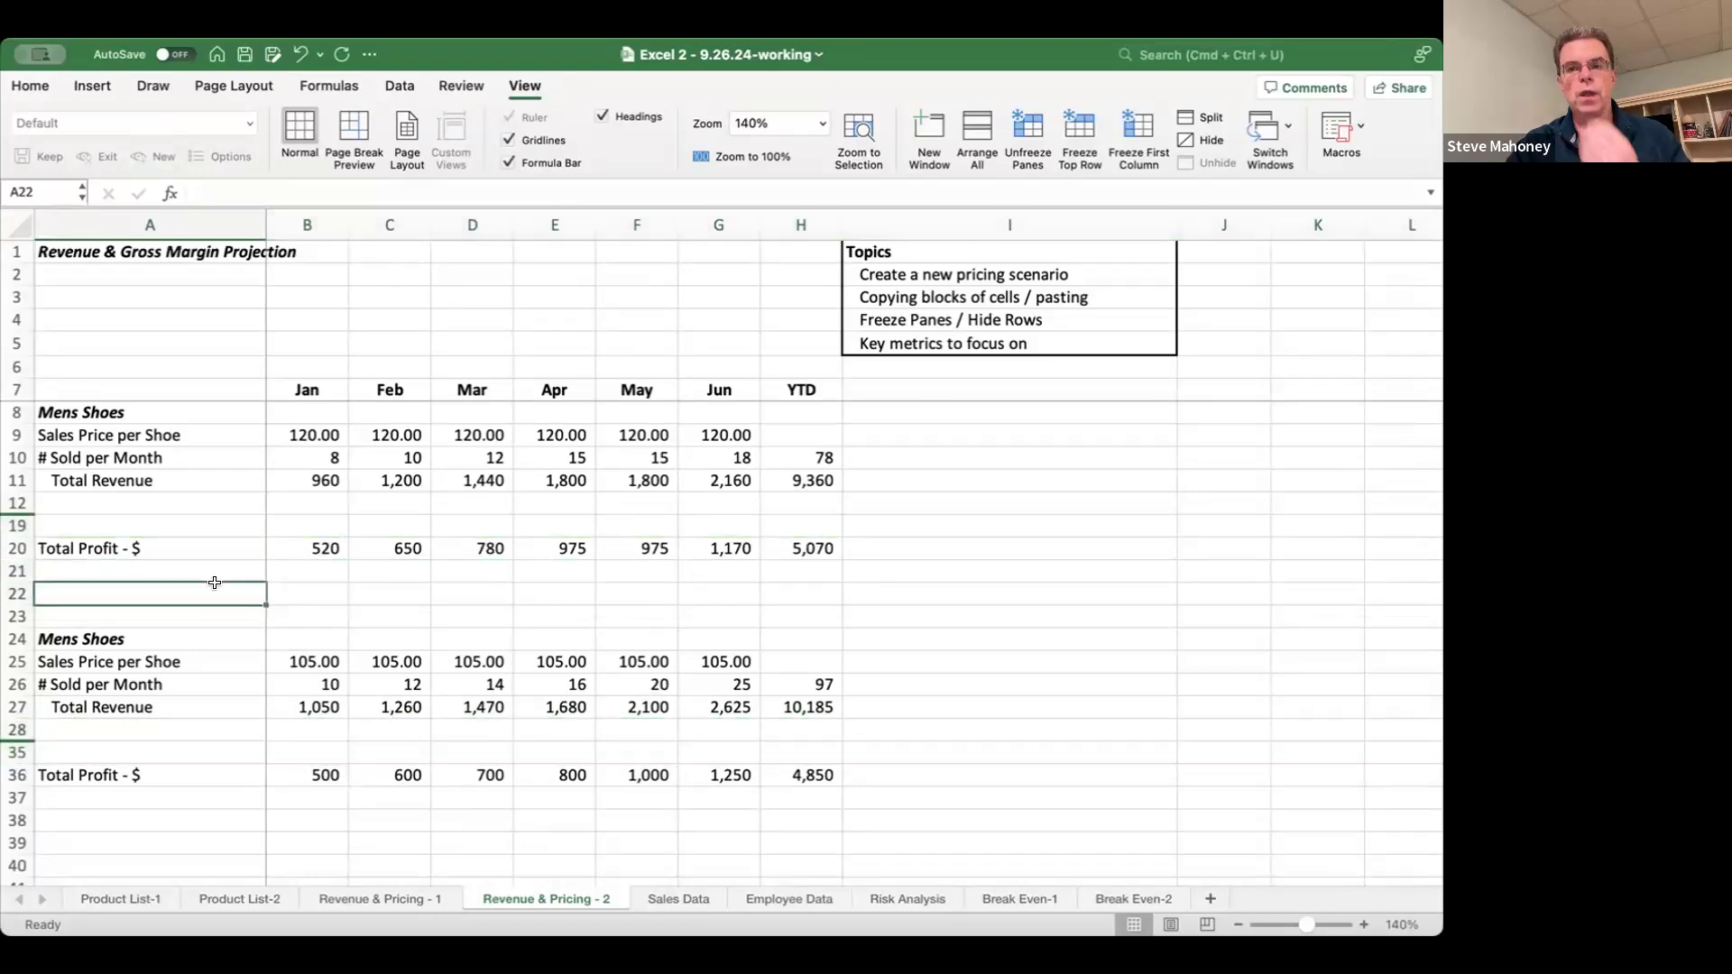
# - Set the first scenario's units sold to 10 for January and 12 for February, and check January total profit in B20
pyautogui.click(320, 451)
pyautogui.write('10')
pyautogui.press('Tab')
pyautogui.write('12')
pyautogui.press('Tab')
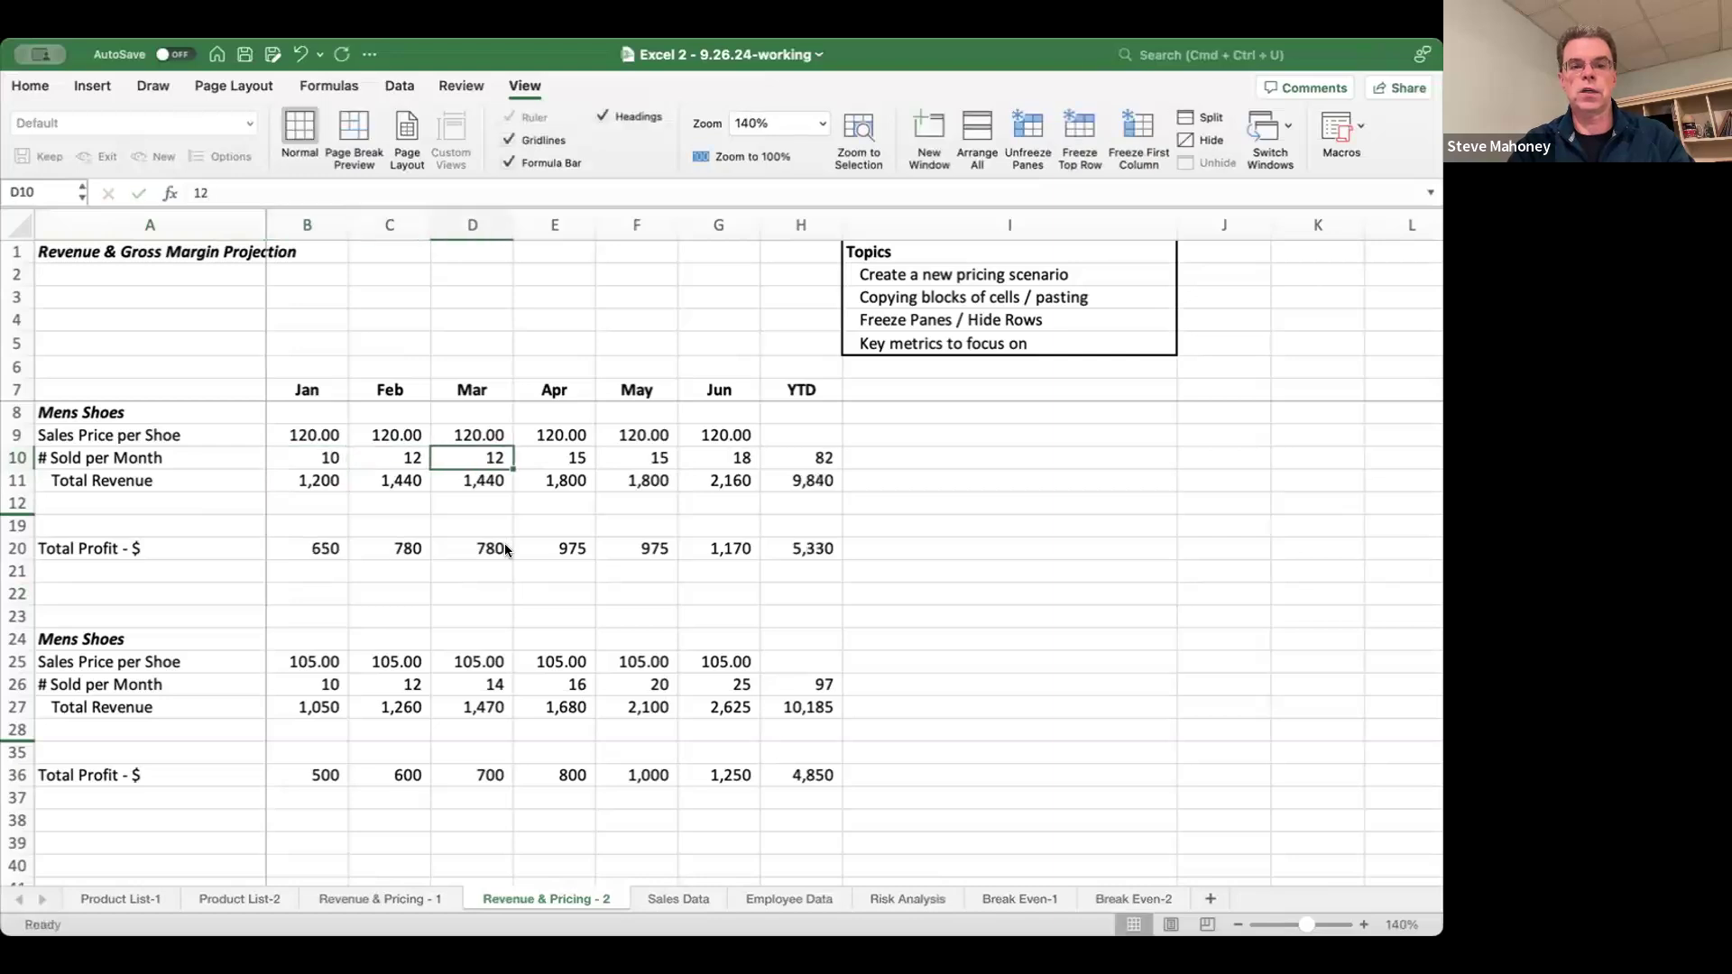
pyautogui.click(322, 547)
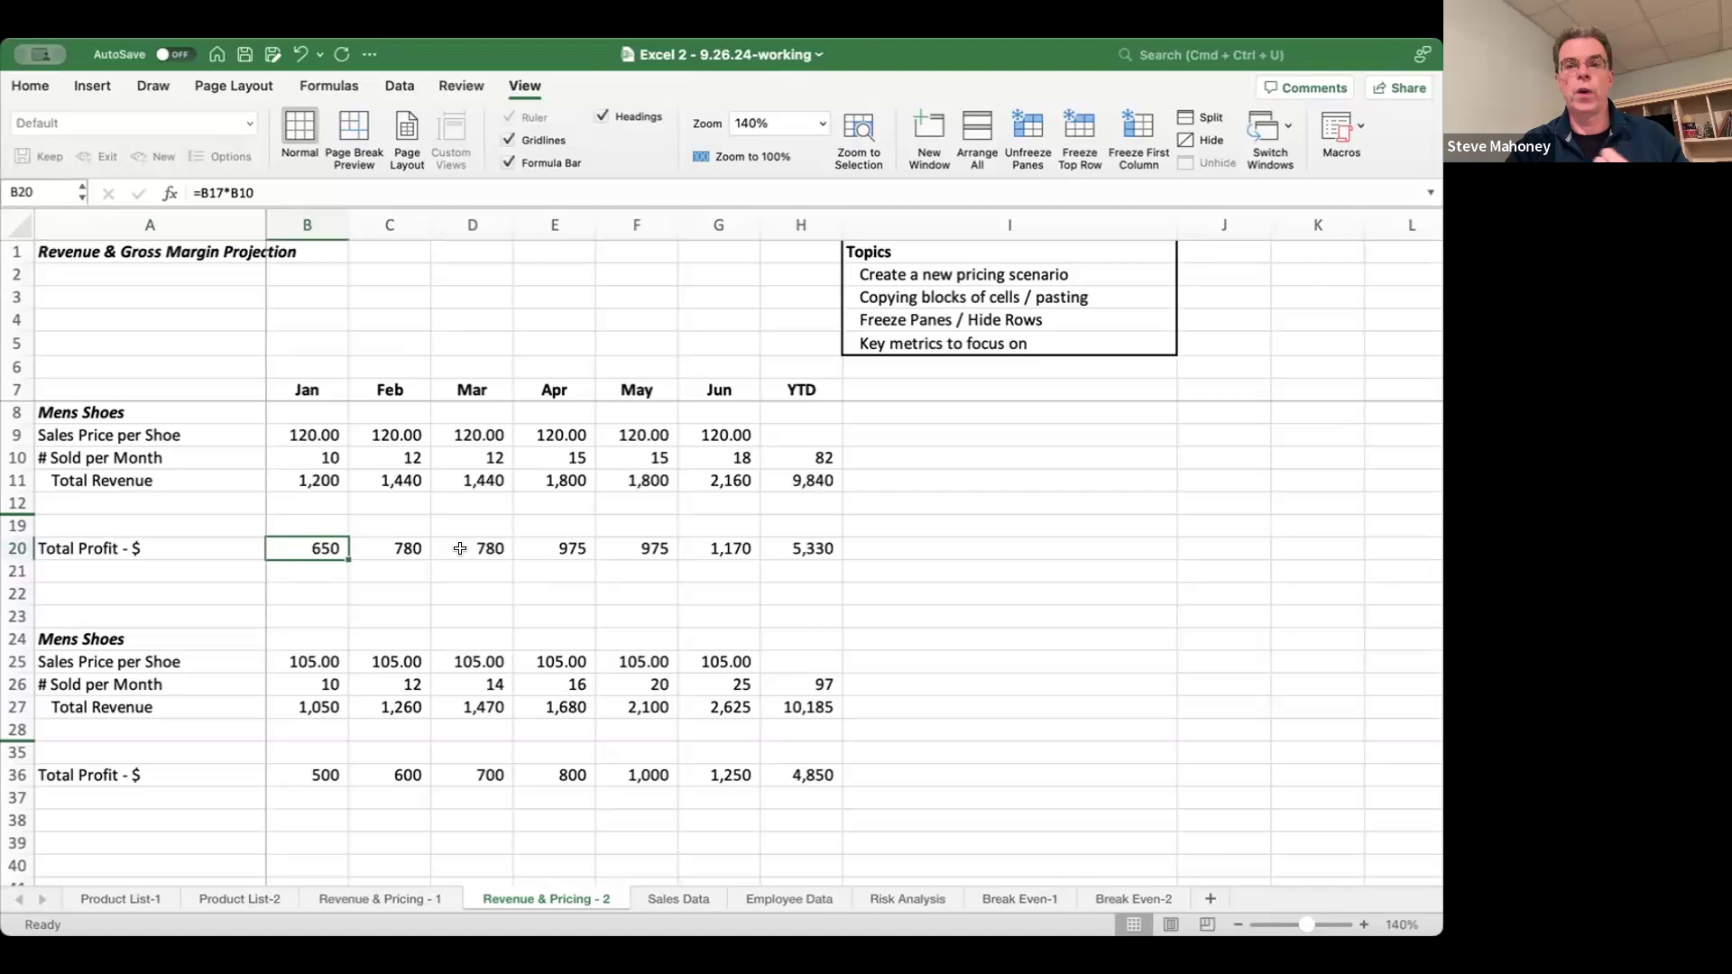
# - Unhide the hidden rows between rows 11 and 21 in the first Mens Shoes scenario
pyautogui.click(15, 479)
pyautogui.moveTo(15, 474); pyautogui.dragTo(14, 569)
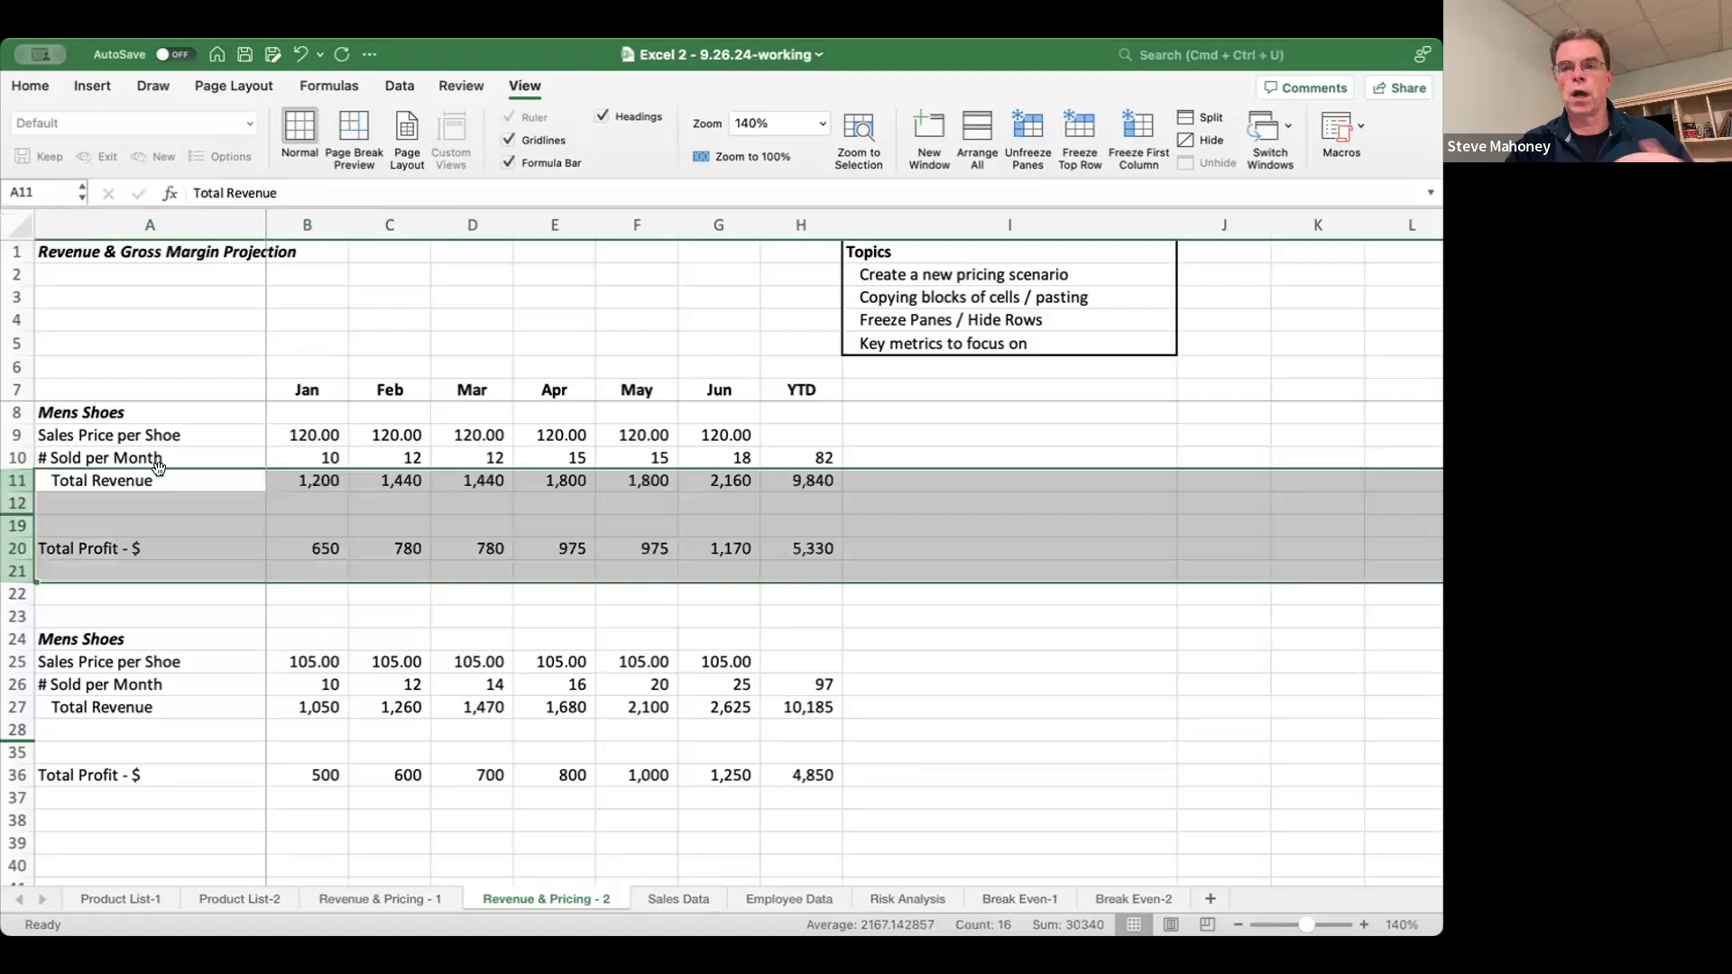
pyautogui.rightClick(204, 511)
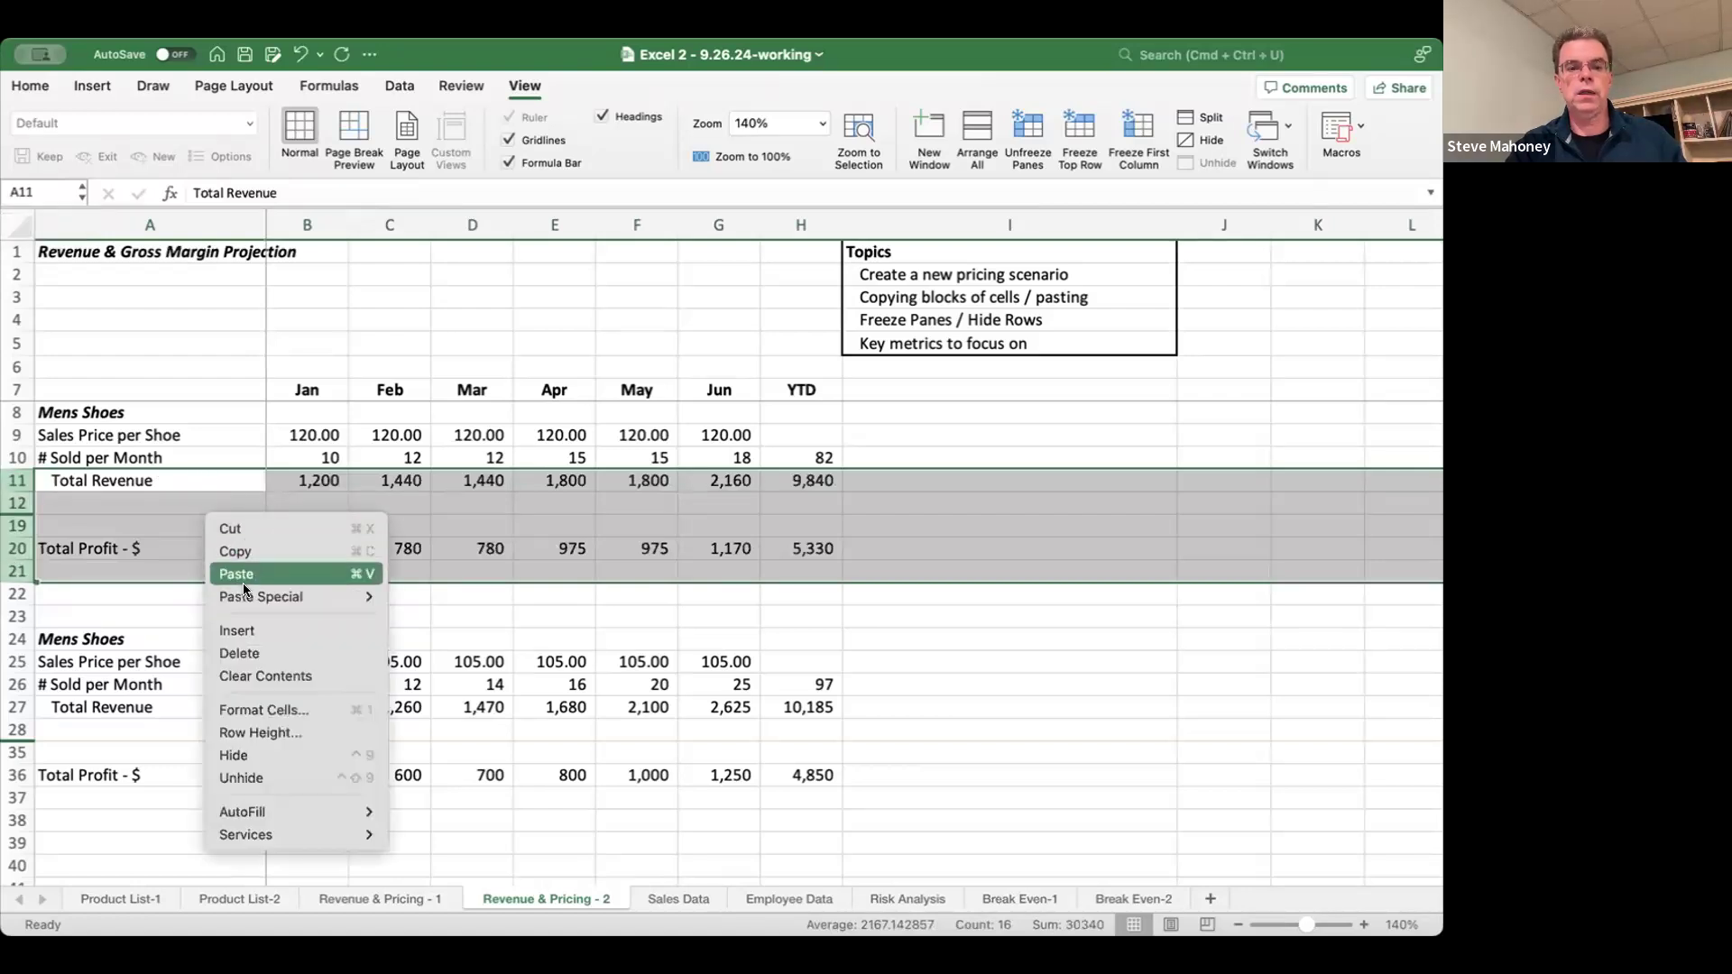
pyautogui.click(242, 778)
pyautogui.click(267, 713)
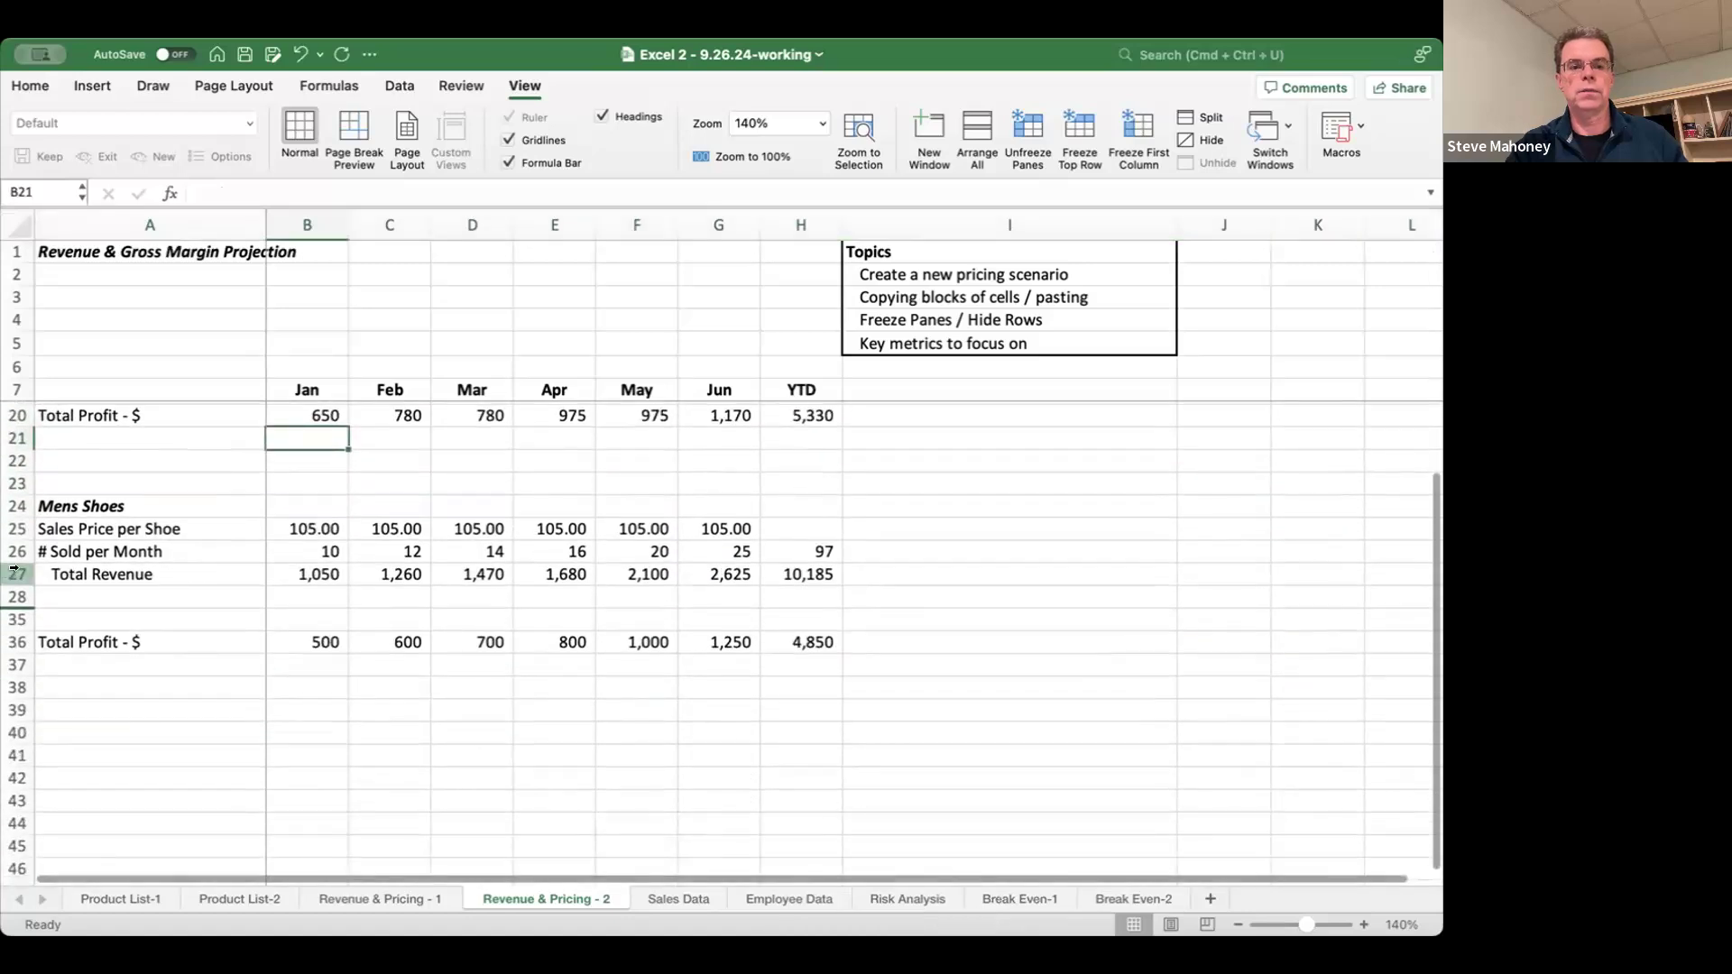
# - Unhide the hidden rows between rows 27 and 37 in the second Mens Shoes scenario
pyautogui.click(18, 574)
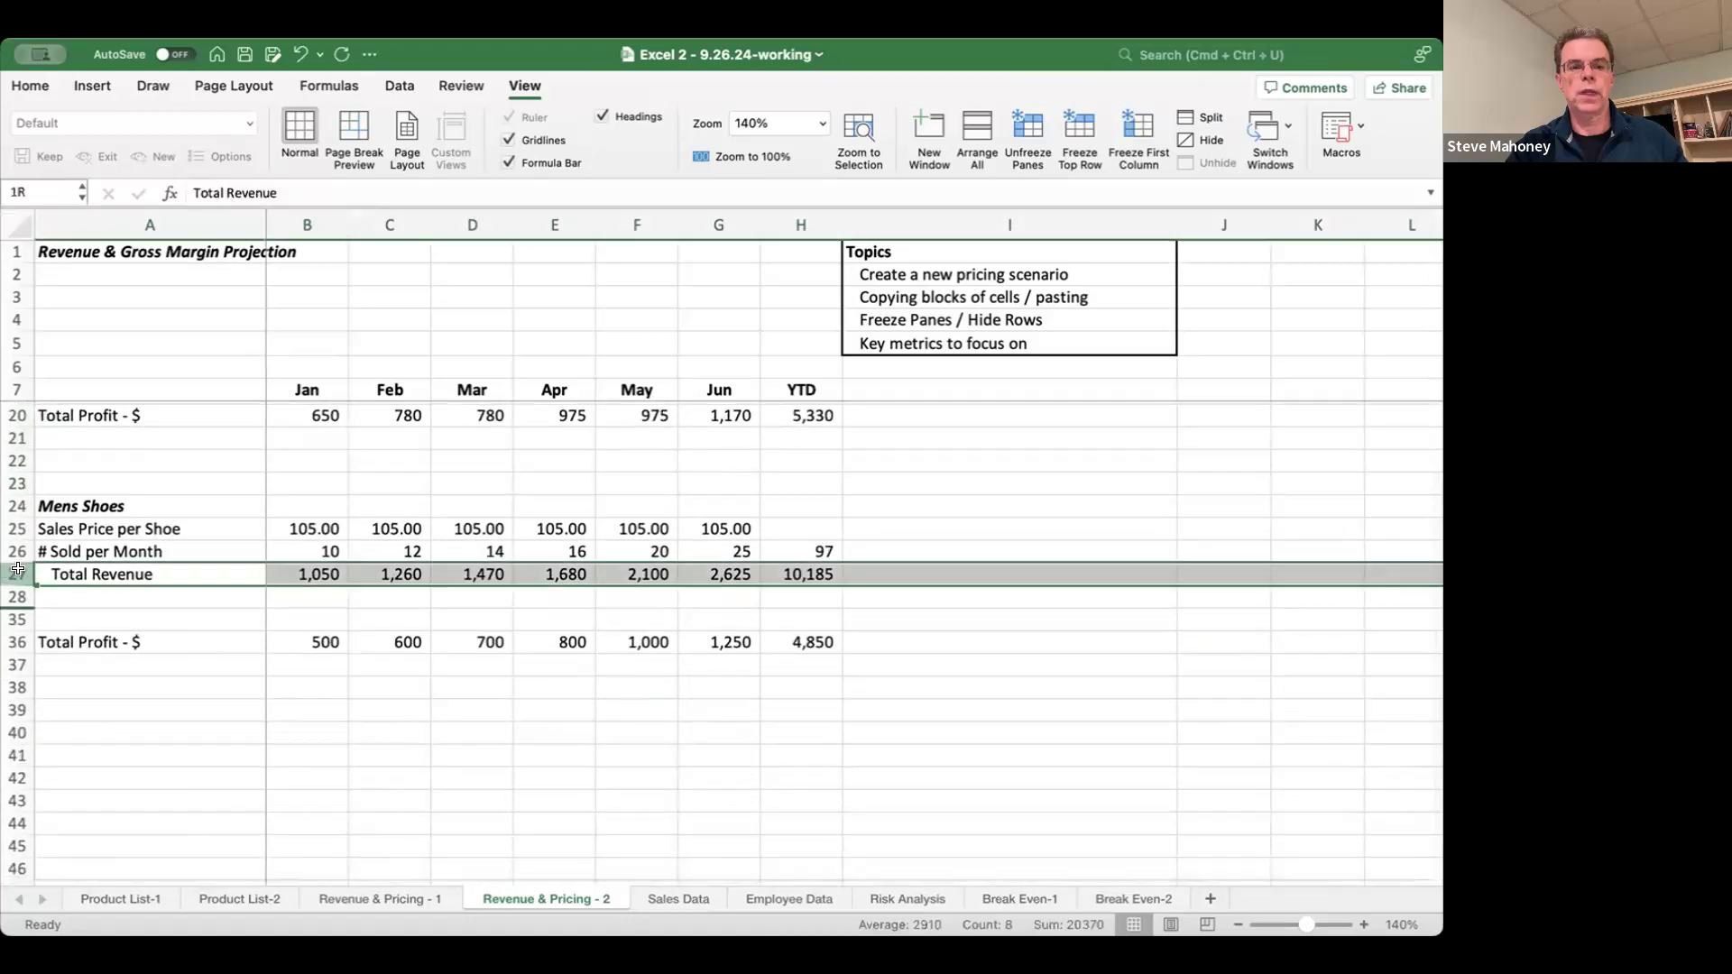
pyautogui.moveTo(18, 574); pyautogui.dragTo(18, 665)
pyautogui.rightClick(129, 631)
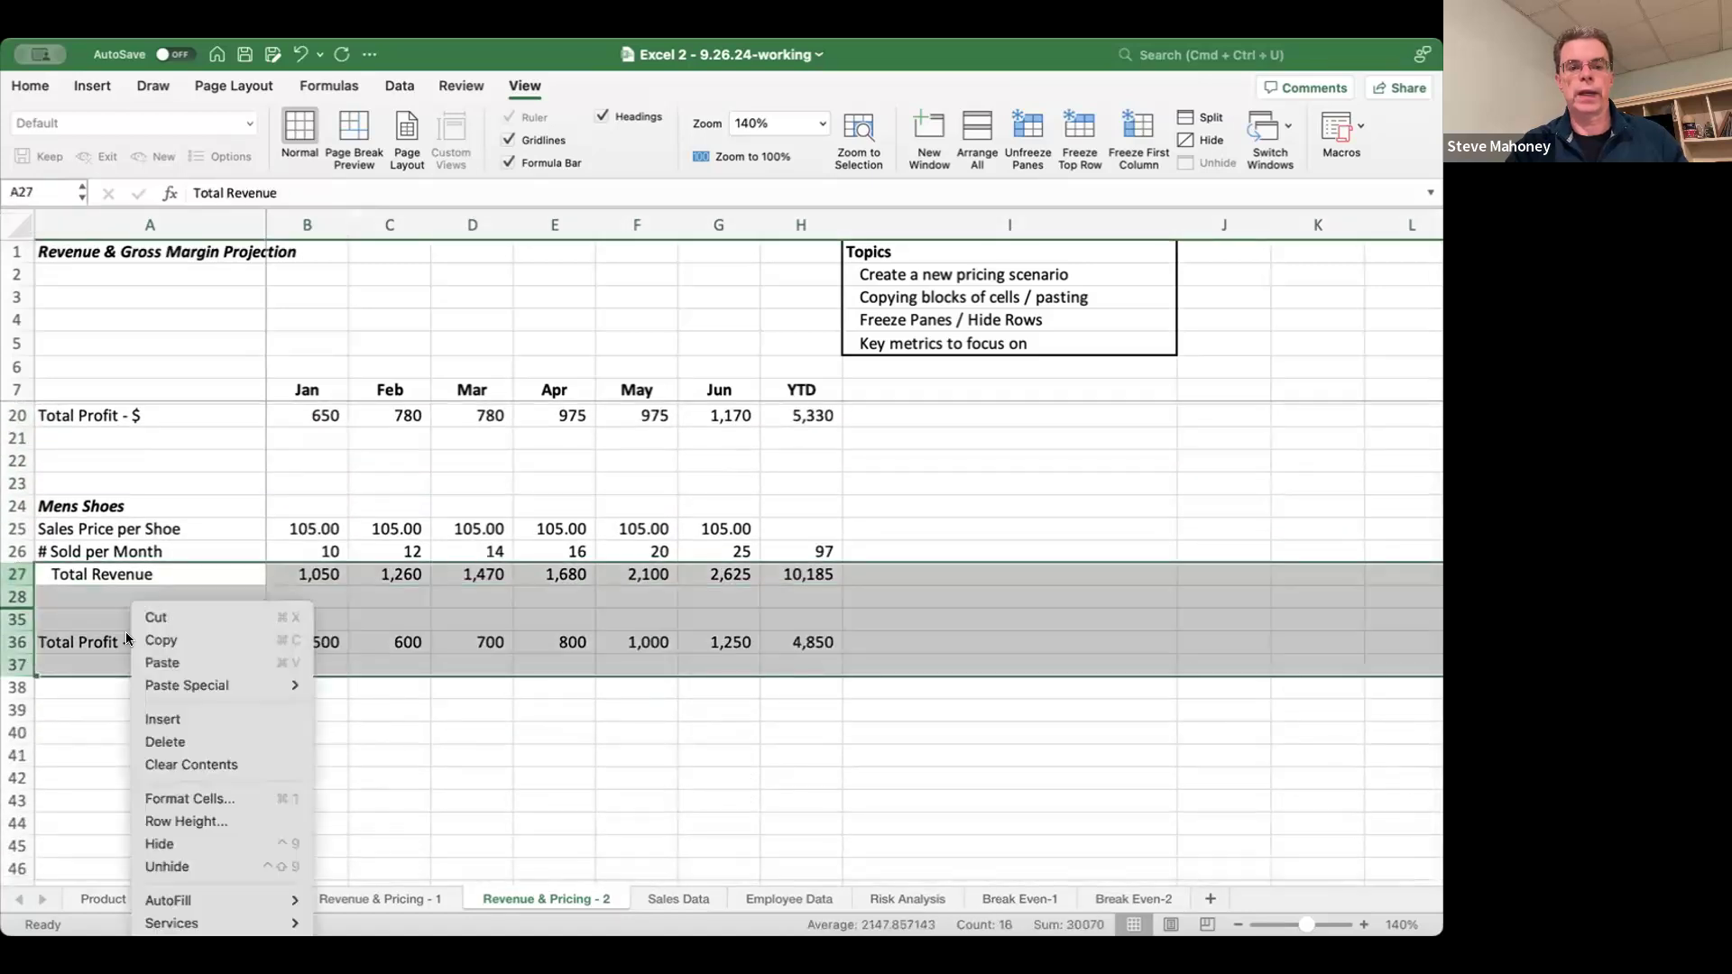
pyautogui.click(167, 866)
pyautogui.click(274, 722)
pyautogui.scroll(4, 278, 717)
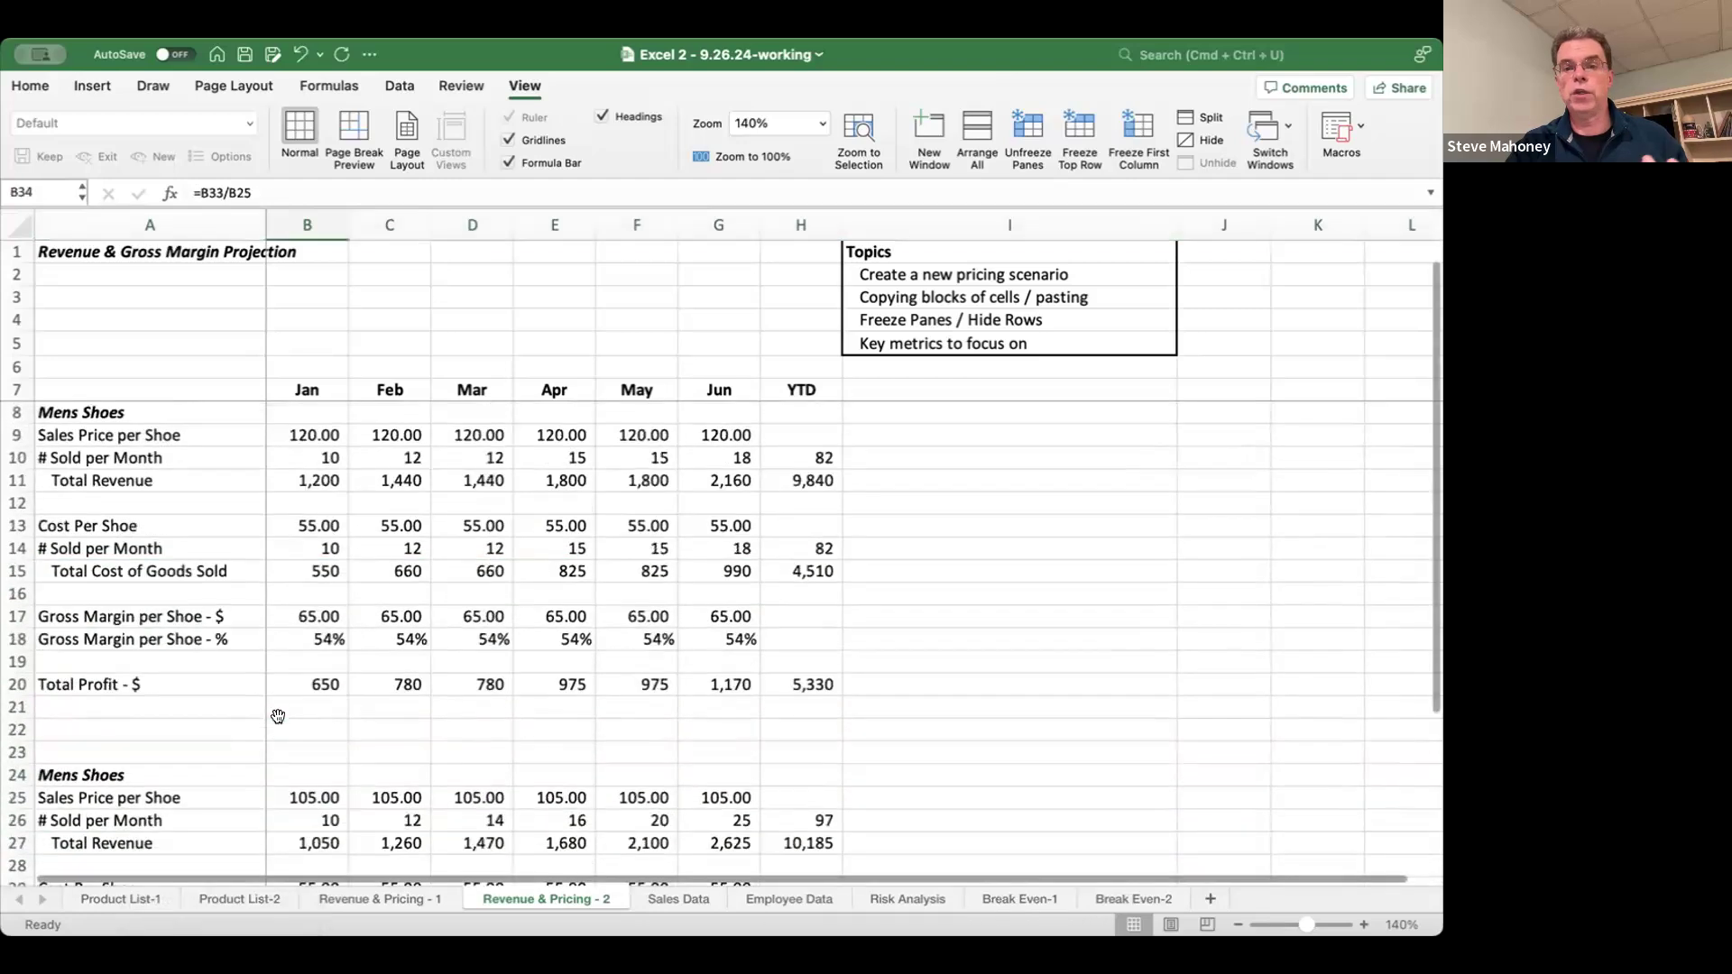
# - Hide the January to April columns B to E, and undo the hiding
pyautogui.moveTo(305, 224); pyautogui.dragTo(552, 226)
pyautogui.rightClick(547, 236)
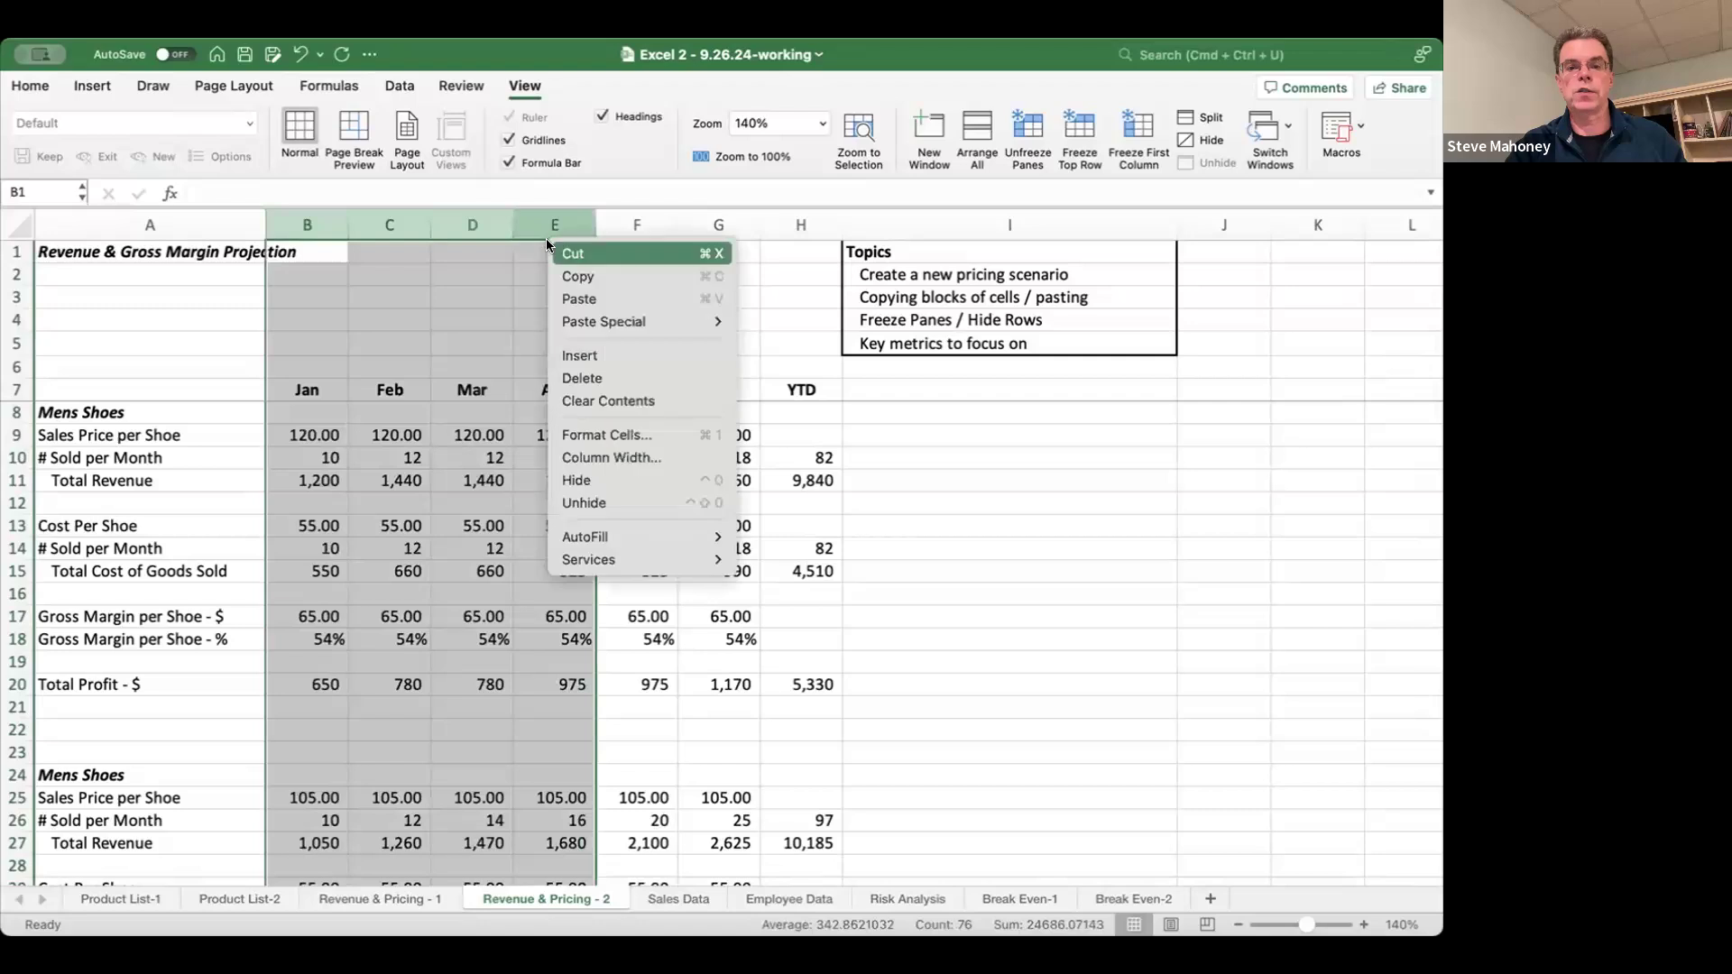
pyautogui.click(581, 476)
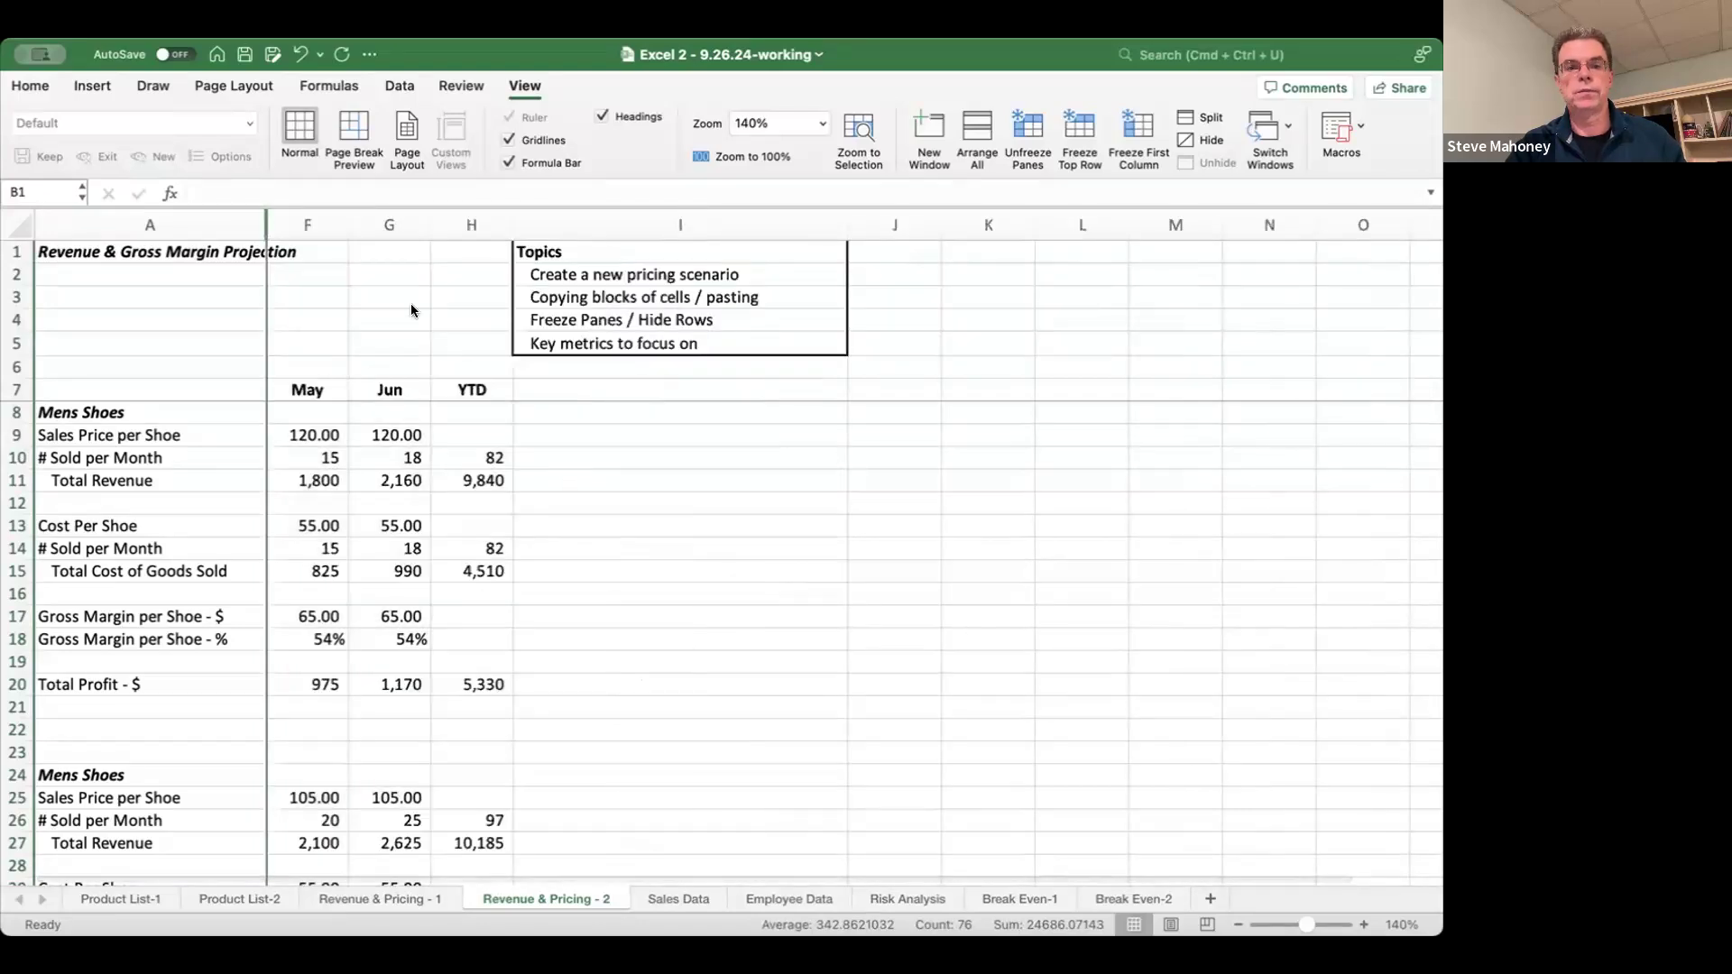
pyautogui.click(301, 56)
pyautogui.click(398, 387)
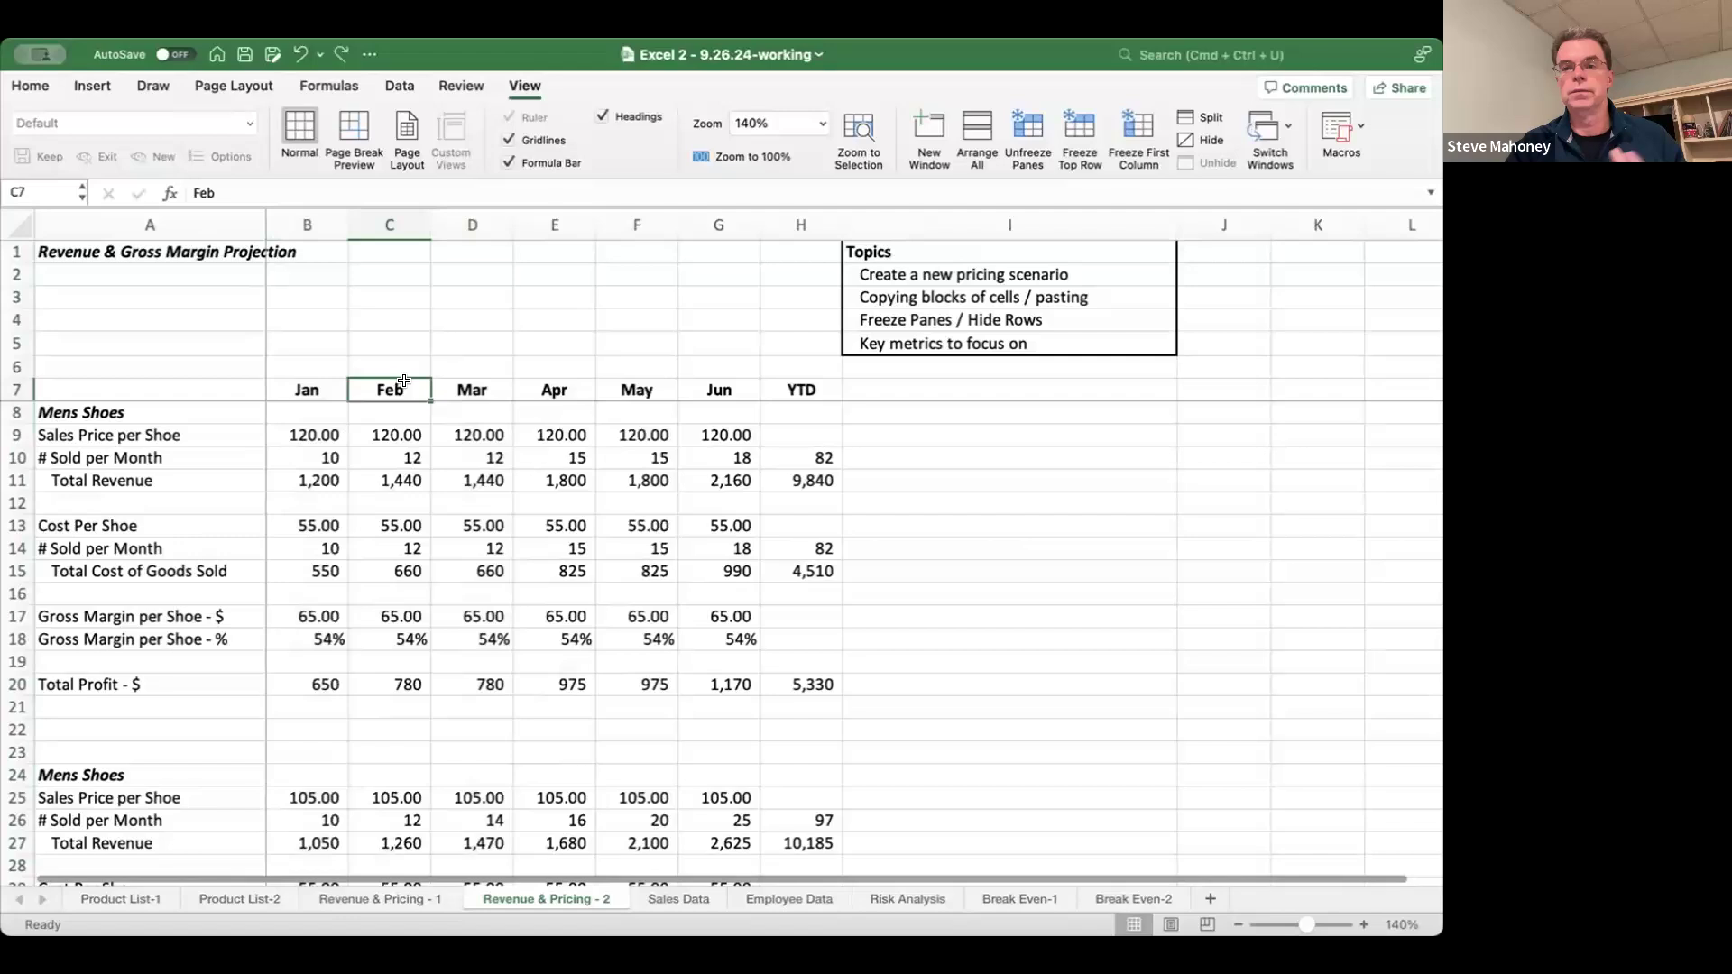
pyautogui.click(514, 334)
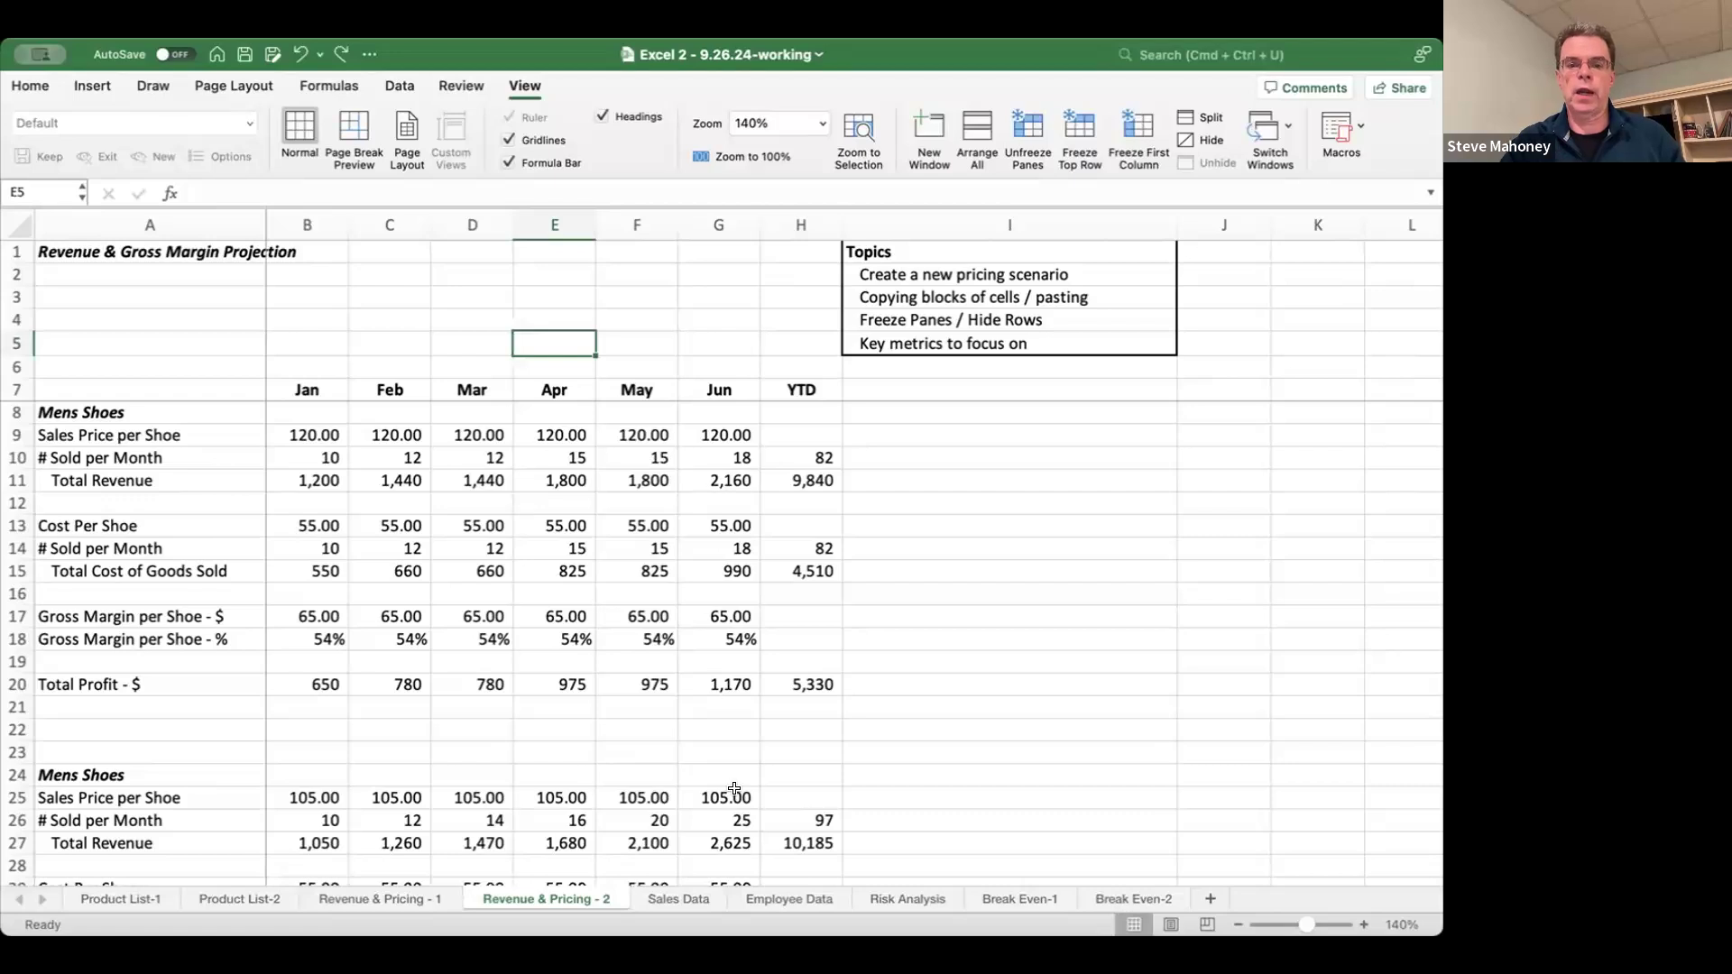
# - Open the Sales Data sheet and examine its columns from Segment to Year and its records down to the last row
pyautogui.click(670, 891)
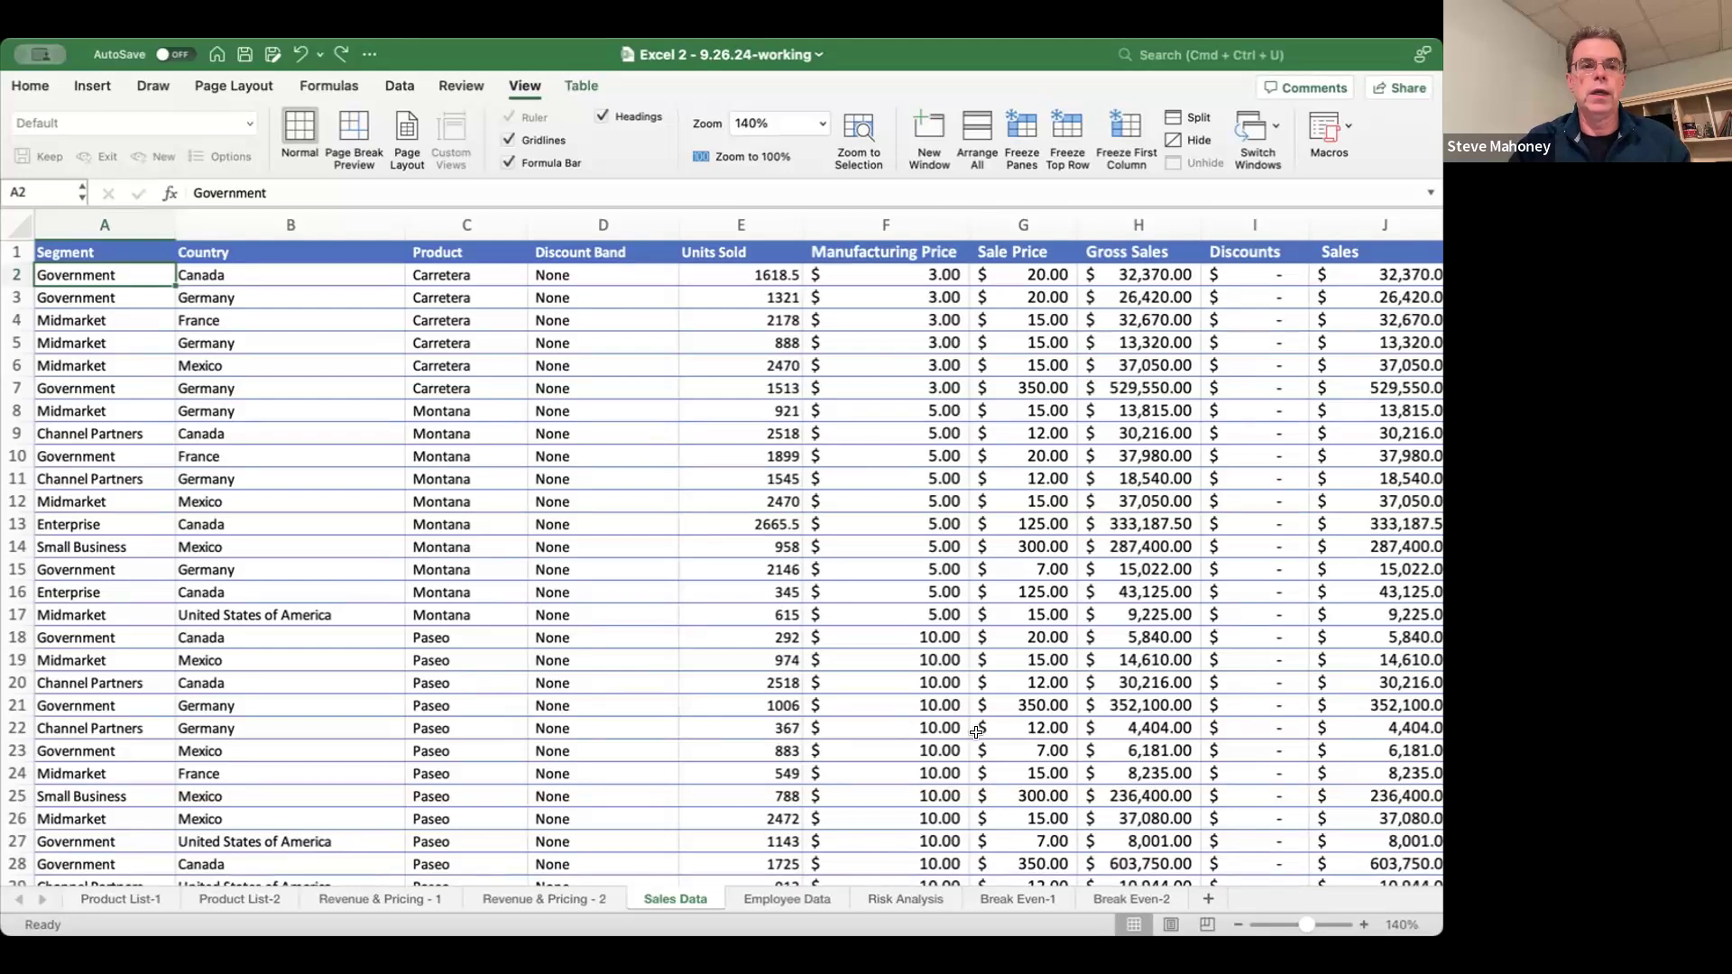
pyautogui.hscroll(3, 975, 731)
pyautogui.hscroll(10, 975, 731)
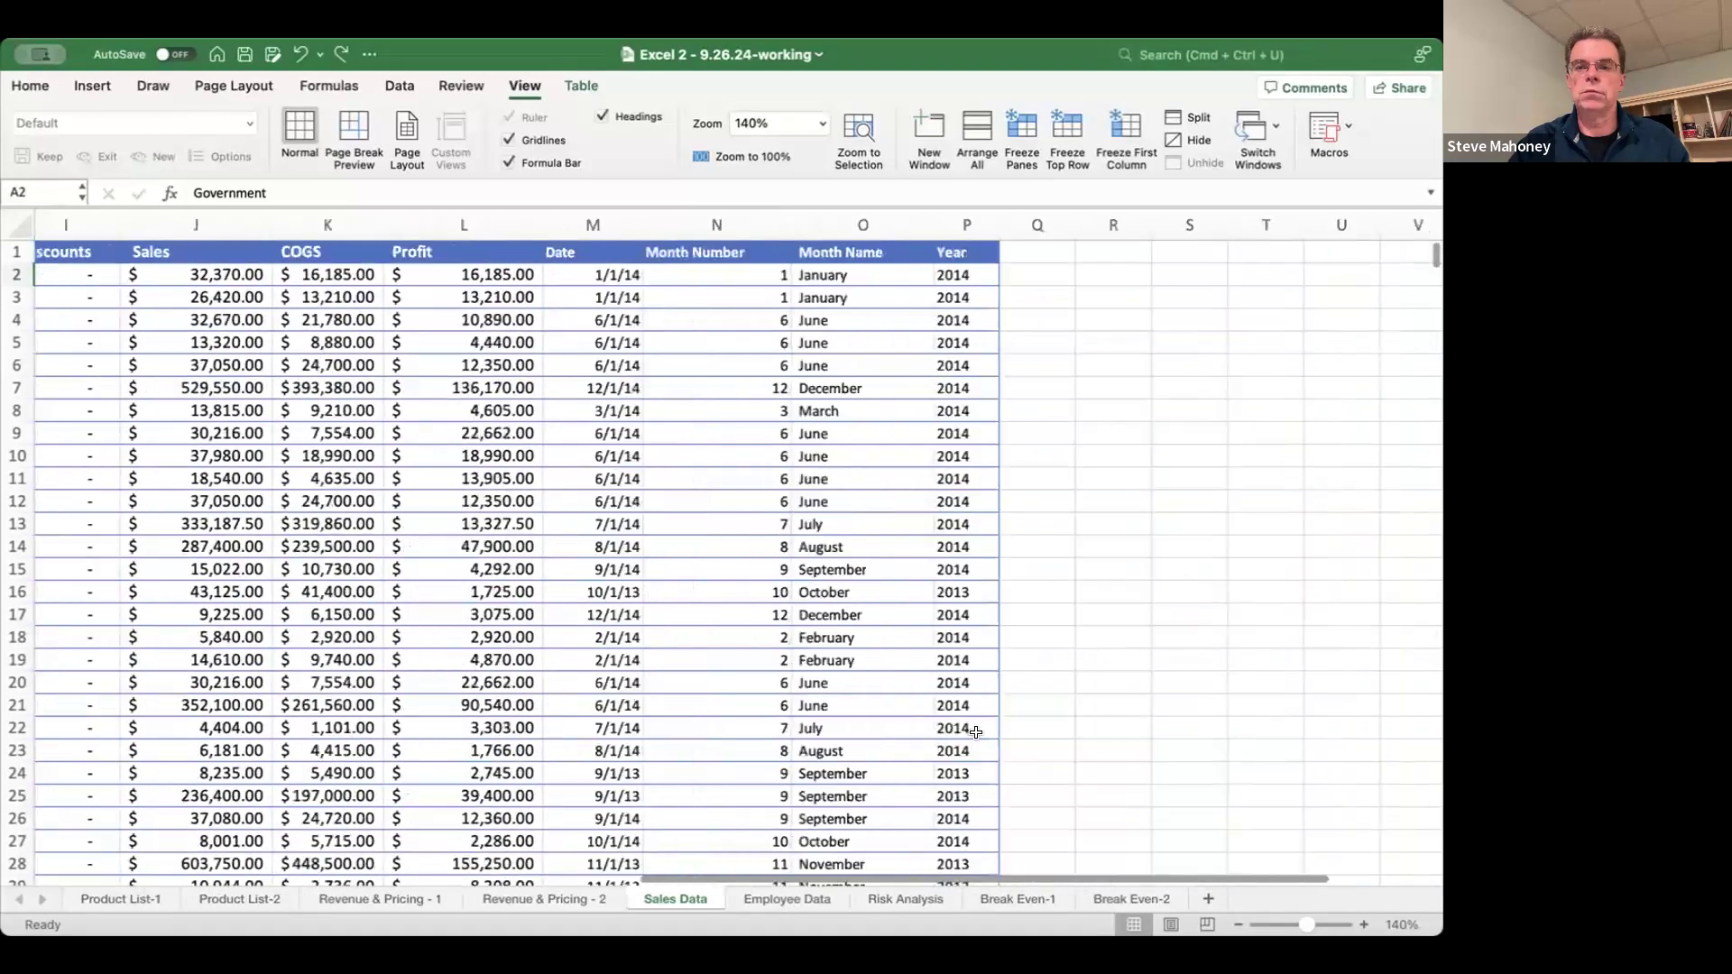
pyautogui.hscroll(-12, 975, 730)
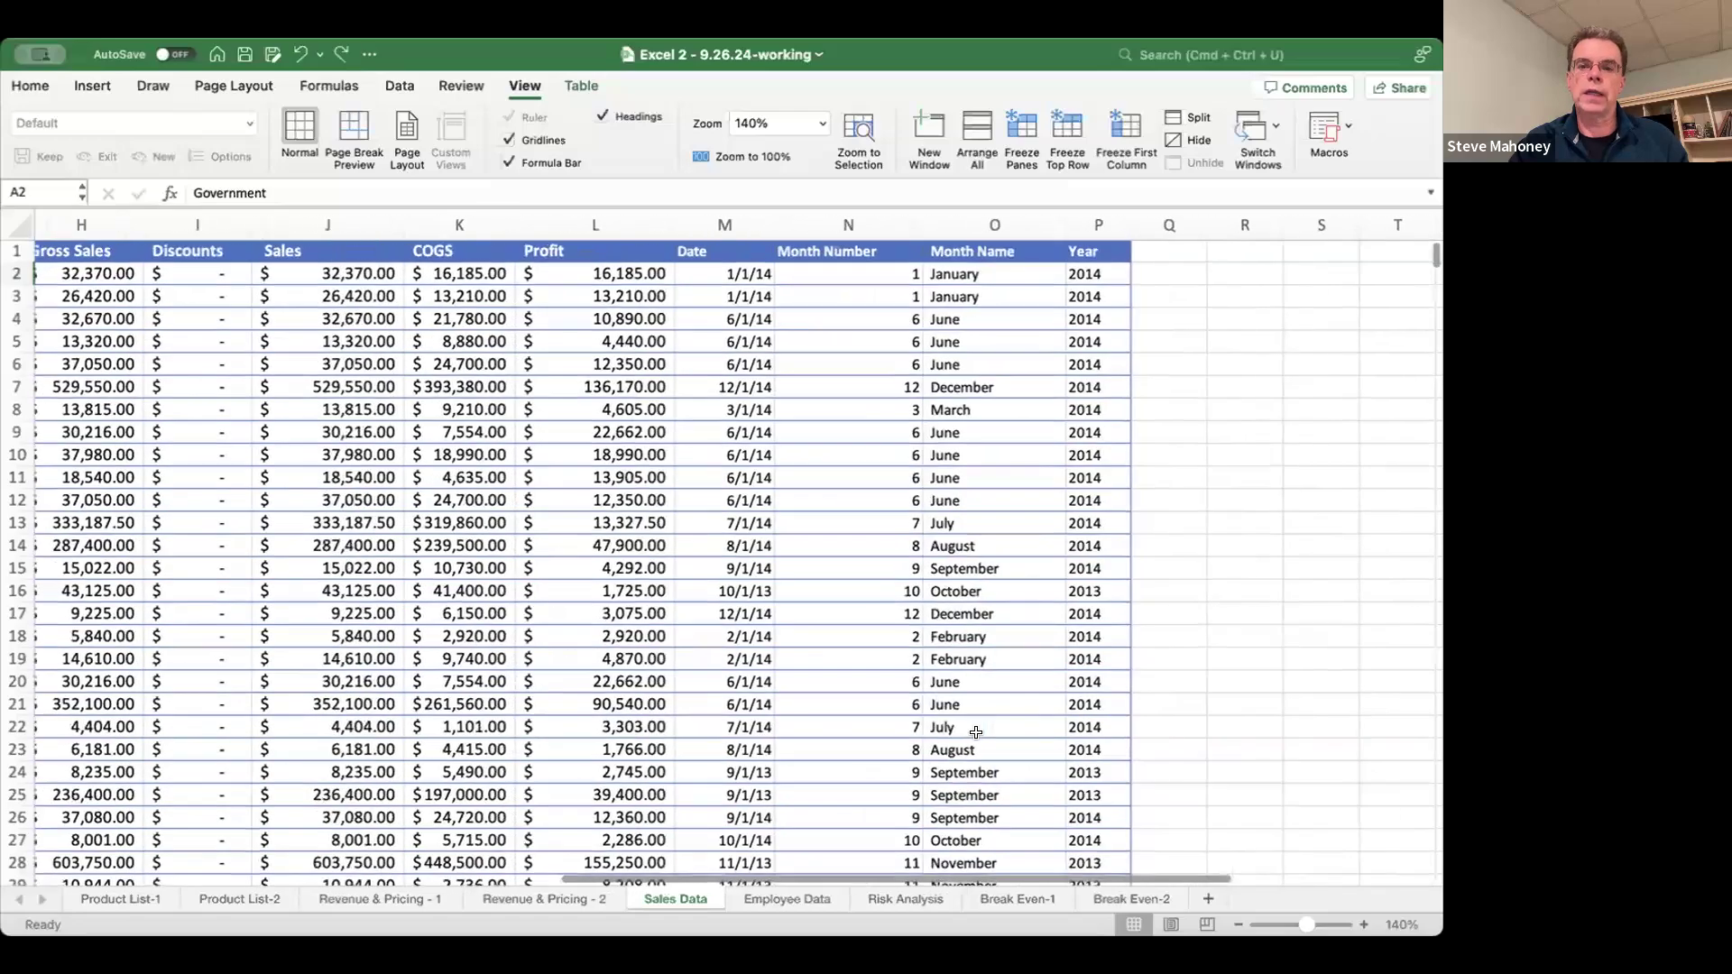
pyautogui.hscroll(-2, 976, 731)
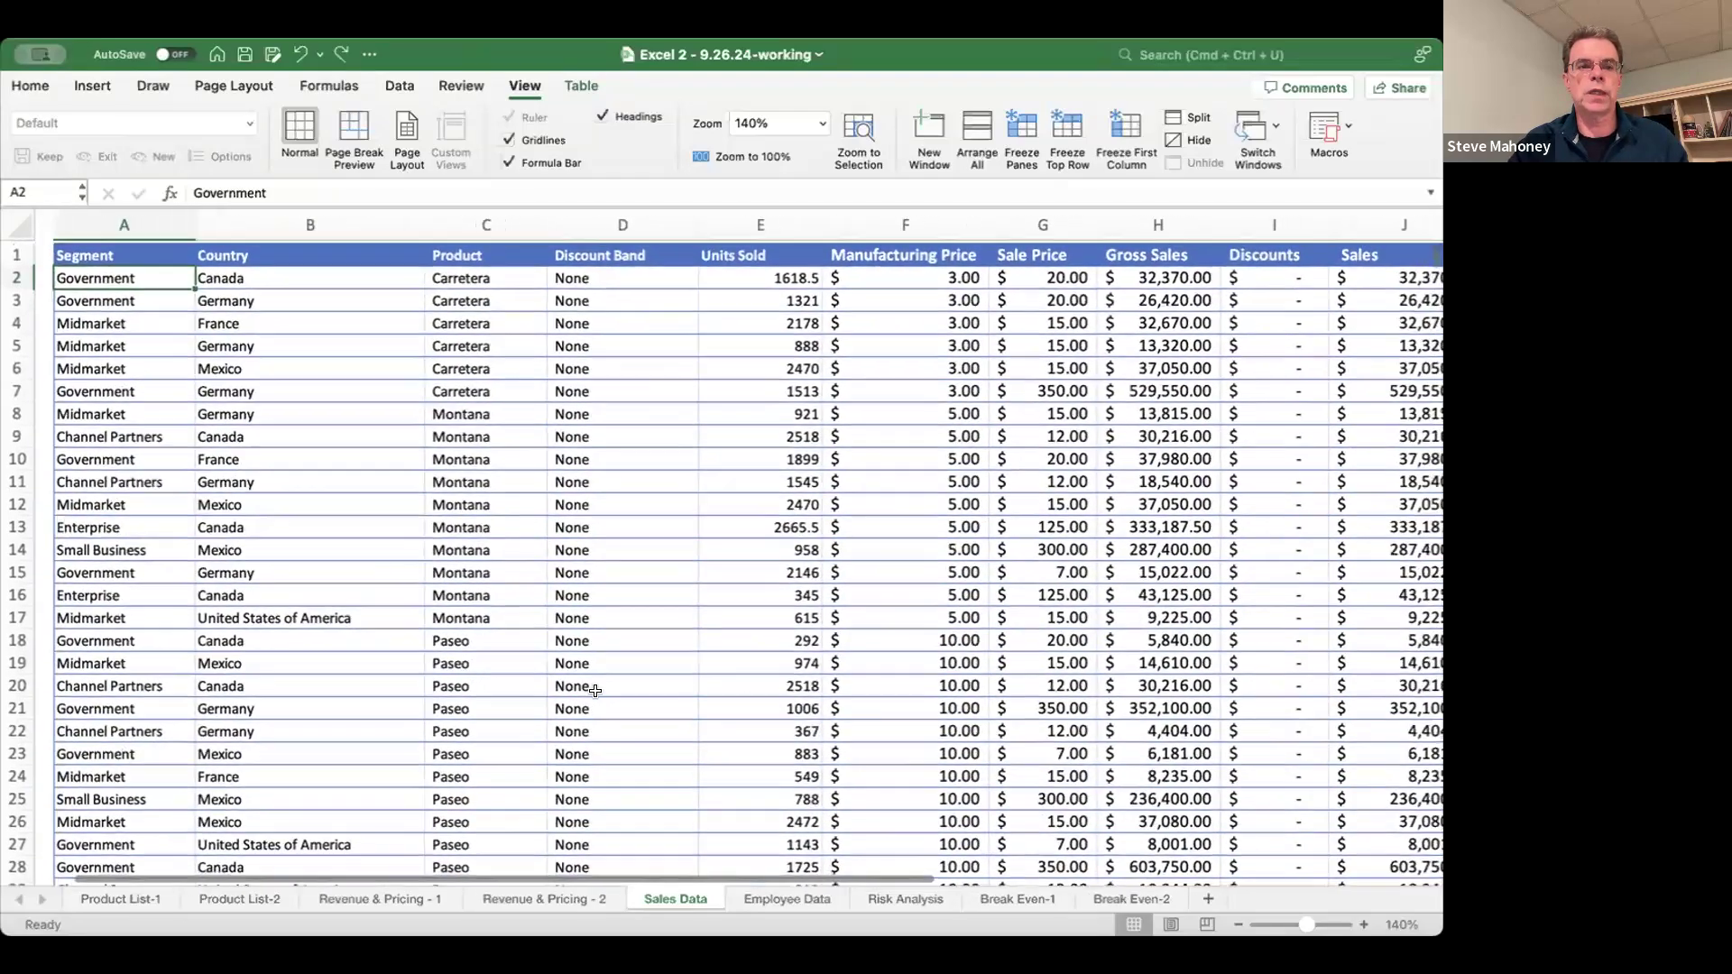
pyautogui.scroll(-12, 552, 693)
pyautogui.scroll(-20, 553, 693)
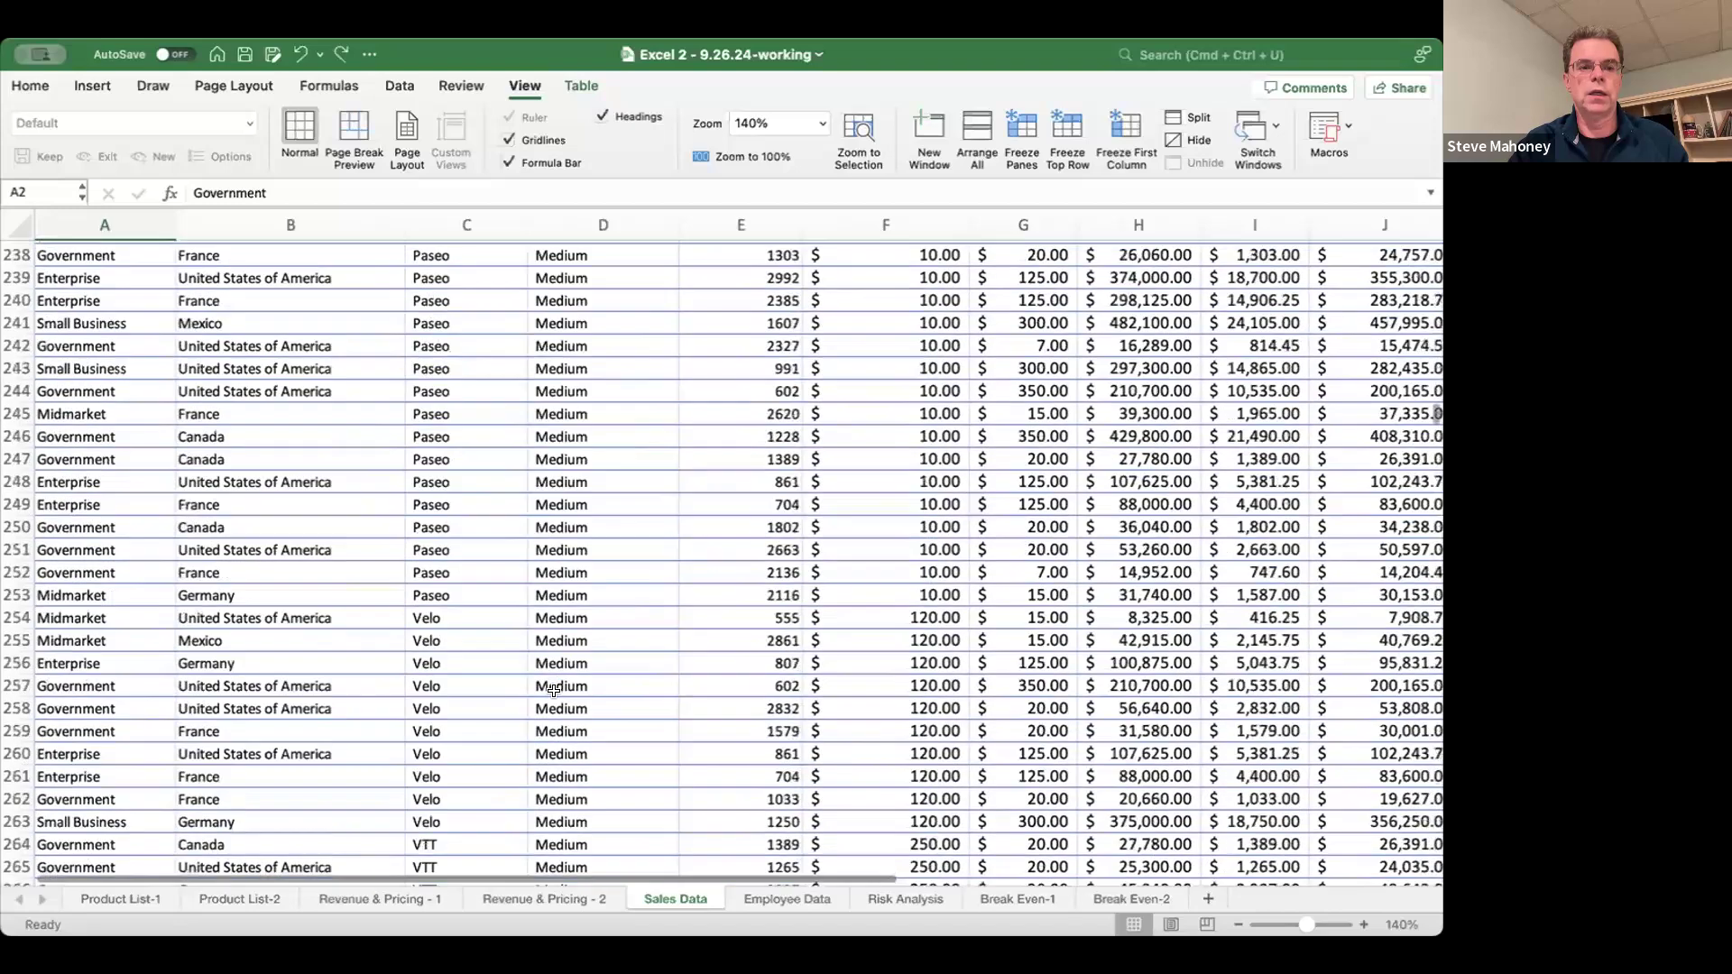
pyautogui.scroll(-20, 554, 690)
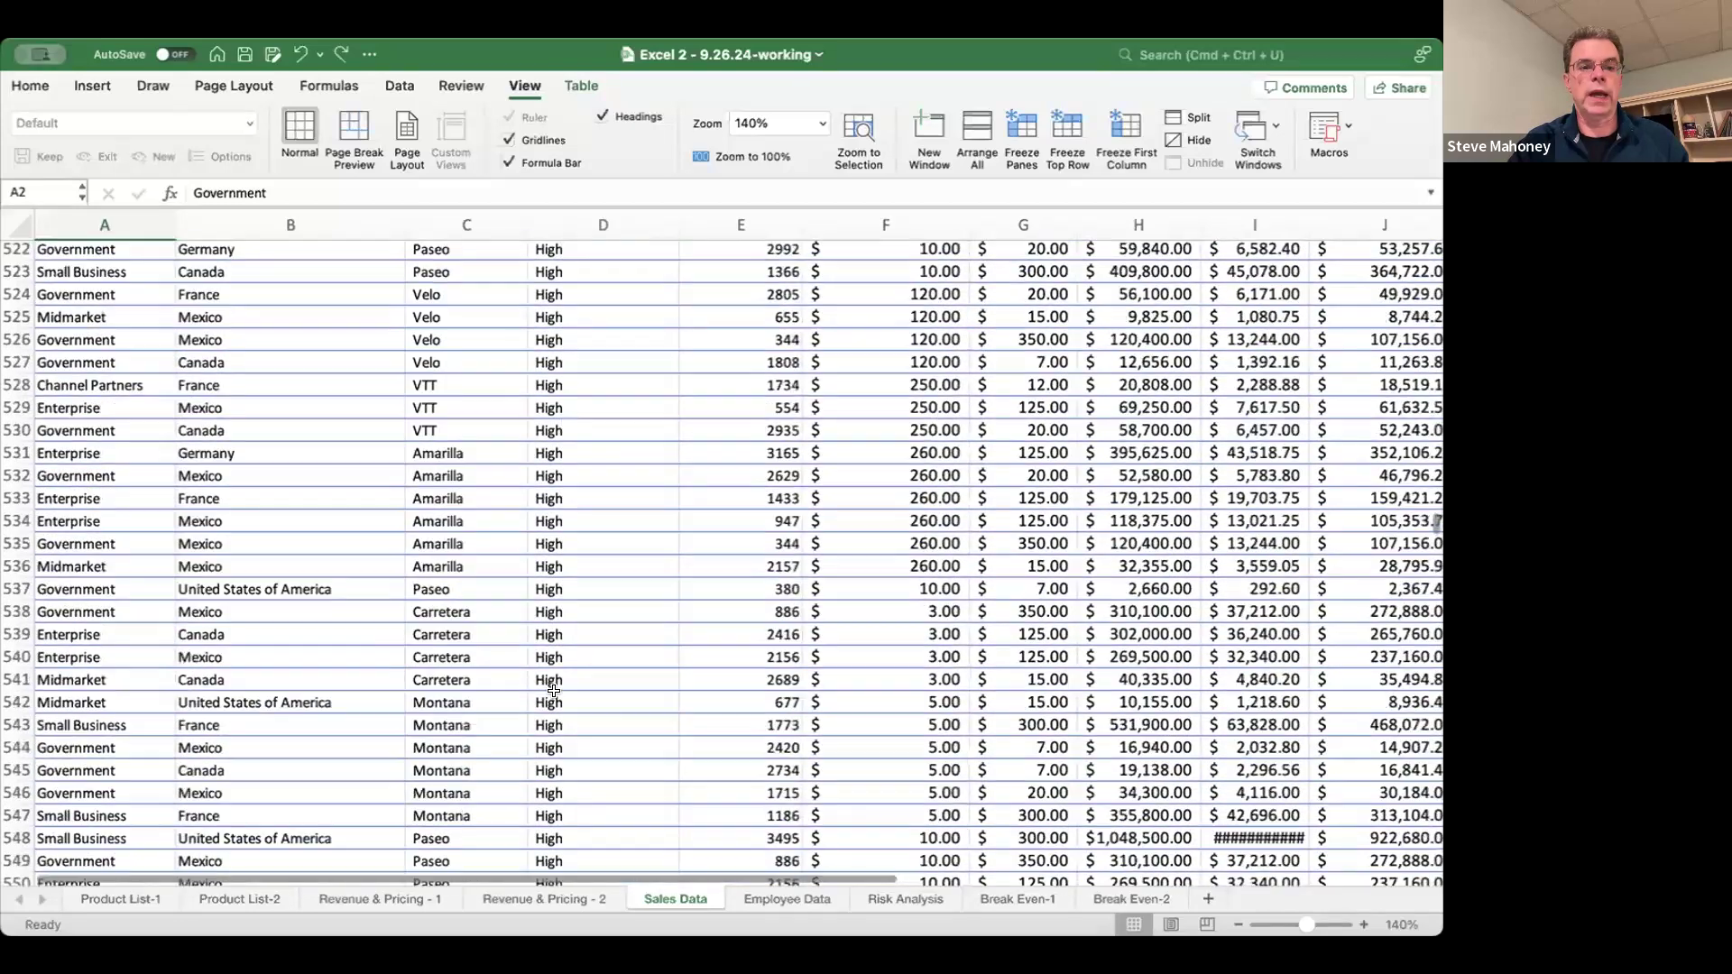
pyautogui.scroll(-20, 554, 690)
pyautogui.scroll(7, 554, 690)
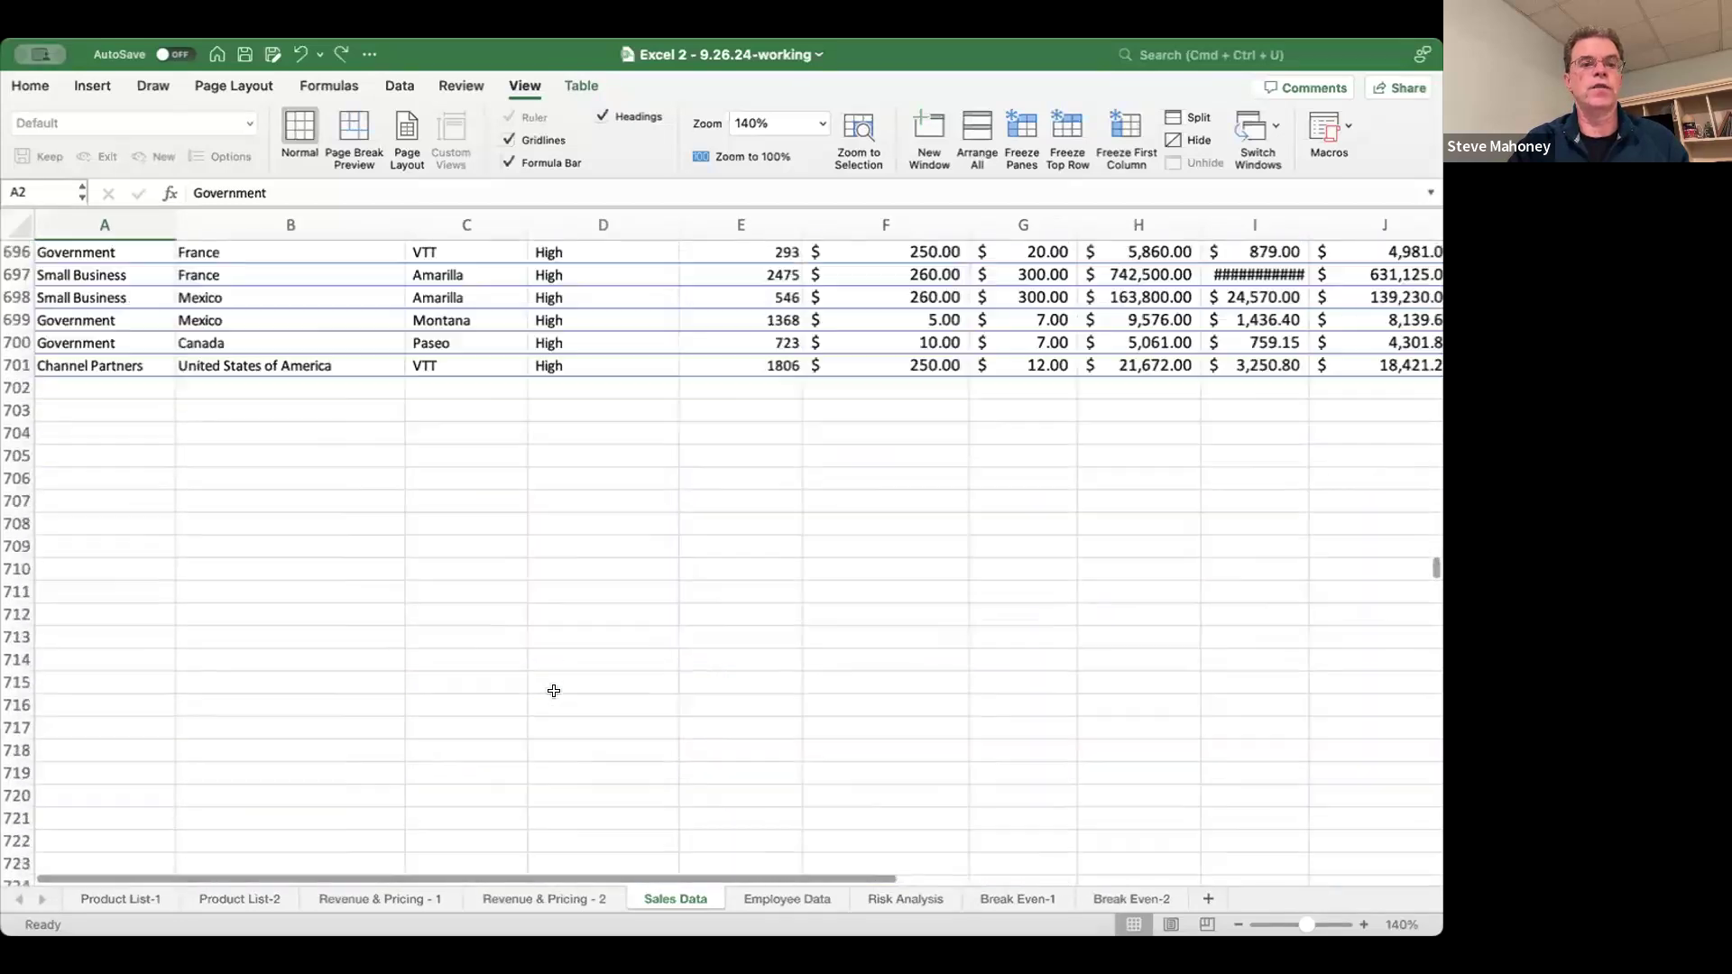
pyautogui.scroll(20, 558, 682)
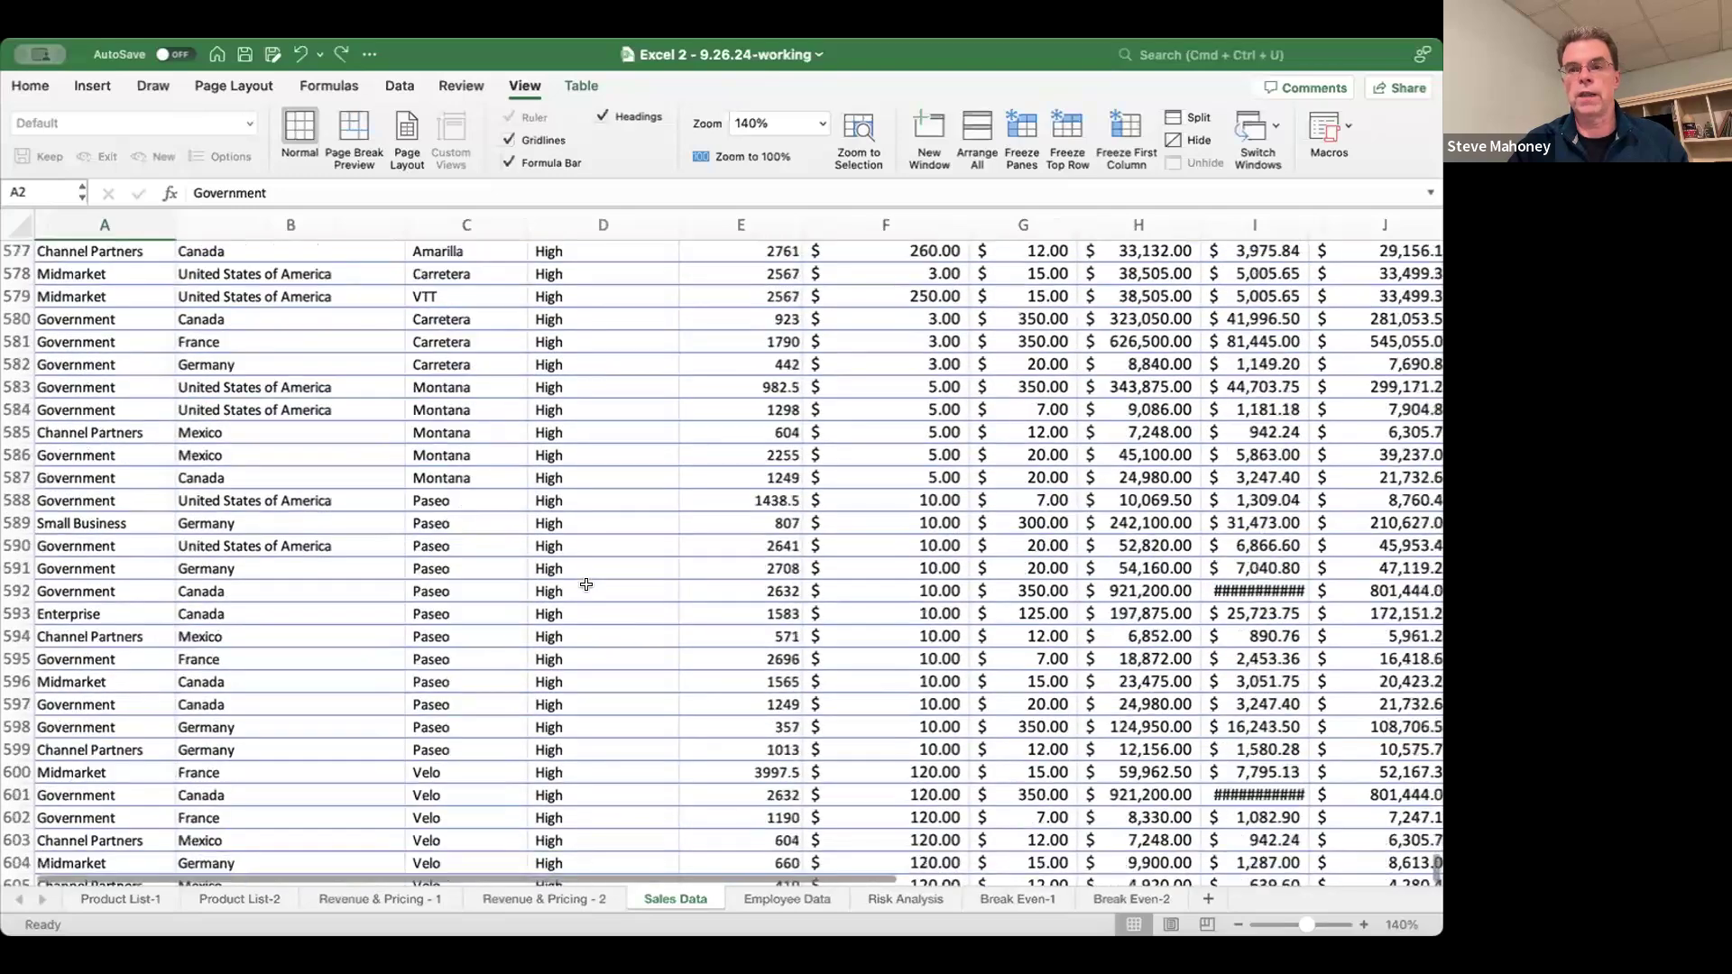
pyautogui.scroll(20, 586, 585)
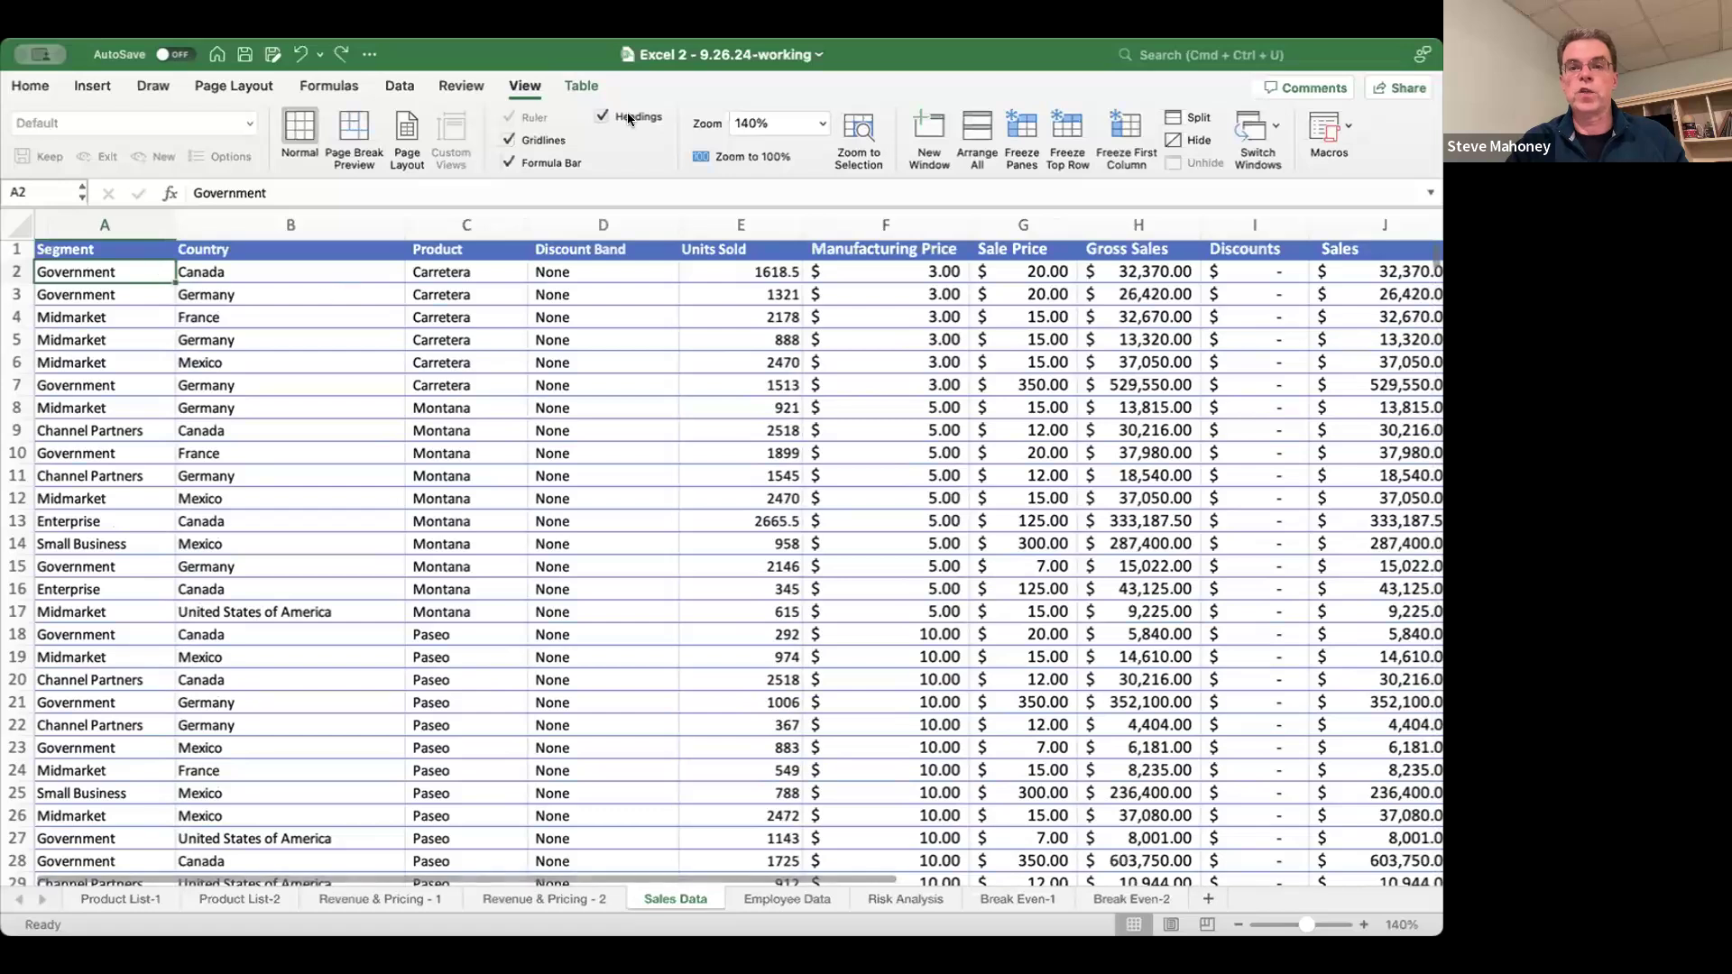
# - Freeze the panes at A2 to keep the header row in view, and check it against the records below
pyautogui.click(1017, 136)
pyautogui.scroll(-5, 599, 519)
pyautogui.scroll(-6, 599, 520)
pyautogui.scroll(-1, 294, 356)
pyautogui.scroll(-8, 294, 356)
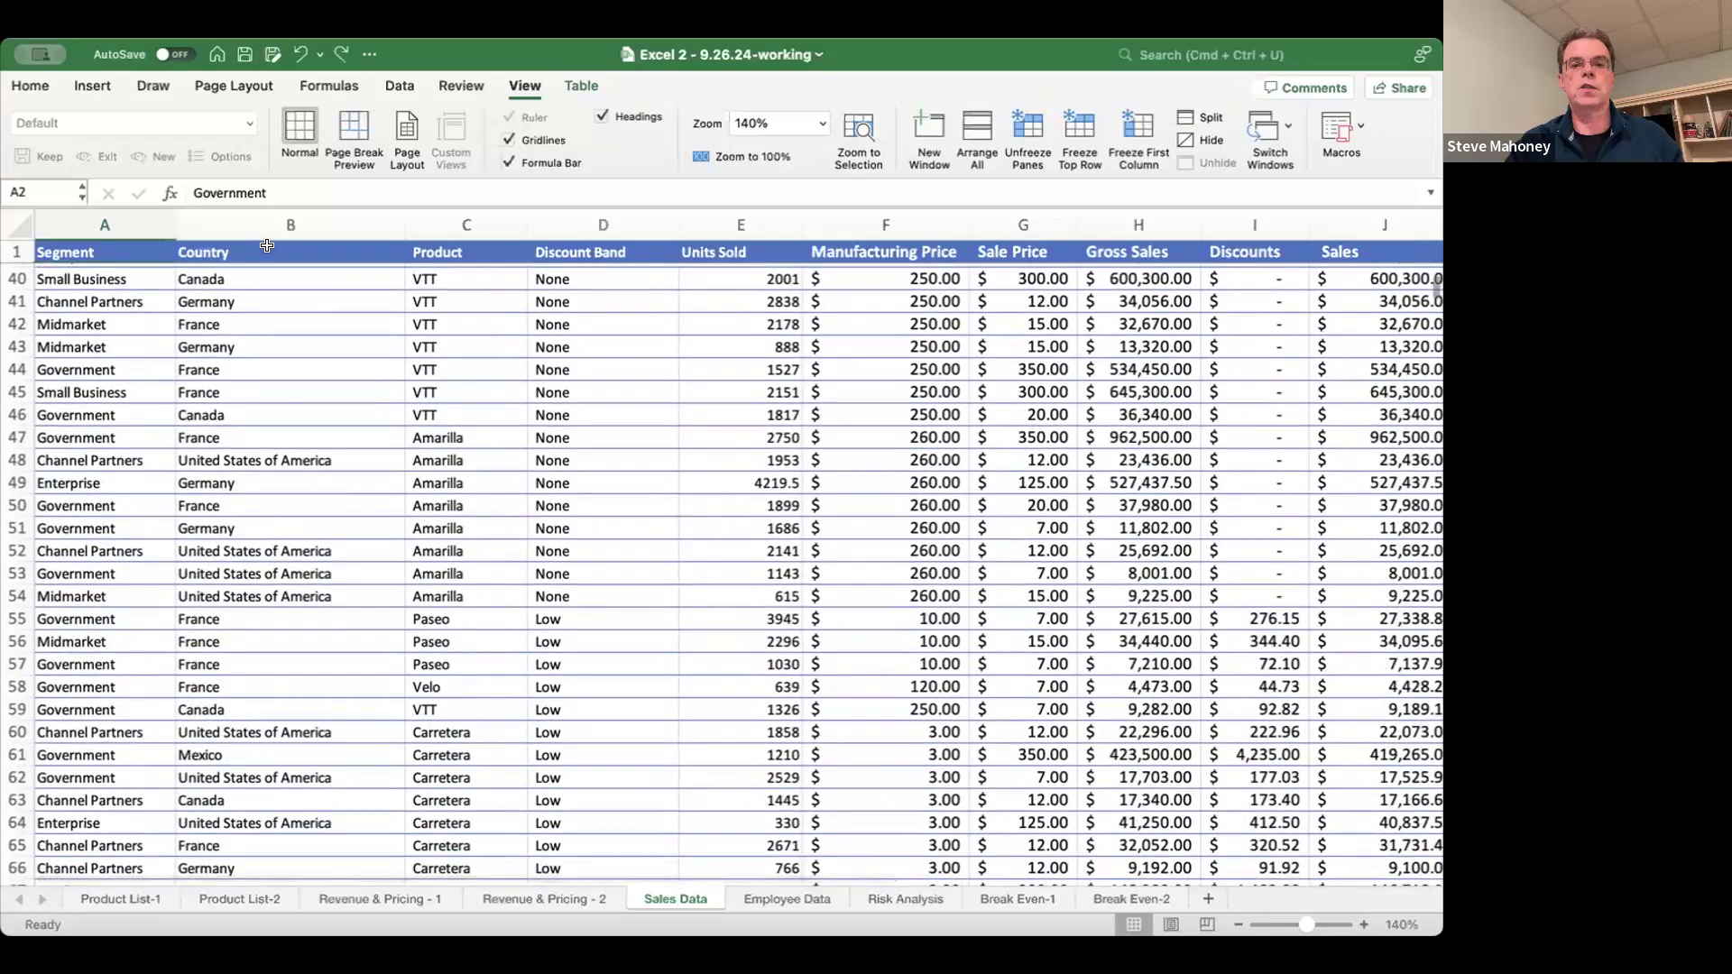
pyautogui.scroll(15, 755, 454)
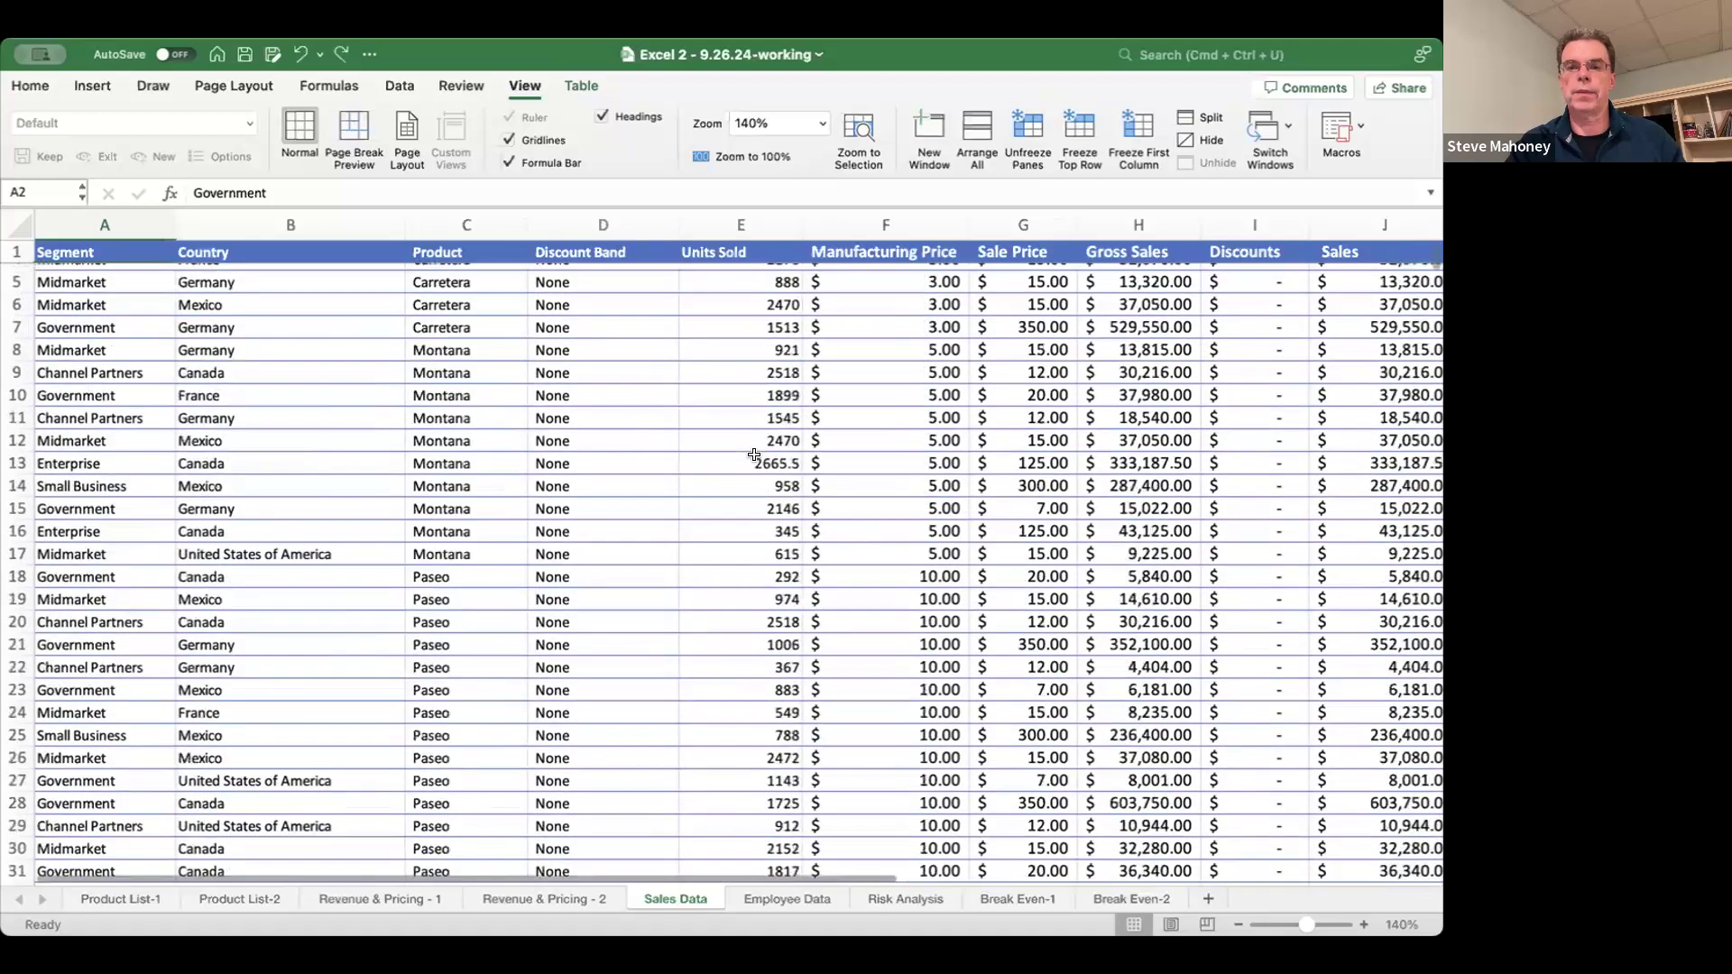
pyautogui.scroll(2, 754, 454)
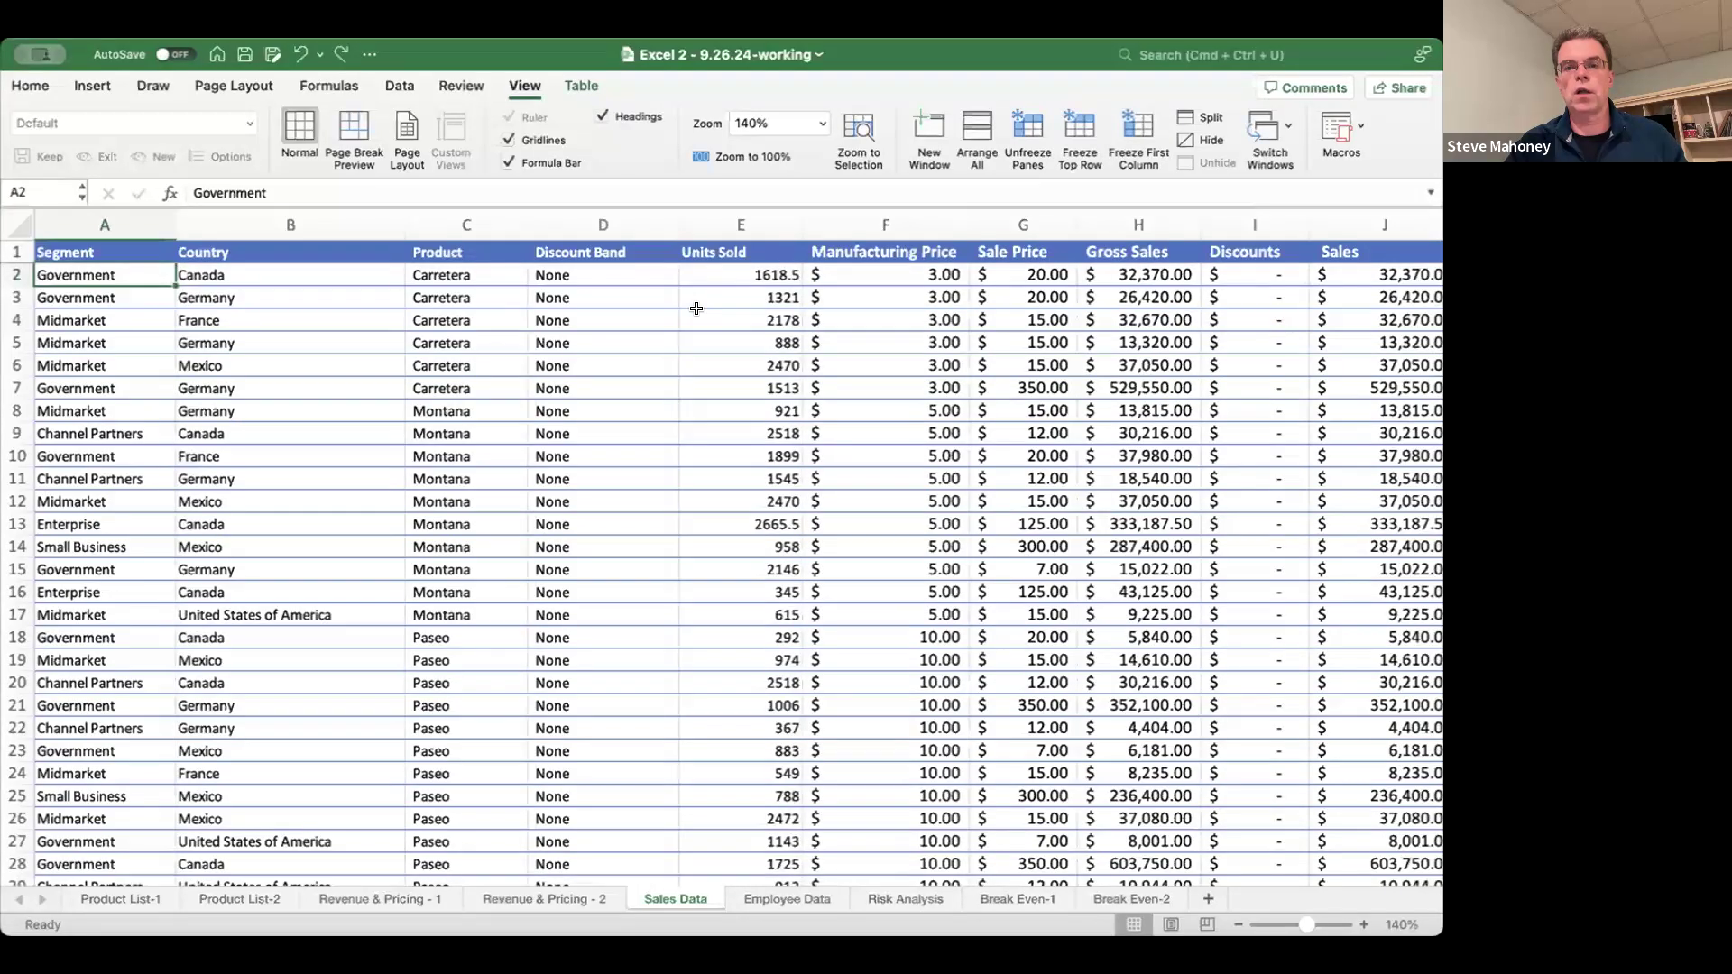
# - Turn on filtering for the sales table and filter the Country column to Canada only
pyautogui.click(397, 86)
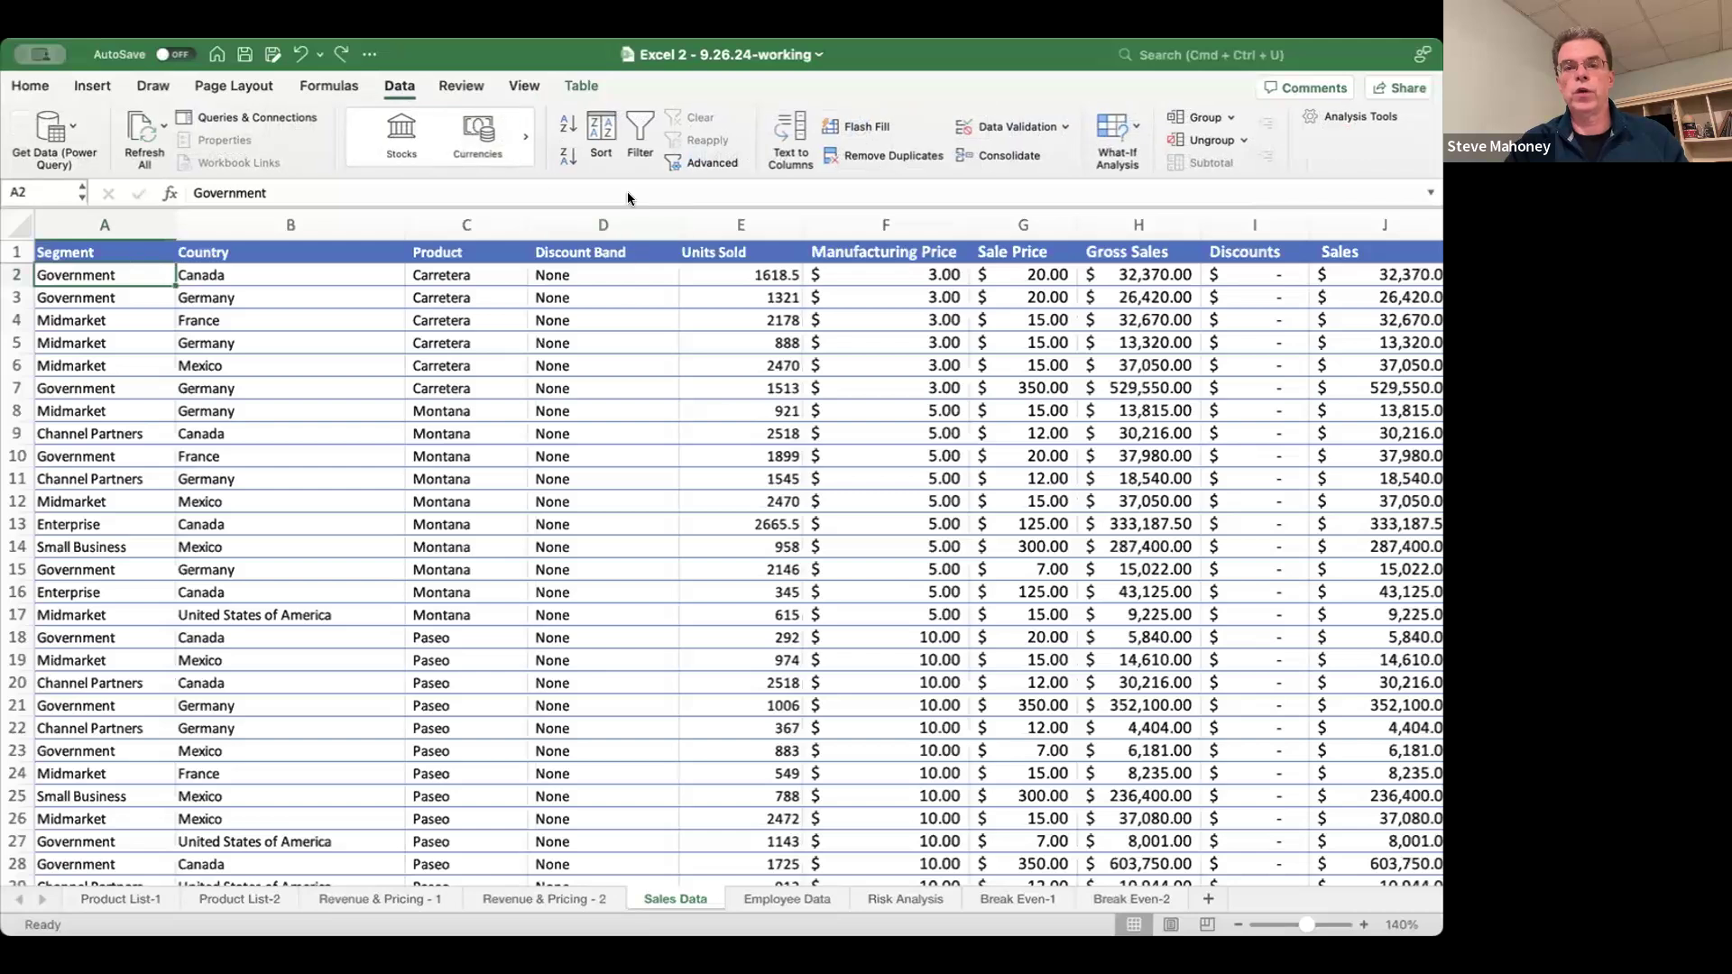
pyautogui.click(635, 126)
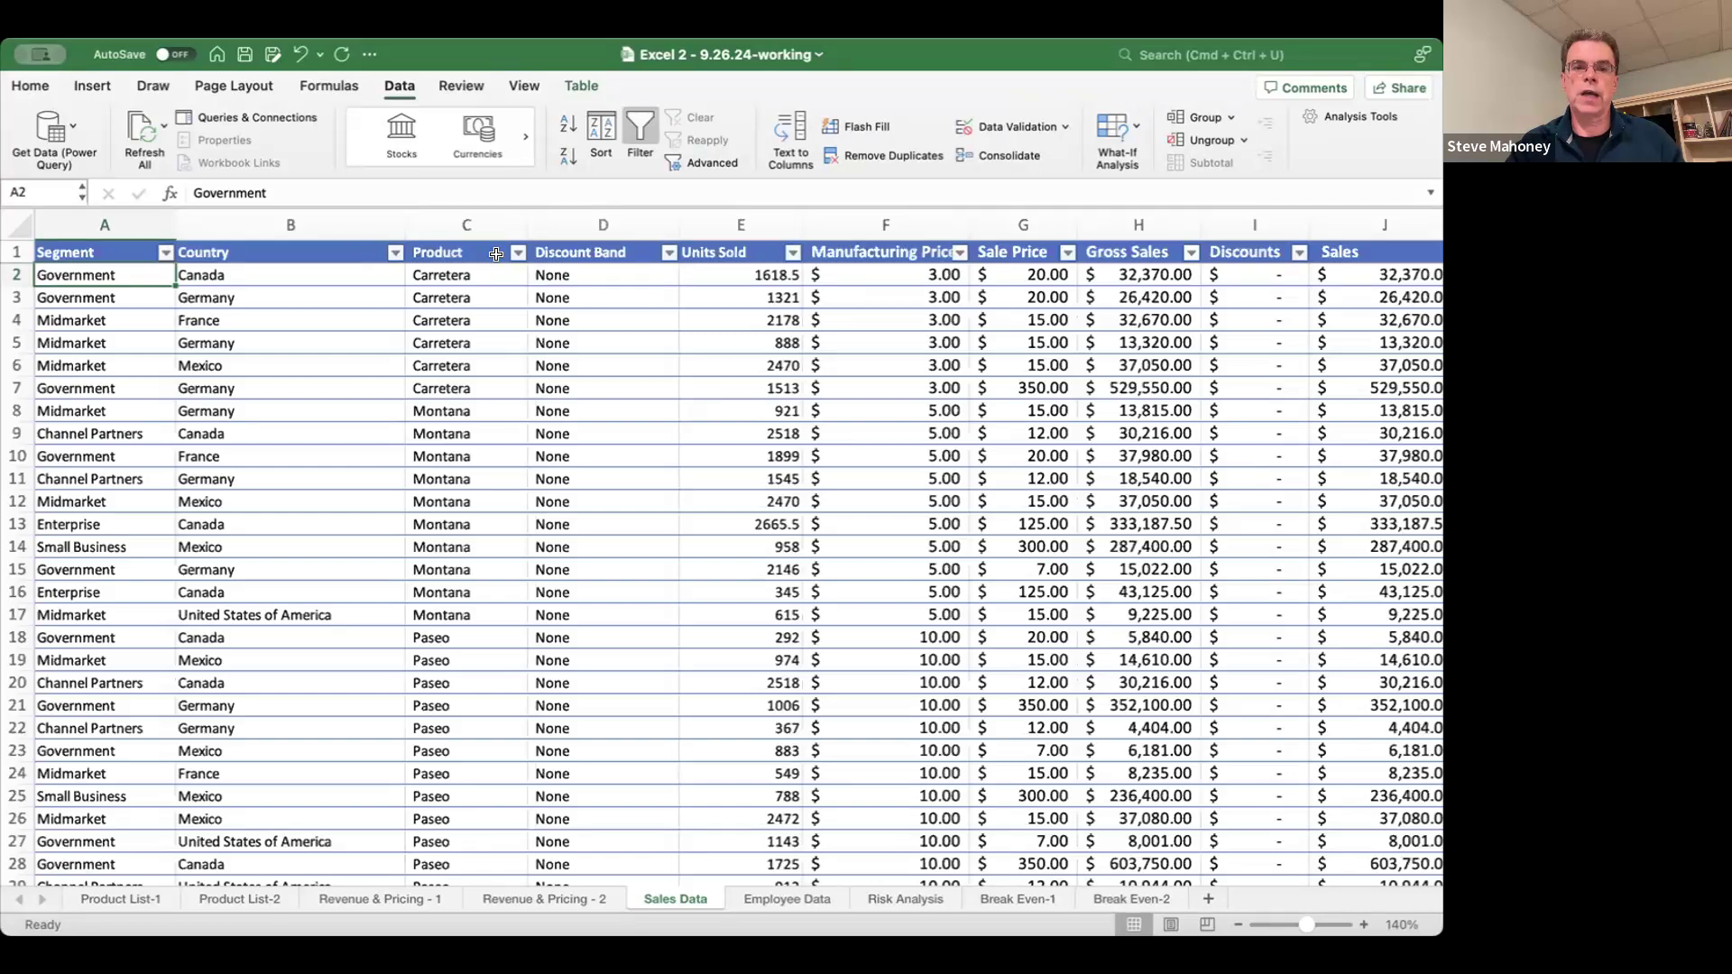
pyautogui.click(394, 254)
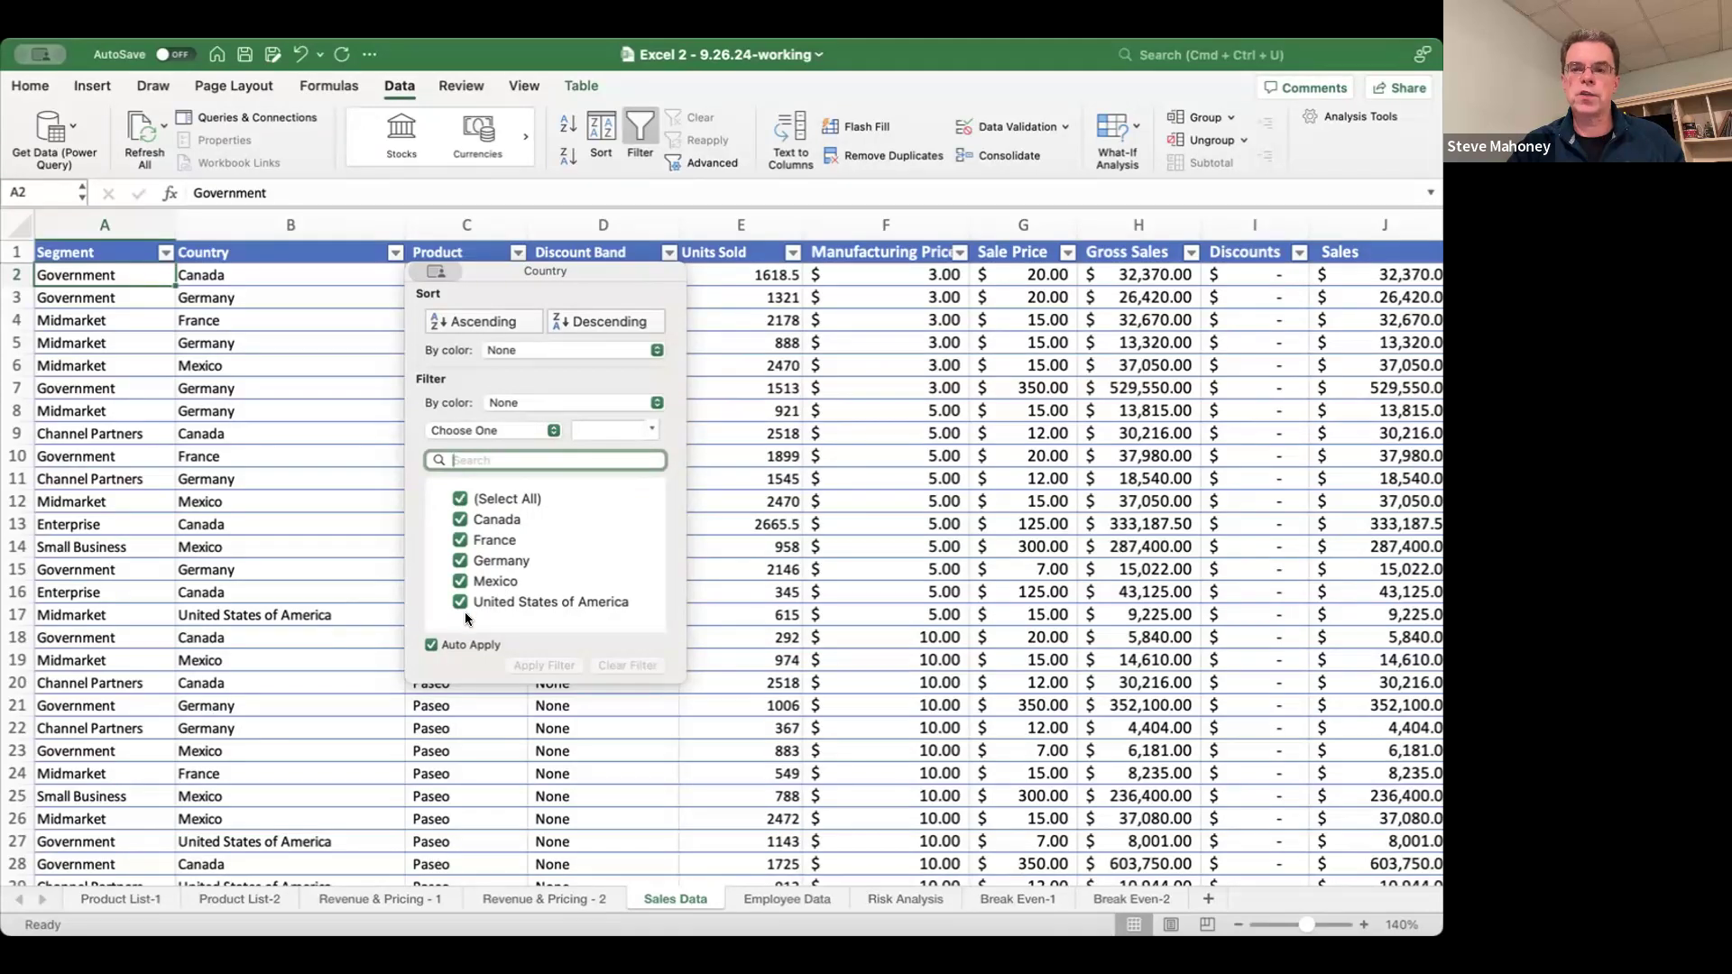
pyautogui.click(459, 499)
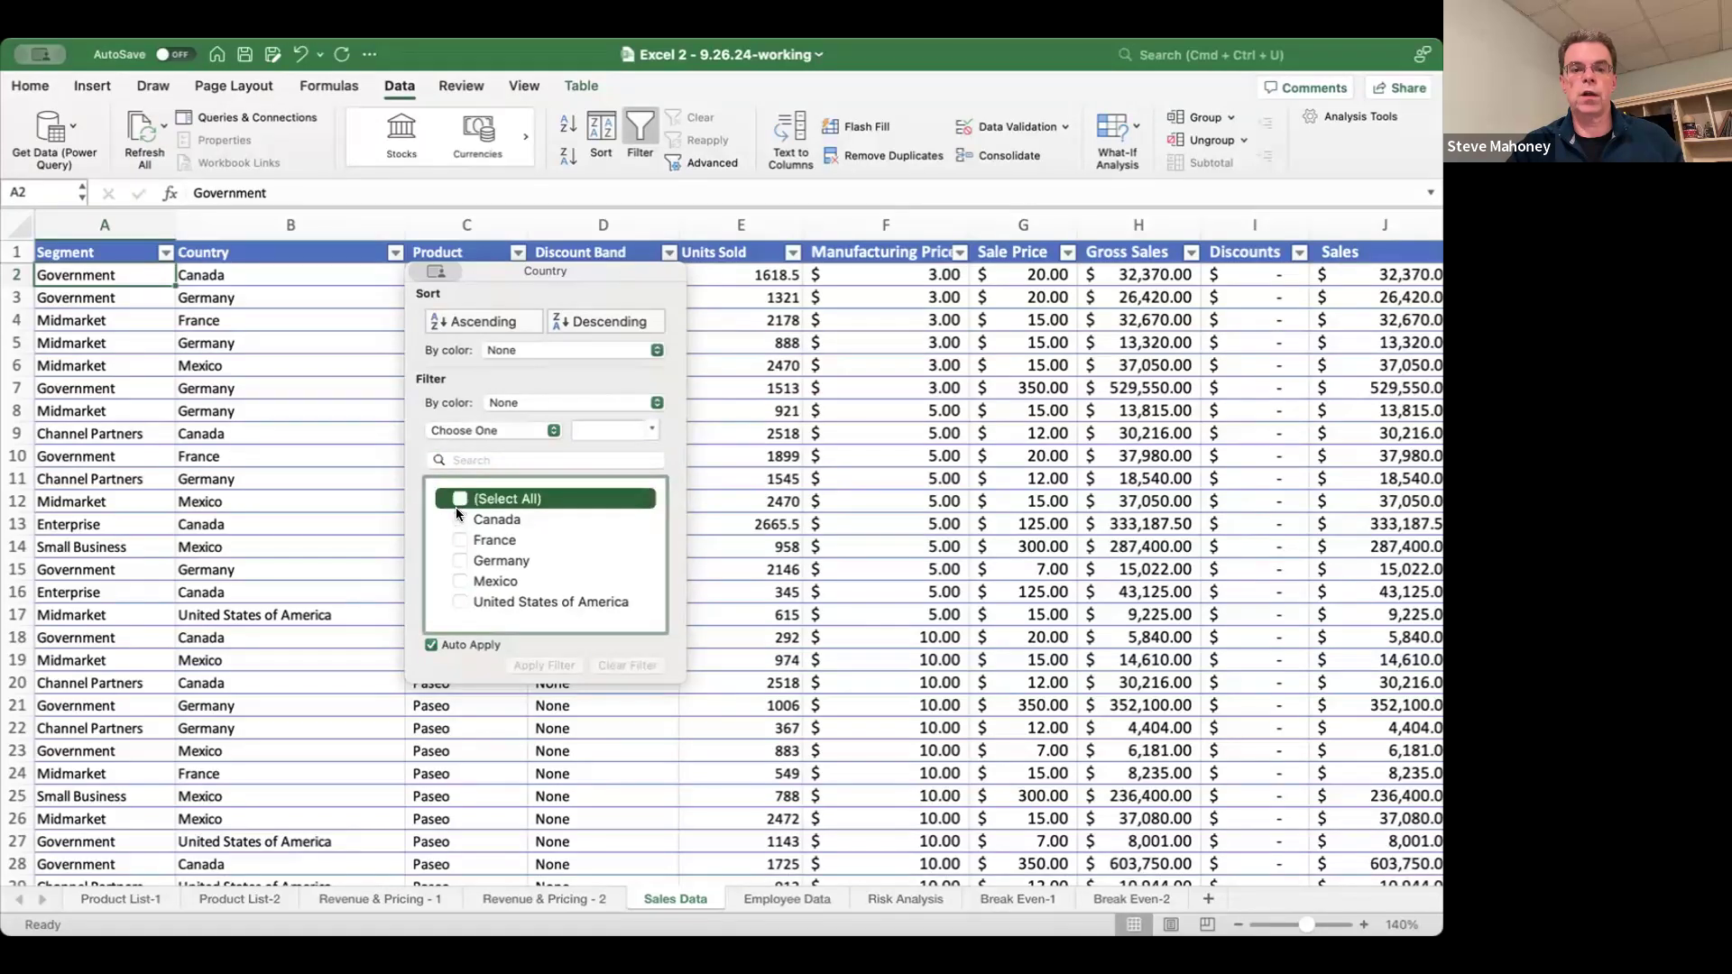
pyautogui.click(460, 520)
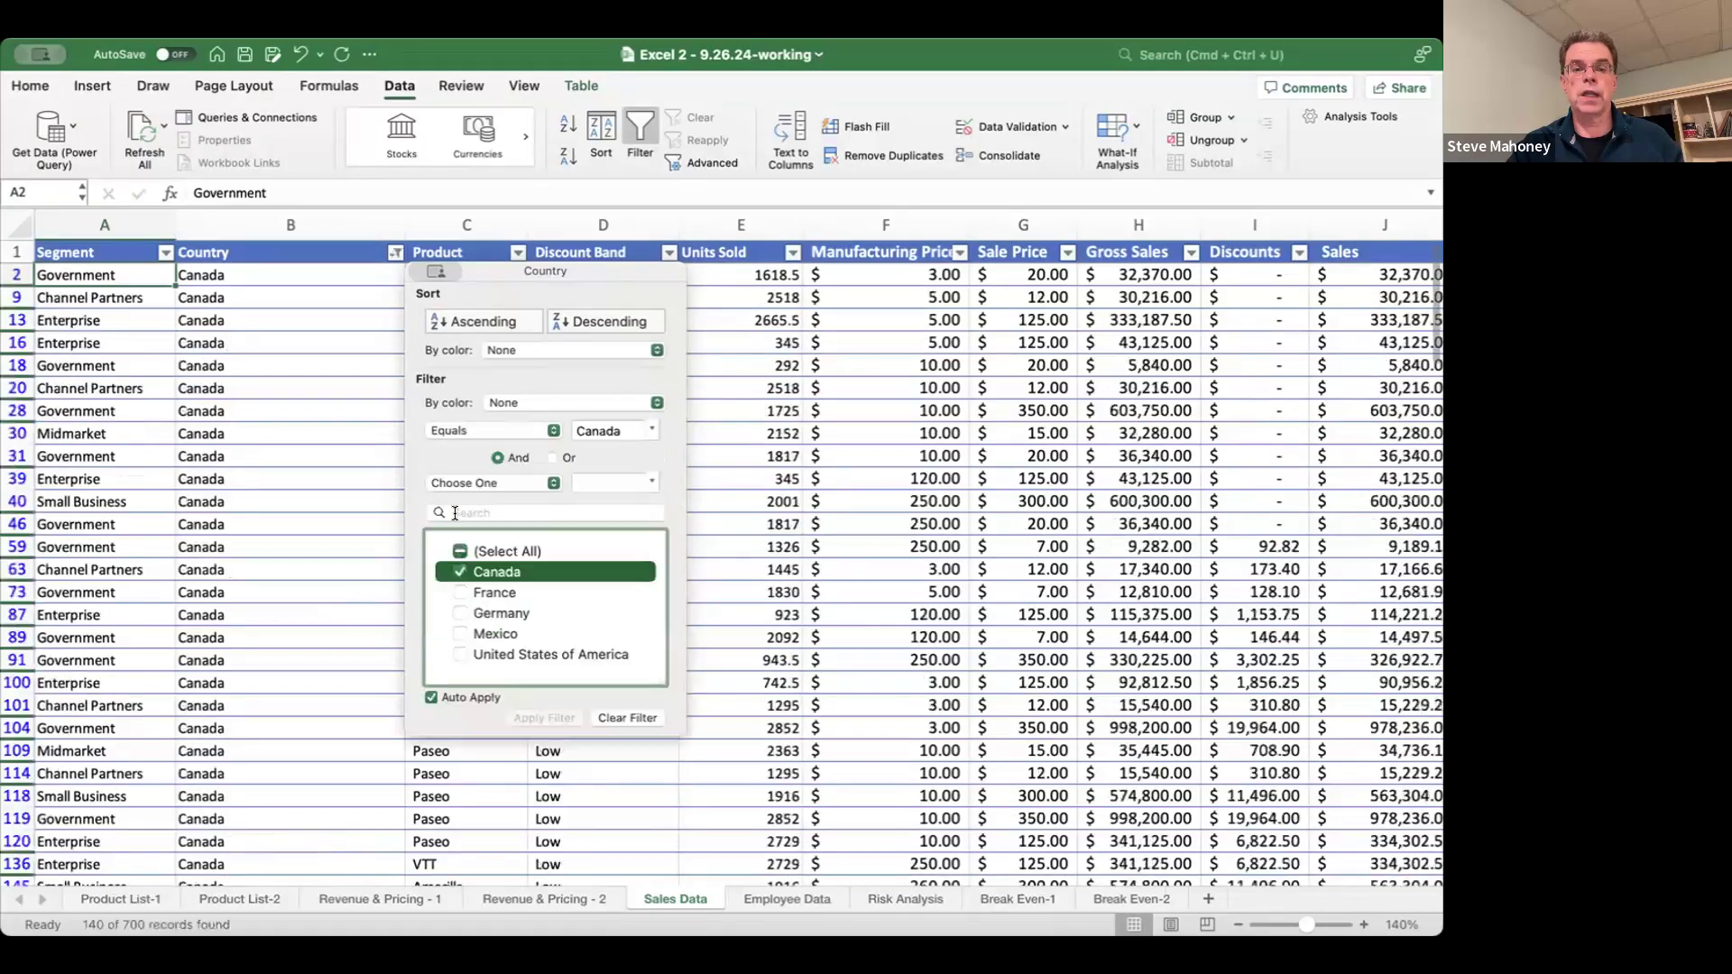
pyautogui.click(348, 541)
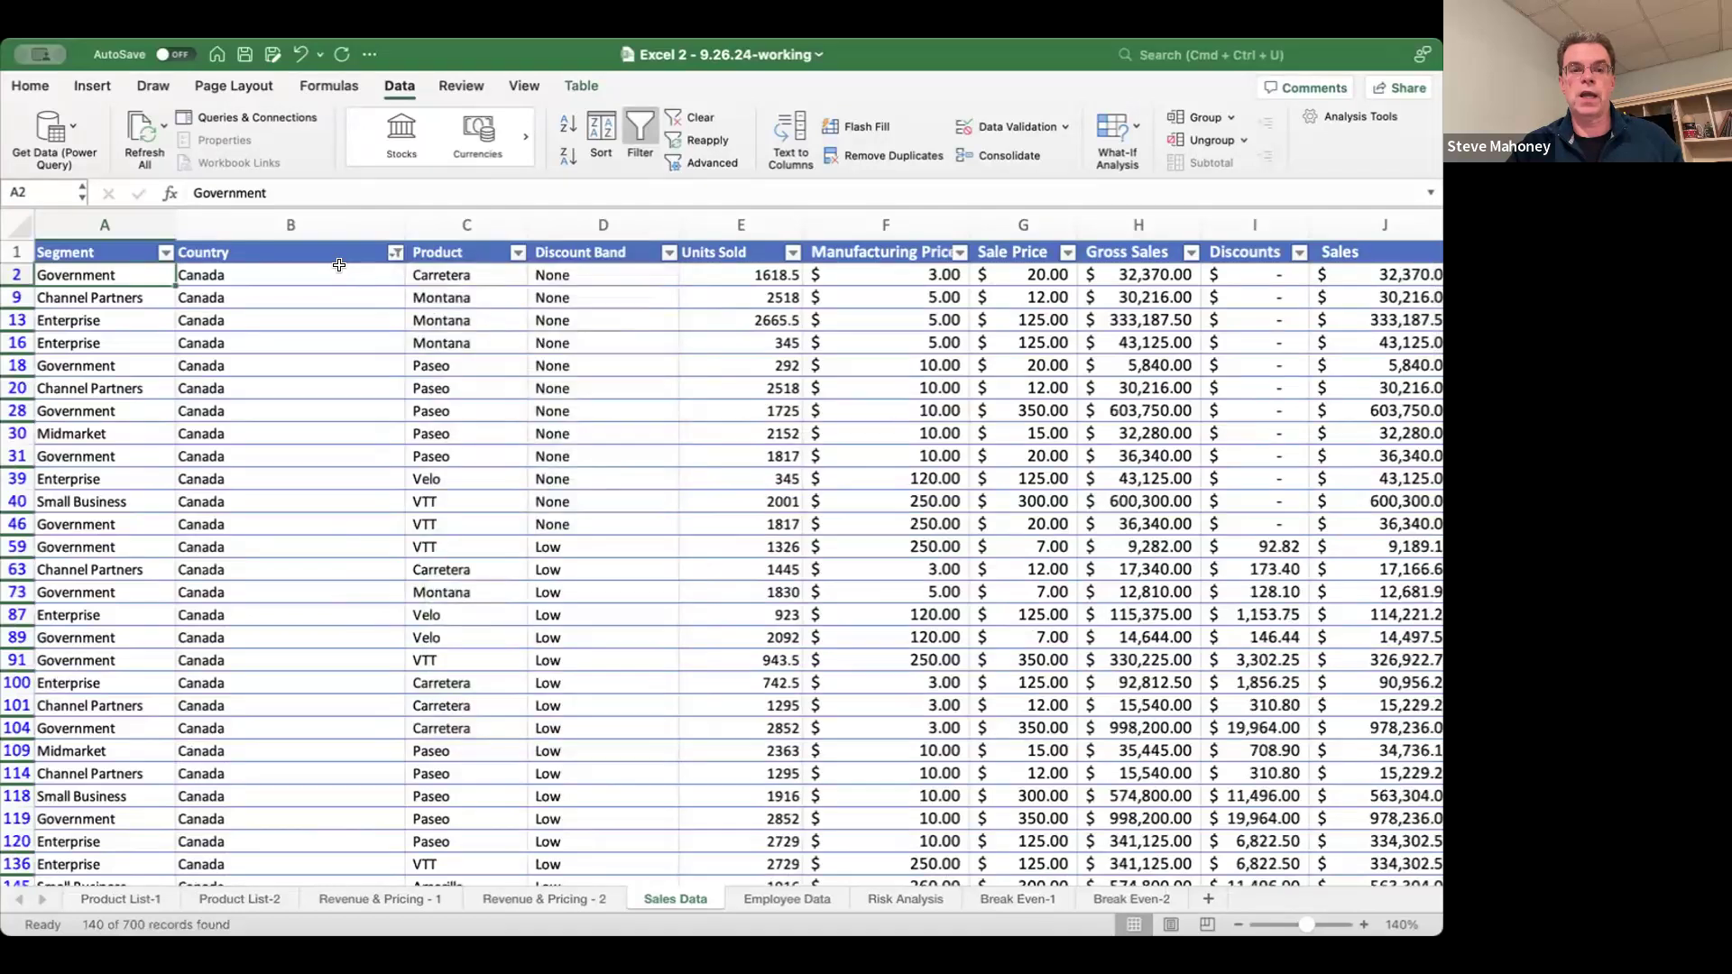
pyautogui.scroll(-5, 329, 523)
pyautogui.scroll(6, 328, 523)
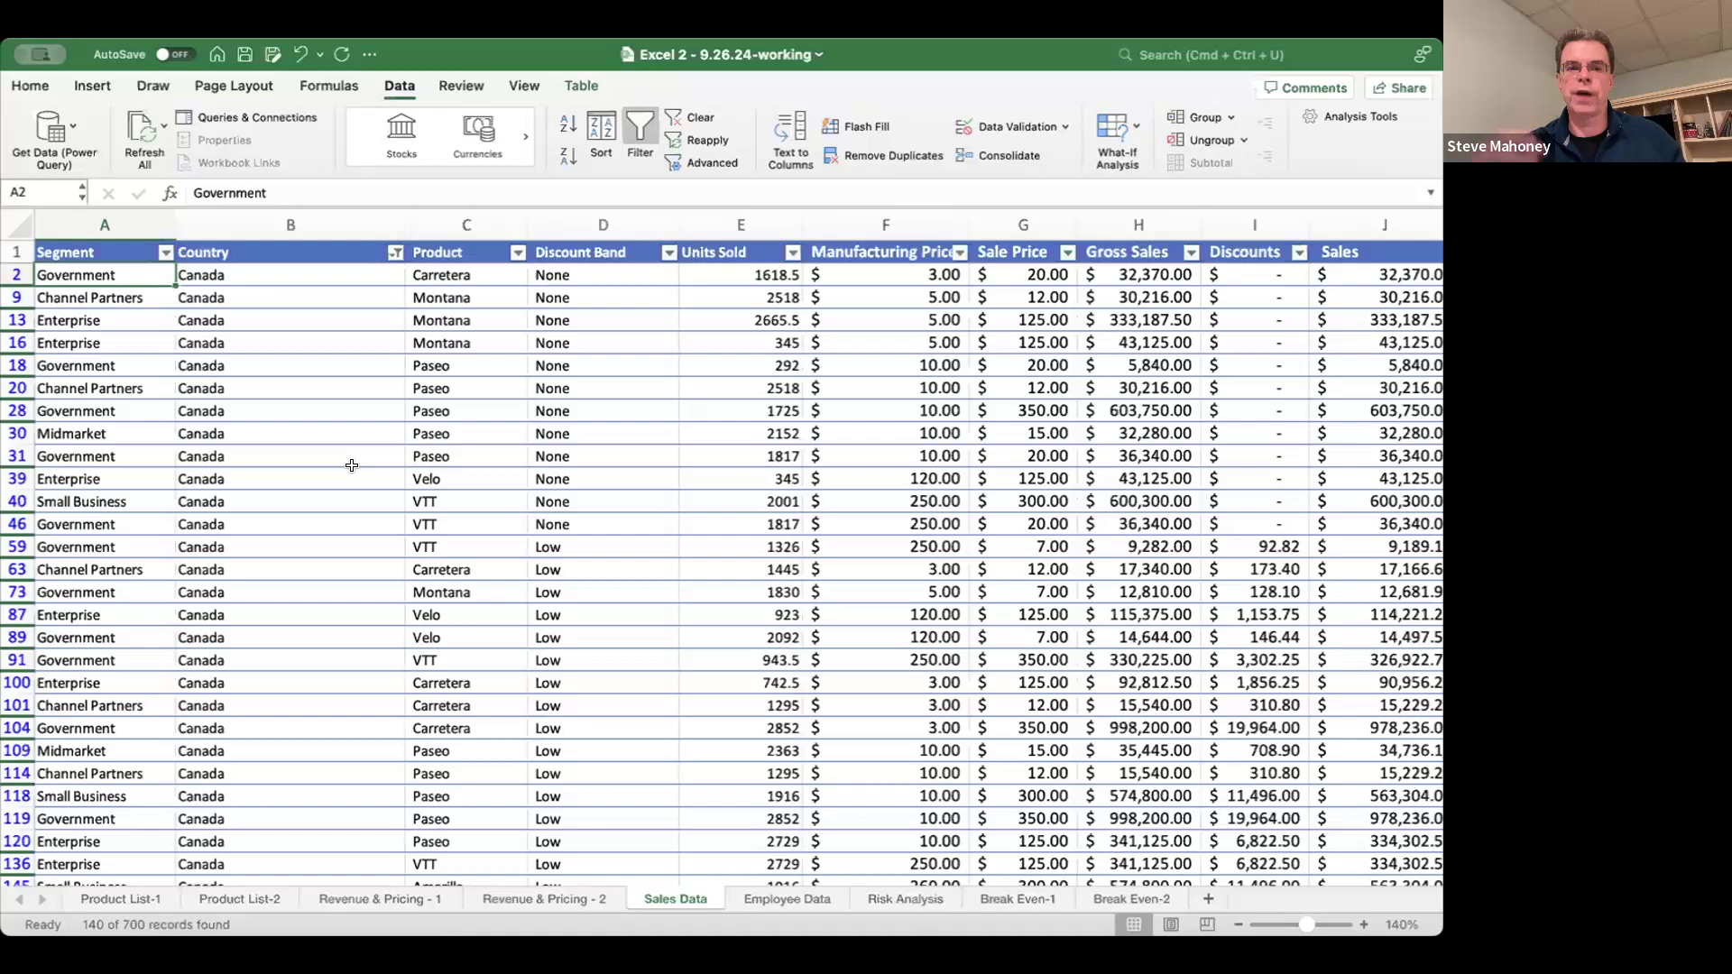
# - Reselect all countries in the Country filter, and view the filter options for the Segment column
pyautogui.click(398, 252)
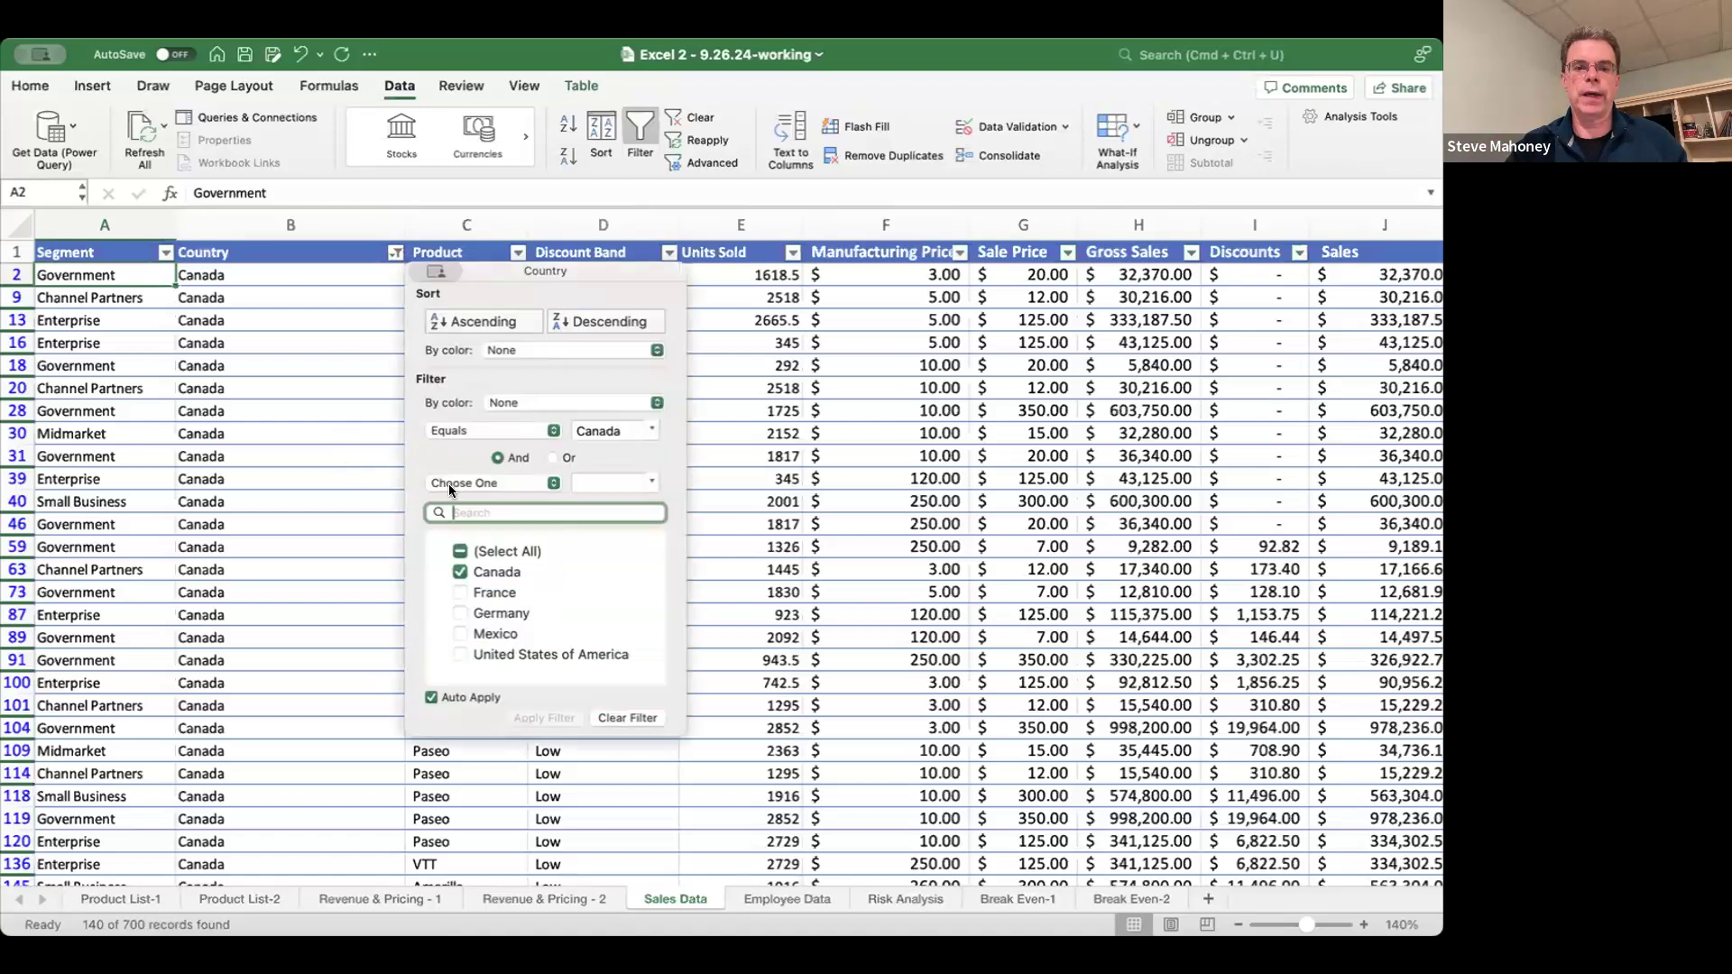
pyautogui.click(457, 546)
pyautogui.click(345, 516)
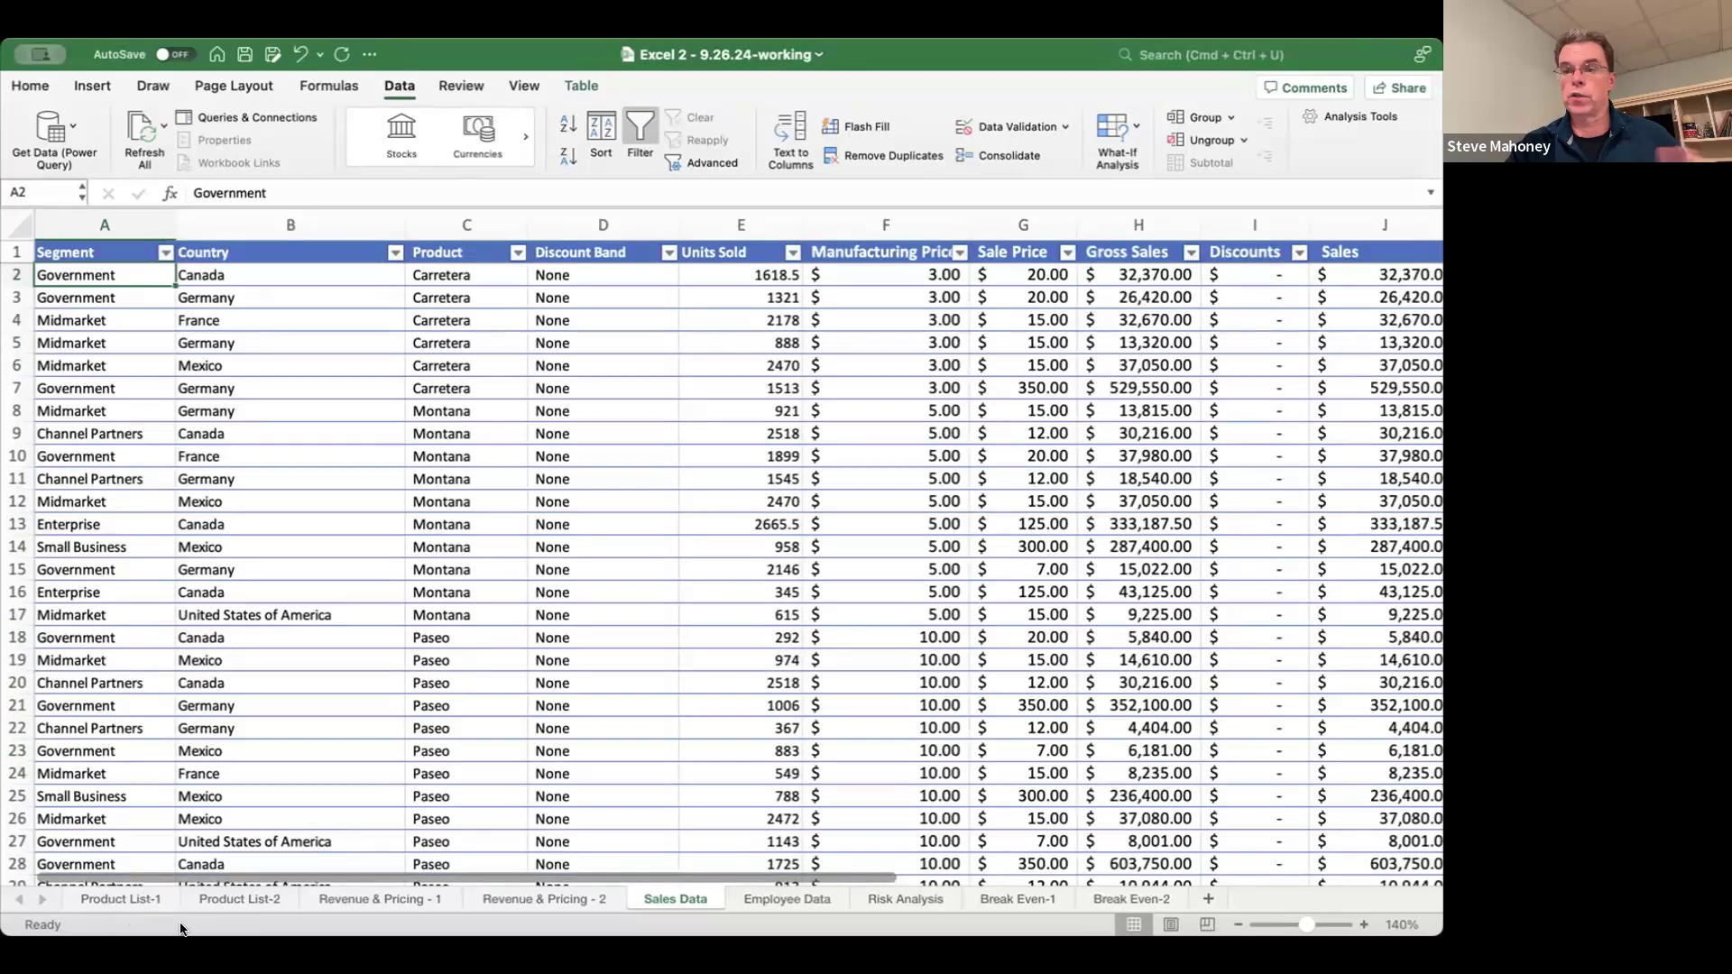
pyautogui.click(166, 254)
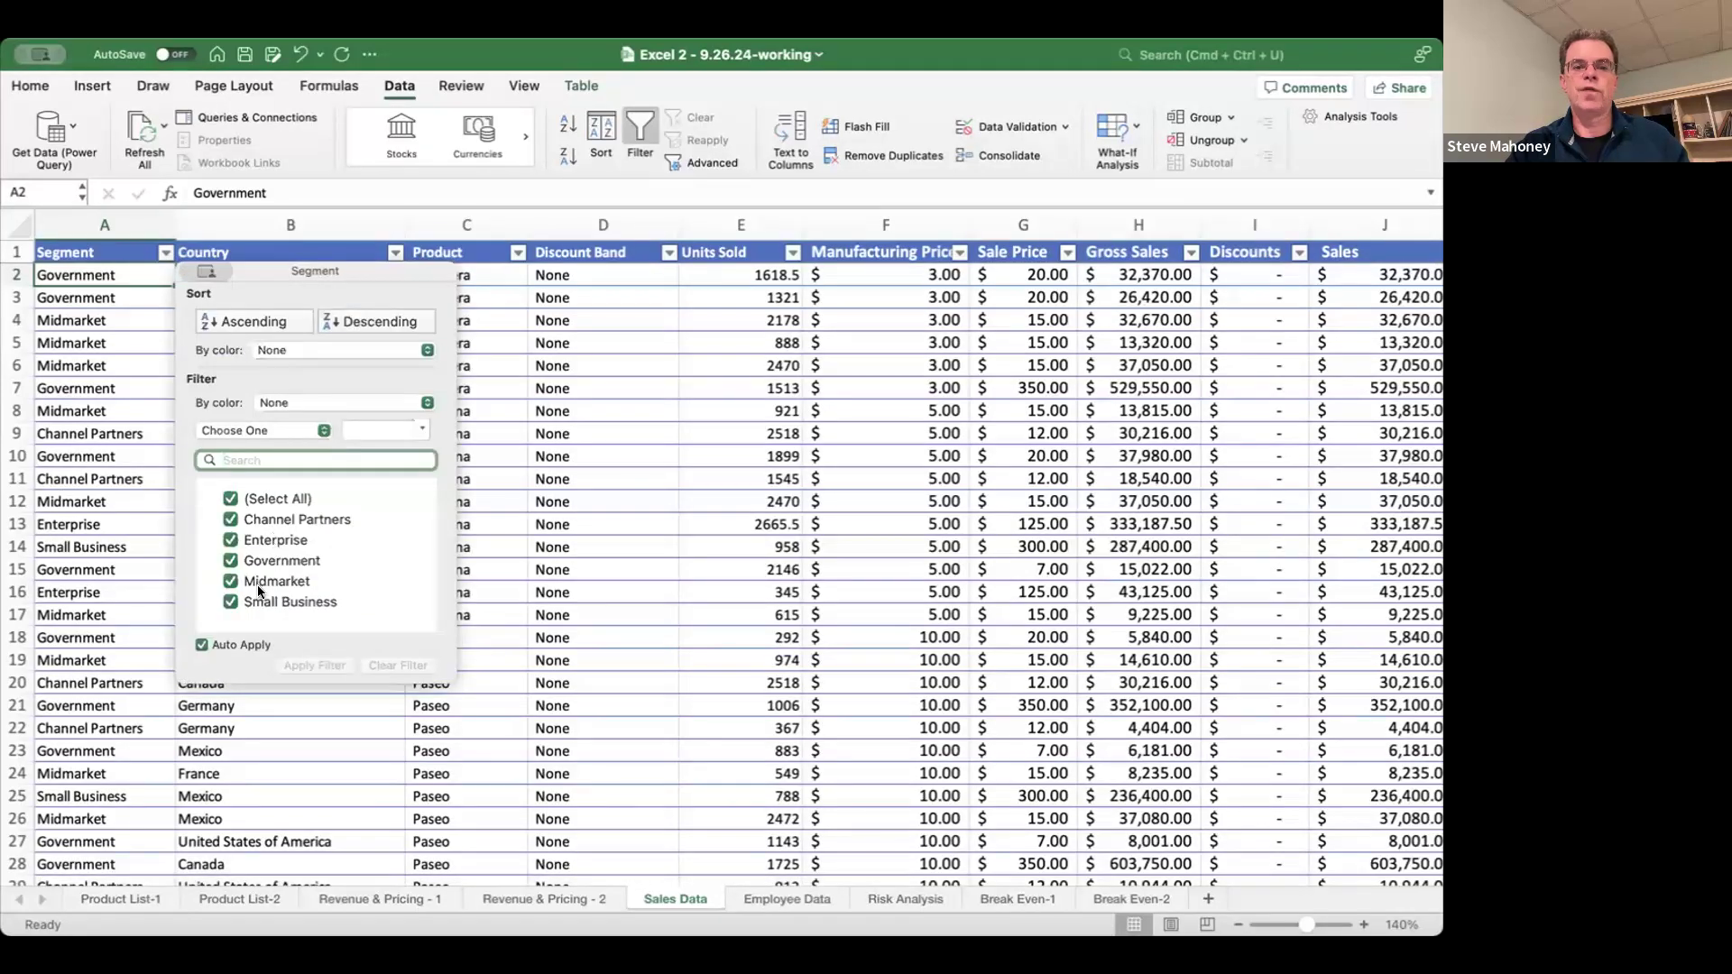
pyautogui.click(118, 310)
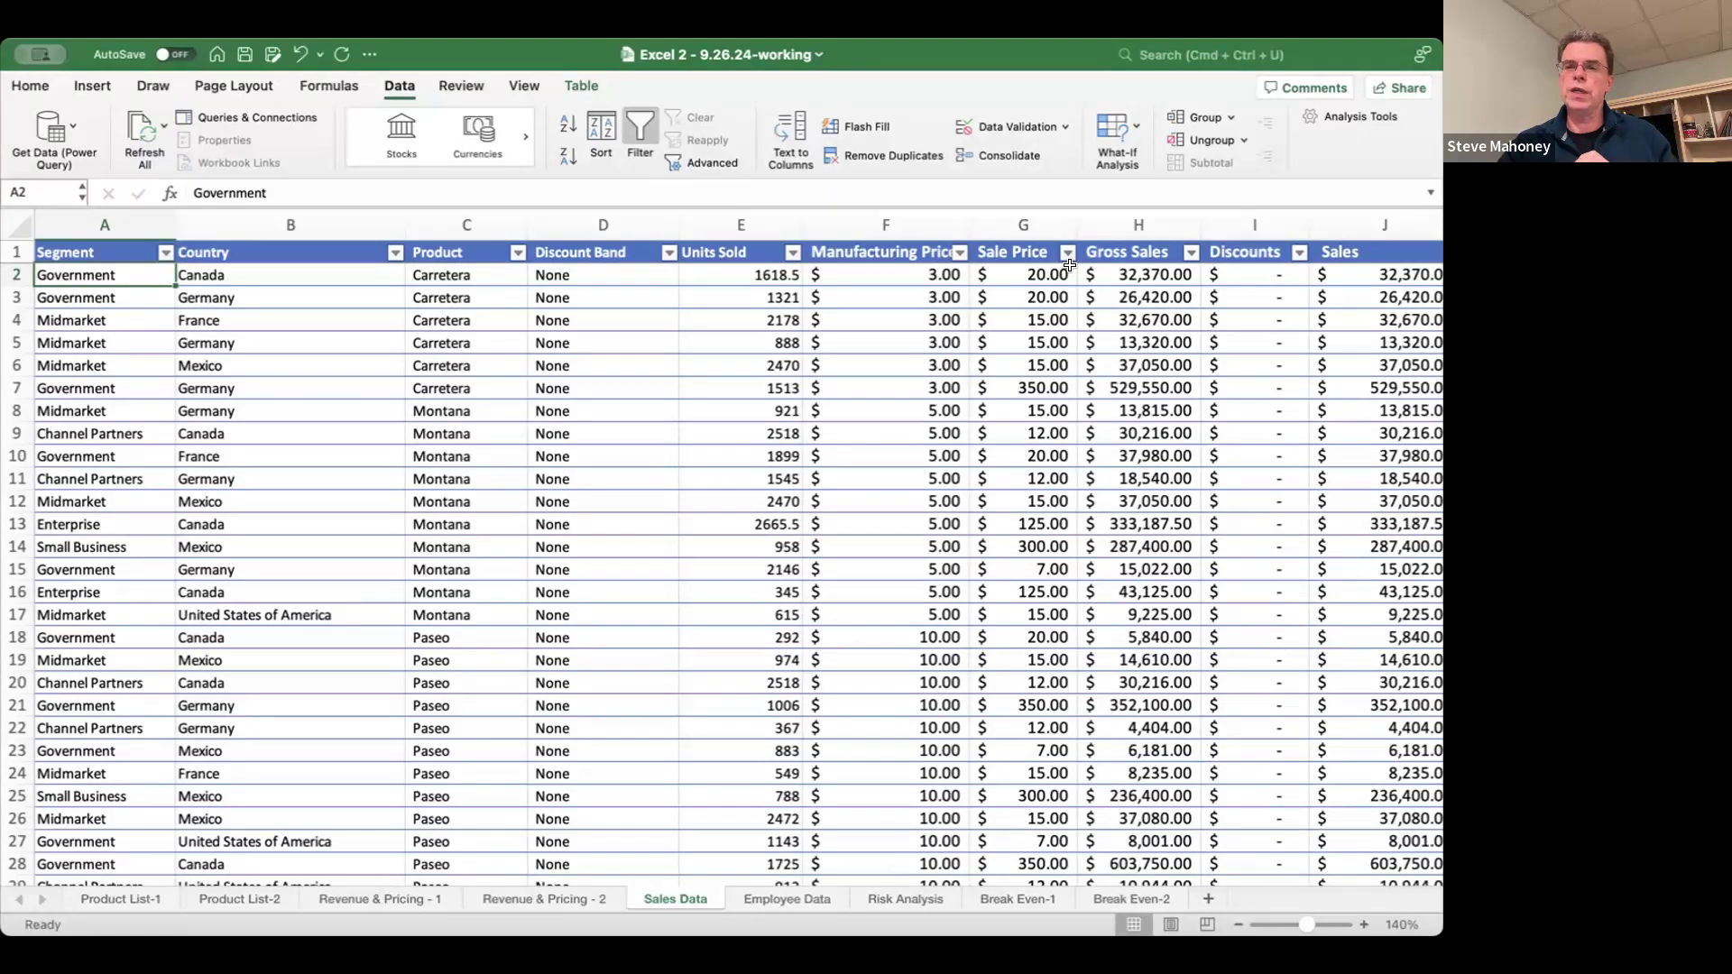
# - Filter the Gross Sales column to $2,051.00 only, and reselect all of its values
pyautogui.click(1191, 254)
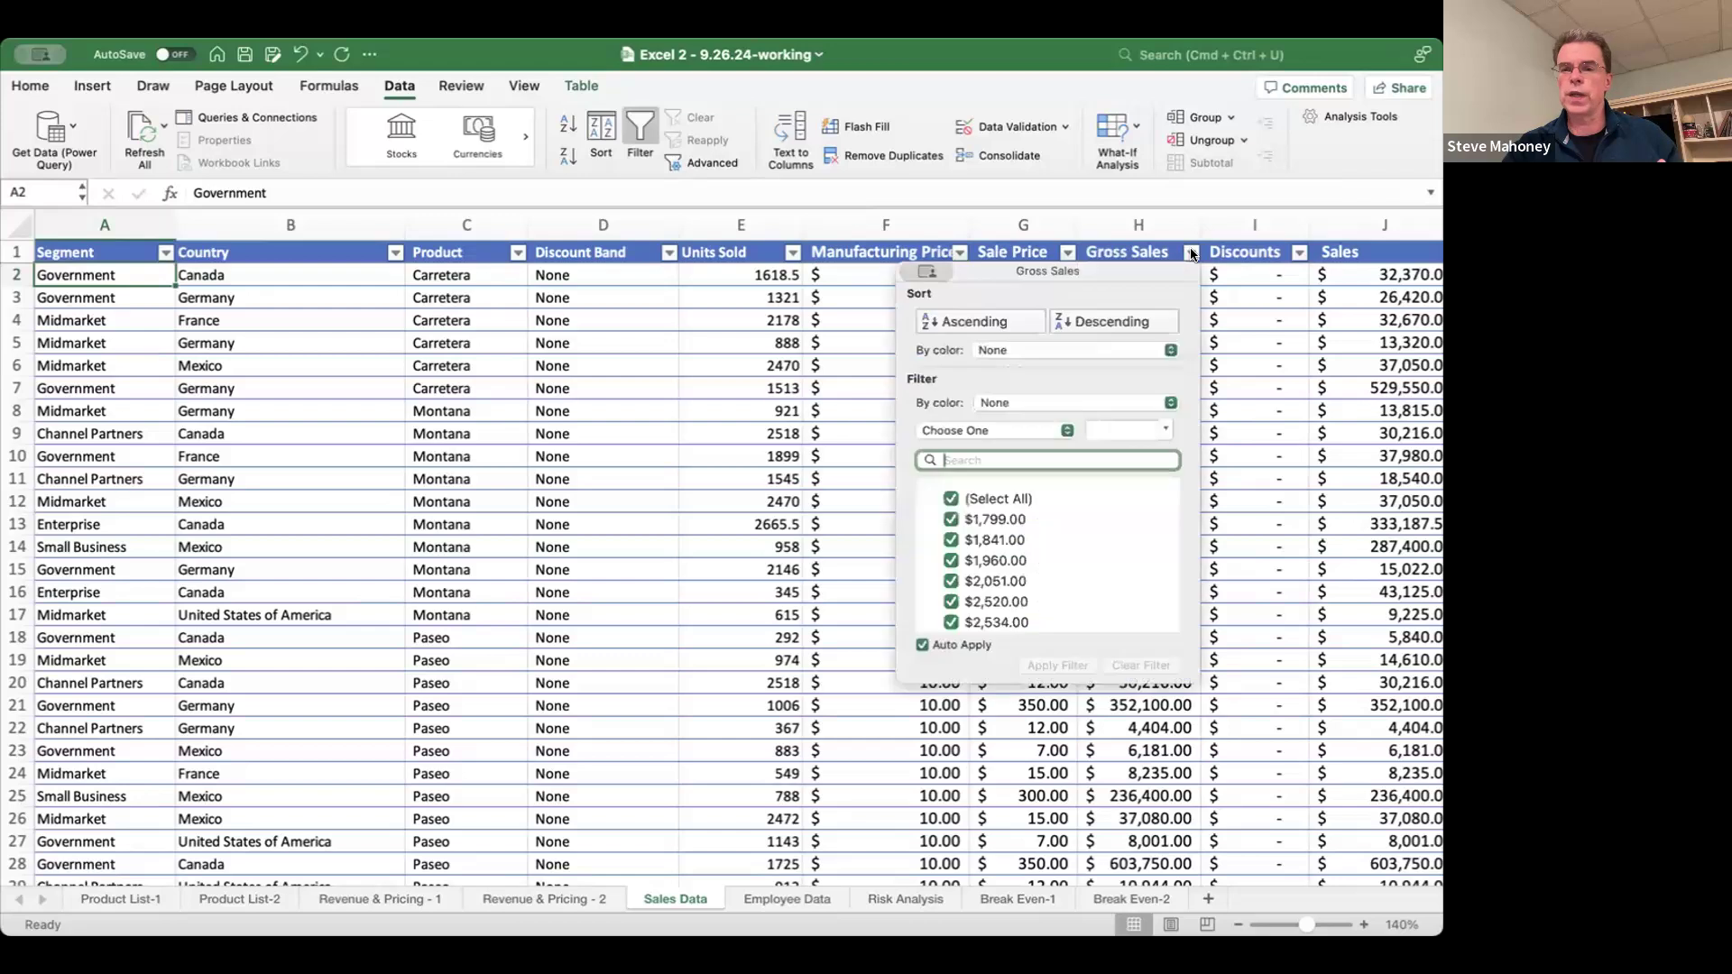
pyautogui.scroll(-10, 1025, 534)
pyautogui.scroll(-10, 1026, 537)
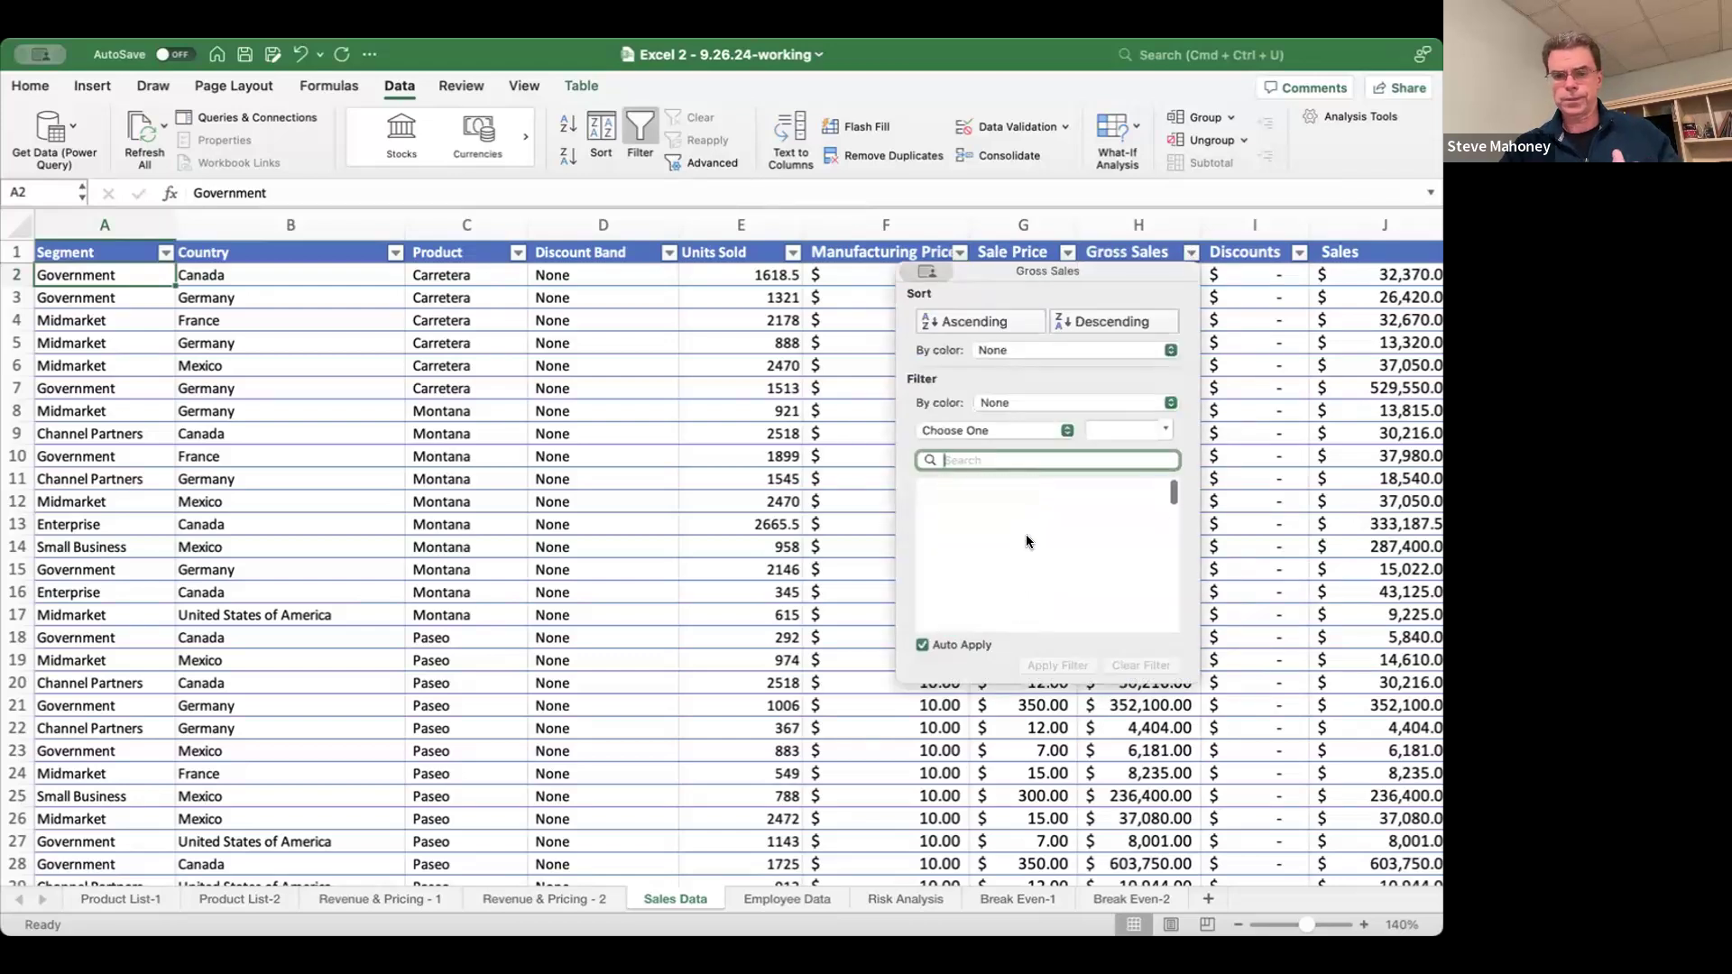
pyautogui.click(949, 498)
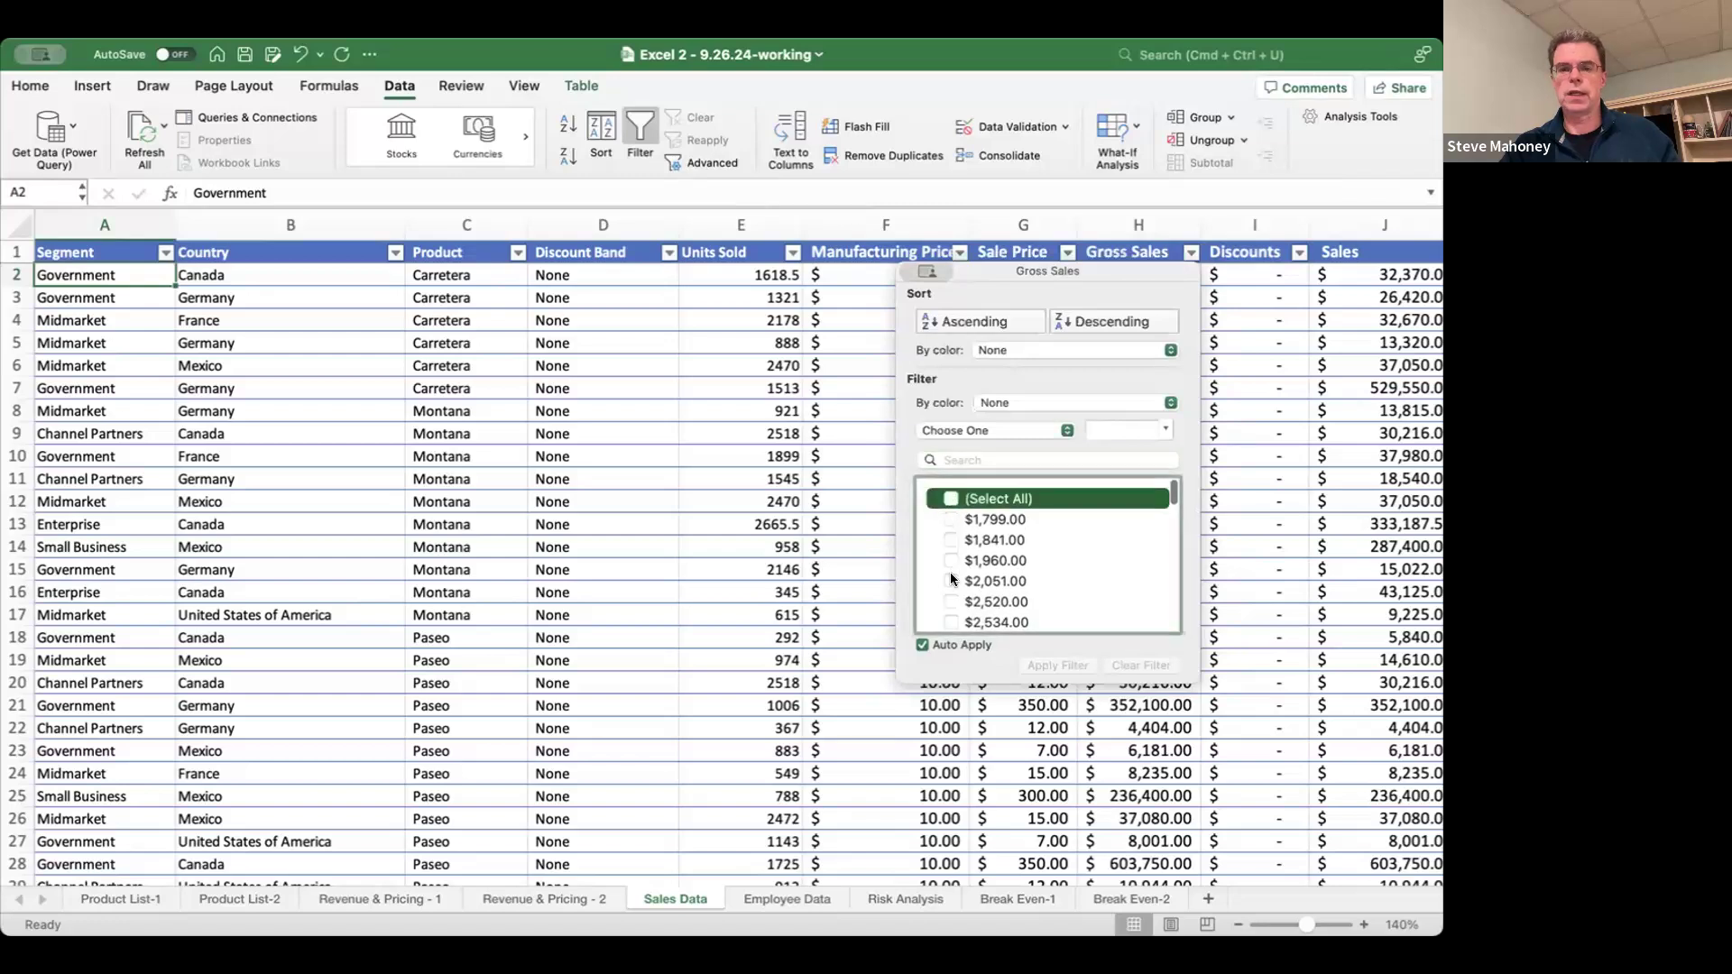
pyautogui.click(950, 580)
pyautogui.click(688, 547)
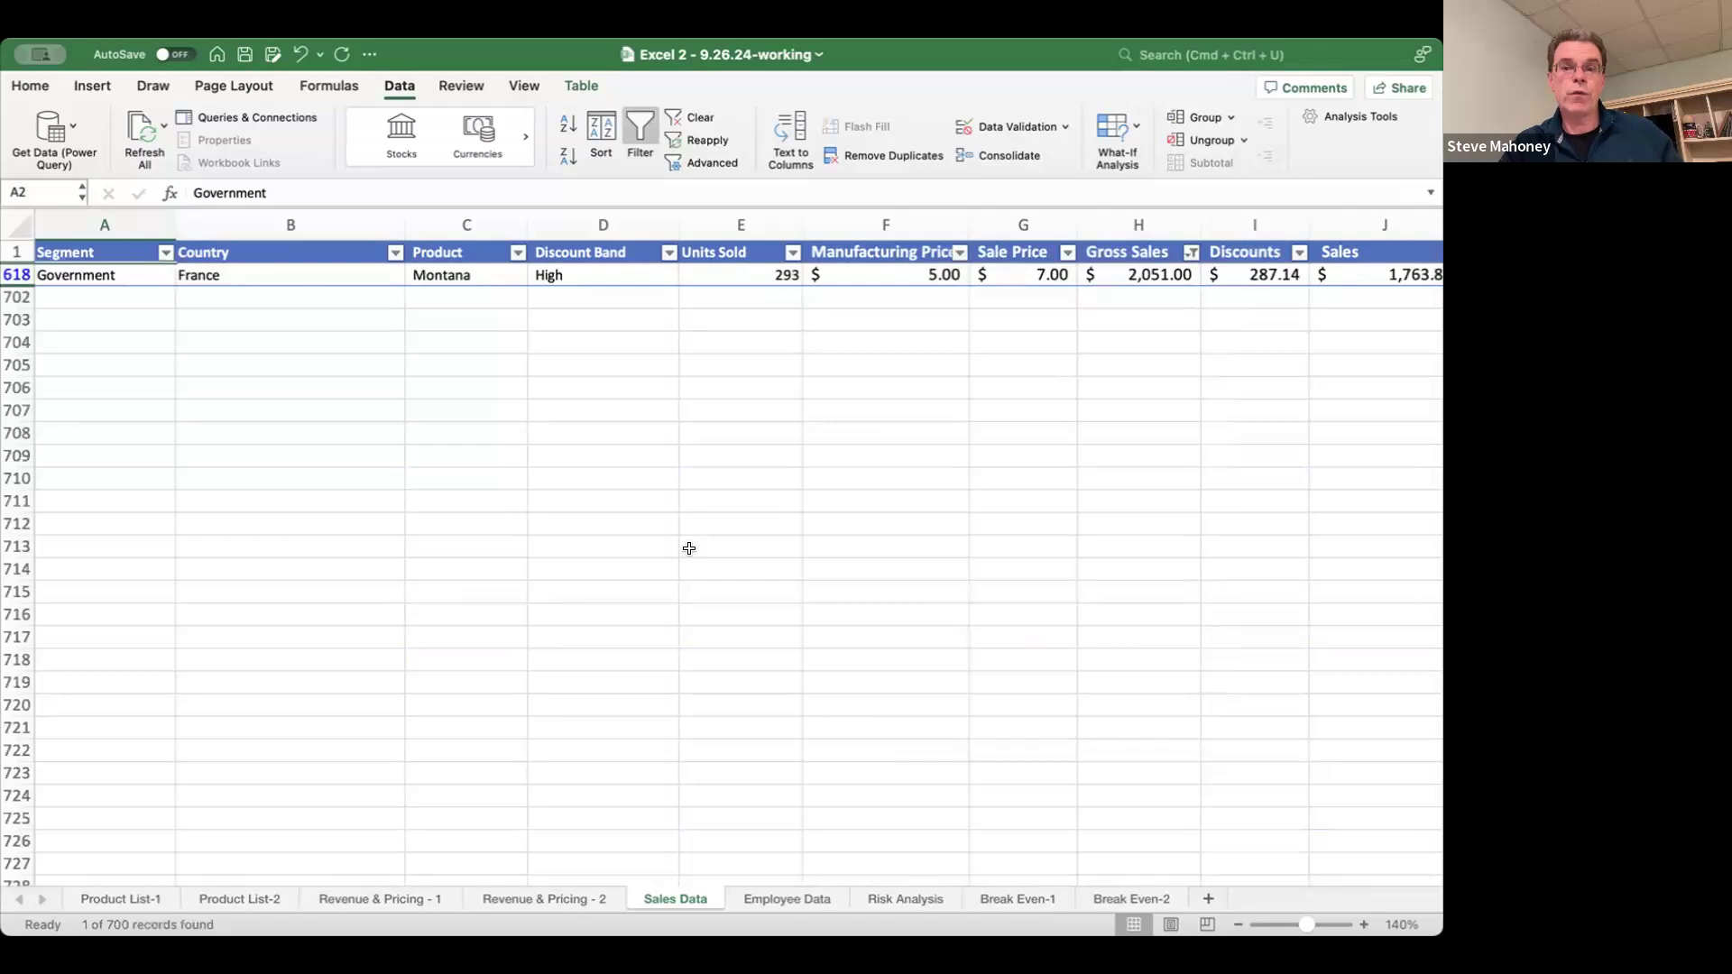
pyautogui.click(1190, 254)
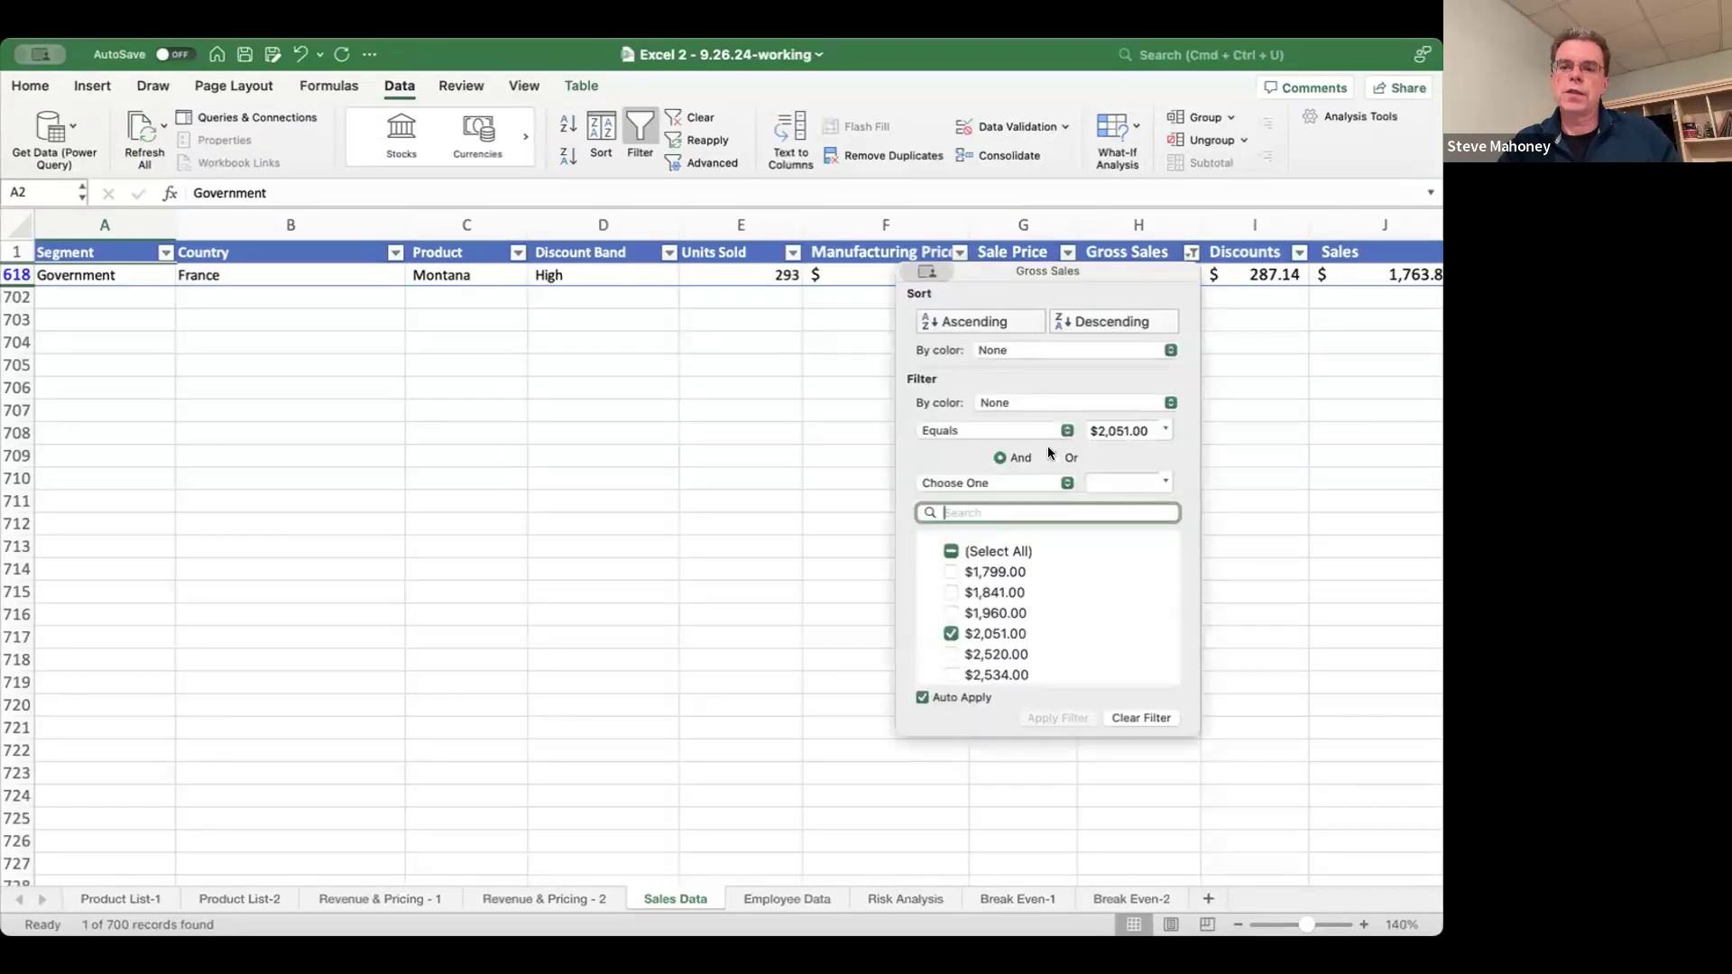
pyautogui.click(951, 550)
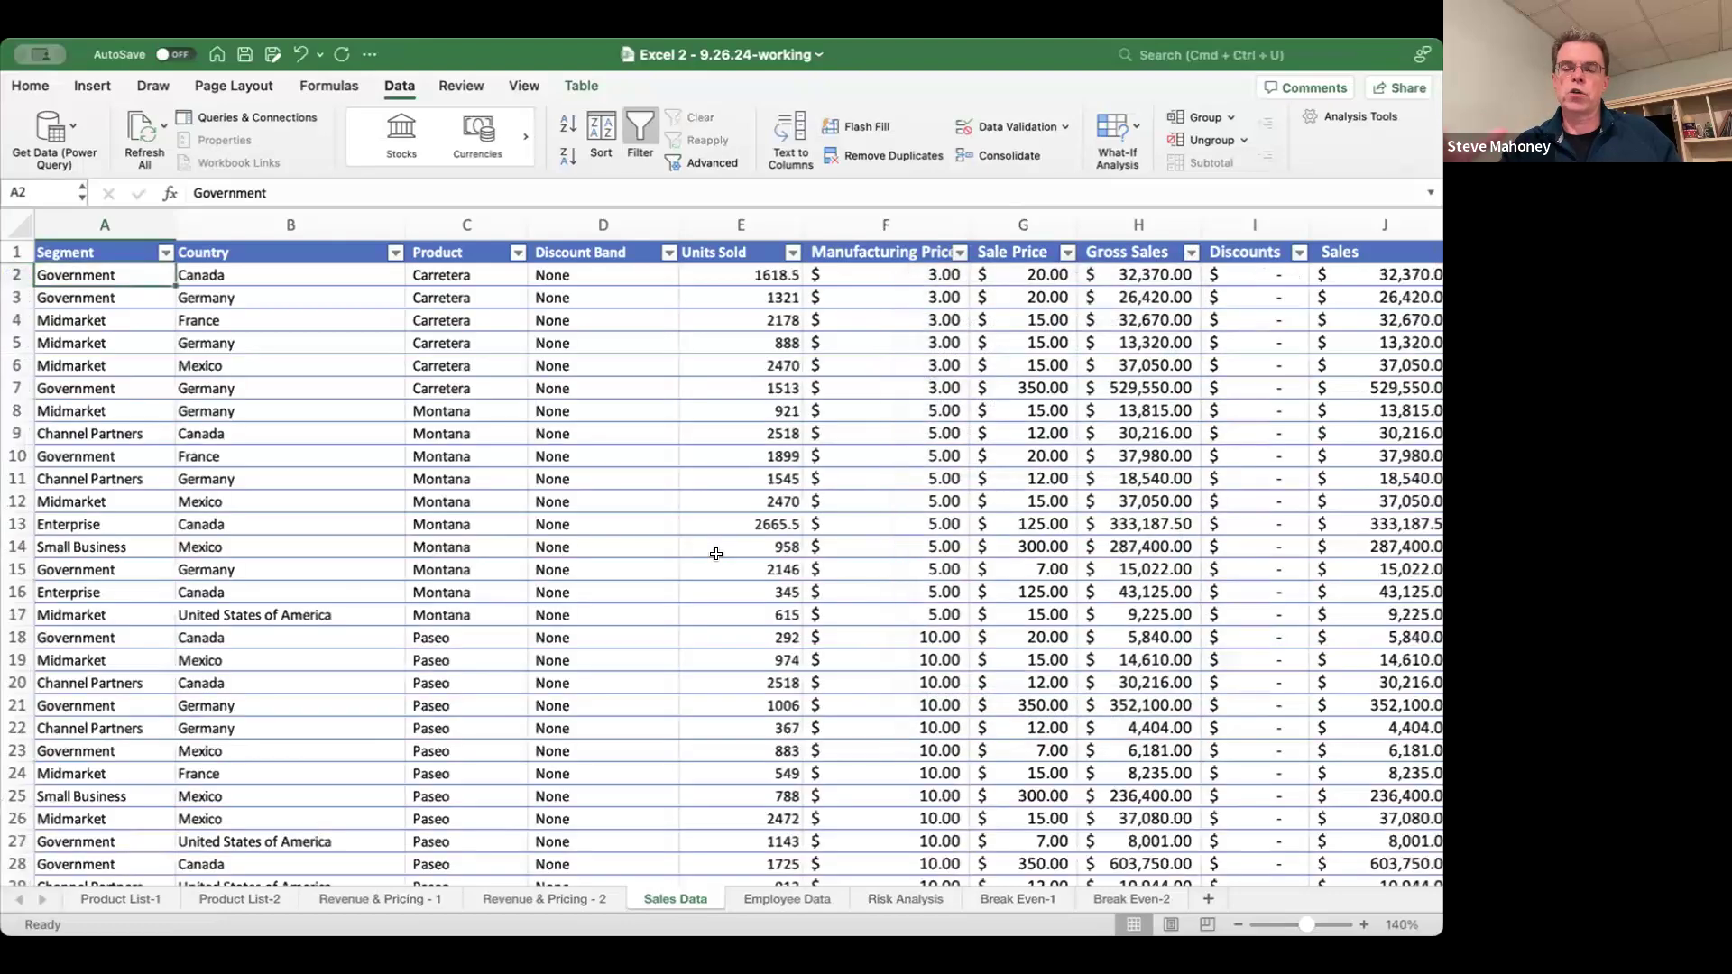
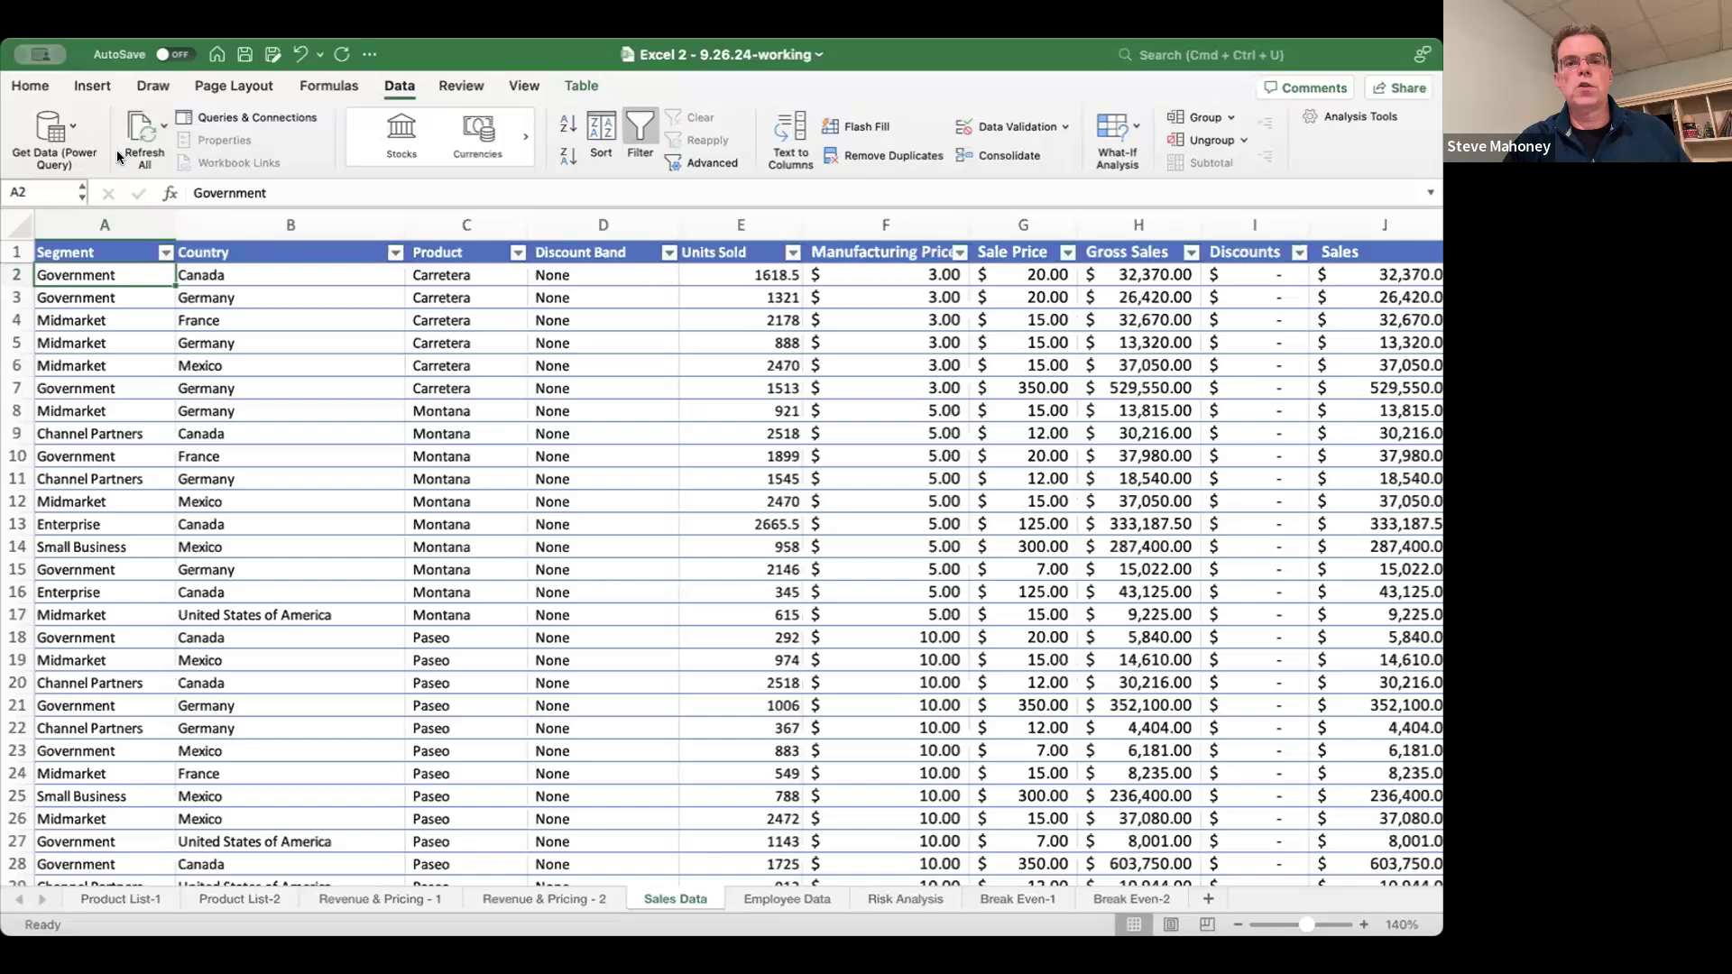
# - Create a PivotTable from the financials table on a new worksheet and review its available fields
pyautogui.click(91, 85)
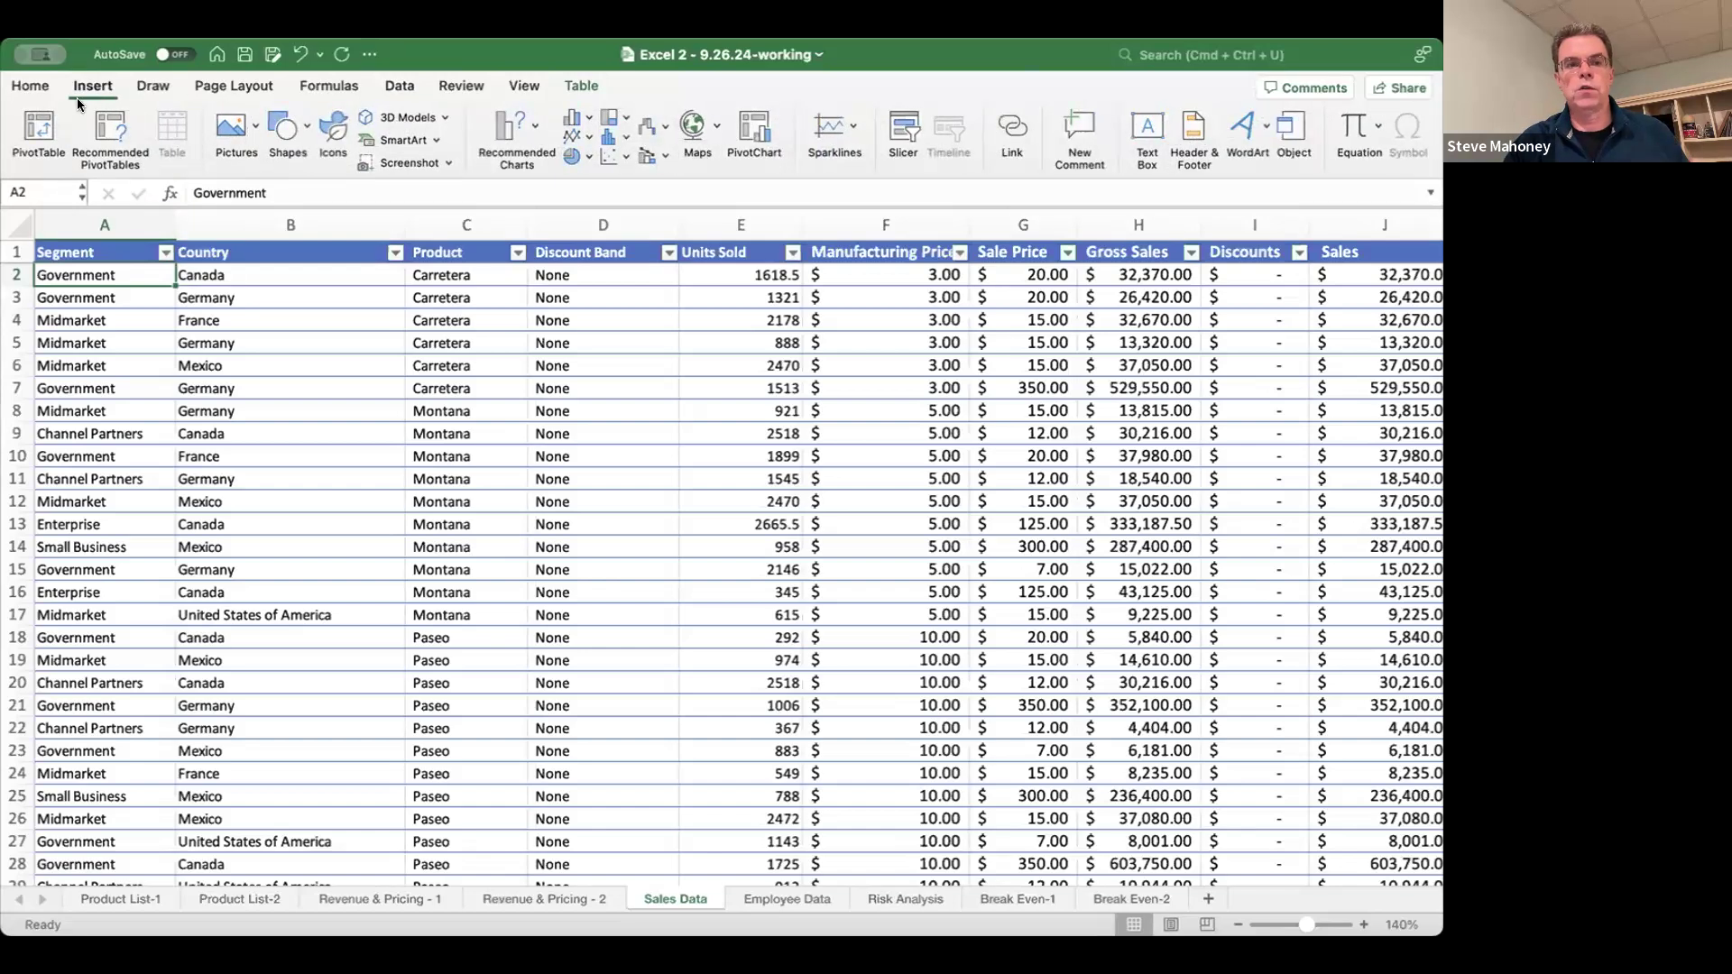
pyautogui.click(38, 125)
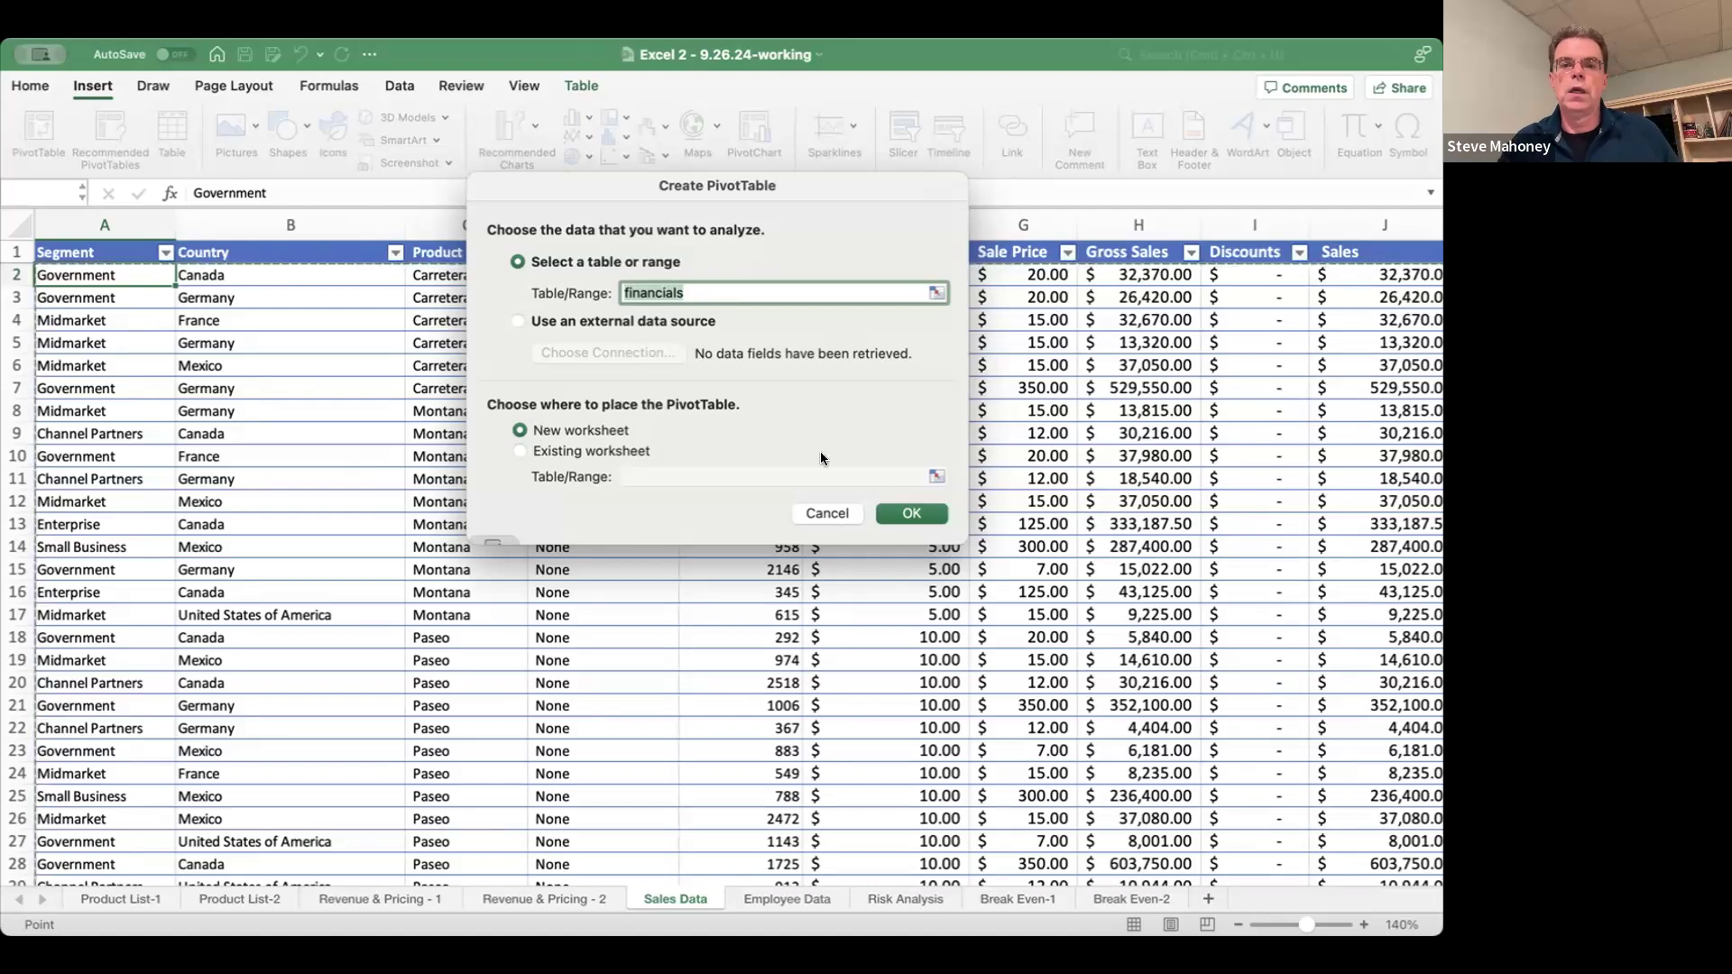
pyautogui.click(916, 513)
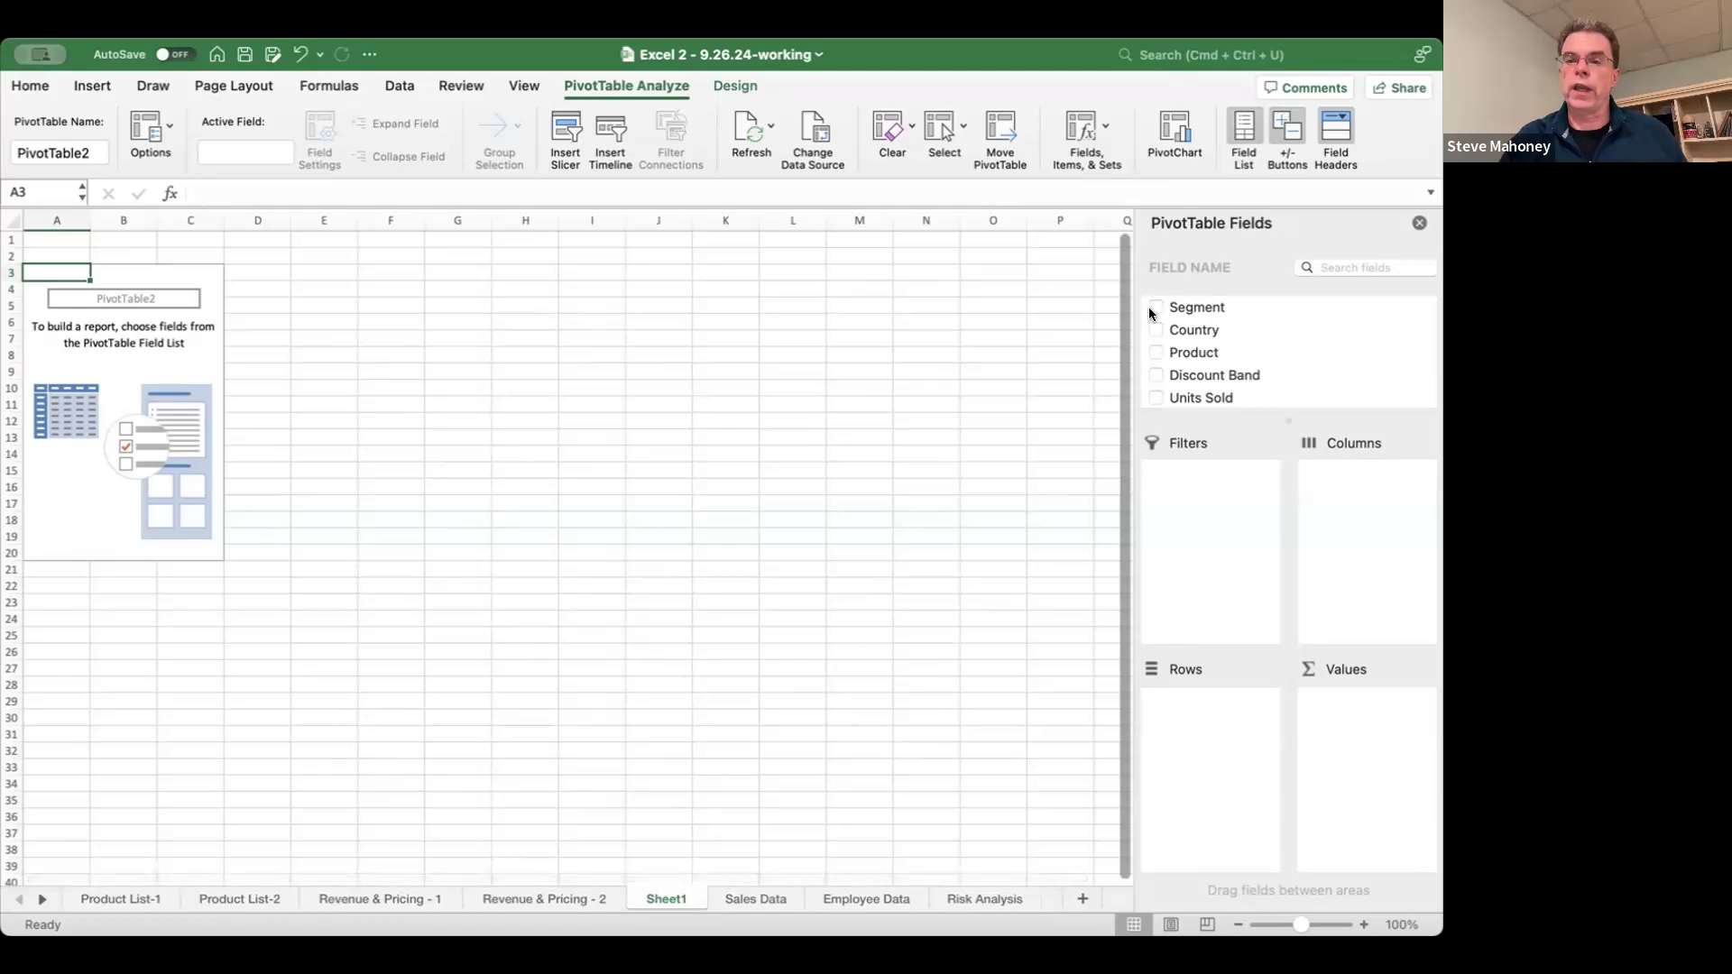
pyautogui.scroll(-4, 1161, 330)
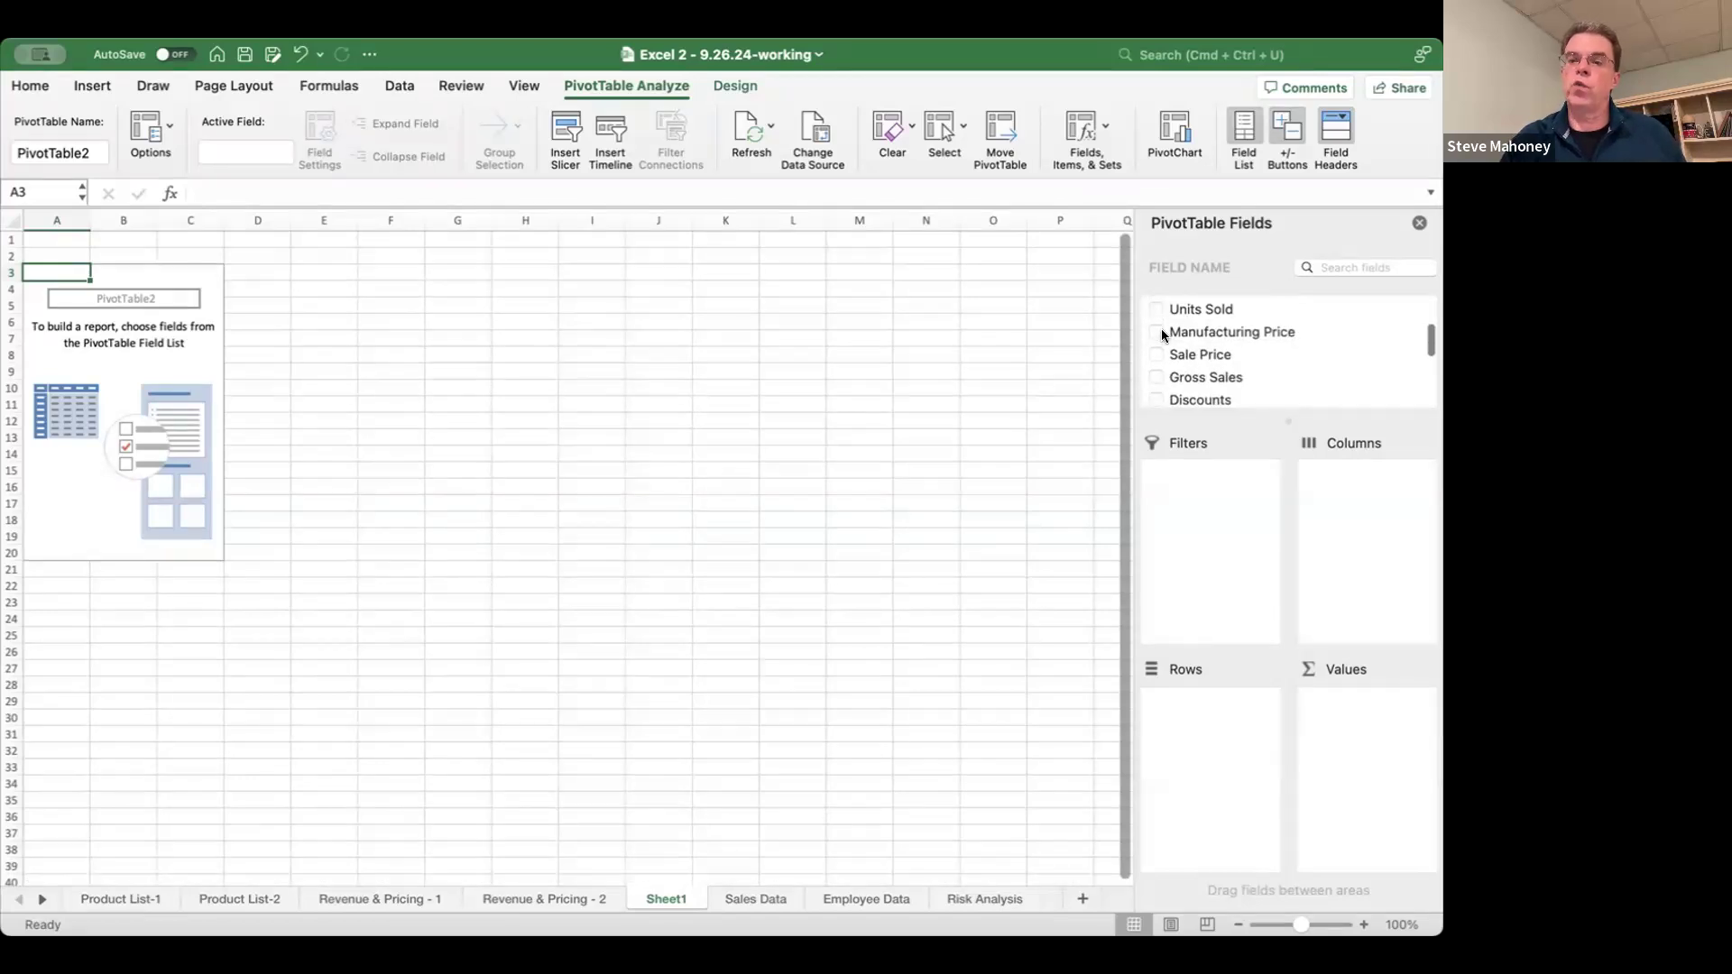
pyautogui.scroll(-5, 1161, 331)
pyautogui.scroll(4, 1161, 330)
pyautogui.scroll(5, 1161, 330)
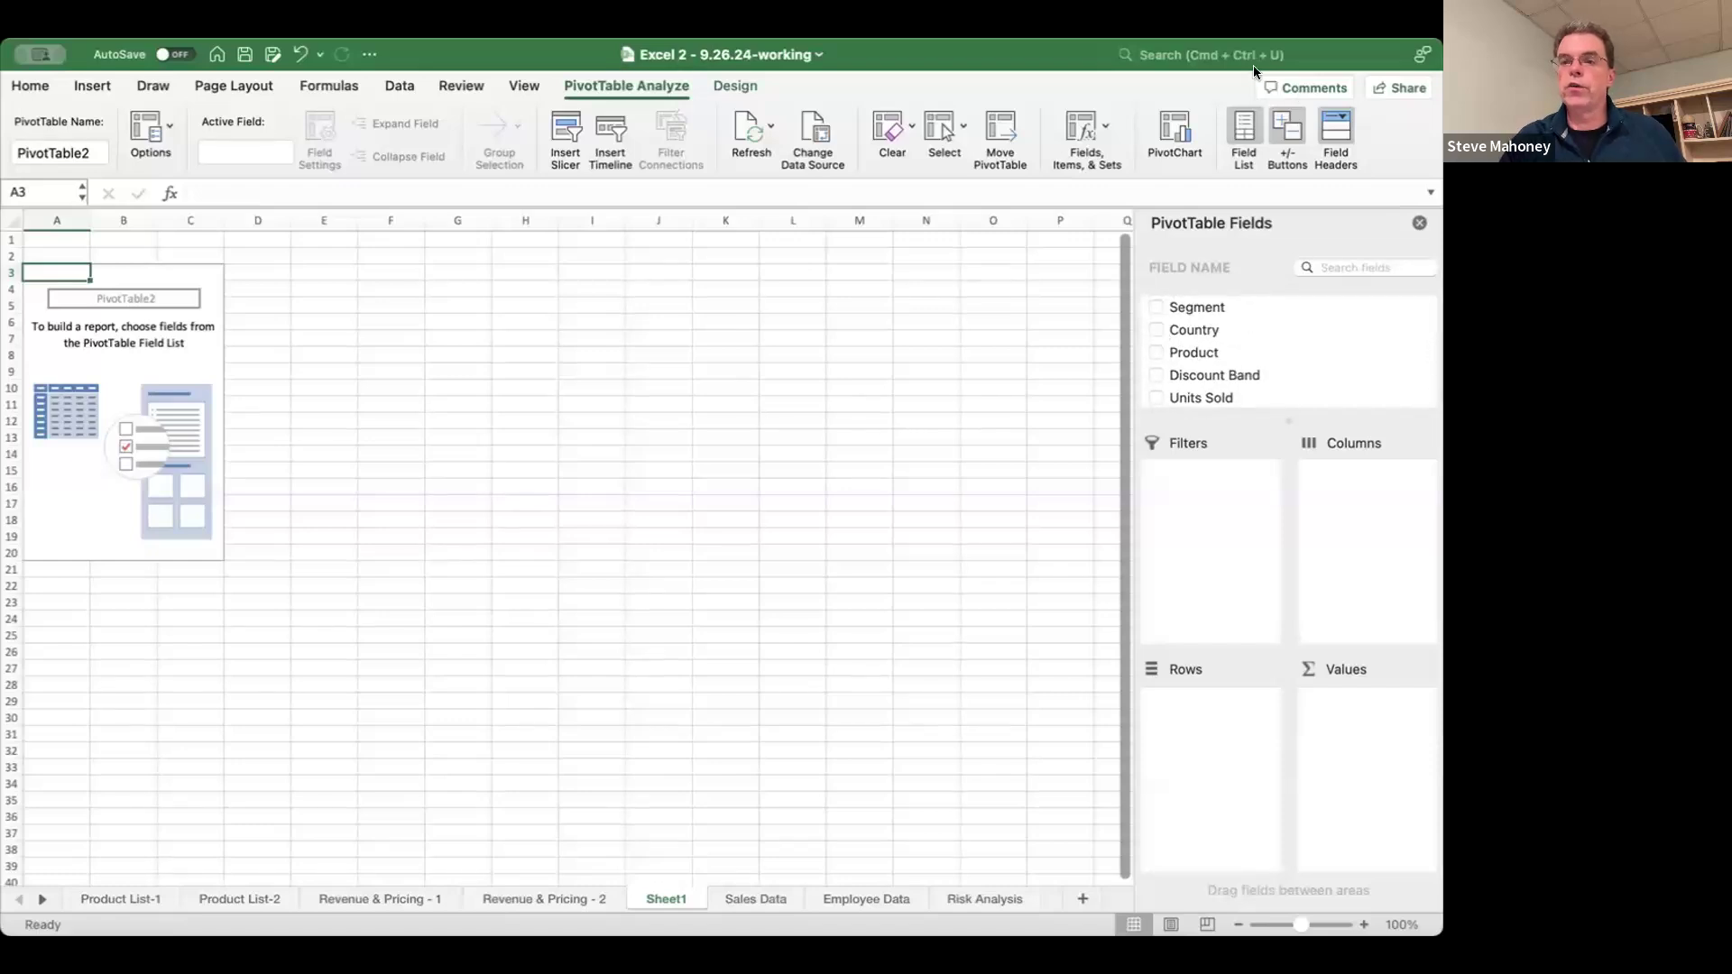
# - Add Segment and Country as row fields and Gross Sales as a summed value in the new PivotTable
pyautogui.click(1155, 307)
pyautogui.click(1154, 330)
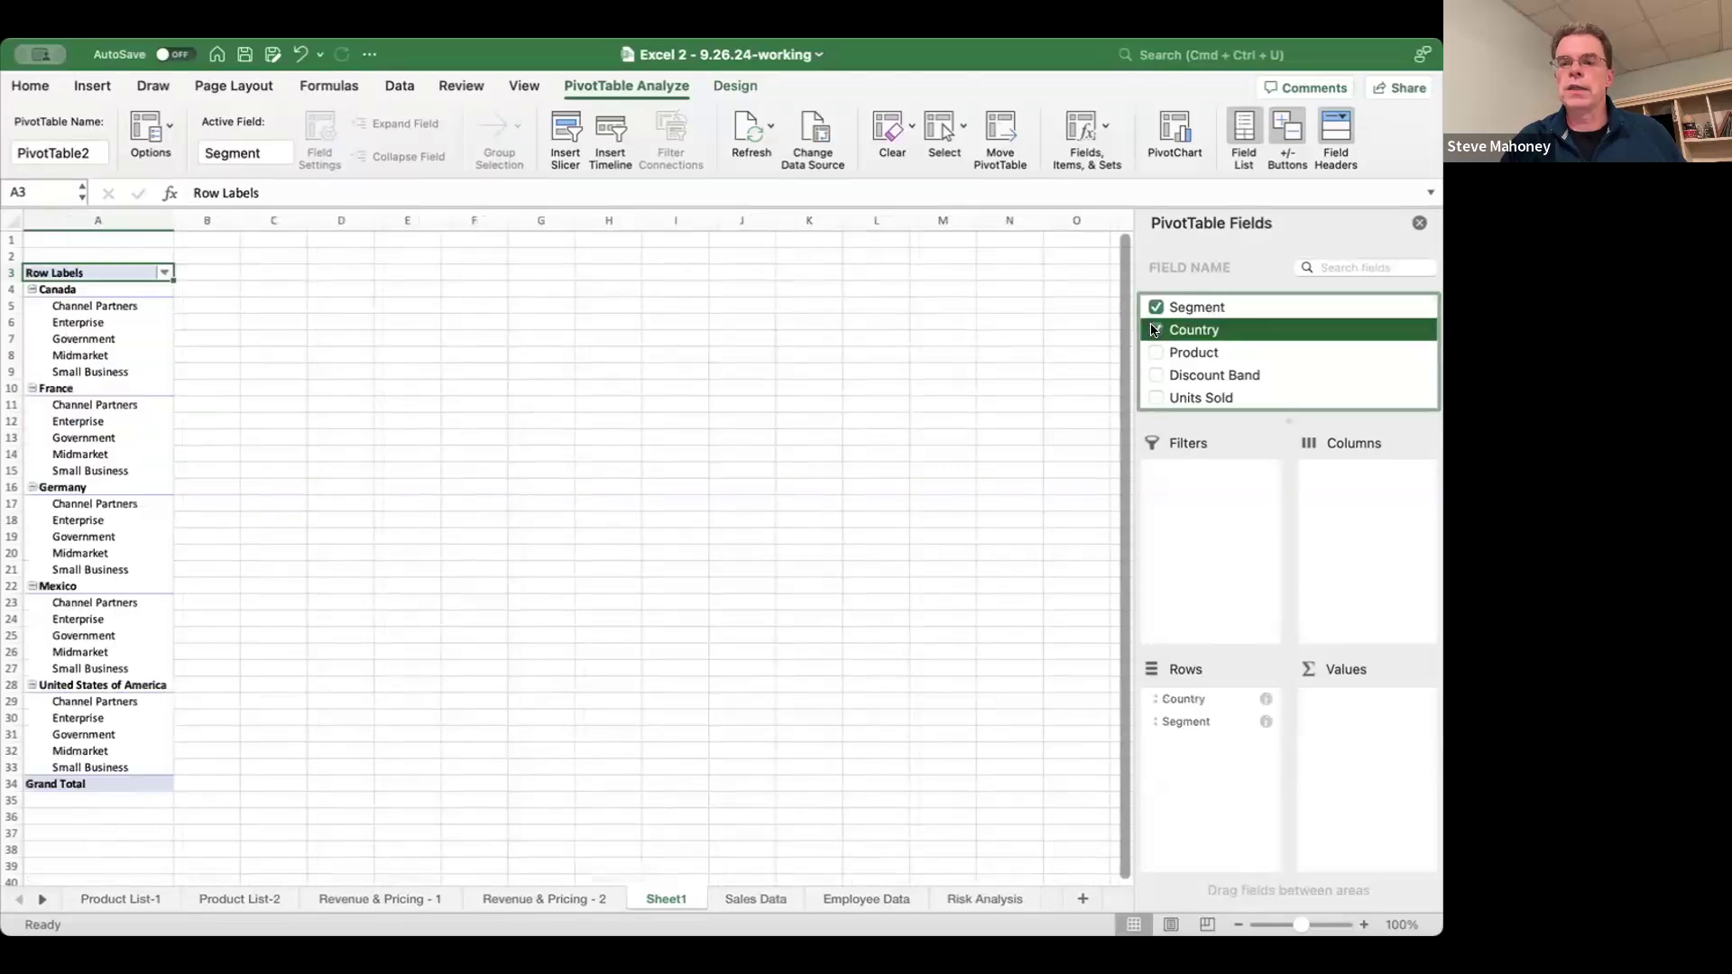
pyautogui.scroll(-2, 1156, 365)
pyautogui.scroll(-1, 1156, 365)
pyautogui.click(1155, 357)
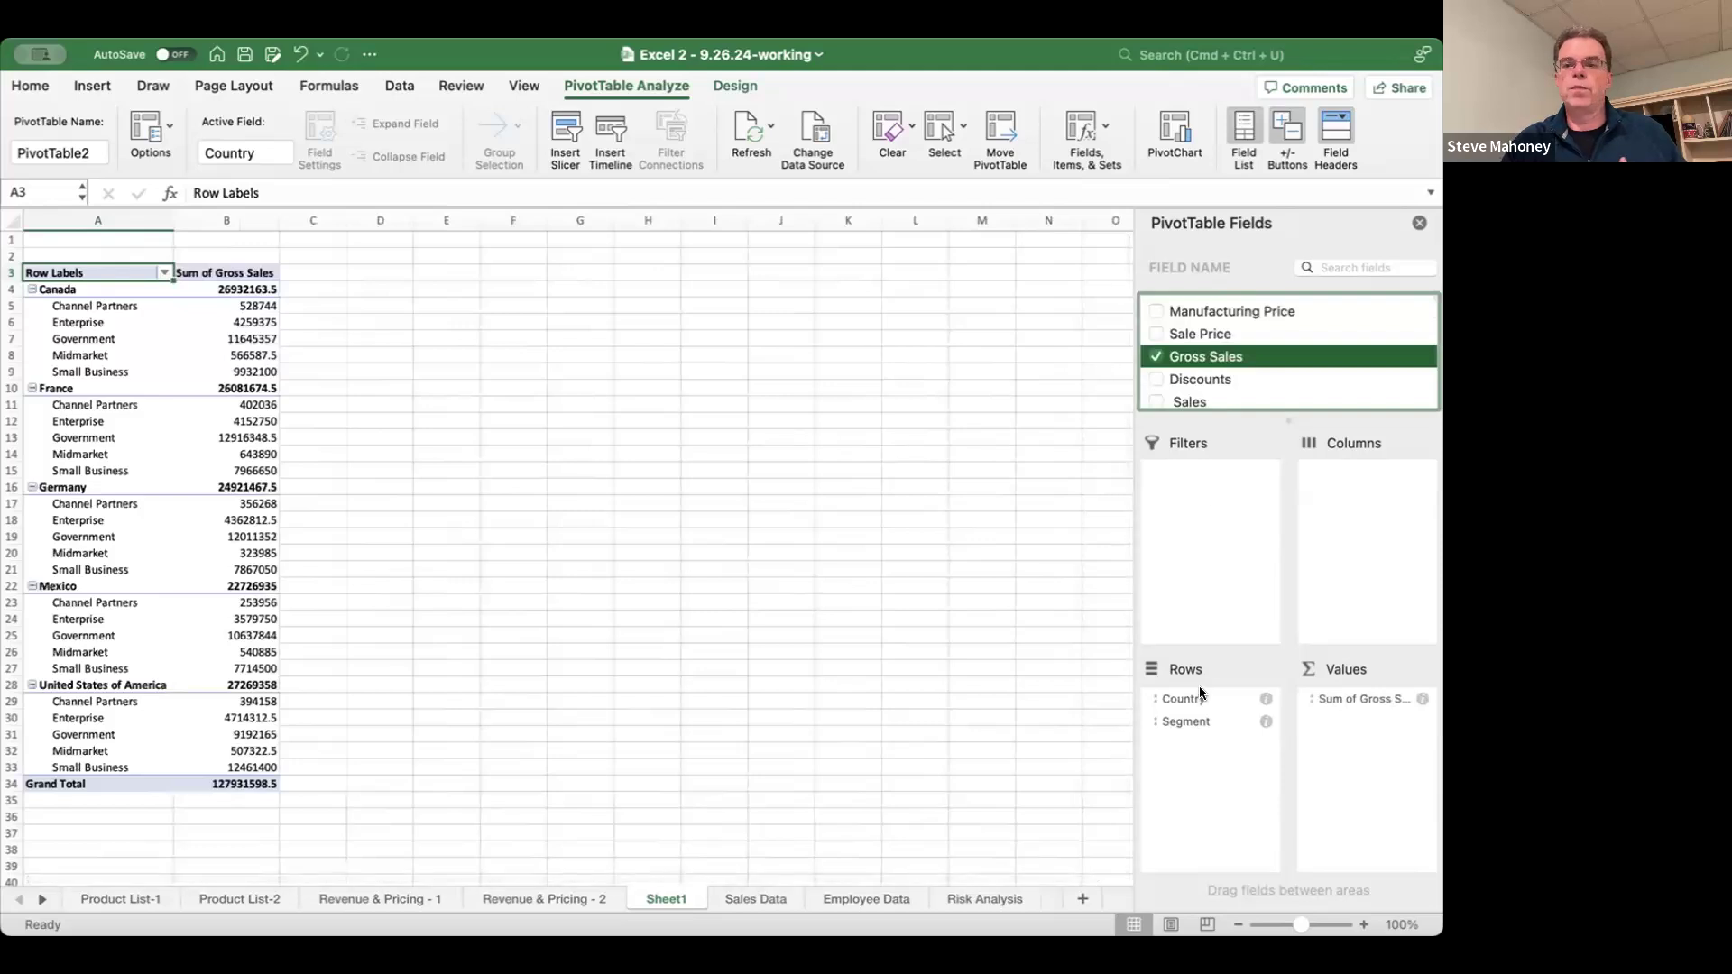
# - Add Profit to the PivotTable values and place Sum of Gross Sales ahead of Sum of Profit
pyautogui.scroll(-4, 1225, 347)
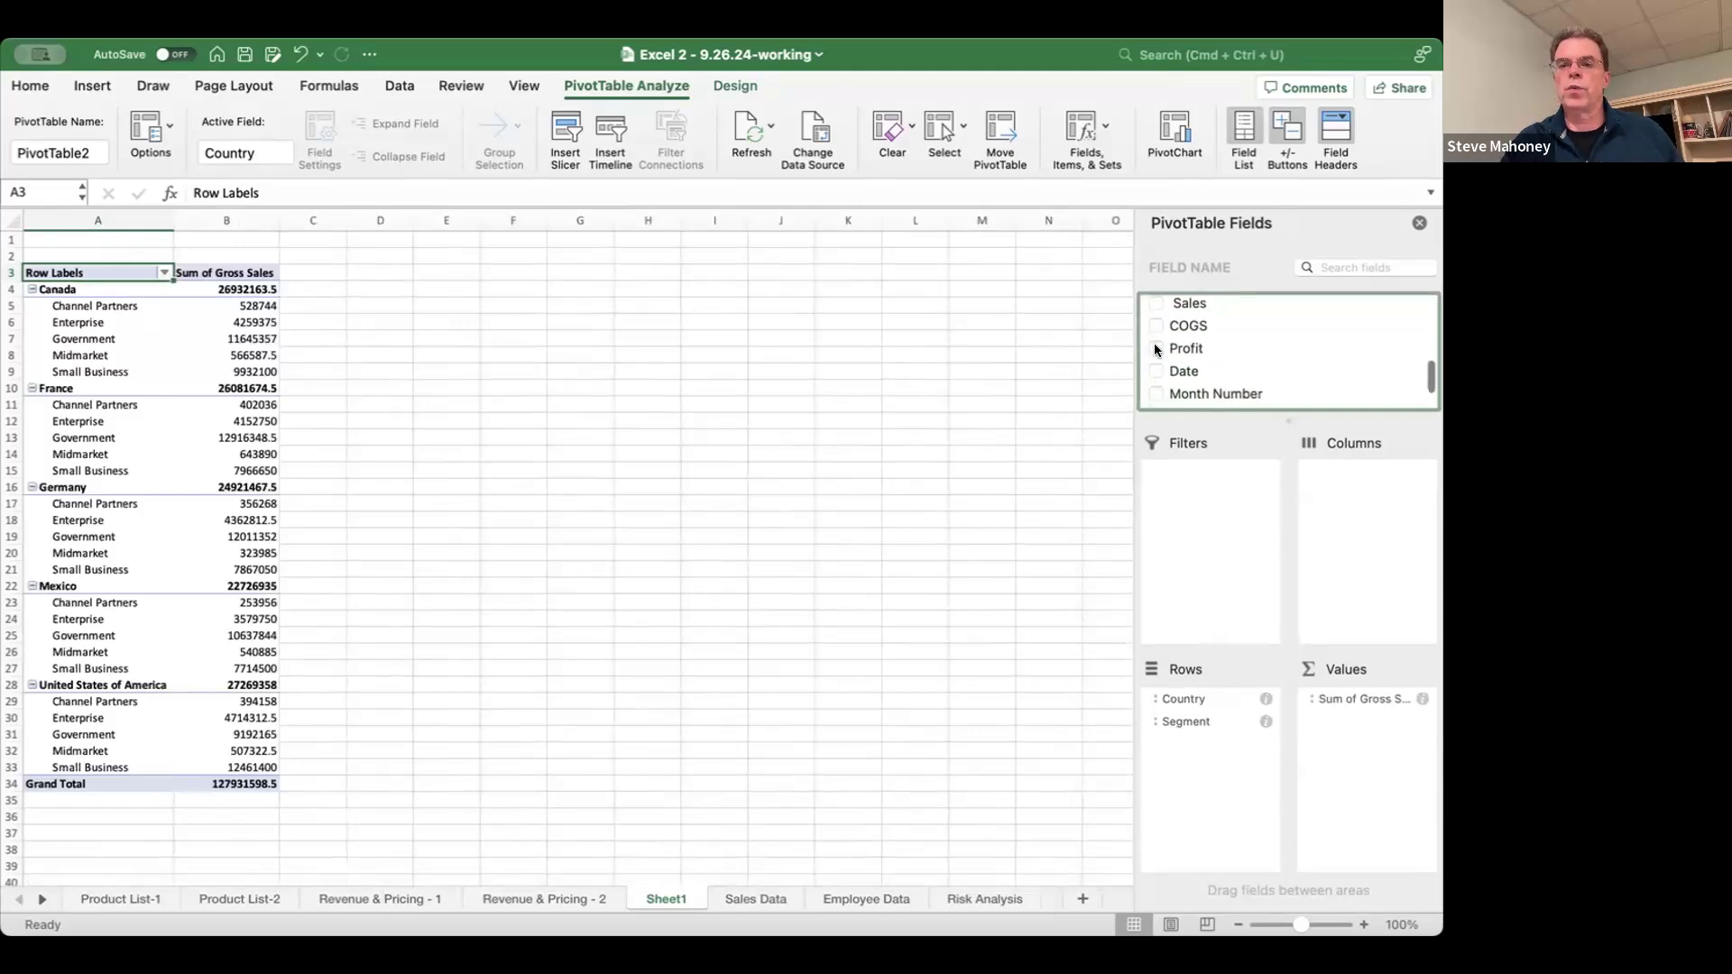
pyautogui.click(1156, 349)
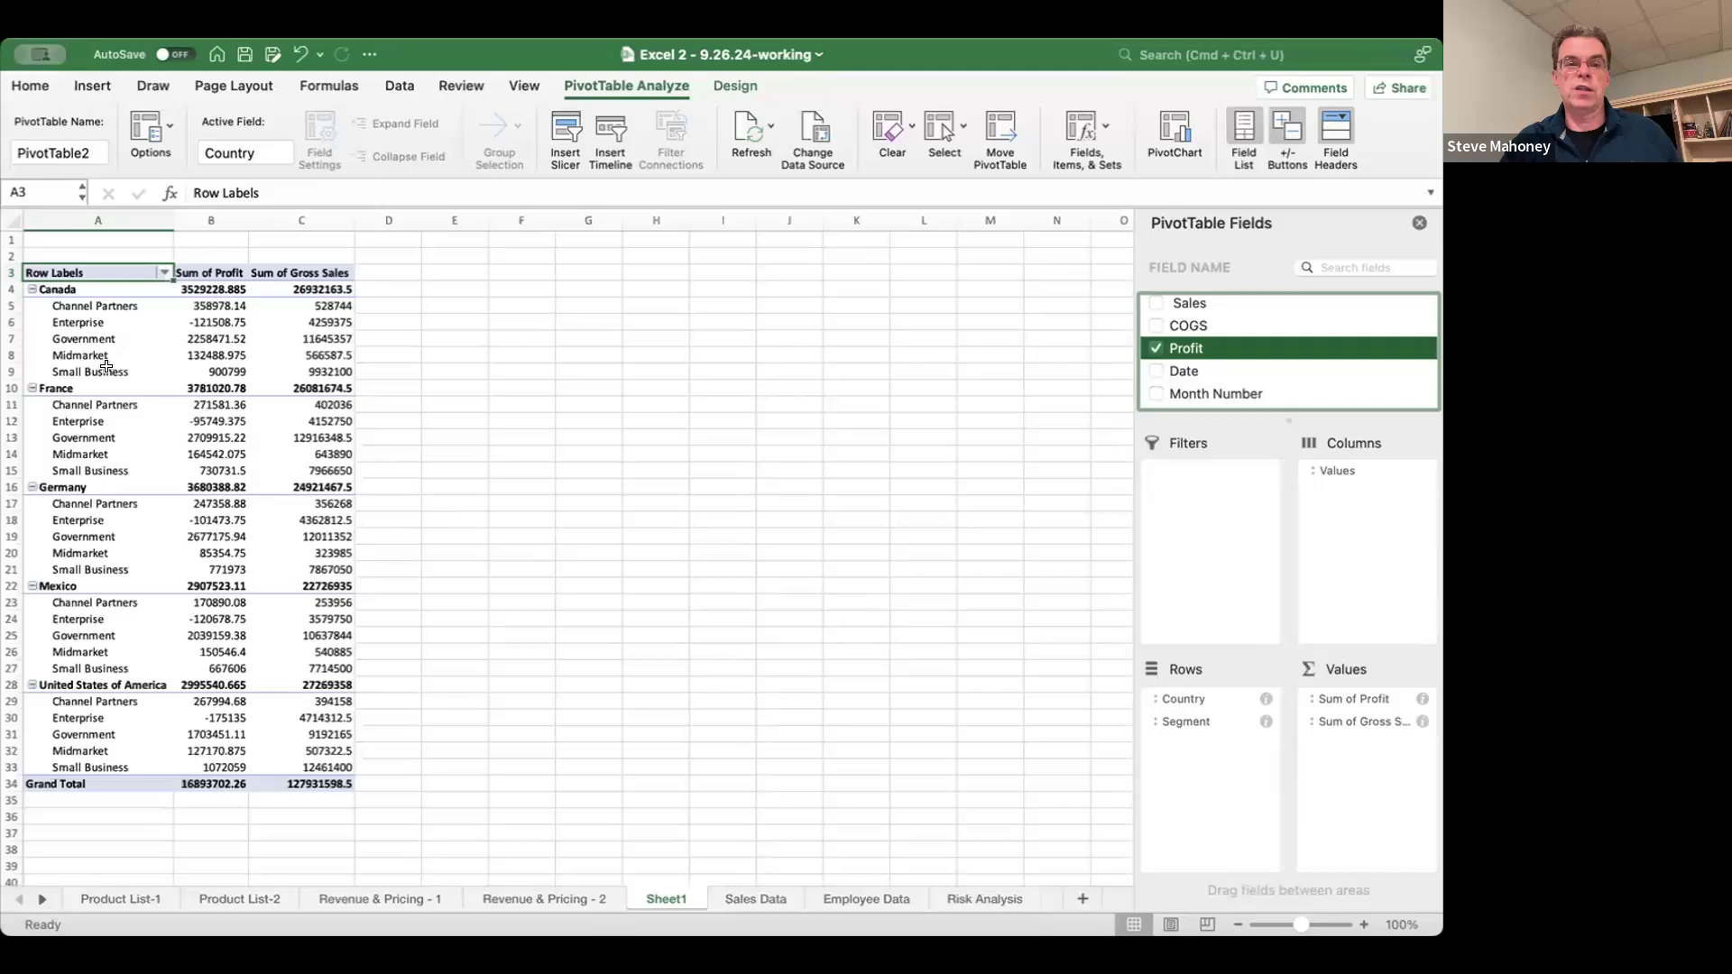
pyautogui.click(1327, 722)
pyautogui.moveTo(1328, 721); pyautogui.dragTo(1331, 695)
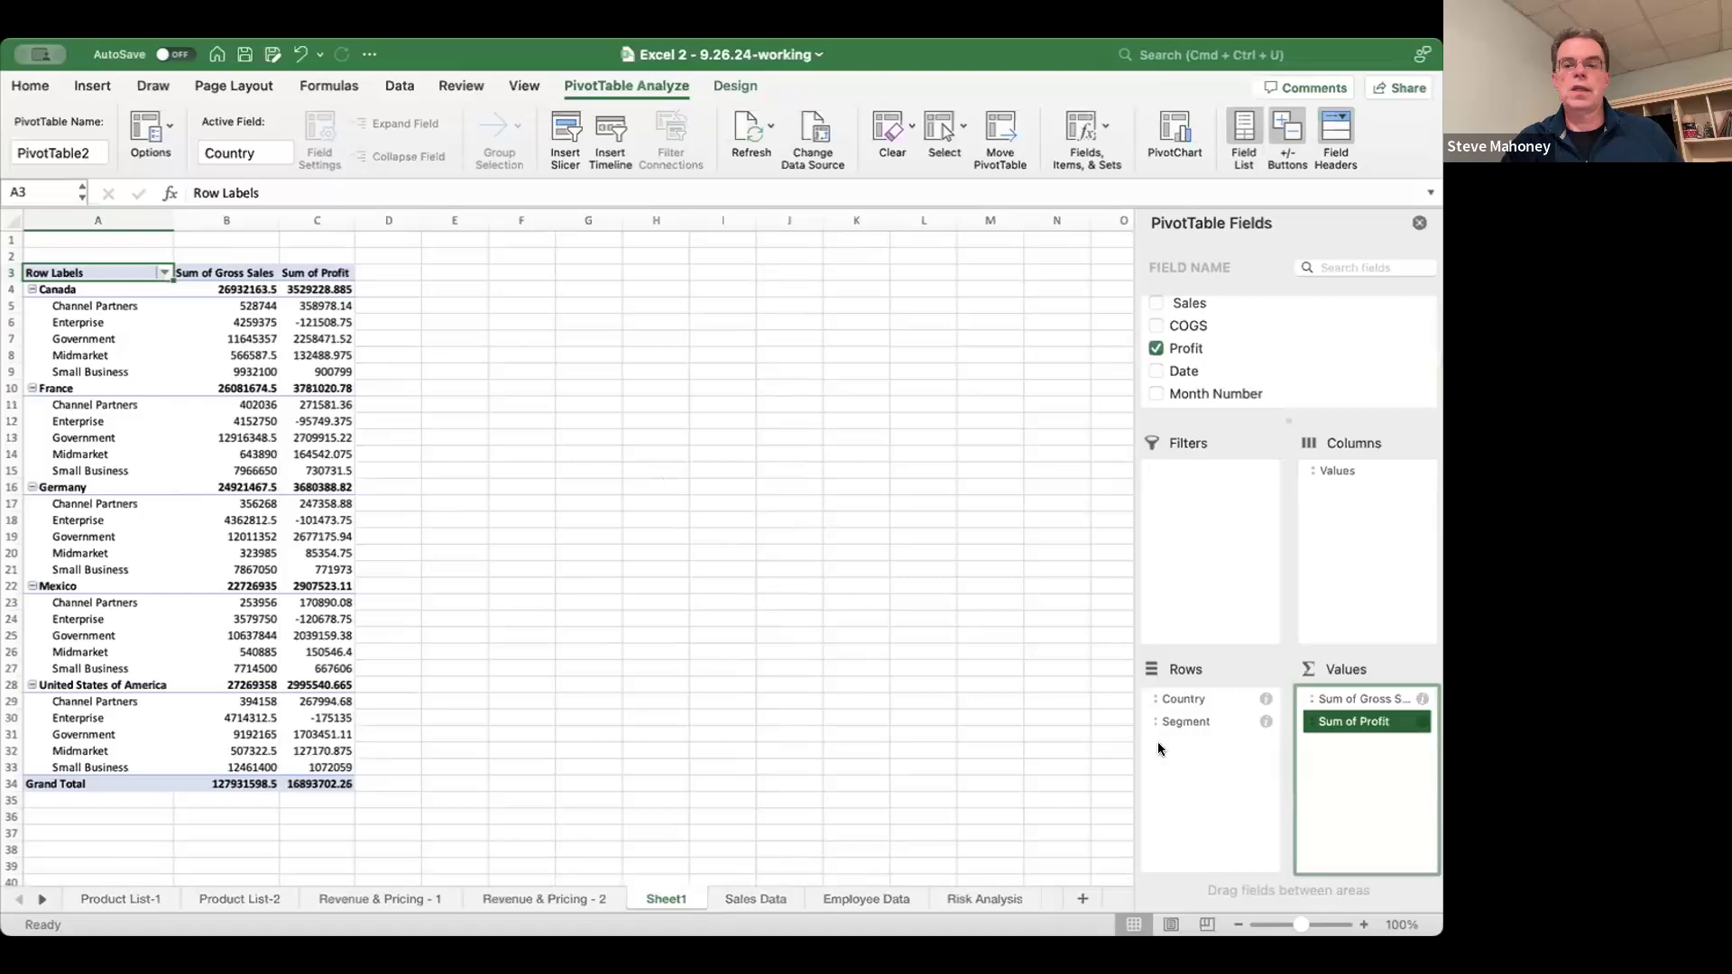
# - Move Segment above Country in the PivotTable rows so countries are grouped within each segment
pyautogui.moveTo(1176, 722); pyautogui.dragTo(1182, 700)
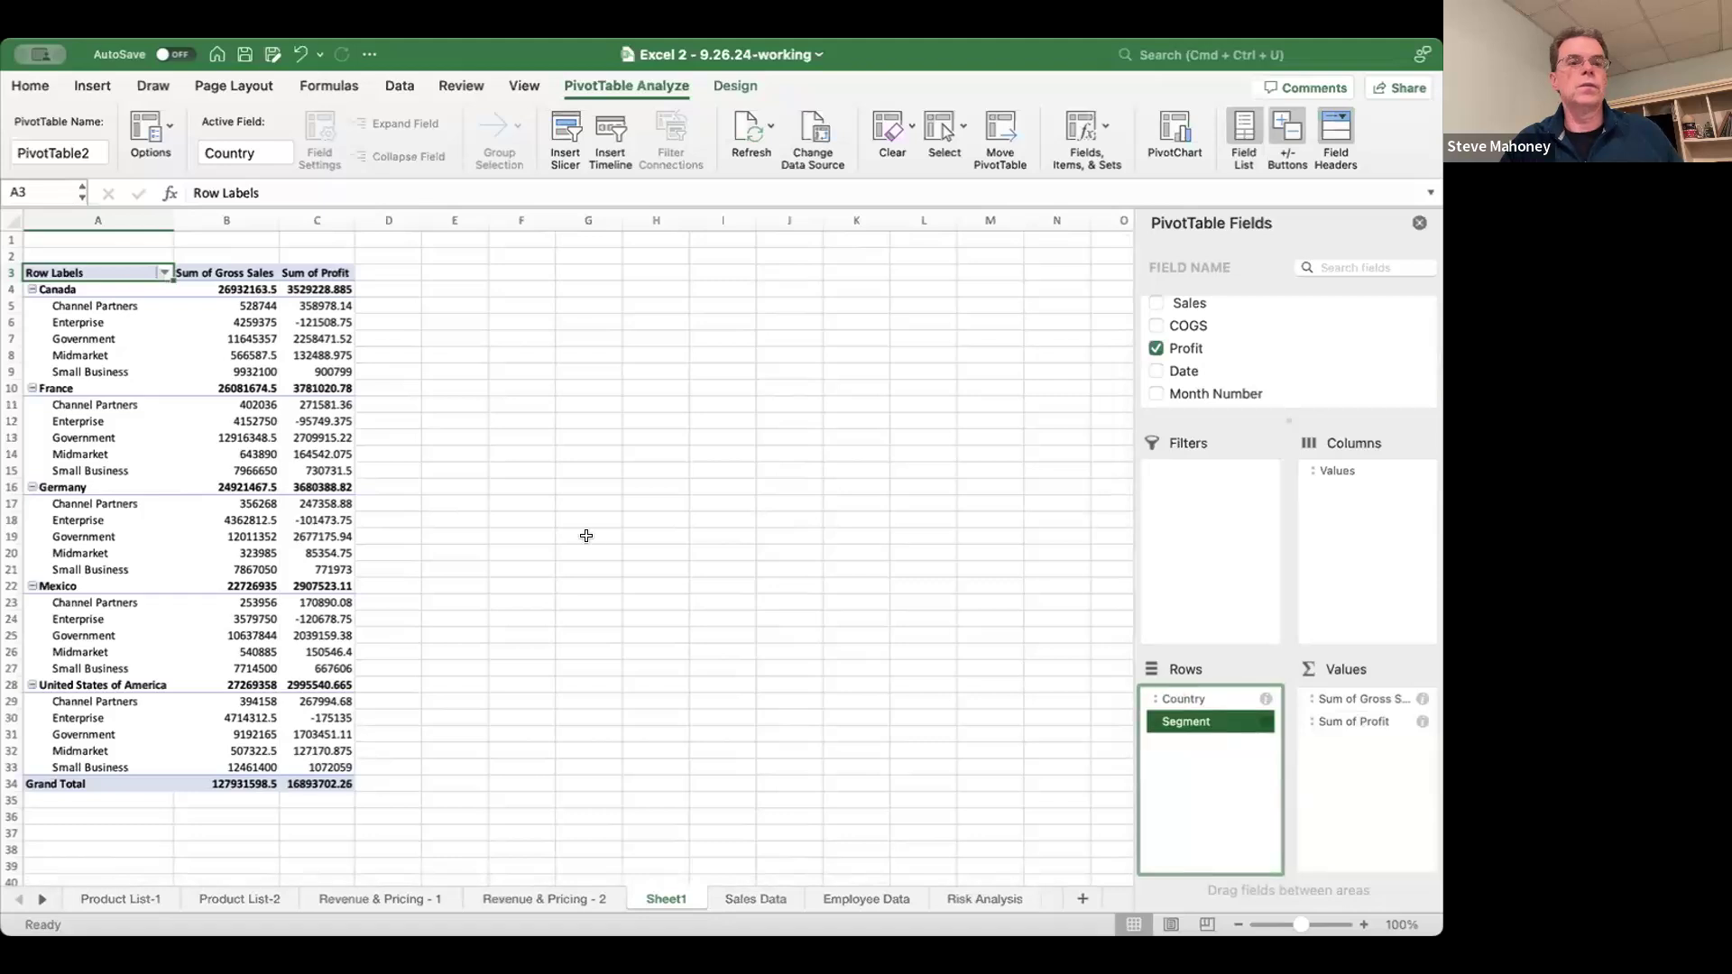
pyautogui.click(1182, 701)
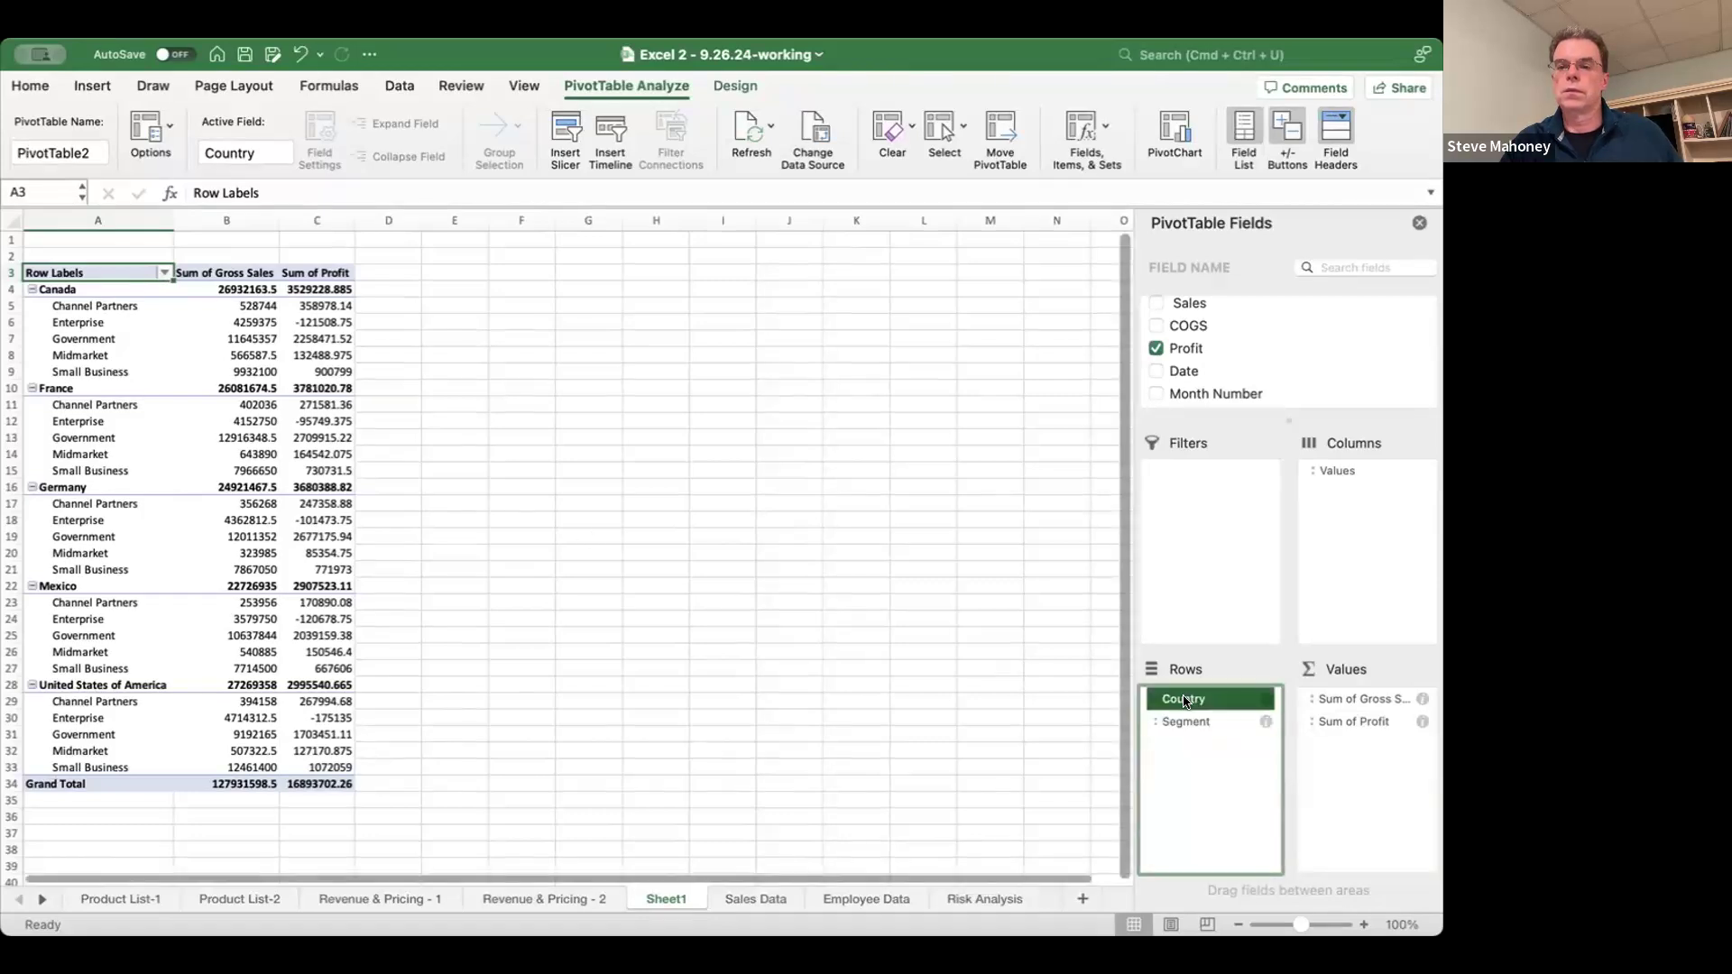
pyautogui.moveTo(1183, 727); pyautogui.dragTo(1184, 707)
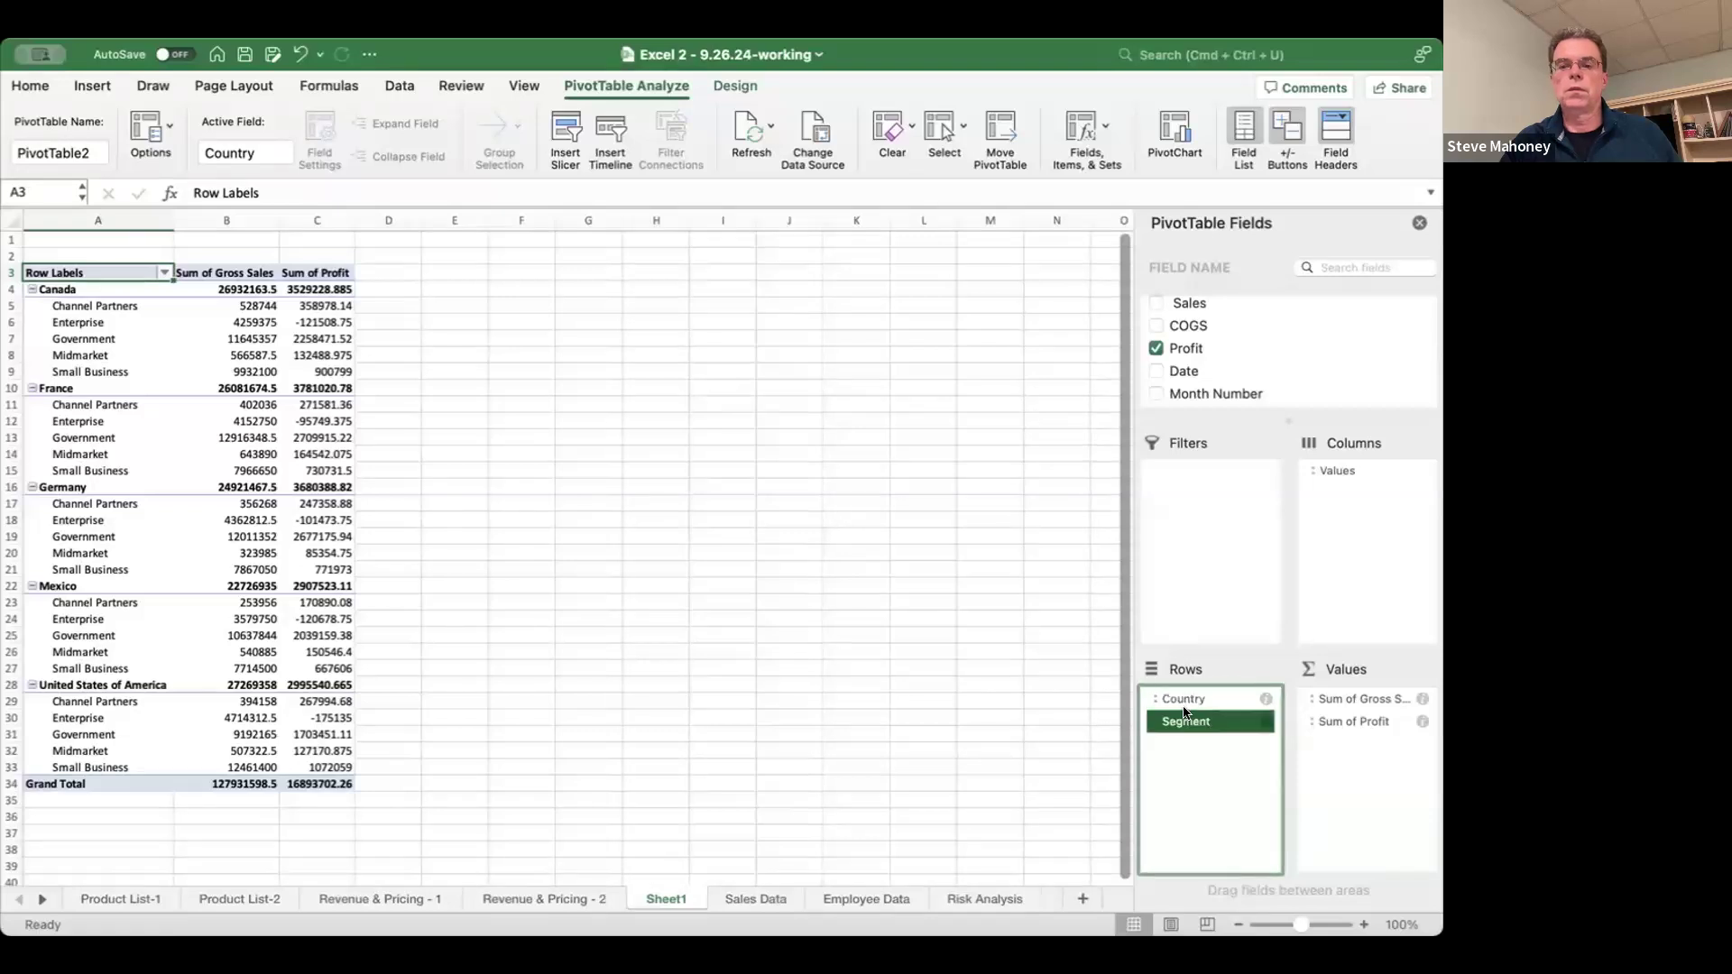
pyautogui.click(1182, 701)
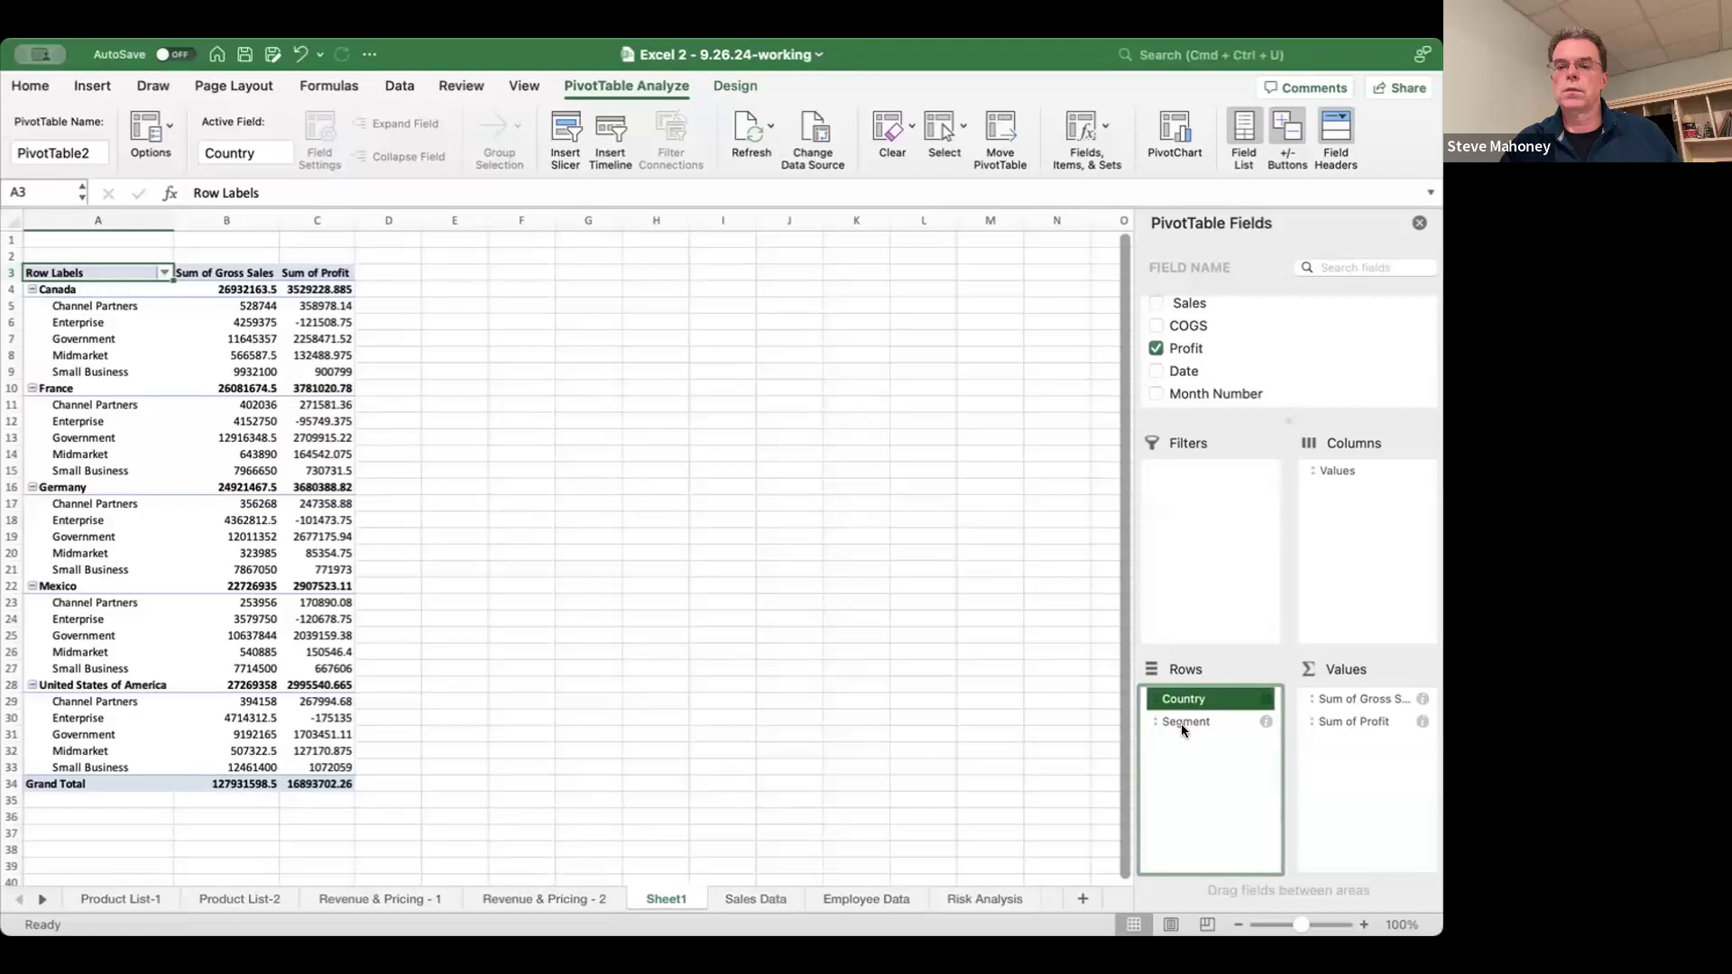
pyautogui.click(1182, 724)
pyautogui.rightClick(1182, 723)
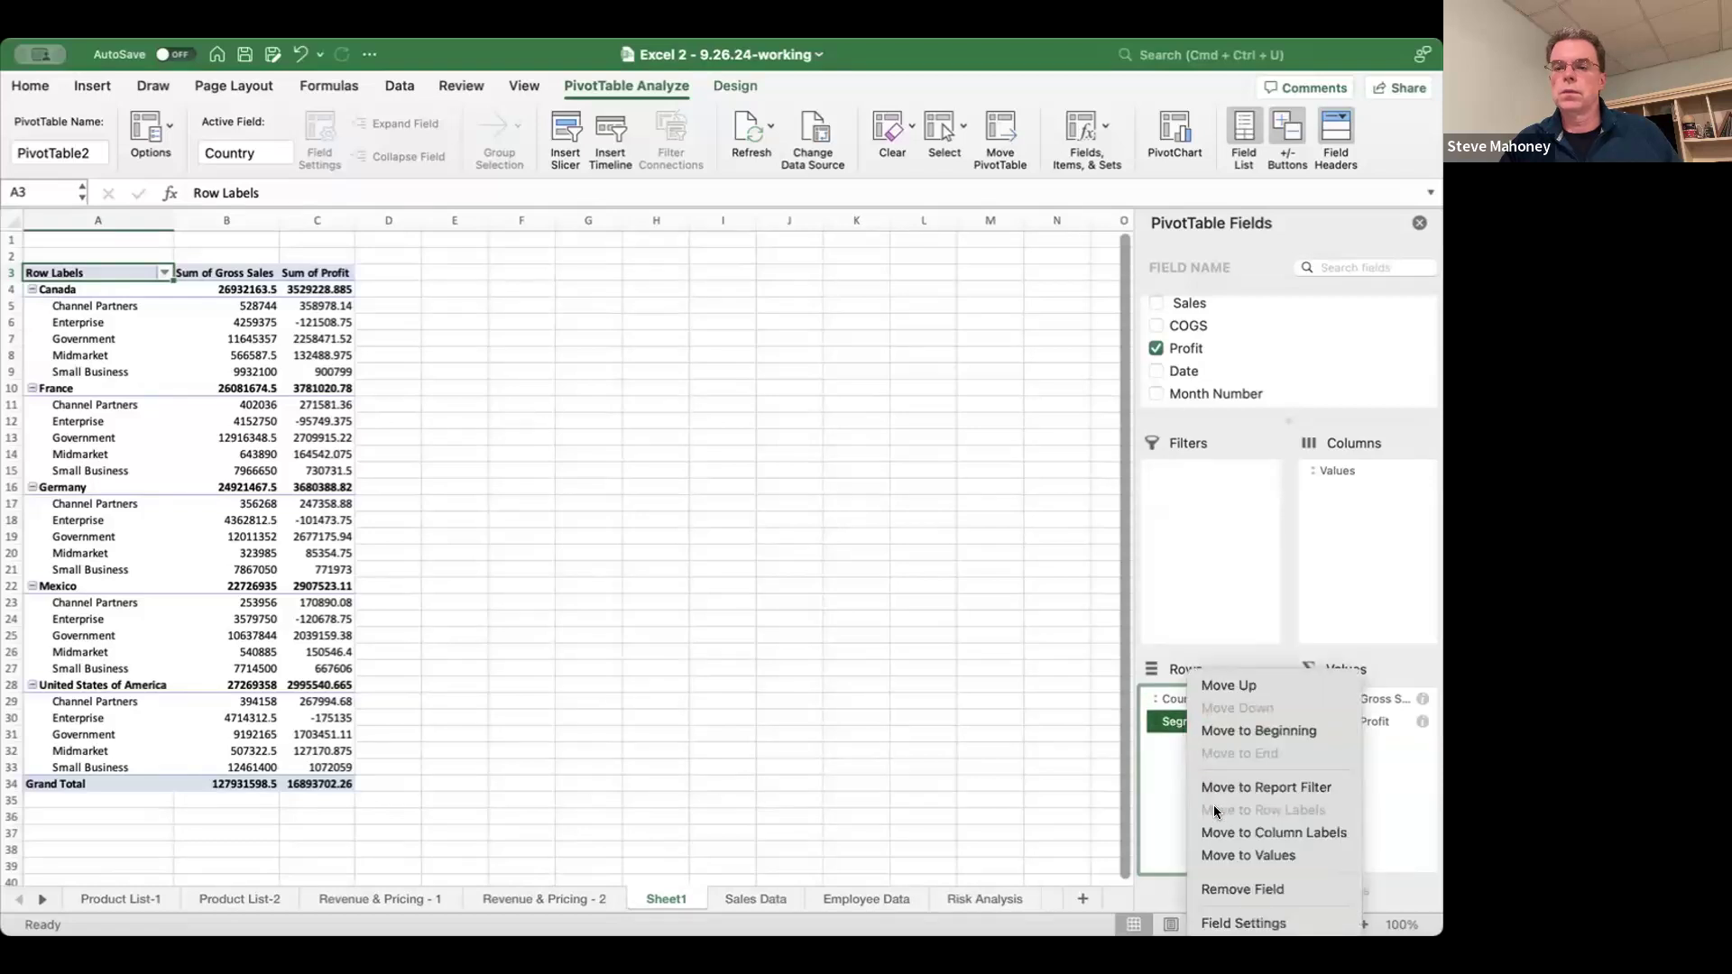
pyautogui.click(1177, 798)
pyautogui.rightClick(1177, 722)
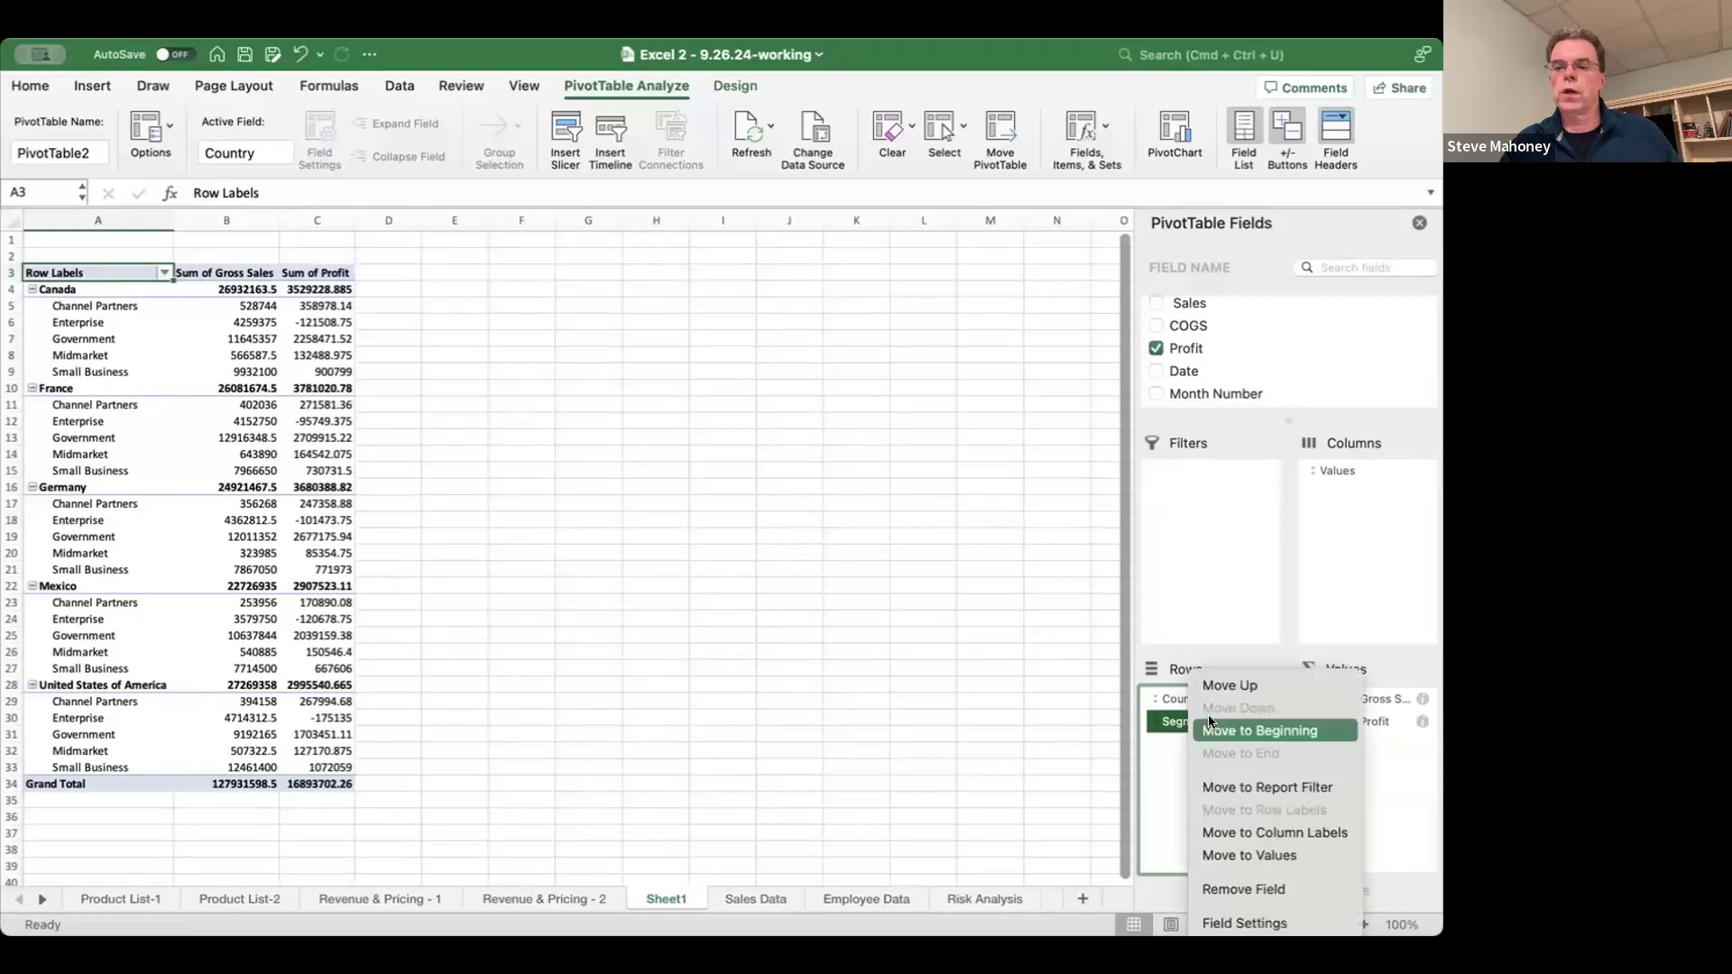
pyautogui.click(1231, 686)
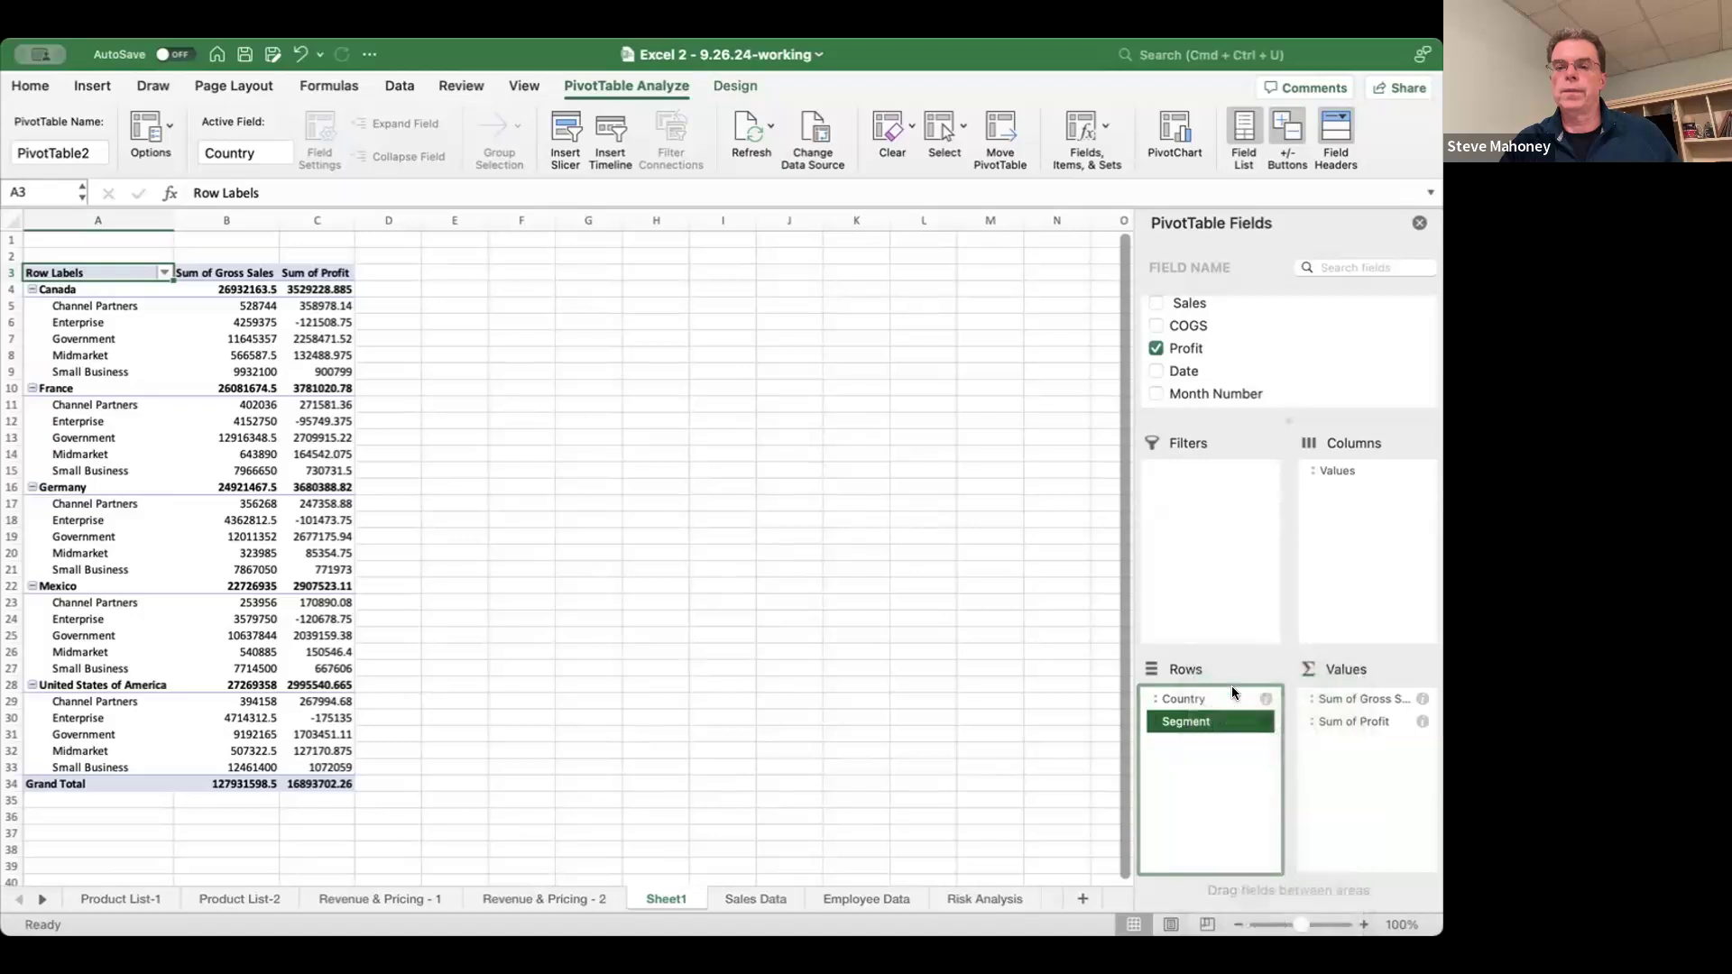
pyautogui.click(595, 536)
pyautogui.click(121, 284)
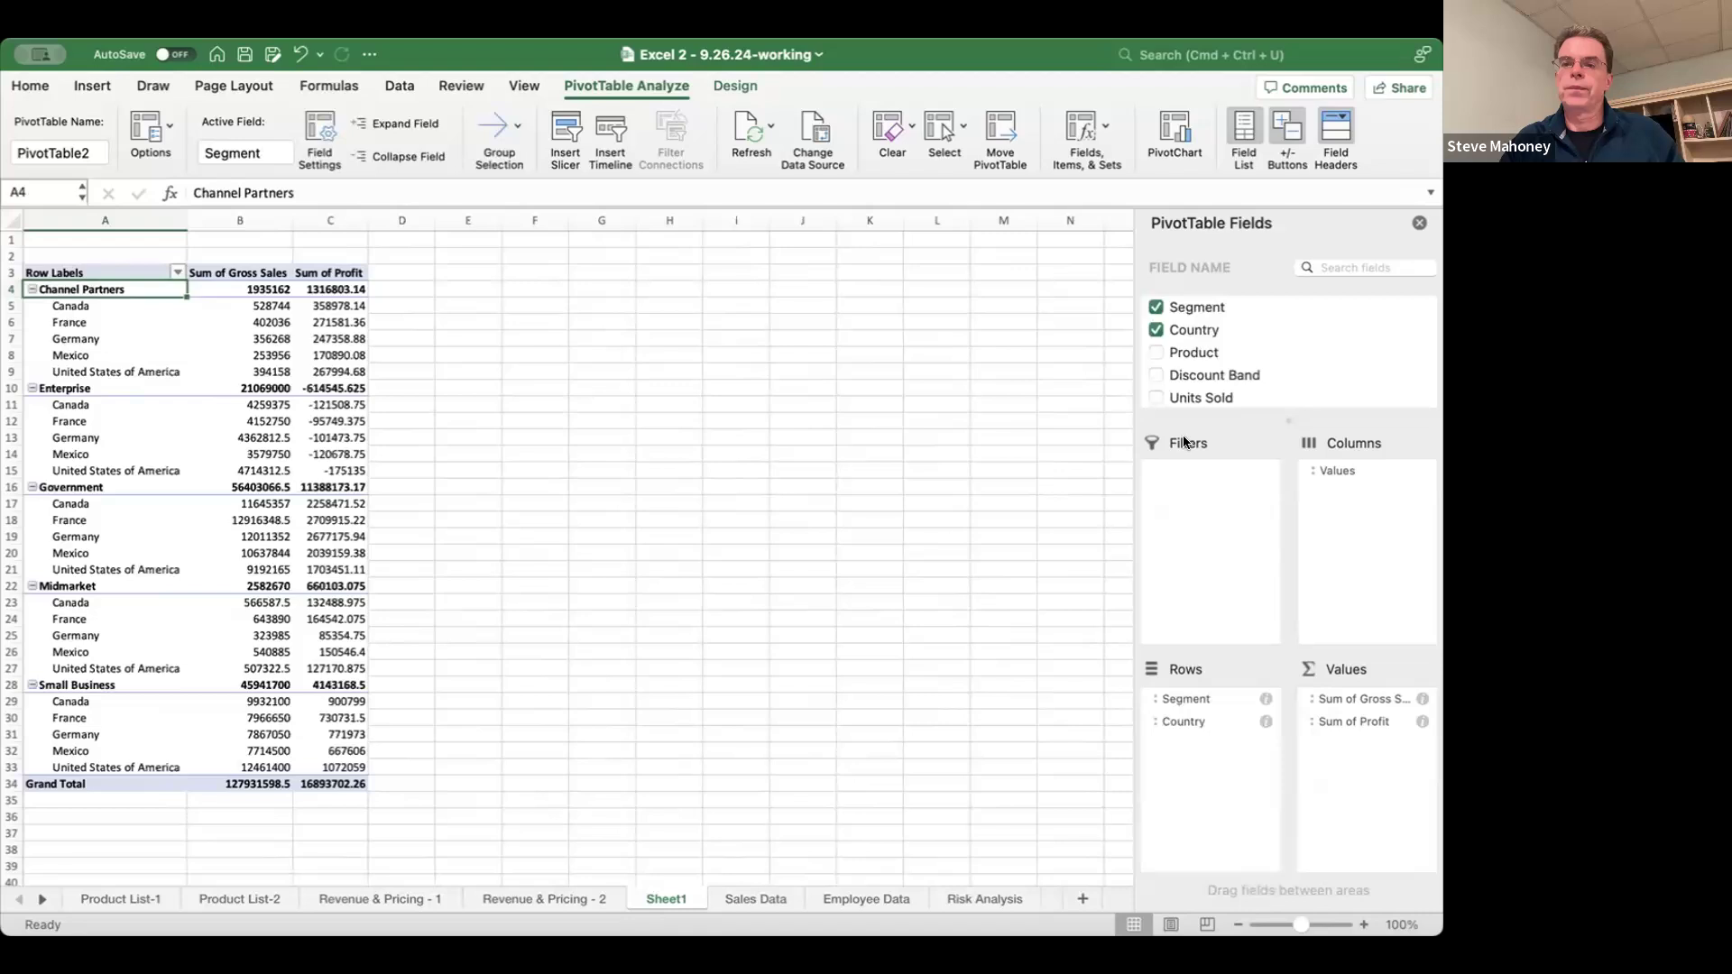
# - Add the Product field to the PivotTable, move it from rows to columns, and review the full width of the report
pyautogui.click(1156, 352)
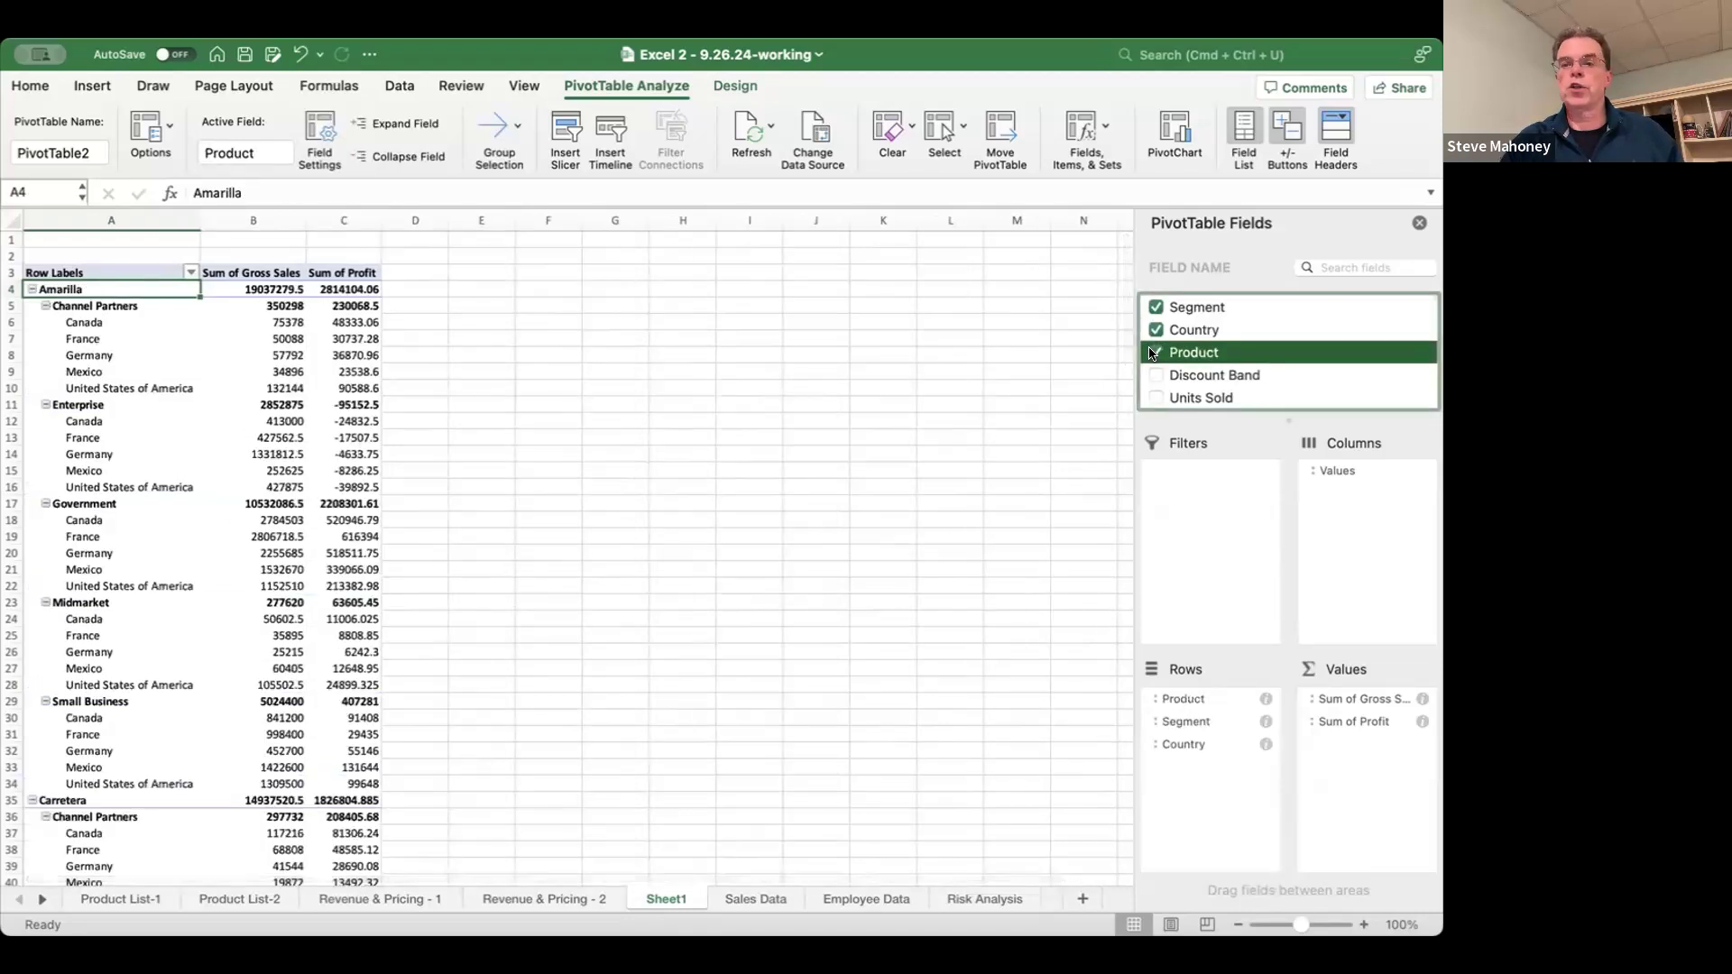
pyautogui.click(1193, 699)
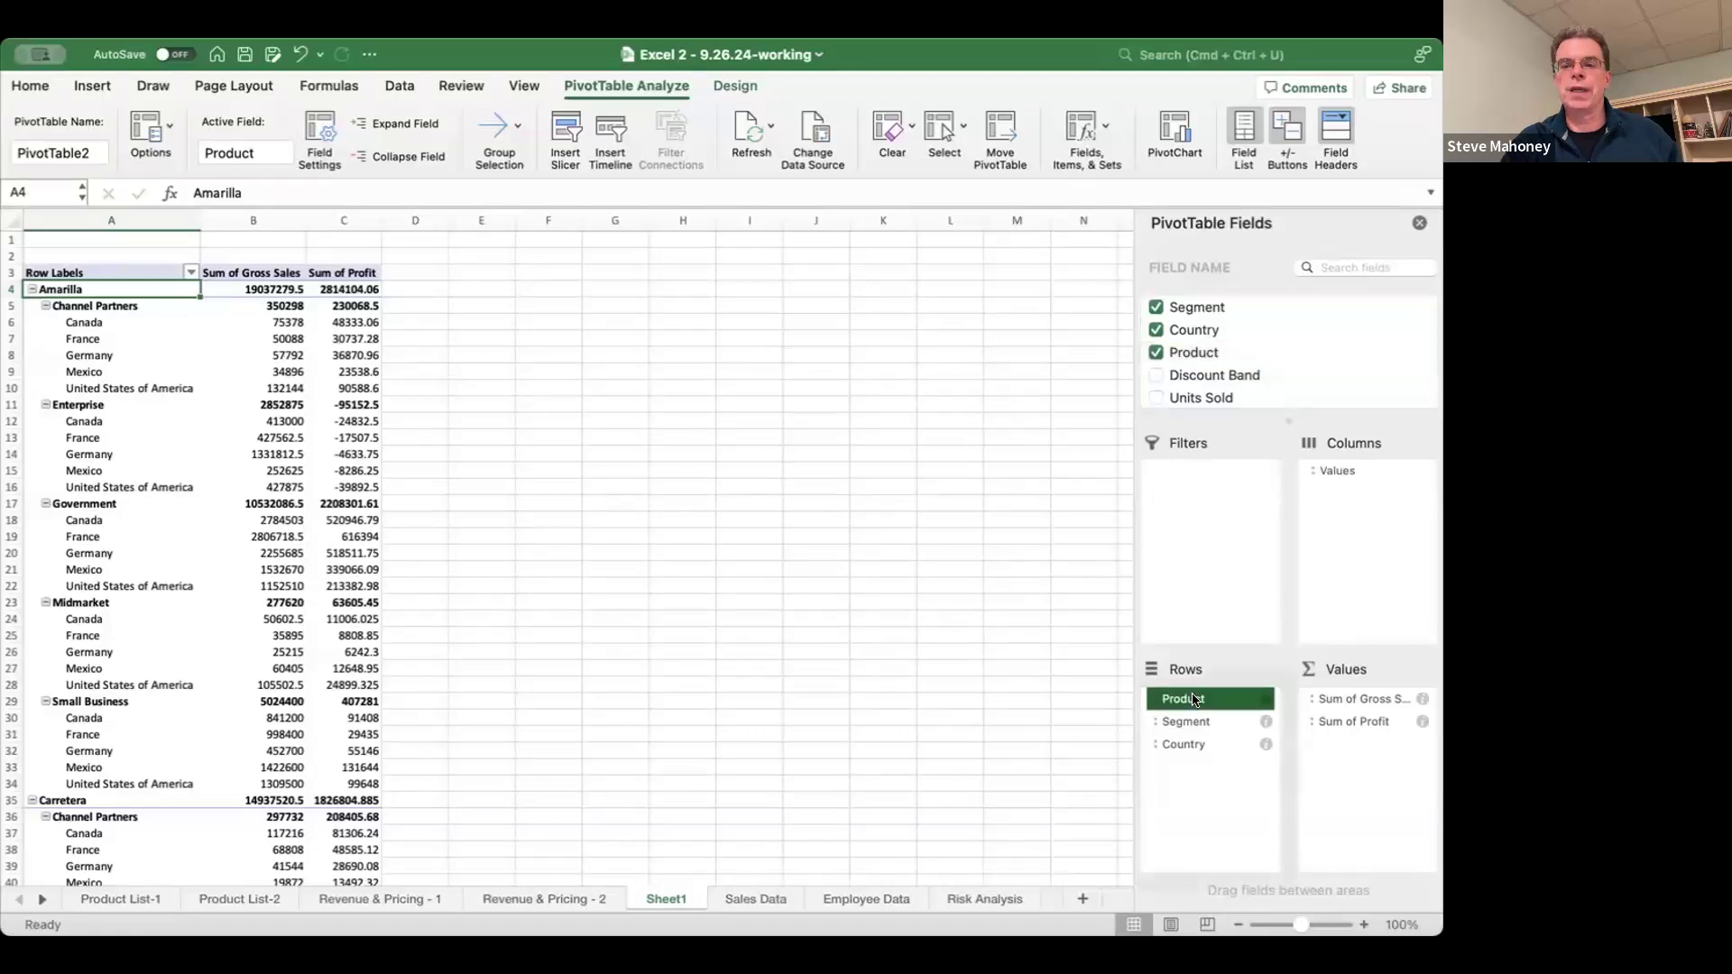
pyautogui.scroll(-3, 542, 658)
pyautogui.scroll(3, 541, 657)
pyautogui.moveTo(1243, 691); pyautogui.dragTo(1366, 488)
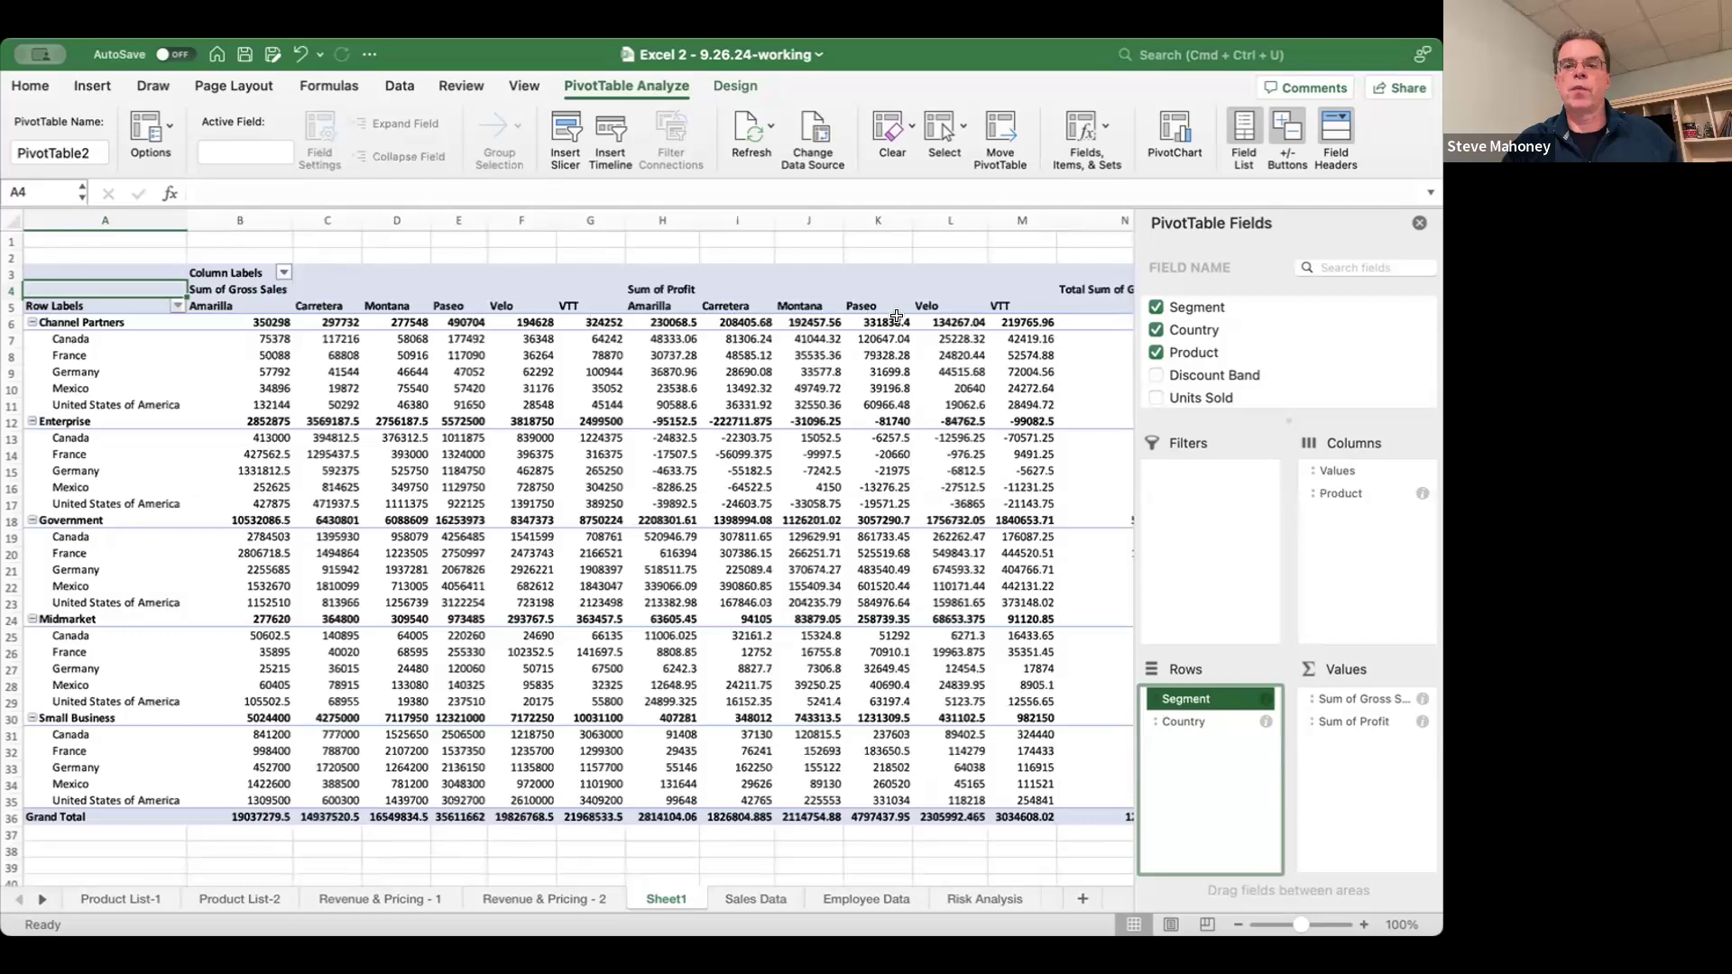
pyautogui.hscroll(5, 1027, 326)
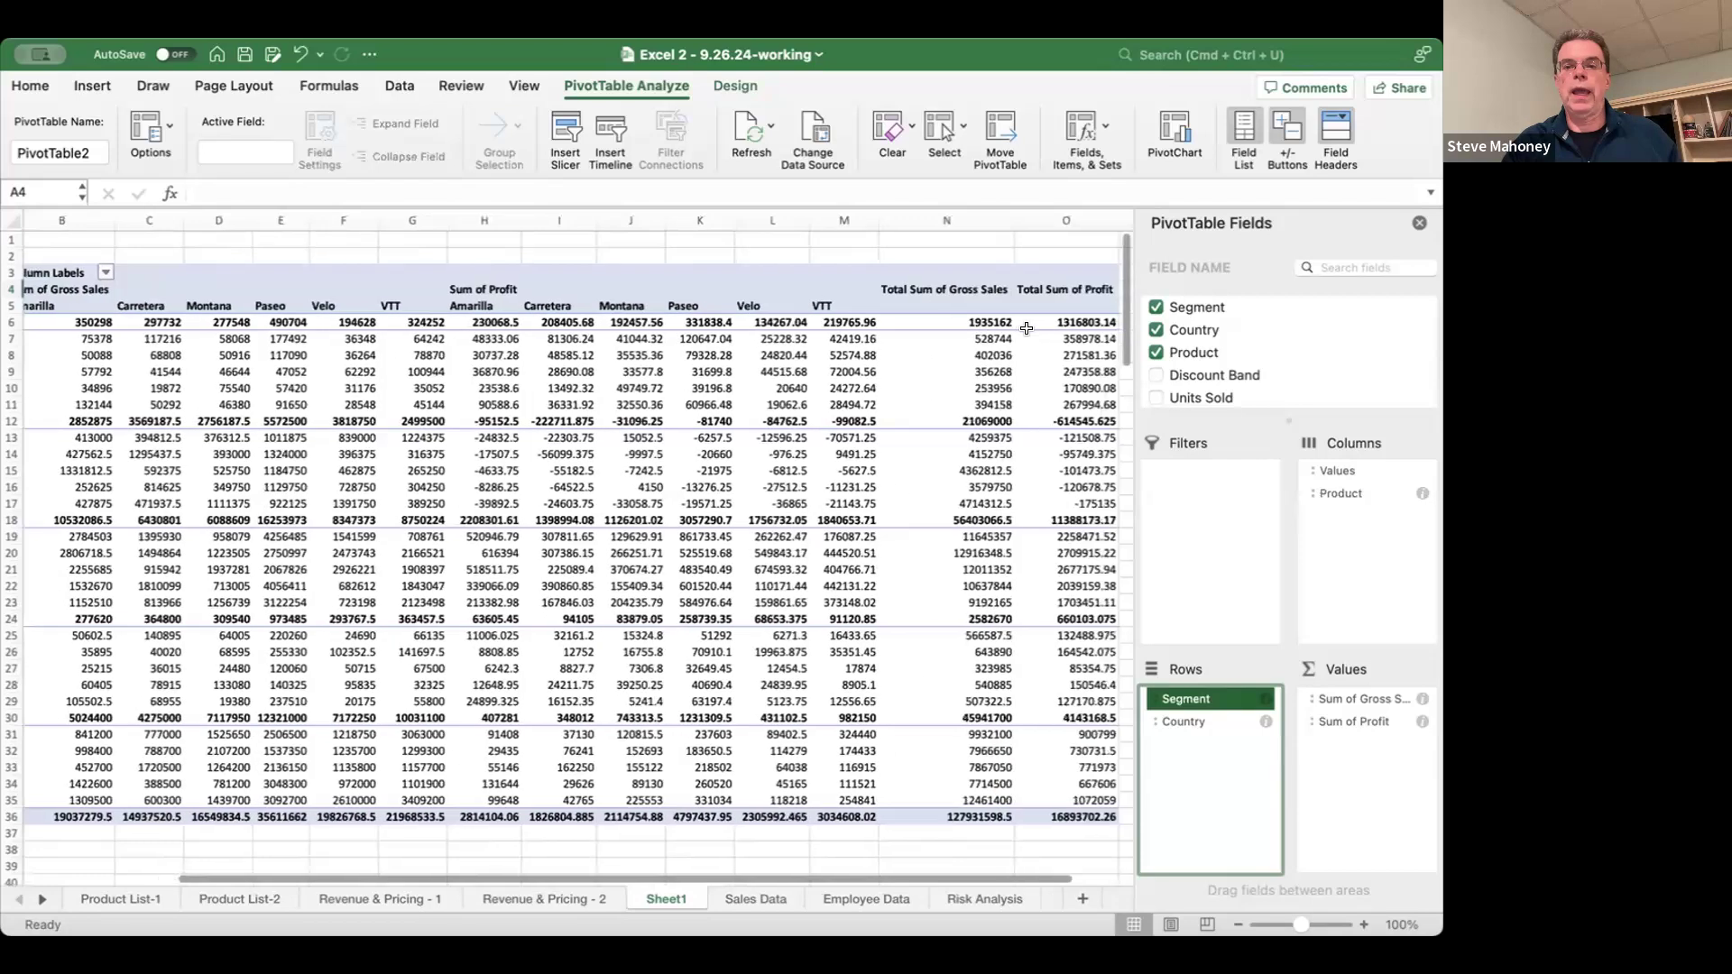
pyautogui.hscroll(-5, 794, 359)
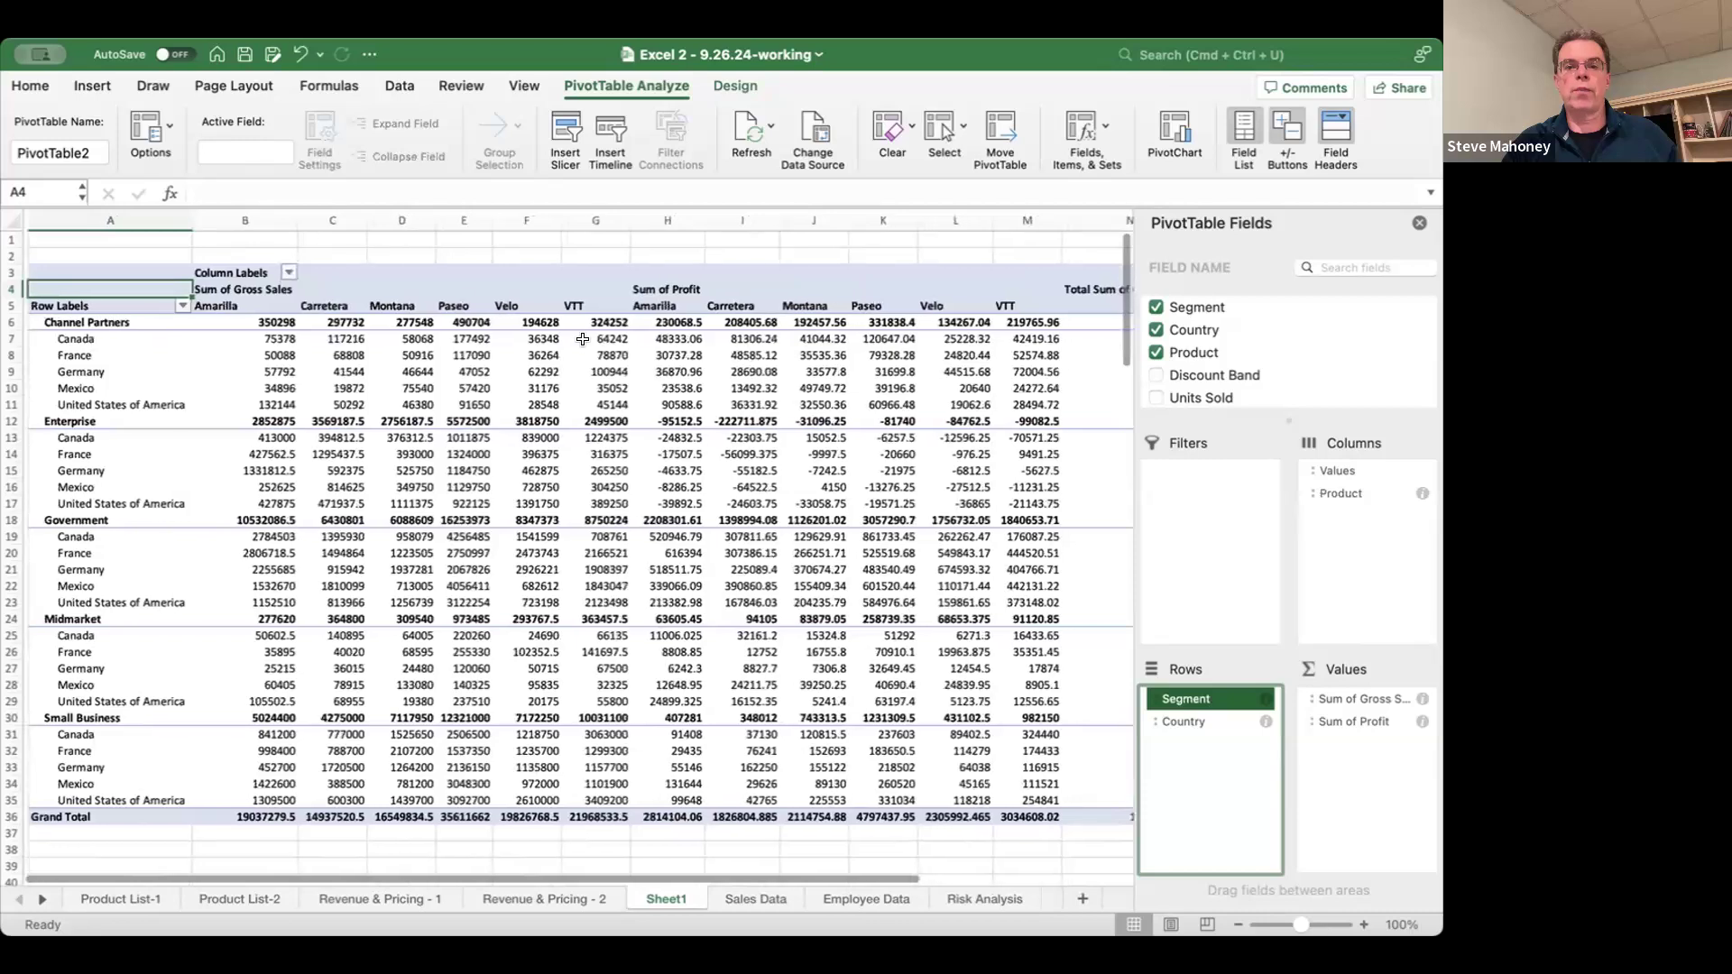
pyautogui.hscroll(-1, 203, 325)
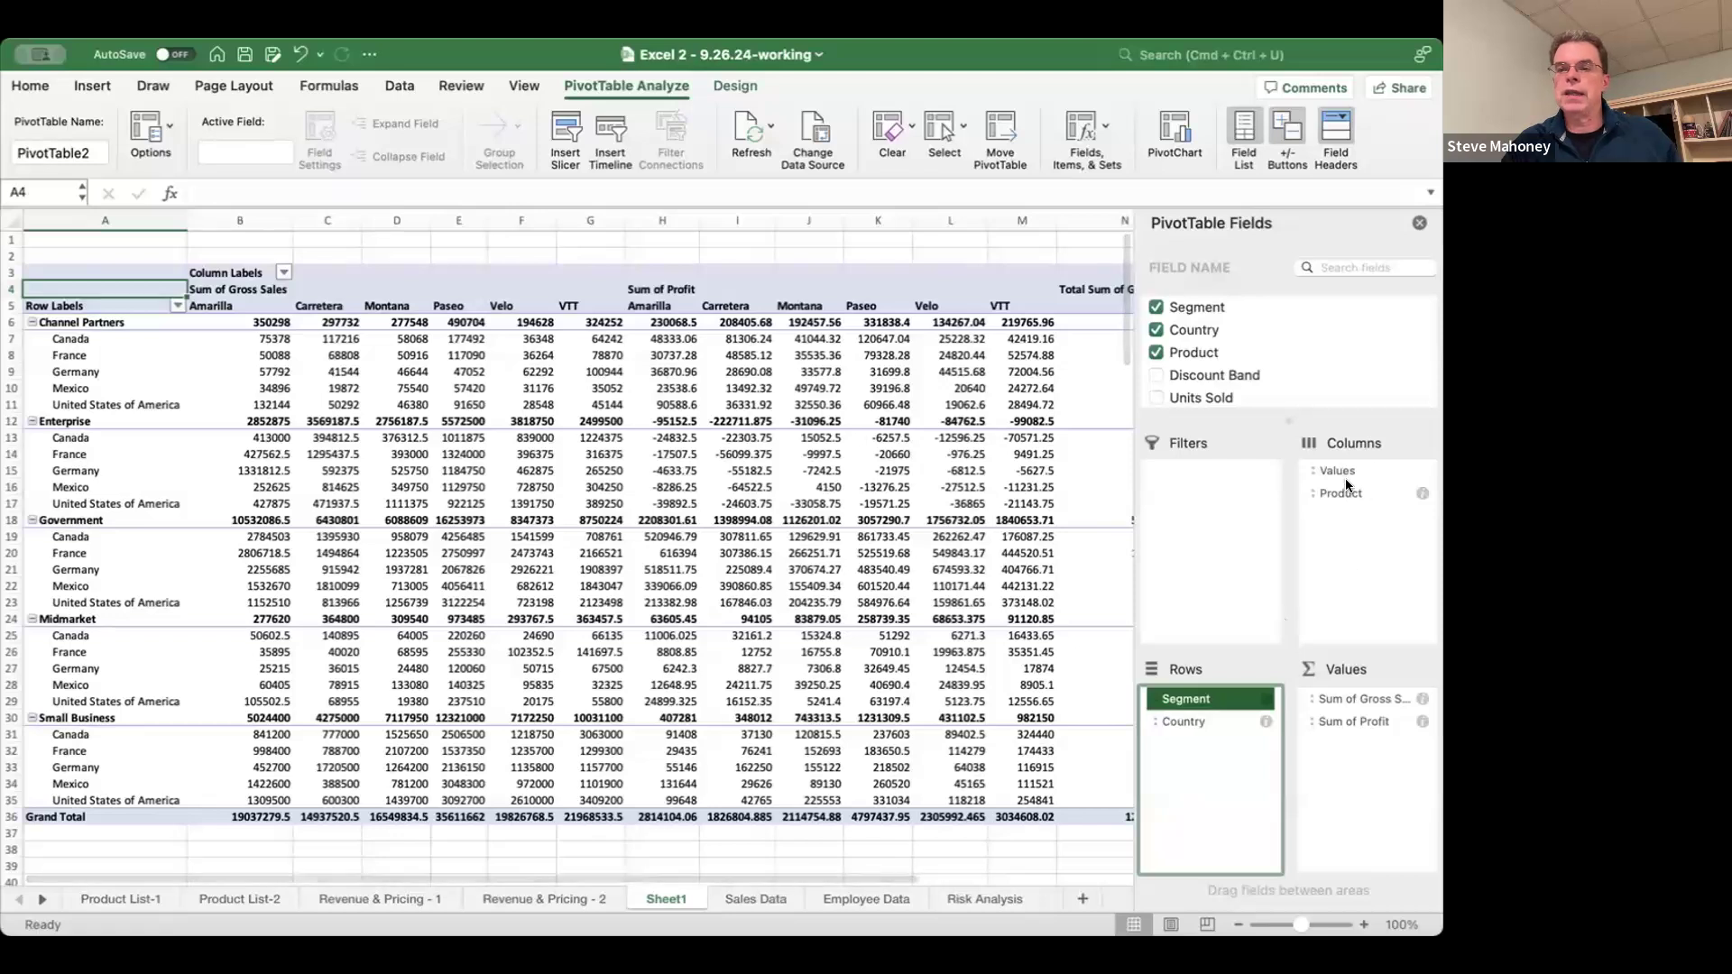
# - Remove Sum of Profit from the PivotTable values, leaving only Sum of Gross Sales
pyautogui.click(1335, 720)
pyautogui.moveTo(1343, 725); pyautogui.dragTo(1343, 725)
pyautogui.click(1343, 724)
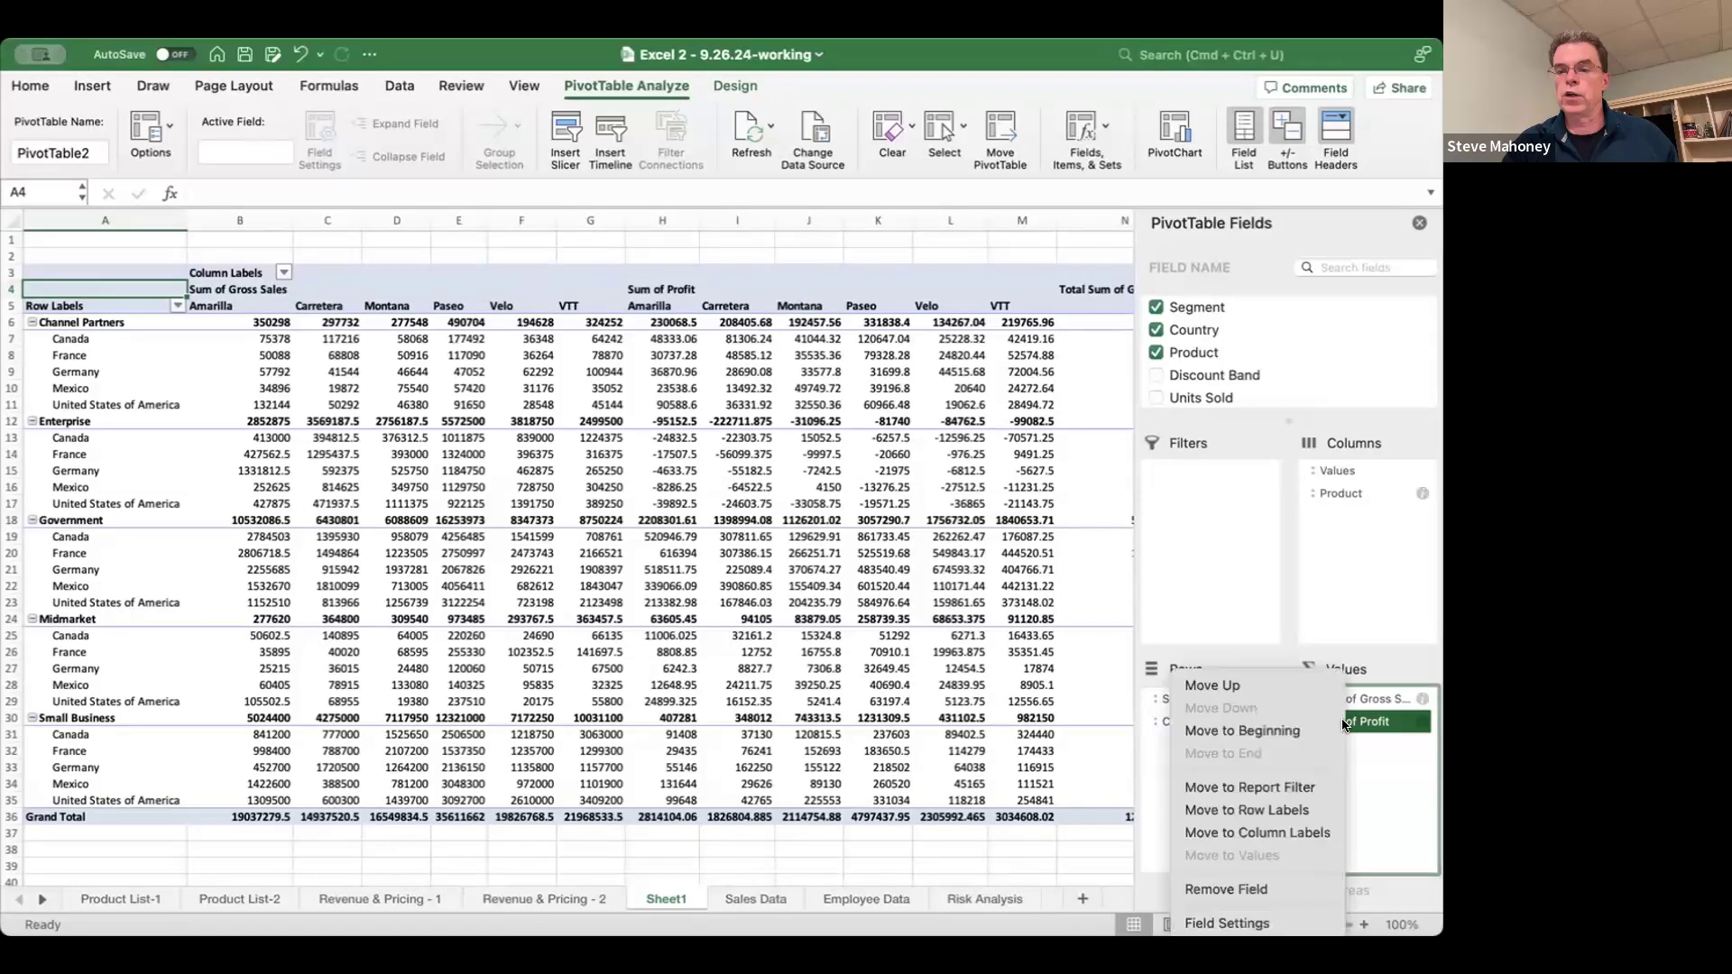
pyautogui.click(1226, 888)
pyautogui.click(931, 691)
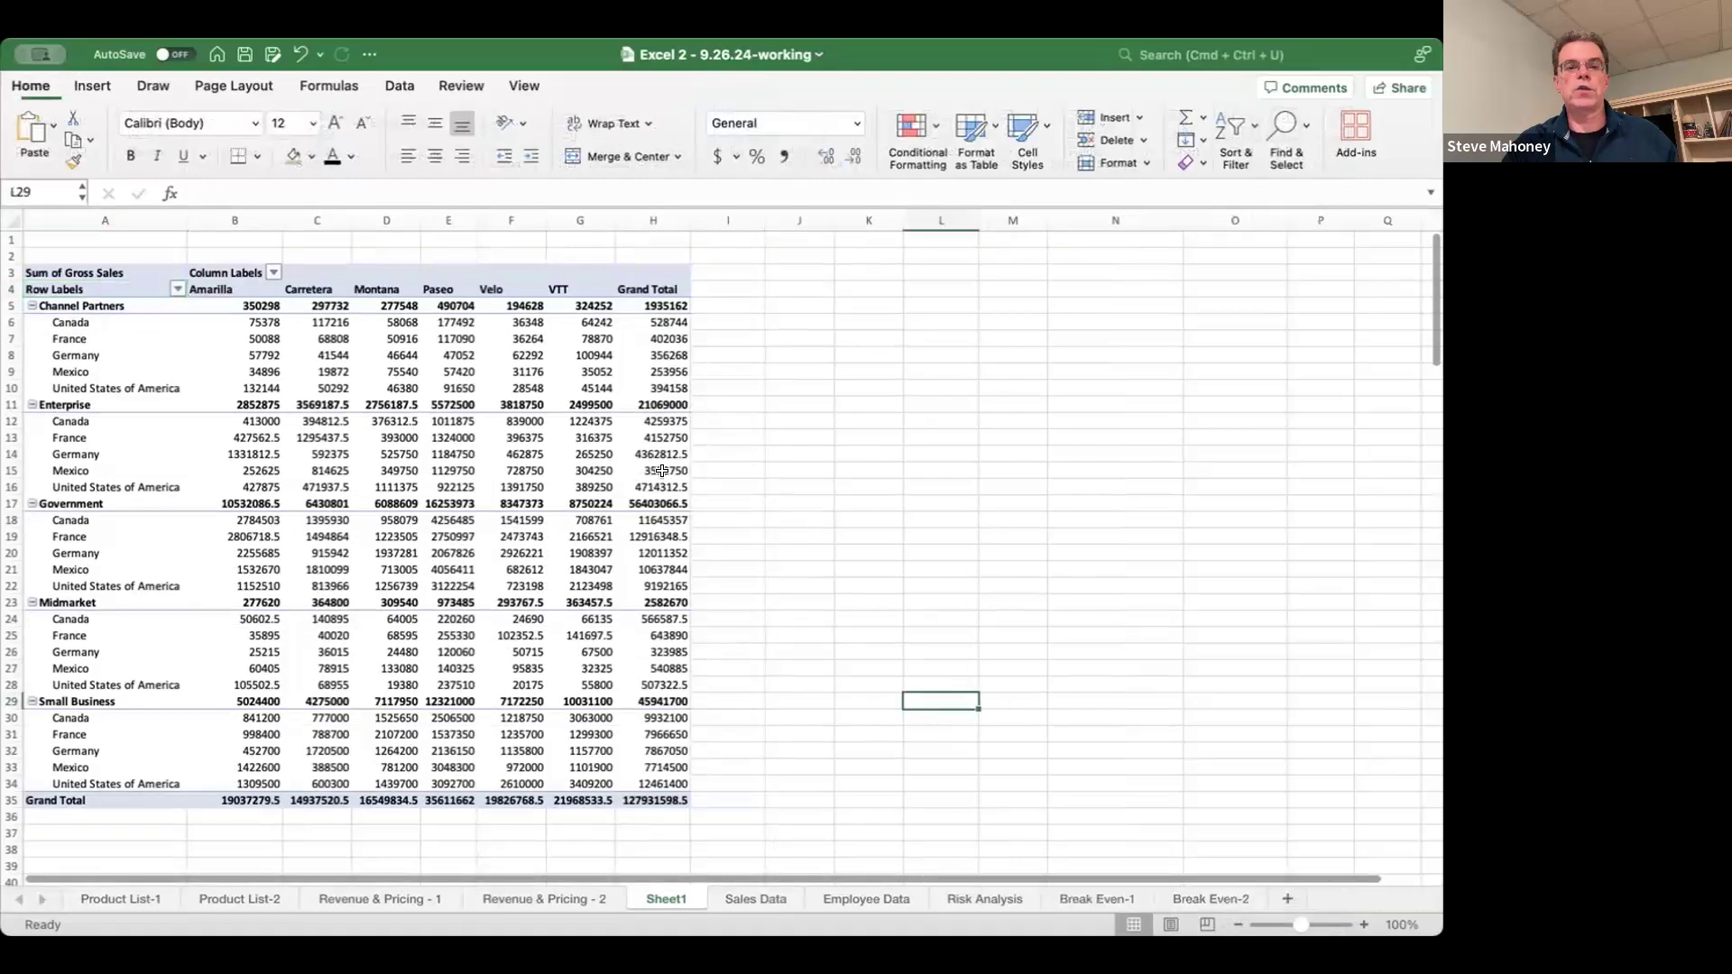
pyautogui.click(483, 383)
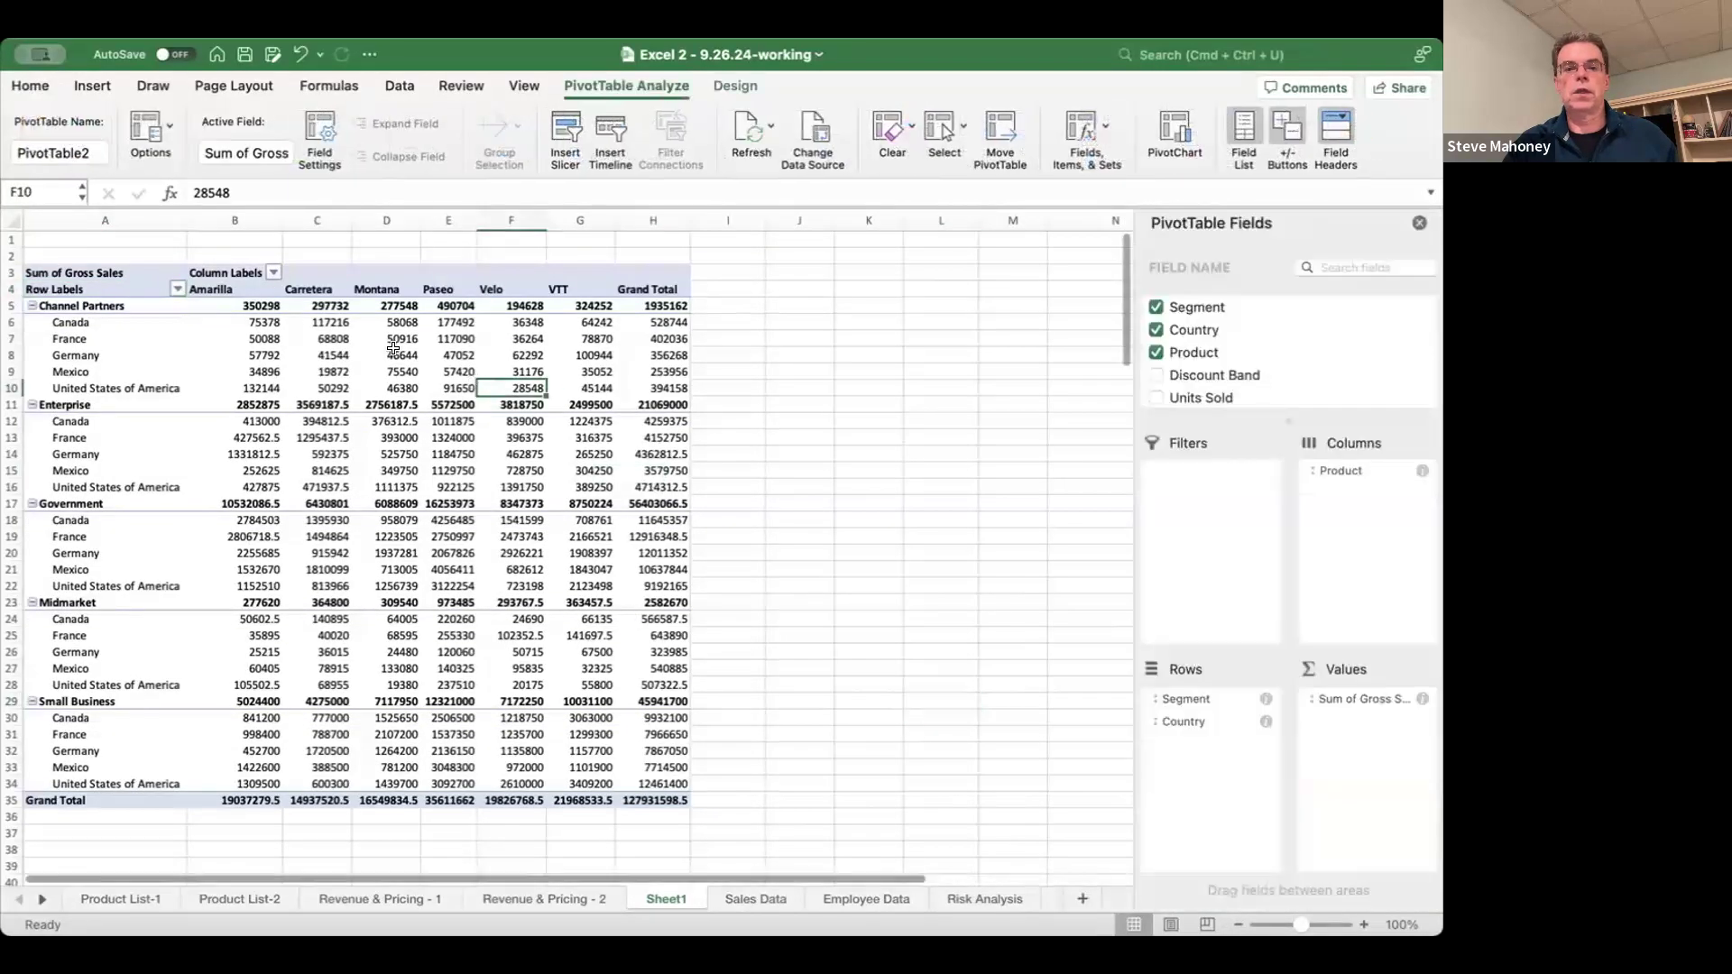
# - Format the PivotTable values in B5:H35 with thousands separators and no decimal places
pyautogui.moveTo(240, 299); pyautogui.dragTo(623, 801)
pyautogui.click(27, 86)
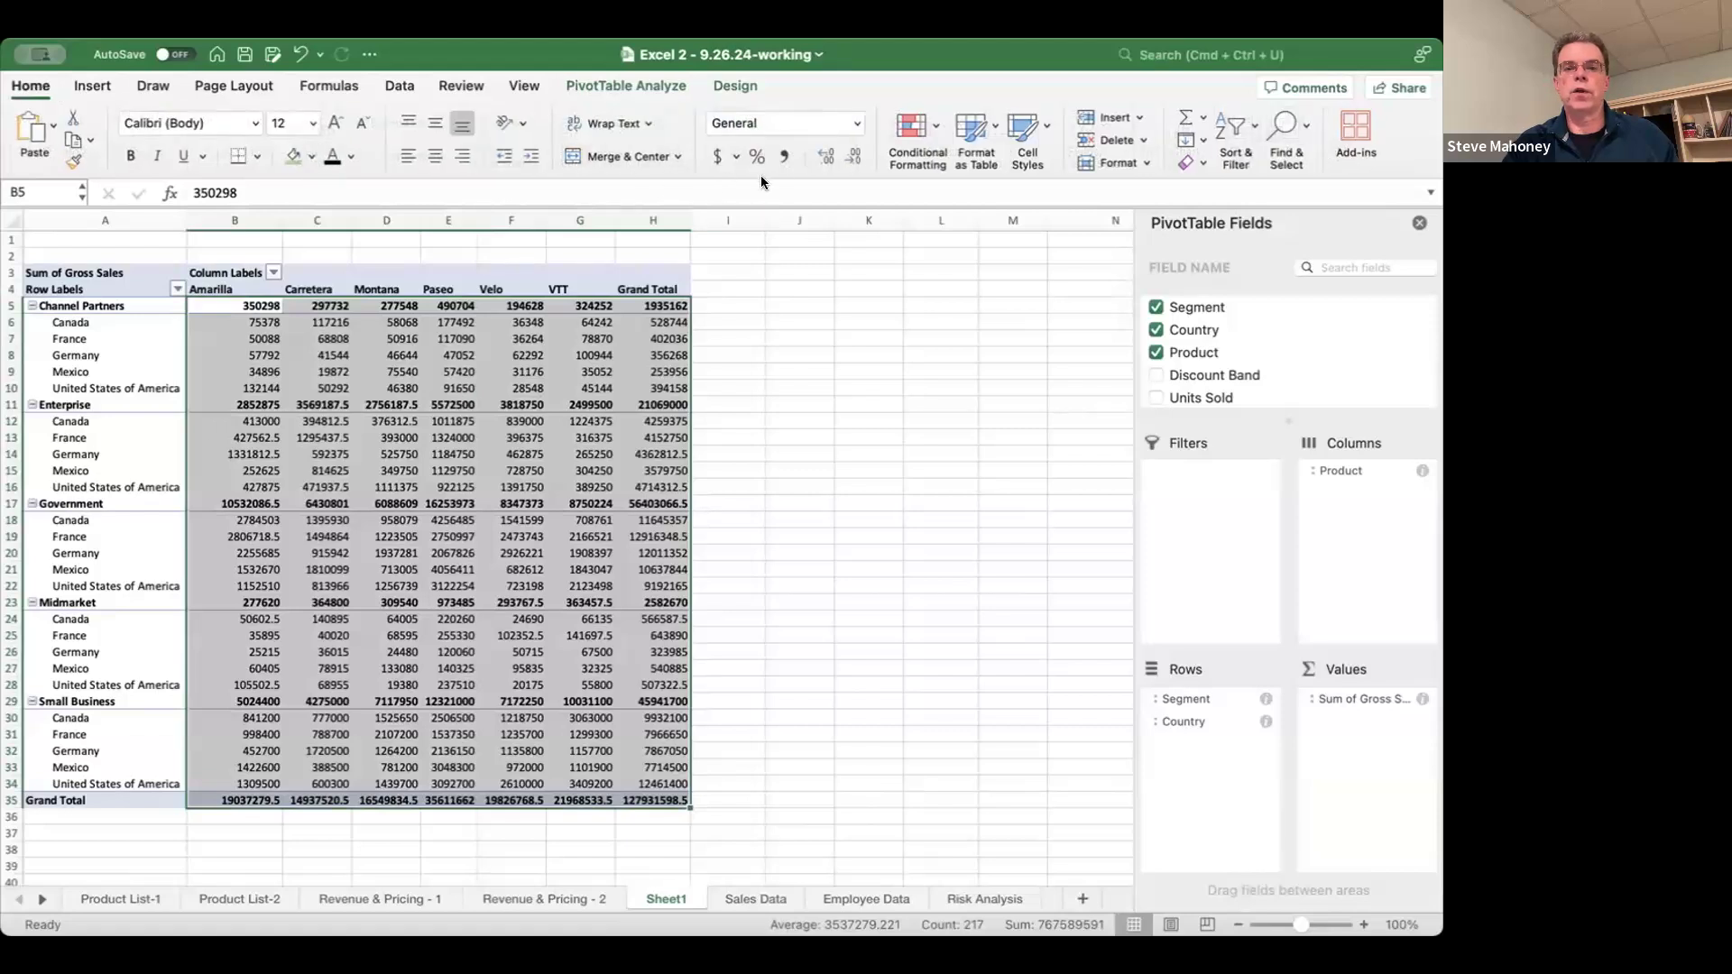
pyautogui.click(784, 157)
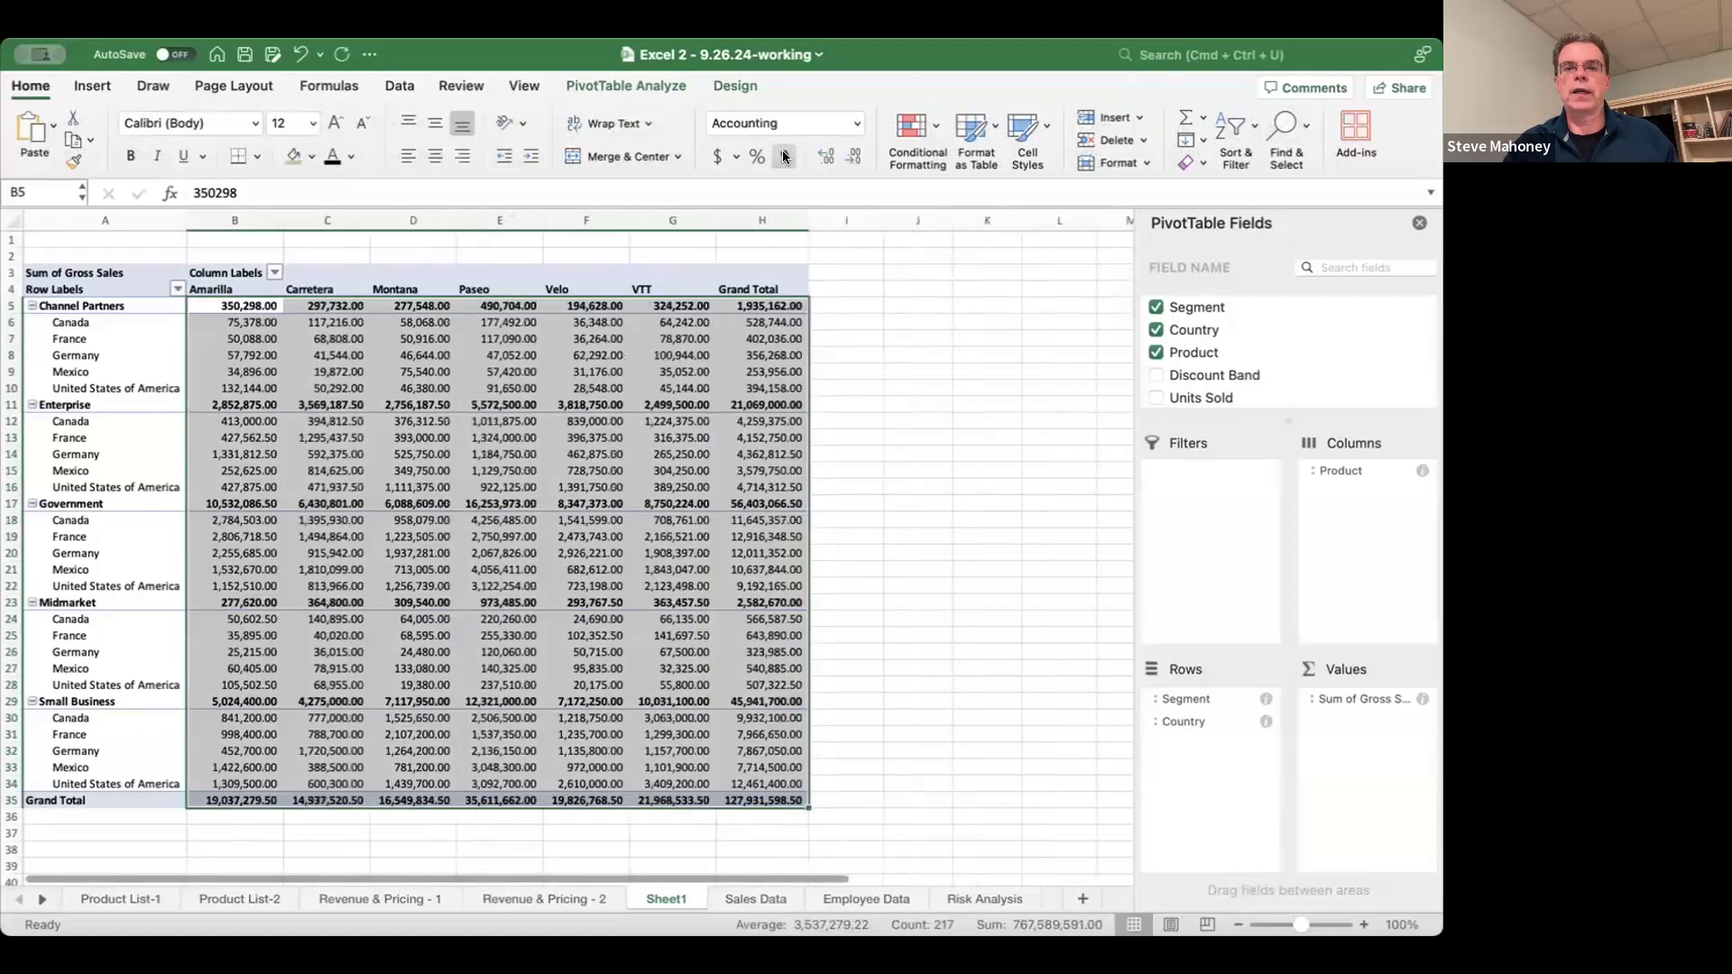
pyautogui.click(852, 157)
pyautogui.click(853, 157)
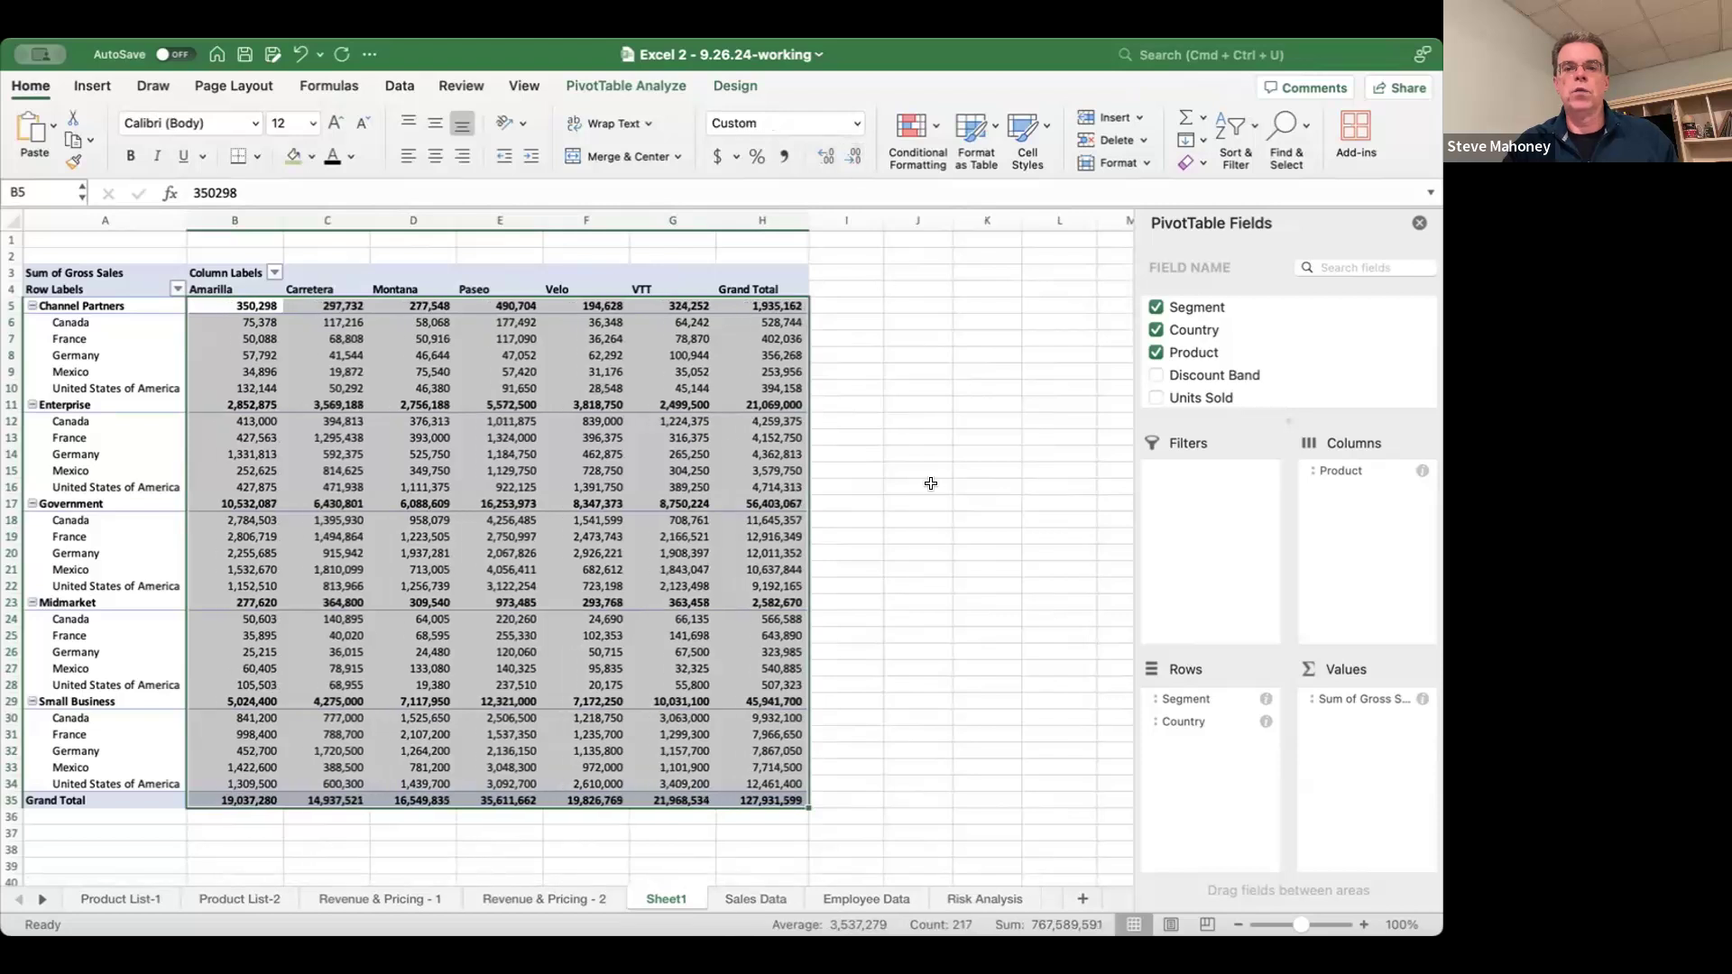
pyautogui.click(931, 484)
# - Review the available PivotTable fields and move Segment from rows to the report filter
pyautogui.click(297, 338)
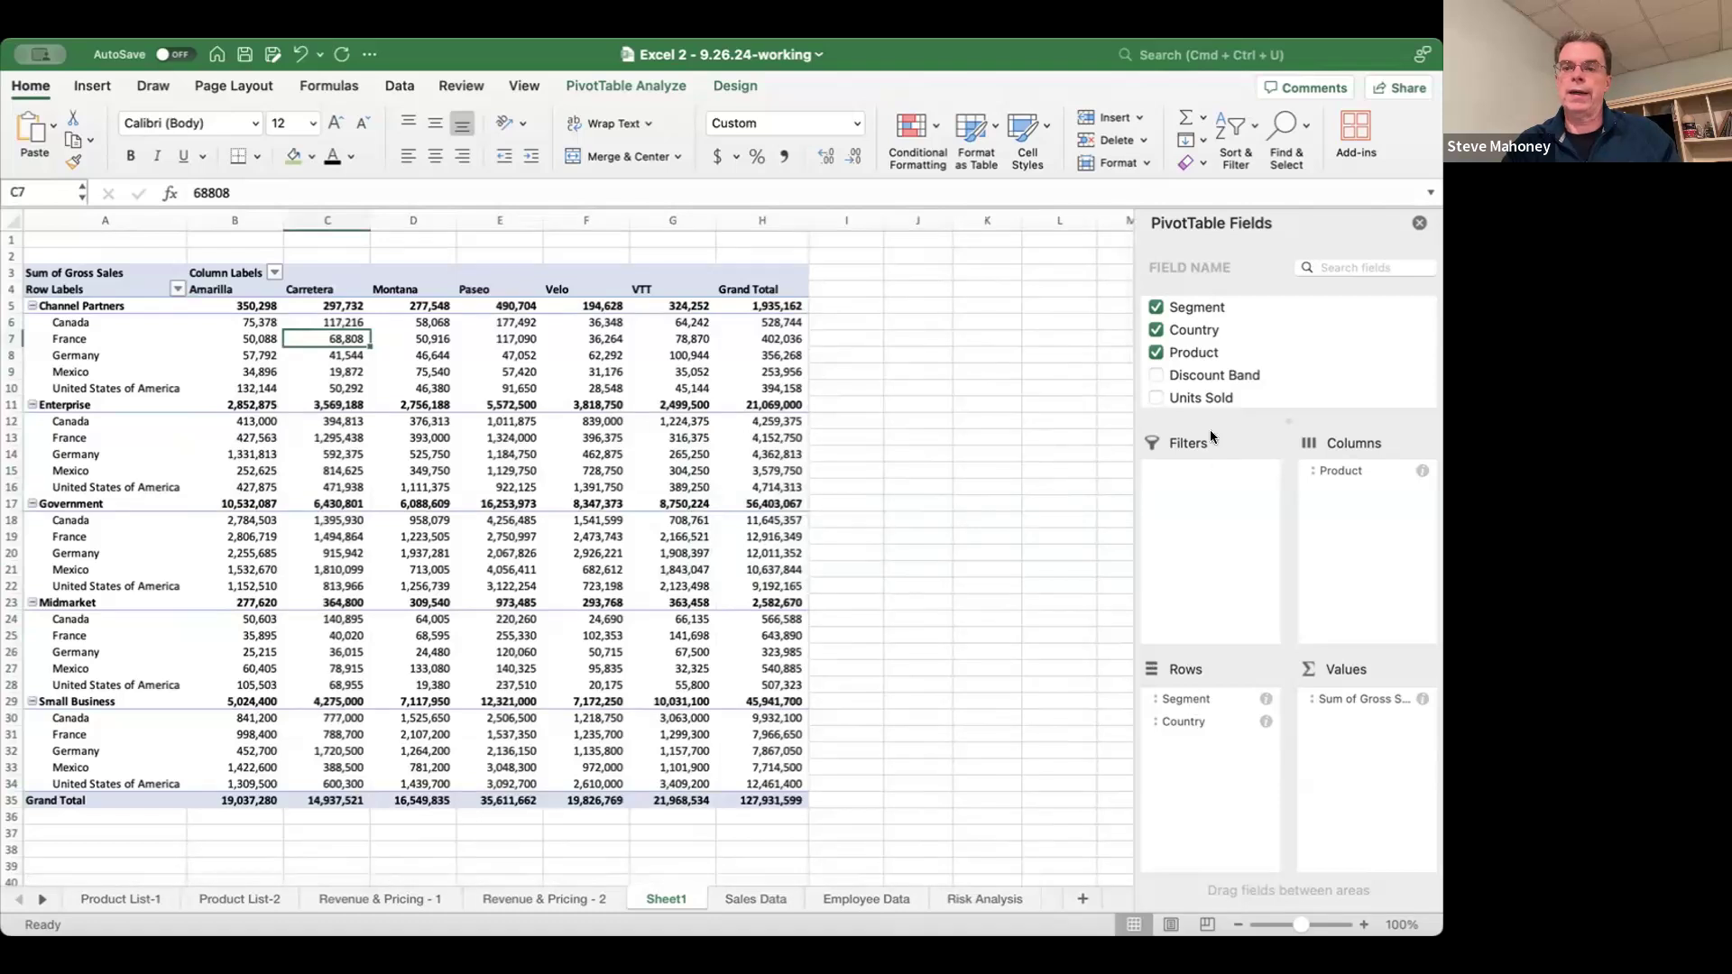
pyautogui.scroll(-5, 1226, 370)
pyautogui.scroll(-2, 1226, 370)
pyautogui.scroll(10, 1226, 370)
pyautogui.scroll(-2, 1200, 358)
pyautogui.scroll(2, 1200, 358)
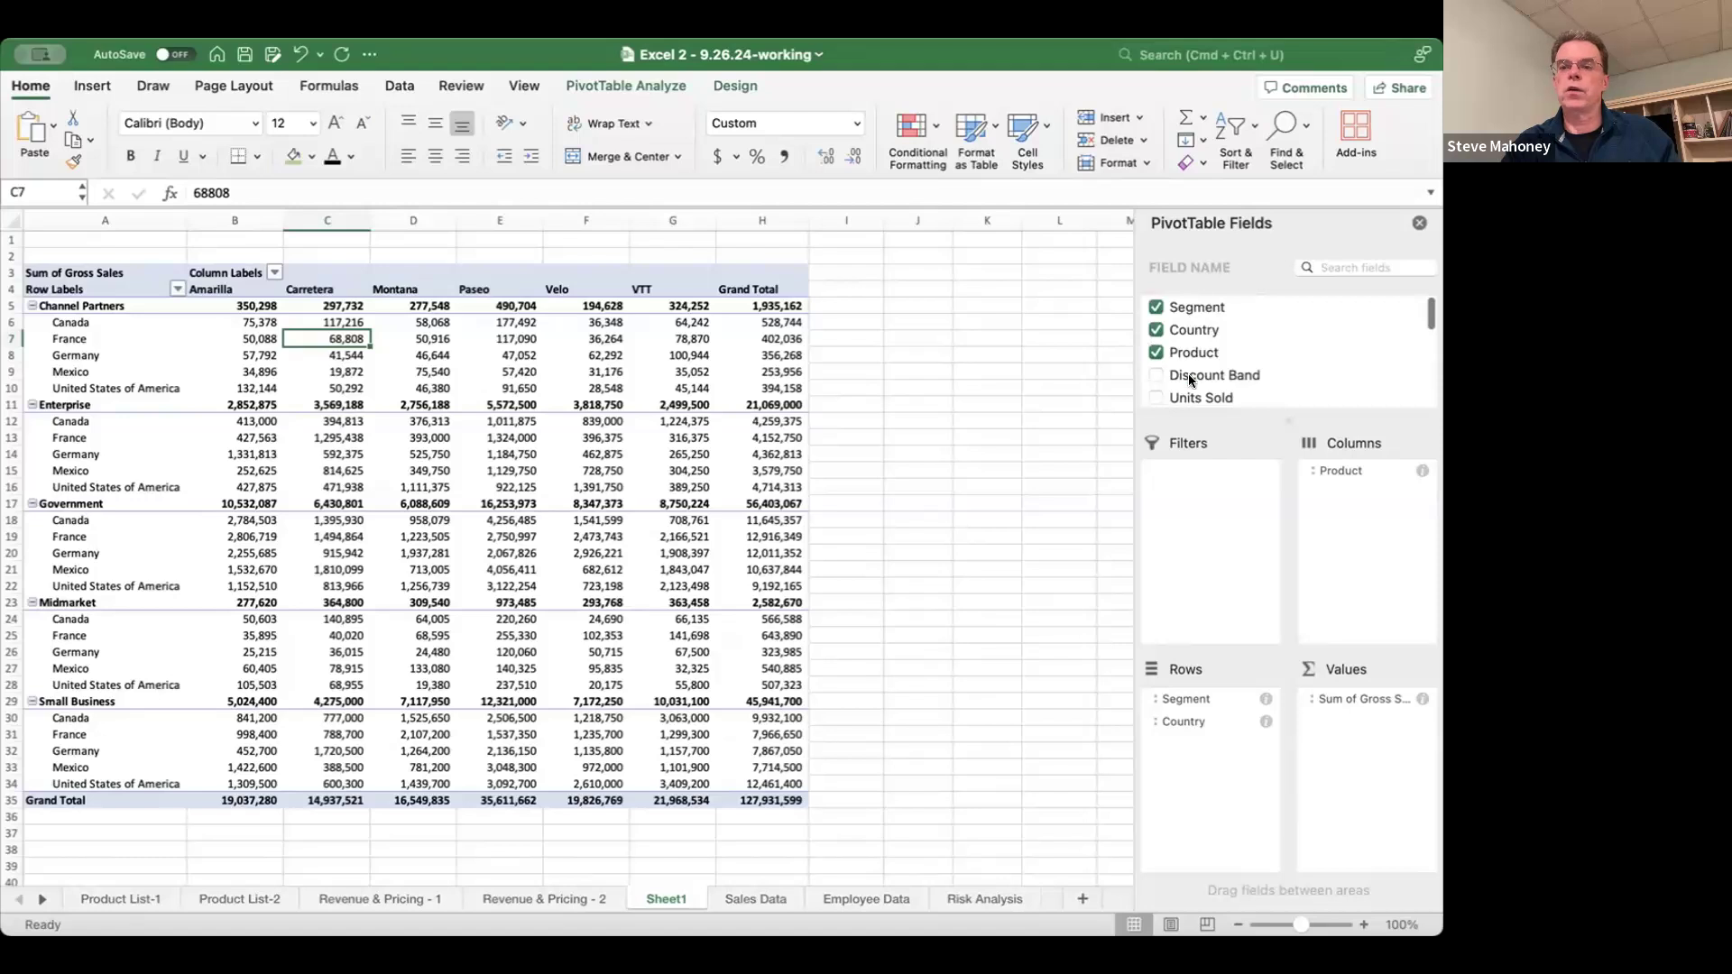
pyautogui.moveTo(1183, 700); pyautogui.dragTo(1205, 481)
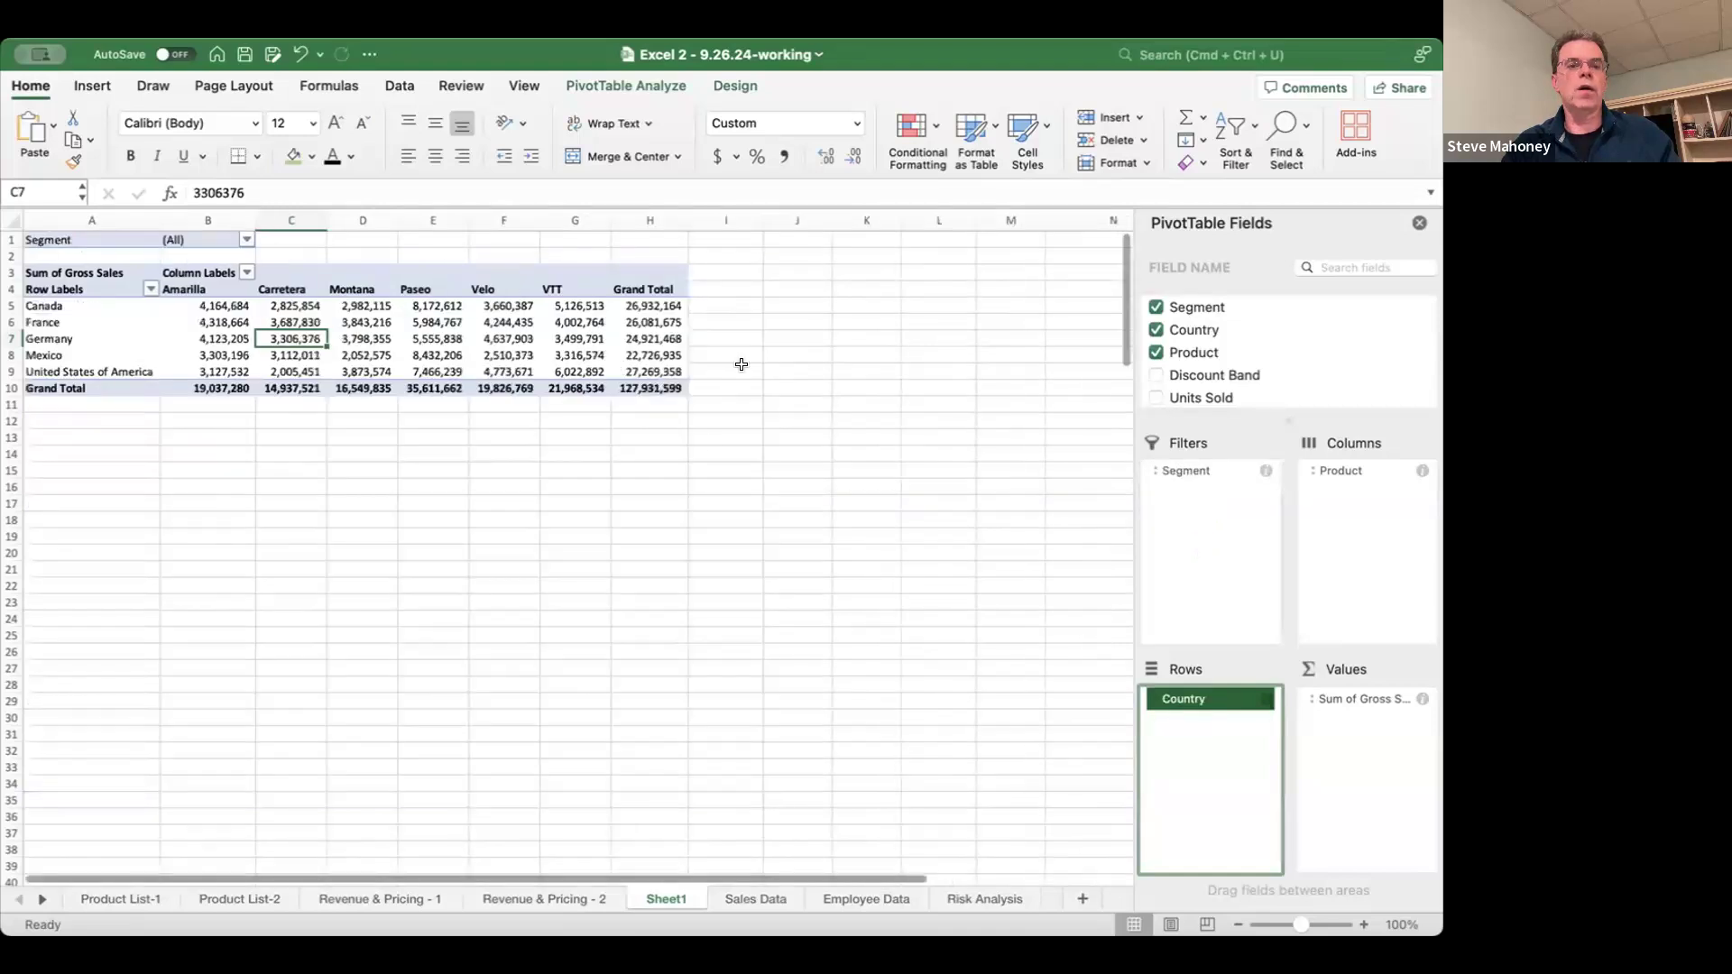
pyautogui.click(684, 465)
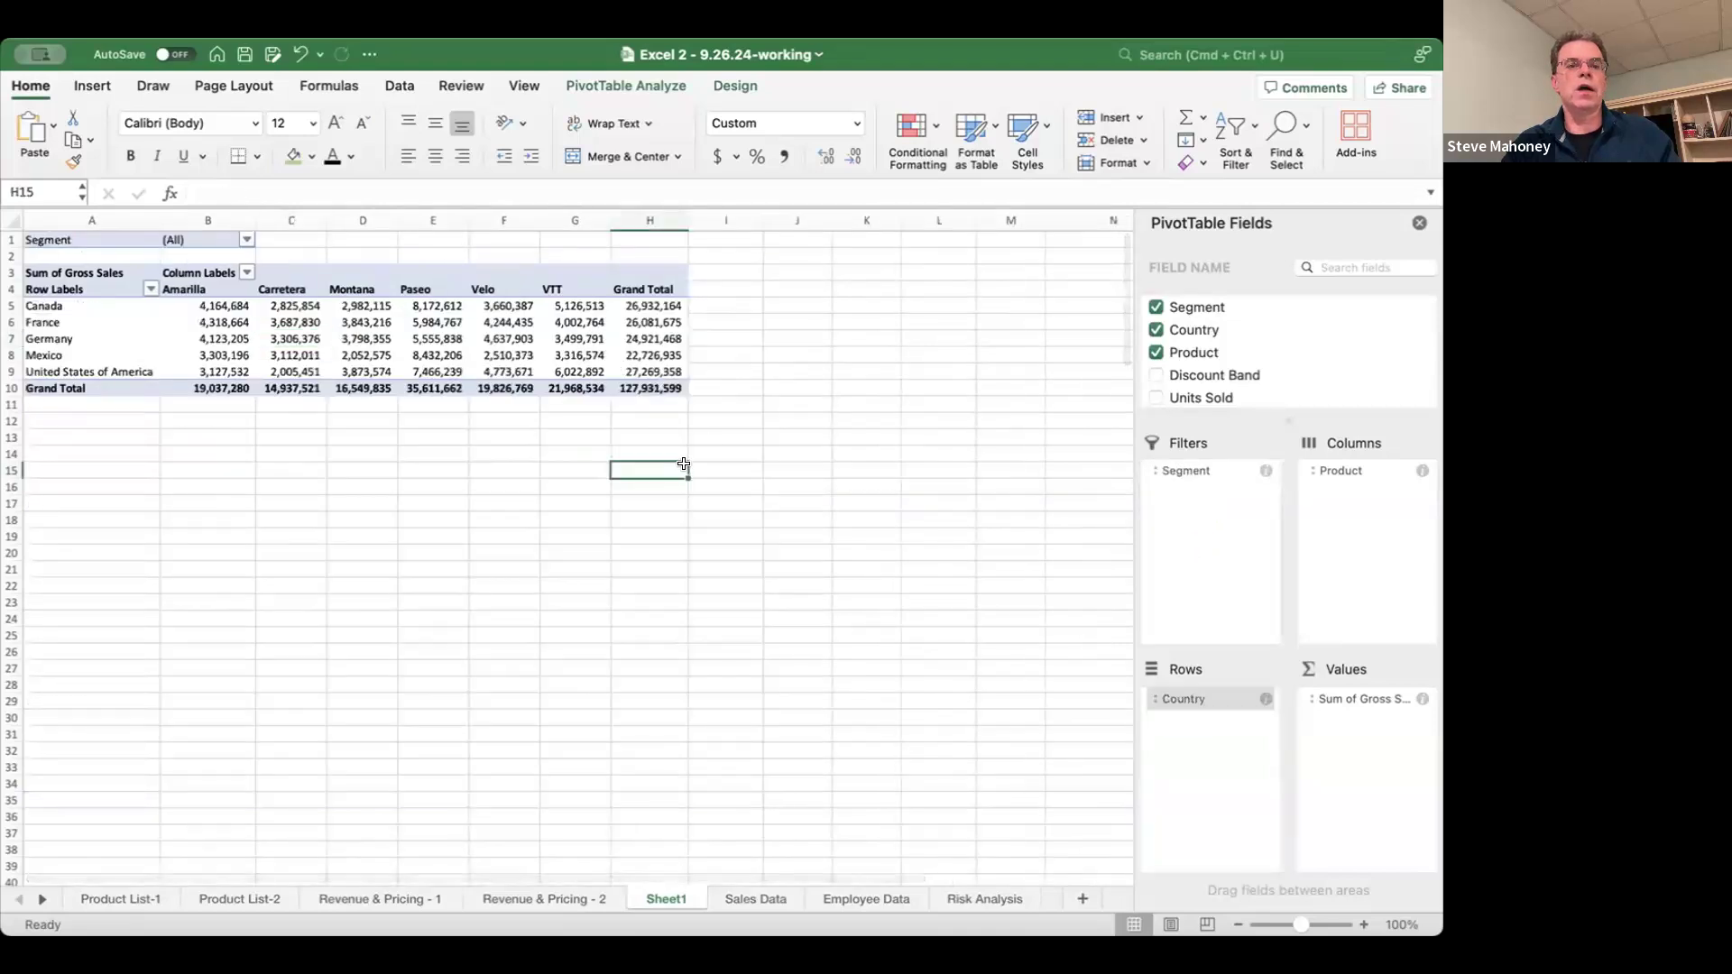
pyautogui.click(266, 323)
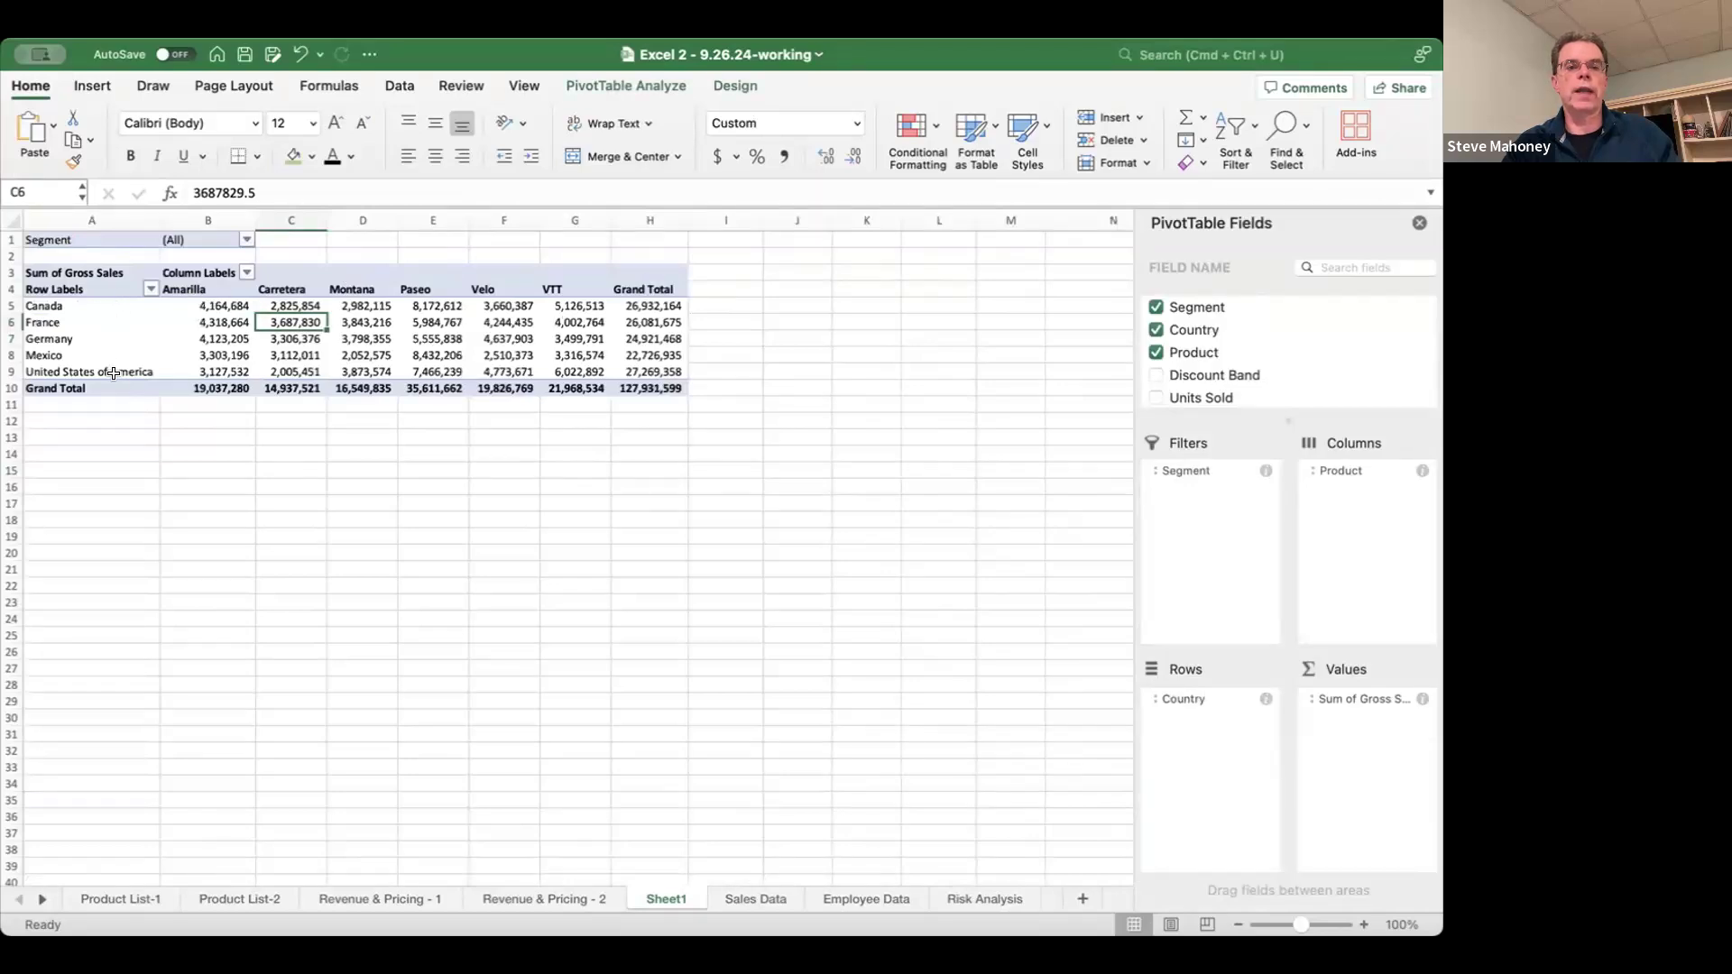
# - Filter the PivotTable's Segment report filter to Government only
pyautogui.click(245, 239)
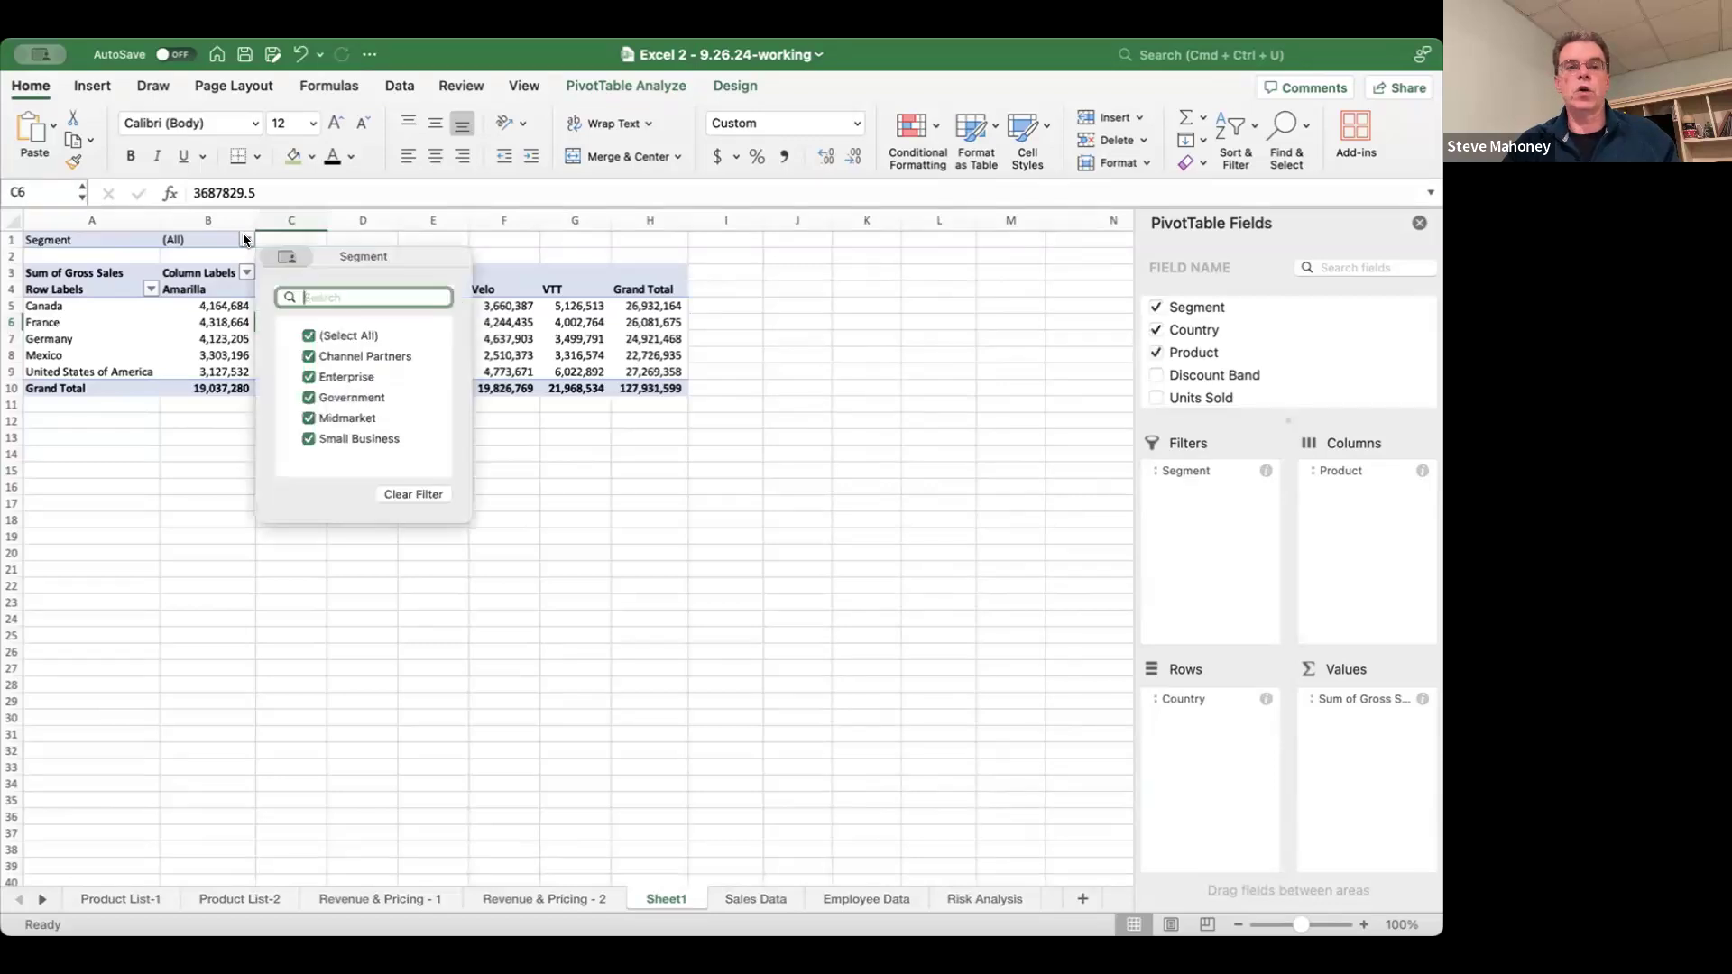
pyautogui.click(308, 337)
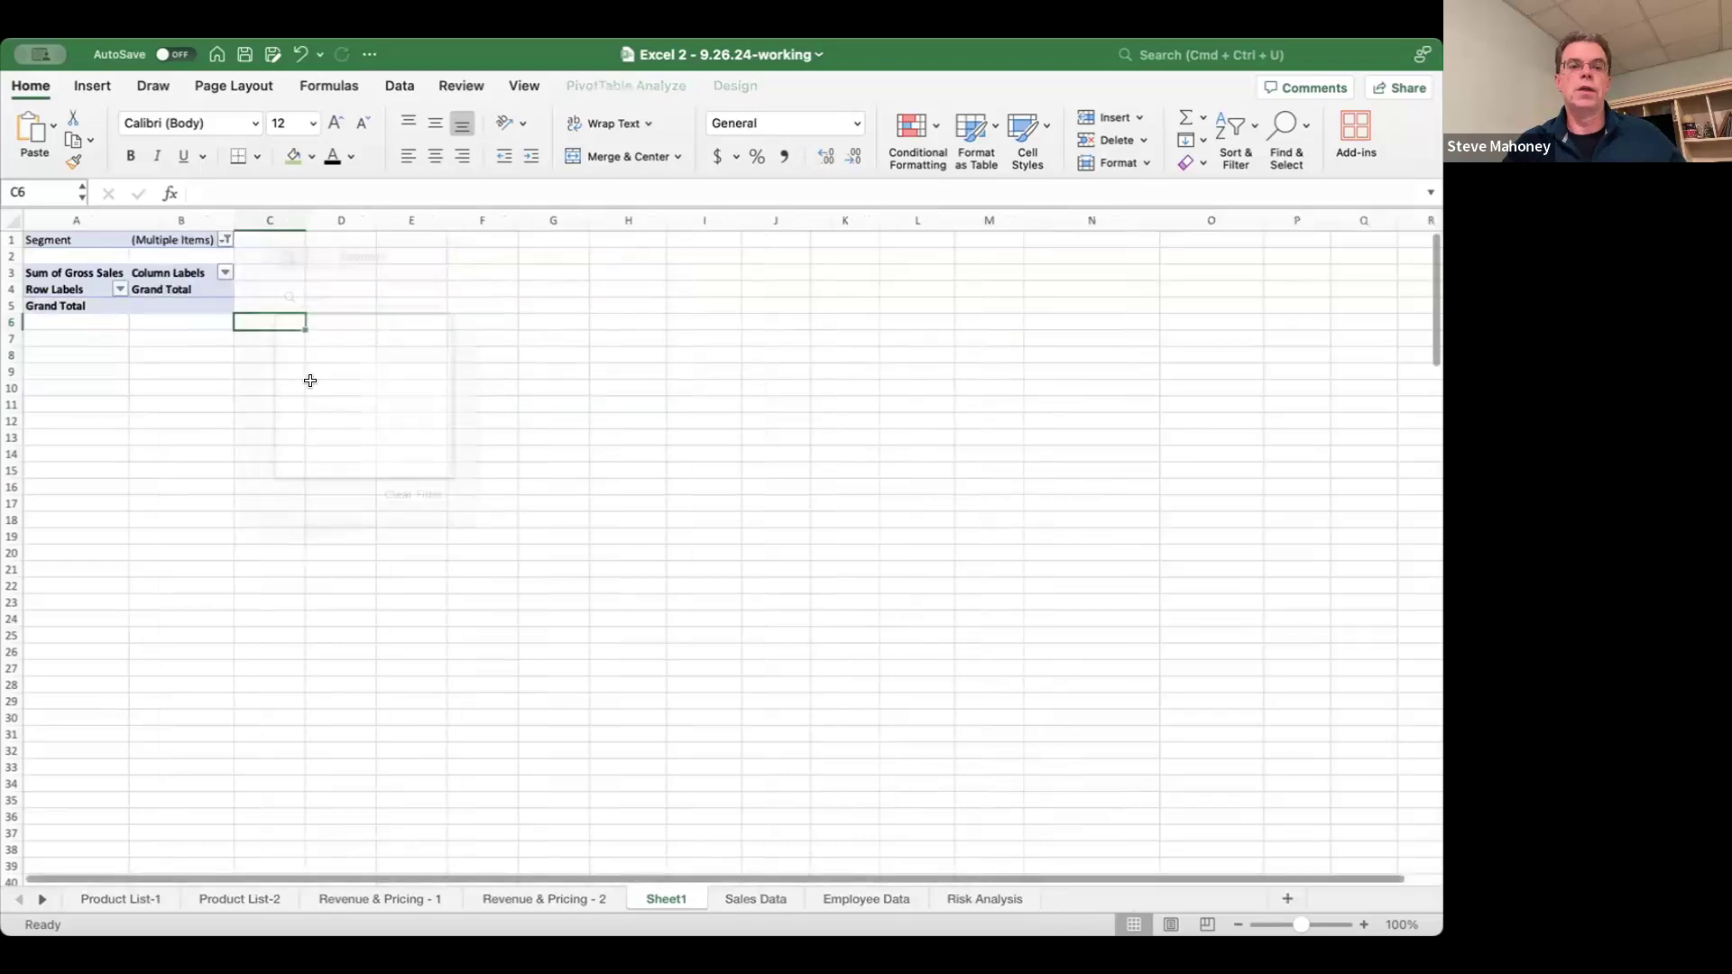
pyautogui.click(226, 240)
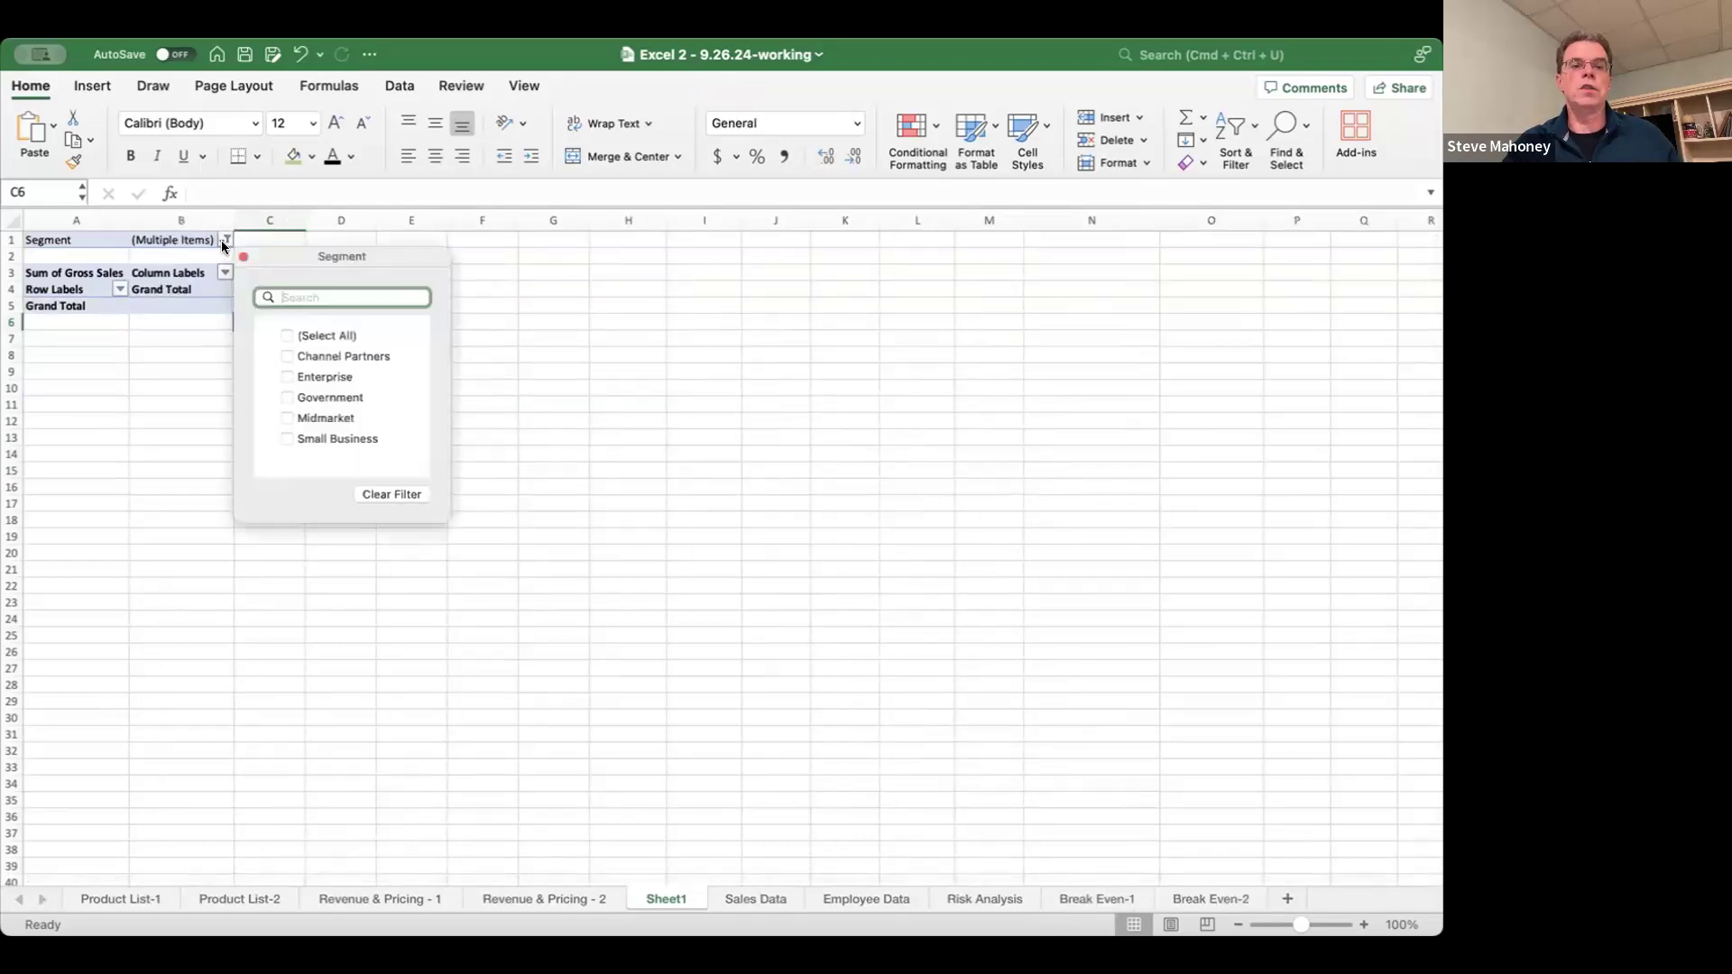
pyautogui.click(287, 397)
pyautogui.click(189, 464)
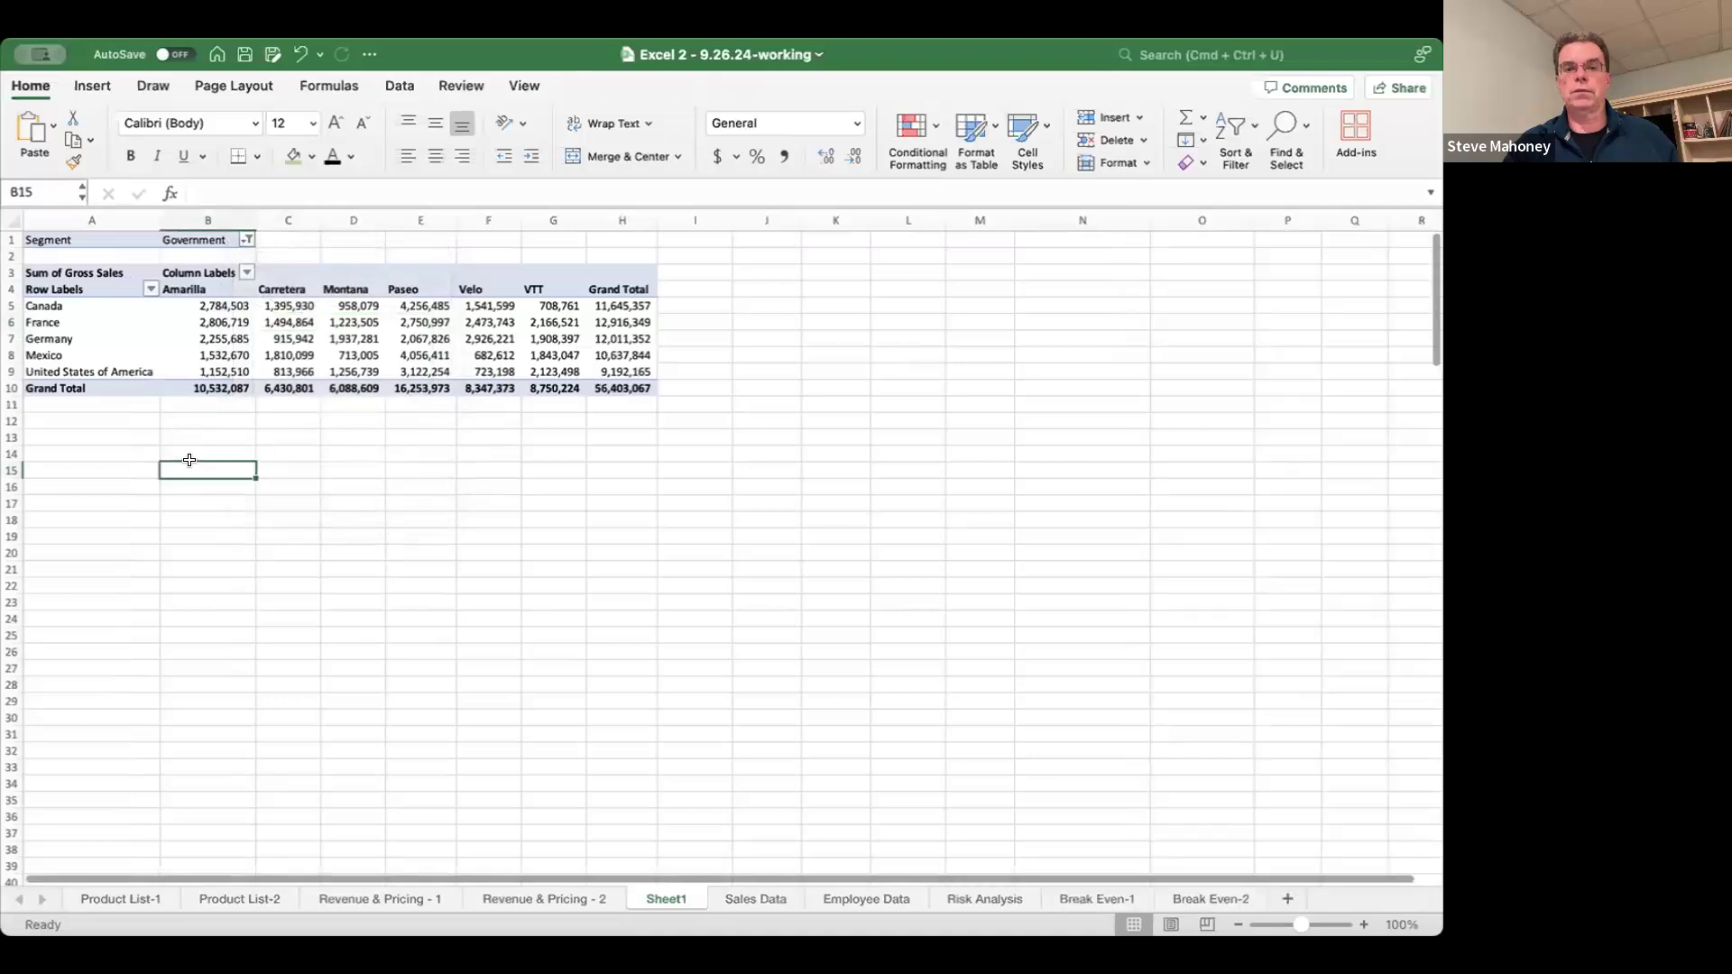
# - Reselect all segments in the PivotTable's Segment report filter
pyautogui.click(221, 338)
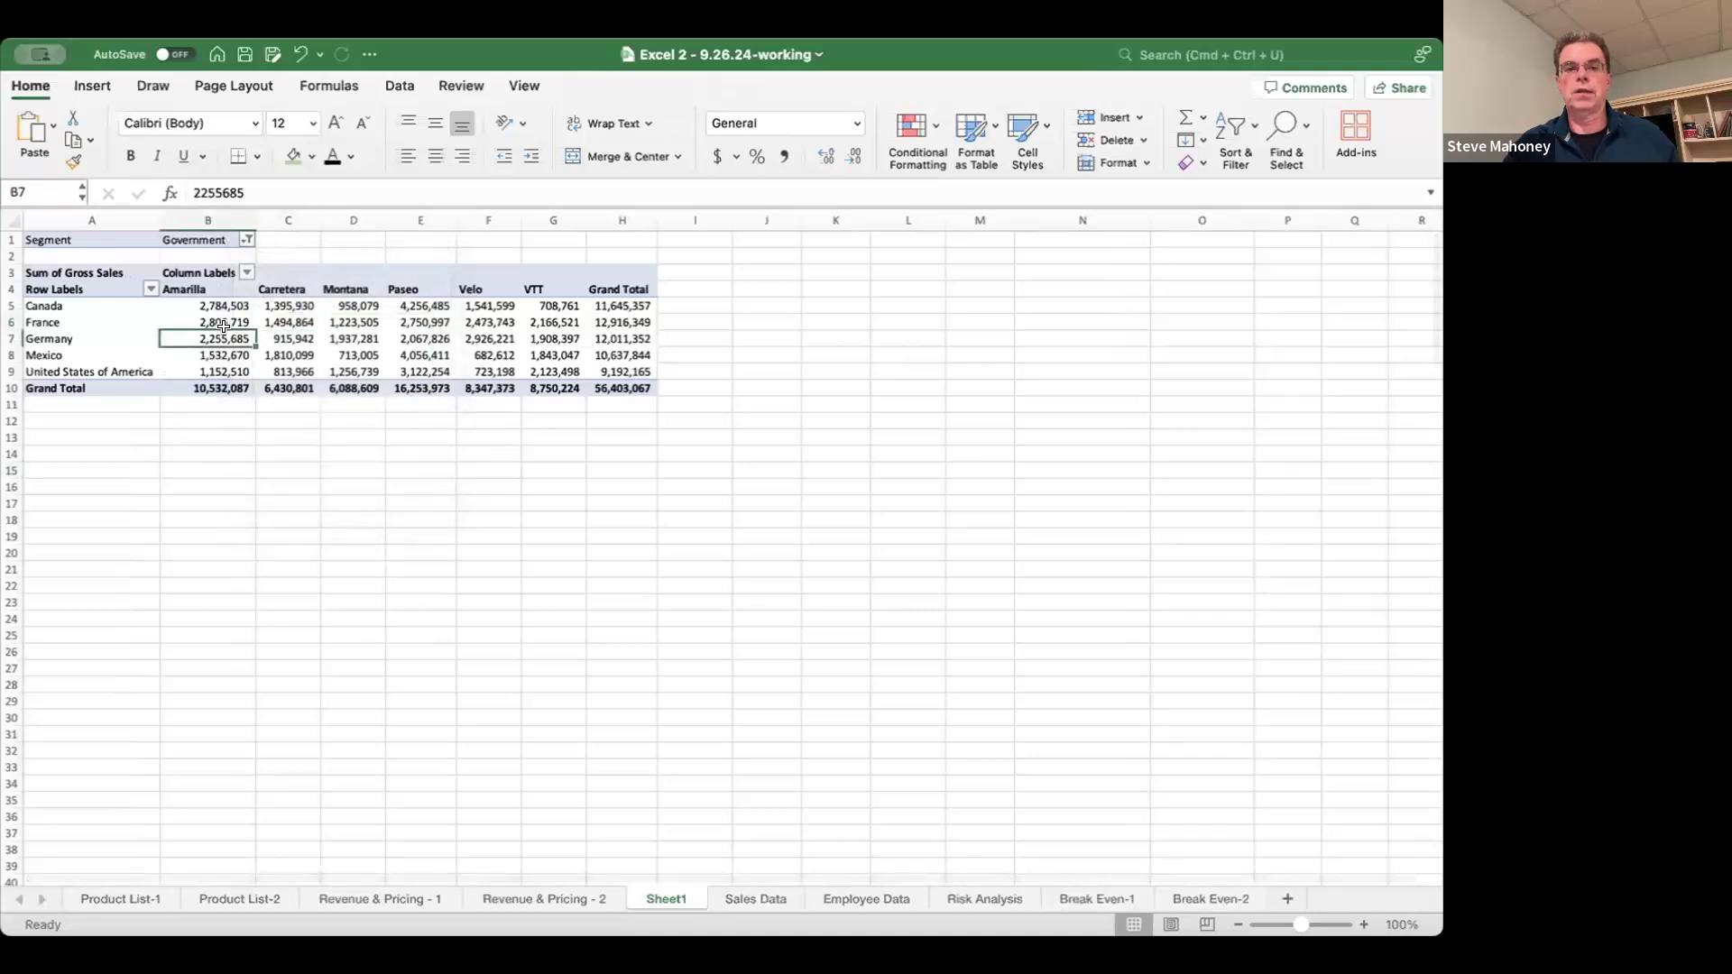
pyautogui.click(247, 240)
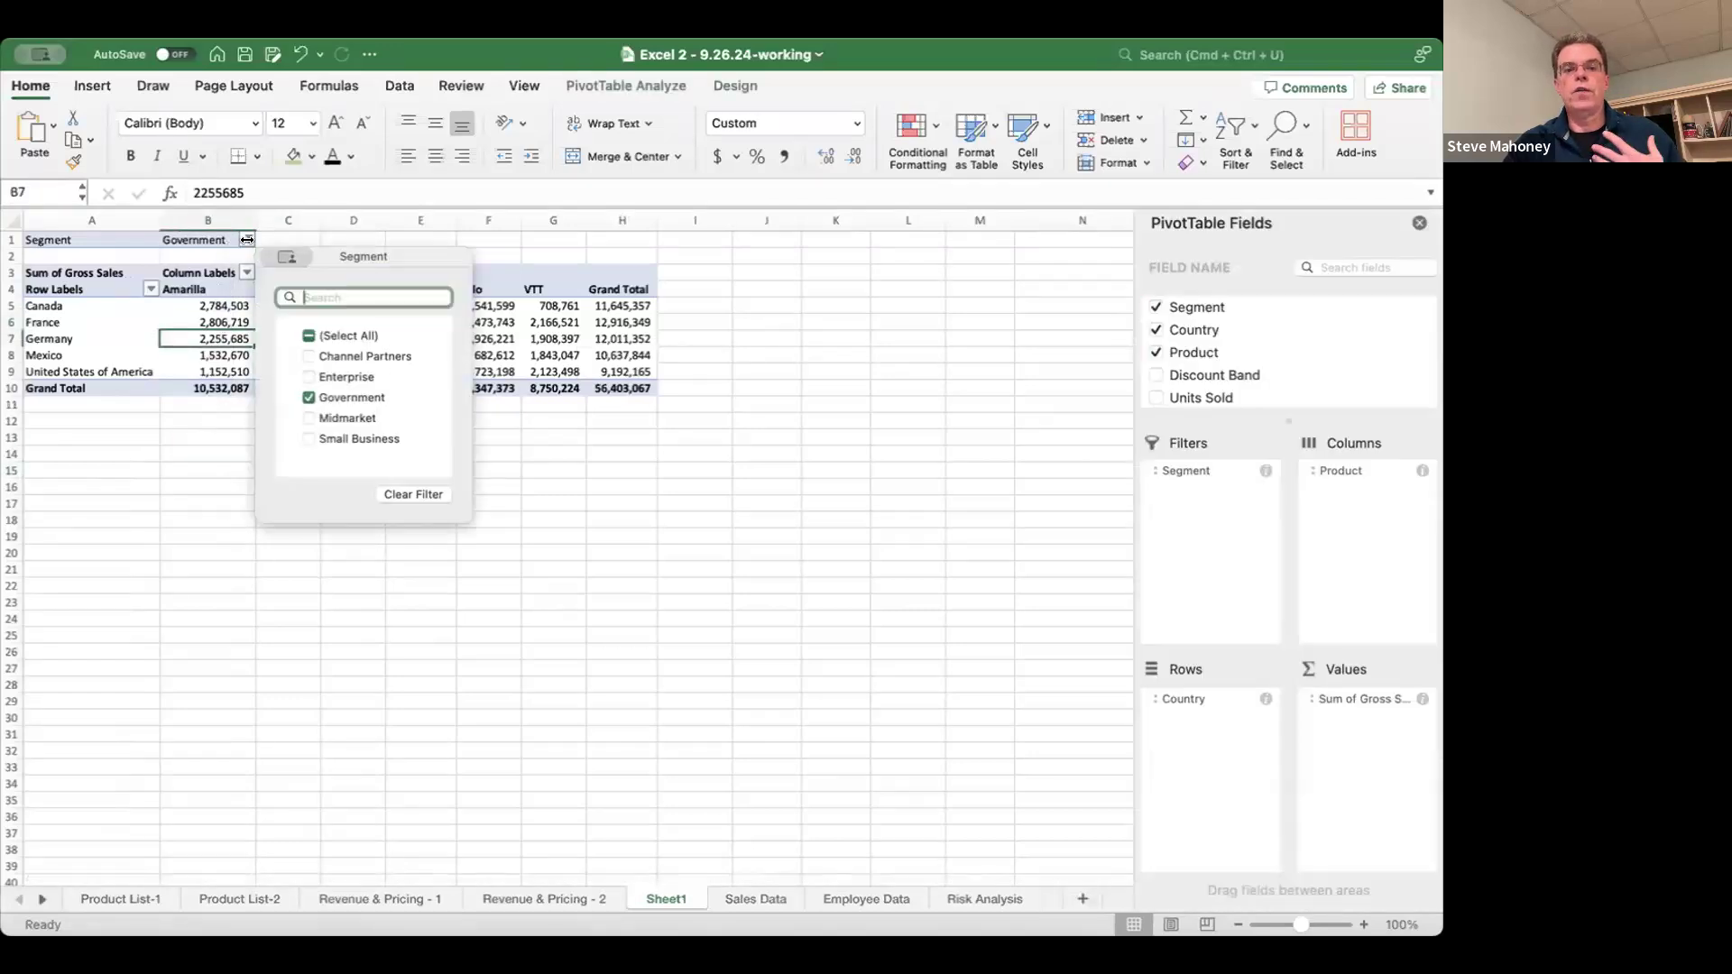
pyautogui.click(308, 337)
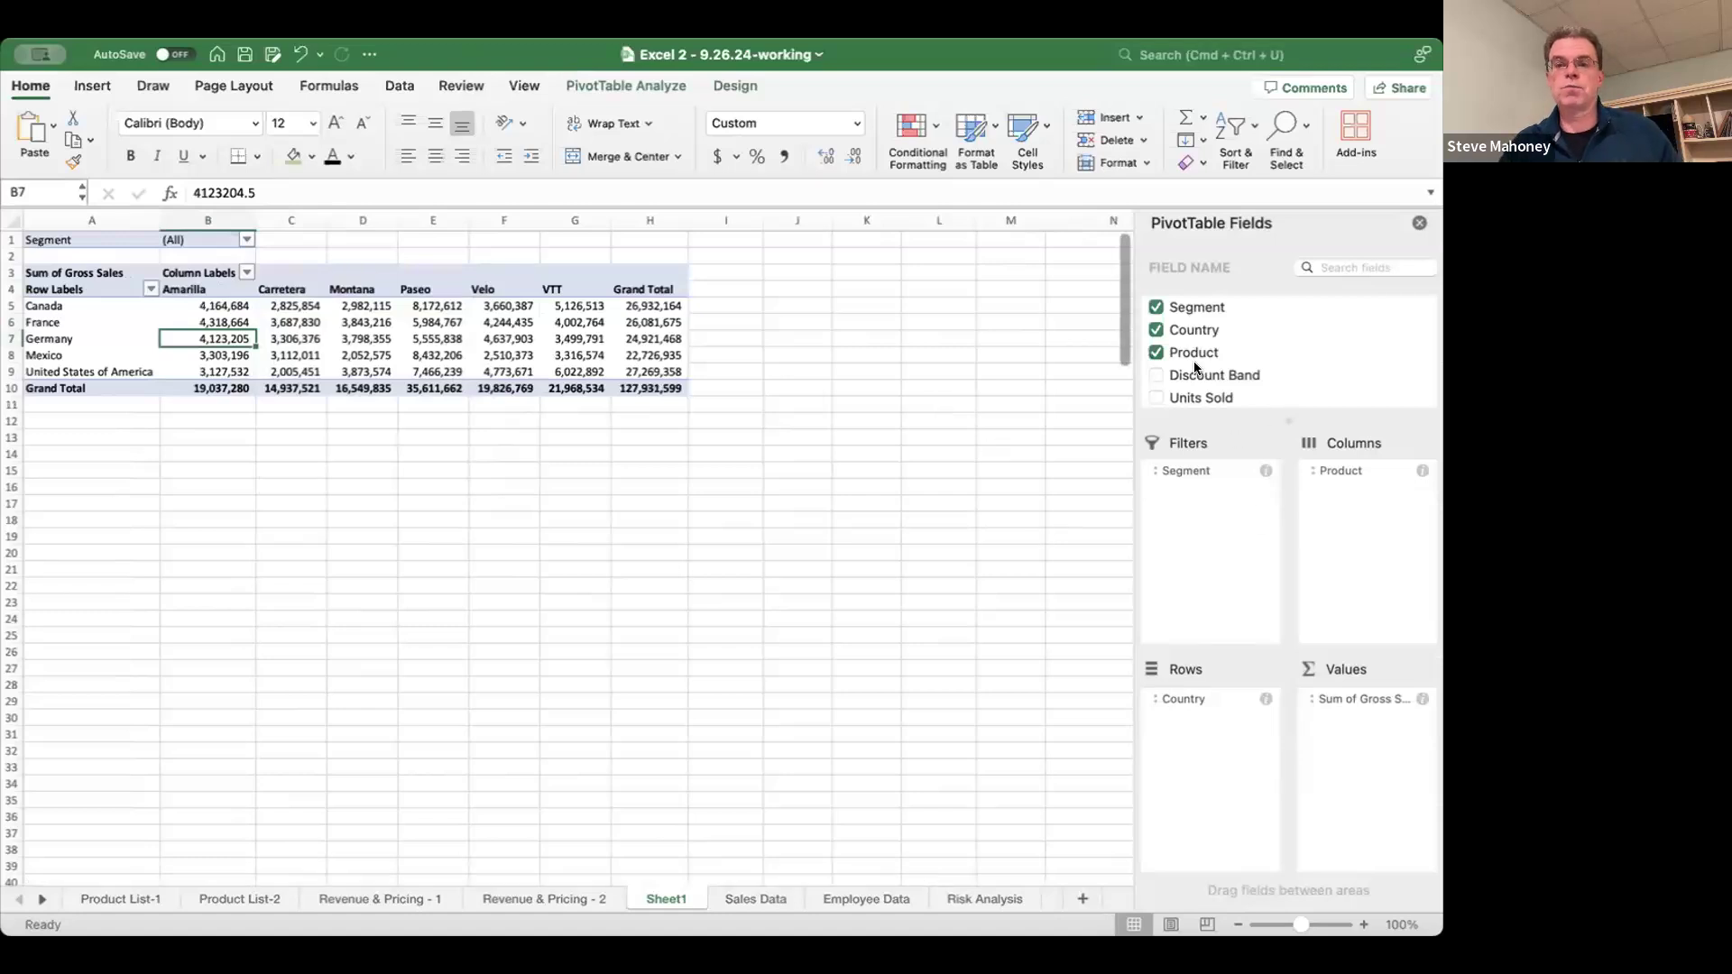
# - Look through the PivotTable field list for further fields beyond Gross Sales
pyautogui.scroll(-3, 1177, 373)
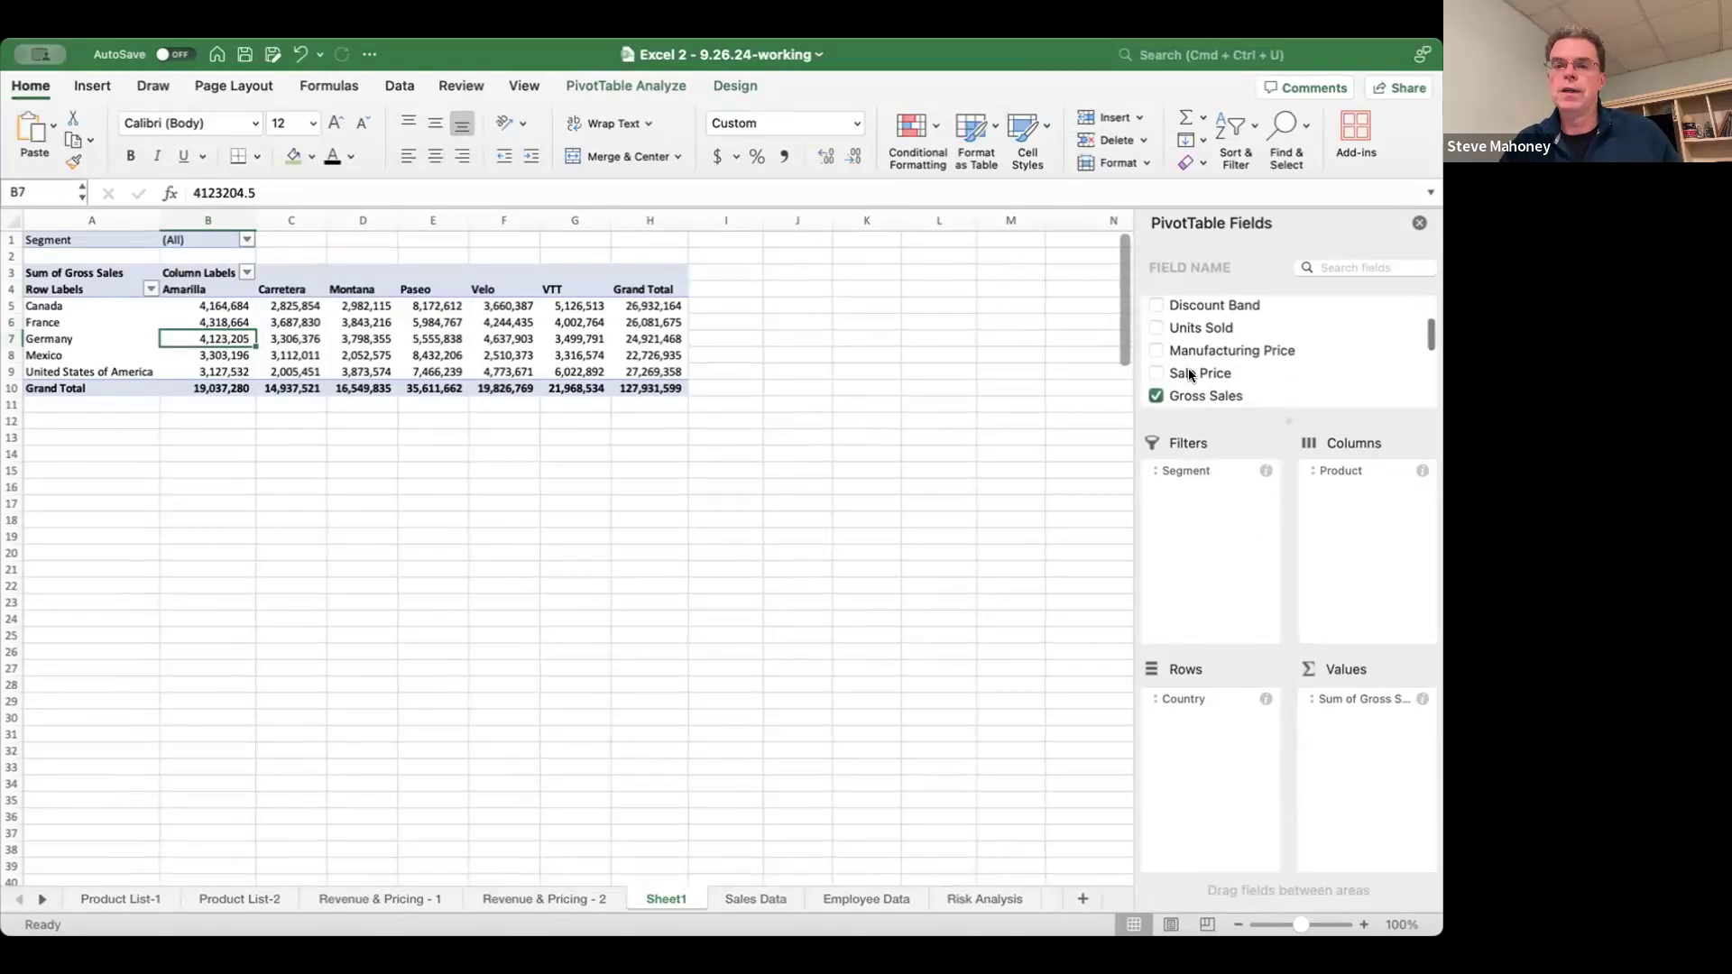
pyautogui.scroll(-3, 1173, 373)
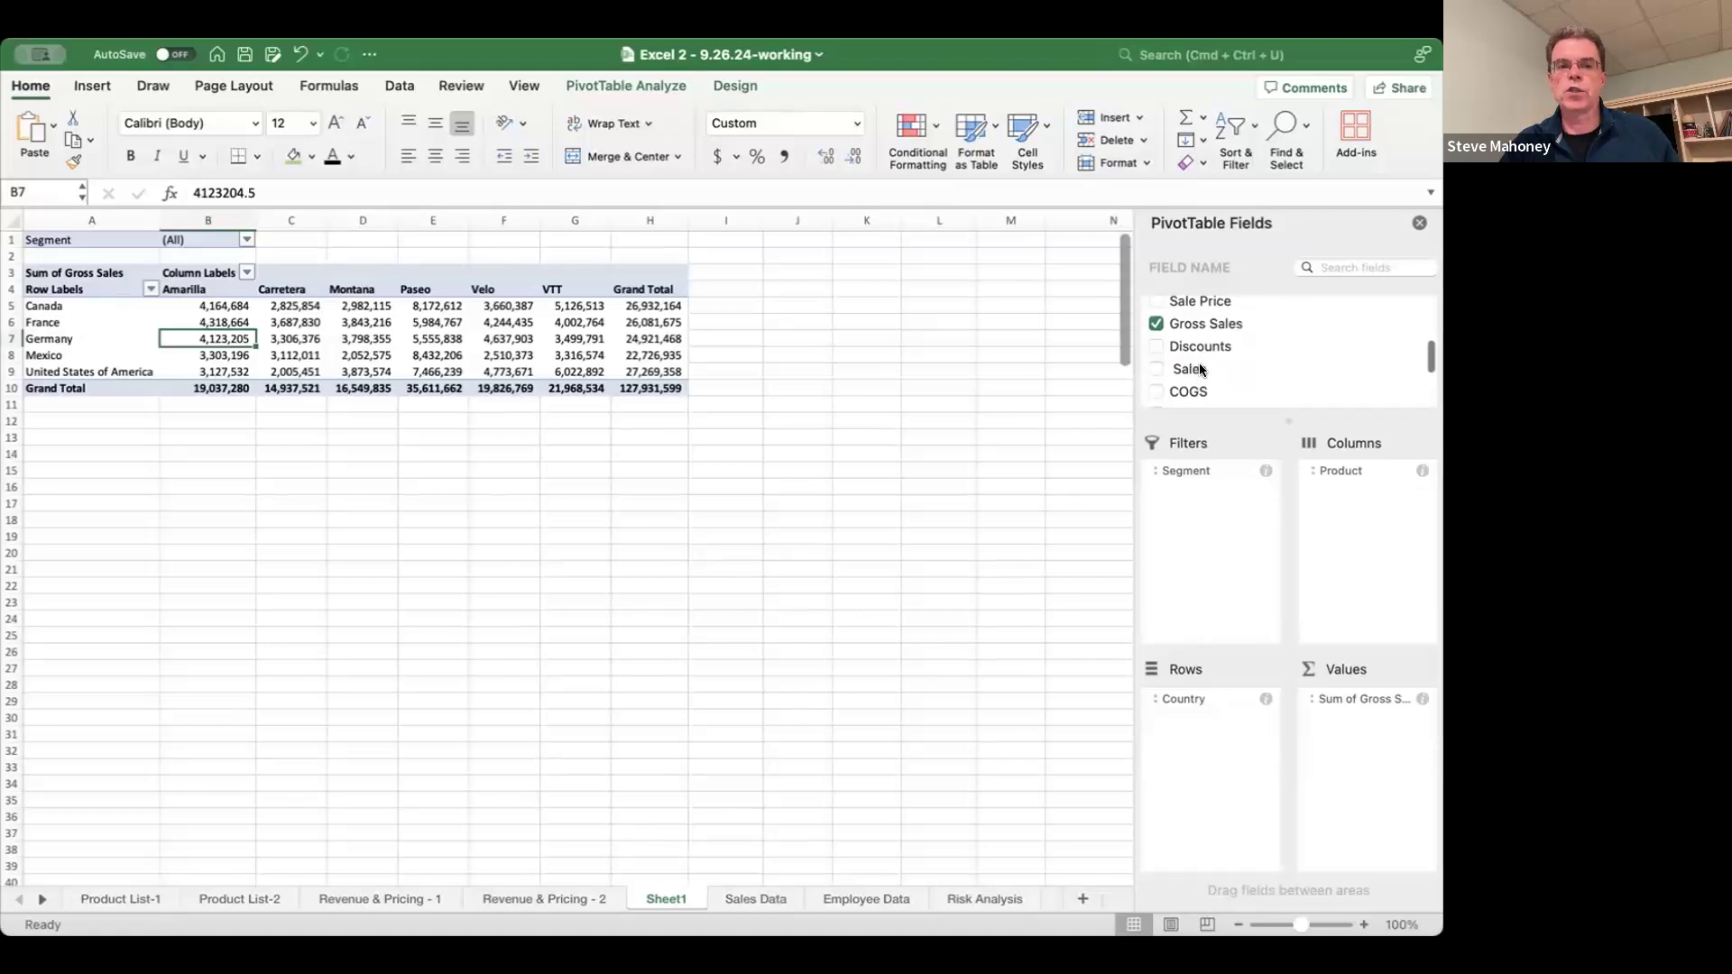
# - Move the Segment field from the PivotTable filters to the rows, beneath Country
pyautogui.moveTo(1196, 467); pyautogui.dragTo(1177, 703)
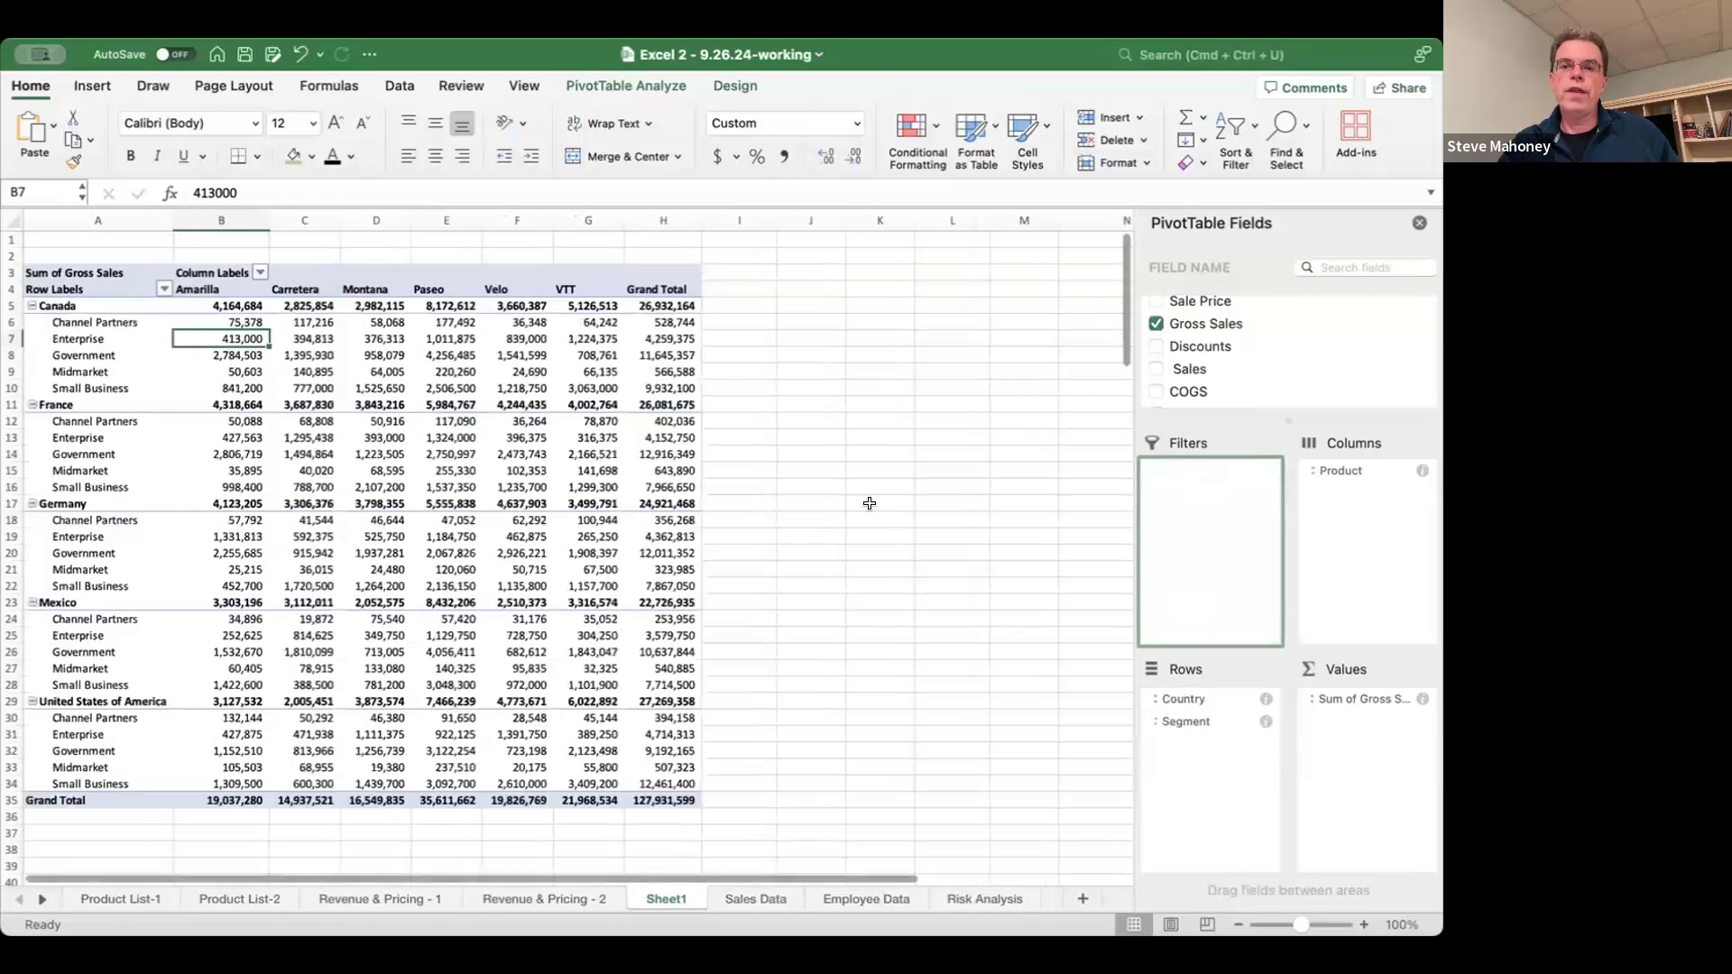
# - Try the Year field as a PivotTable report filter, check its filter choices, and remove the field again
pyautogui.scroll(-3, 1231, 377)
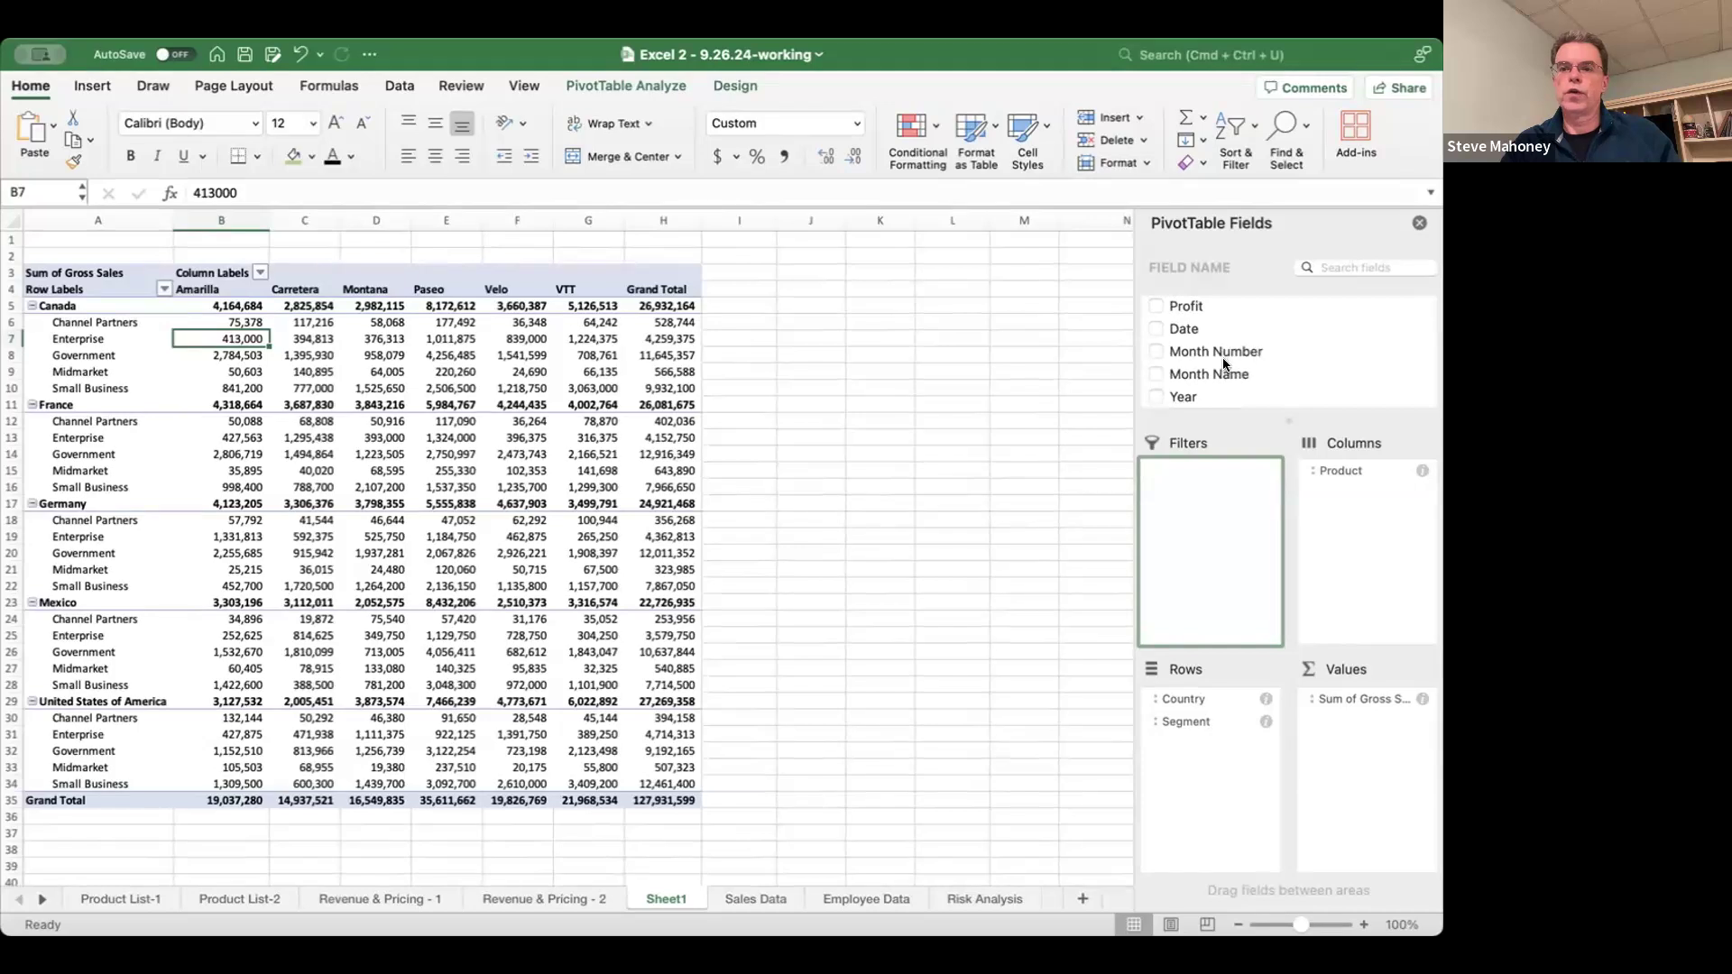
pyautogui.click(1152, 396)
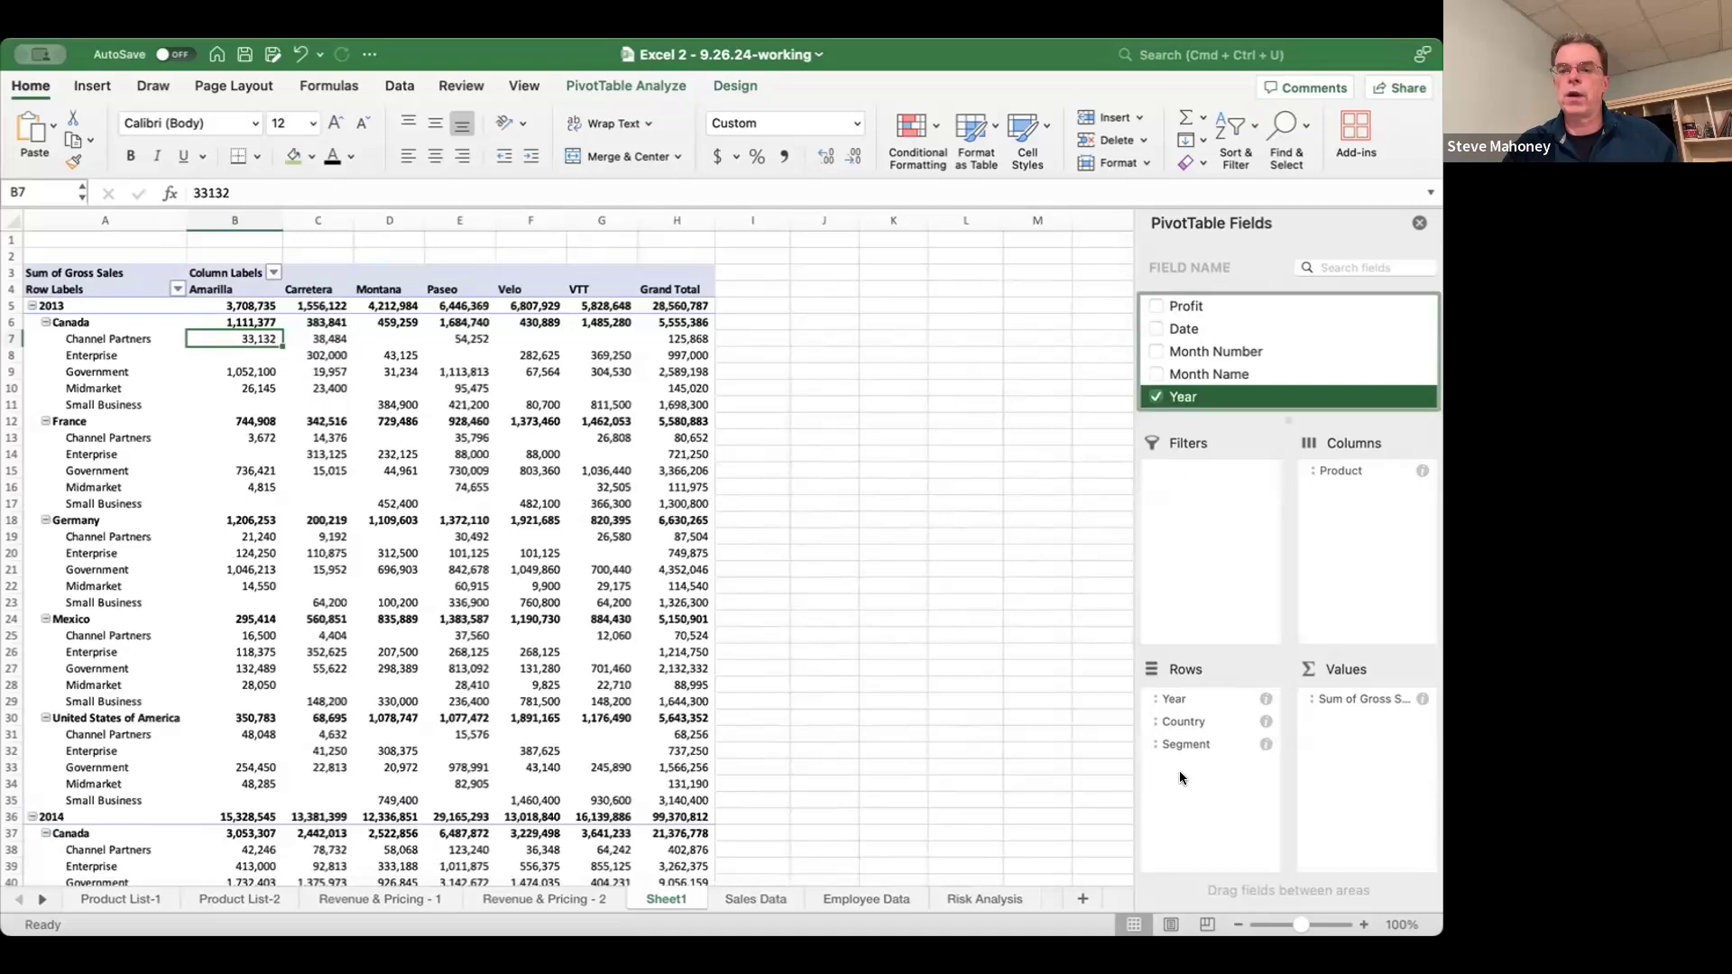
pyautogui.moveTo(1189, 698); pyautogui.dragTo(1205, 473)
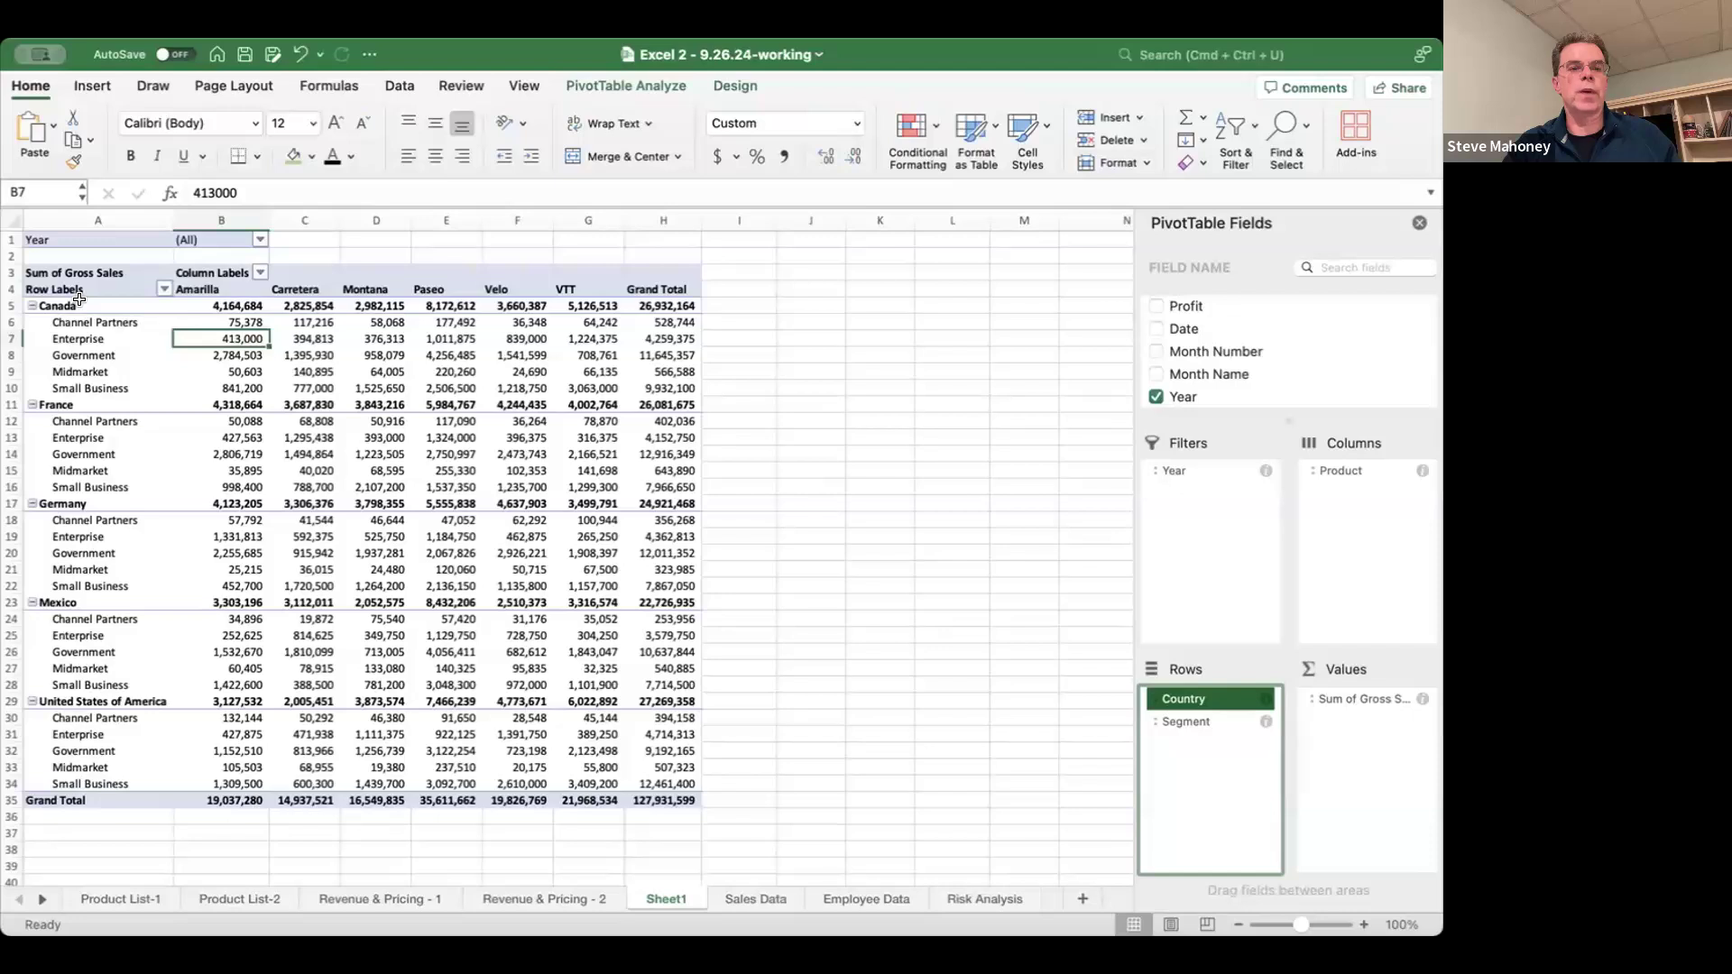
pyautogui.click(257, 239)
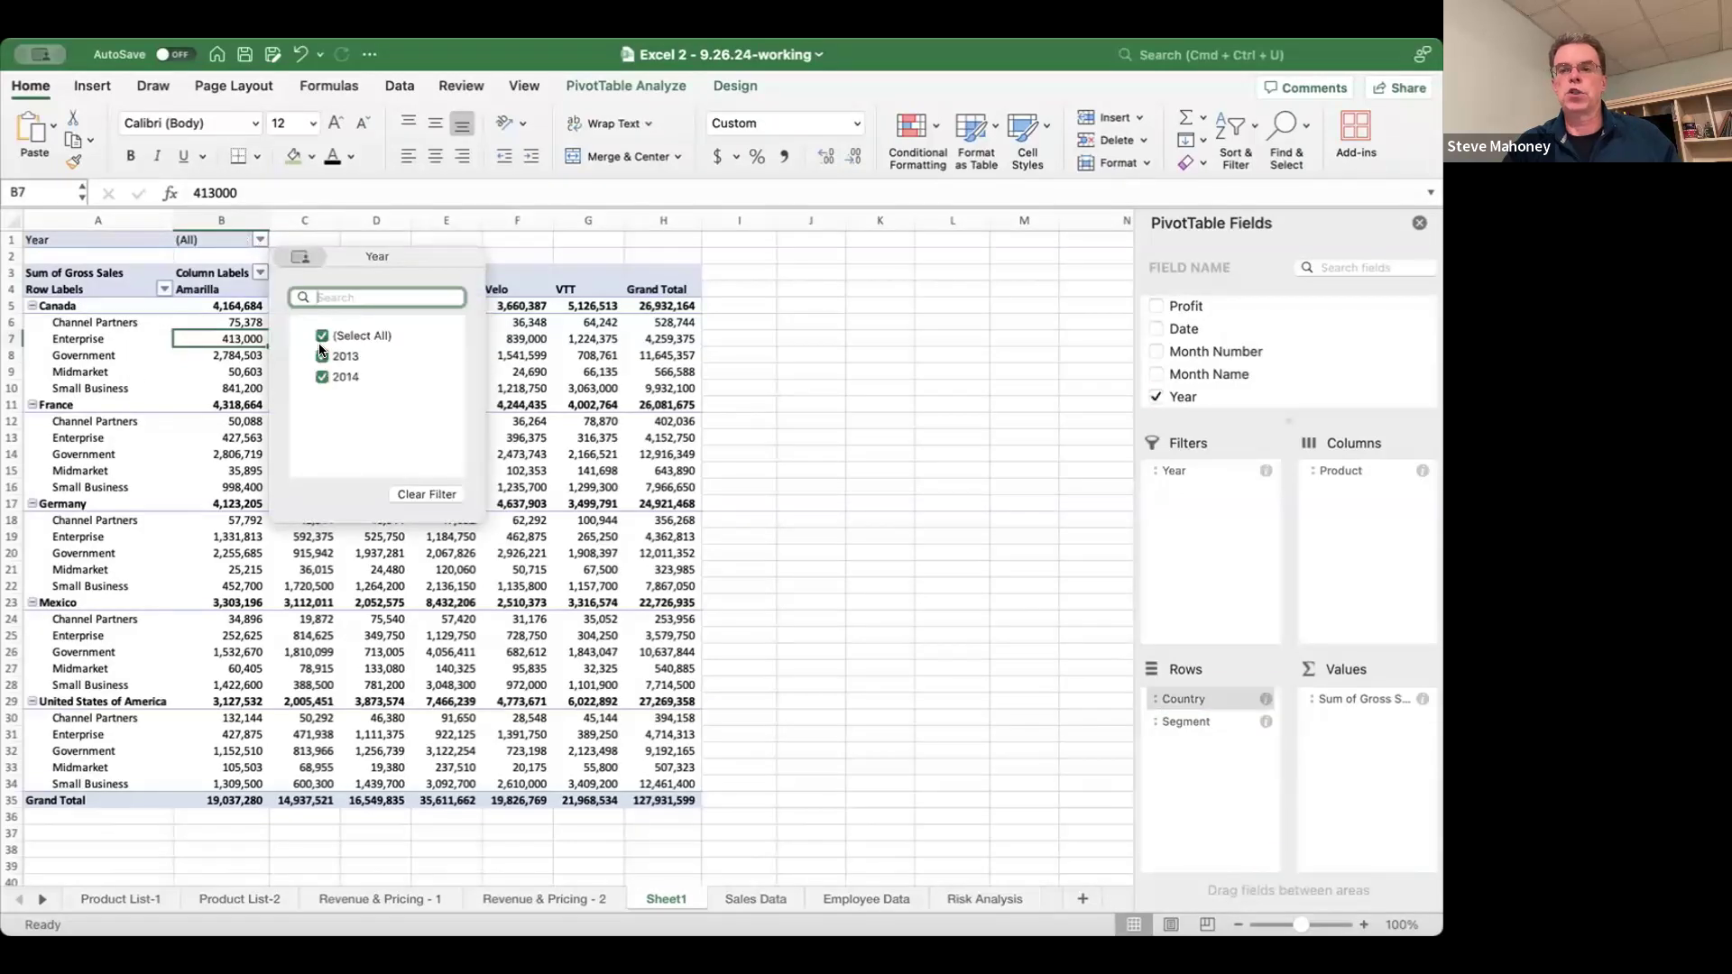
pyautogui.click(598, 417)
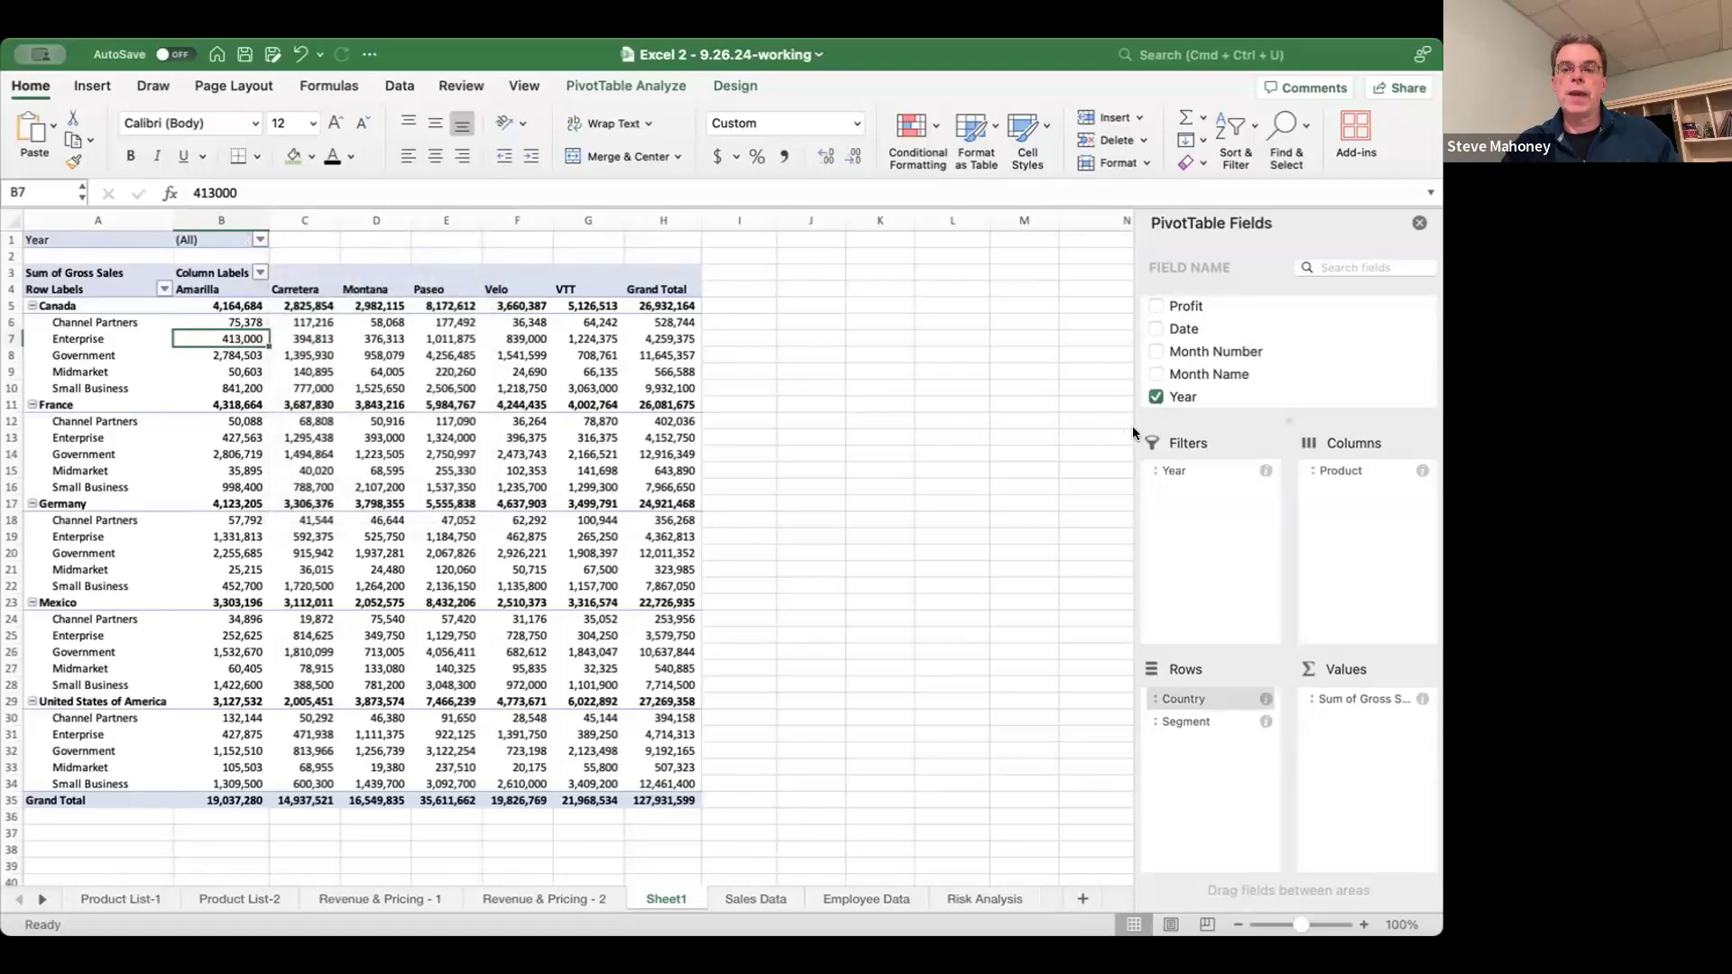
pyautogui.click(1157, 397)
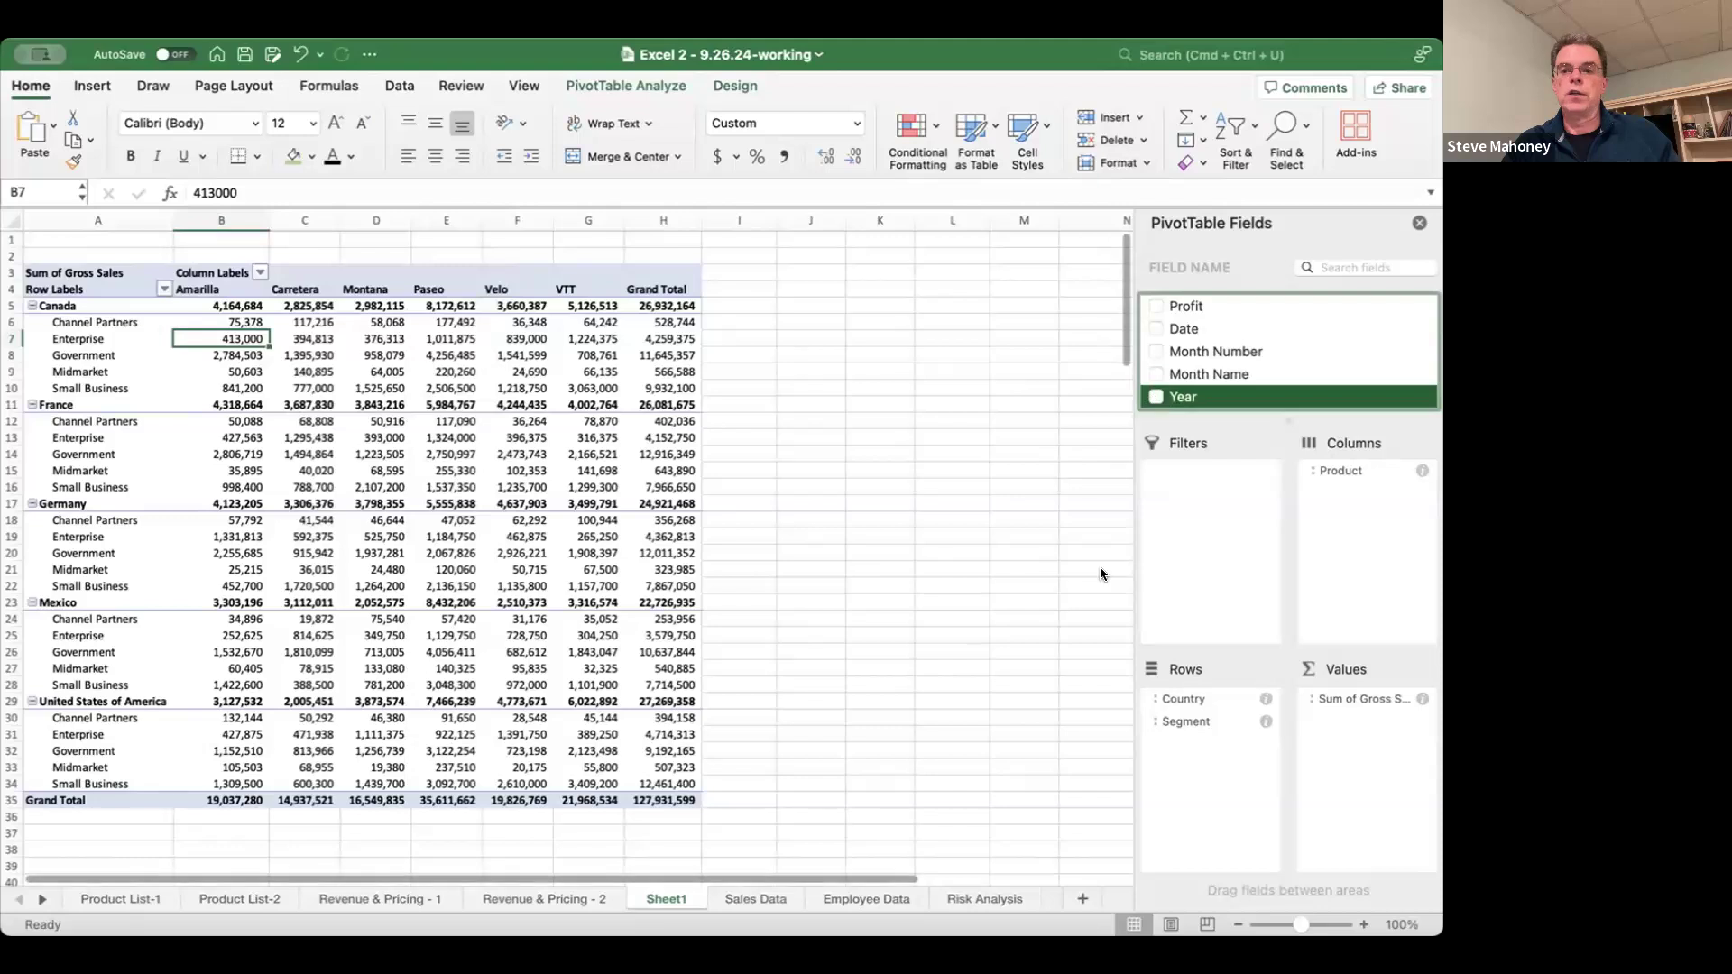
# - Add Sale Price and Units Sold to the PivotTable values alongside Gross Sales
pyautogui.scroll(4, 1166, 352)
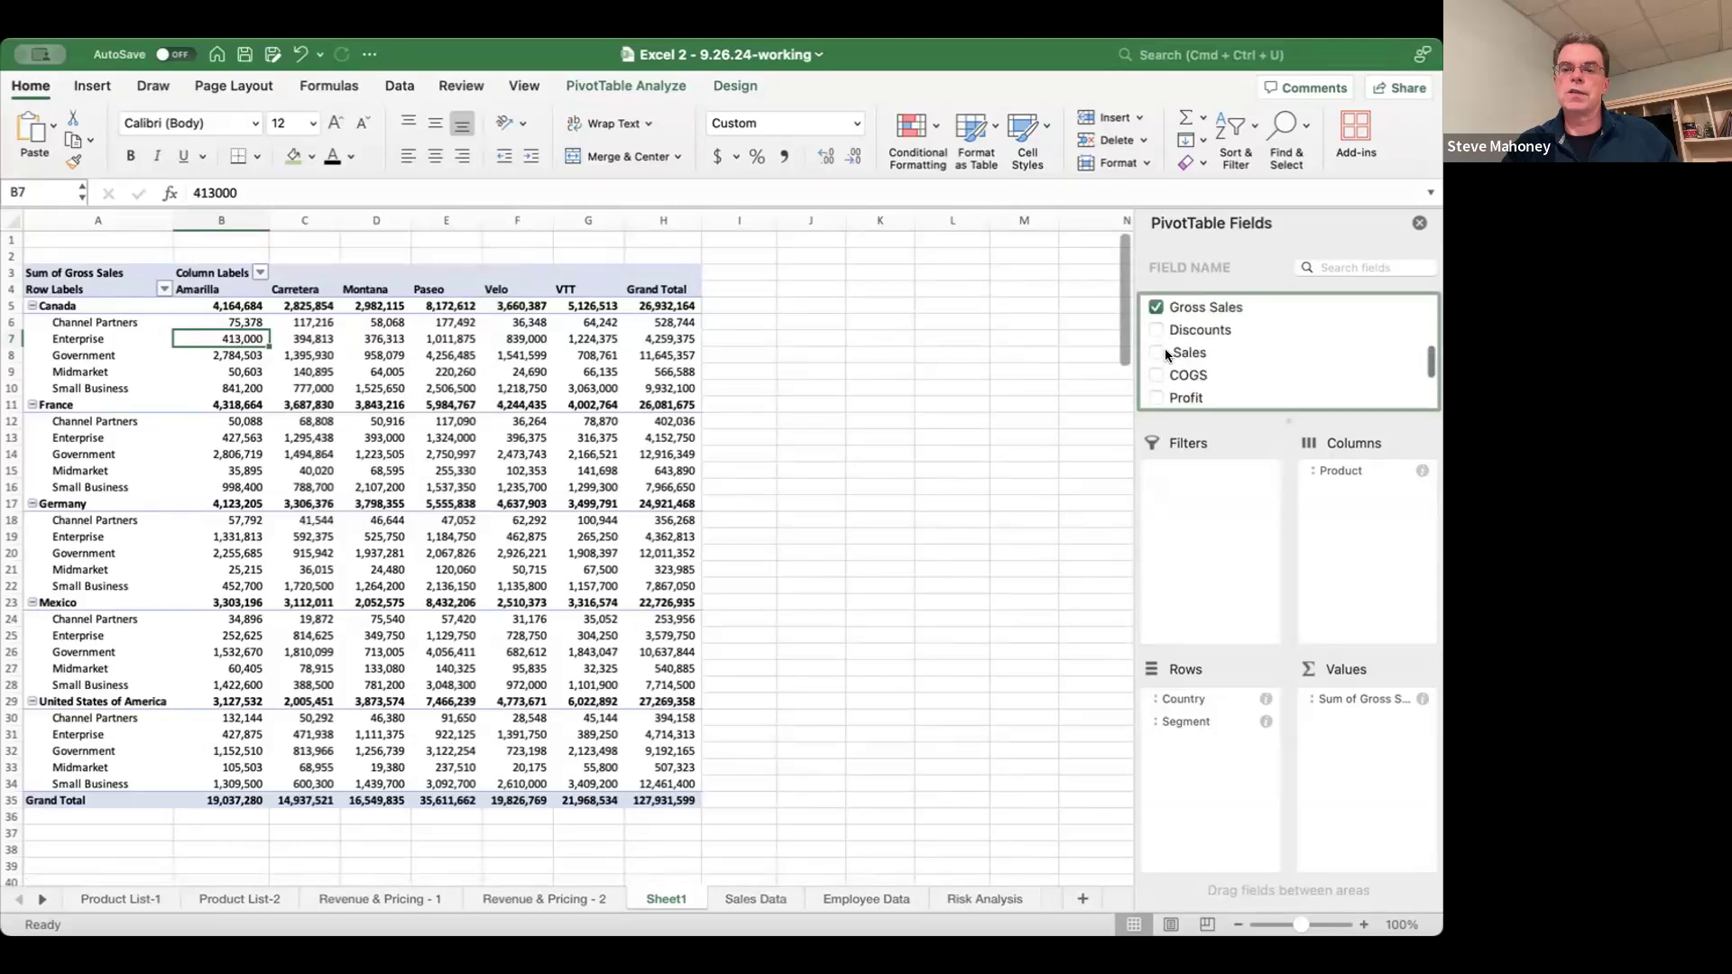
pyautogui.scroll(2, 1165, 355)
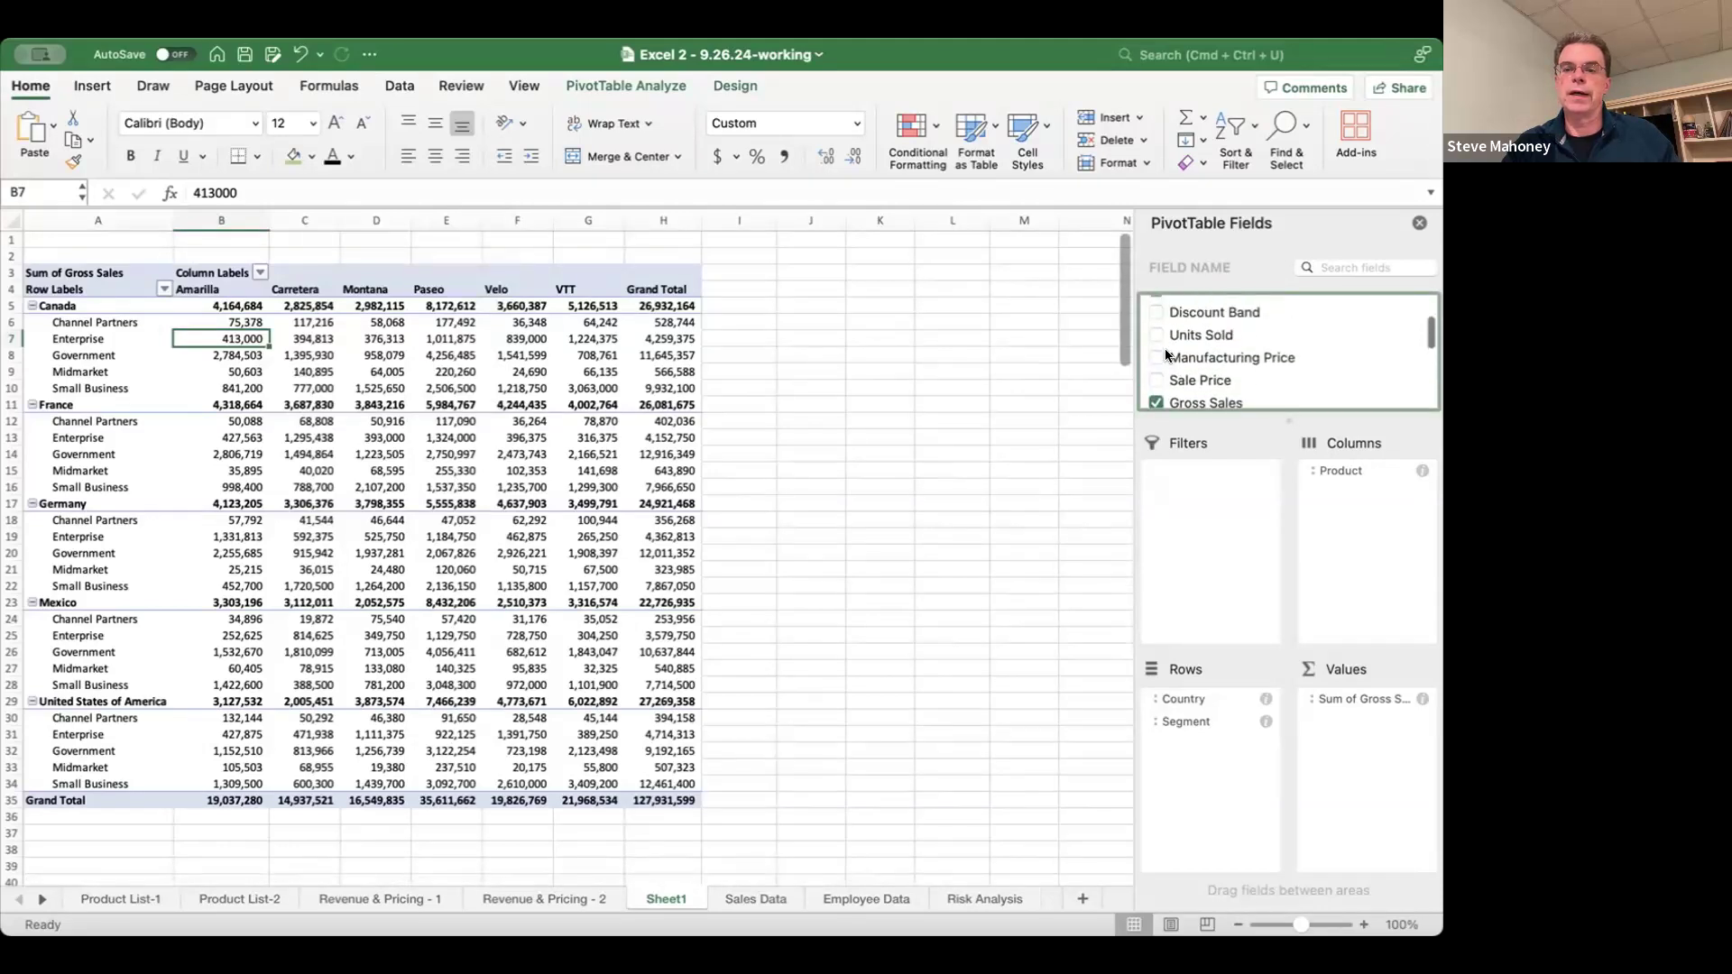
pyautogui.click(1152, 380)
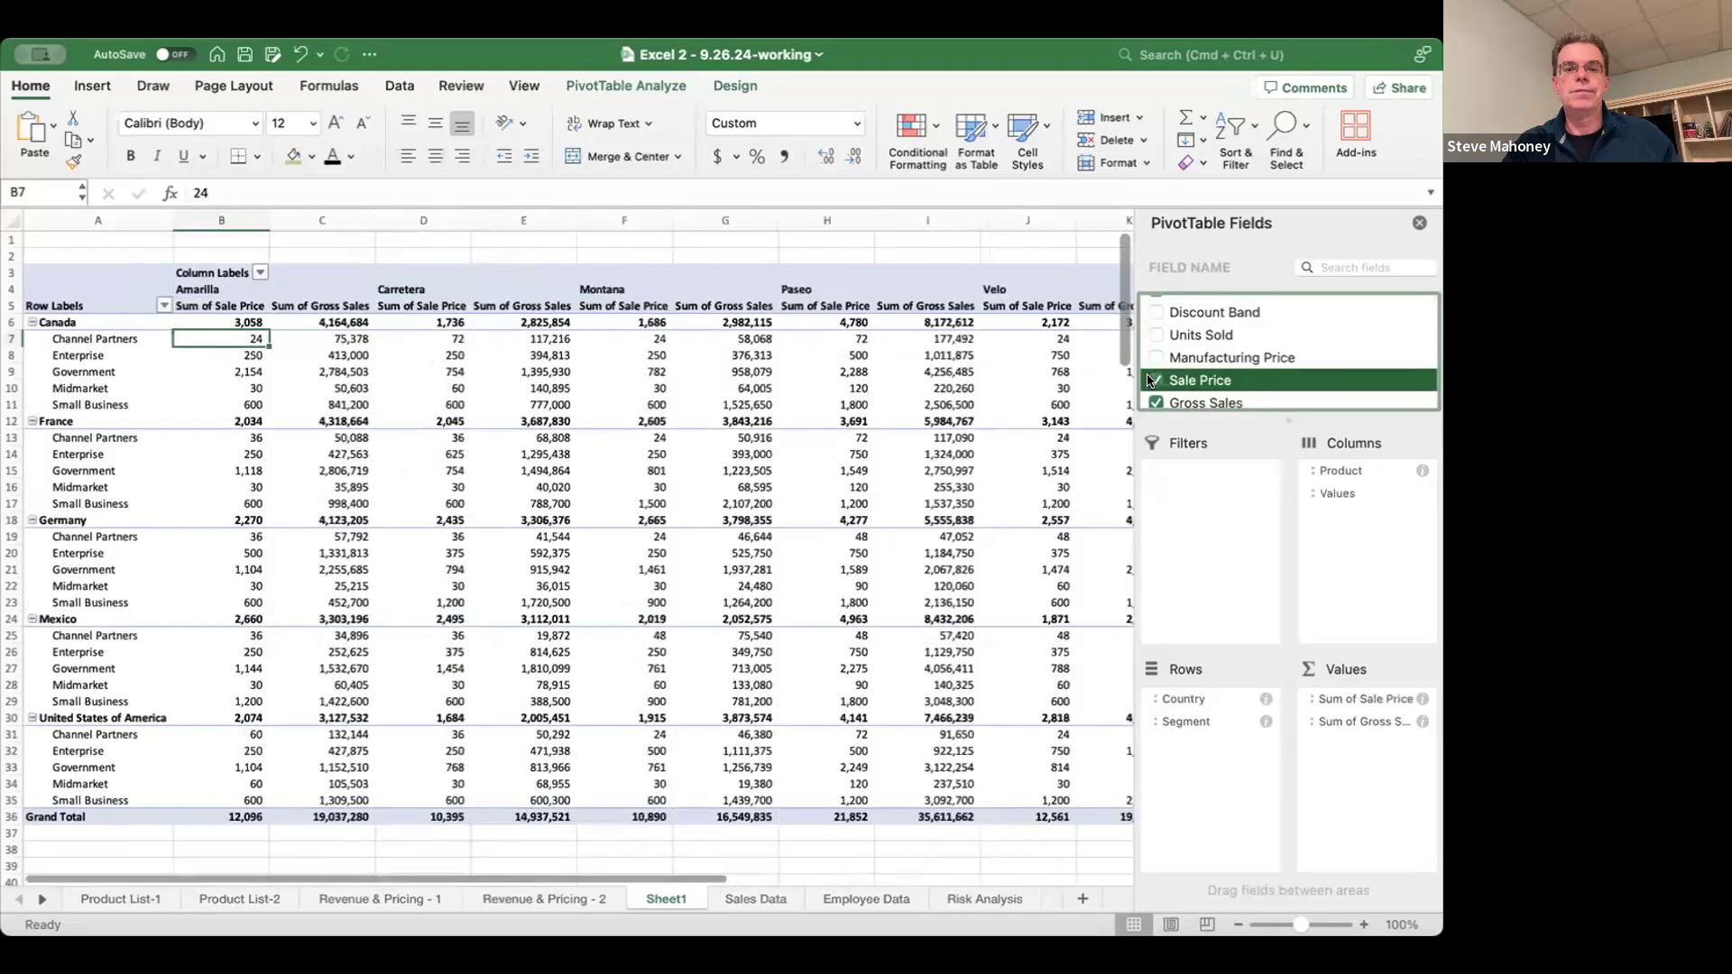
pyautogui.hscroll(5, 898, 455)
pyautogui.hscroll(5, 899, 455)
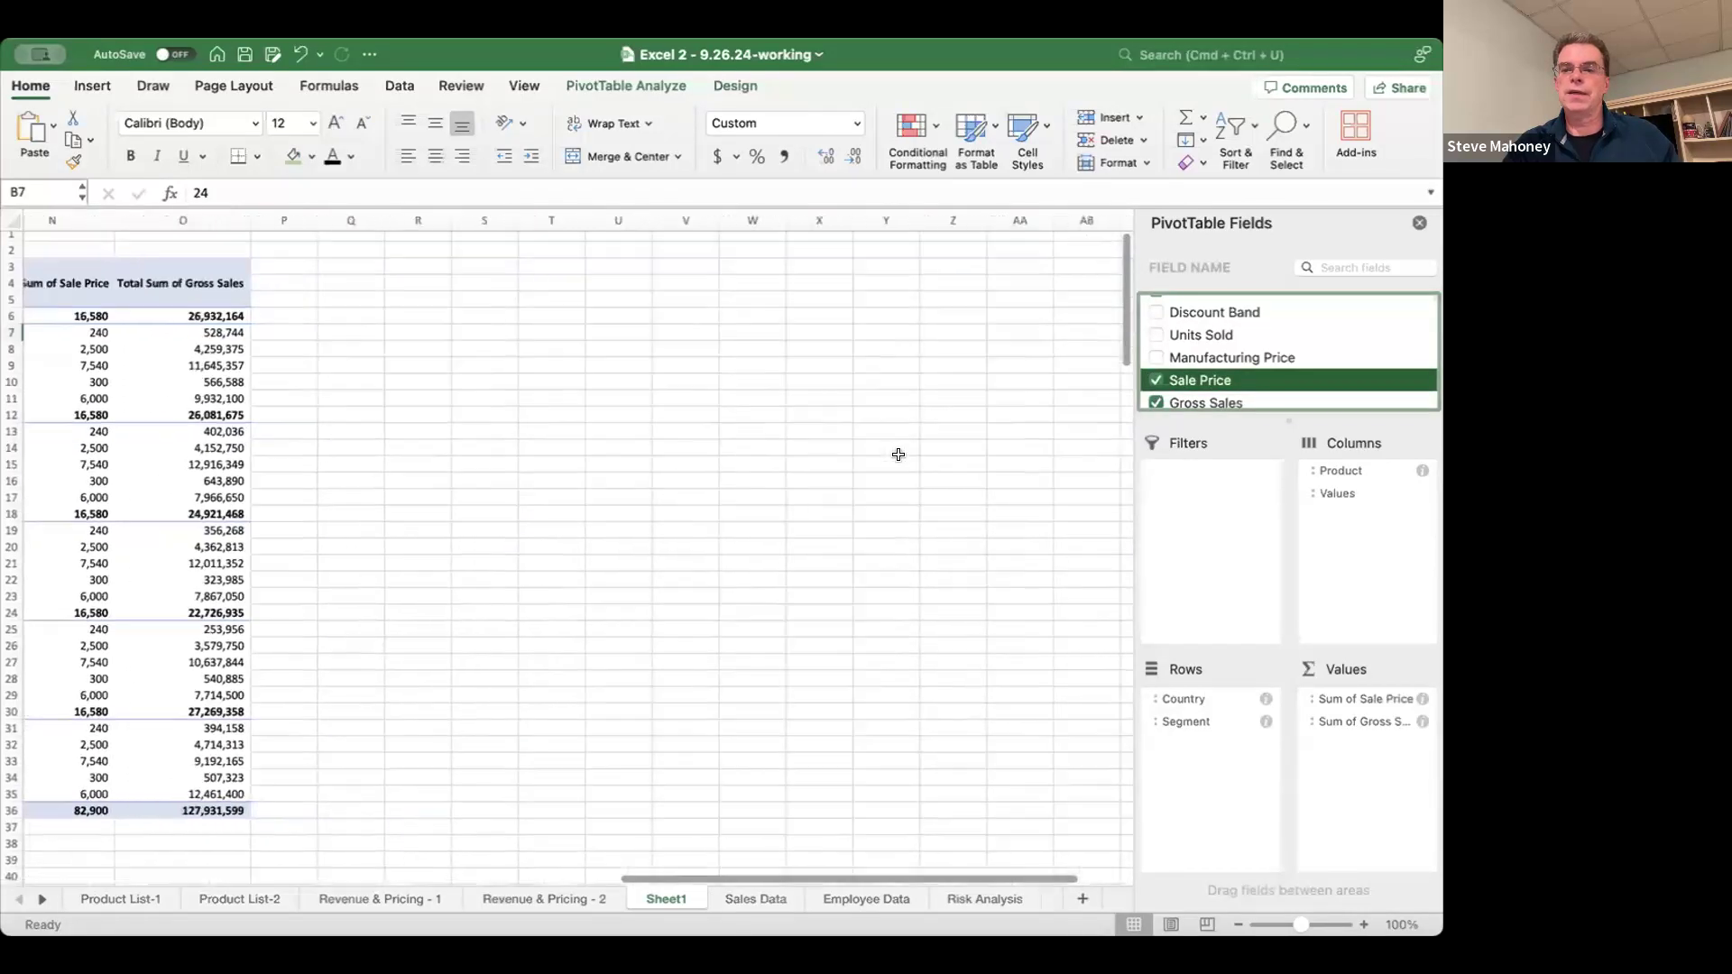
pyautogui.hscroll(-10, 899, 455)
pyautogui.click(1156, 334)
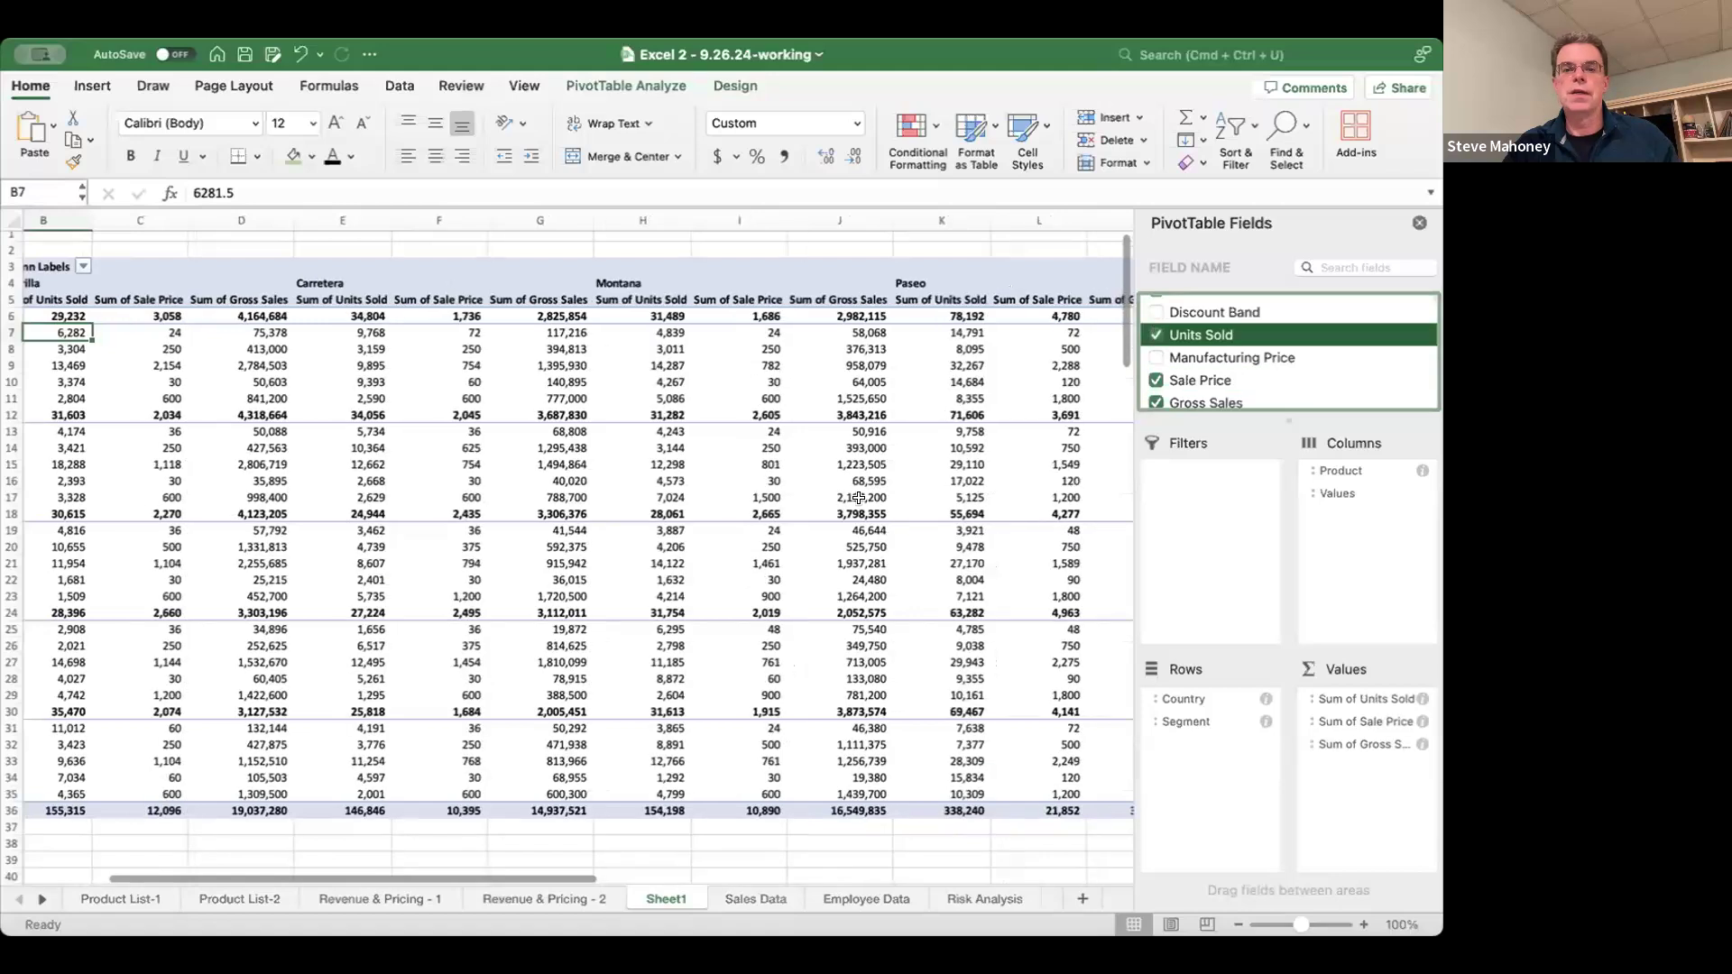
pyautogui.hscroll(10, 858, 498)
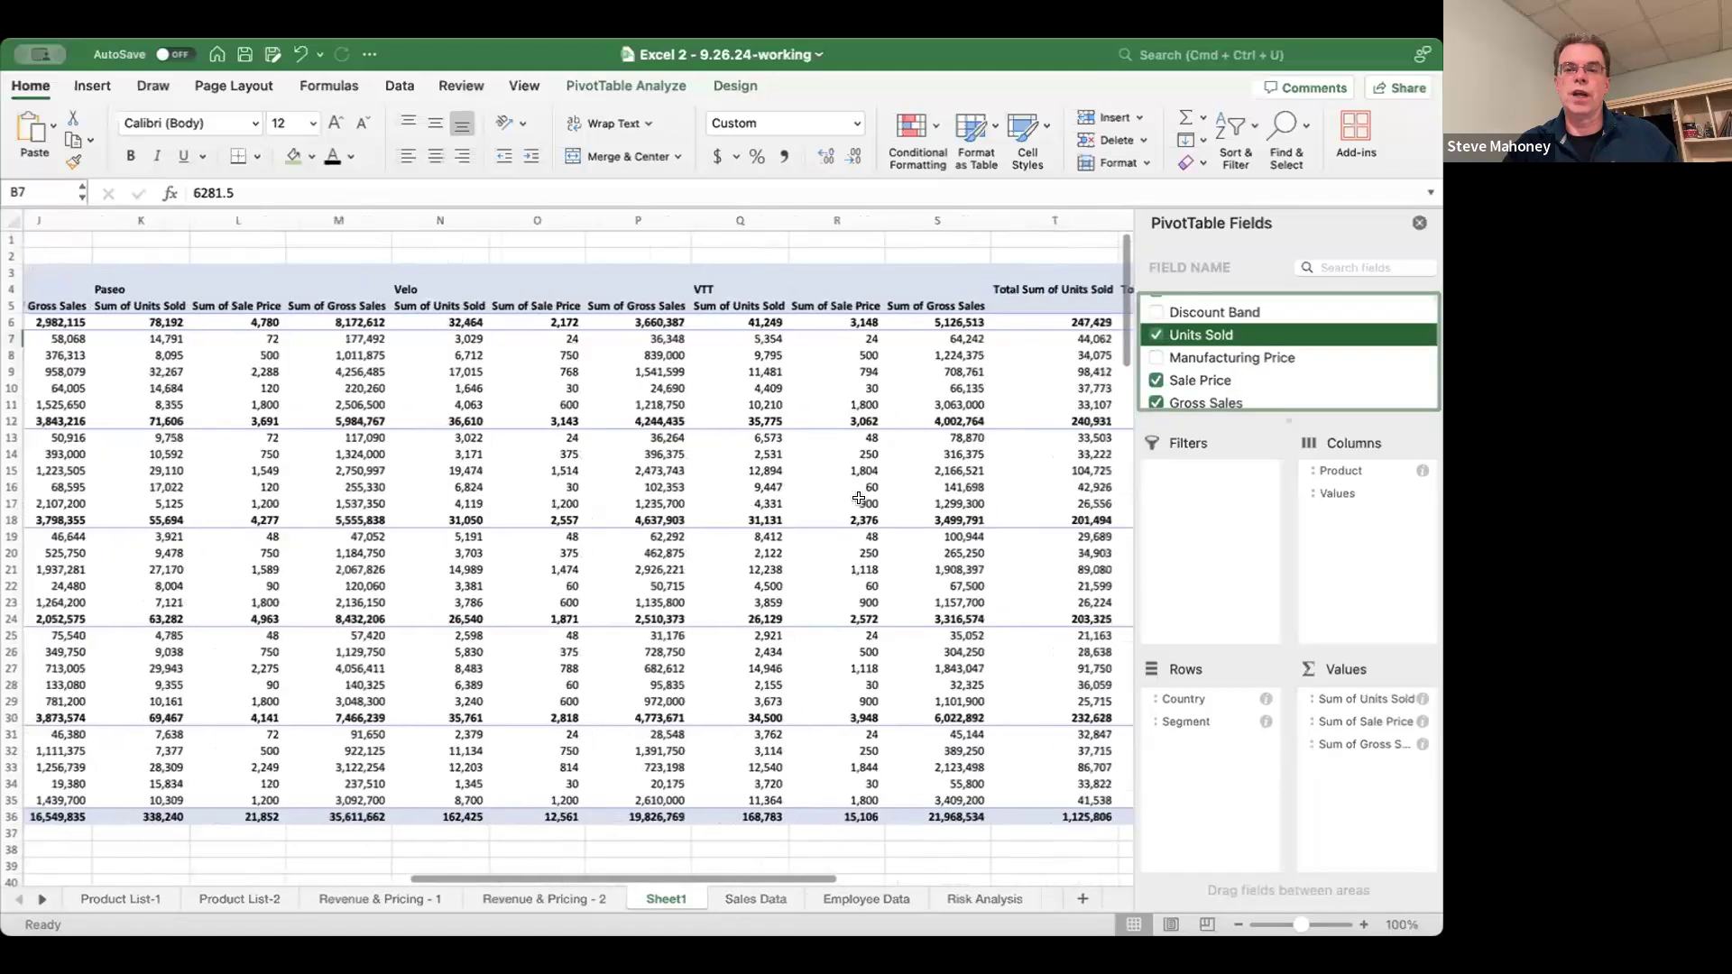
pyautogui.hscroll(-10, 858, 498)
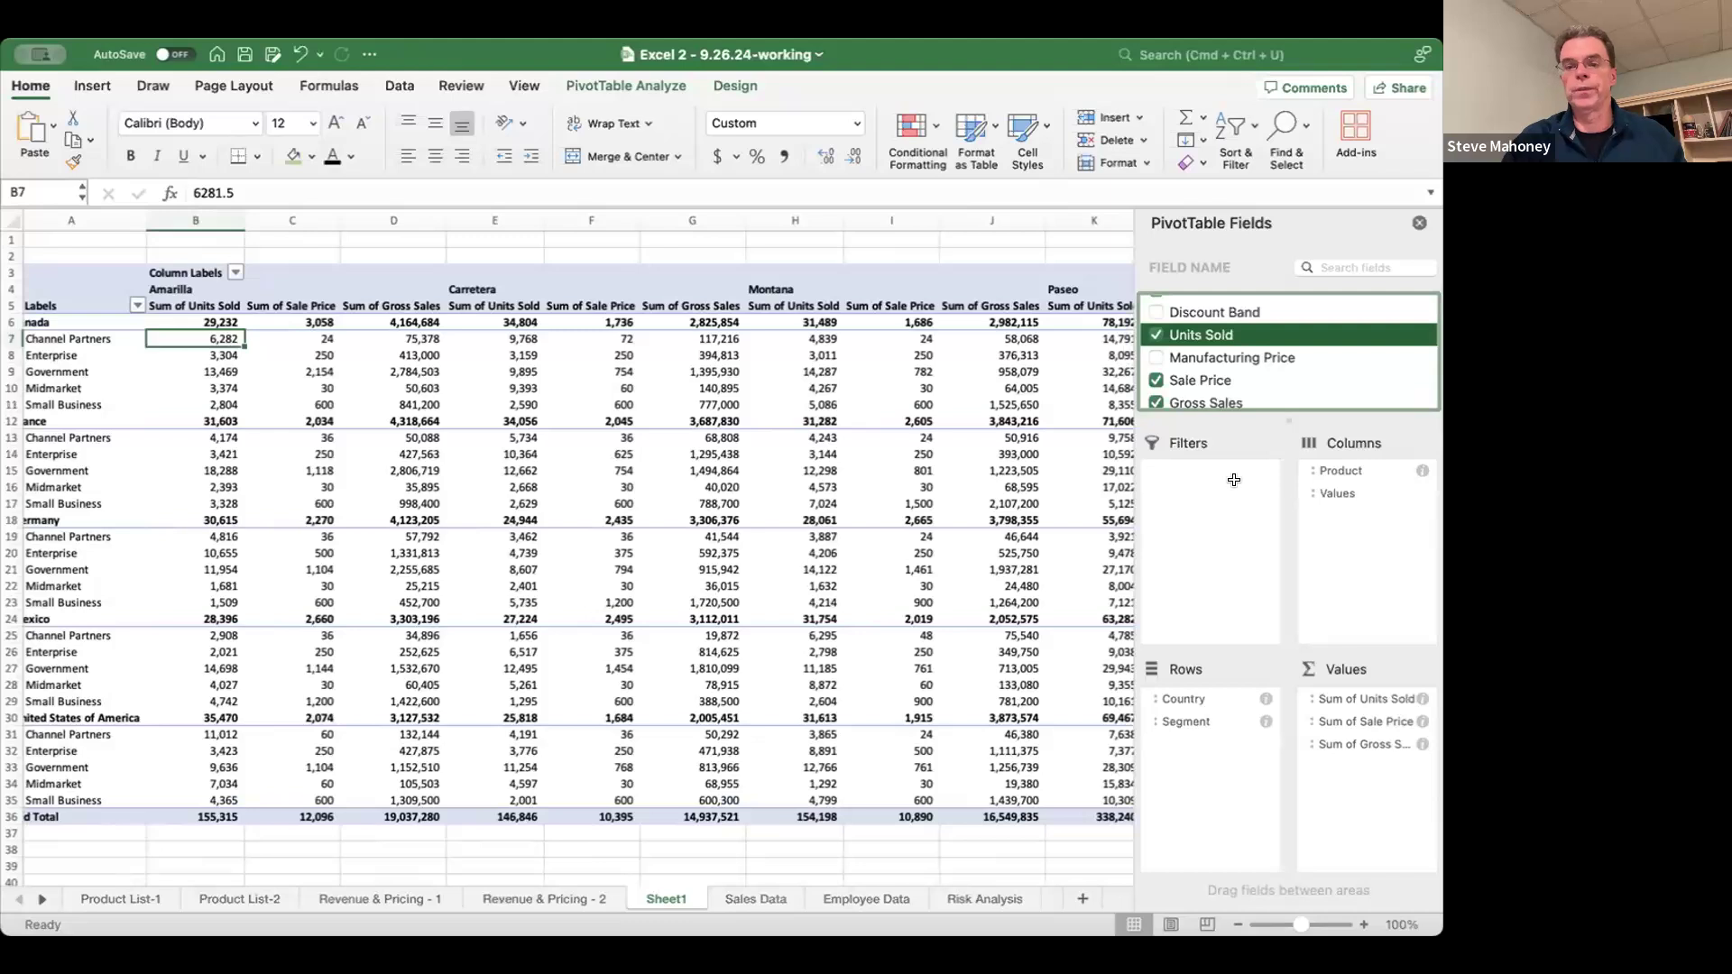
# - Leave the PivotTable, open the Employee Data worksheet, and select a single cell in its Age column
pyautogui.click(806, 846)
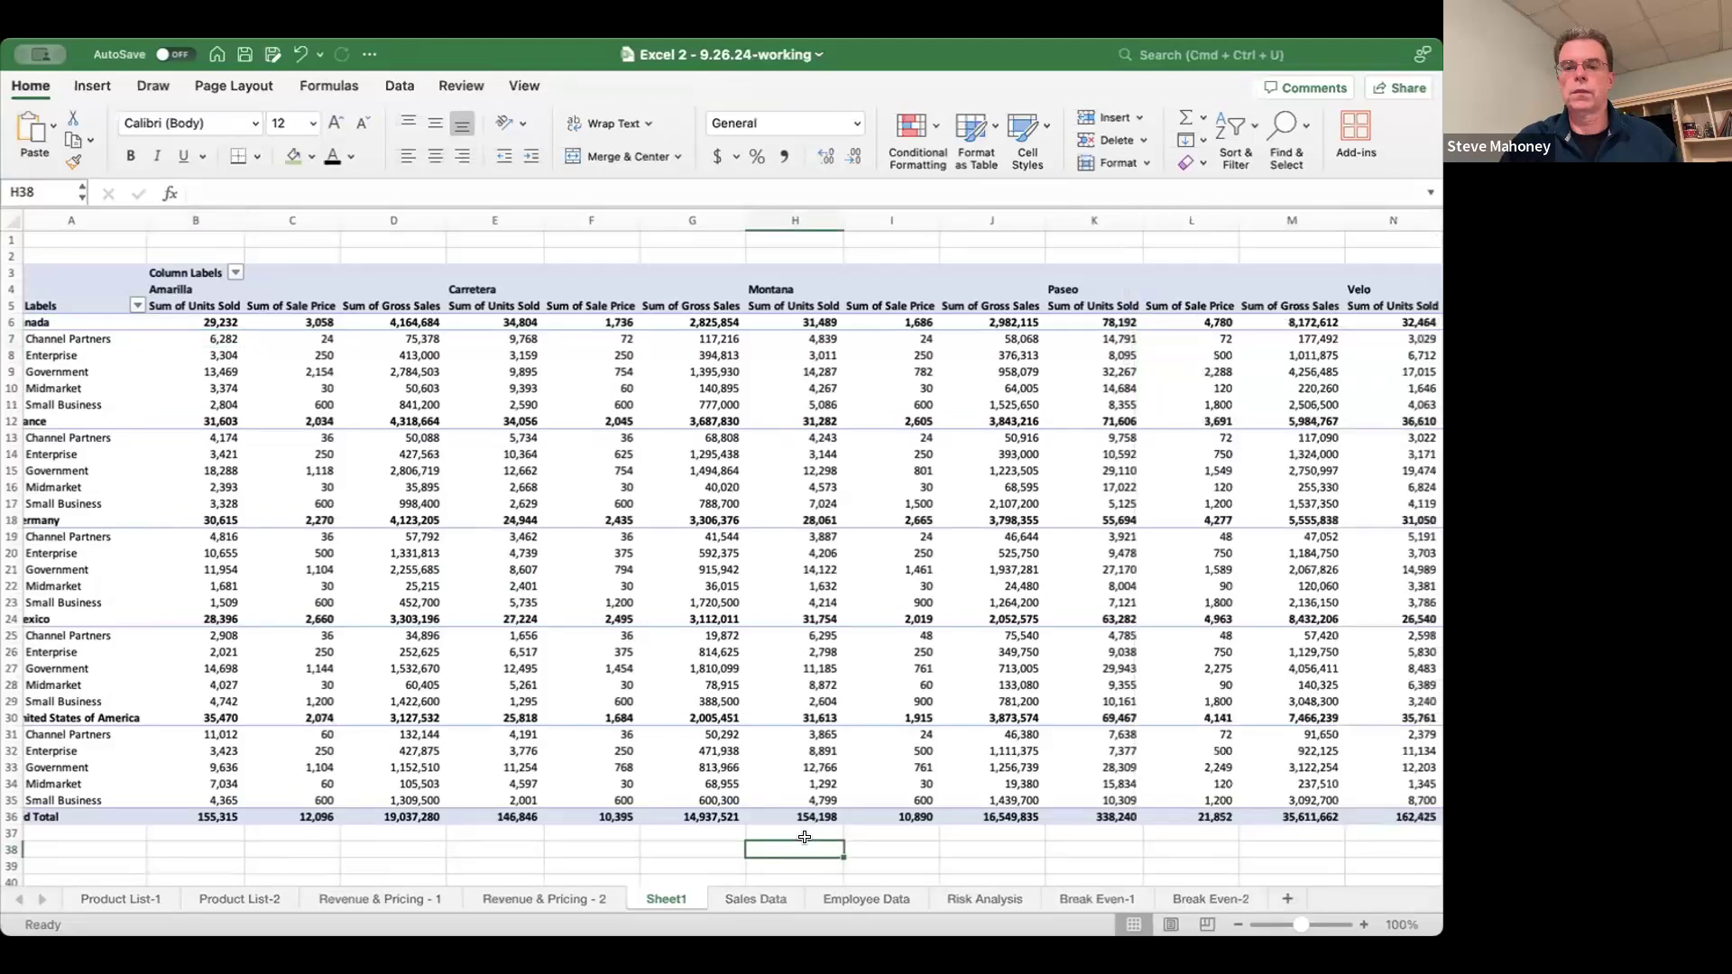
pyautogui.click(747, 897)
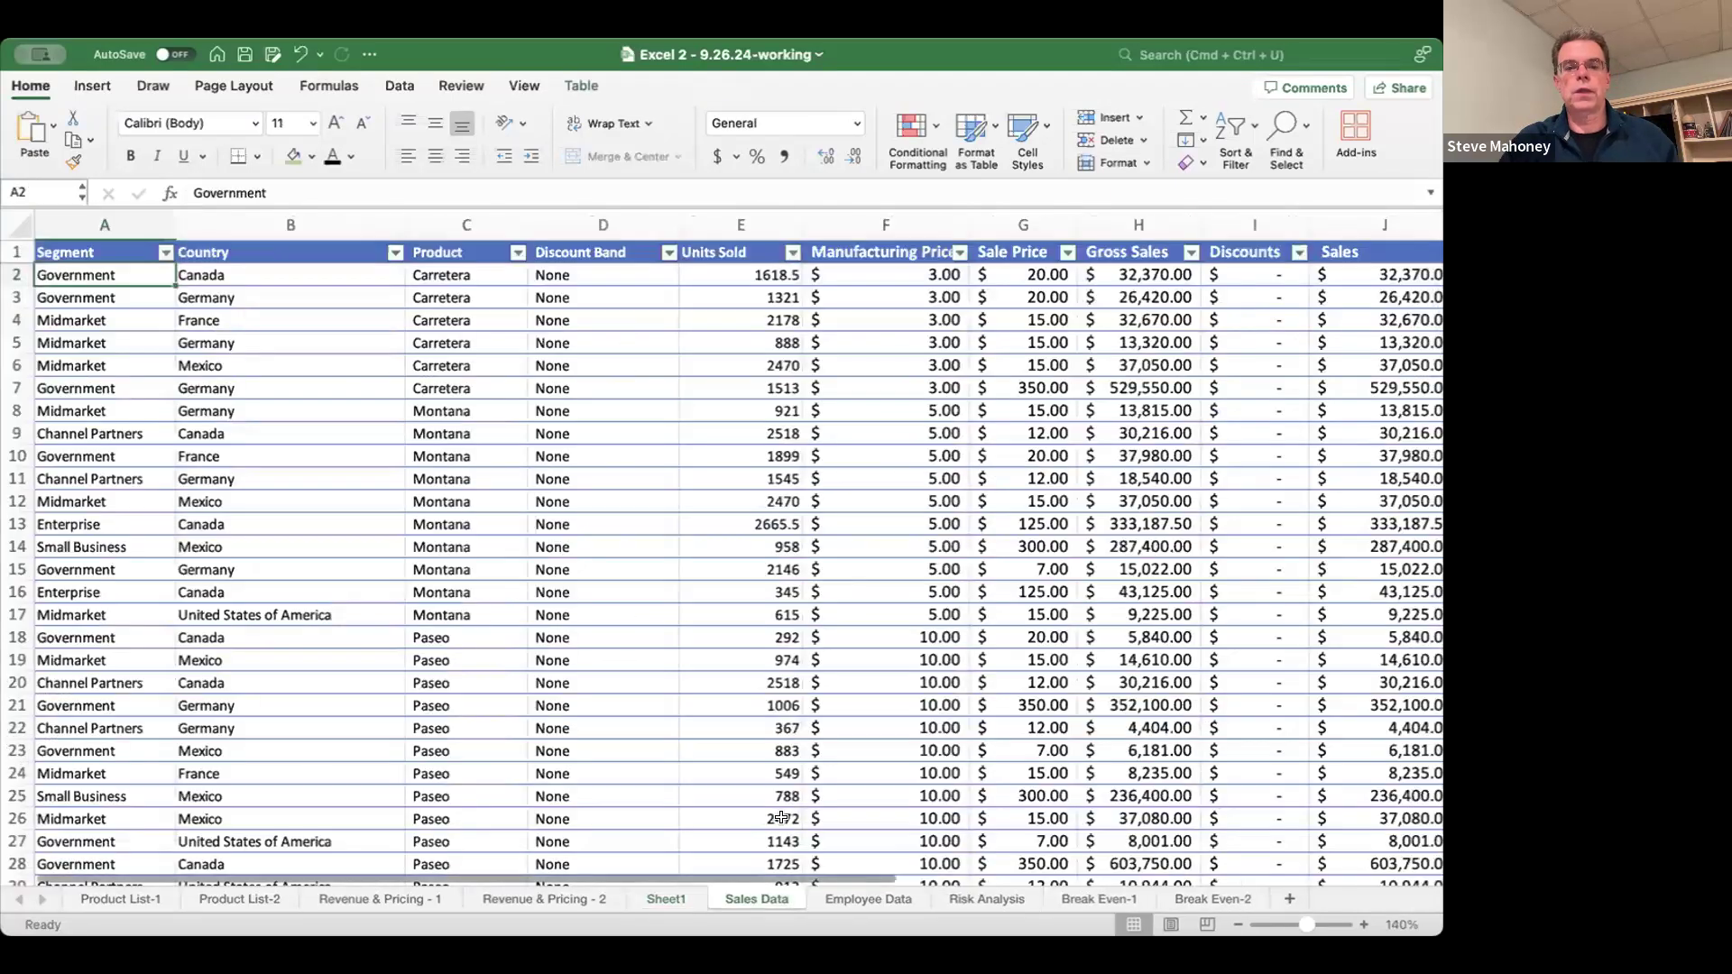
pyautogui.click(867, 894)
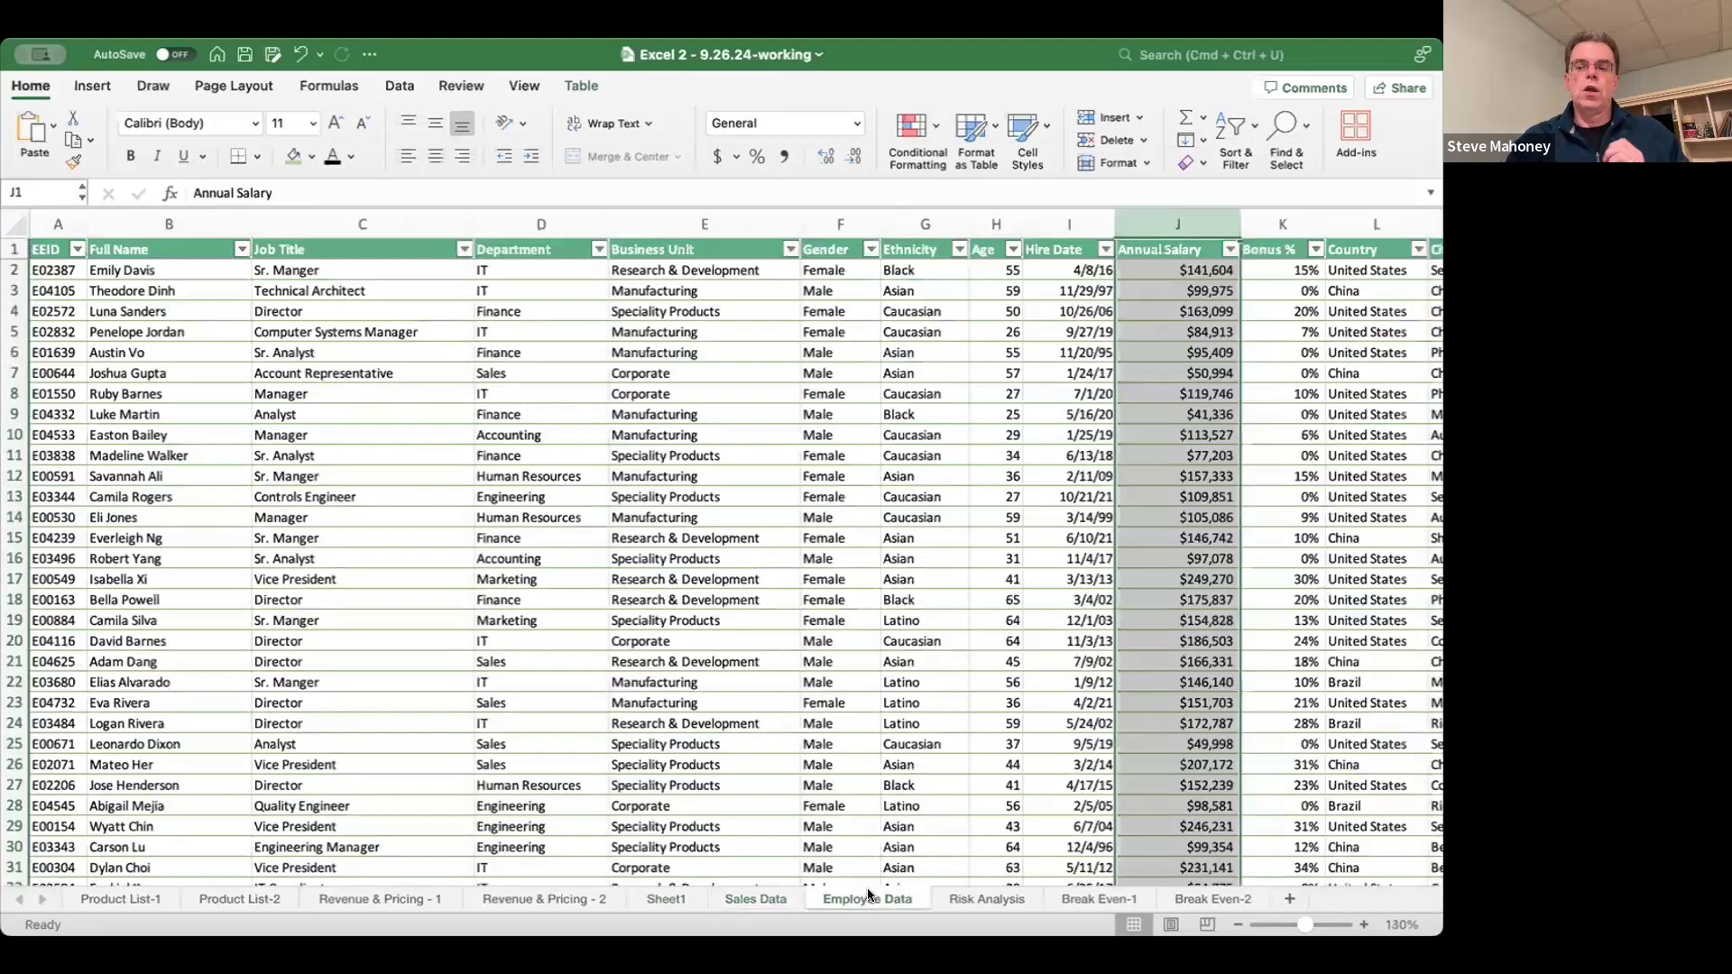
pyautogui.click(1005, 548)
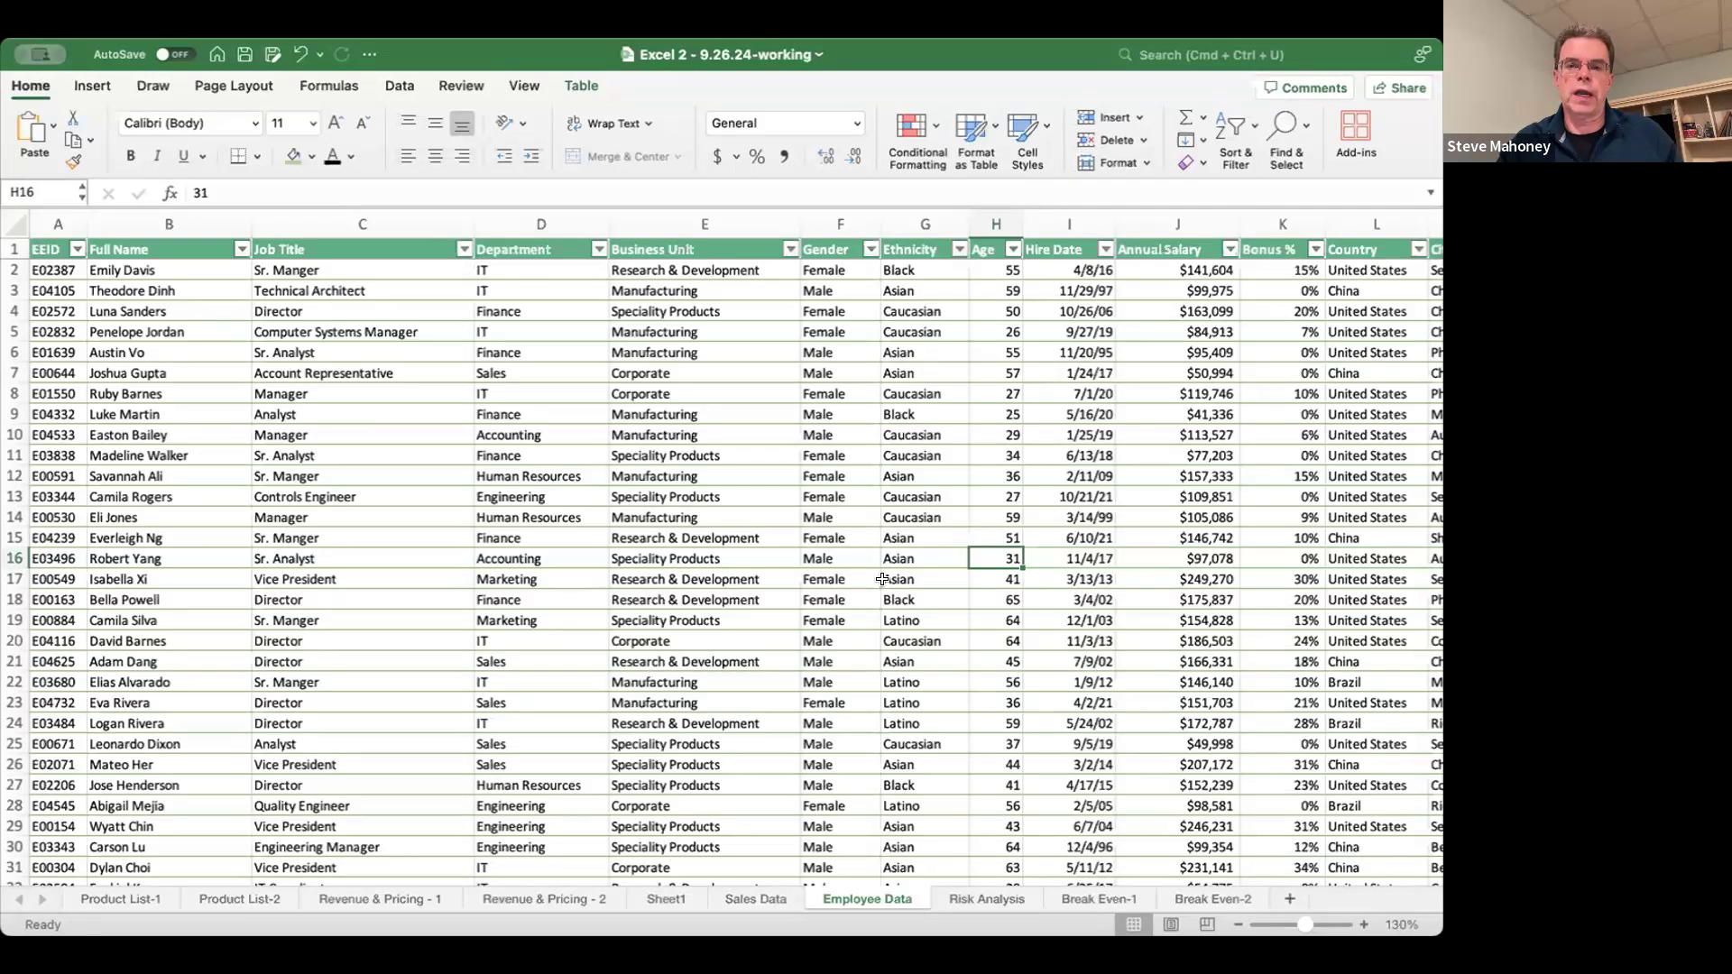
# - Examine the employee records and column headings throughout the Employee Data table
pyautogui.scroll(-17, 511, 523)
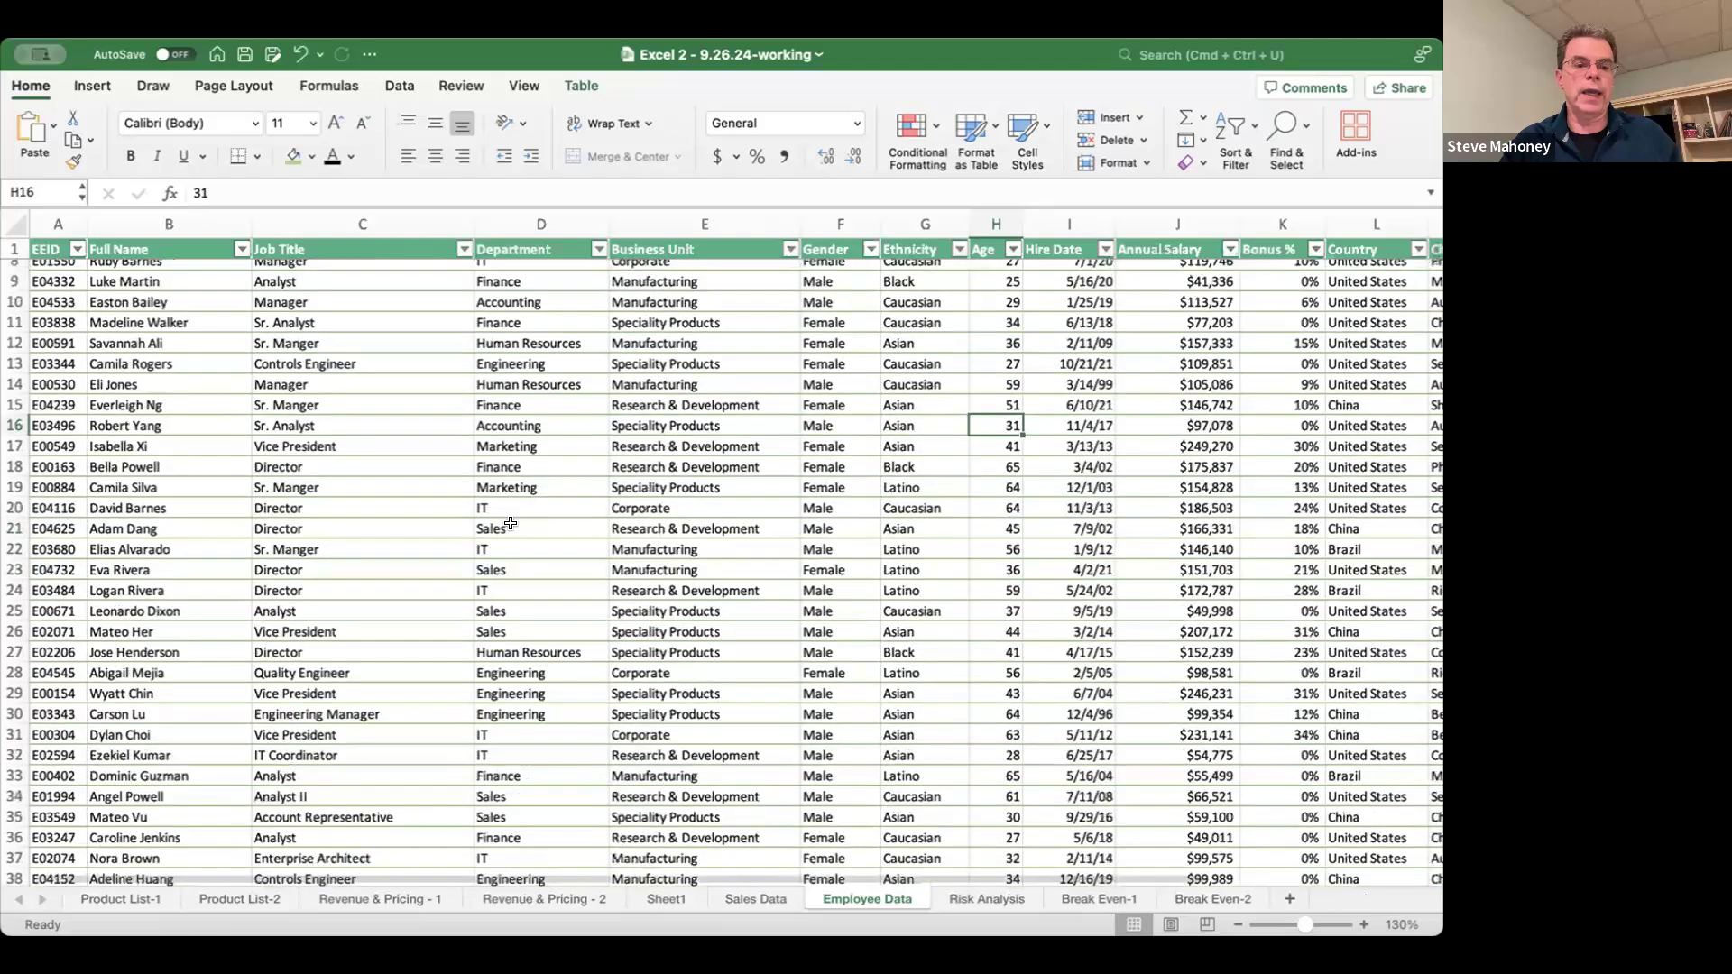
pyautogui.scroll(-20, 511, 523)
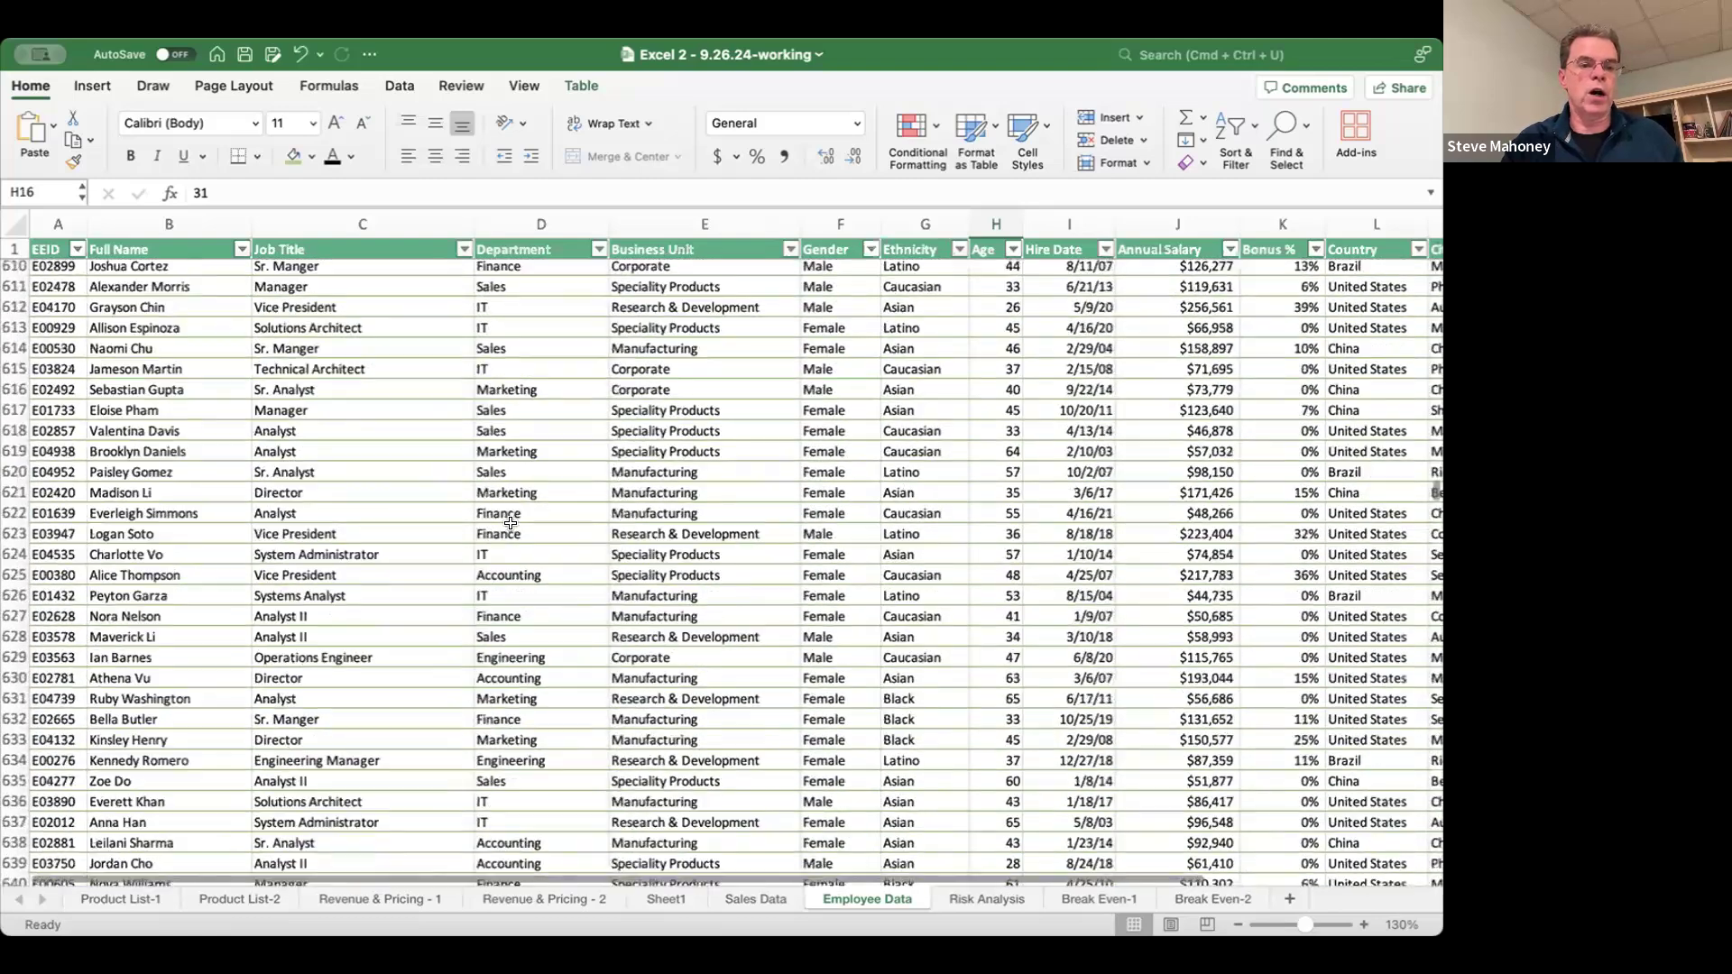
pyautogui.scroll(-20, 511, 523)
pyautogui.scroll(6, 510, 523)
pyautogui.scroll(20, 510, 523)
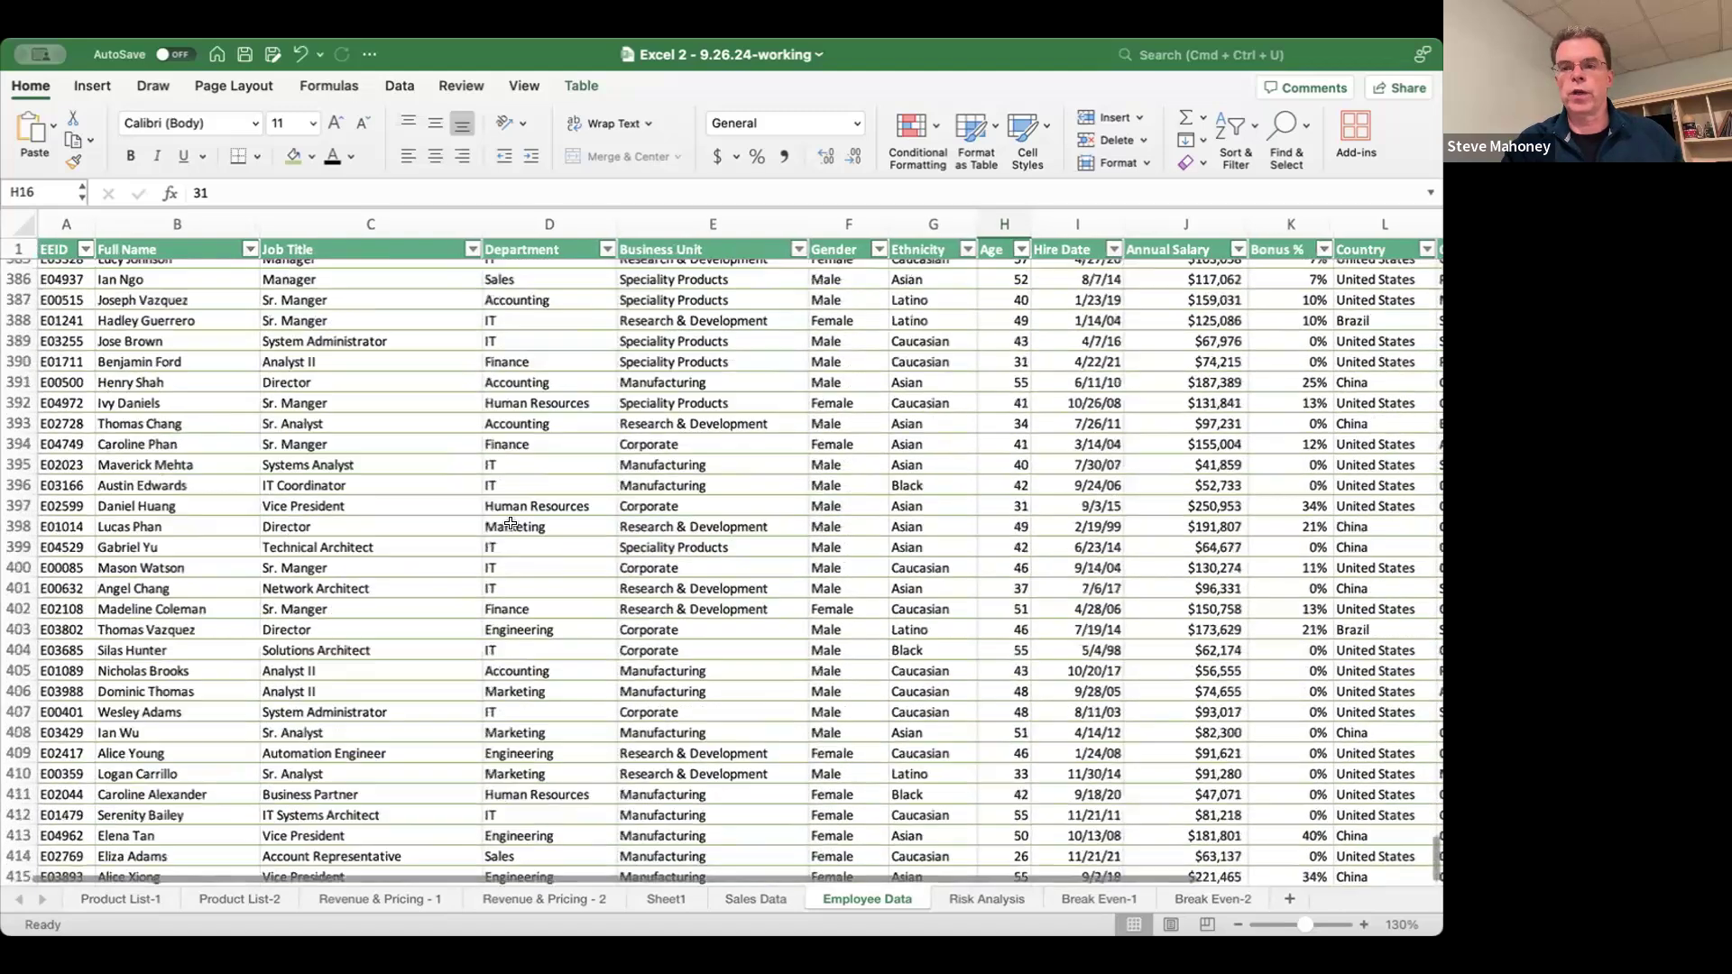
pyautogui.scroll(20, 511, 523)
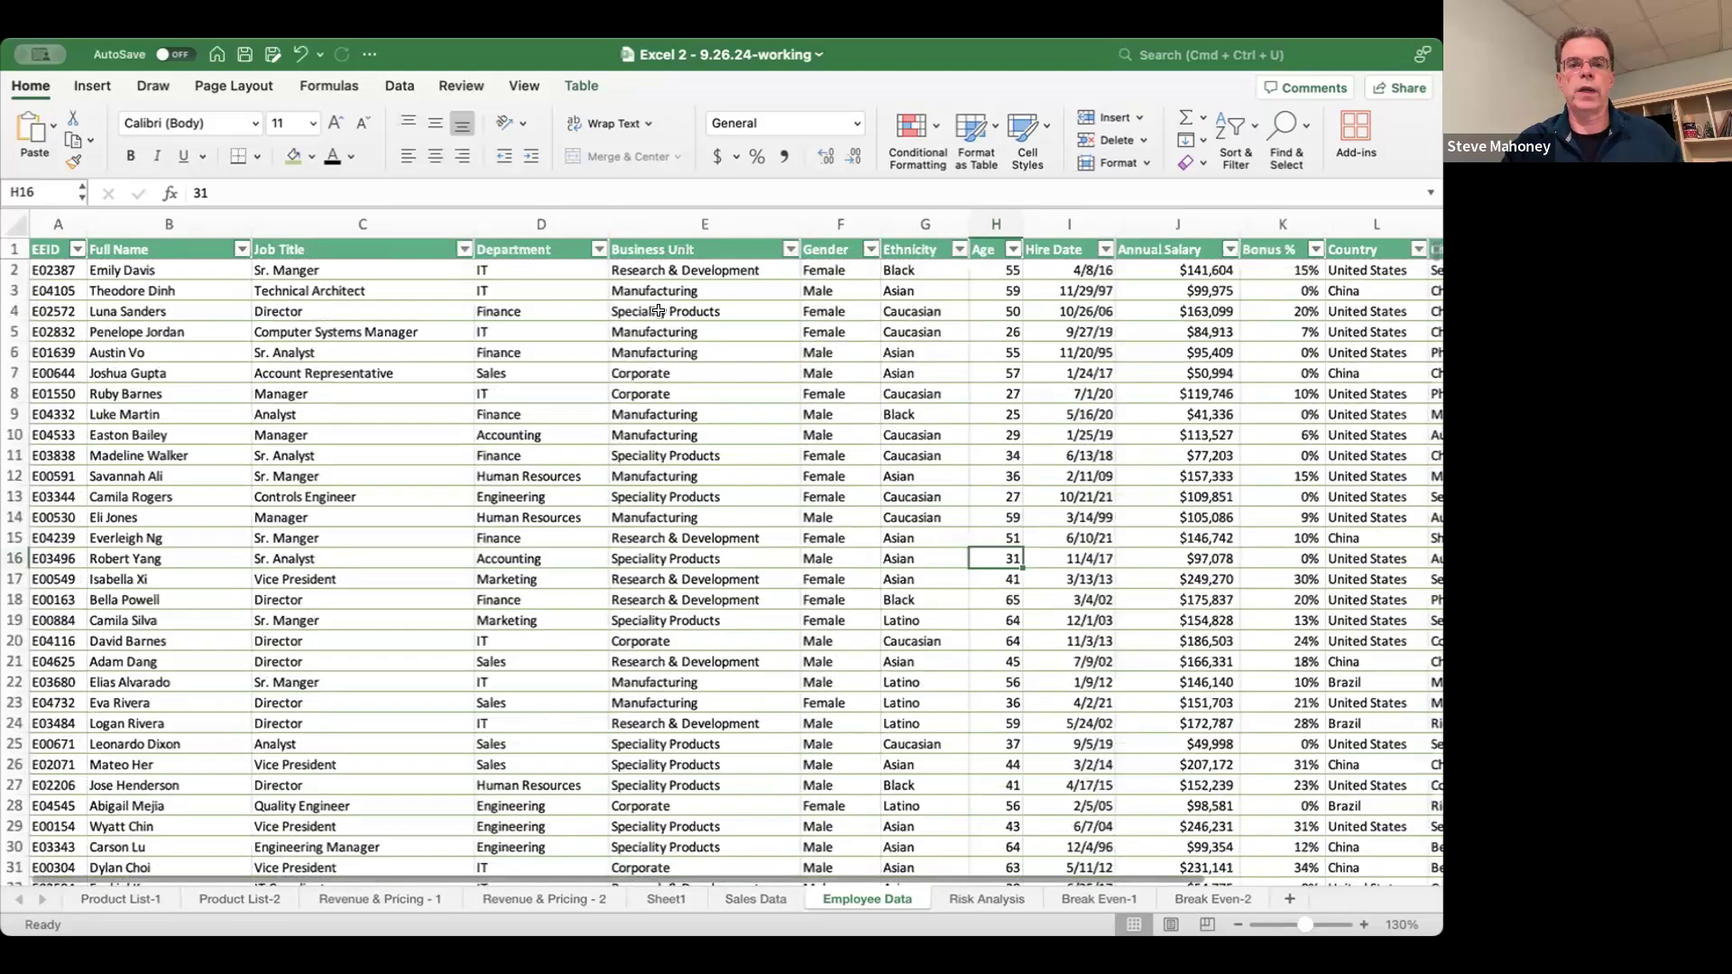
pyautogui.scroll(-5, 467, 338)
pyautogui.scroll(5, 465, 336)
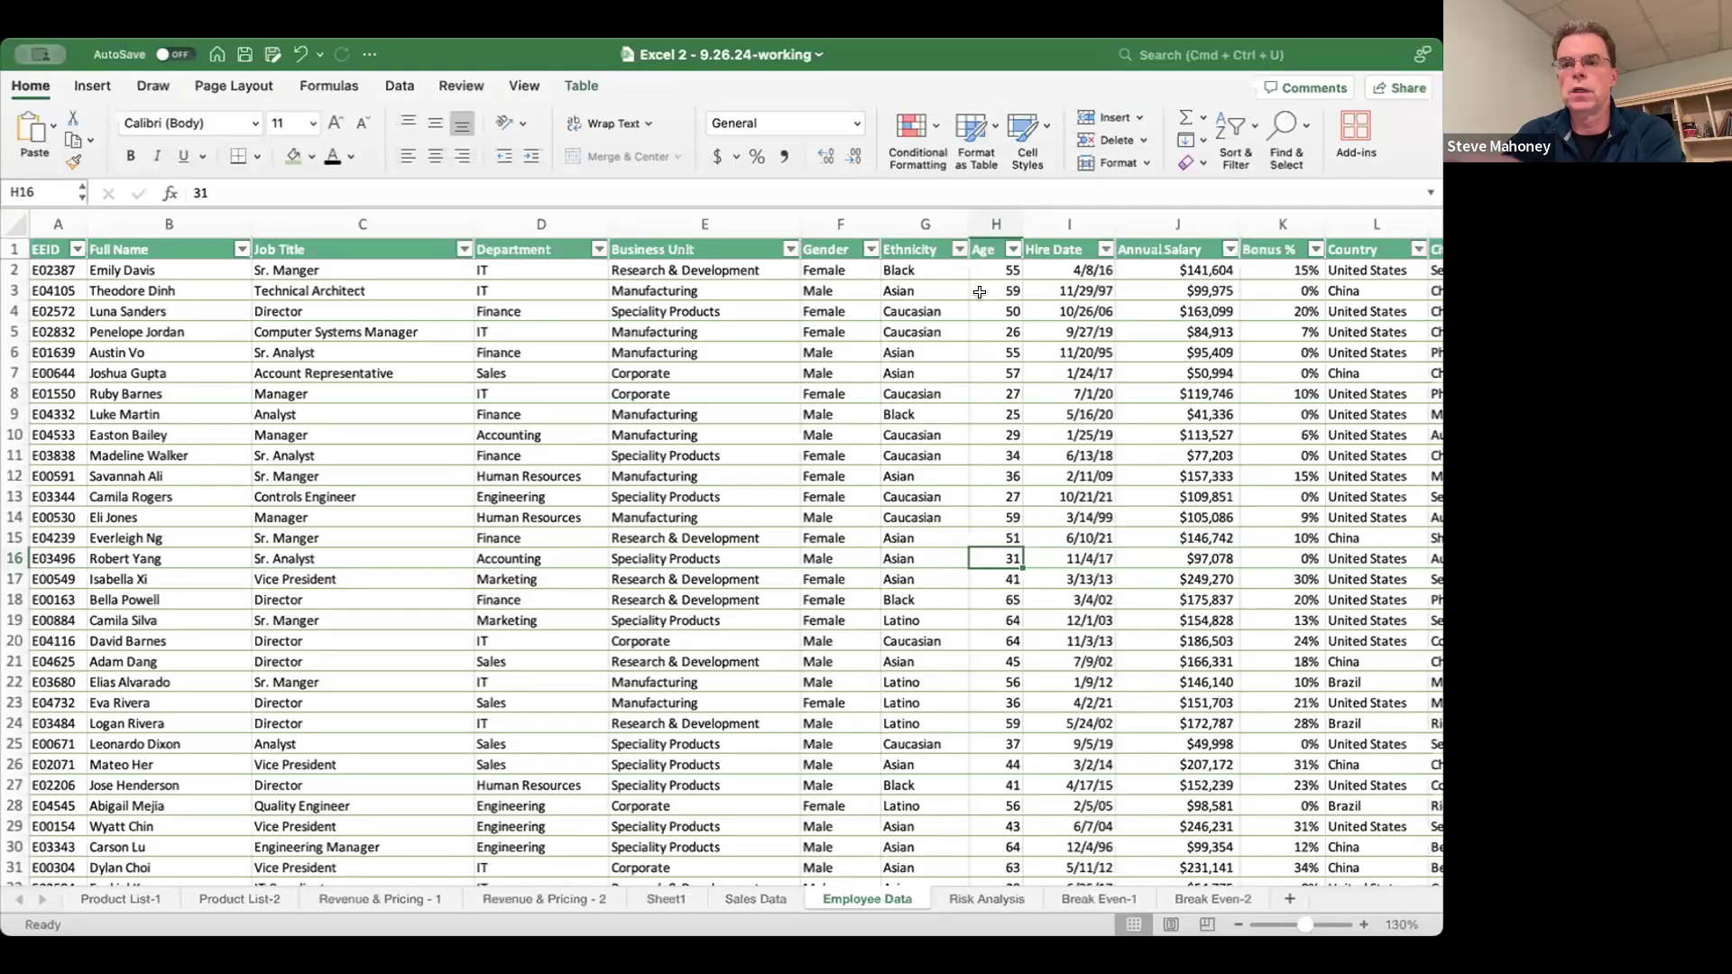
pyautogui.scroll(-15, 918, 451)
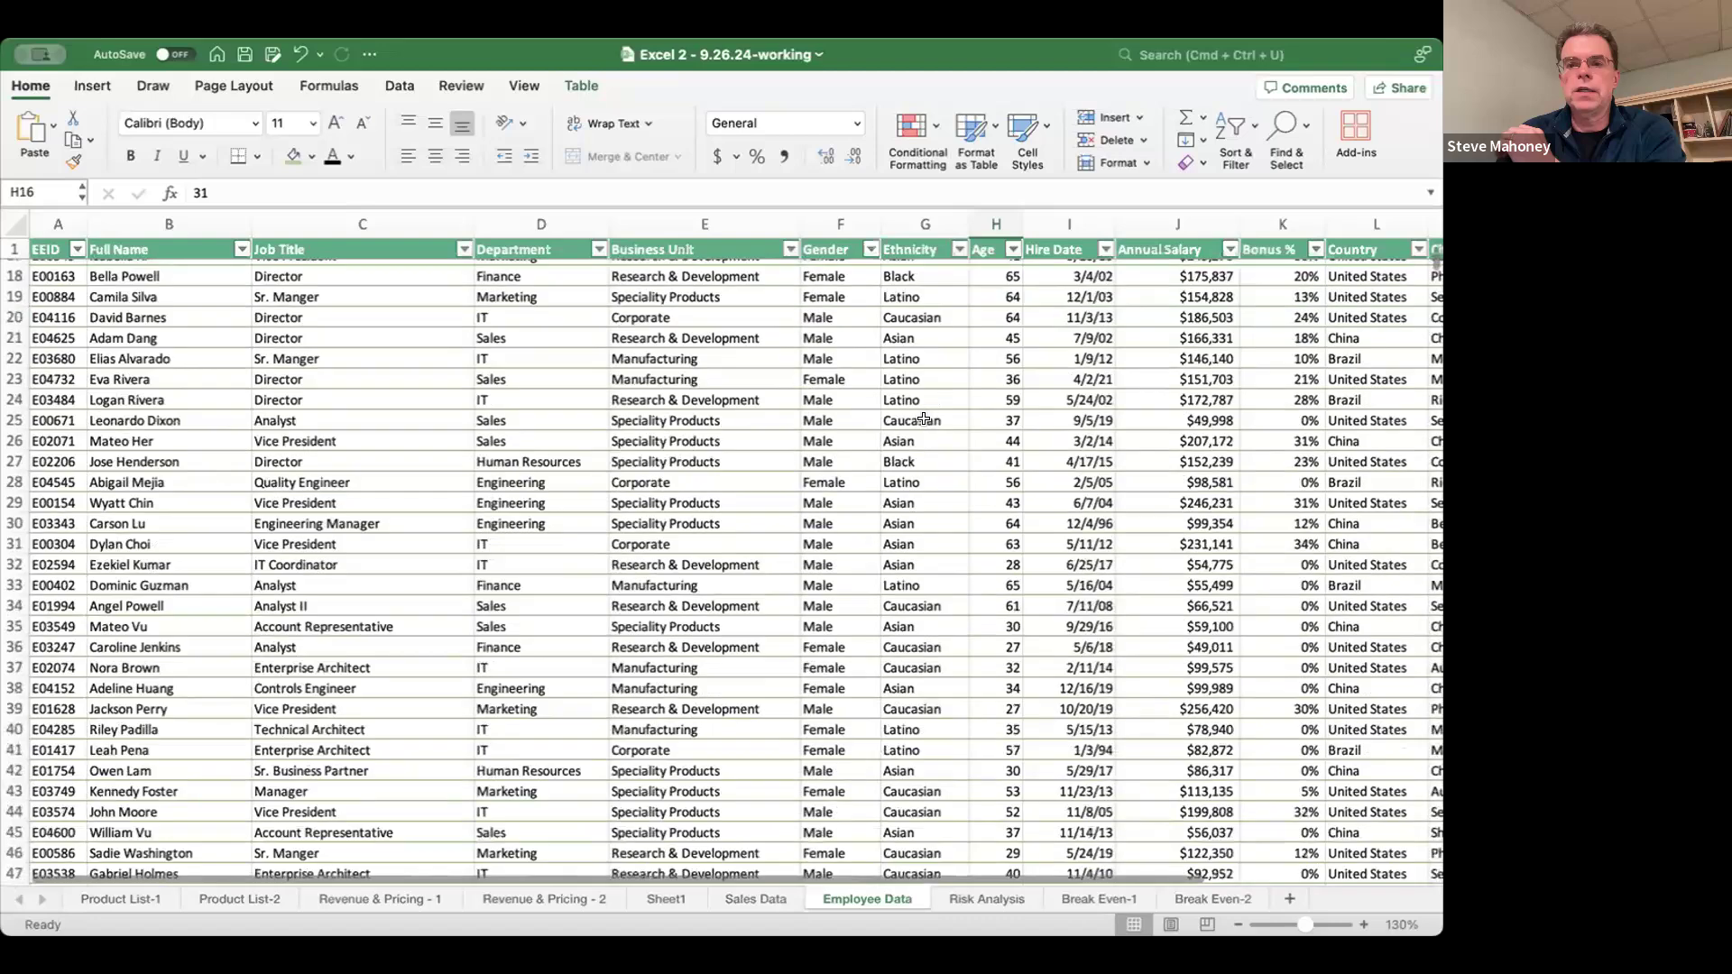
pyautogui.scroll(15, 923, 418)
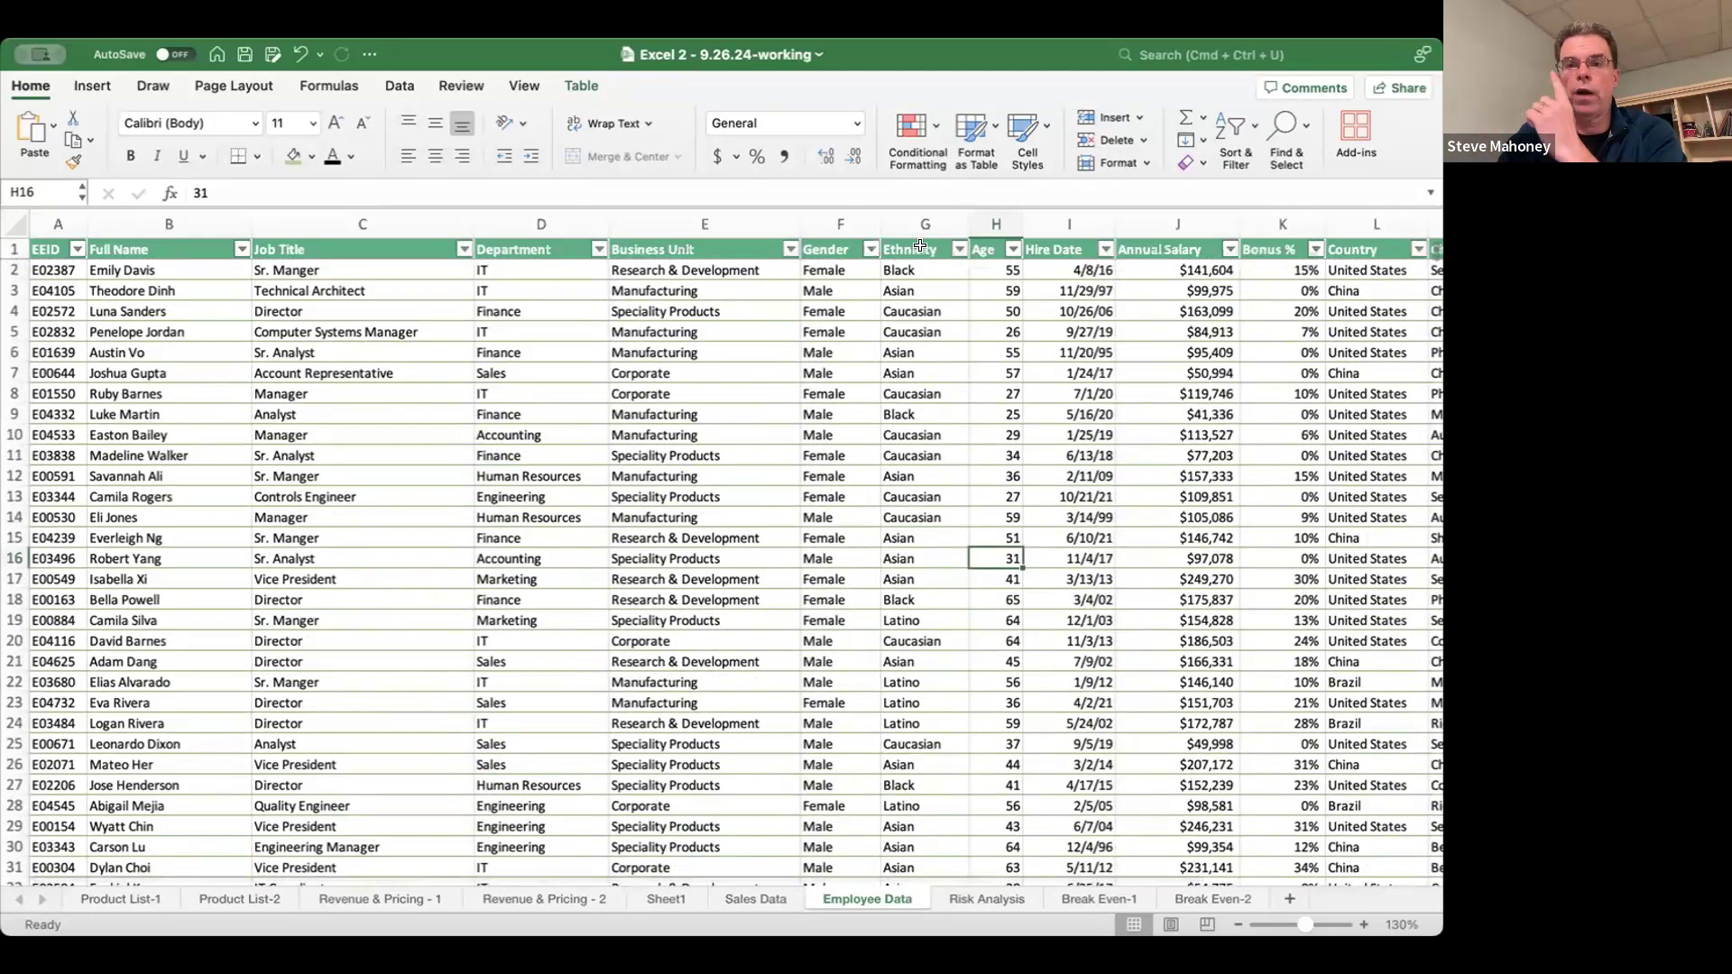
# - Filter the employee table's Department column to show only IT
pyautogui.click(599, 249)
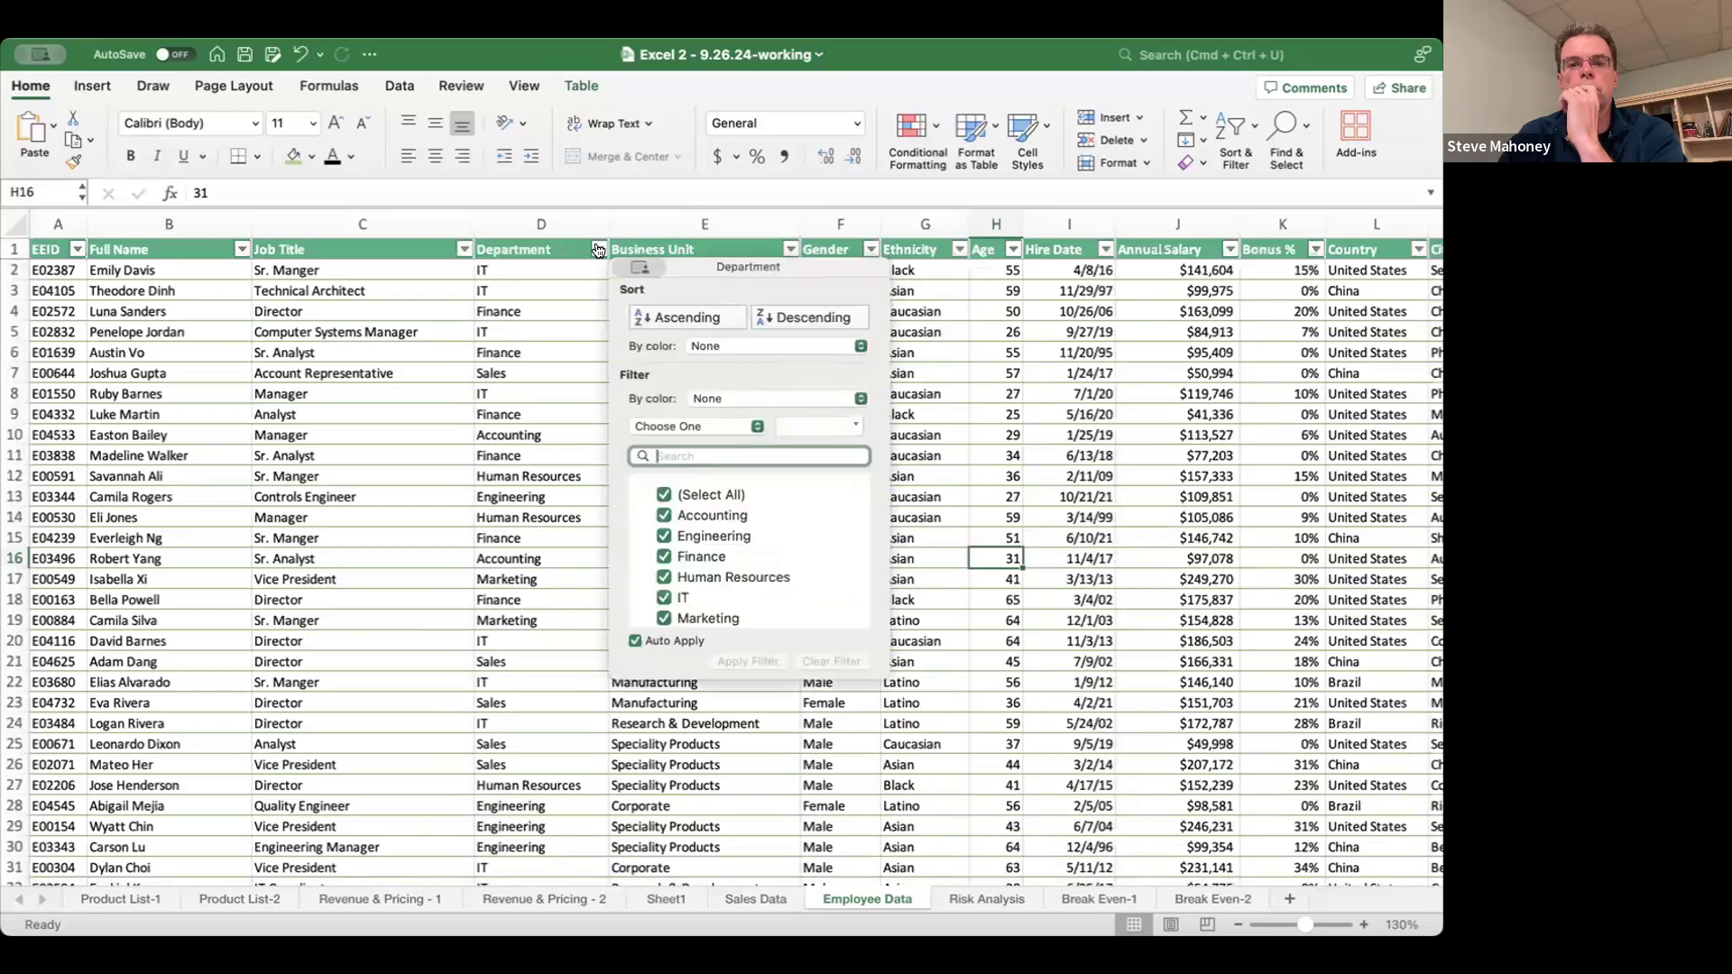
pyautogui.click(661, 494)
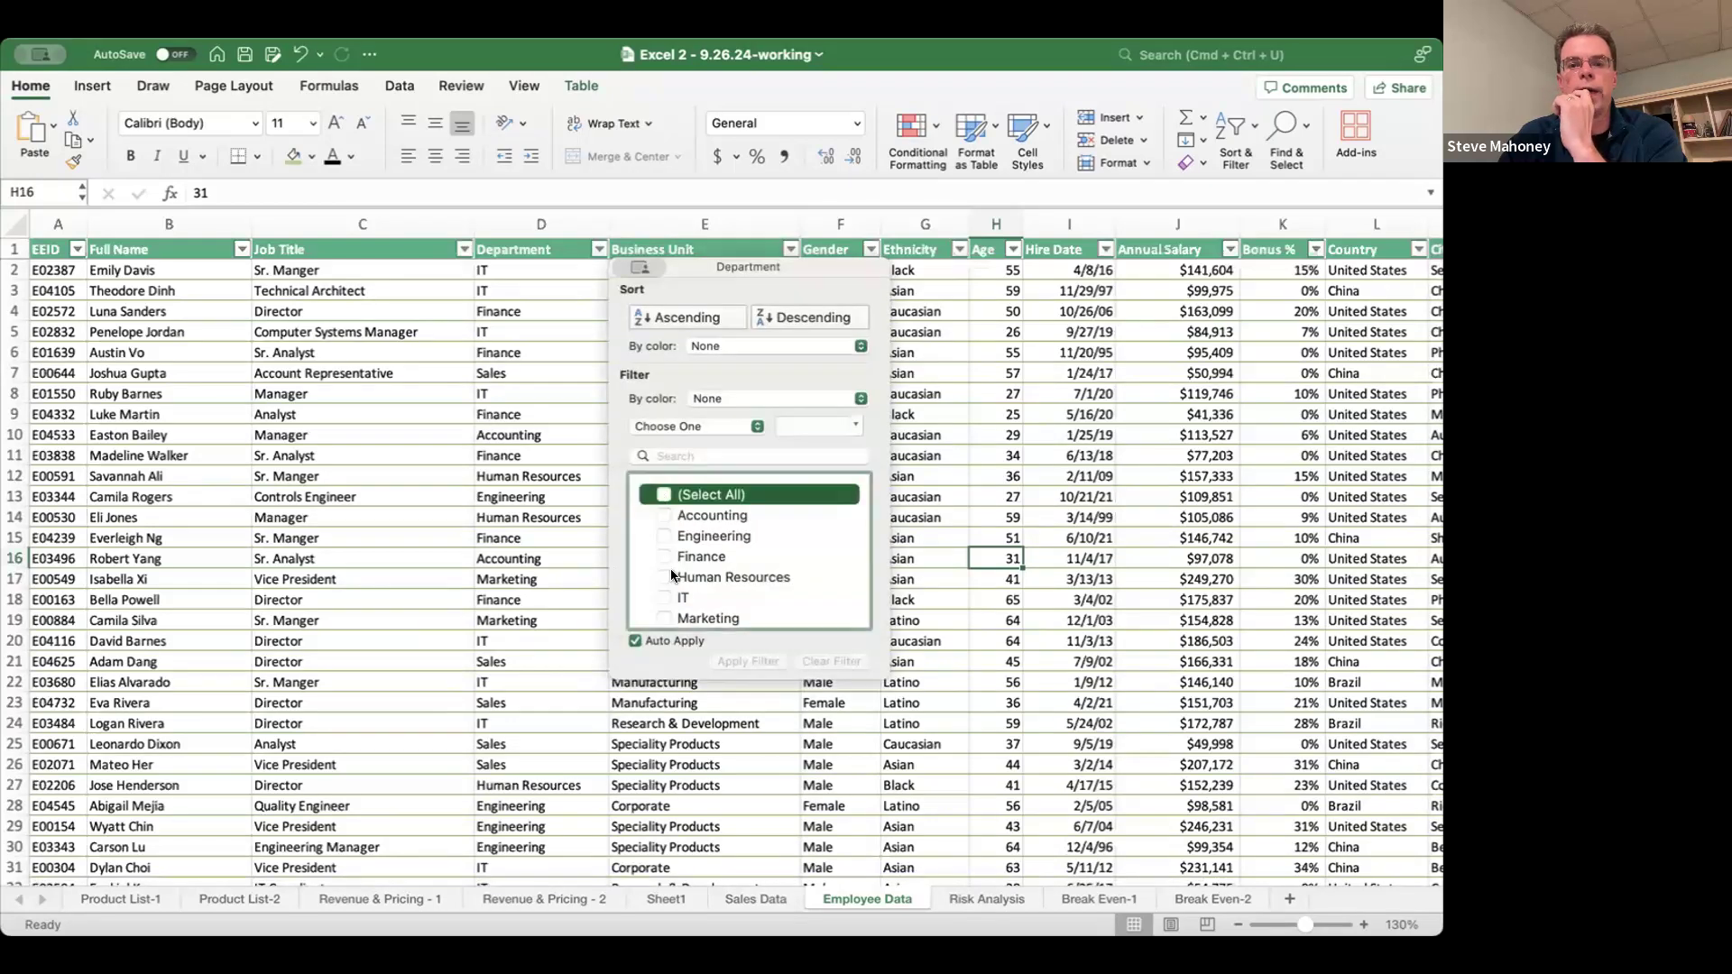
pyautogui.click(665, 597)
pyautogui.click(115, 929)
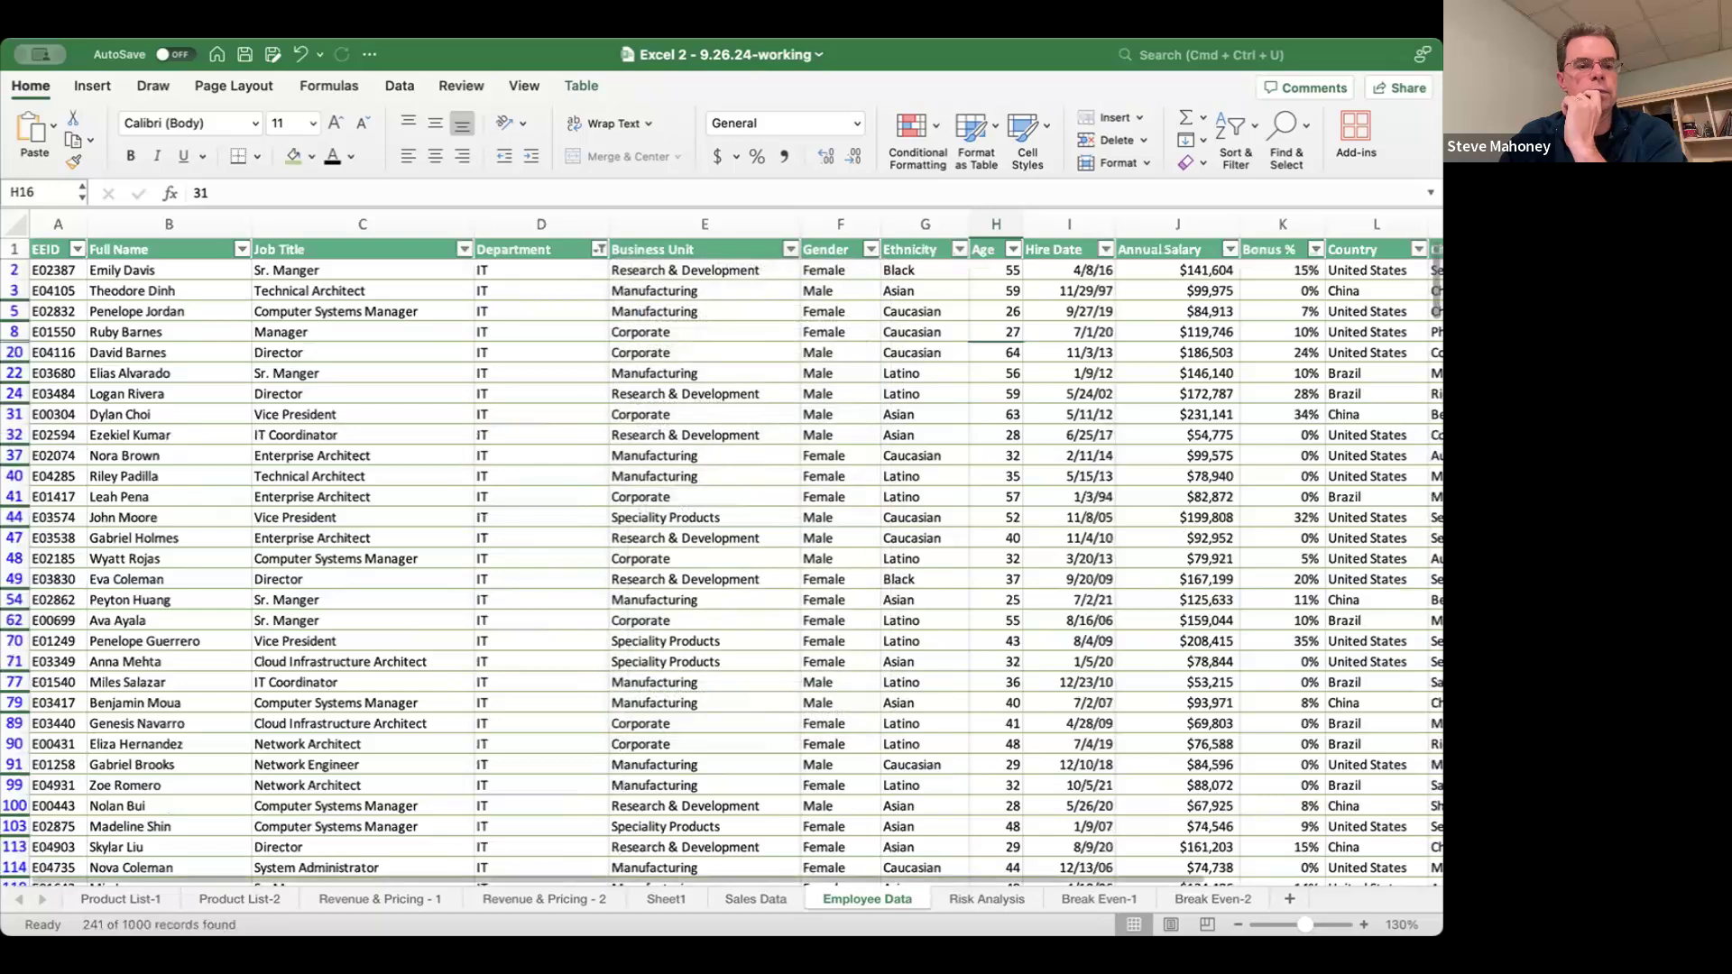
# - Filter the employee table's Country column to show only United States
pyautogui.hscroll(10, 896, 590)
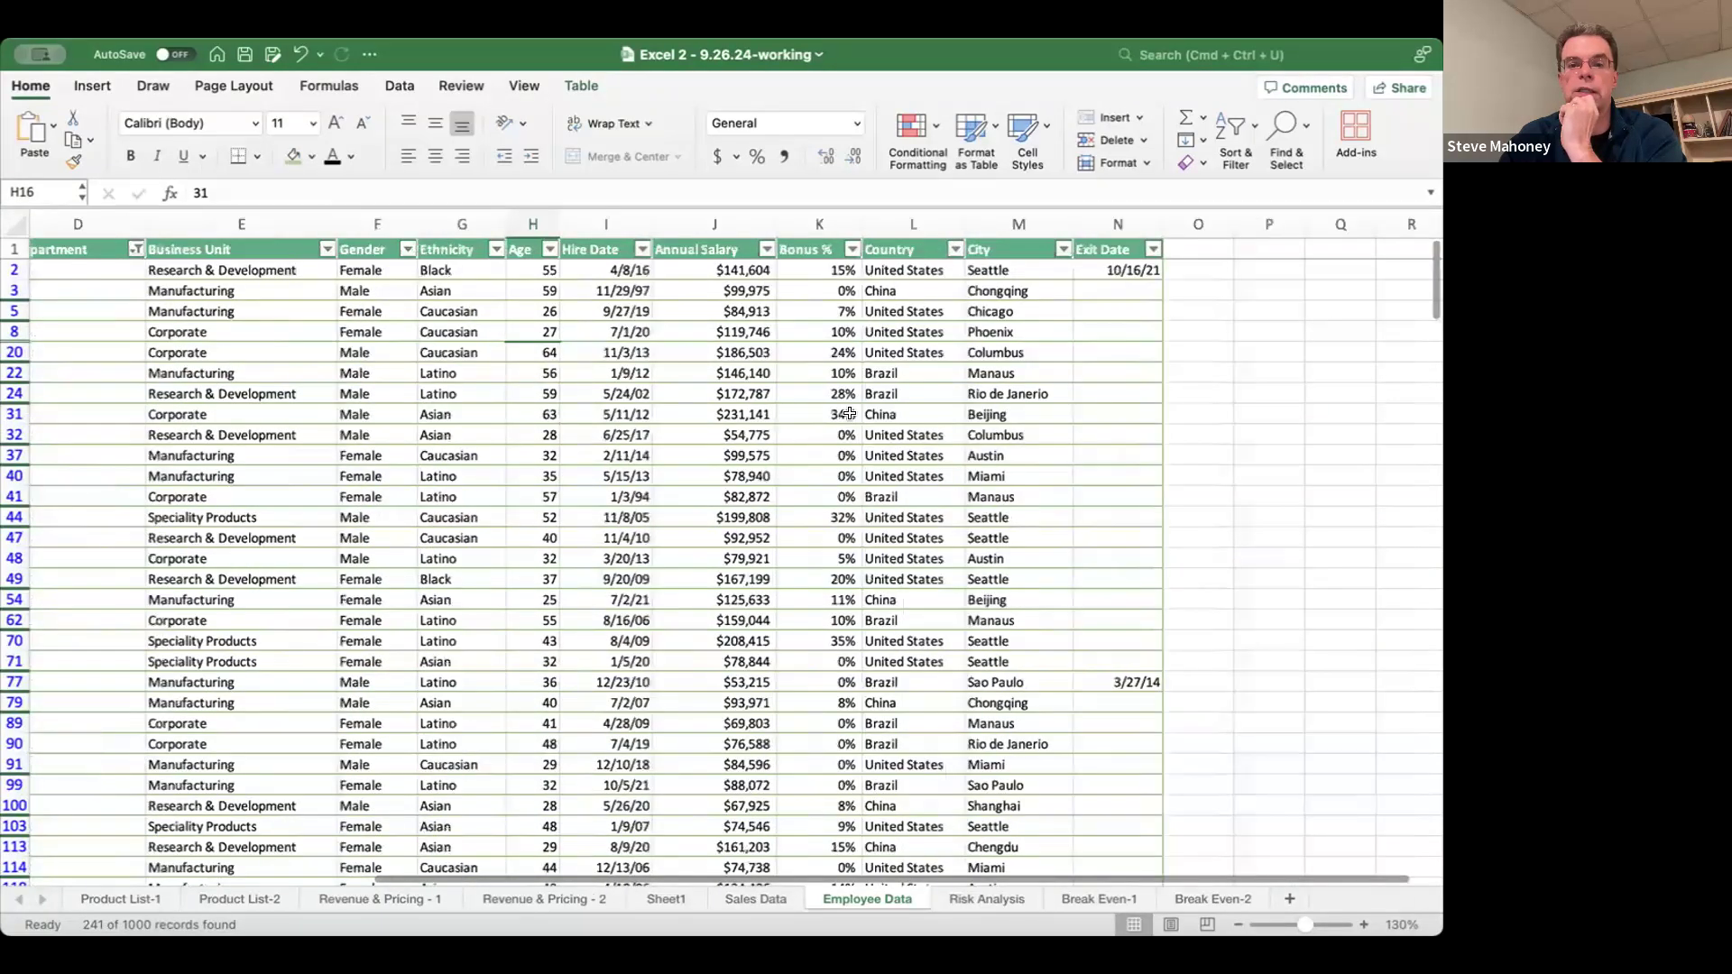
pyautogui.click(776, 250)
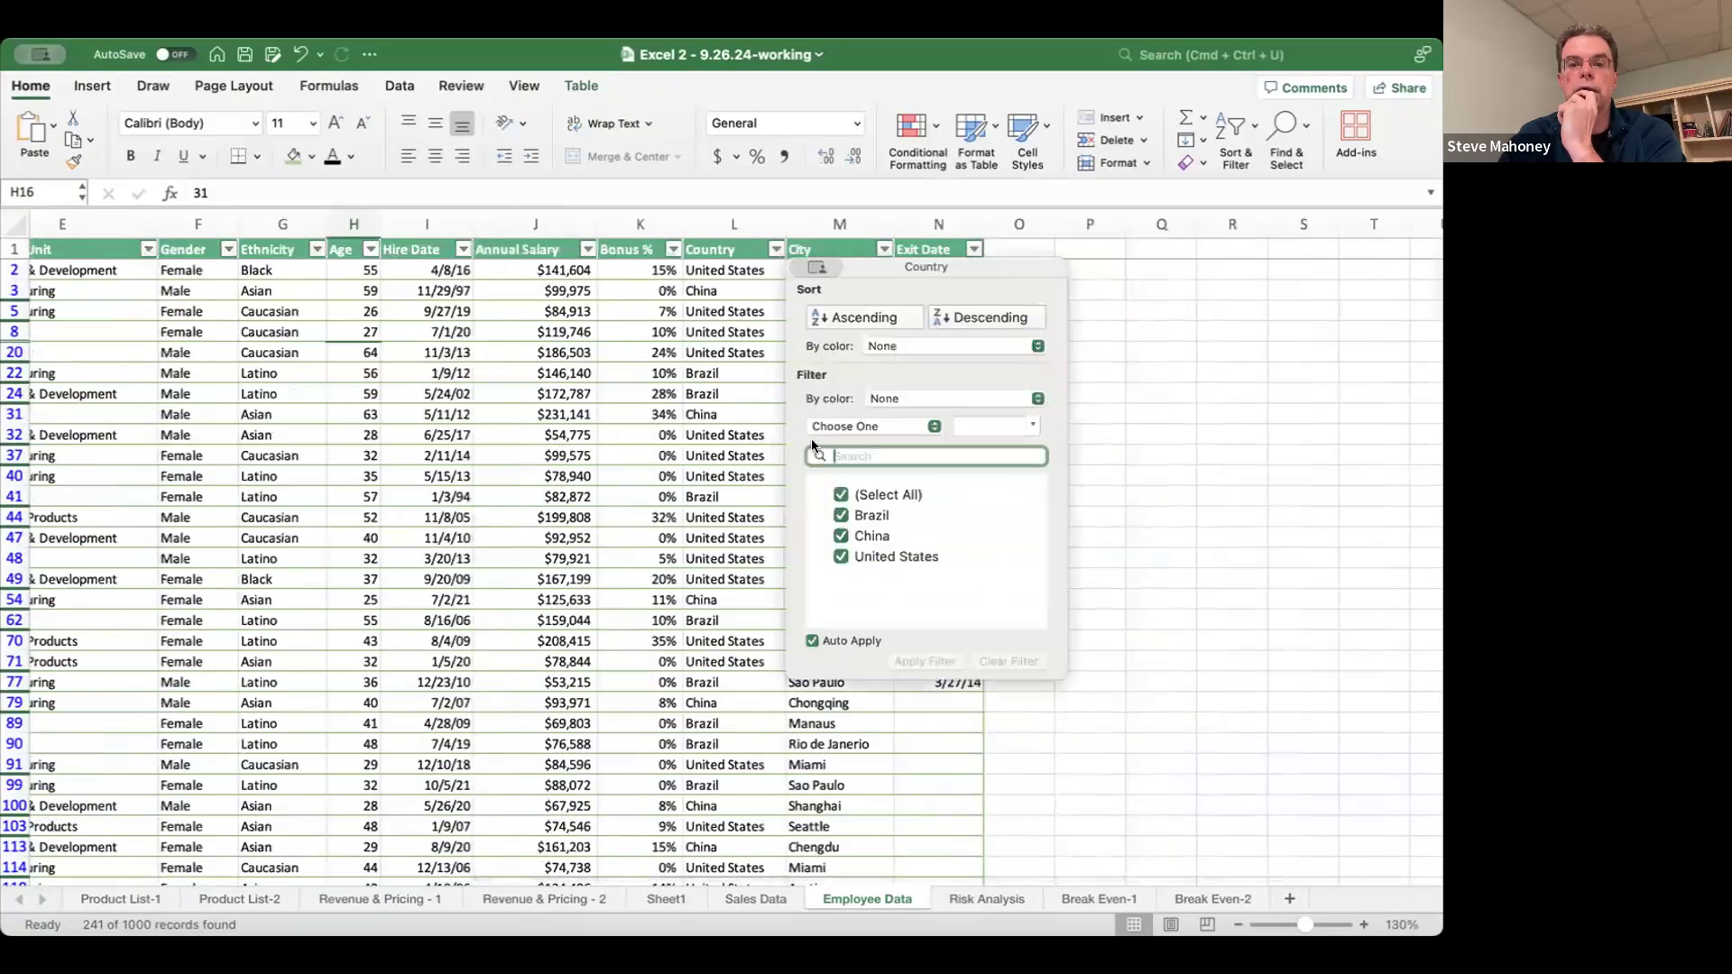
pyautogui.click(839, 494)
pyautogui.click(841, 557)
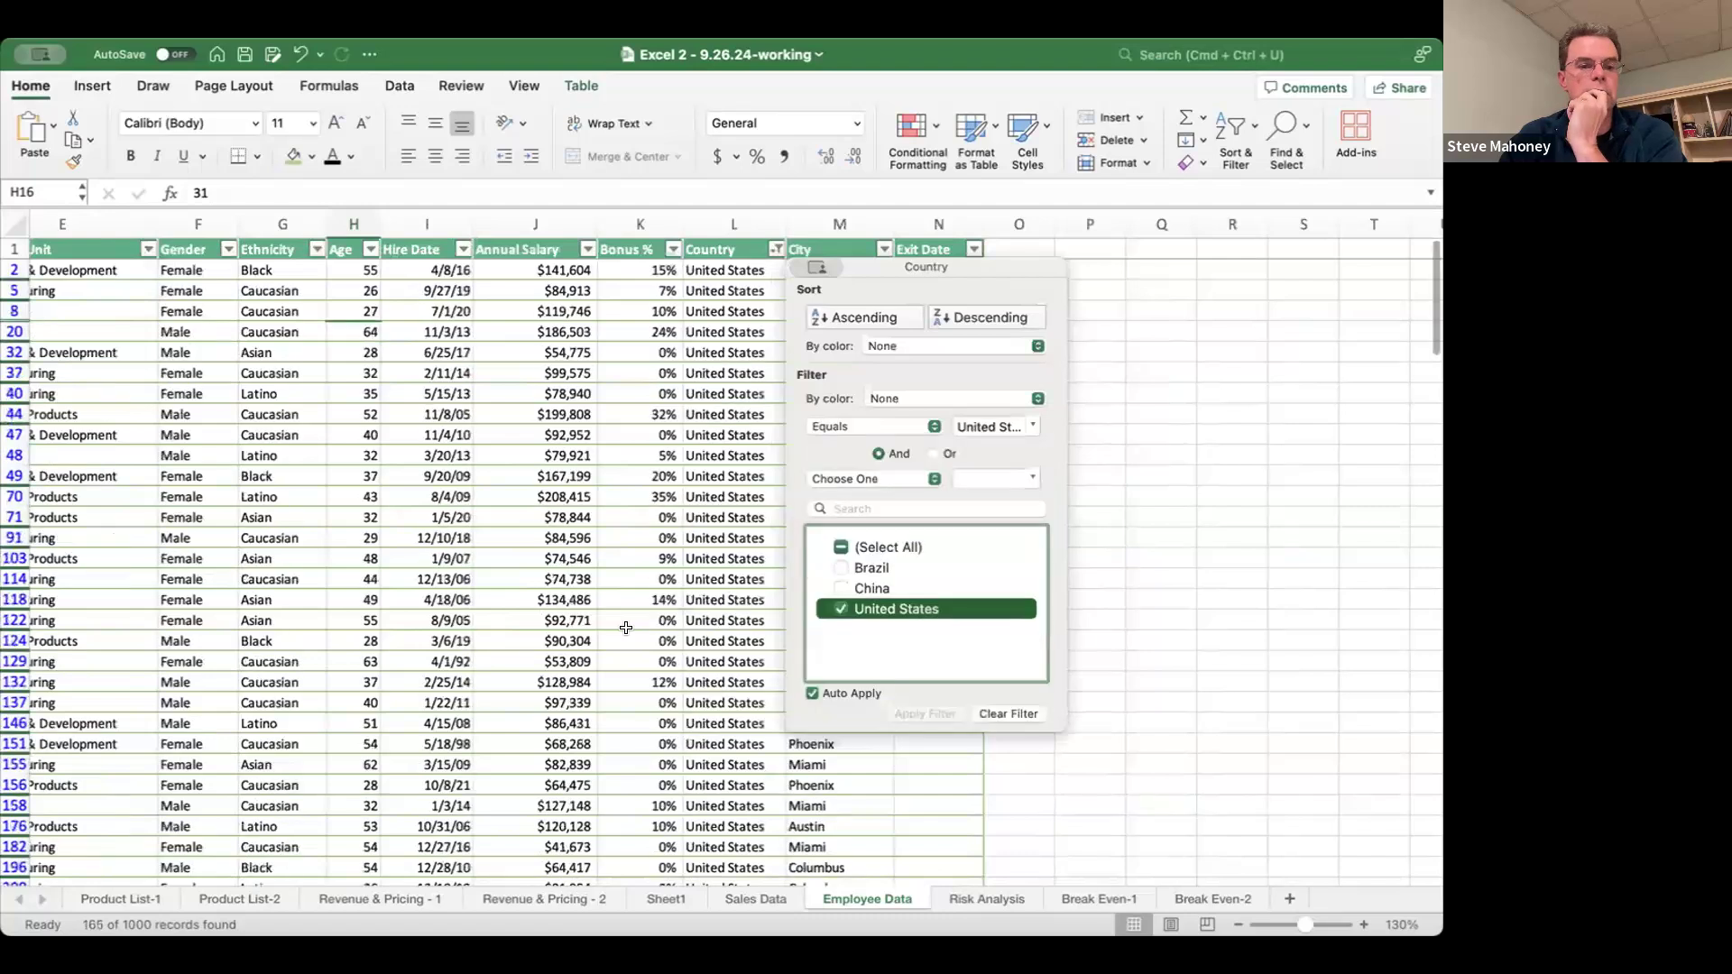
pyautogui.click(628, 624)
pyautogui.hscroll(-10, 632, 620)
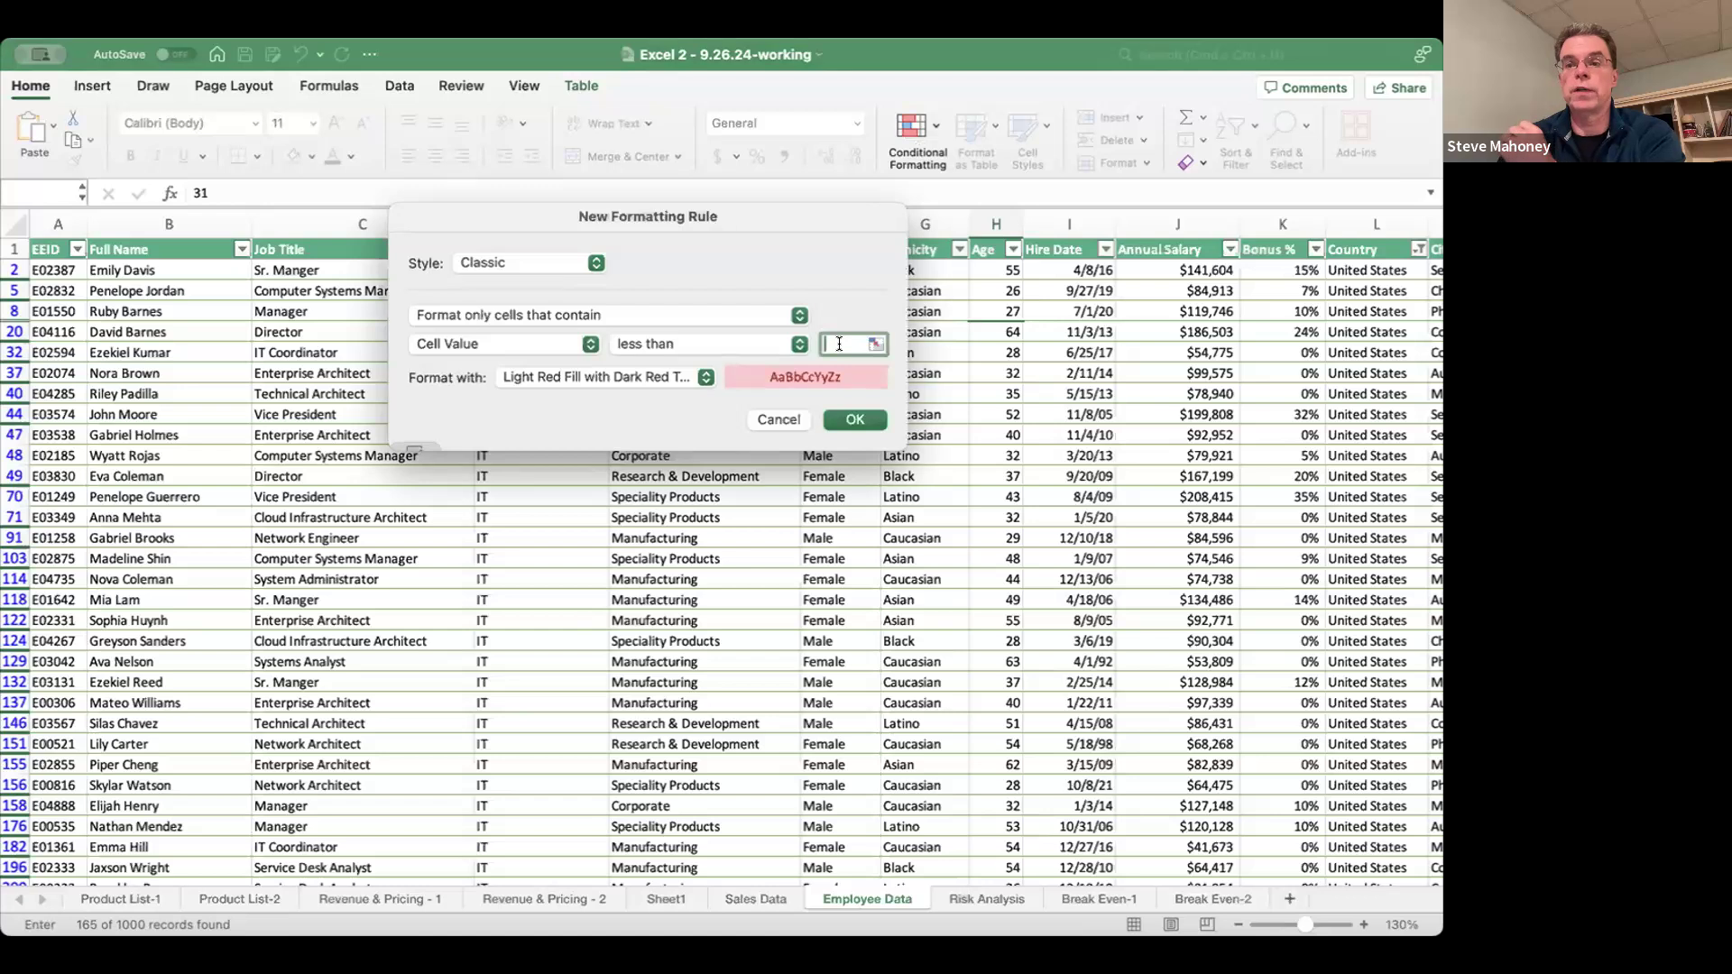
pyautogui.write('60000')
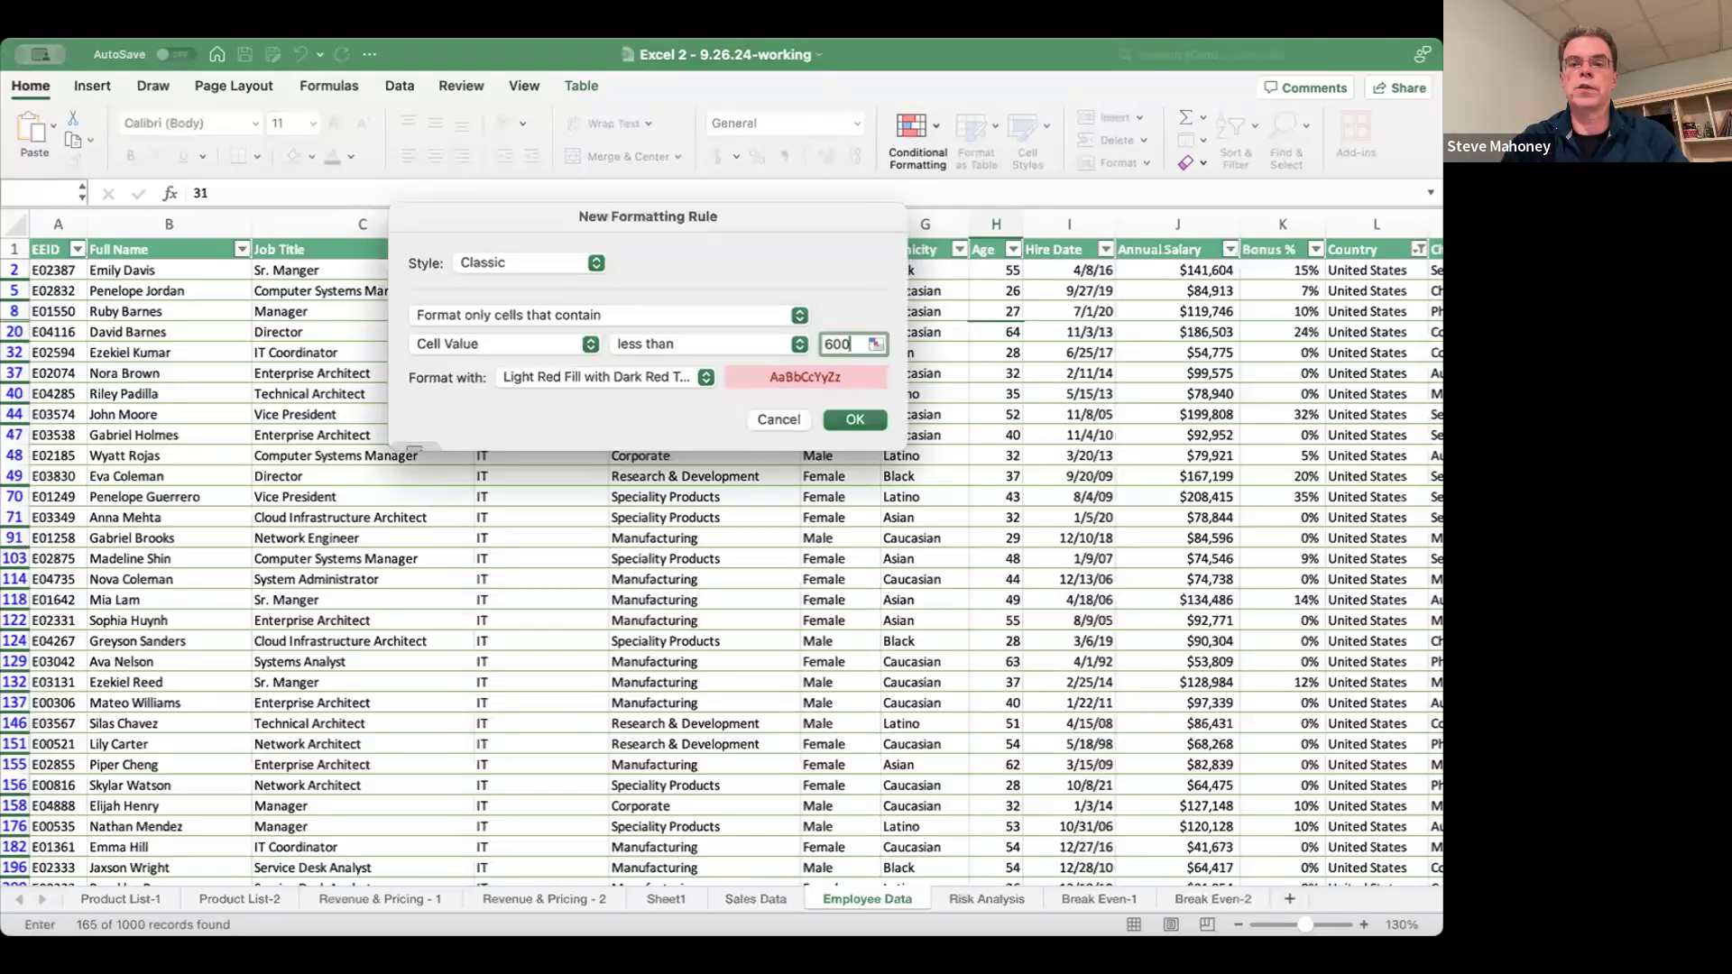
pyautogui.press('Left')
pyautogui.press('Left')
pyautogui.press('Left')
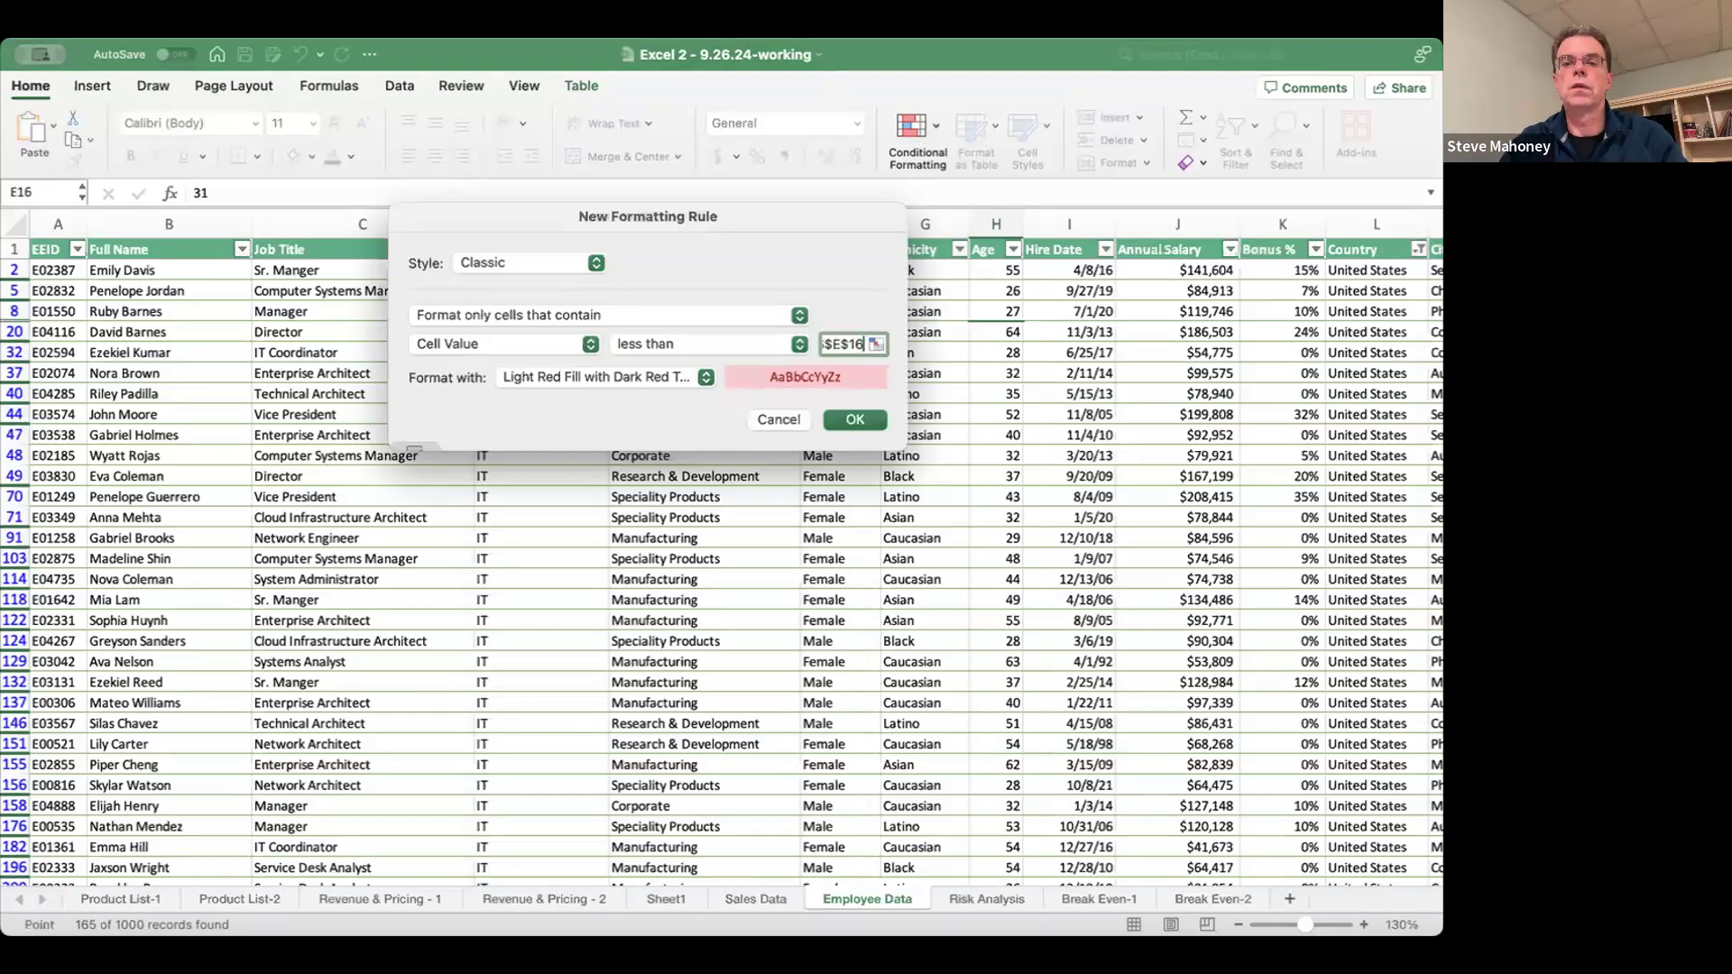
pyautogui.press('BackSpace')
pyautogui.press('BackSpace')
pyautogui.press('BackSpace')
pyautogui.press('BackSpace')
pyautogui.press('BackSpace')
pyautogui.press('BackSpace')
pyautogui.press('BackSpace')
pyautogui.press('BackSpace')
pyautogui.press('BackSpace')
pyautogui.press('BackSpace')
# - Try to highlight values less than 60000 in light red with dark red text, applying the rule from one Age cell
pyautogui.write('60000')
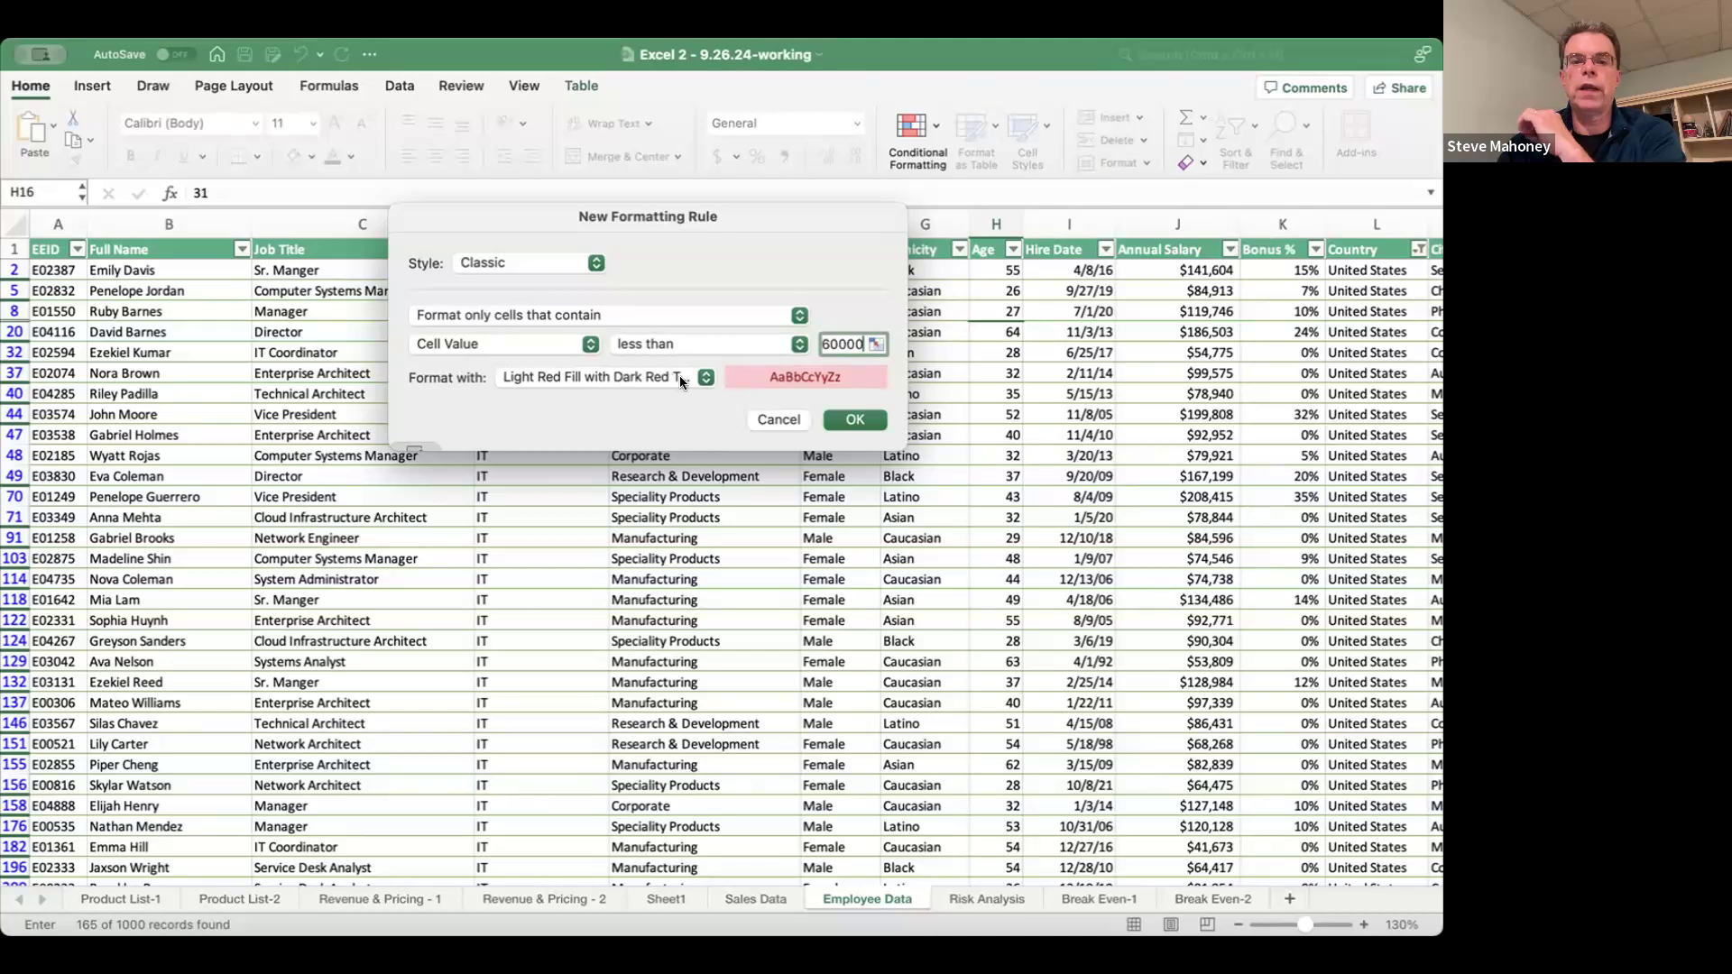
pyautogui.click(854, 419)
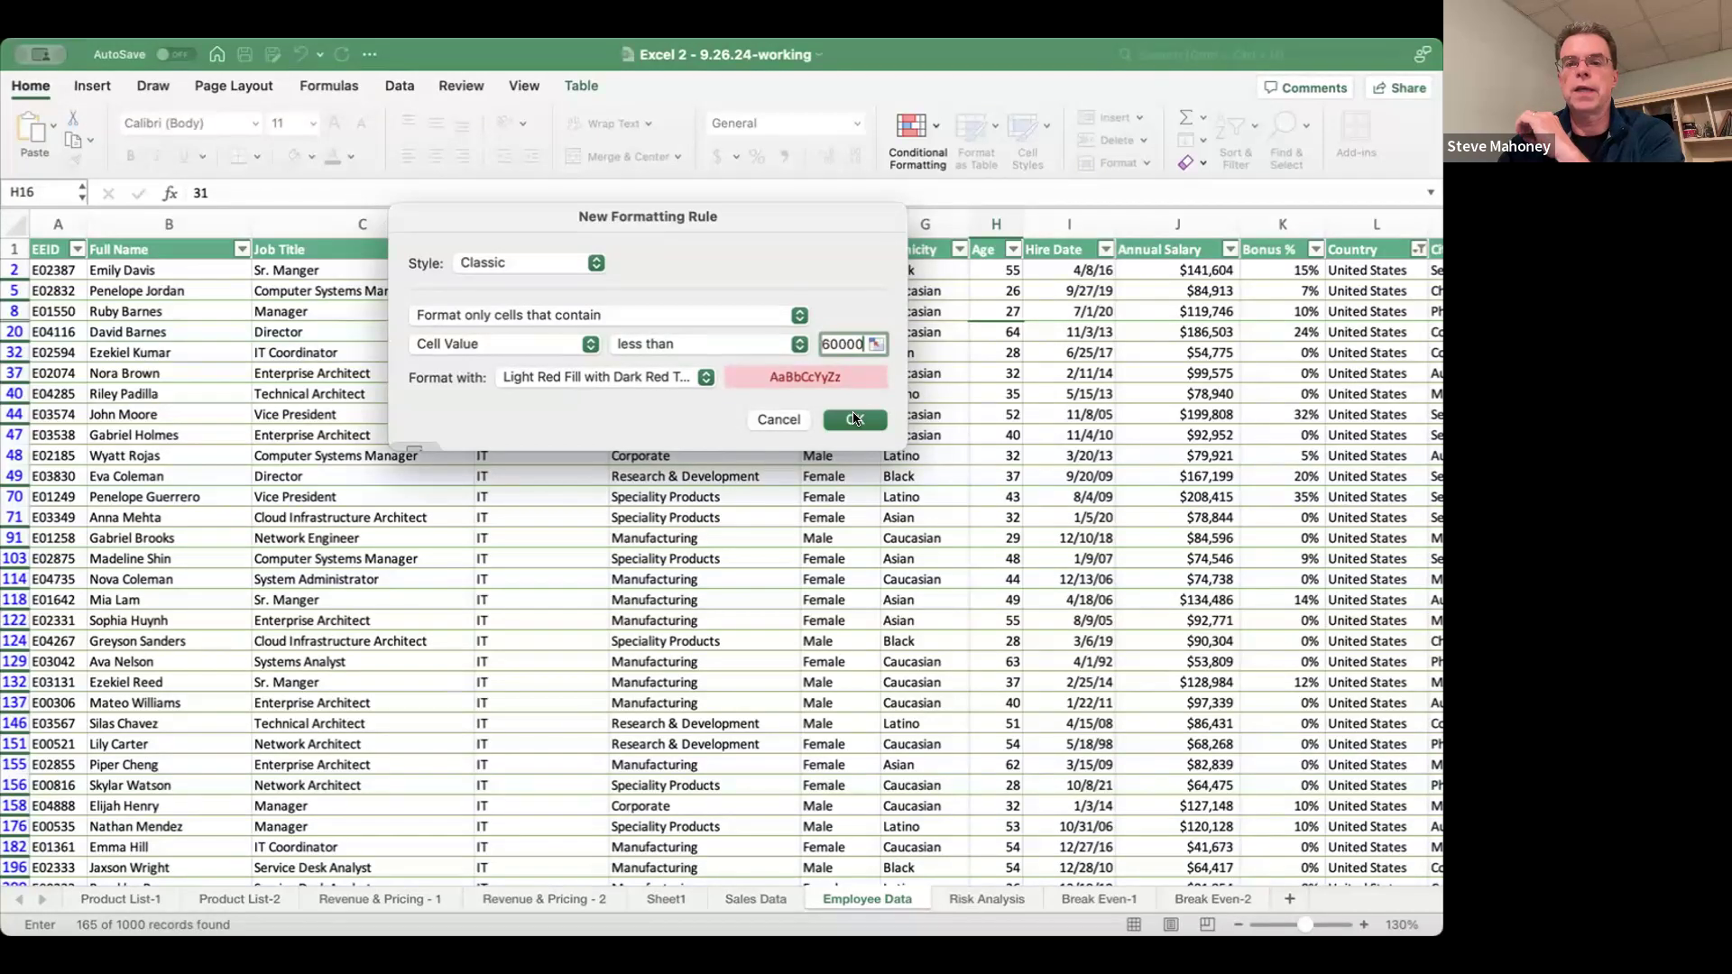
pyautogui.hscroll(5, 1050, 476)
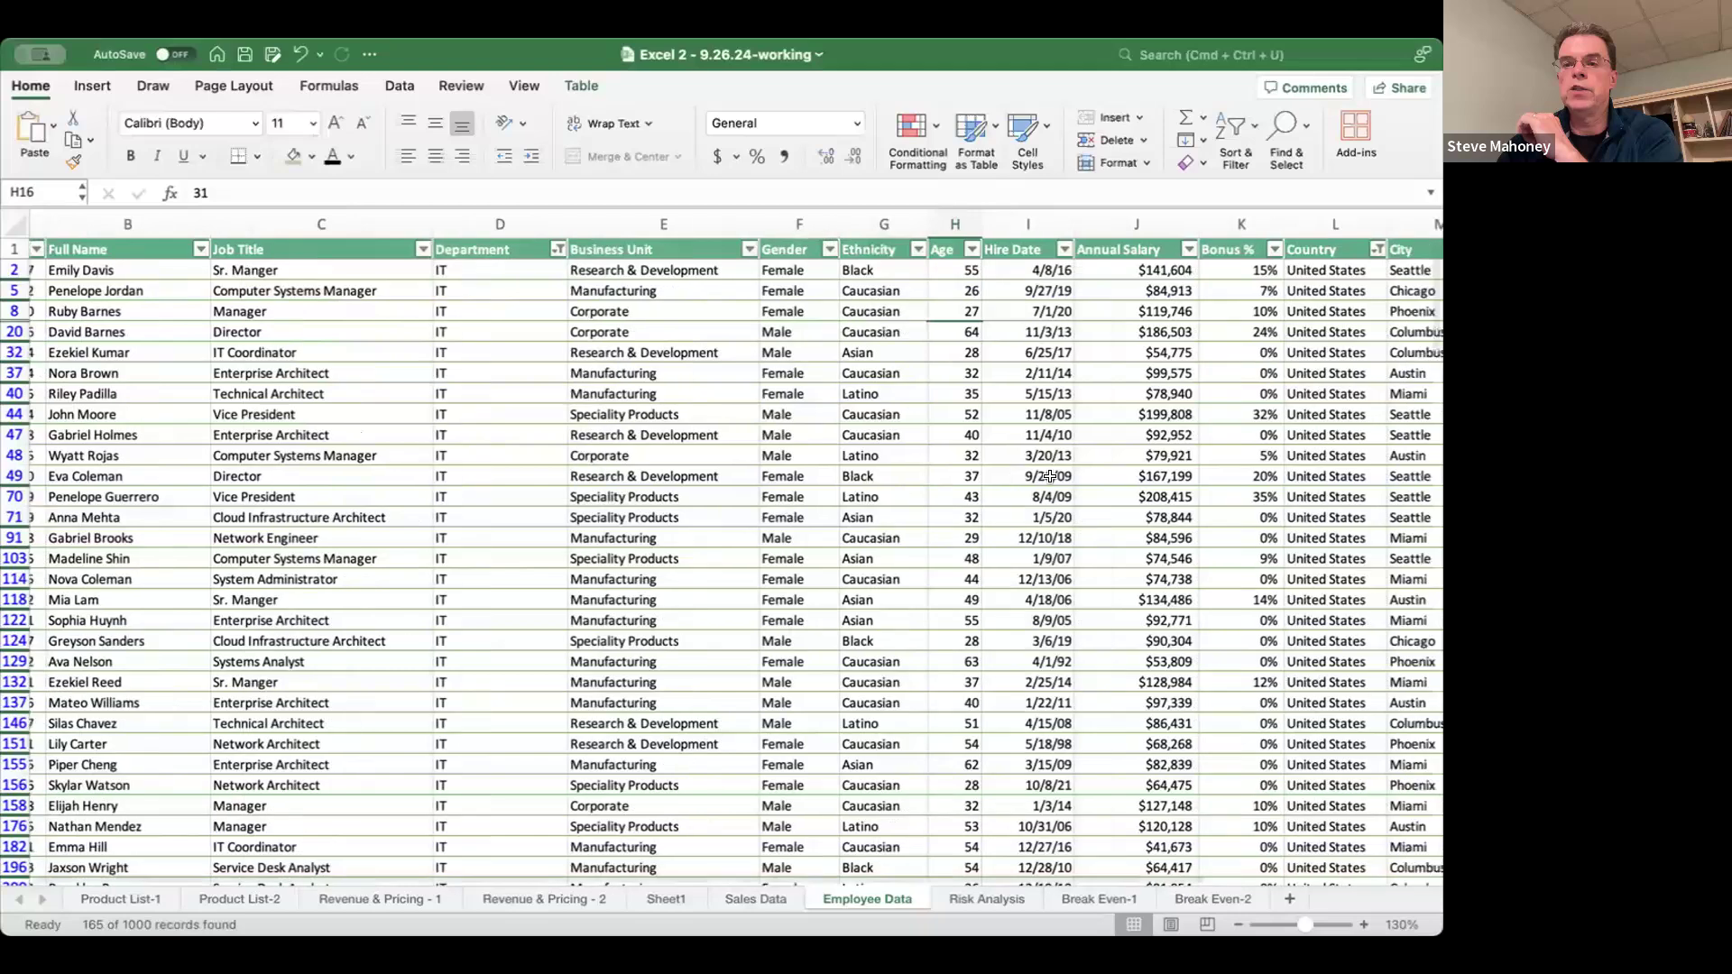
pyautogui.scroll(-20, 1050, 476)
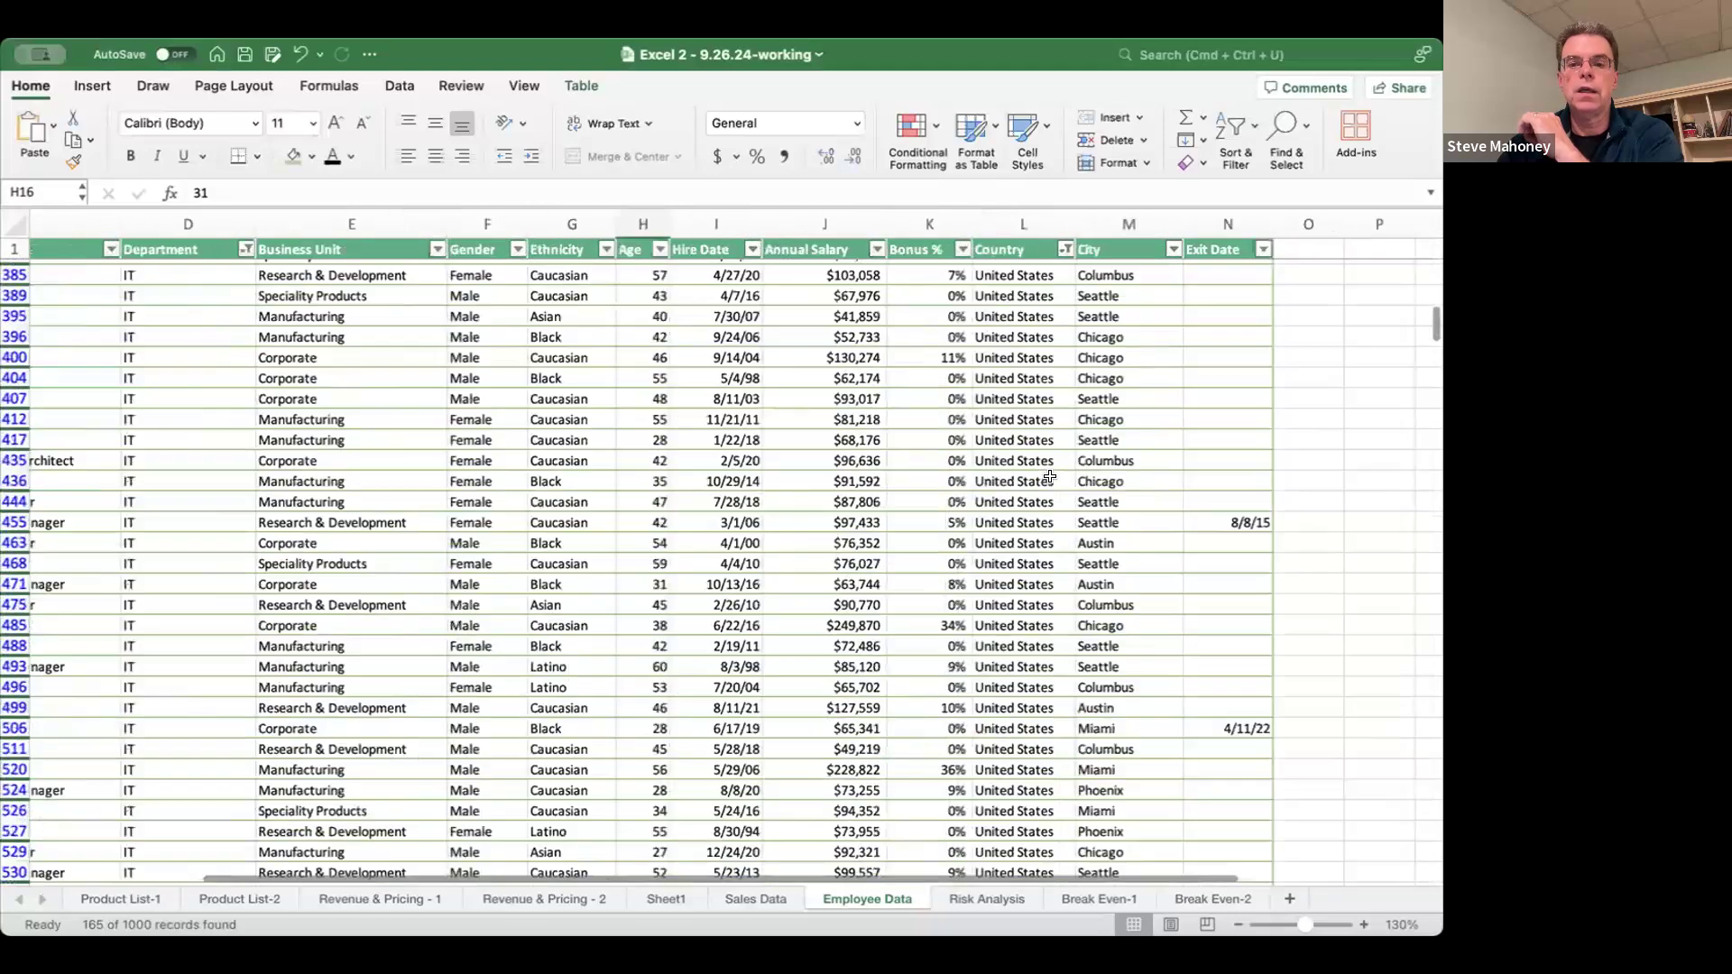
pyautogui.scroll(20, 1051, 476)
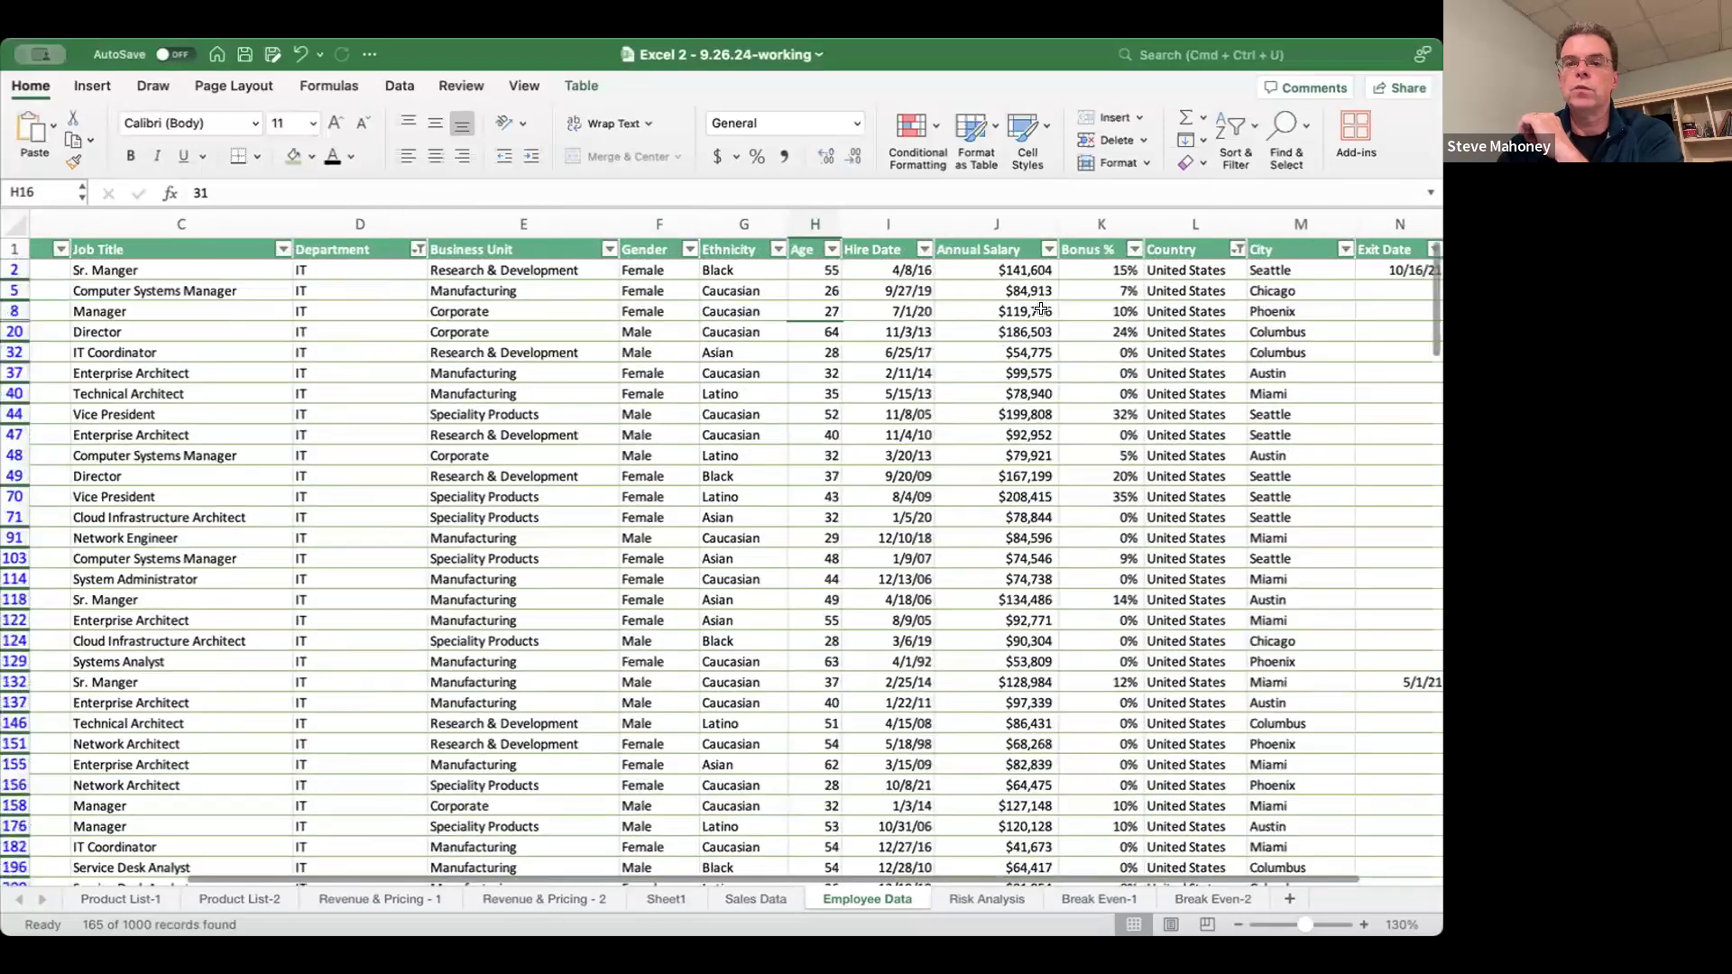
# - Add a Classic conditional formatting rule to the Annual Salary column, giving values less than 60000 light red fill with dark red text
pyautogui.click(988, 243)
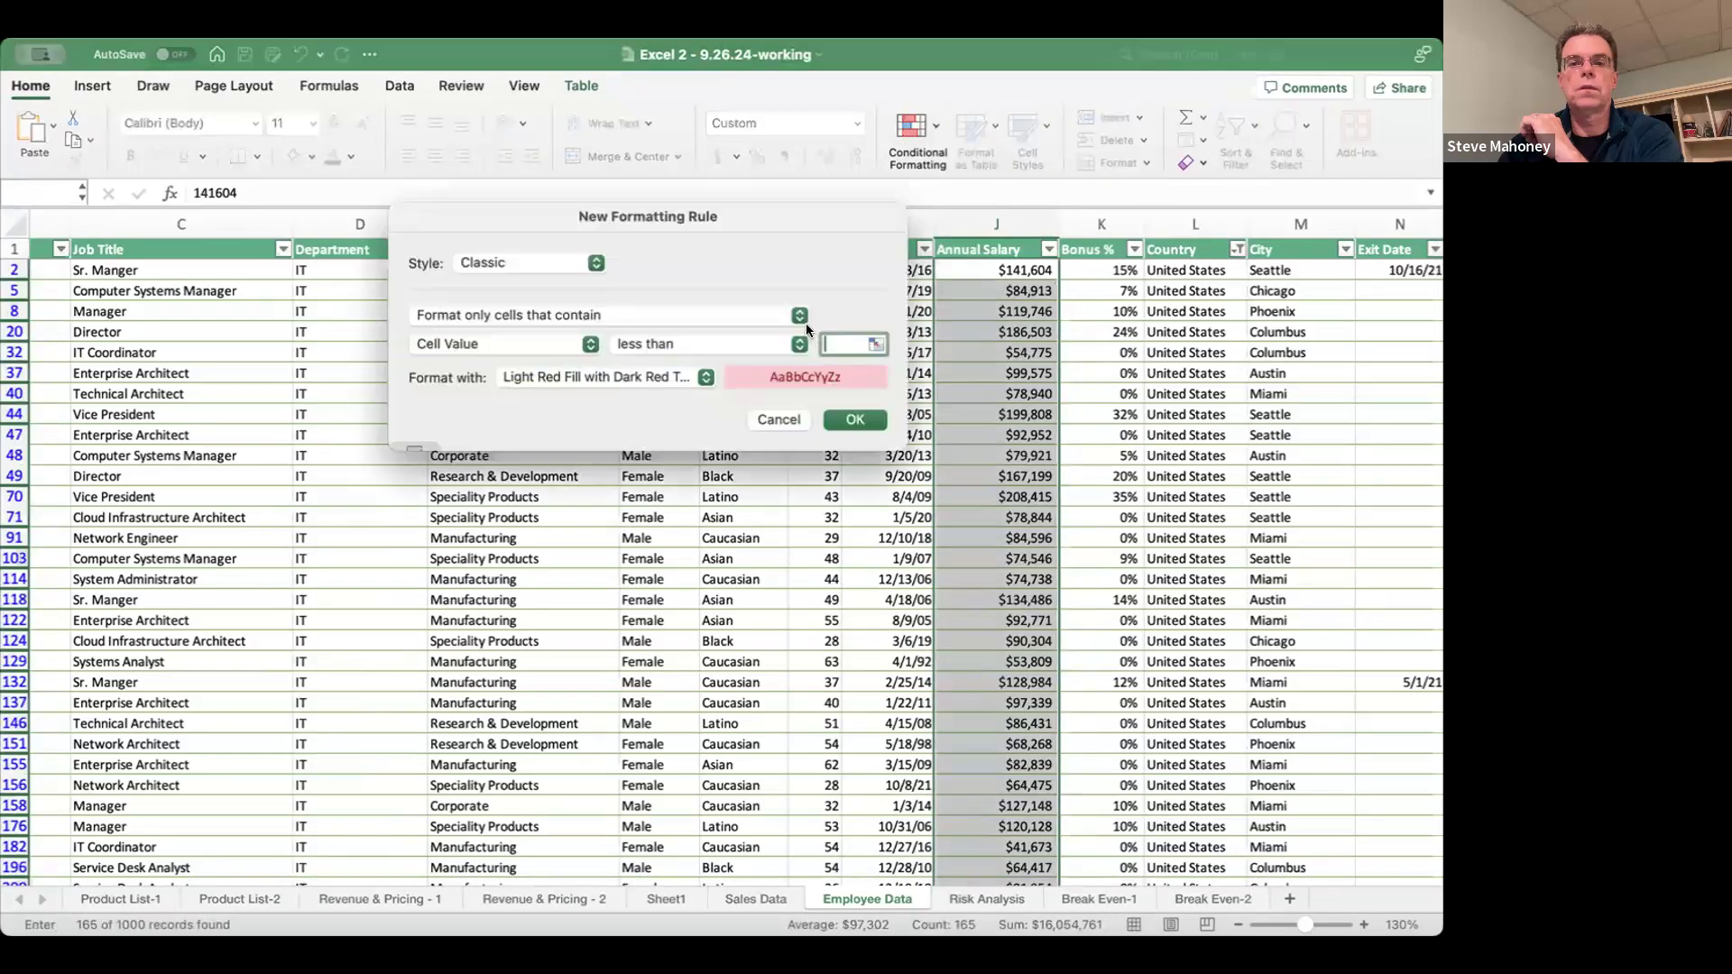
pyautogui.click(851, 343)
pyautogui.write('60000')
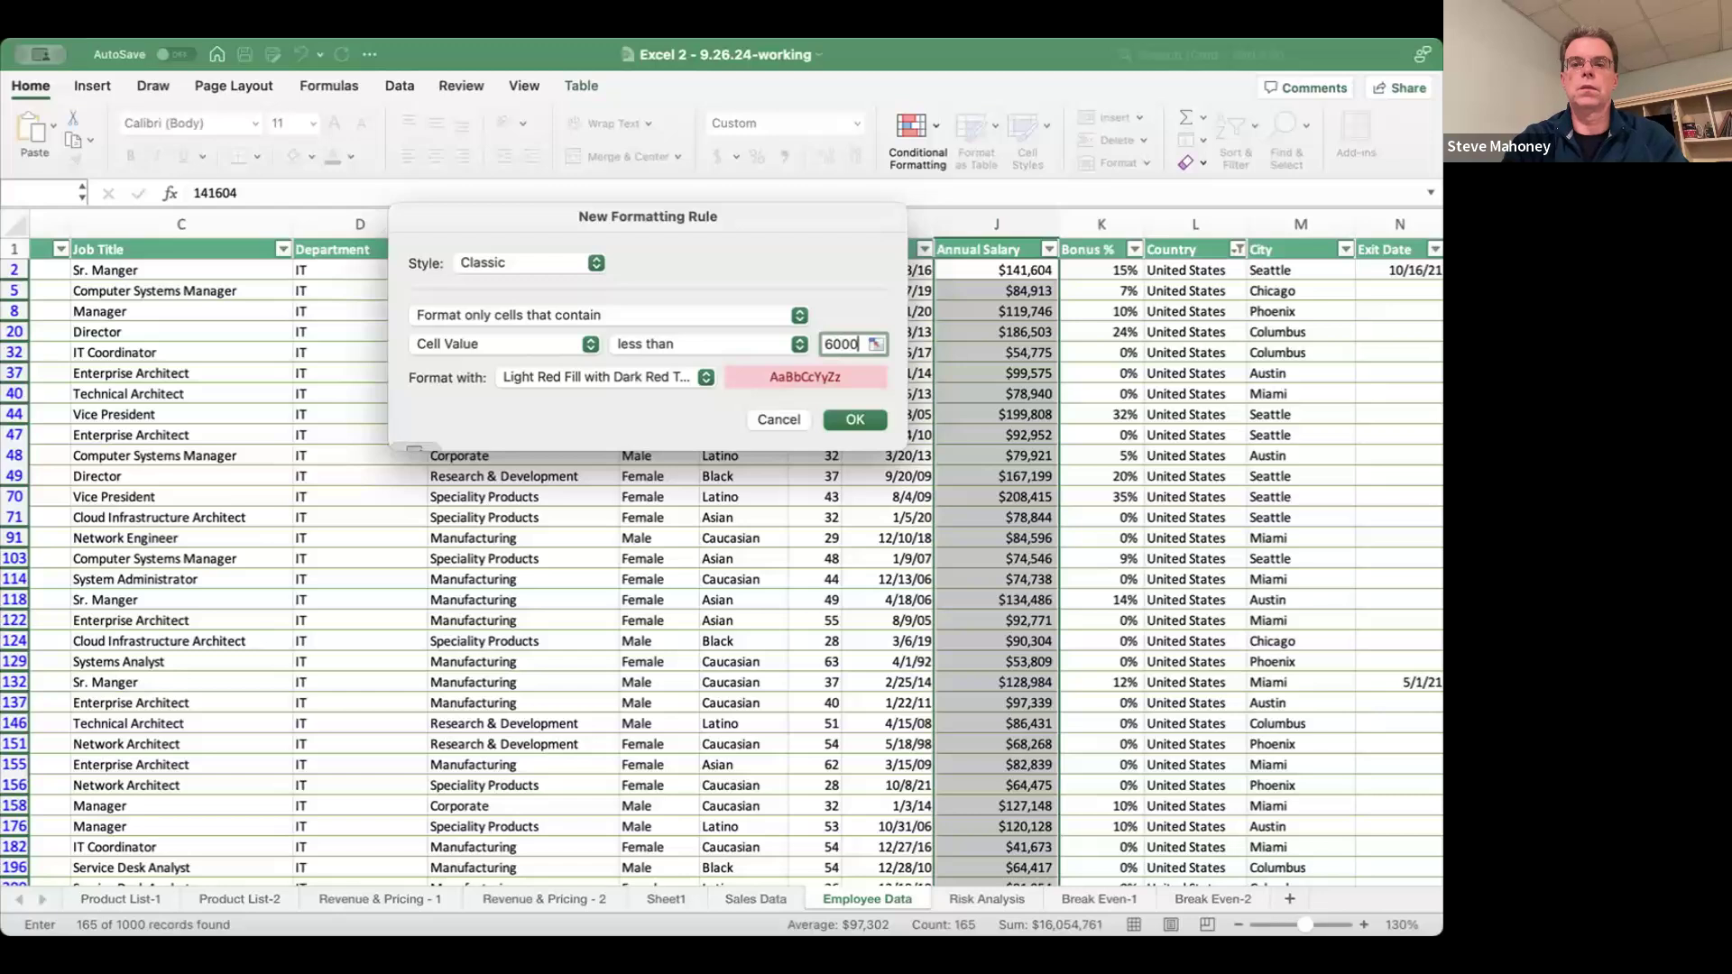
pyautogui.click(854, 420)
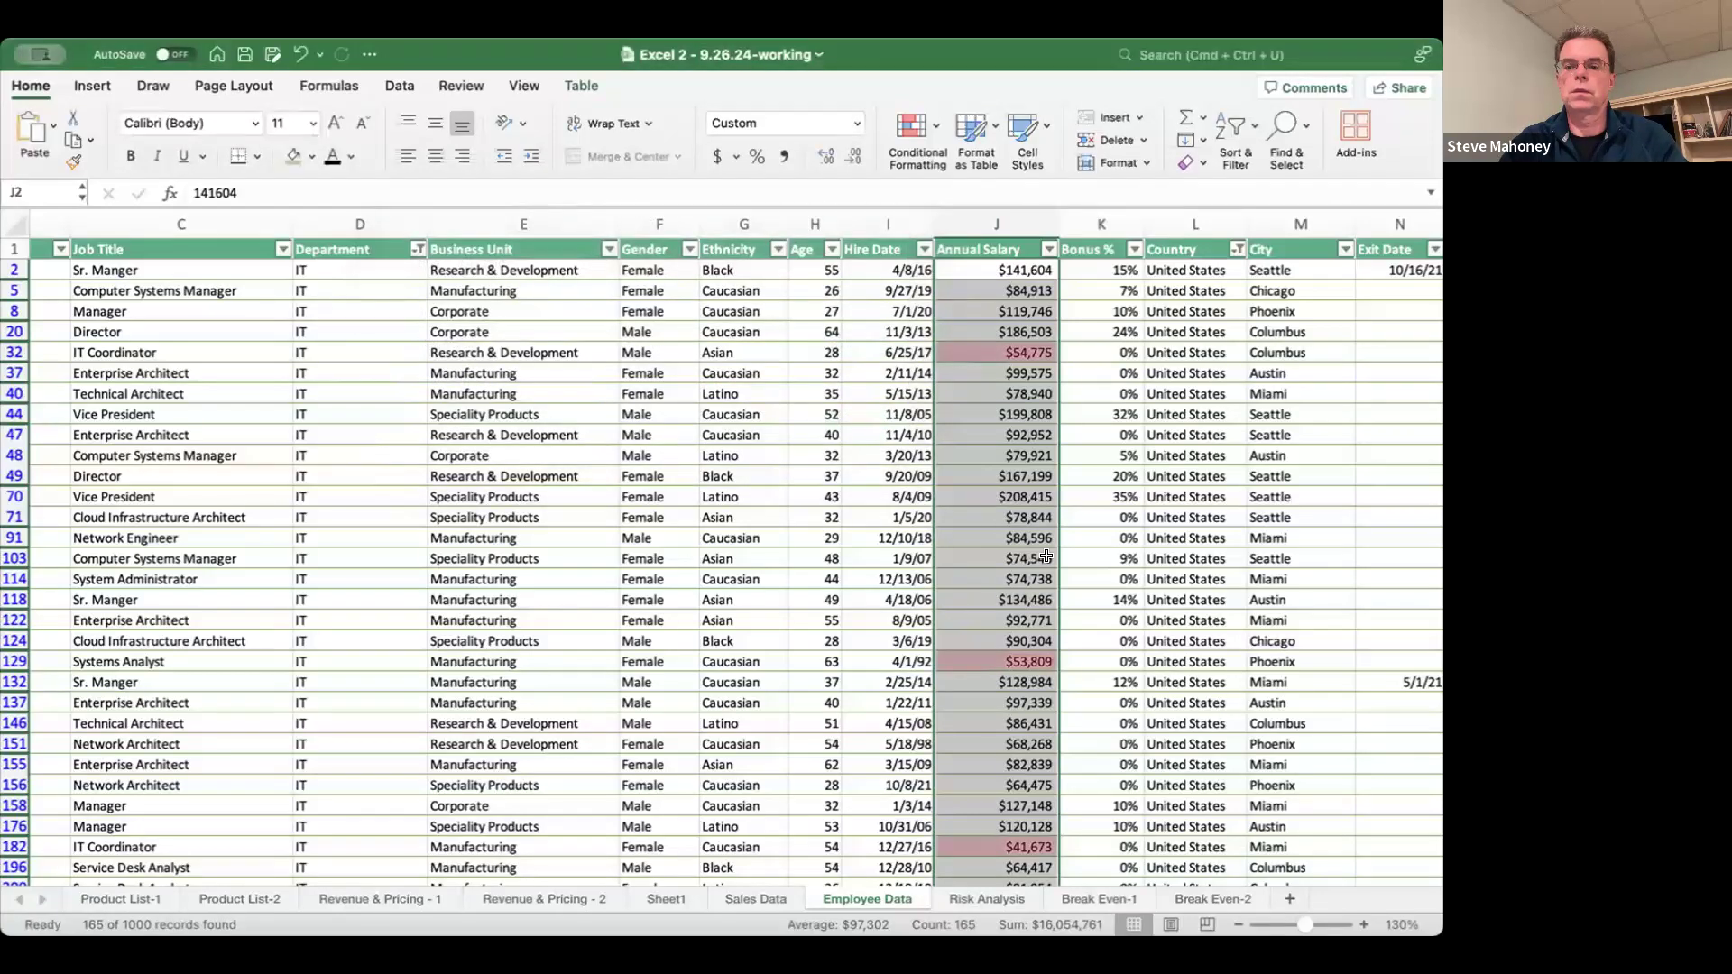
# - Examine the highlighted salaries throughout the Annual Salary column, down to the end of the filtered table
pyautogui.click(1070, 578)
pyautogui.click(985, 218)
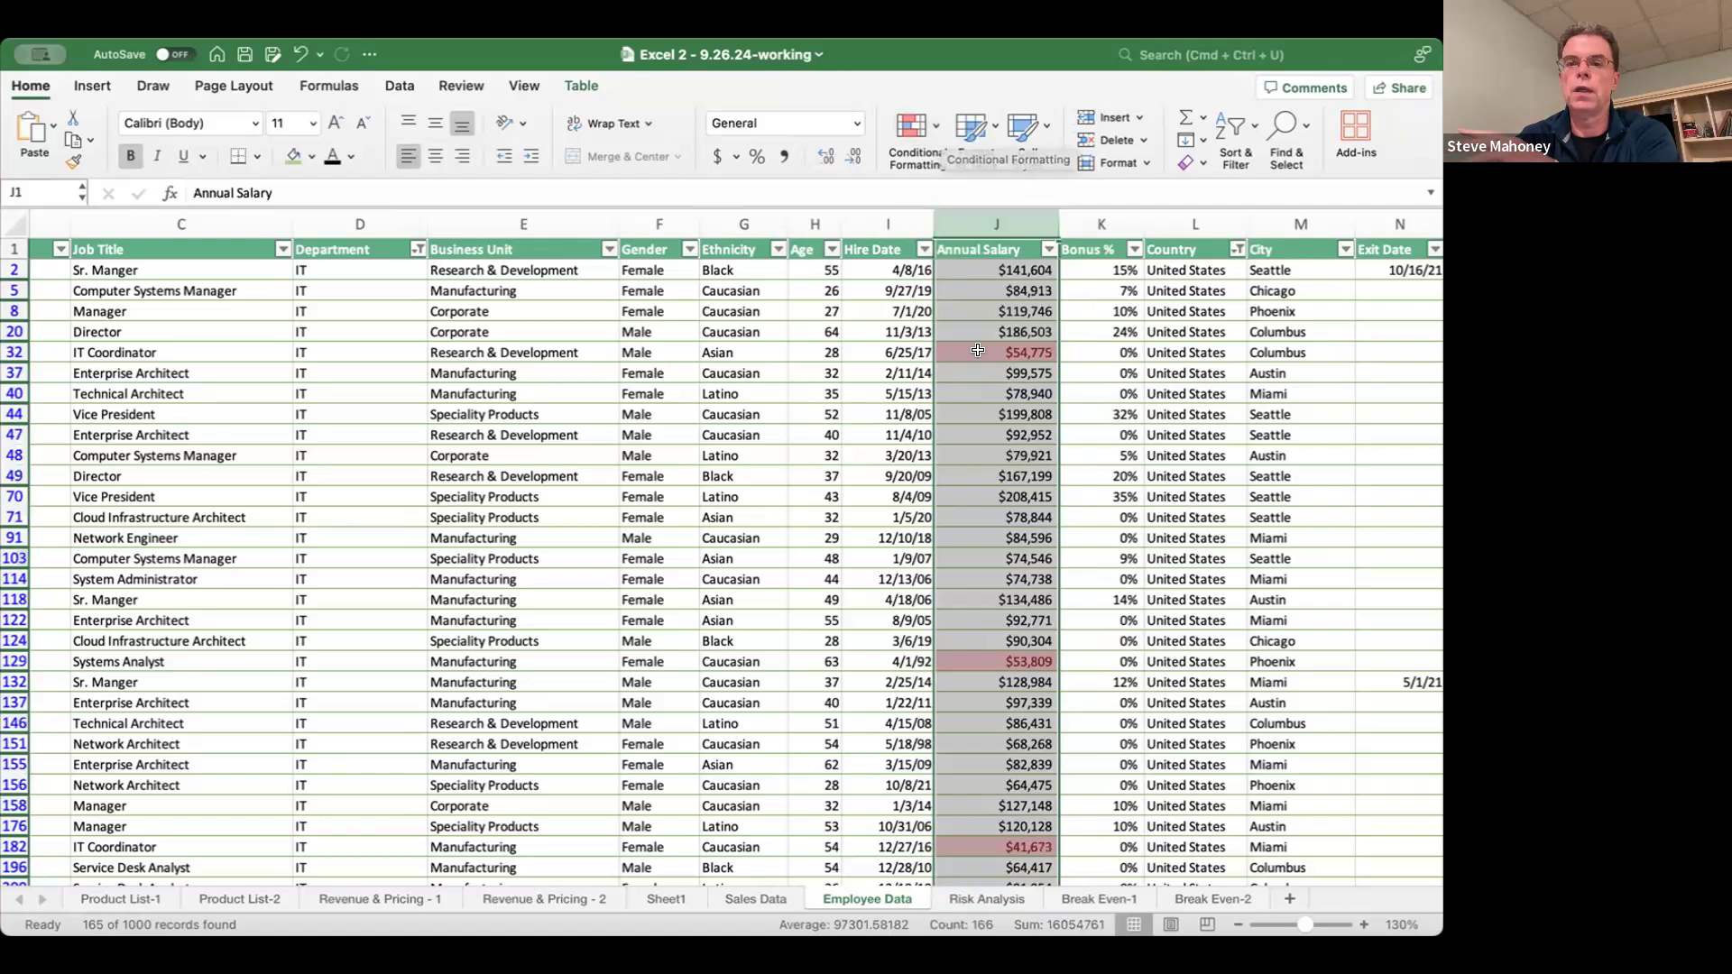
pyautogui.click(978, 412)
pyautogui.click(997, 346)
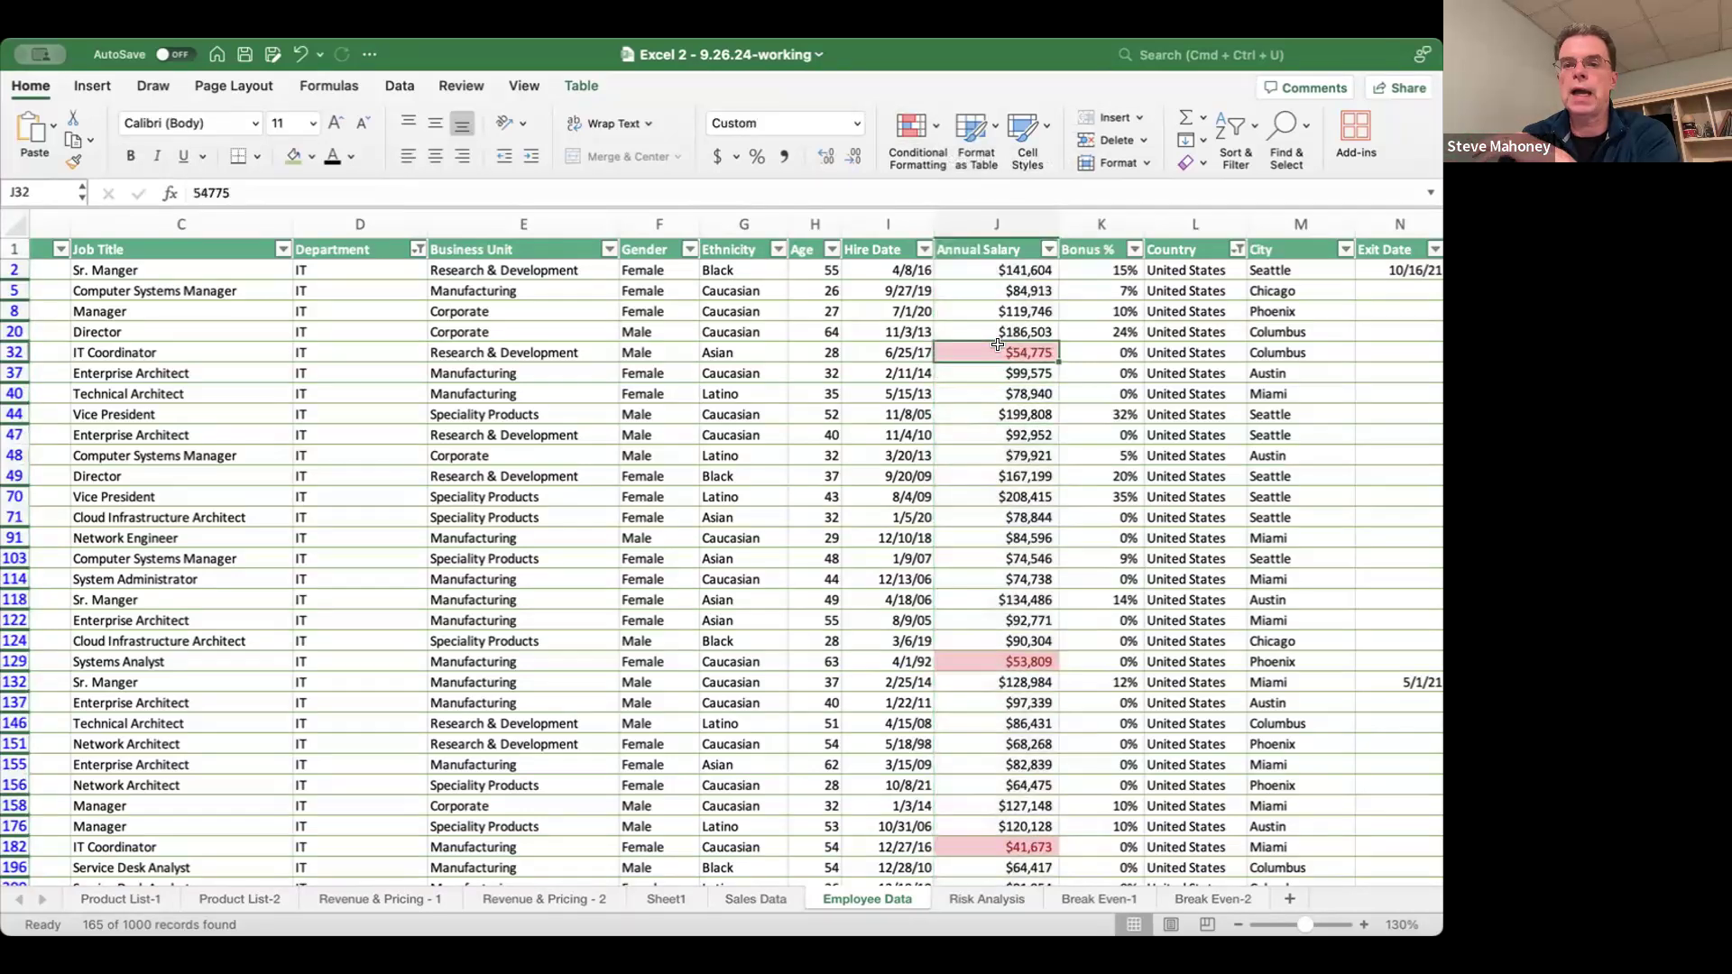
pyautogui.click(992, 657)
pyautogui.scroll(-4, 992, 657)
pyautogui.click(994, 640)
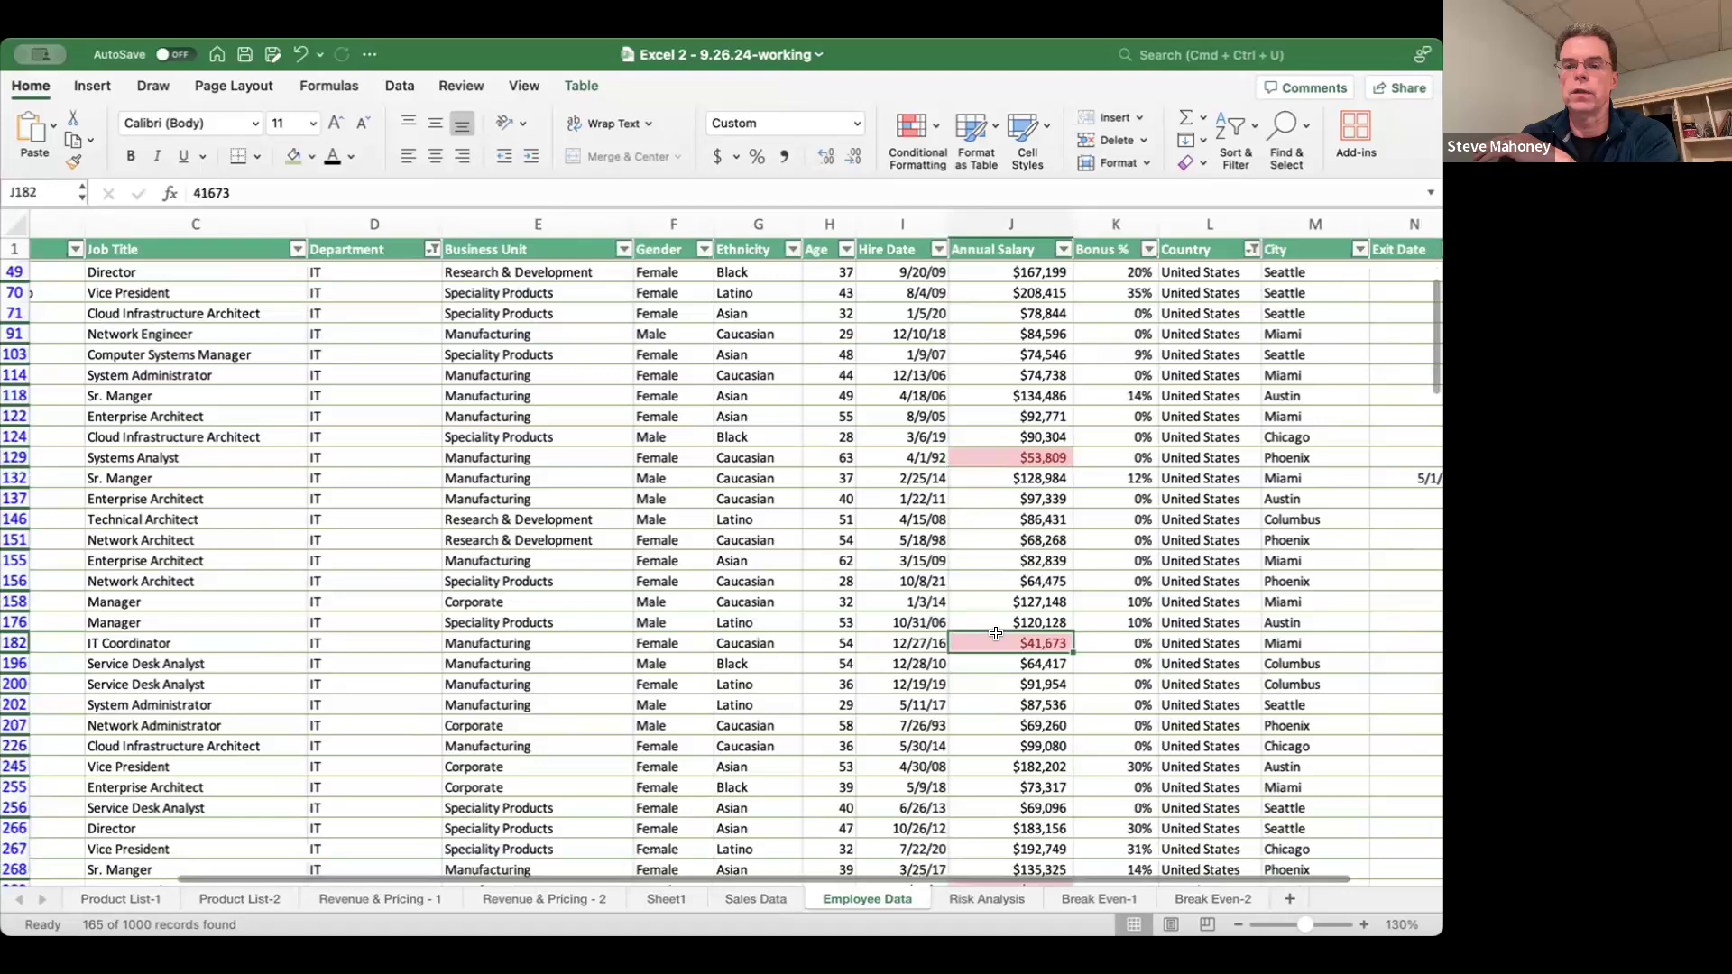
pyautogui.scroll(-6, 994, 640)
pyautogui.scroll(-3, 996, 633)
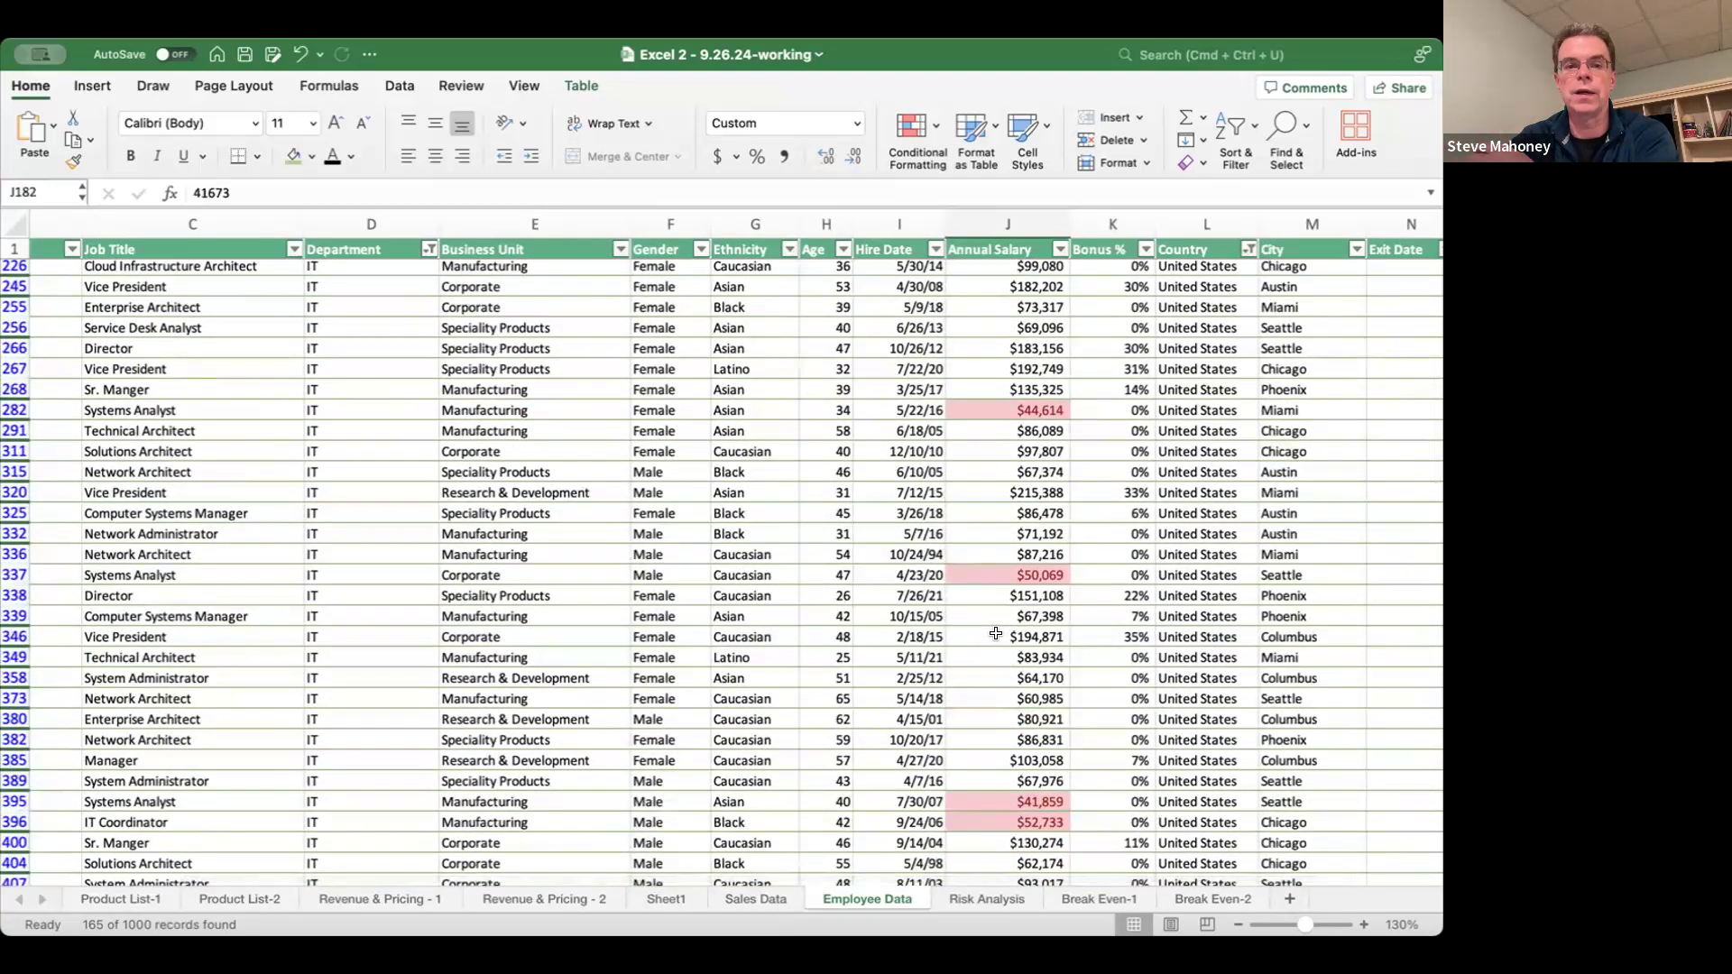
pyautogui.scroll(-4, 996, 634)
pyautogui.scroll(-10, 996, 634)
pyautogui.scroll(-3, 996, 634)
pyautogui.scroll(-8, 996, 633)
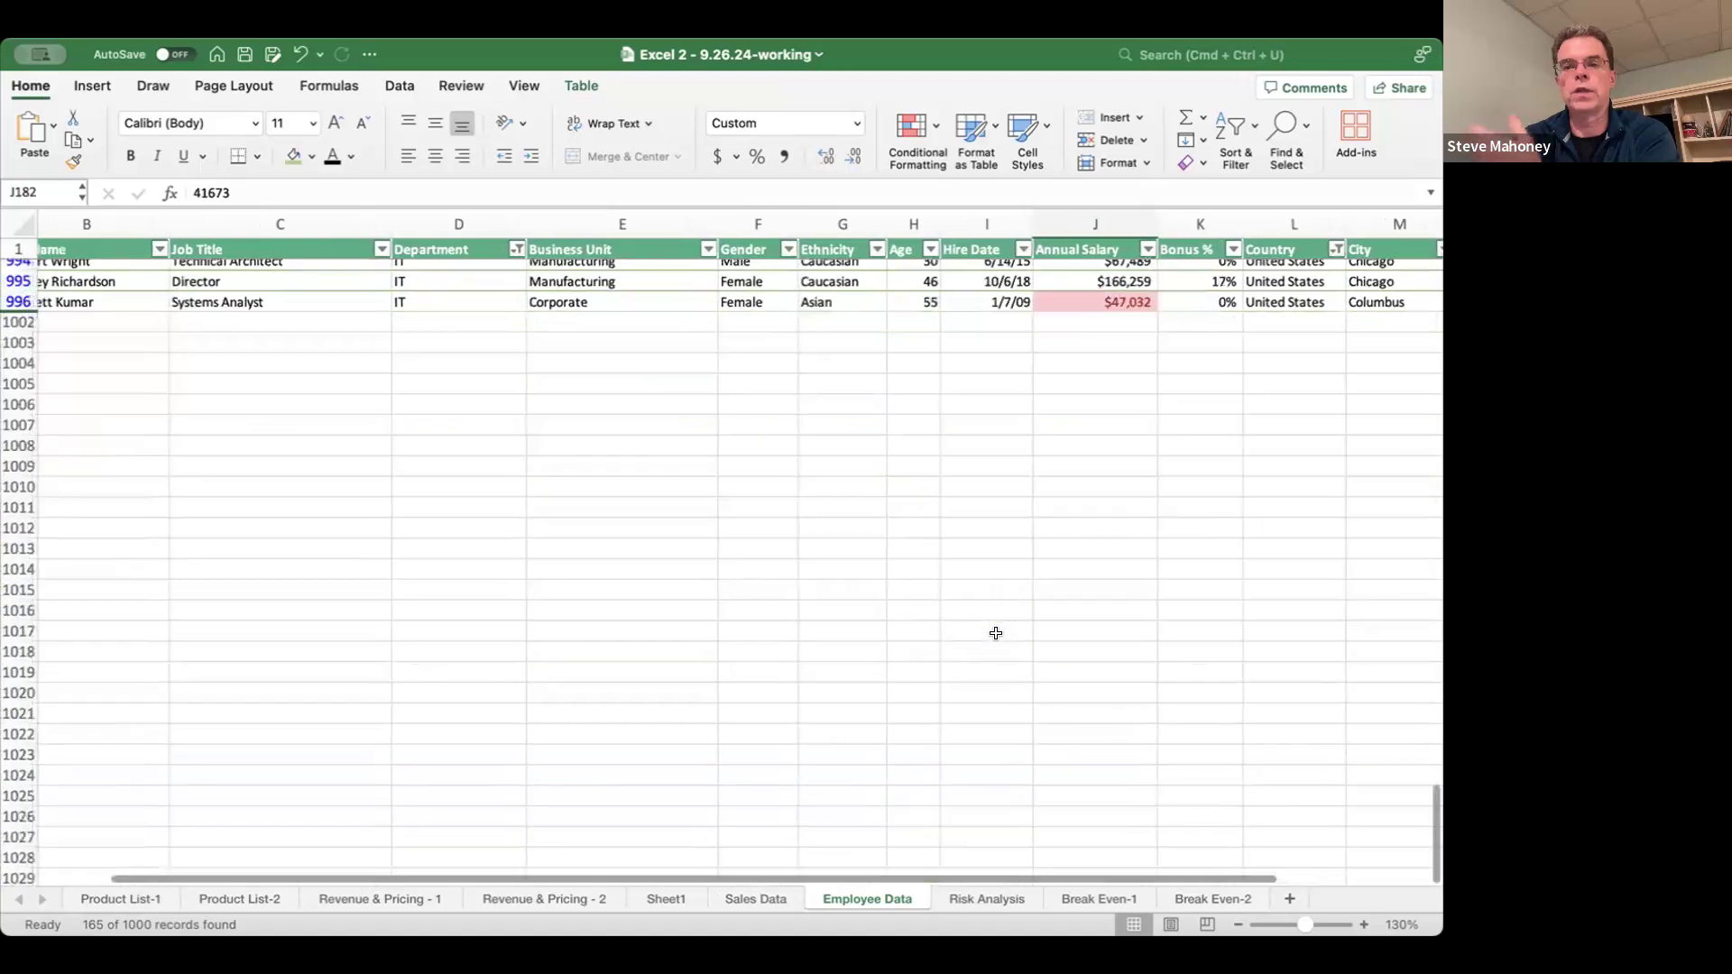
pyautogui.scroll(20, 996, 633)
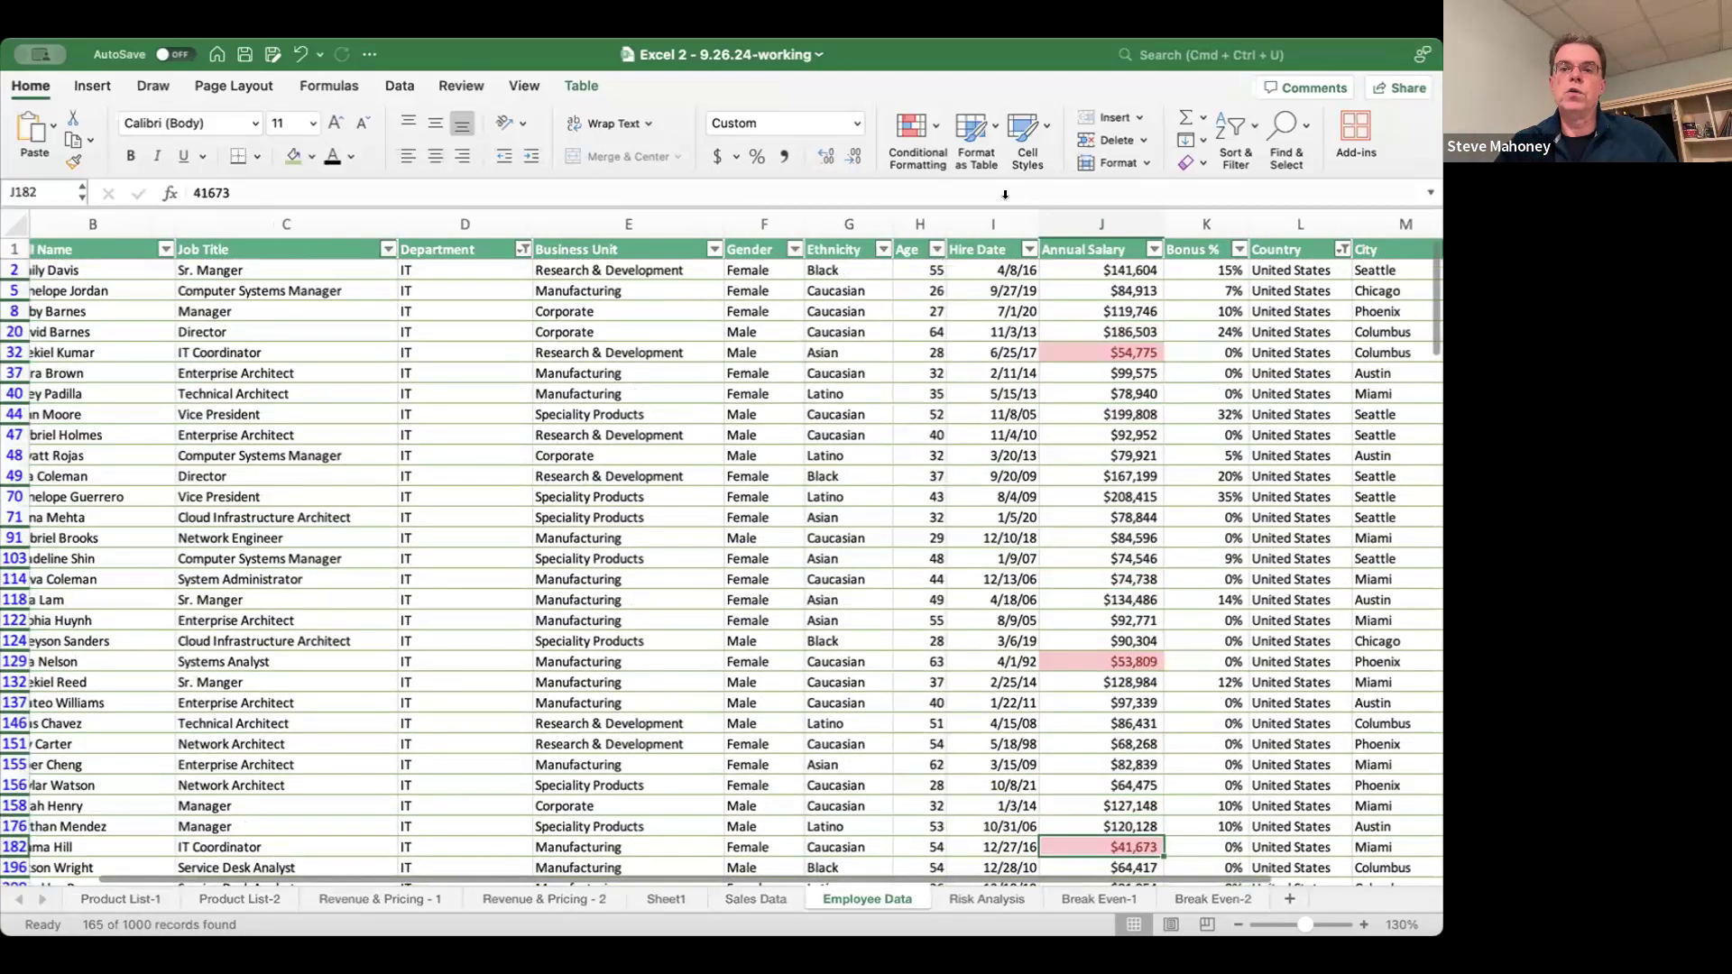
# - Undo the conditional formatting applied to the Annual Salary column
pyautogui.click(966, 477)
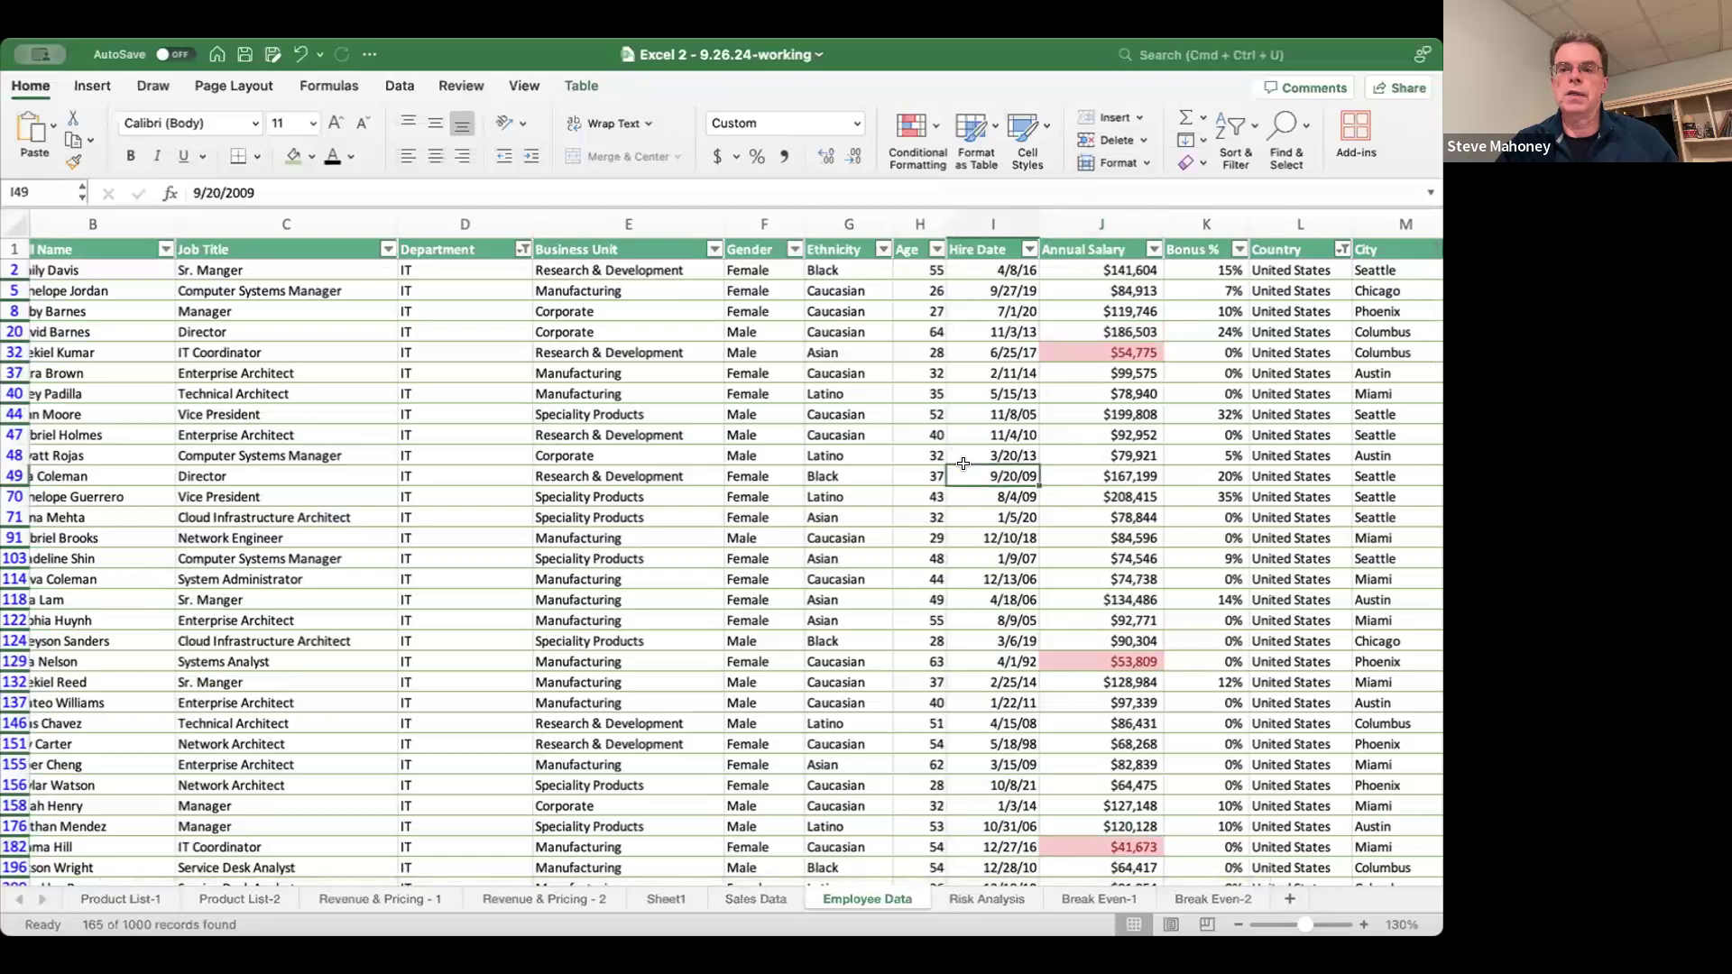
pyautogui.click(300, 52)
pyautogui.click(301, 52)
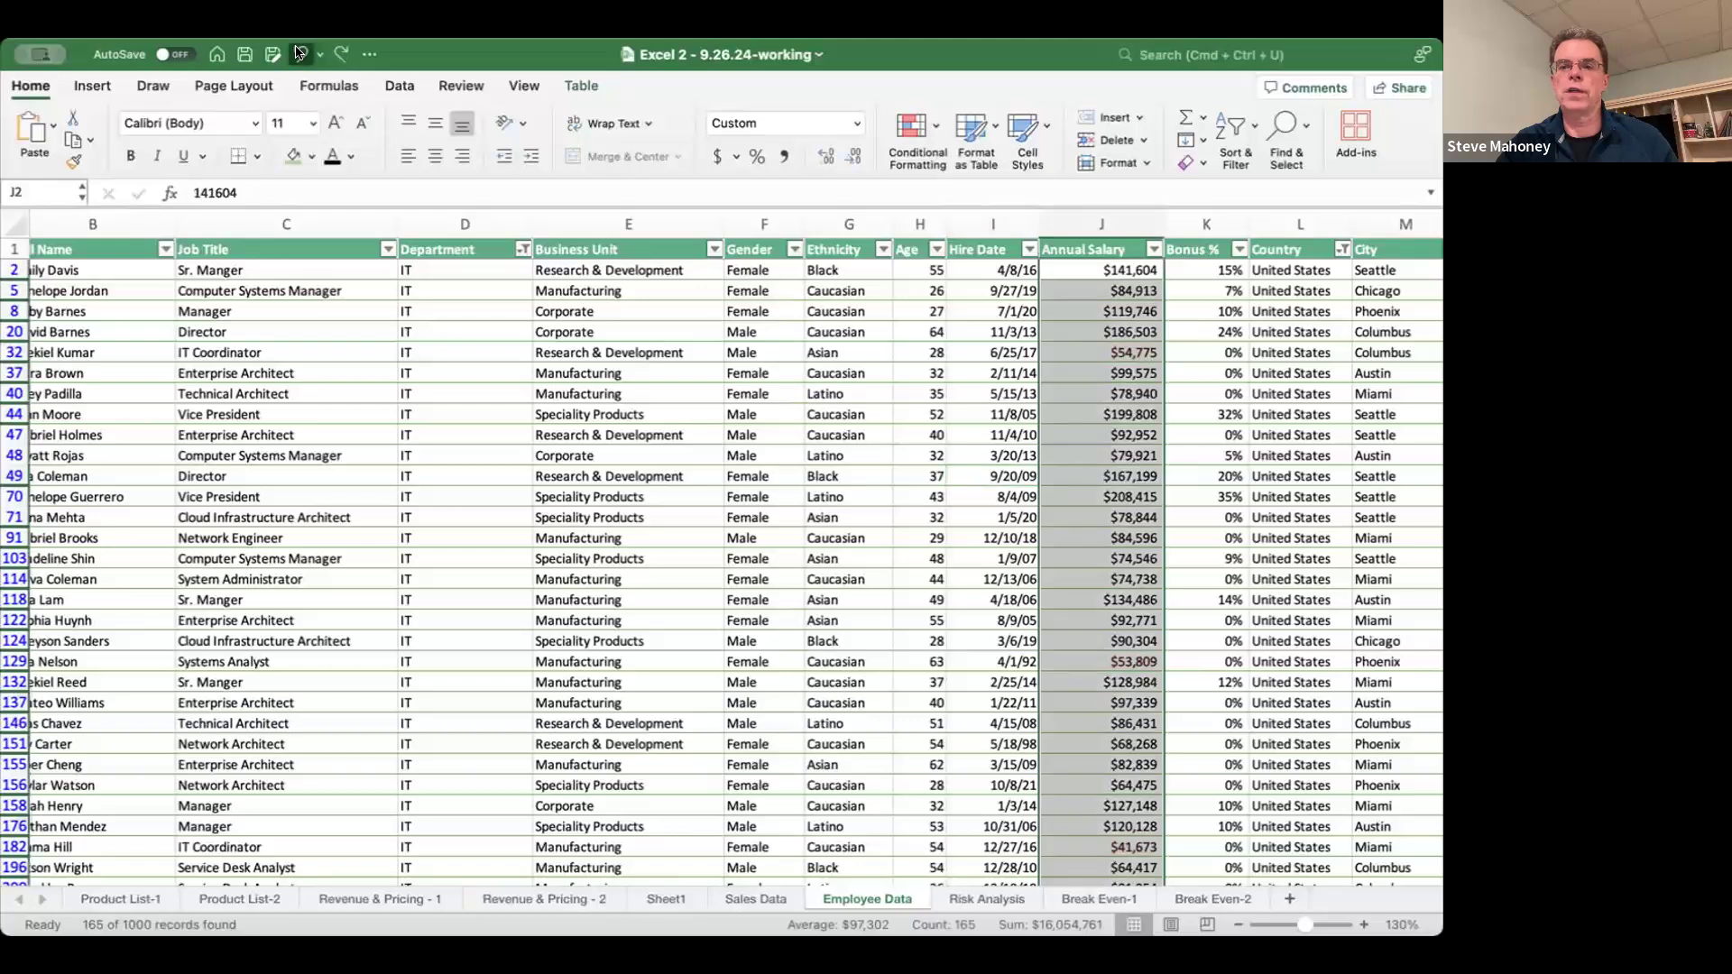
# - Clear the Department filter so the employee table includes all departments
pyautogui.click(397, 418)
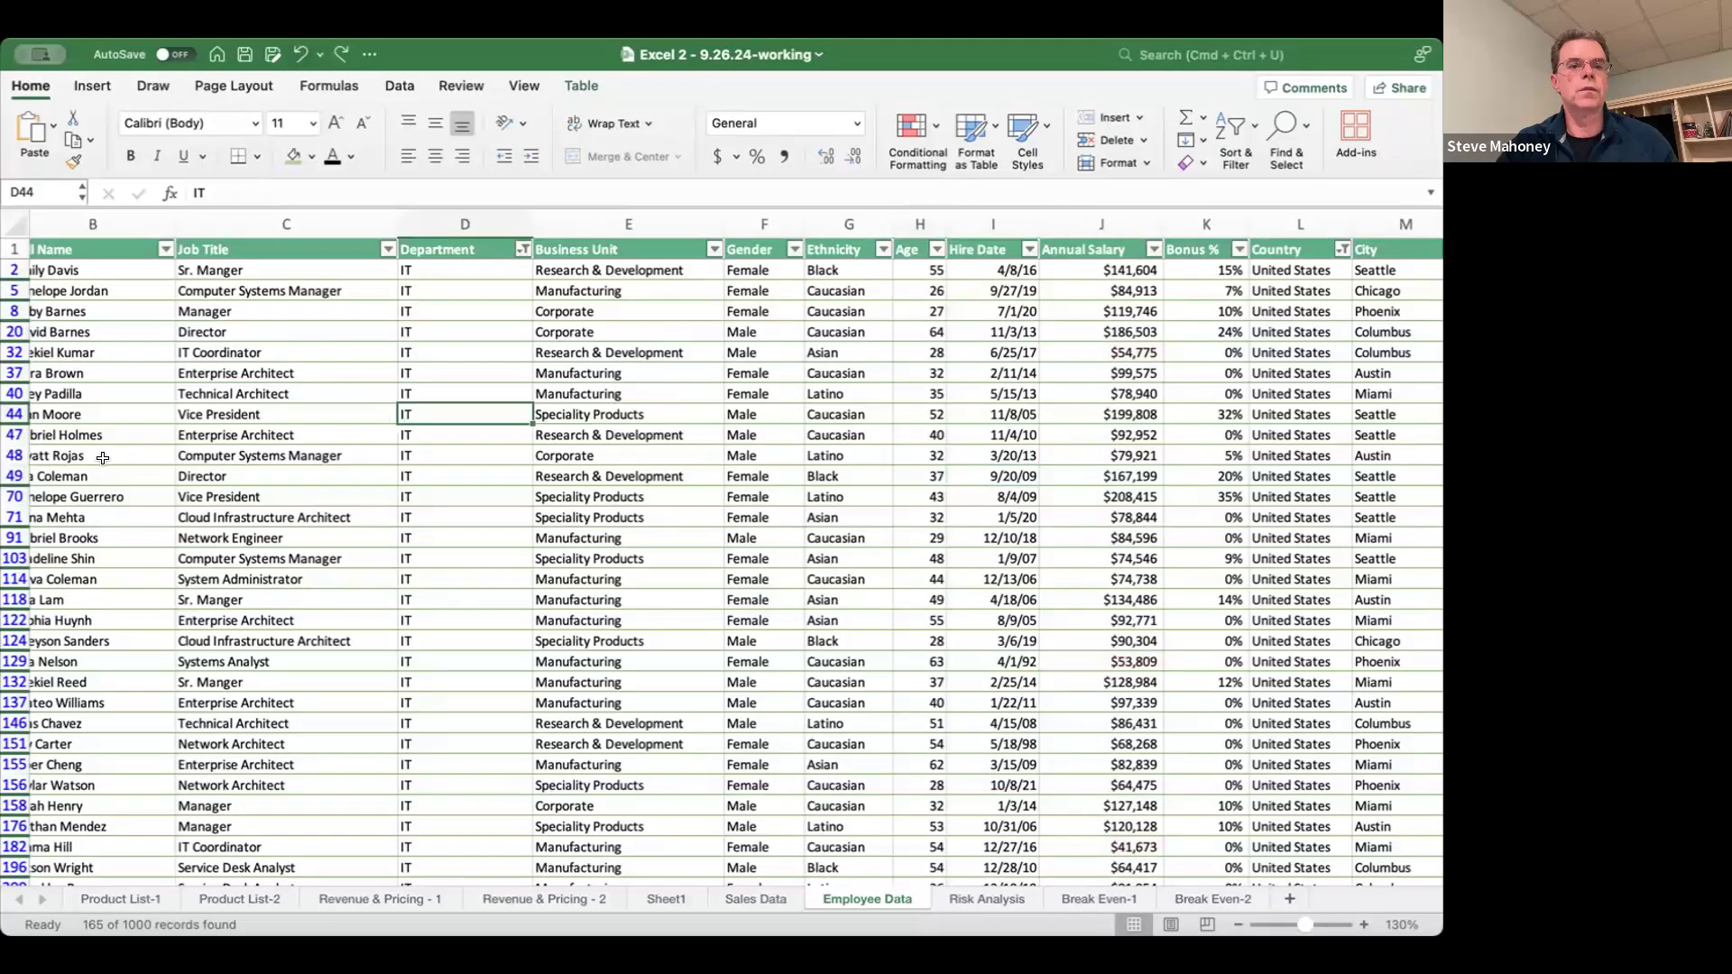
pyautogui.click(522, 249)
pyautogui.click(587, 546)
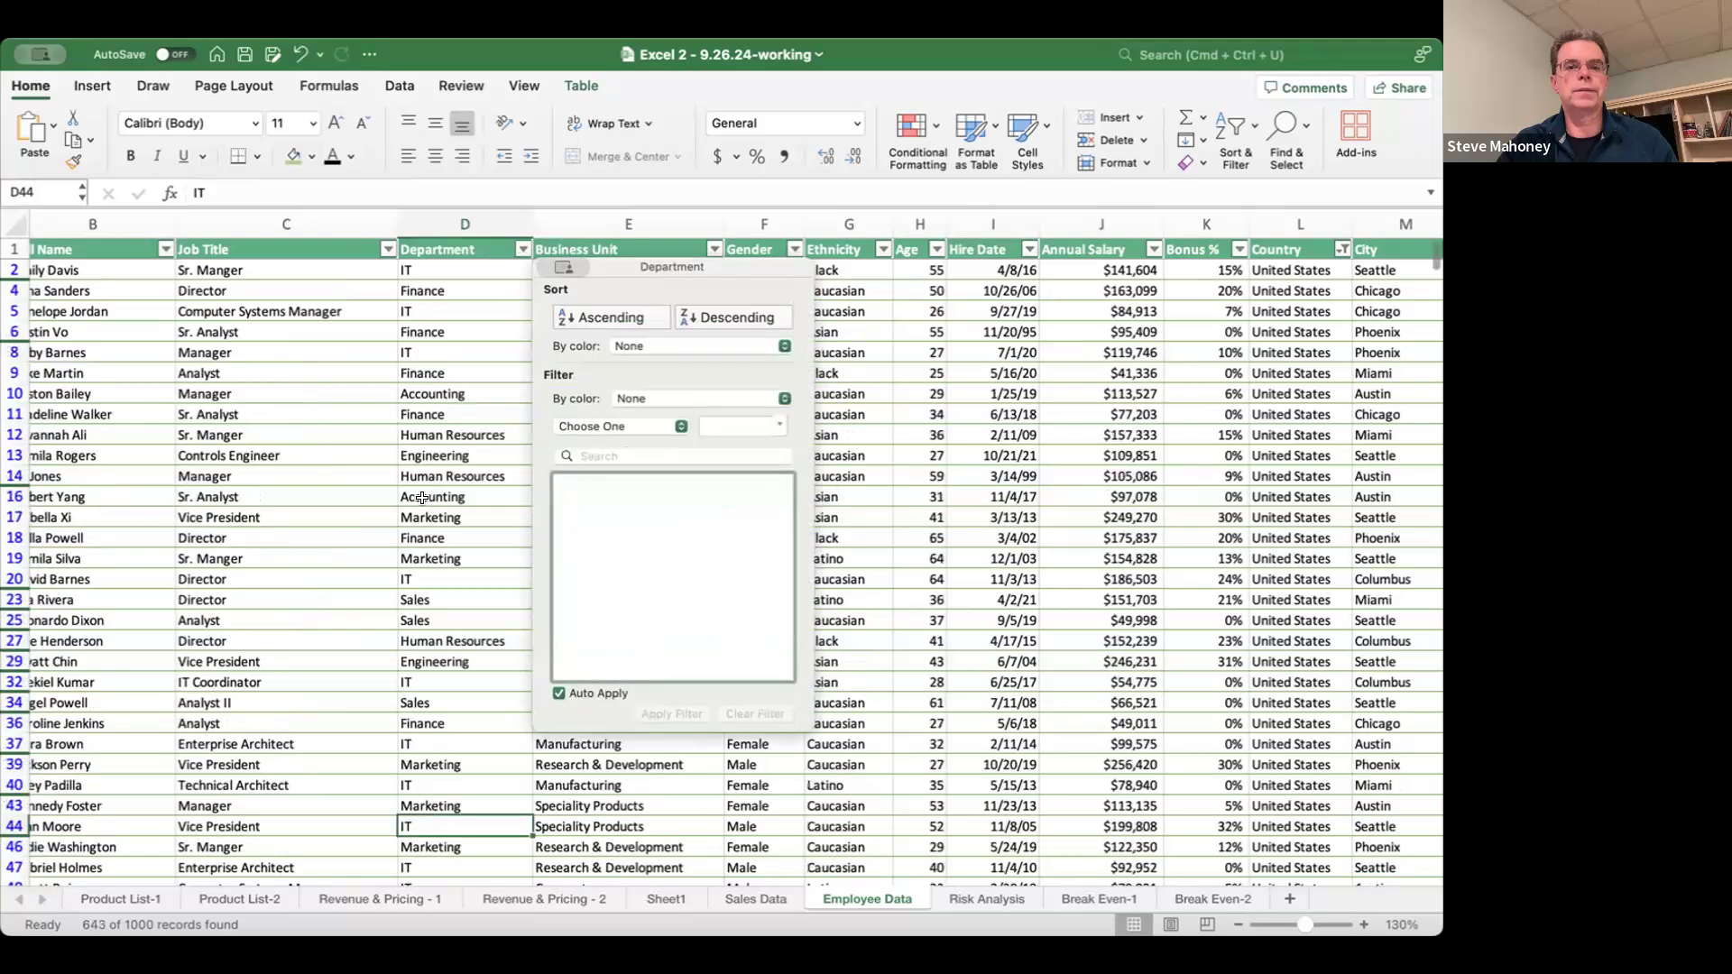
pyautogui.click(686, 276)
# - Clear the Country filter so the employee table includes all countries
pyautogui.hscroll(1, 893, 272)
pyautogui.hscroll(3, 893, 272)
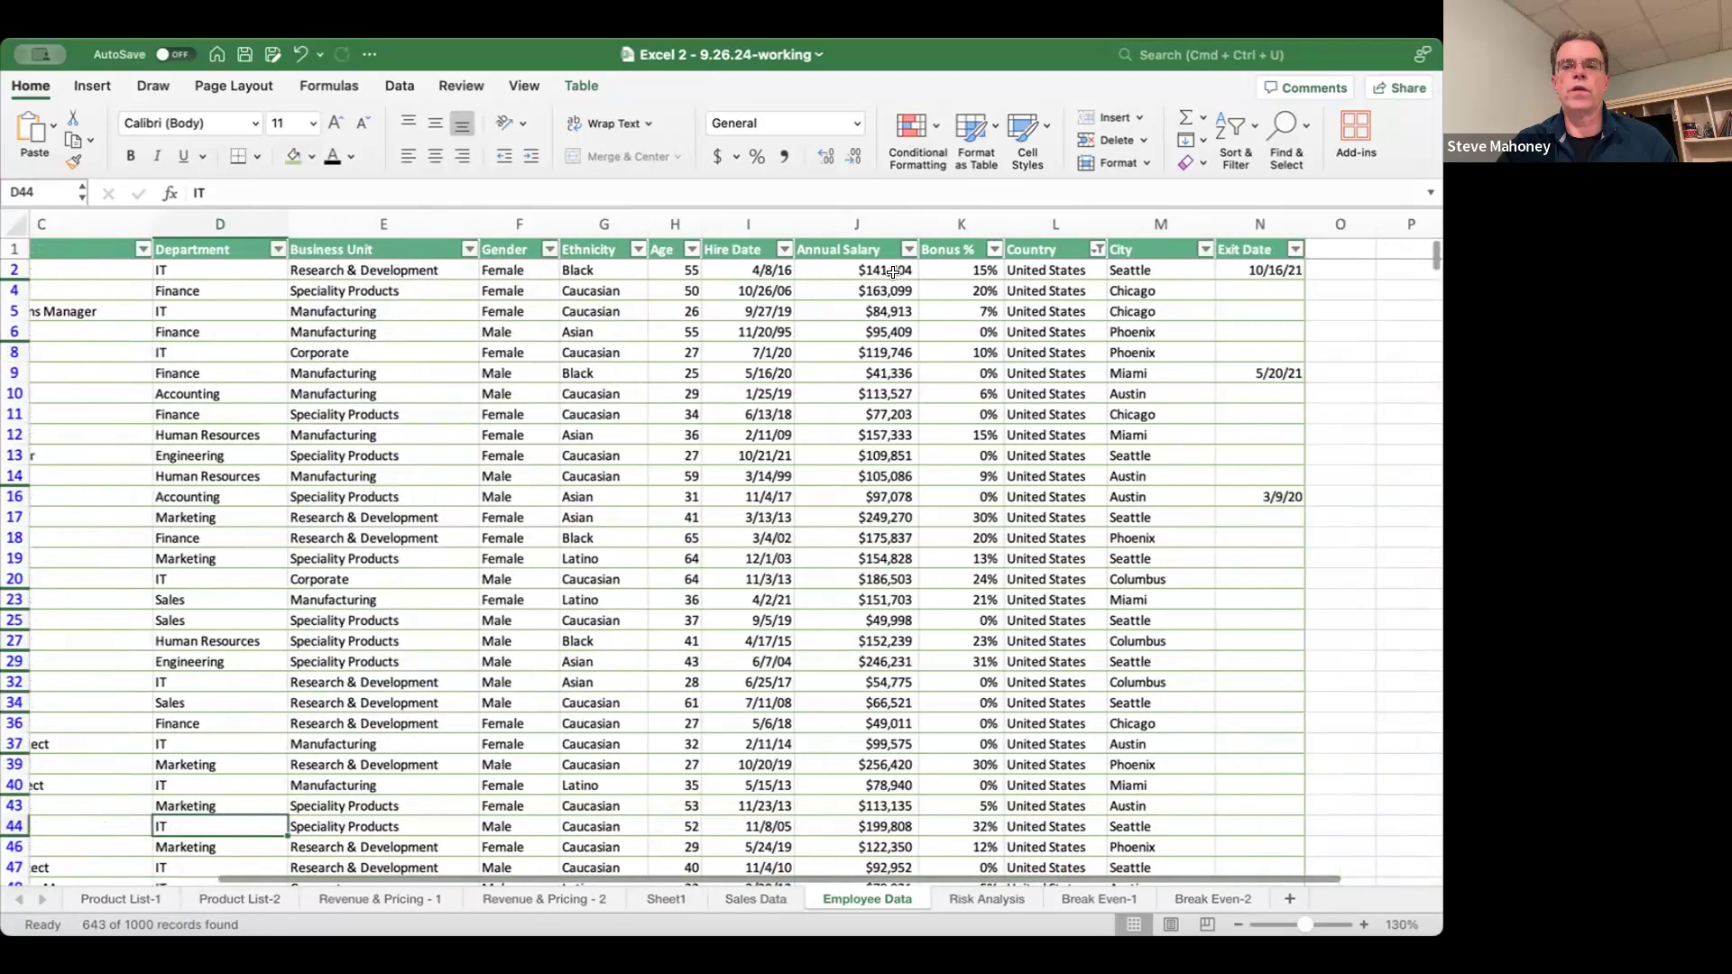
pyautogui.click(1032, 249)
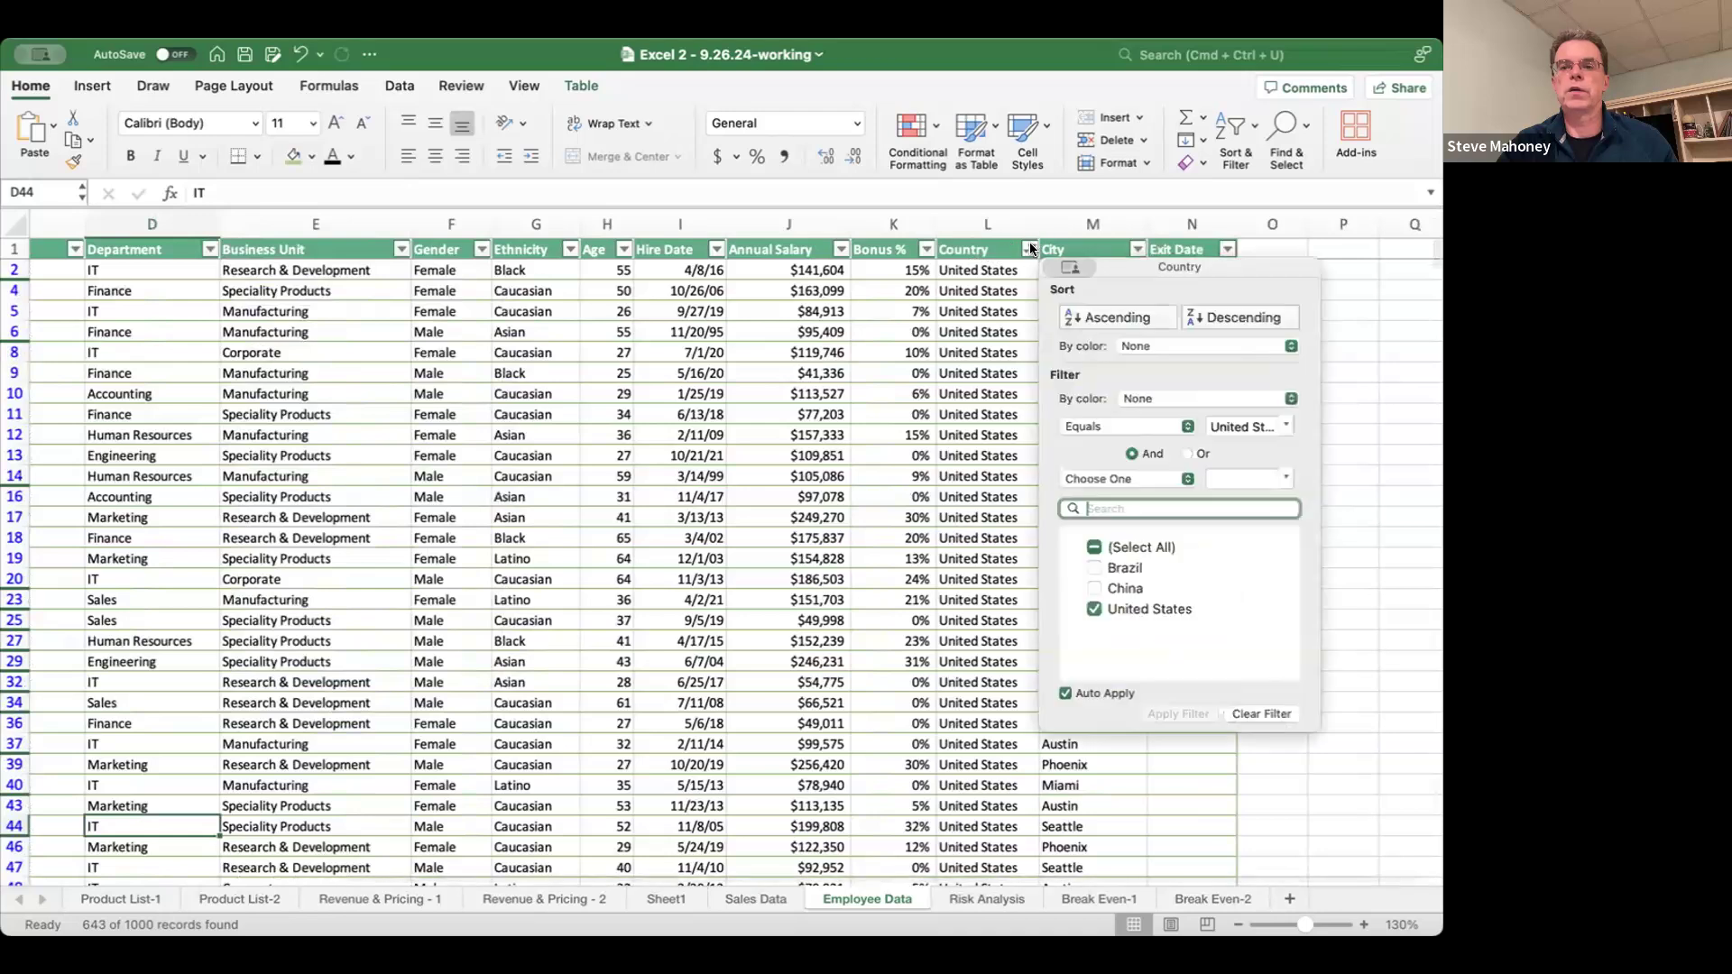
pyautogui.click(1094, 494)
pyautogui.hscroll(-5, 820, 582)
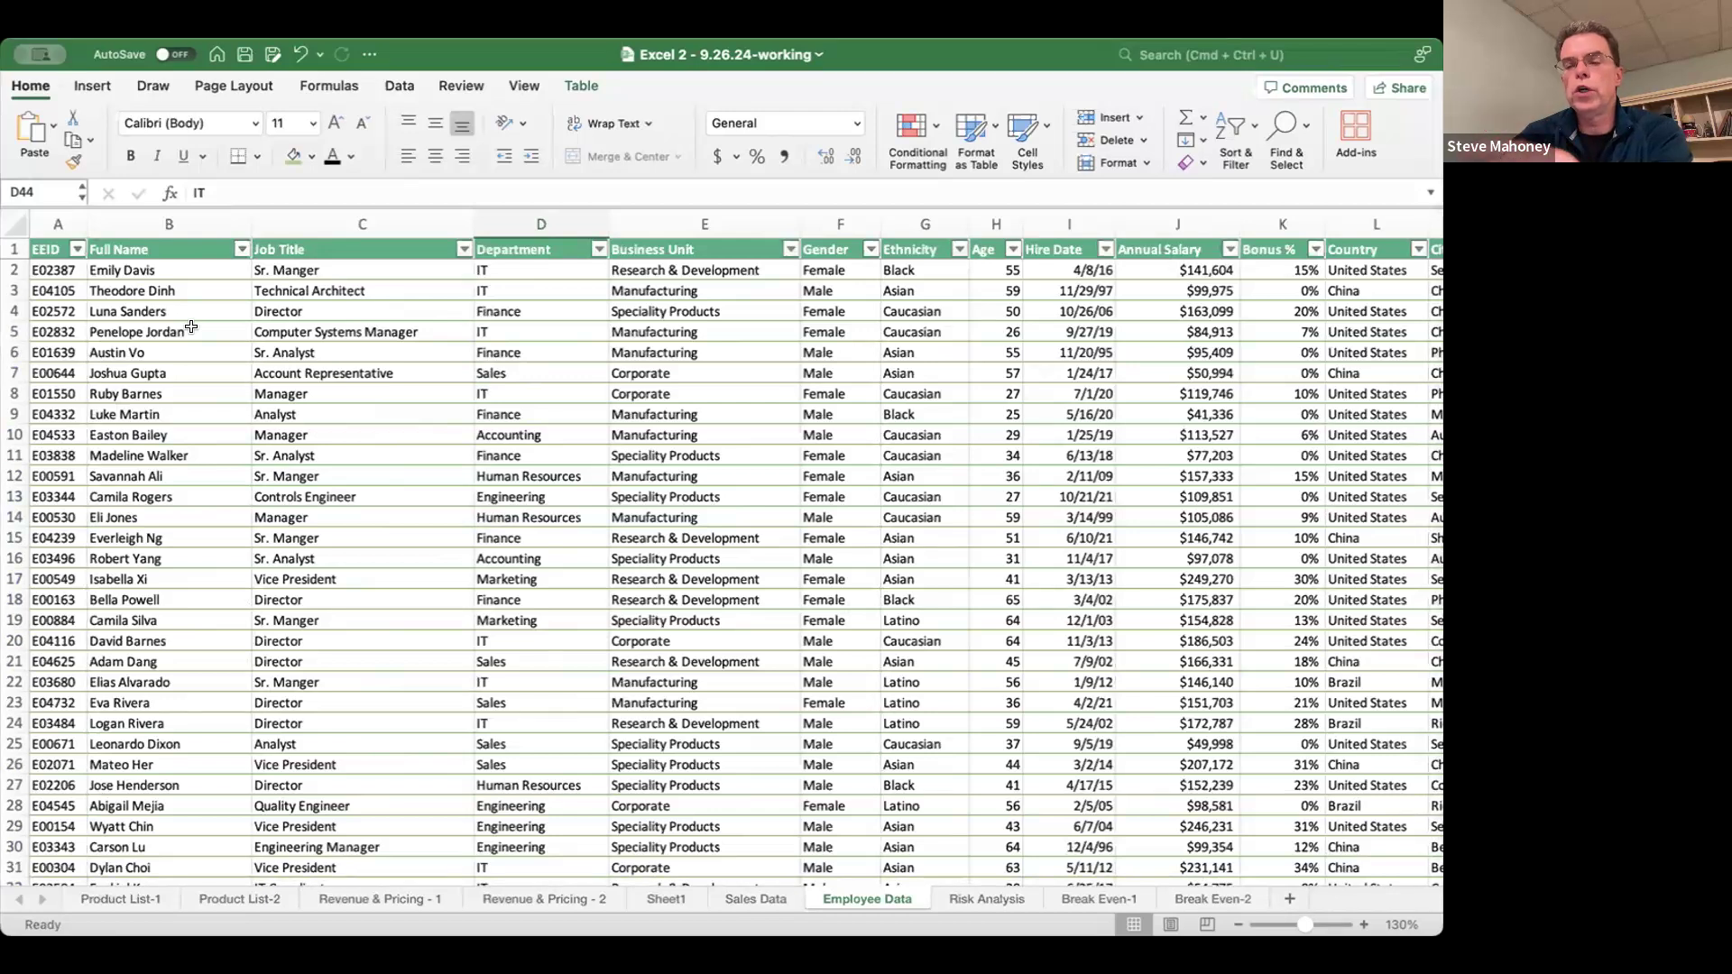
# - Search the Employee Data worksheet for an employee's name with Find, go through successive matches, and close the search
pyautogui.click(116, 333)
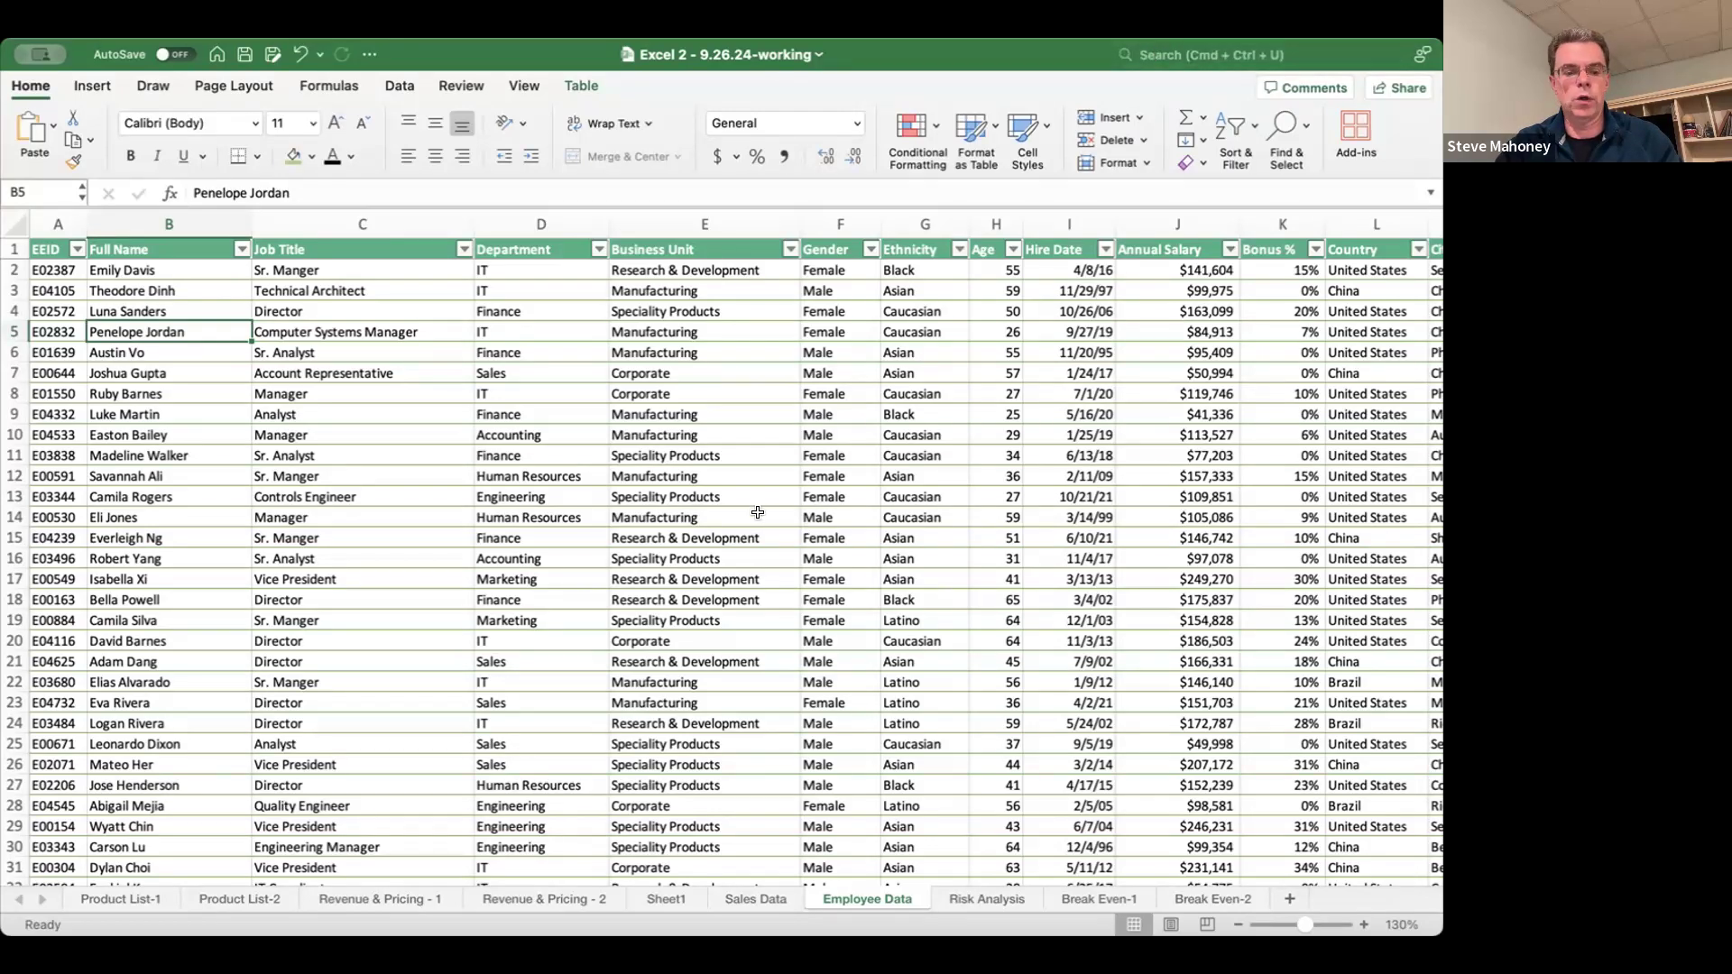
pyautogui.press('super+f')
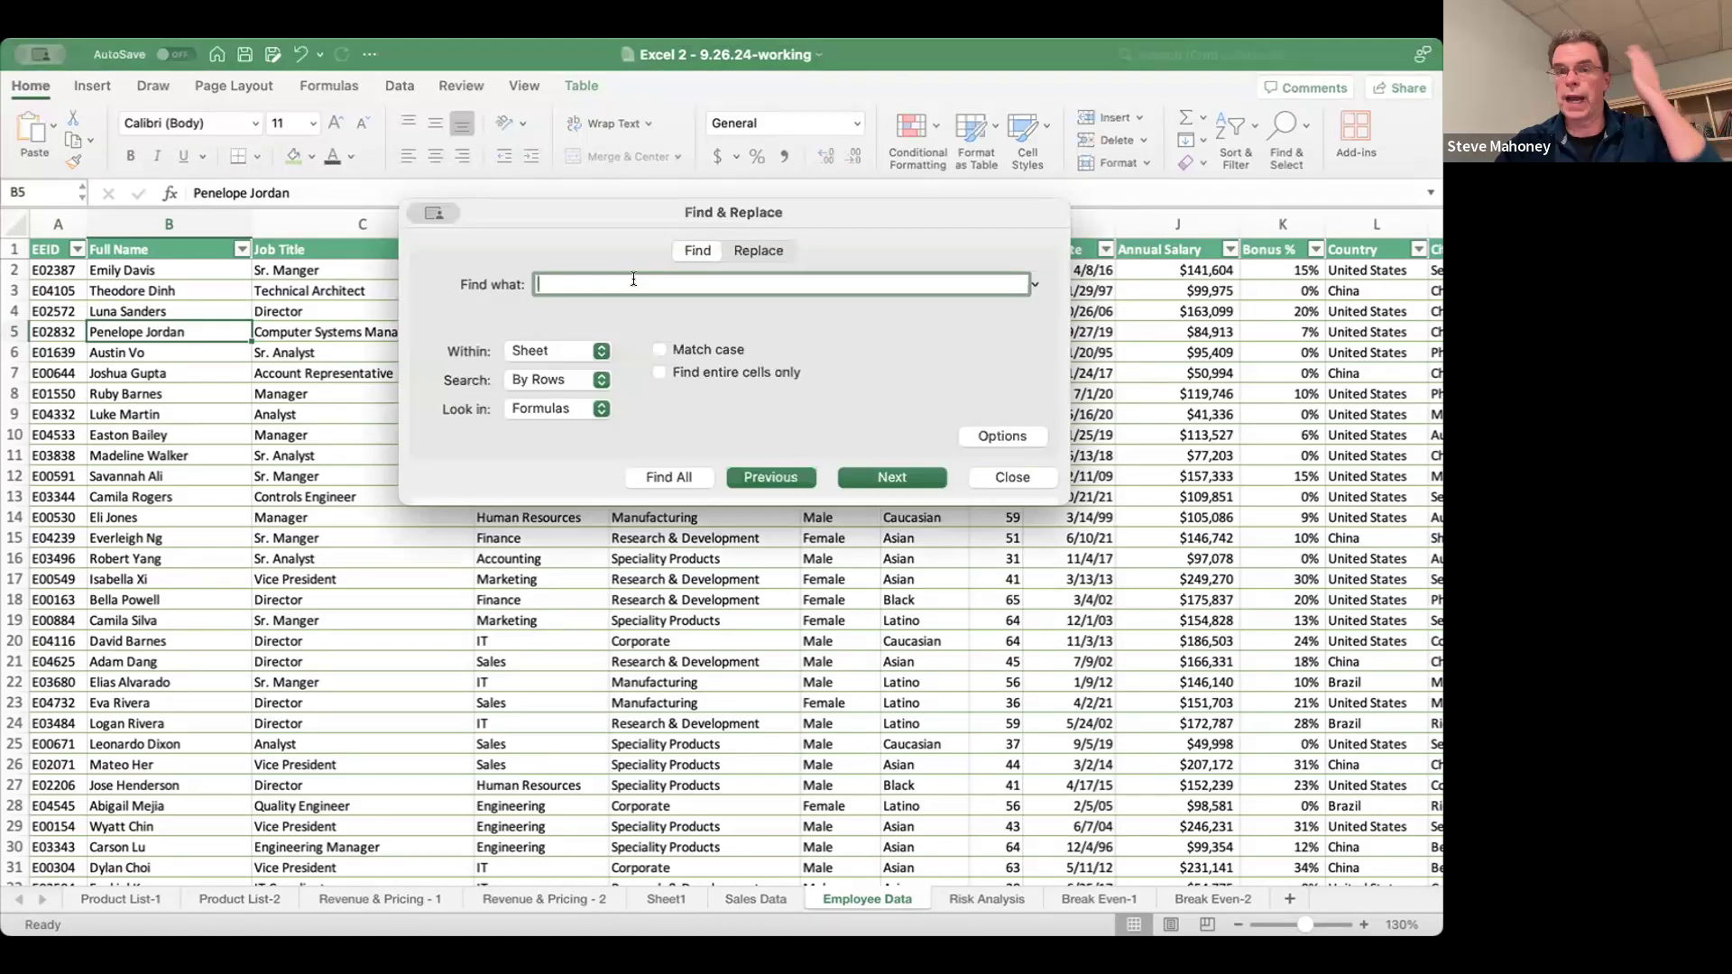
pyautogui.write('jordan')
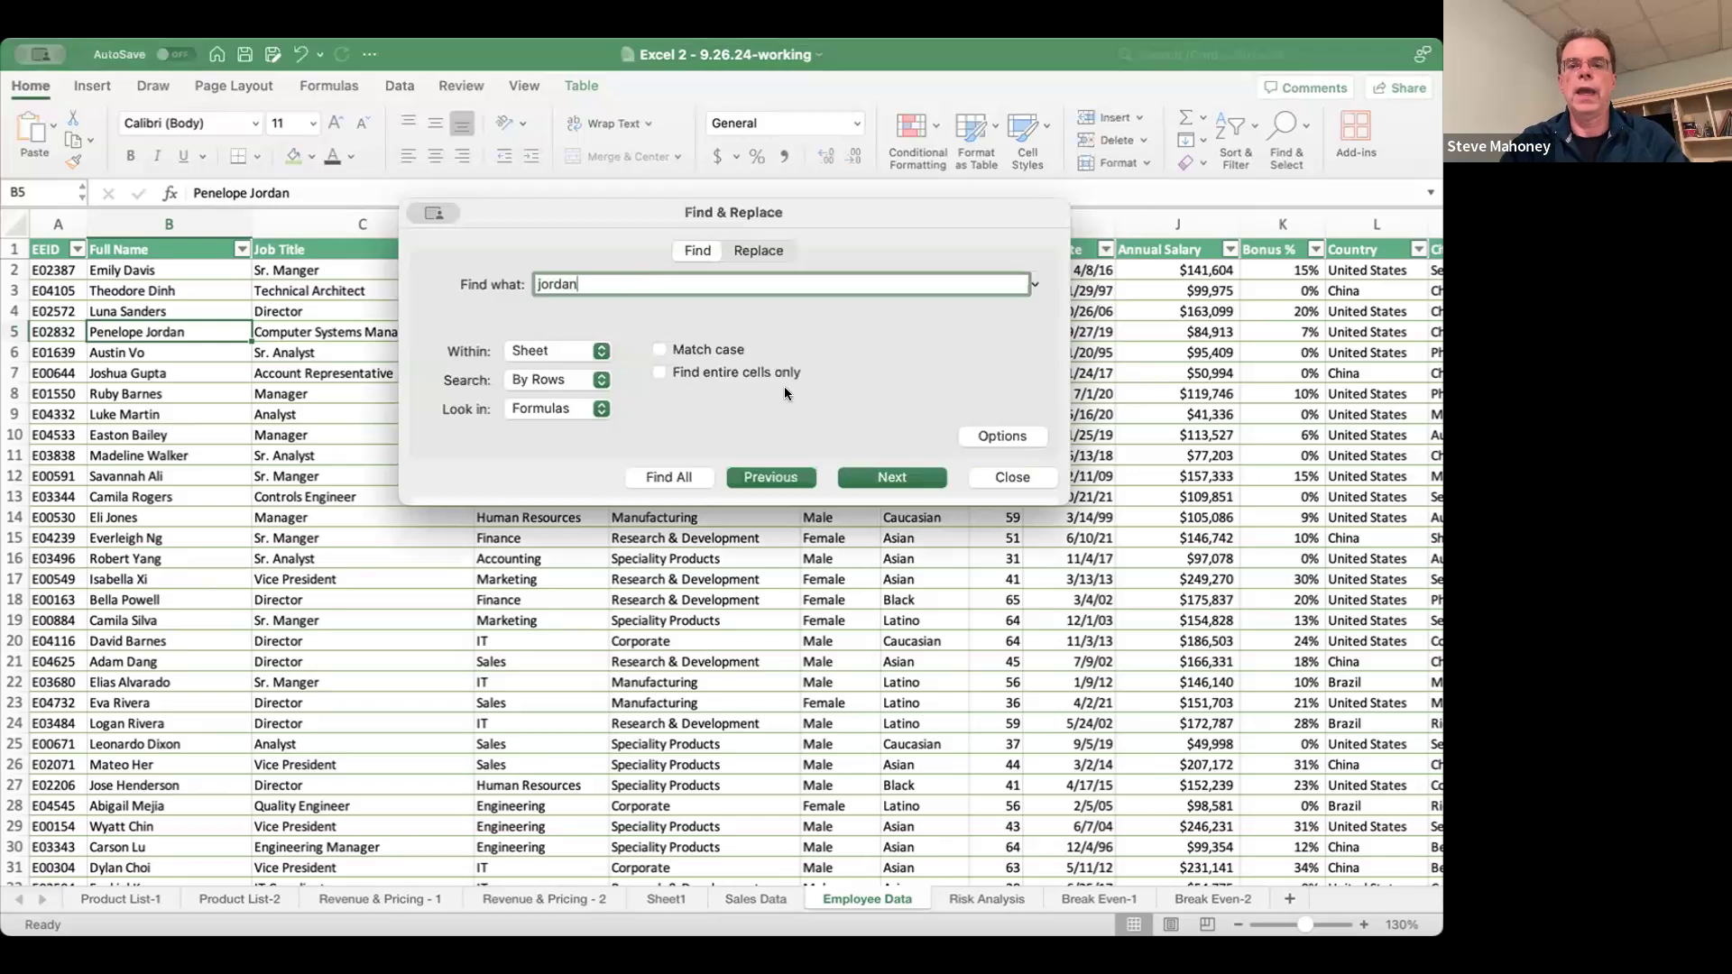
pyautogui.click(872, 475)
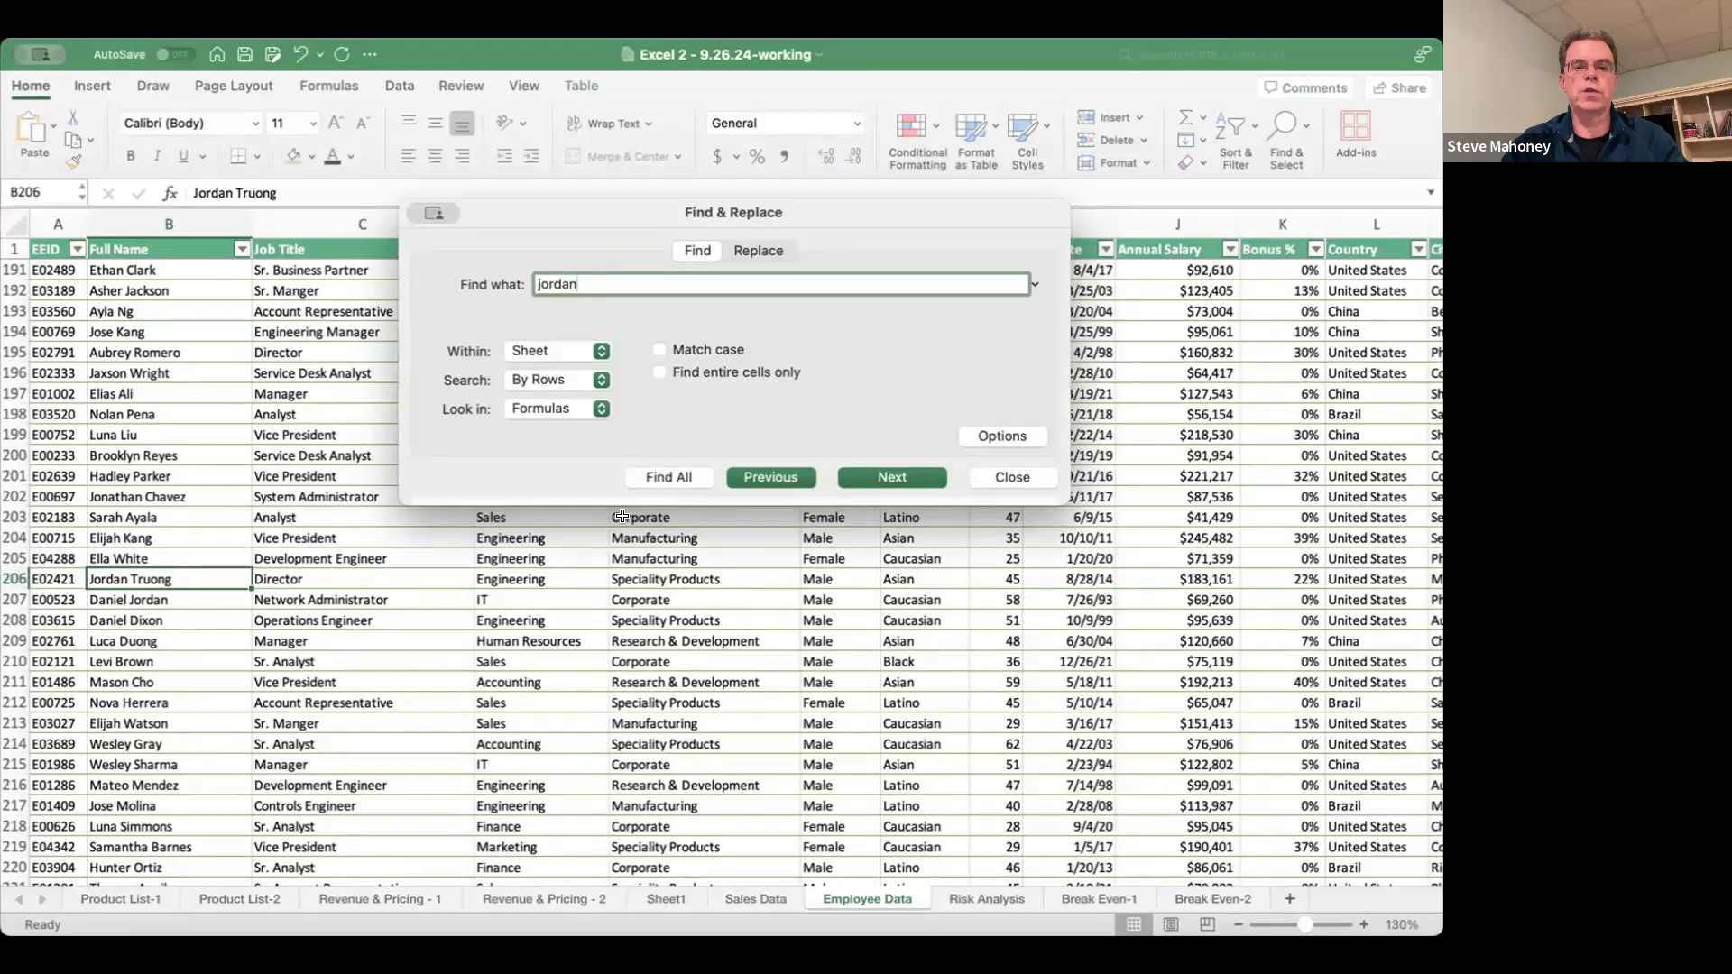
pyautogui.click(882, 478)
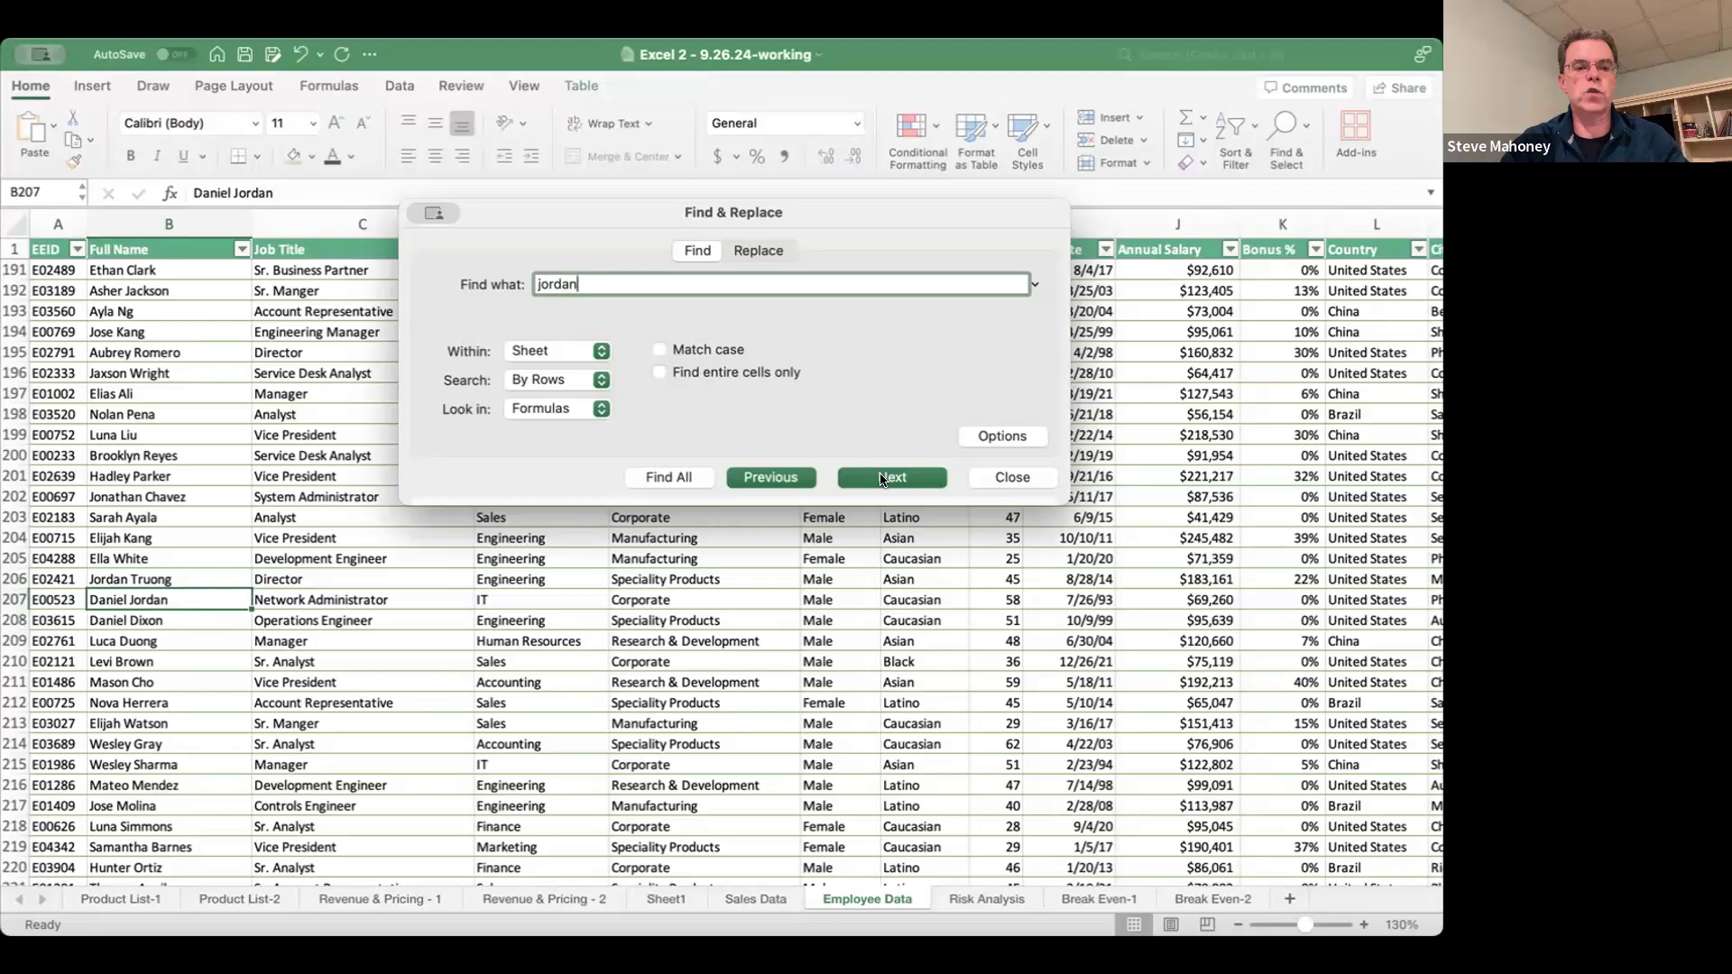
pyautogui.click(883, 479)
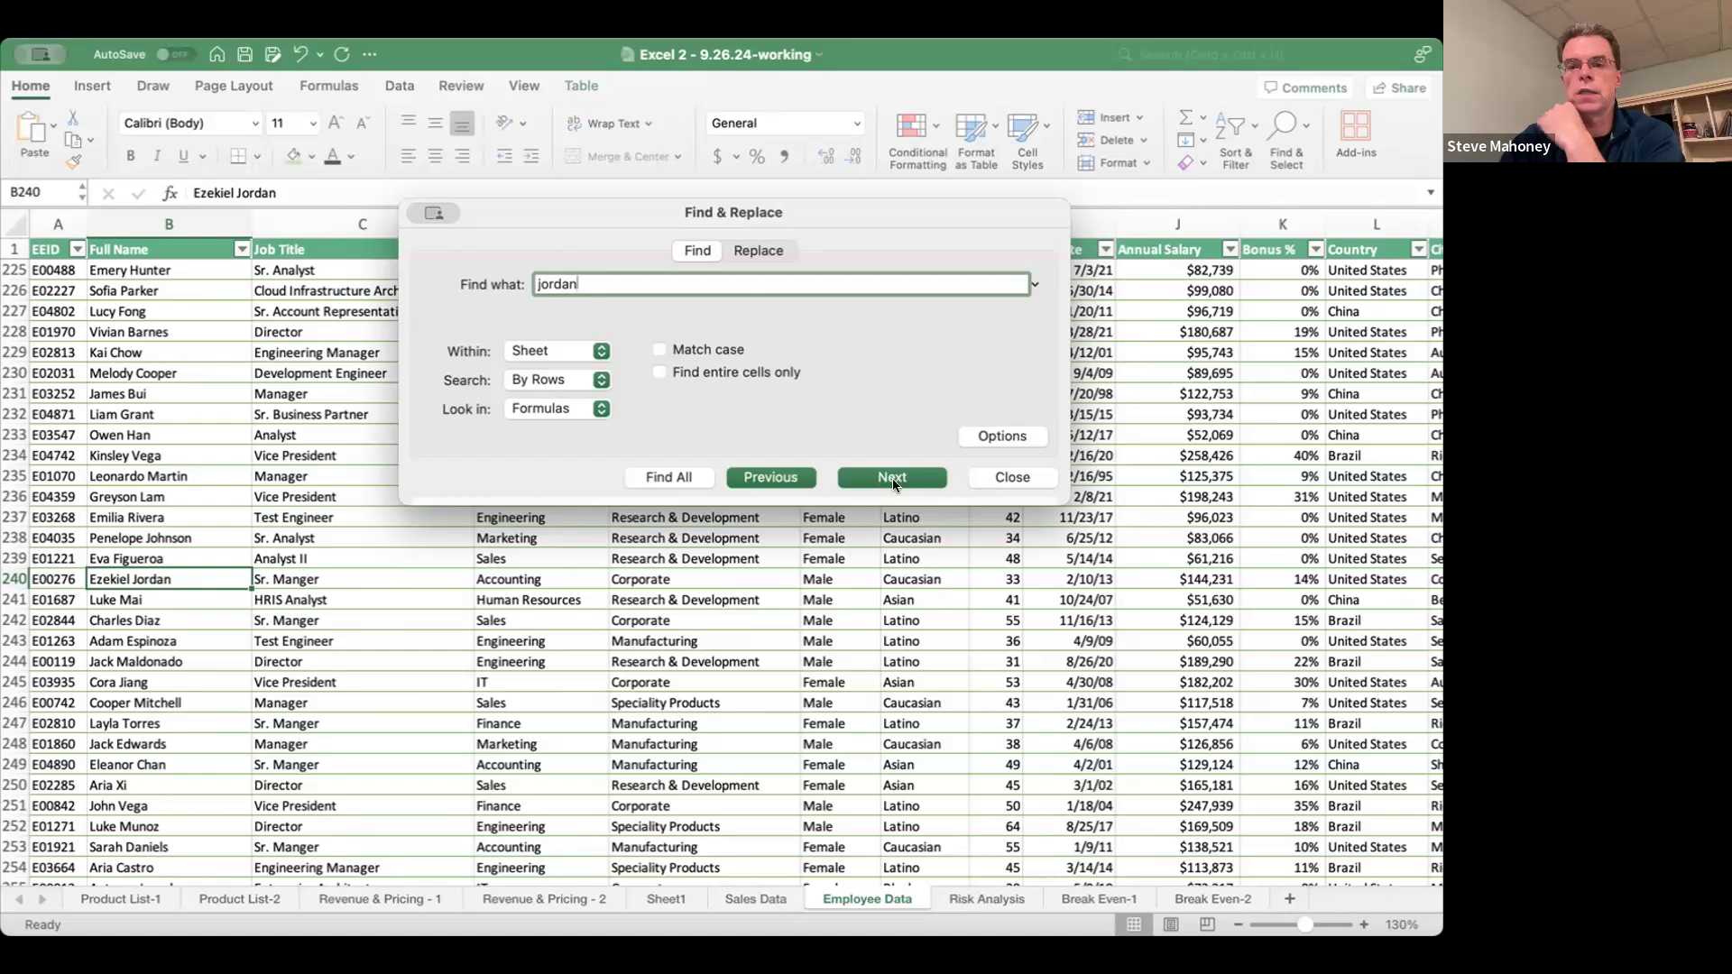
pyautogui.click(1022, 479)
pyautogui.click(780, 613)
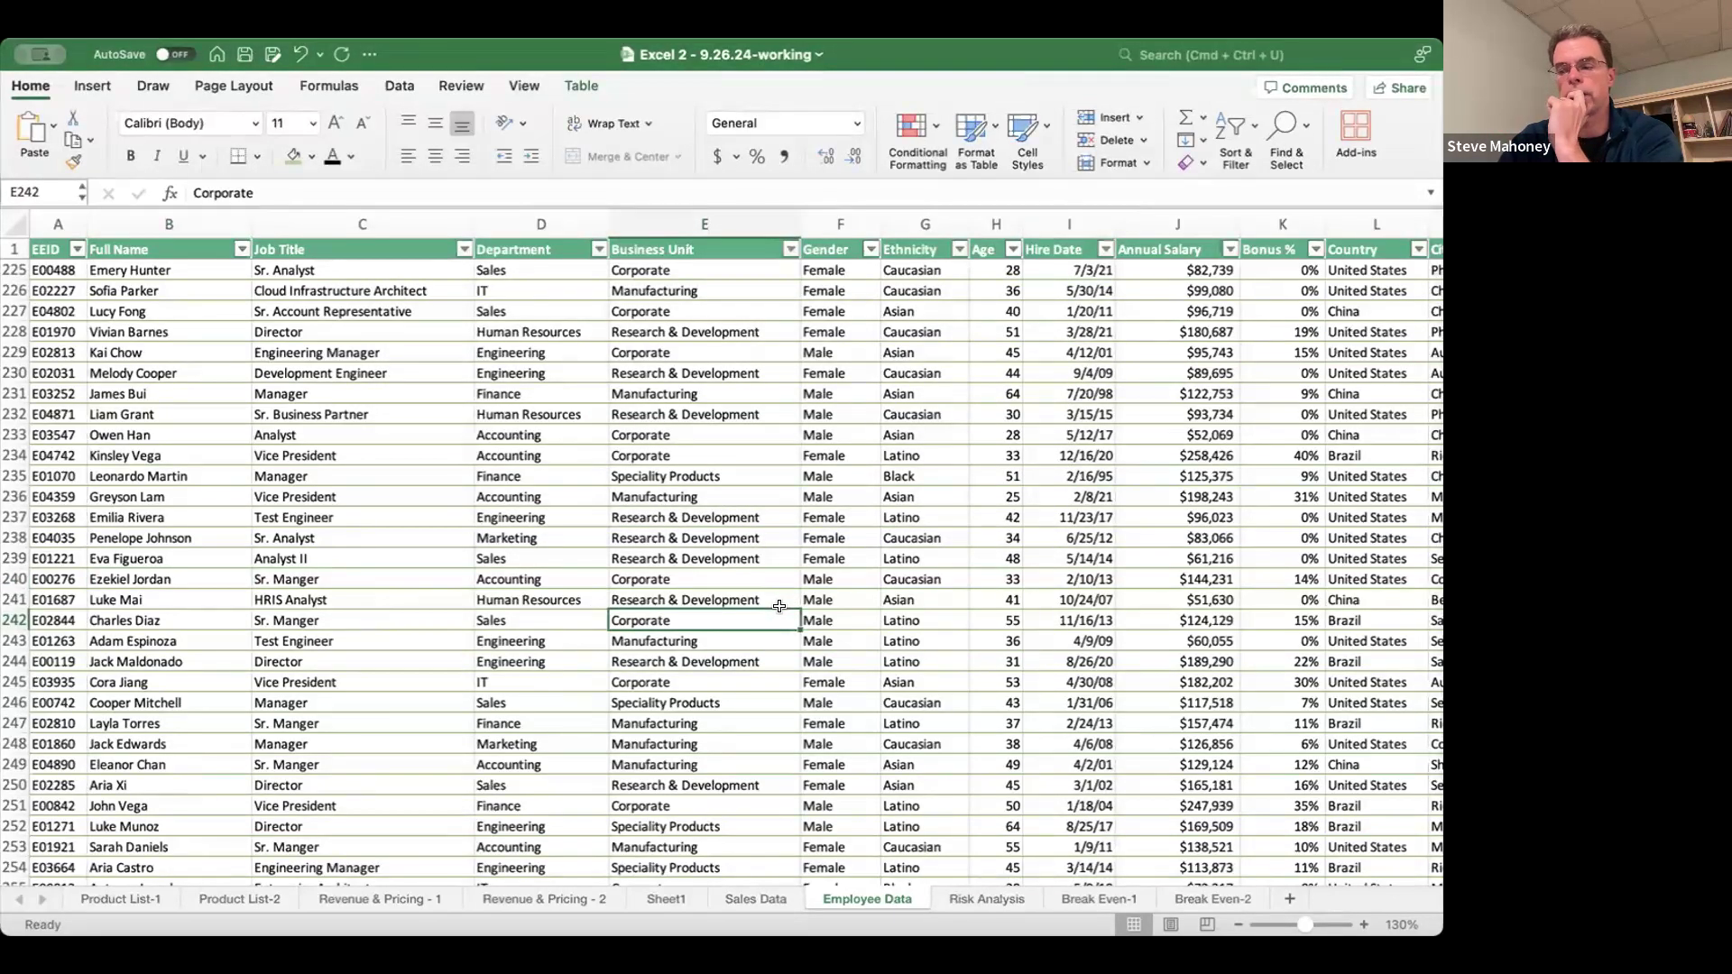
# - Open the Risk Analysis worksheet and examine its Weighted Score formula, risk description, type and Likelihood cells, and rating instructions
pyautogui.click(960, 898)
pyautogui.click(659, 736)
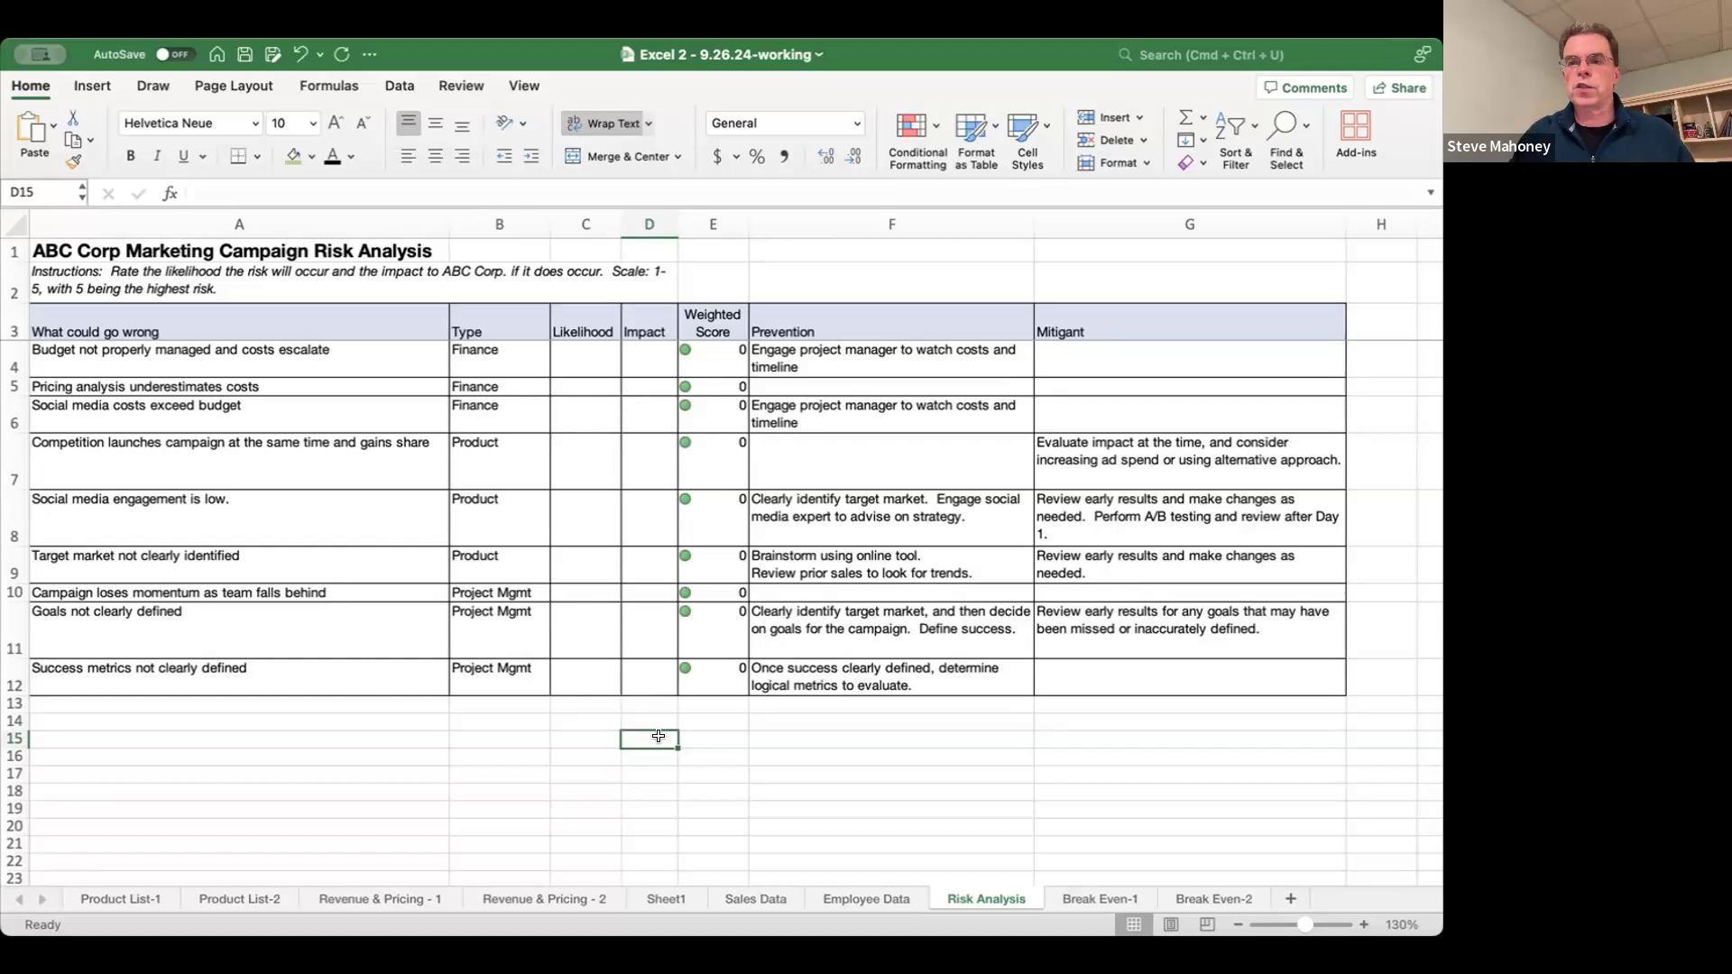
pyautogui.click(706, 342)
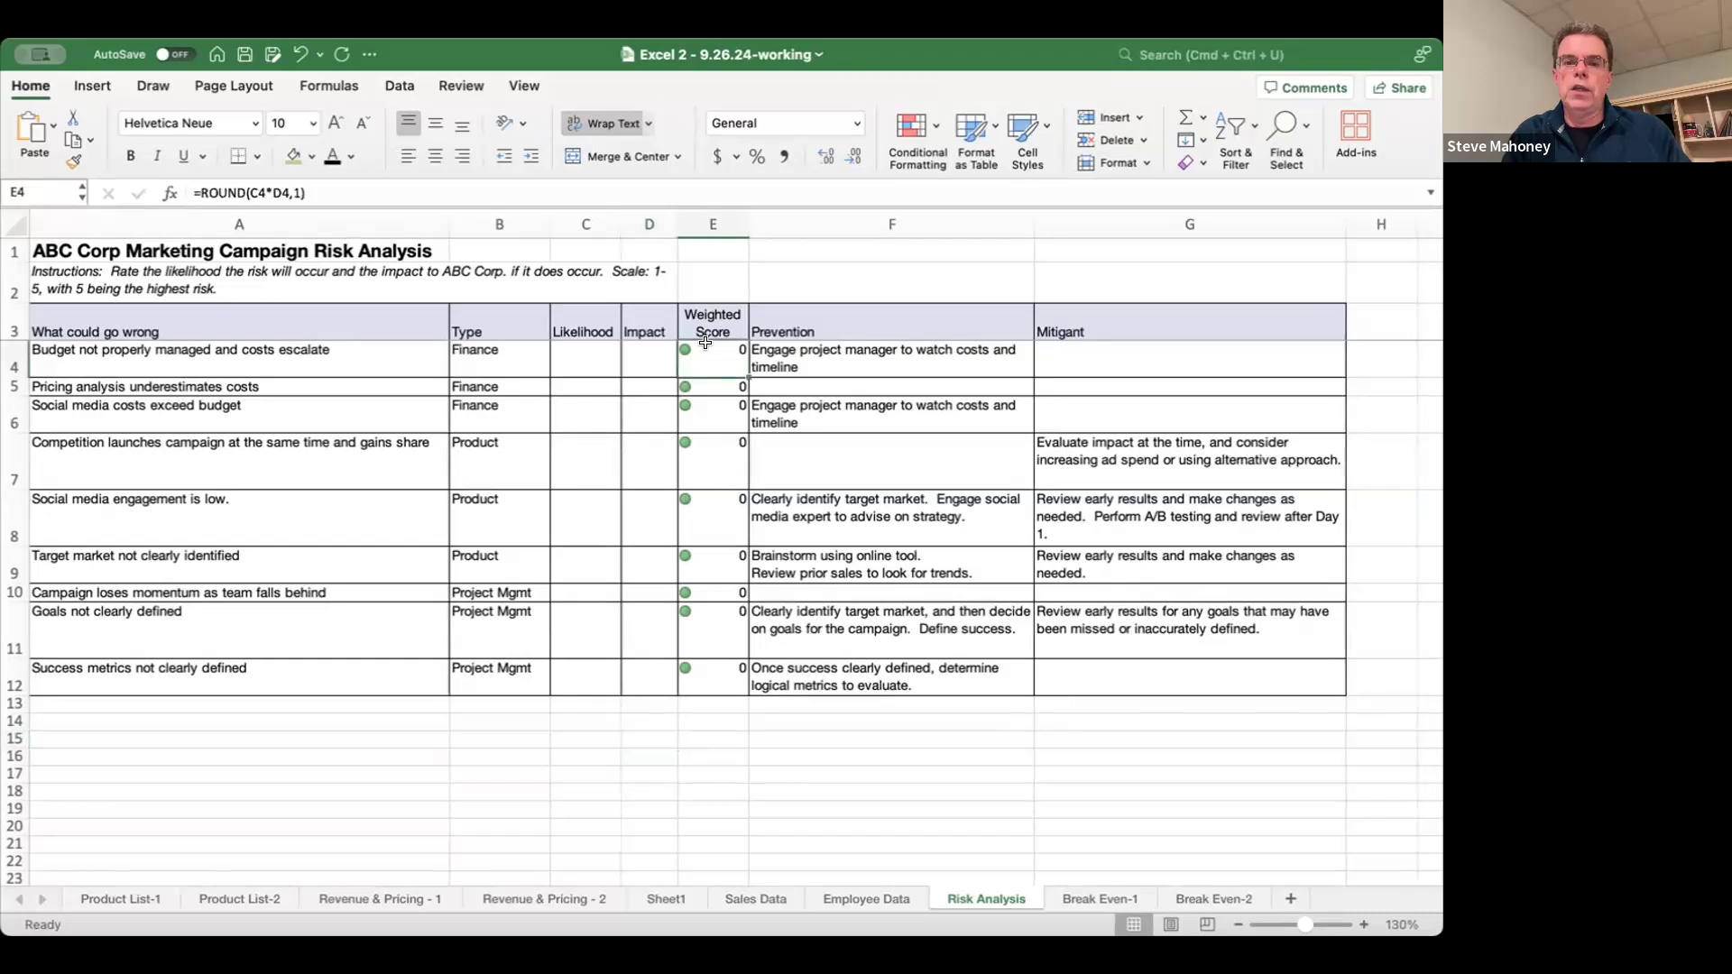
pyautogui.click(264, 351)
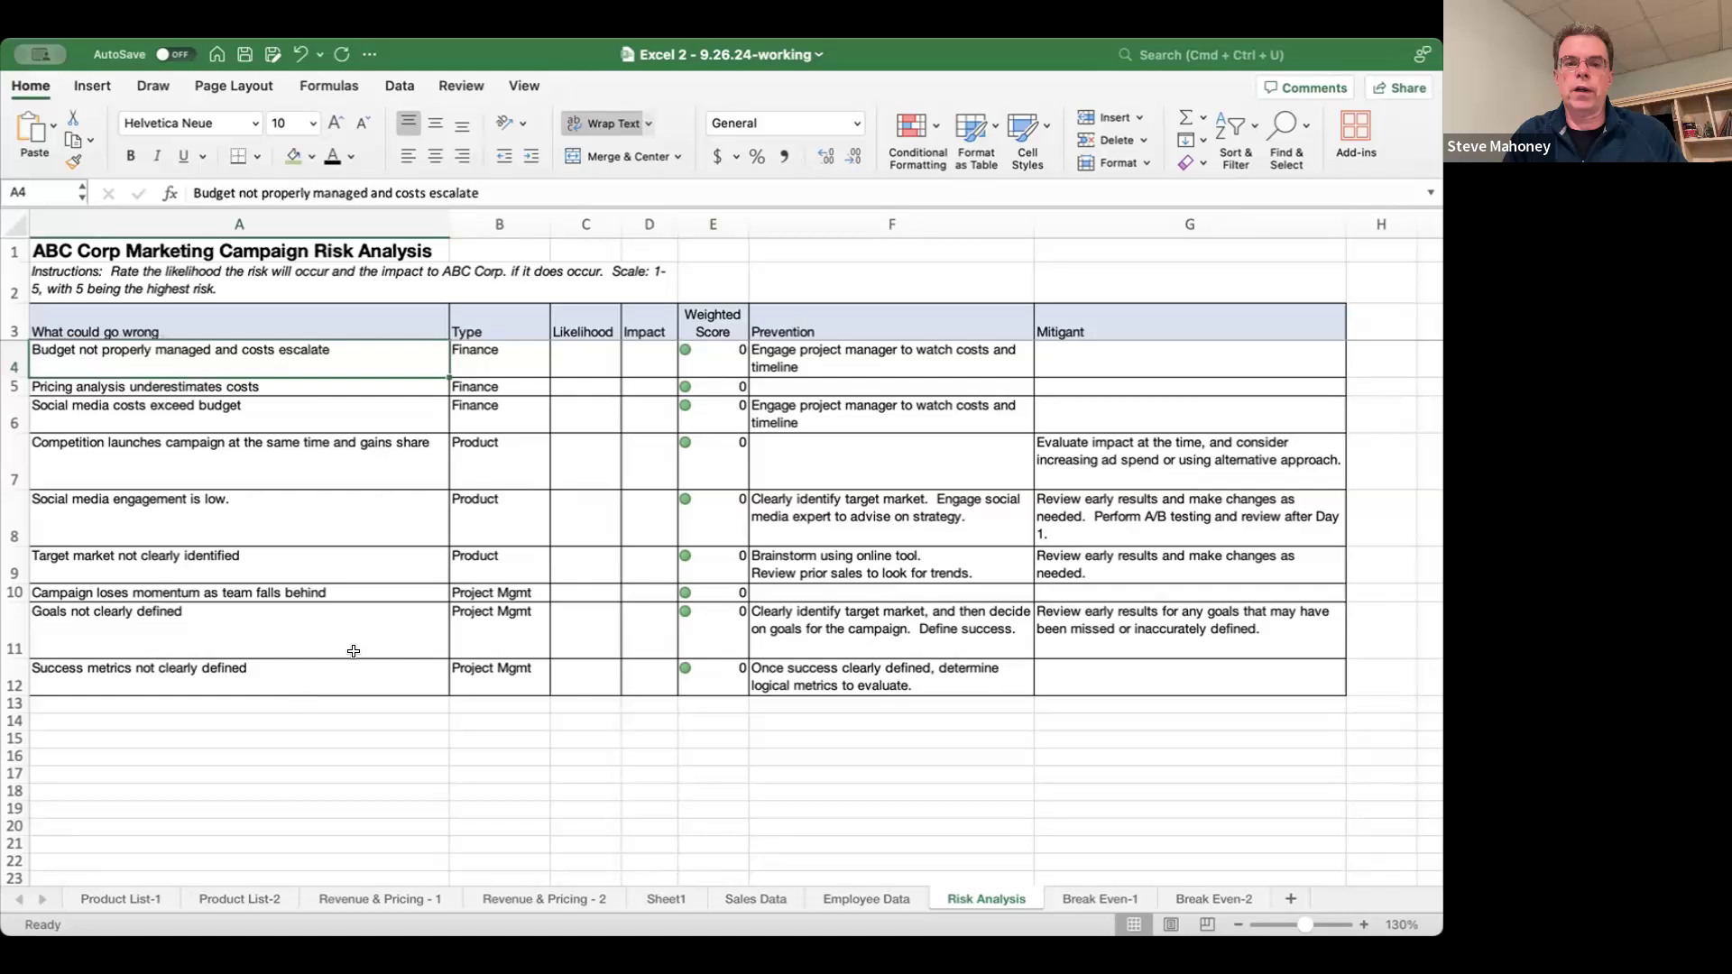
pyautogui.click(503, 343)
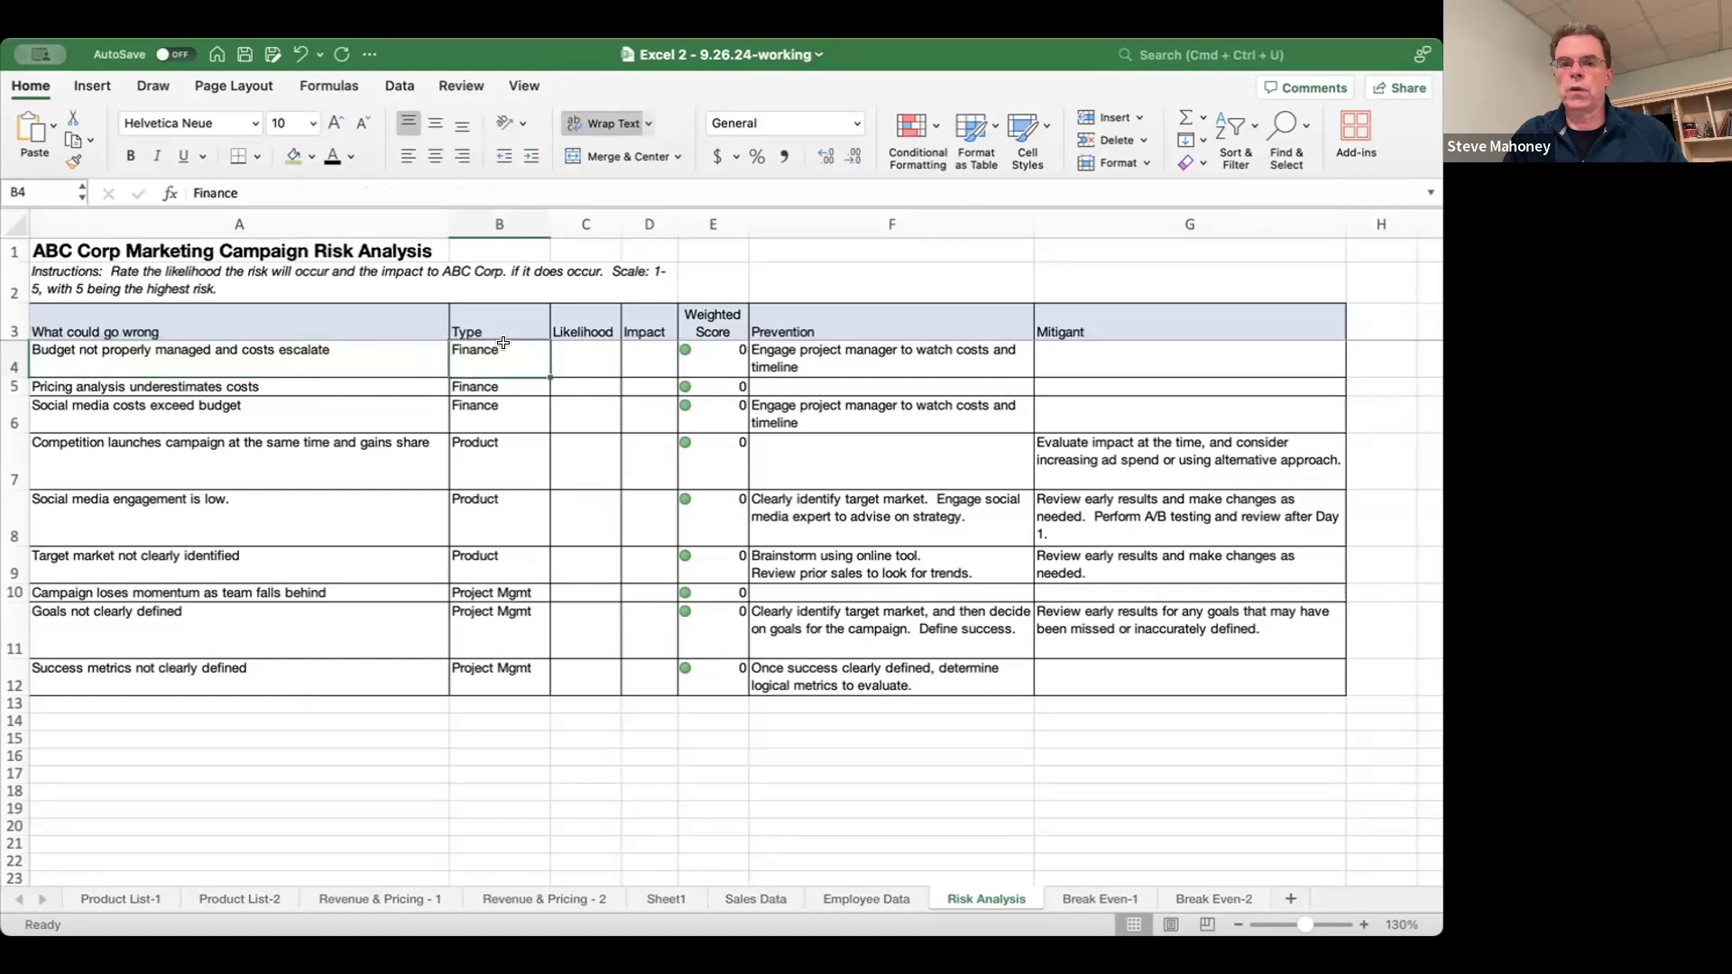
pyautogui.click(577, 355)
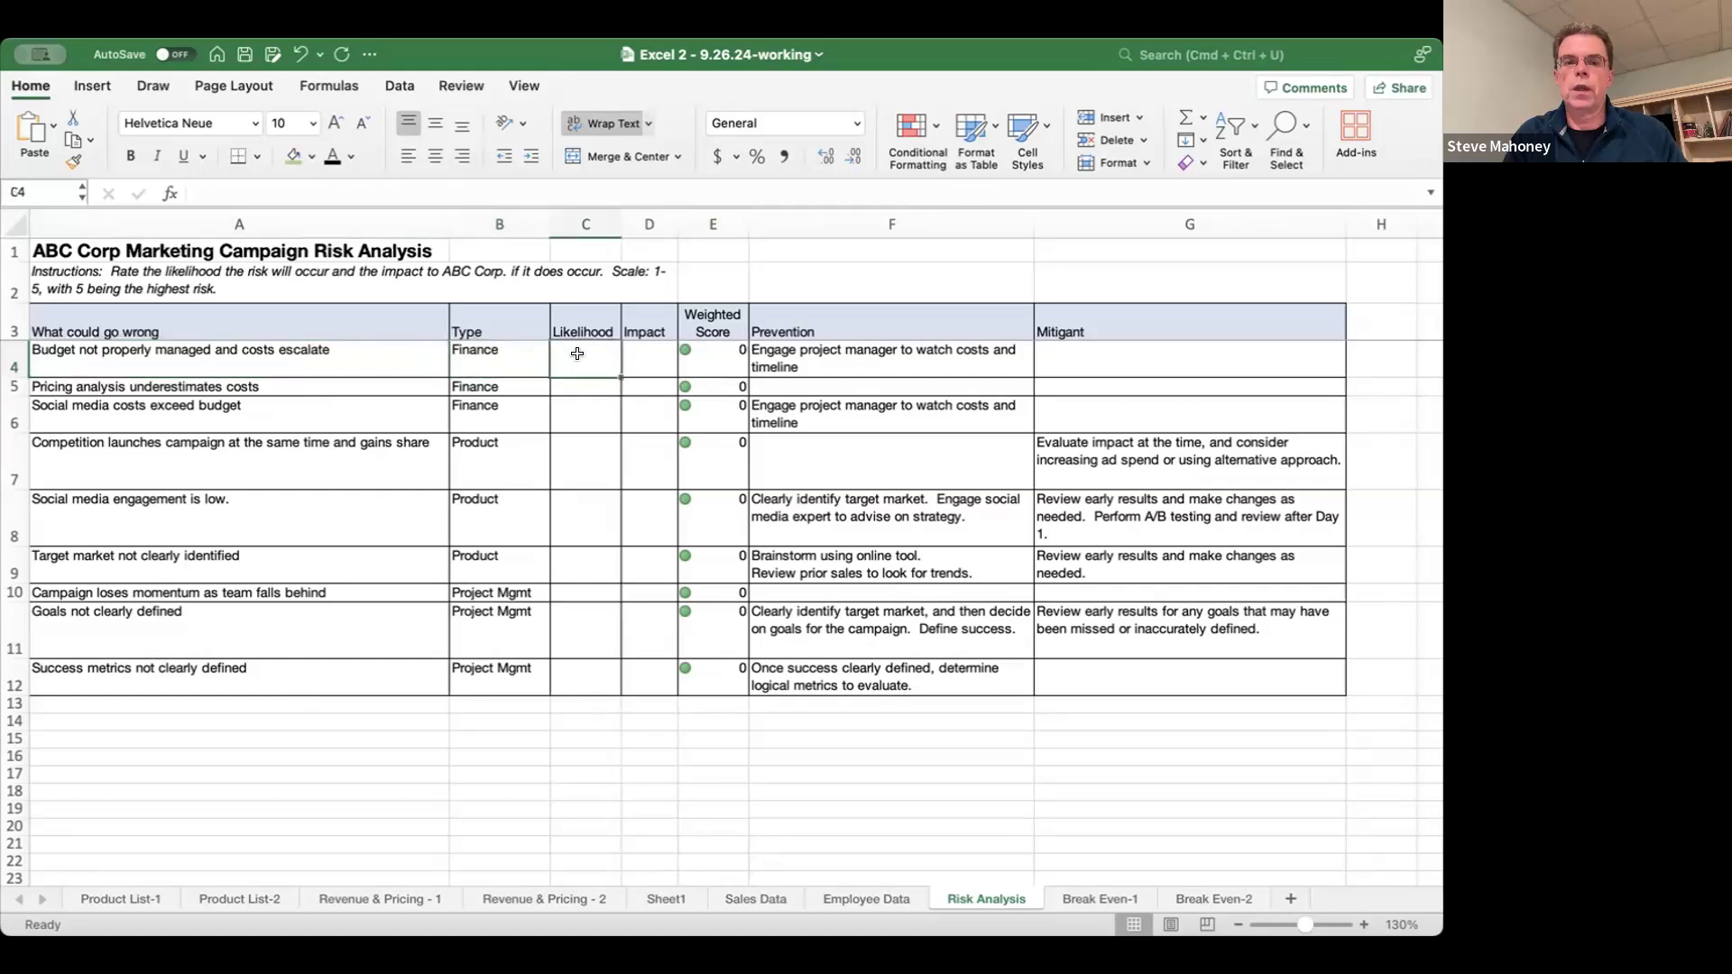
pyautogui.click(419, 272)
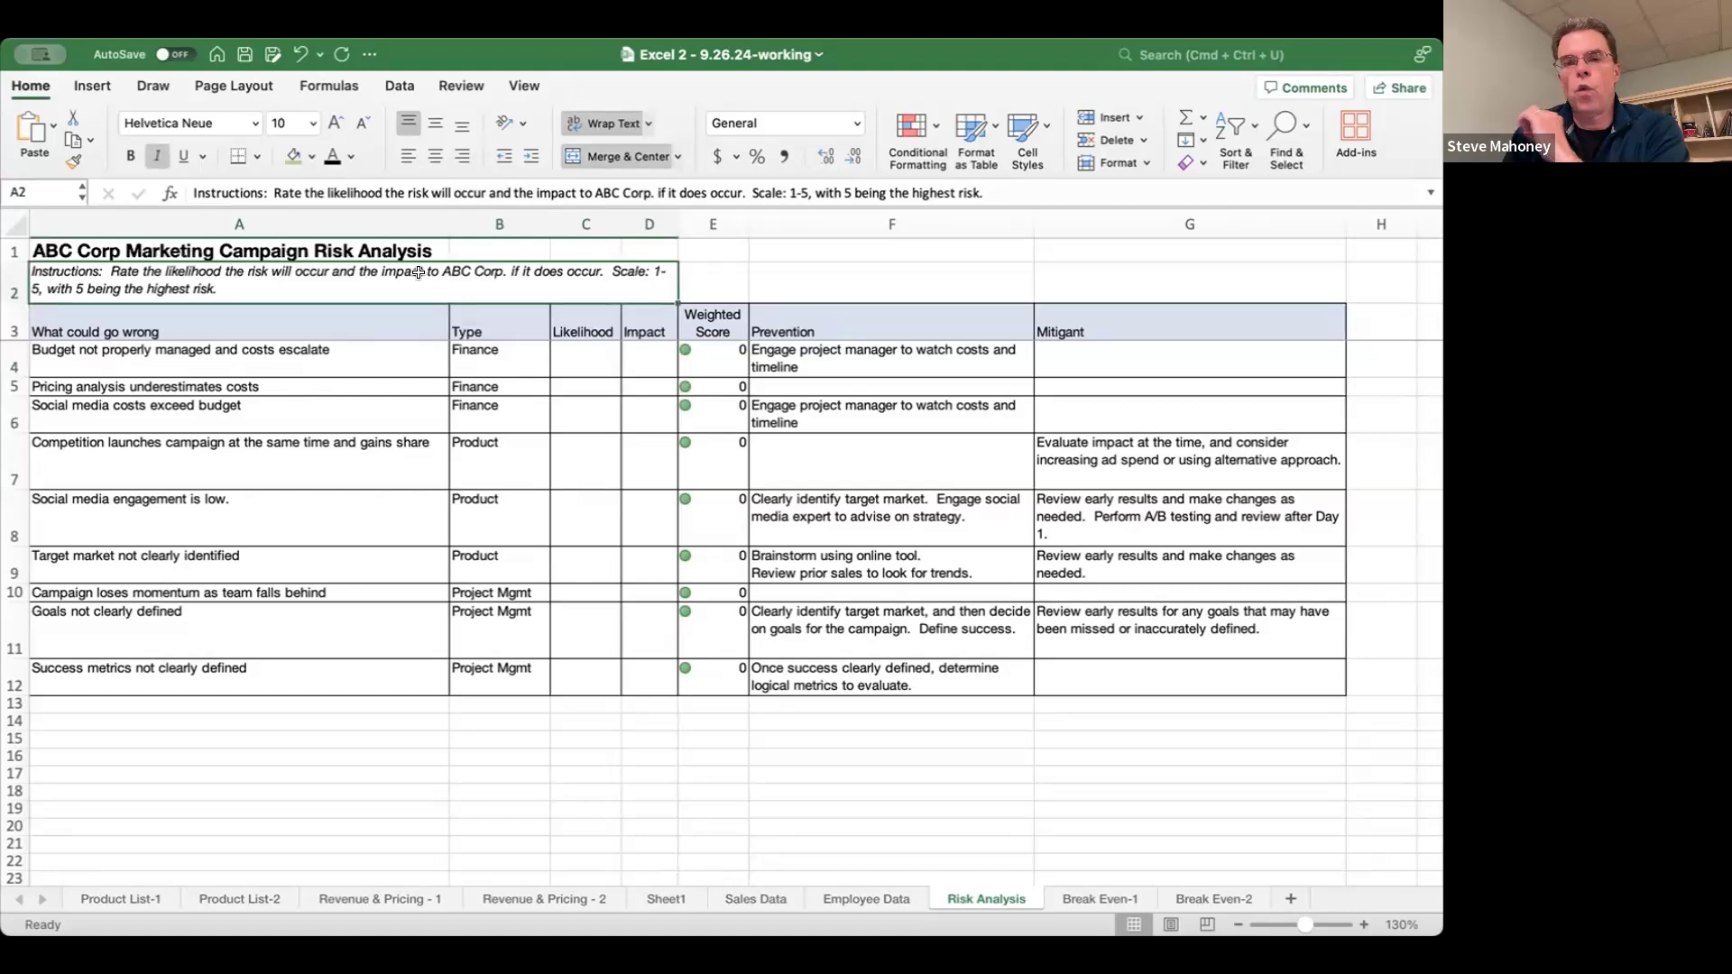
pyautogui.click(627, 344)
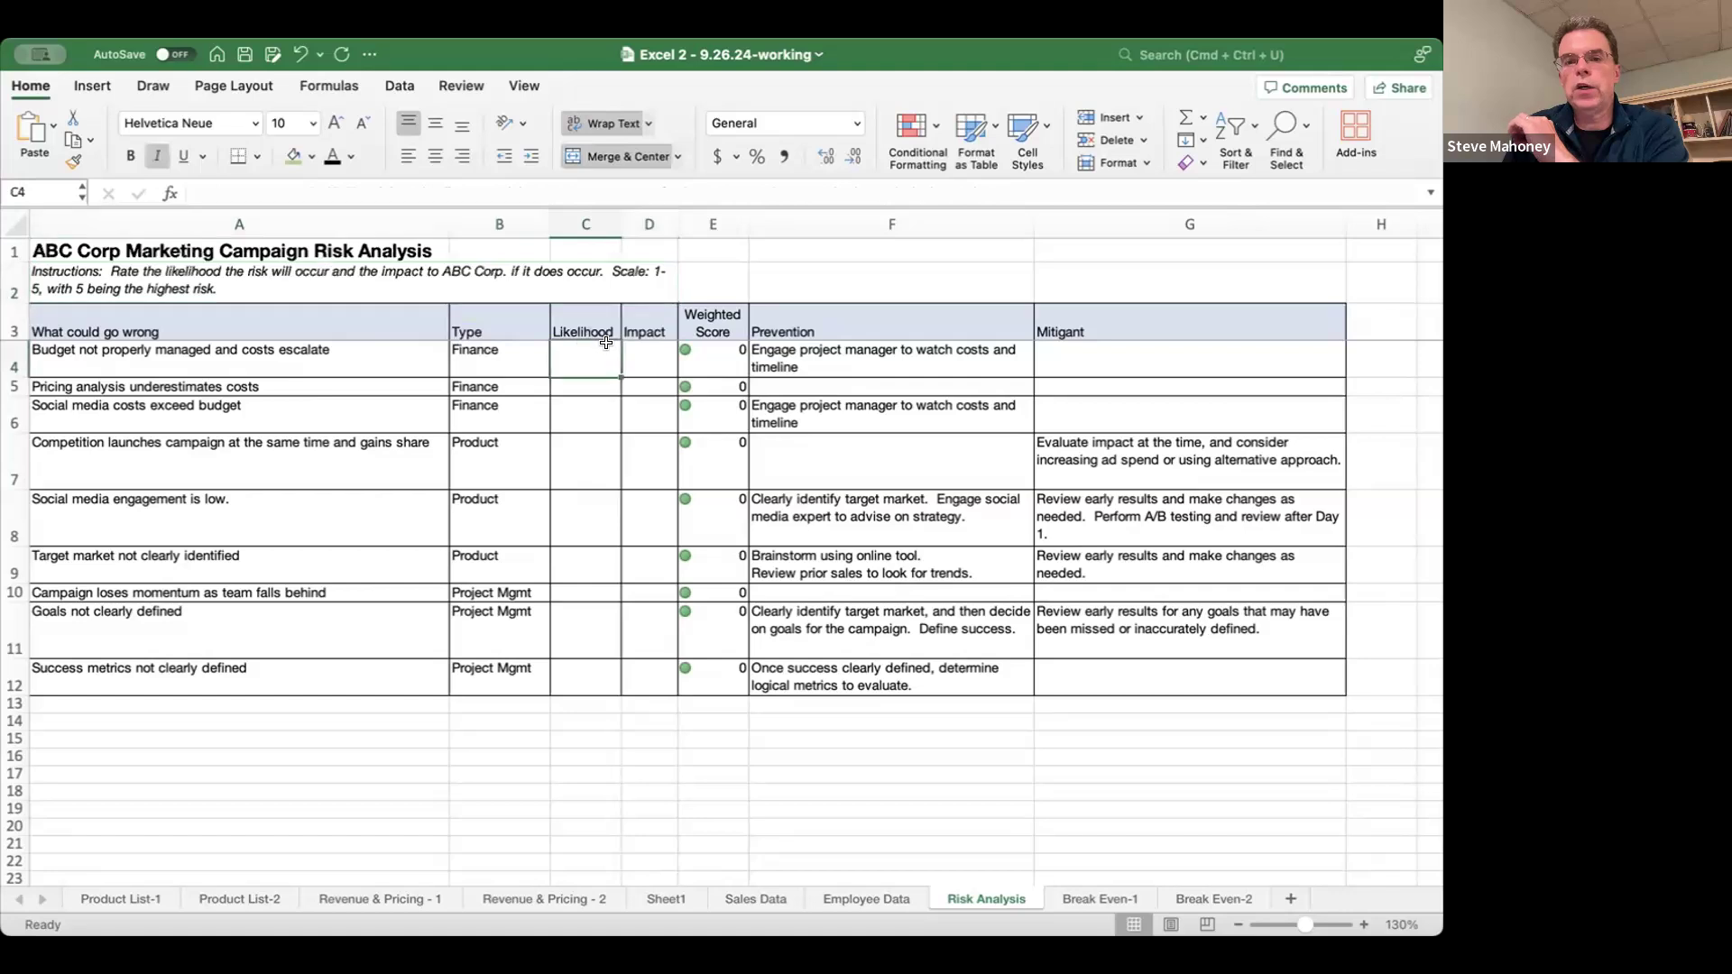
# - Examine the Icon Set conditional formatting rule on the Weighted Score column, including its style choices and icon thresholds, and close the rule dialogs
pyautogui.click(726, 352)
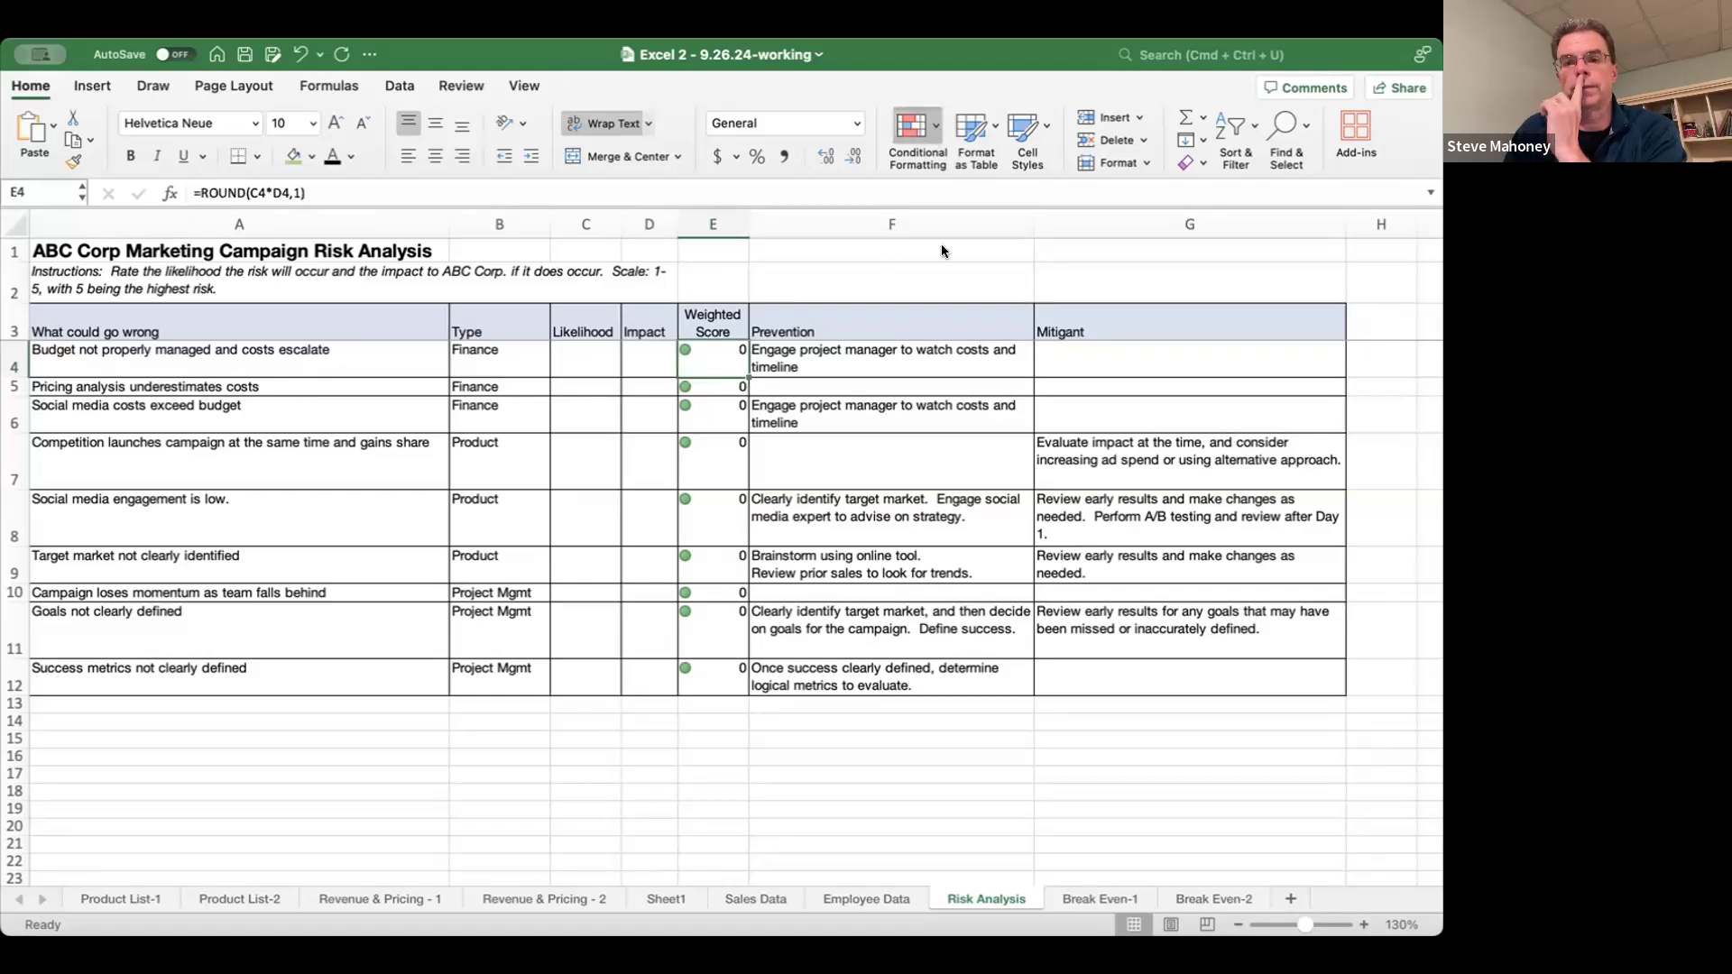
pyautogui.click(936, 359)
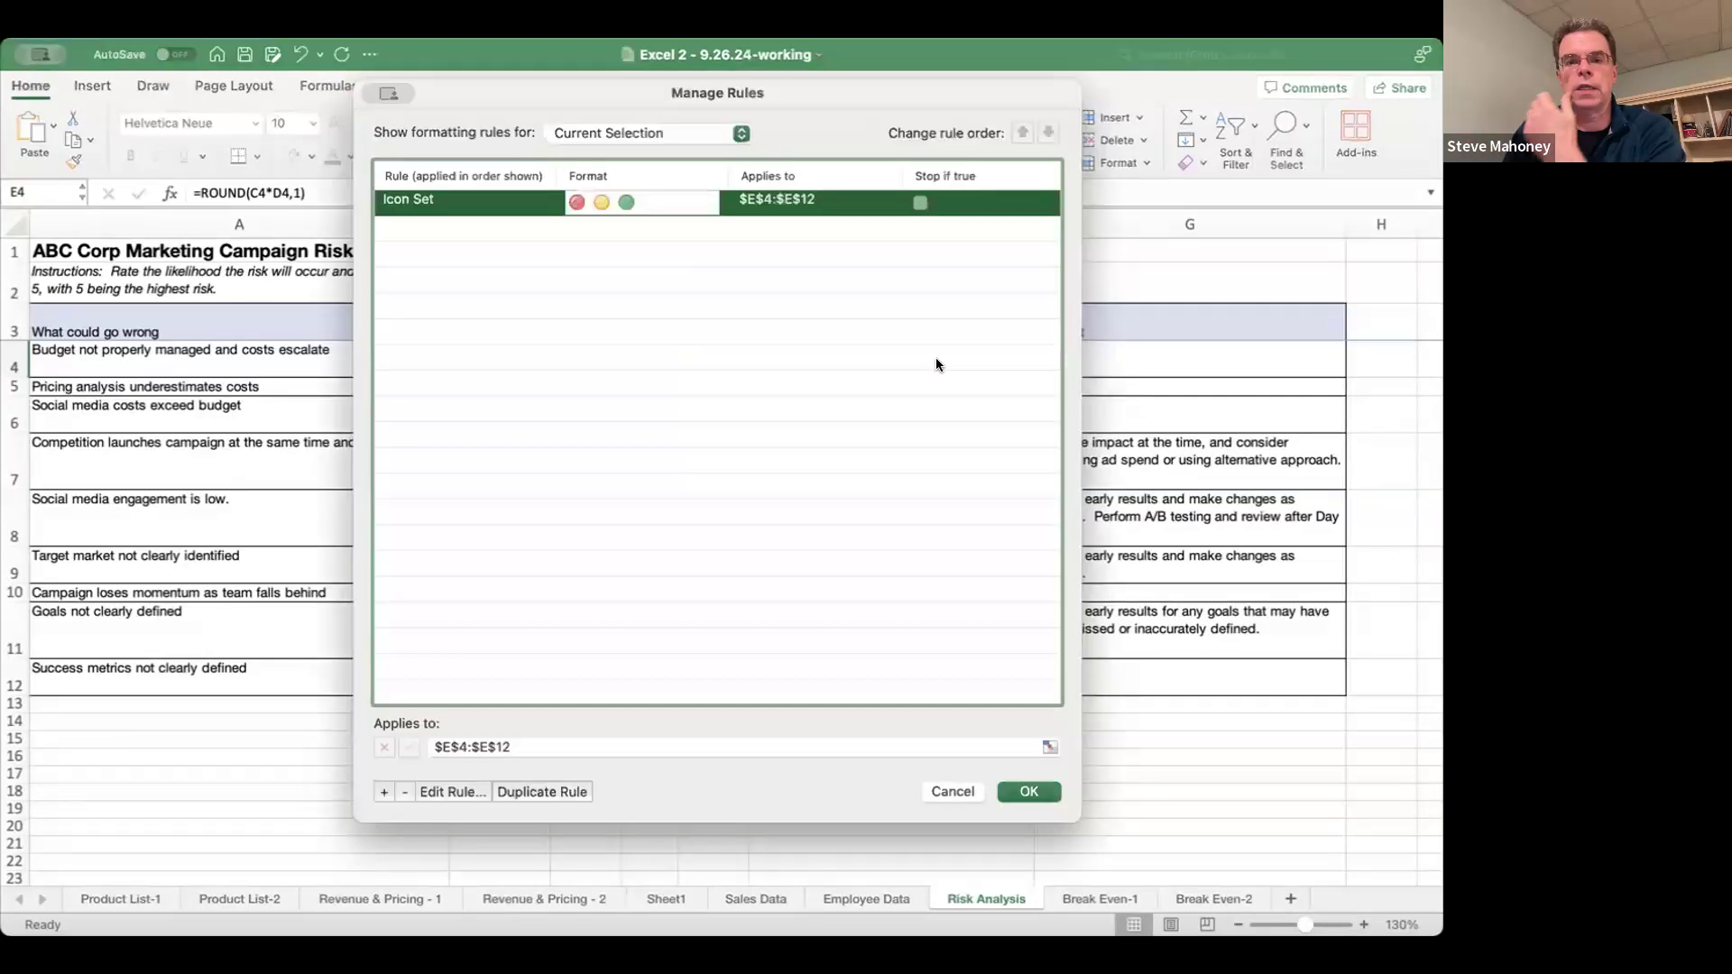
pyautogui.doubleClick(503, 200)
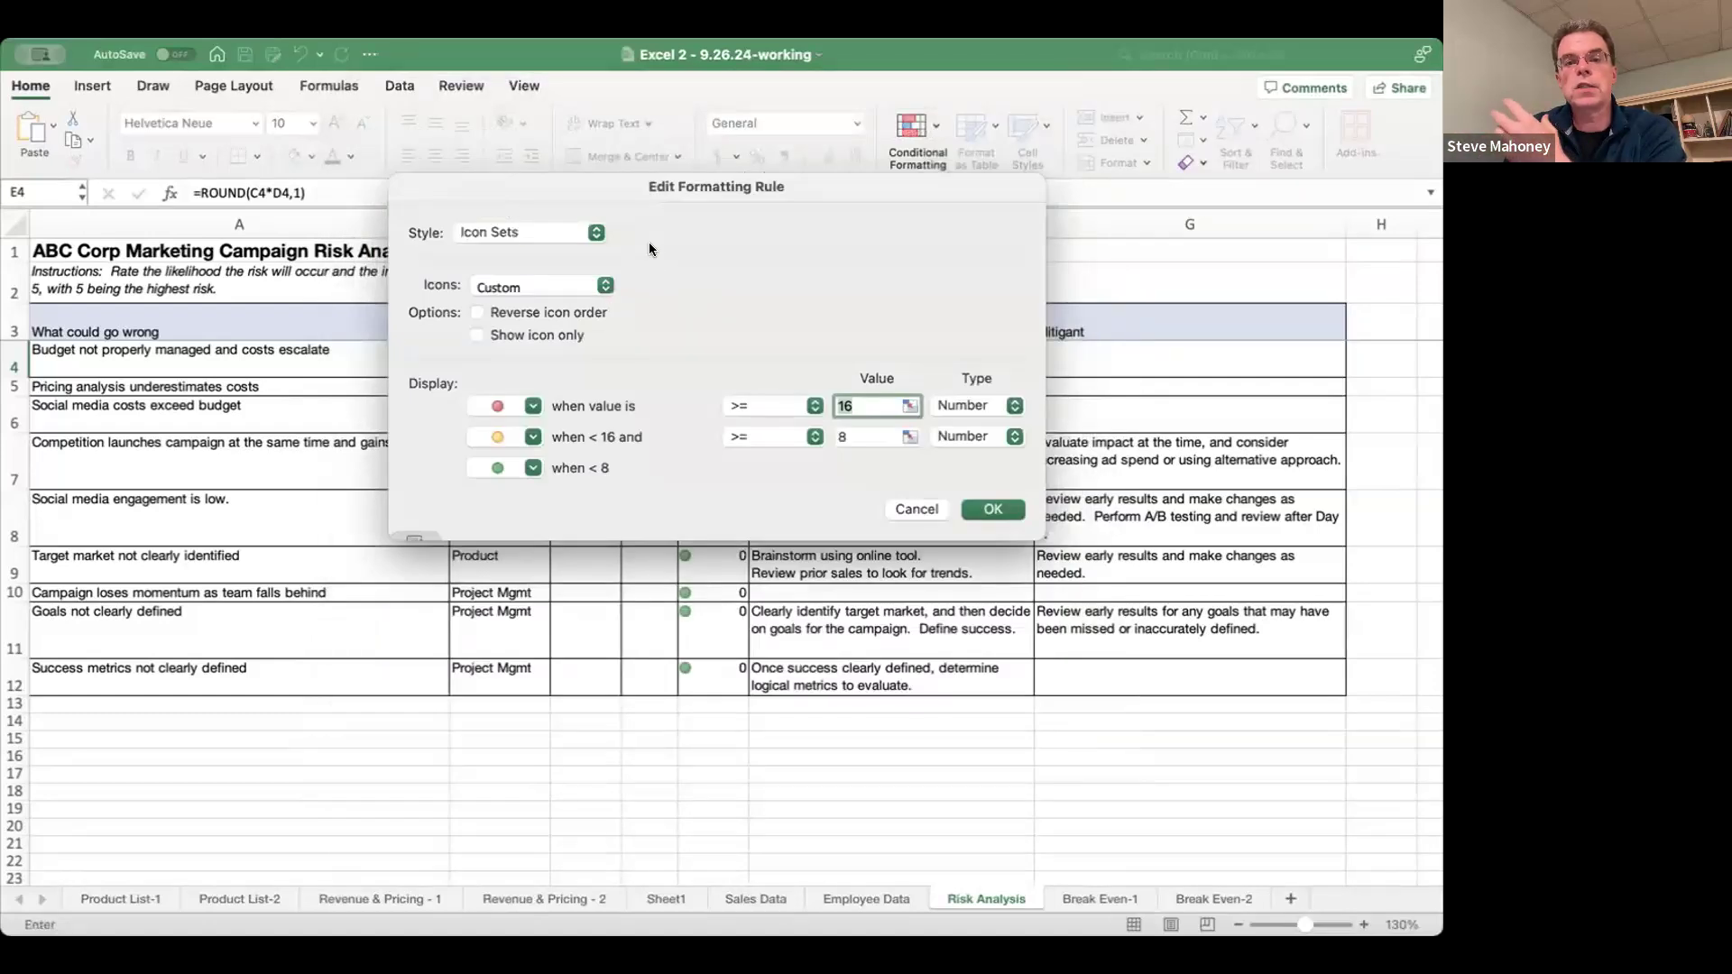
pyautogui.click(594, 232)
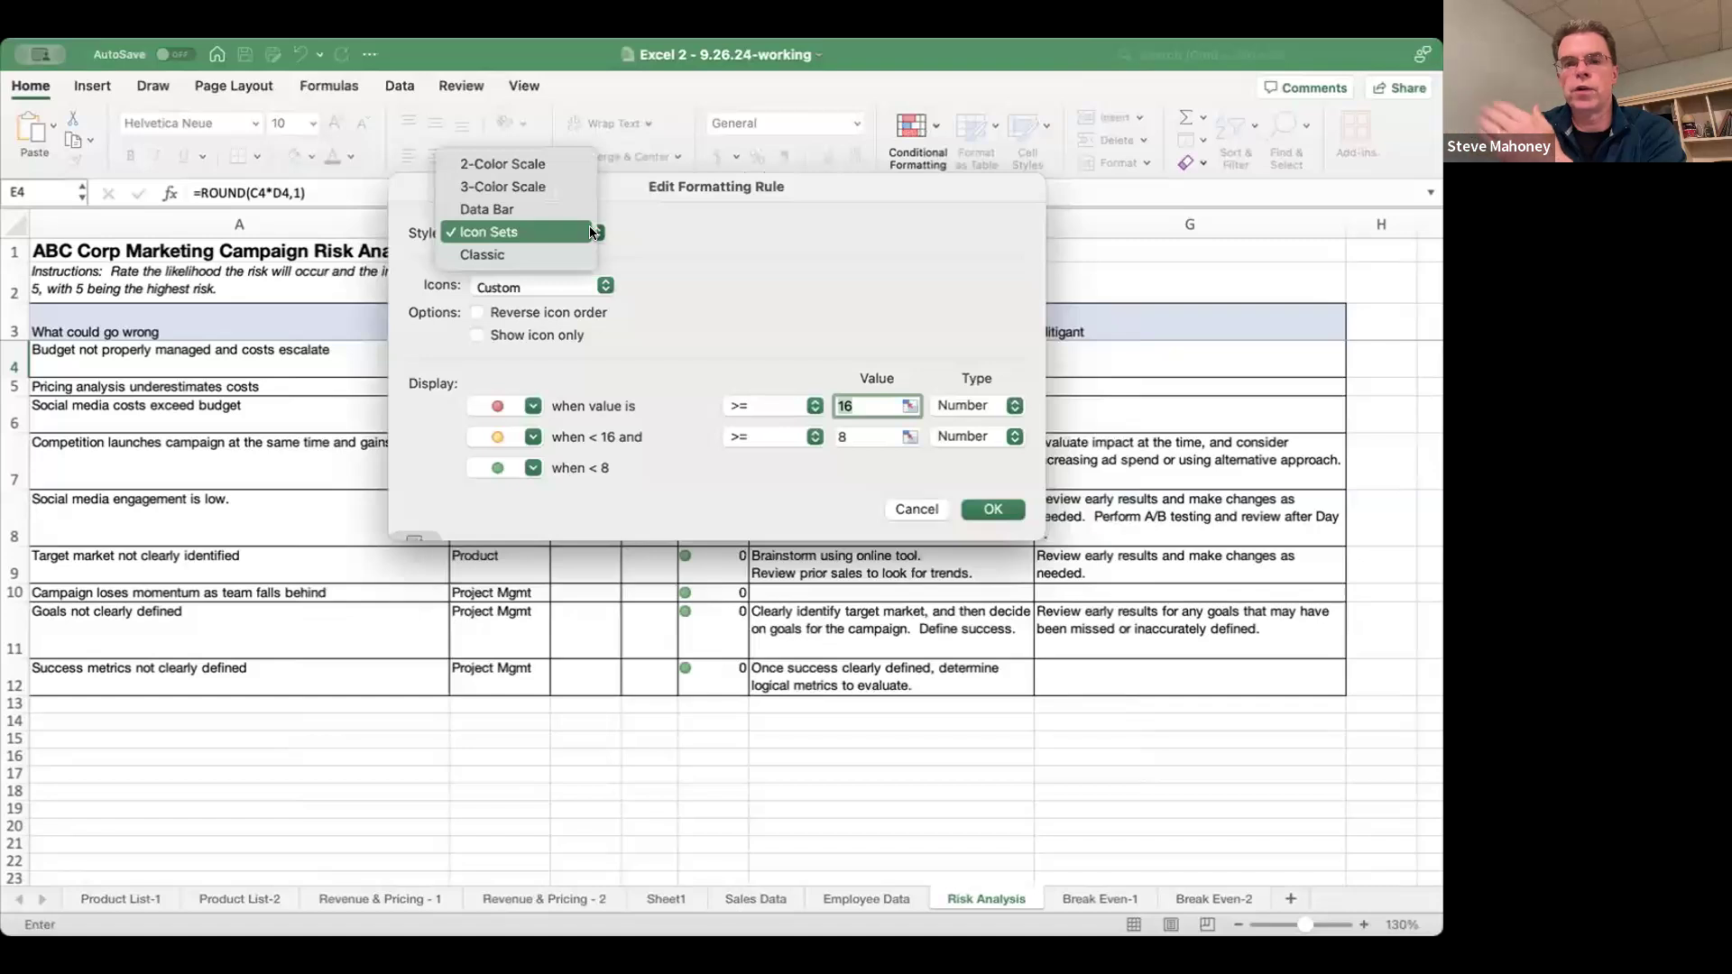
pyautogui.click(590, 231)
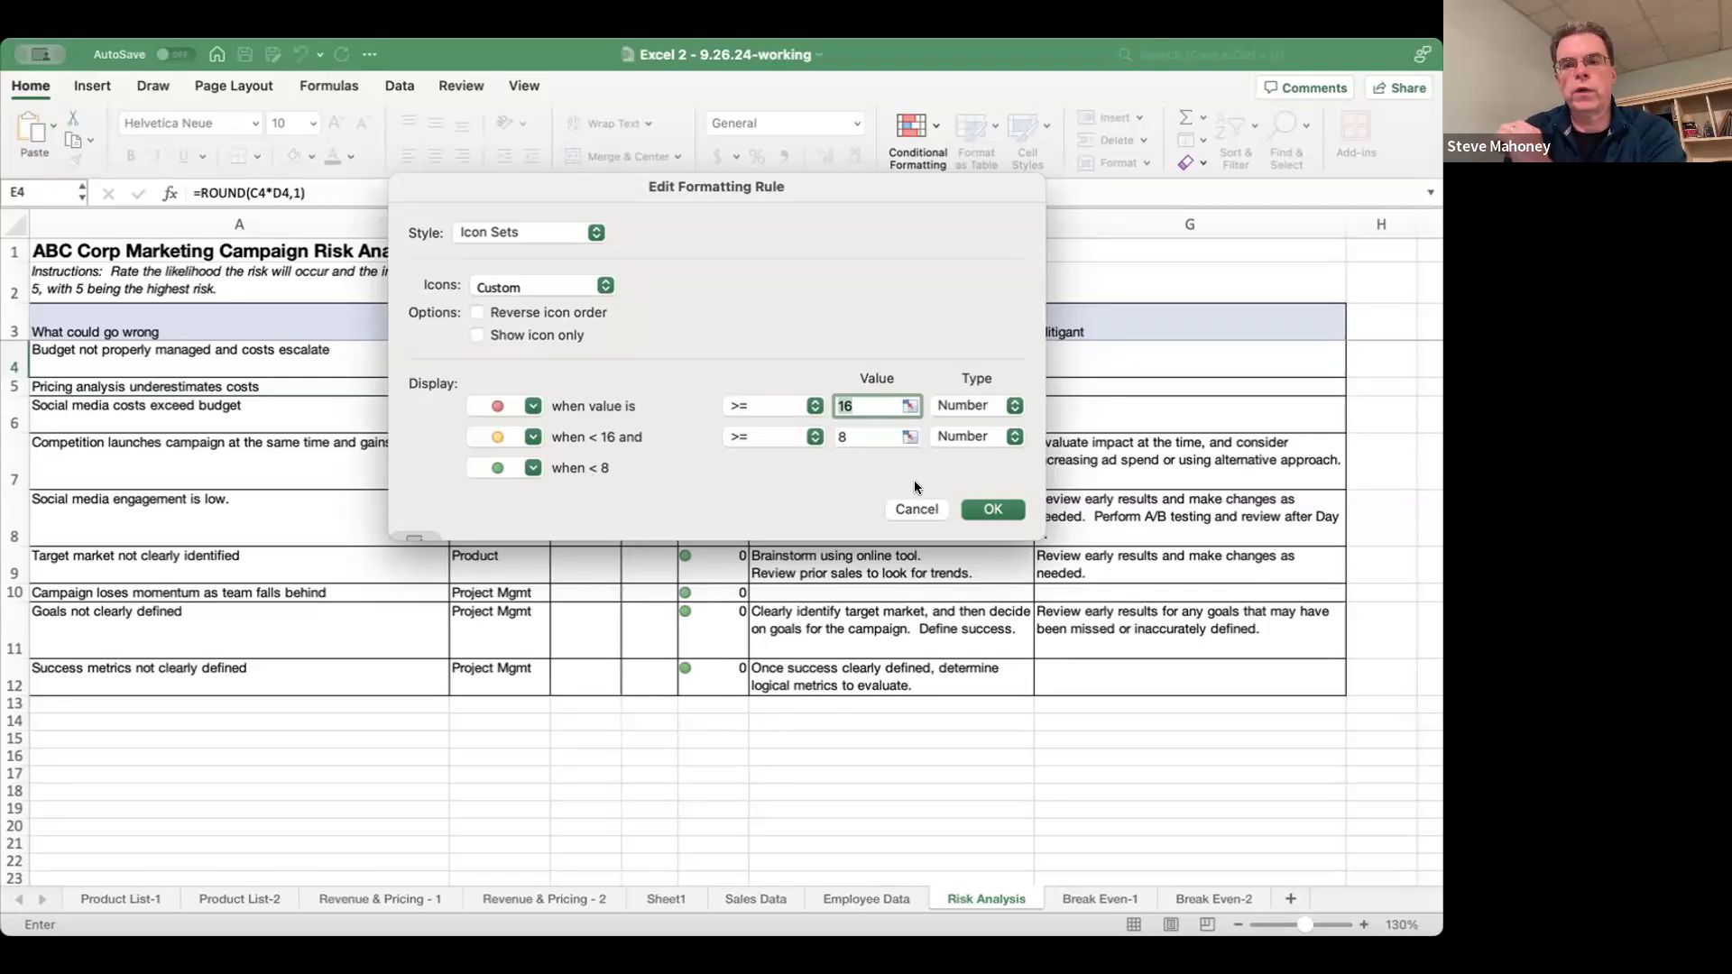
pyautogui.click(988, 510)
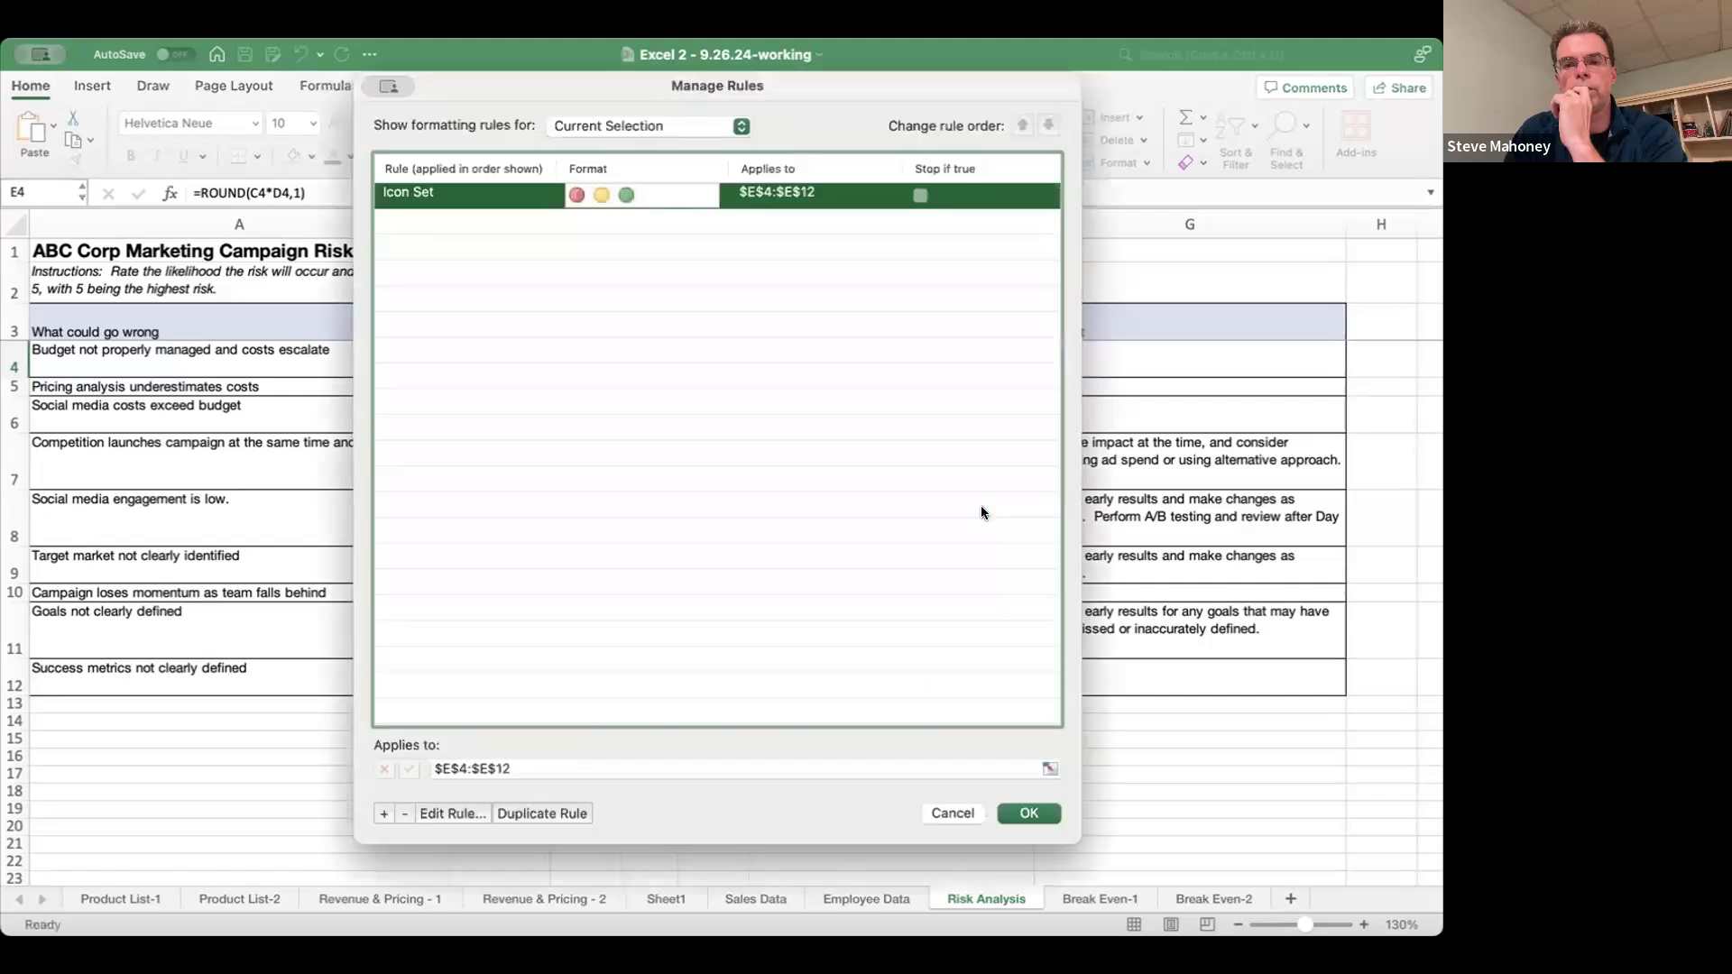
pyautogui.click(1028, 812)
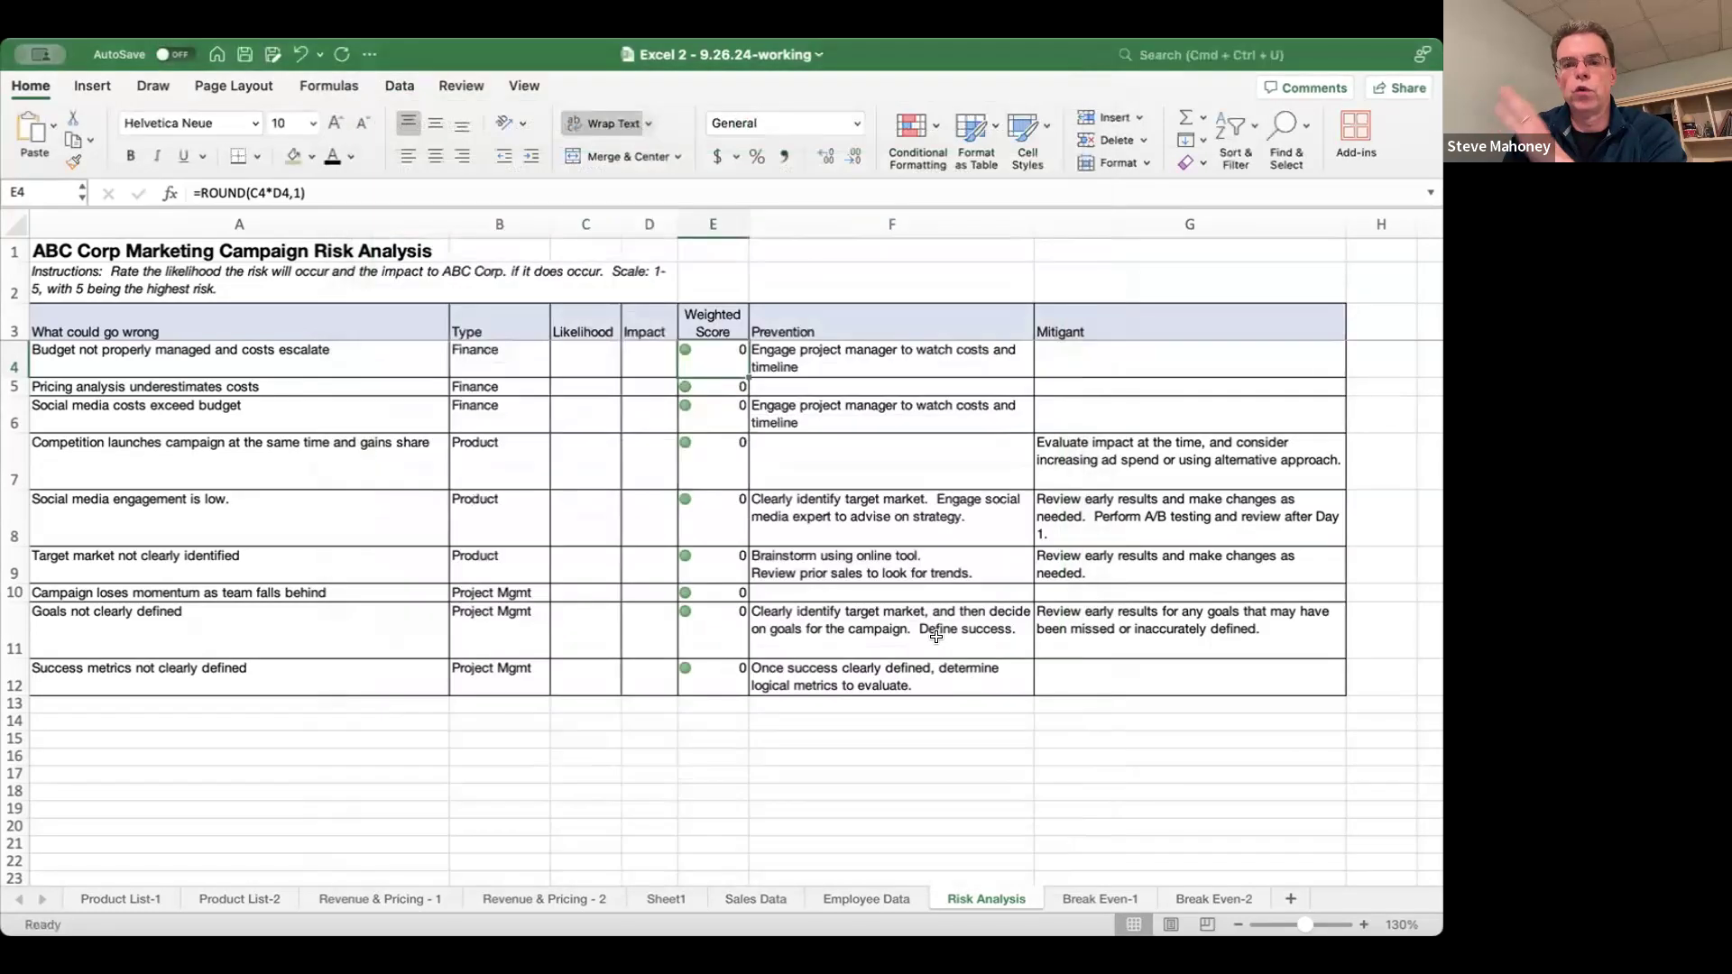
# - Rate the risk "Budget not properly managed and costs escalate" with Likelihood 2 and Impact 5, and check its Weighted Score
pyautogui.click(578, 352)
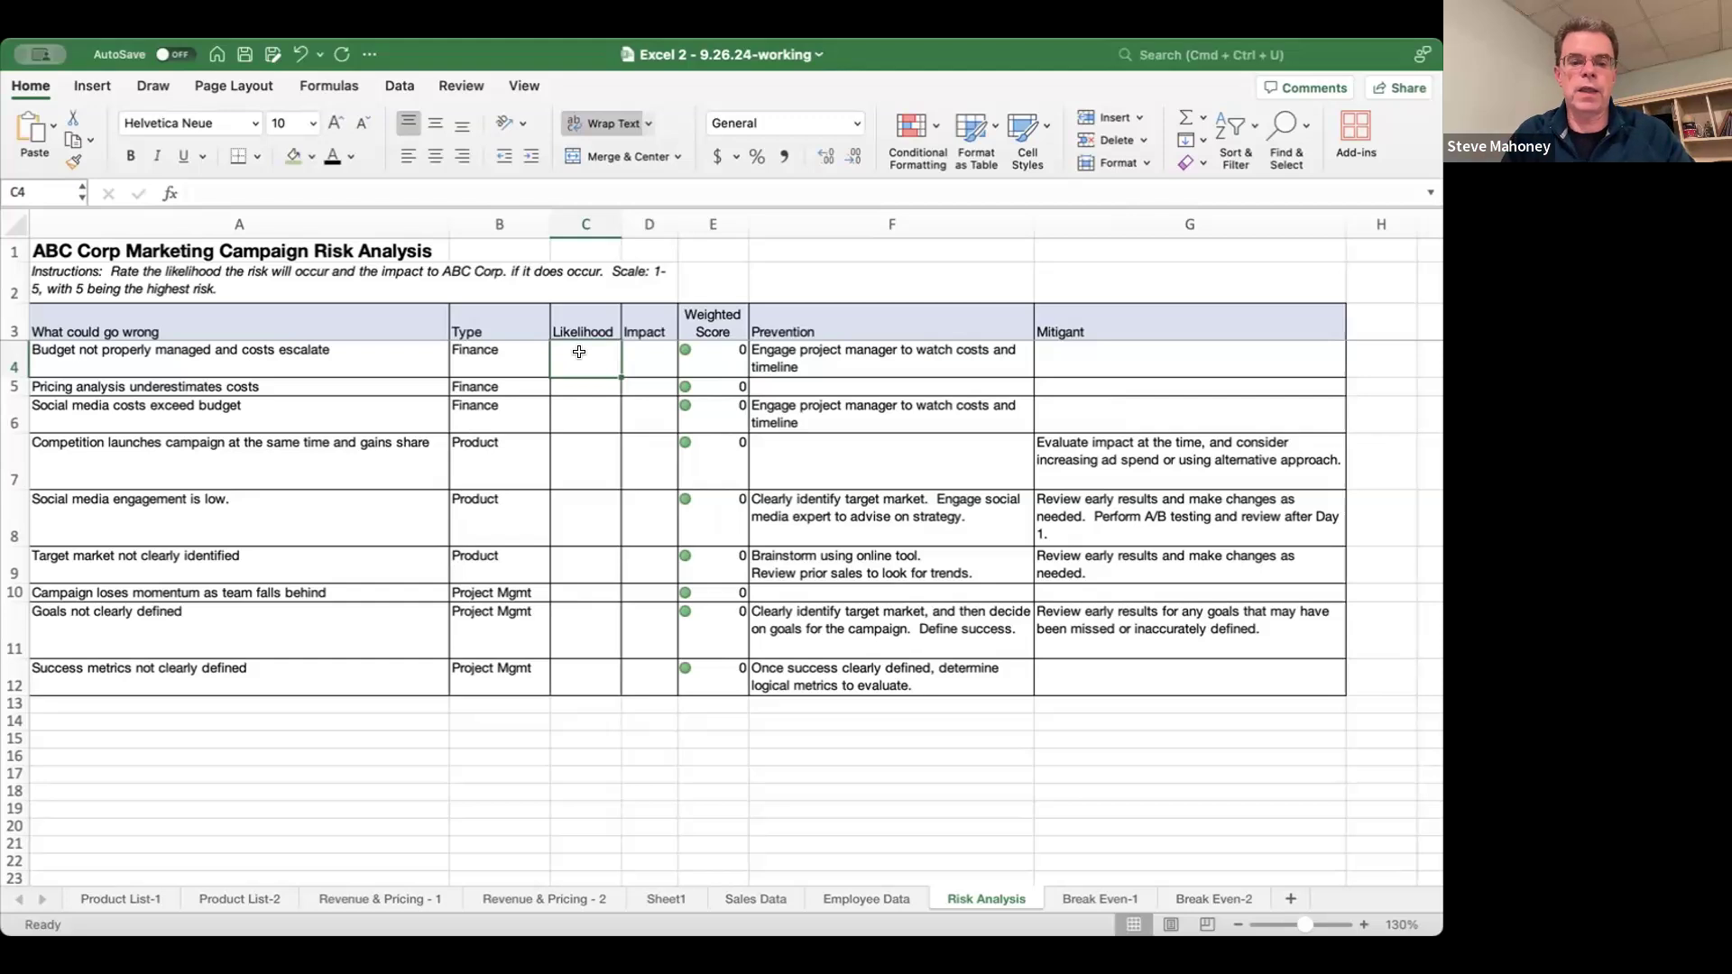
pyautogui.write('2')
pyautogui.press('Tab')
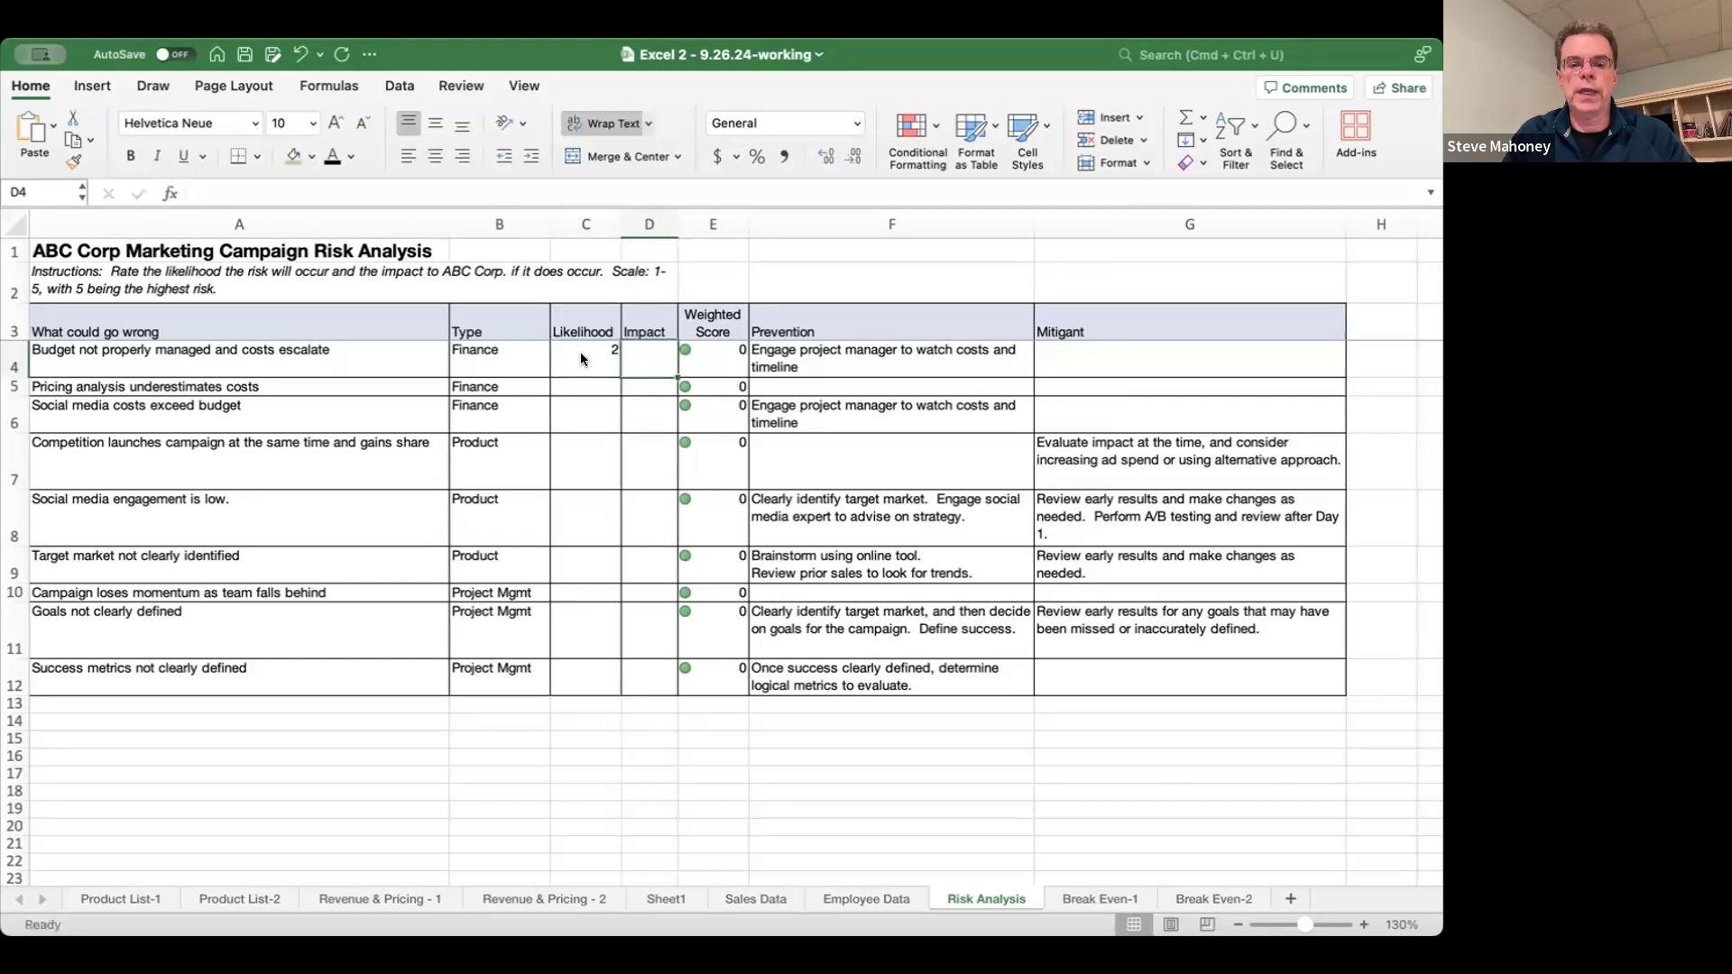
pyautogui.write('5')
pyautogui.hotkey('ctrl', 'Return')
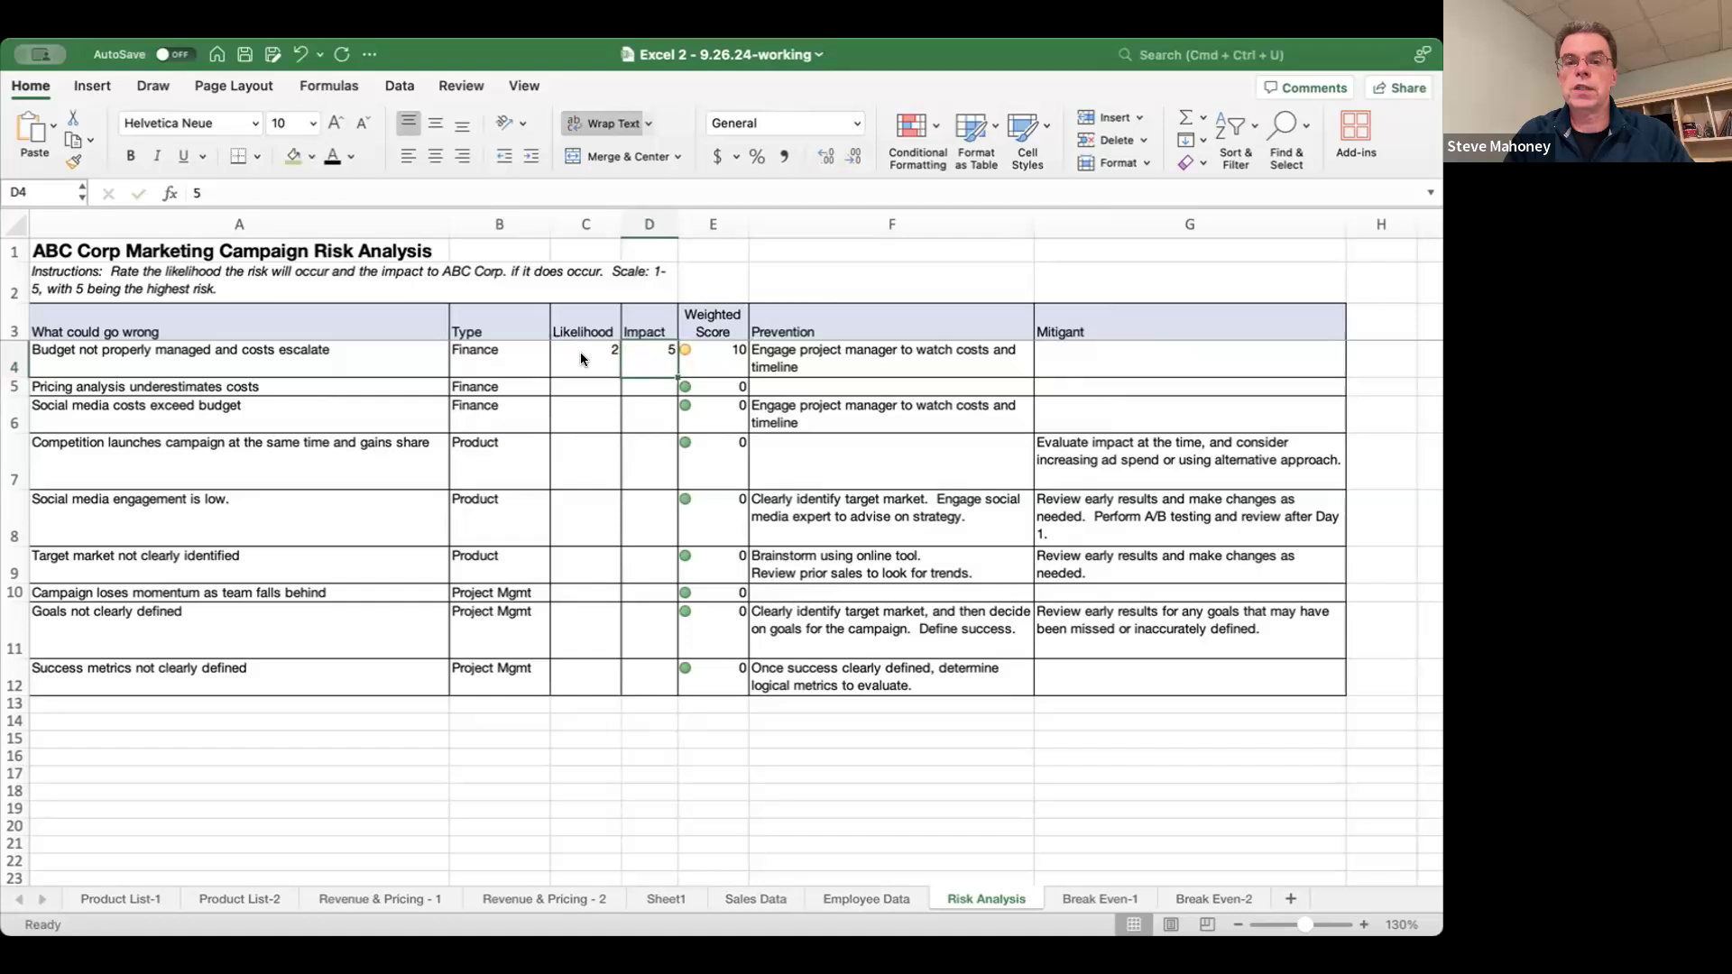
pyautogui.press('Tab')
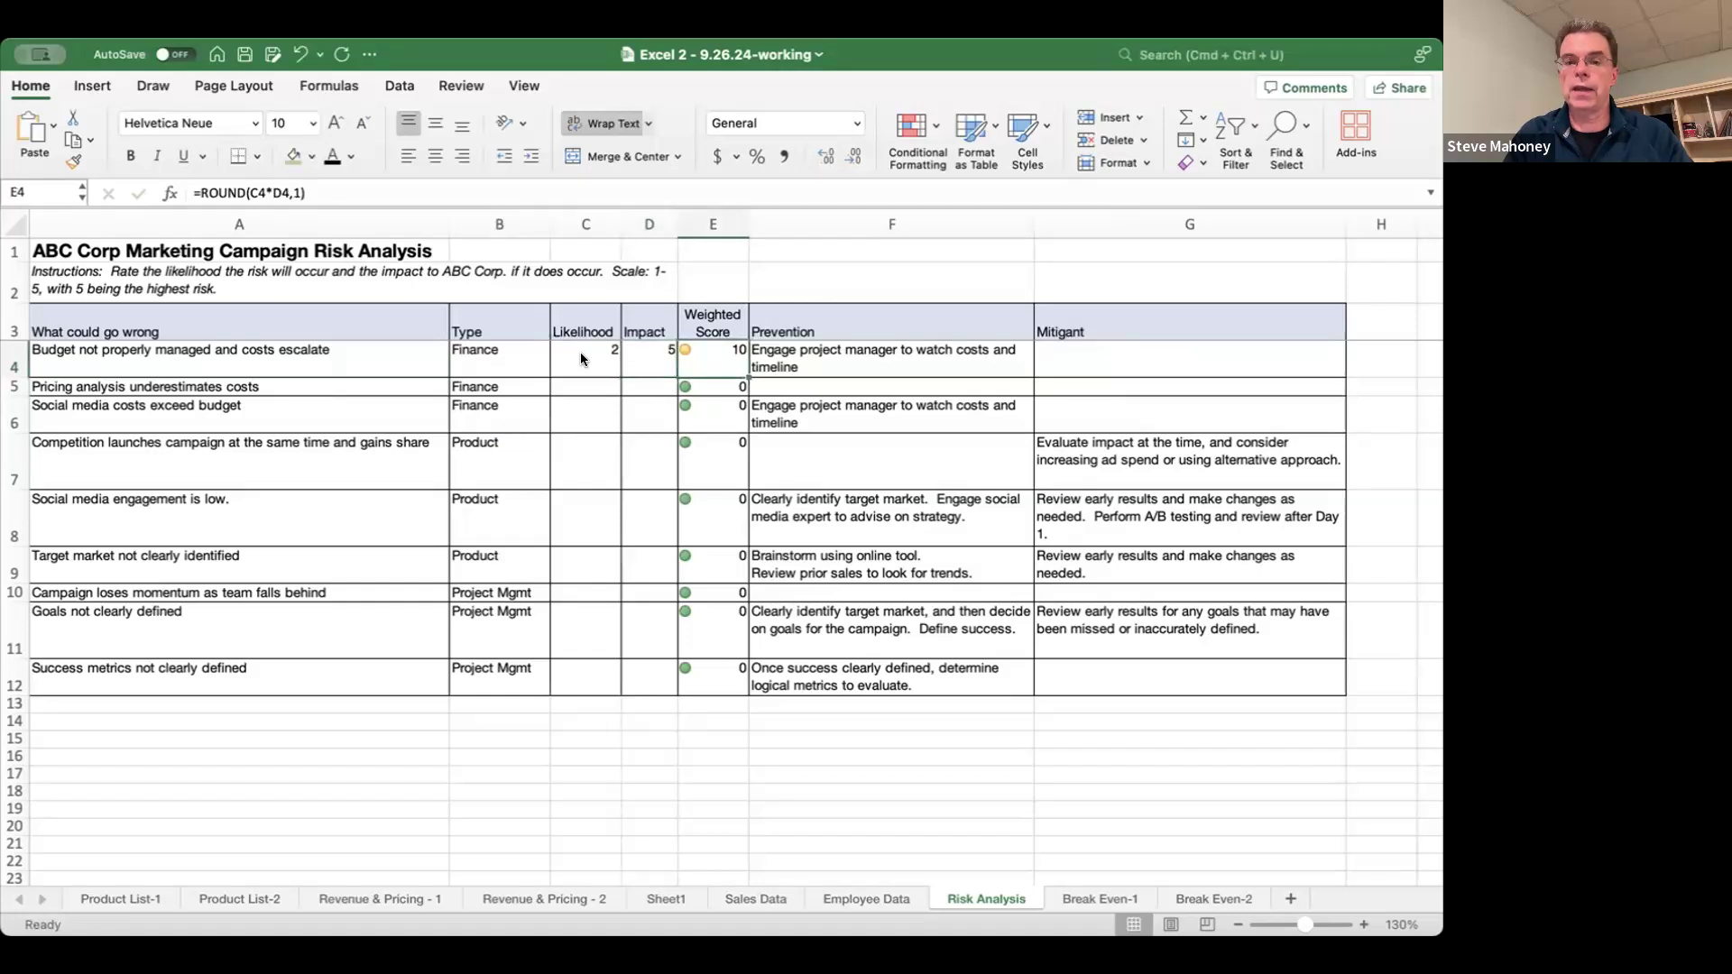
pyautogui.press('Return')
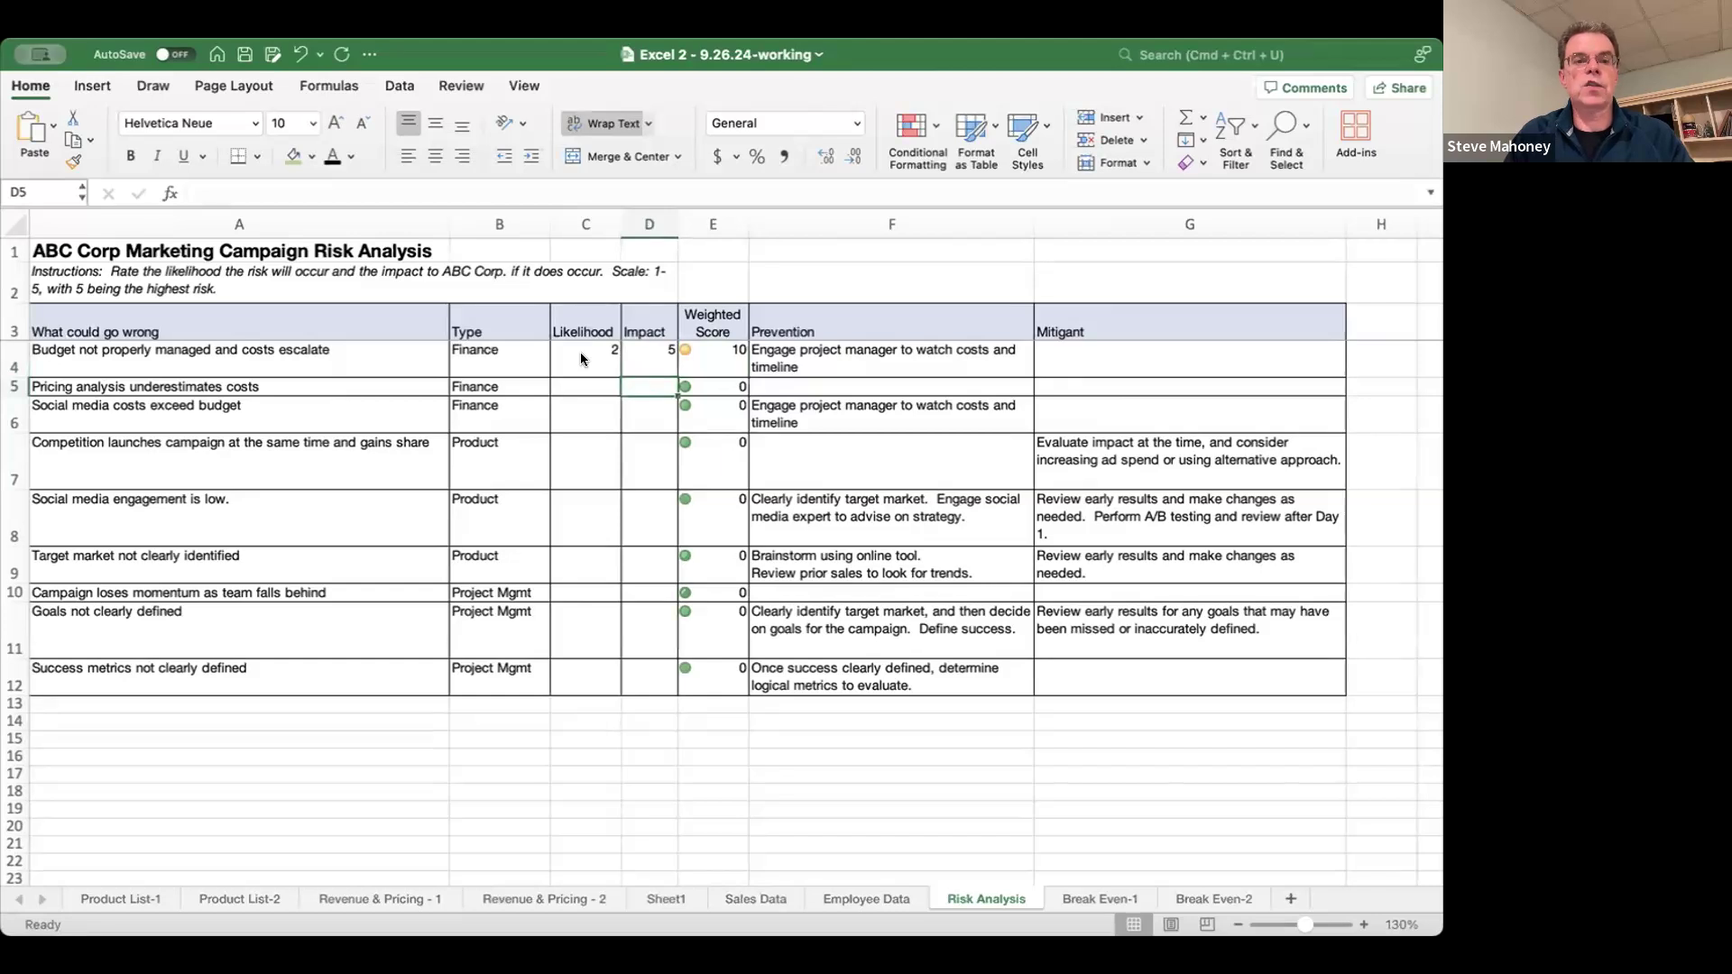
# - Rate the risk "Pricing analysis underestimates costs" with Likelihood 1 and Impact 5, and check its Weighted Score
pyautogui.press('Left')
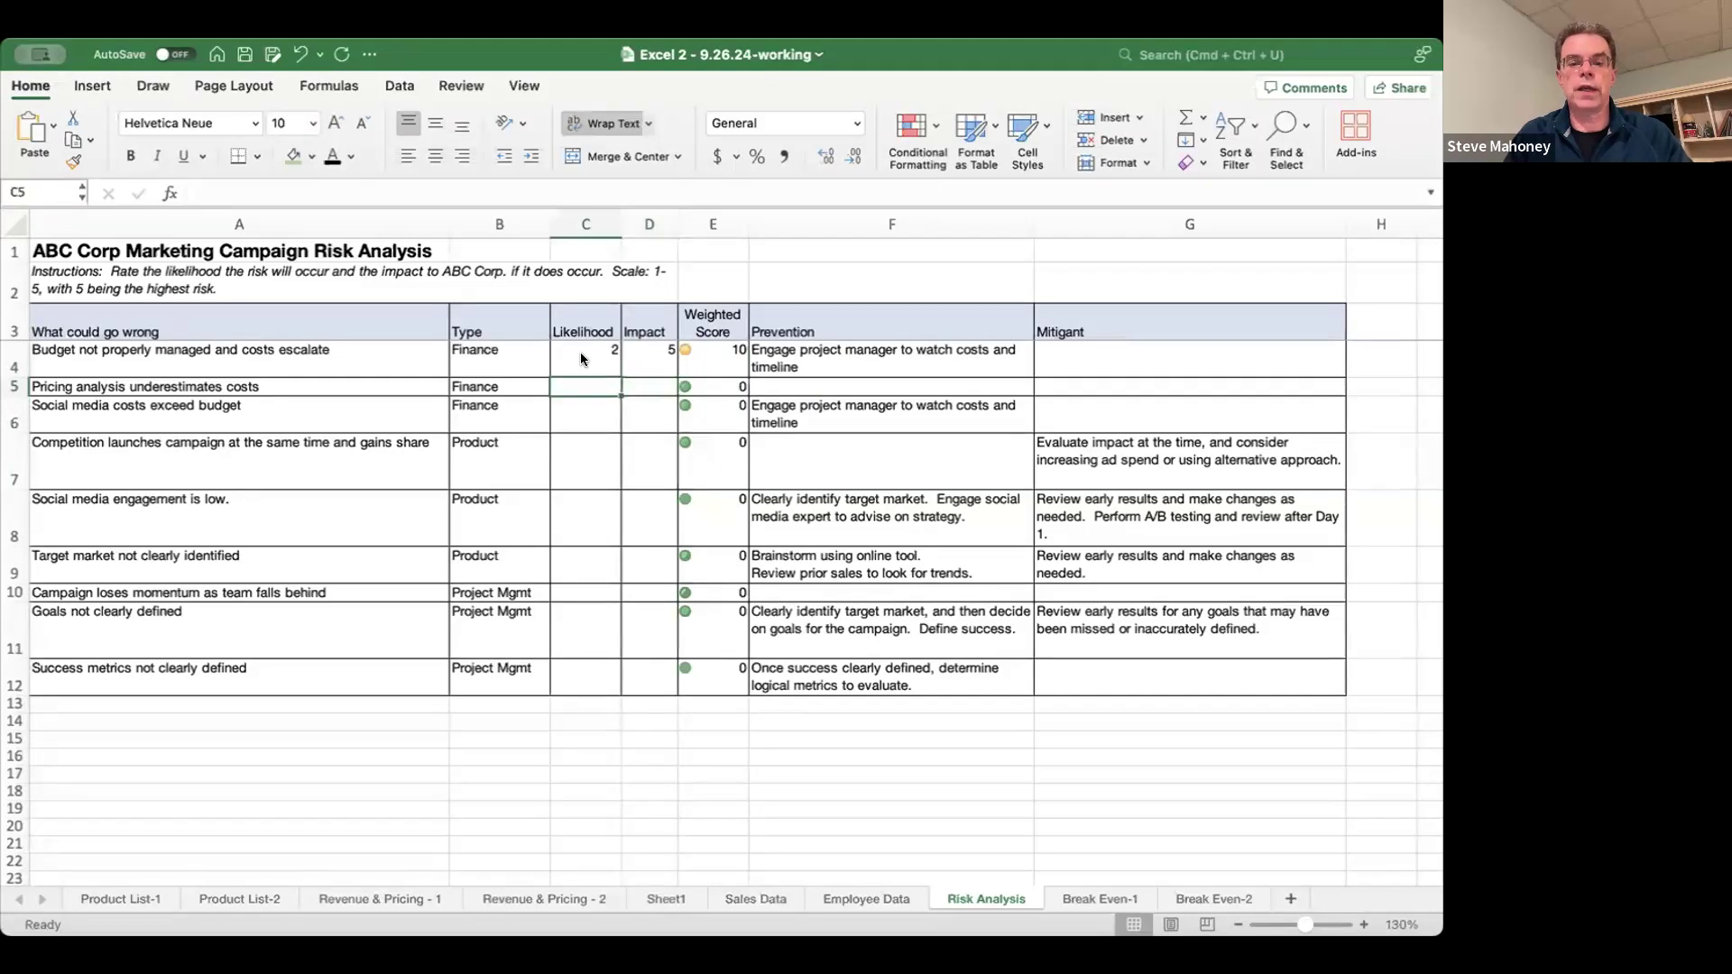
pyautogui.write('1')
pyautogui.press('Tab')
pyautogui.write('5')
pyautogui.press('Return')
pyautogui.press('Up')
pyautogui.press('Right')
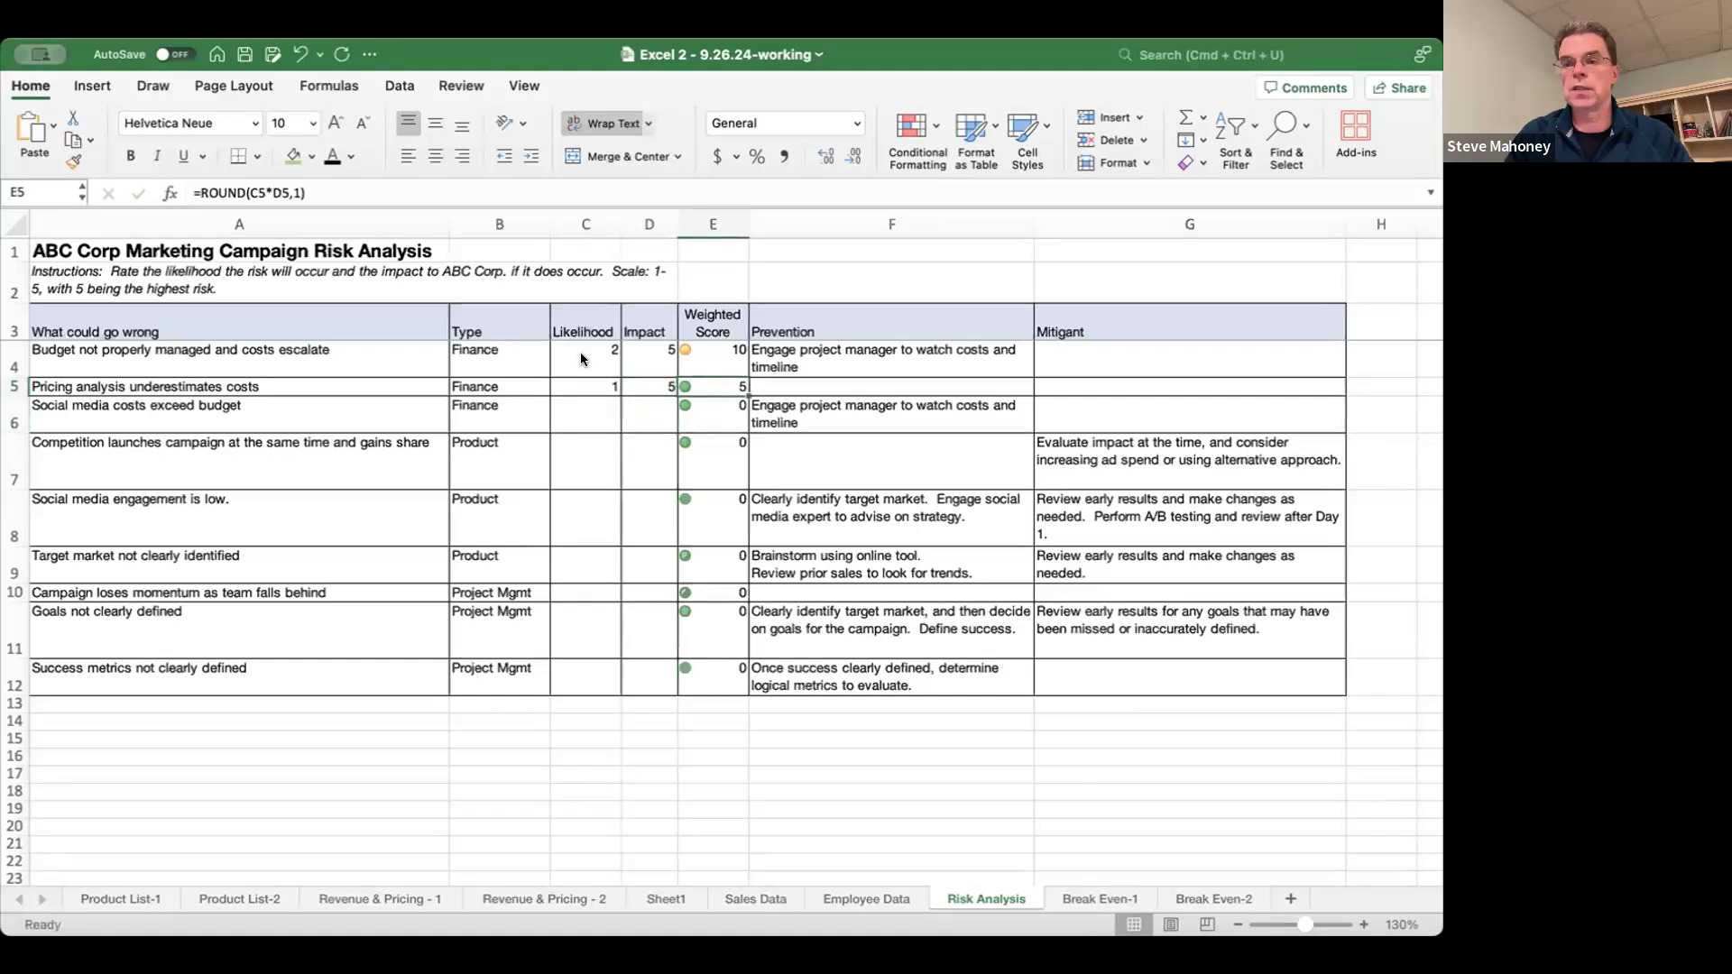
# - Rate the risk "Social media costs exceed budget" with Likelihood 4 and Impact 4, and check its Weighted Score
pyautogui.press('Left')
pyautogui.press('Down')
pyautogui.press('Left')
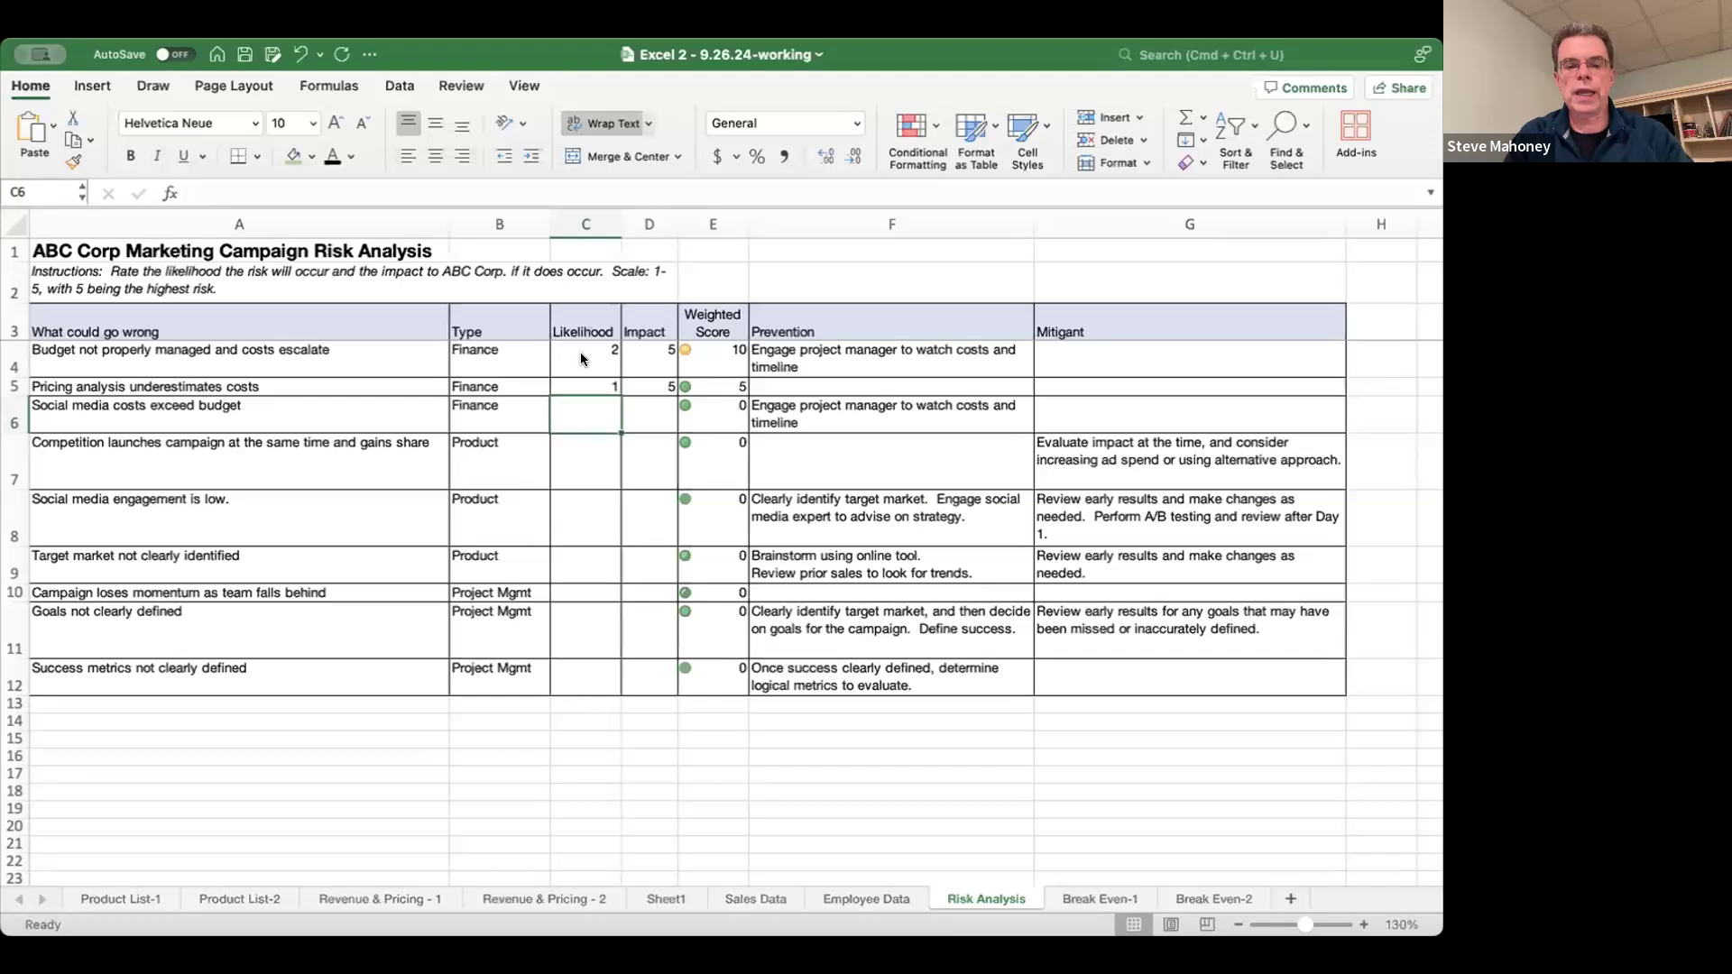
pyautogui.write('4')
pyautogui.press('Tab')
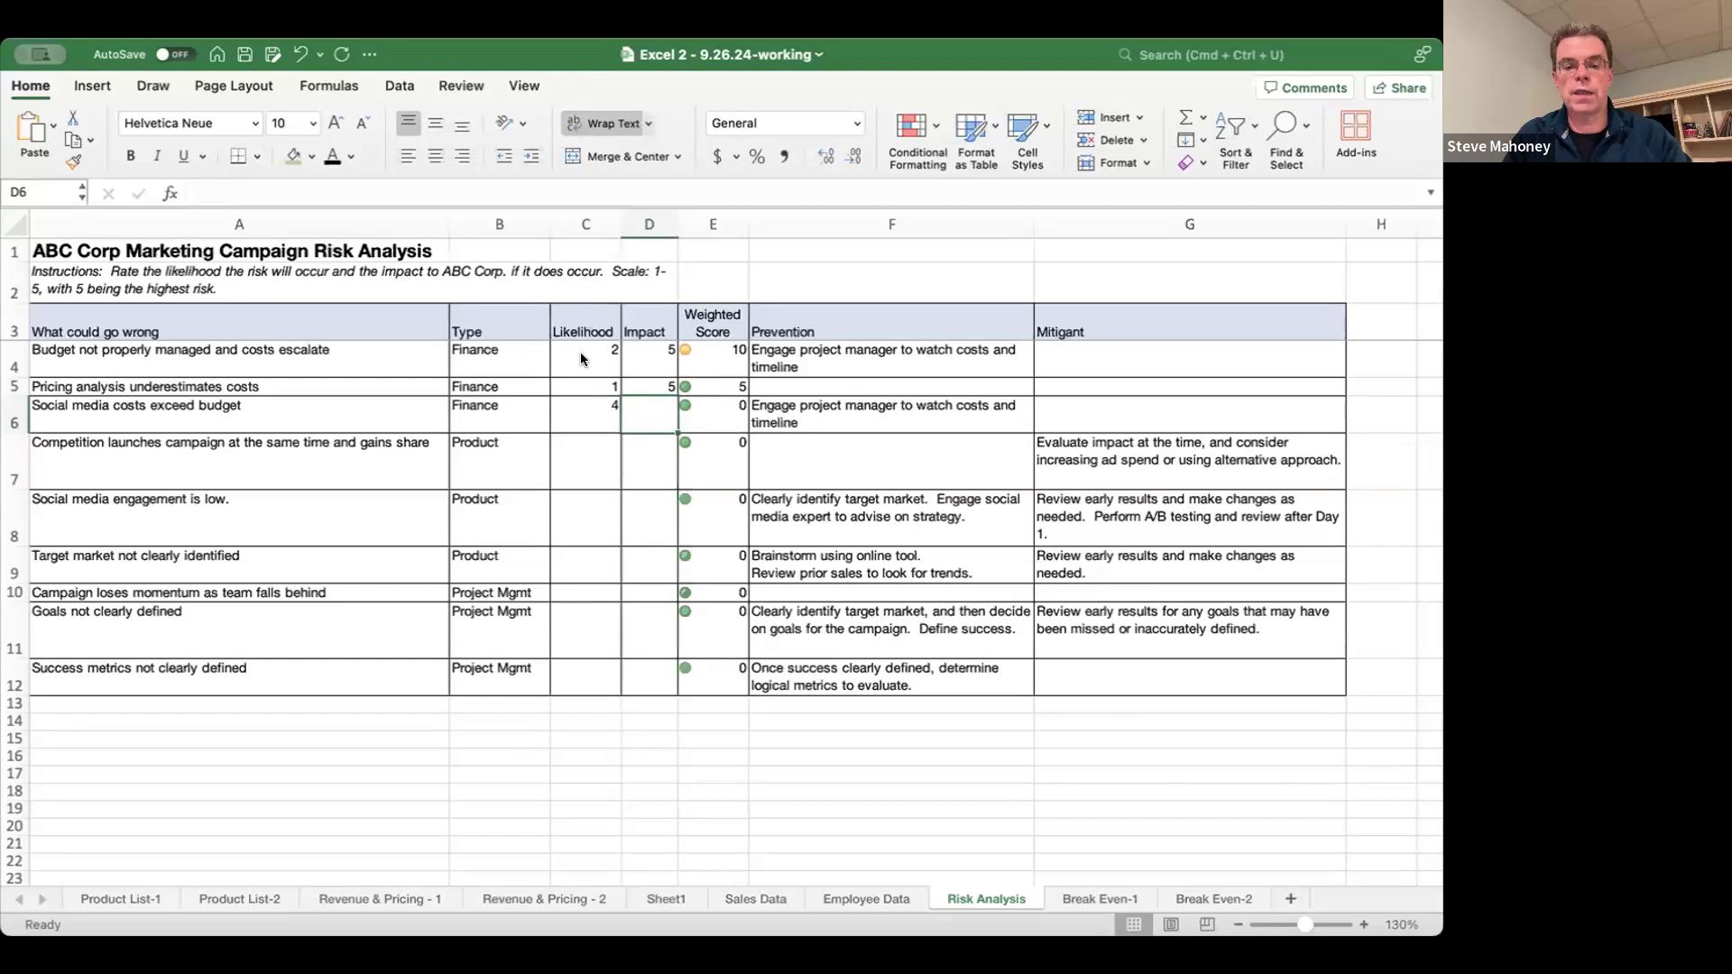
pyautogui.write('4')
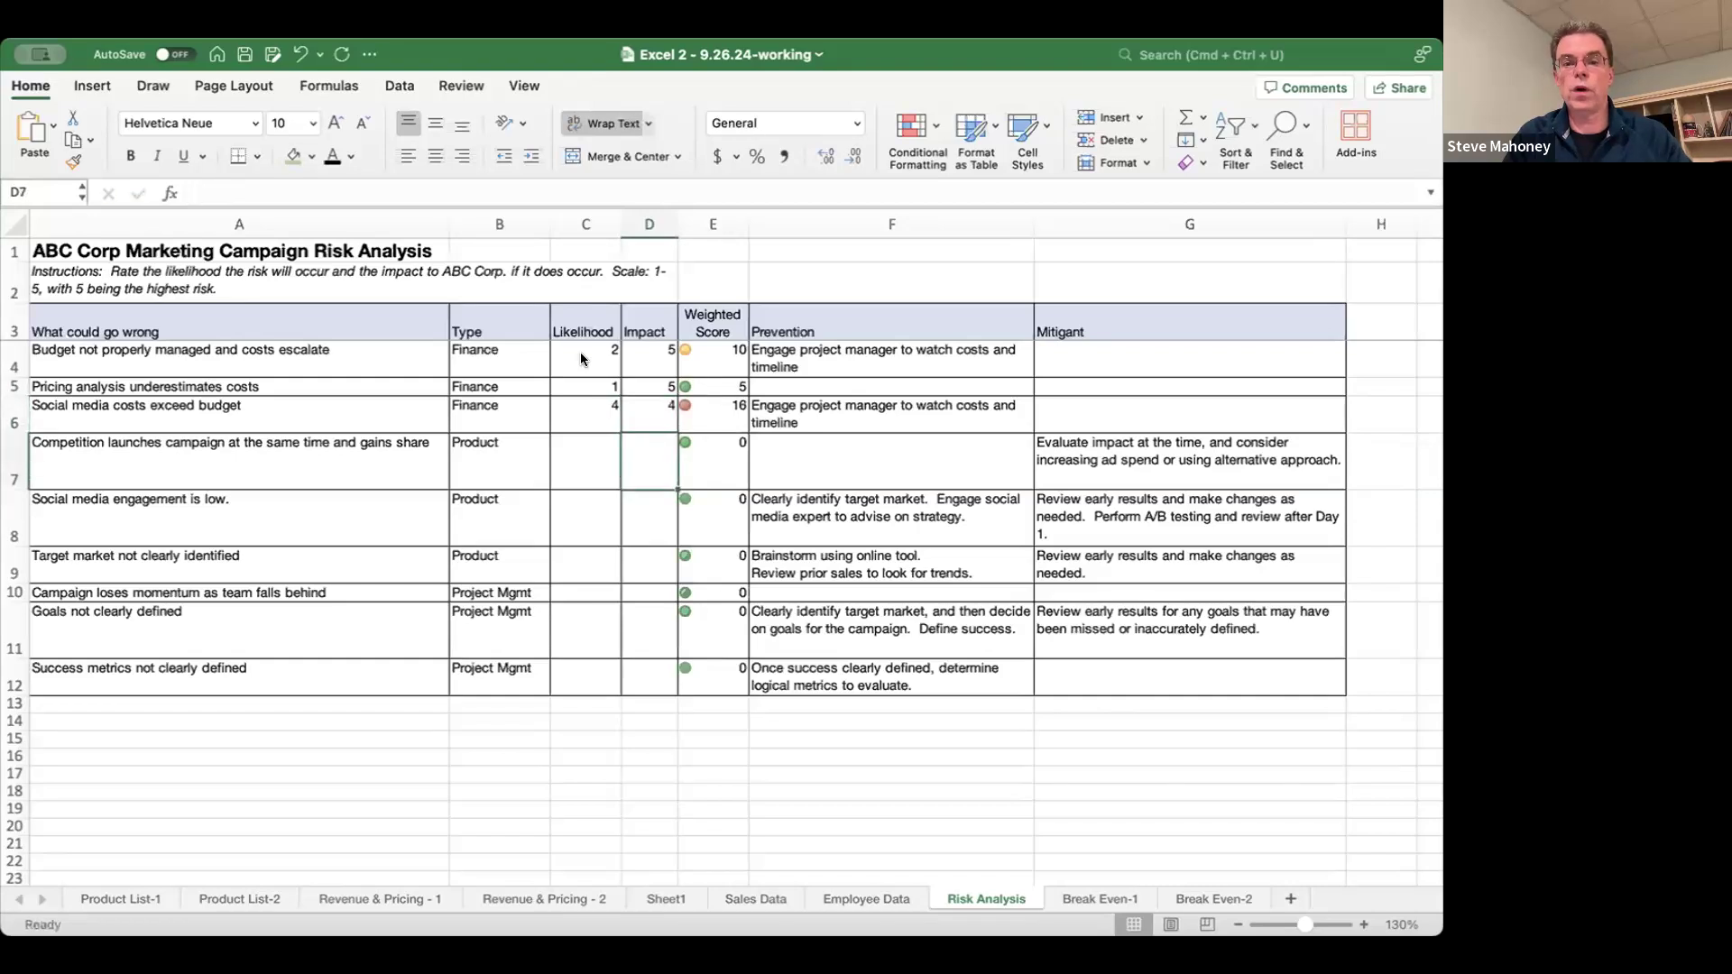
pyautogui.press('Tab')
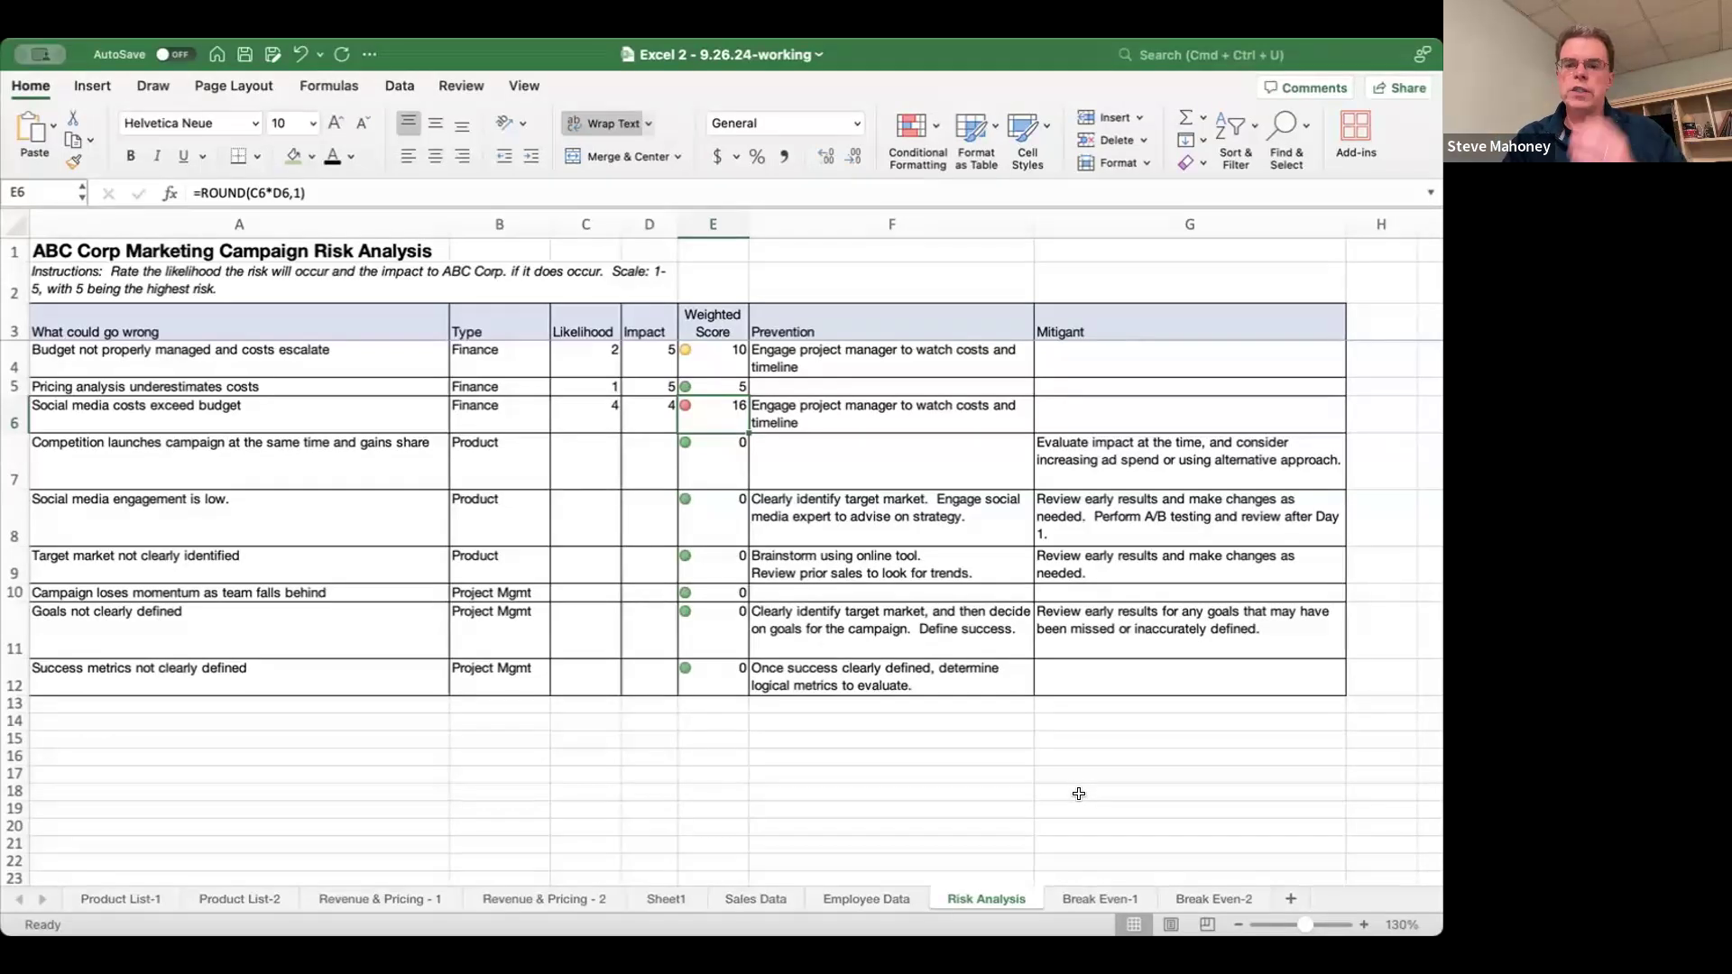
# - Open the Break Even-1 worksheet and examine the Breakeven Analysis chart's sales, total cost and fixed cost lines
pyautogui.click(1097, 900)
pyautogui.click(1171, 642)
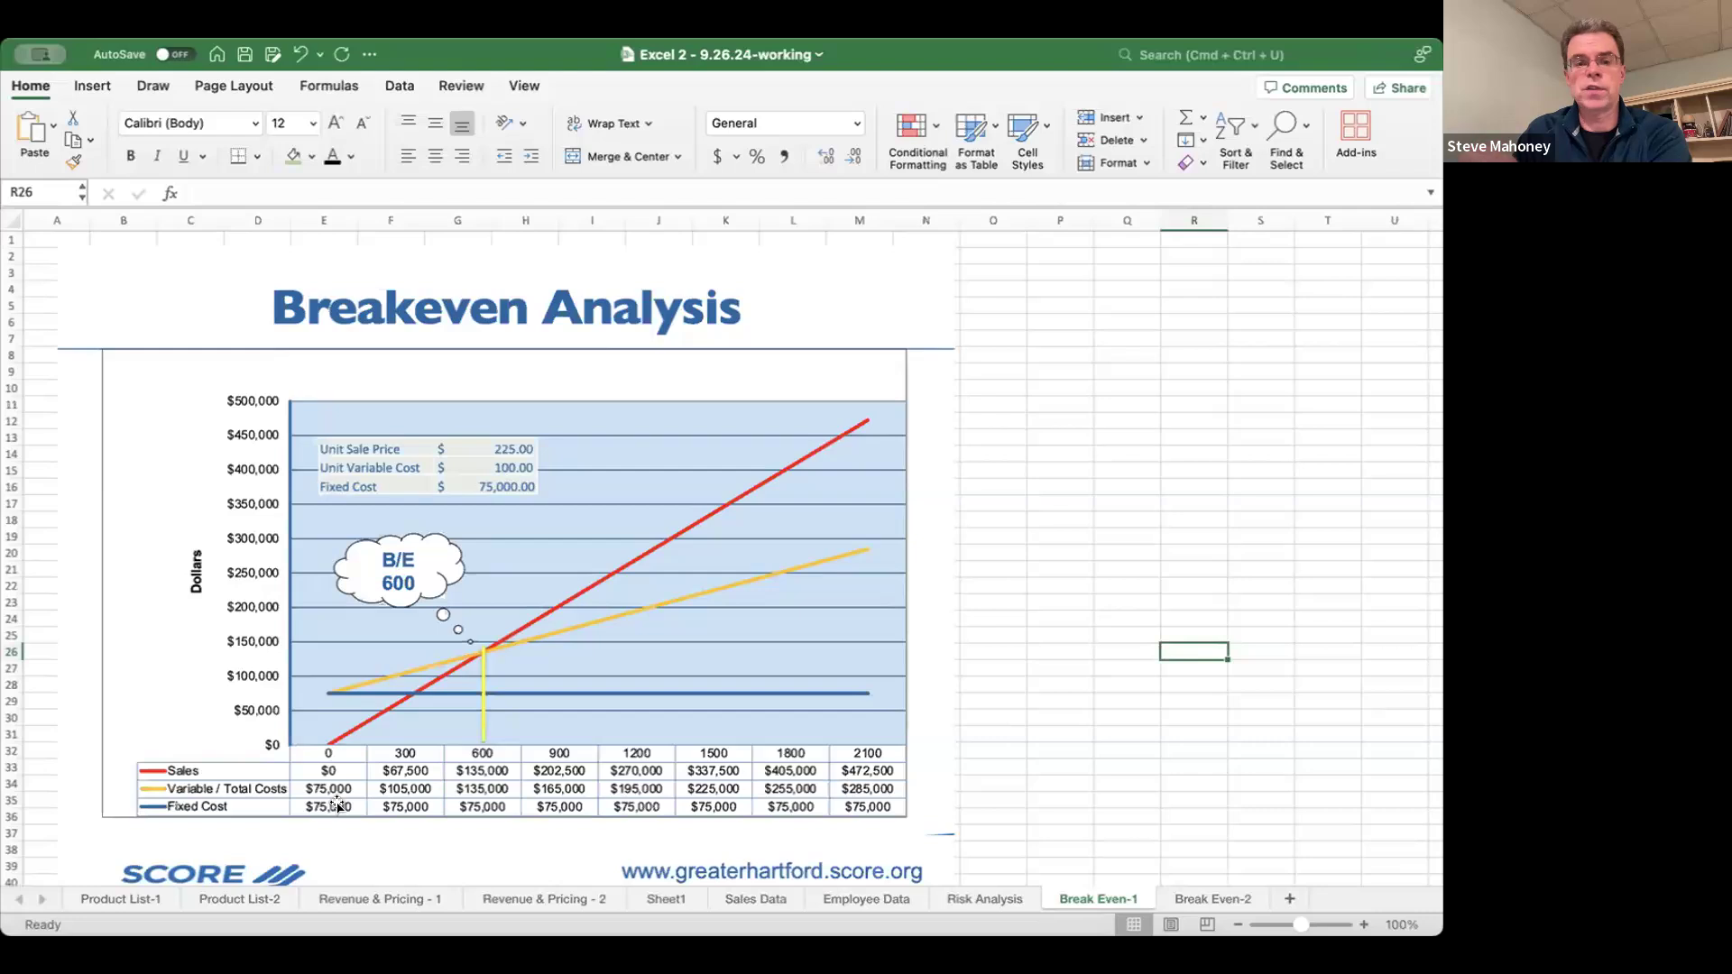
pyautogui.click(326, 746)
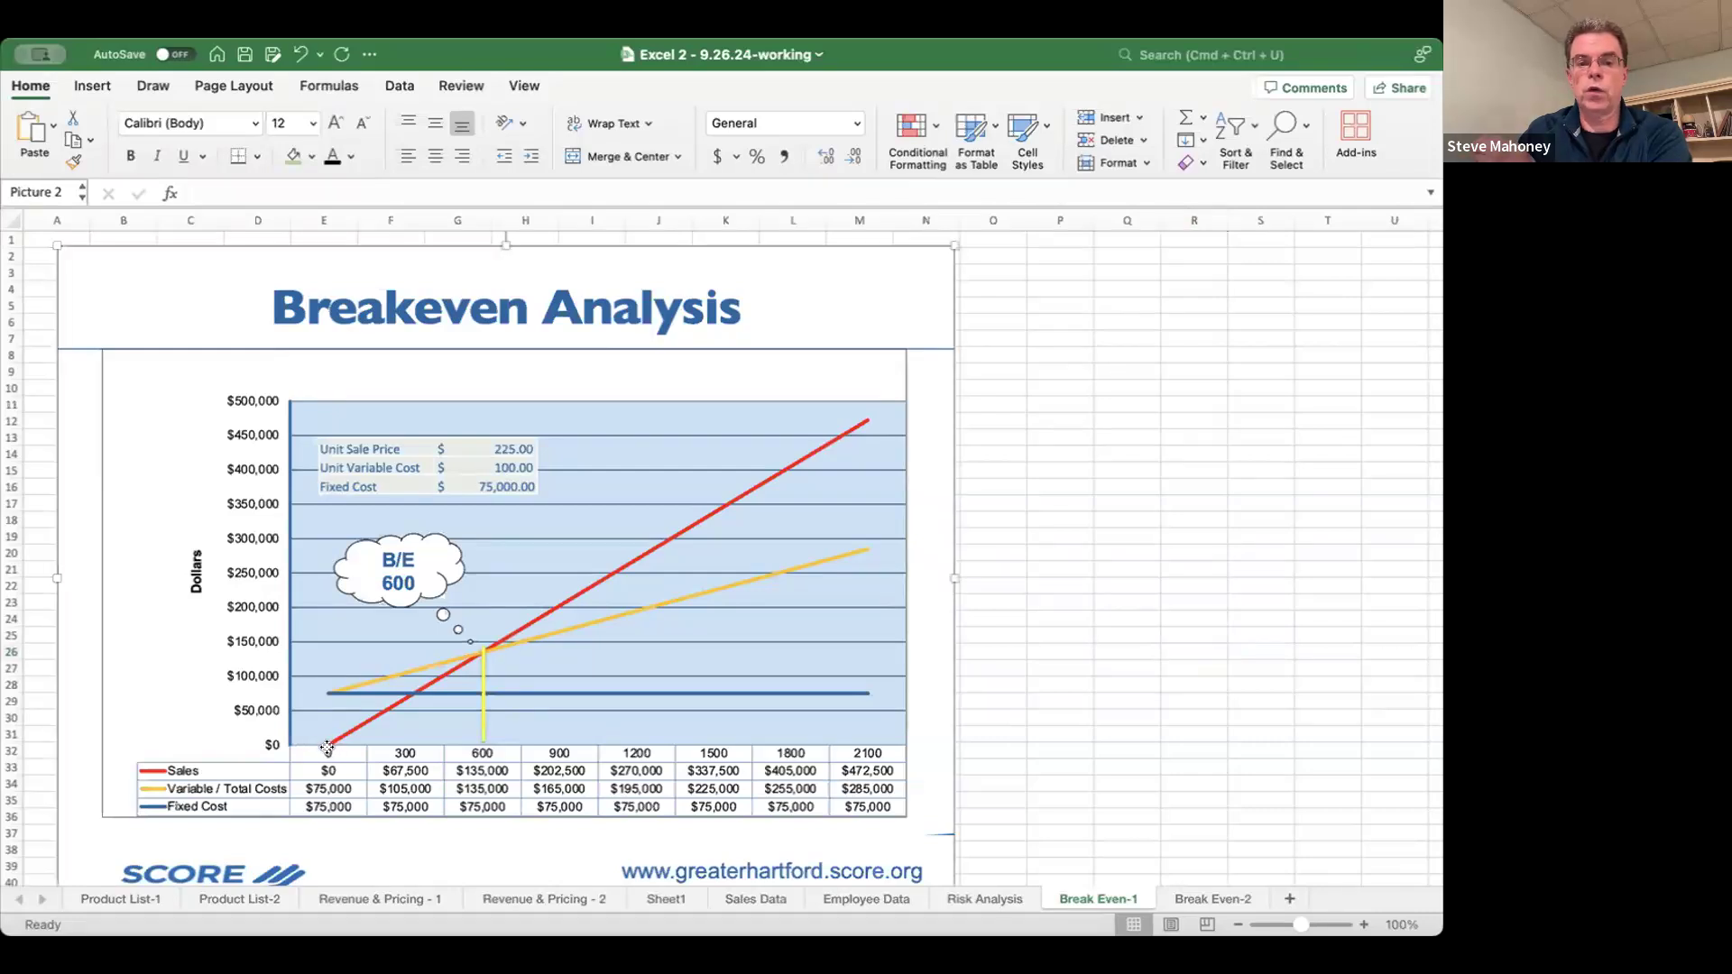
pyautogui.click(1074, 667)
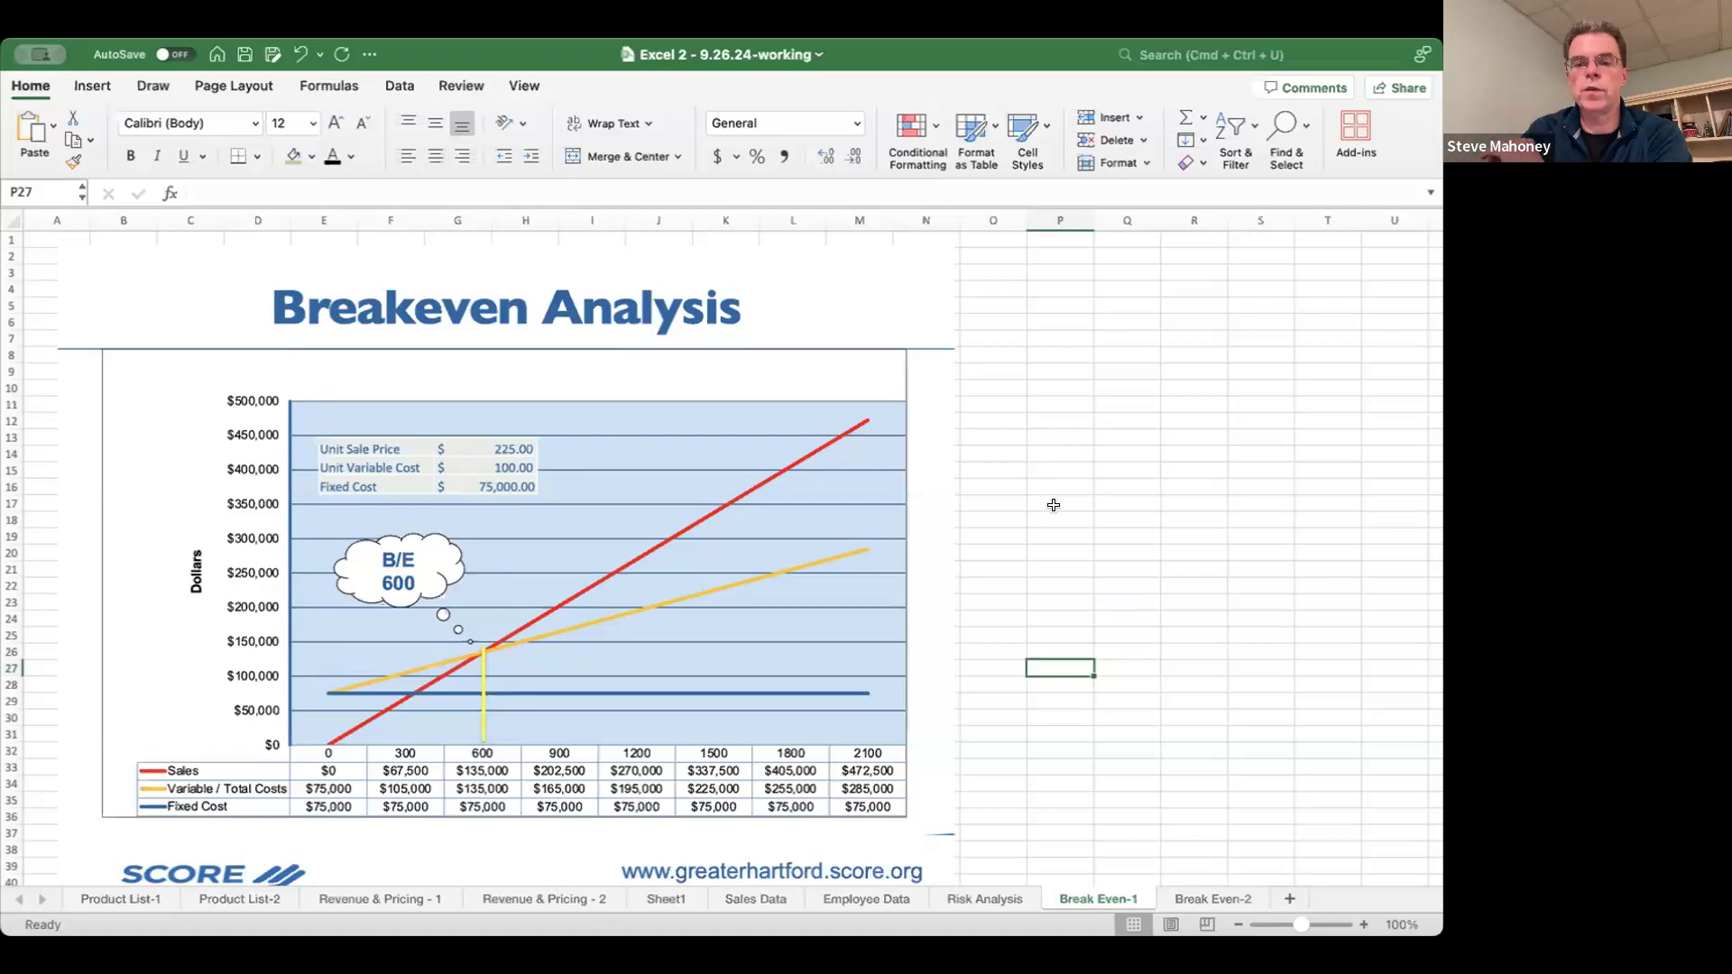
# - Open the Break Even-2 worksheet and examine the required information list and the rules for categorizing costs as variable or fixed
pyautogui.click(1209, 899)
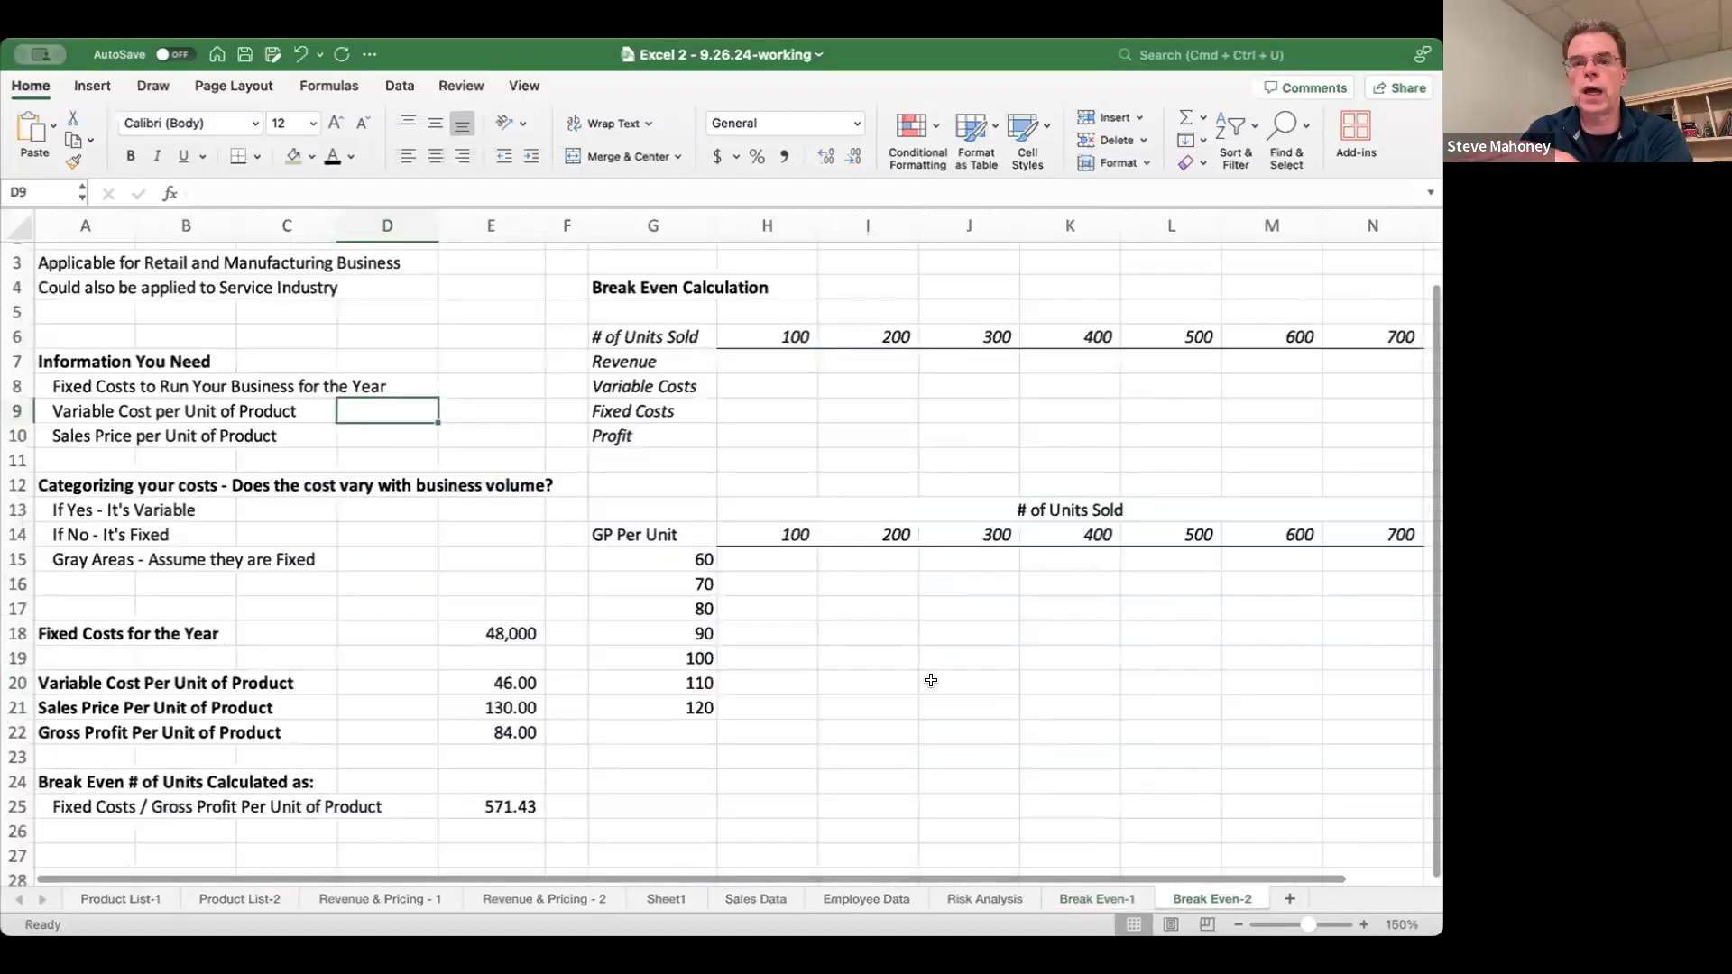
pyautogui.click(823, 438)
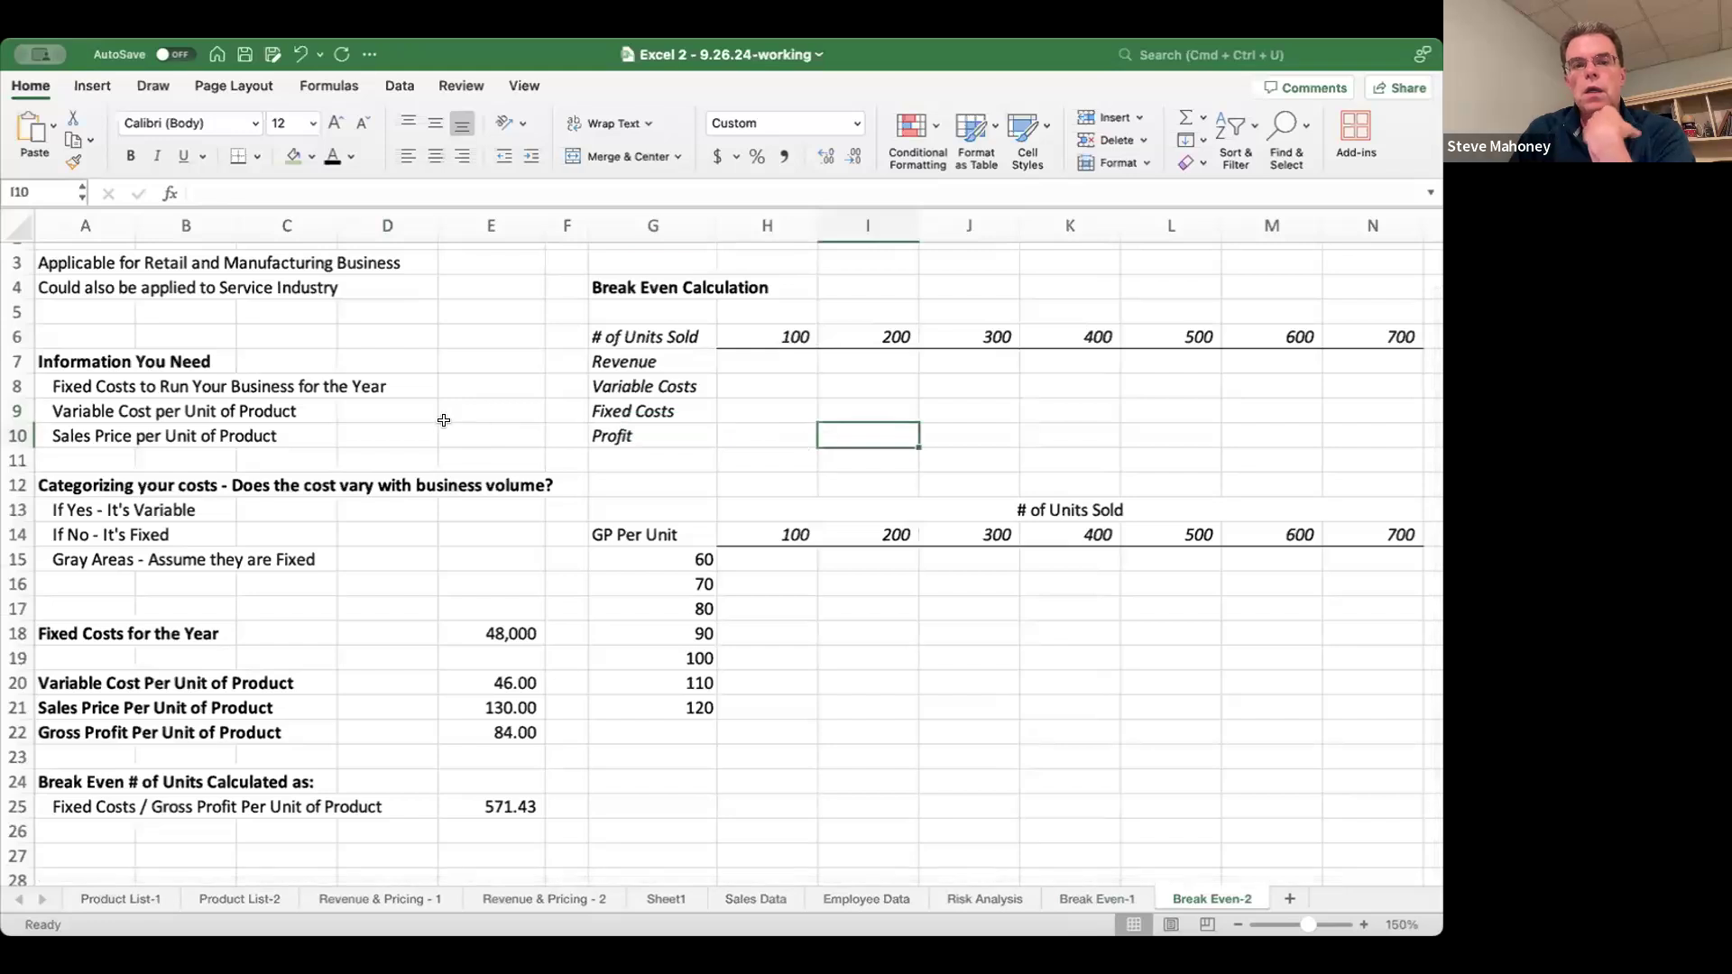
pyautogui.scroll(2, 443, 420)
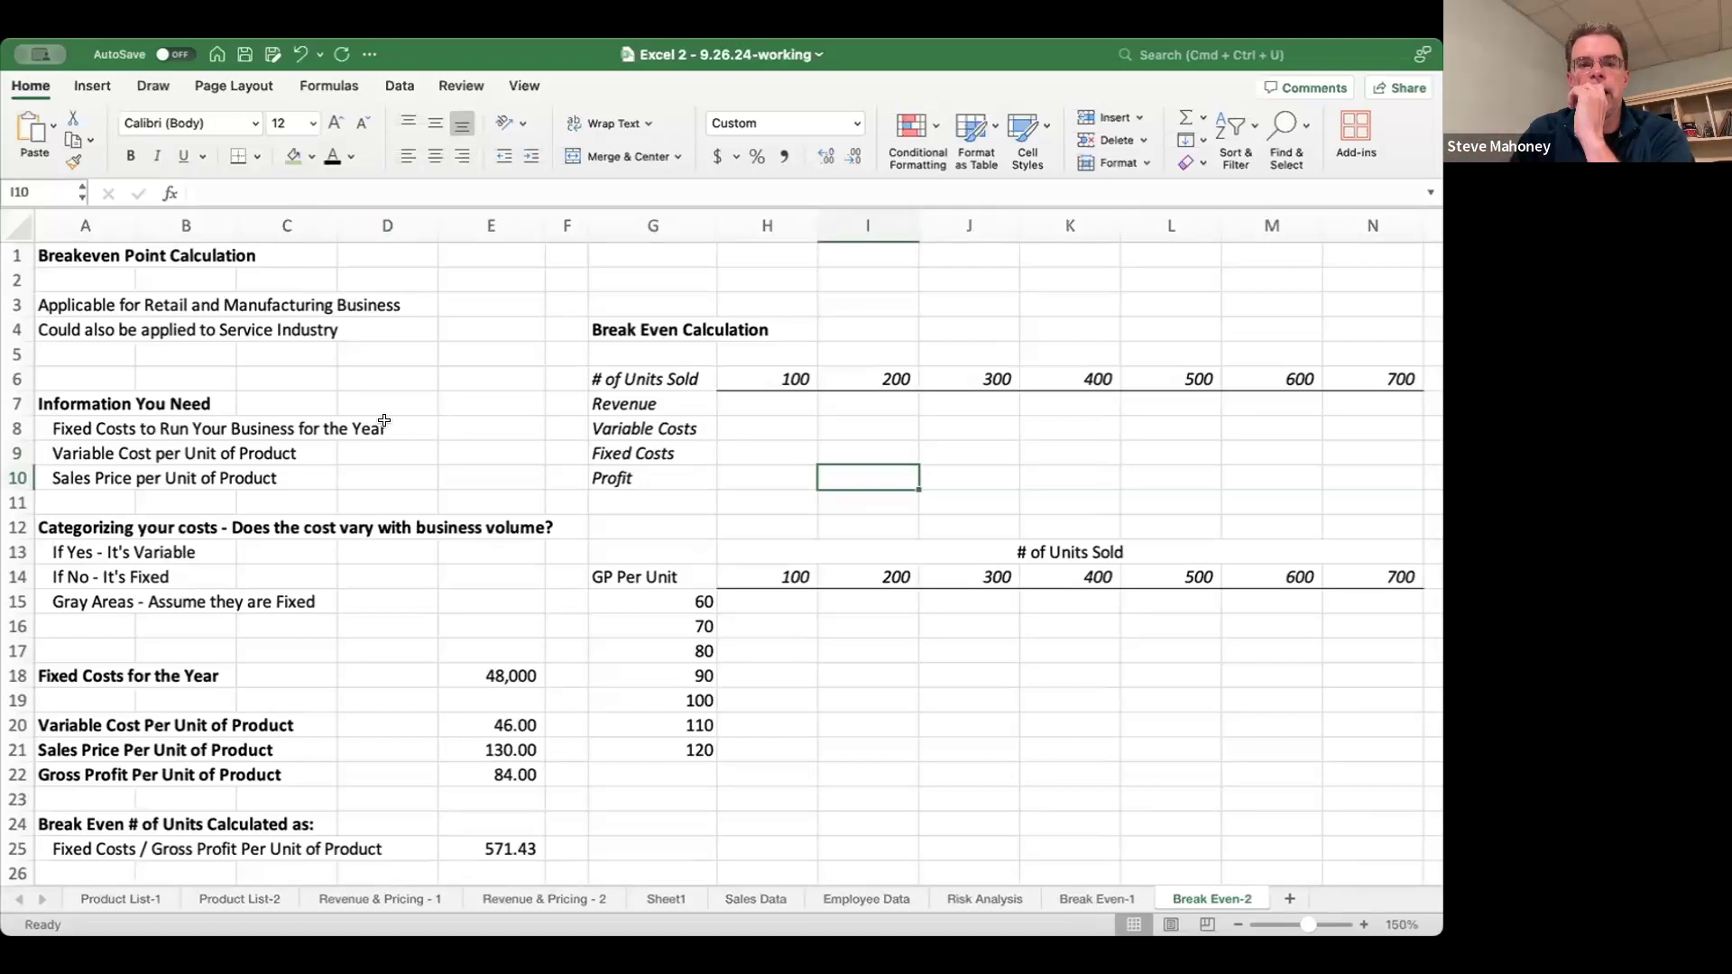
pyautogui.click(140, 424)
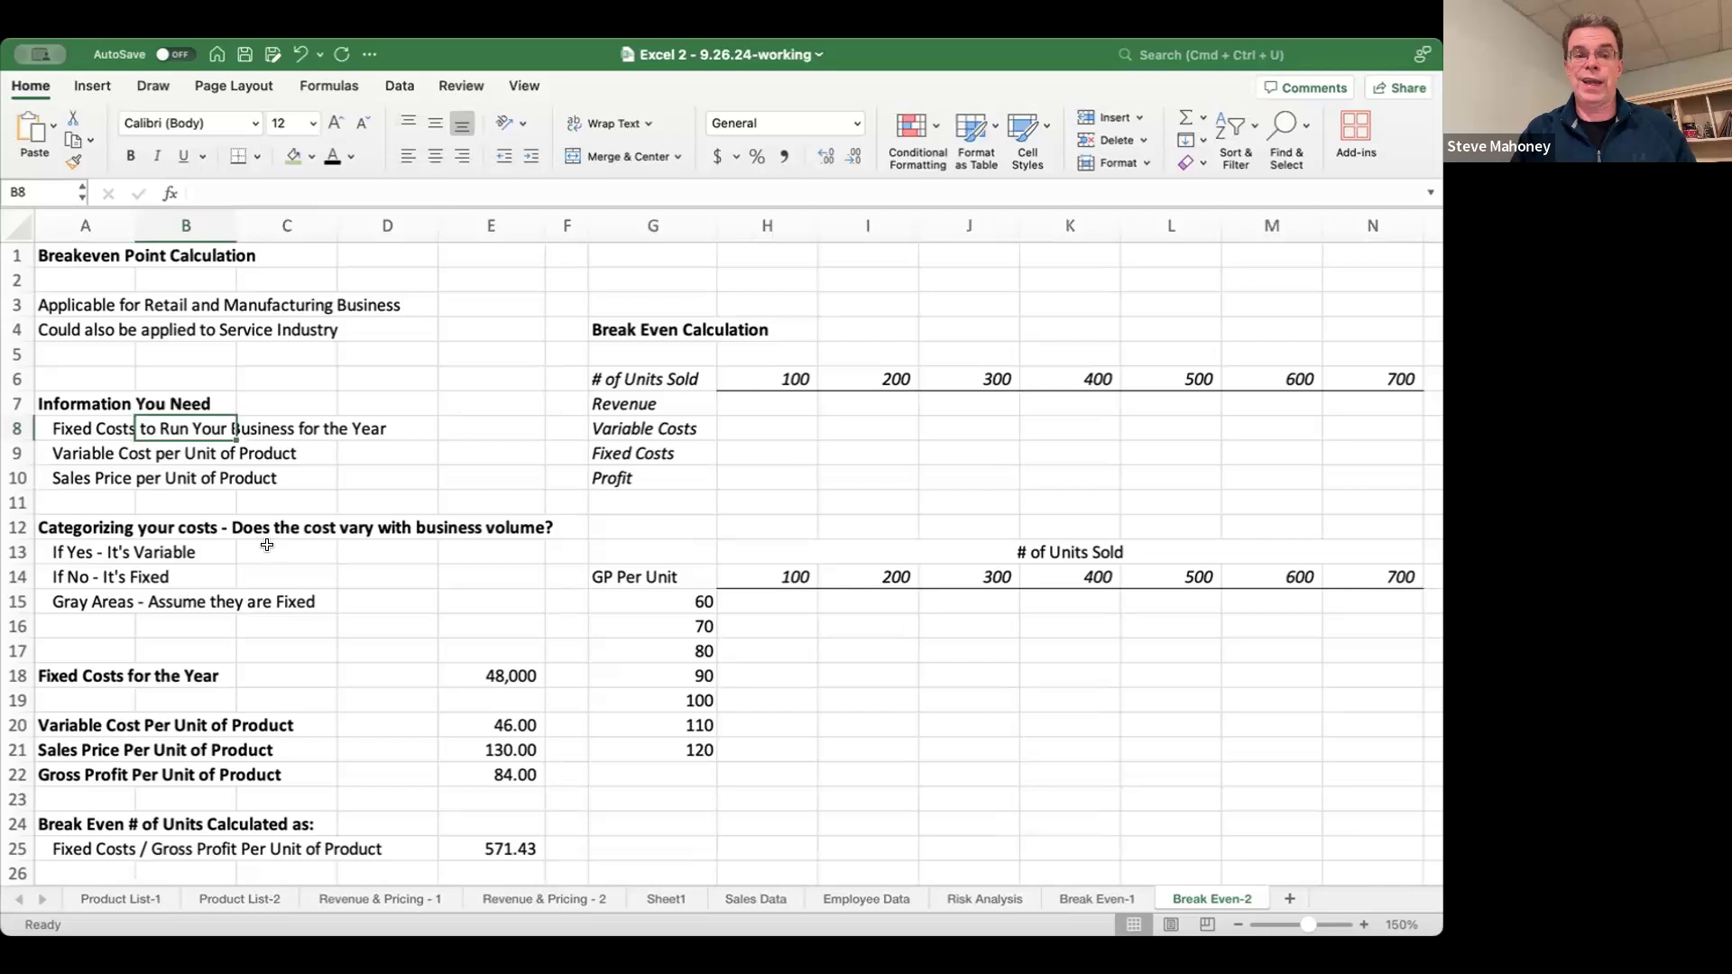
pyautogui.click(104, 453)
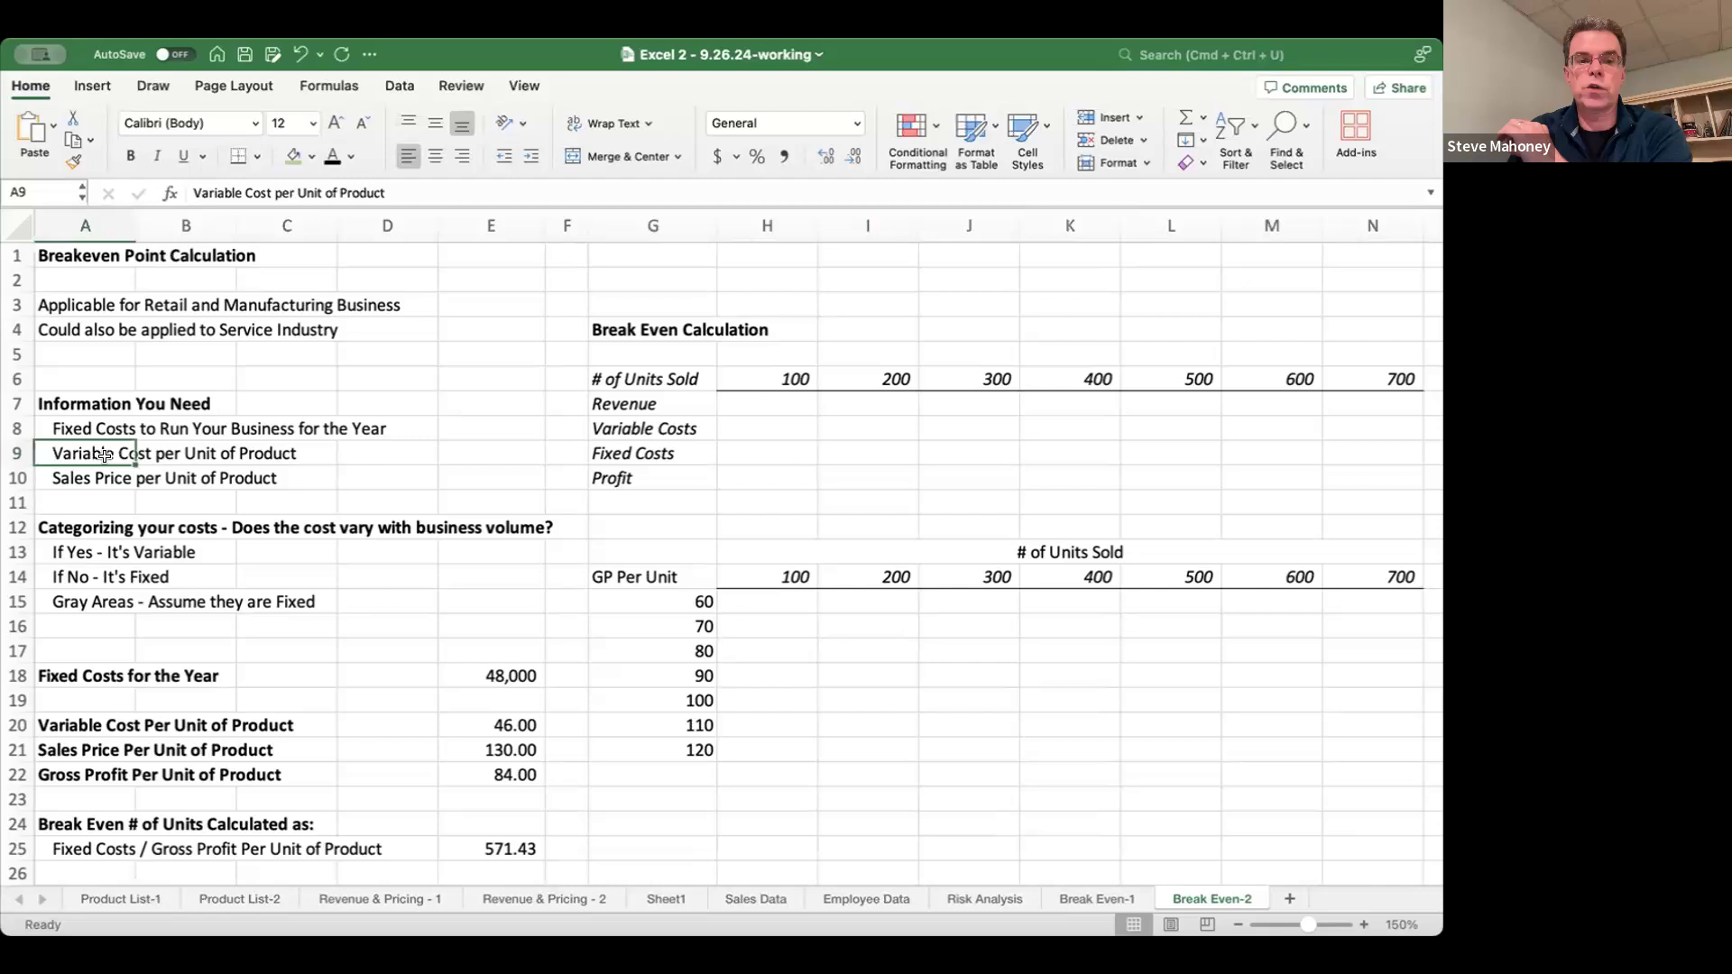
pyautogui.click(84, 479)
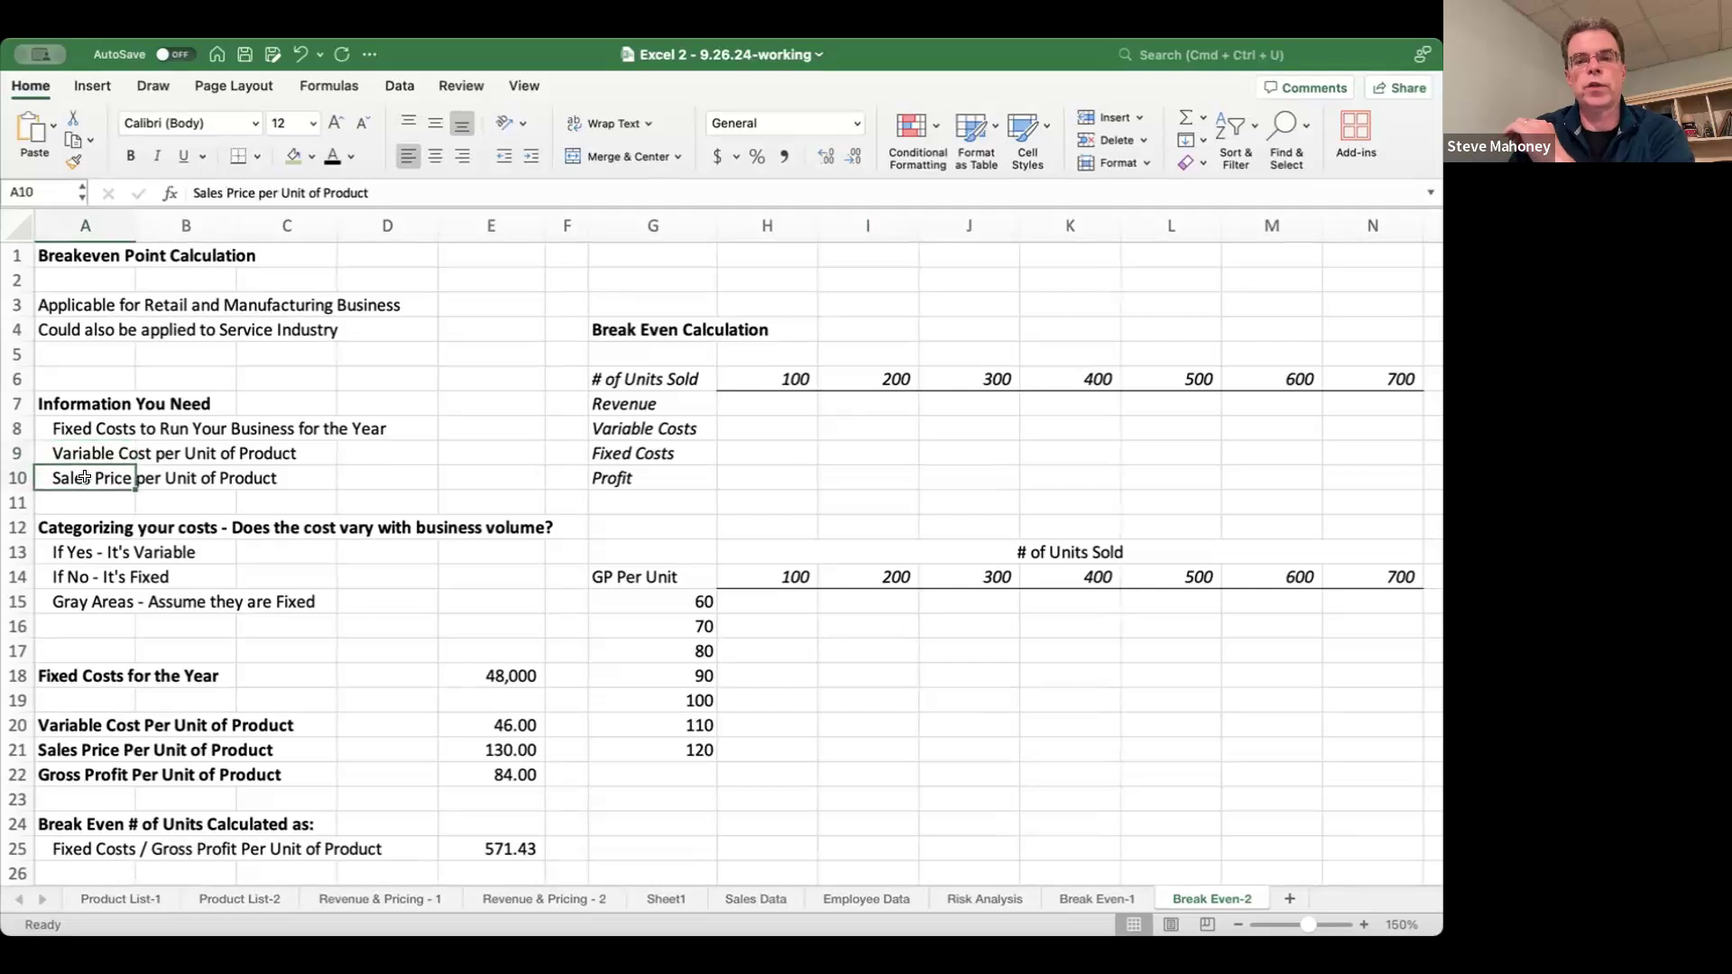
pyautogui.click(79, 553)
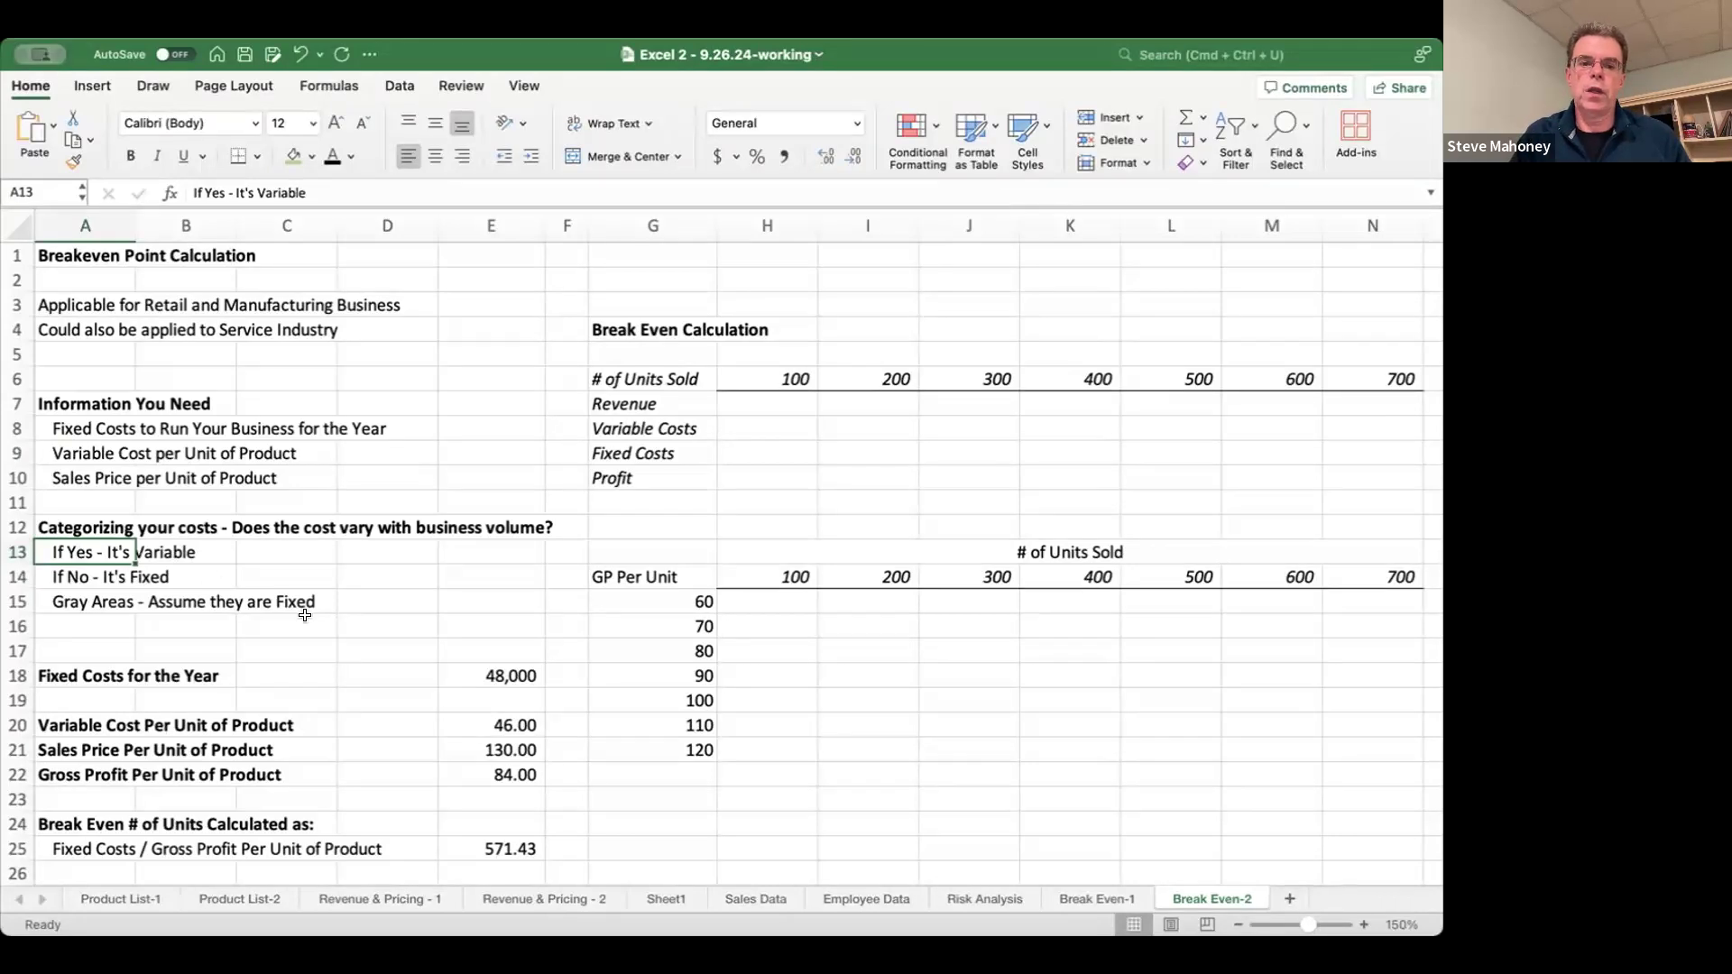
# - Examine the yearly fixed costs, per-unit variable cost and sales price, and the gross profit and break-even unit formulas on Break Even-2
pyautogui.click(512, 669)
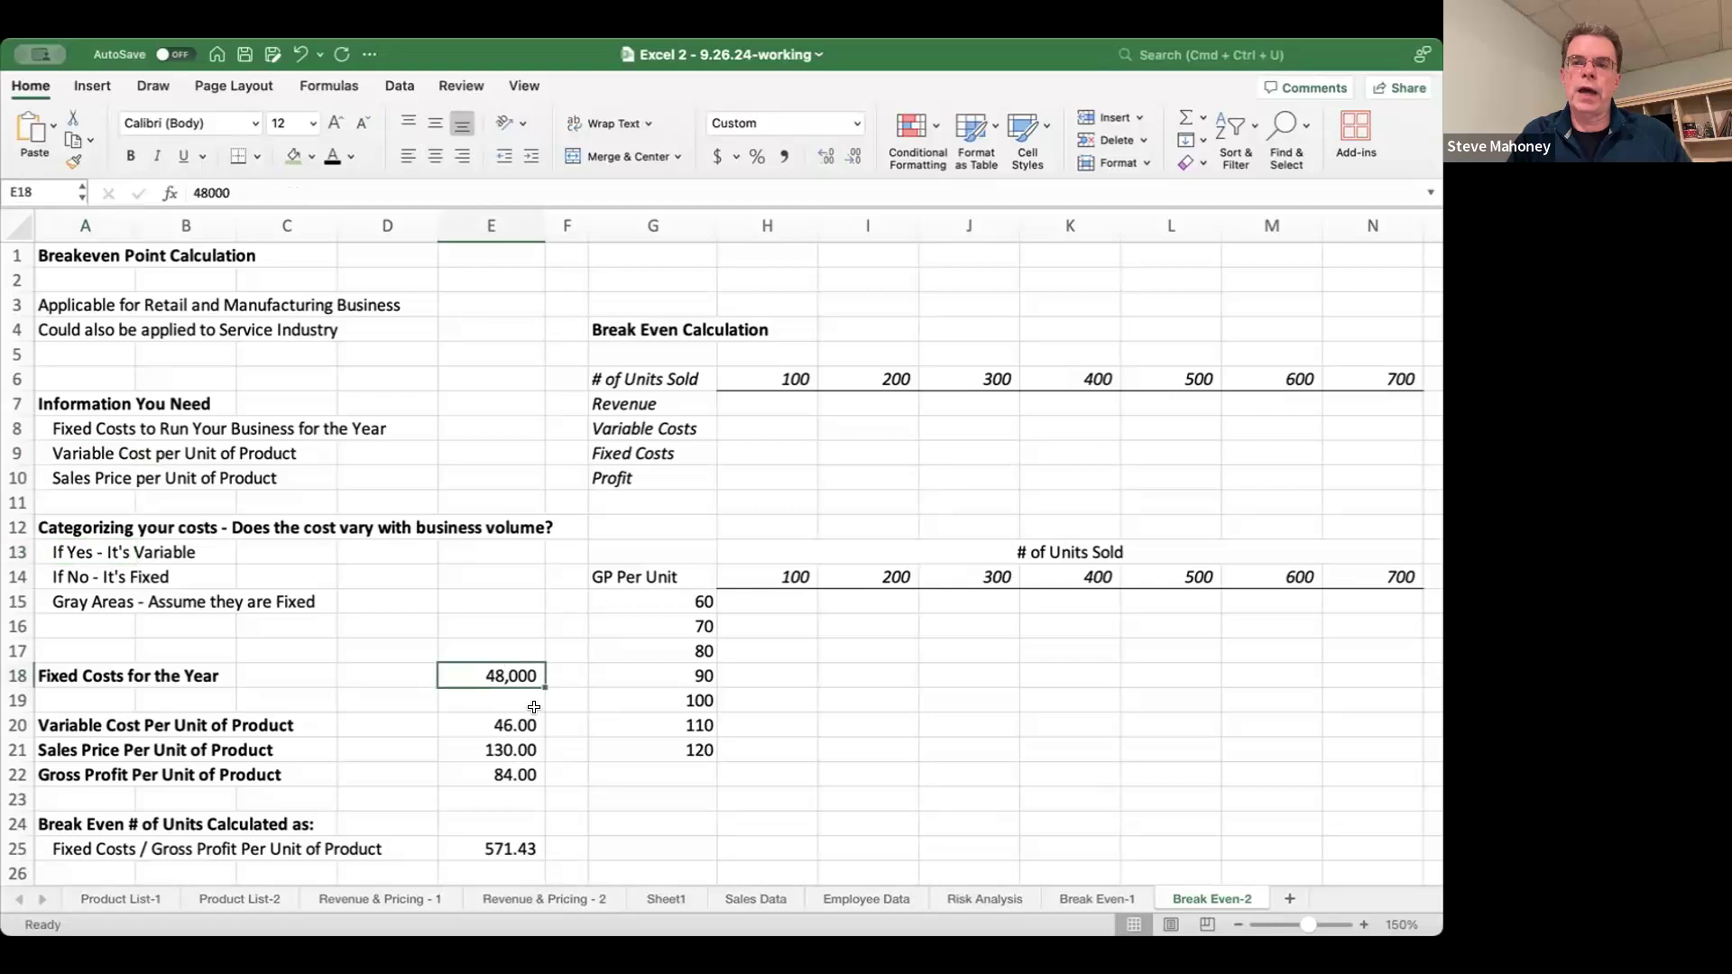
pyautogui.scroll(-2, 534, 708)
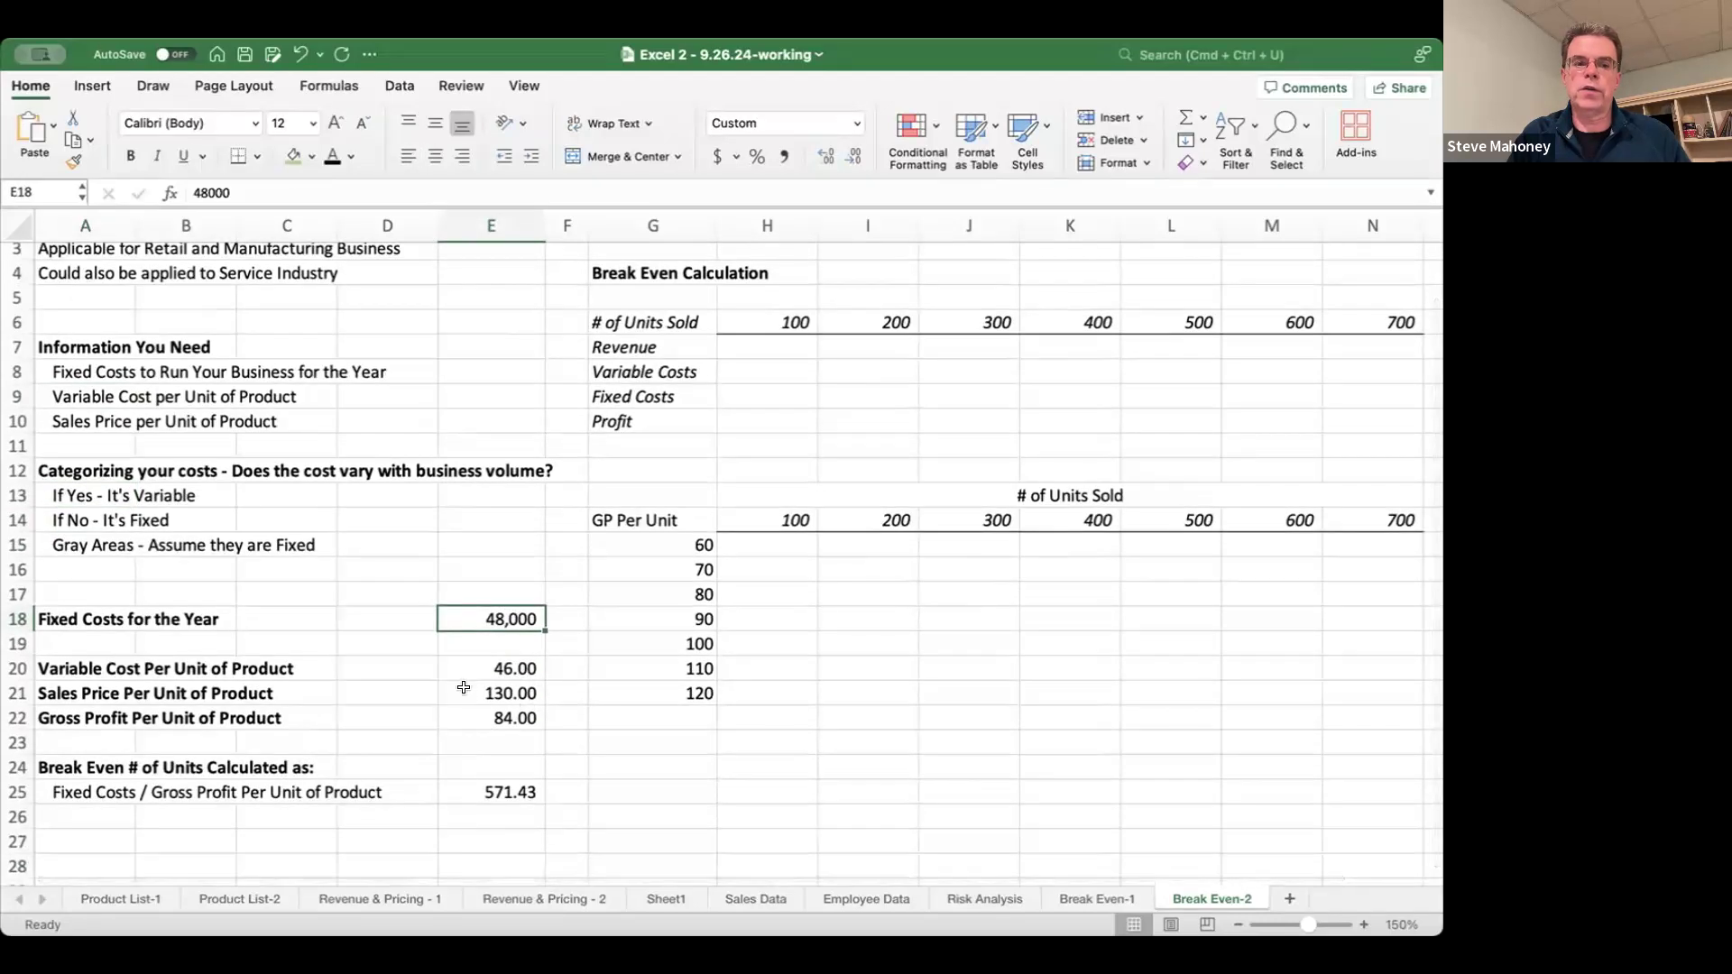
pyautogui.click(501, 669)
pyautogui.click(502, 691)
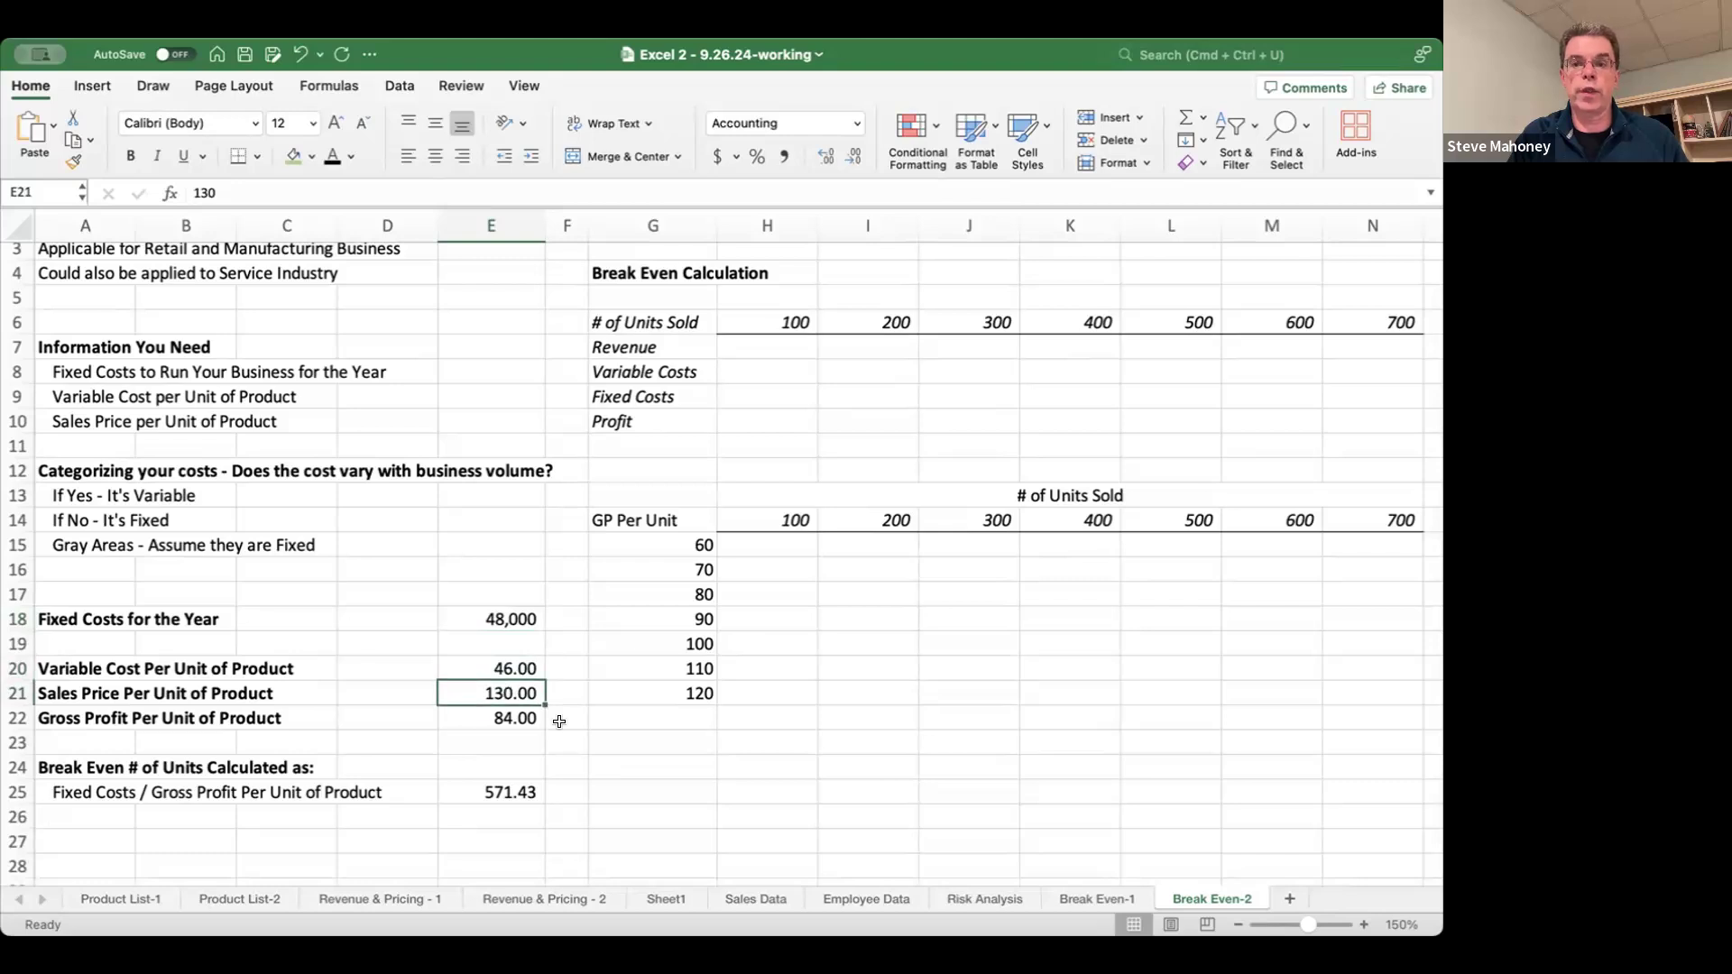
pyautogui.click(480, 717)
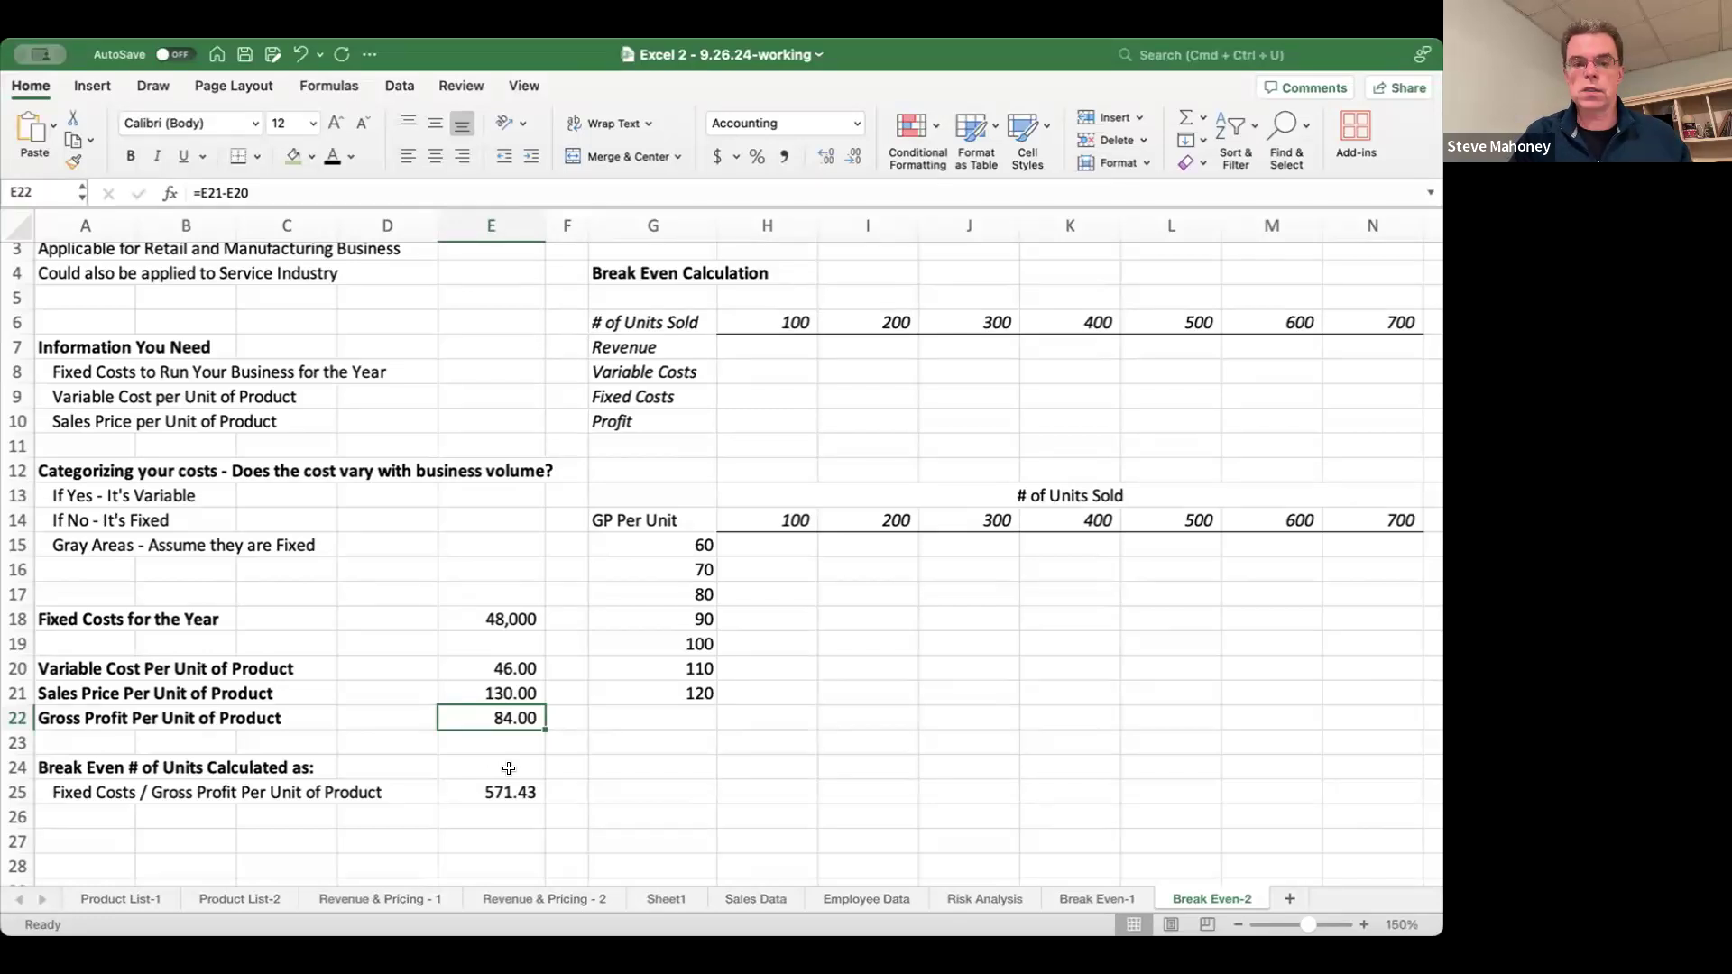
pyautogui.click(484, 792)
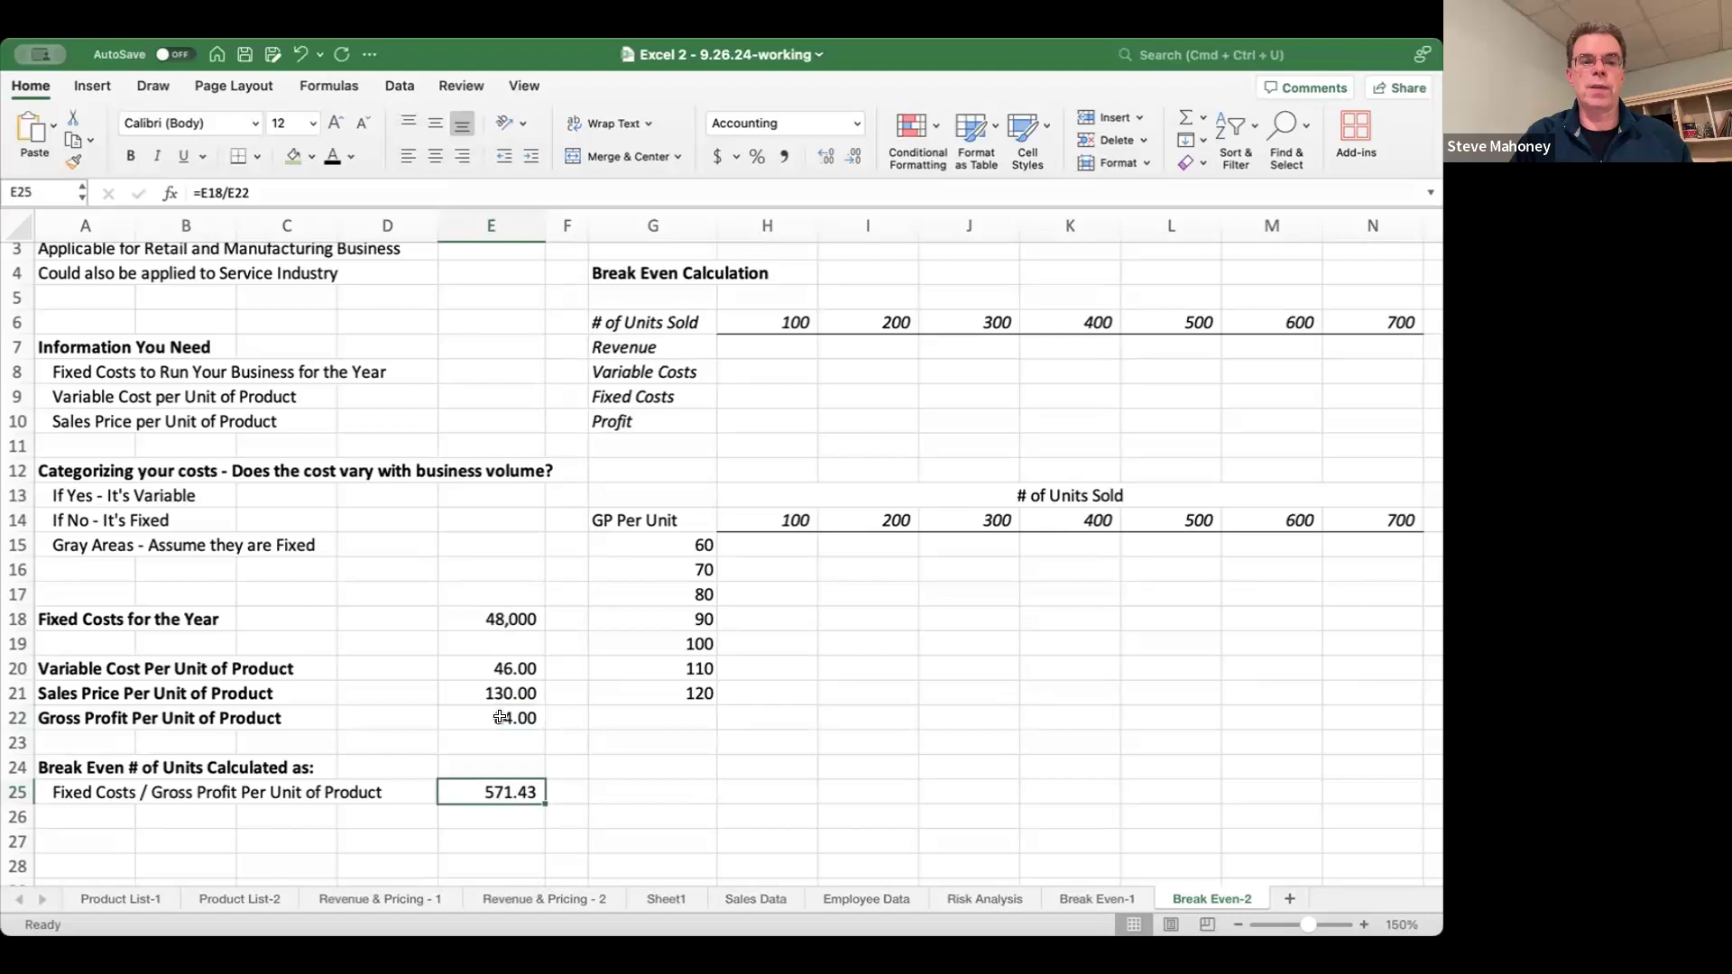
pyautogui.click(502, 714)
pyautogui.click(479, 793)
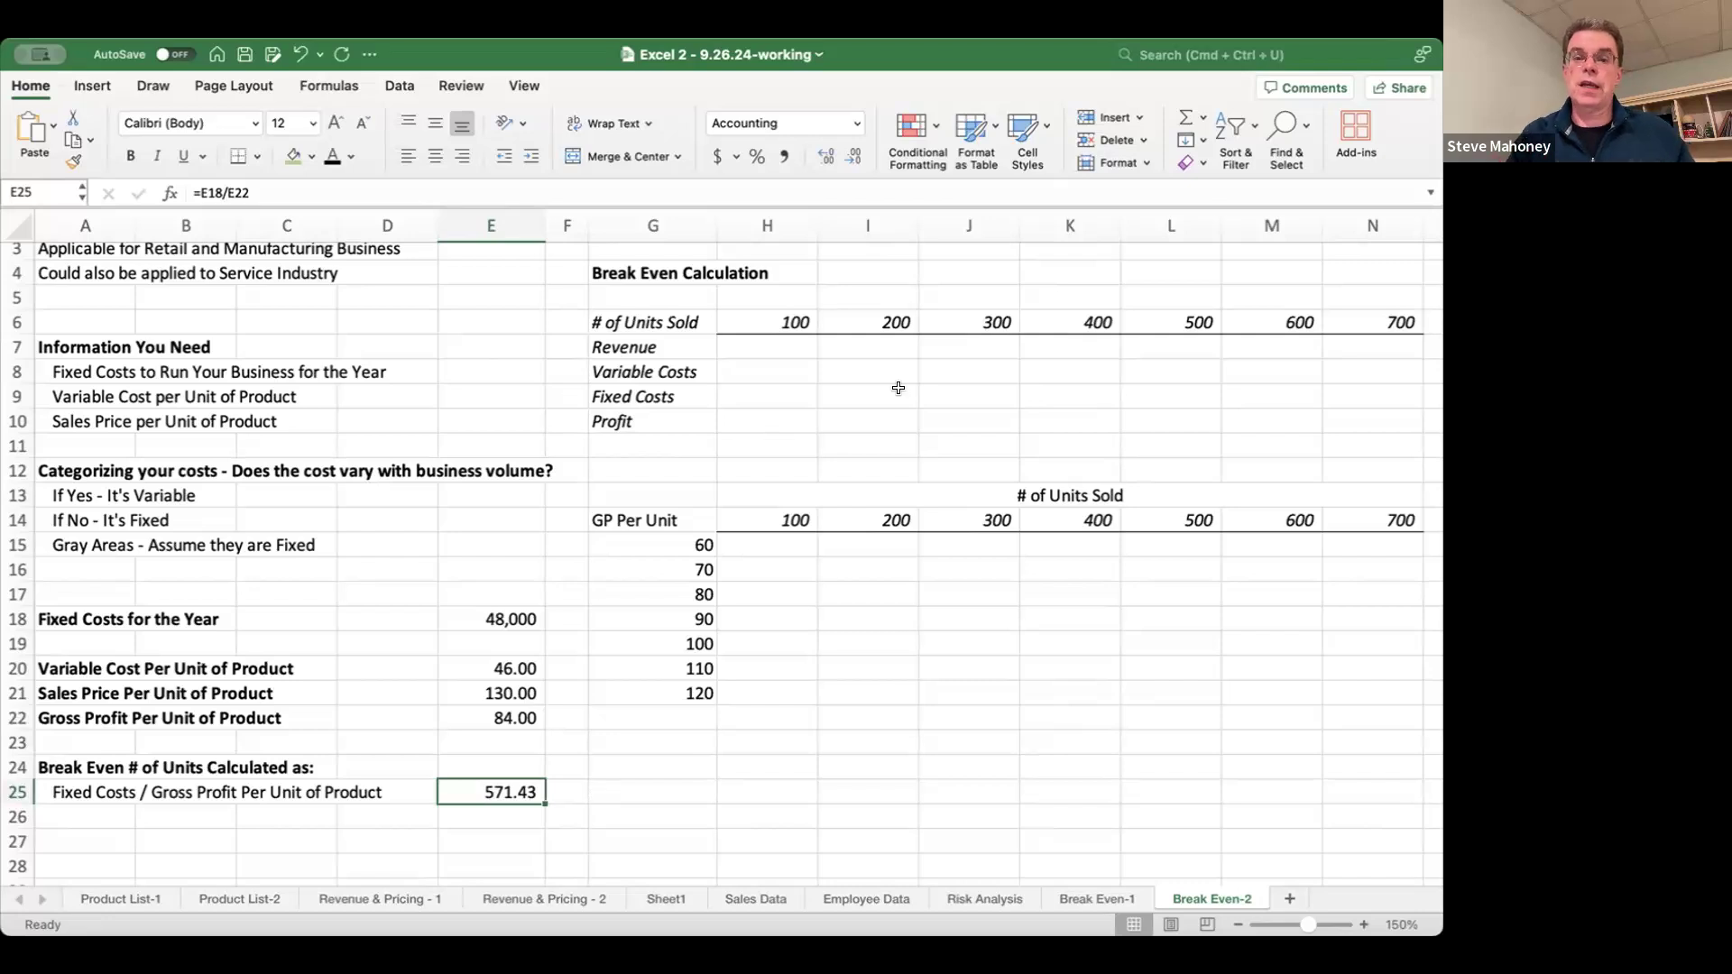
pyautogui.scroll(2, 897, 388)
pyautogui.hscroll(1, 897, 388)
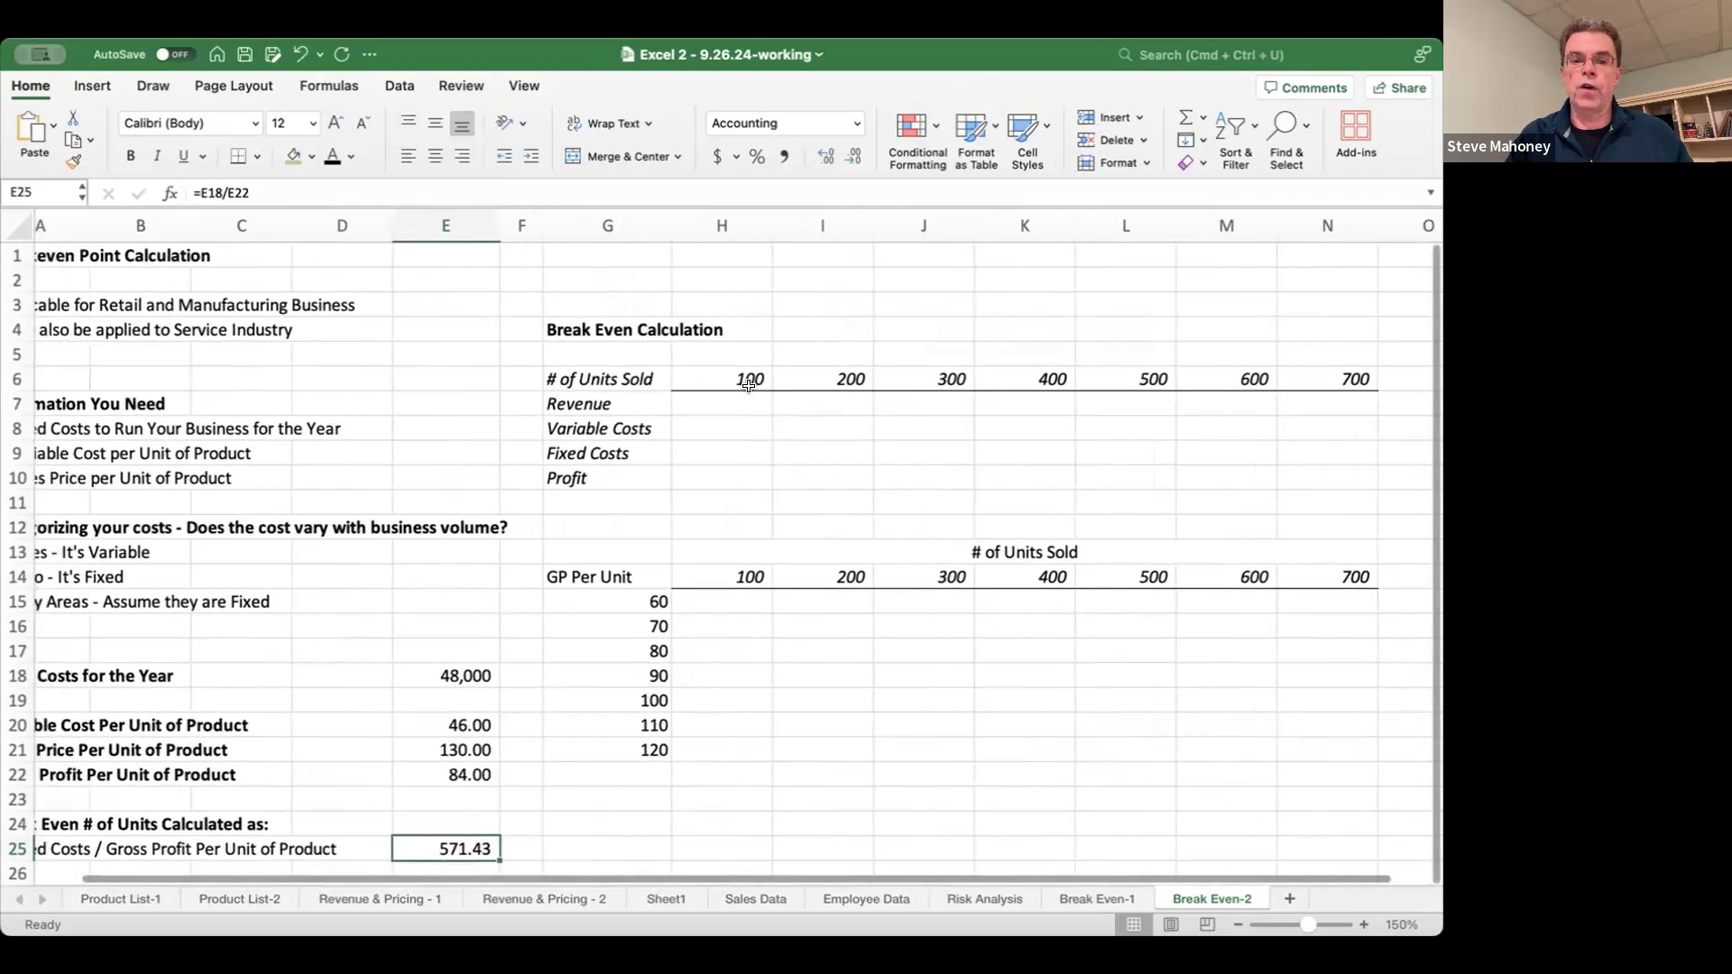
# - Enter the Revenue formula =H6*E21 in H7 for 100 units sold in the Break Even Calculation table
pyautogui.click(731, 404)
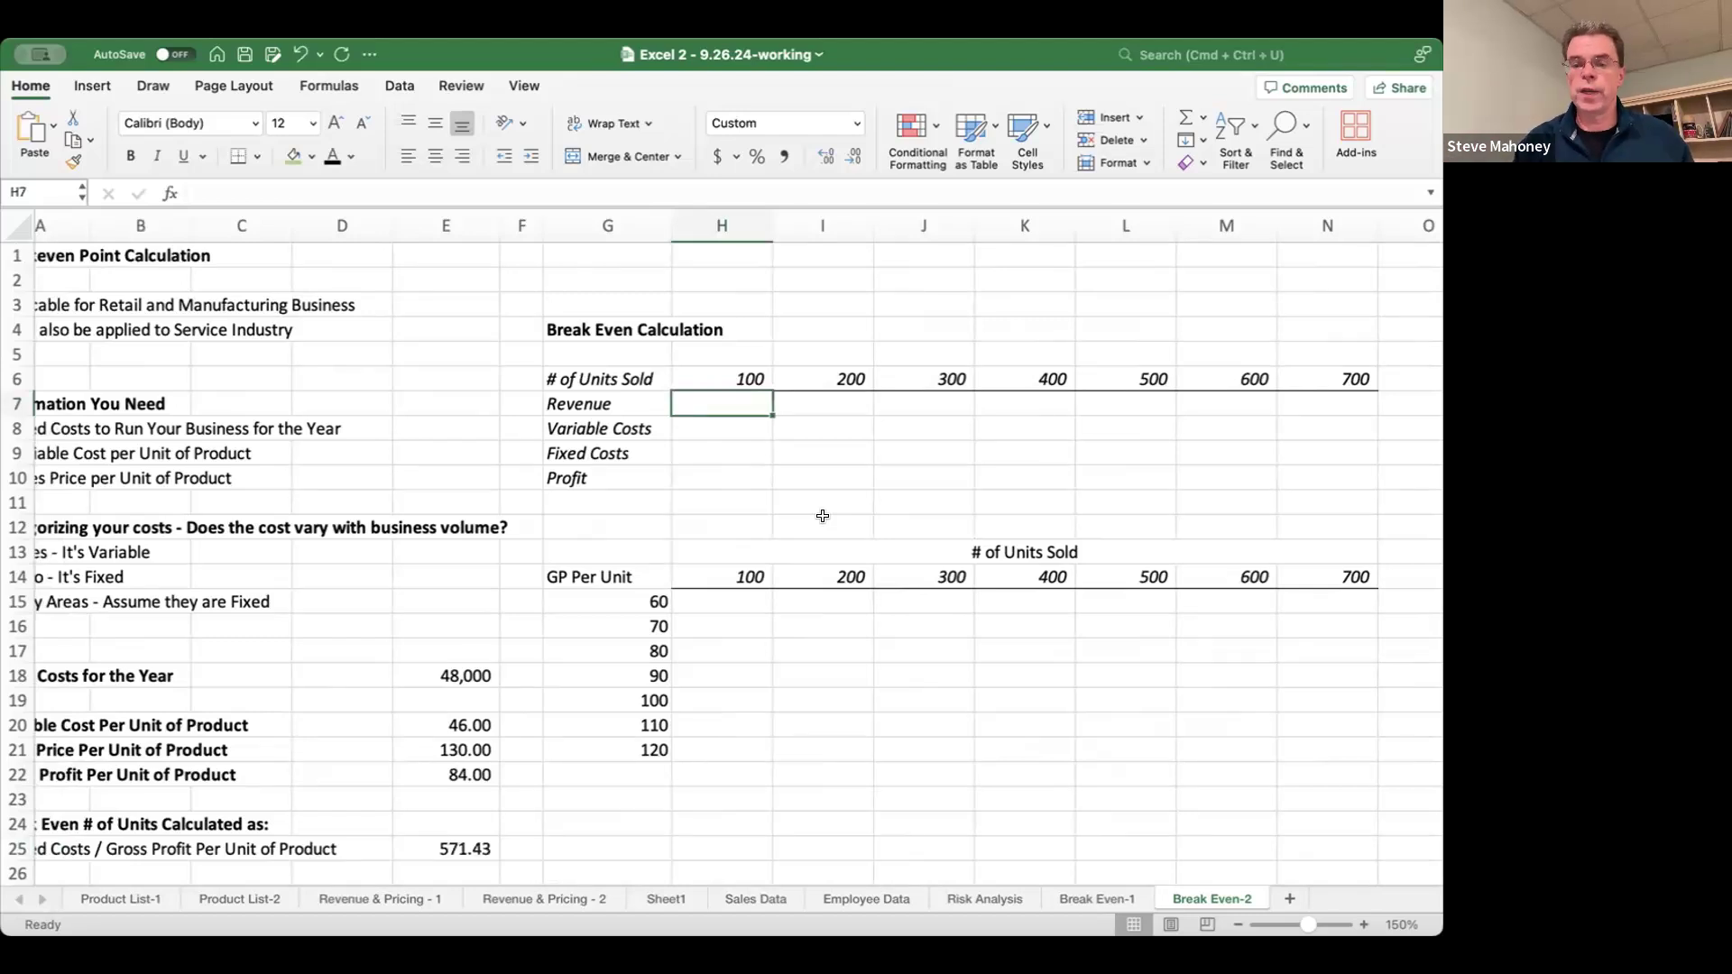
pyautogui.write('=')
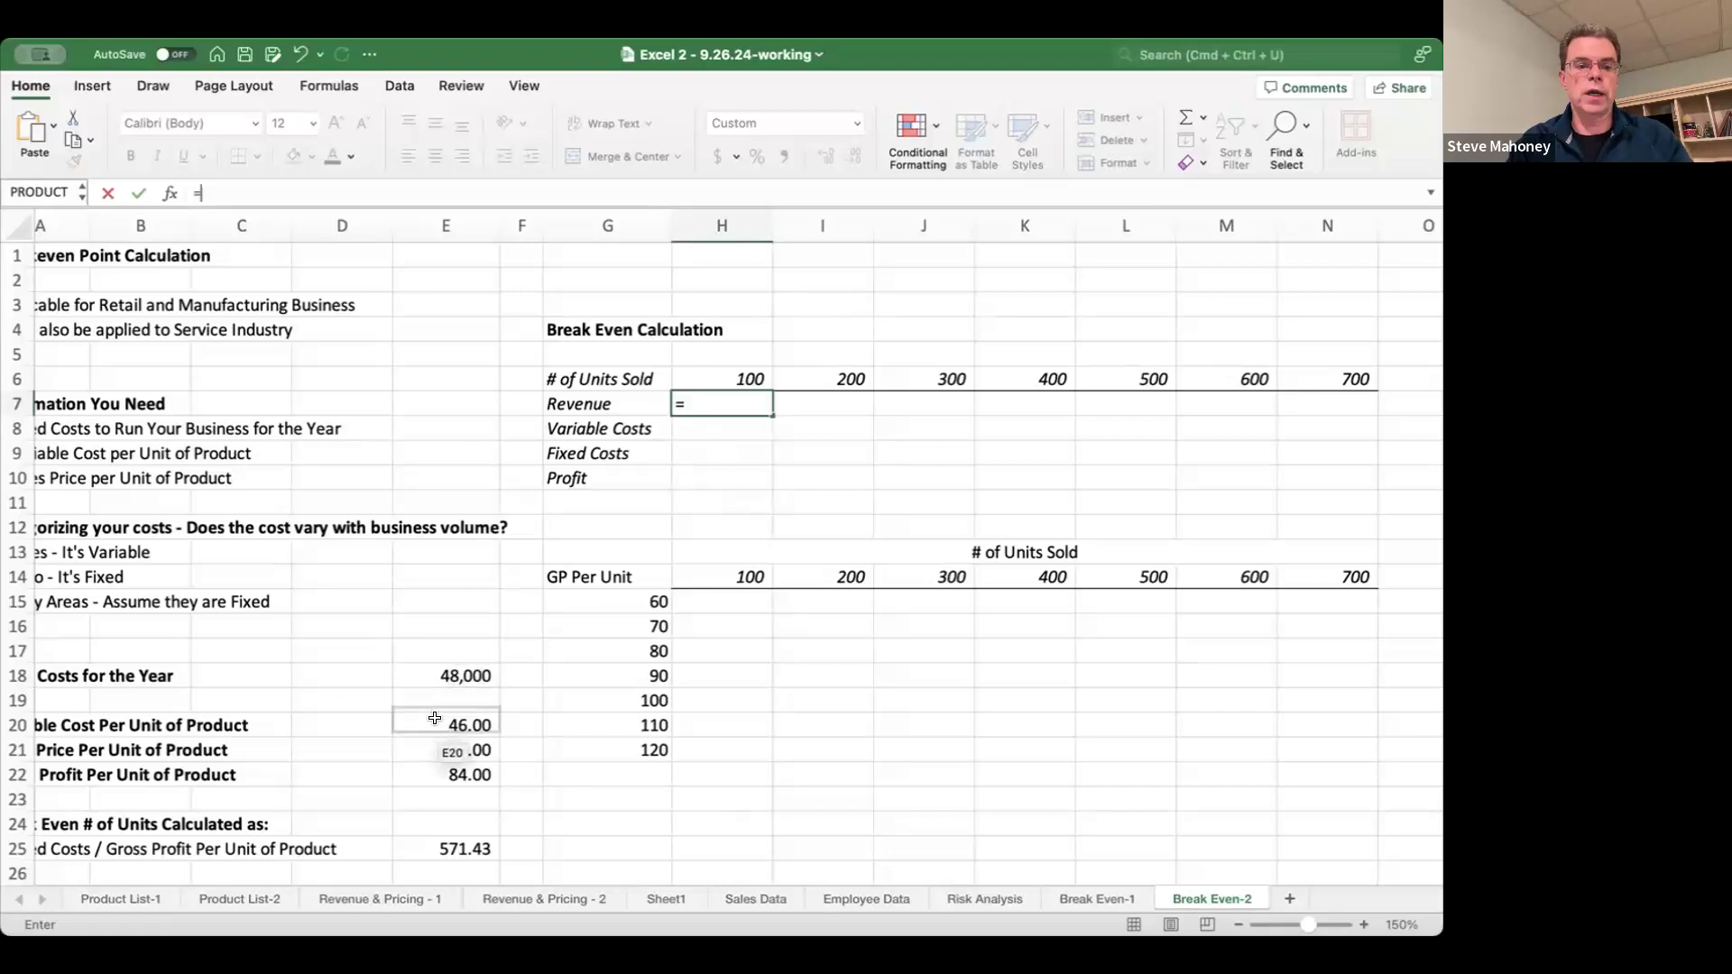
pyautogui.hscroll(-1, 435, 717)
pyautogui.scroll(-1, 434, 717)
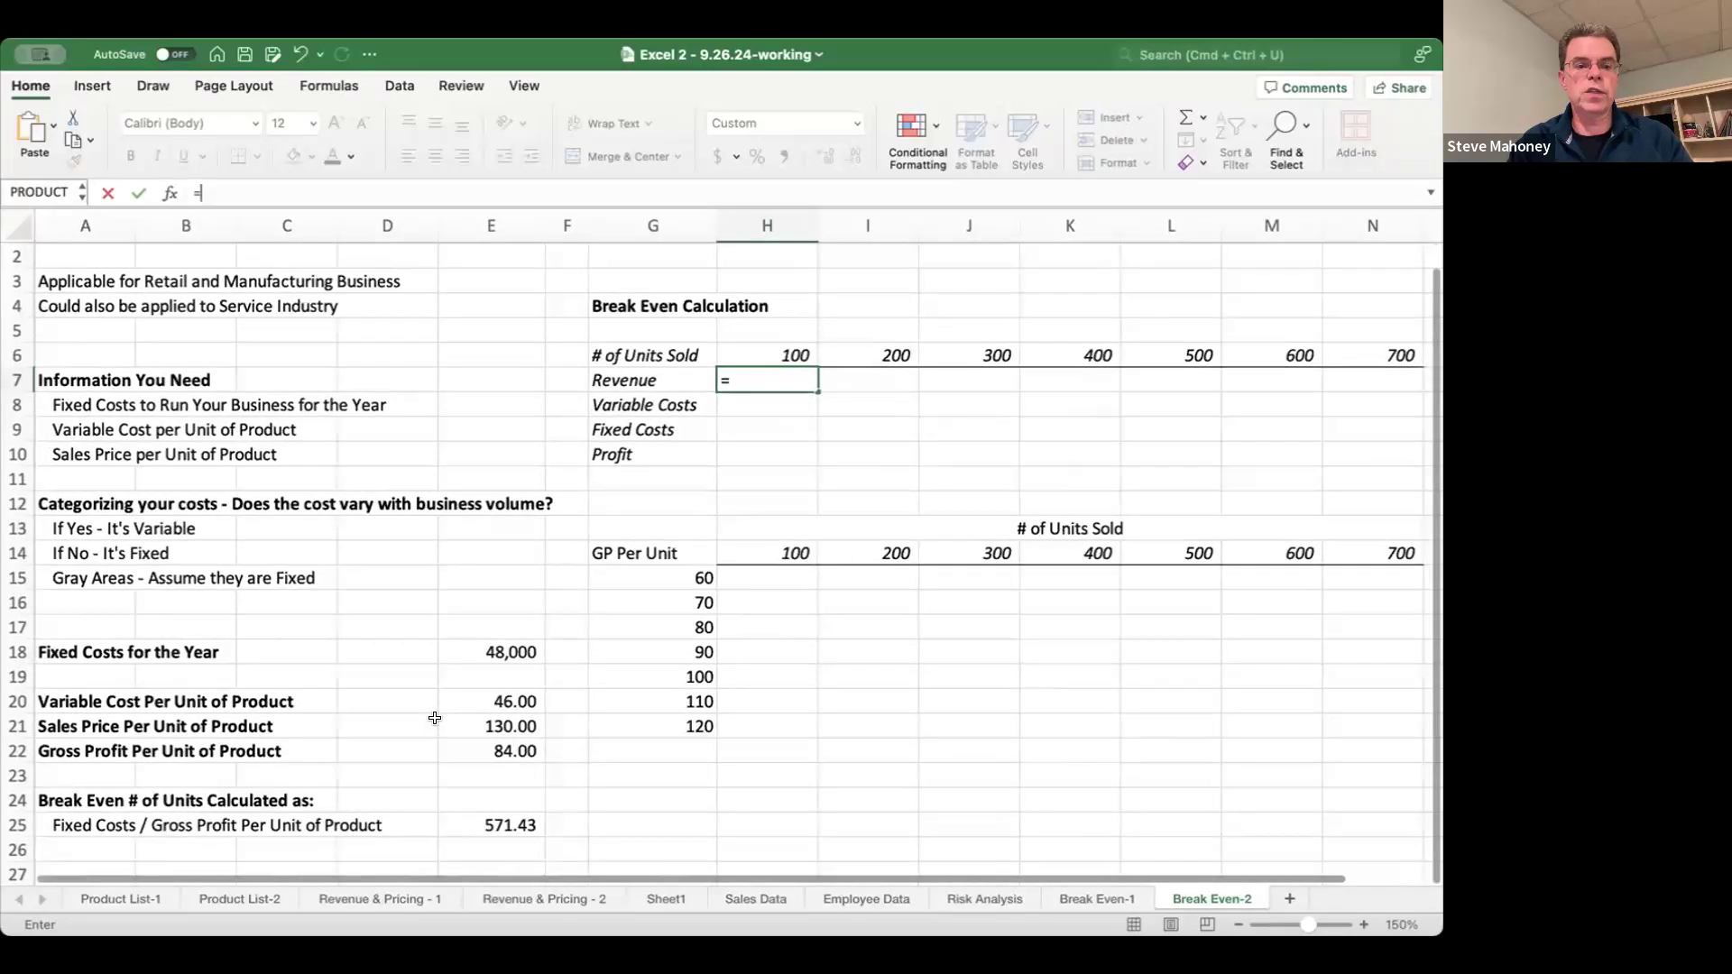
pyautogui.click(779, 359)
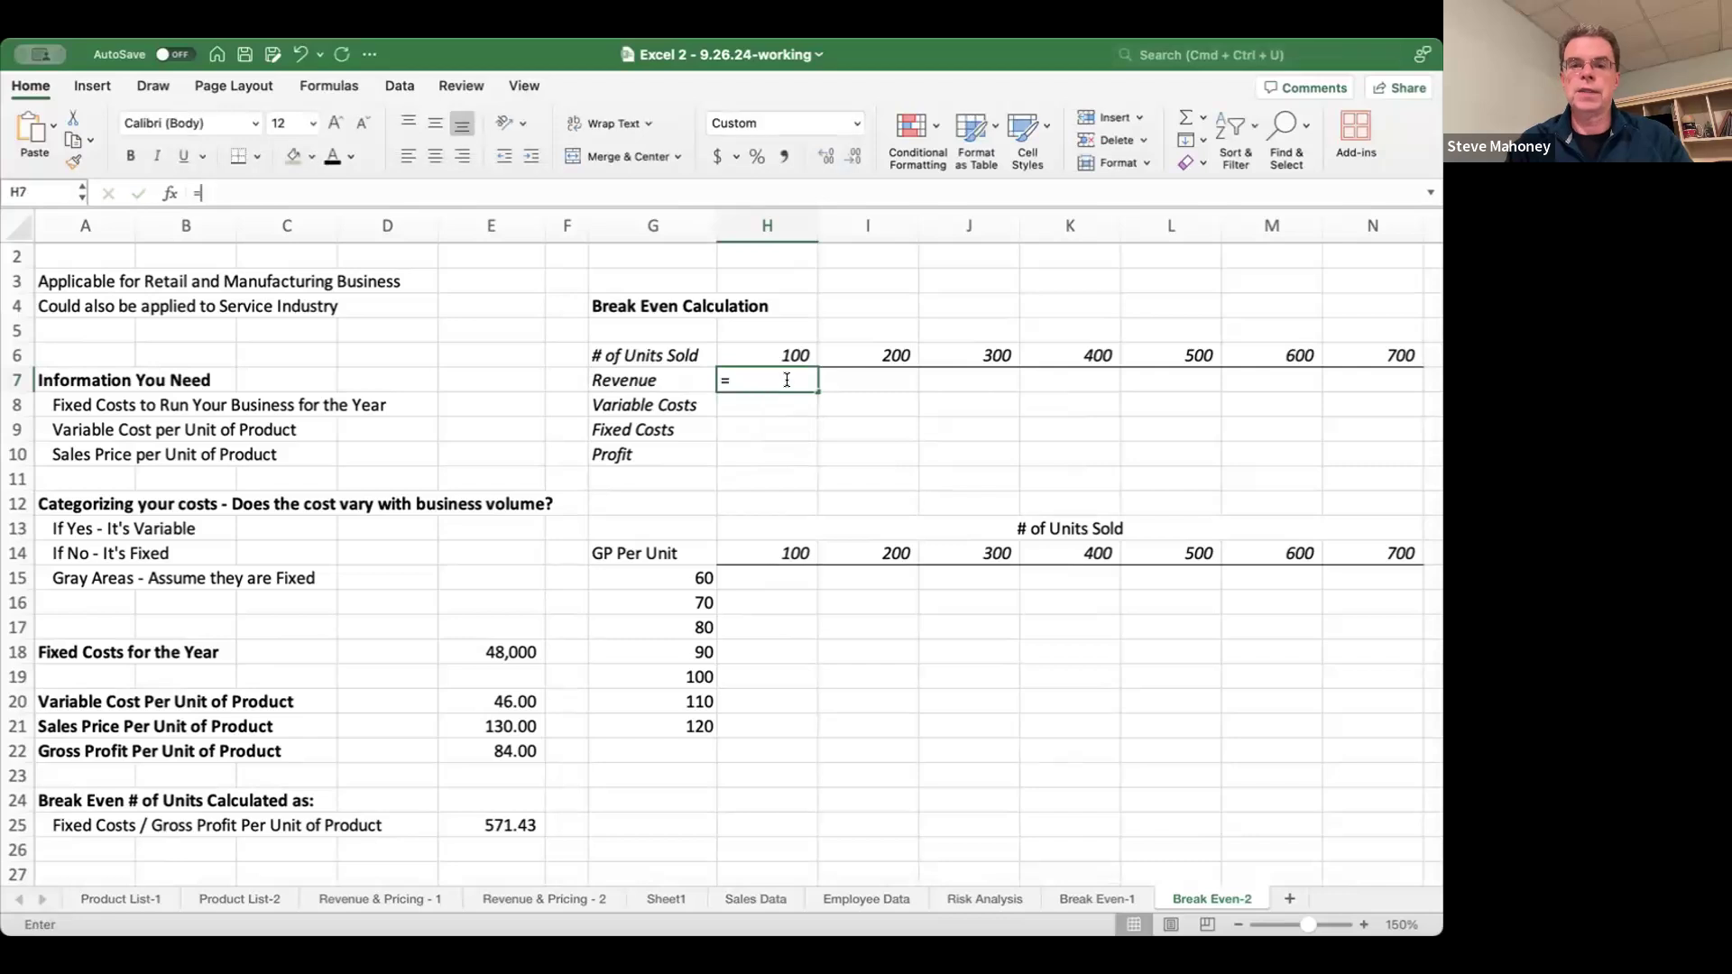
pyautogui.write('*')
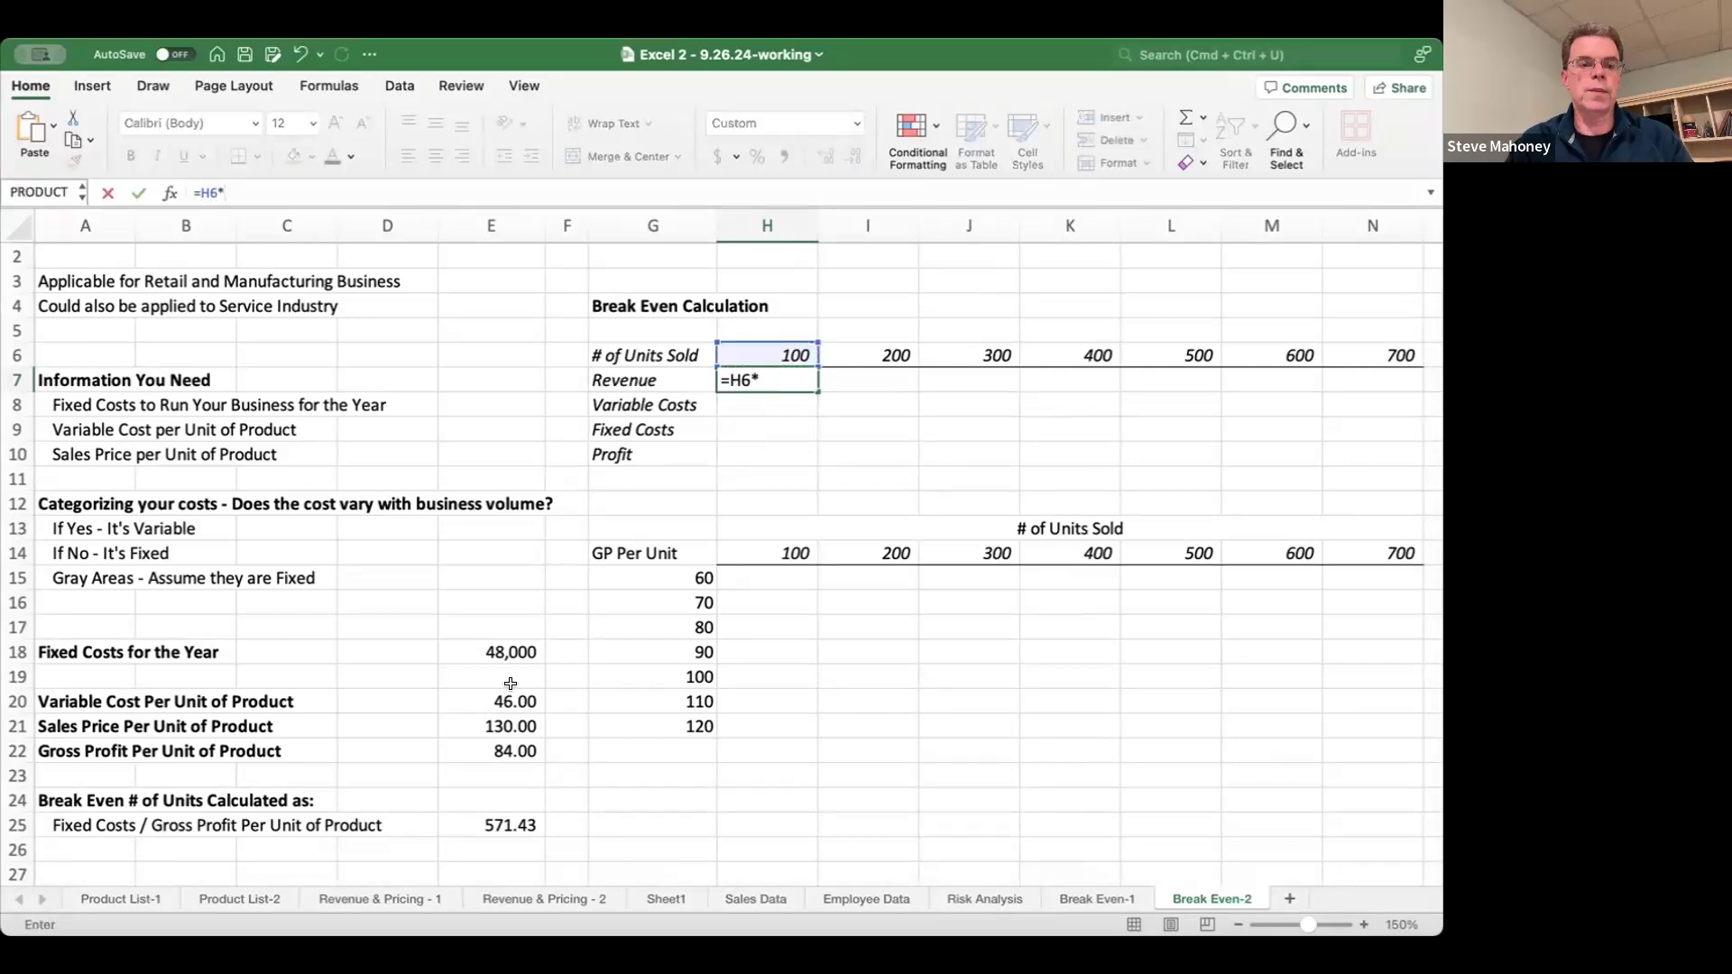
pyautogui.click(478, 724)
pyautogui.press('Return')
# - Calculate Variable Costs for 100 units in H8 with the formula =H6*E20
pyautogui.write('=')
pyautogui.press('Up')
pyautogui.press('Up')
pyautogui.write('*')
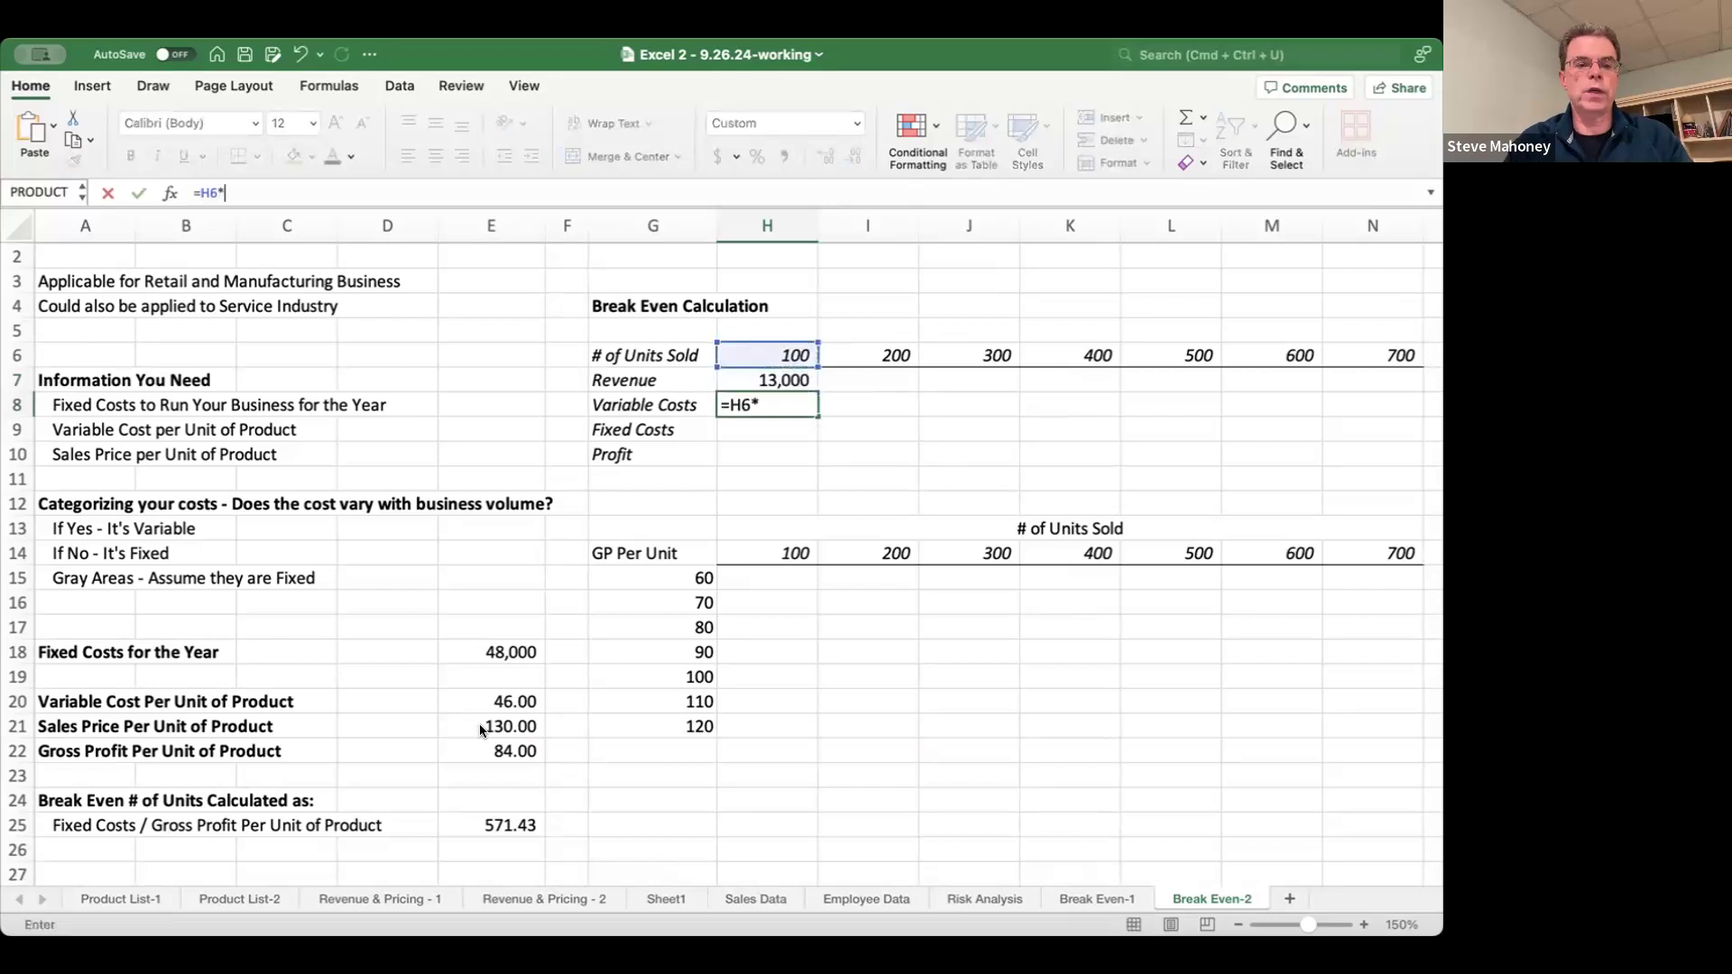
pyautogui.click(500, 702)
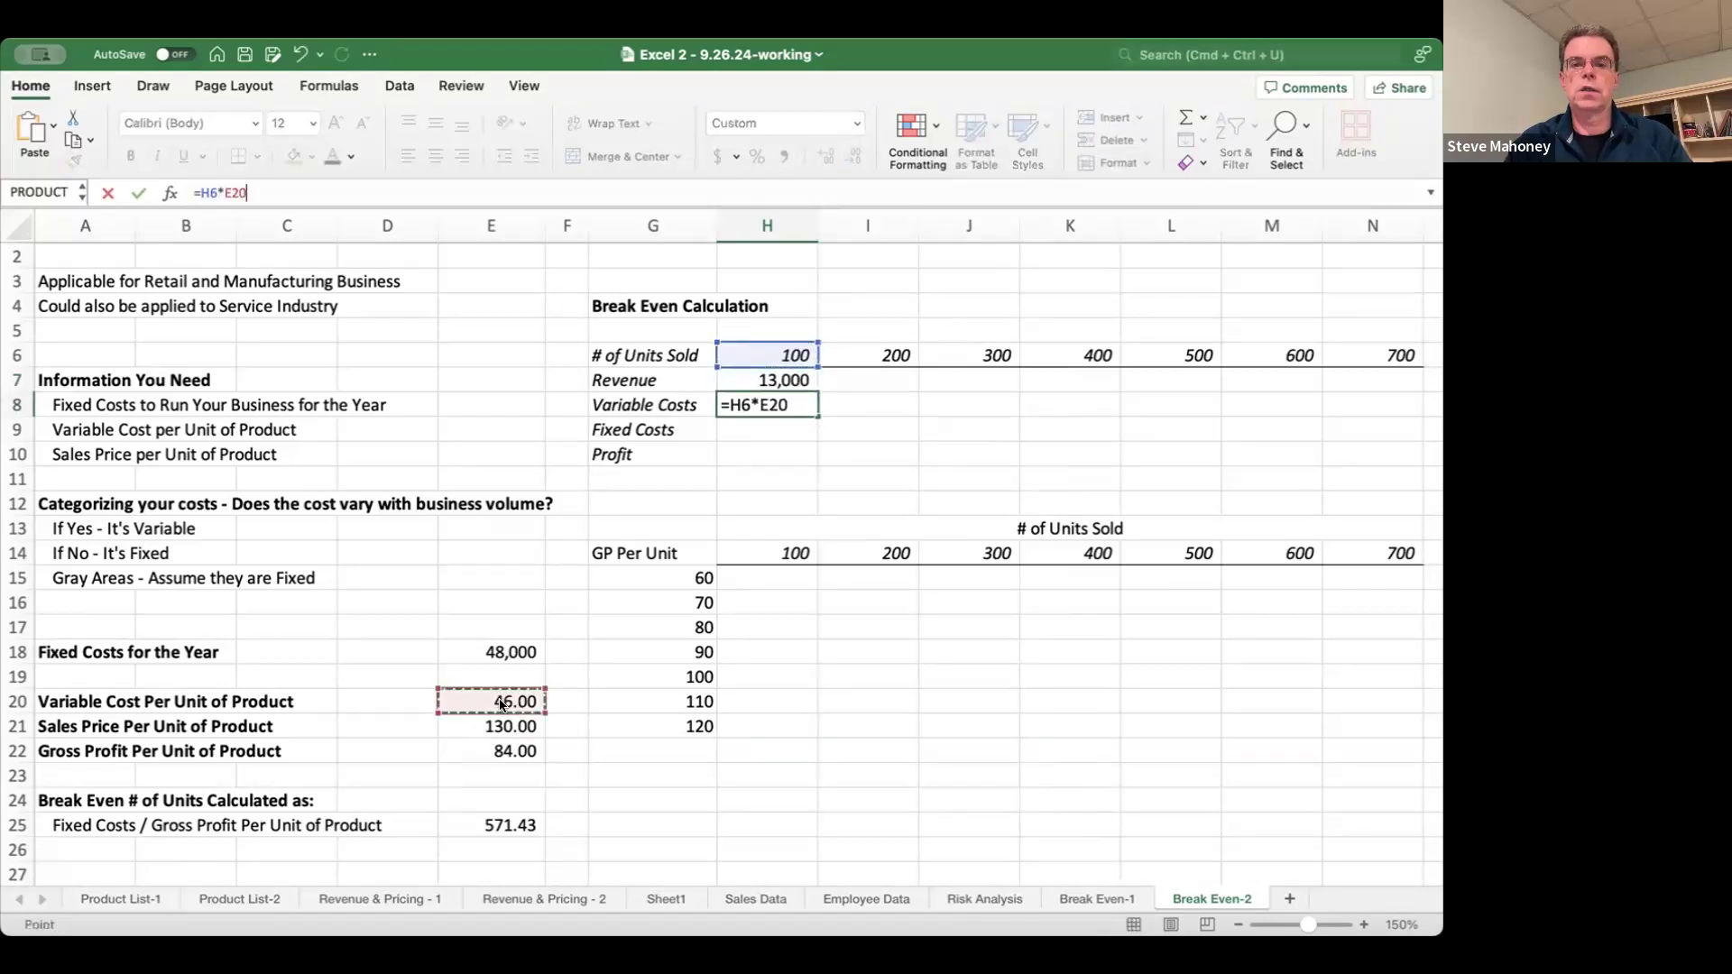
pyautogui.press('Return')
# - Link Fixed Costs for 100 units in H9 to the yearly fixed costs with the formula =E18
pyautogui.write('=')
pyautogui.press('Down')
pyautogui.press('Down')
pyautogui.press('Down')
pyautogui.press('Down')
pyautogui.press('Down')
pyautogui.press('Down')
pyautogui.press('Down')
pyautogui.press('Down')
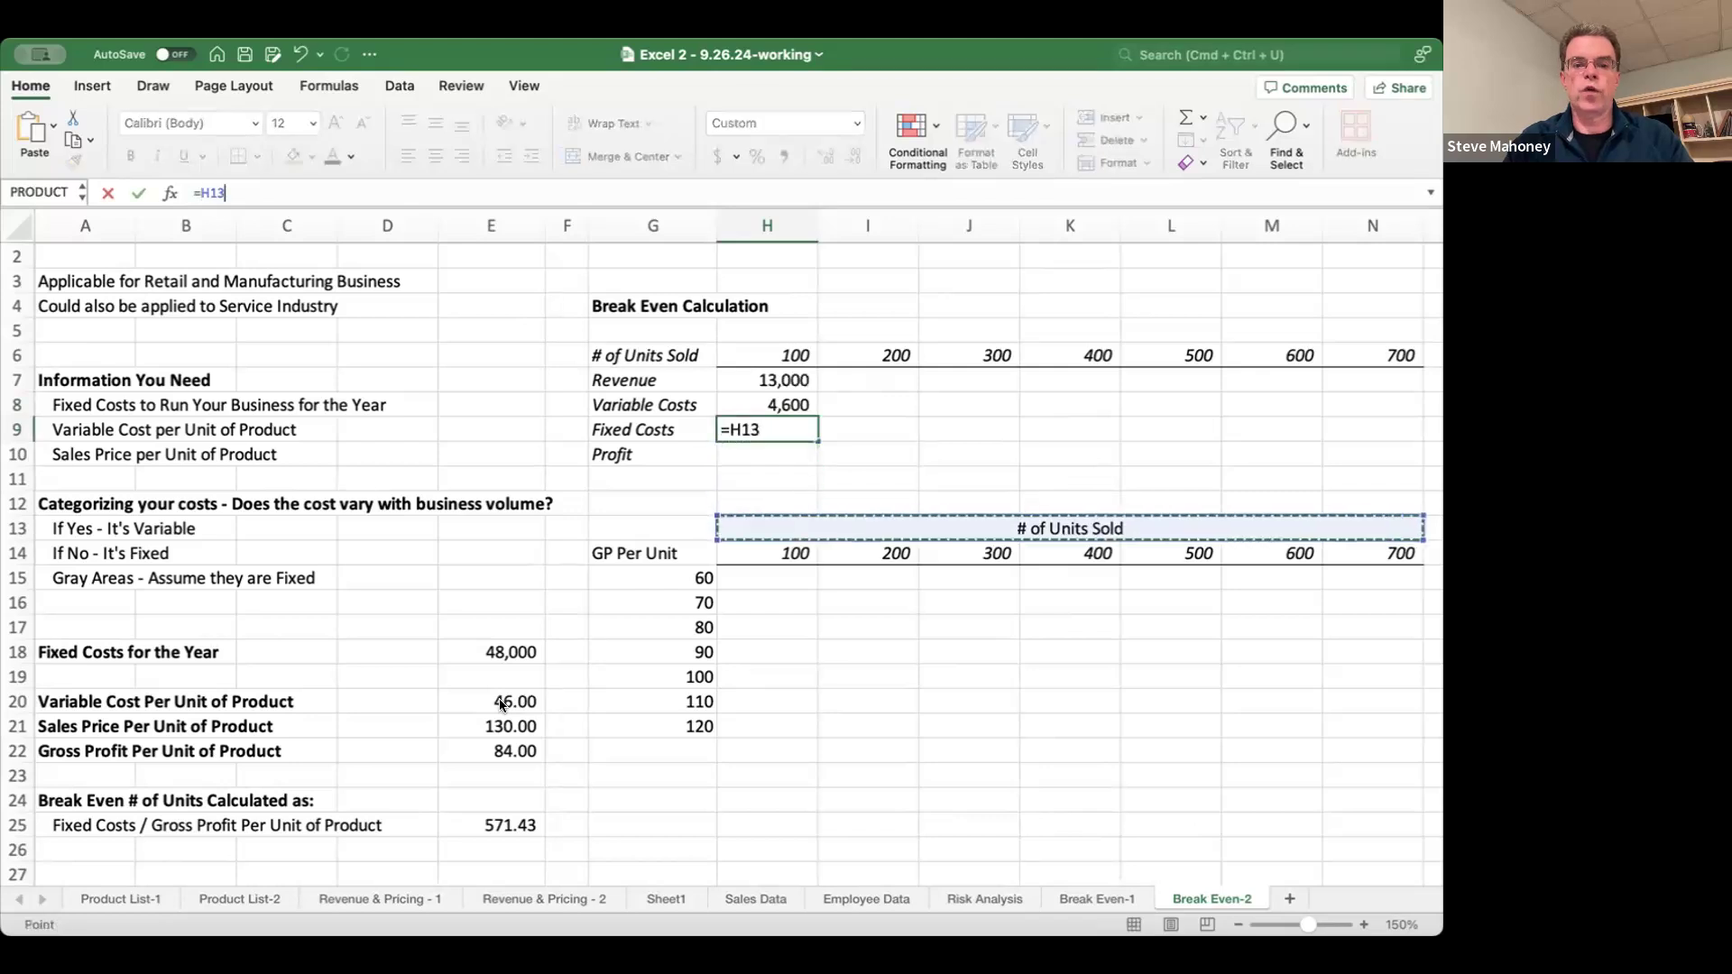
pyautogui.press('Down')
pyautogui.press('Left')
pyautogui.press('Left')
pyautogui.press('Left')
pyautogui.press('Return')
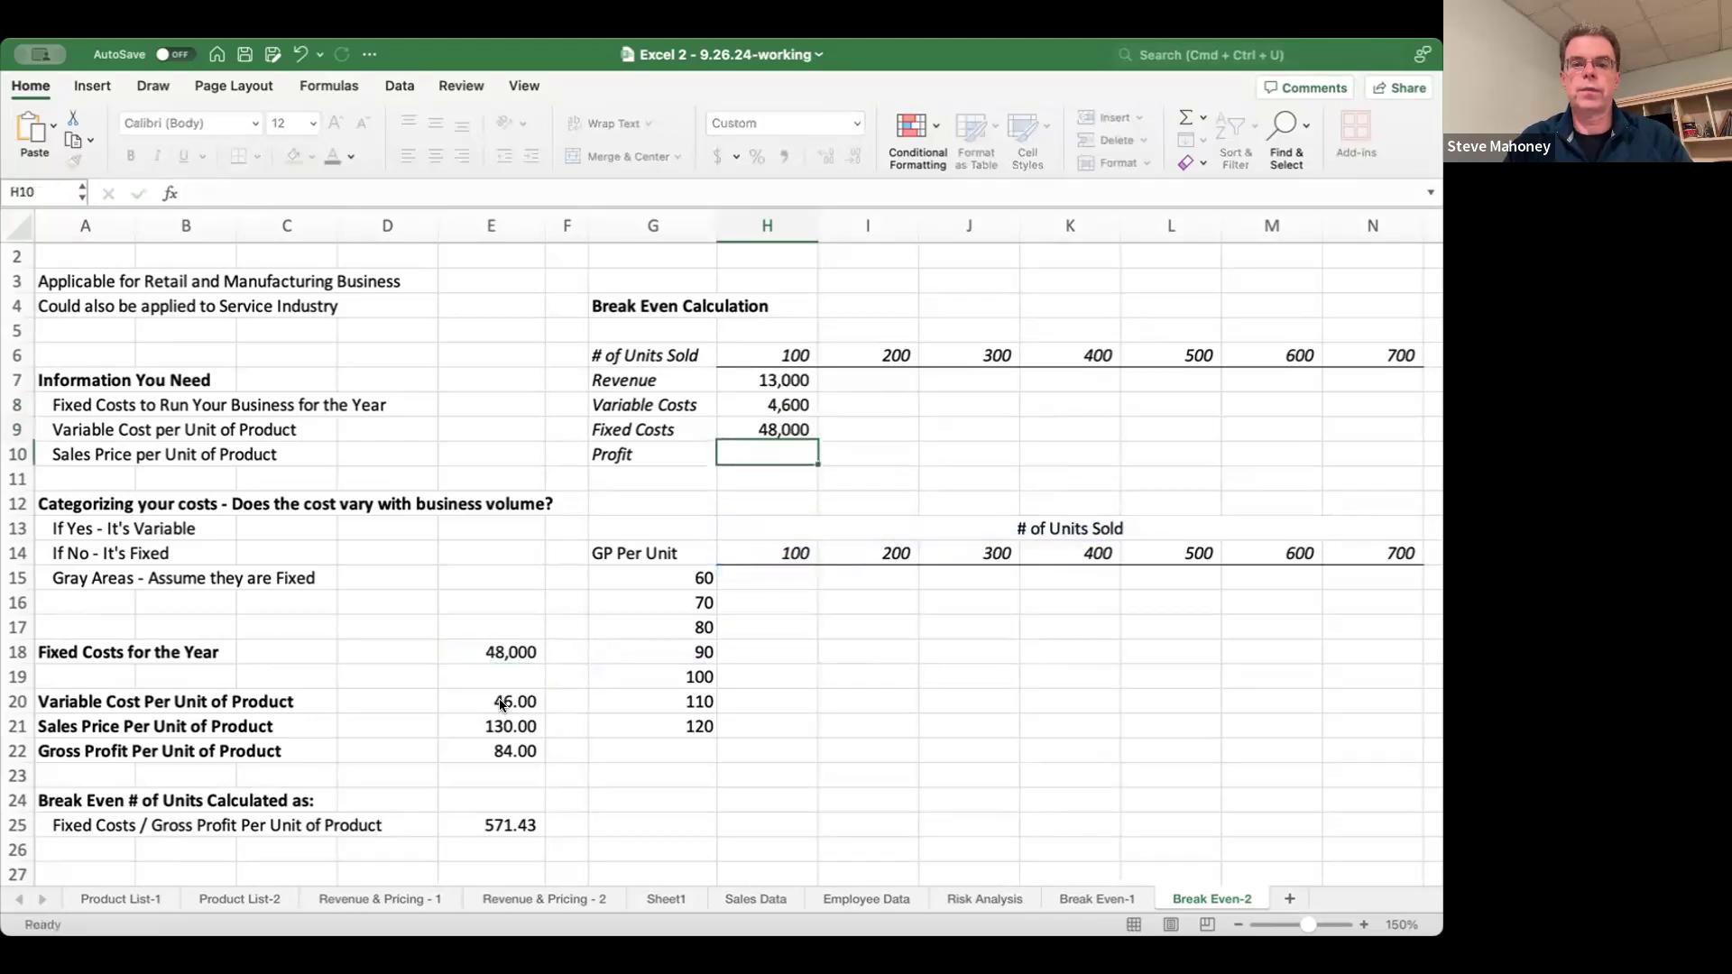
# - Calculate Profit for 100 units in H10 with the formula =H7-H8-H9
pyautogui.write('=')
pyautogui.press('Up')
pyautogui.press('Up')
pyautogui.press('Up')
pyautogui.write('-')
pyautogui.press('Up')
pyautogui.press('Up')
pyautogui.write('-')
pyautogui.press('Up')
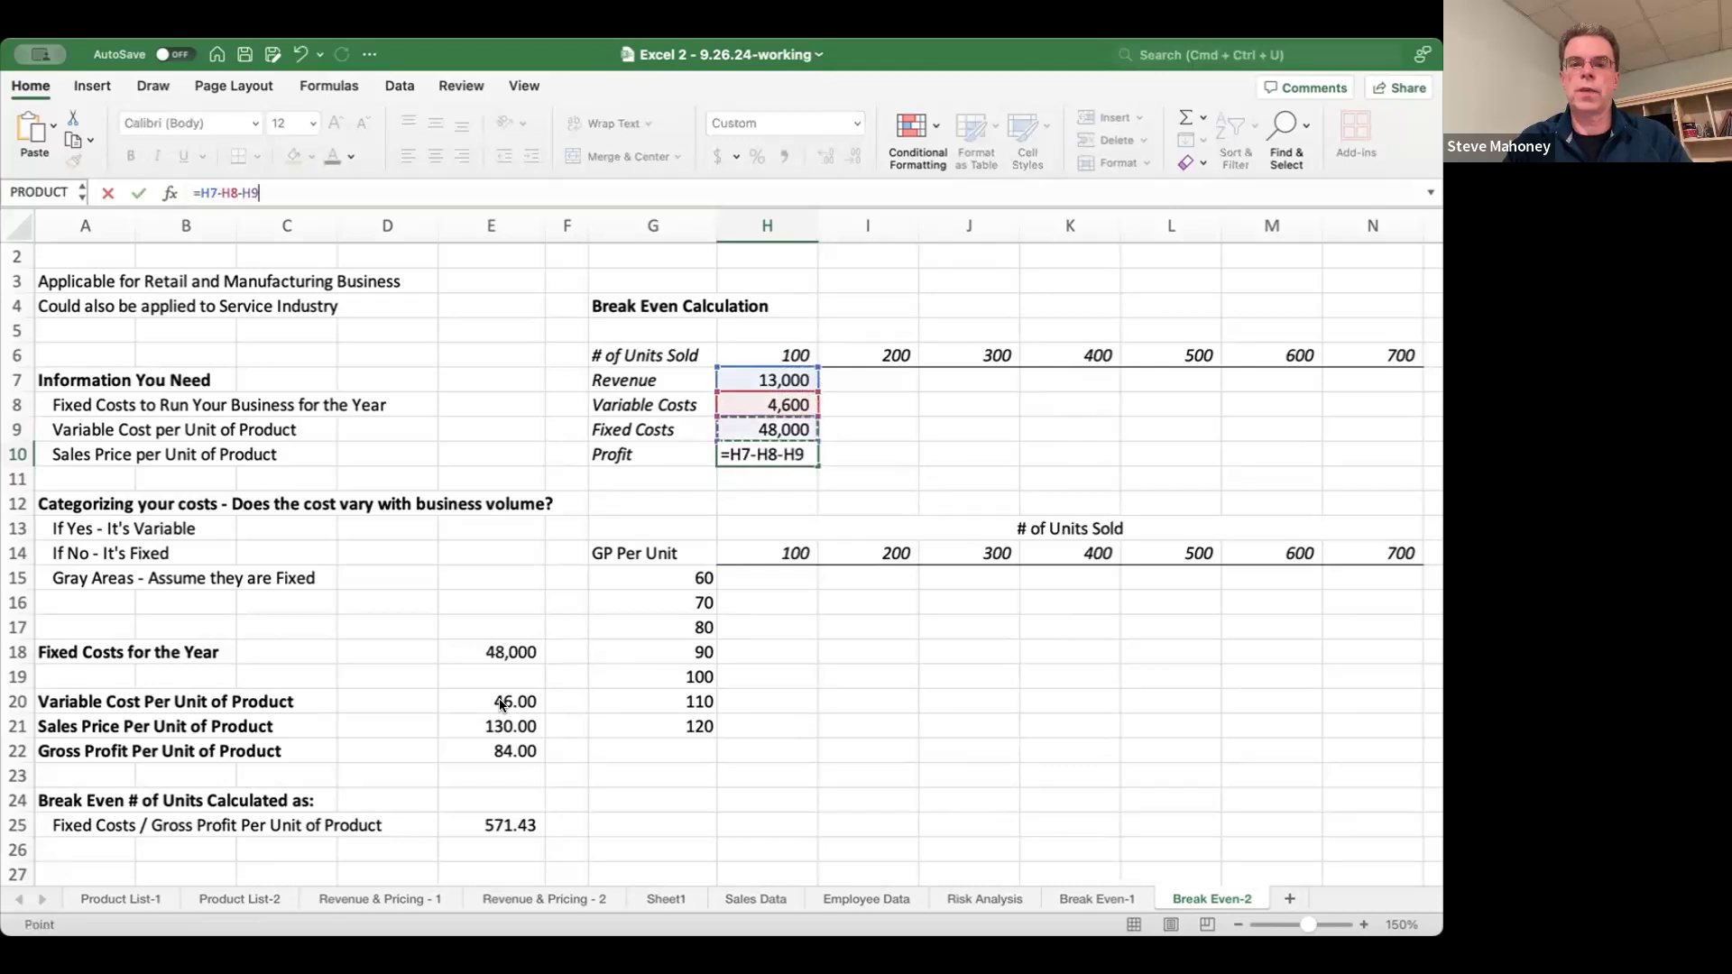
pyautogui.press('Return')
# - Make the sales price reference absolute in the H7 Revenue formula so it reads =H6*$E$21
pyautogui.press('Up')
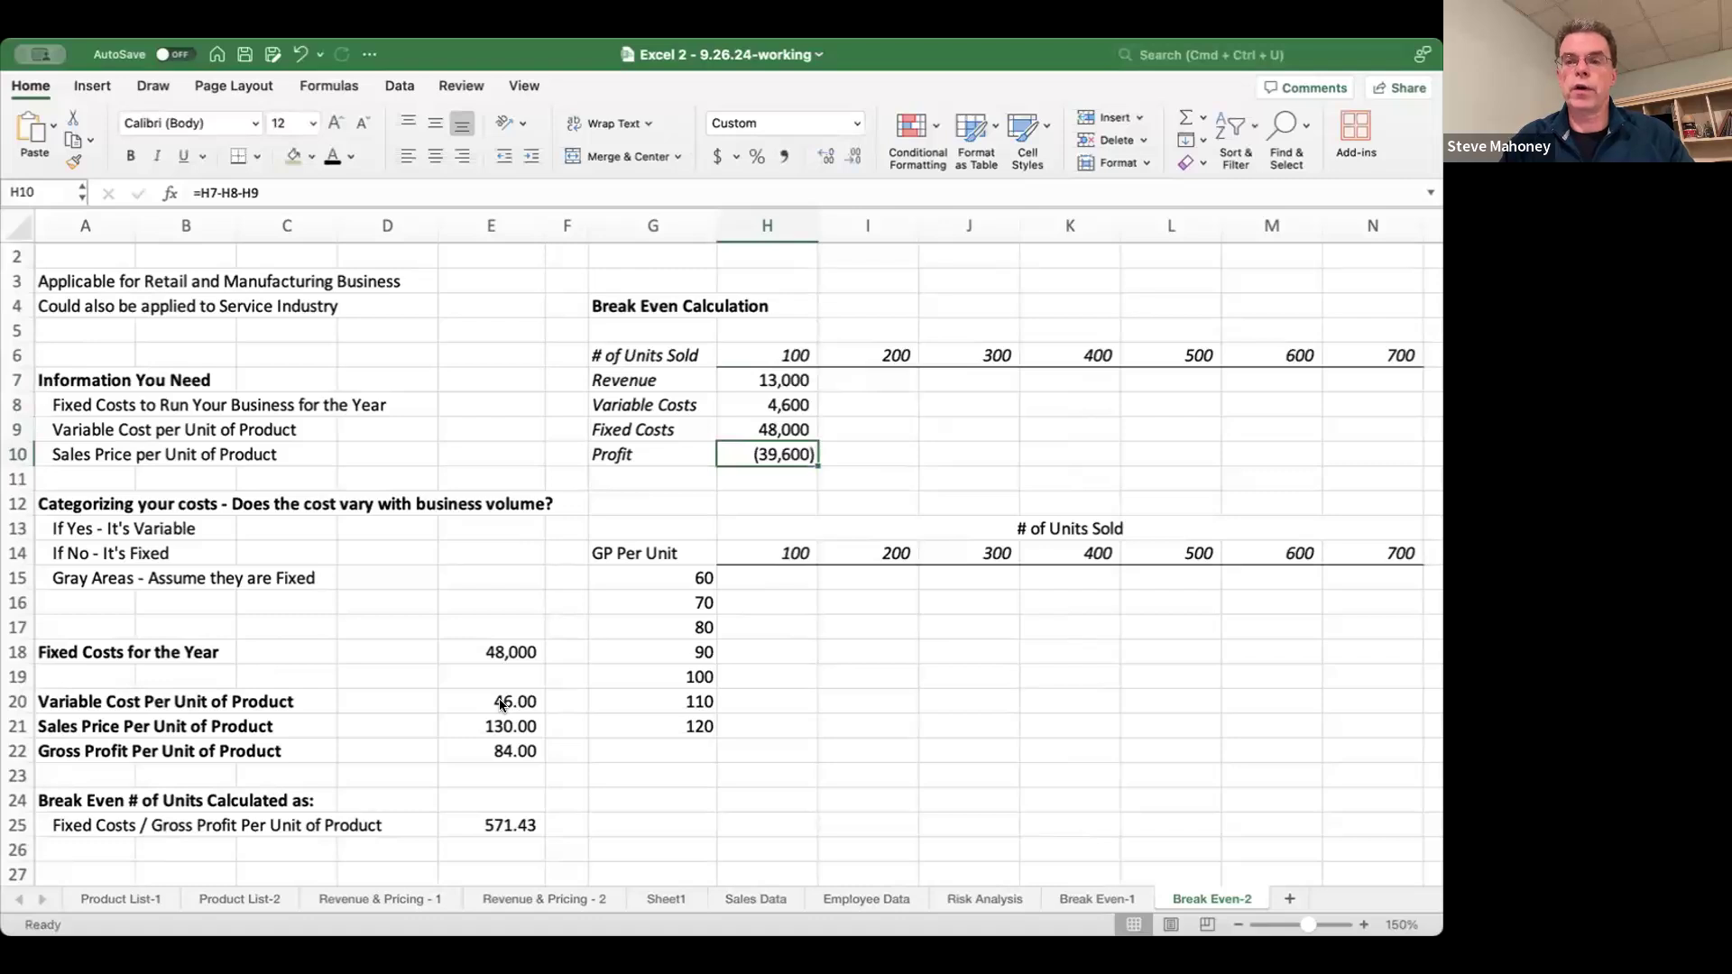
pyautogui.press('Up')
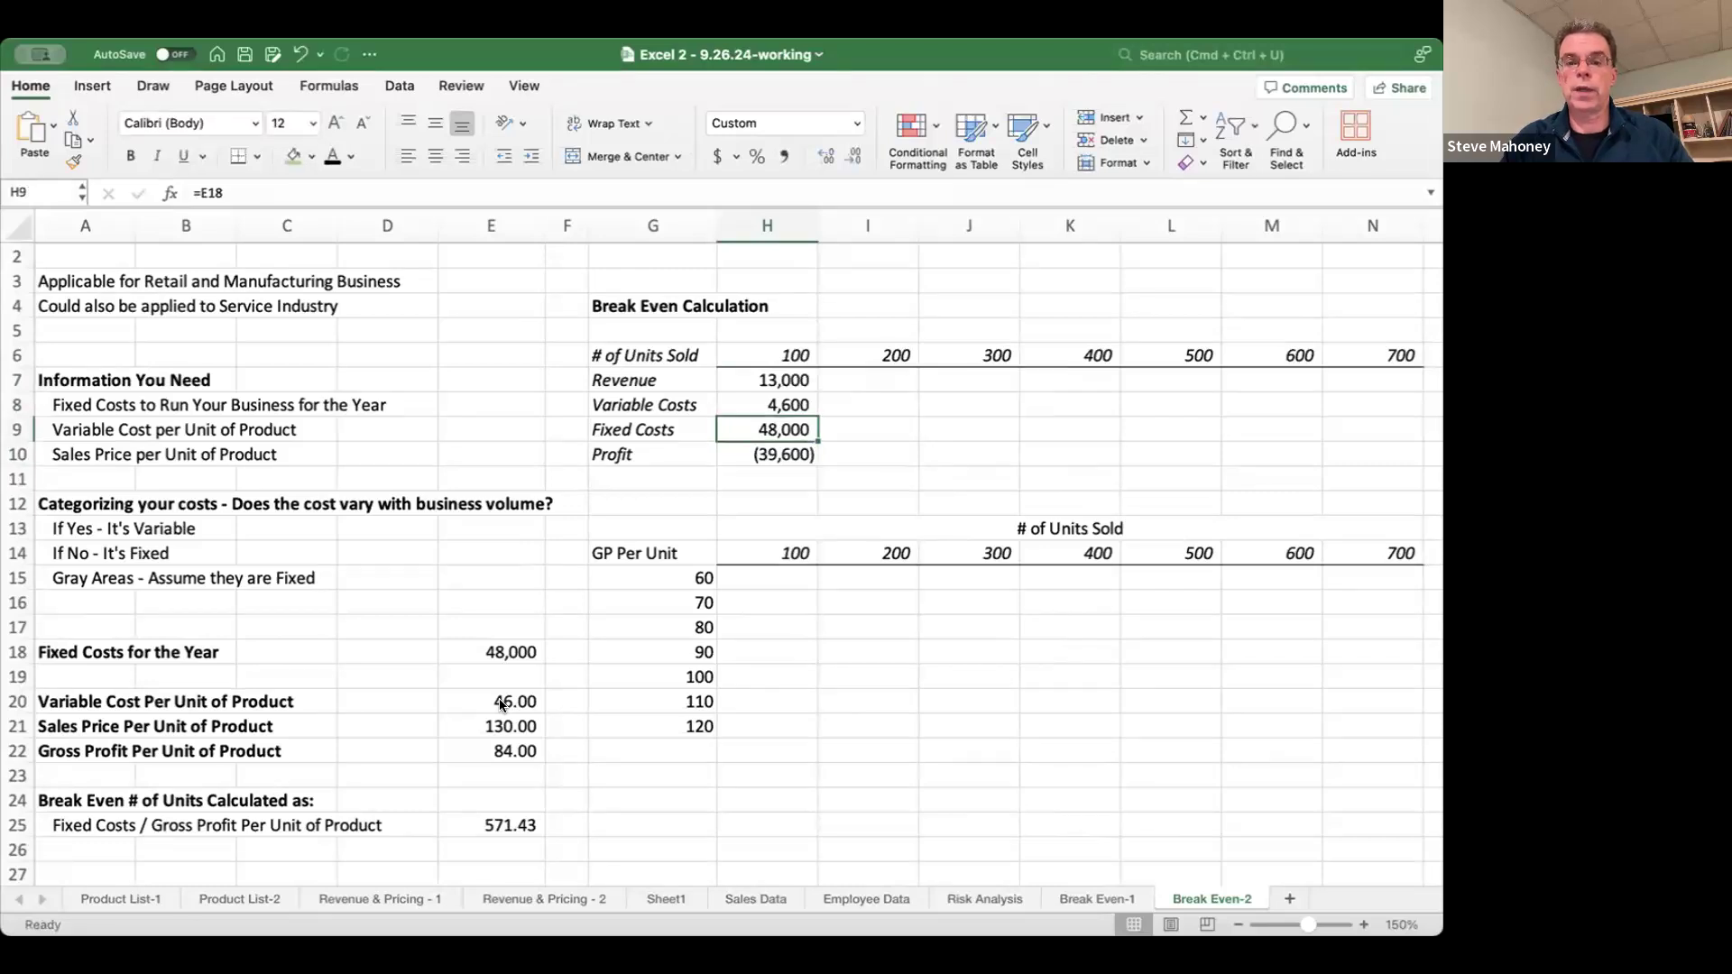
pyautogui.press('Up')
pyautogui.press('Up')
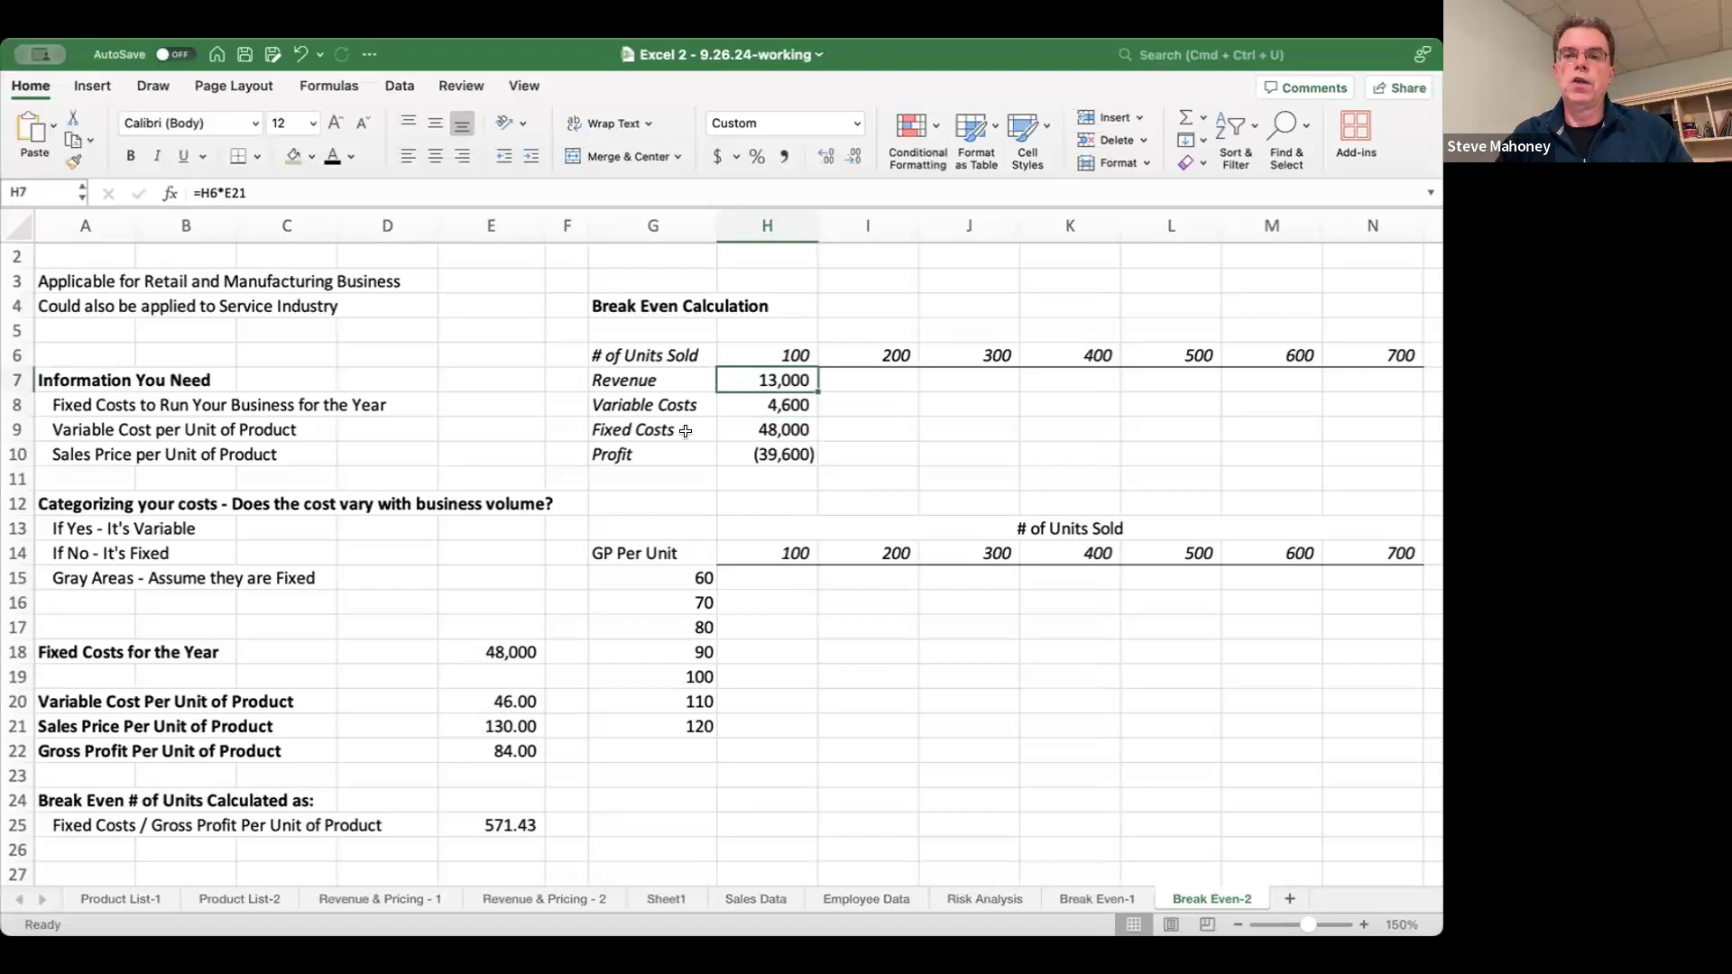
pyautogui.click(261, 193)
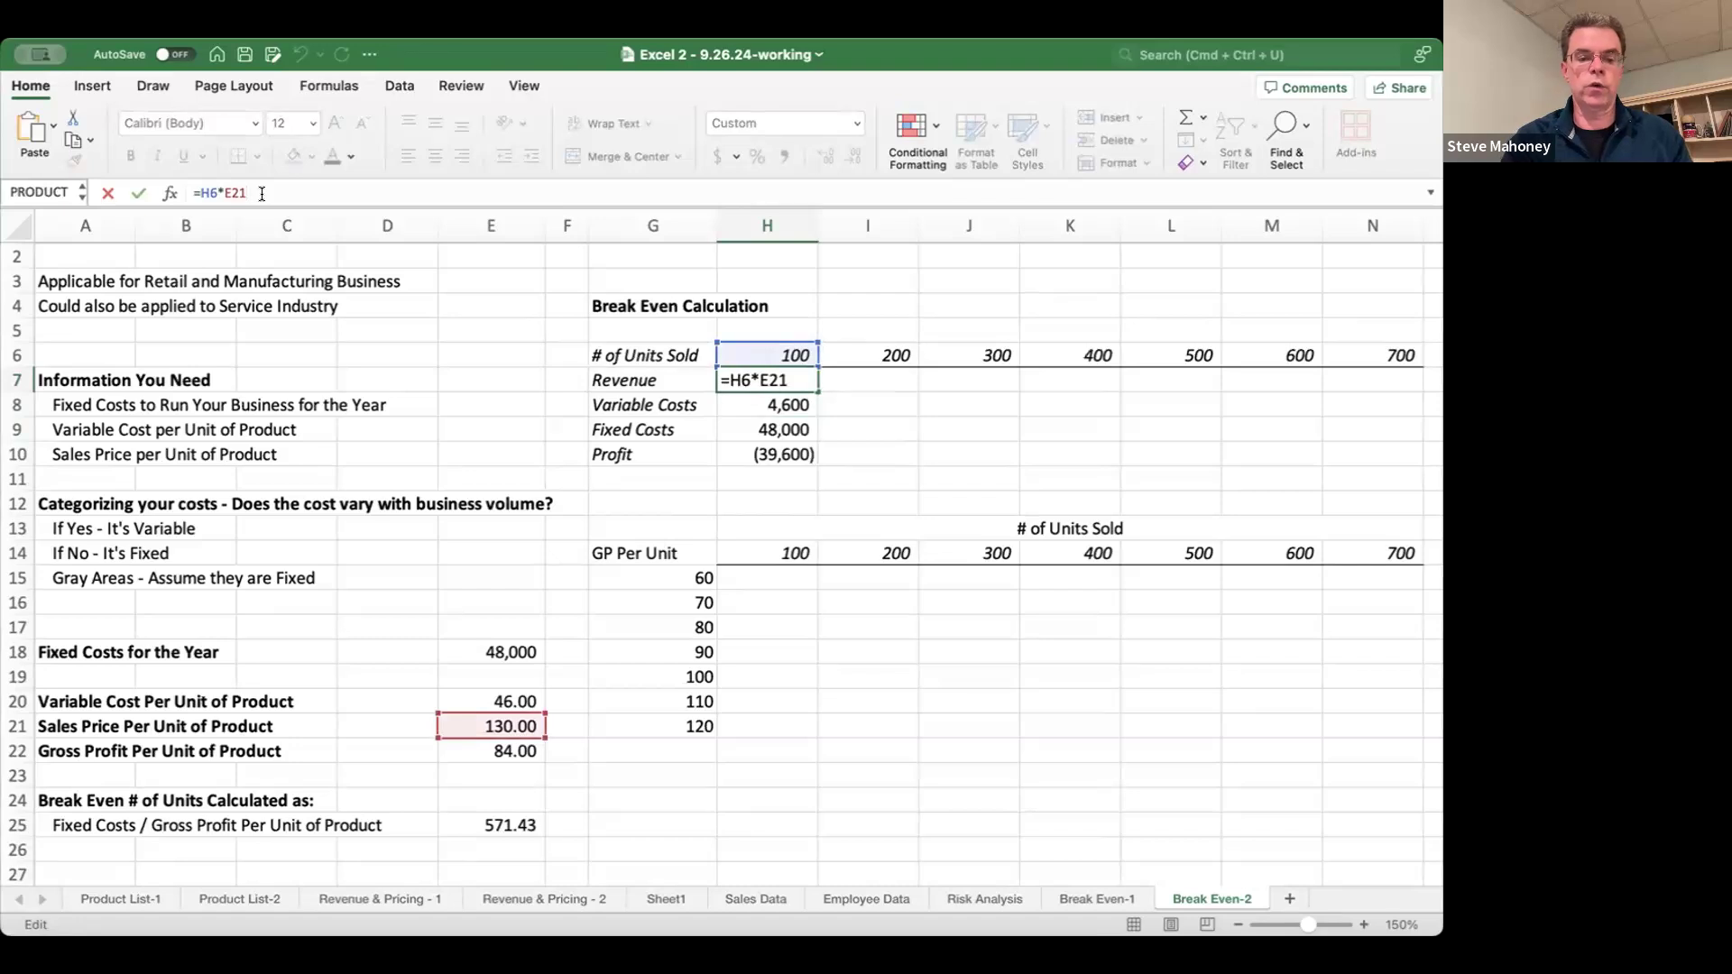
pyautogui.press('F4')
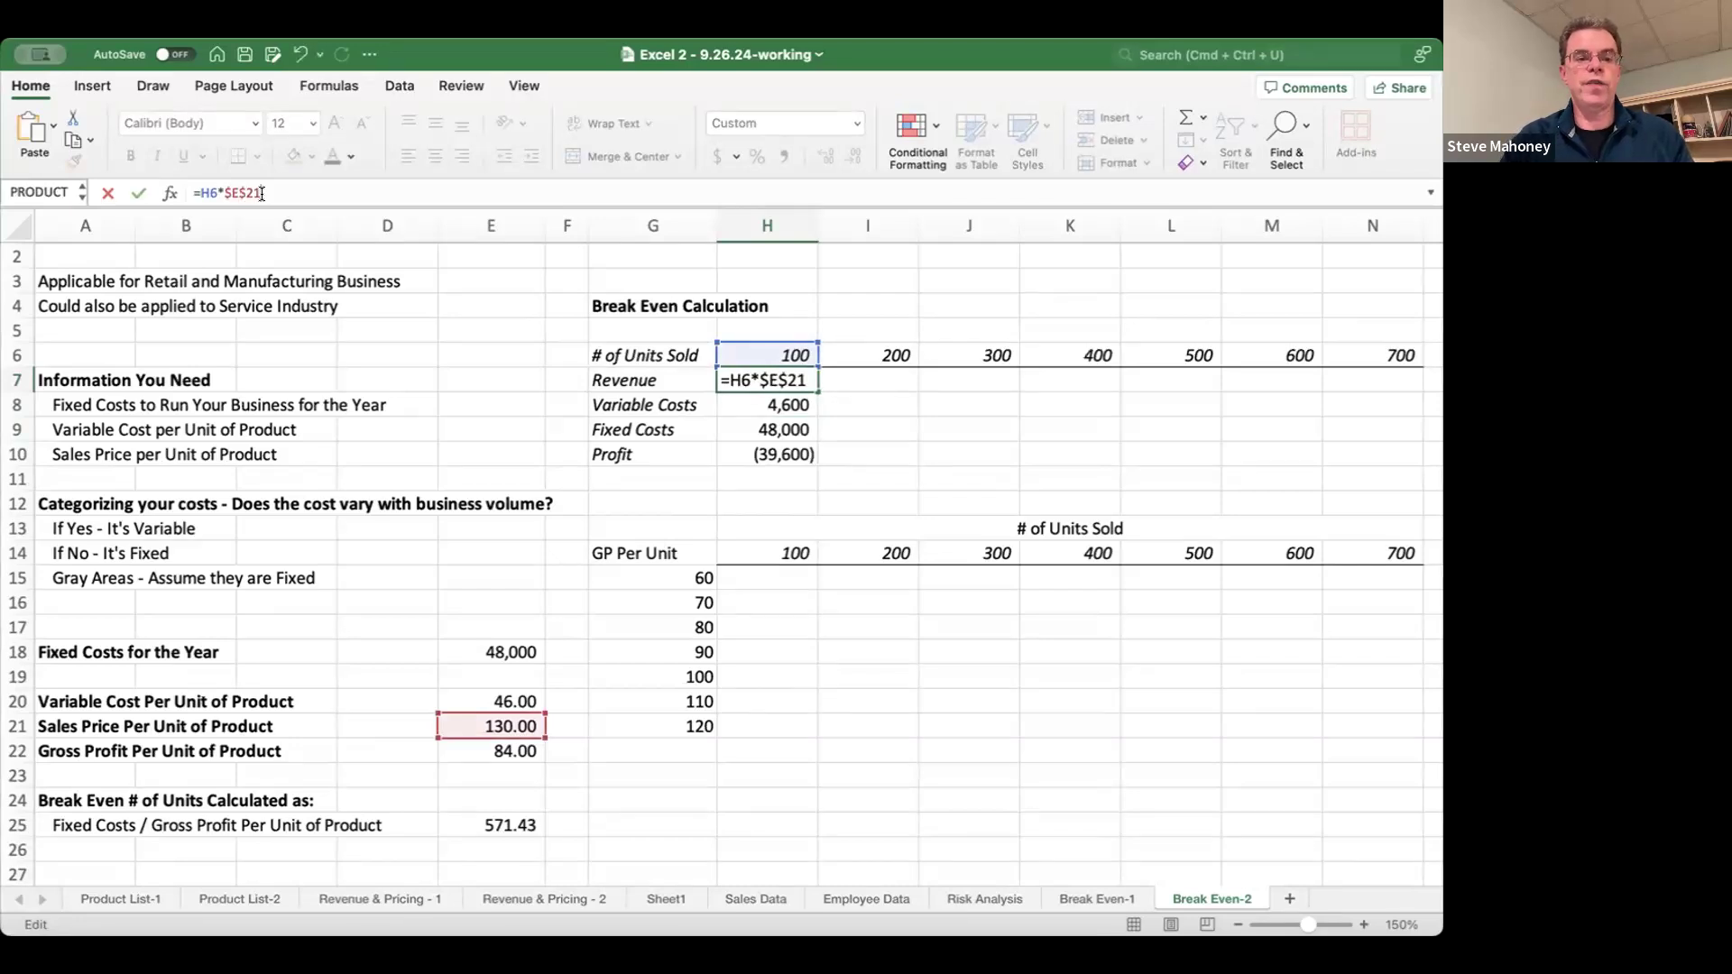
pyautogui.press('Return')
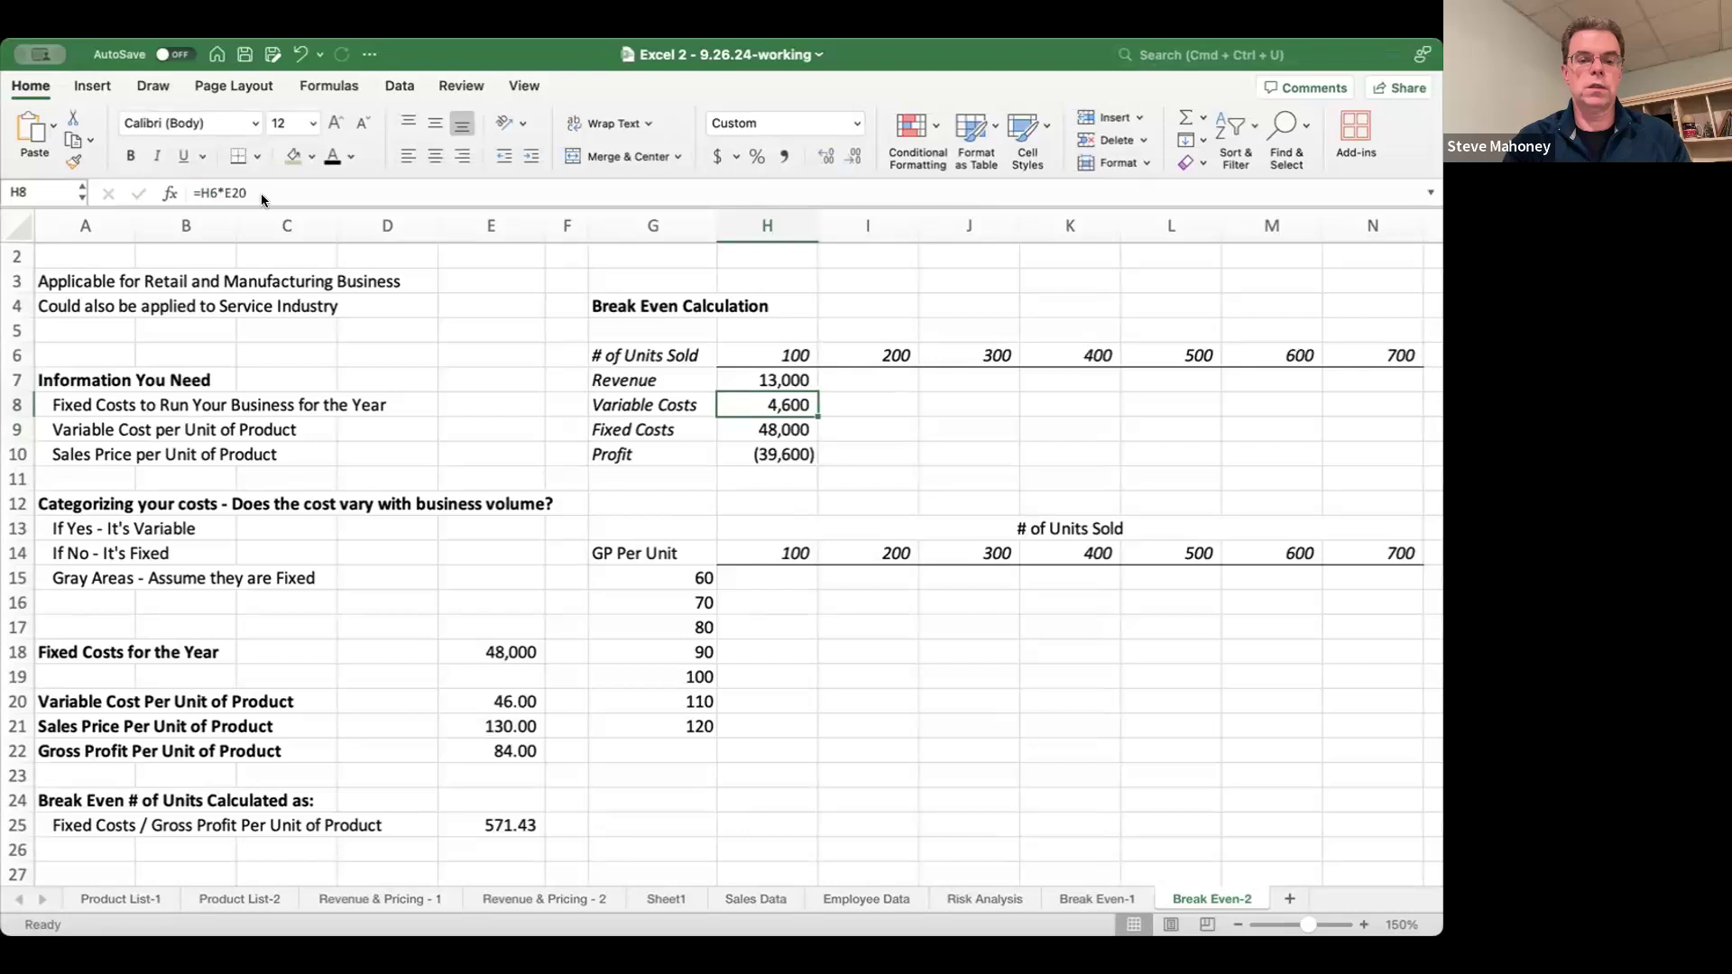
# - Make the cost references absolute in the Variable Costs and Fixed Costs formulas, using $E$20 in H8 and $E$18 in H9
pyautogui.click(302, 186)
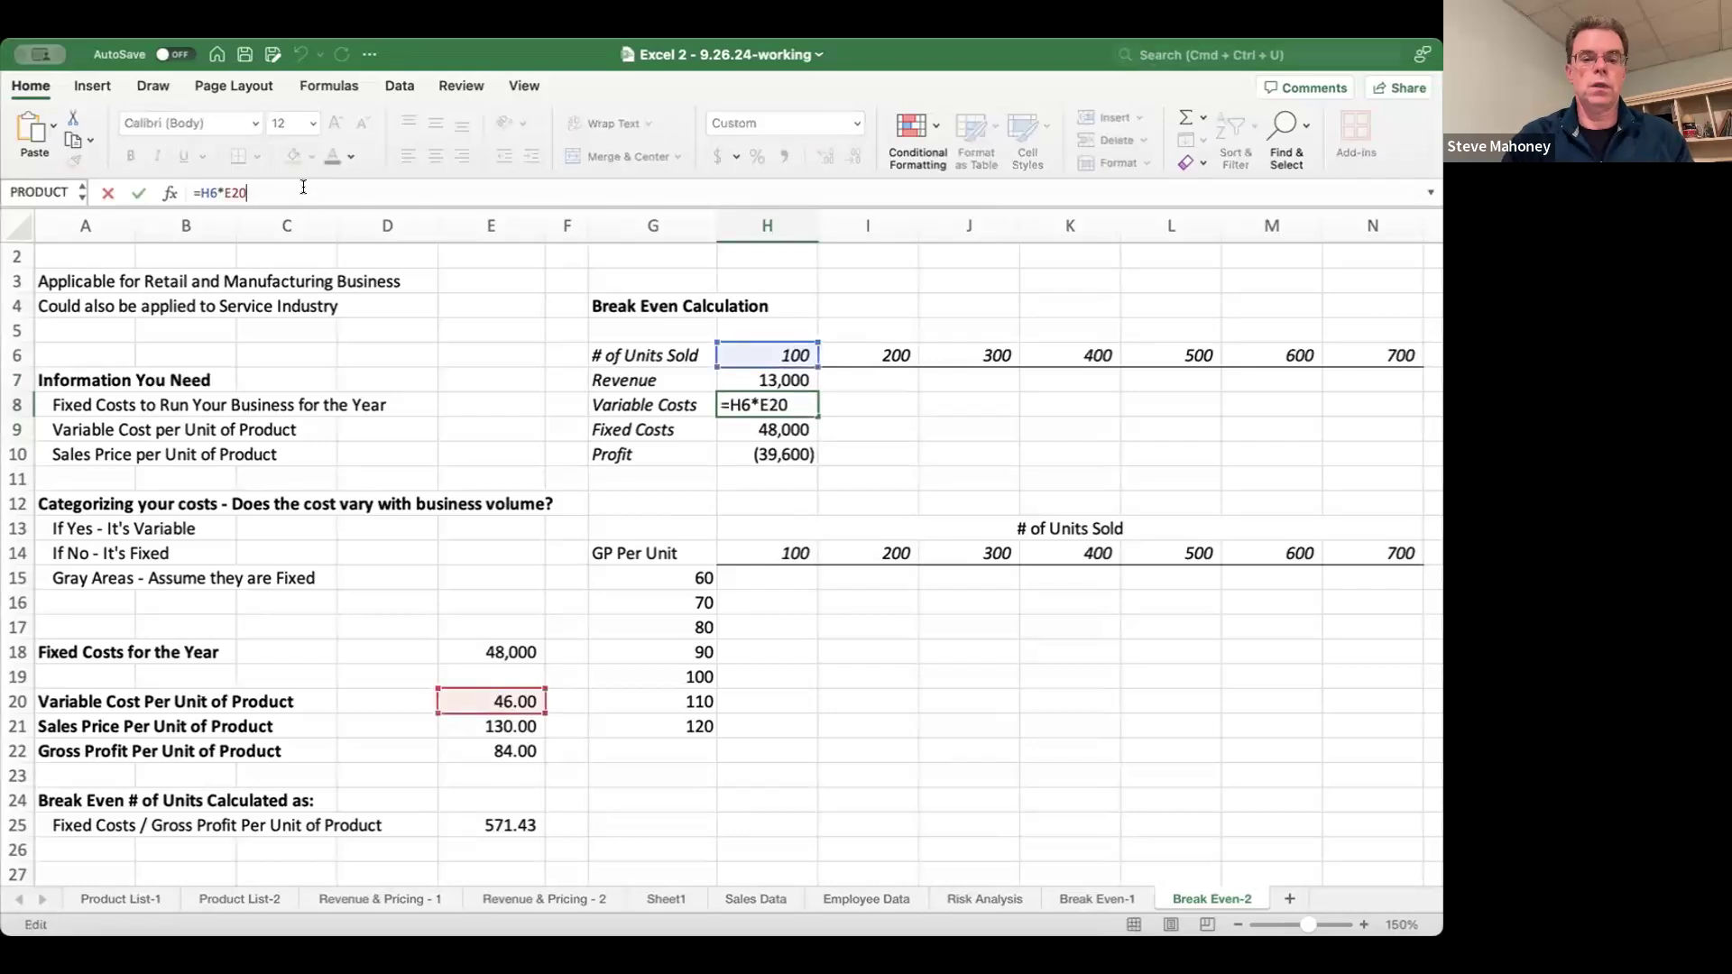
pyautogui.press('F4')
pyautogui.press('Return')
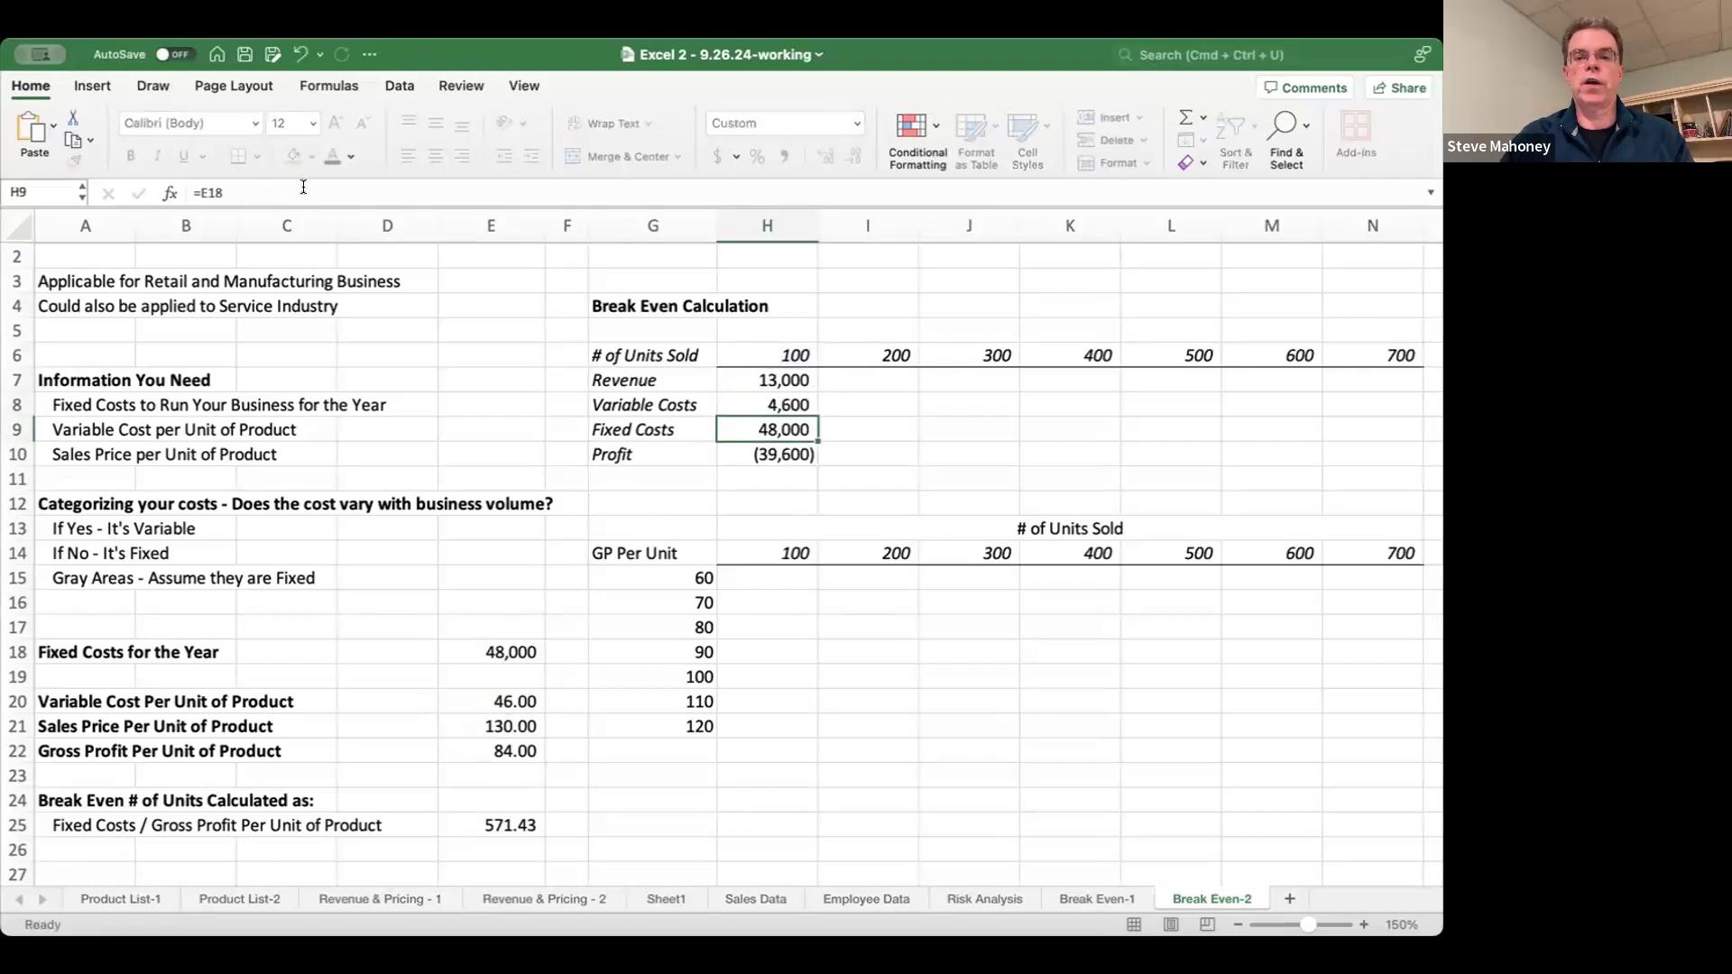
pyautogui.click(303, 186)
pyautogui.press('F4')
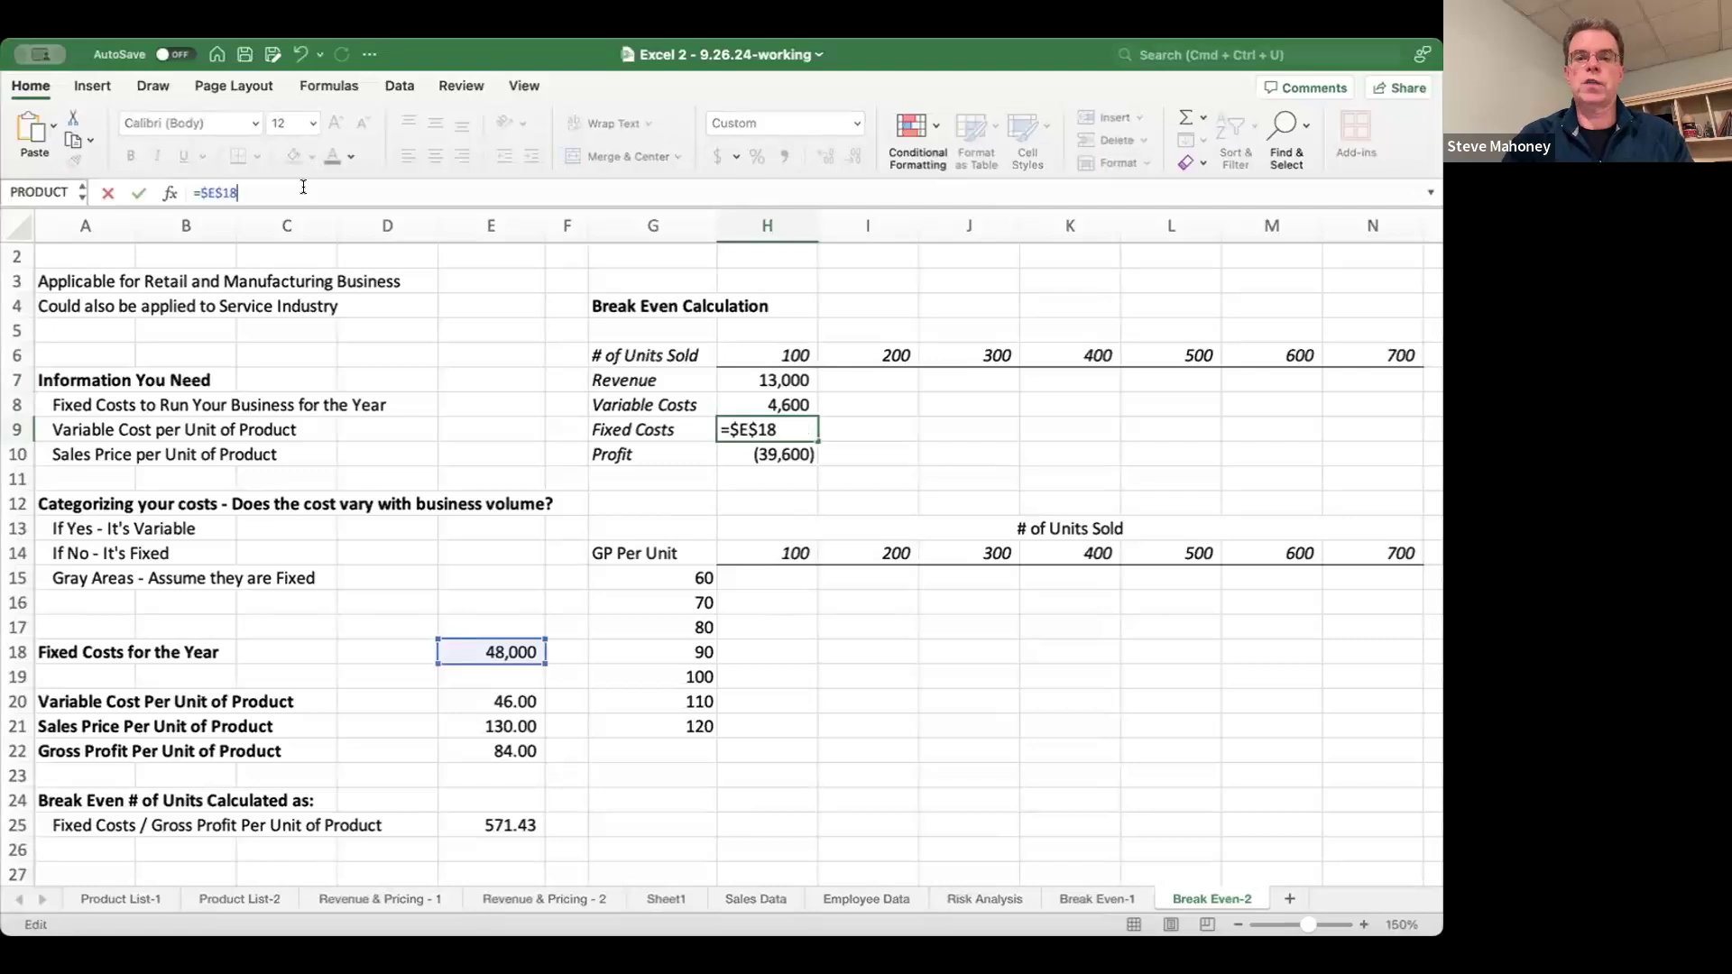
pyautogui.press('Return')
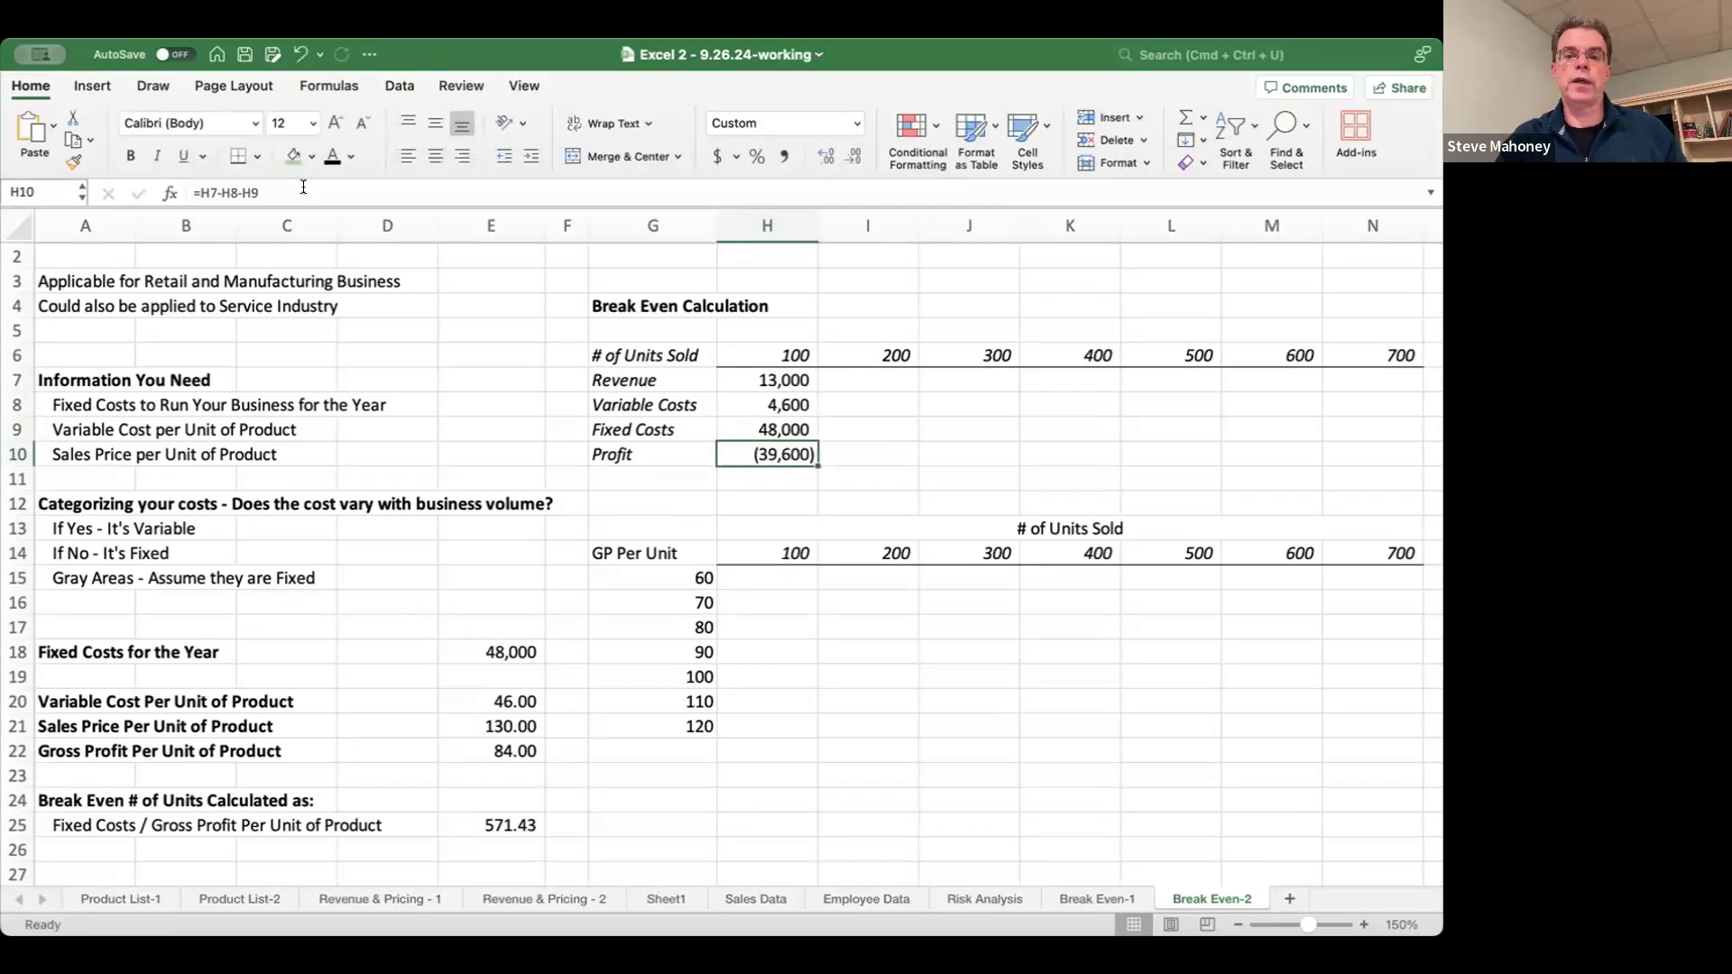
# - Copy the 100-unit formulas from H7:H10 into the 200-unit column, I7:I10
pyautogui.press('Up')
pyautogui.press('Up')
pyautogui.press('Up')
pyautogui.press('Down')
pyautogui.press('Down')
pyautogui.press('Up')
pyautogui.press('Up')
pyautogui.hotkey('shift', 'Down')
pyautogui.hotkey('shift', 'Down')
pyautogui.hotkey('shift', 'Down')
pyautogui.press('super+c')
pyautogui.press('Right')
pyautogui.press('super+v')
pyautogui.press('Escape')
# - Examine the copied Revenue, Variable Costs, Fixed Costs and Profit formulas in the 200-unit column against the 100-unit column
pyautogui.press('Left')
pyautogui.press('Right')
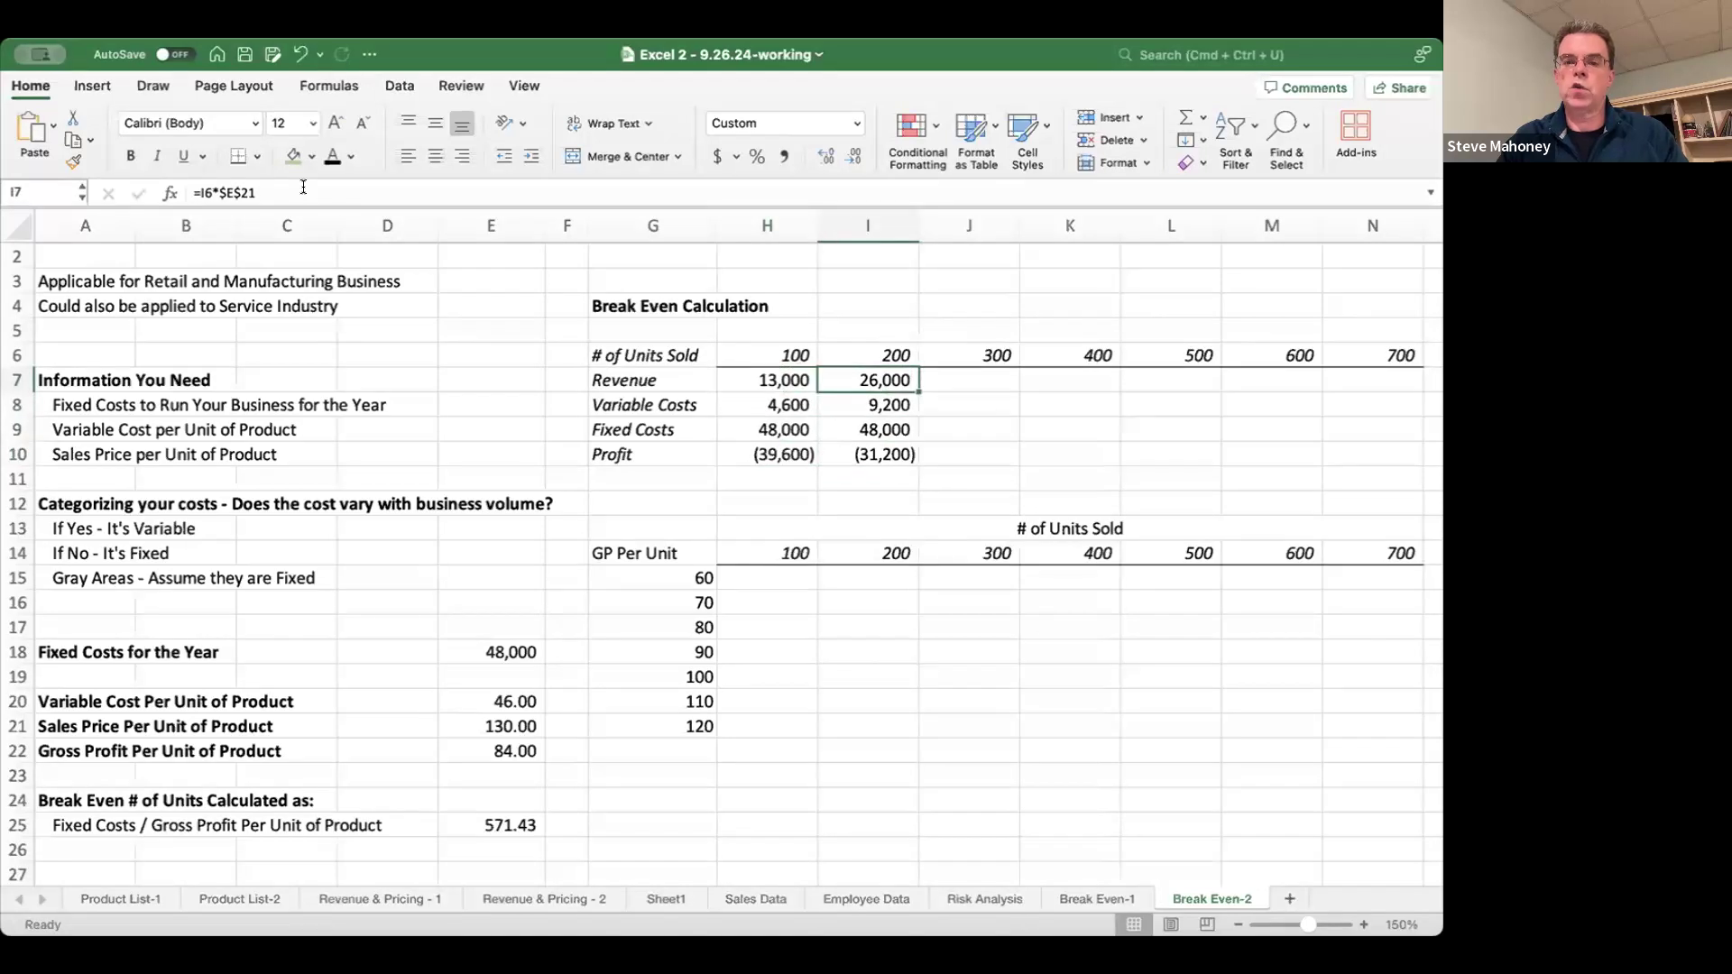
pyautogui.press('Up')
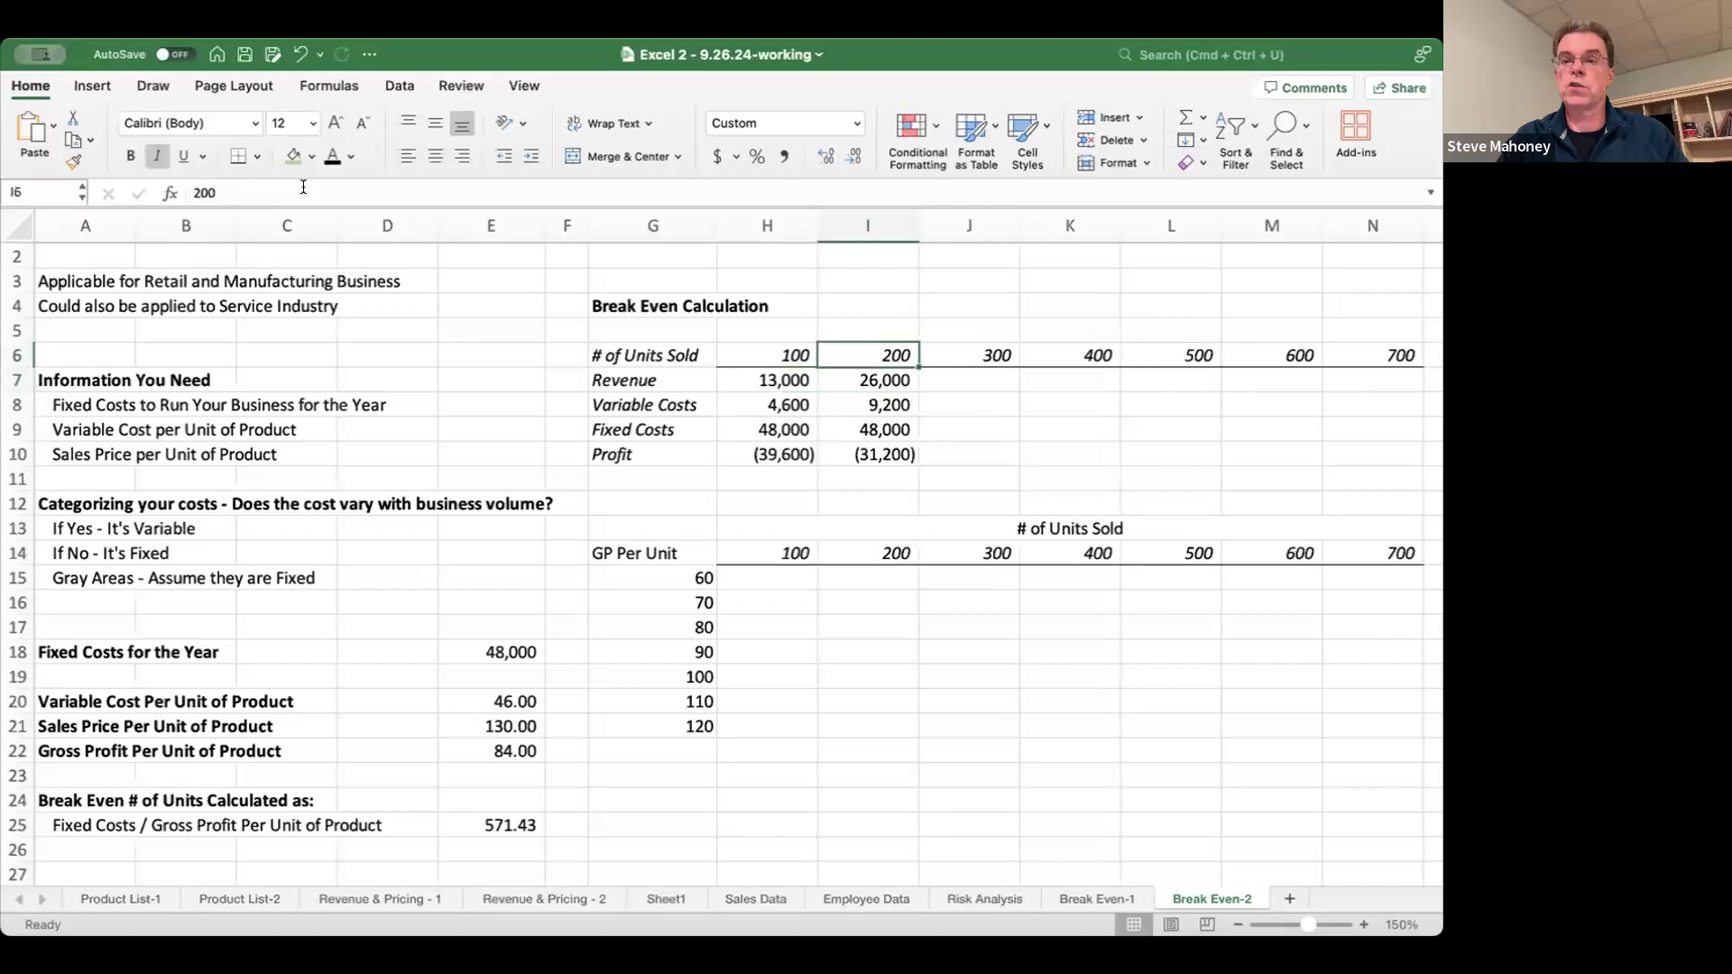
pyautogui.press('Down')
pyautogui.press('Down')
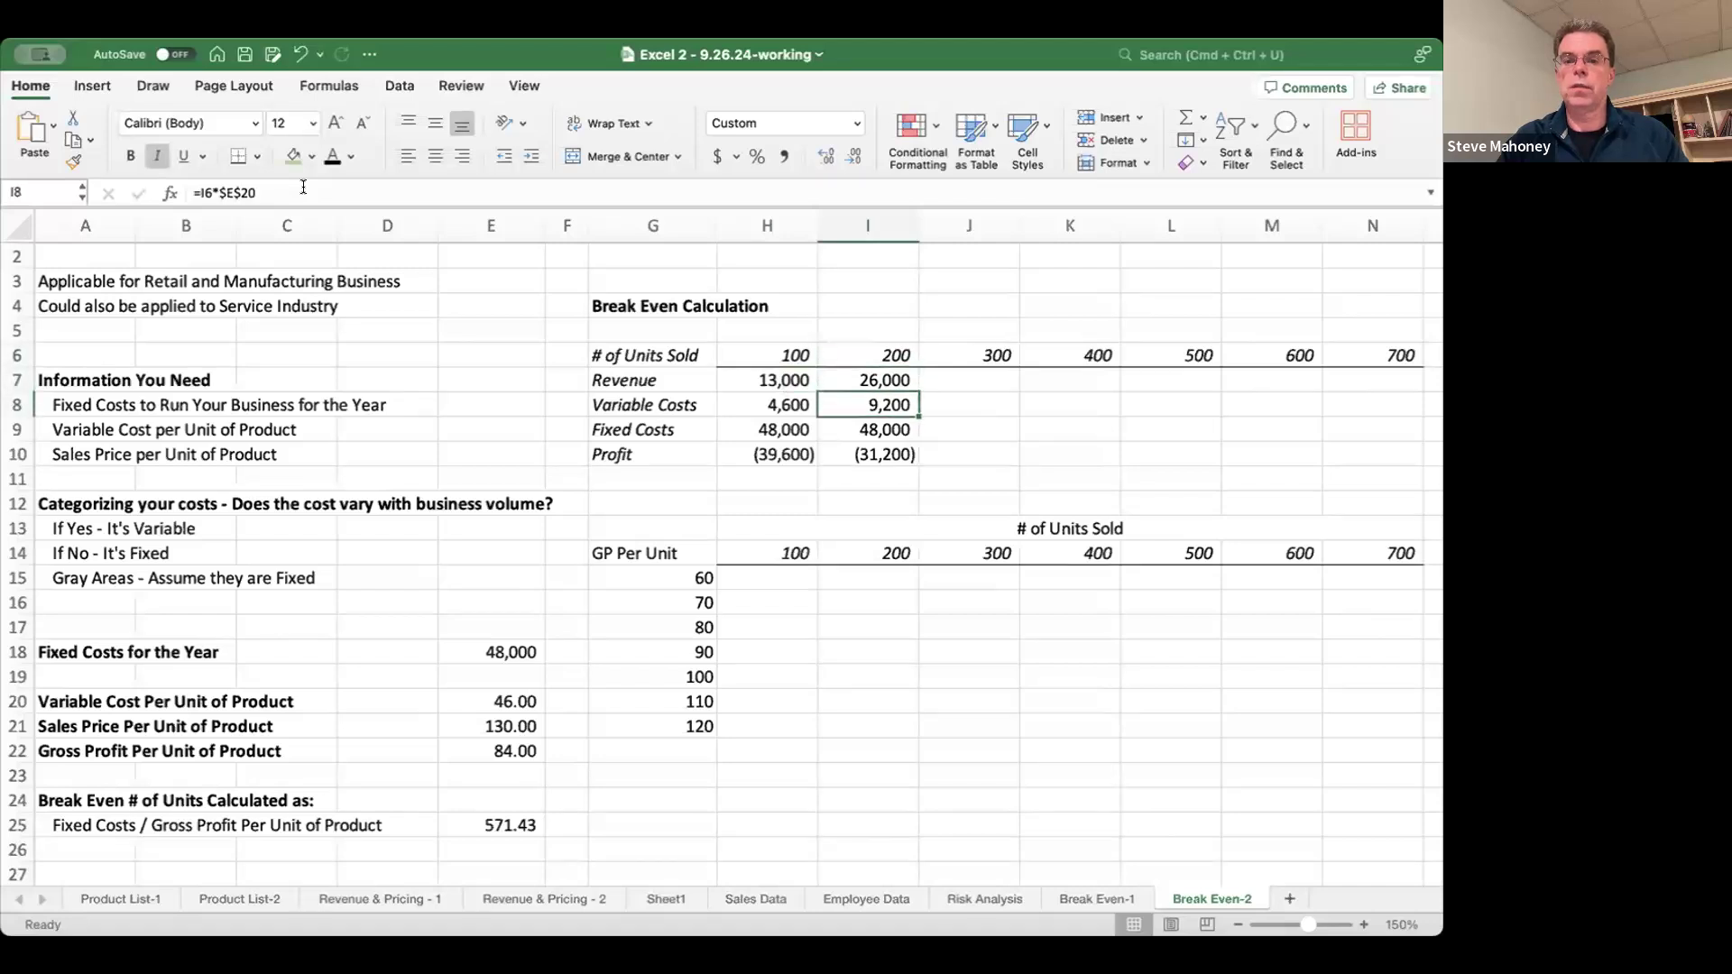
pyautogui.press('Down')
pyautogui.press('Left')
pyautogui.press('Right')
pyautogui.press('Down')
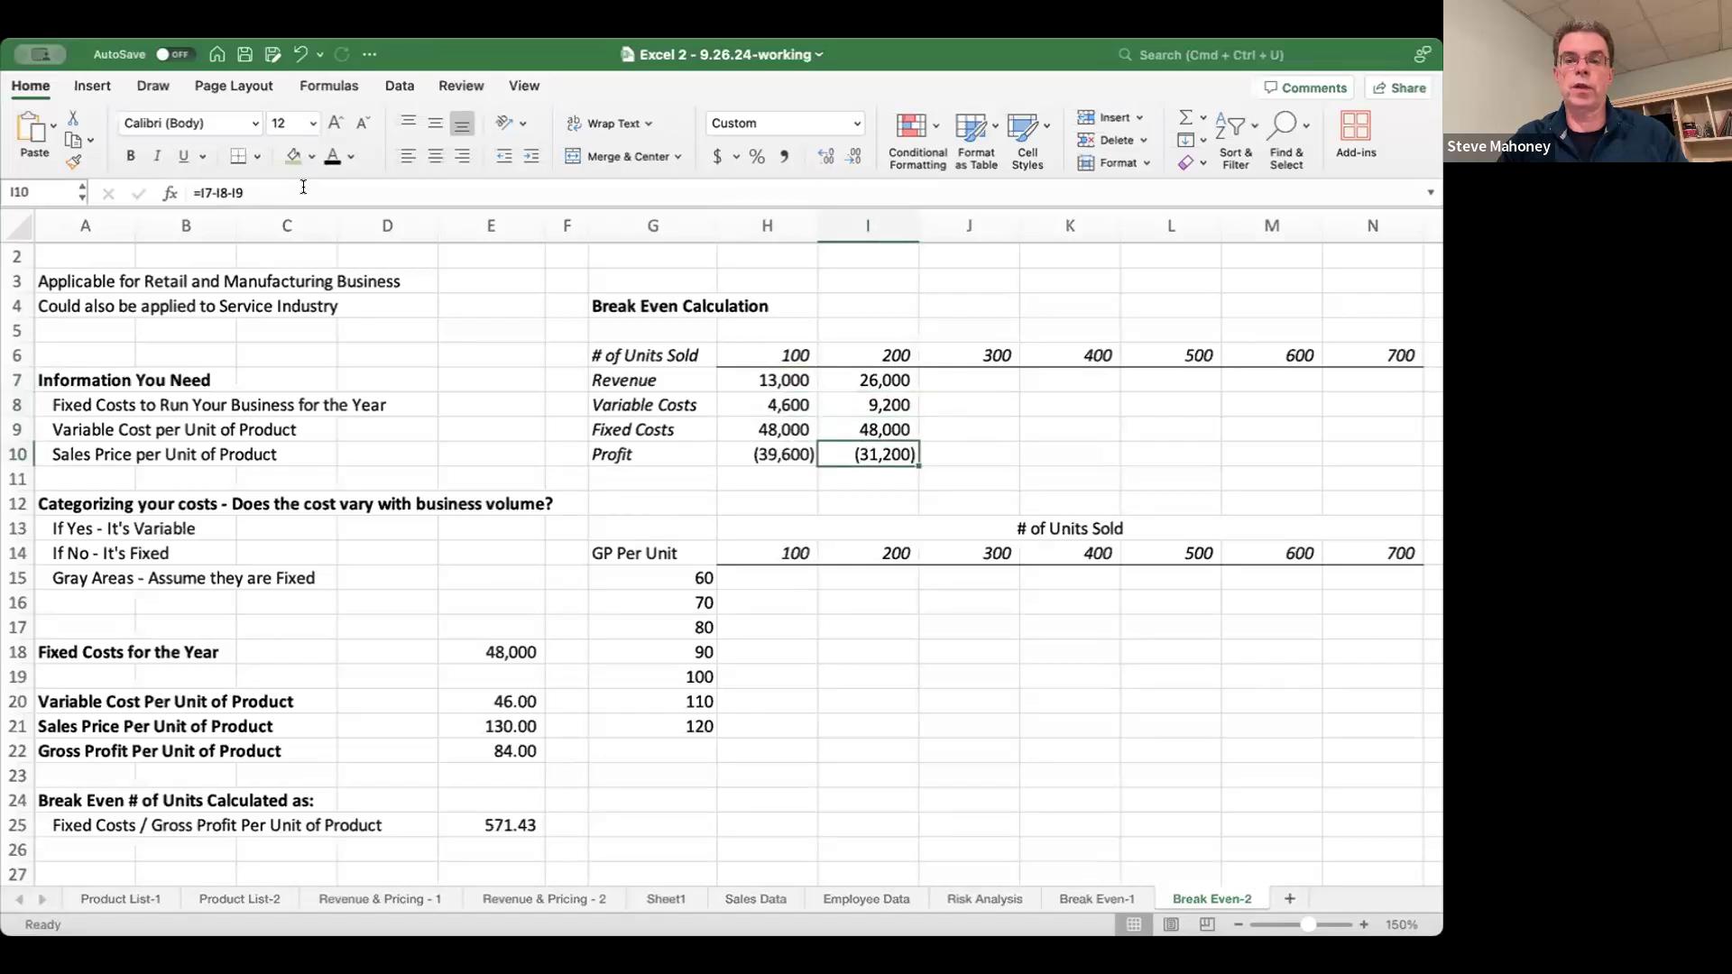
# - Copy the 200-unit formulas from I7:I10 across J7:N10 for 300 to 700 units sold
pyautogui.press('Up')
pyautogui.press('Up')
pyautogui.press('Up')
pyautogui.hotkey('shift', 'Down')
pyautogui.hotkey('shift', 'Down')
pyautogui.hotkey('shift', 'Down')
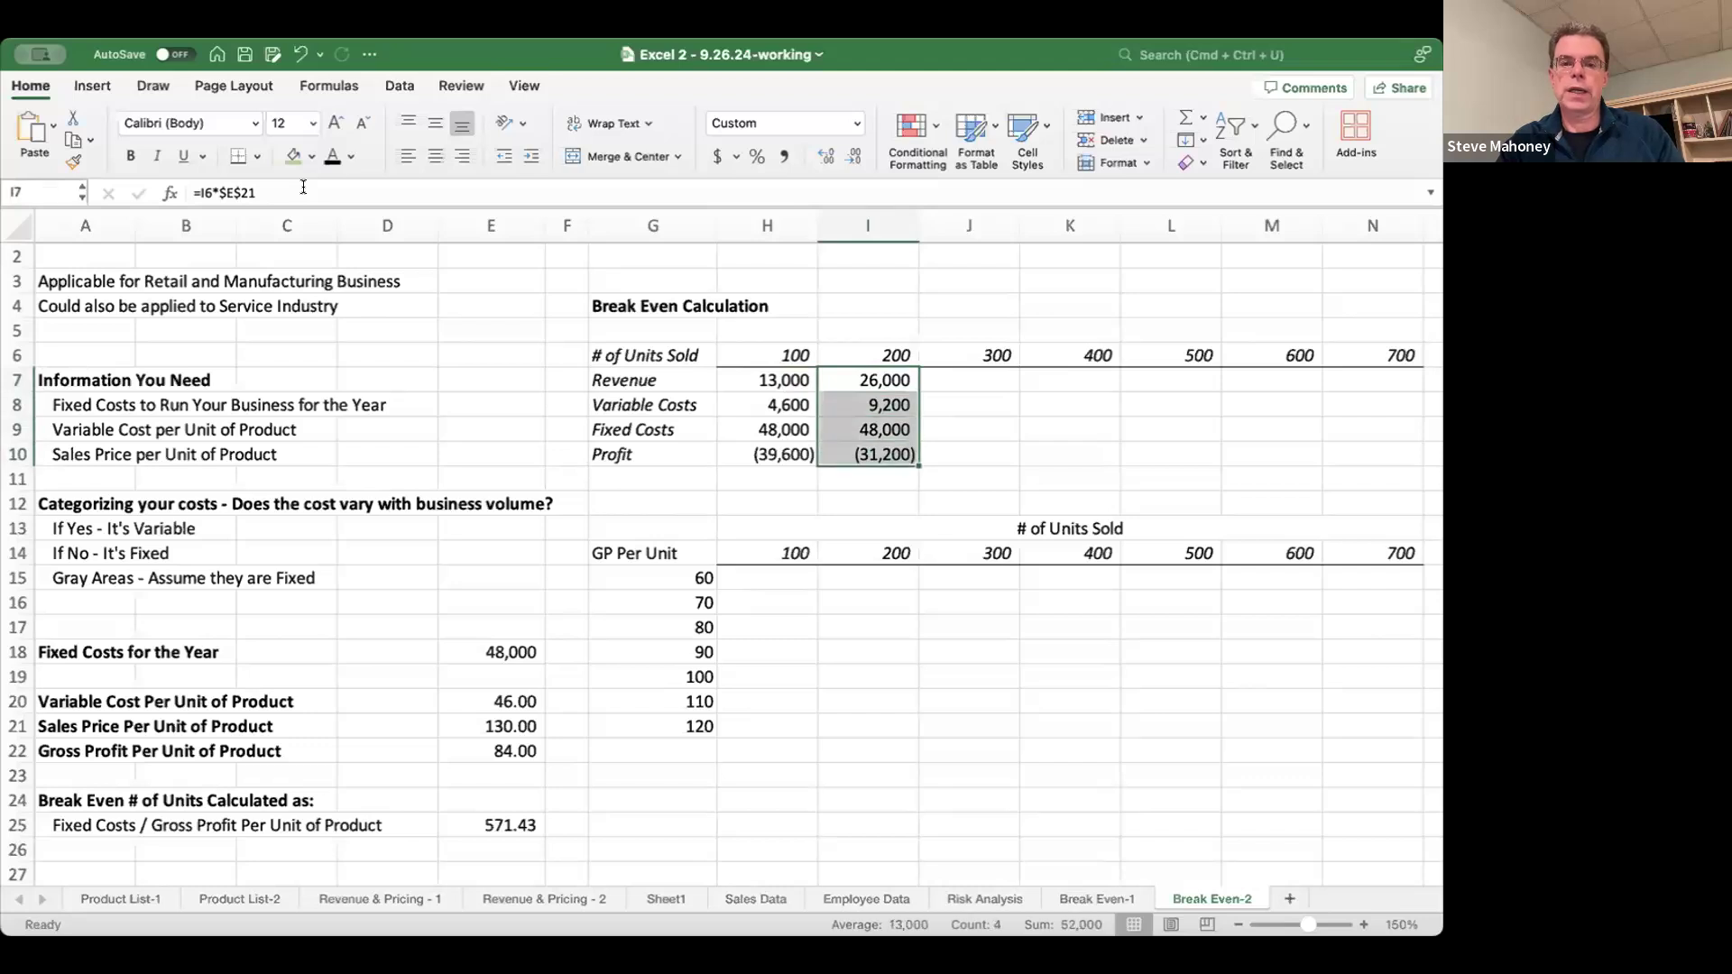
pyautogui.press('super+c')
pyautogui.press('Right')
pyautogui.hotkey('shift', 'Right')
pyautogui.hotkey('shift', 'Right')
pyautogui.hotkey('shift', 'Right')
pyautogui.hotkey('shift', 'Right')
pyautogui.hotkey('shift', 'Right')
pyautogui.hotkey('shift', 'Right')
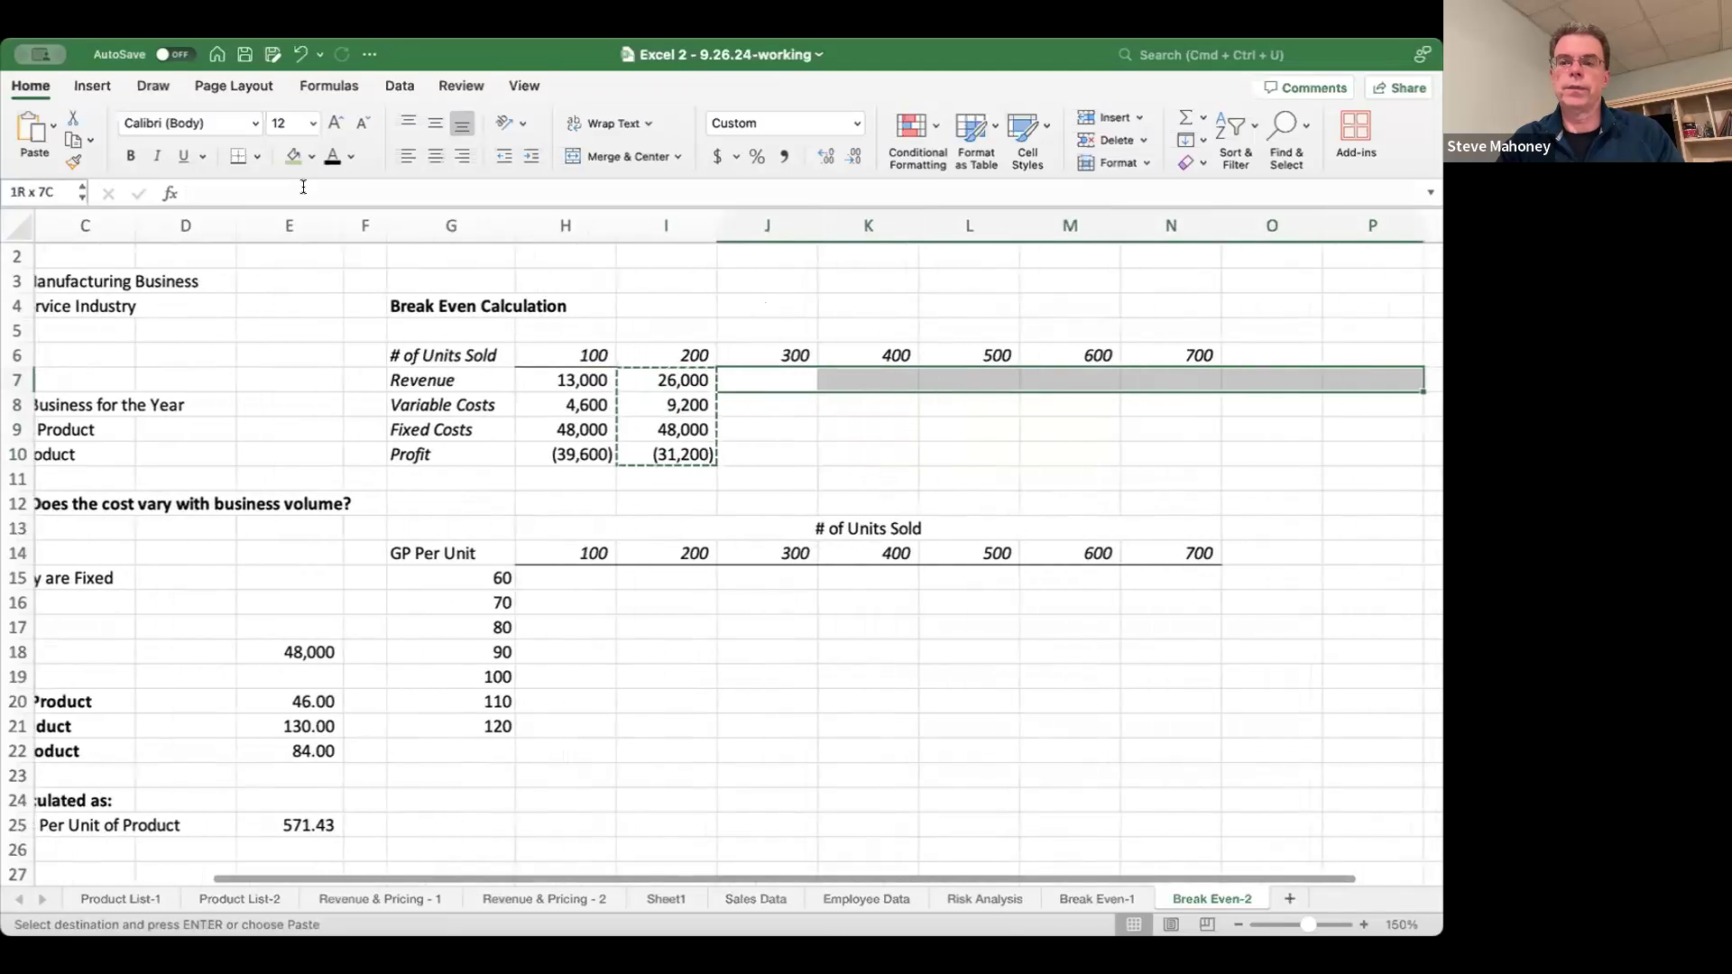
pyautogui.hotkey('shift', 'Left')
pyautogui.hotkey('shift', 'Left')
pyautogui.press('super+v')
pyautogui.press('Escape')
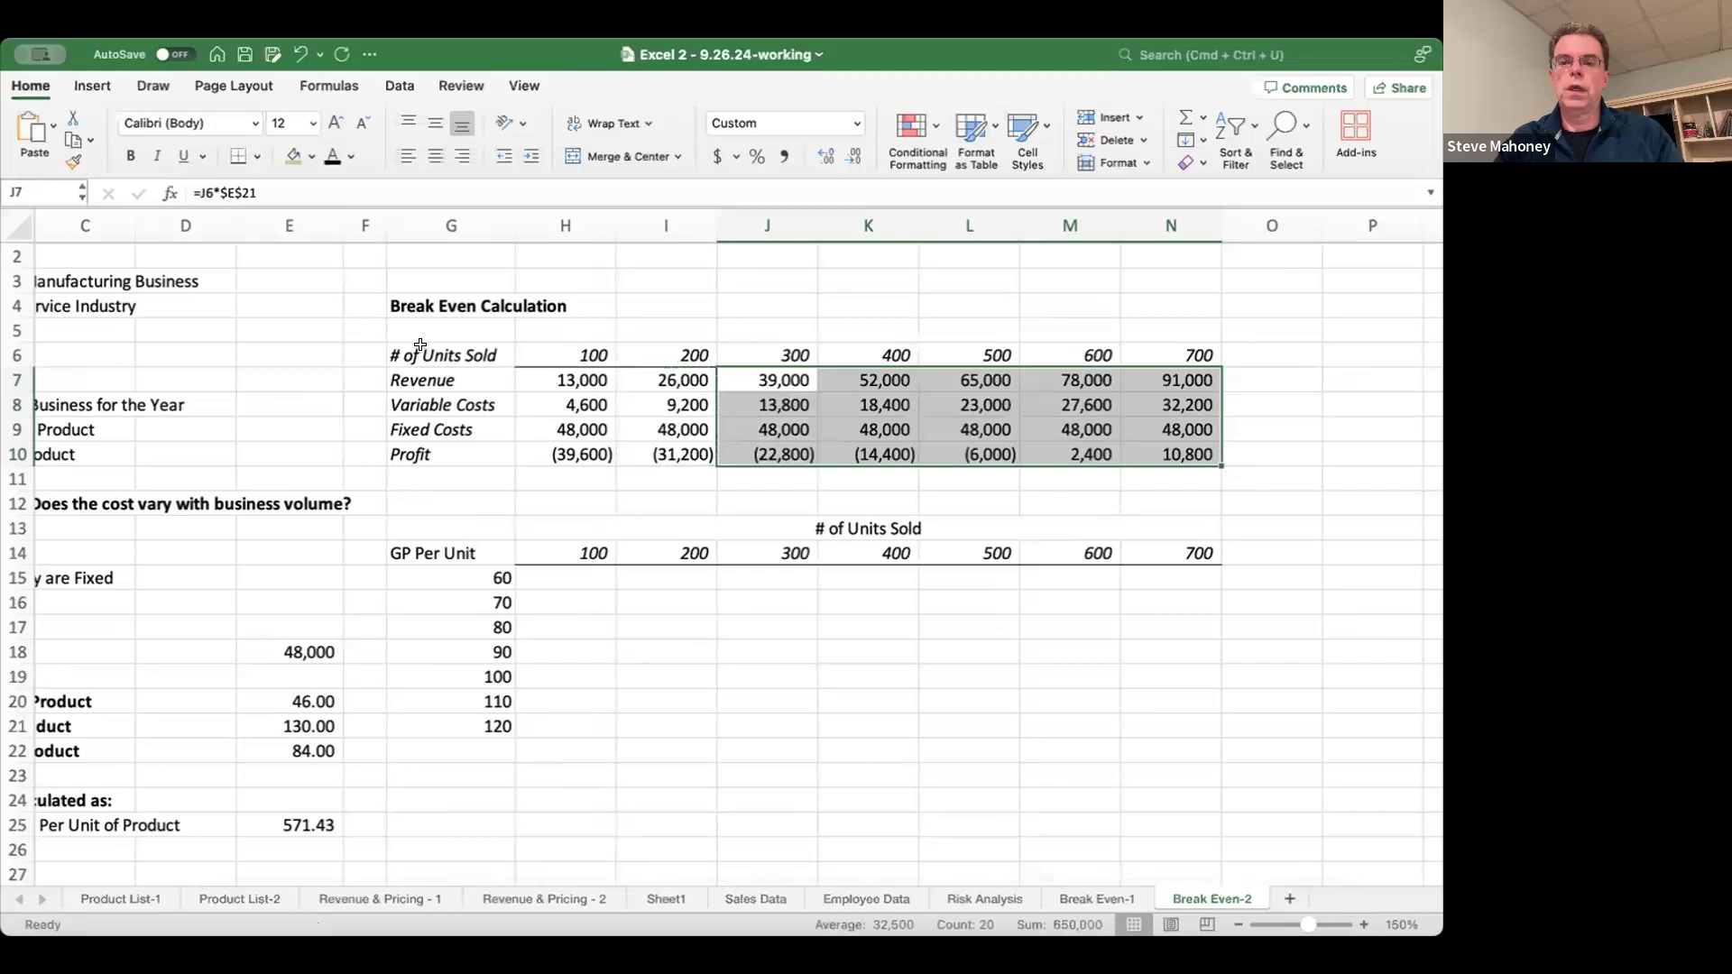
# - Compare the Profit results for 500 and 600 units sold with the break-even number of units in E25
pyautogui.click(756, 418)
pyautogui.click(947, 454)
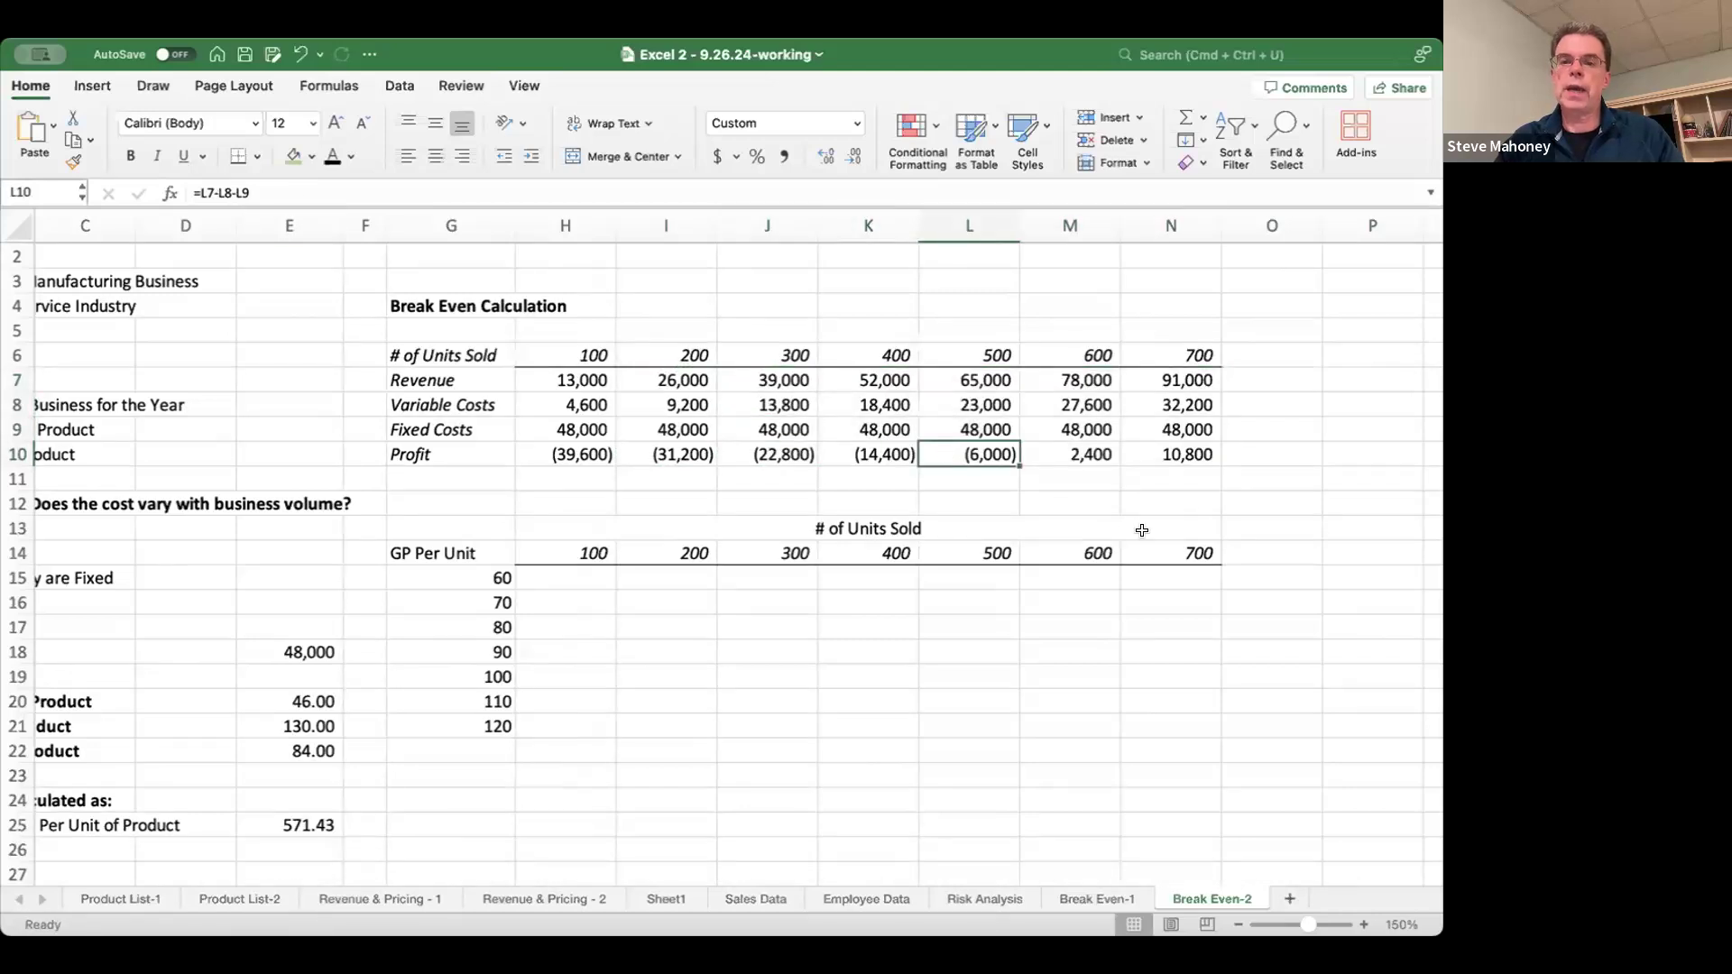
pyautogui.press('Right')
pyautogui.press('Left')
pyautogui.press('Right')
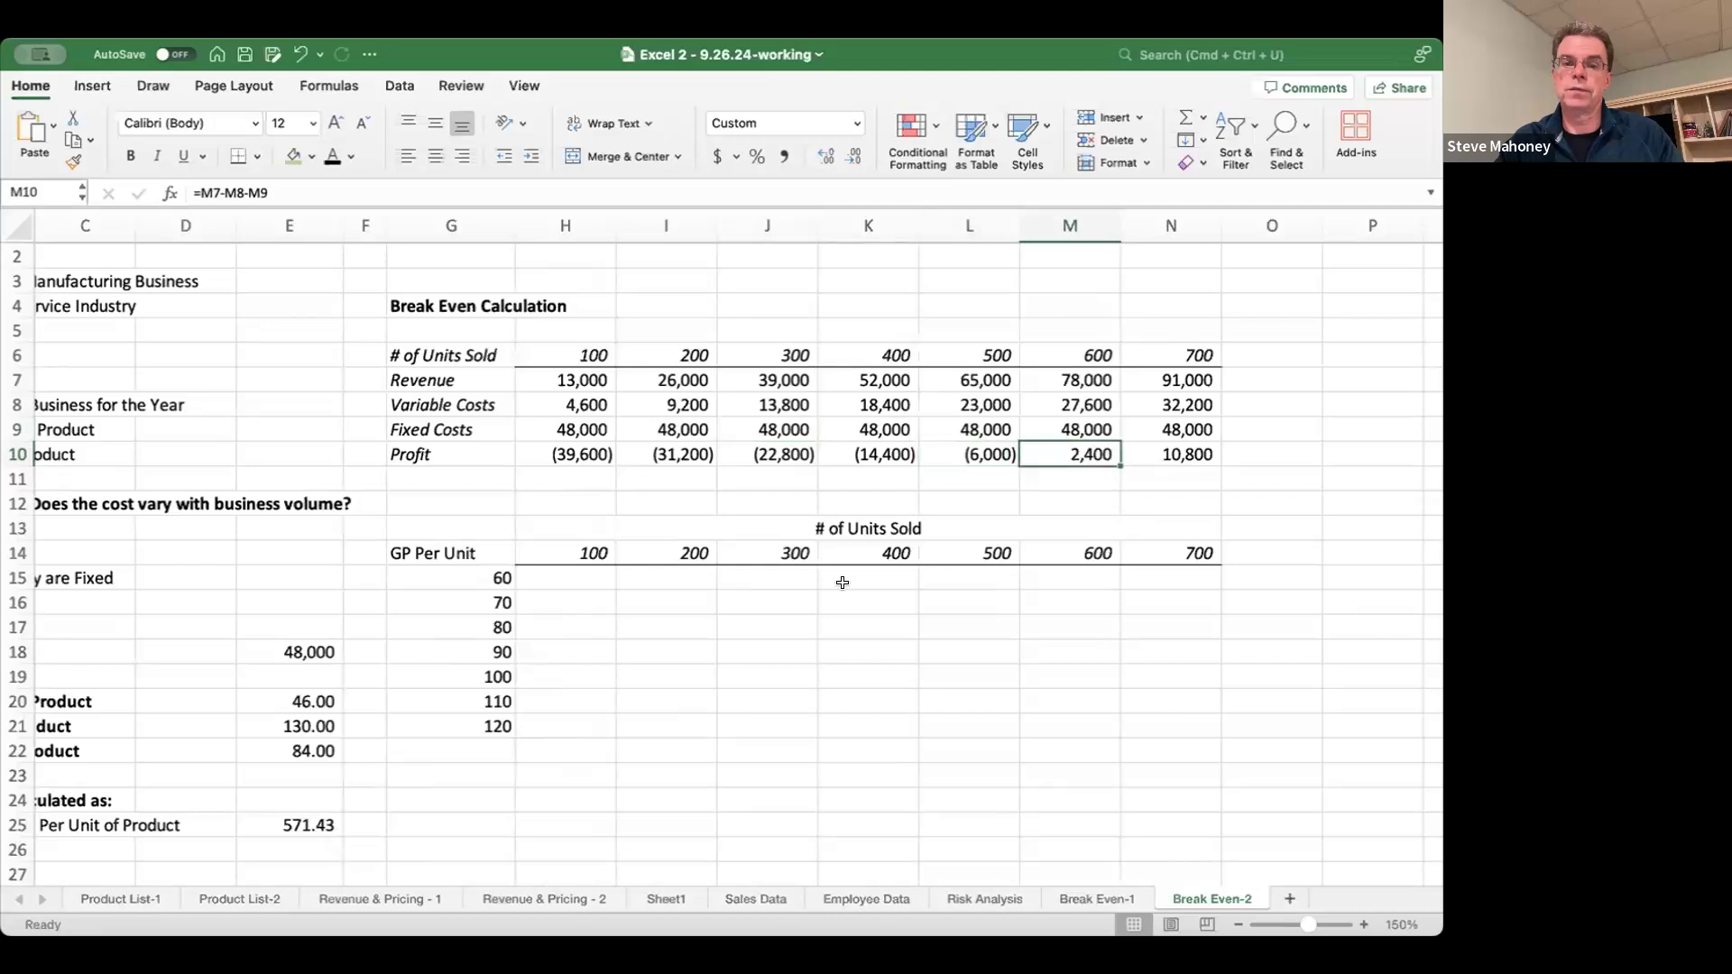
pyautogui.hscroll(-5, 842, 585)
pyautogui.click(515, 827)
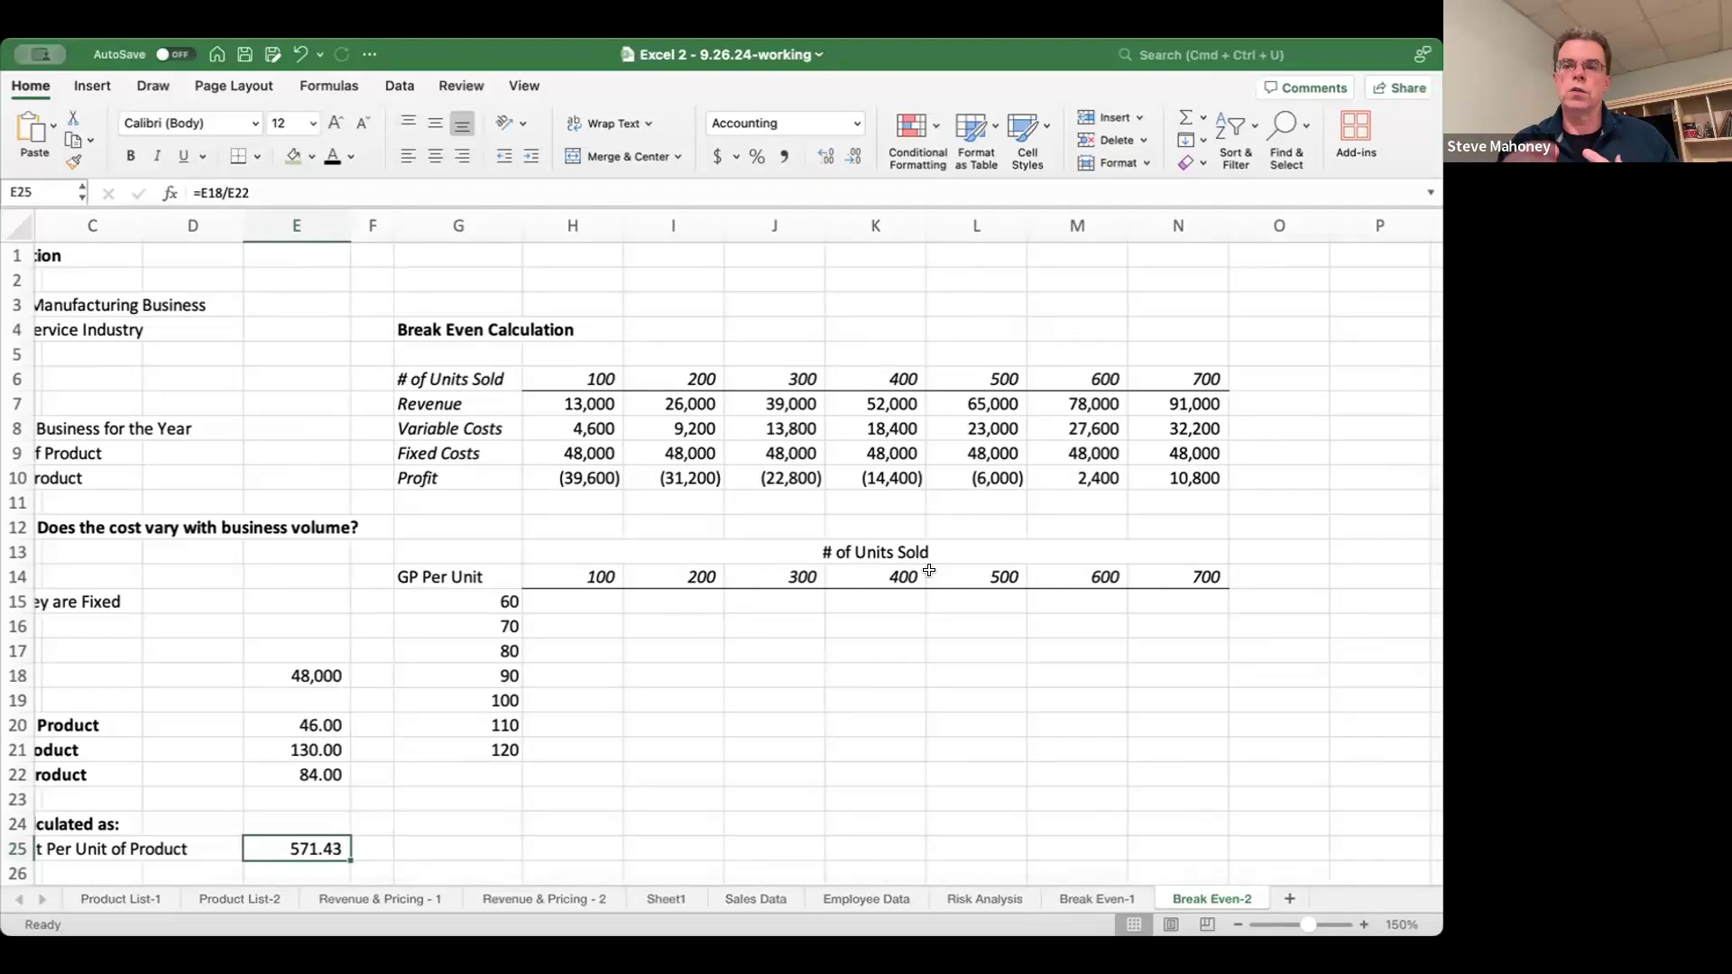
pyautogui.hscroll(-2, 929, 571)
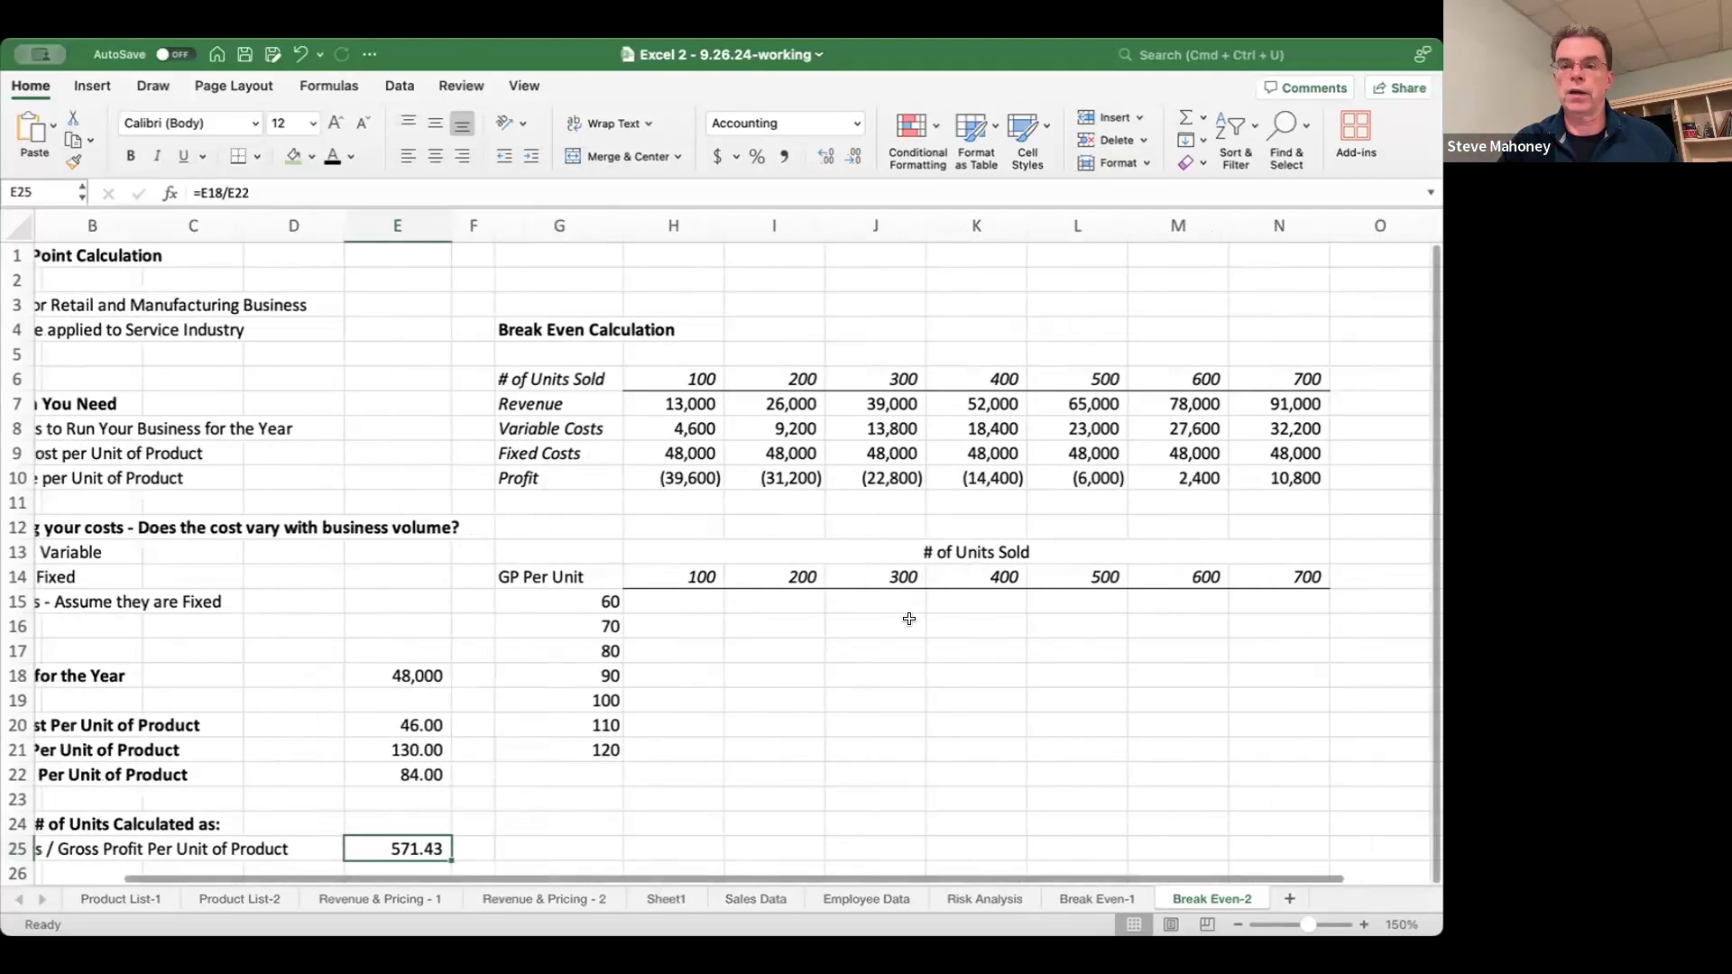
# - Check the 100-unit Revenue formula and the sales price per unit, and select H15 in the GP Per Unit table
pyautogui.click(668, 597)
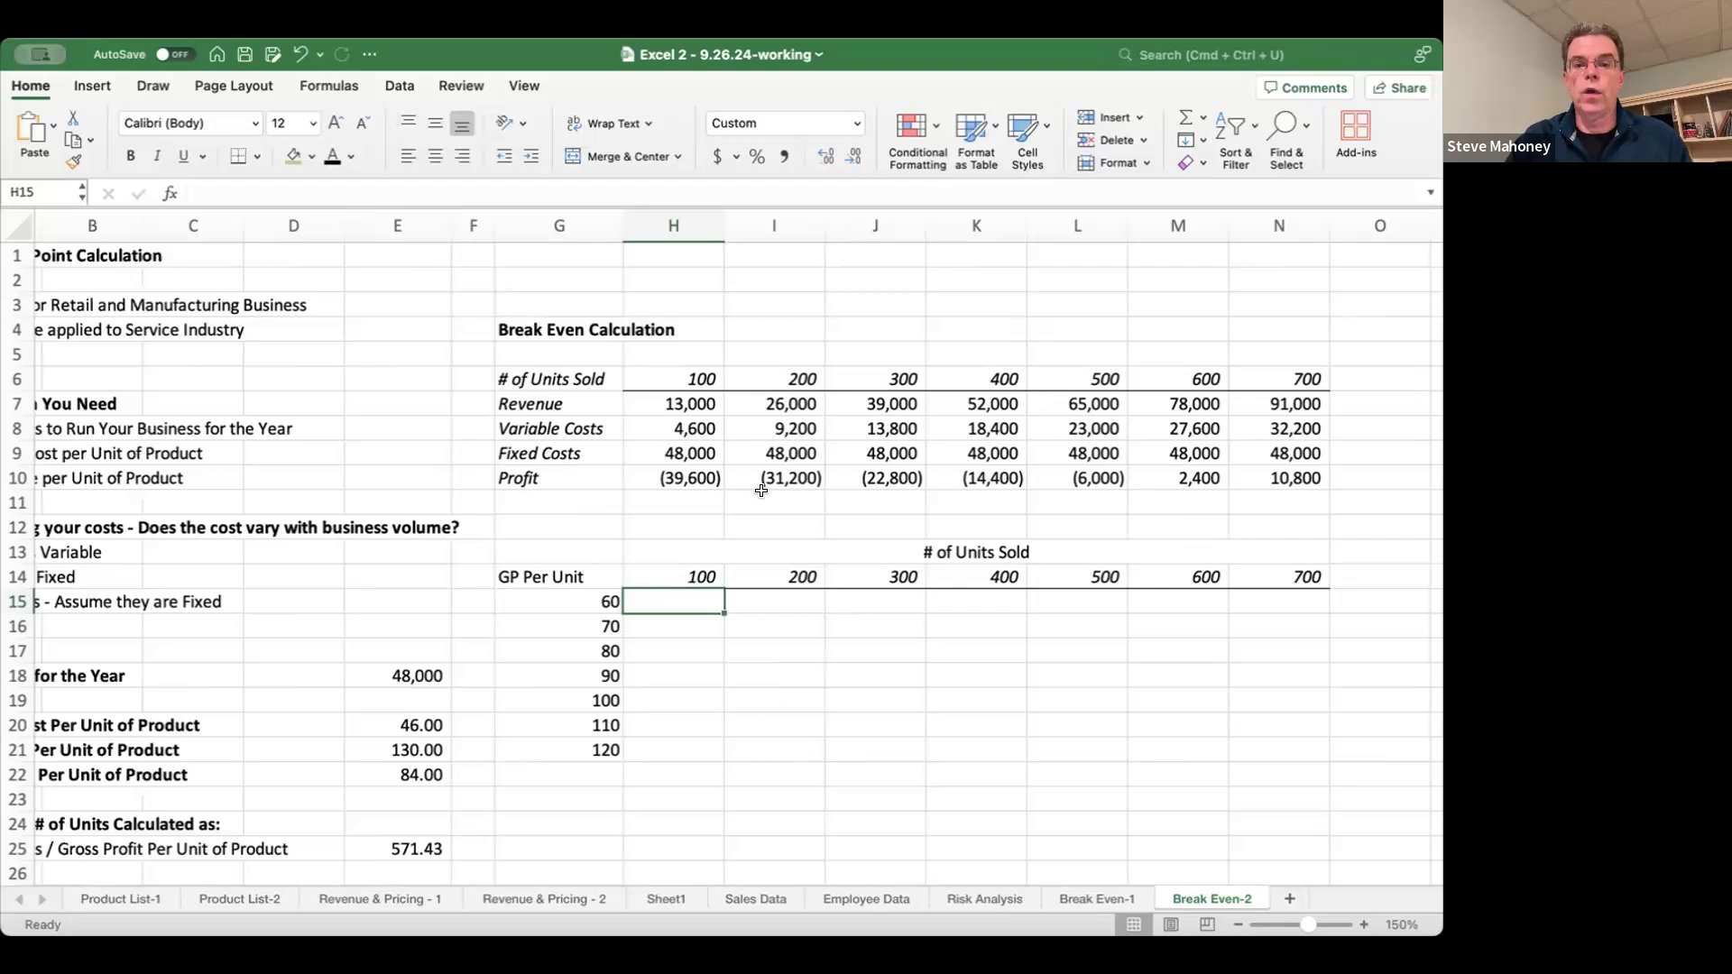
pyautogui.click(673, 398)
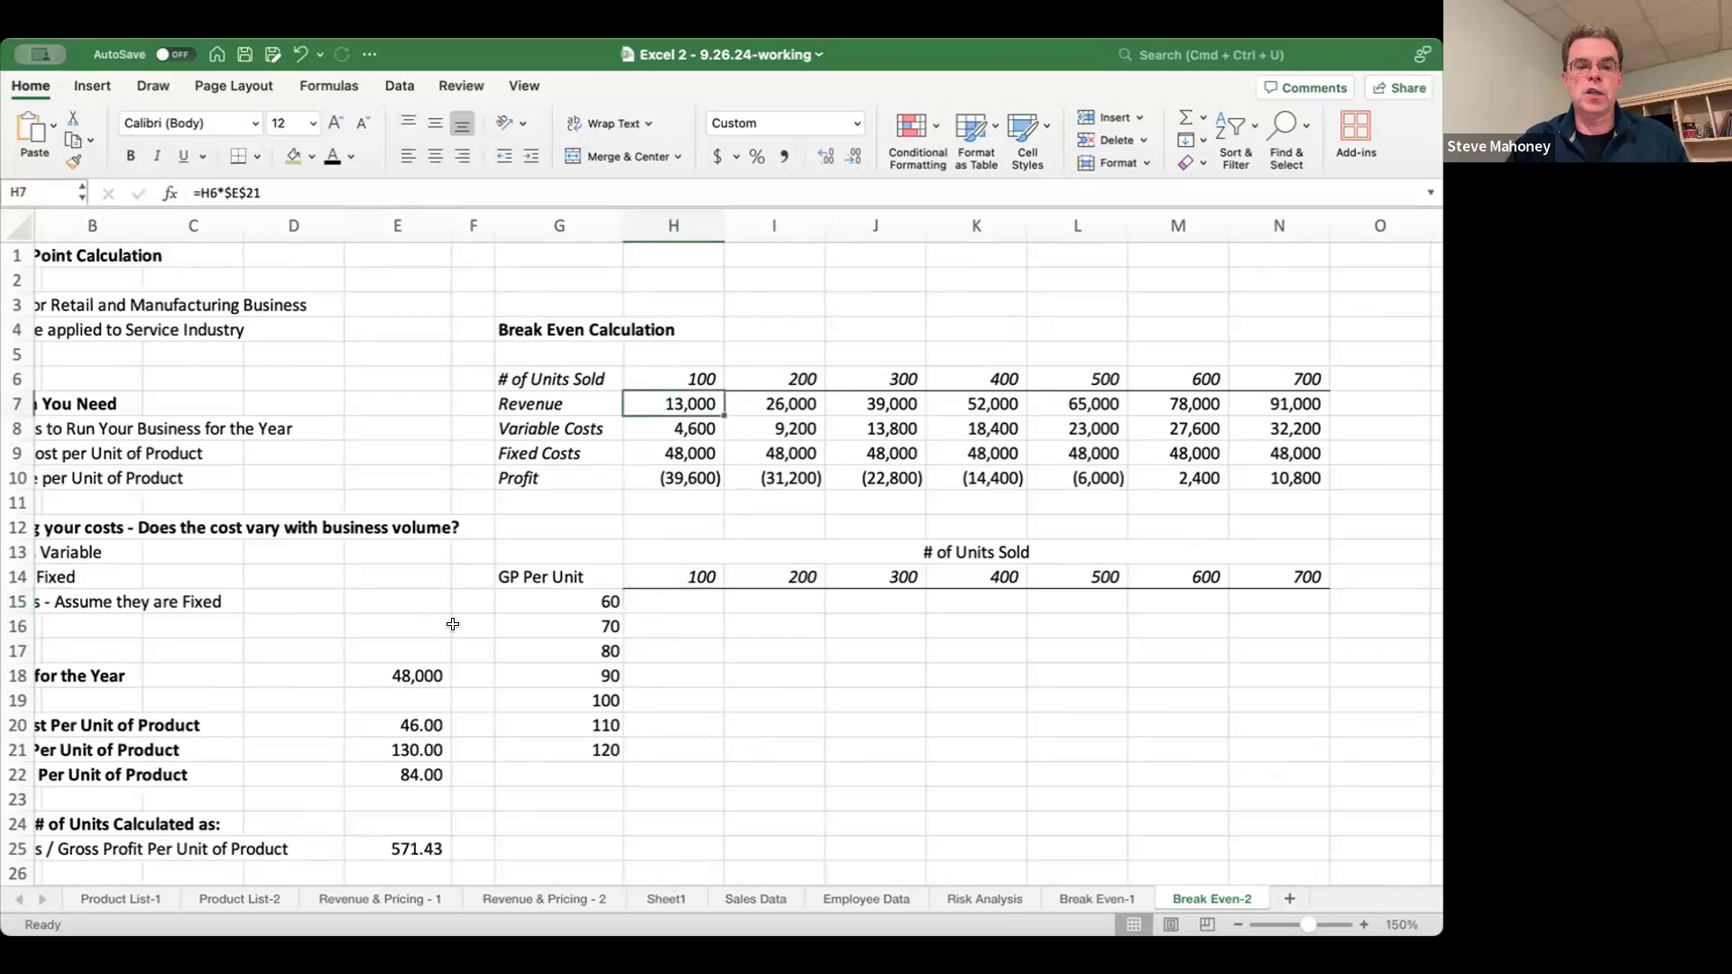
pyautogui.hscroll(-2, 454, 625)
pyautogui.click(476, 739)
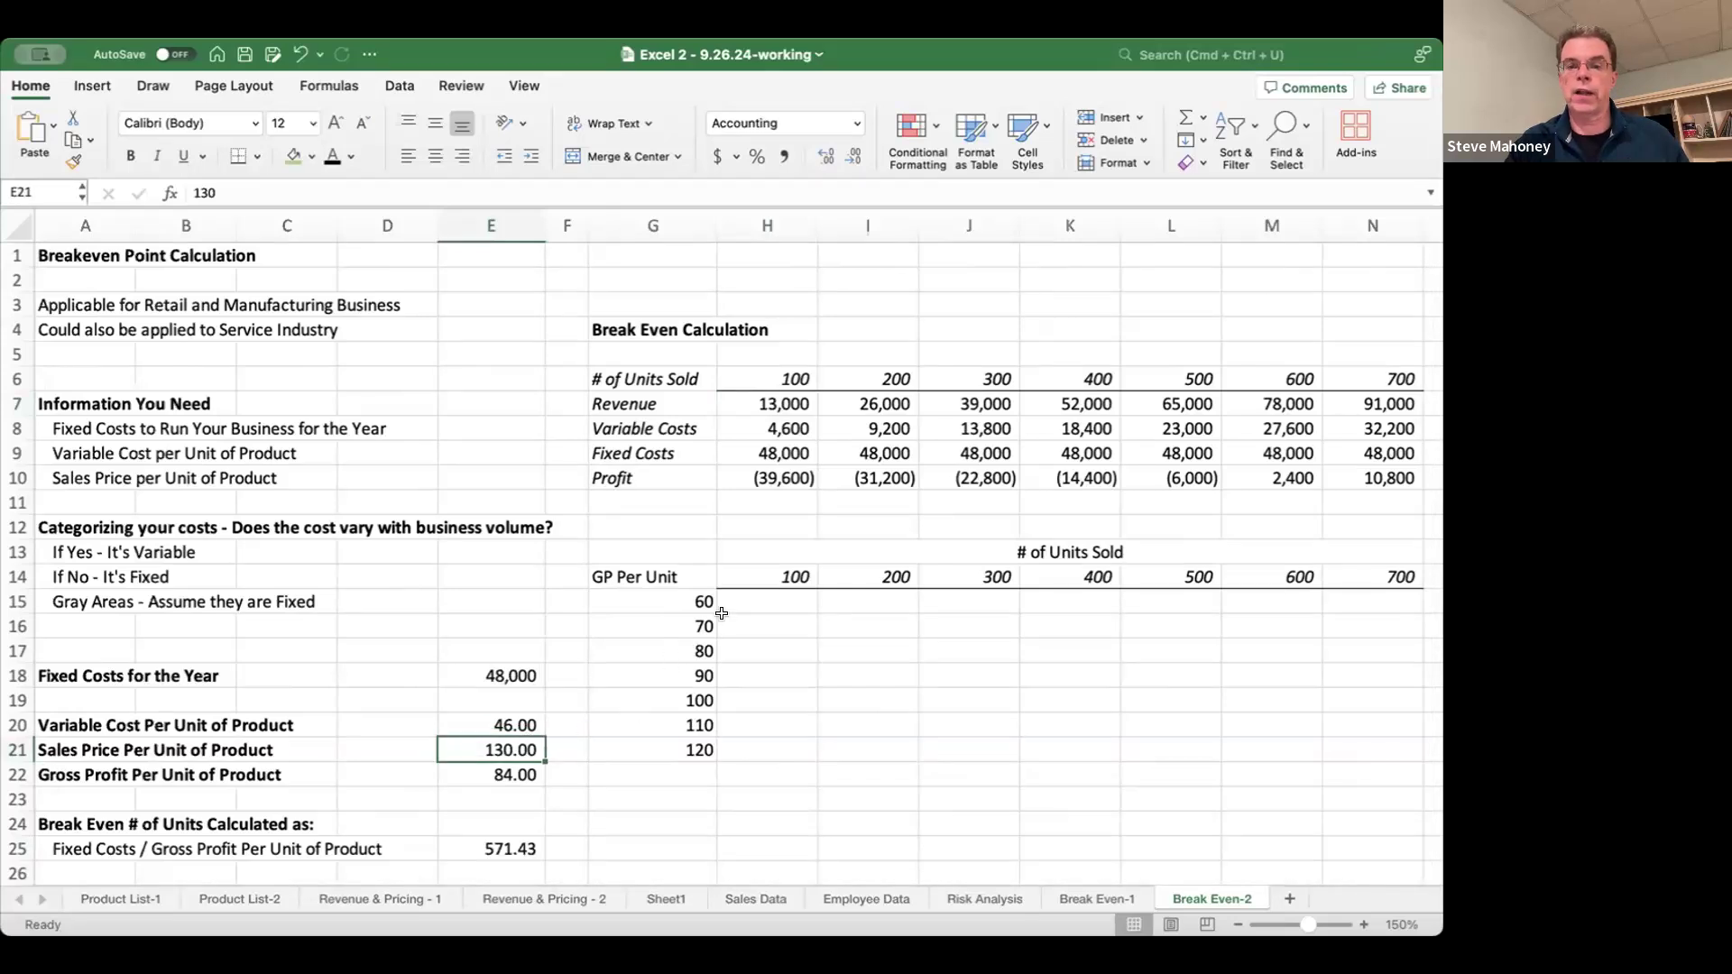
pyautogui.click(779, 601)
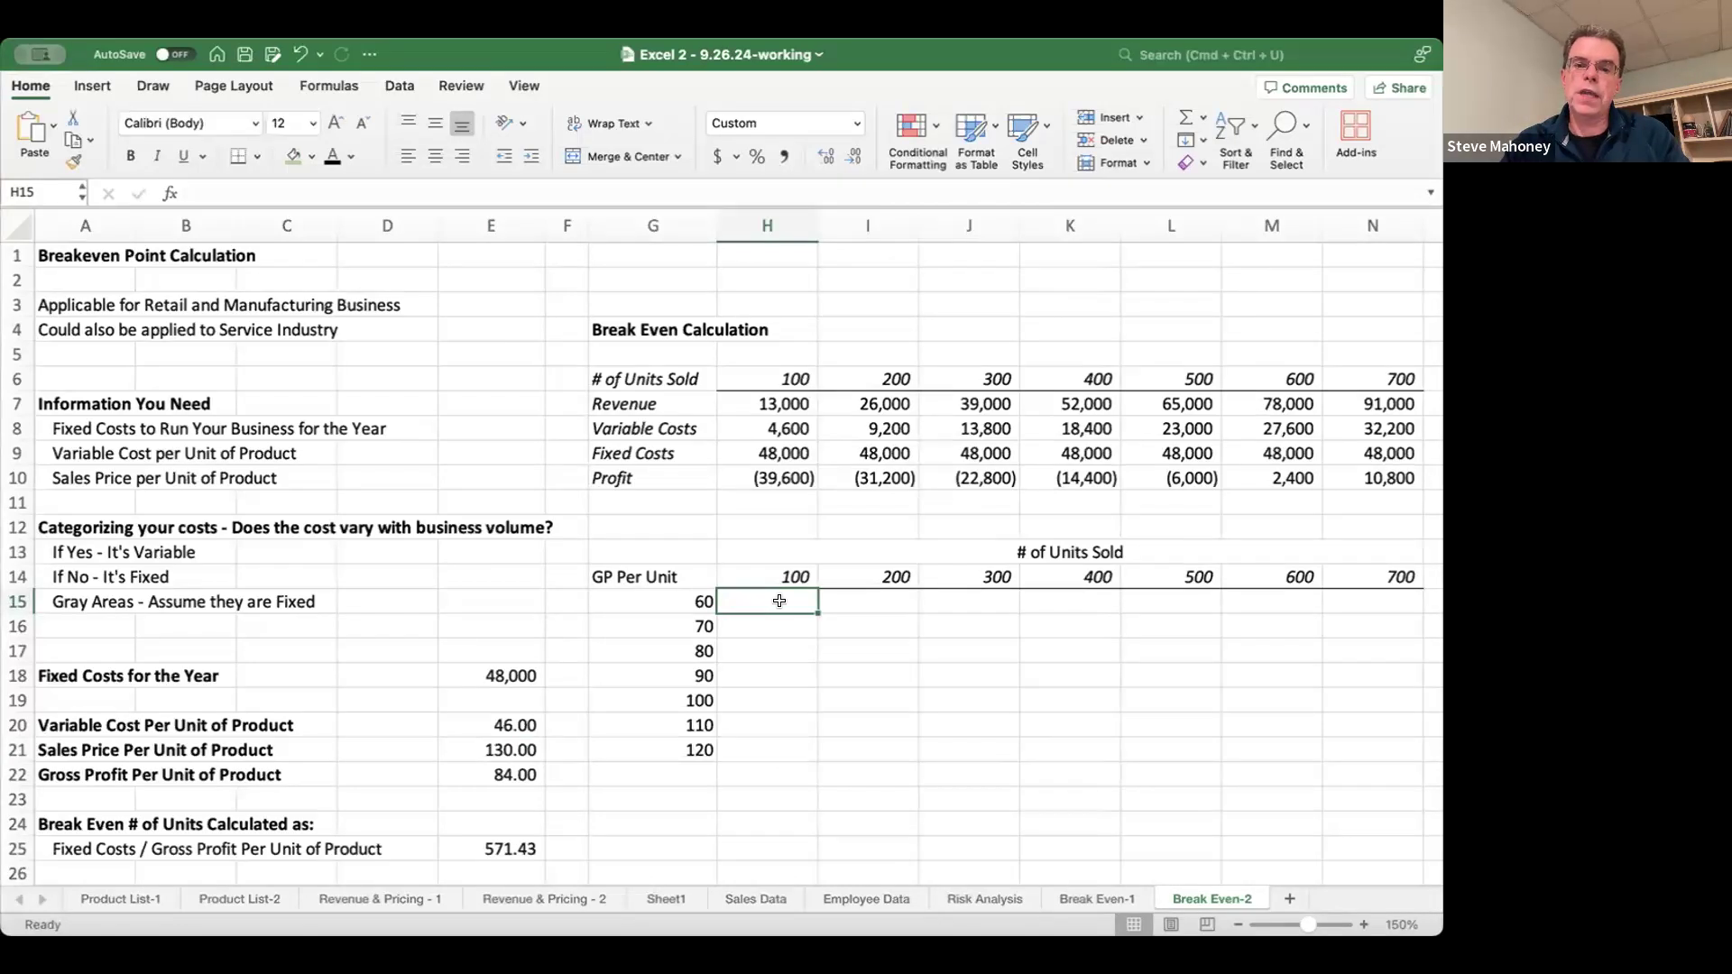
# - Try calculating H15 in the GP Per Unit table as gross profit per unit times units sold, =G15*H14
pyautogui.write('=')
pyautogui.press('Left')
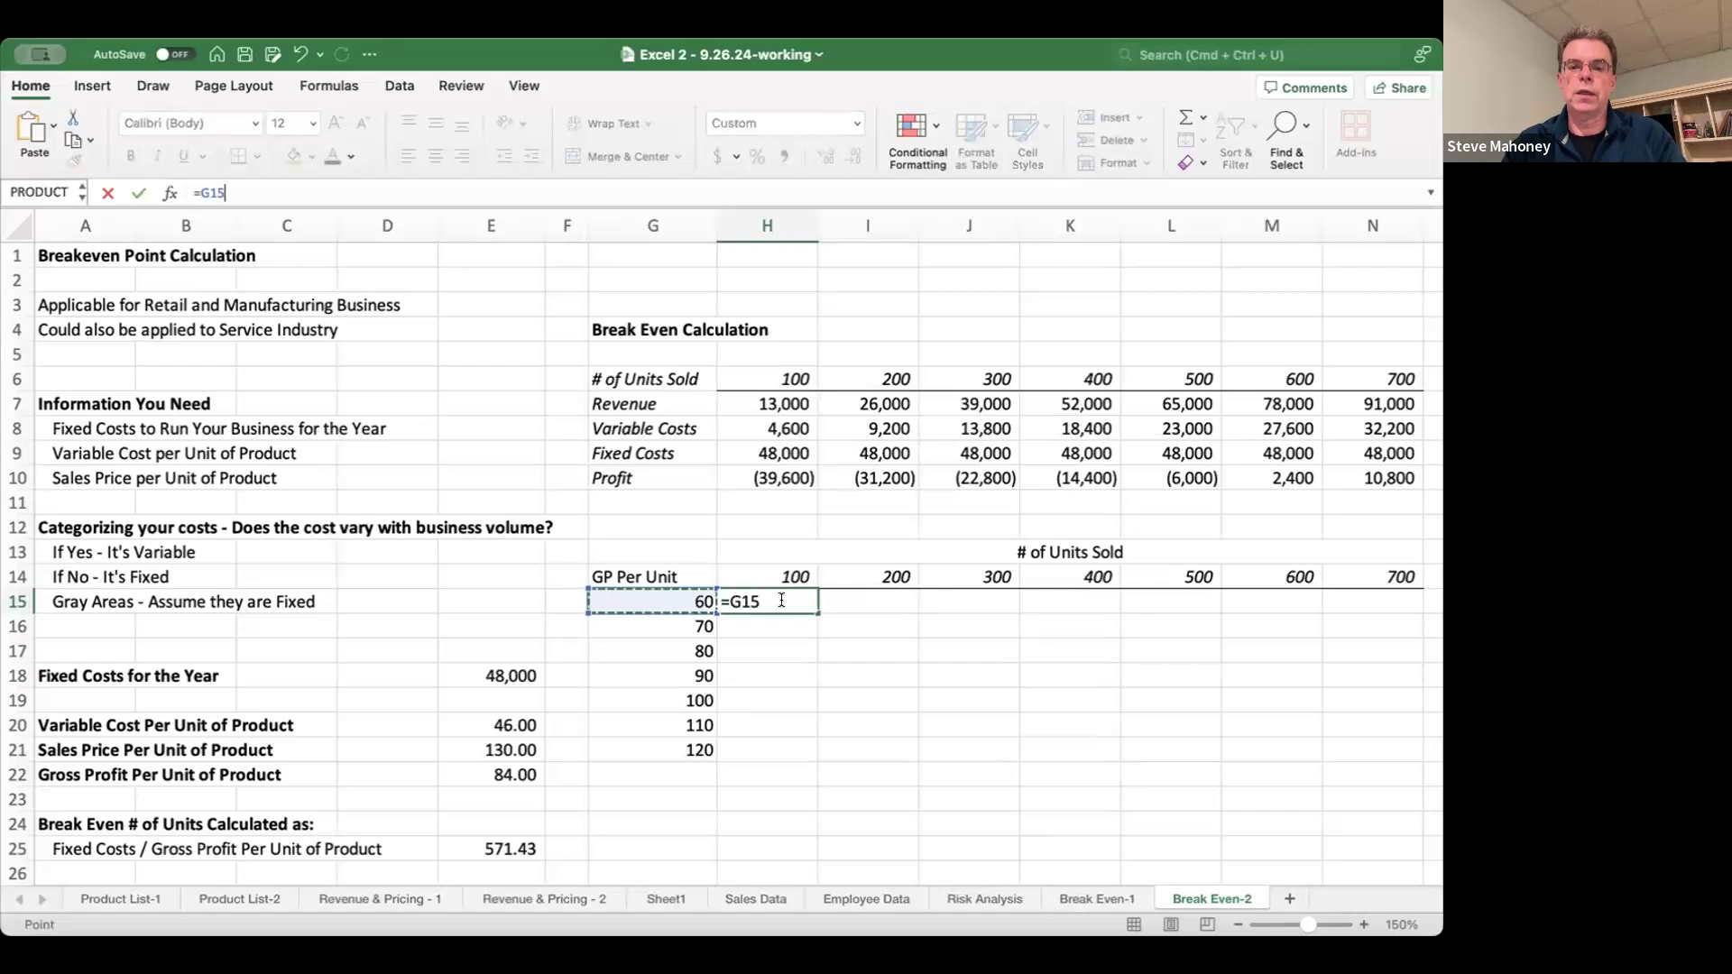
pyautogui.press('Escape')
pyautogui.write('=')
pyautogui.press('Left')
pyautogui.write('*')
pyautogui.press('Up')
pyautogui.press('Return')
pyautogui.click(781, 602)
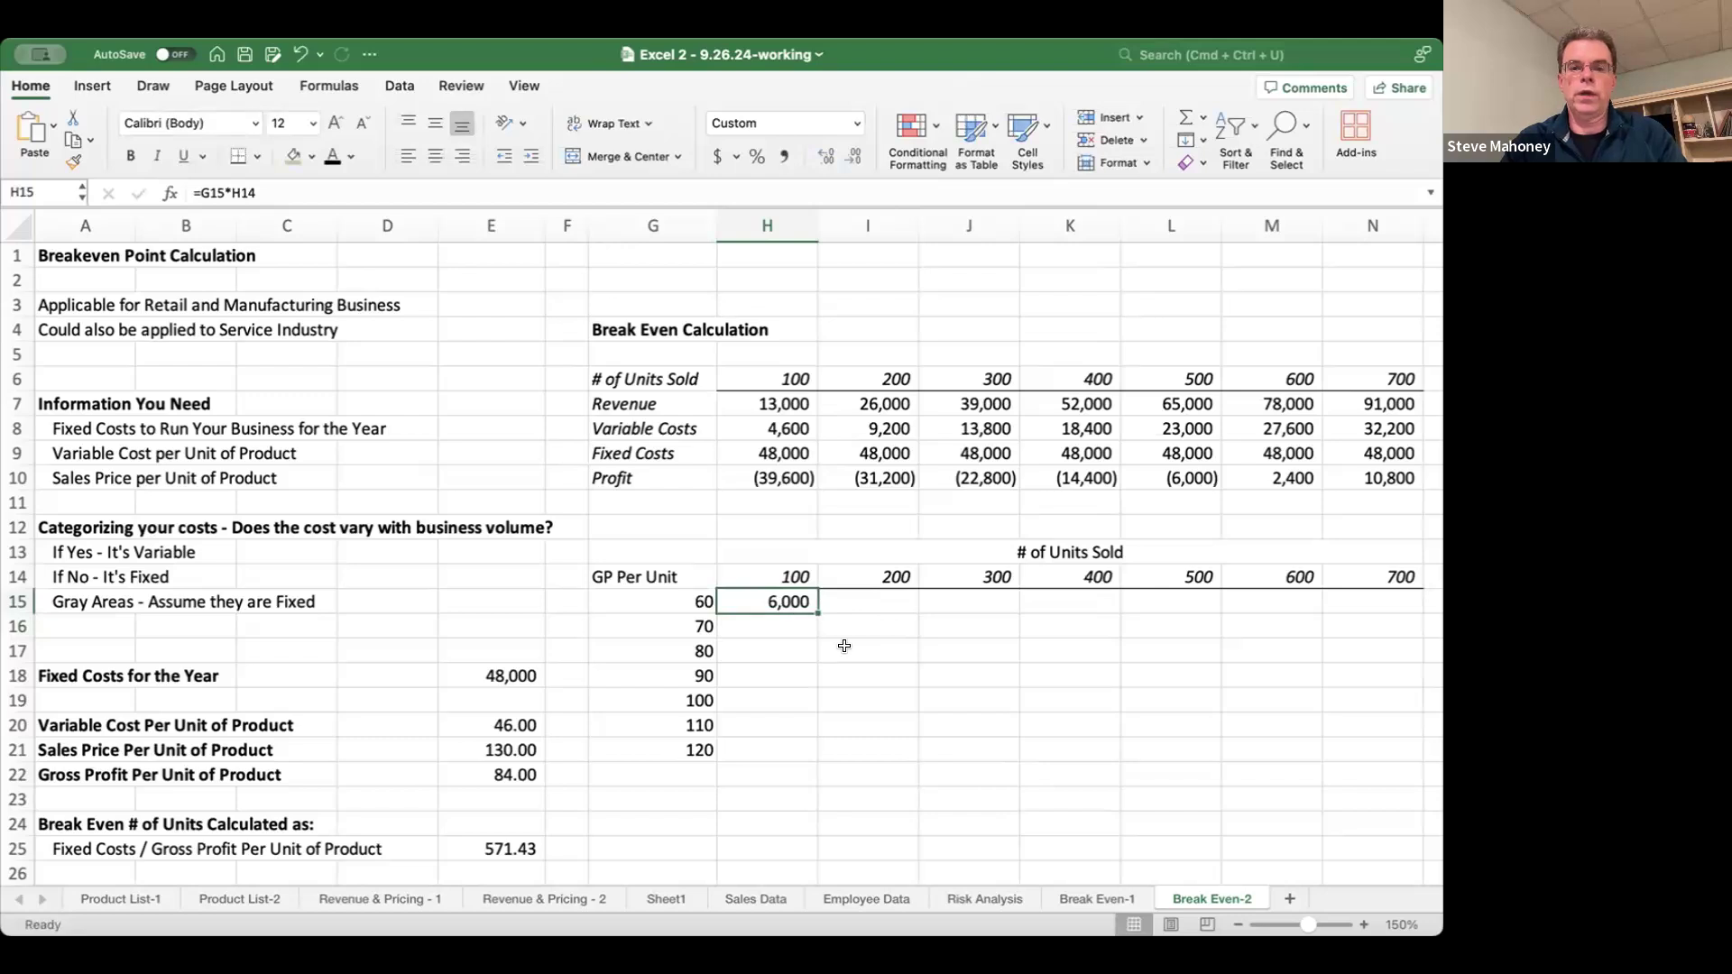
pyautogui.write('=')
pyautogui.press('Up')
pyautogui.write('*')
pyautogui.press('Escape')
pyautogui.write('=(')
pyautogui.press('Up')
pyautogui.write('+')
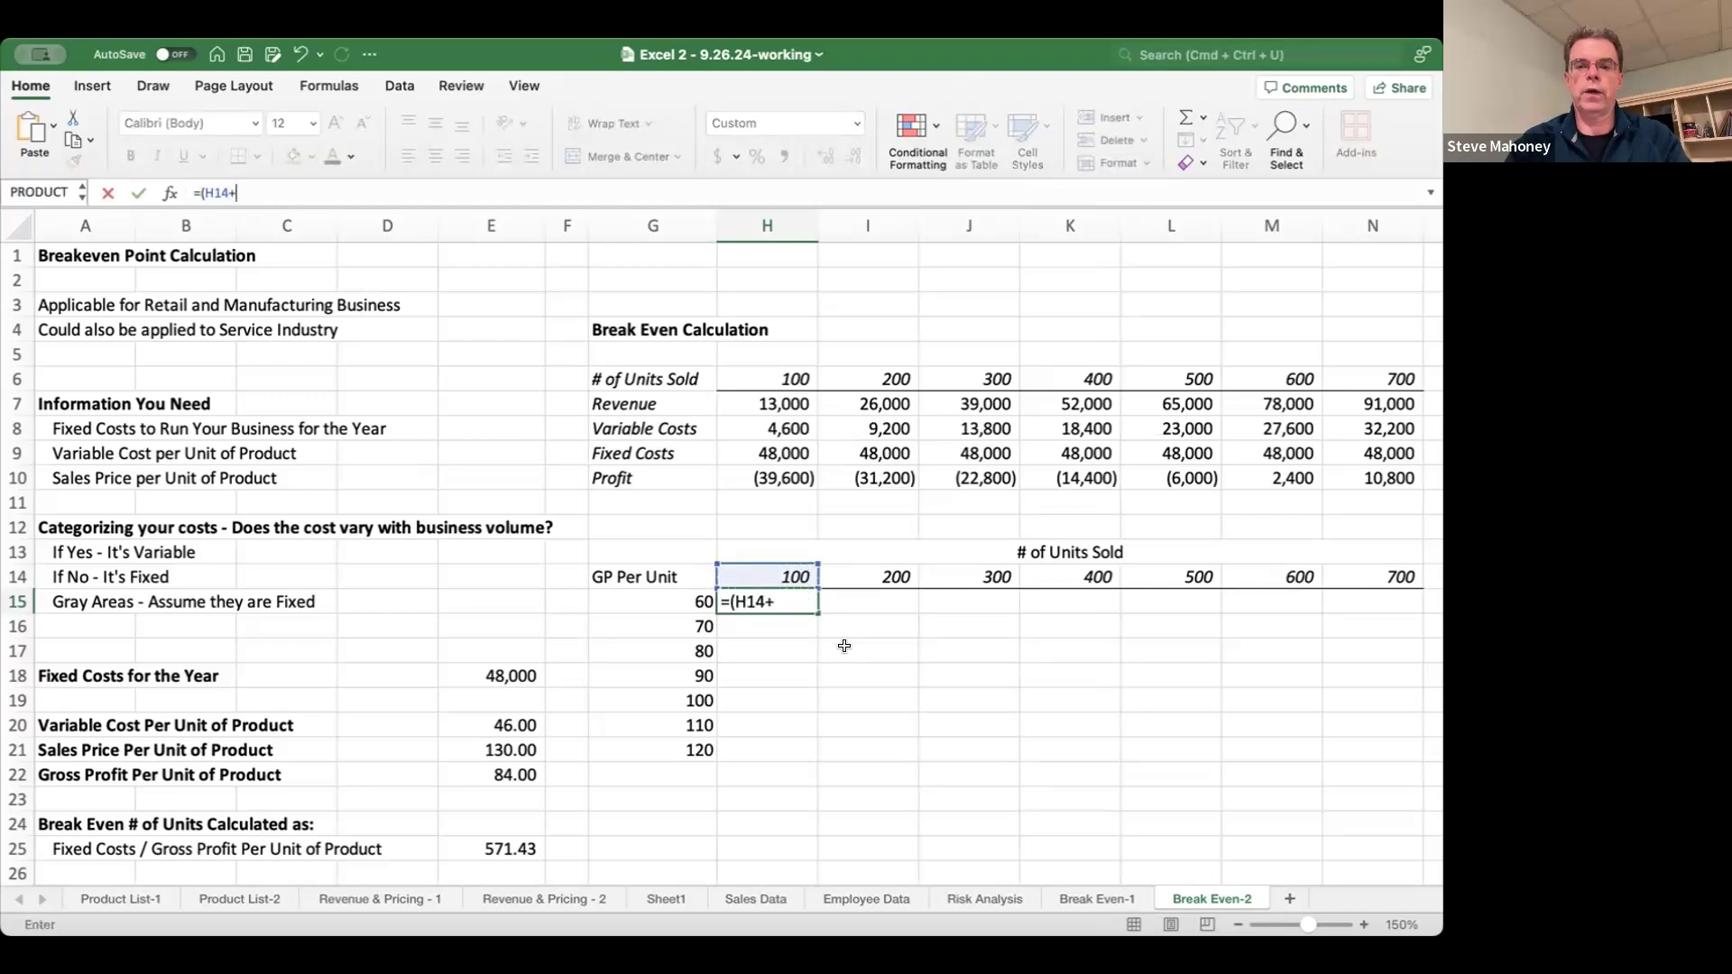
pyautogui.press('Escape')
# - Enter =(H14*G15)-E18 in H15 to calculate profit for 100 units at a GP of 60 per unit
pyautogui.write('=(')
pyautogui.press('Up')
pyautogui.write('*')
pyautogui.press('Left')
pyautogui.write(')')
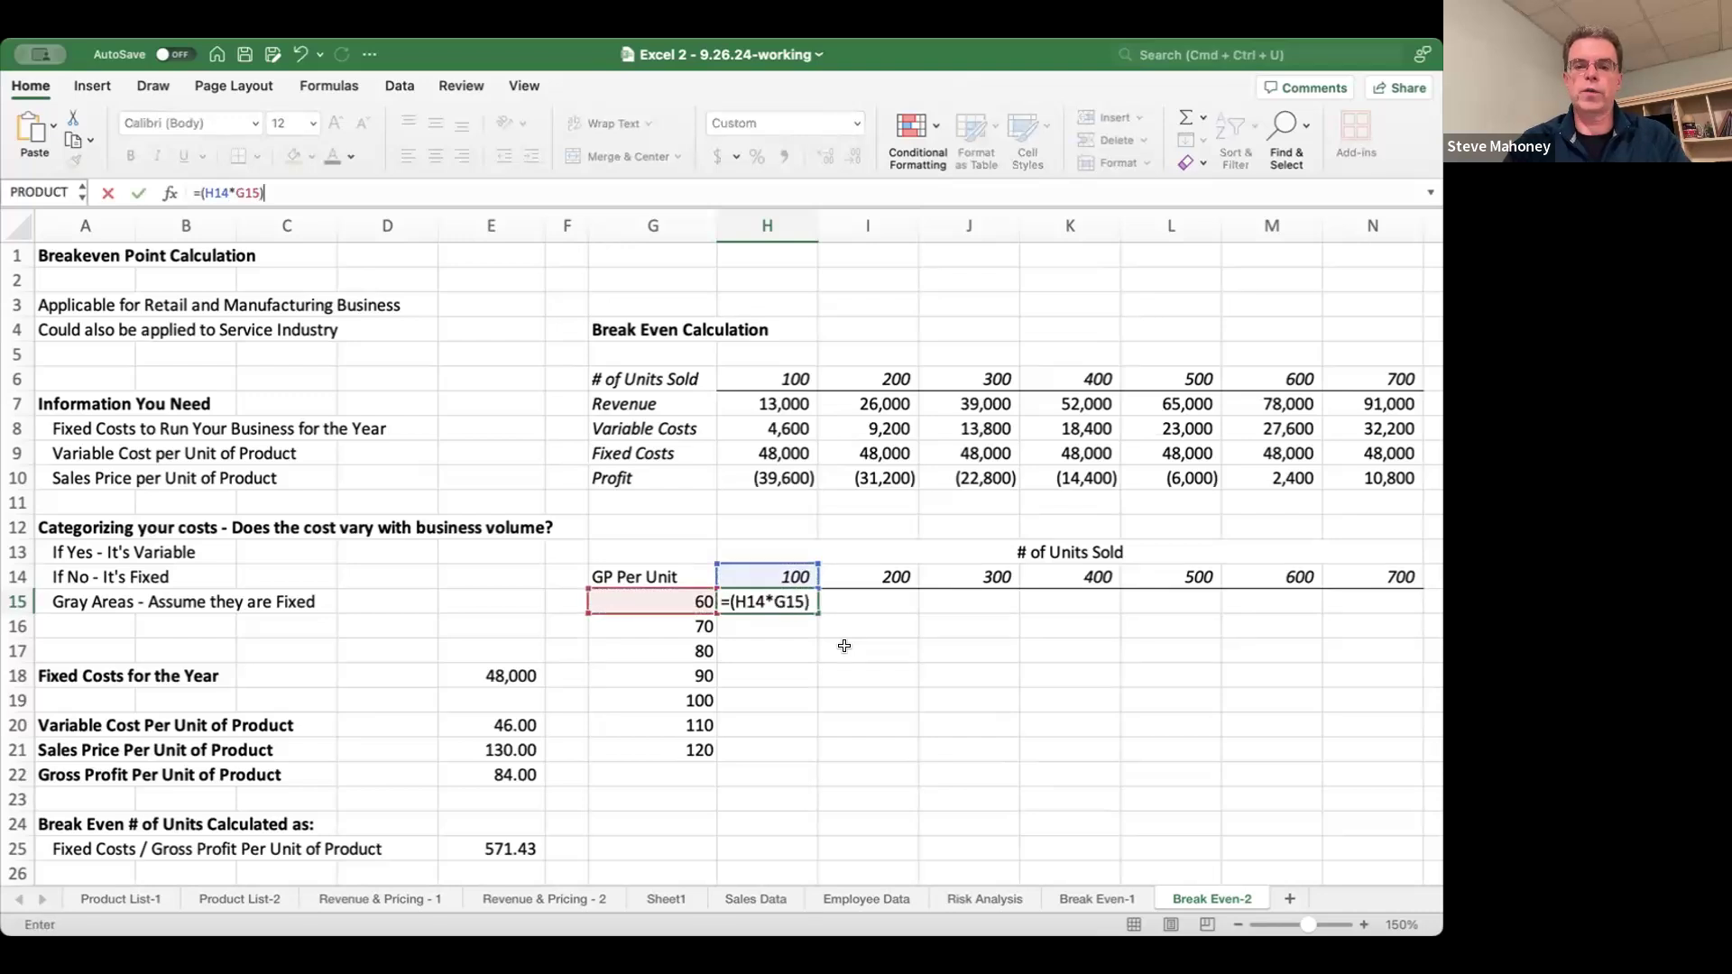
pyautogui.write('-')
pyautogui.click(485, 673)
pyautogui.hotkey('ctrl', 'Return')
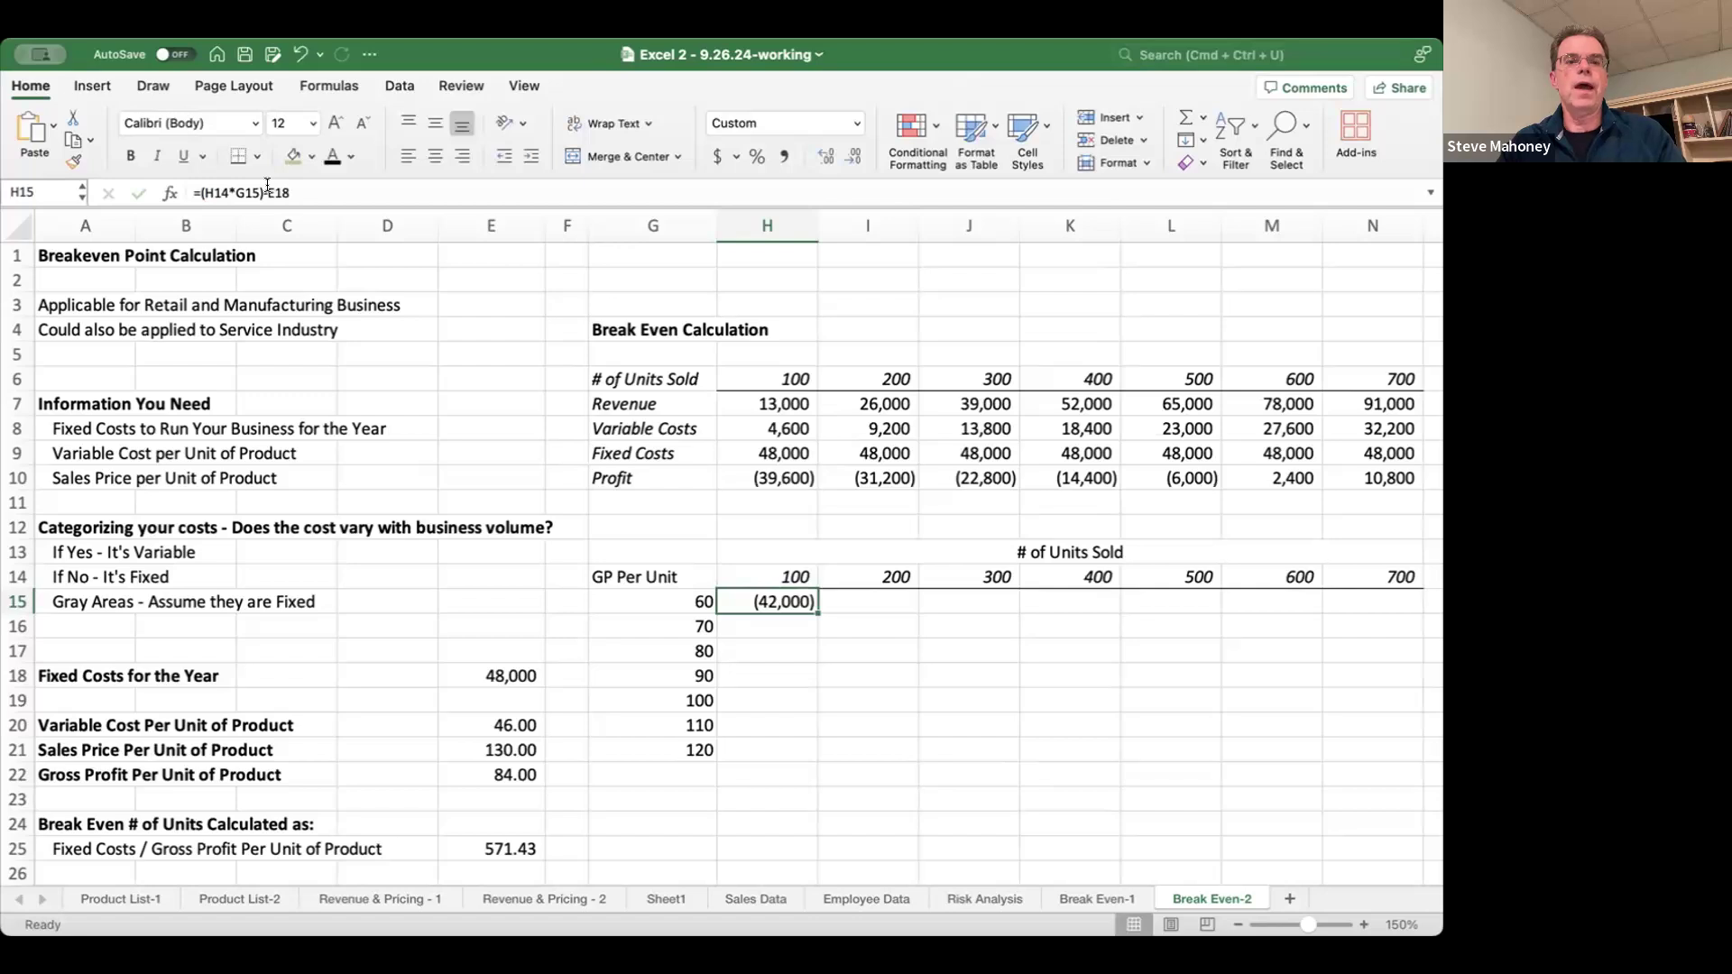
# - Anchor the references in the H15 formula so it reads =(H$14*$G15)-$E$18
pyautogui.click(210, 189)
pyautogui.write('$')
pyautogui.press('Right')
pyautogui.press('Right')
pyautogui.press('Right')
pyautogui.write('$')
pyautogui.press('Right')
pyautogui.press('Right')
pyautogui.press('Right')
pyautogui.press('Right')
pyautogui.press('Right')
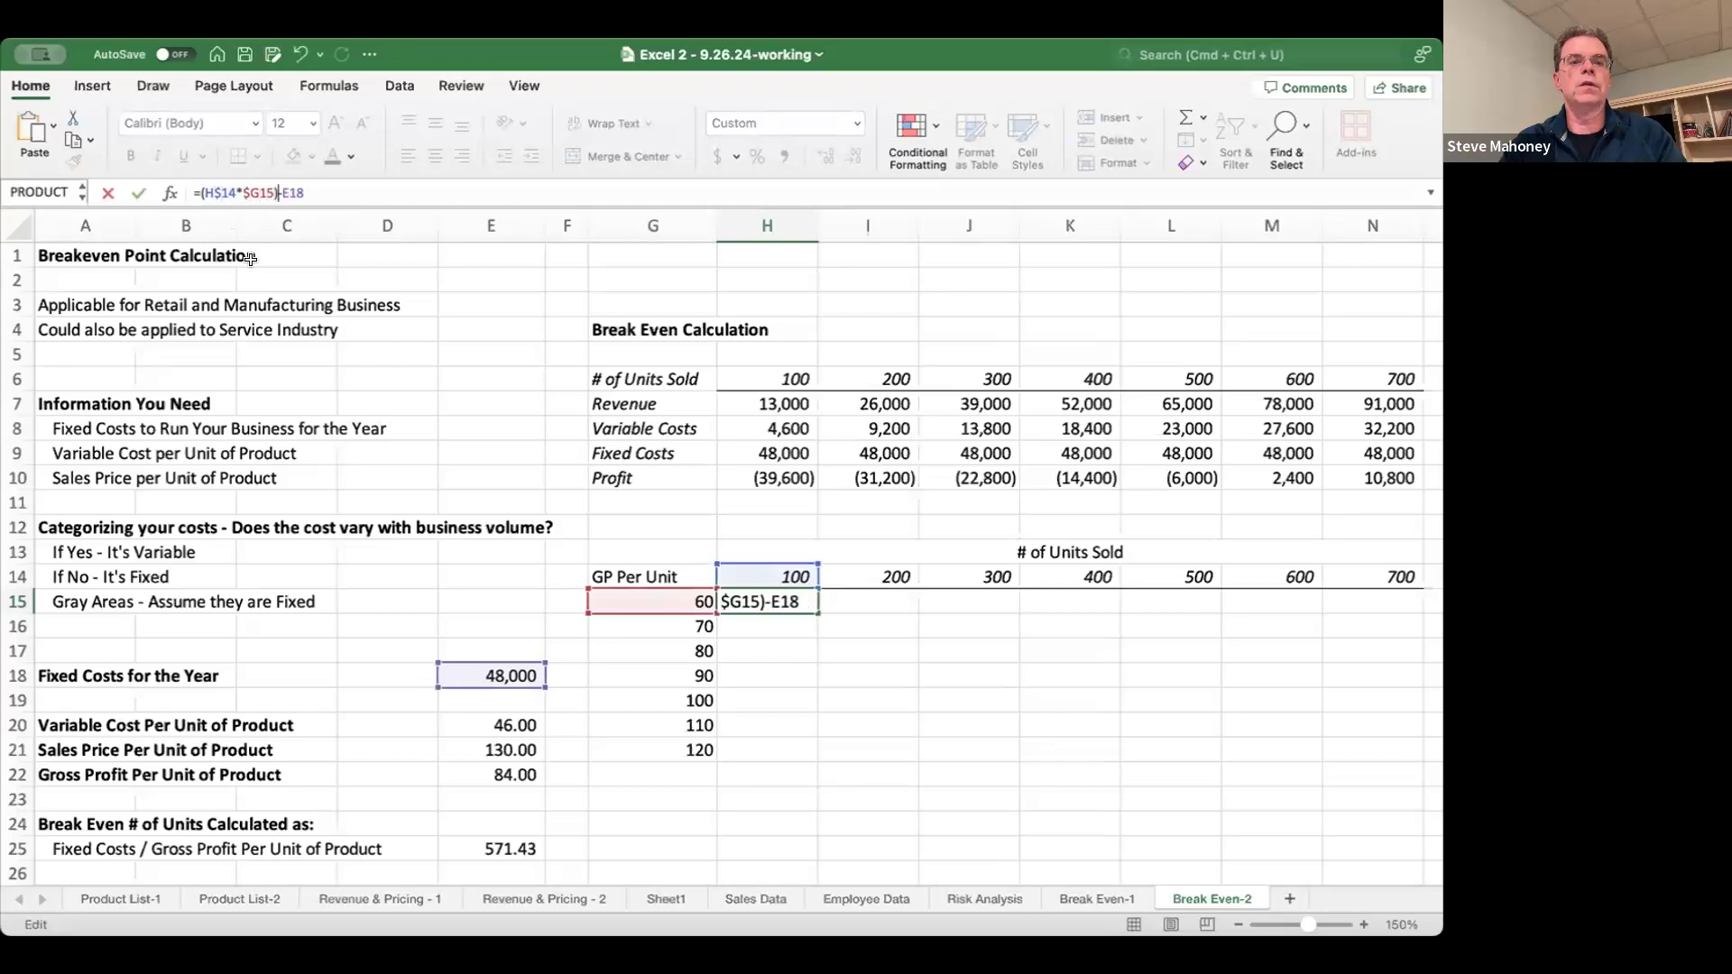
pyautogui.write('$')
pyautogui.press('Right')
pyautogui.write('$')
pyautogui.press('Return')
# - Copy the H15 formula down through H21 for the 70 to 120 GP Per Unit rows
pyautogui.press('Up')
pyautogui.press('super+c')
pyautogui.hotkey('shift', 'Down')
pyautogui.hotkey('shift', 'Down')
pyautogui.hotkey('shift', 'Down')
pyautogui.hotkey('shift', 'Down')
pyautogui.hotkey('shift', 'Down')
pyautogui.hotkey('shift', 'Down')
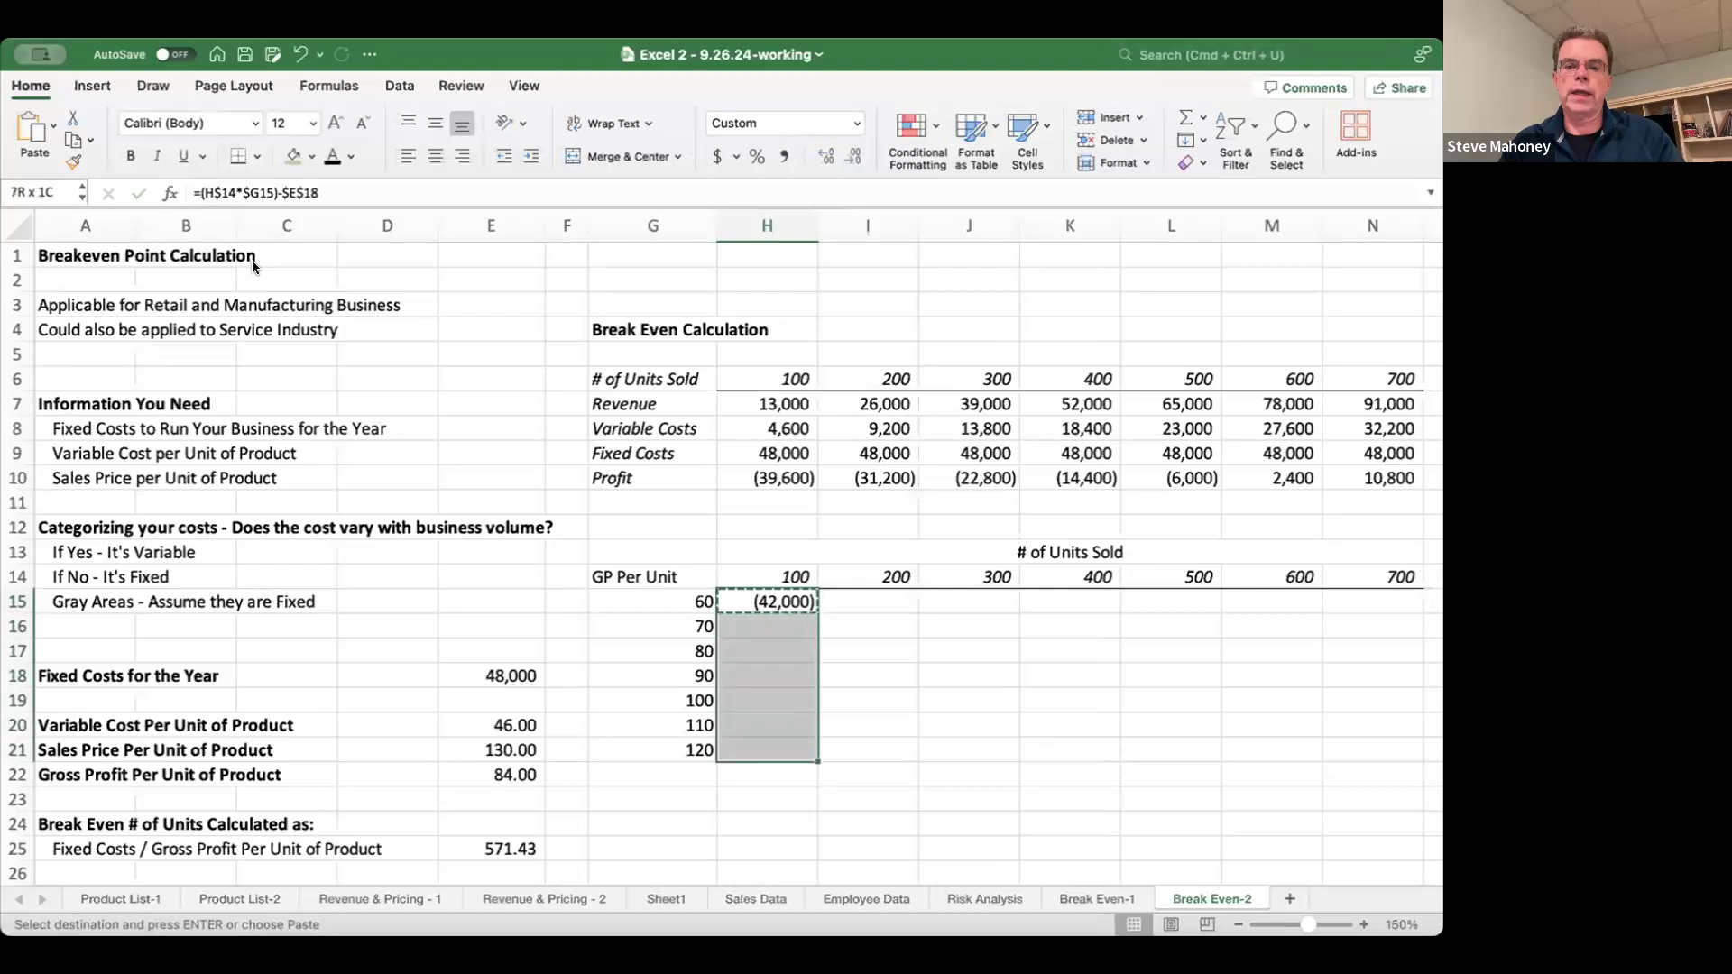
pyautogui.press('super+v')
pyautogui.press('Return')
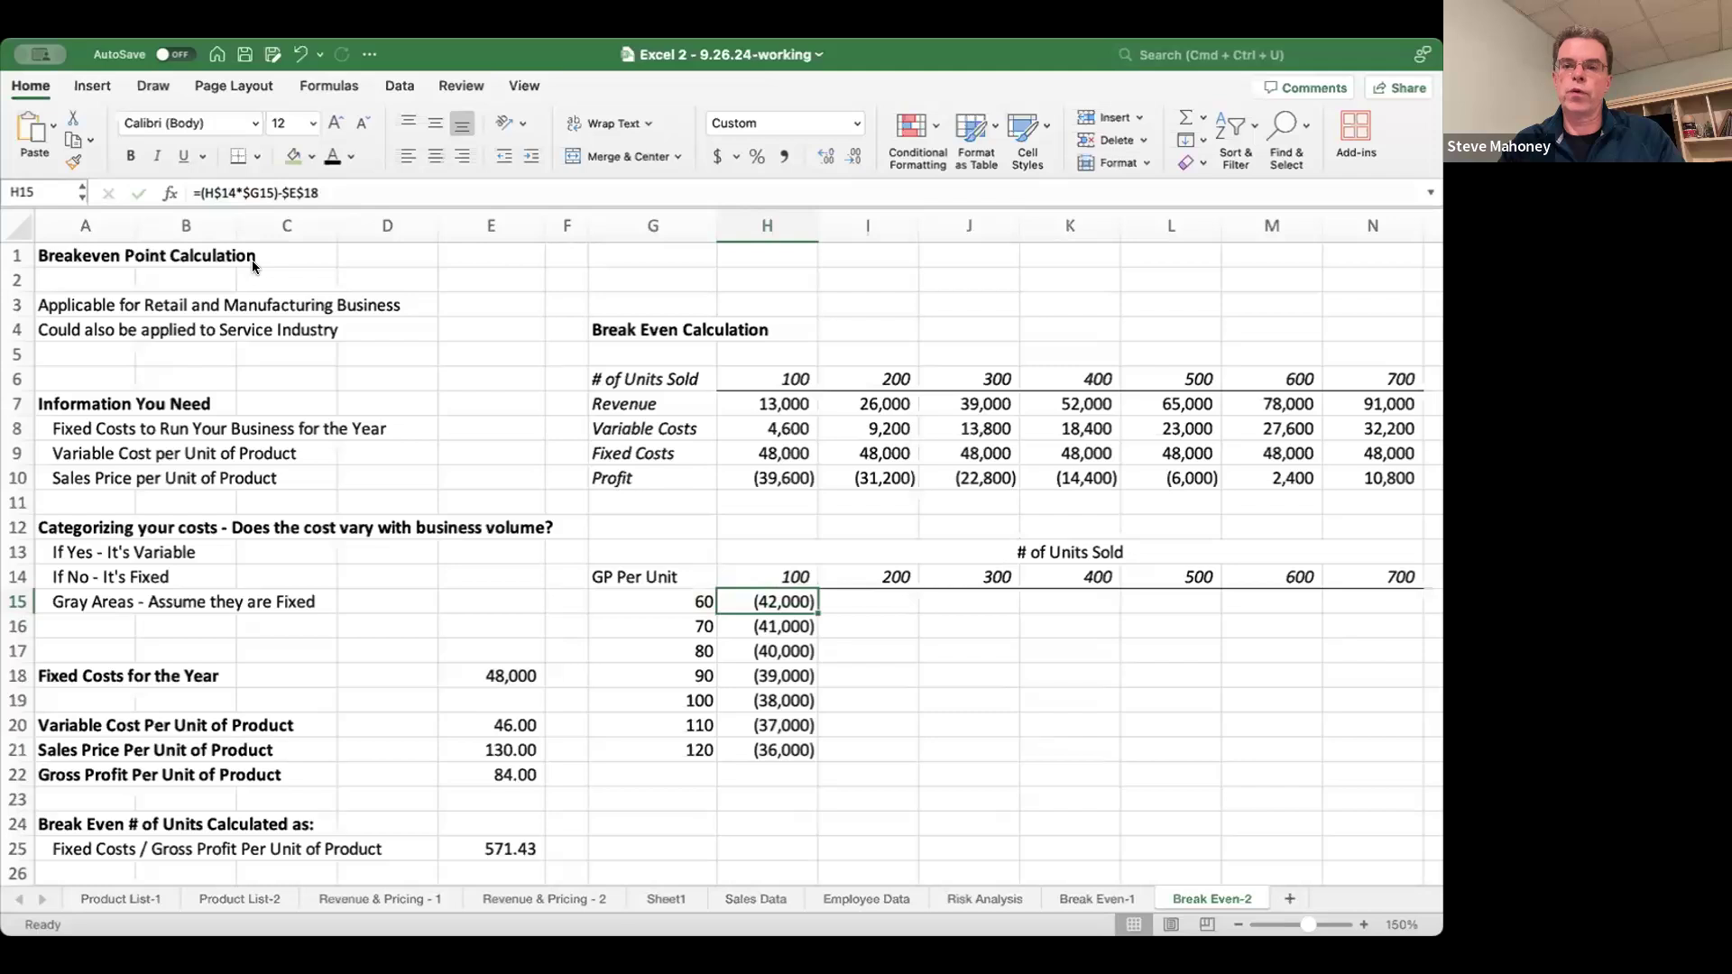
# - Examine the copied profit formulas cell by cell down the 100-unit column, H15:H21
pyautogui.press('Down')
pyautogui.press('Down')
pyautogui.press('Down')
pyautogui.press('Down')
pyautogui.press('Down')
pyautogui.press('Down')
pyautogui.press('Up')
pyautogui.press('Up')
pyautogui.press('Up')
pyautogui.press('Up')
pyautogui.press('Up')
pyautogui.press('Up')
# - Copy the formulas in H15:H21 across I15:N21 for 200 to 700 units sold
pyautogui.hotkey('shift', 'Down')
pyautogui.hotkey('shift', 'Down')
pyautogui.hotkey('shift', 'Down')
pyautogui.hotkey('shift', 'Down')
pyautogui.hotkey('shift', 'Down')
pyautogui.hotkey('shift', 'Down')
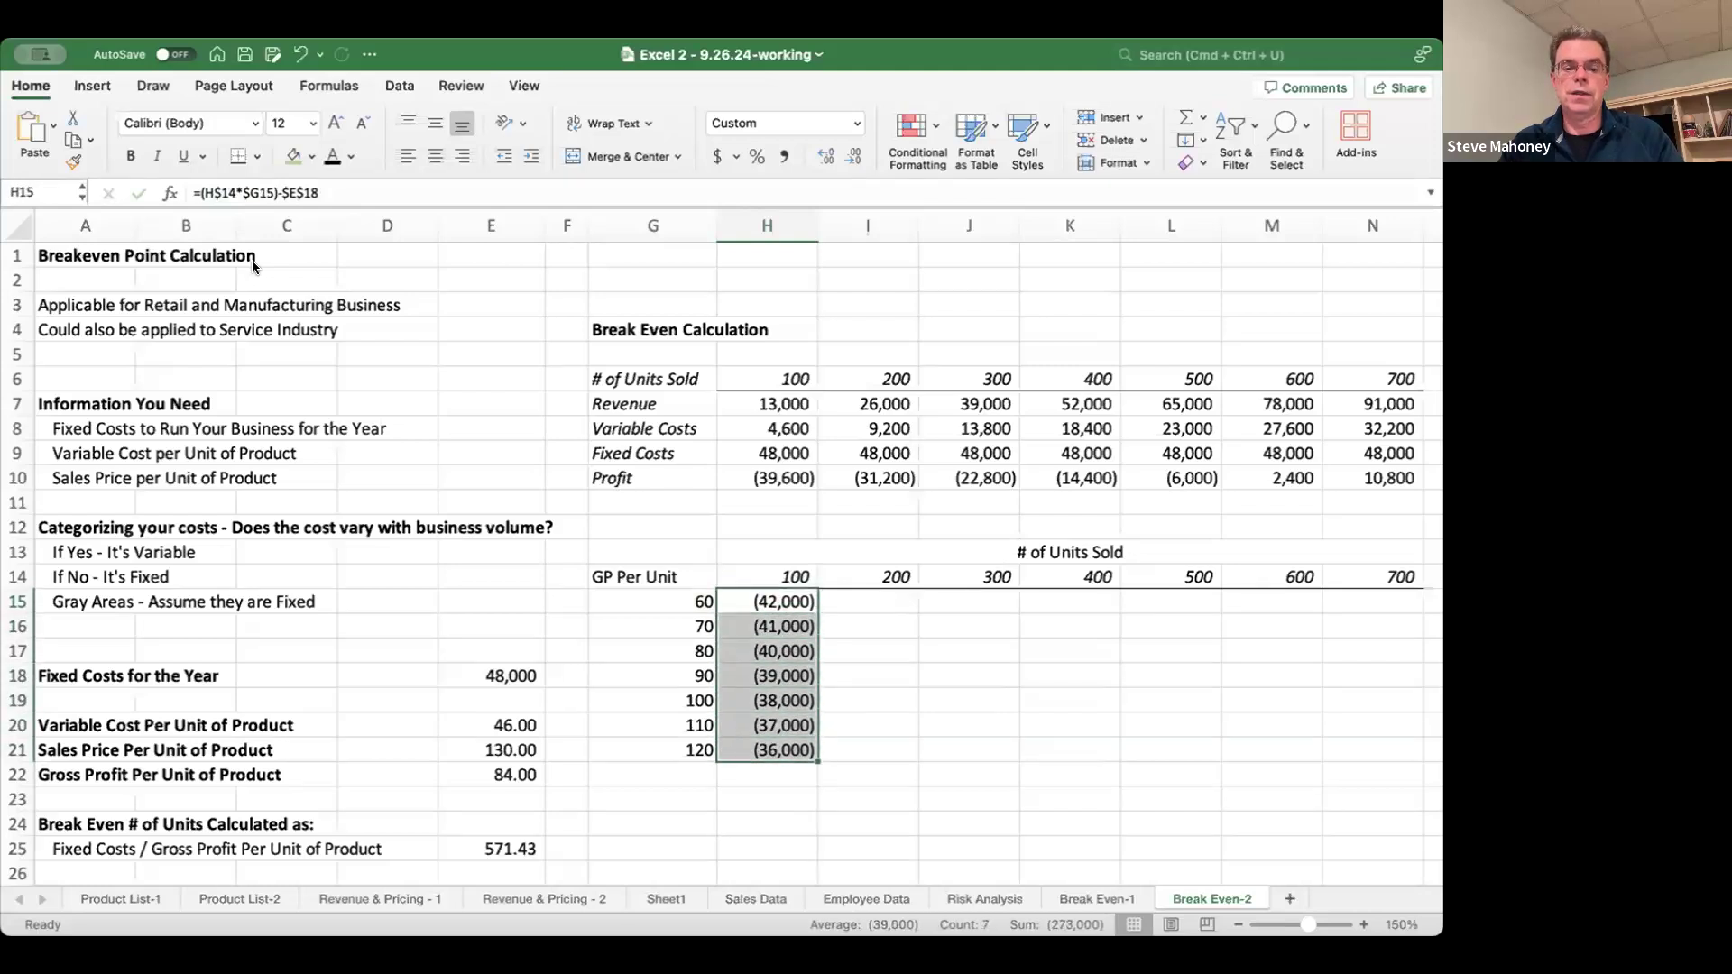
pyautogui.press('super+c')
pyautogui.press('Right')
pyautogui.hotkey('shift', 'Right')
pyautogui.hotkey('shift', 'Right')
pyautogui.hotkey('shift', 'Right')
pyautogui.hotkey('shift', 'Right')
pyautogui.hotkey('shift', 'Right')
pyautogui.press('super+v')
pyautogui.press('Escape')
# - Examine the profits for 500 to 700 units sold in the GP Per Unit table to find the break-even cells
pyautogui.press('Left')
pyautogui.press('Right')
pyautogui.press('Right')
pyautogui.press('Right')
pyautogui.press('Right')
pyautogui.press('Down')
pyautogui.press('Down')
pyautogui.press('Down')
pyautogui.press('Down')
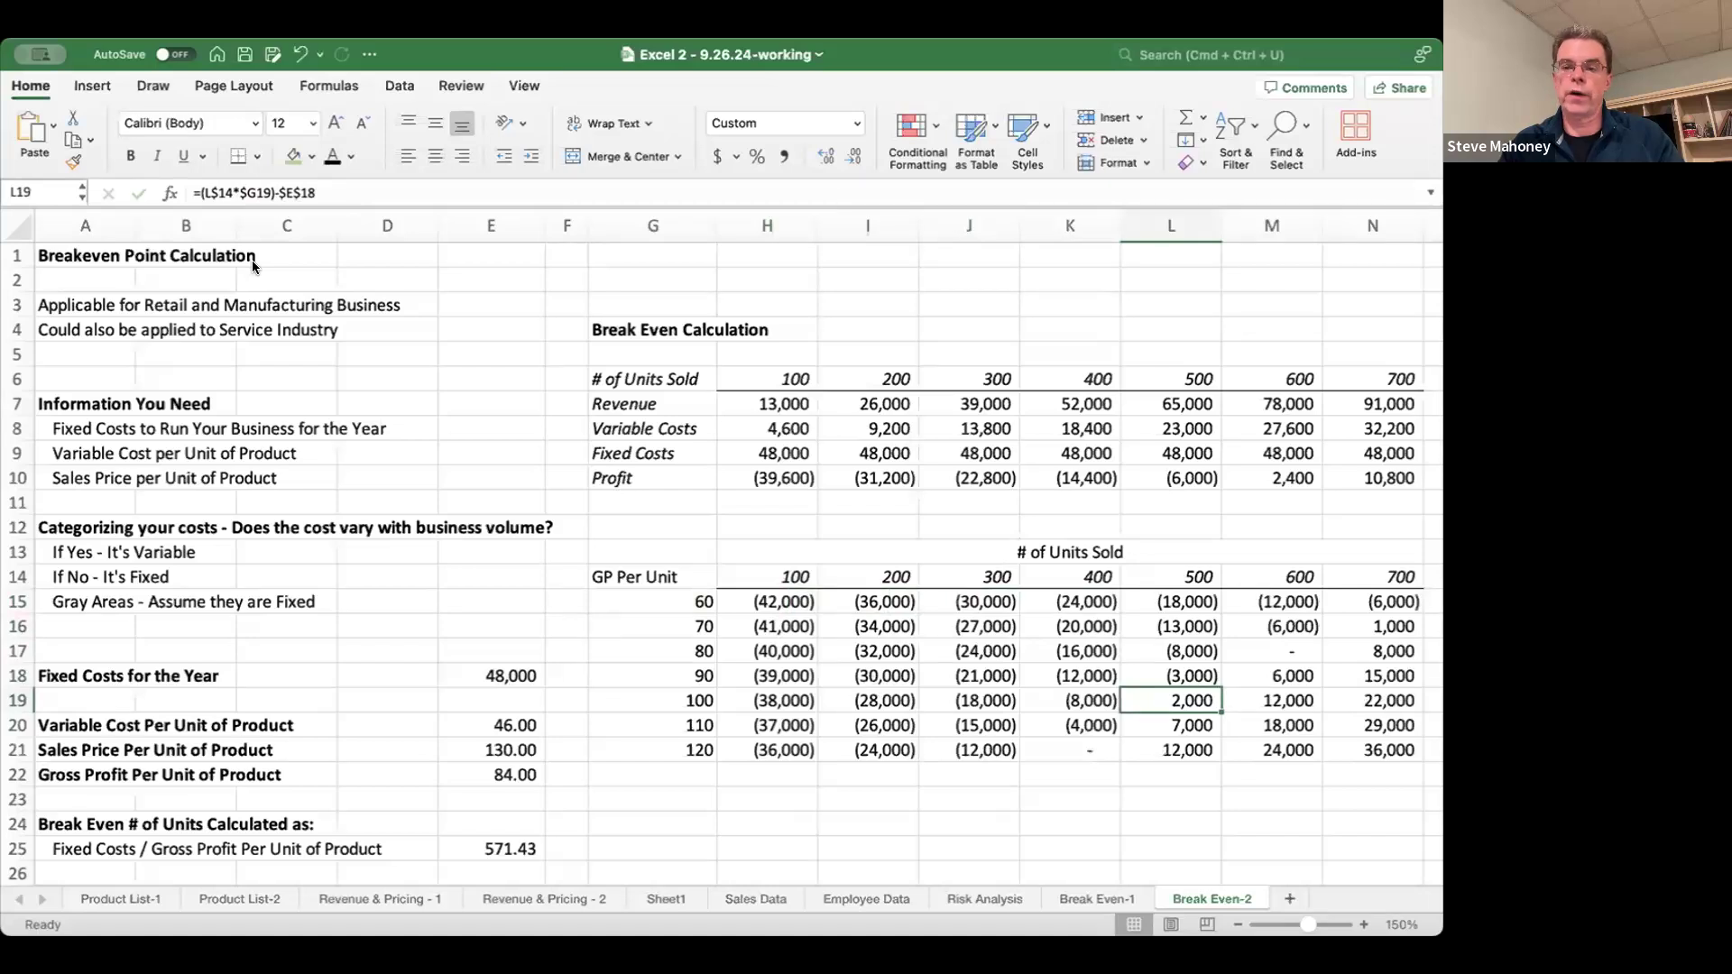
pyautogui.press('Up')
pyautogui.press('Up')
pyautogui.press('Up')
pyautogui.press('Right')
pyautogui.press('Right')
pyautogui.press('Down')
pyautogui.press('Left')
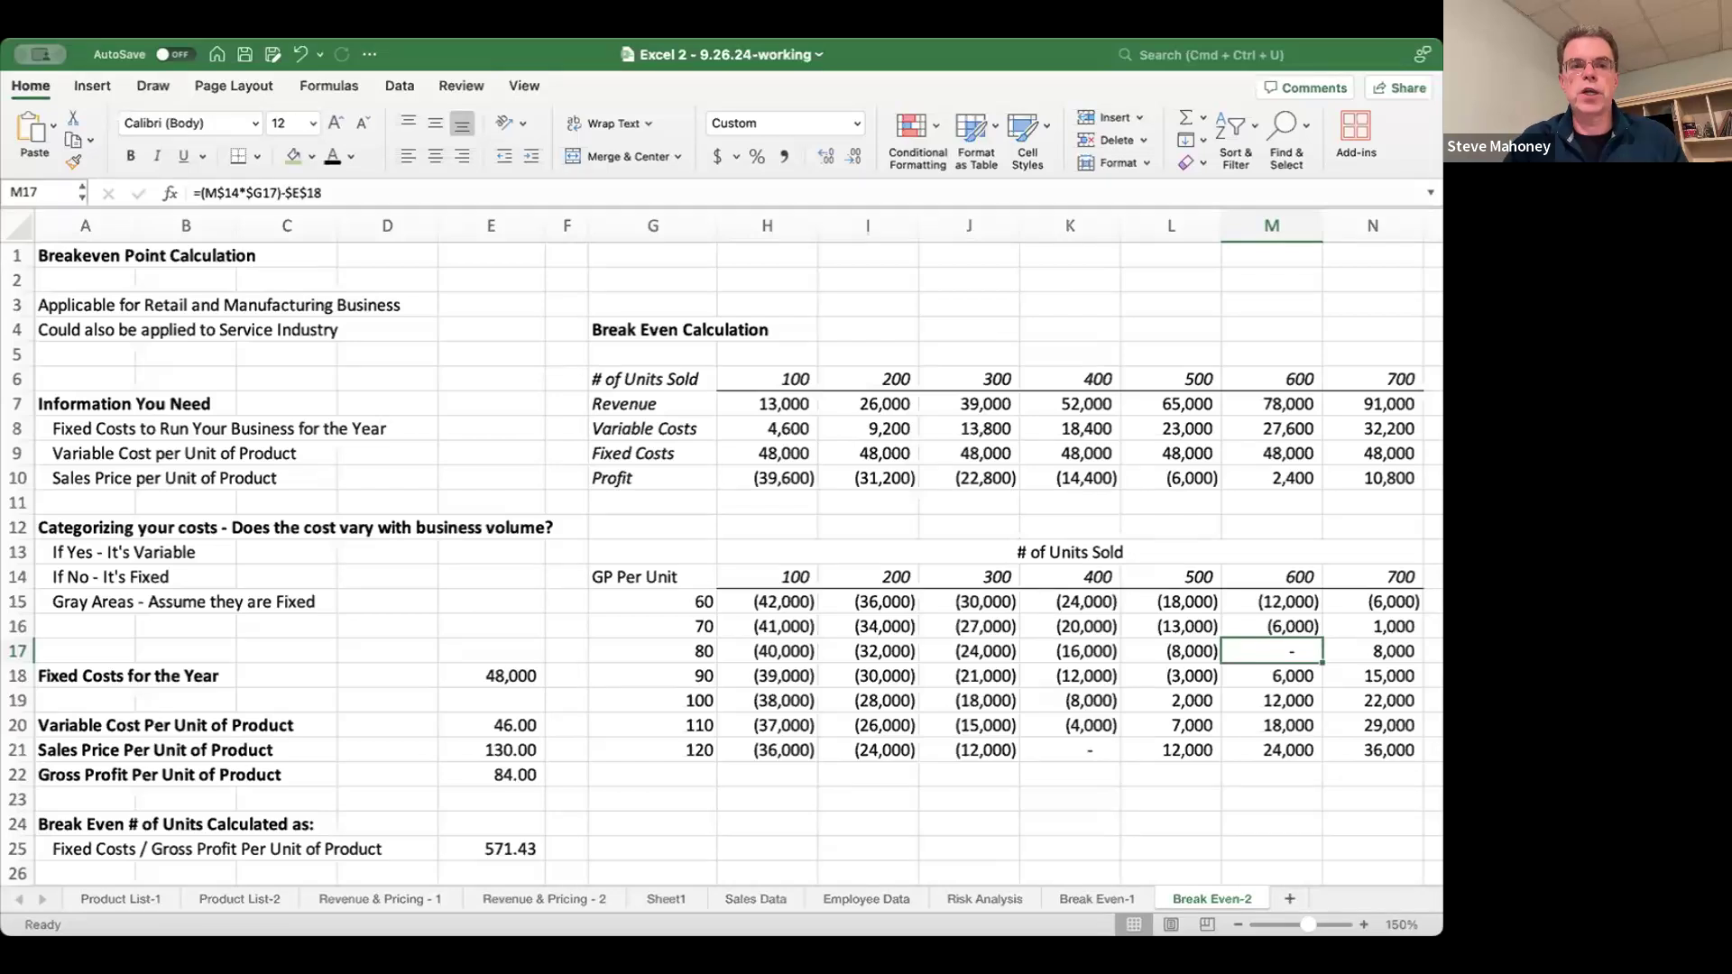
# - Select A1 on the Break Even-2 sheet and save the workbook
pyautogui.click(72, 243)
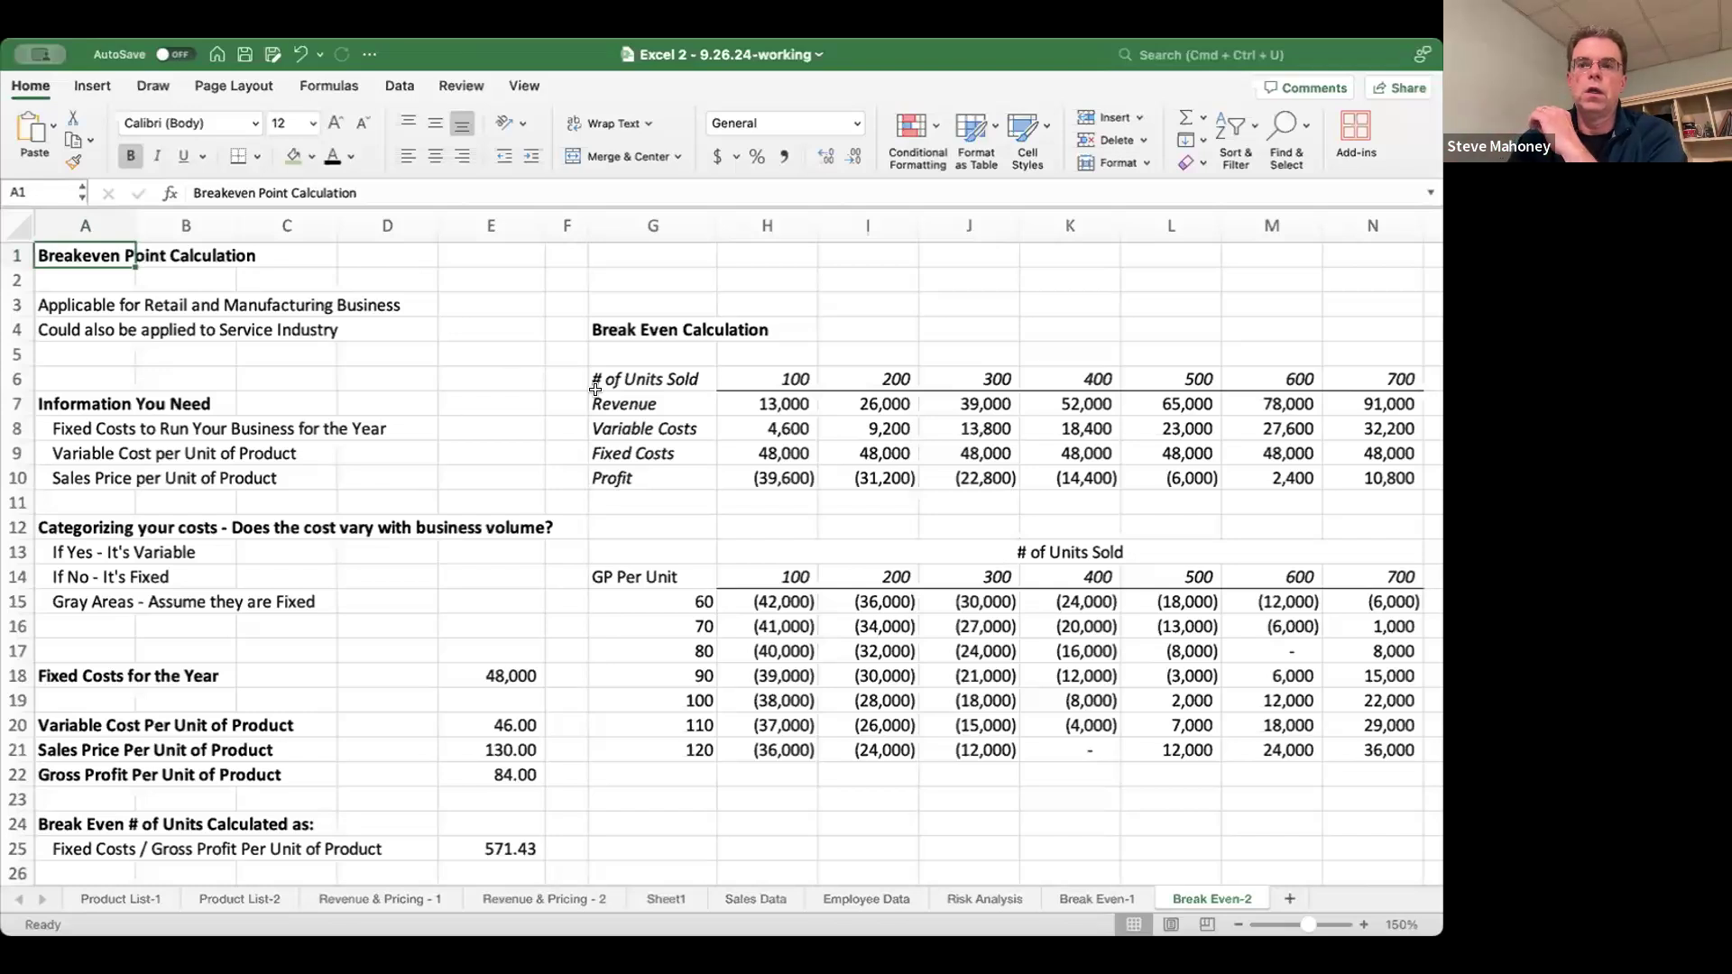
pyautogui.click(244, 57)
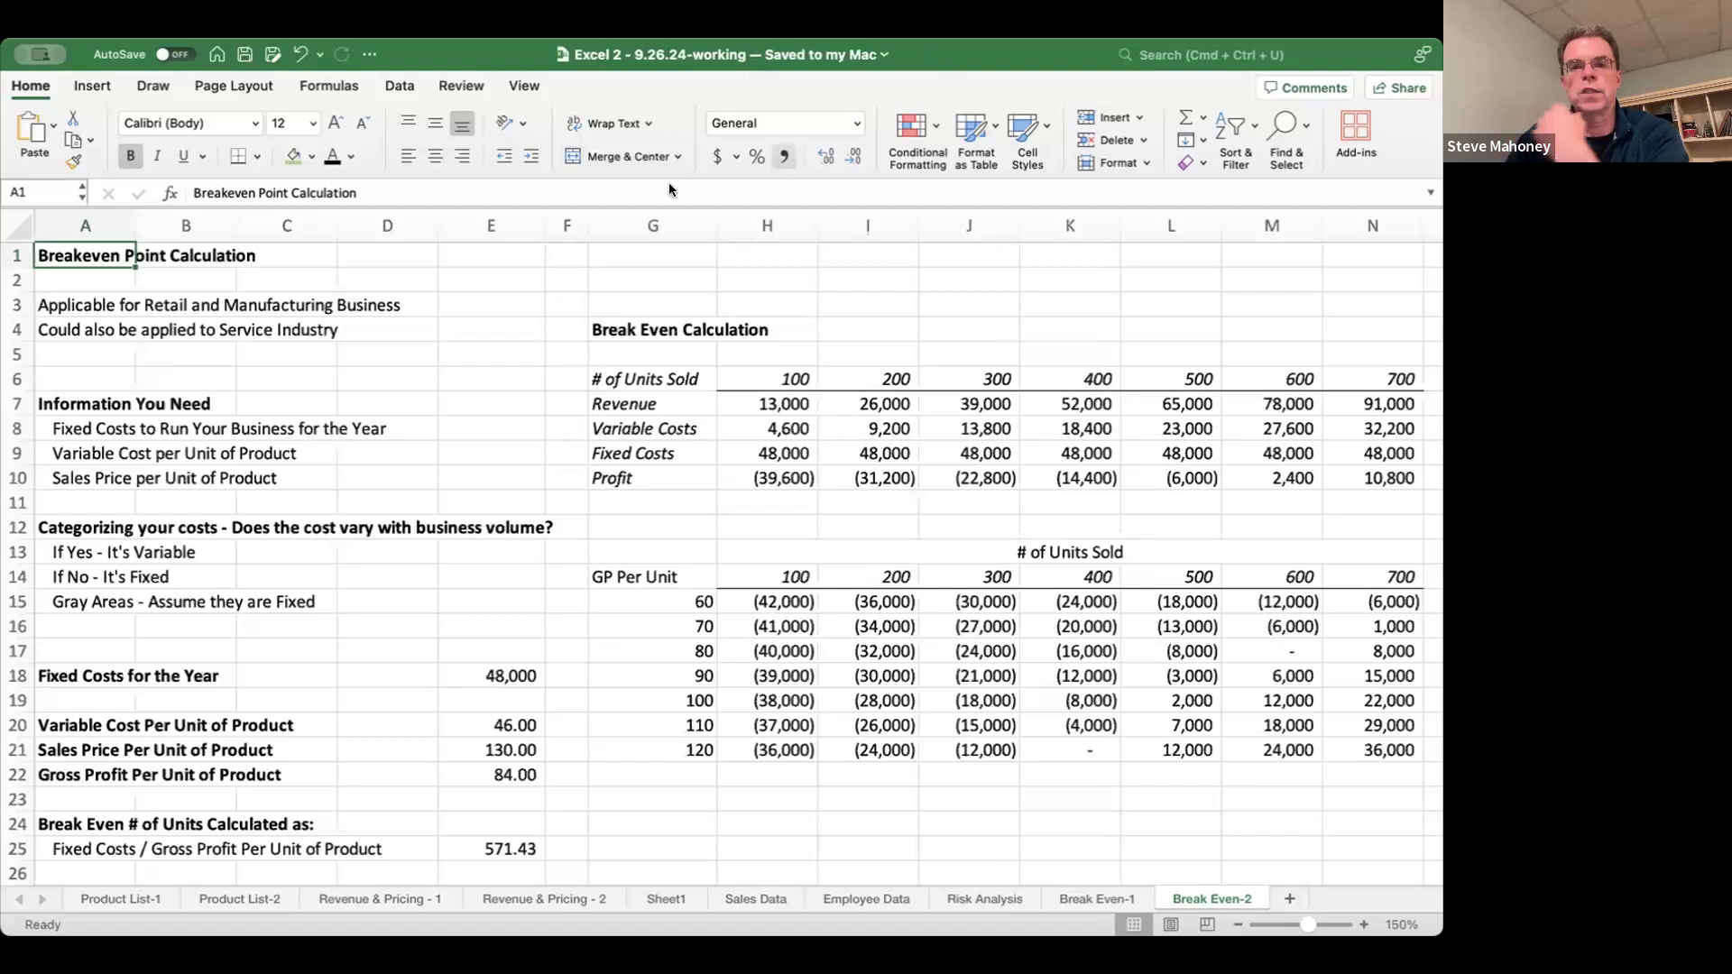
pyautogui.click(65, 27)
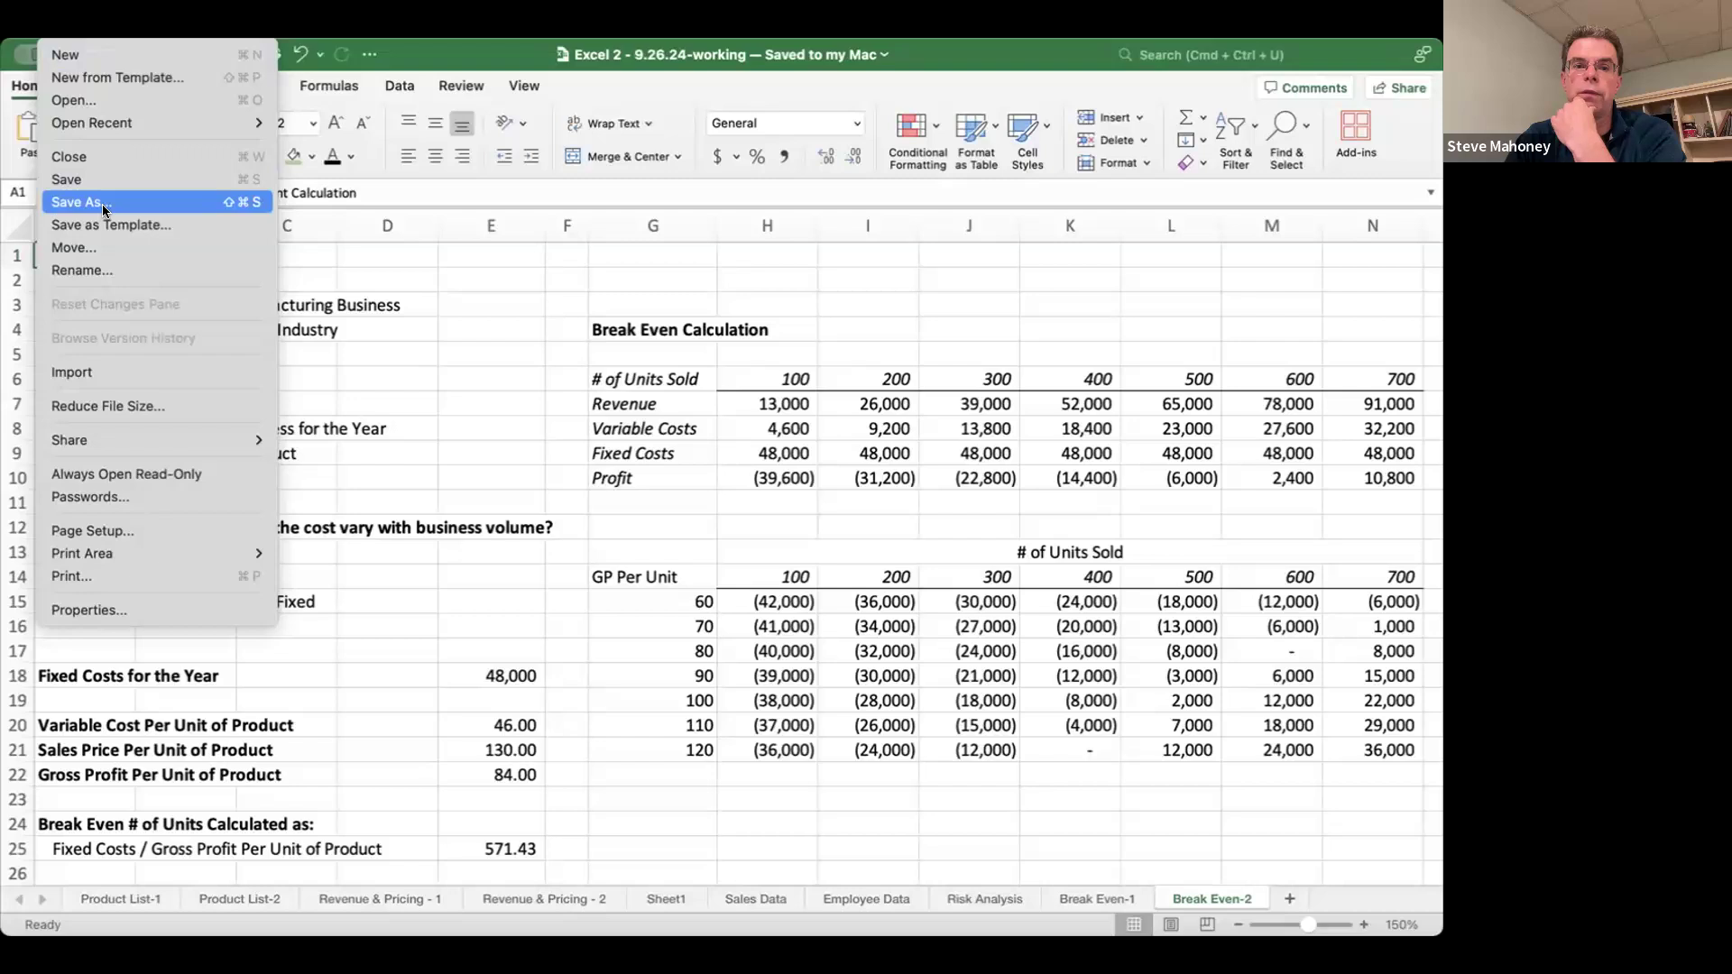
pyautogui.press('Escape')
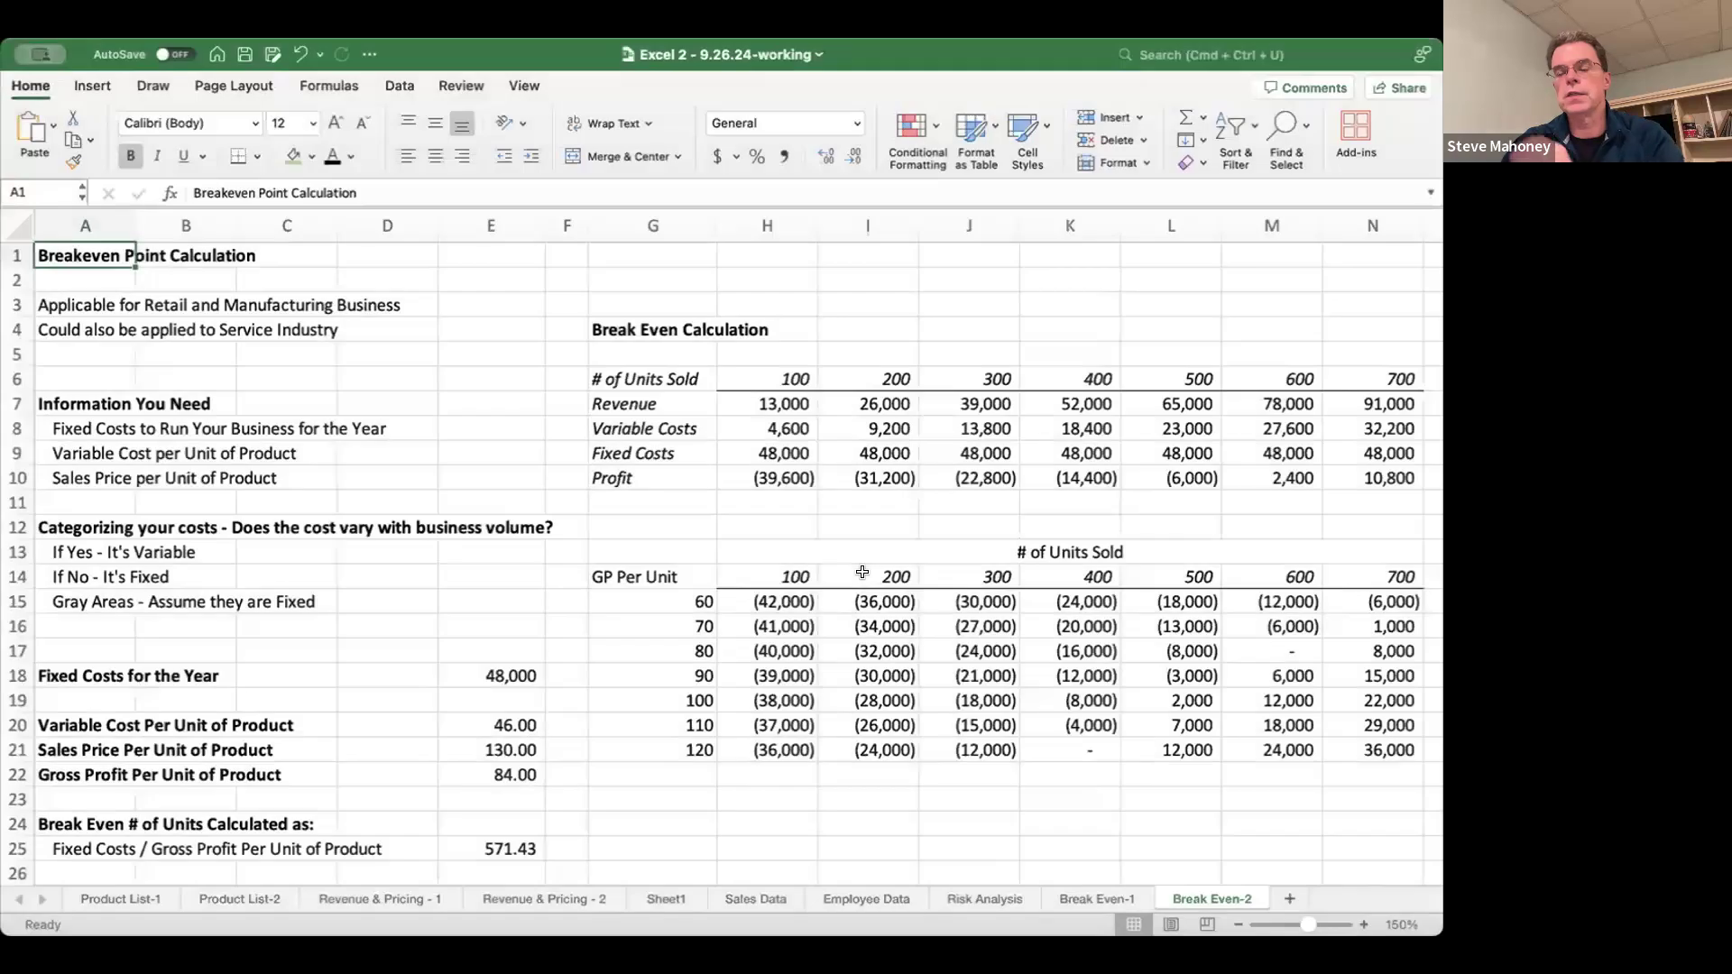
pyautogui.click(862, 572)
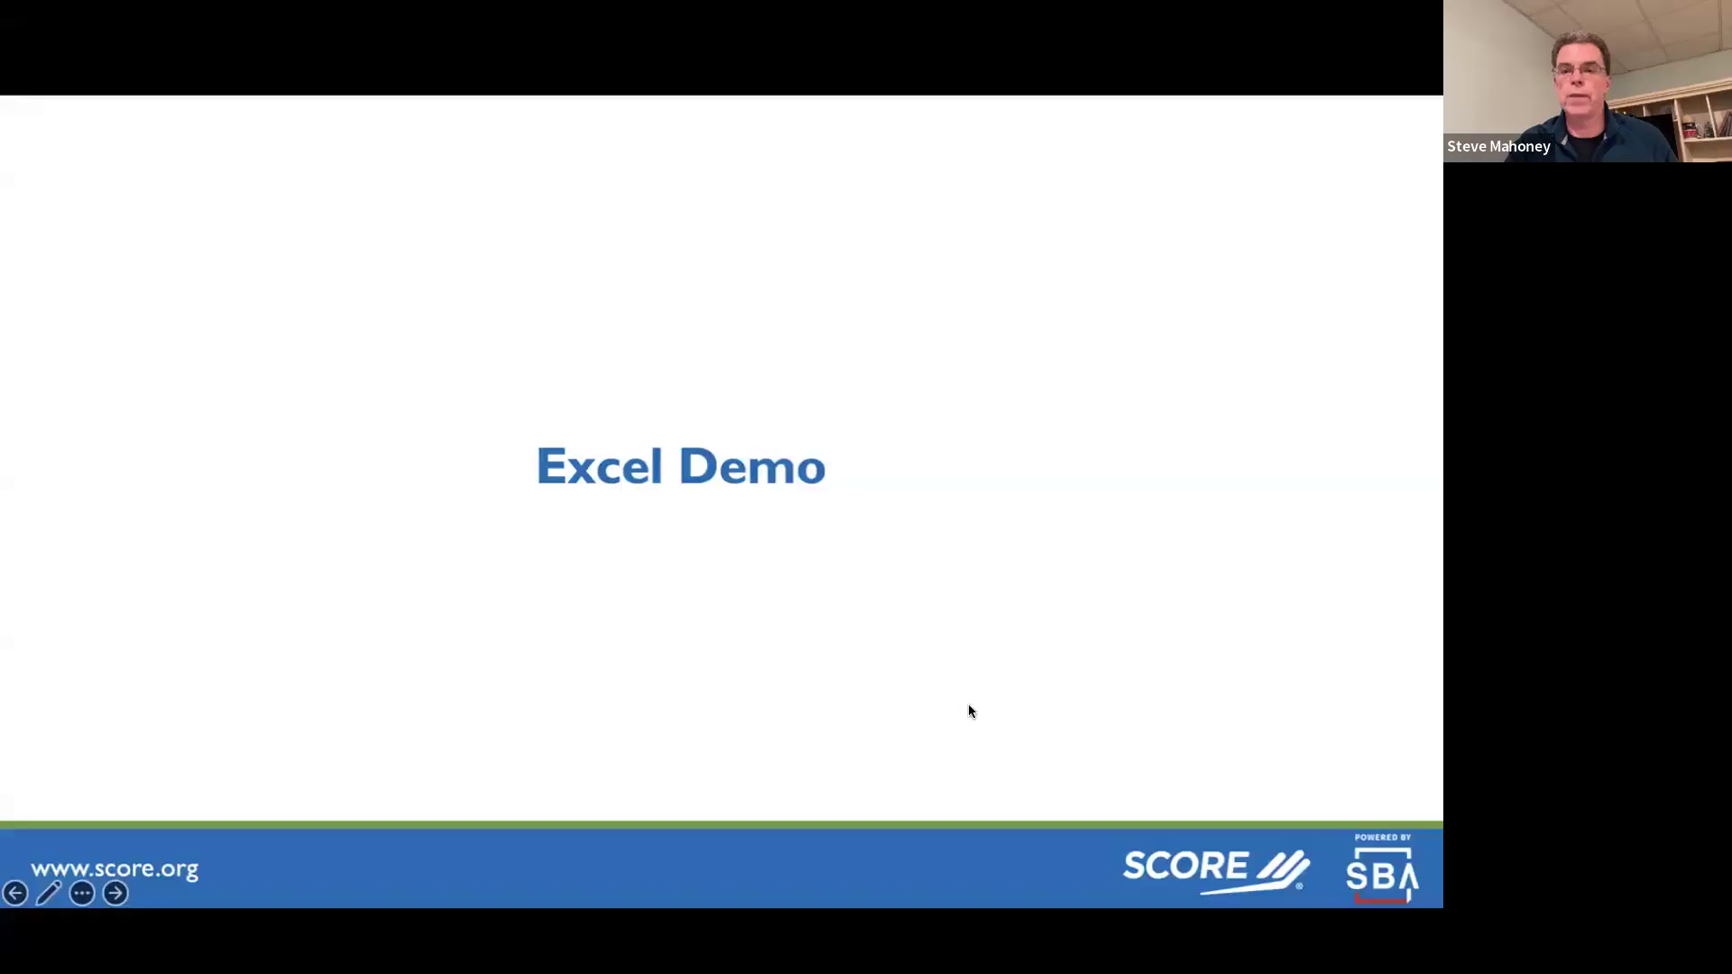
pyautogui.click(1082, 668)
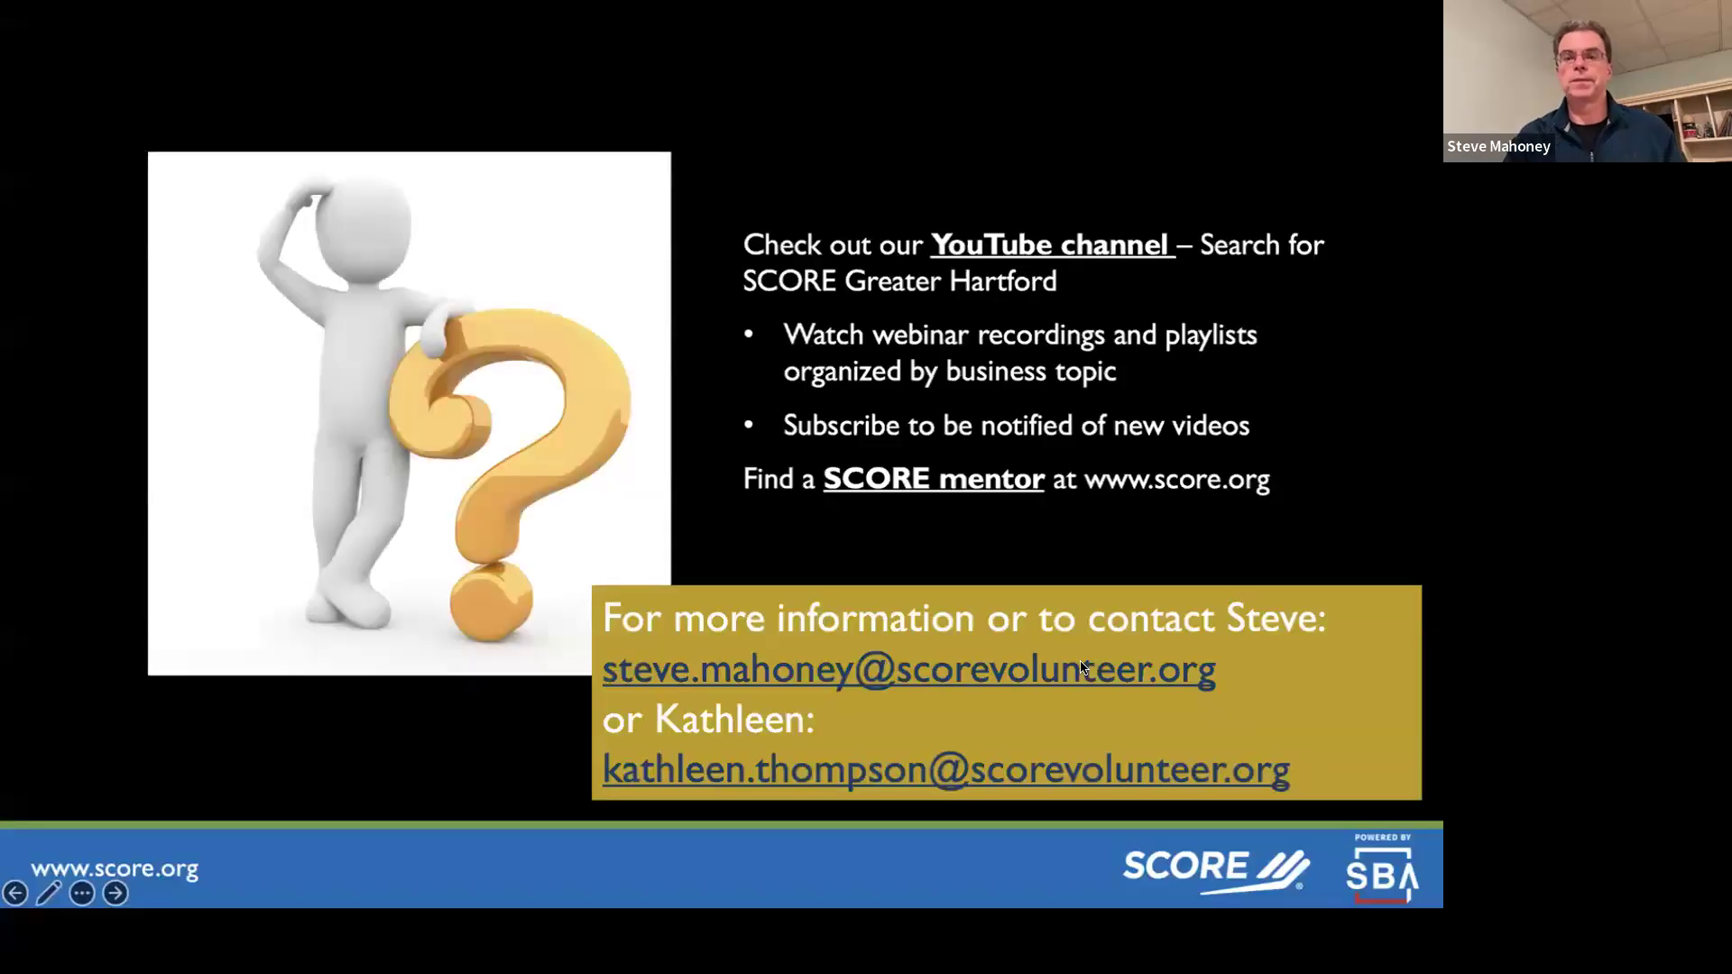
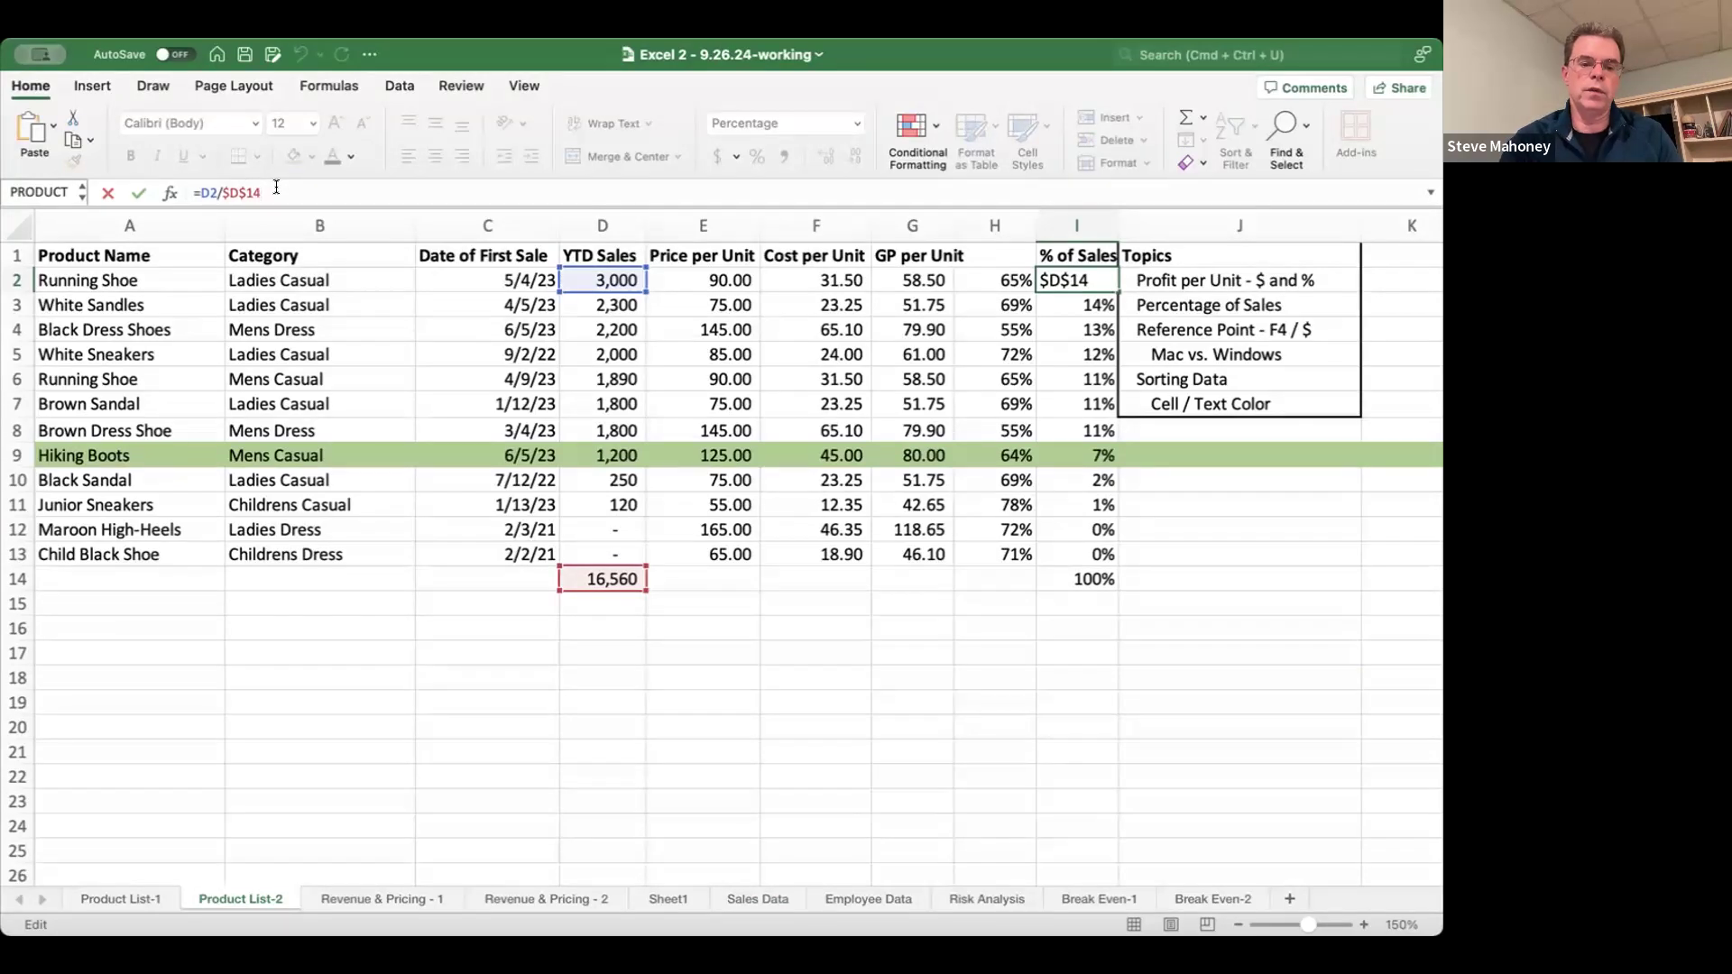
# - Cycle the D14 reference in the Product List-2 I2 formula through its relative and absolute forms, ending with =D2/$D$14
pyautogui.press('F4')
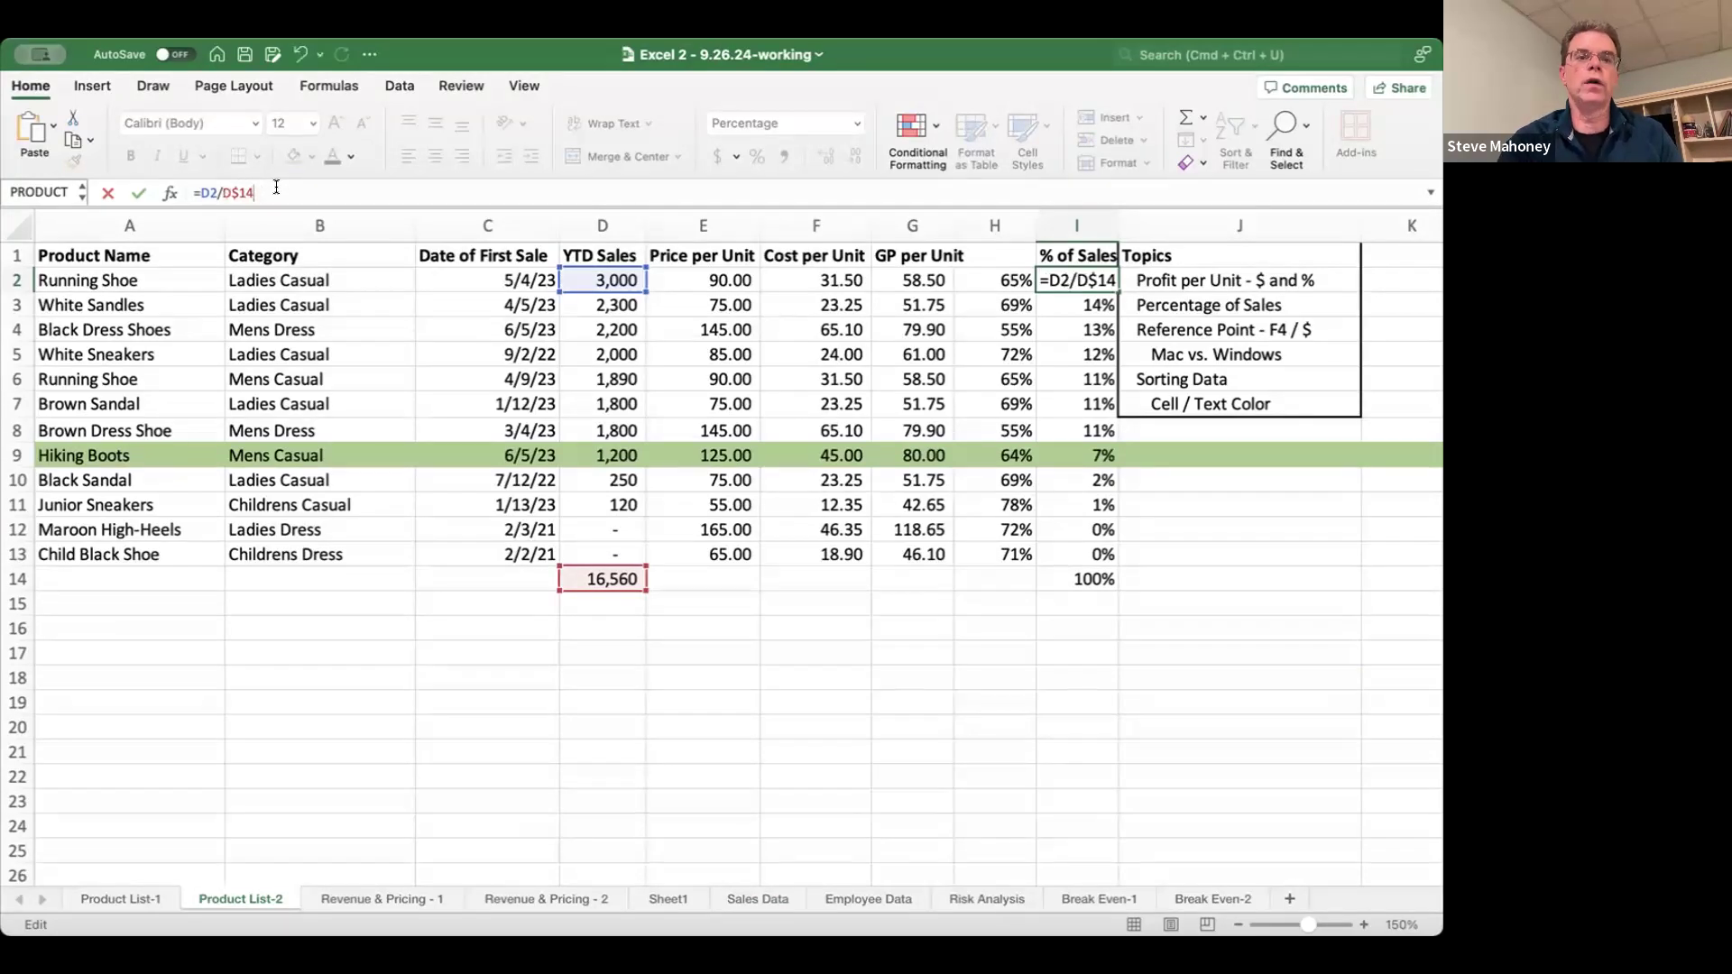
pyautogui.press('F4')
pyautogui.press('F4')
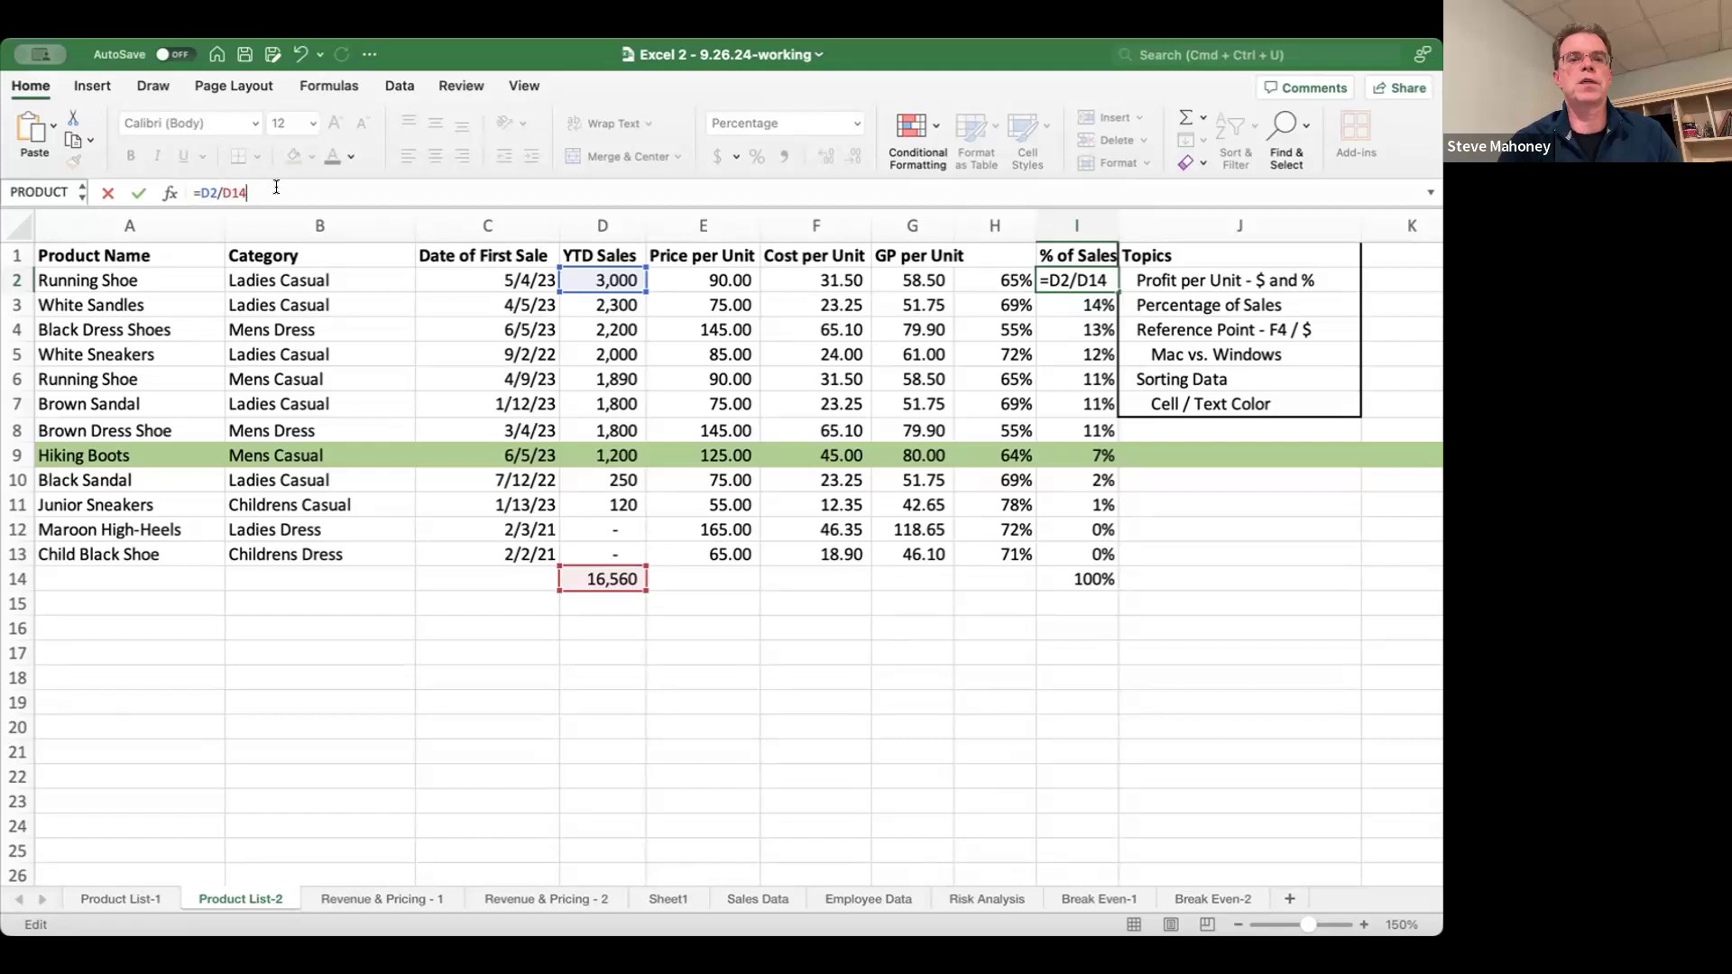
pyautogui.press('F4')
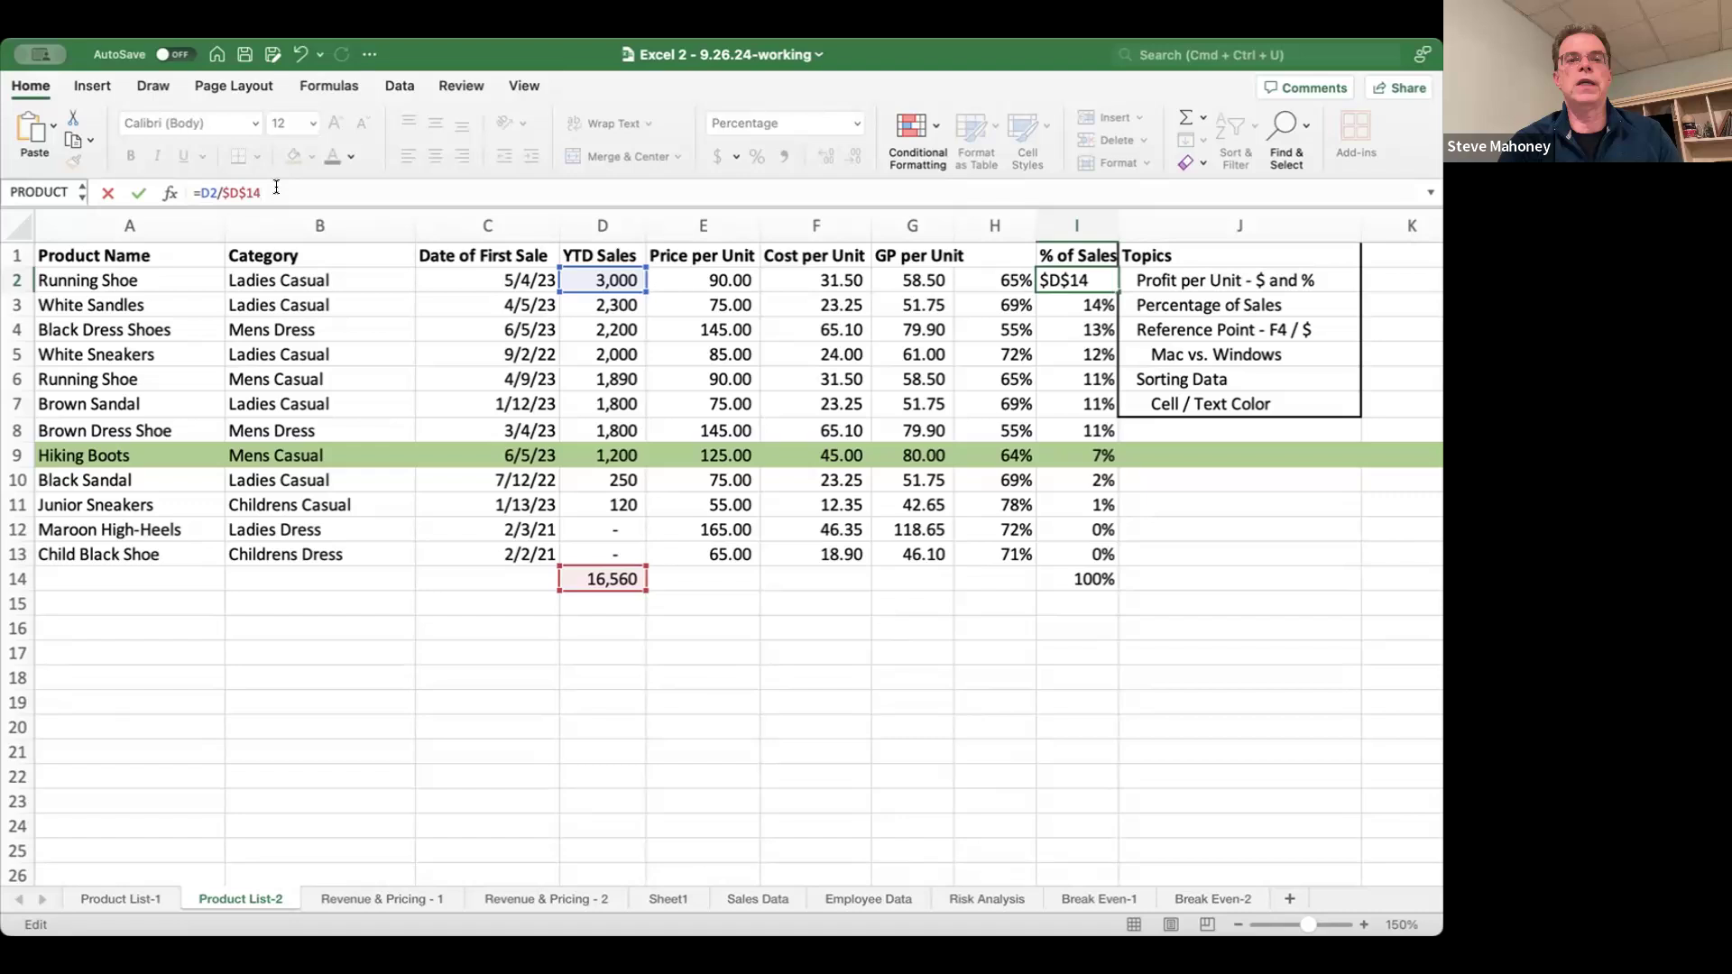
pyautogui.press('F4')
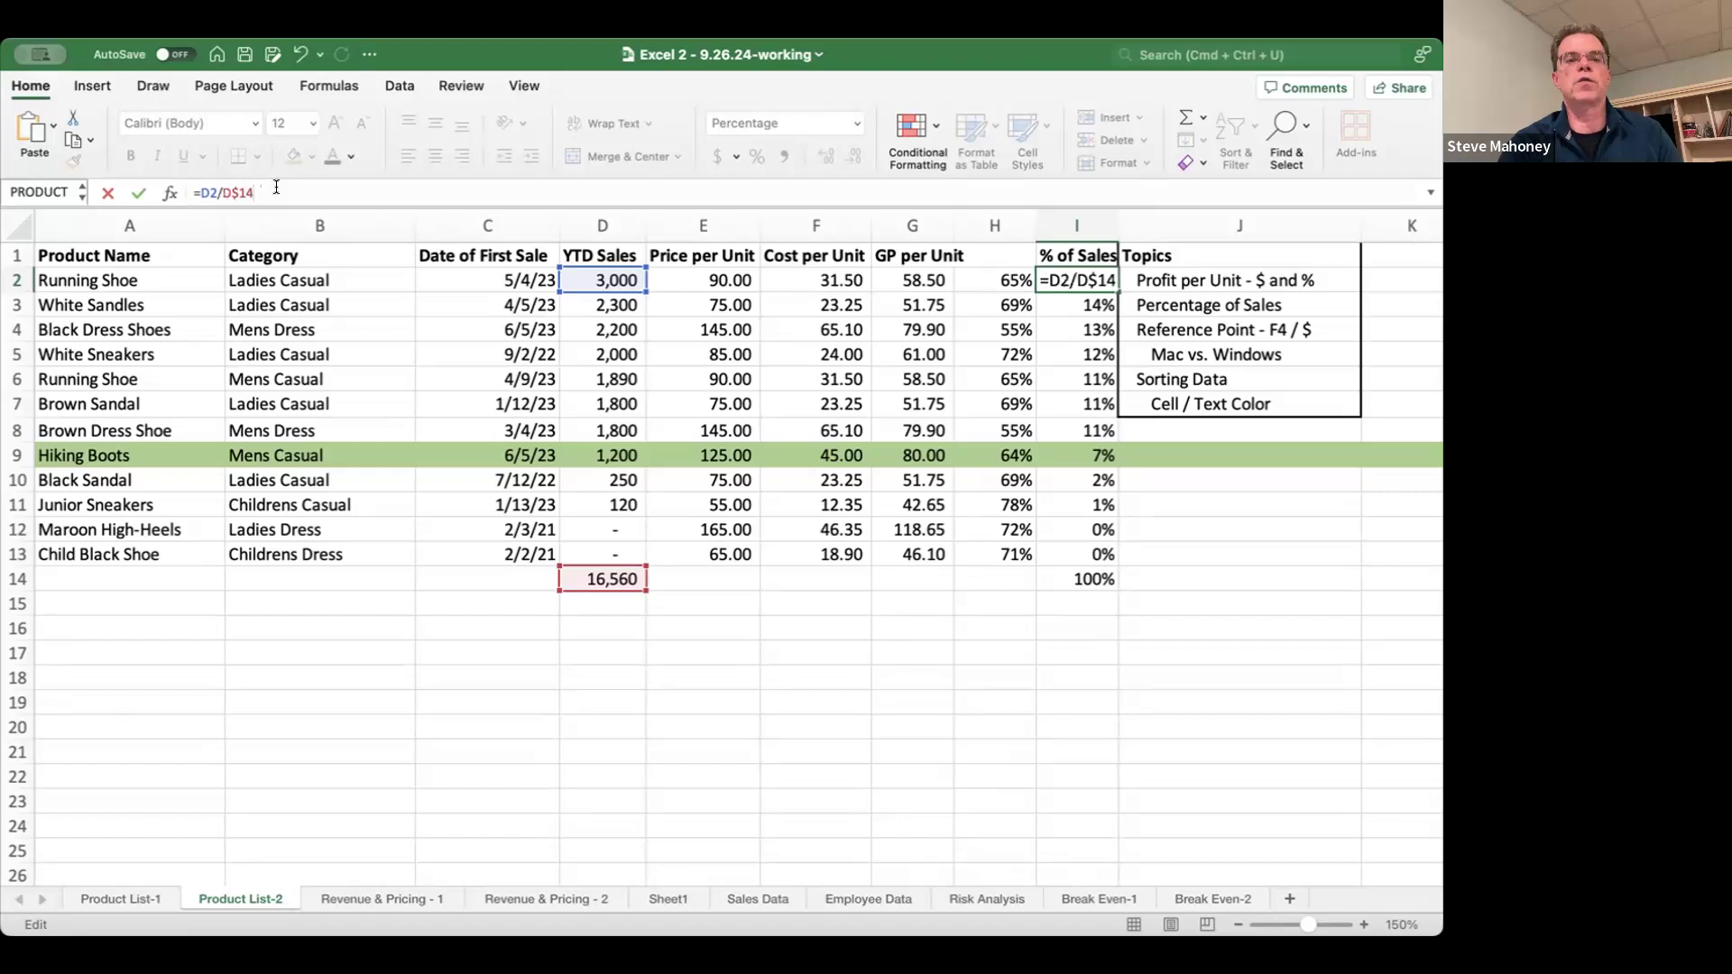
pyautogui.press('F4')
pyautogui.press('F4')
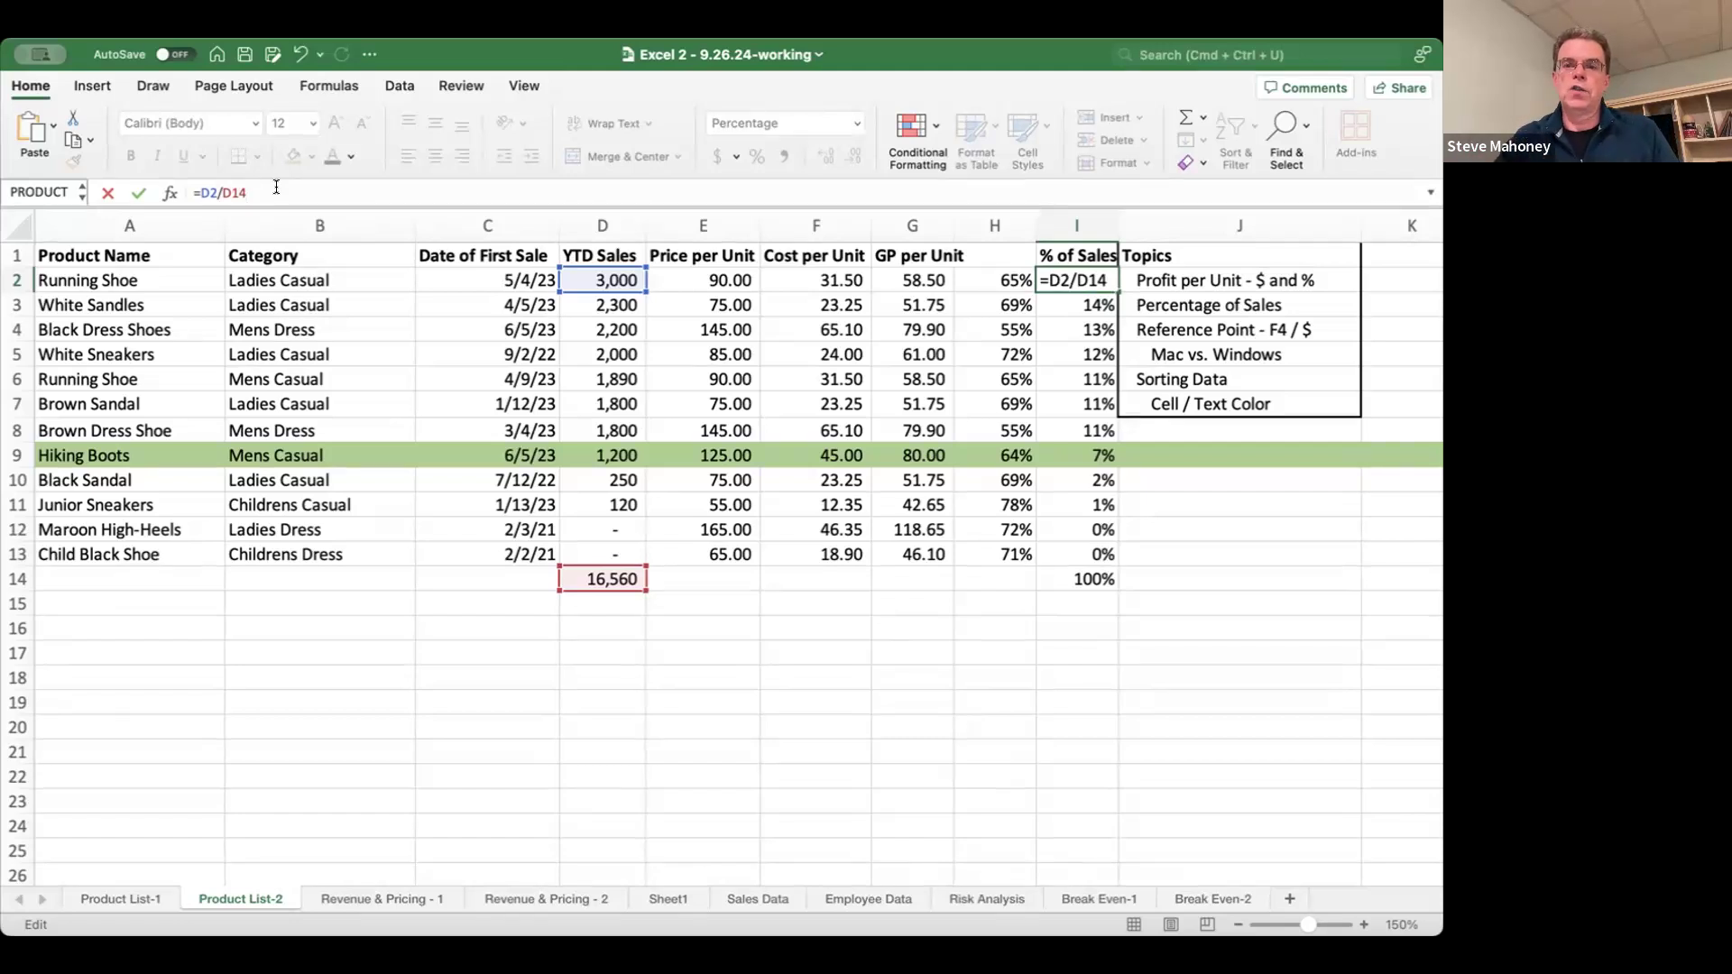
pyautogui.press('F4')
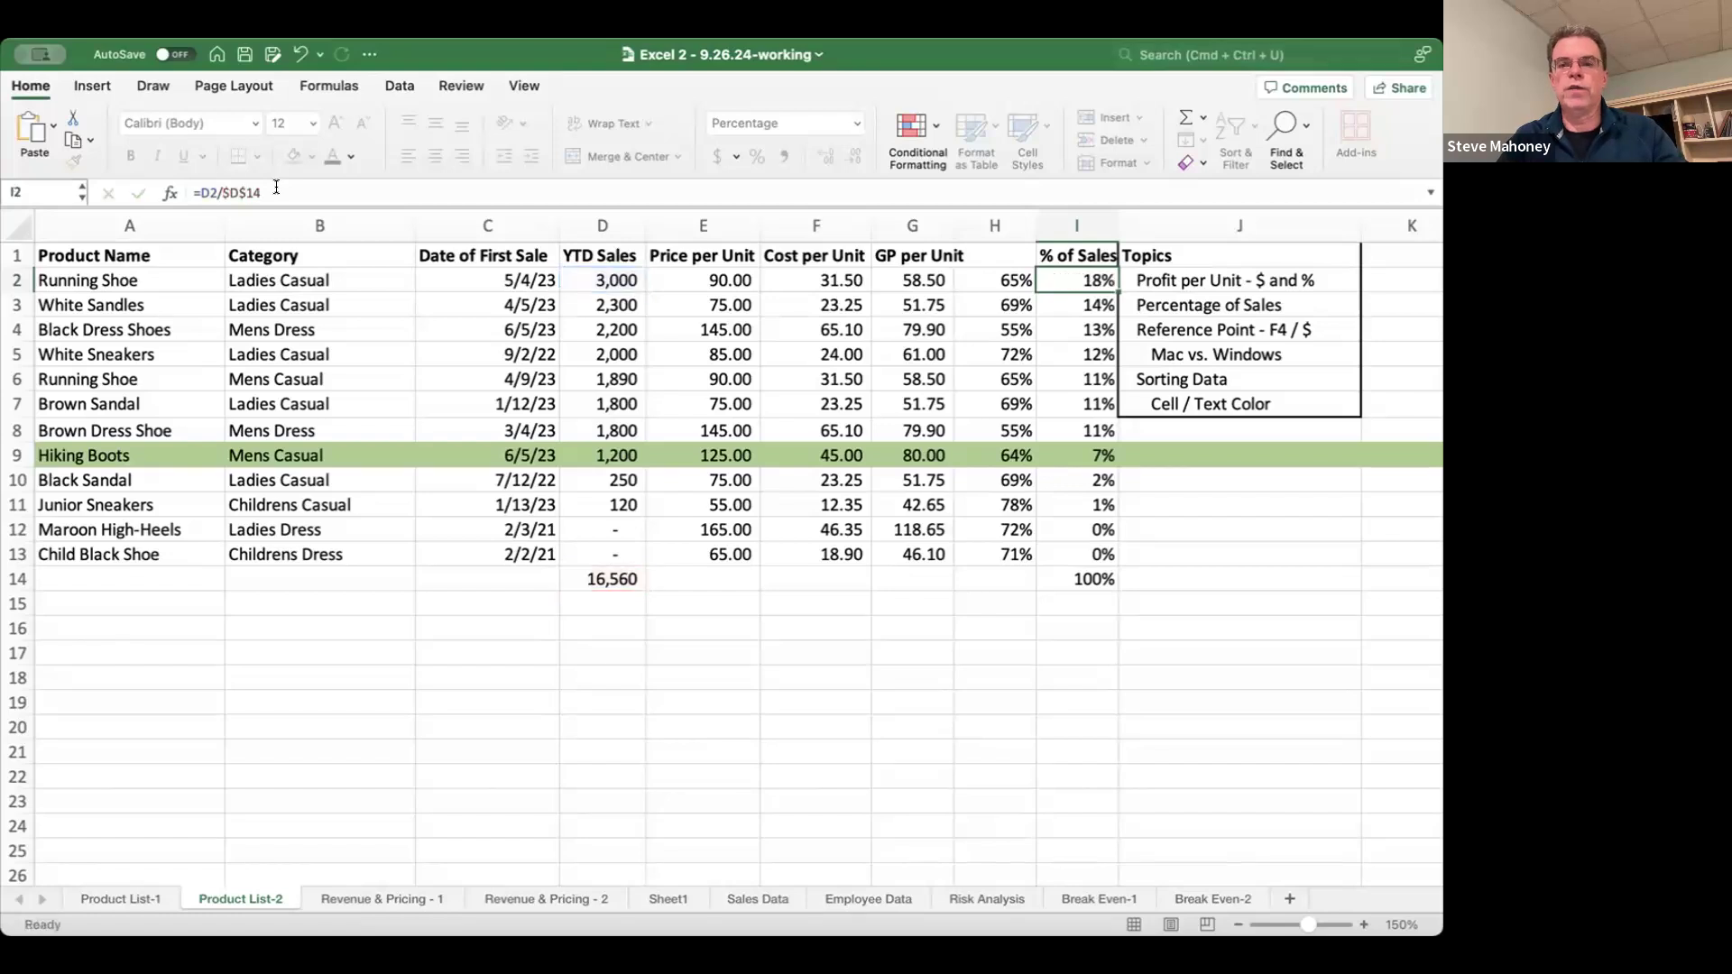
pyautogui.press('super+Return')
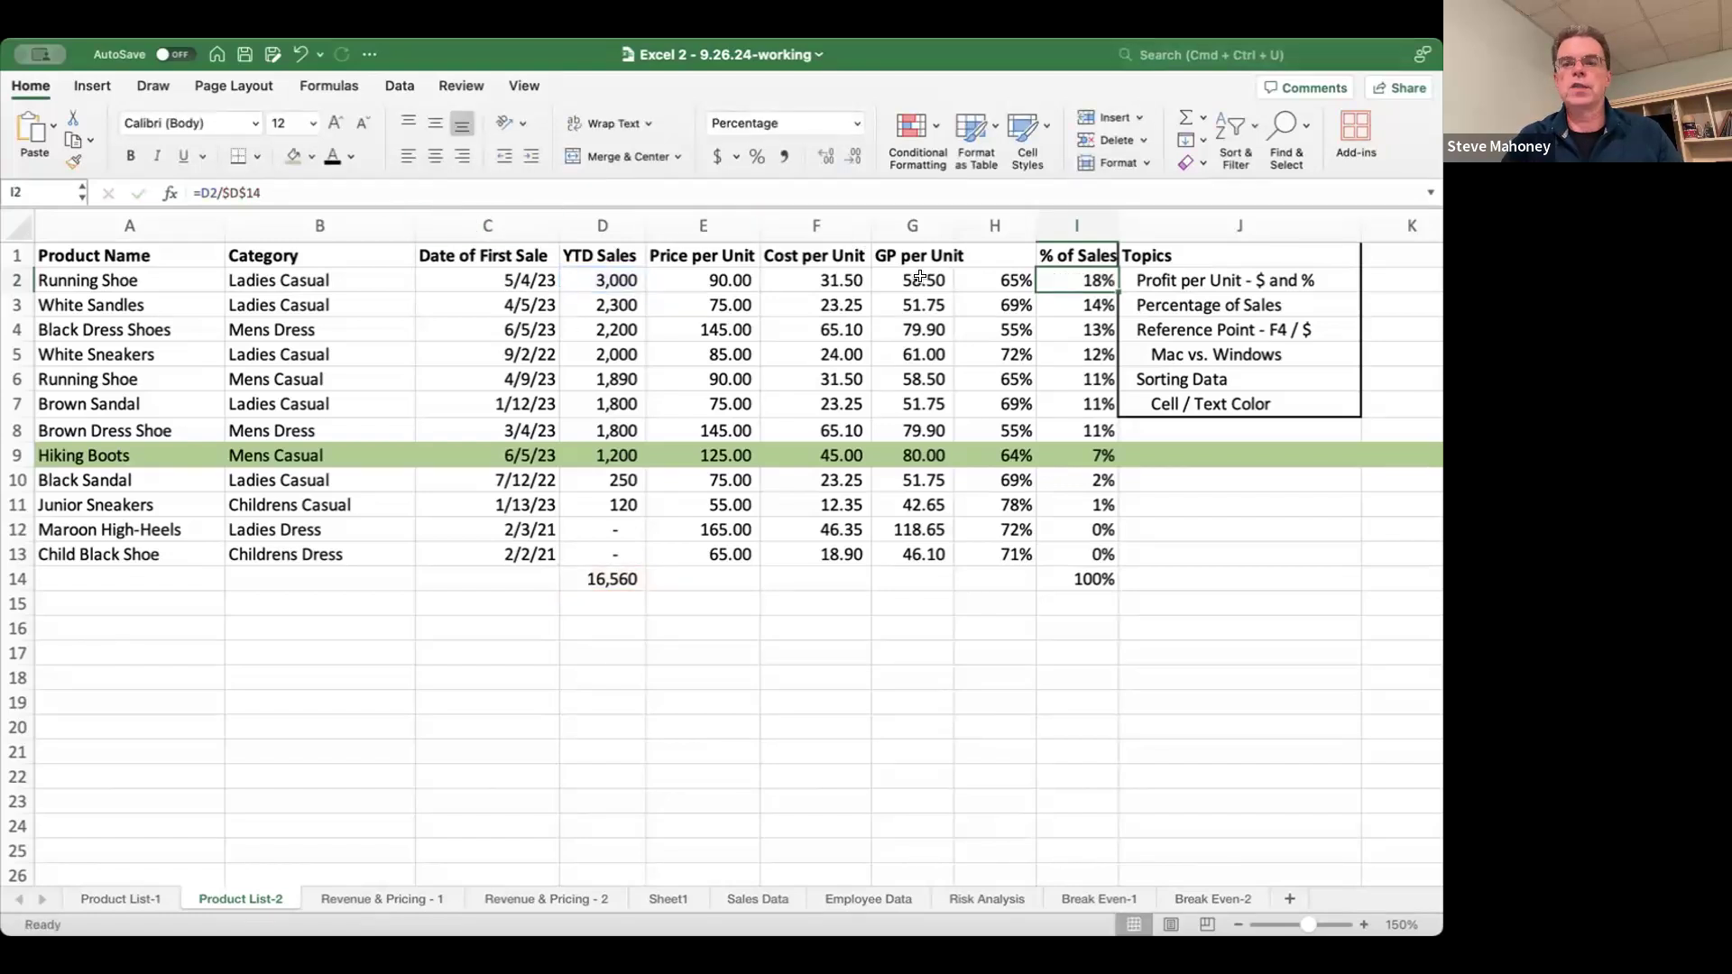
# - Remove both dollar signs from the D14 reference in I2, re-enter them manually as =D2/$D$14, and copy the cell
pyautogui.click(240, 185)
pyautogui.press('BackSpace')
pyautogui.press('Left')
pyautogui.press('BackSpace')
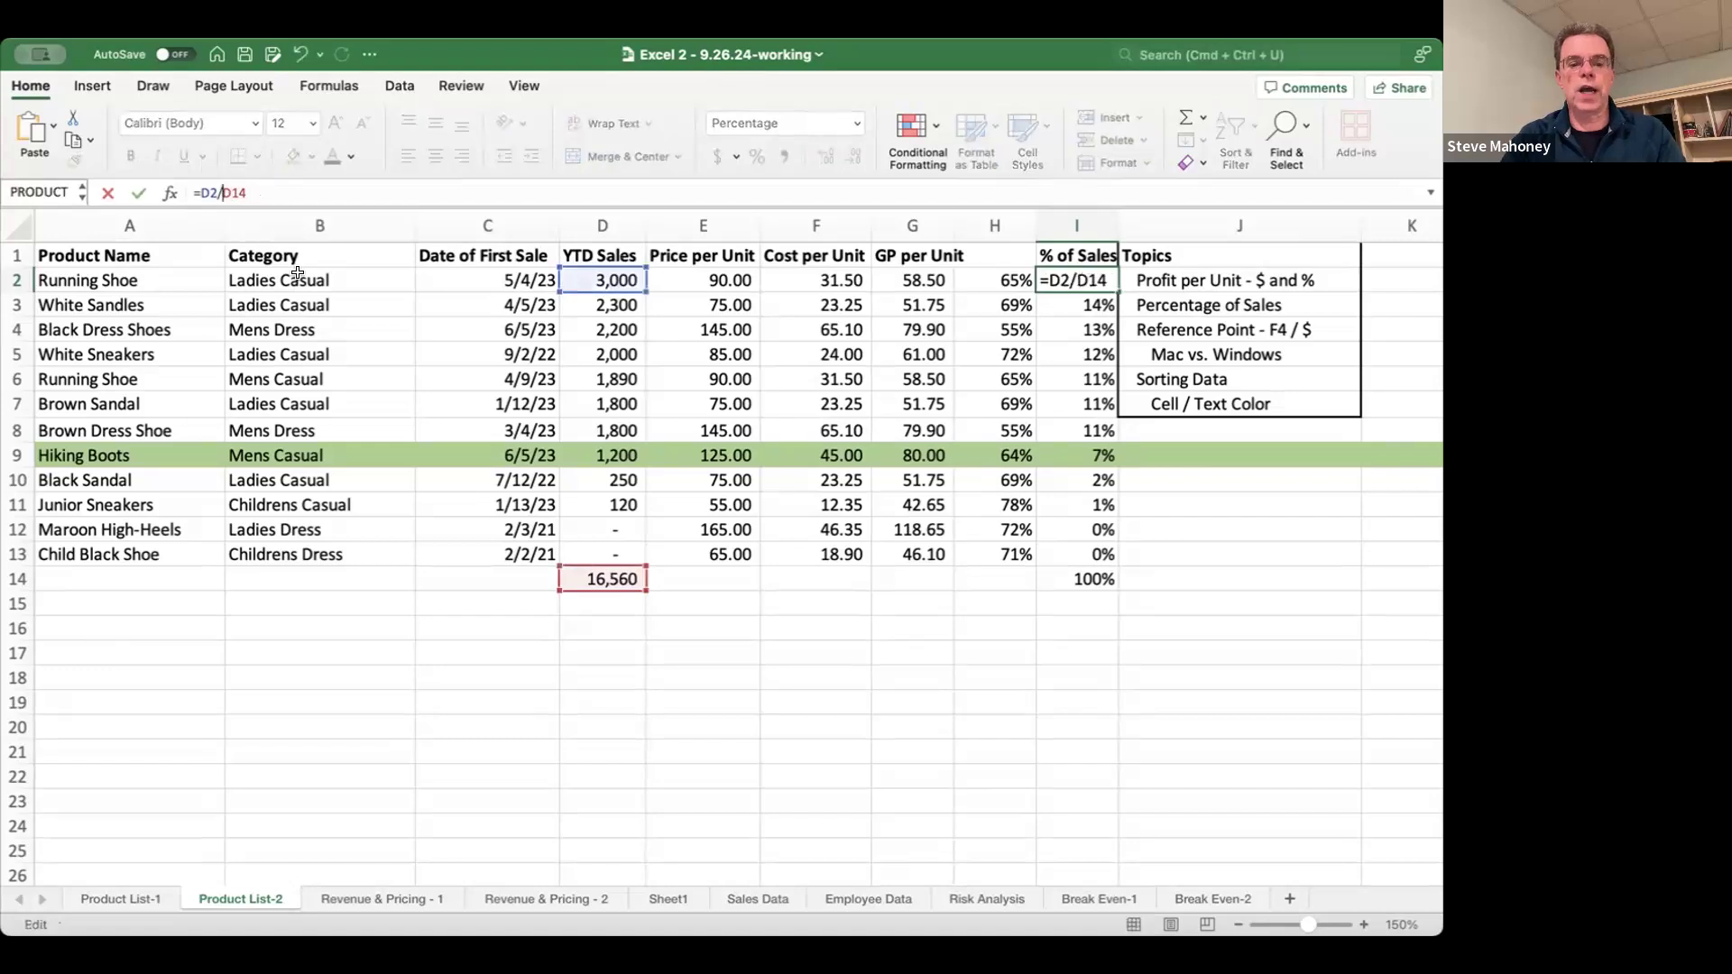
pyautogui.write('$D$')
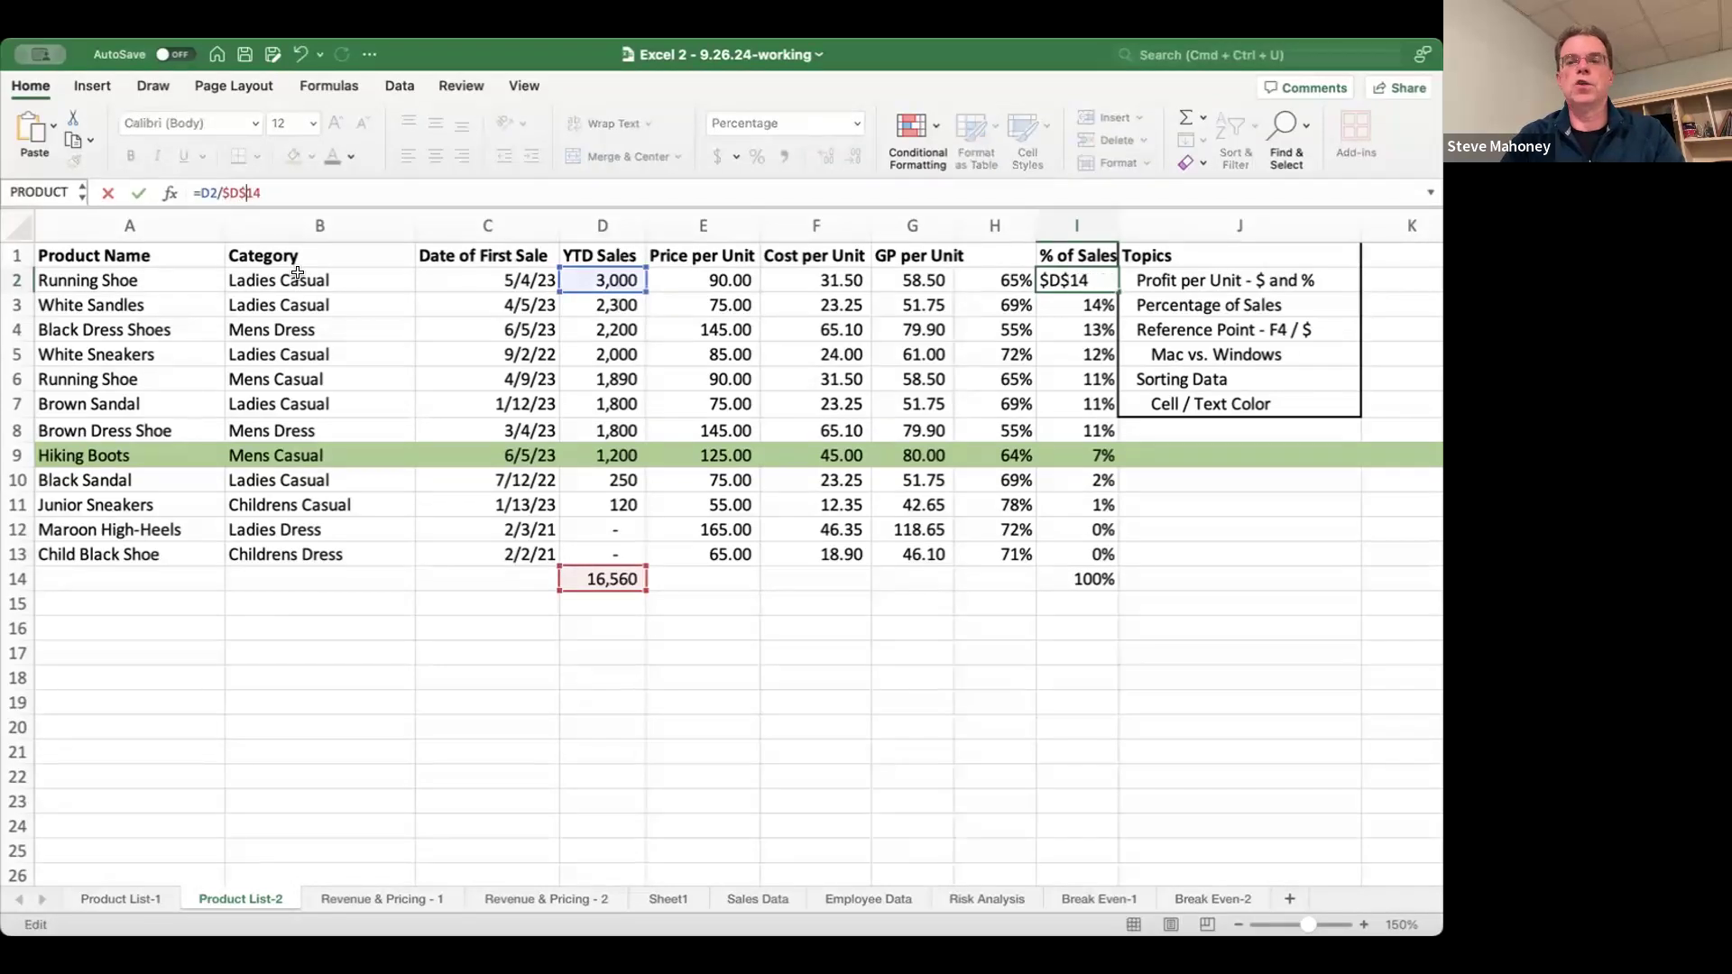
pyautogui.press('Return')
pyautogui.press('Up')
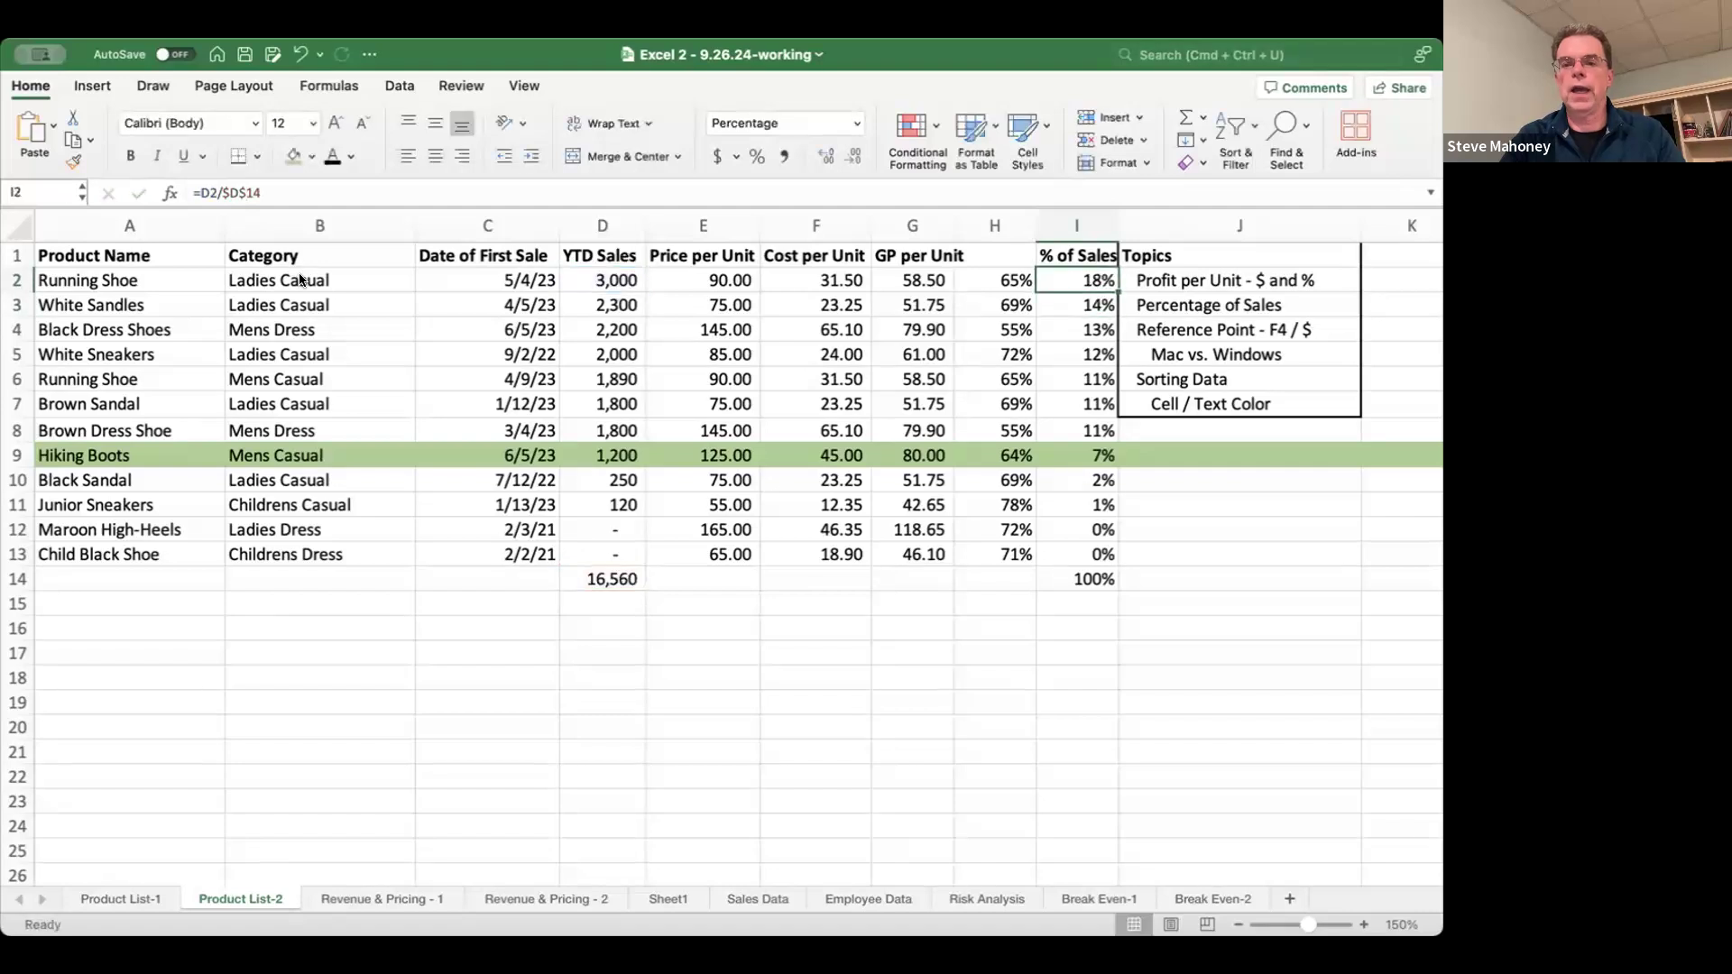
pyautogui.press('super+c')
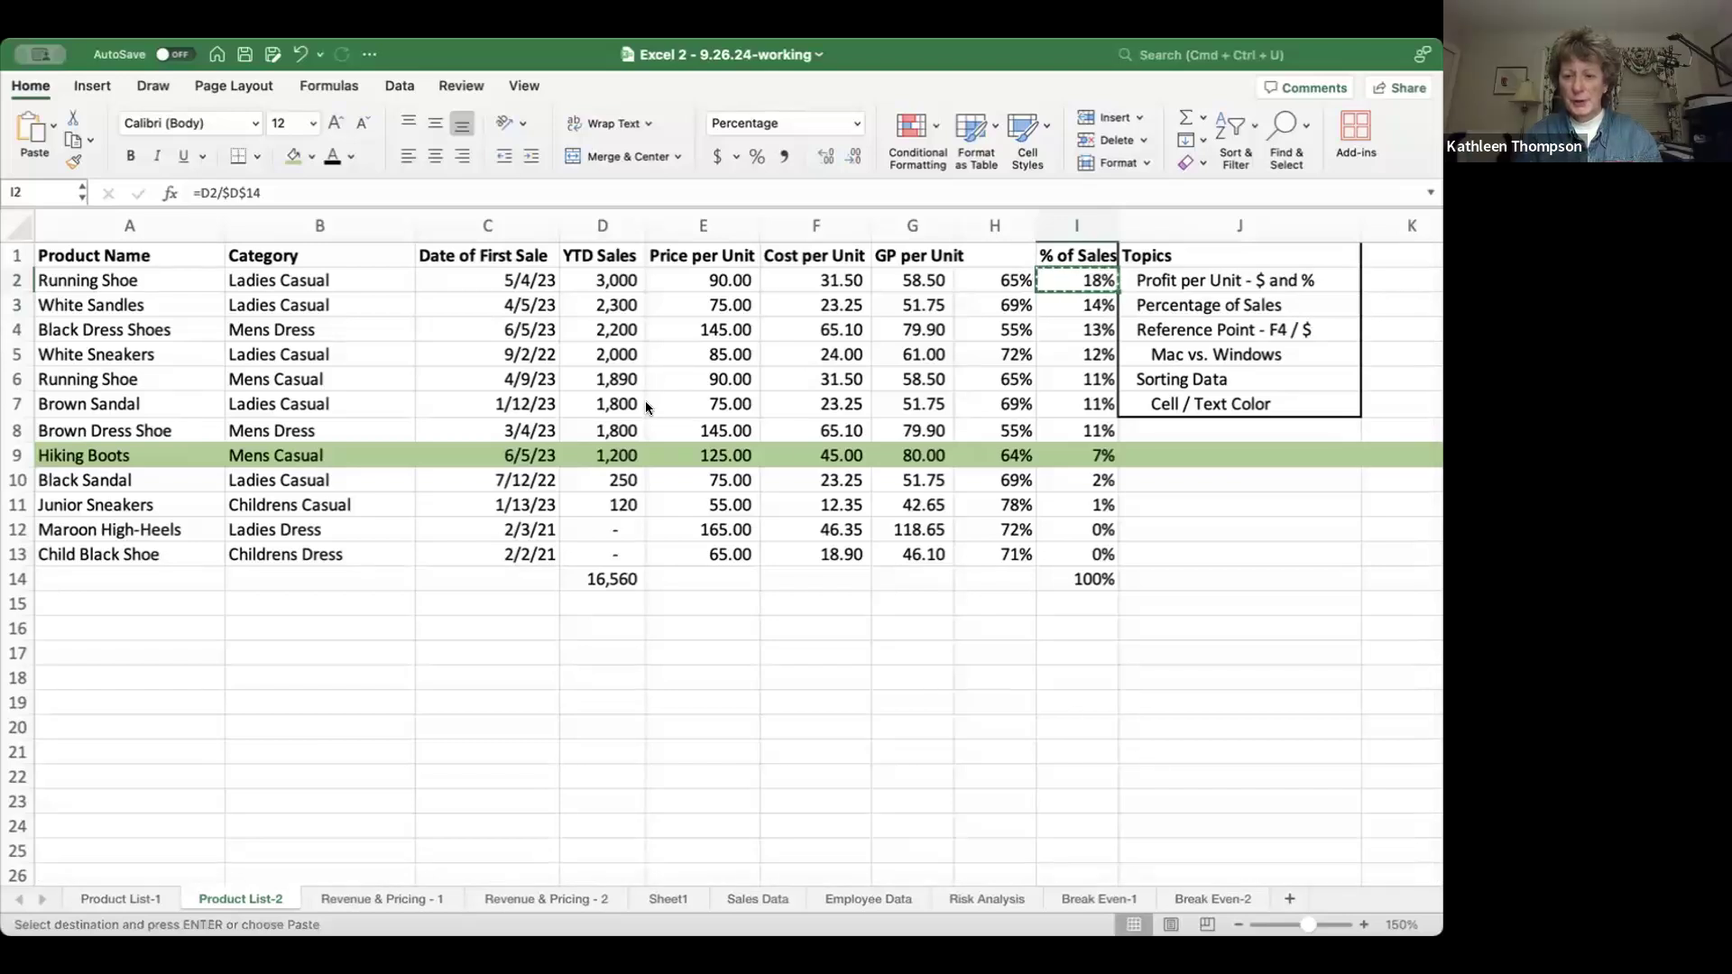
pyautogui.click(377, 356)
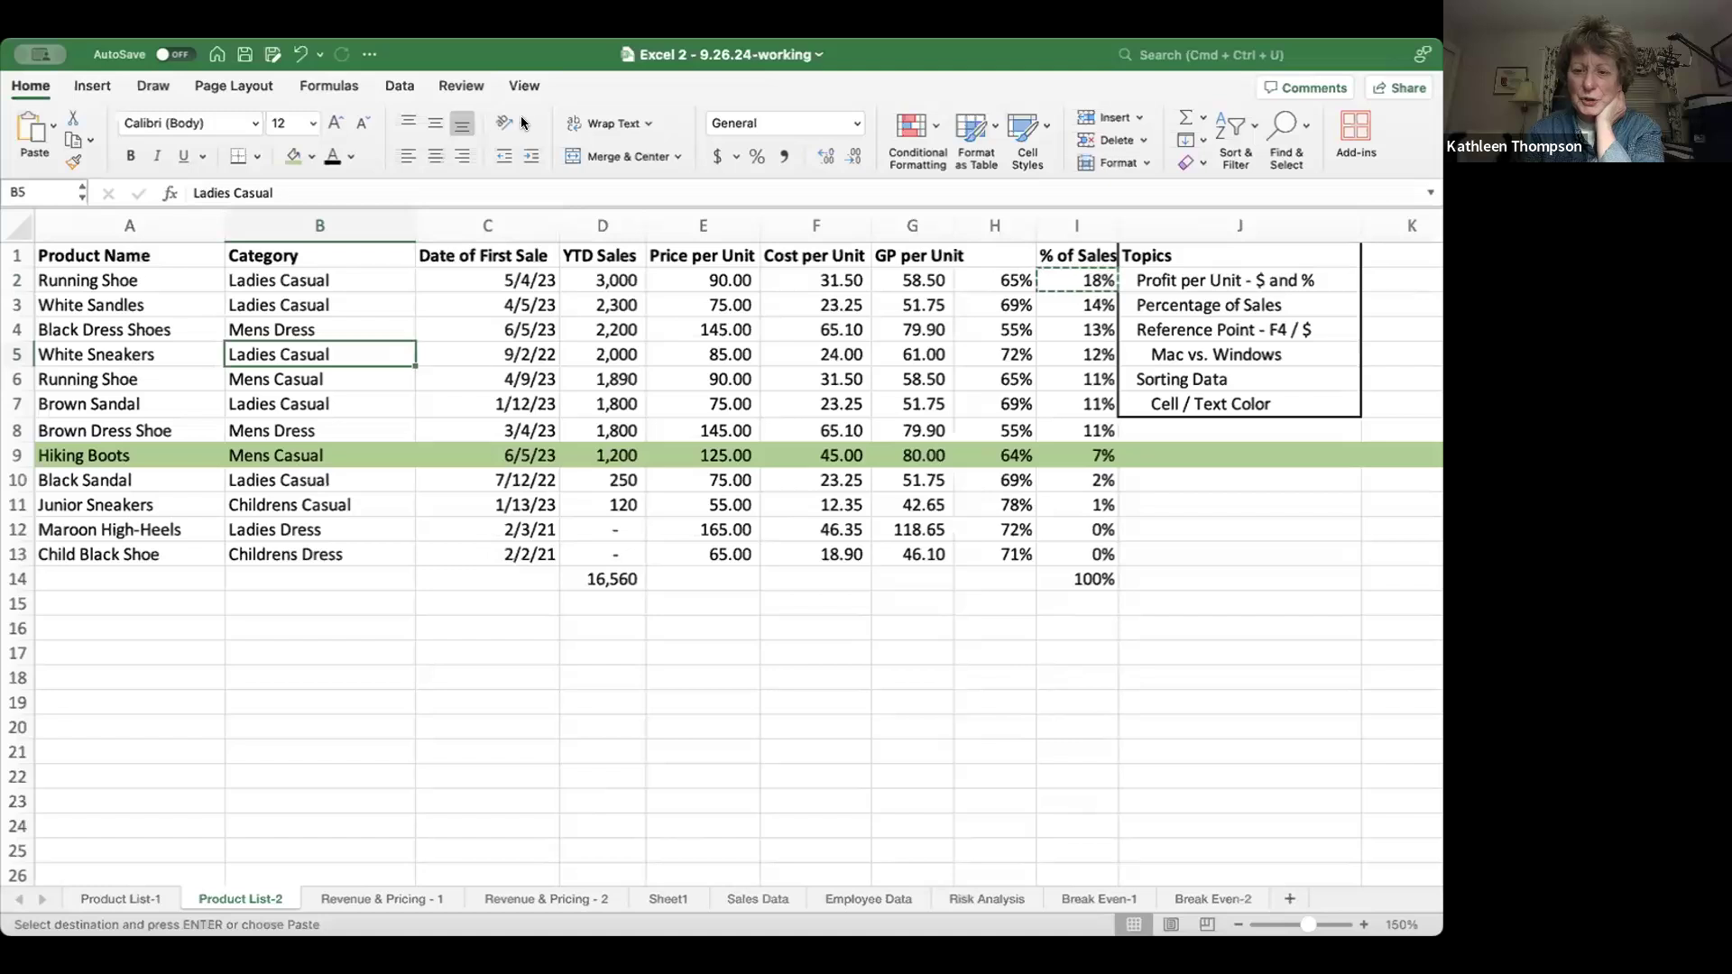
pyautogui.click(631, 551)
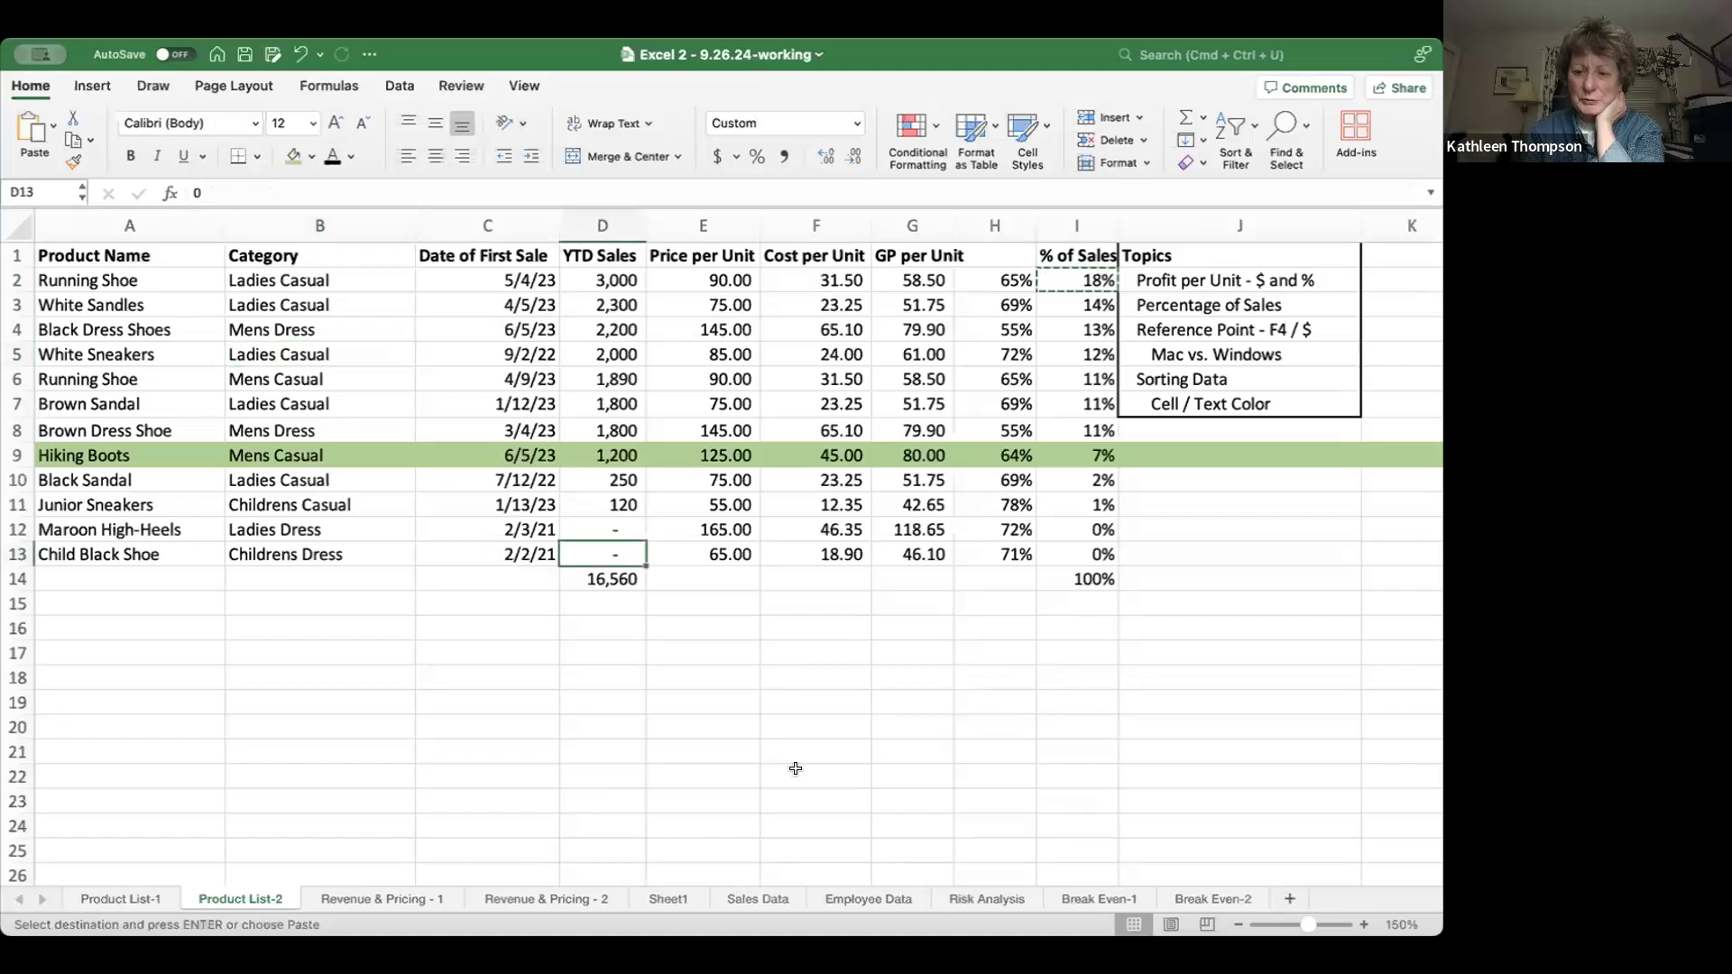
# - Filter the Manufacturing Price column on the Sales Data sheet to show only the $10.00 rows
pyautogui.click(751, 898)
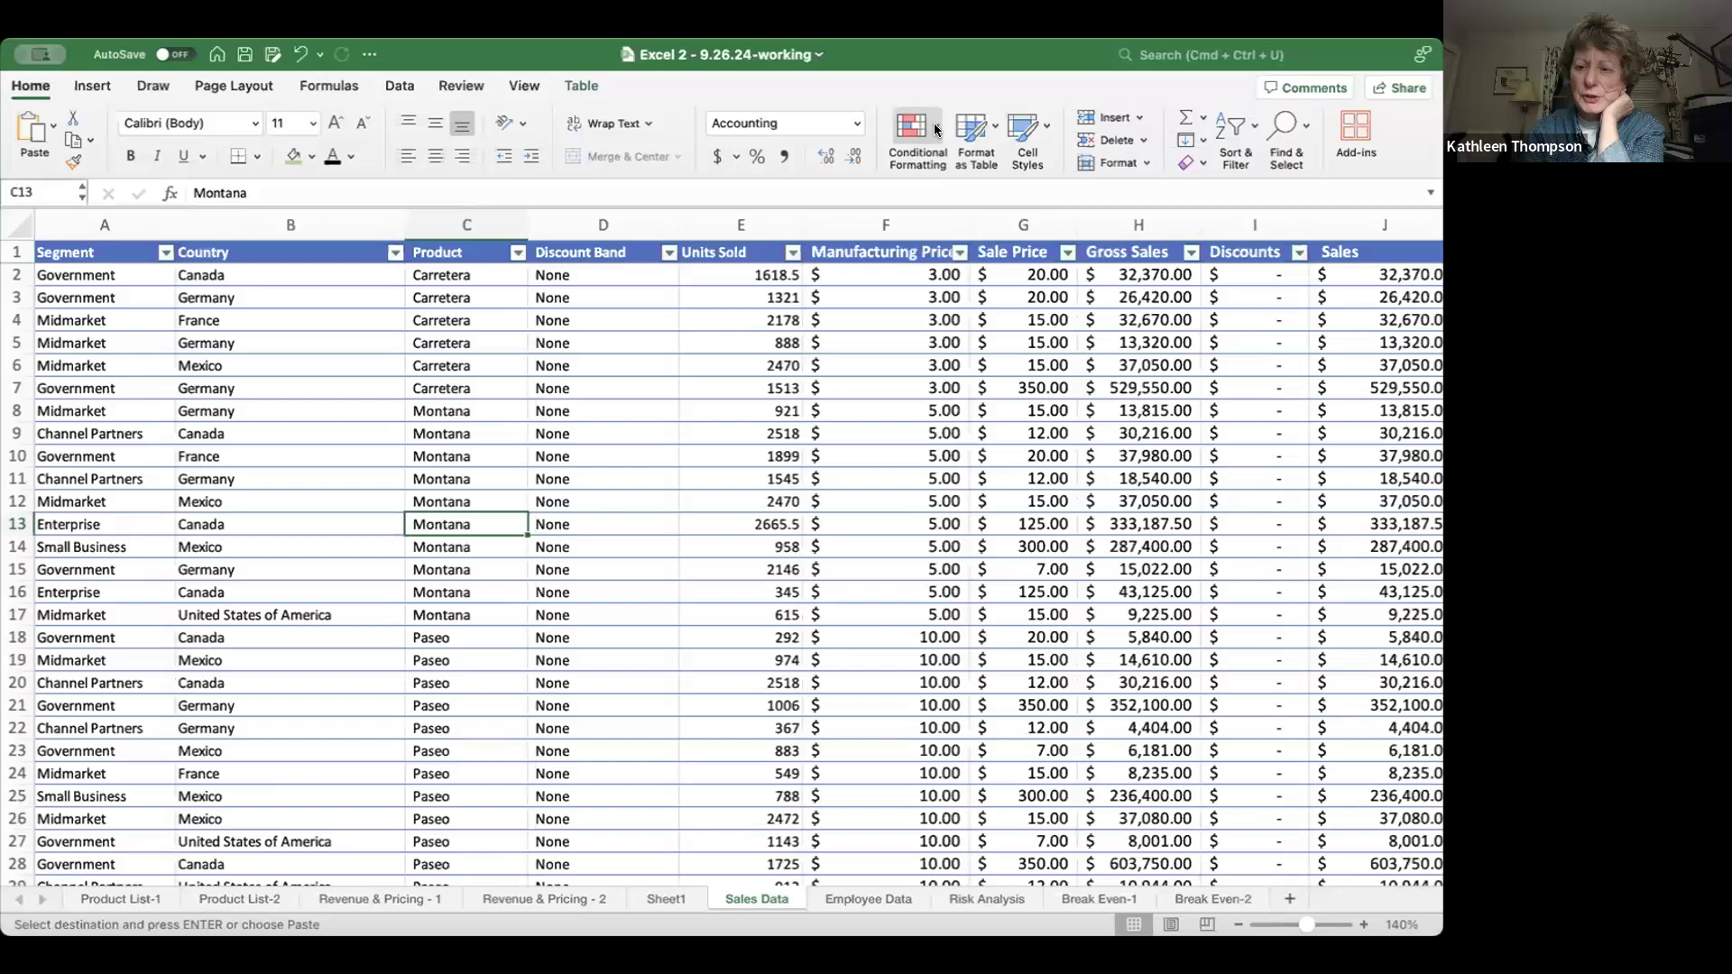
pyautogui.click(806, 415)
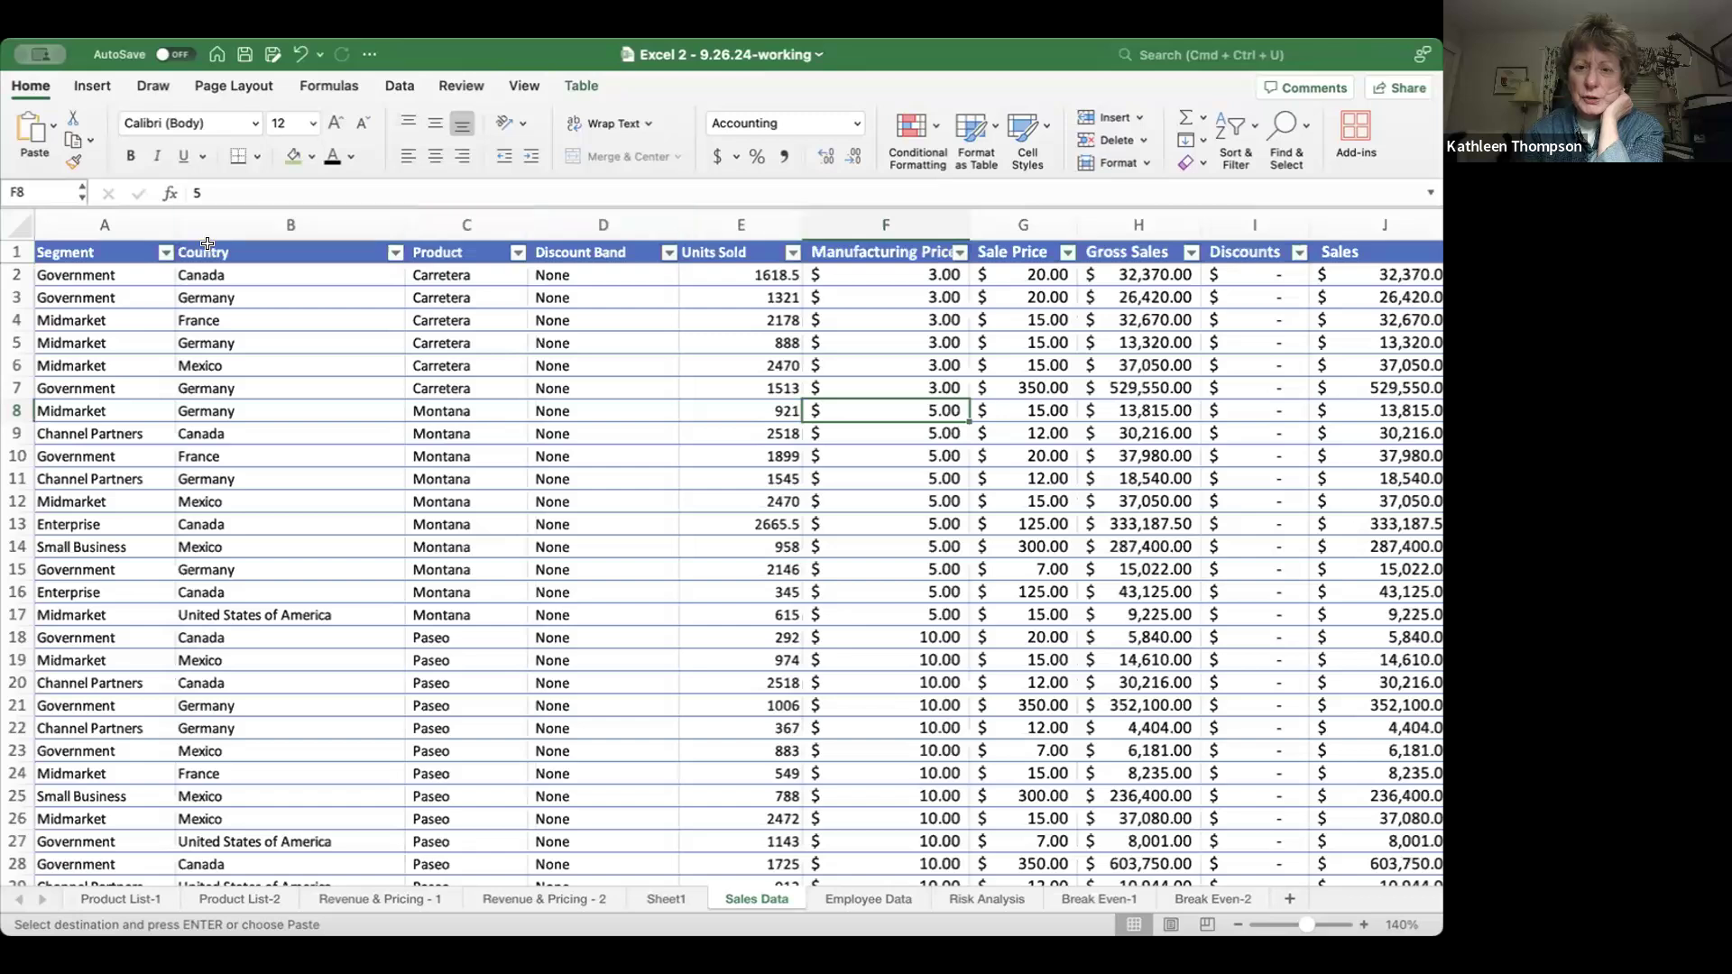
pyautogui.click(958, 253)
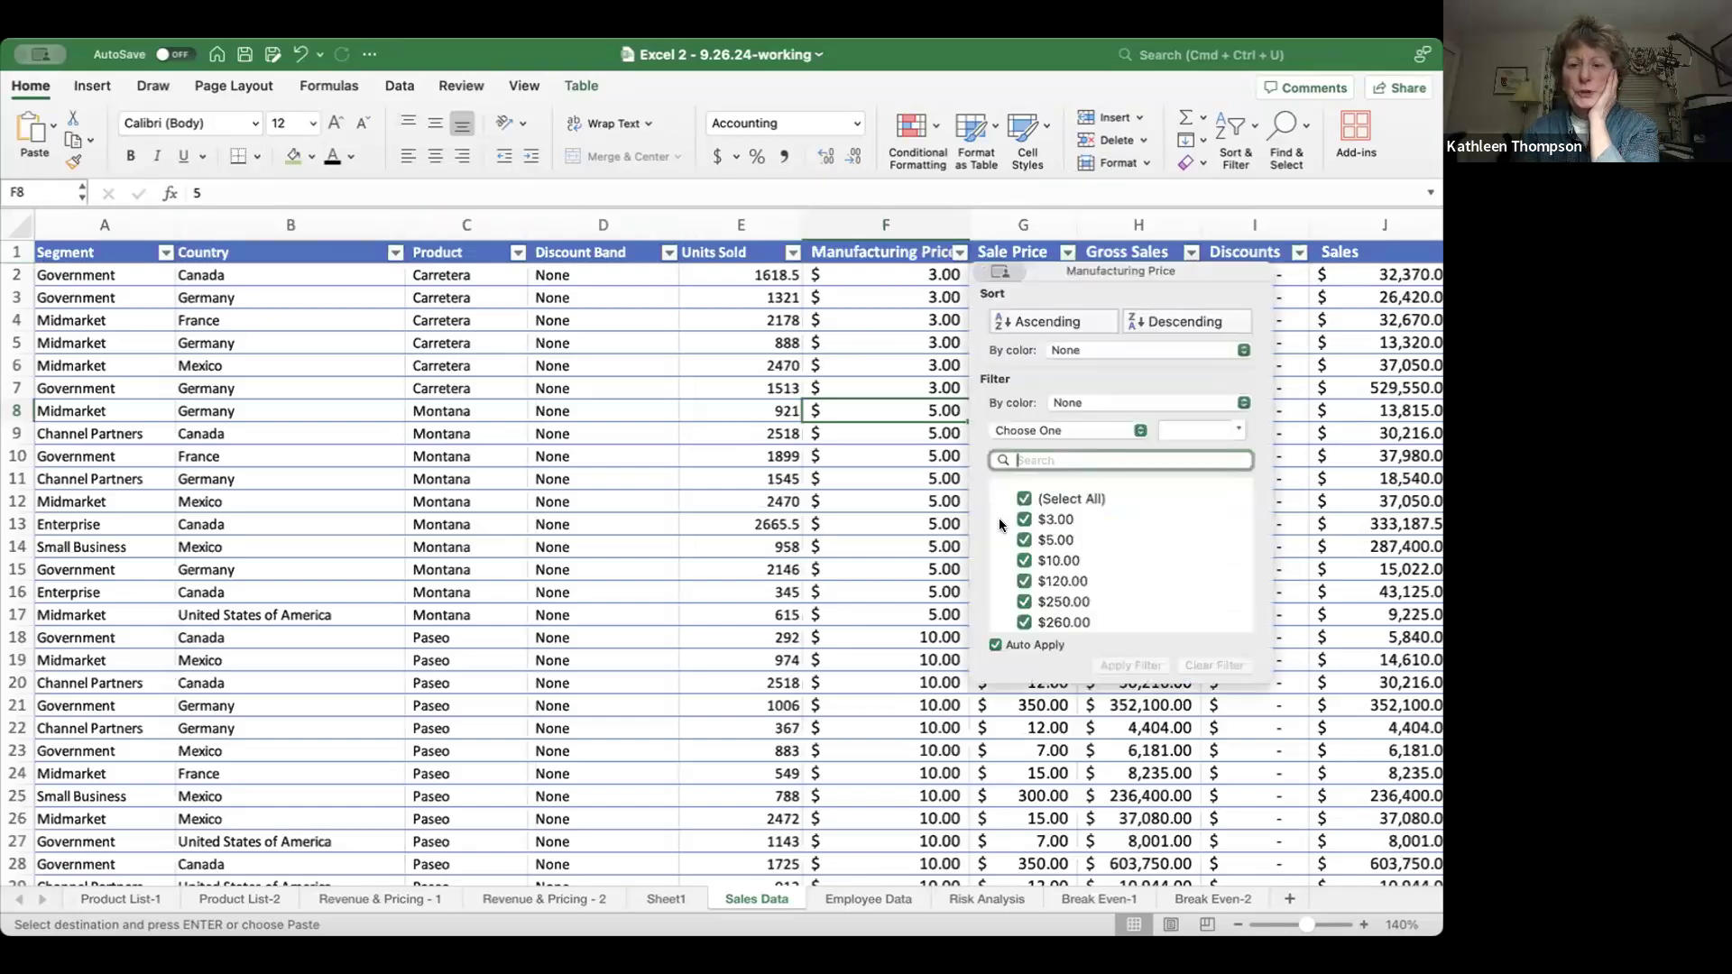
pyautogui.click(1023, 499)
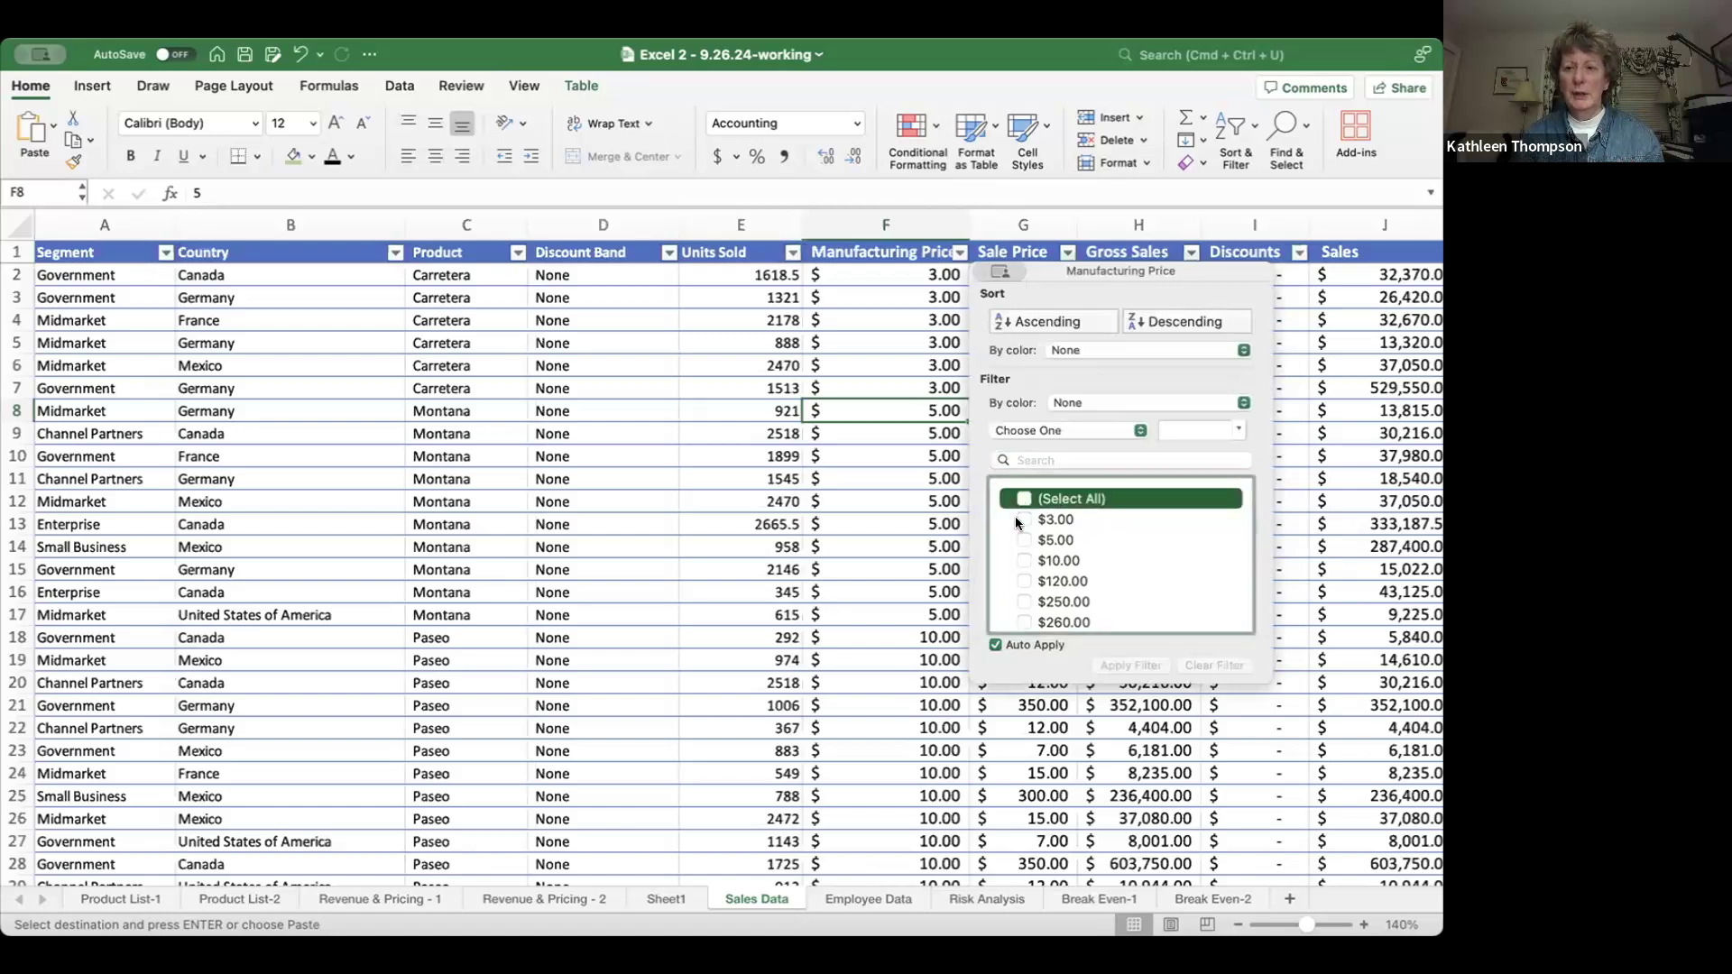
pyautogui.click(1024, 561)
pyautogui.click(849, 689)
pyautogui.scroll(-20, 849, 689)
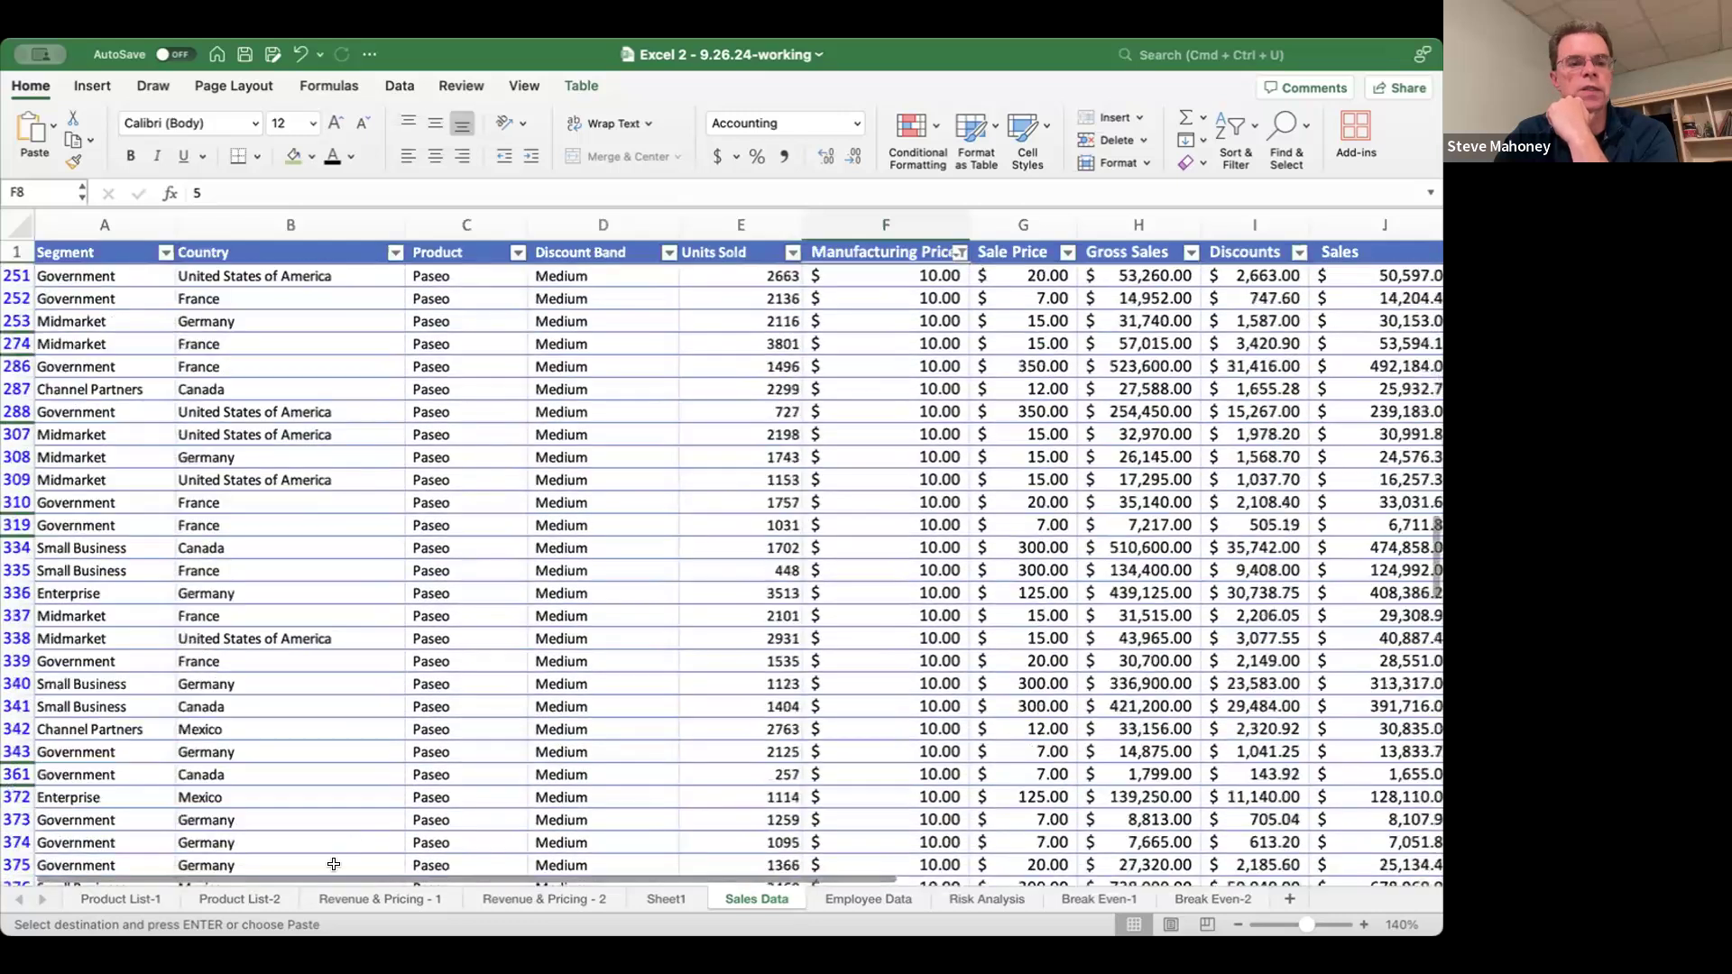
pyautogui.press('Escape')
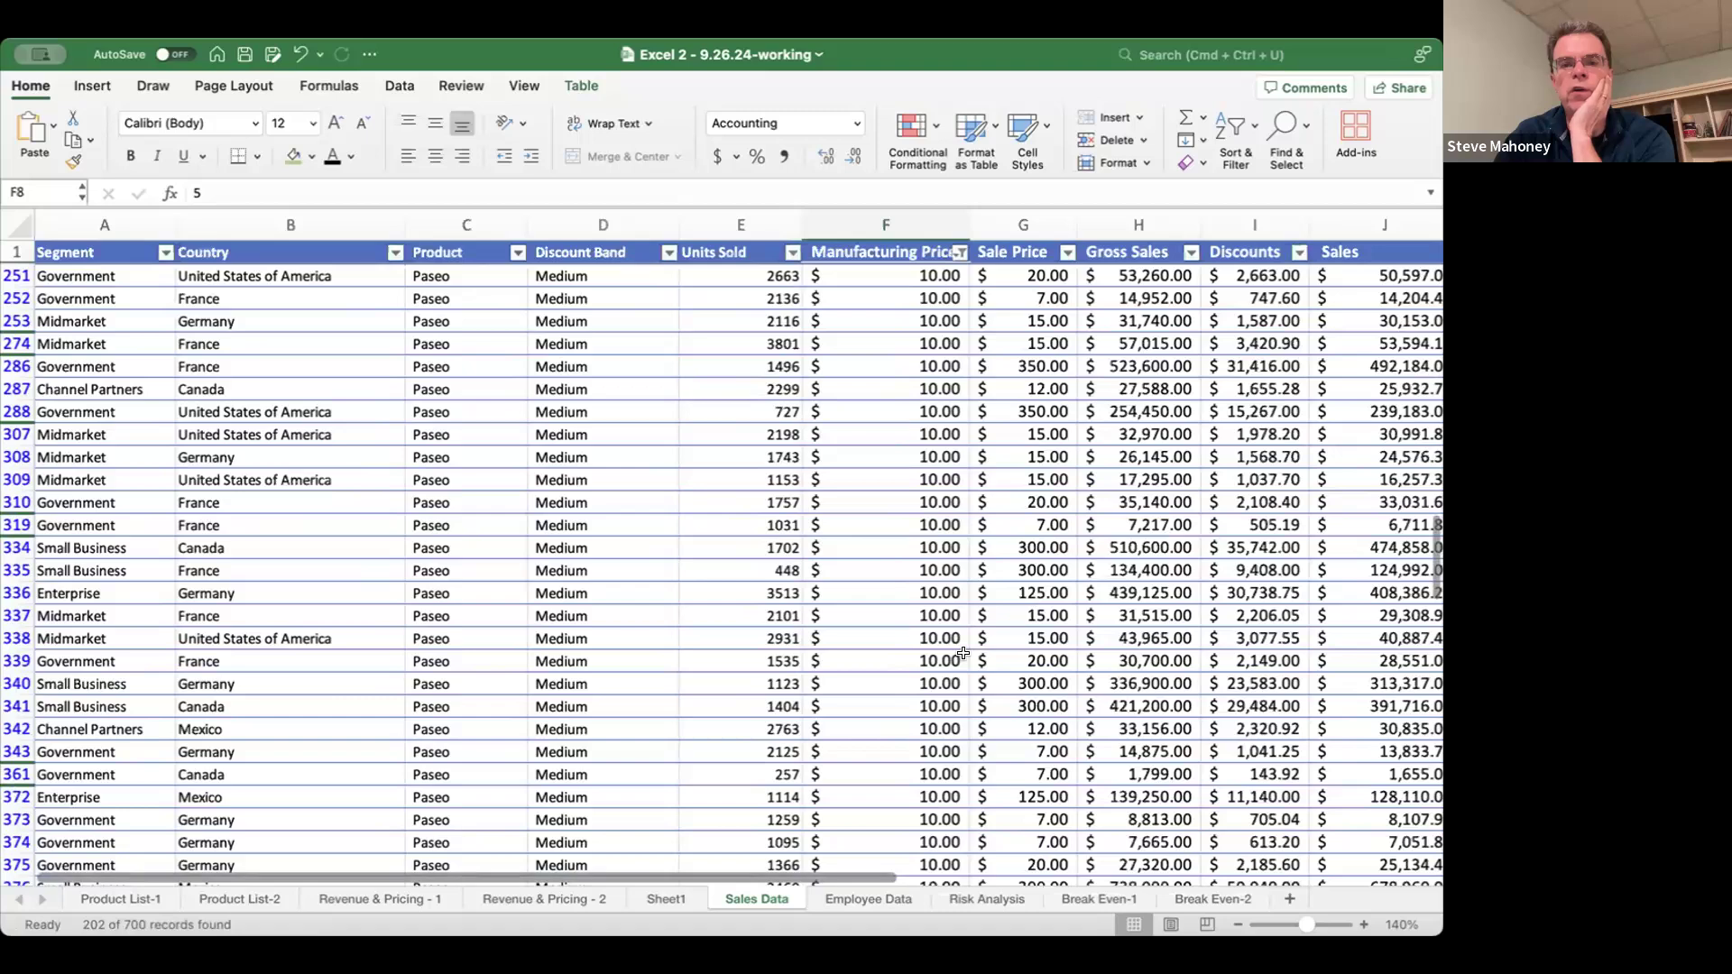
# - Look through the filtered rows and select the Sale Price values from G700 upward to check their summary
pyautogui.scroll(20, 964, 653)
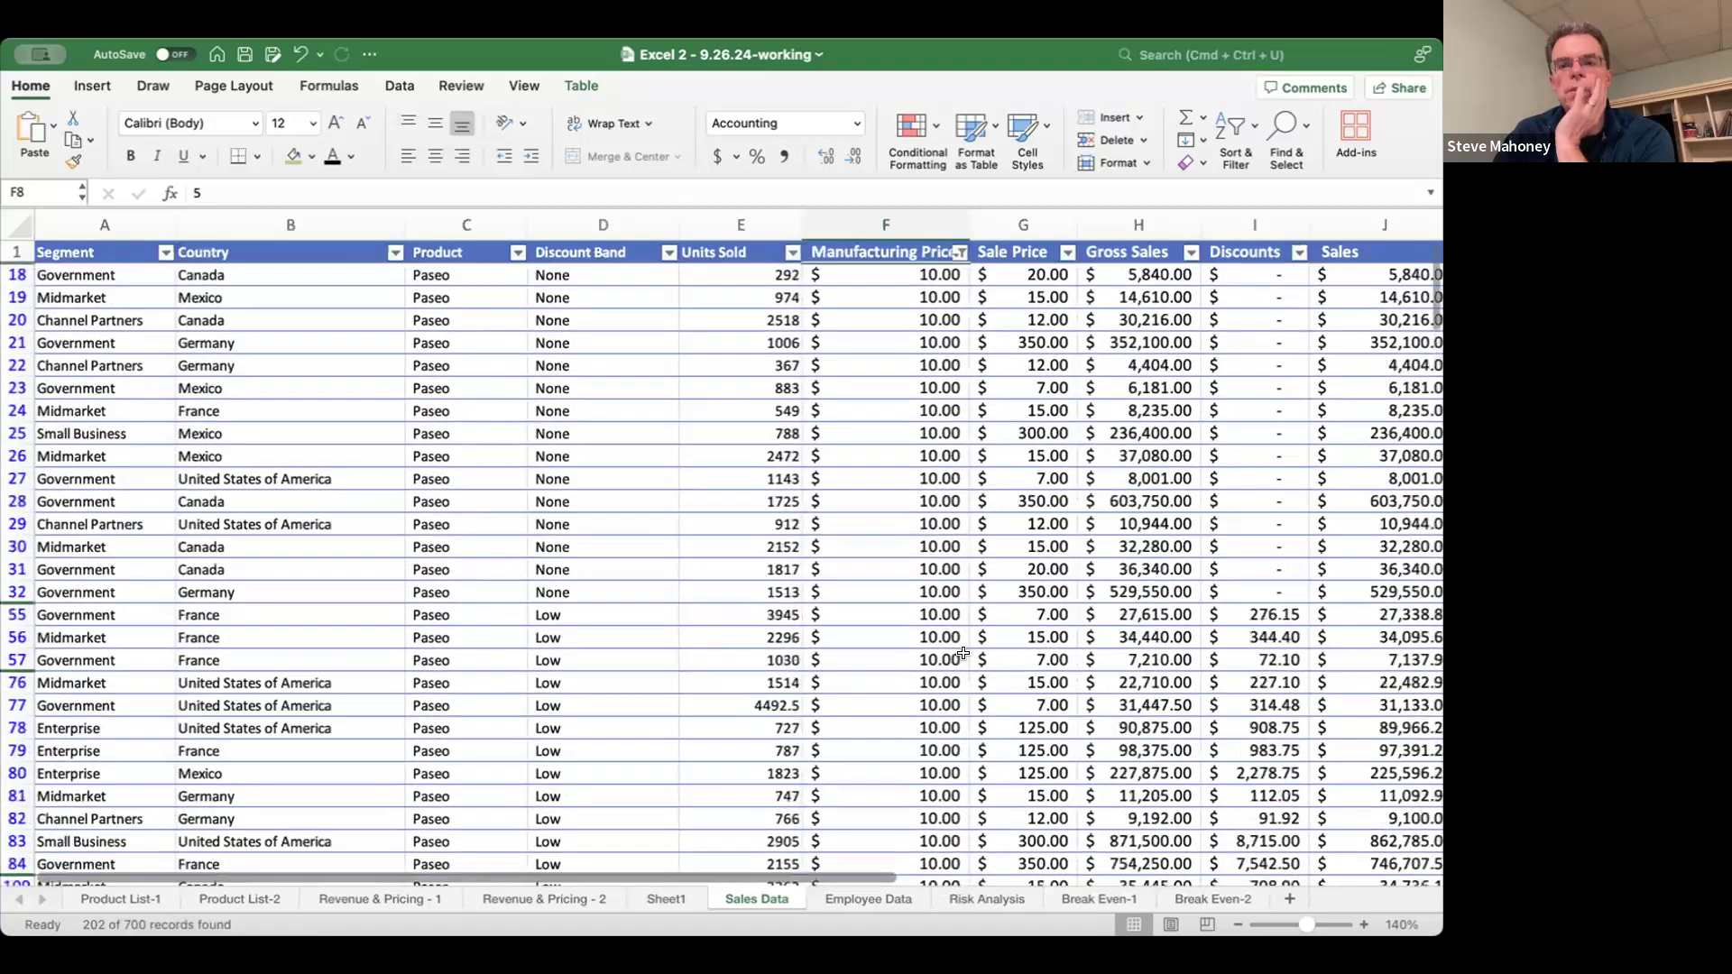
pyautogui.scroll(-20, 963, 618)
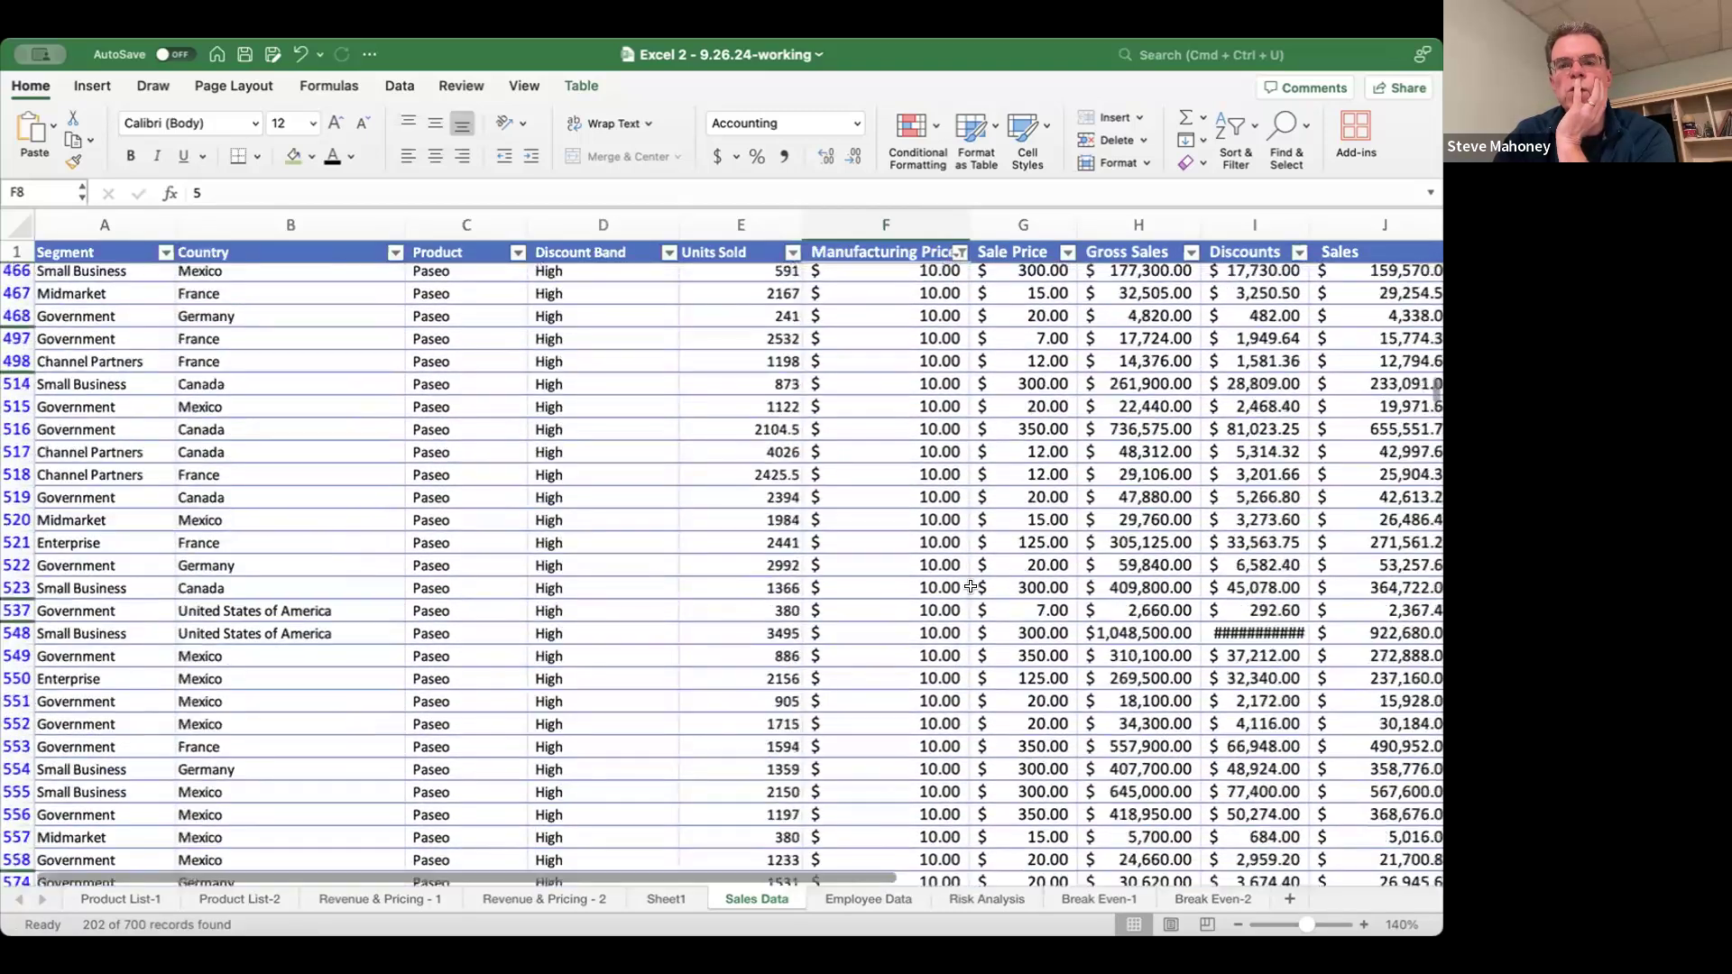
pyautogui.scroll(3, 971, 586)
pyautogui.click(1025, 668)
pyautogui.click(1042, 637)
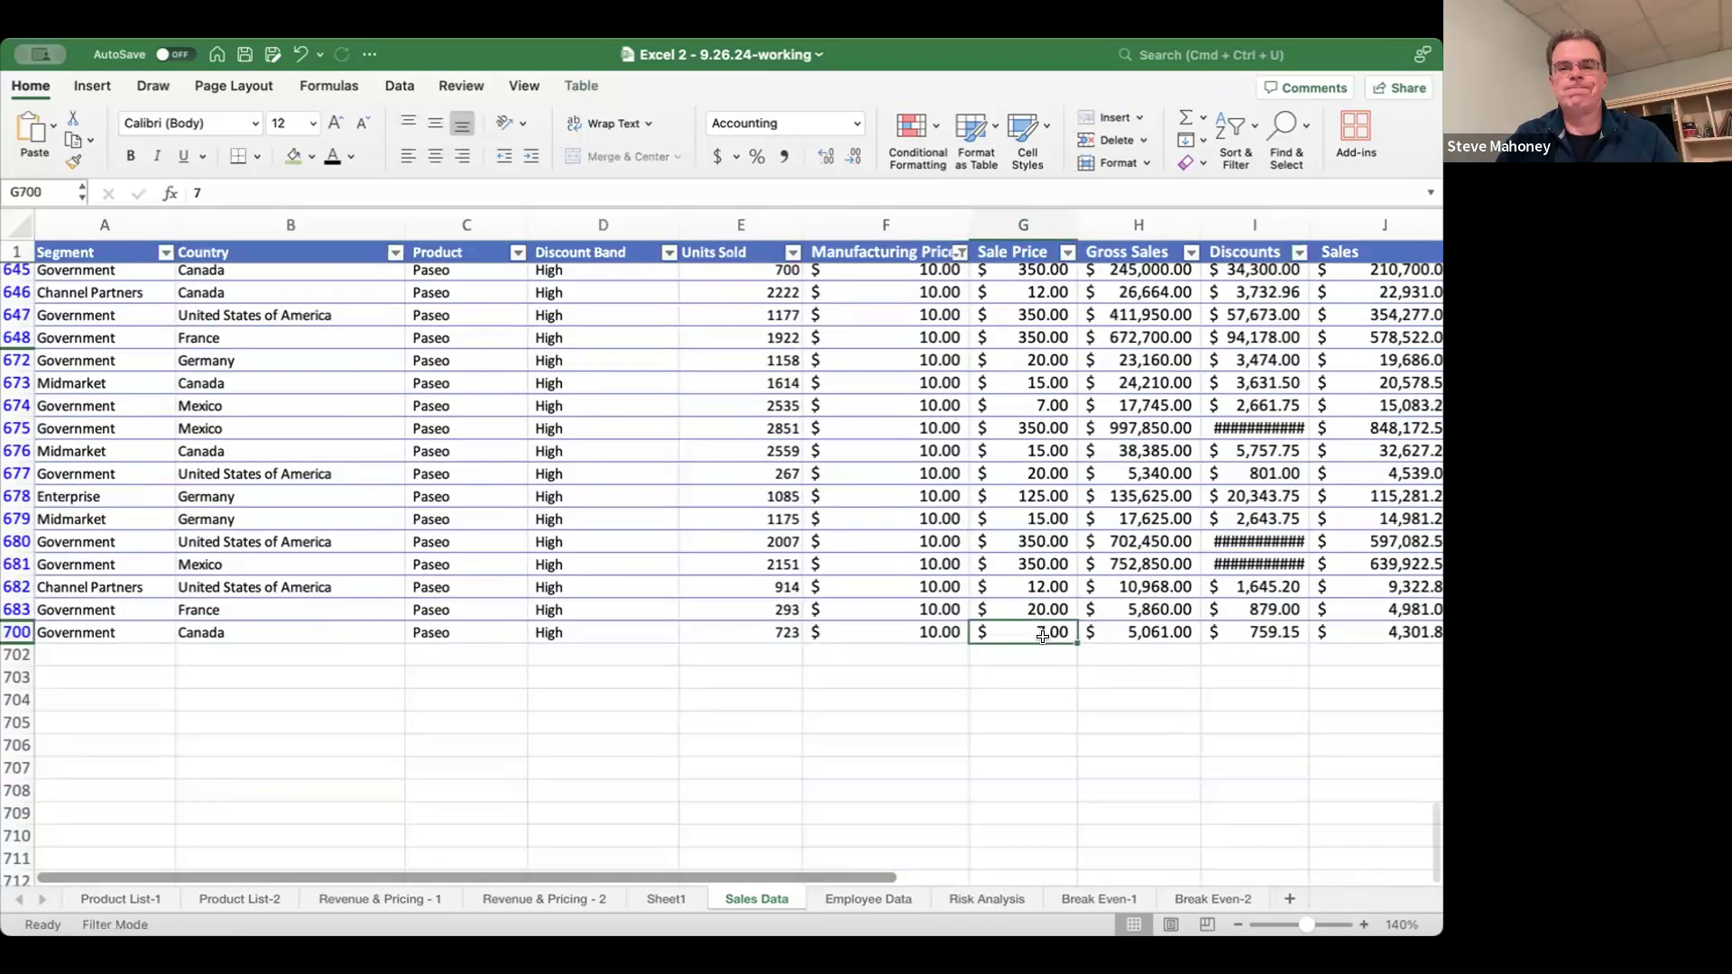
pyautogui.press('super+shift+Up')
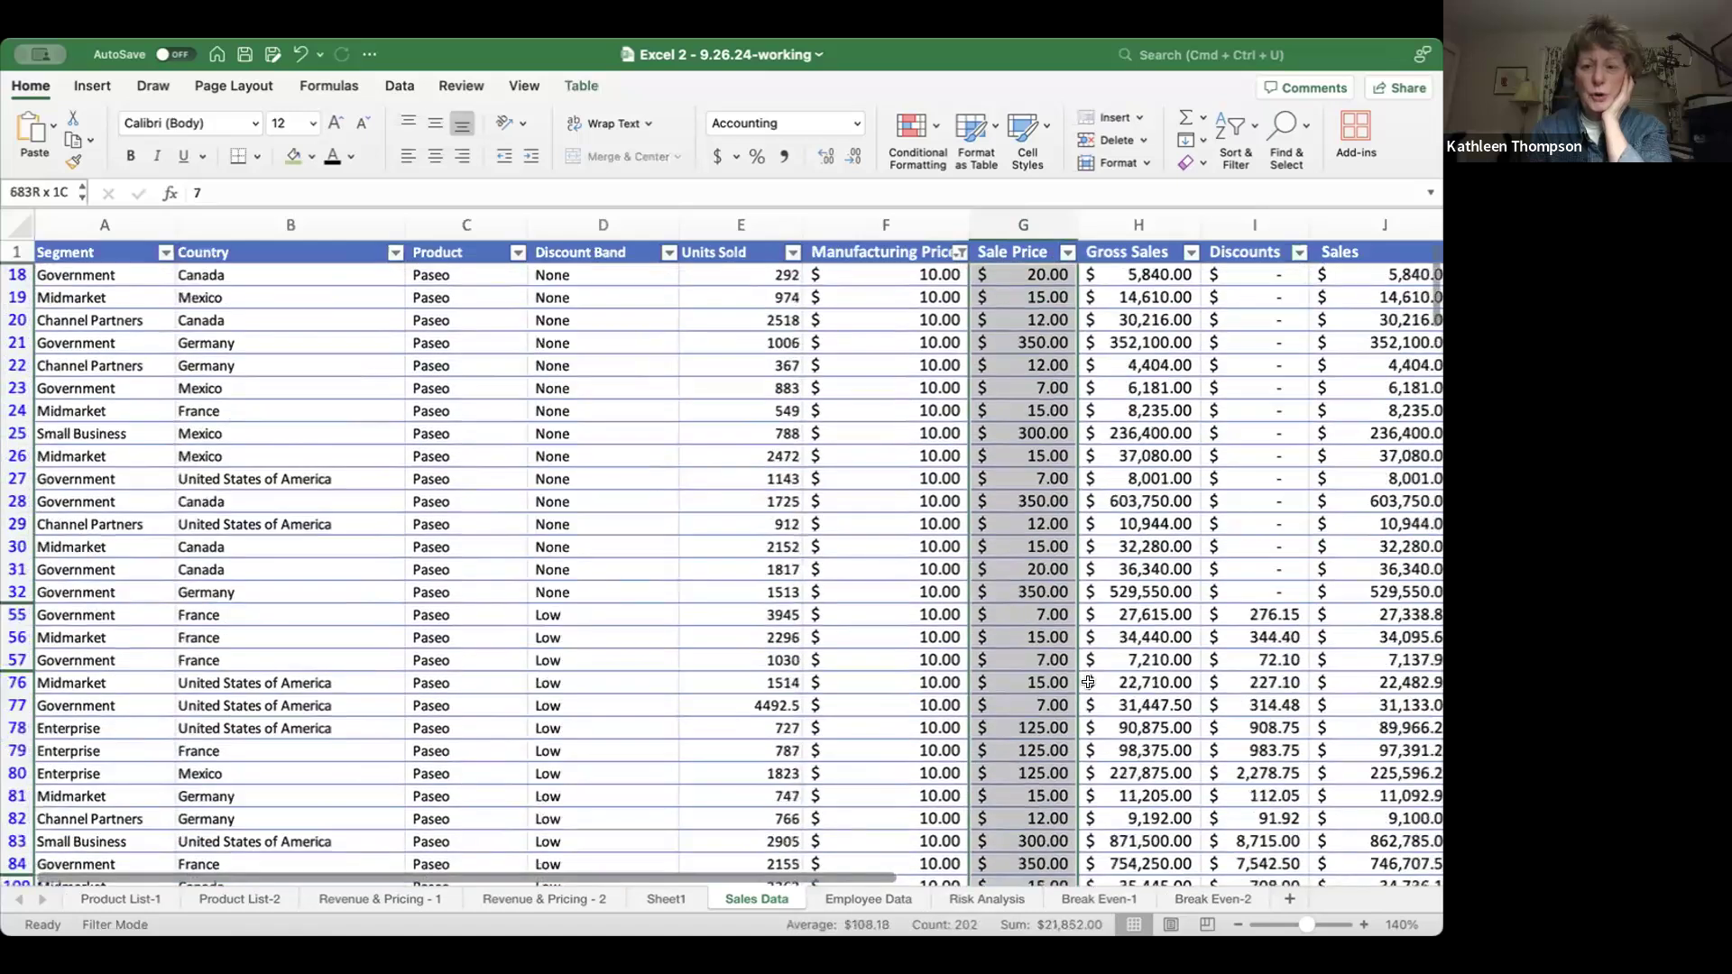
pyautogui.scroll(-10, 1089, 683)
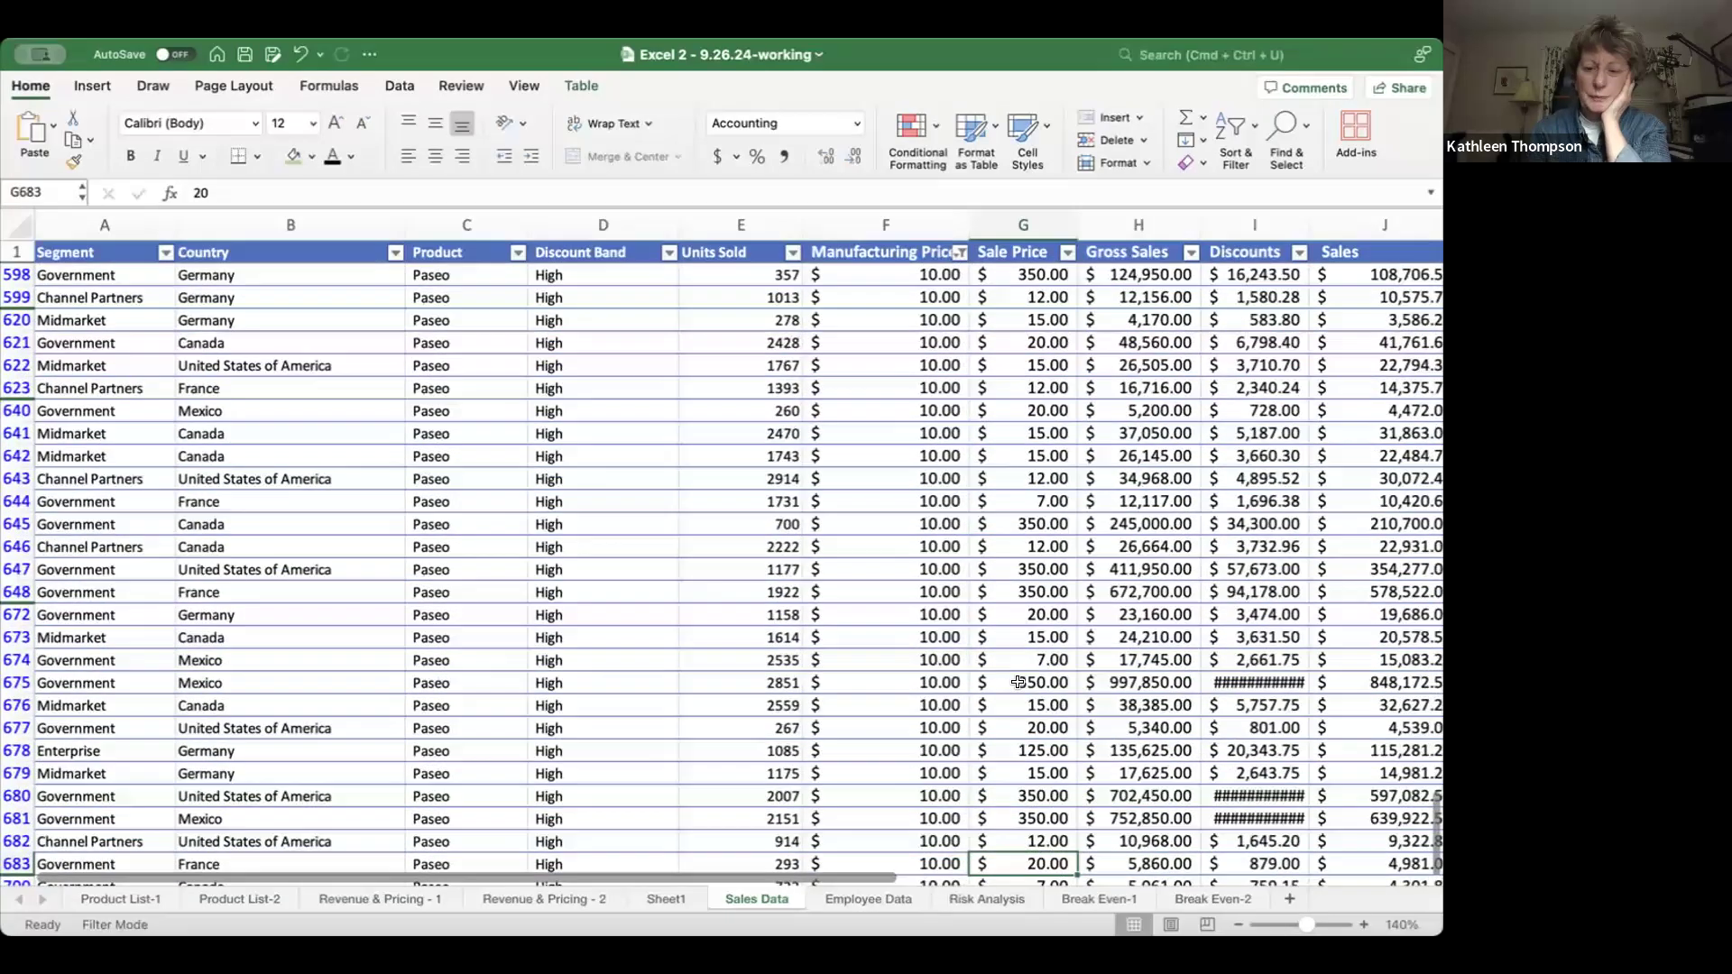
pyautogui.click(1018, 682)
pyautogui.scroll(-5, 1018, 682)
pyautogui.scroll(5, 1014, 681)
pyautogui.click(936, 660)
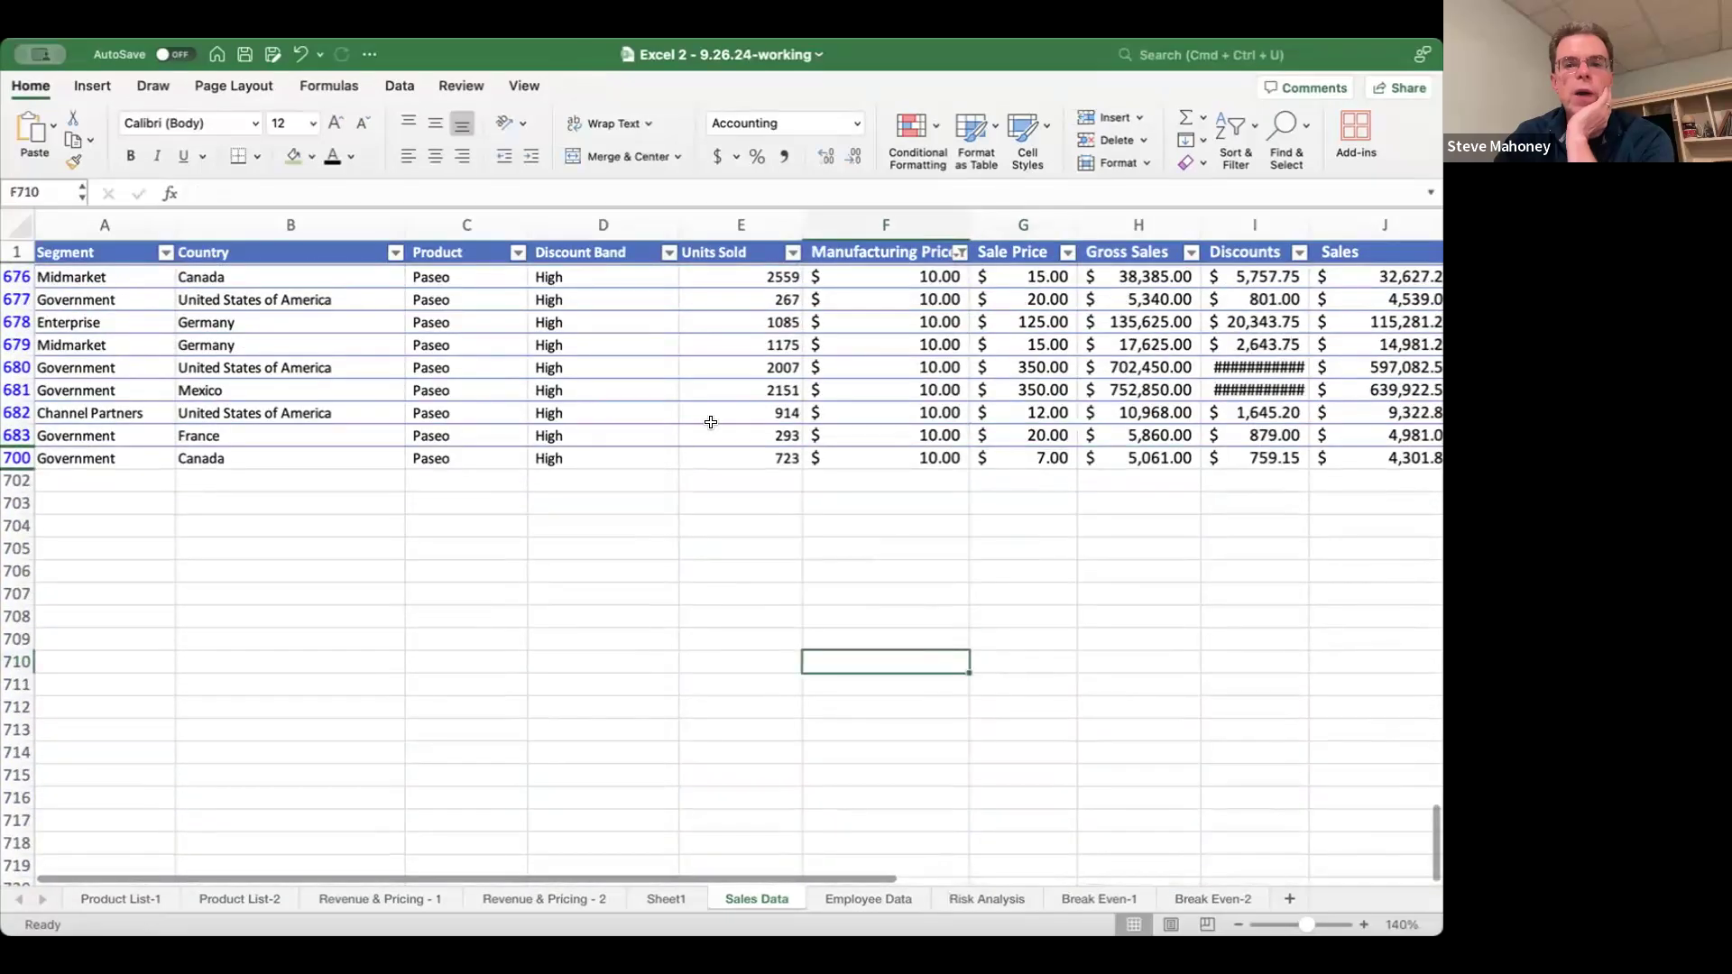
# - Reset the Manufacturing Price filter choices and select only $10.00 again
pyautogui.click(920, 268)
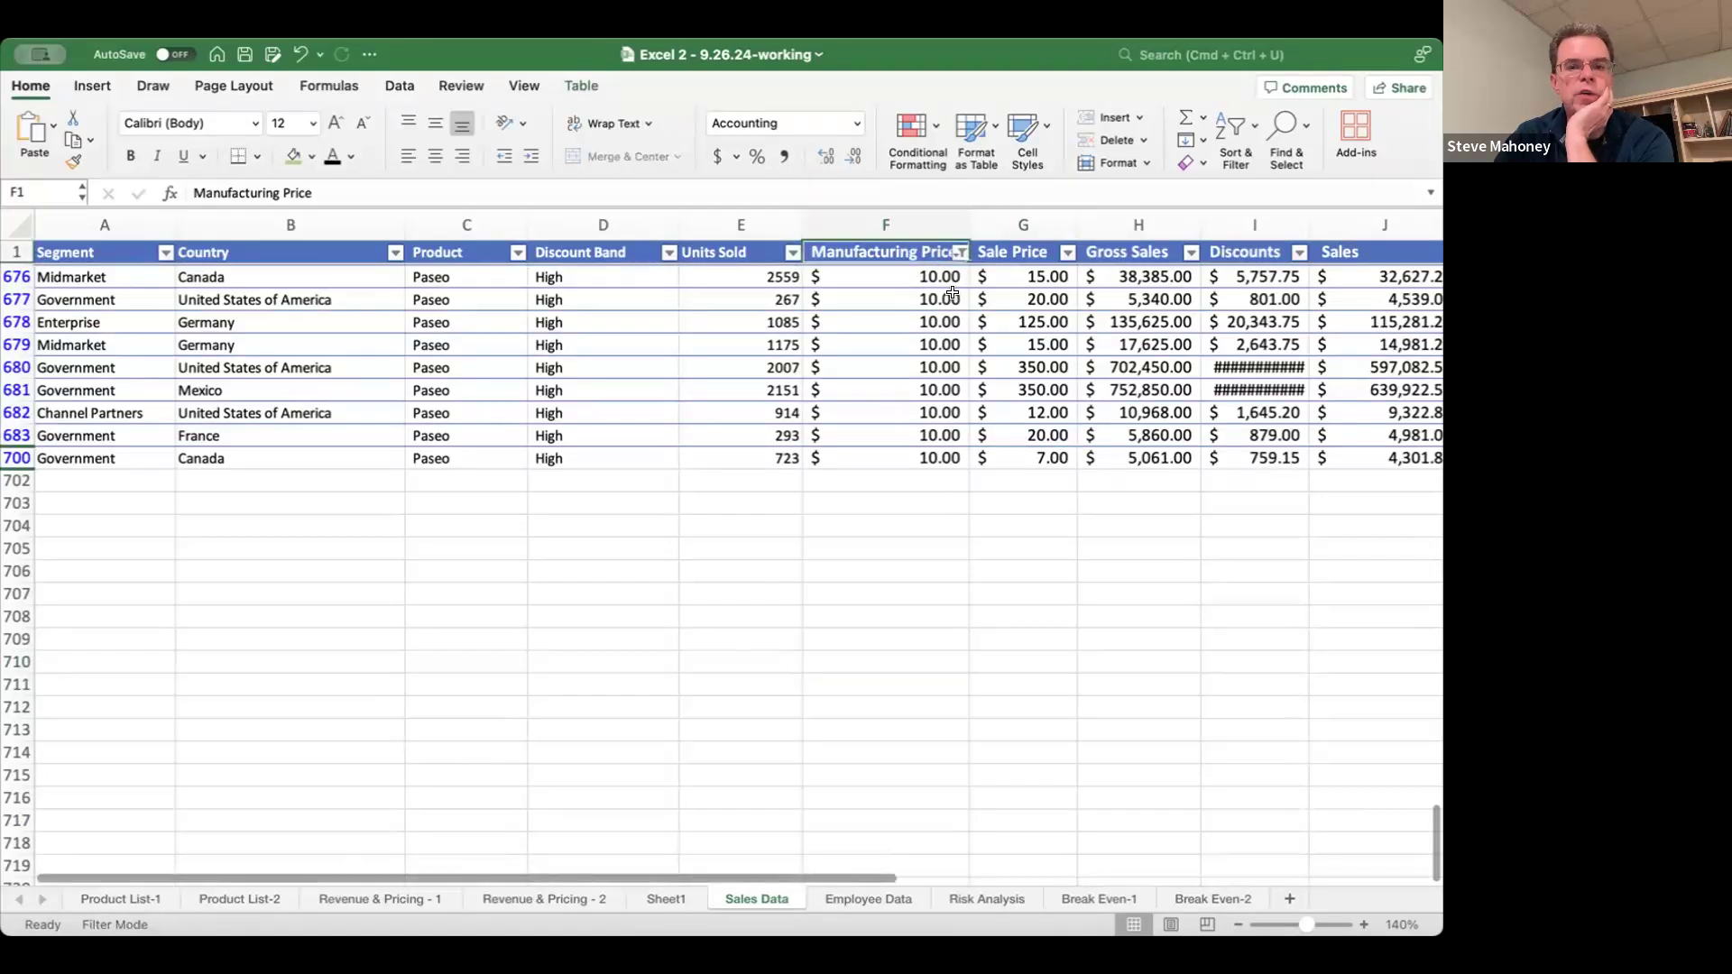
pyautogui.click(957, 255)
pyautogui.click(1024, 552)
pyautogui.click(1021, 499)
pyautogui.click(1024, 560)
pyautogui.click(704, 596)
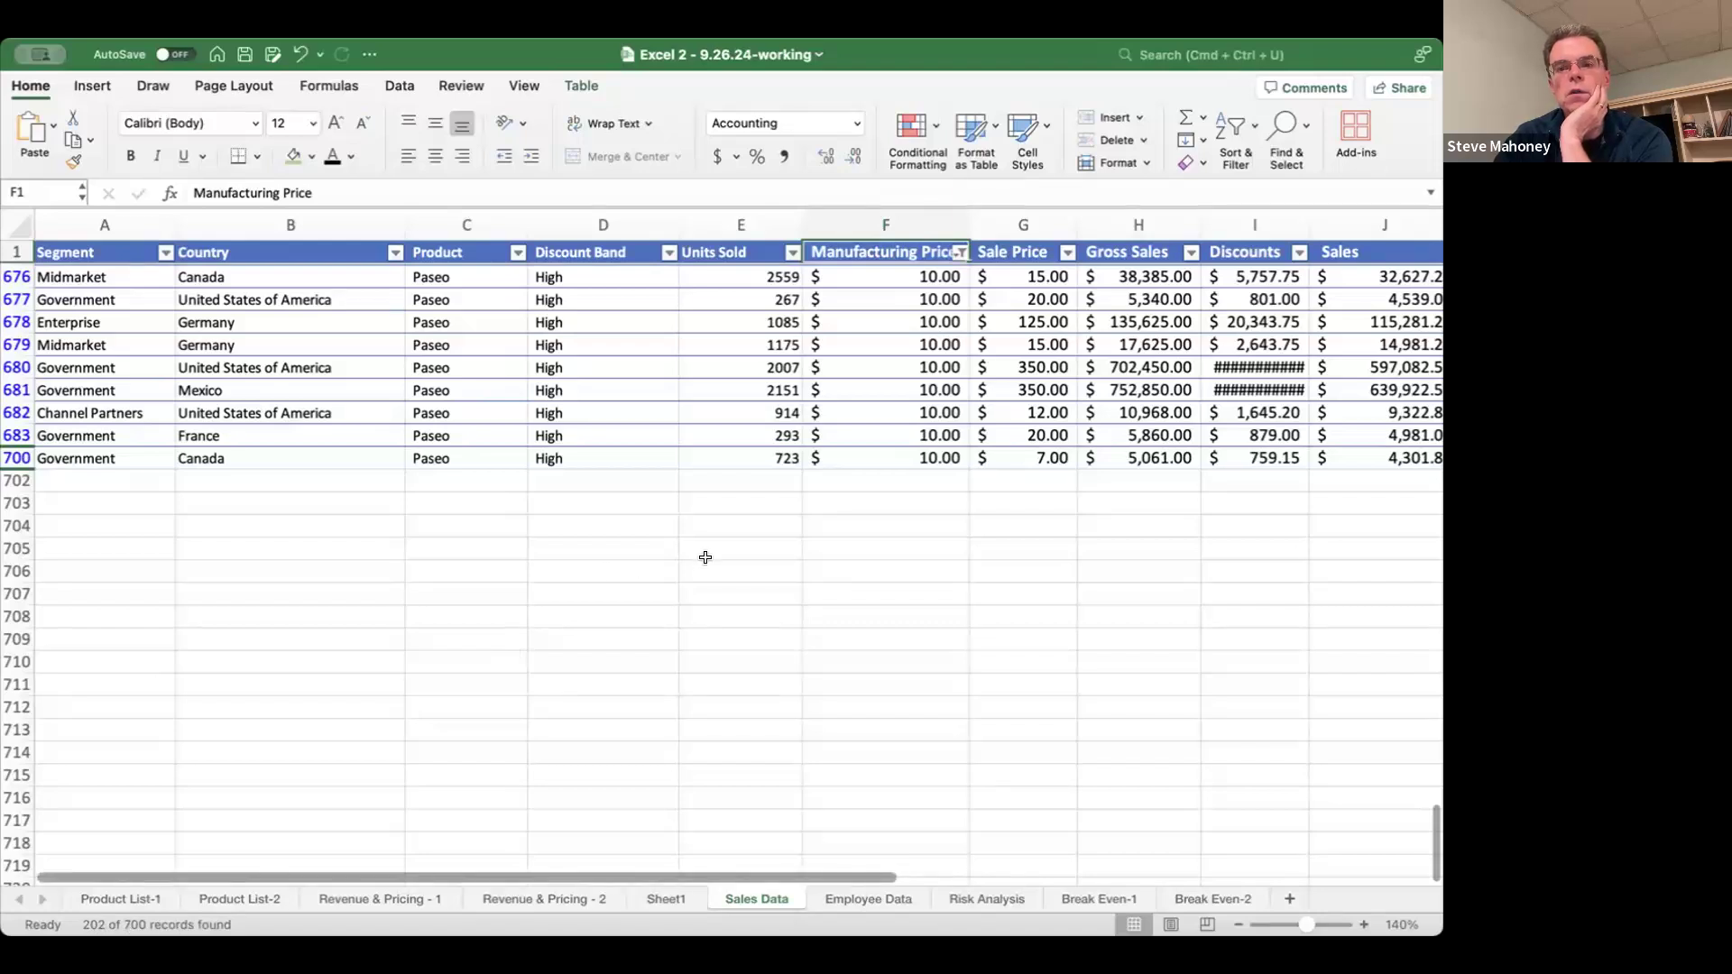
# - Remove the $10.00 restriction by selecting all values in the Manufacturing Price filter
pyautogui.scroll(5, 706, 557)
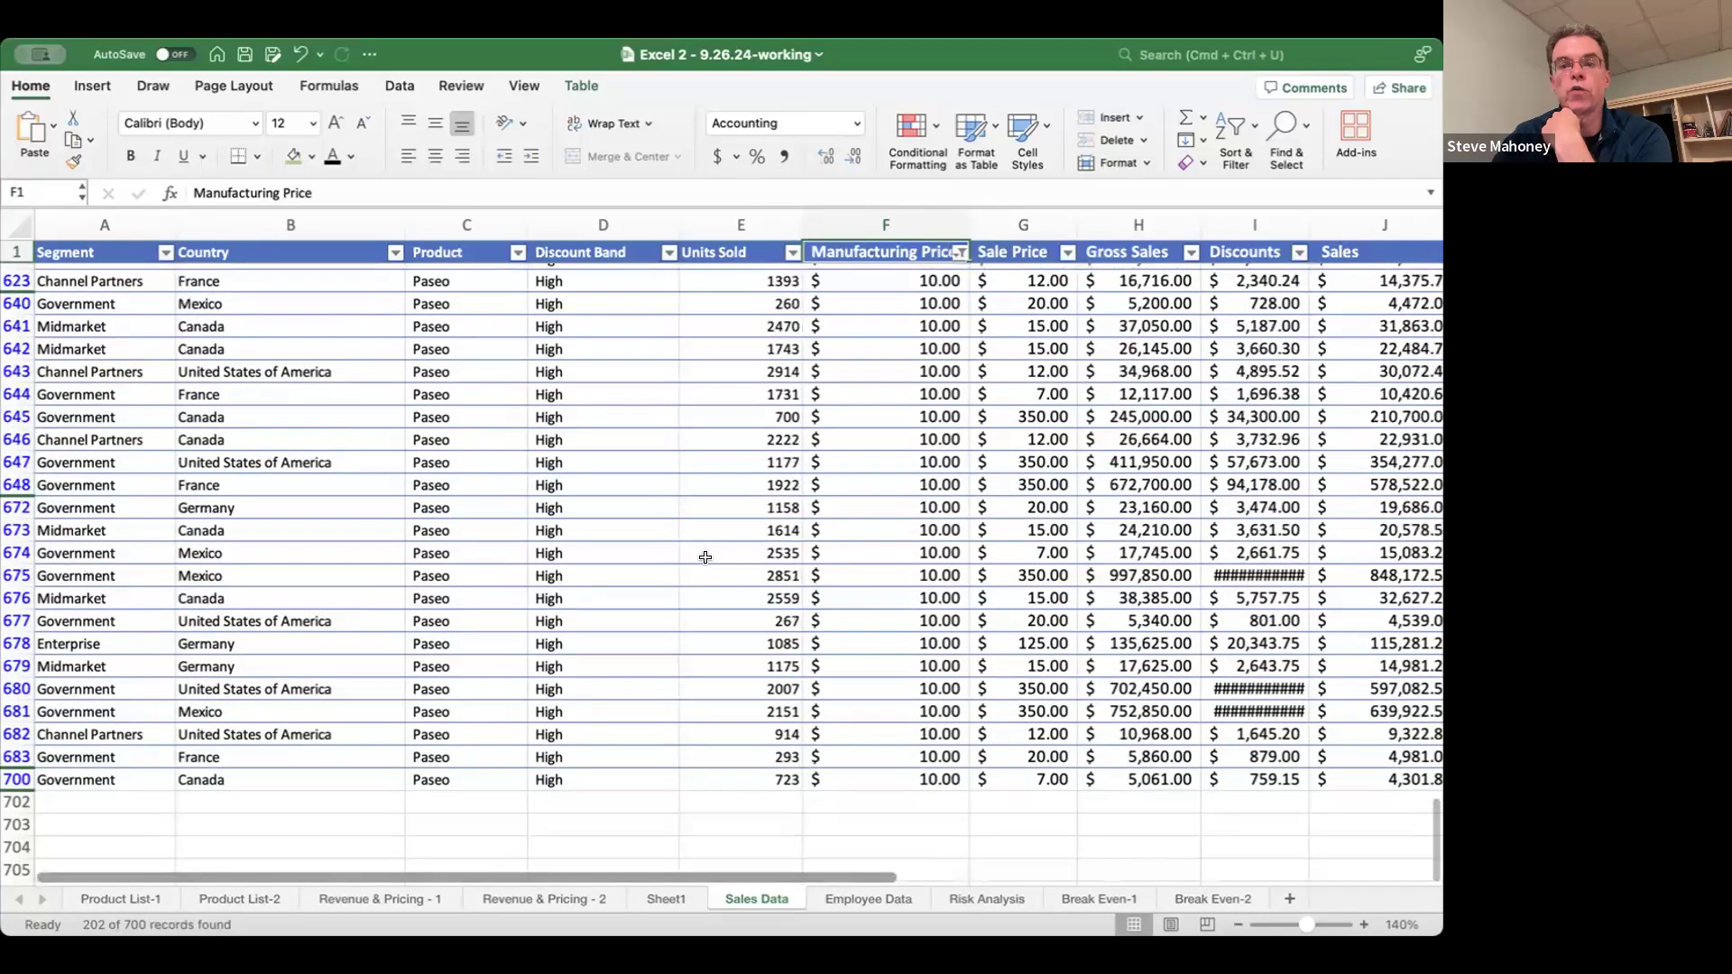
pyautogui.scroll(20, 706, 557)
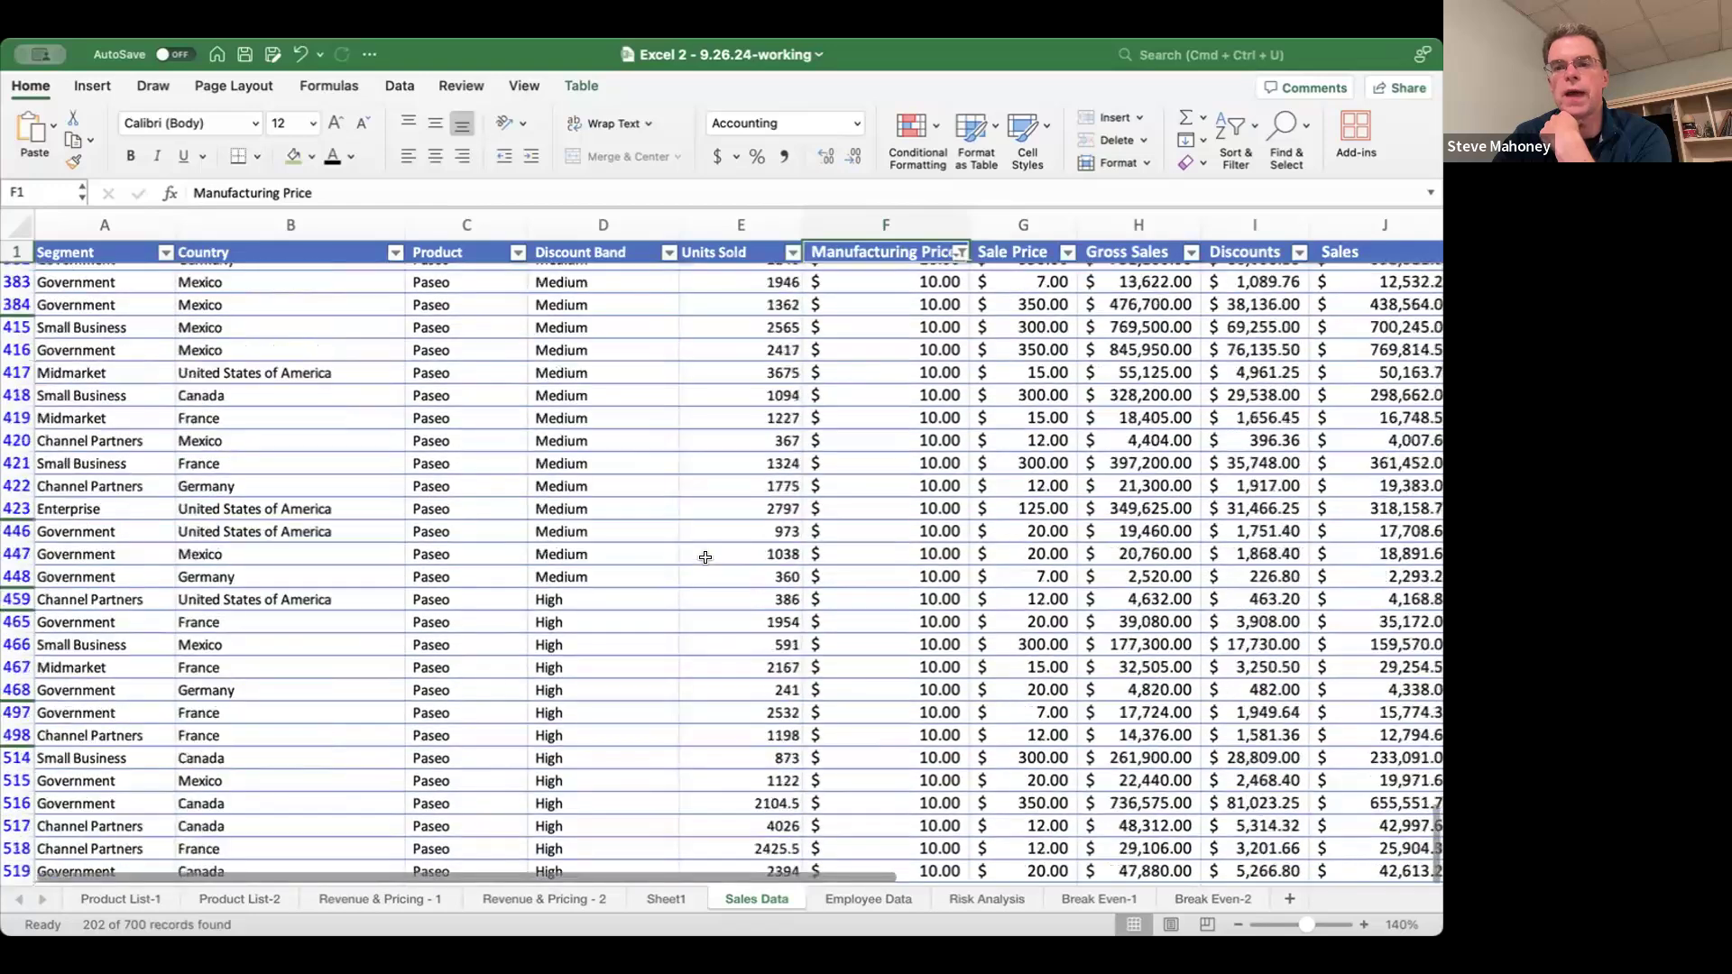
pyautogui.scroll(20, 706, 558)
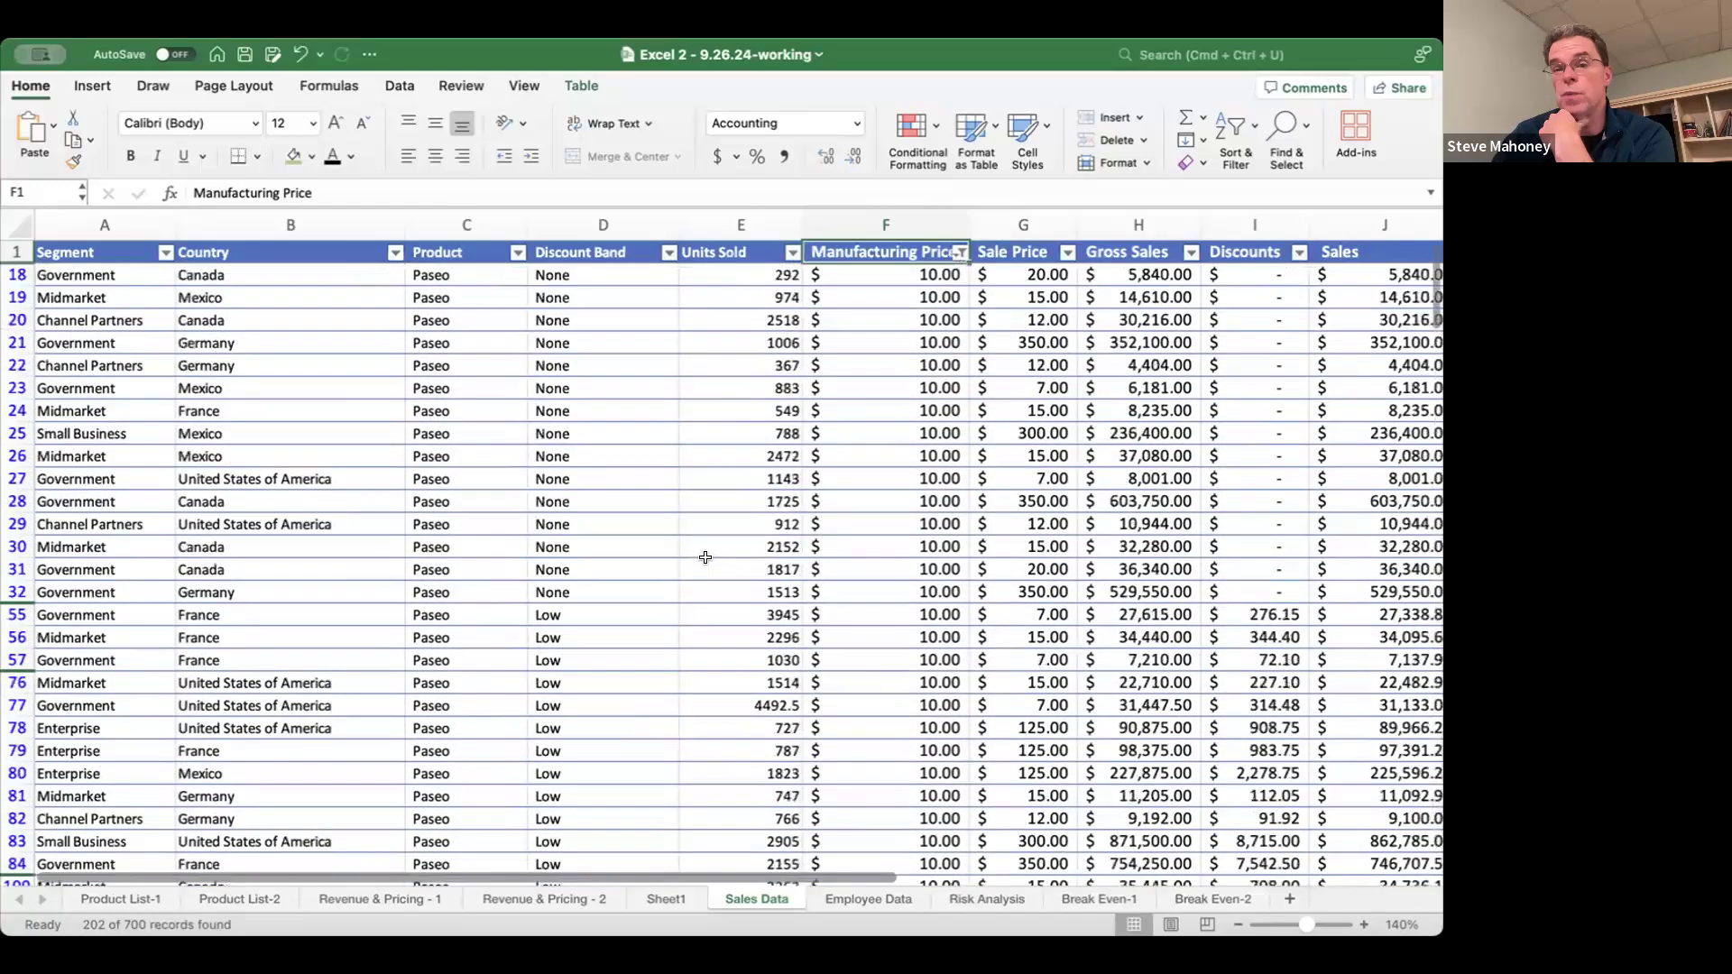
pyautogui.click(960, 255)
pyautogui.click(1026, 550)
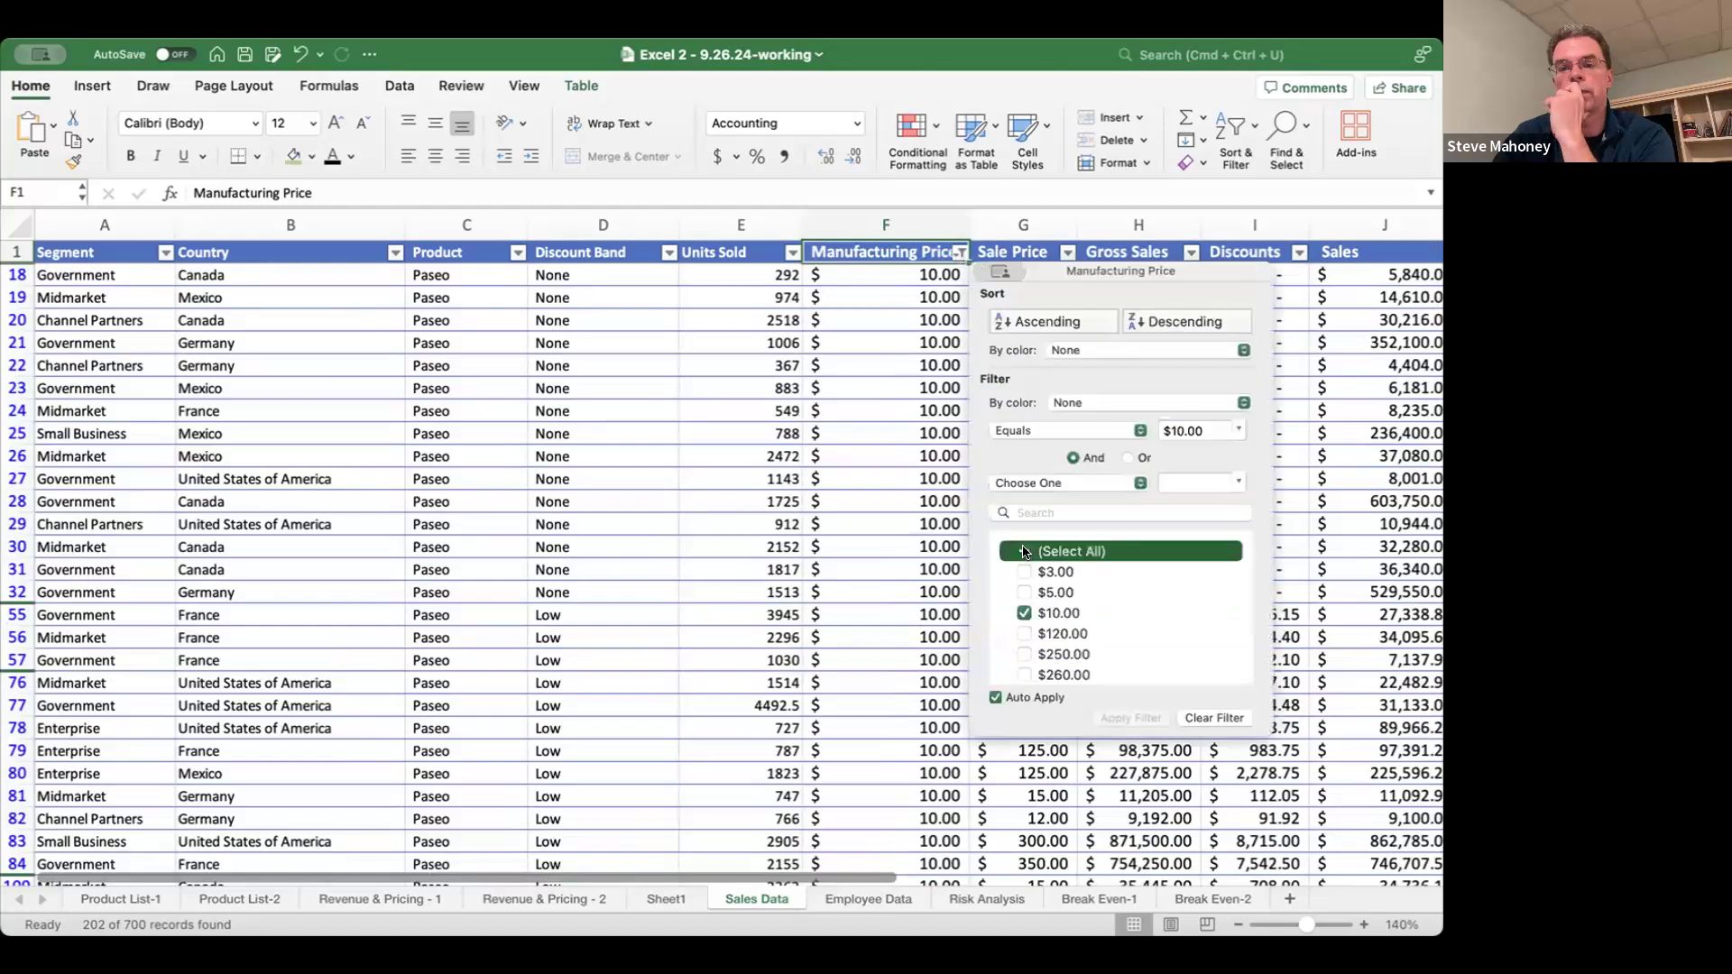
pyautogui.press('Escape')
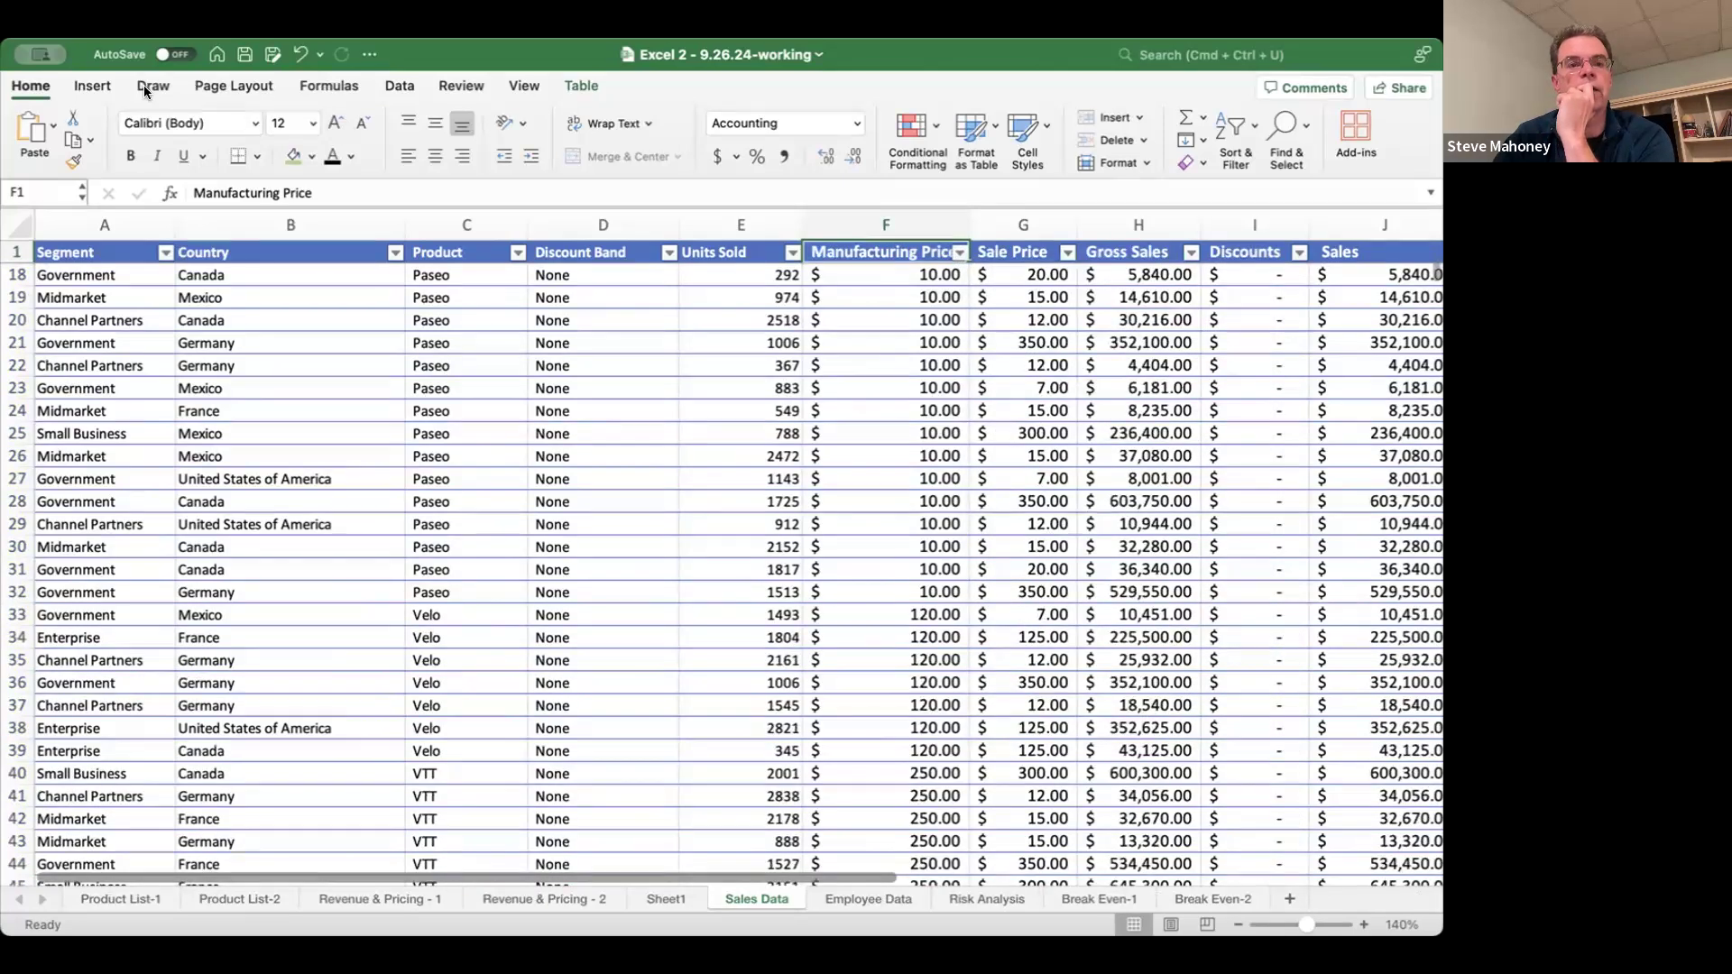
# - Insert a PivotTable based on the financials table in a new worksheet
pyautogui.click(94, 86)
pyautogui.click(38, 135)
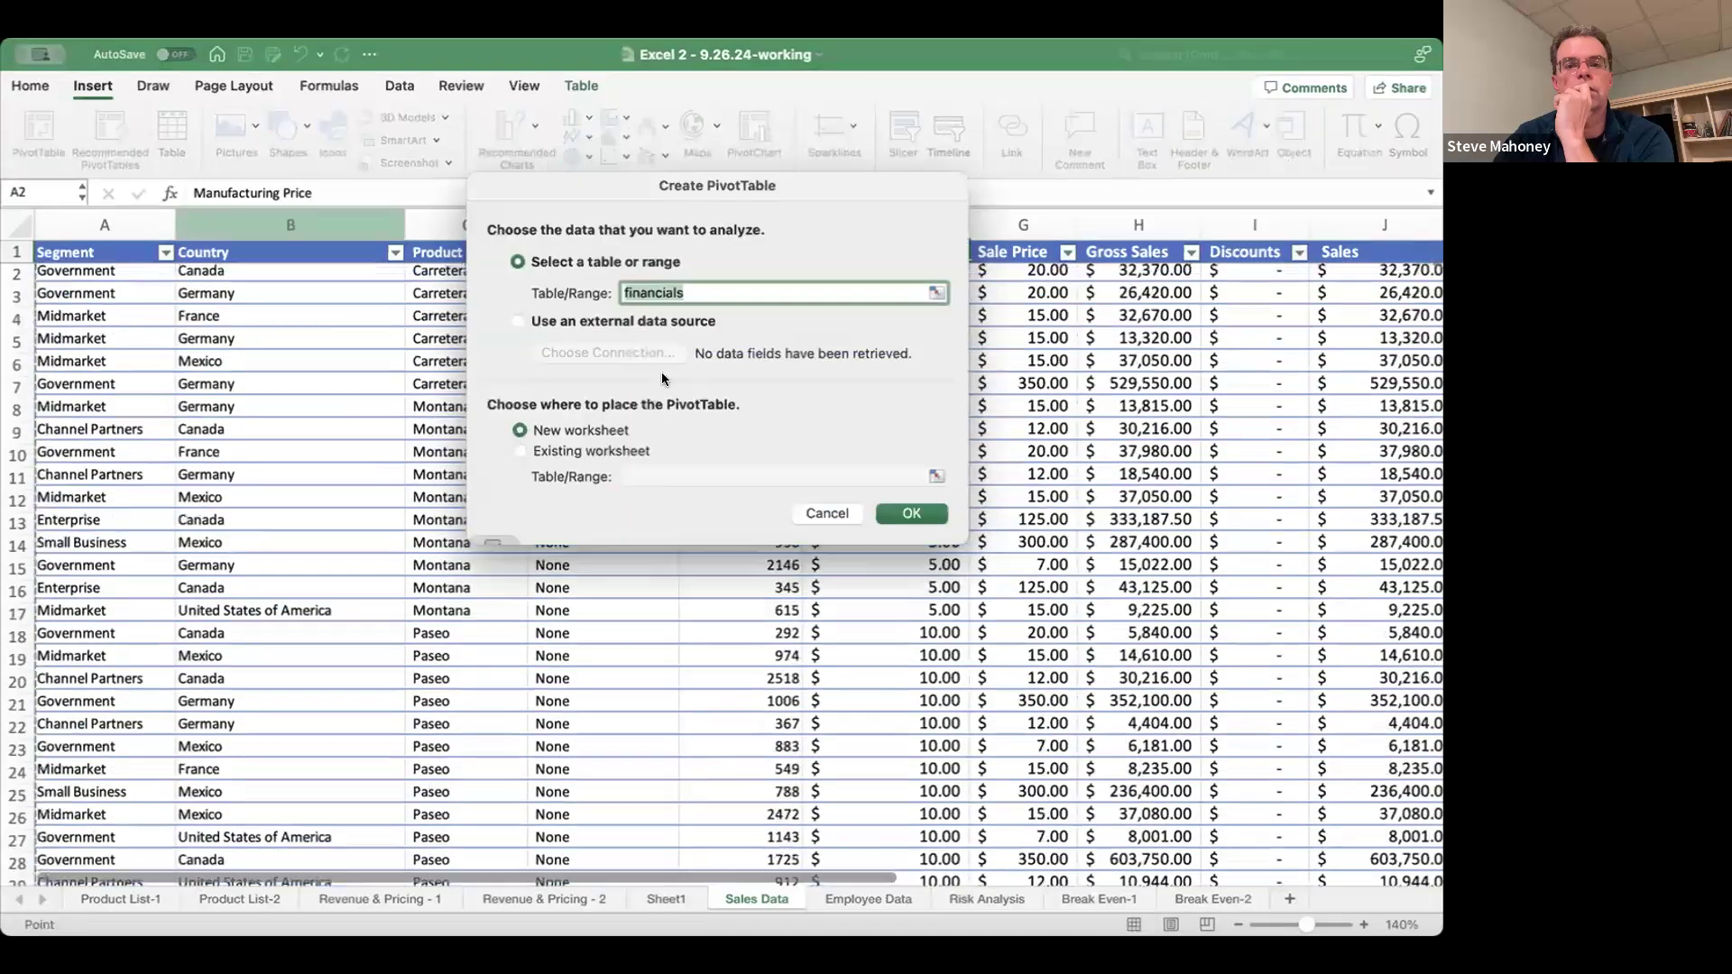
pyautogui.click(911, 514)
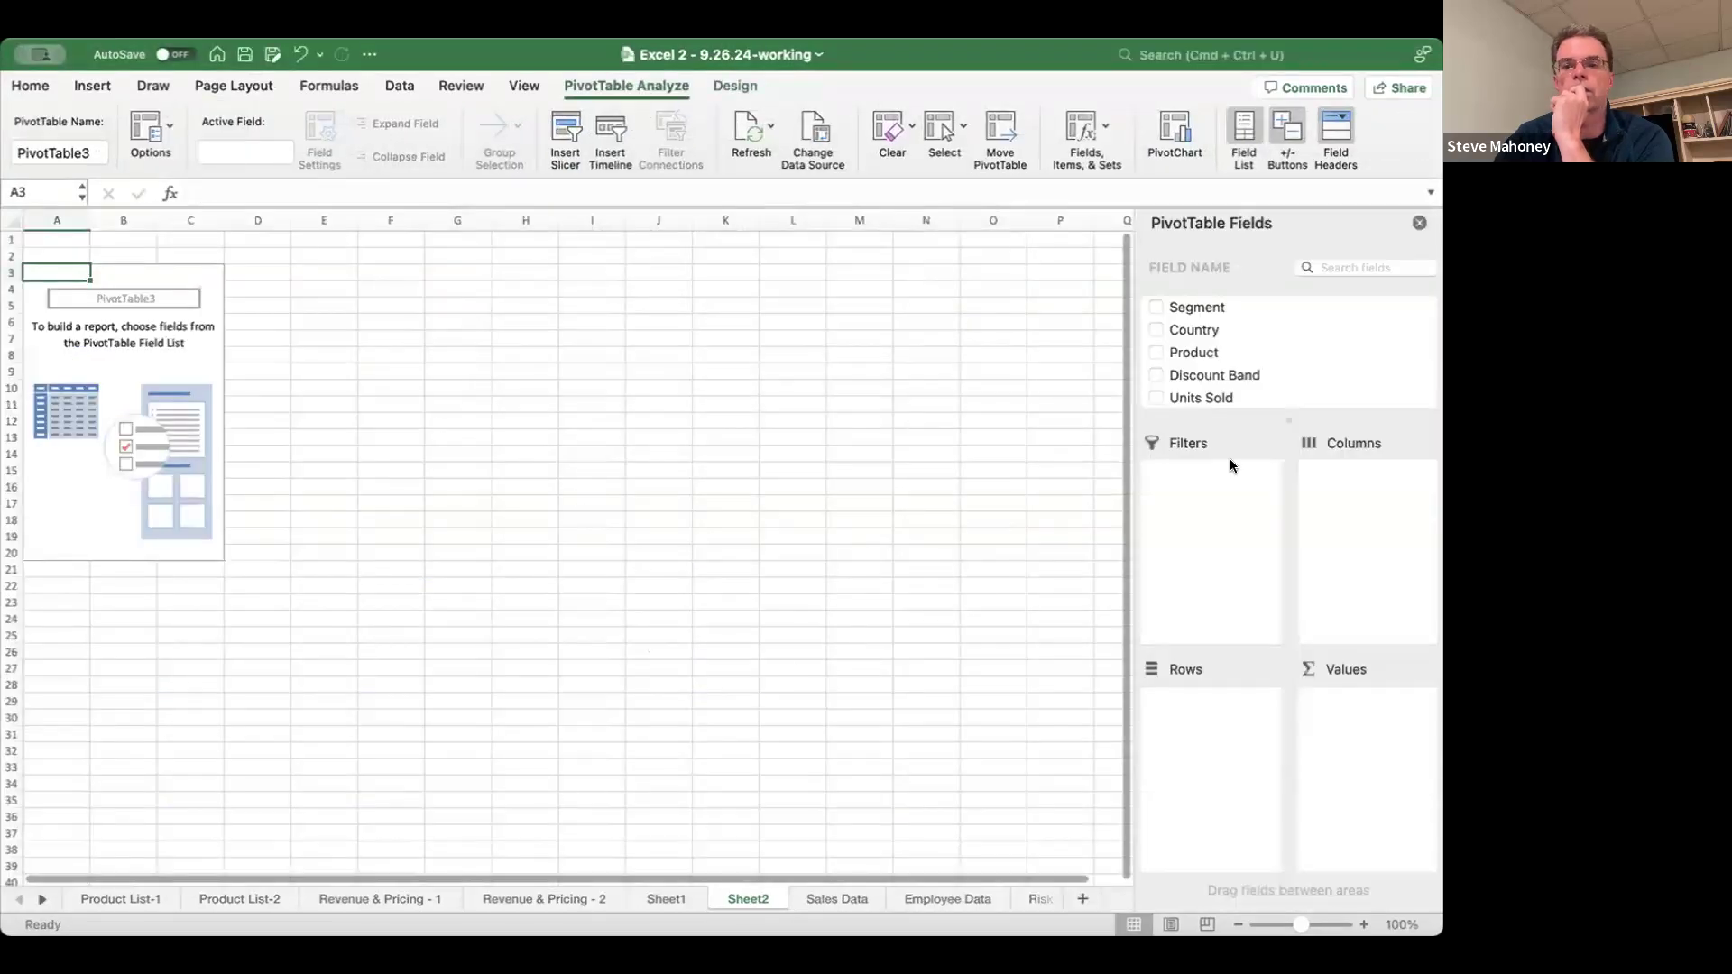
# - Add Manufacturing Price as a summed value and Segment and Country as row fields of the PivotTable
pyautogui.scroll(-3, 1151, 361)
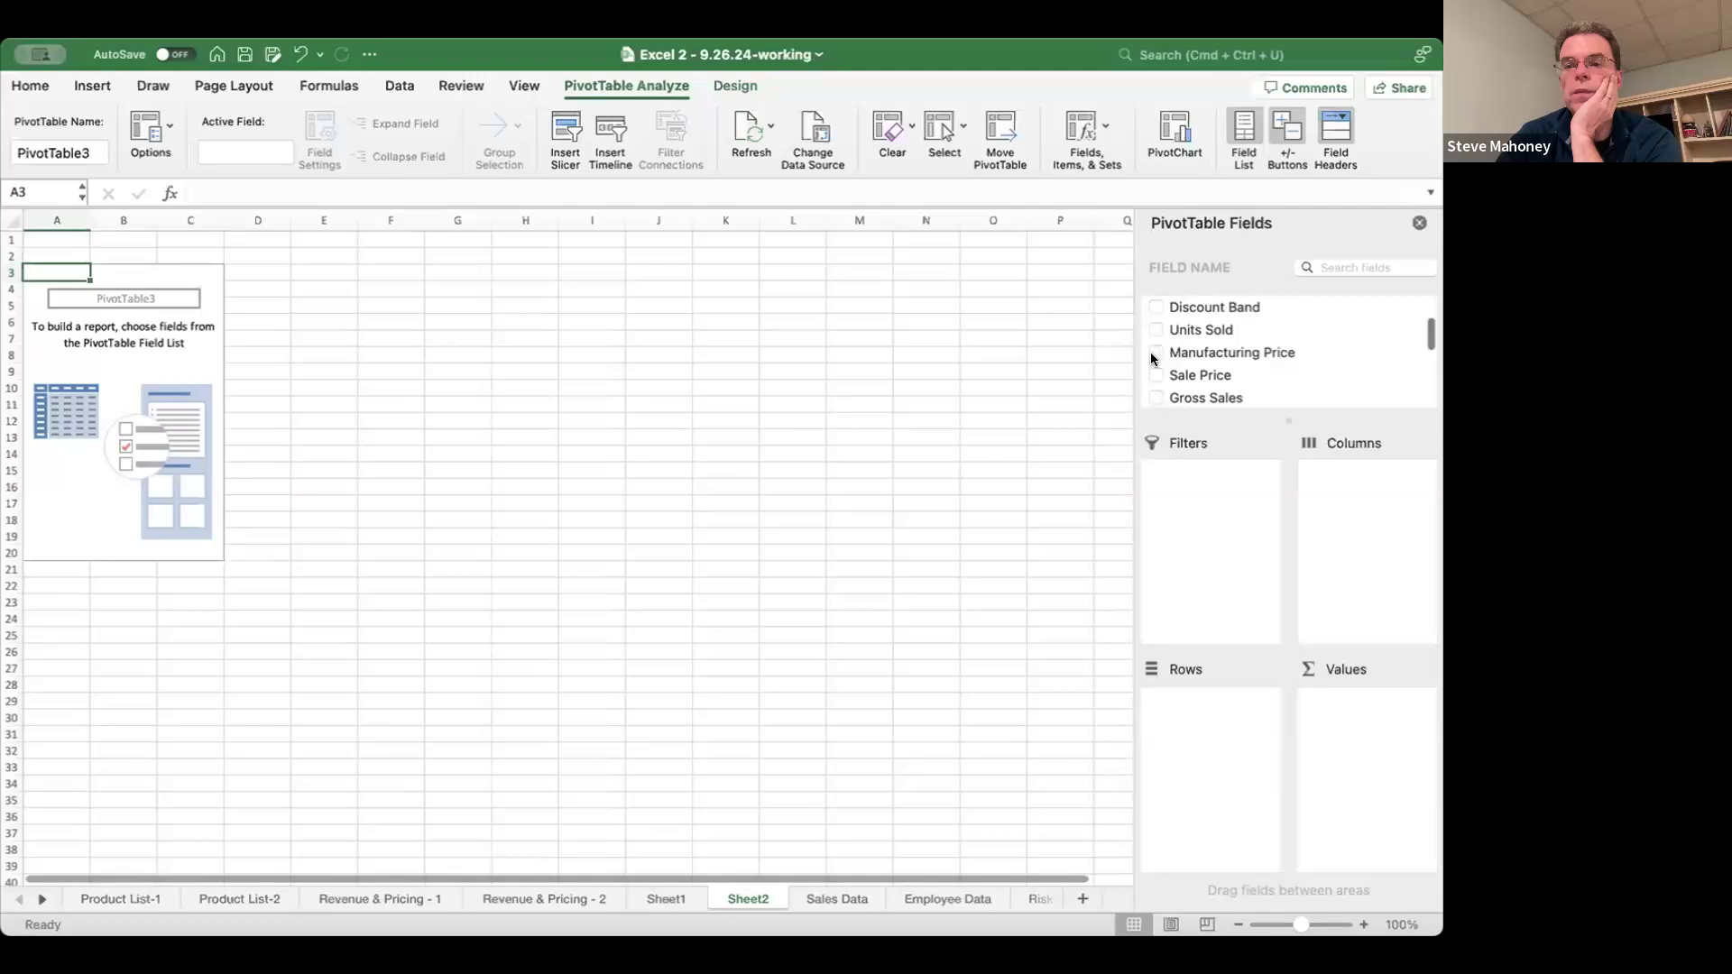
pyautogui.click(1155, 353)
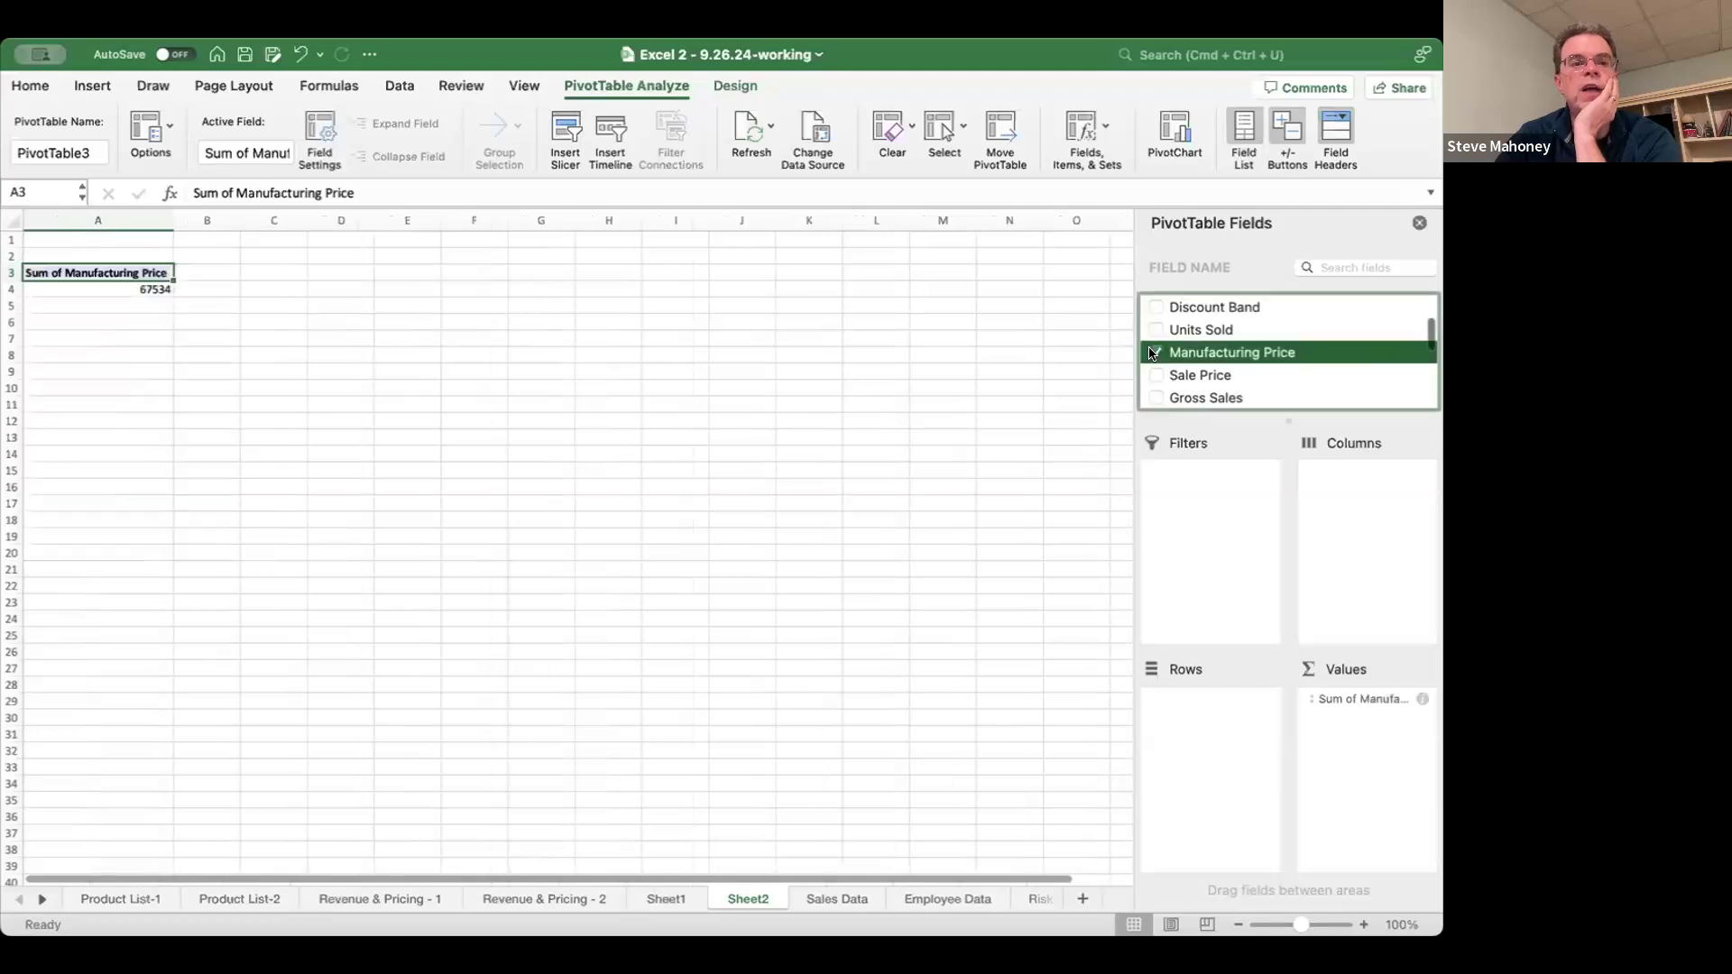
pyautogui.scroll(3, 1152, 353)
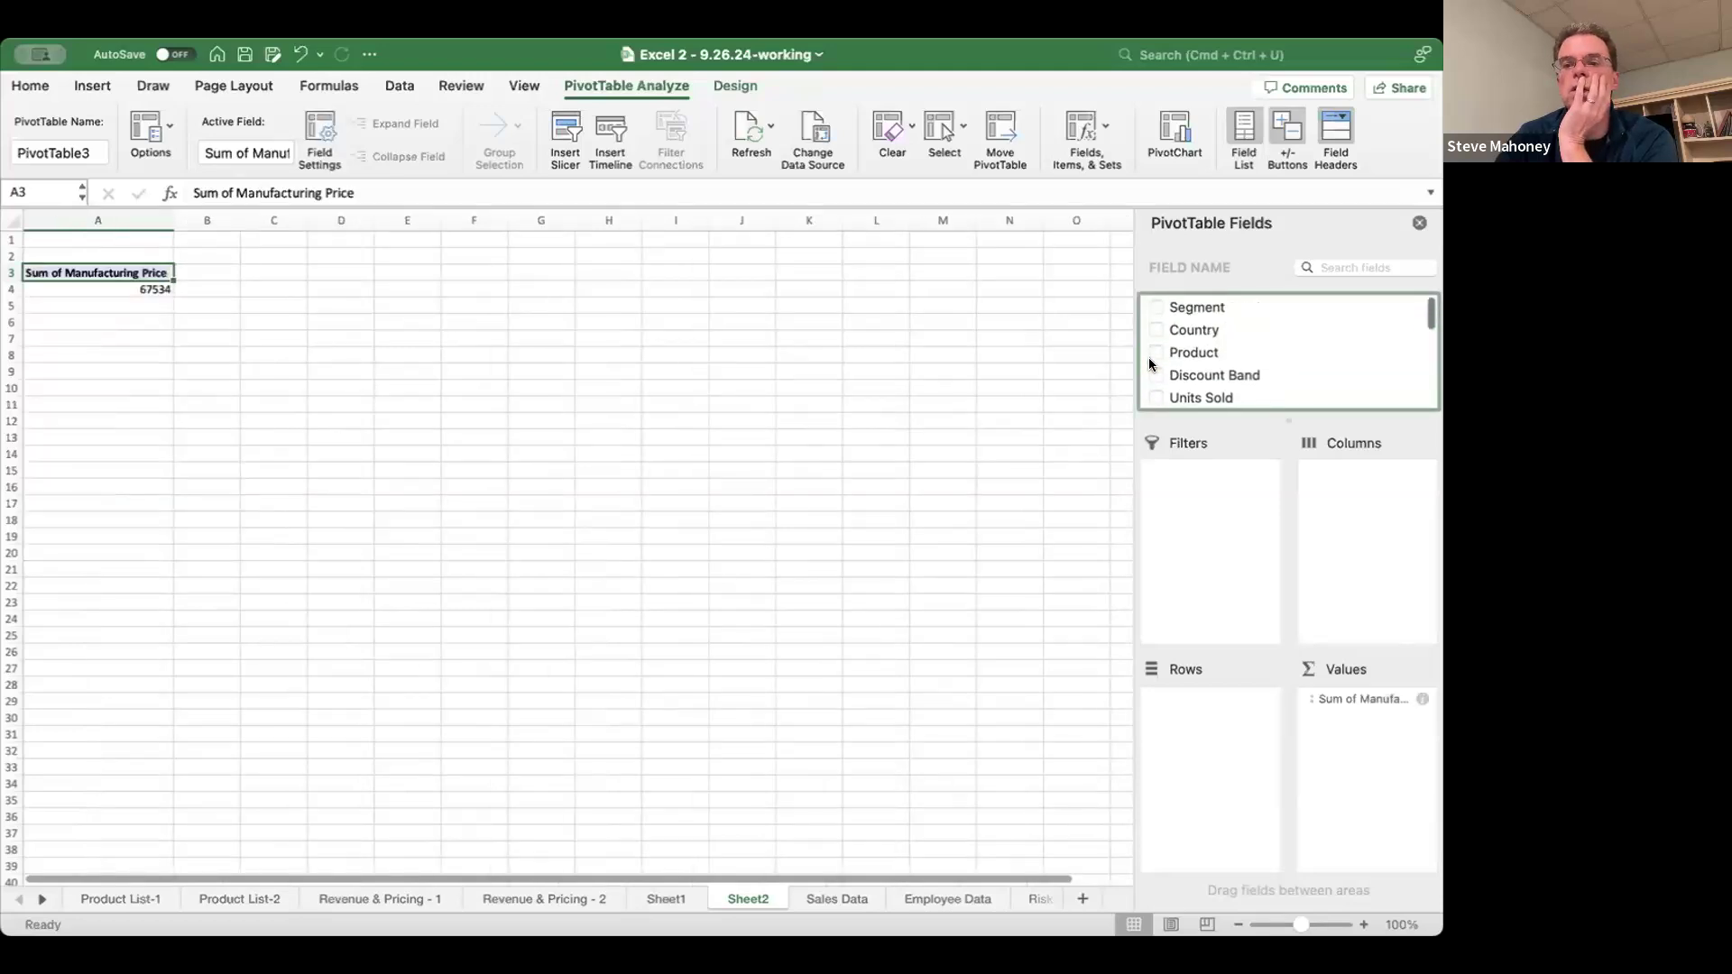
pyautogui.click(1156, 306)
pyautogui.click(1156, 330)
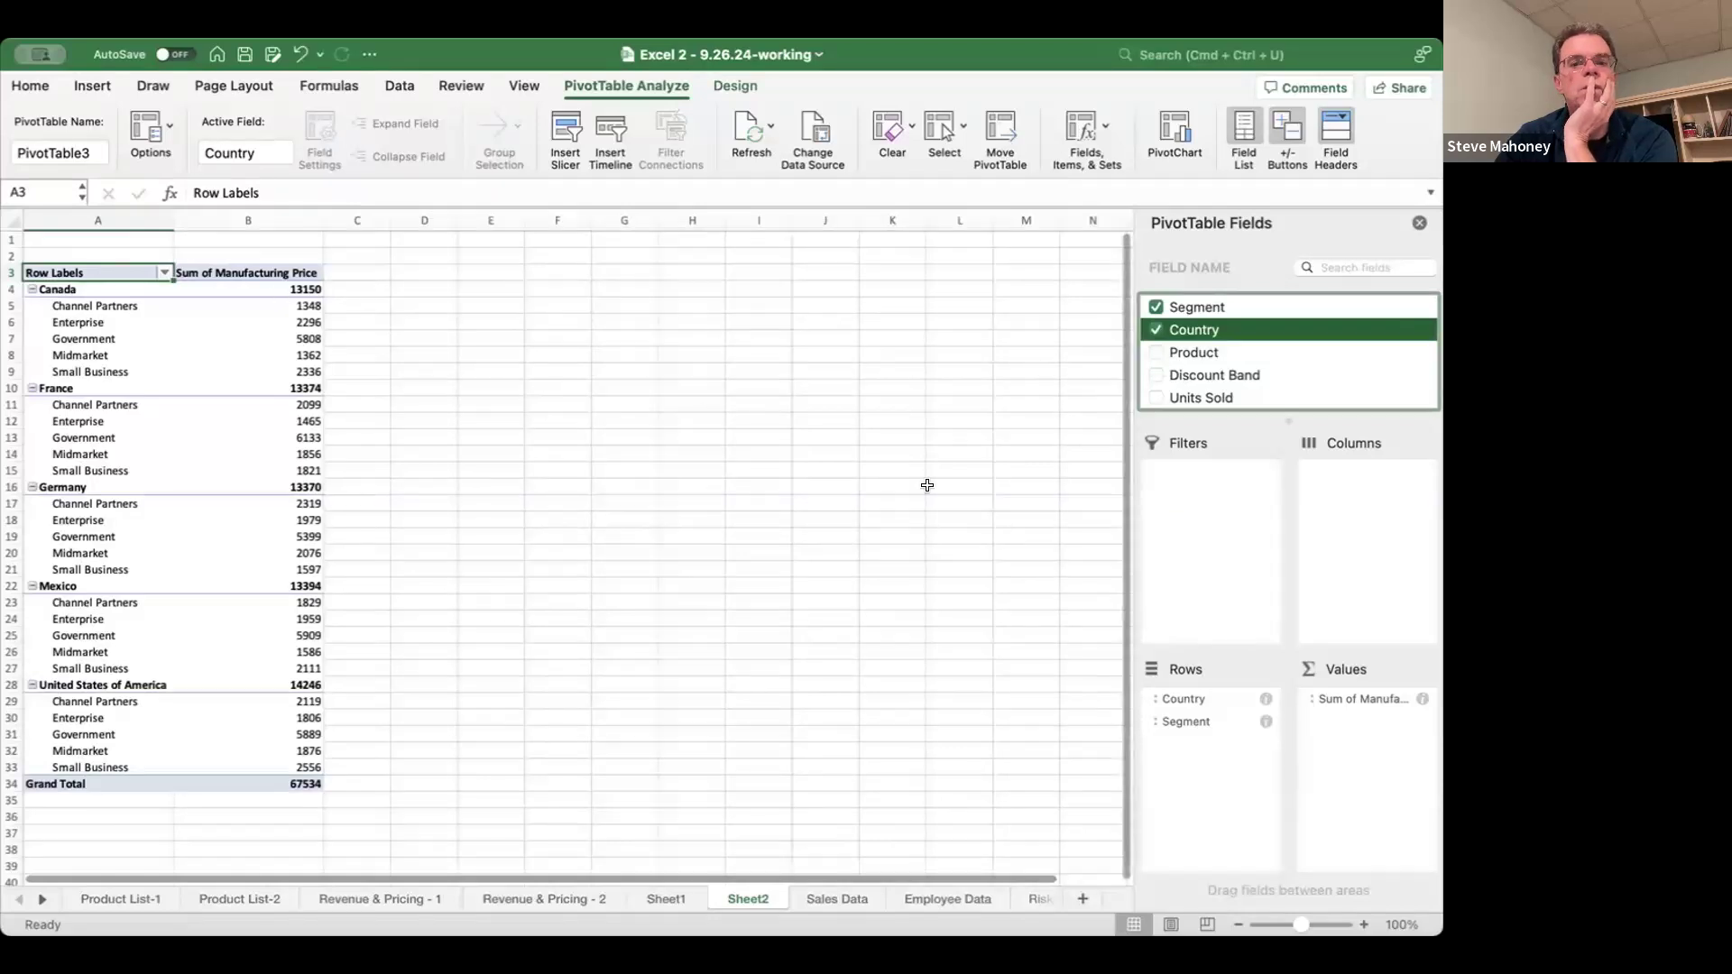
# - Move Manufacturing Price from the PivotTable values to its filters and add Gross Sales as the summed value
pyautogui.click(1346, 698)
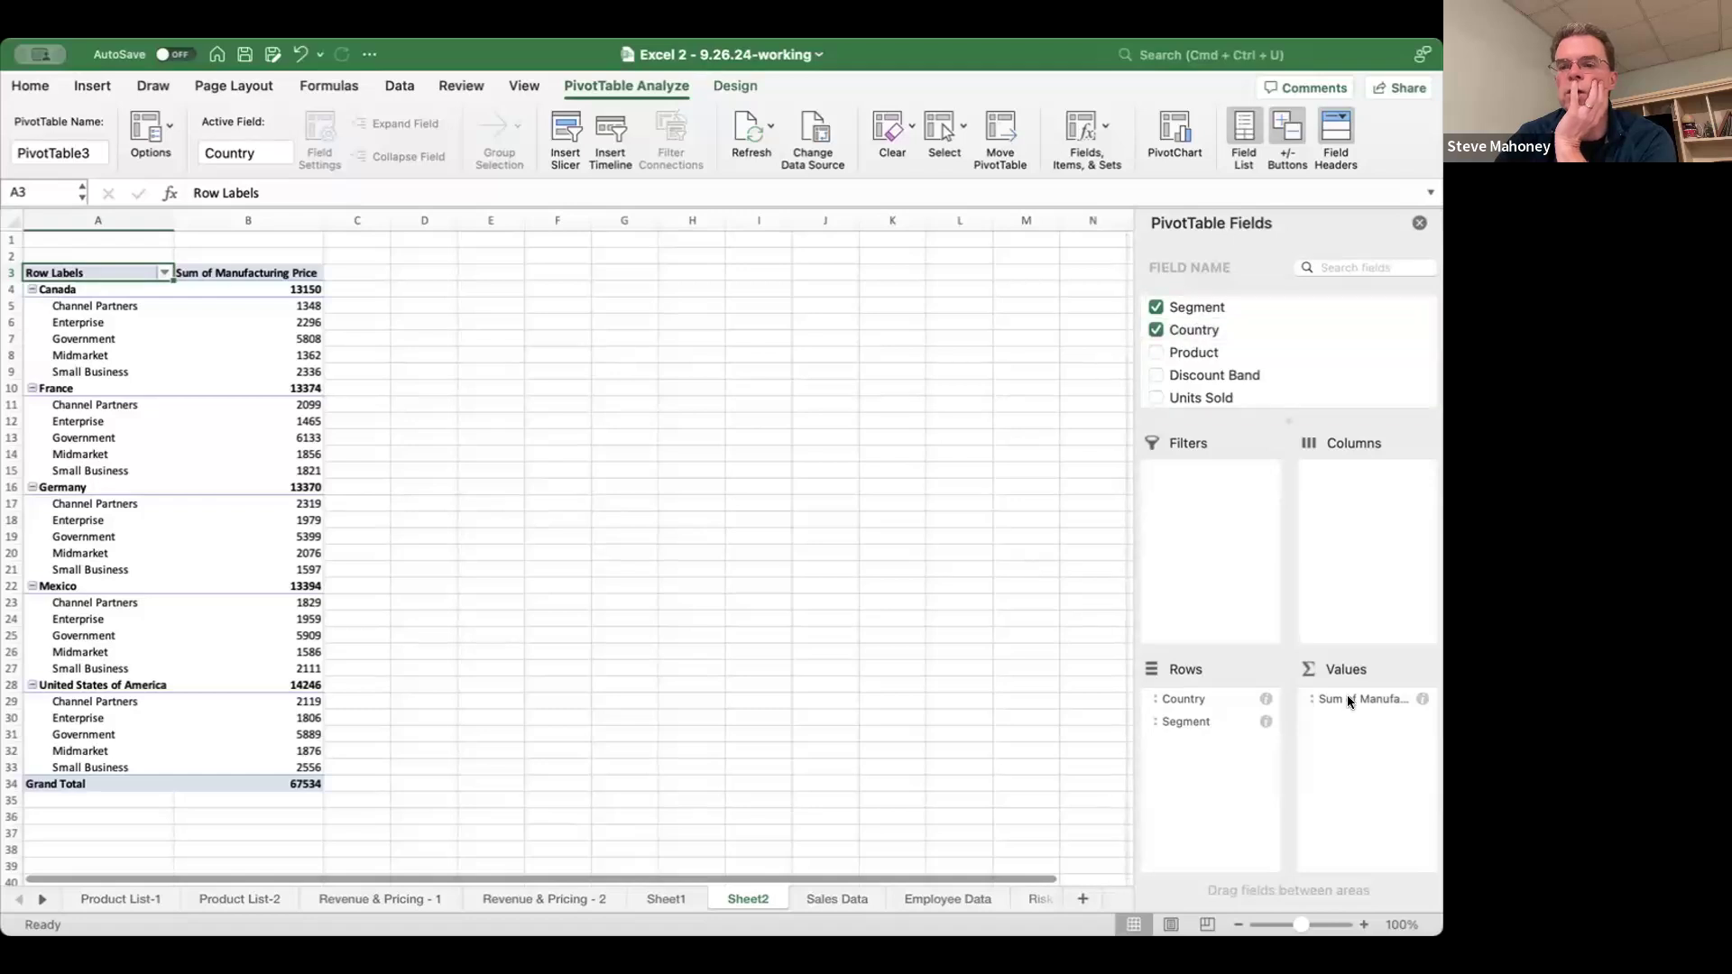
pyautogui.click(1348, 700)
pyautogui.moveTo(1349, 702); pyautogui.dragTo(1230, 494)
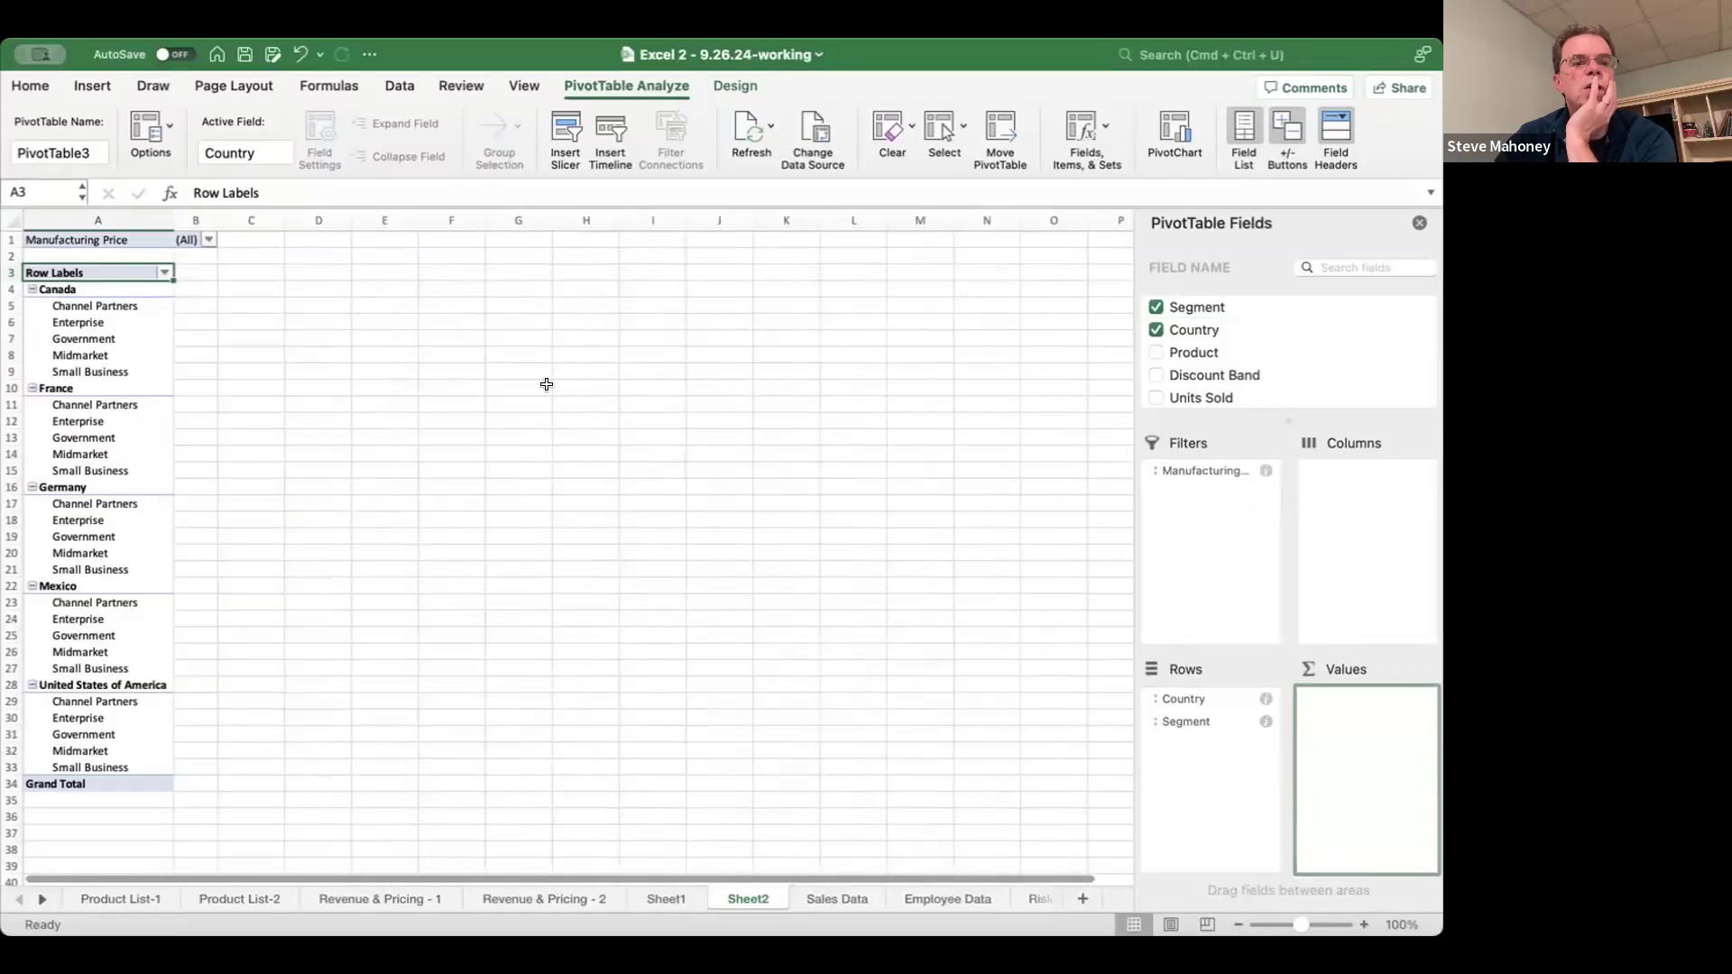
pyautogui.scroll(-5, 1161, 361)
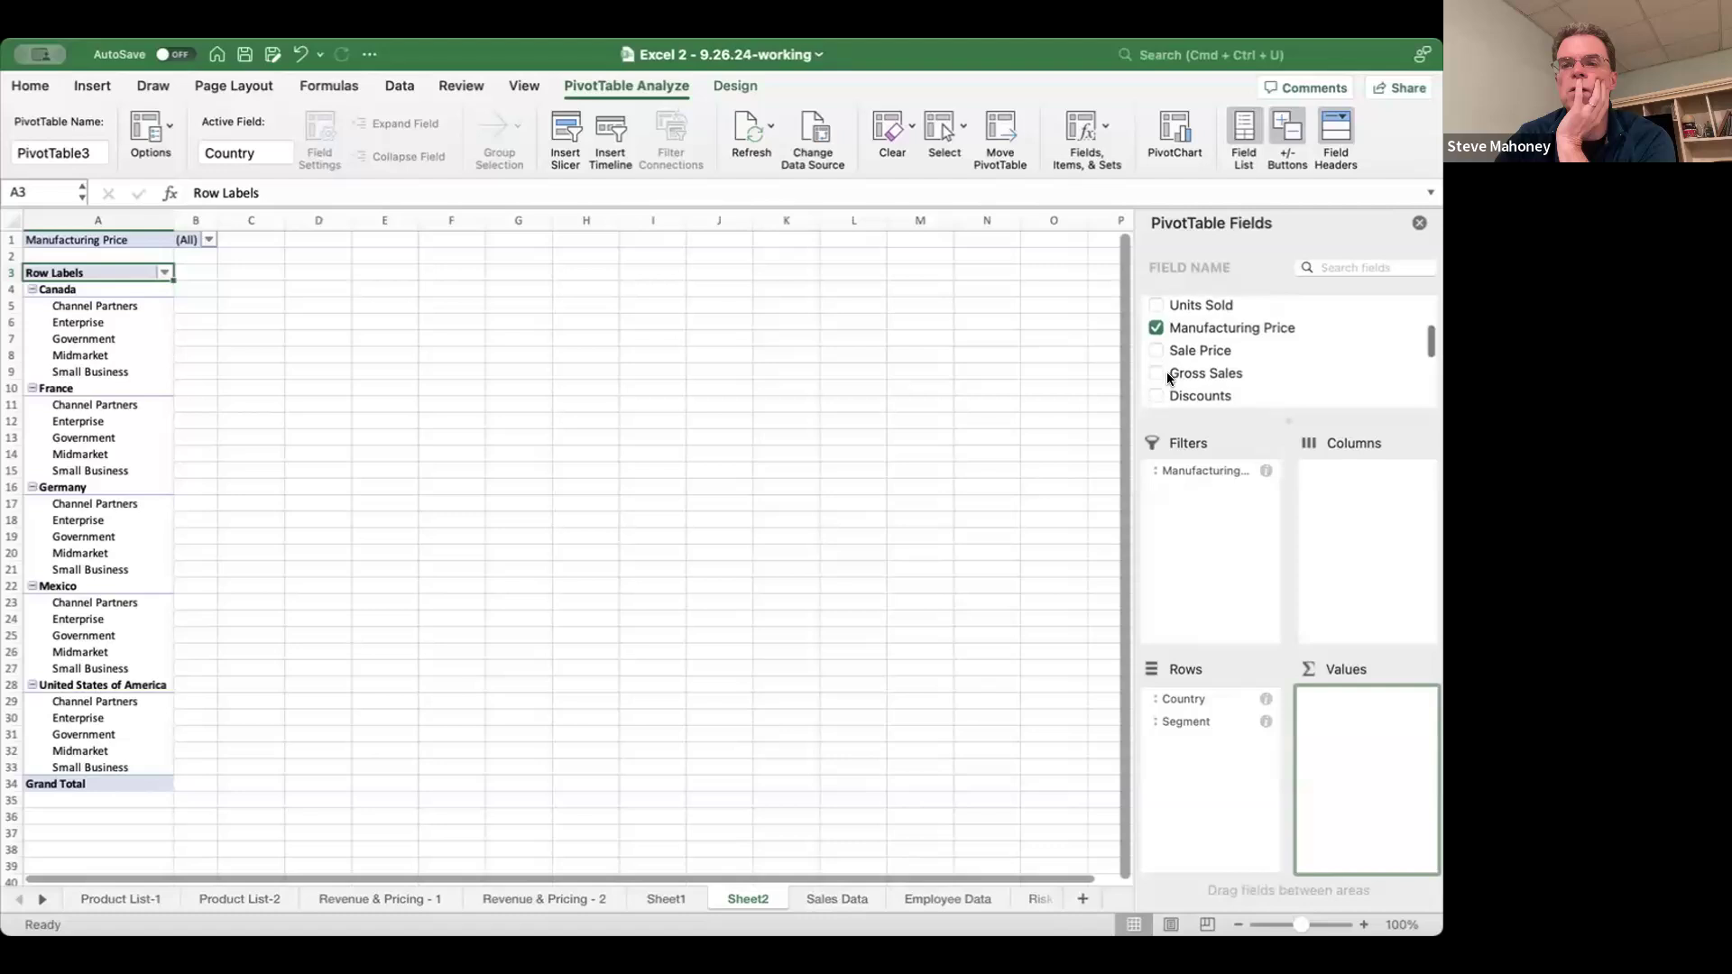
pyautogui.click(1156, 353)
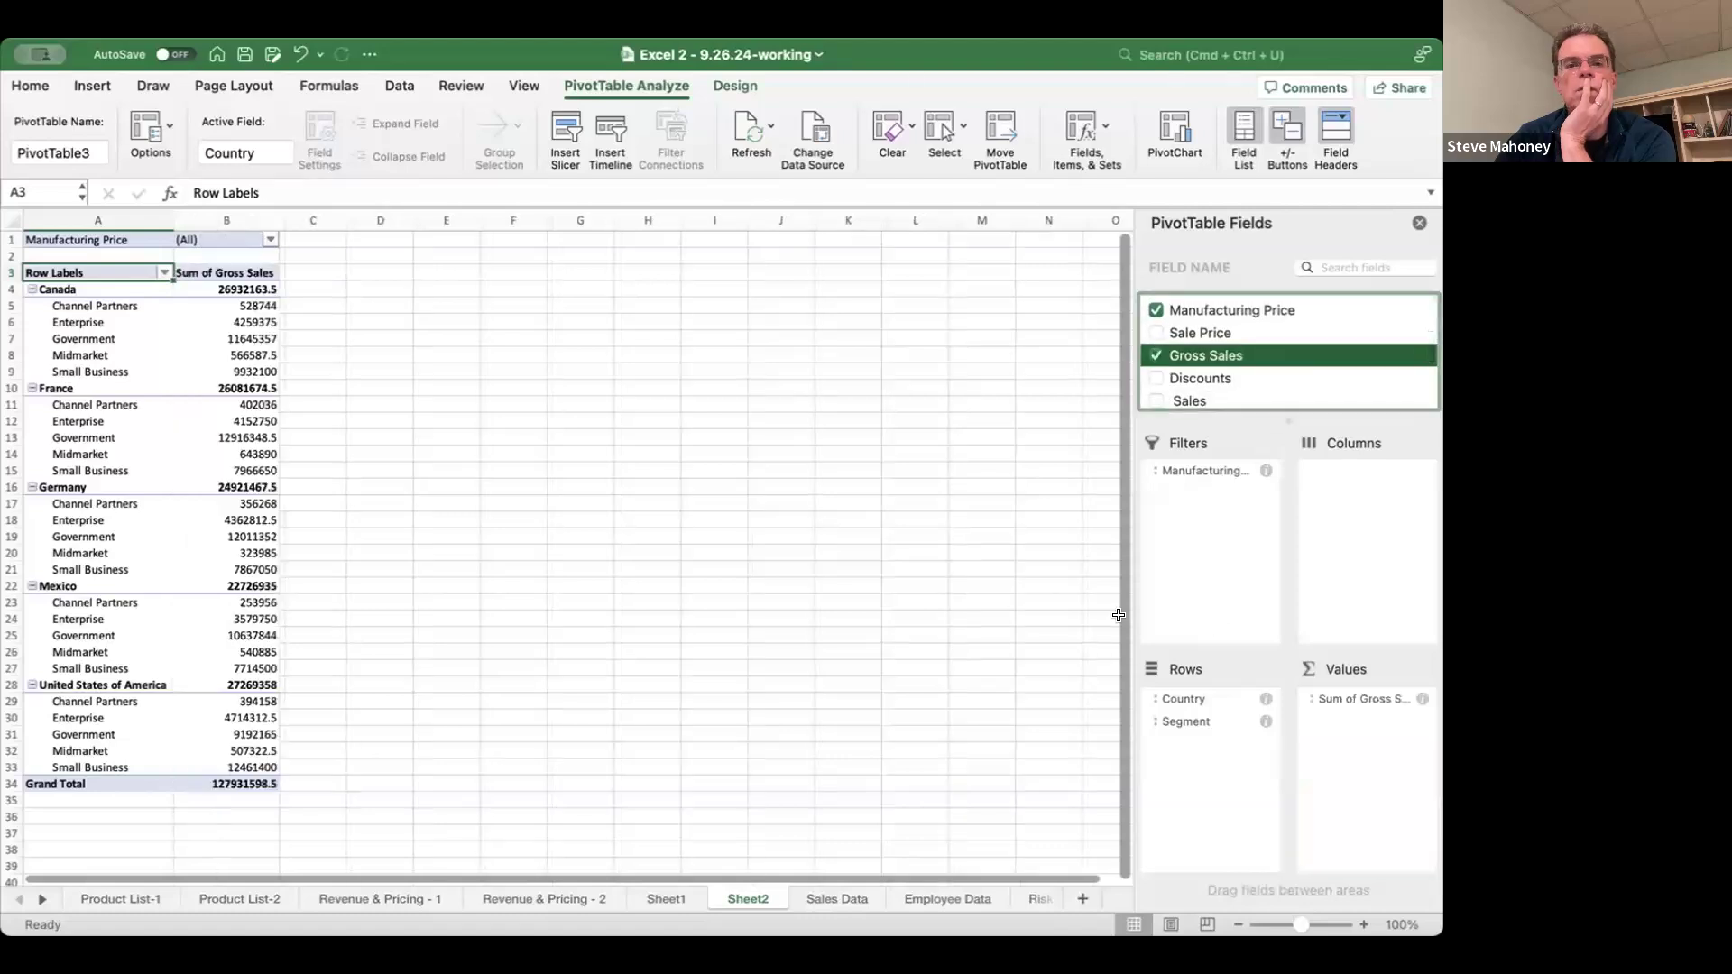
pyautogui.click(488, 437)
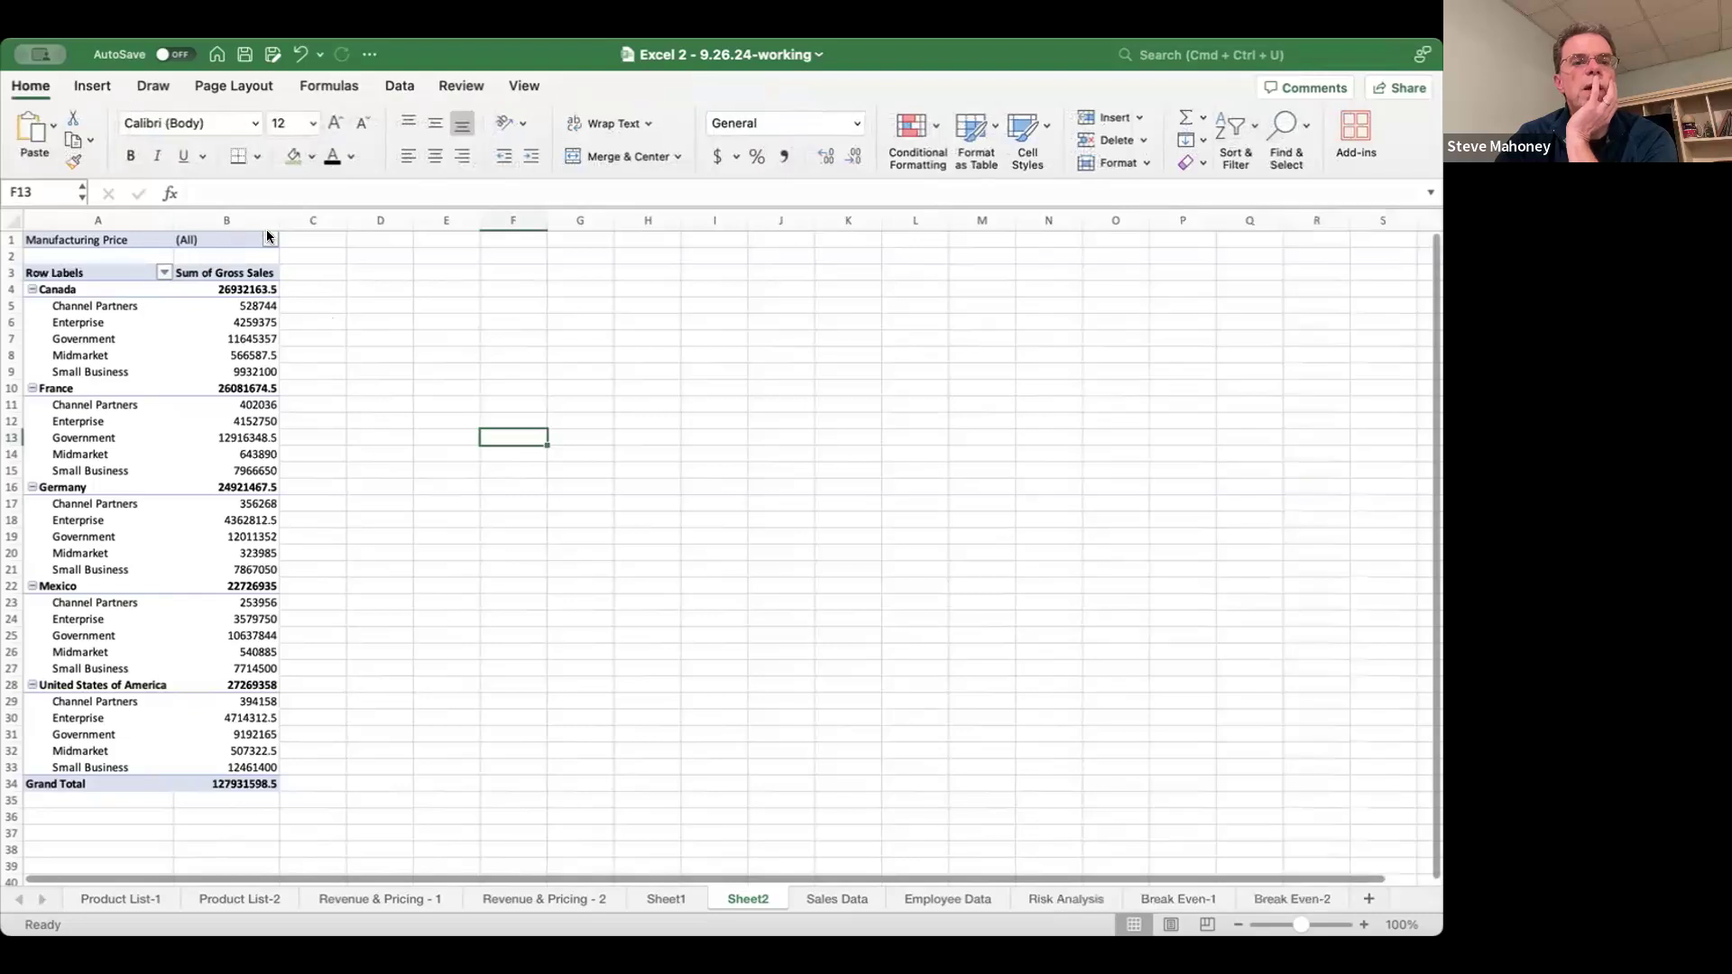
pyautogui.click(269, 238)
pyautogui.click(269, 238)
pyautogui.click(447, 406)
pyautogui.click(397, 365)
# - Apply the comma number format to the PivotTable's Gross Sales values in B4:B34
pyautogui.moveTo(229, 294); pyautogui.dragTo(230, 784)
pyautogui.click(784, 155)
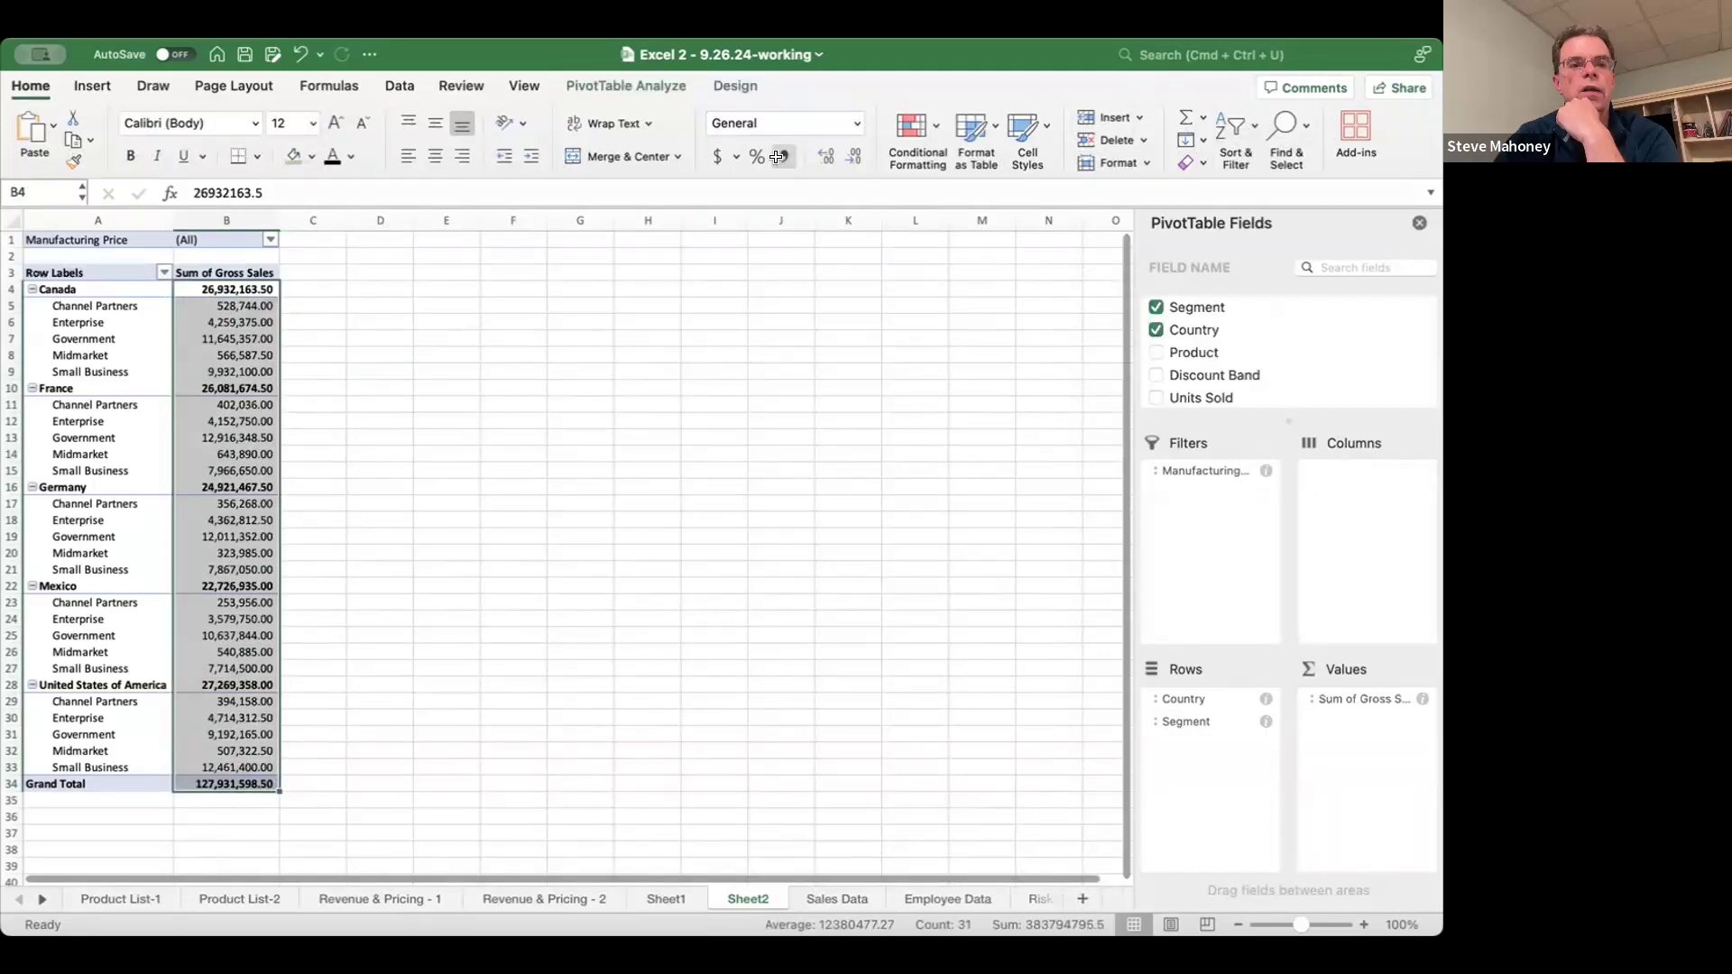
pyautogui.click(580, 420)
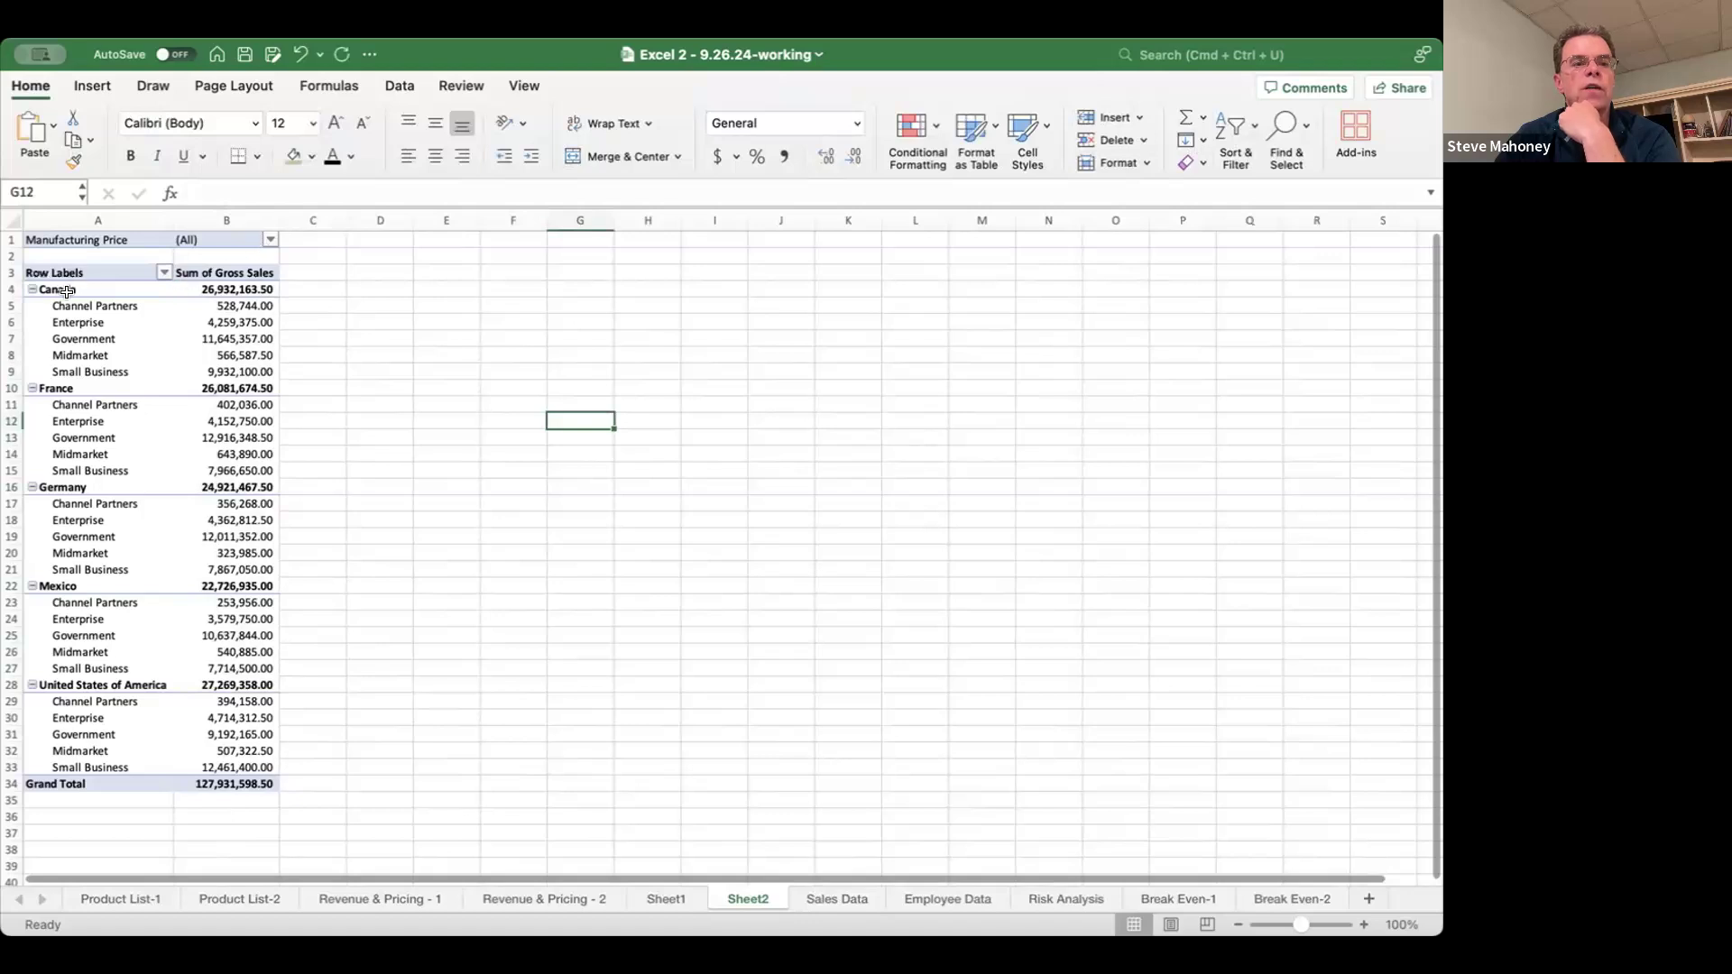
# - Filter the PivotTable by Manufacturing Price so that only $10.00 is included
pyautogui.click(178, 321)
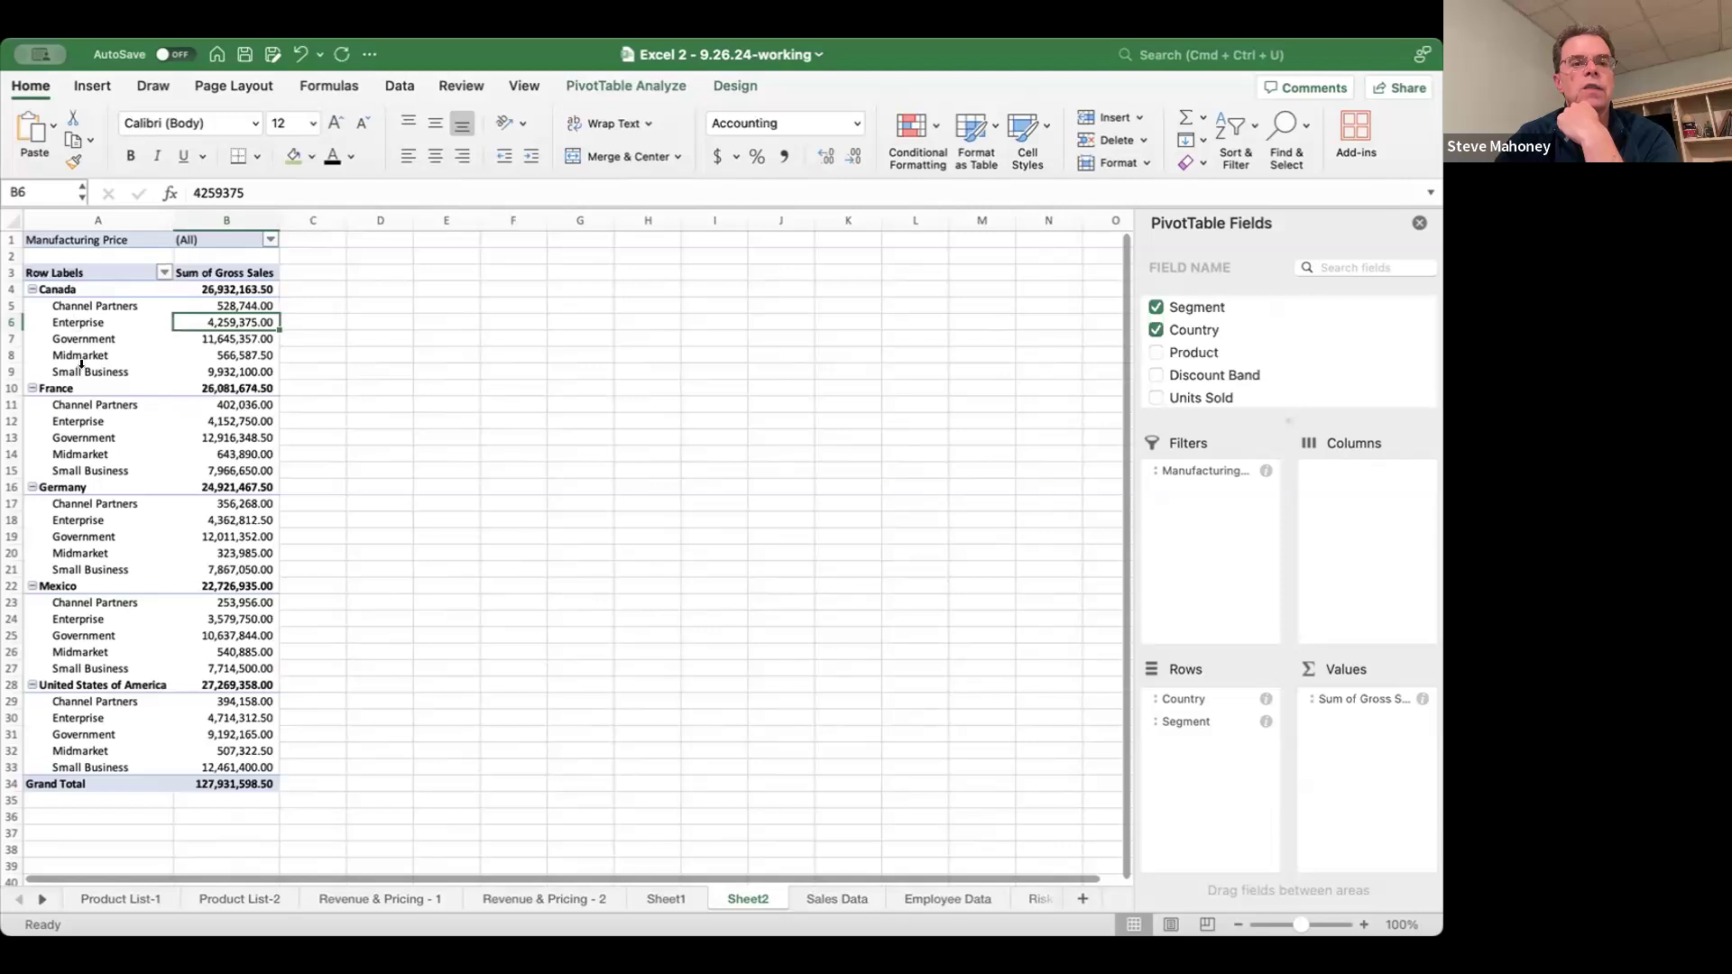
pyautogui.click(268, 240)
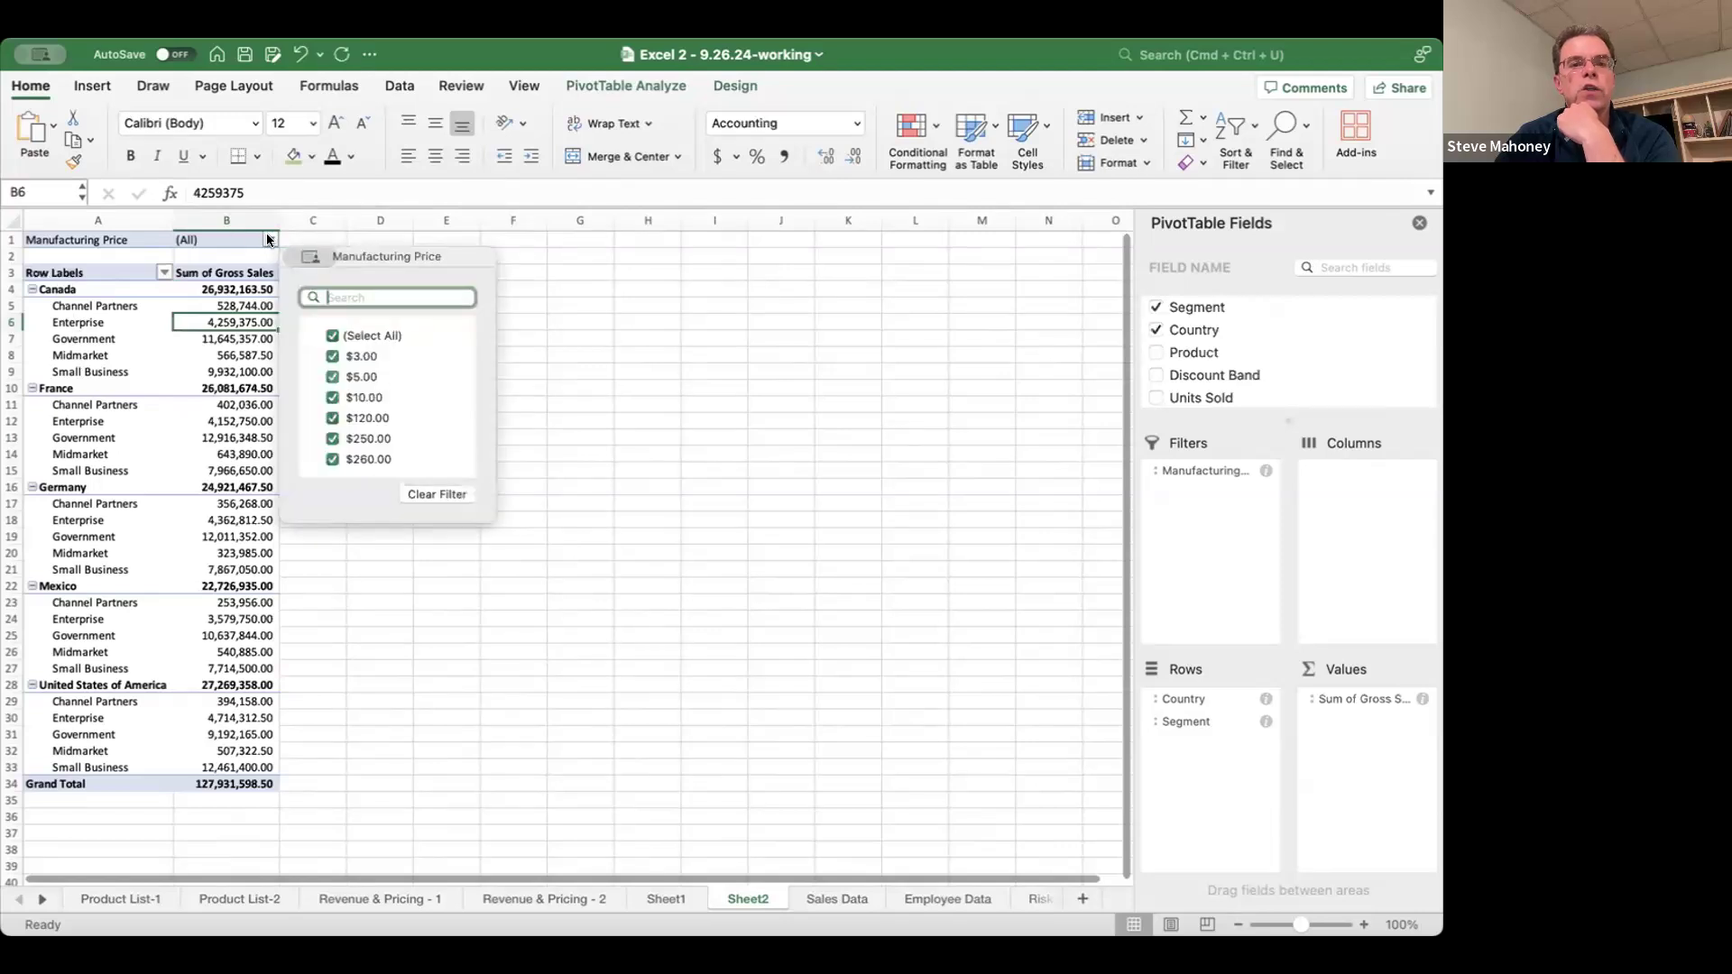
pyautogui.click(328, 335)
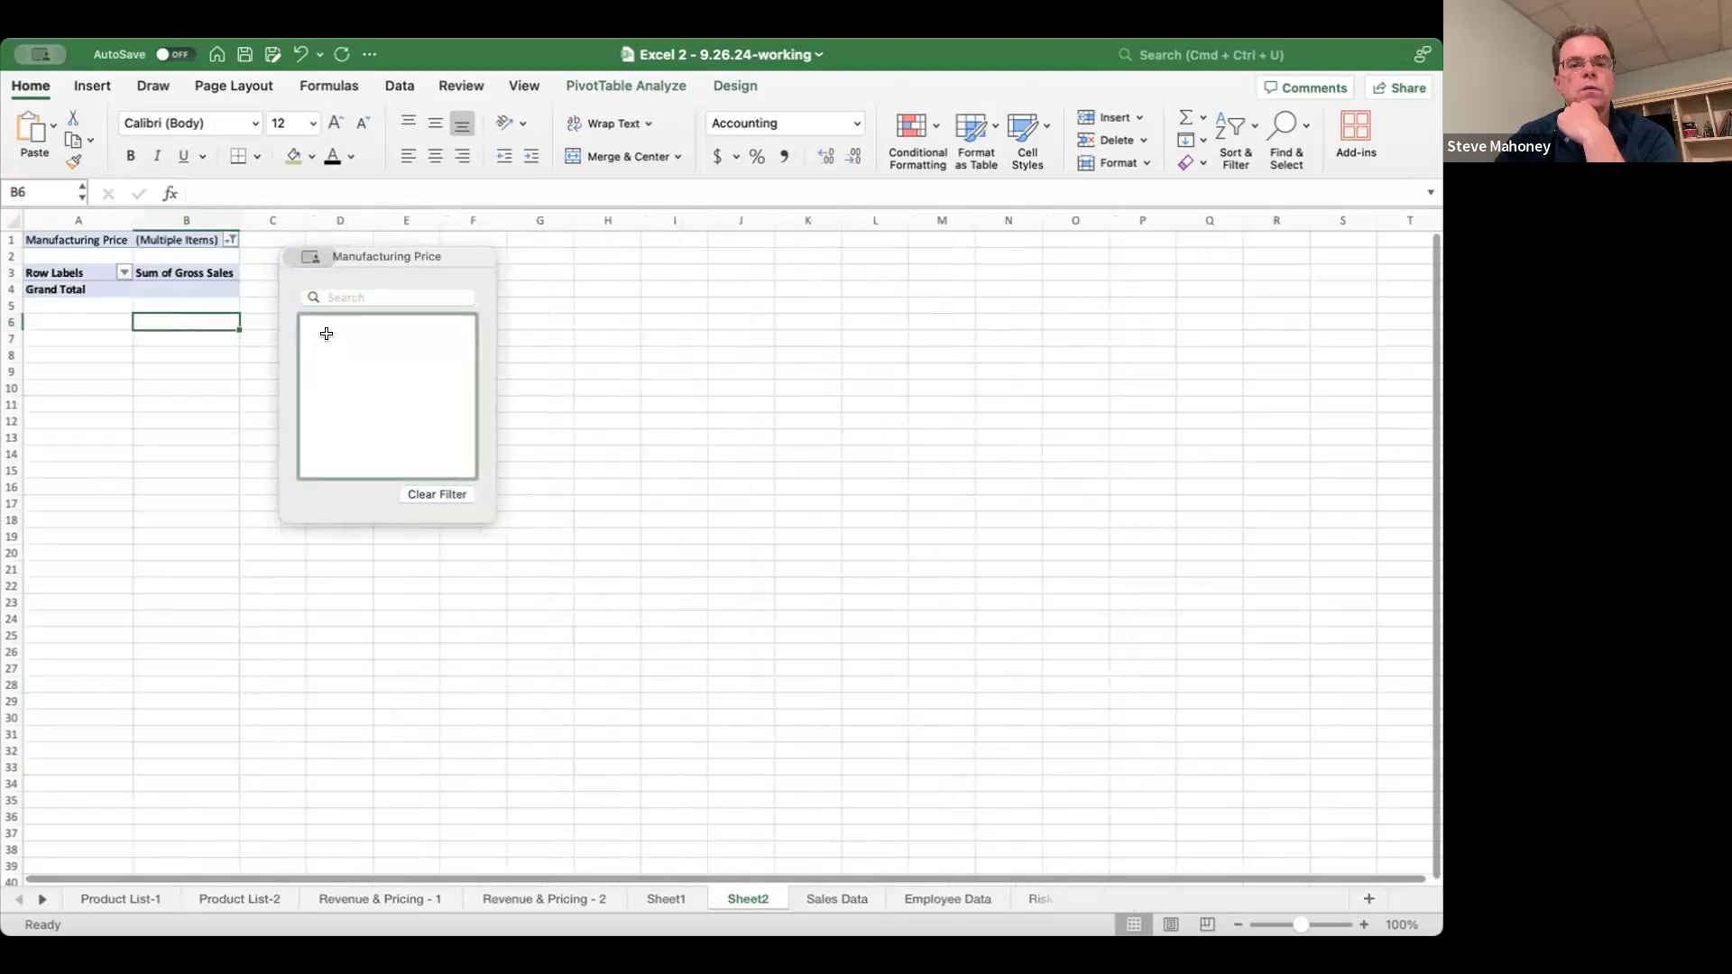
pyautogui.click(230, 240)
pyautogui.click(292, 397)
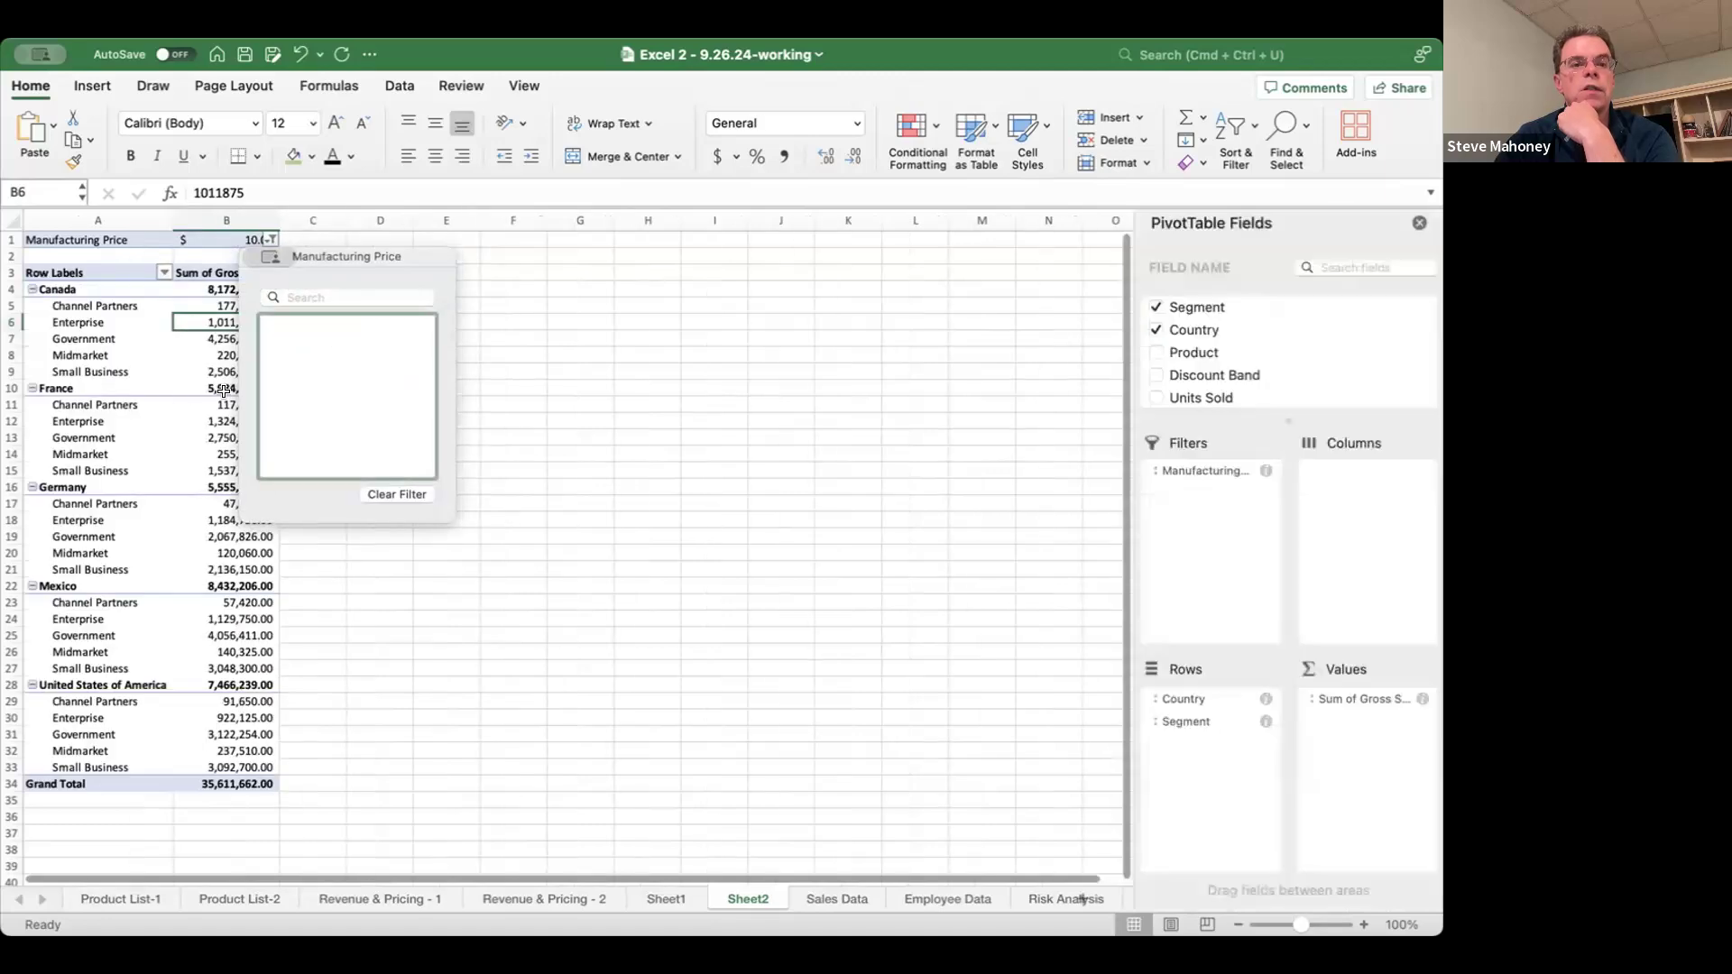
pyautogui.click(230, 404)
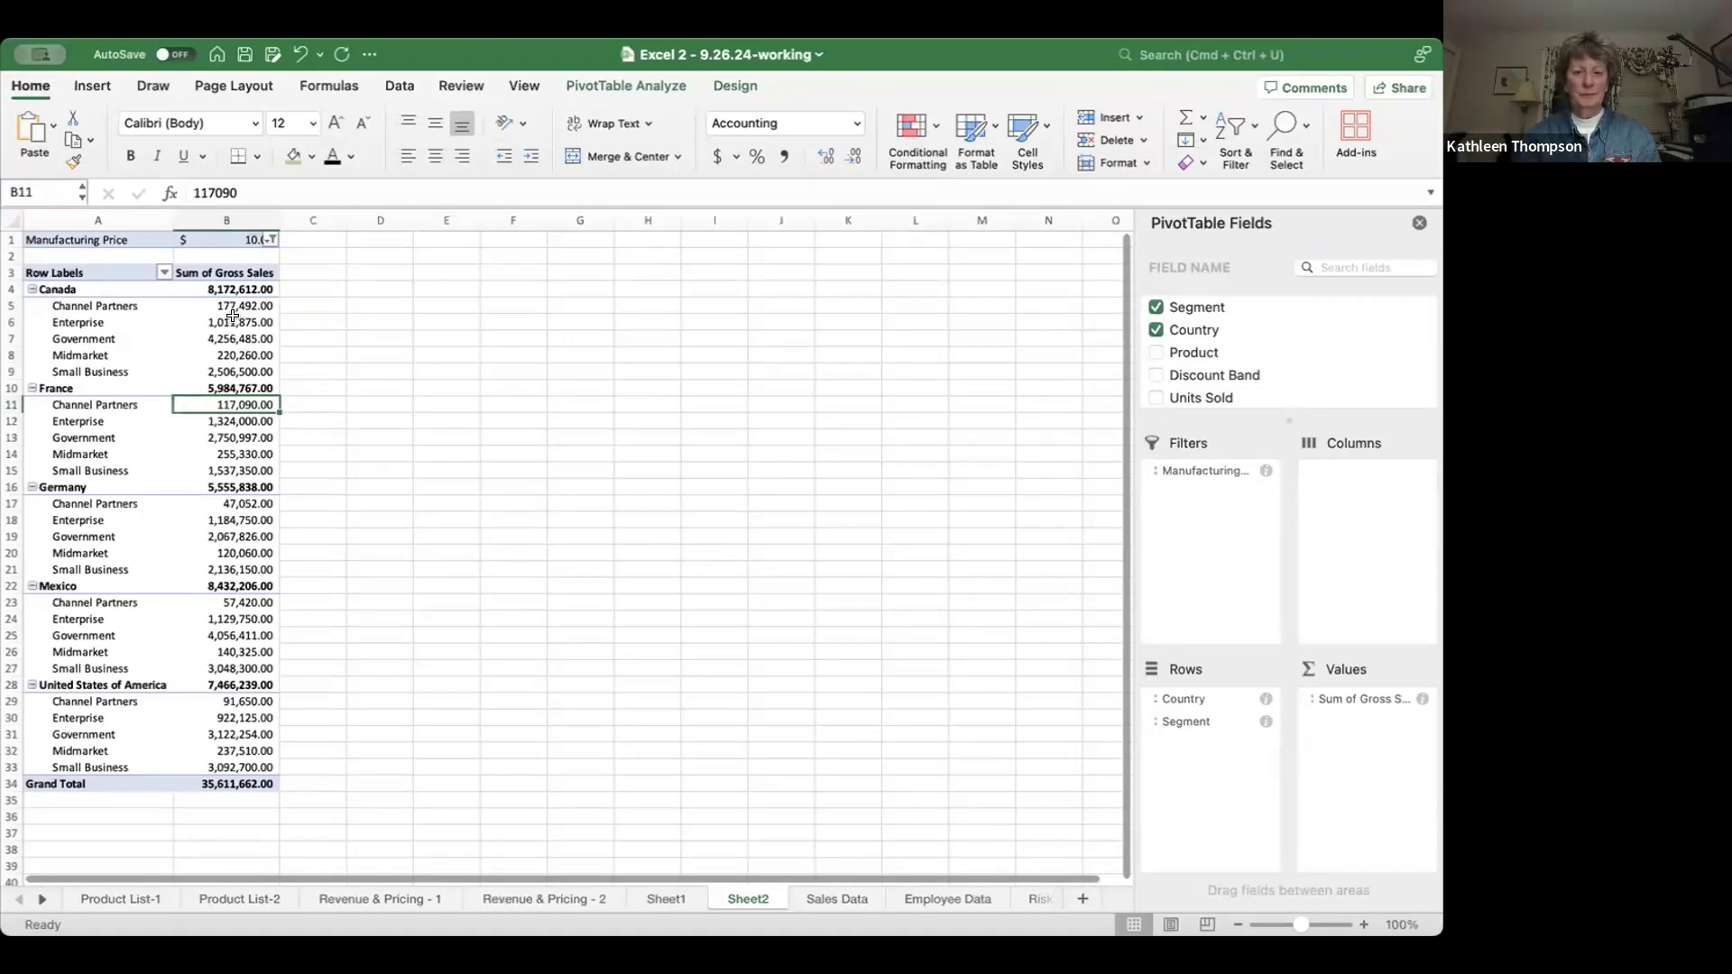
pyautogui.click(376, 305)
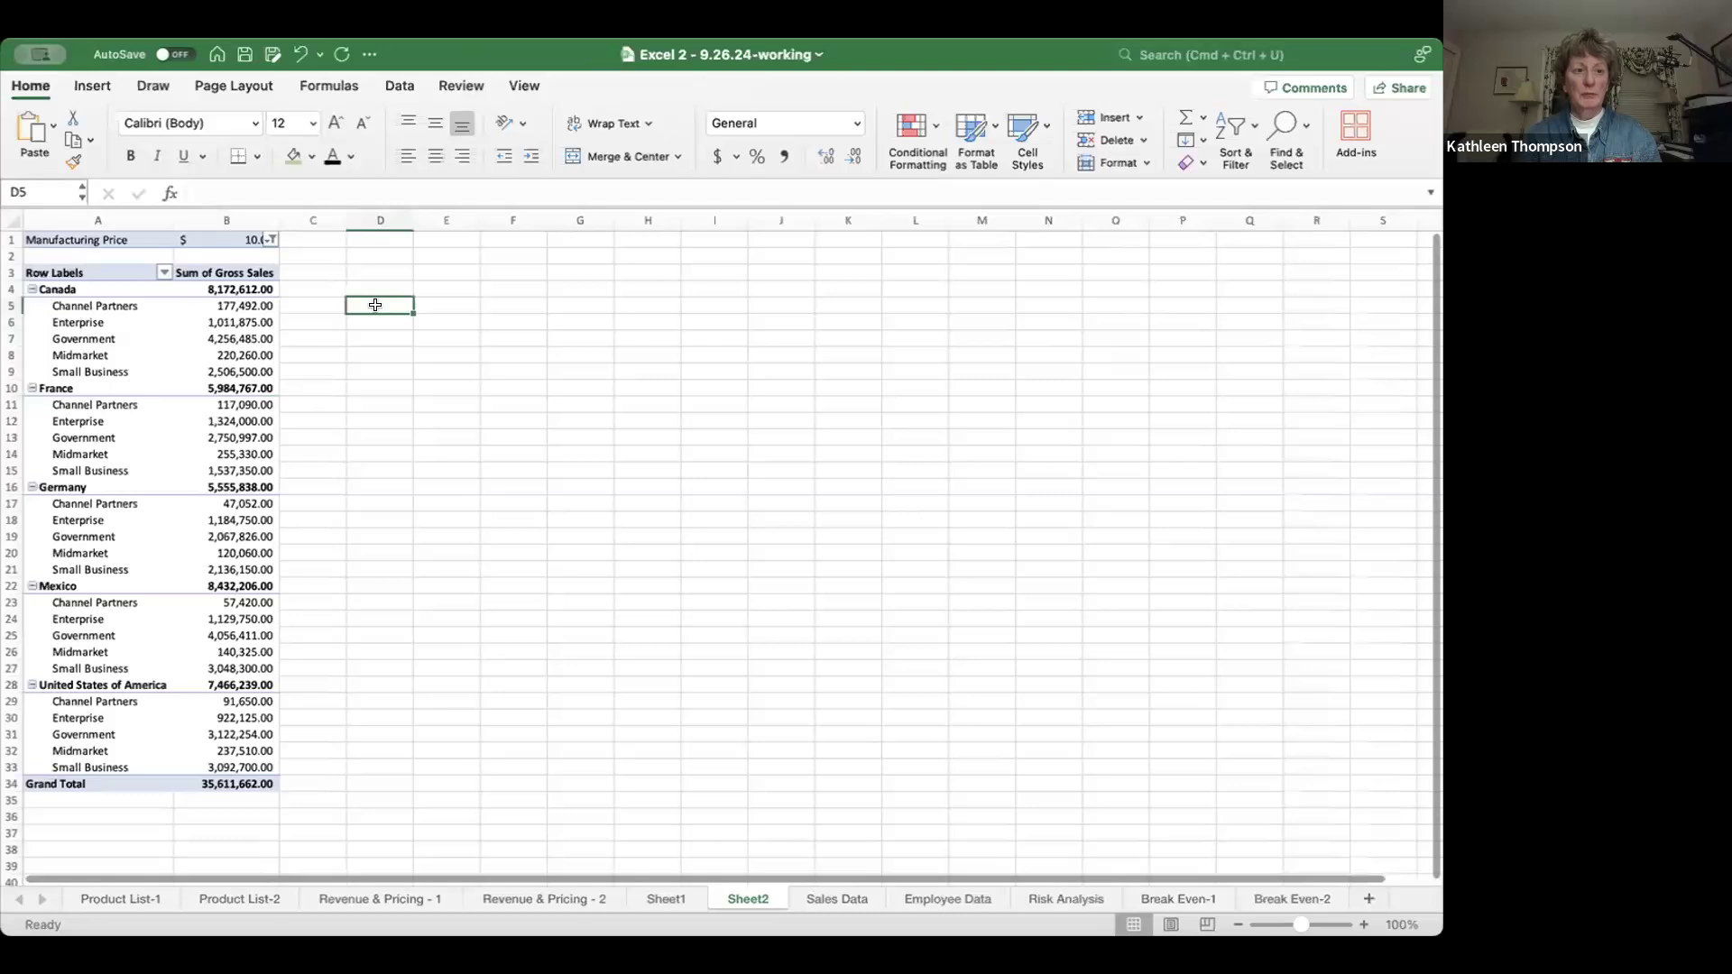
pyautogui.click(187, 305)
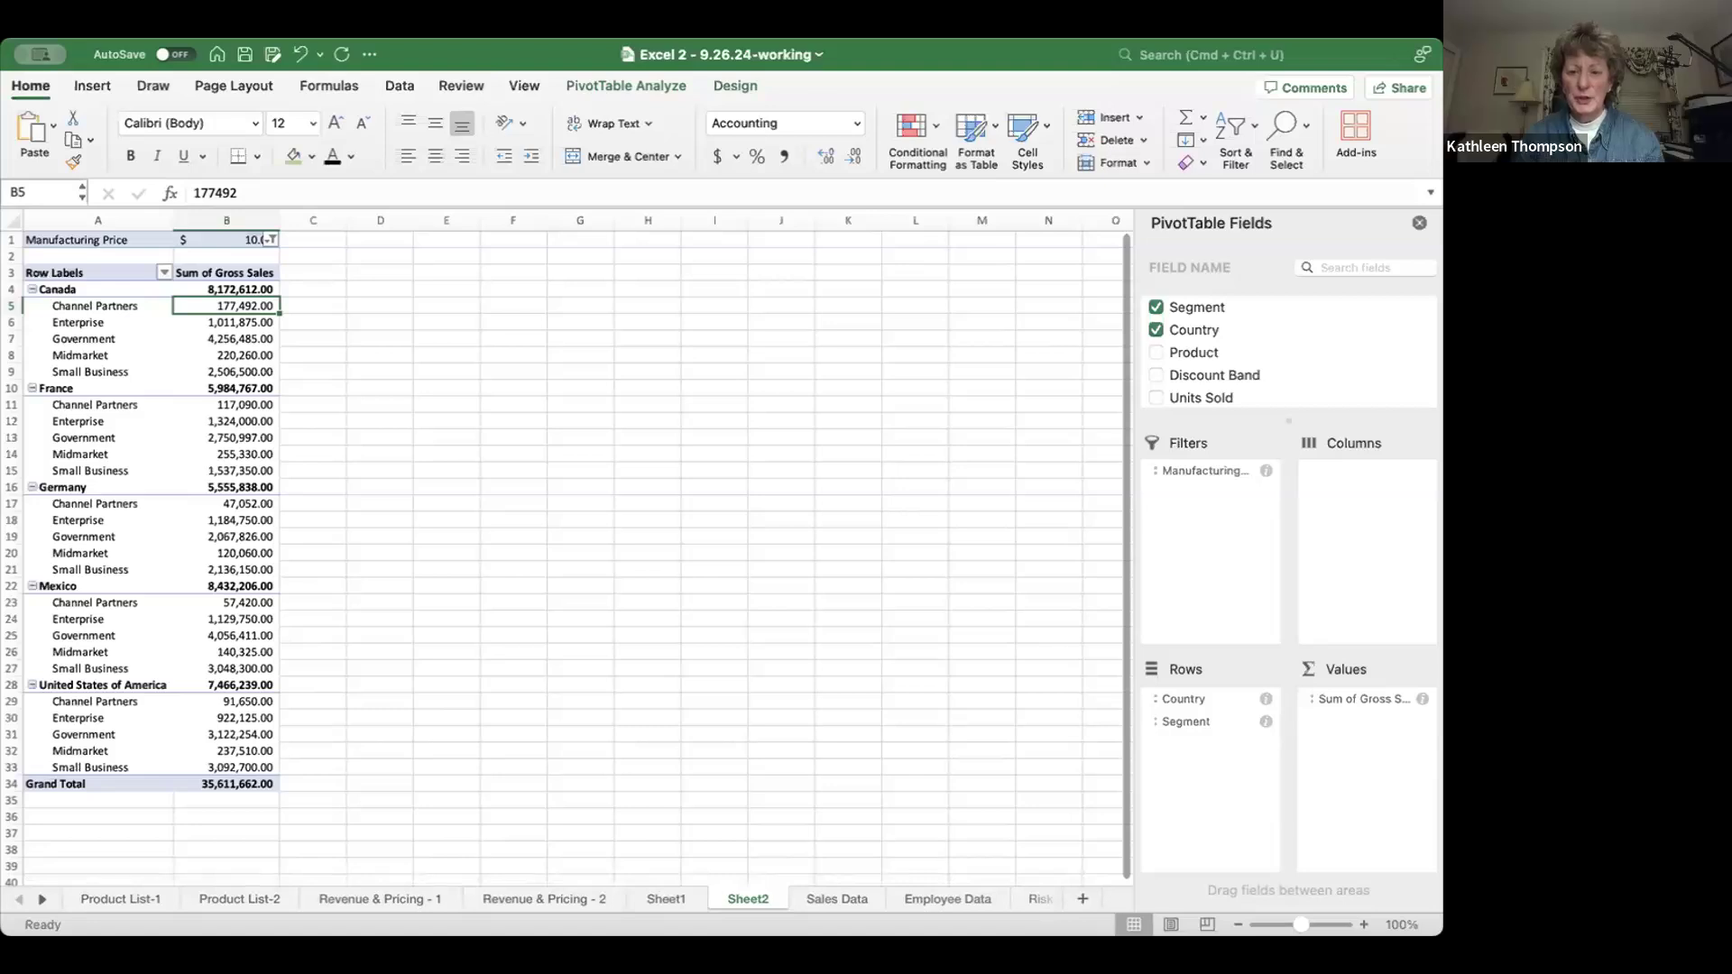
pyautogui.click(726, 615)
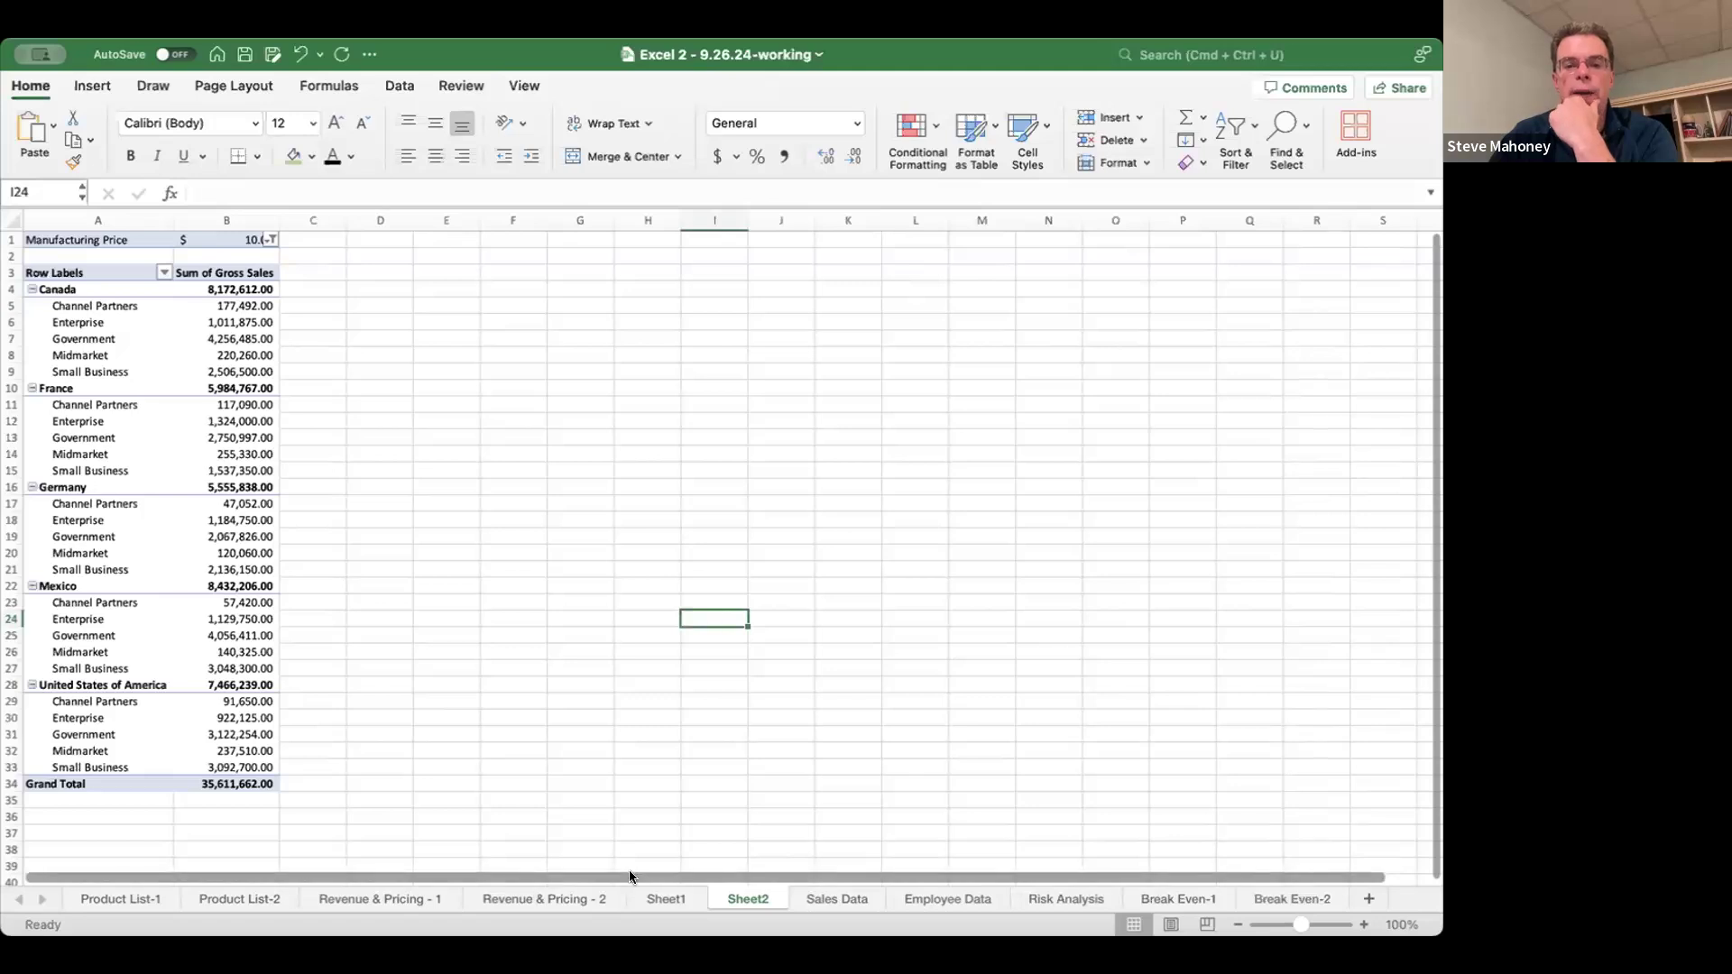
pyautogui.click(828, 897)
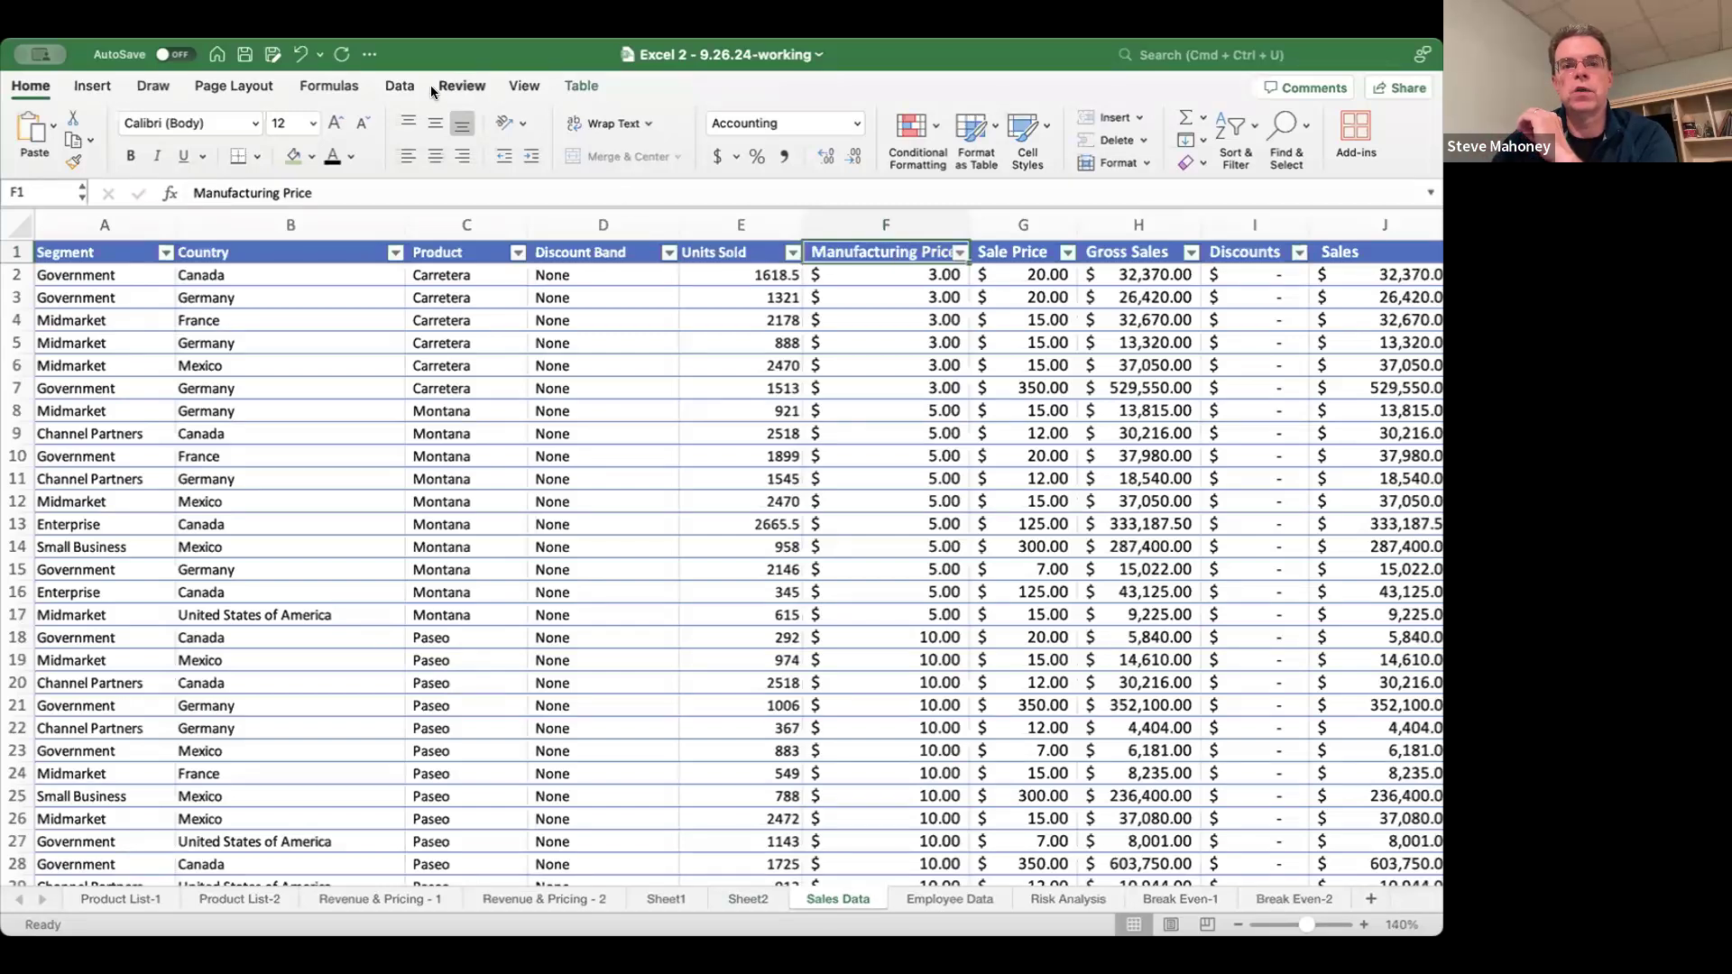
pyautogui.click(402, 86)
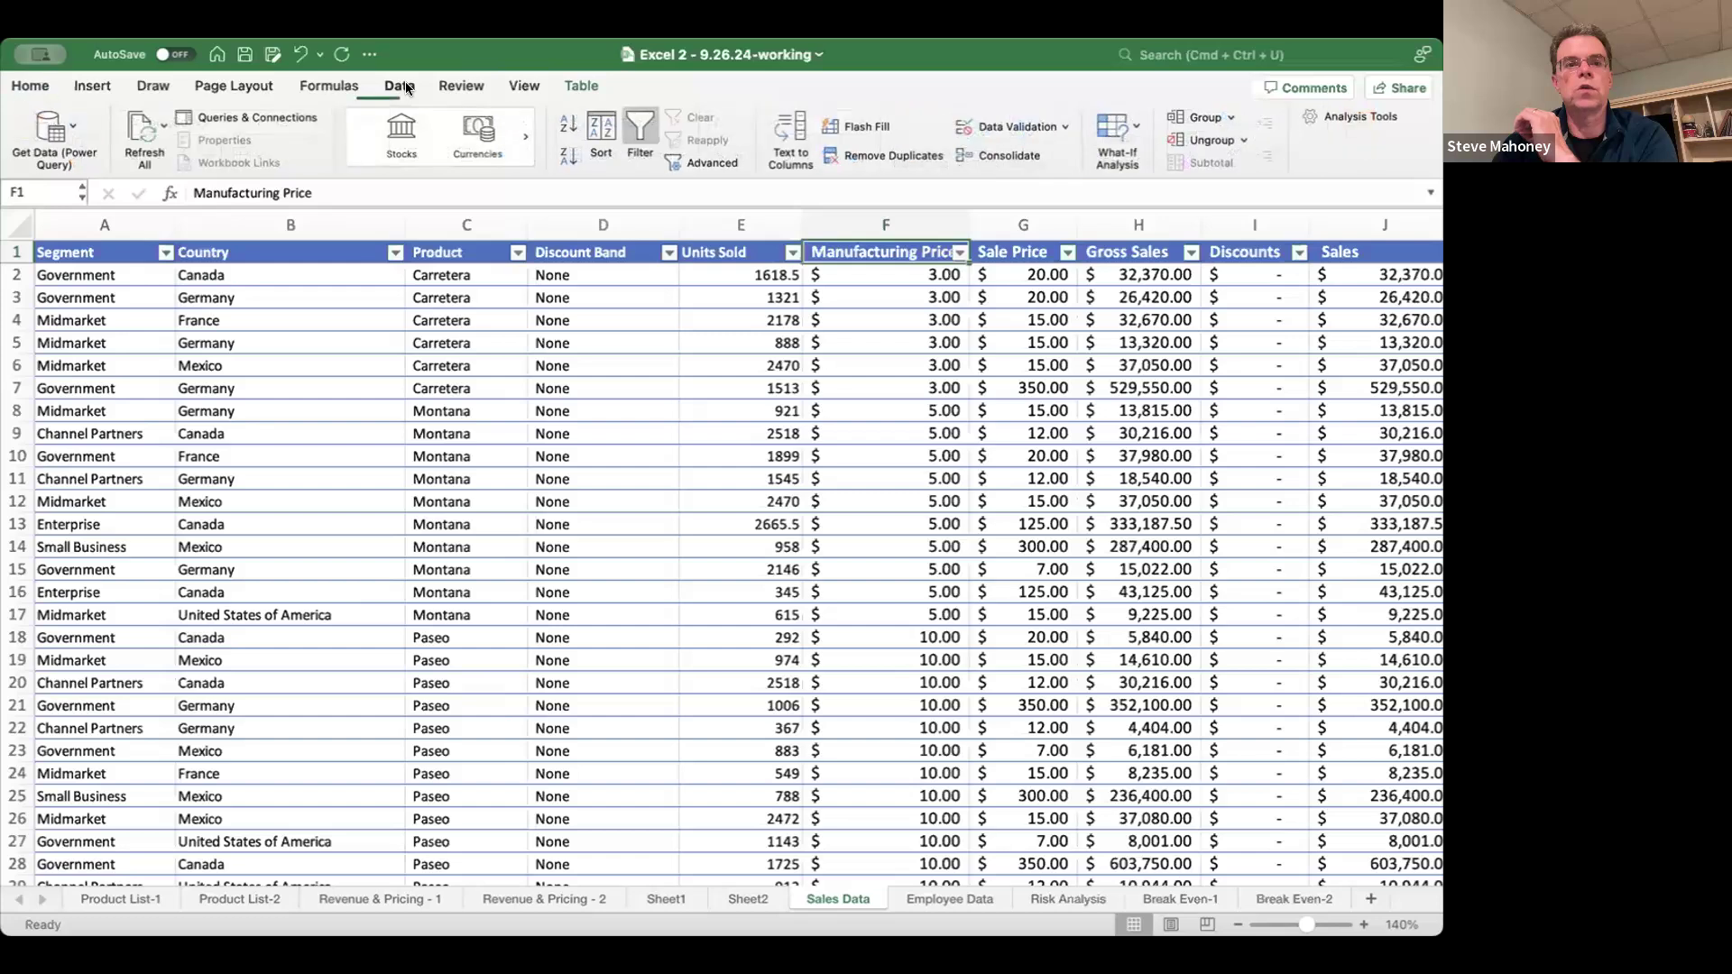
pyautogui.click(325, 86)
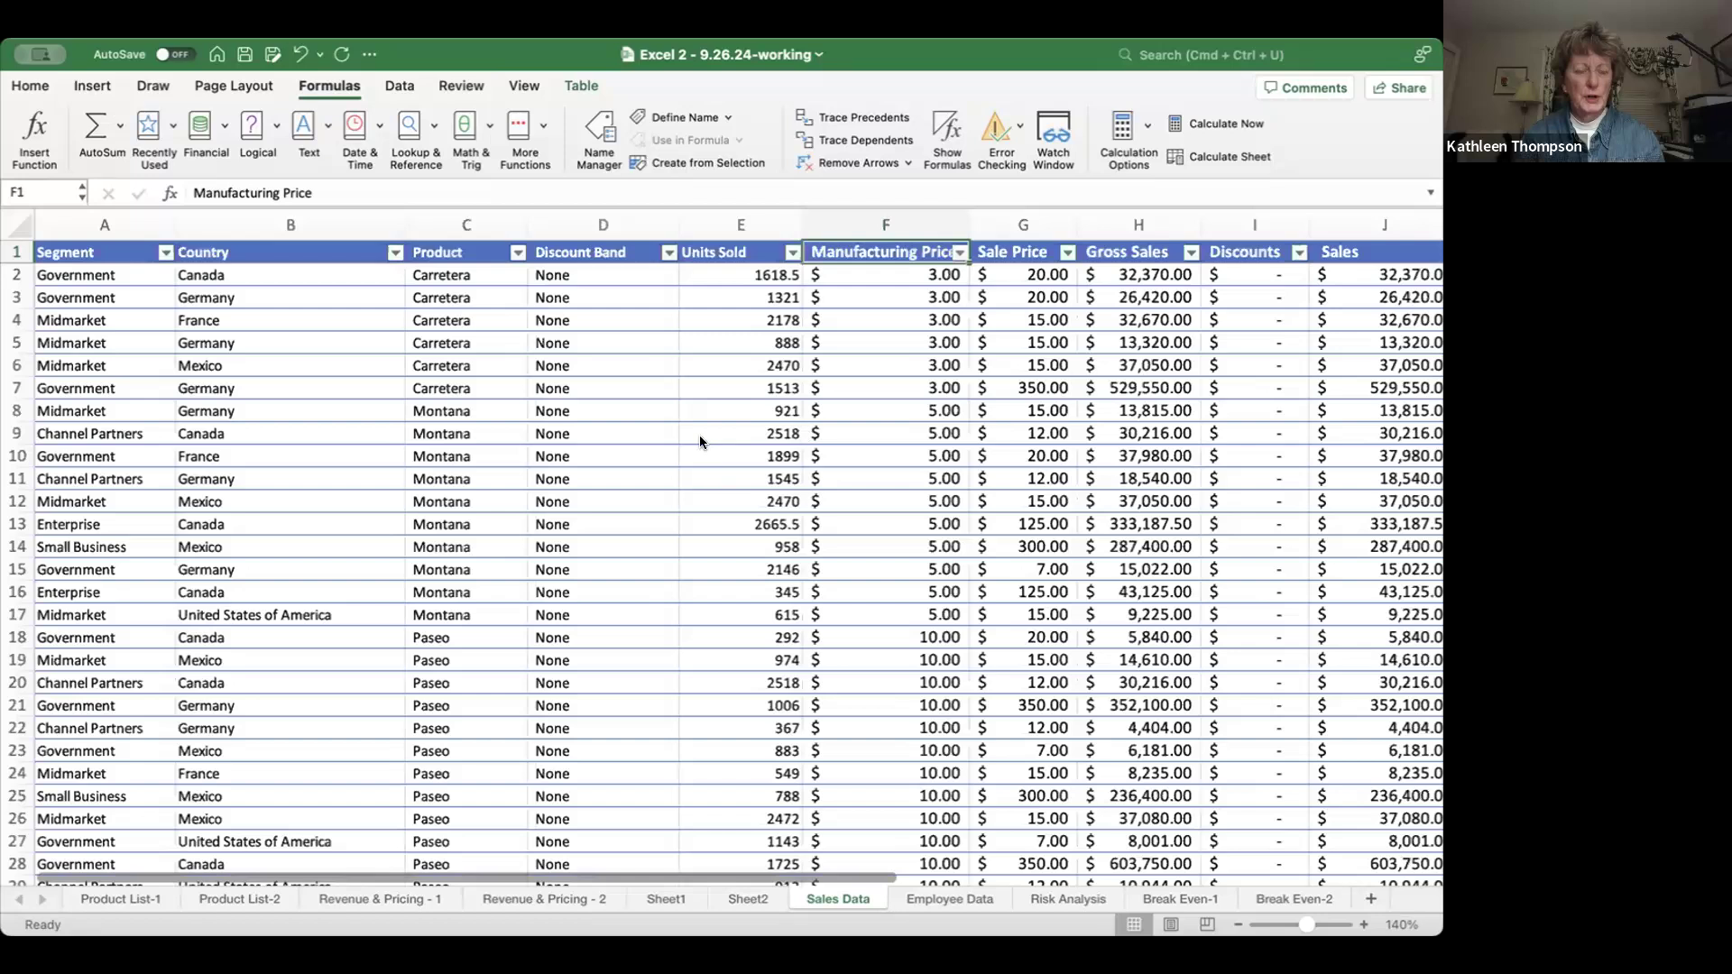
pyautogui.click(384, 477)
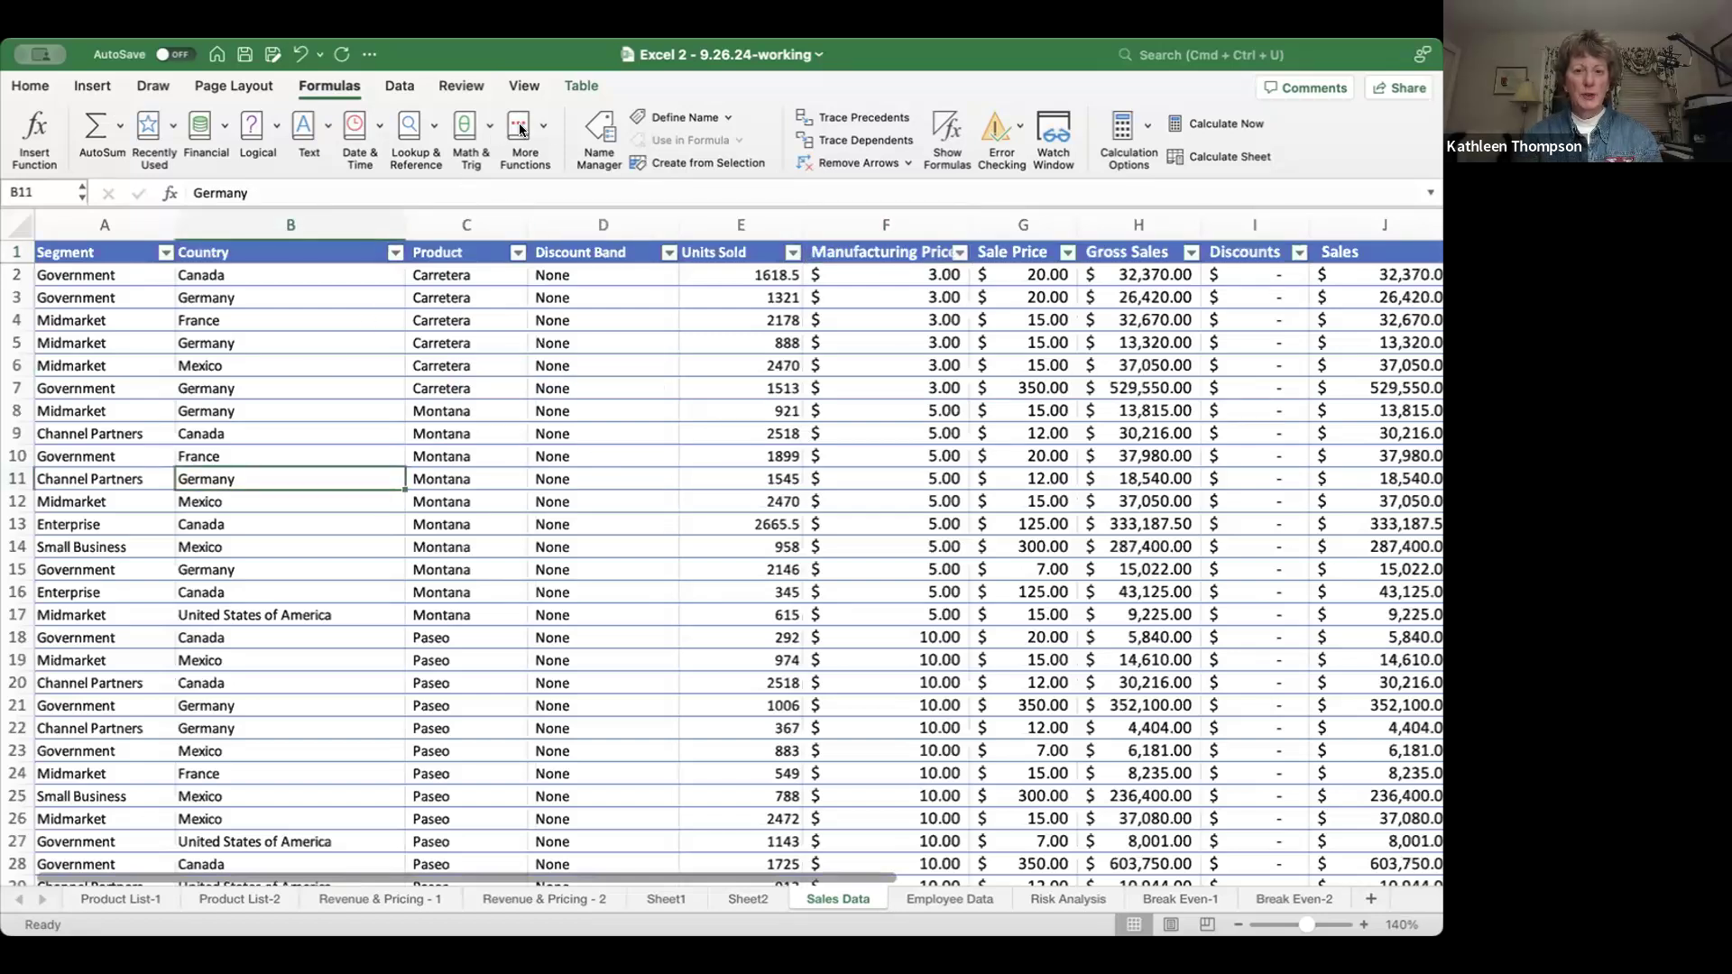
# - Filter the Department column of the Employee Data sheet to show only IT
pyautogui.click(947, 899)
pyautogui.click(807, 598)
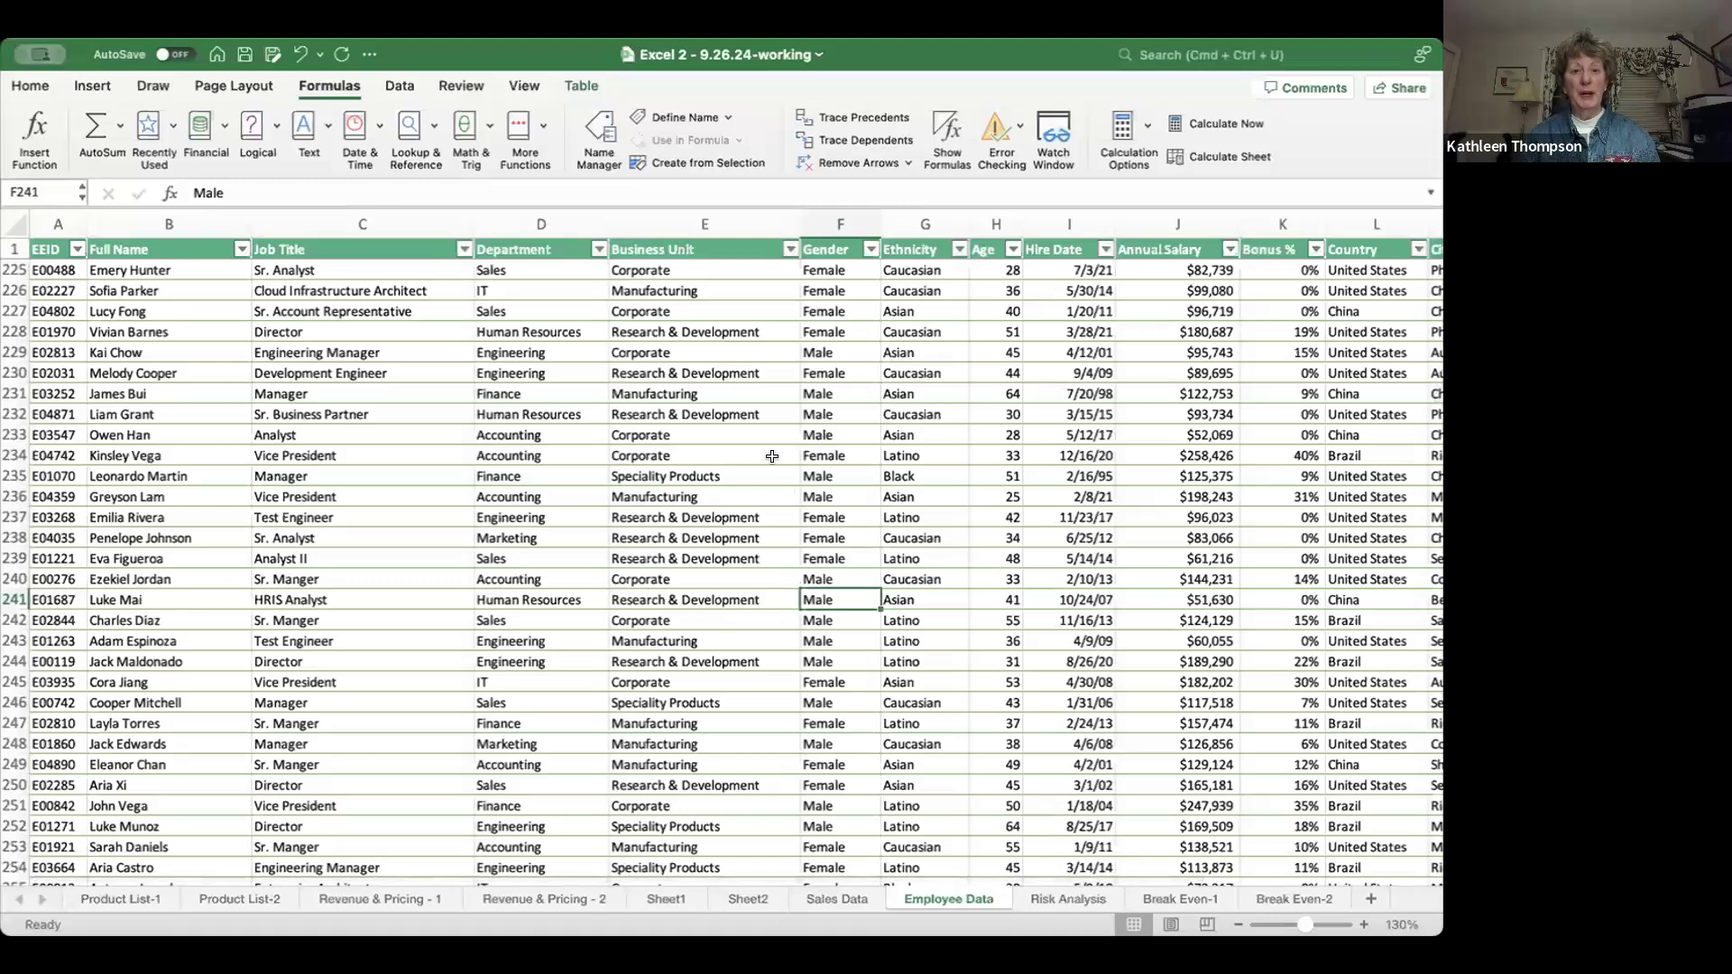
pyautogui.click(599, 248)
pyautogui.click(663, 496)
pyautogui.click(663, 592)
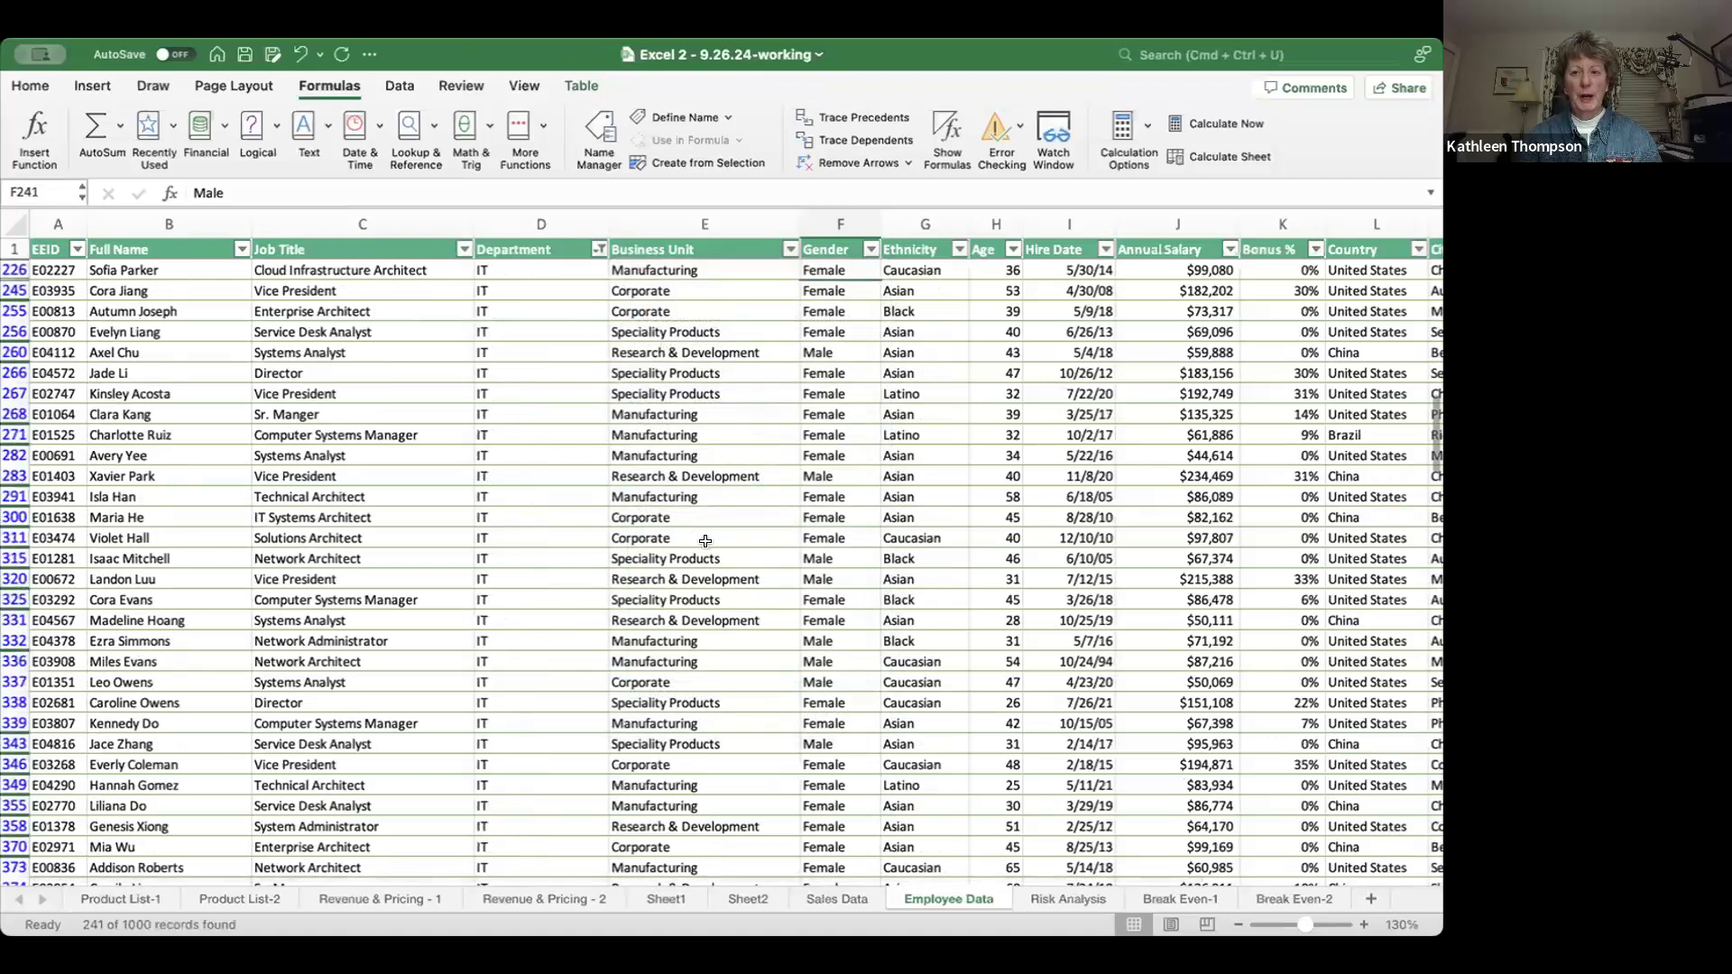
# - Filter the Country column of the employee table to show only United States
pyautogui.hscroll(1, 848, 410)
pyautogui.hscroll(5, 848, 409)
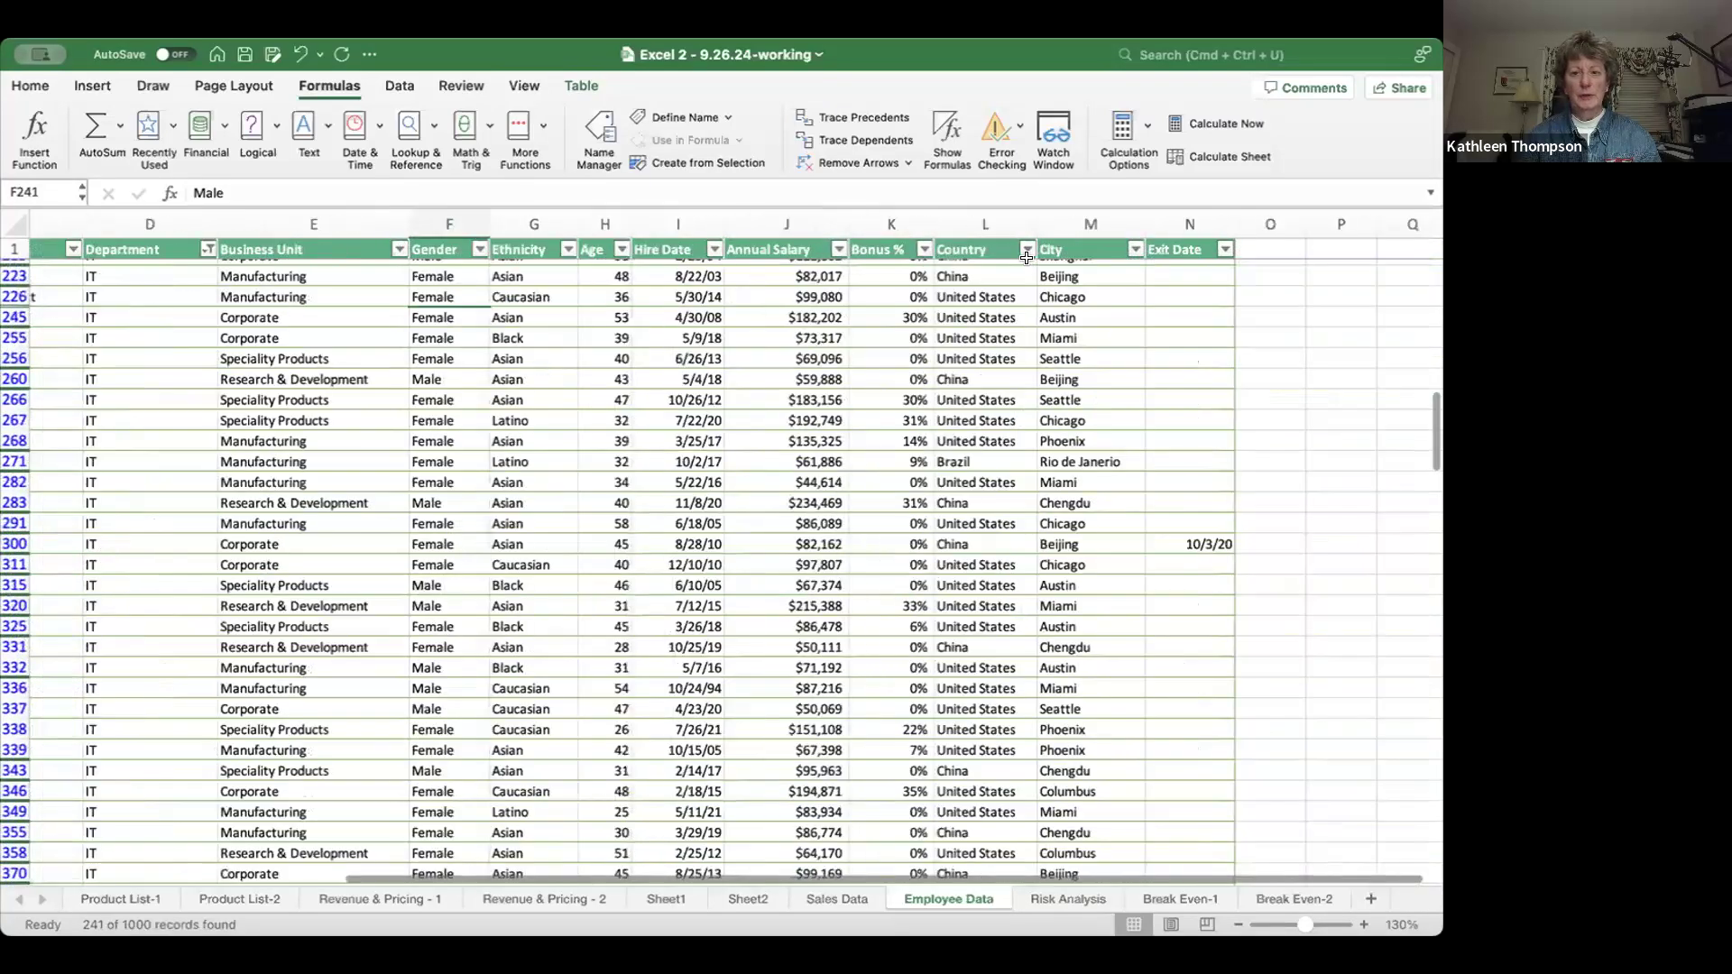
pyautogui.click(1027, 248)
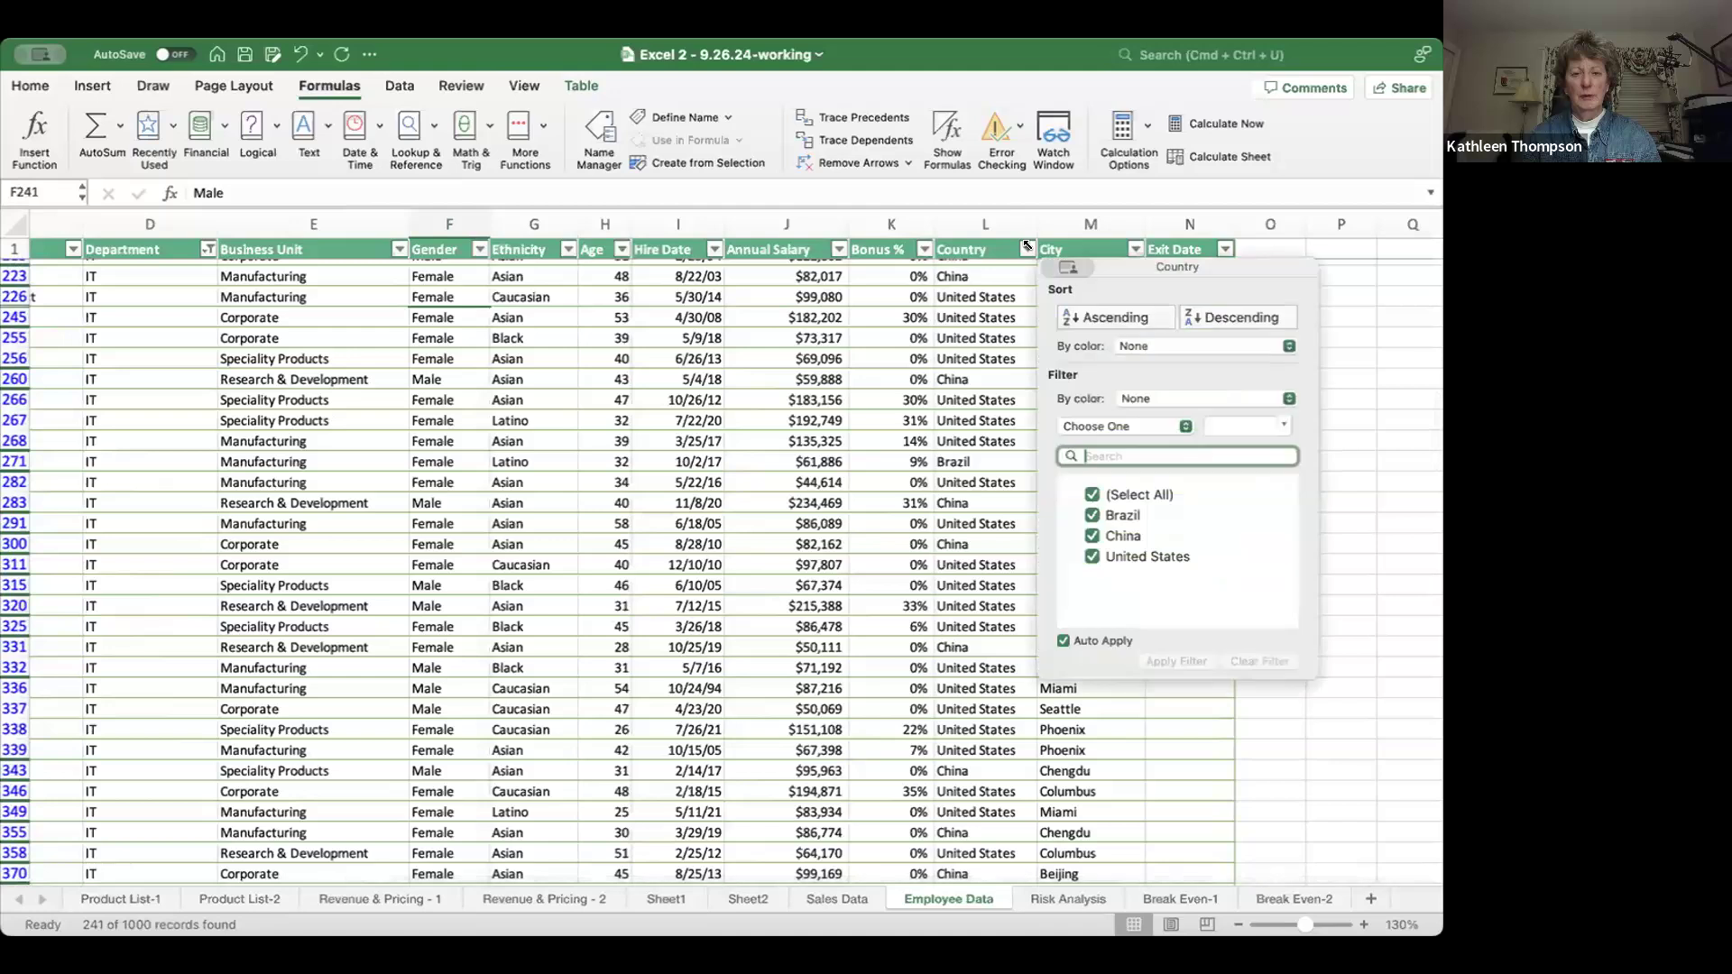
pyautogui.click(1093, 495)
pyautogui.click(1093, 555)
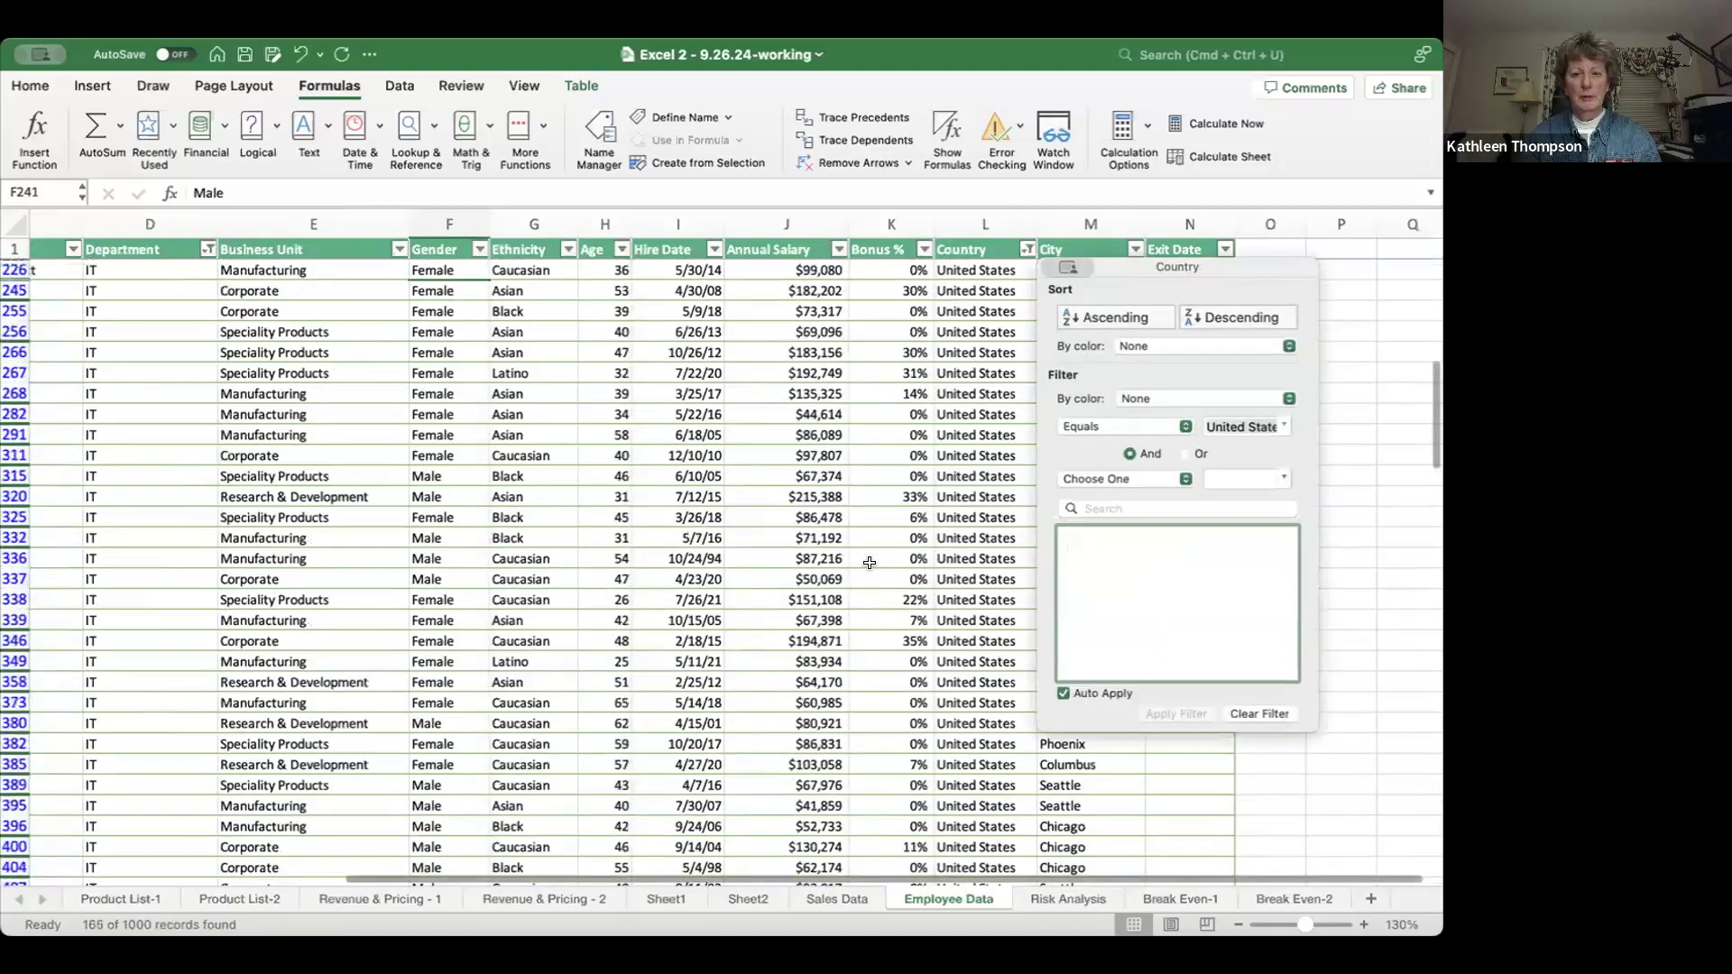
pyautogui.click(868, 563)
pyautogui.hscroll(-3, 869, 563)
pyautogui.hscroll(-2, 869, 563)
pyautogui.scroll(15, 869, 563)
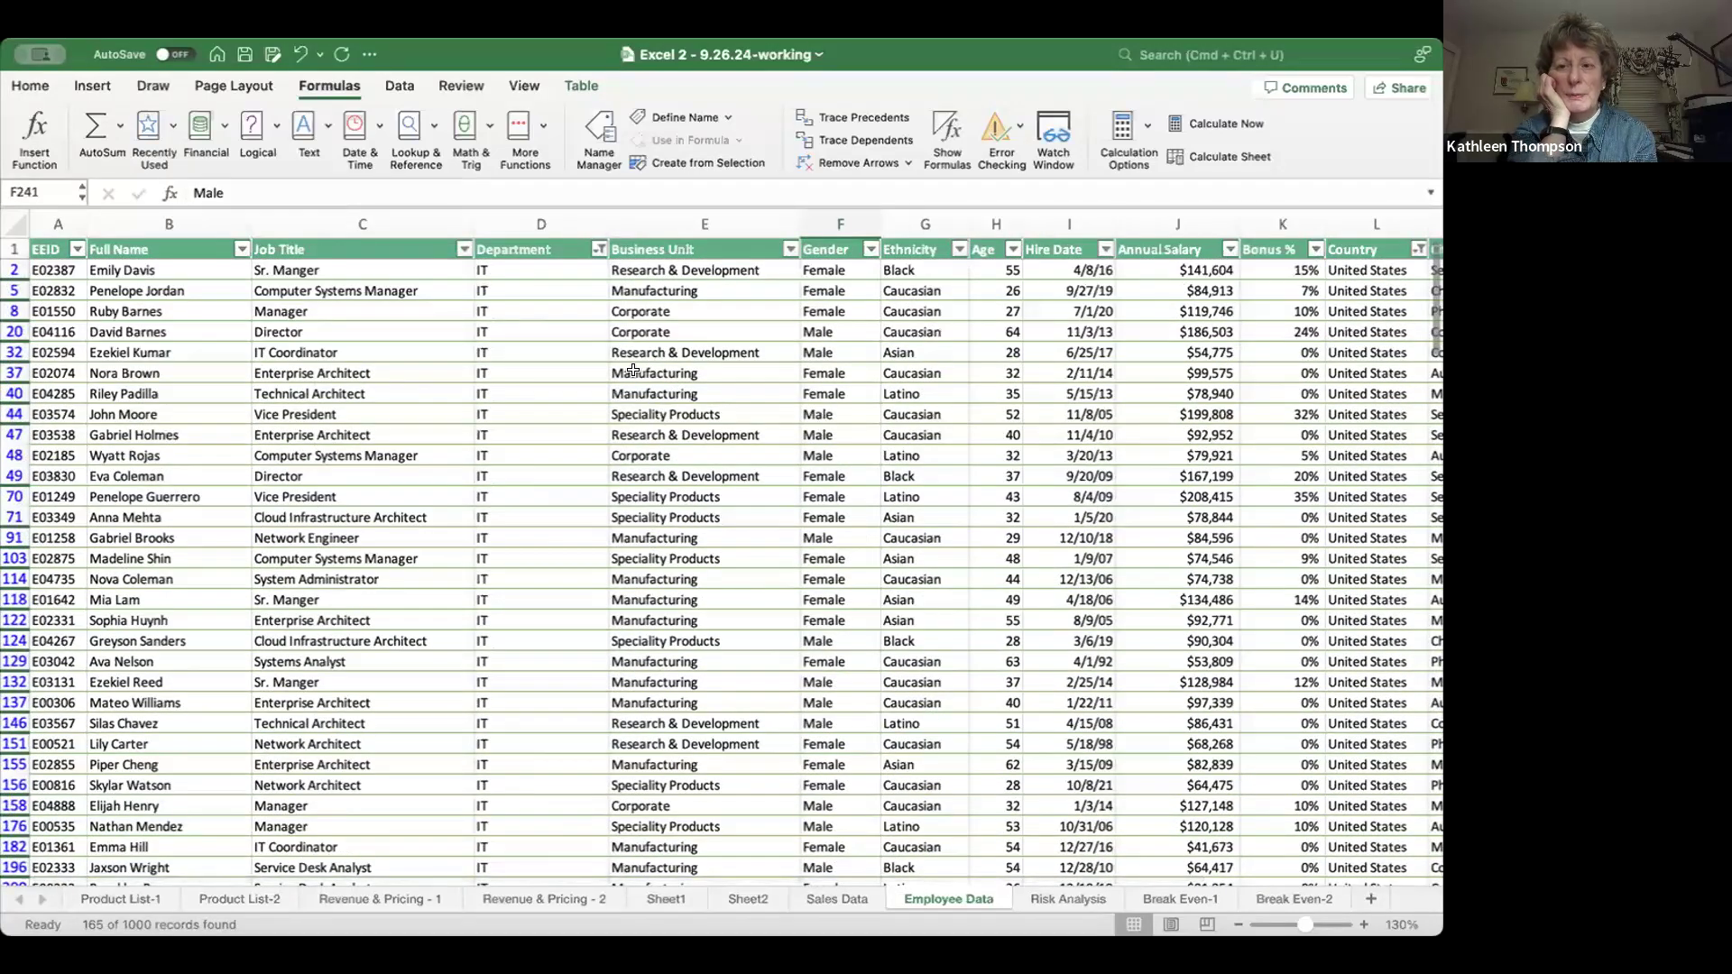
pyautogui.hscroll(2, 782, 383)
pyautogui.hscroll(1, 781, 383)
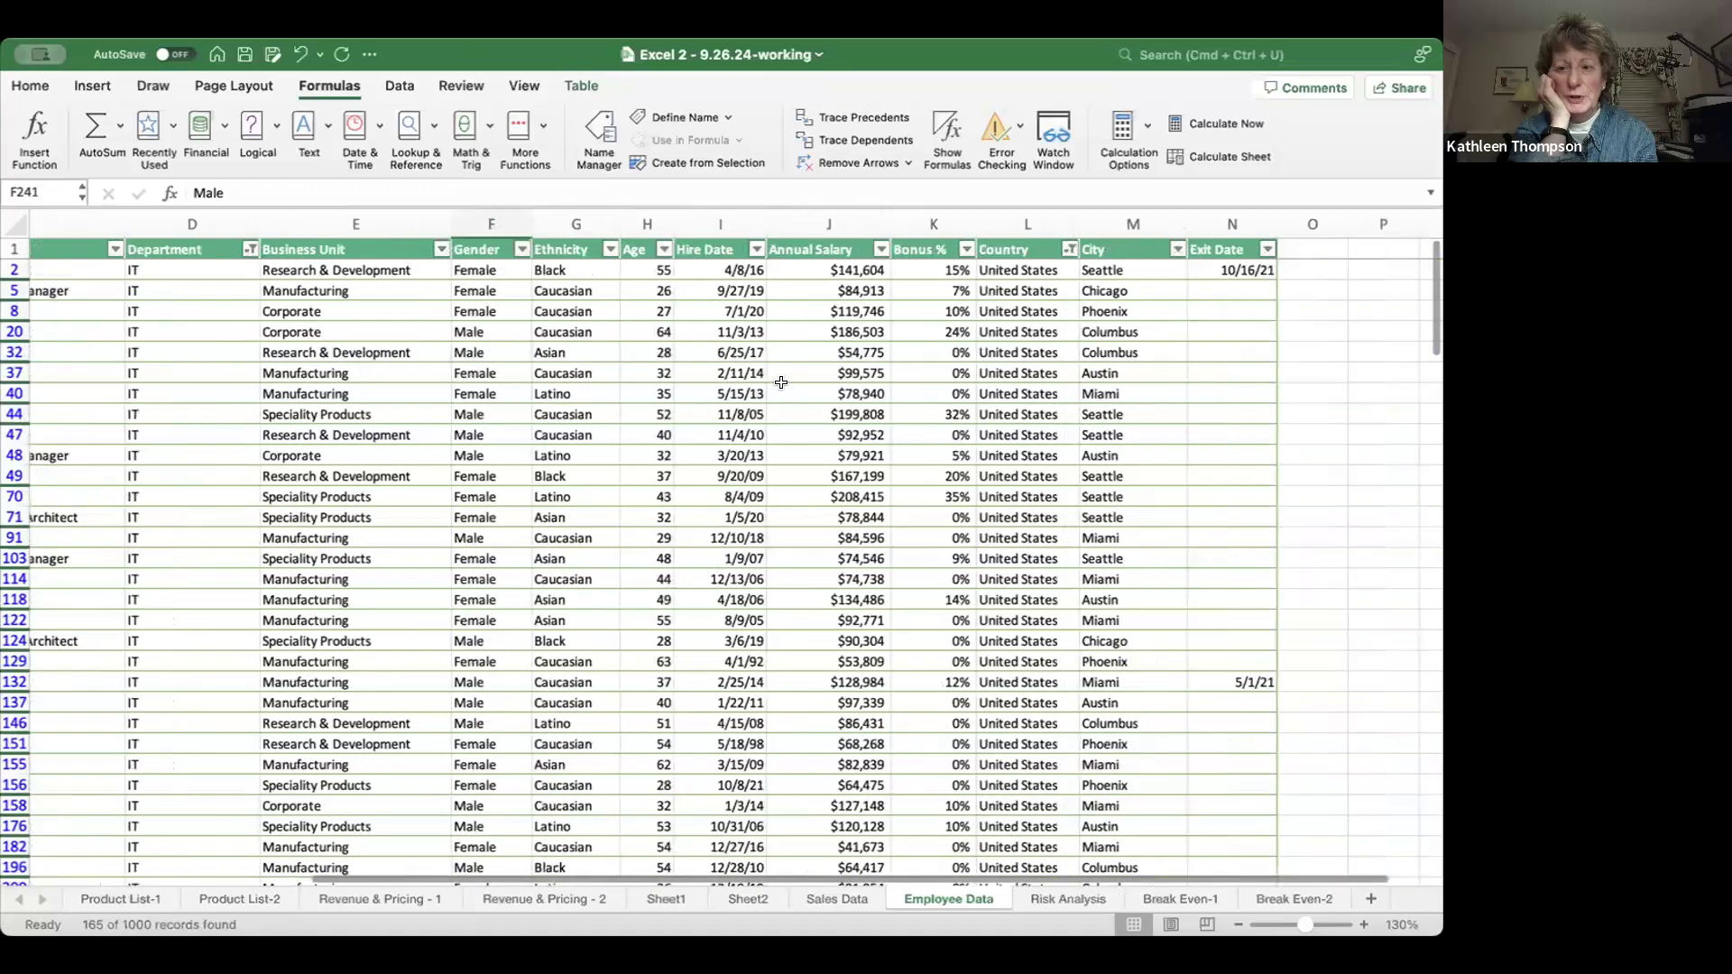
pyautogui.click(880, 249)
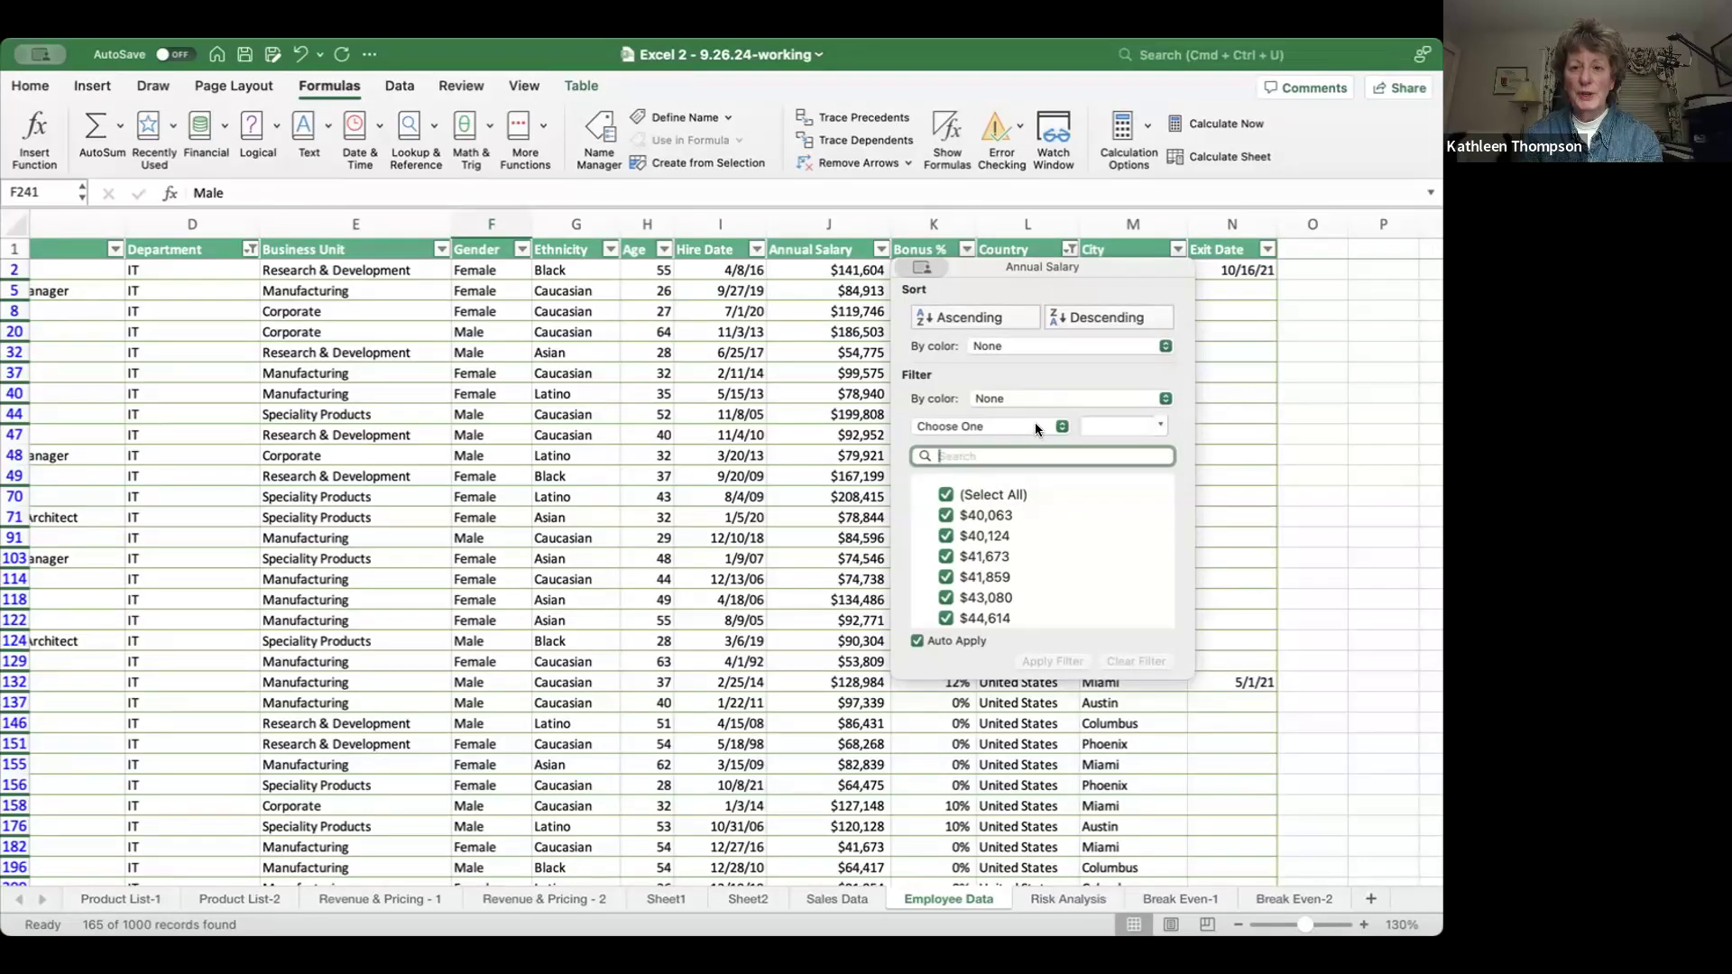
pyautogui.click(1060, 428)
pyautogui.click(1058, 424)
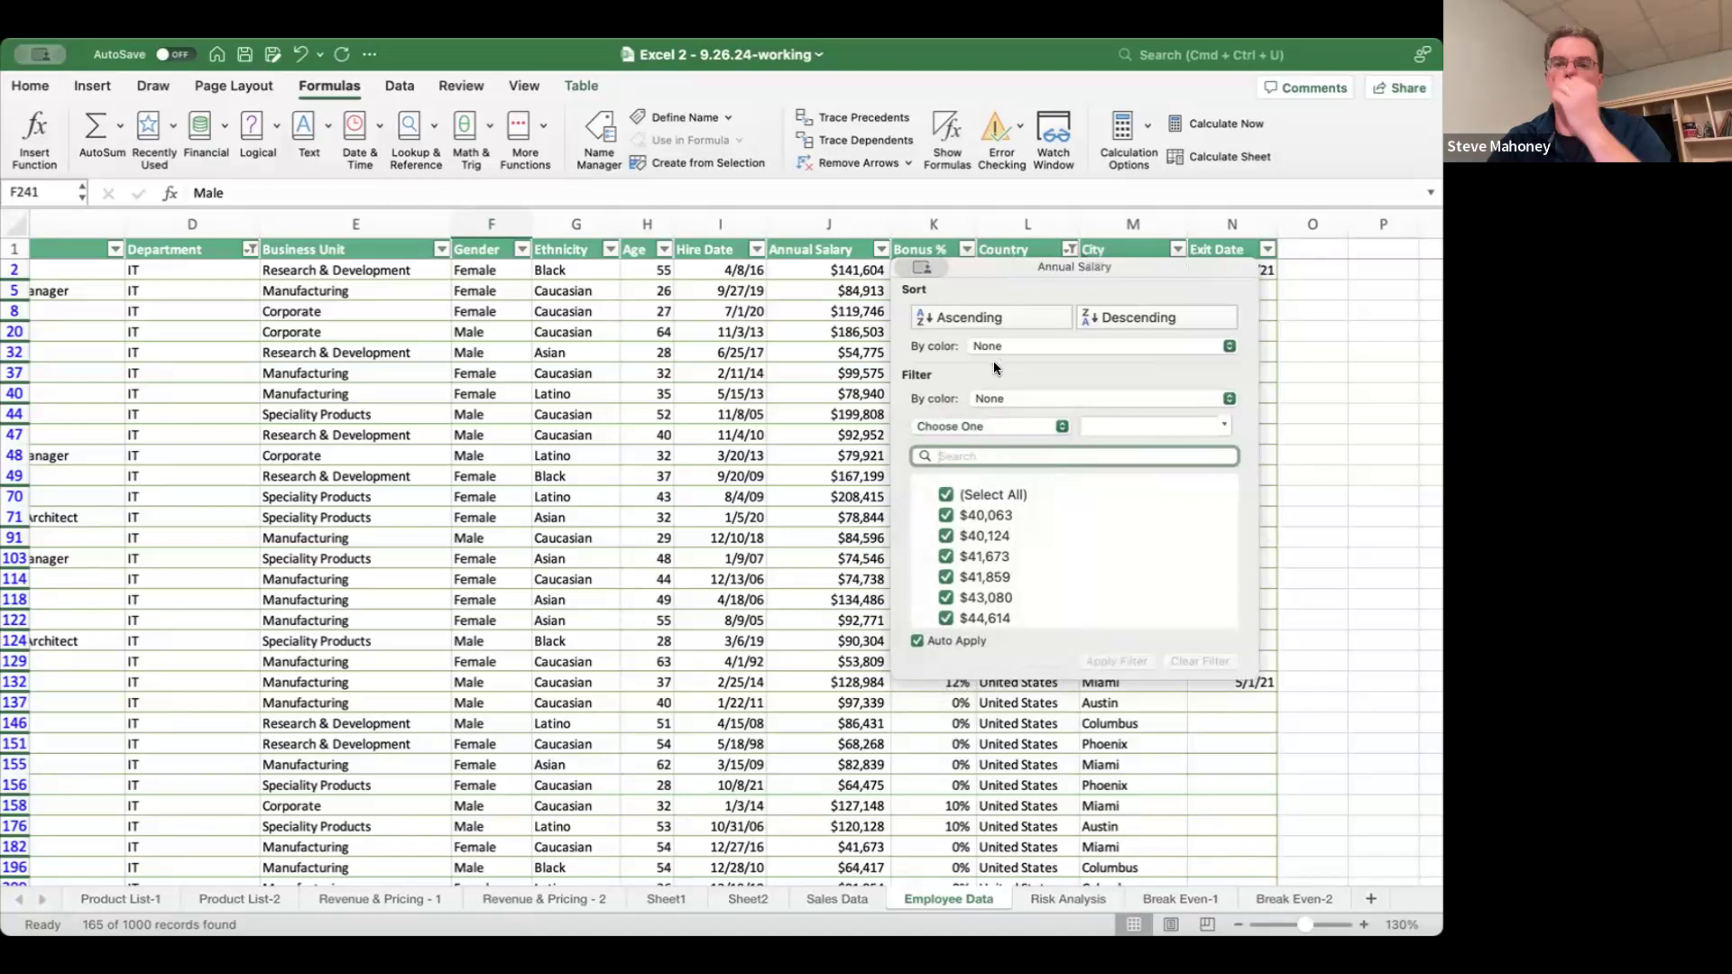
pyautogui.click(742, 387)
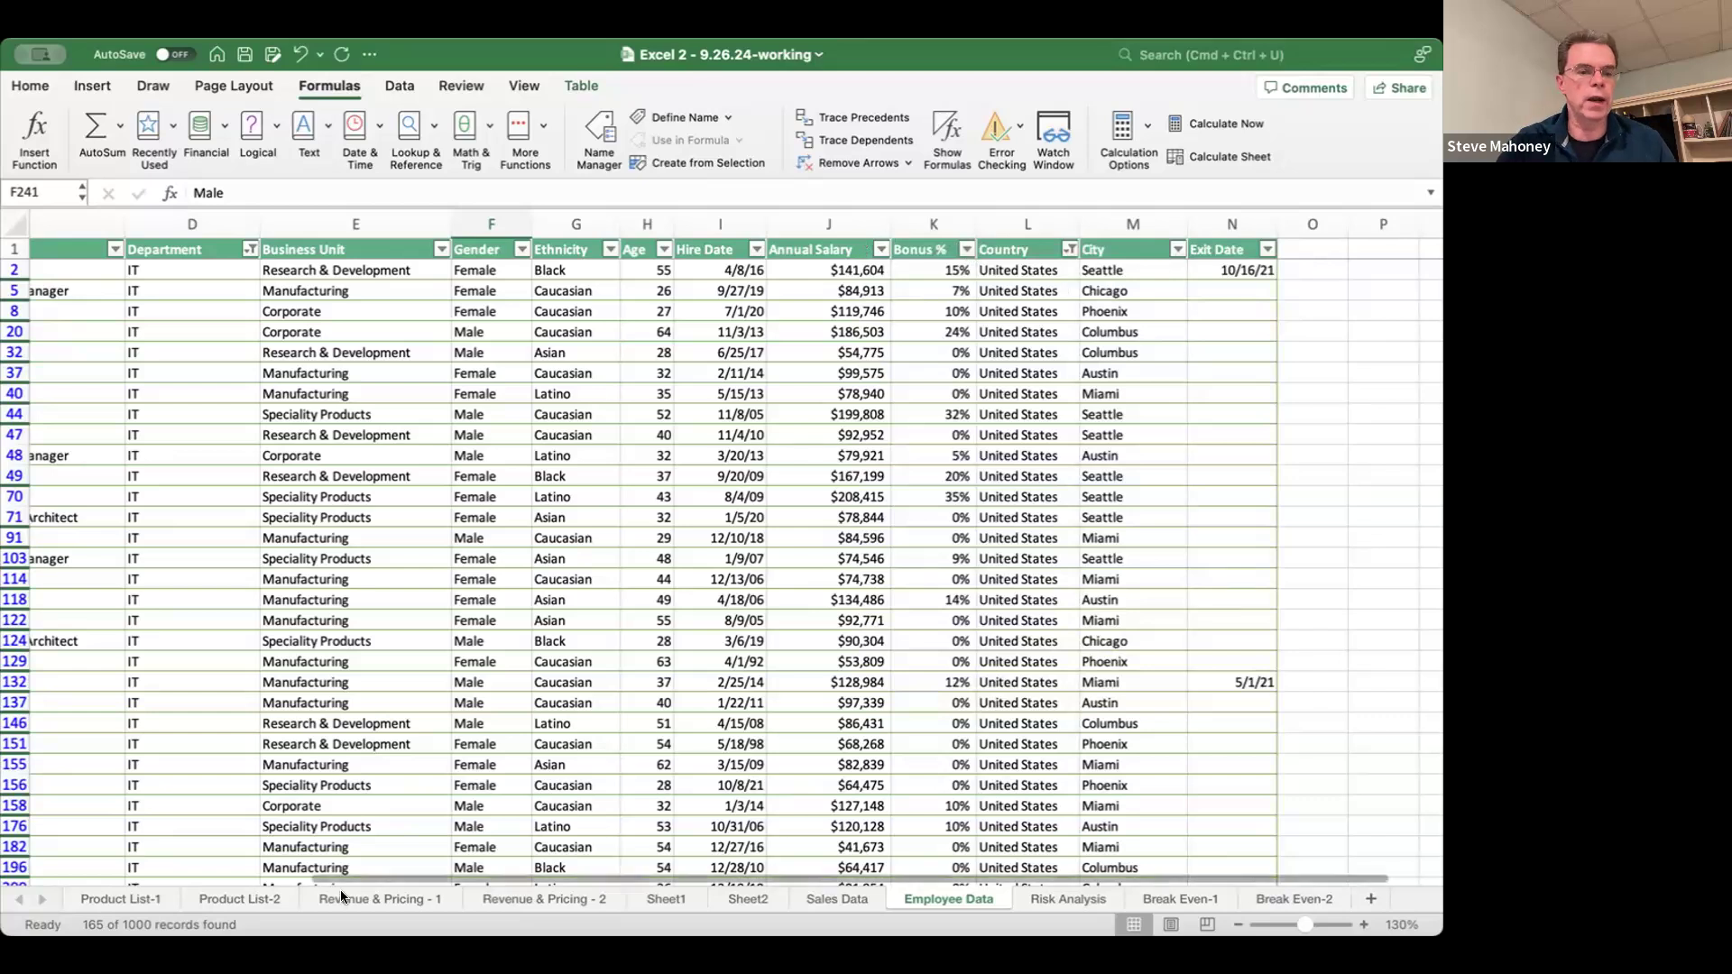
# - Try to filter the Annual Salary column to the Top 10 items among the United States IT employees
pyautogui.click(877, 252)
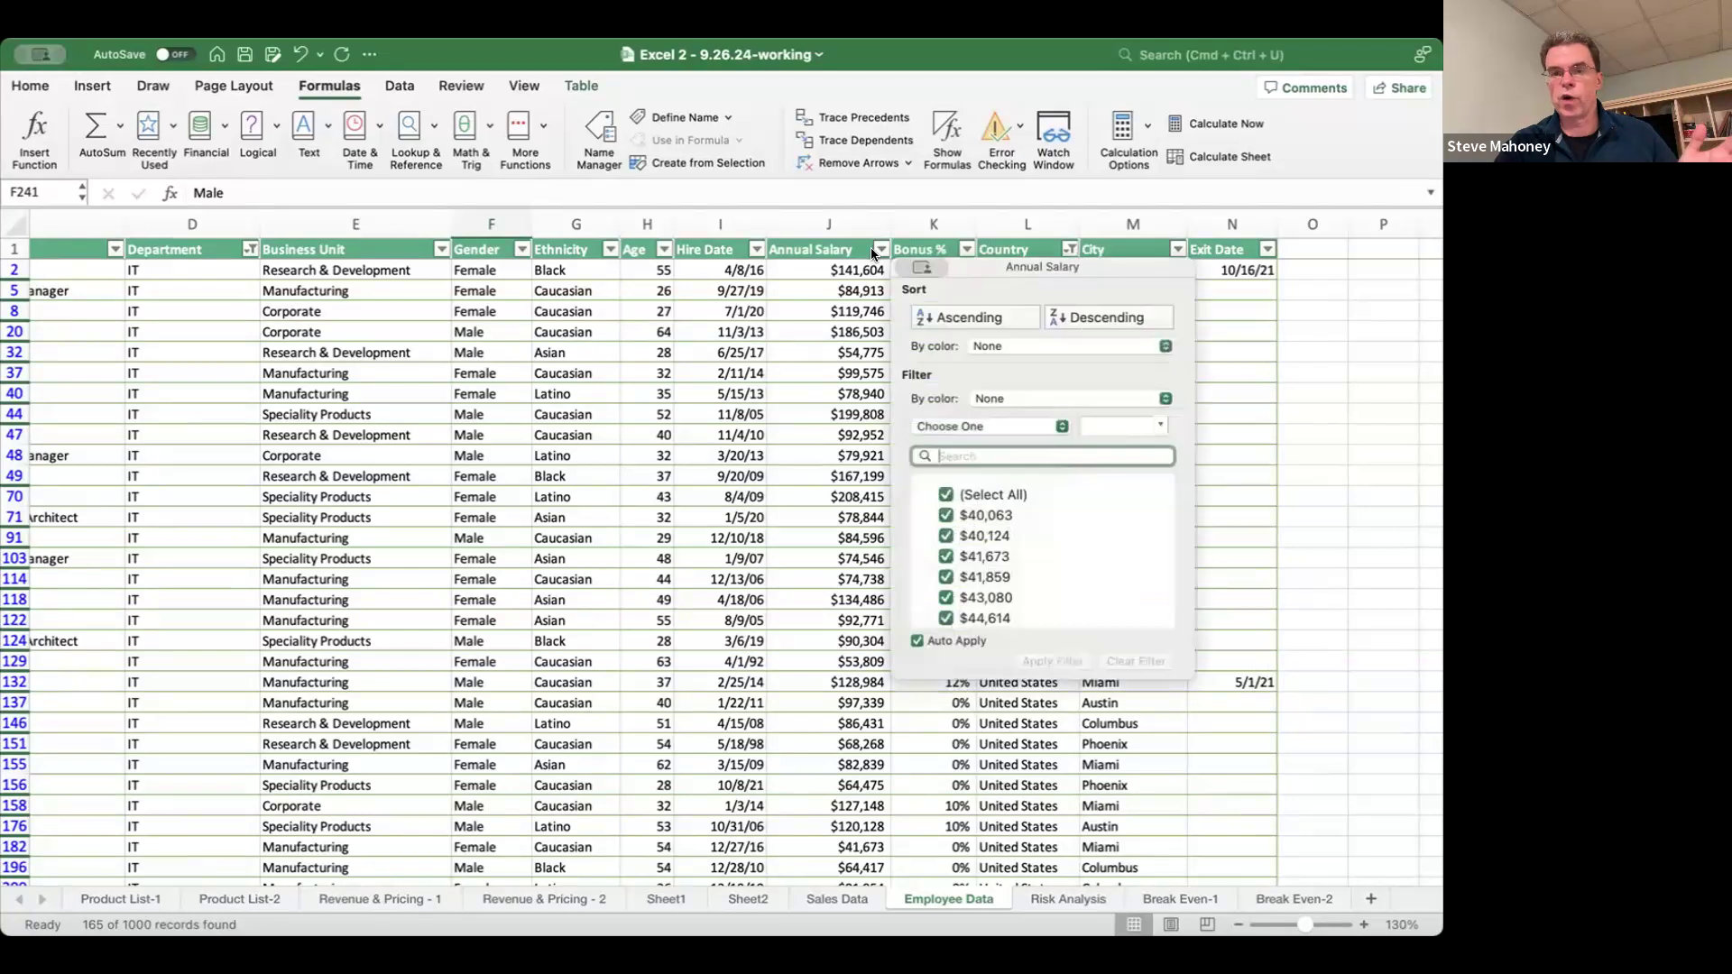
pyautogui.click(966, 425)
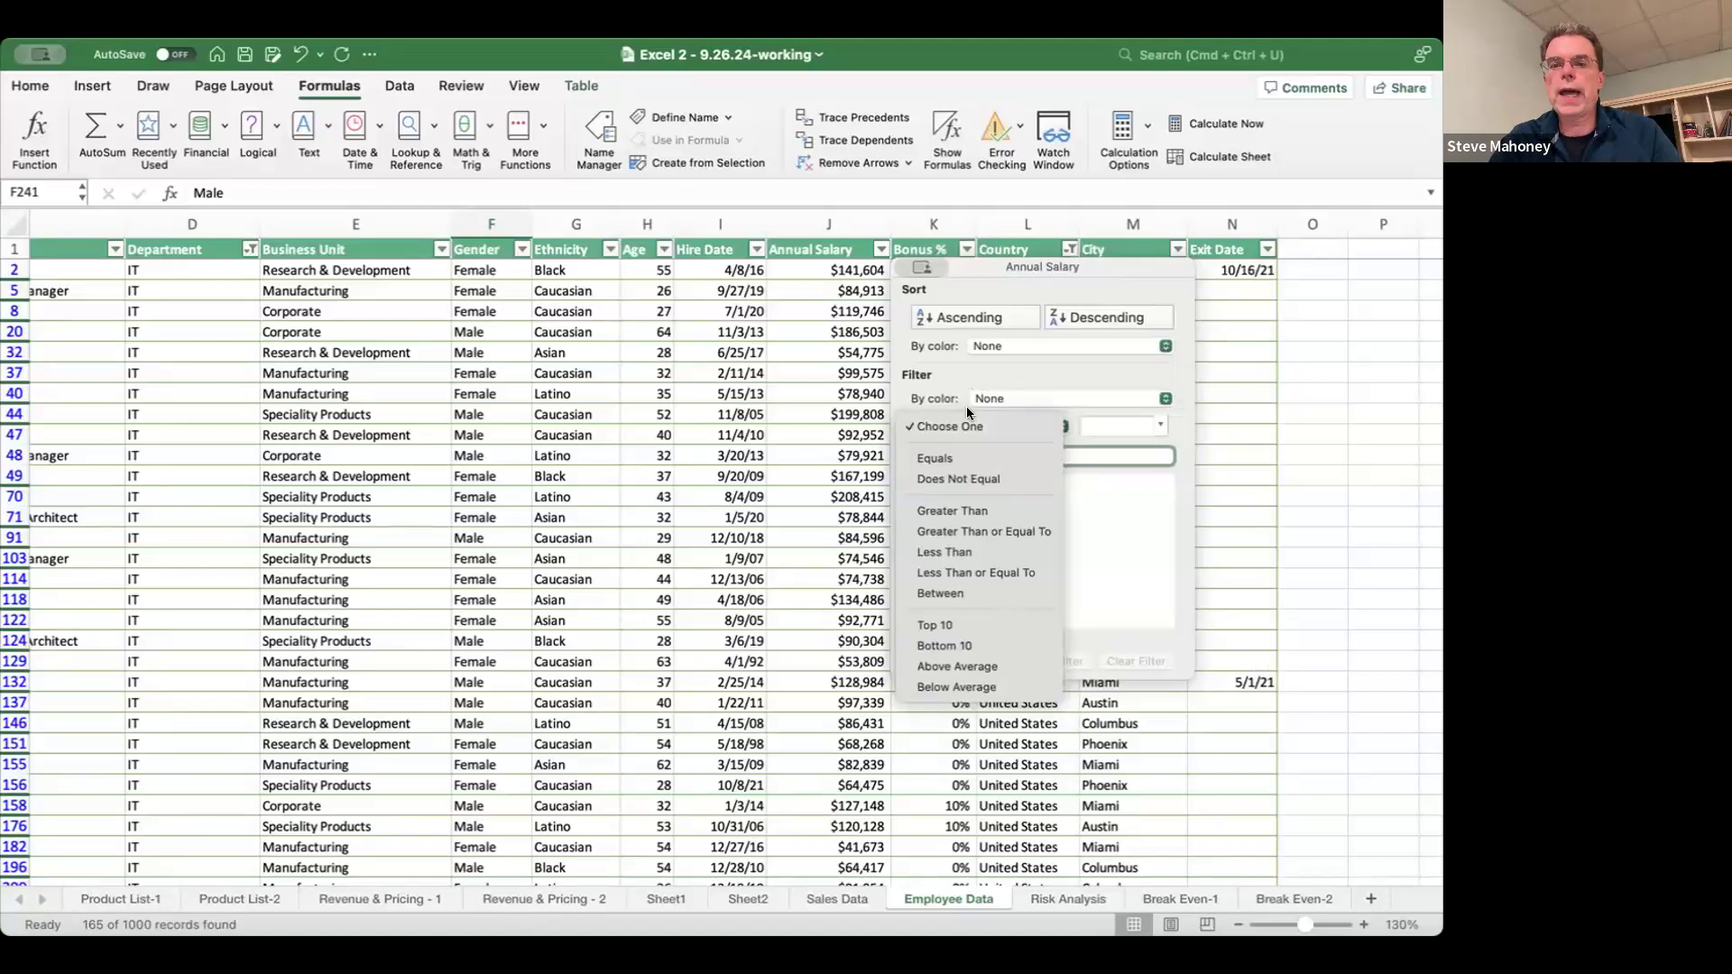
pyautogui.click(960, 426)
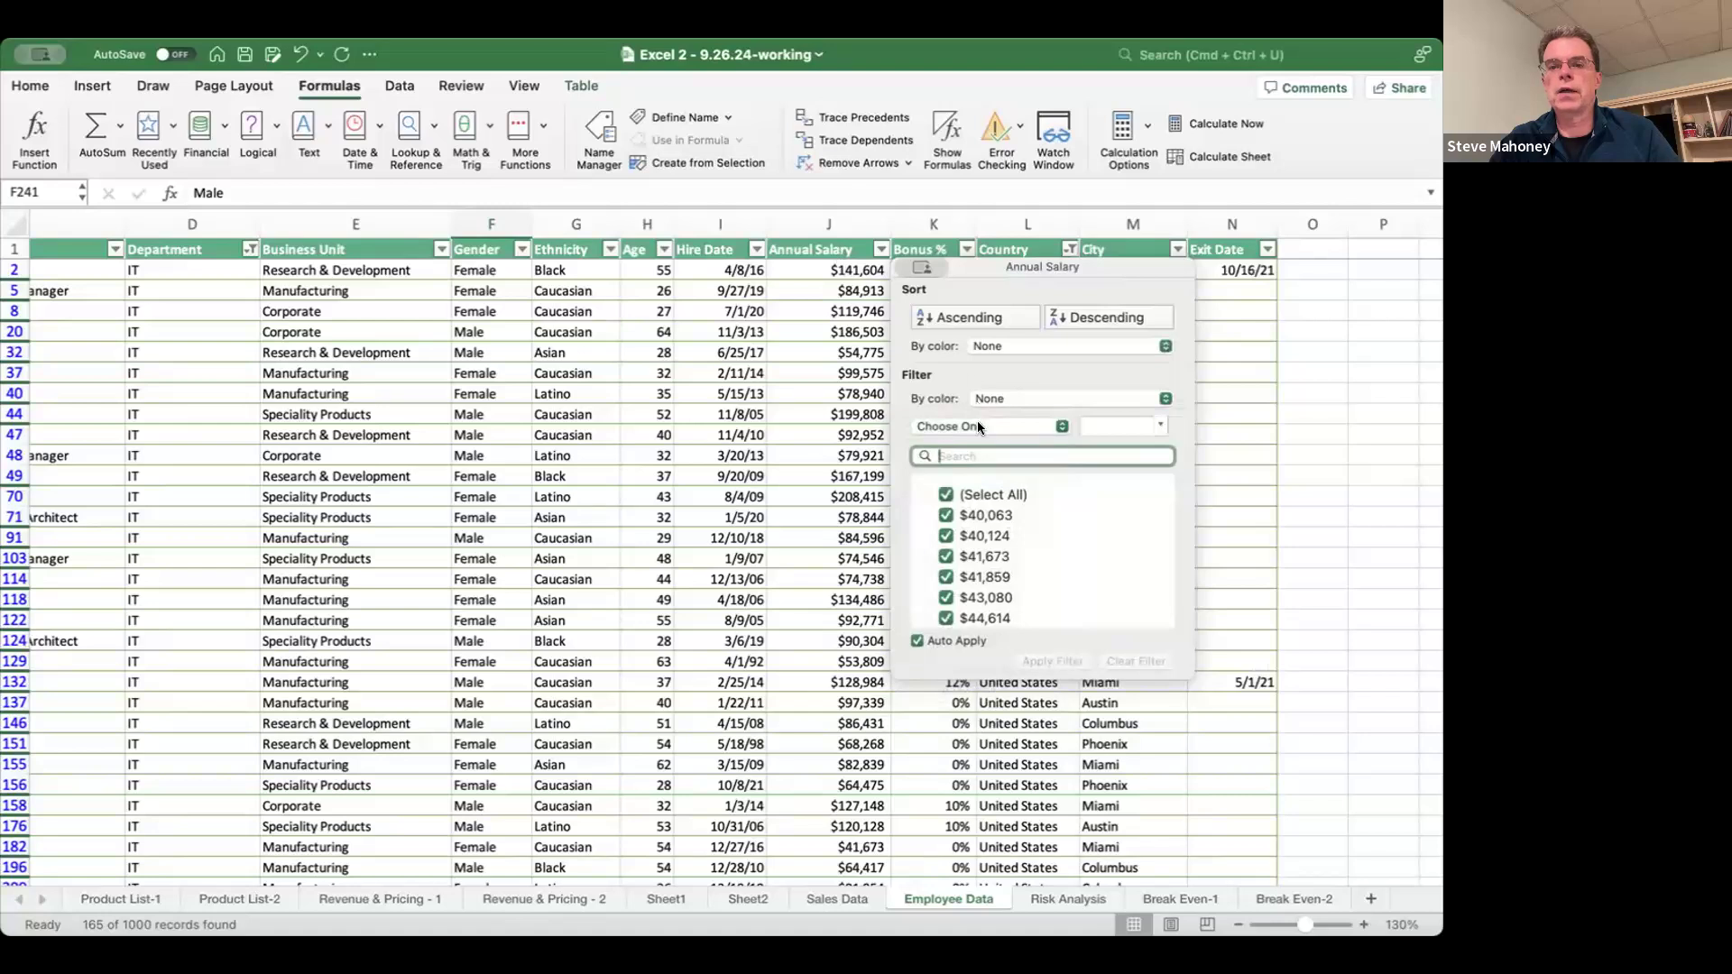
pyautogui.click(961, 422)
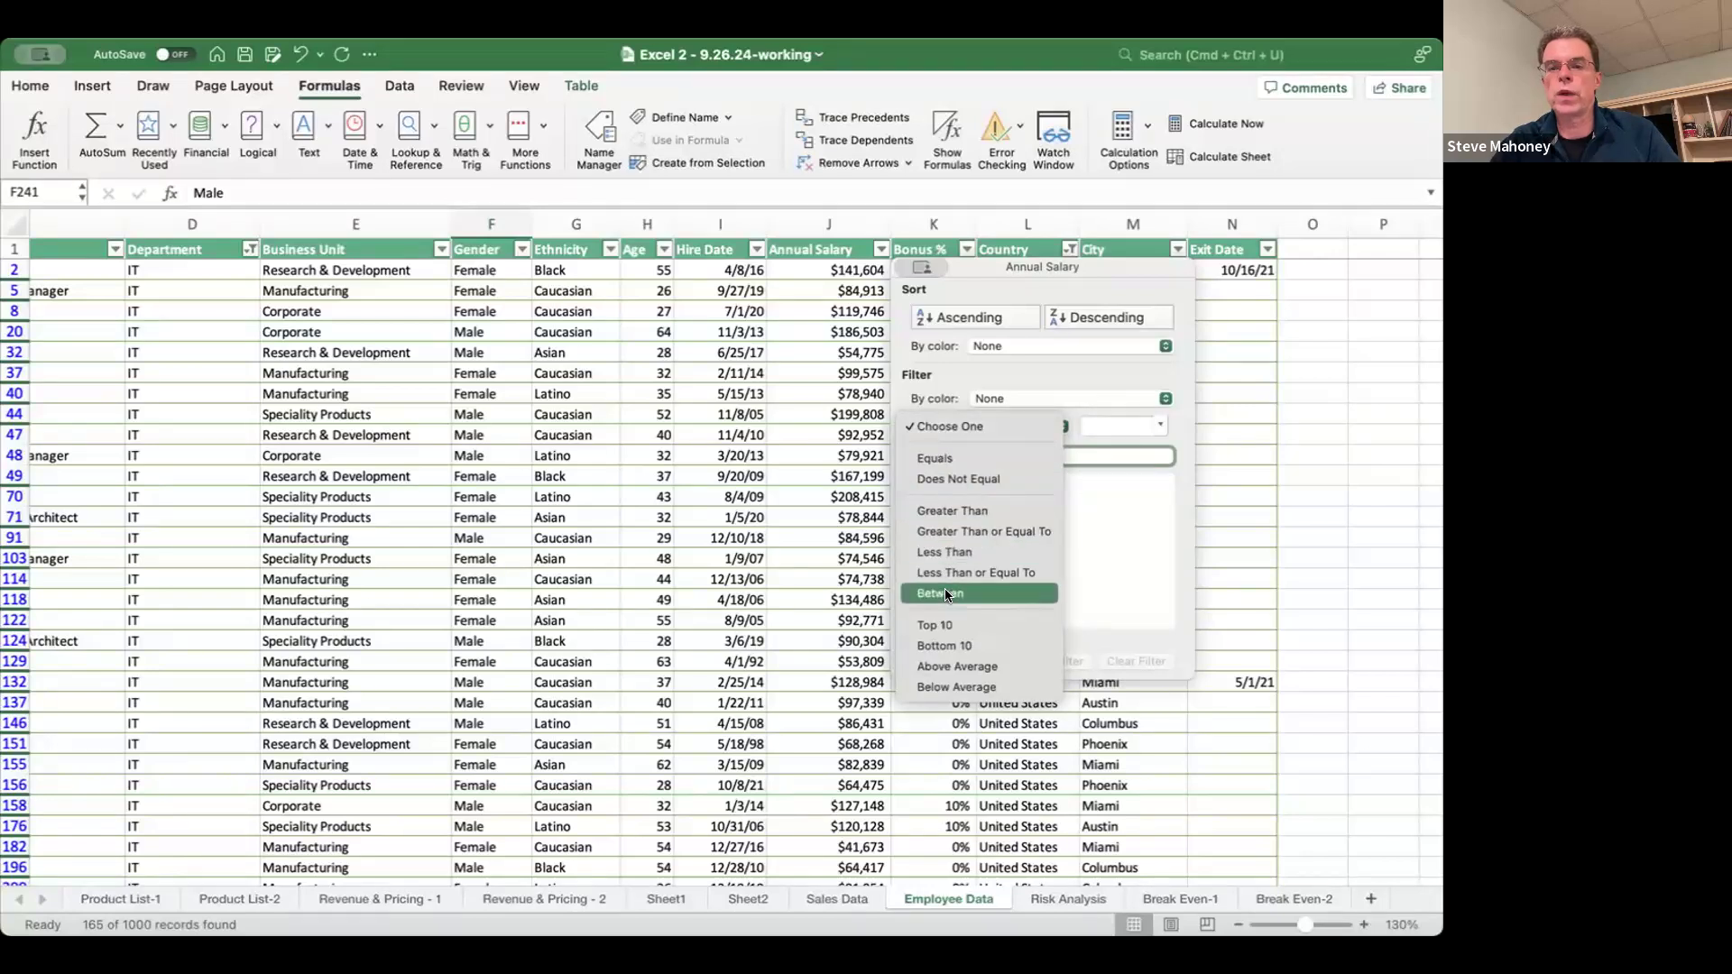
pyautogui.click(936, 623)
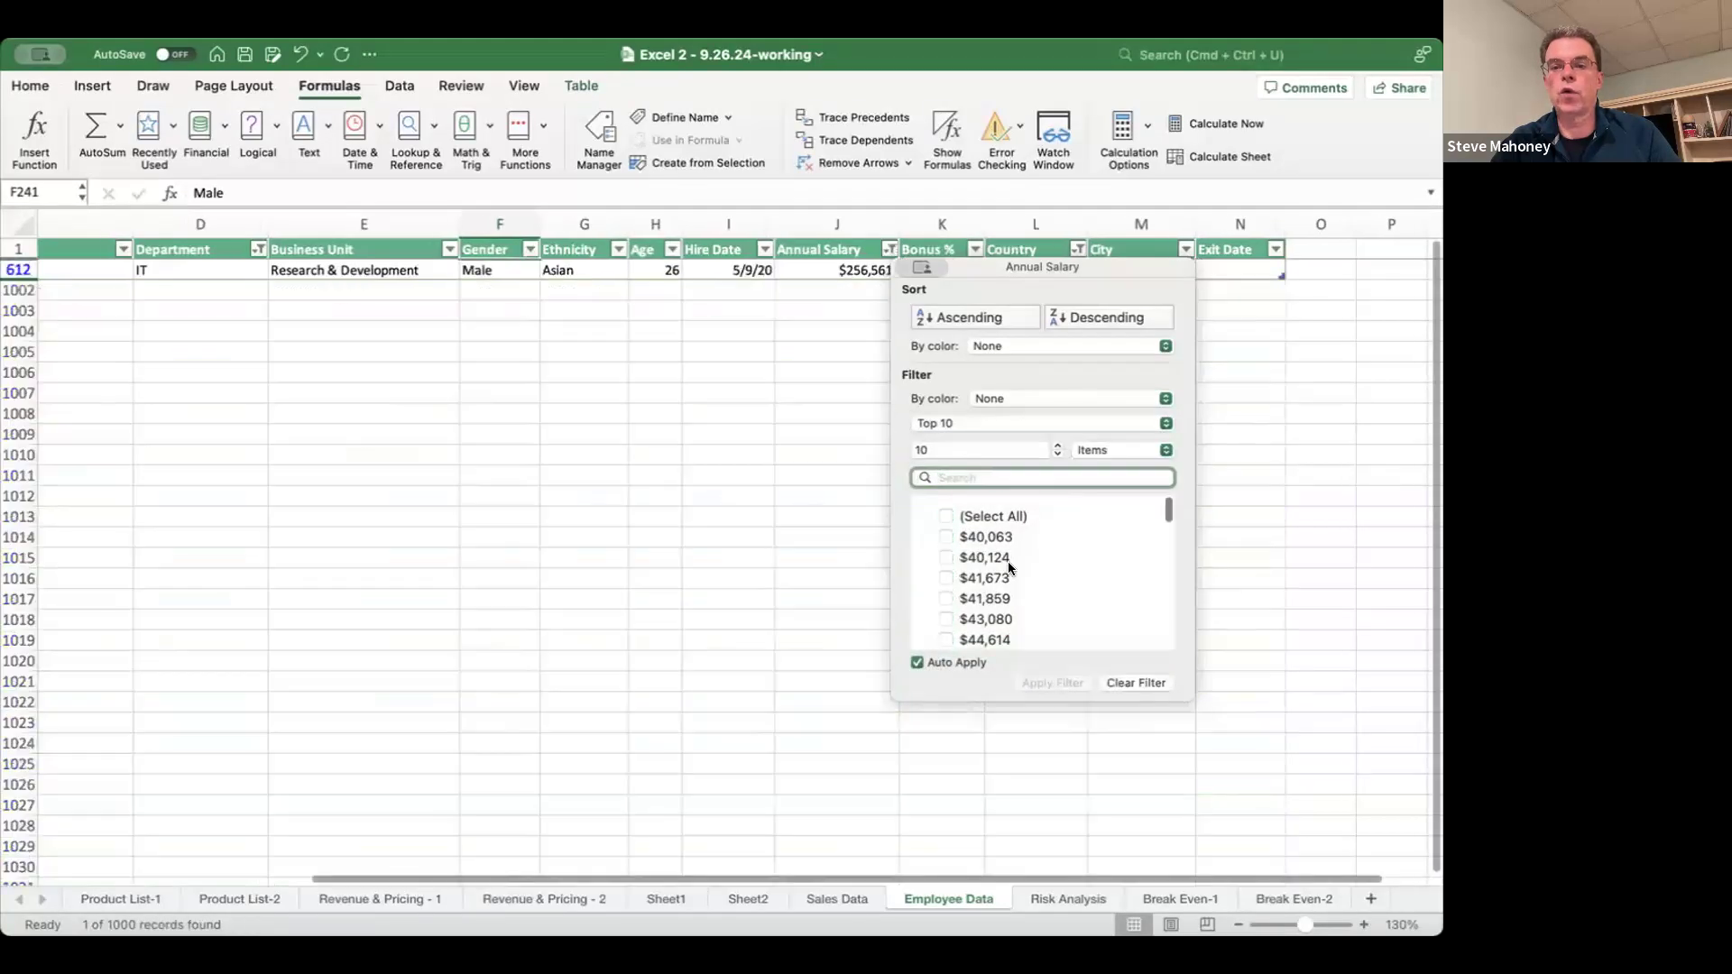
pyautogui.click(765, 534)
pyautogui.scroll(-5, 765, 534)
pyautogui.scroll(10, 765, 534)
pyautogui.hscroll(-2, 765, 534)
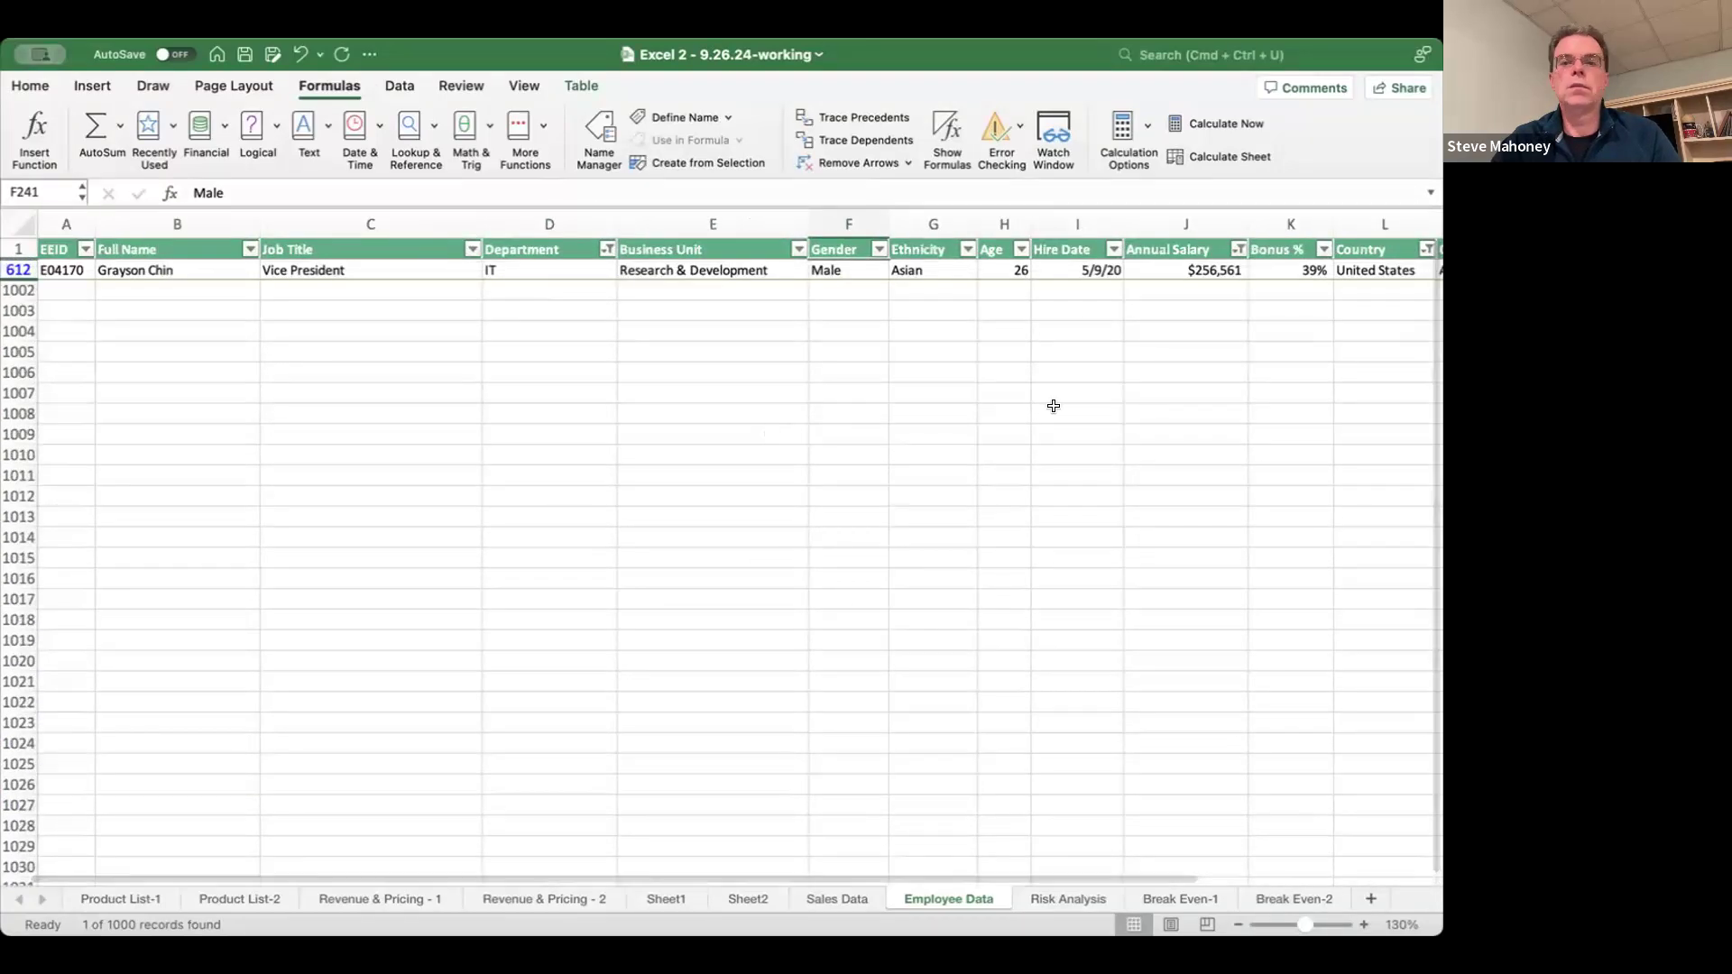
# - Remove the Top 10 filter from the Annual Salary column by selecting all salaries again
pyautogui.hscroll(5, 1052, 403)
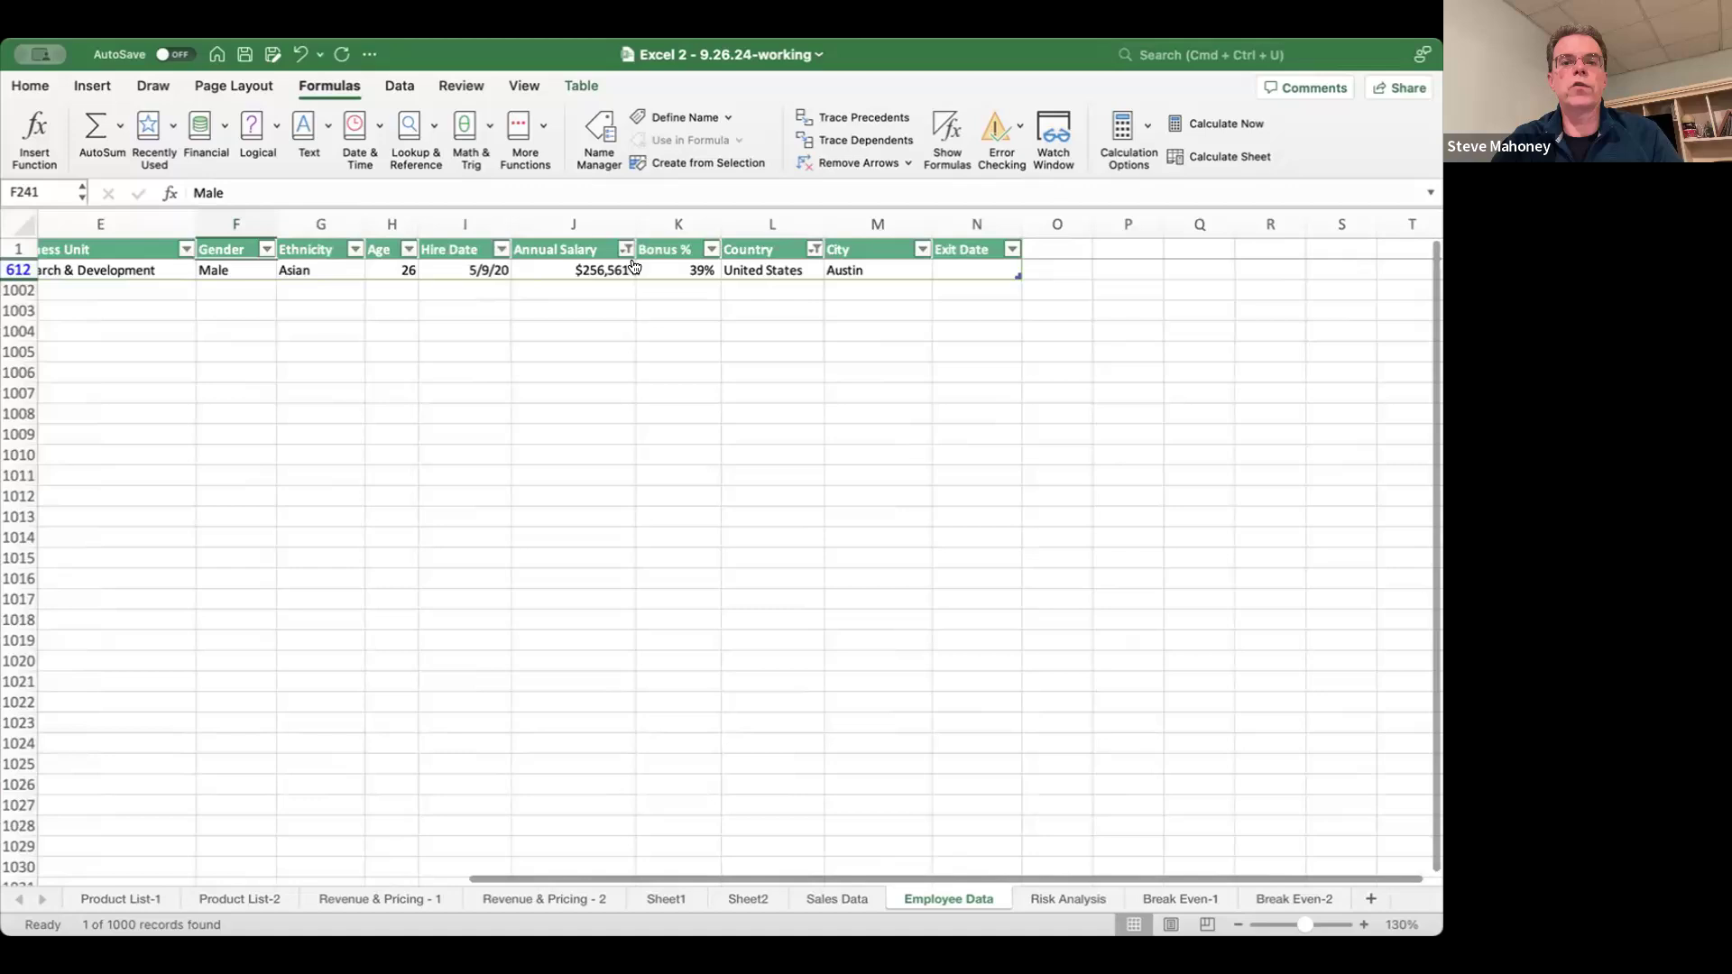
pyautogui.click(626, 249)
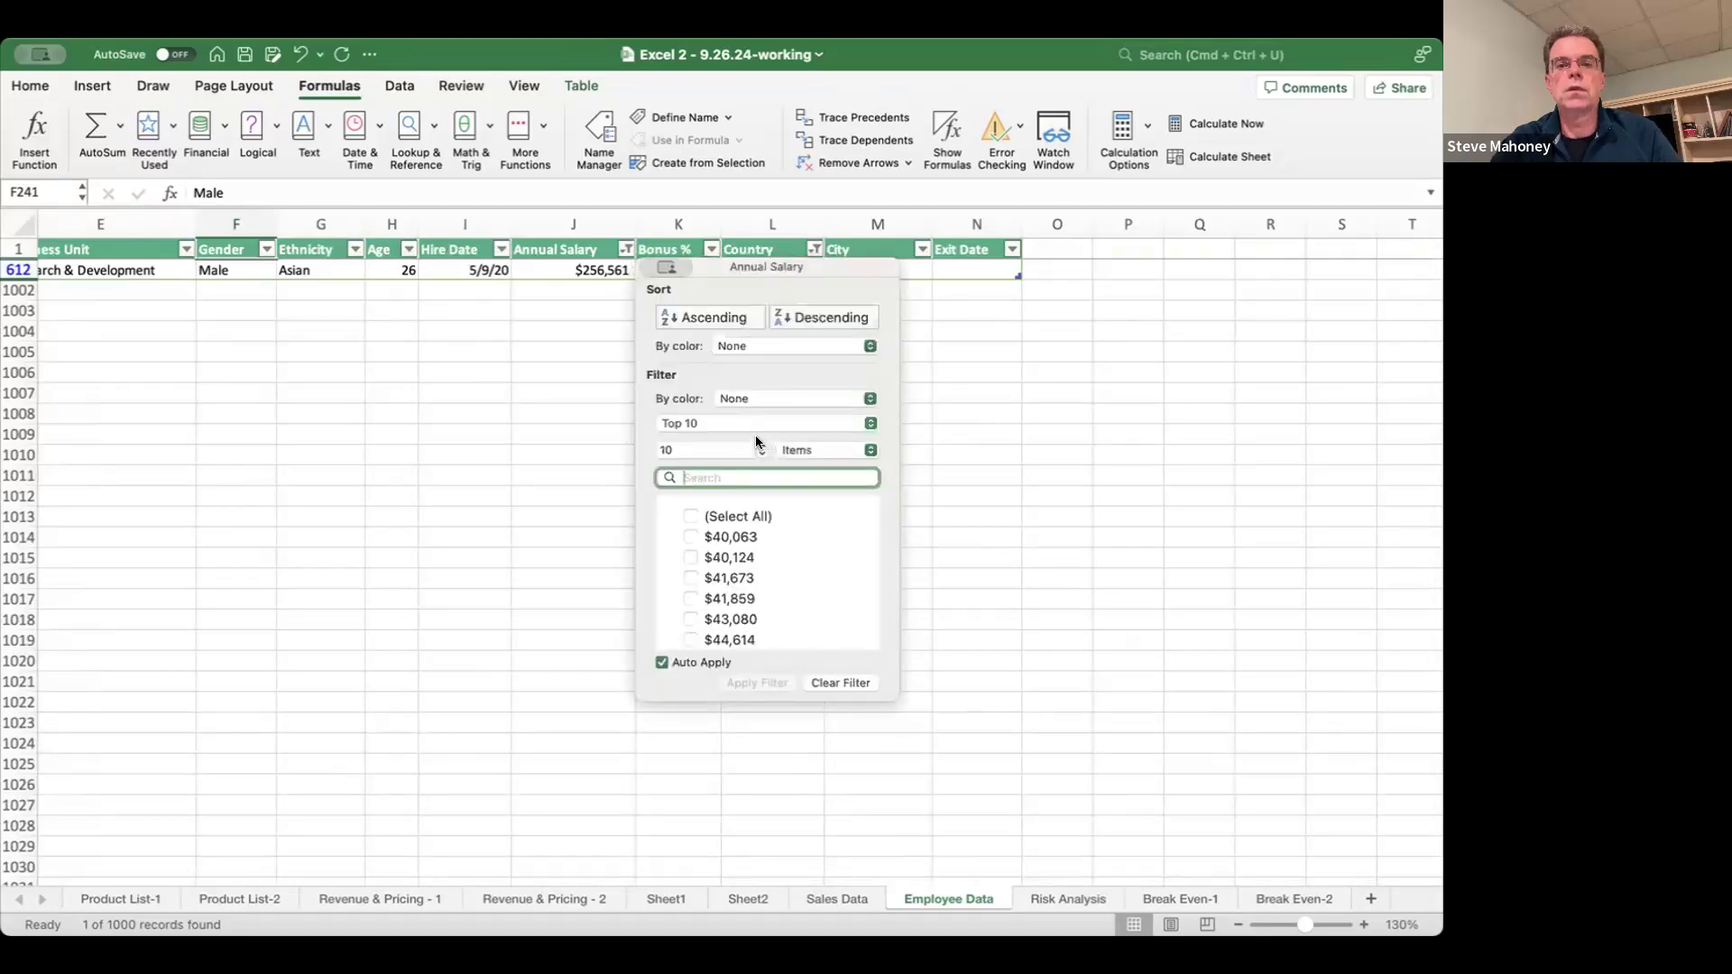
pyautogui.scroll(-5, 727, 573)
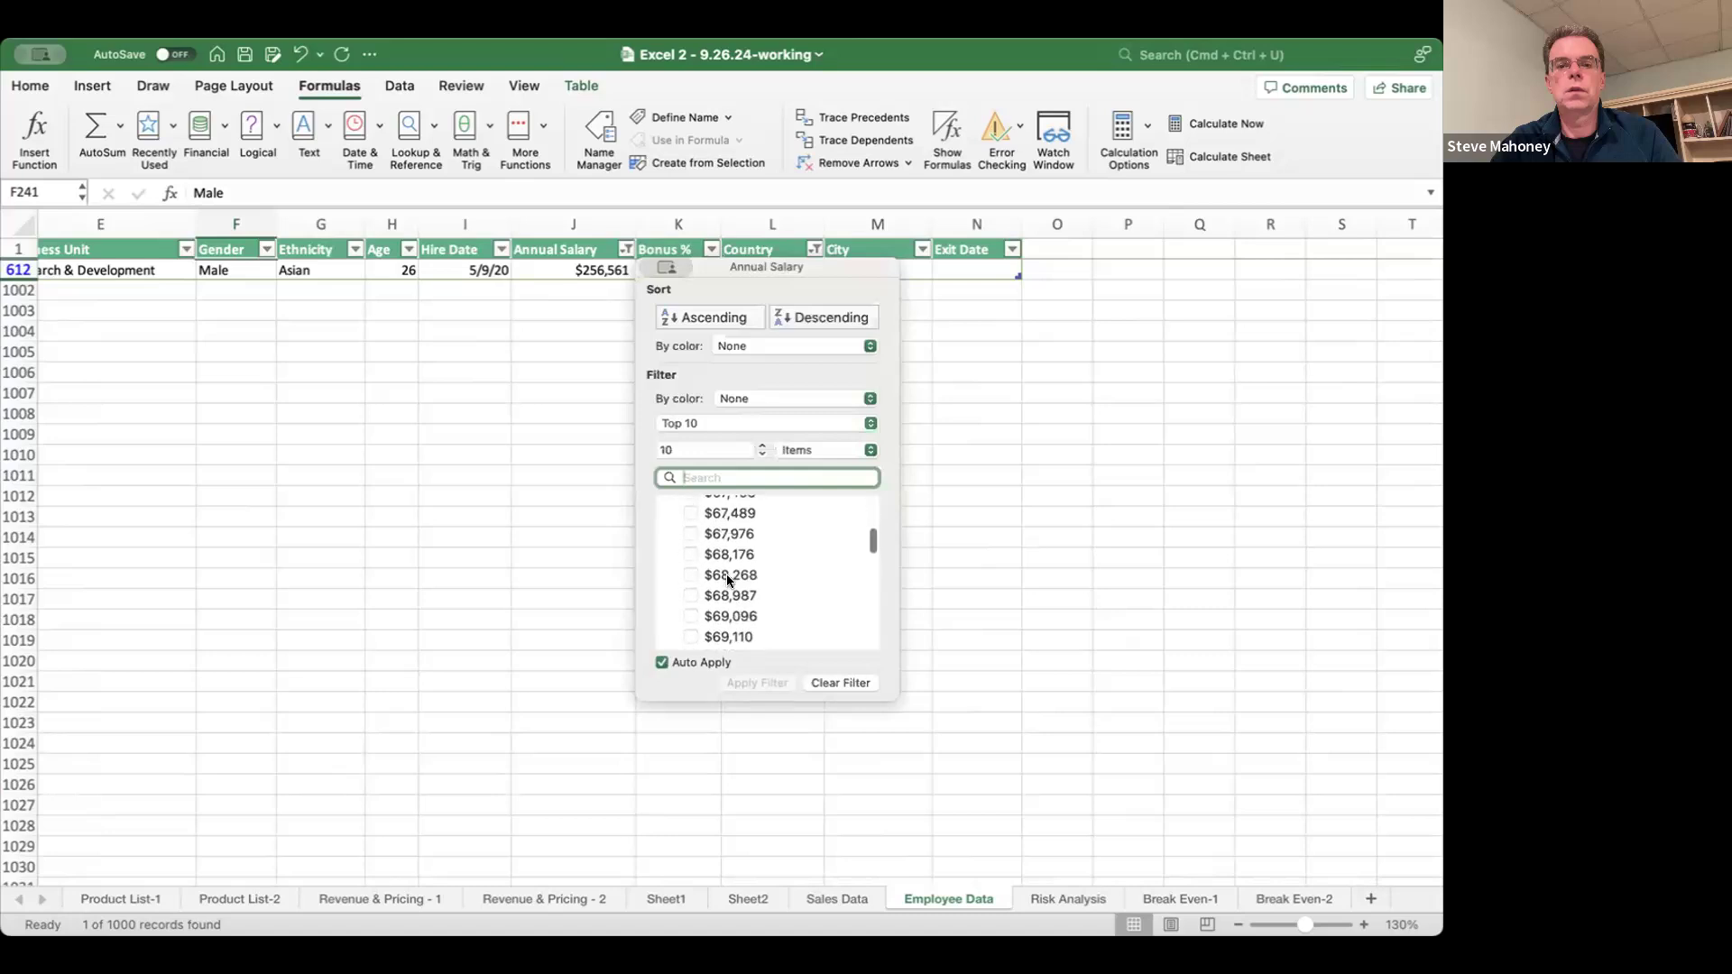
pyautogui.scroll(5, 690, 504)
pyautogui.click(690, 508)
pyautogui.click(738, 424)
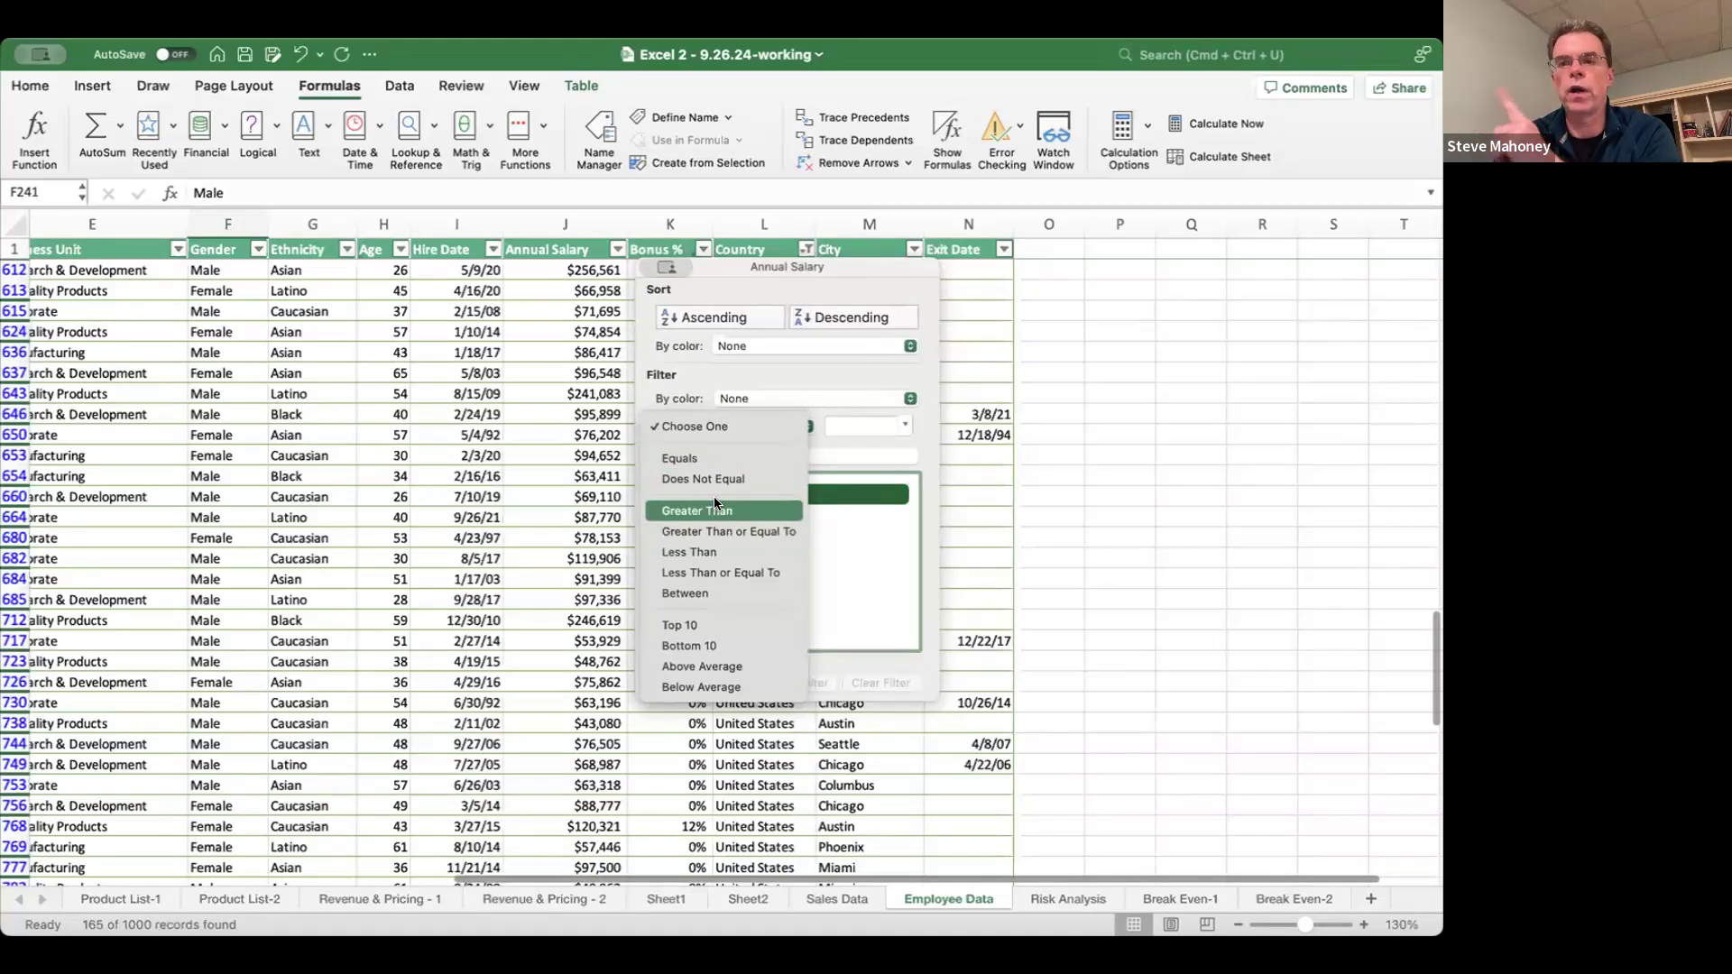
pyautogui.click(460, 534)
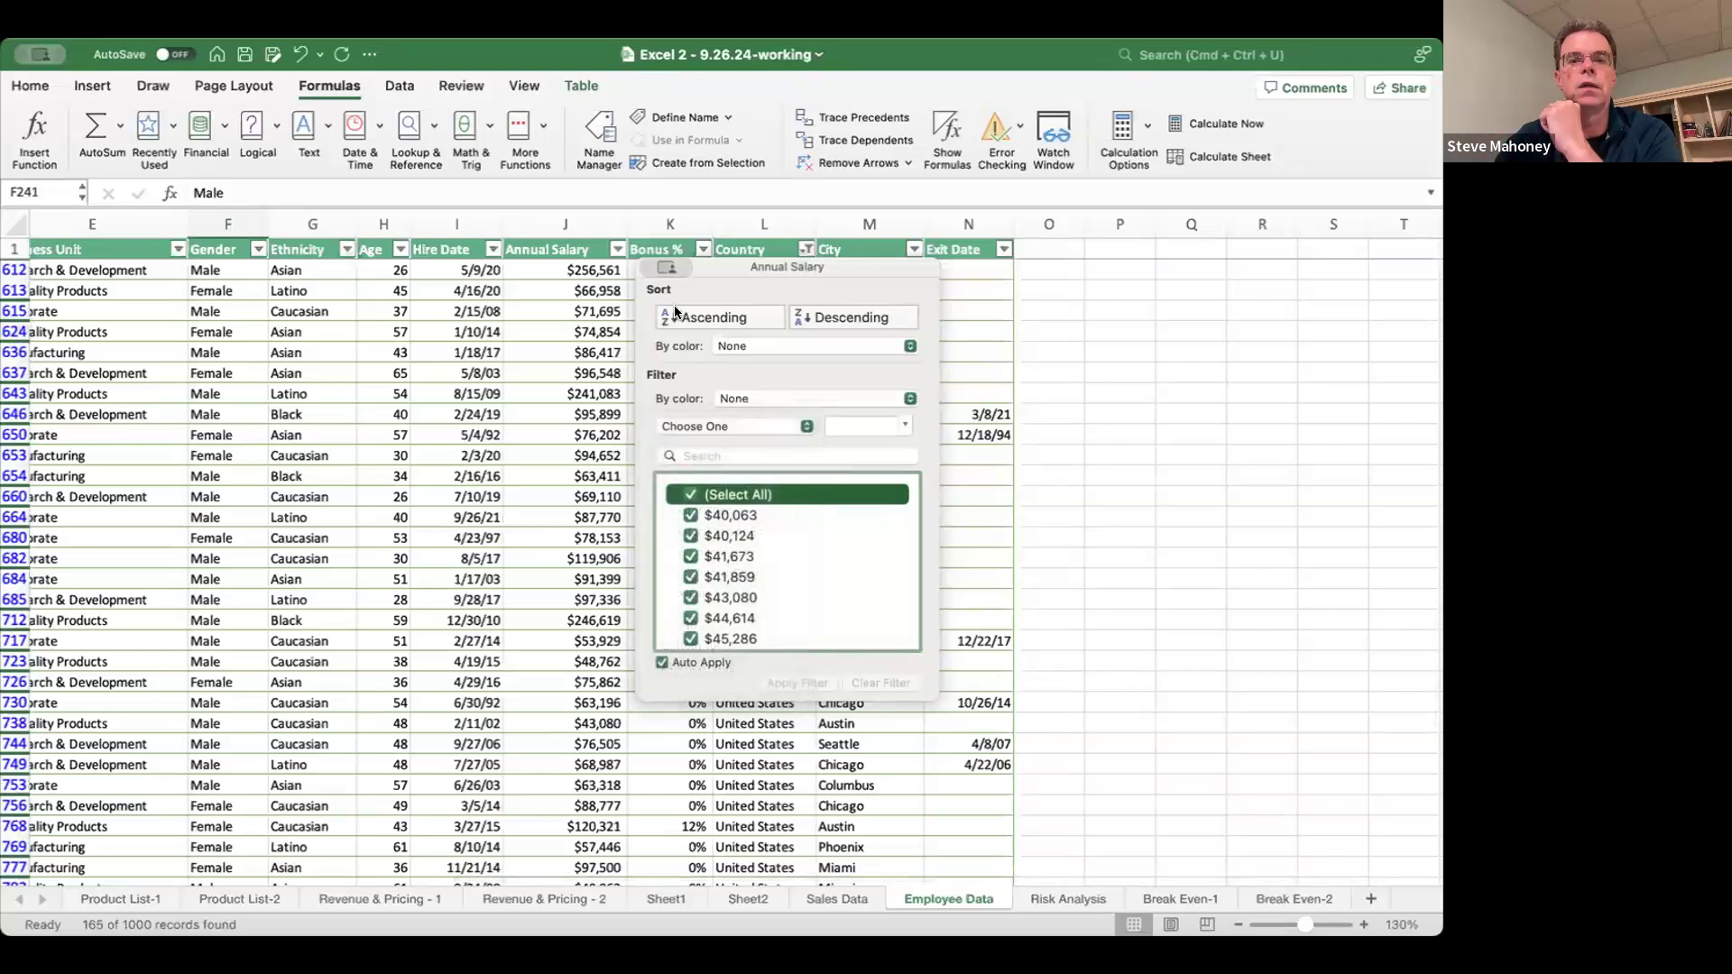
pyautogui.click(459, 529)
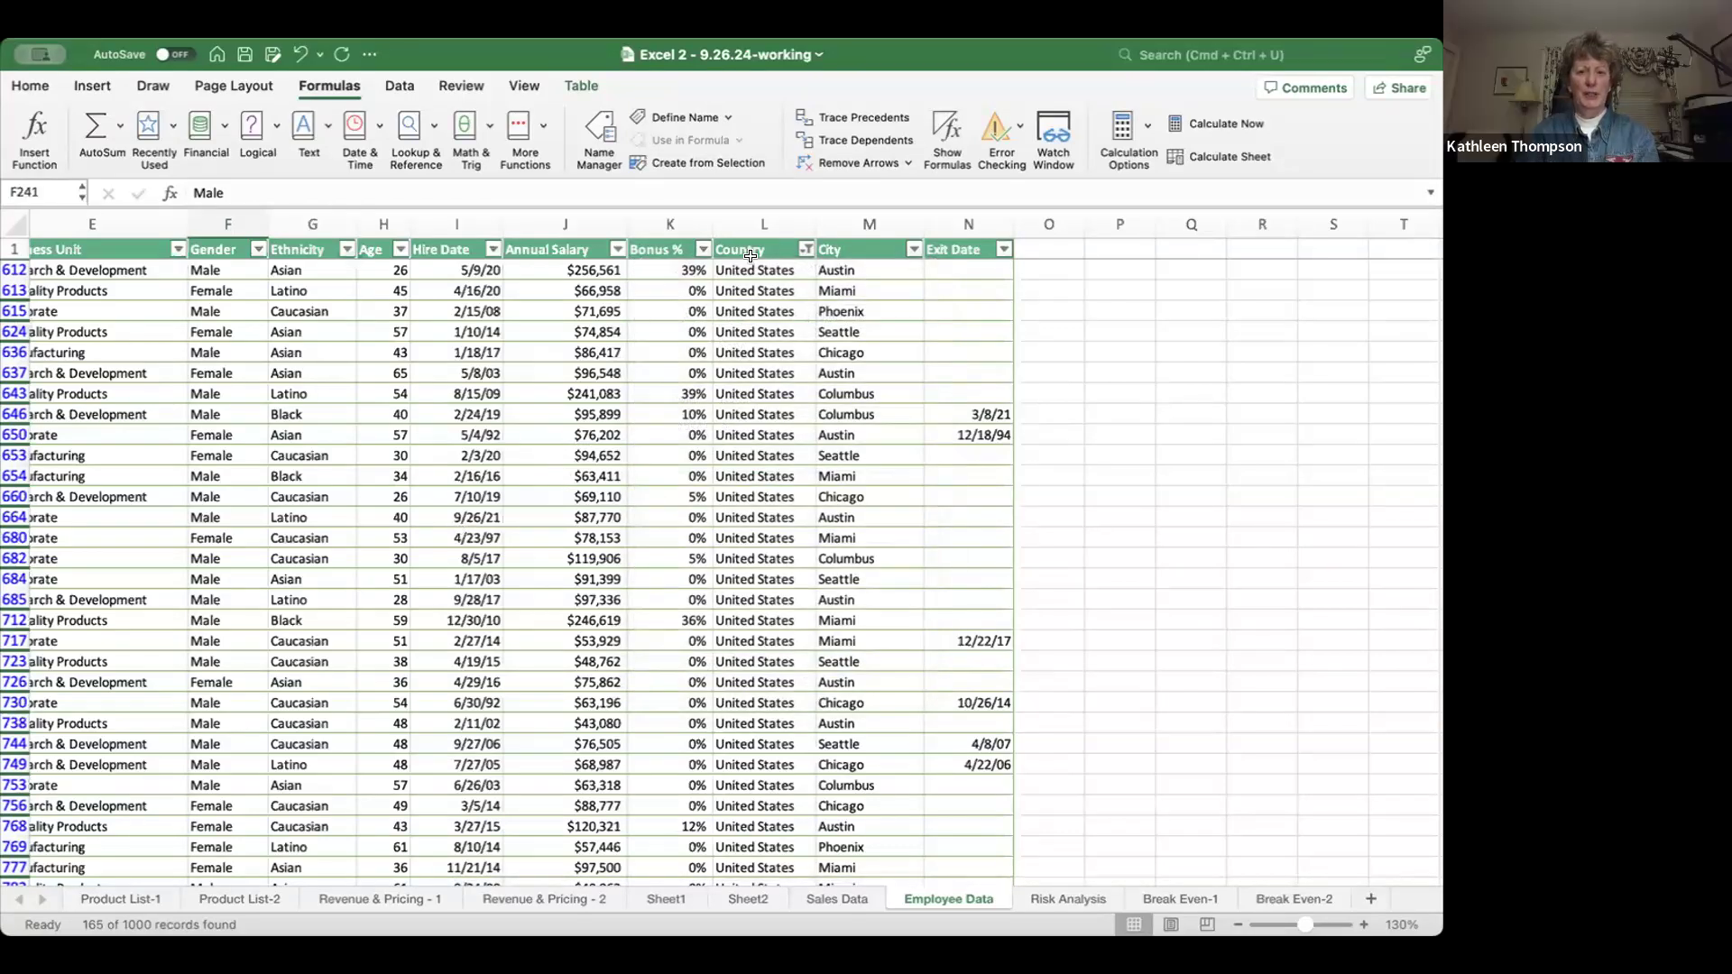
# - Remove the United States filter from the Country column by selecting all countries again
pyautogui.click(806, 249)
pyautogui.click(870, 547)
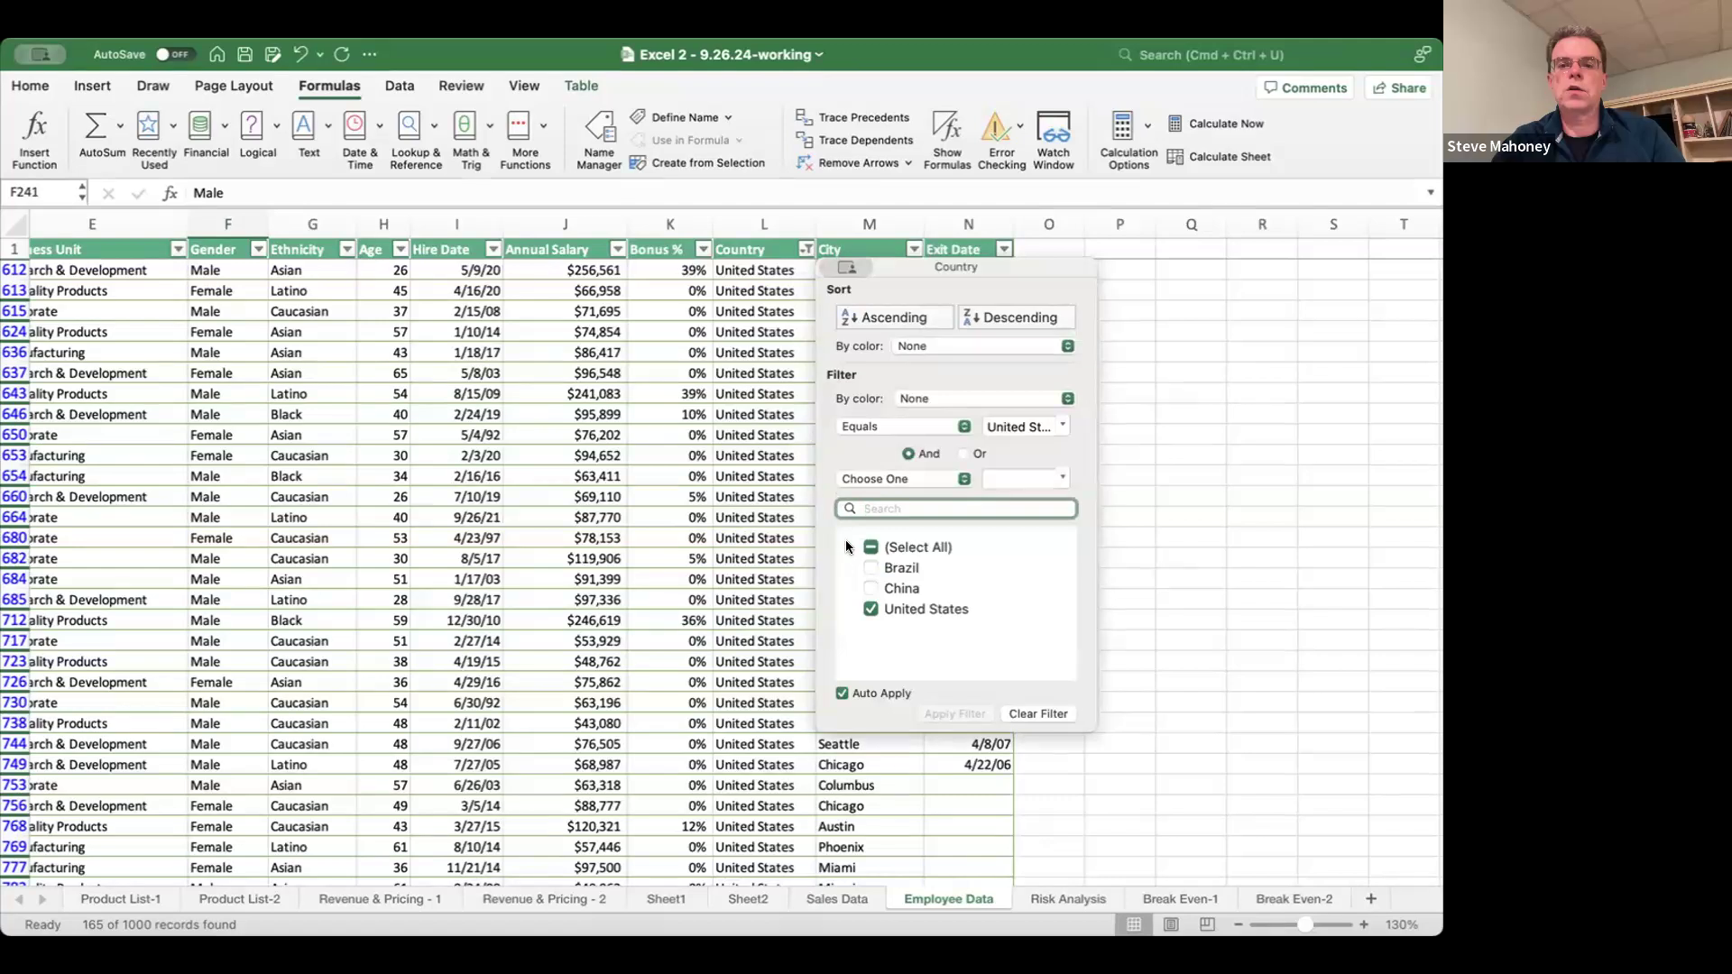
pyautogui.press('Escape')
# - Remove the IT filter from the Department column by selecting all departments again
pyautogui.hscroll(-5, 96, 236)
pyautogui.hscroll(-2, 96, 237)
pyautogui.scroll(3, 96, 237)
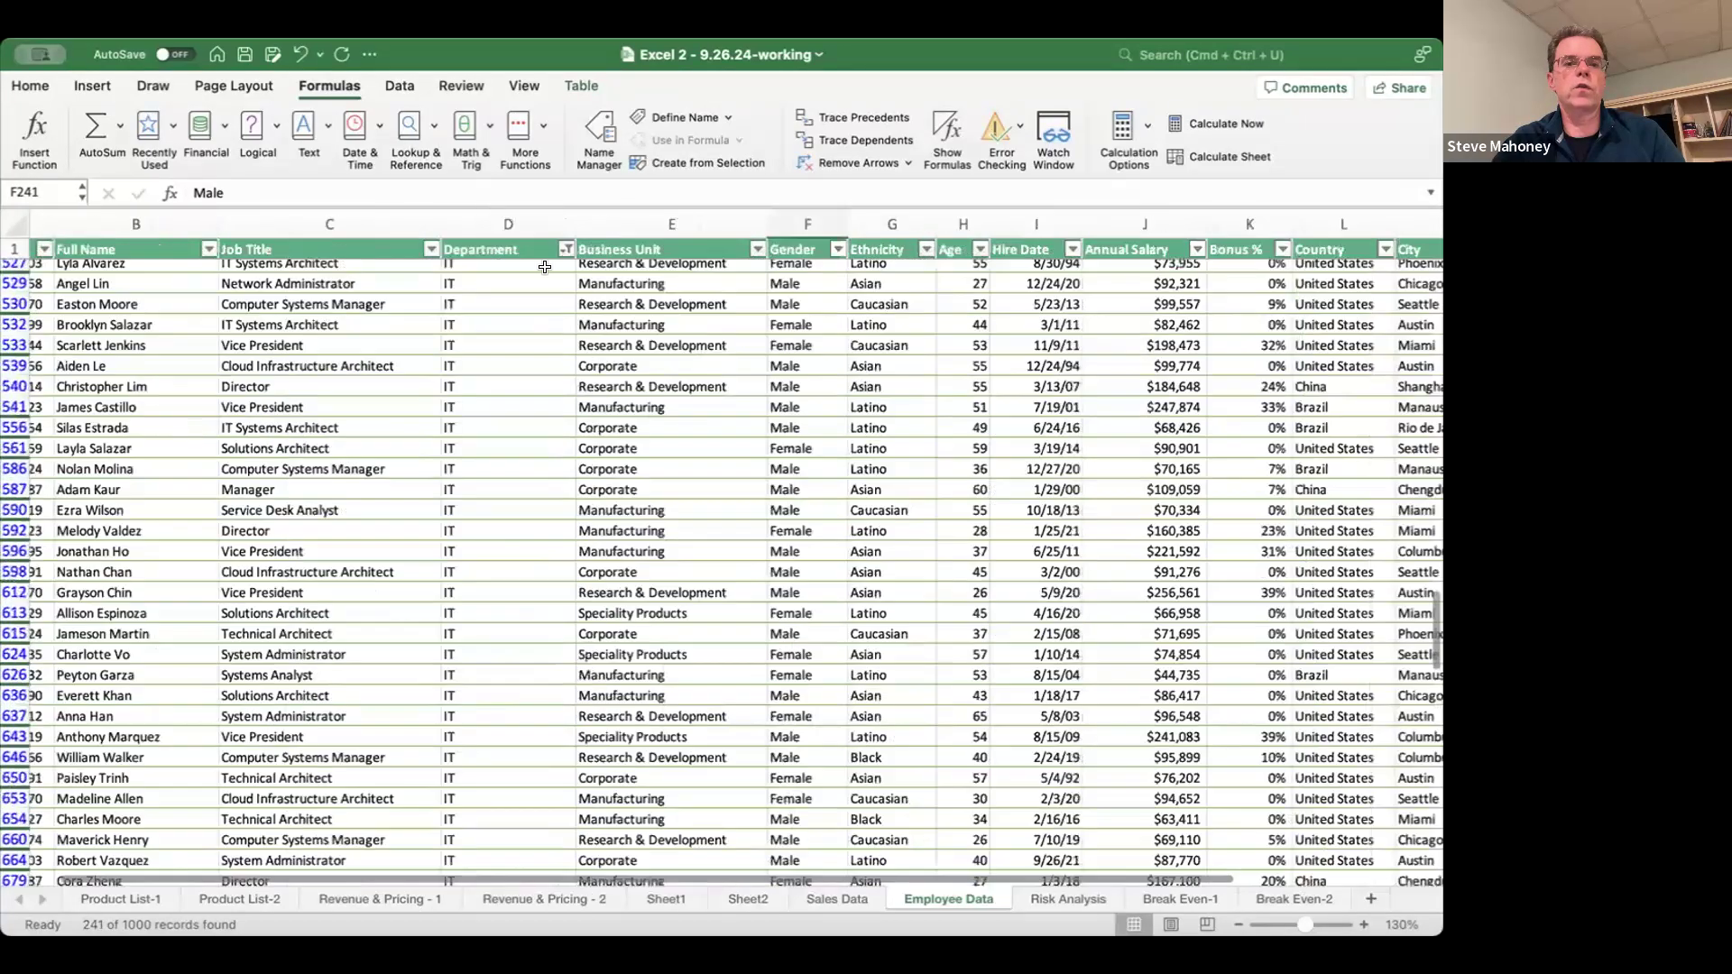
pyautogui.click(565, 249)
pyautogui.click(632, 547)
pyautogui.press('Escape')
# - Filter the Annual Salary column to the Top 10 items across all employees
pyautogui.scroll(20, 1002, 514)
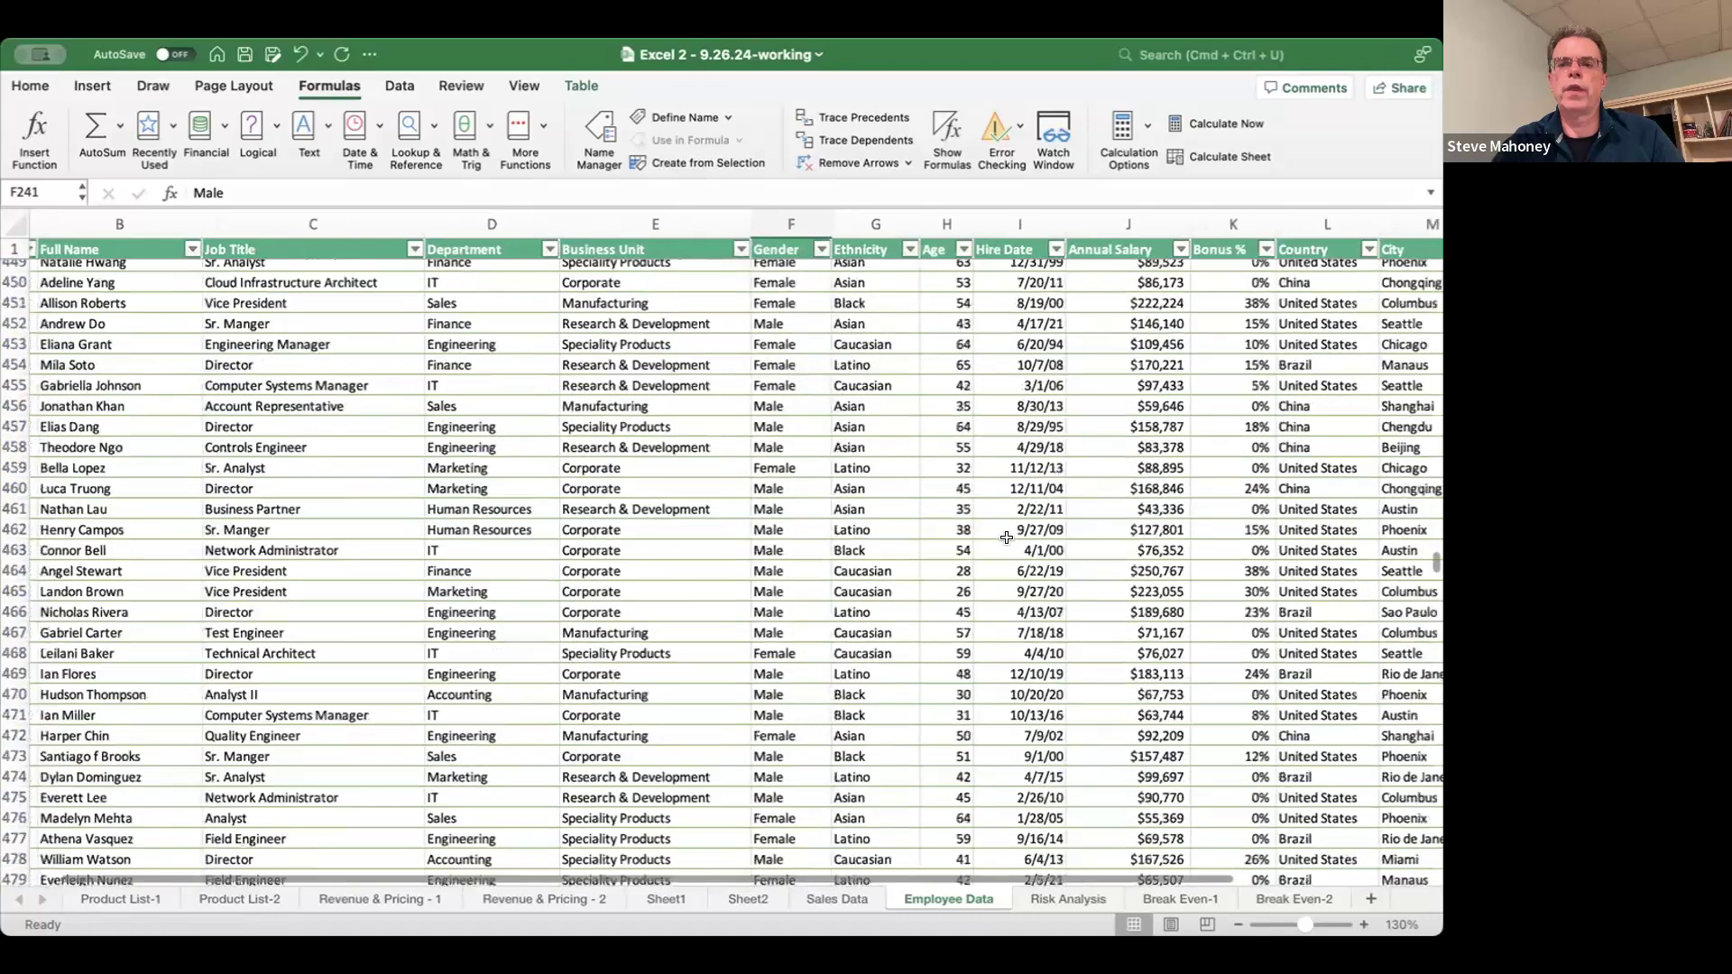
pyautogui.hscroll(5, 976, 394)
pyautogui.scroll(3, 975, 394)
pyautogui.hscroll(-1, 975, 394)
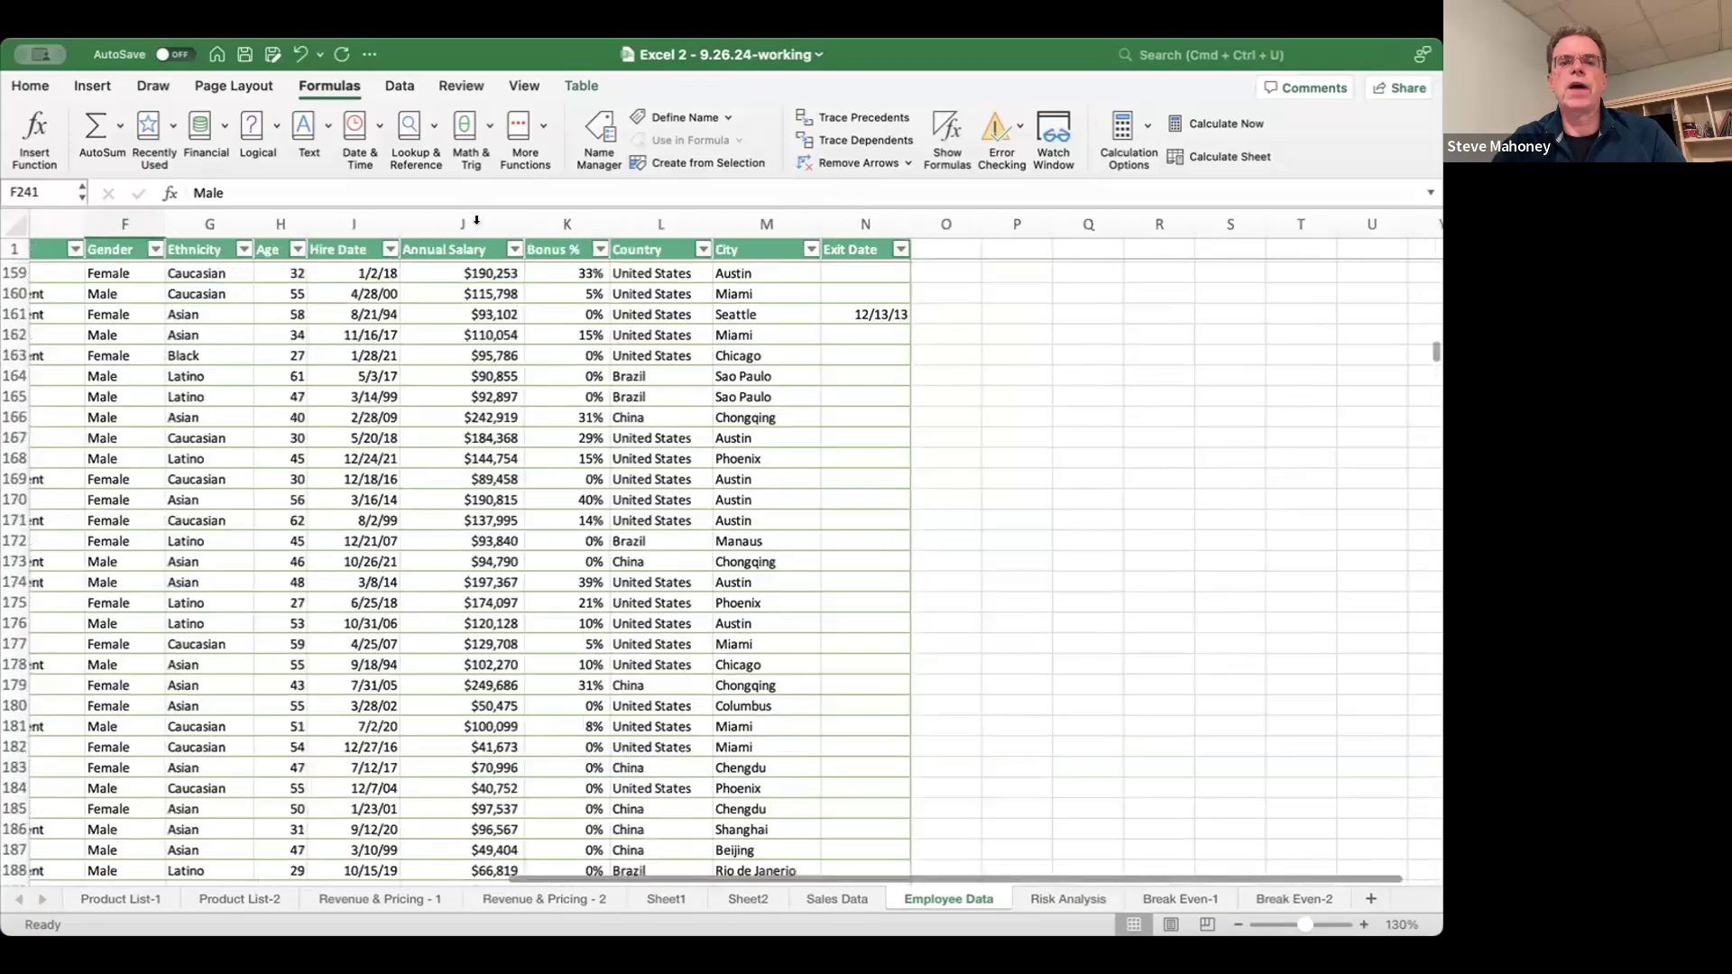
pyautogui.click(514, 249)
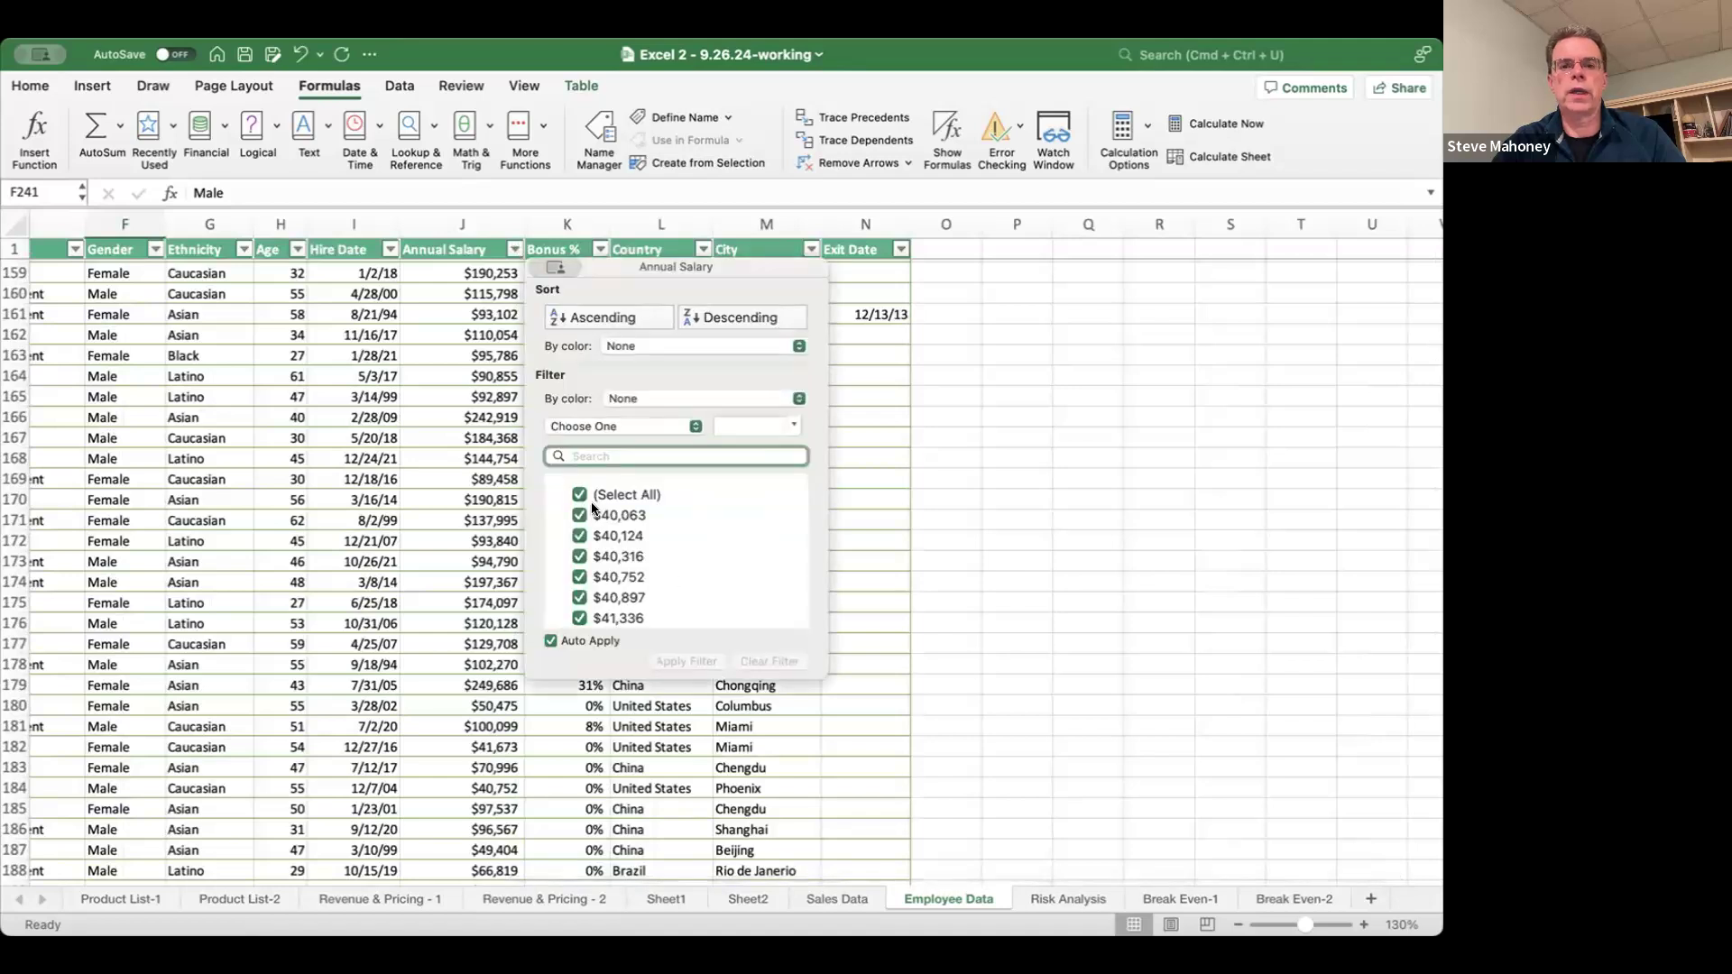
pyautogui.click(624, 429)
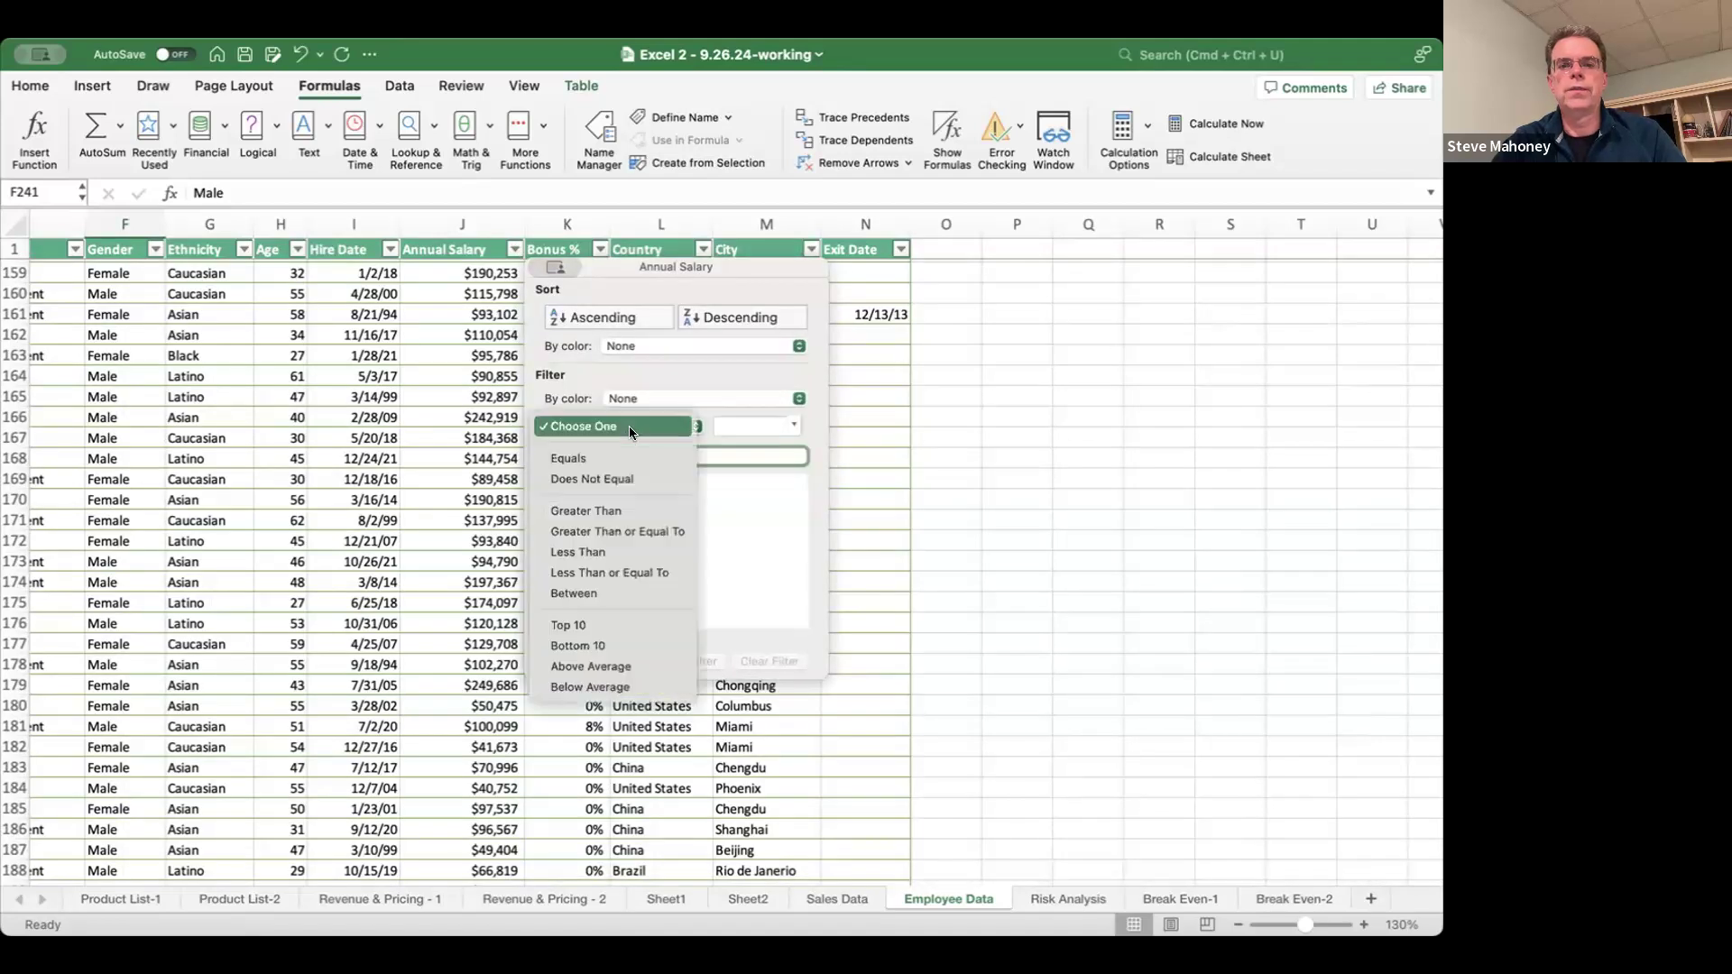
pyautogui.click(581, 626)
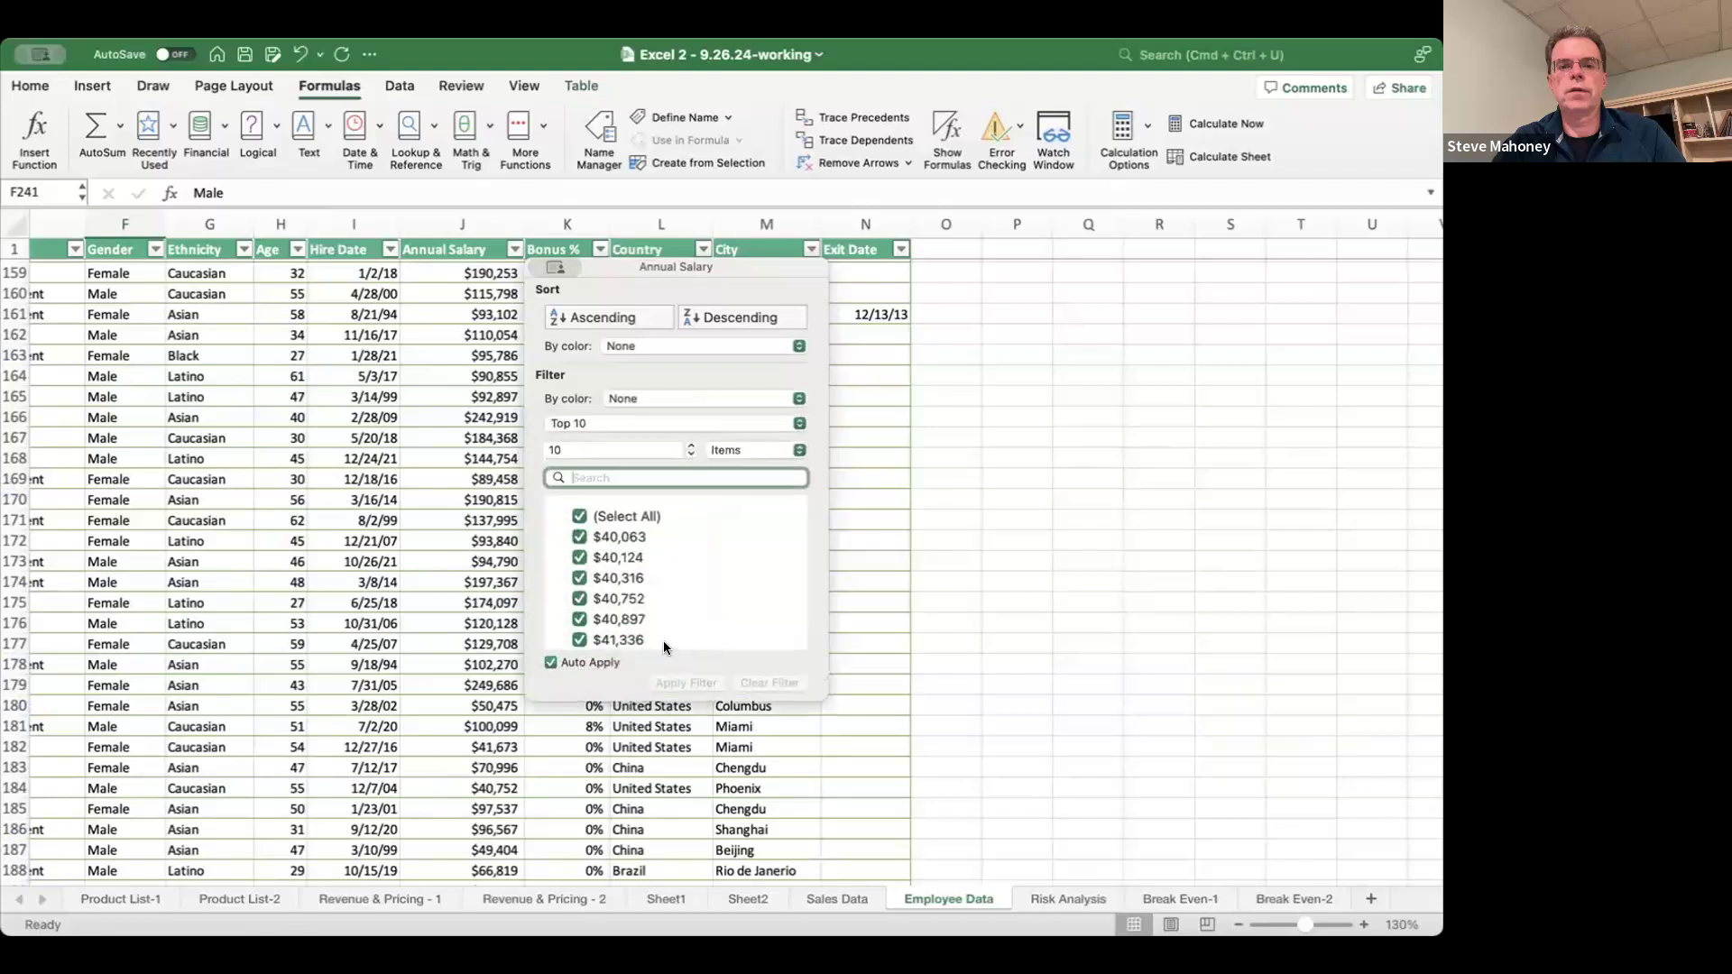
pyautogui.click(874, 580)
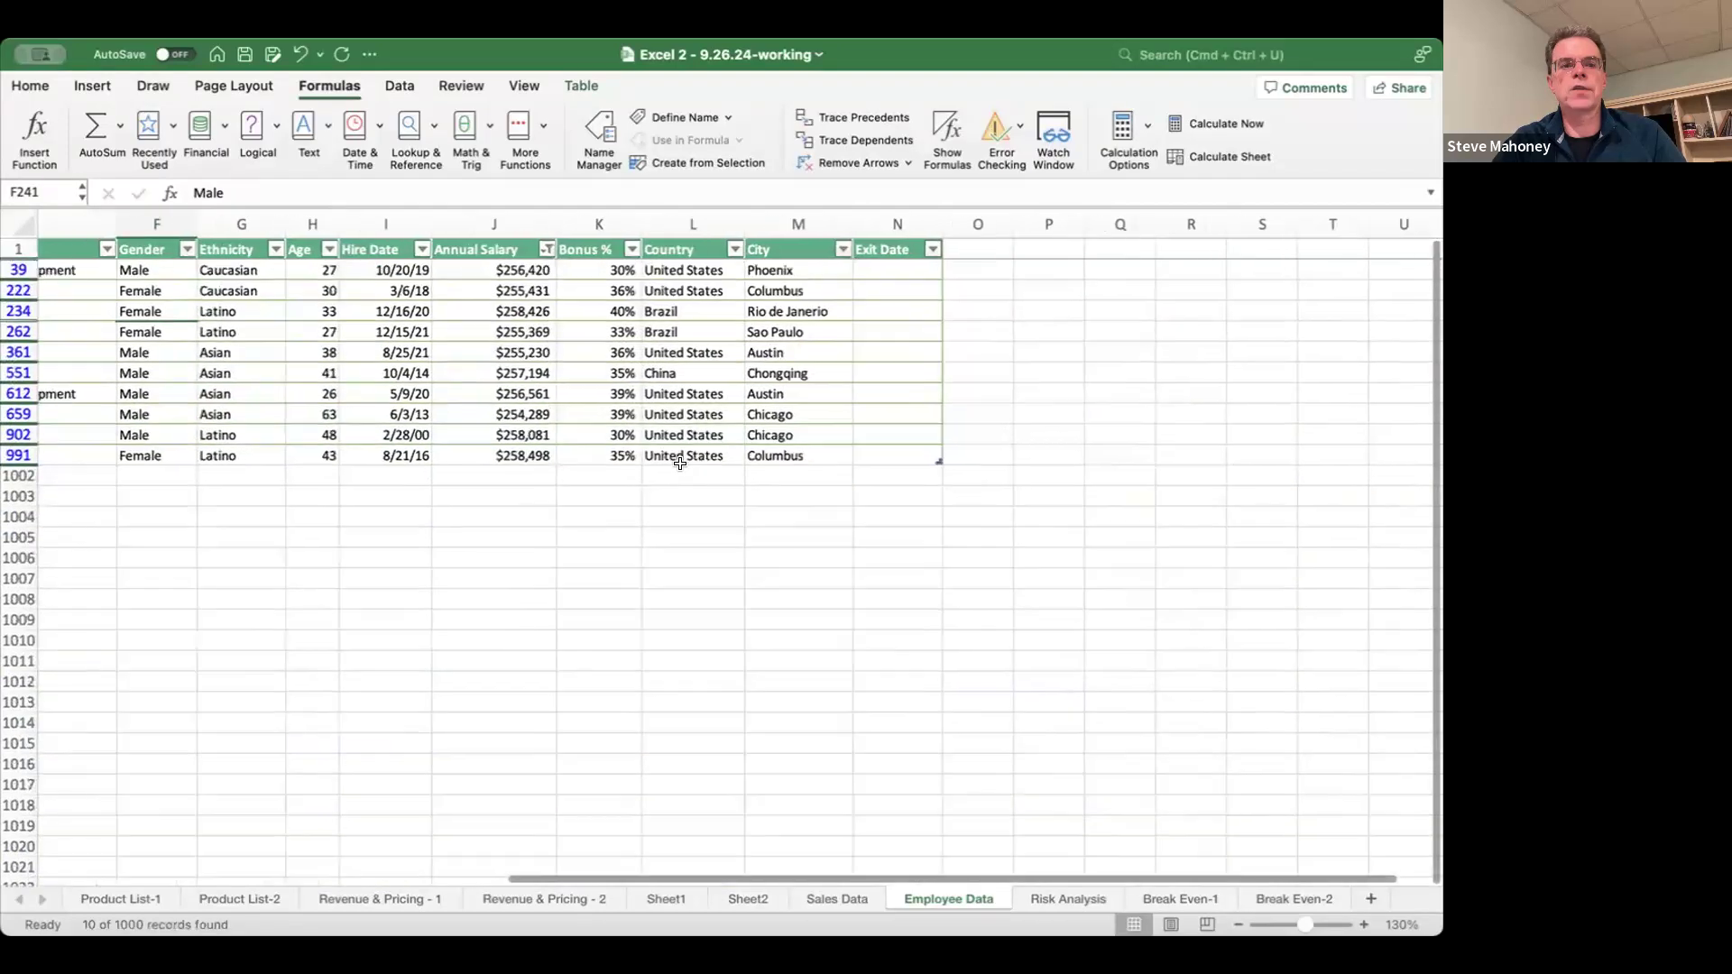
# - Examine the job titles, departments and countries of the top ten earners, and select their annual salaries
pyautogui.hscroll(-5, 680, 463)
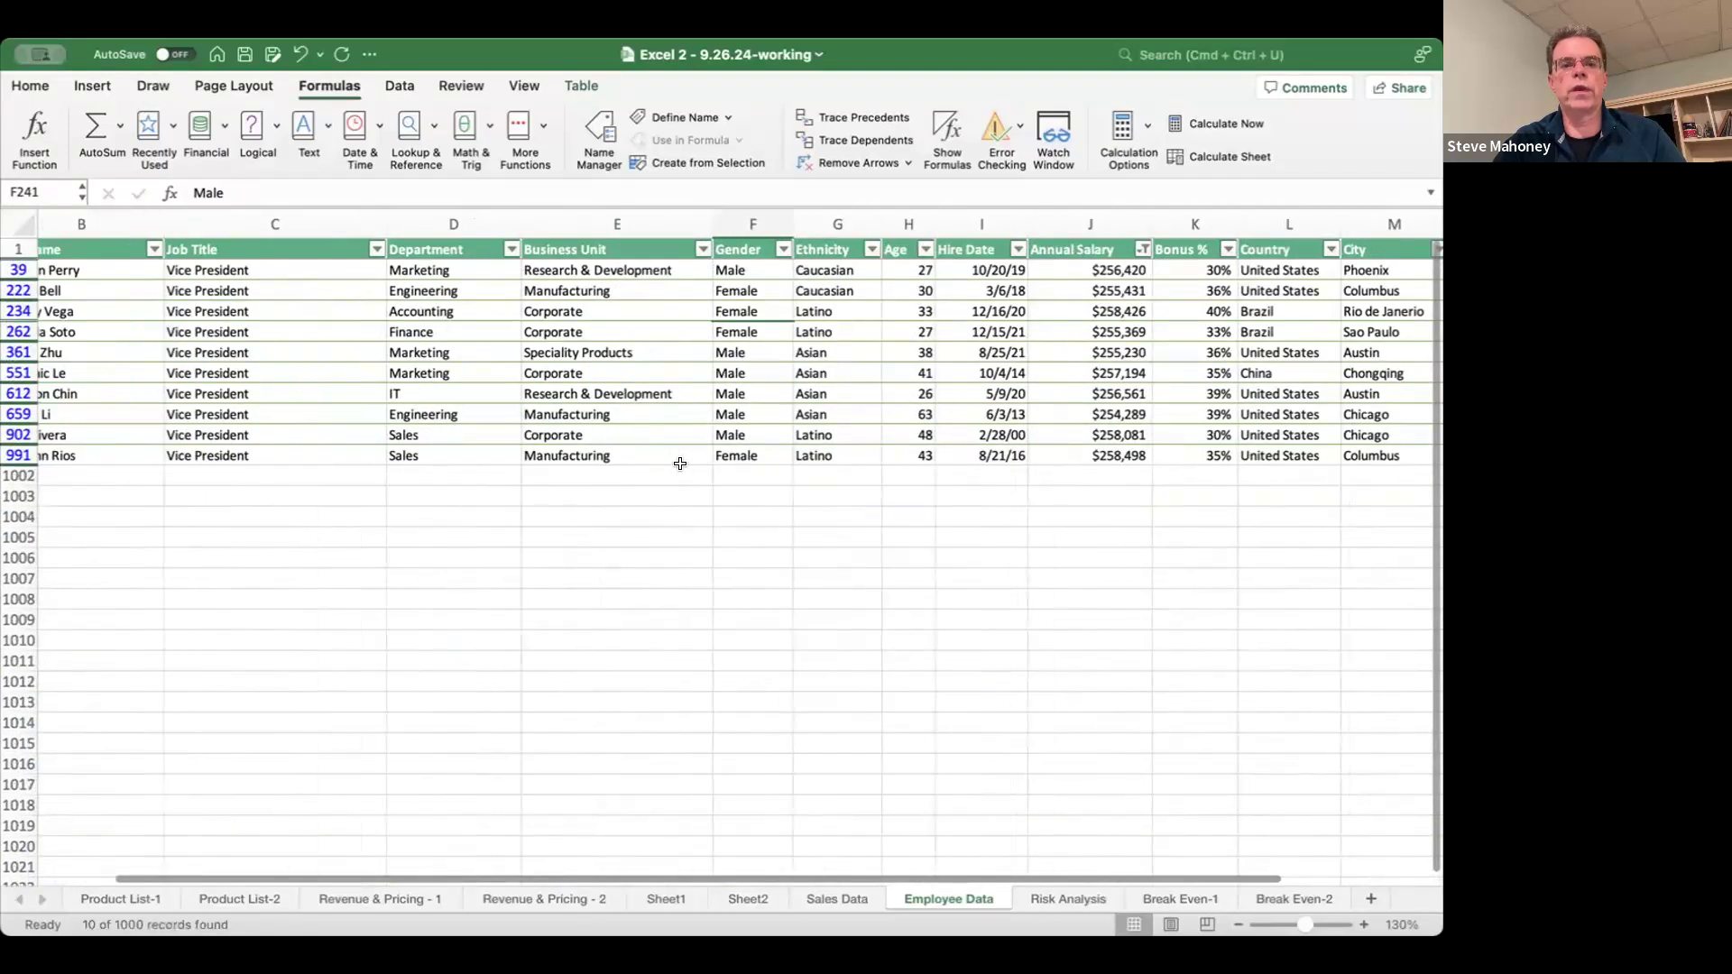
pyautogui.hscroll(-3, 680, 463)
pyautogui.hscroll(5, 608, 317)
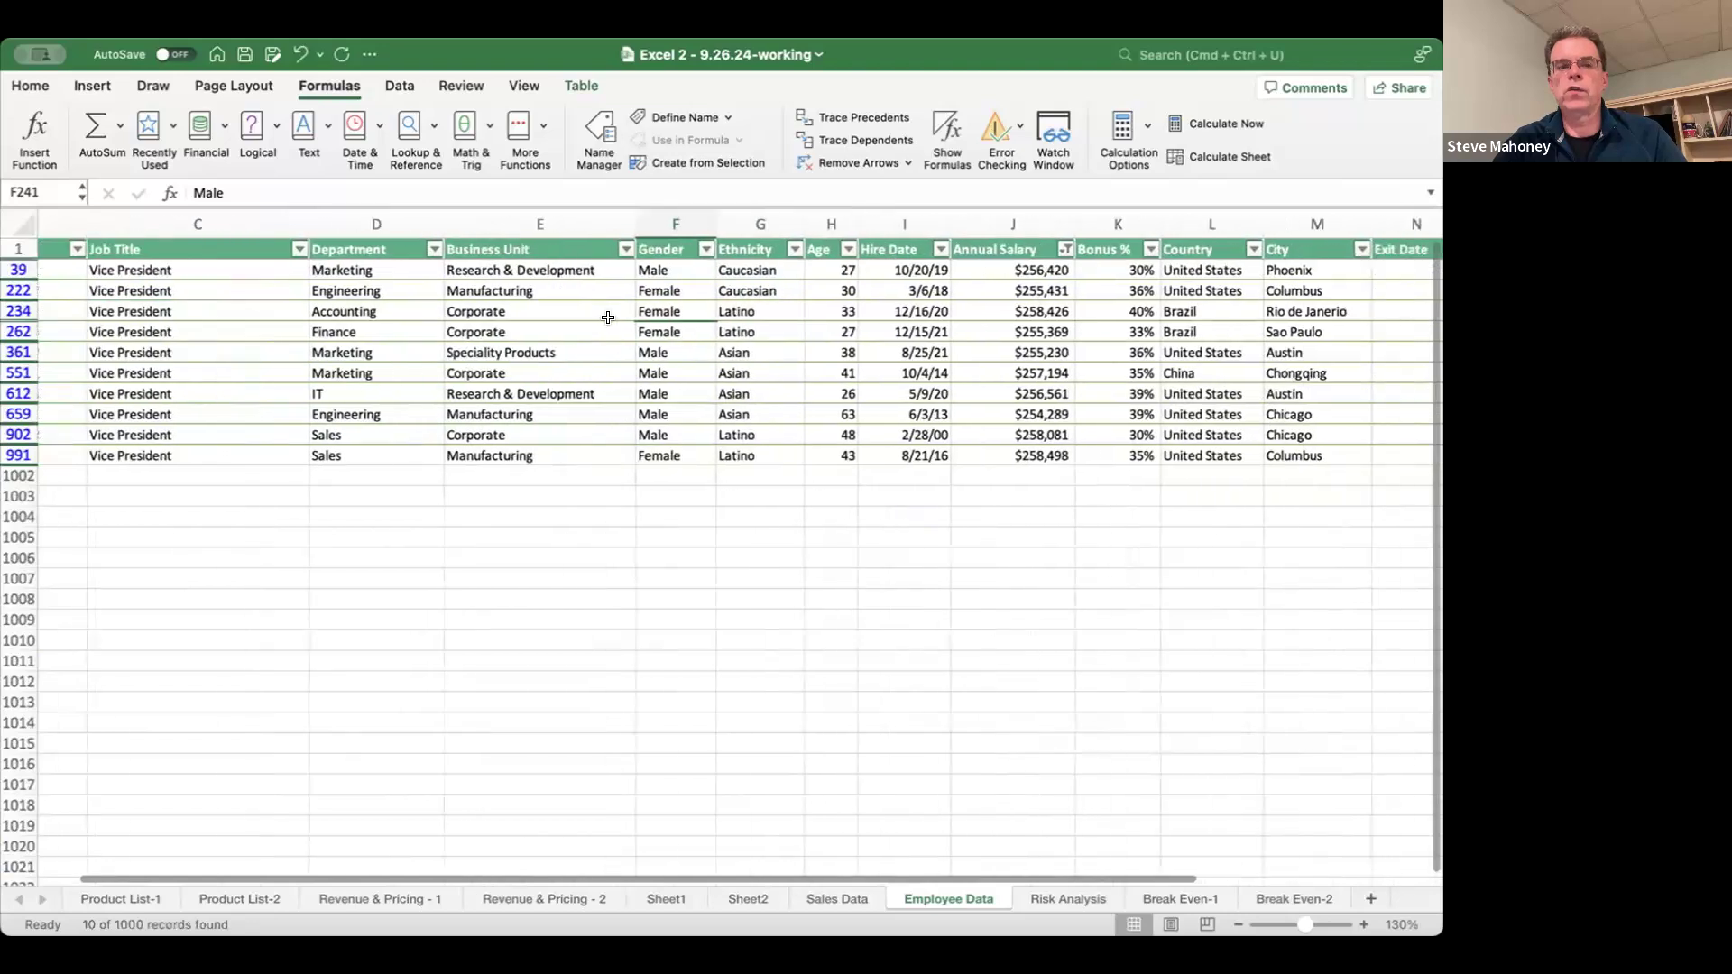
pyautogui.hscroll(-2, 608, 318)
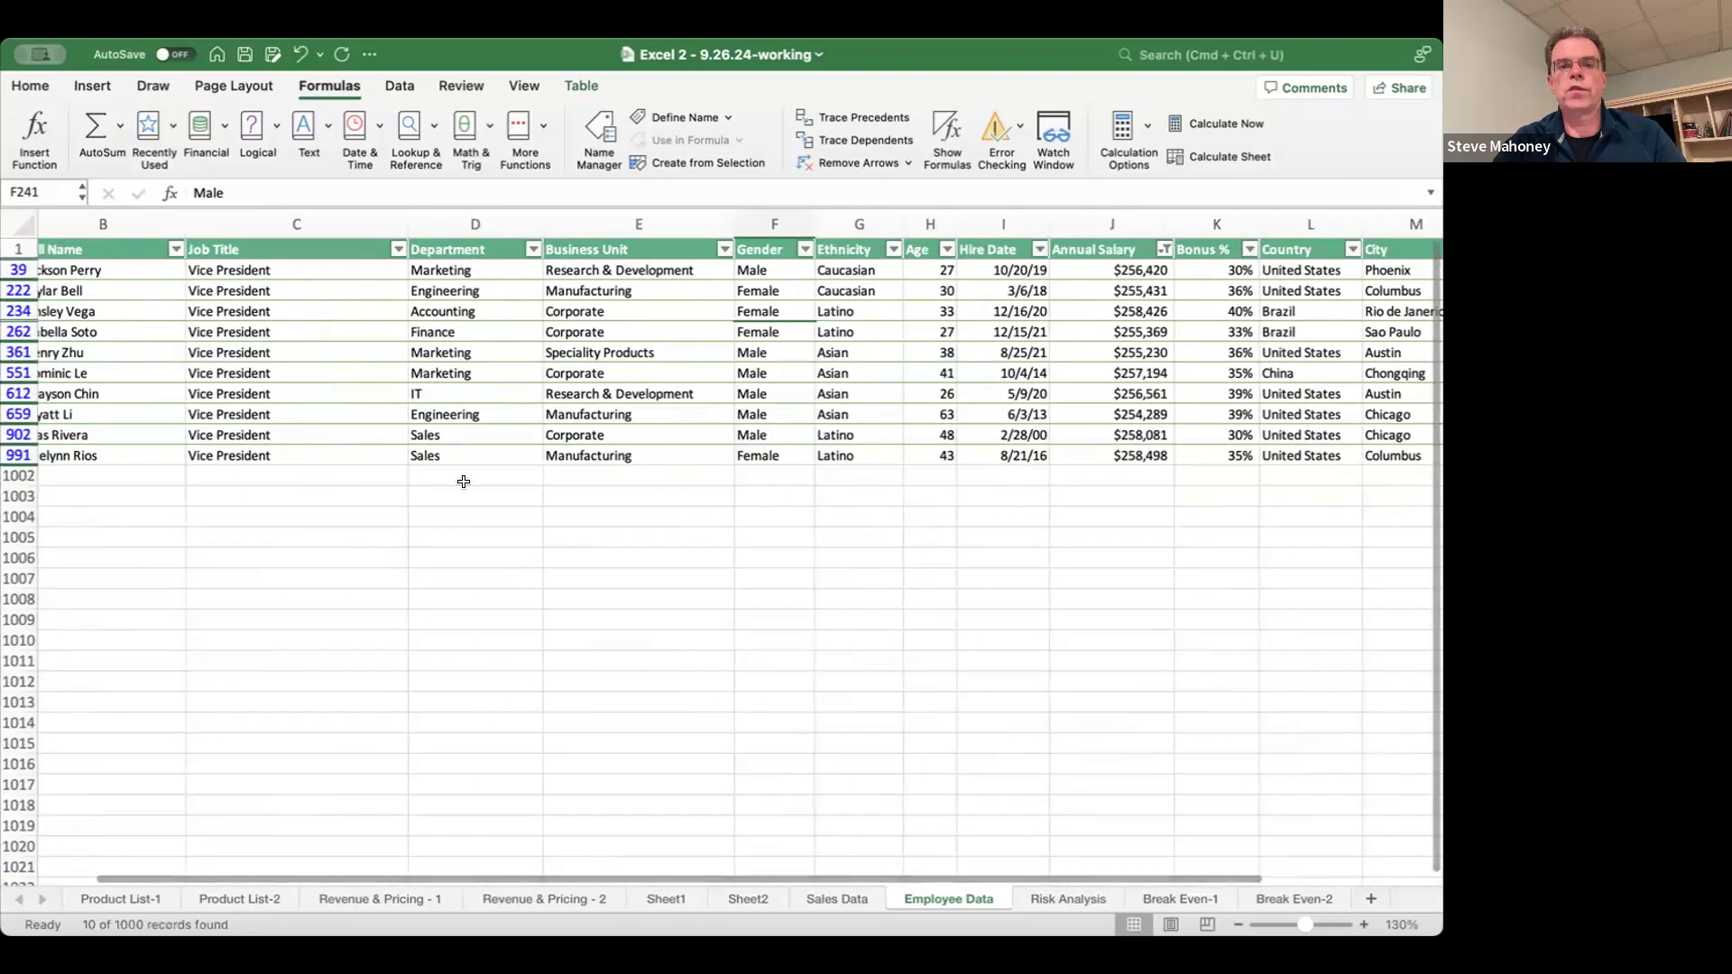
pyautogui.hscroll(3, 565, 453)
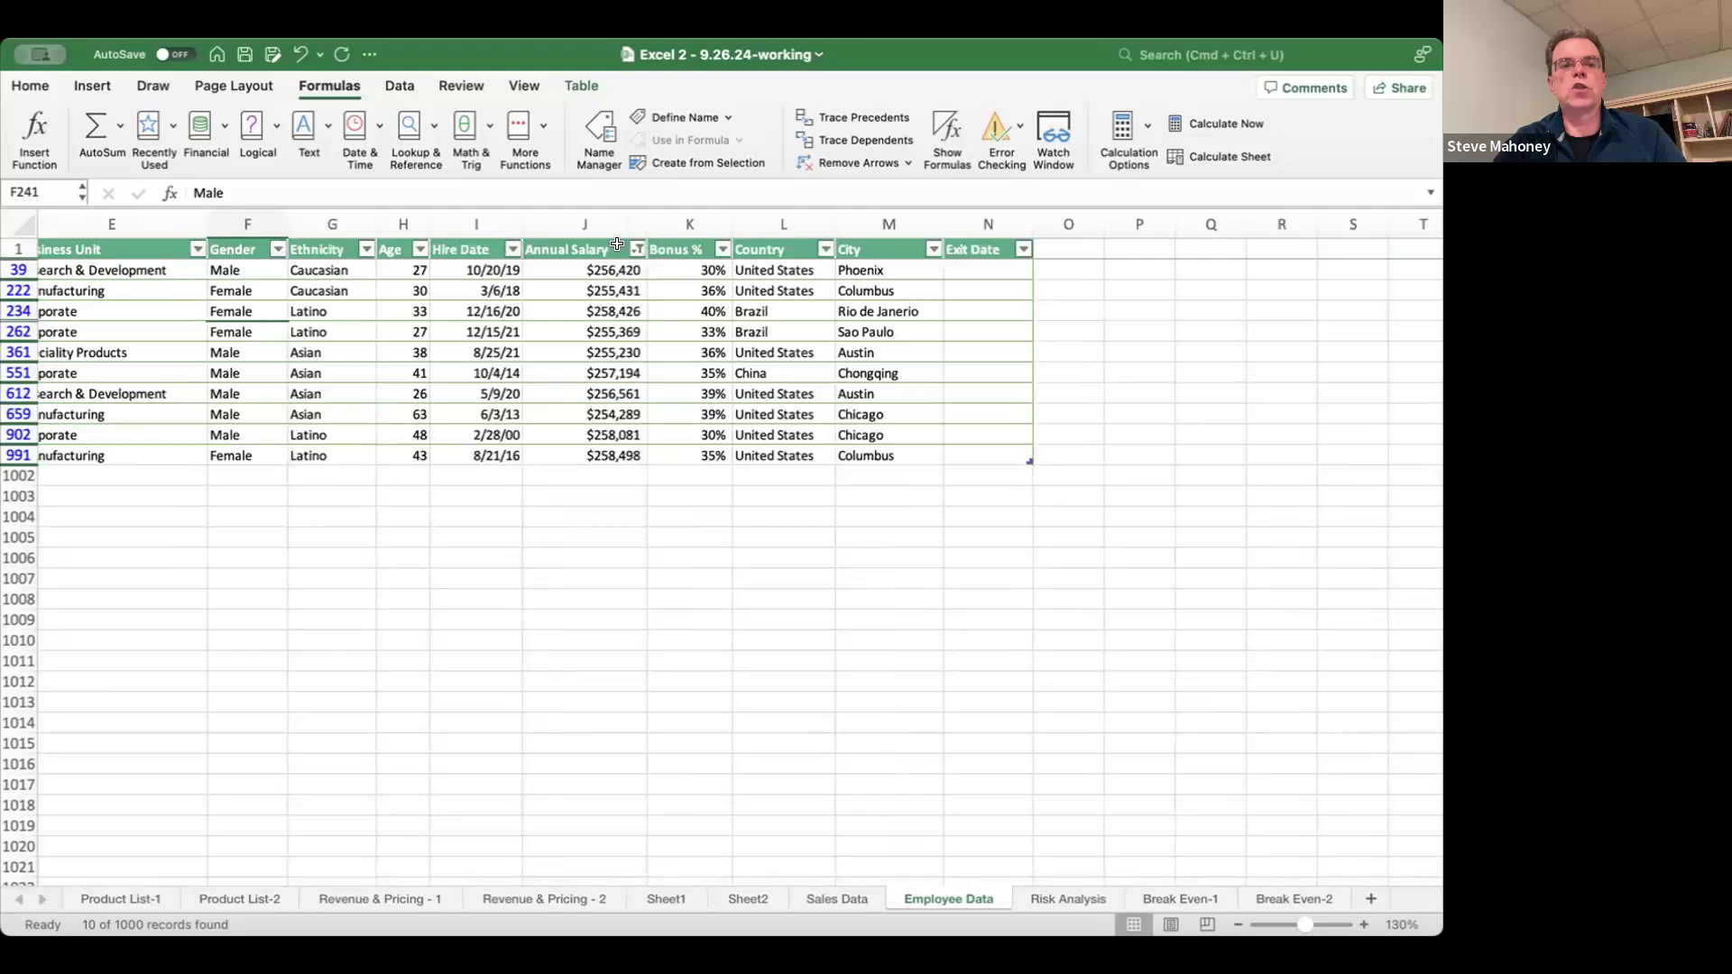
pyautogui.hscroll(-3, 598, 289)
pyautogui.hscroll(2, 674, 257)
pyautogui.moveTo(703, 268); pyautogui.dragTo(690, 454)
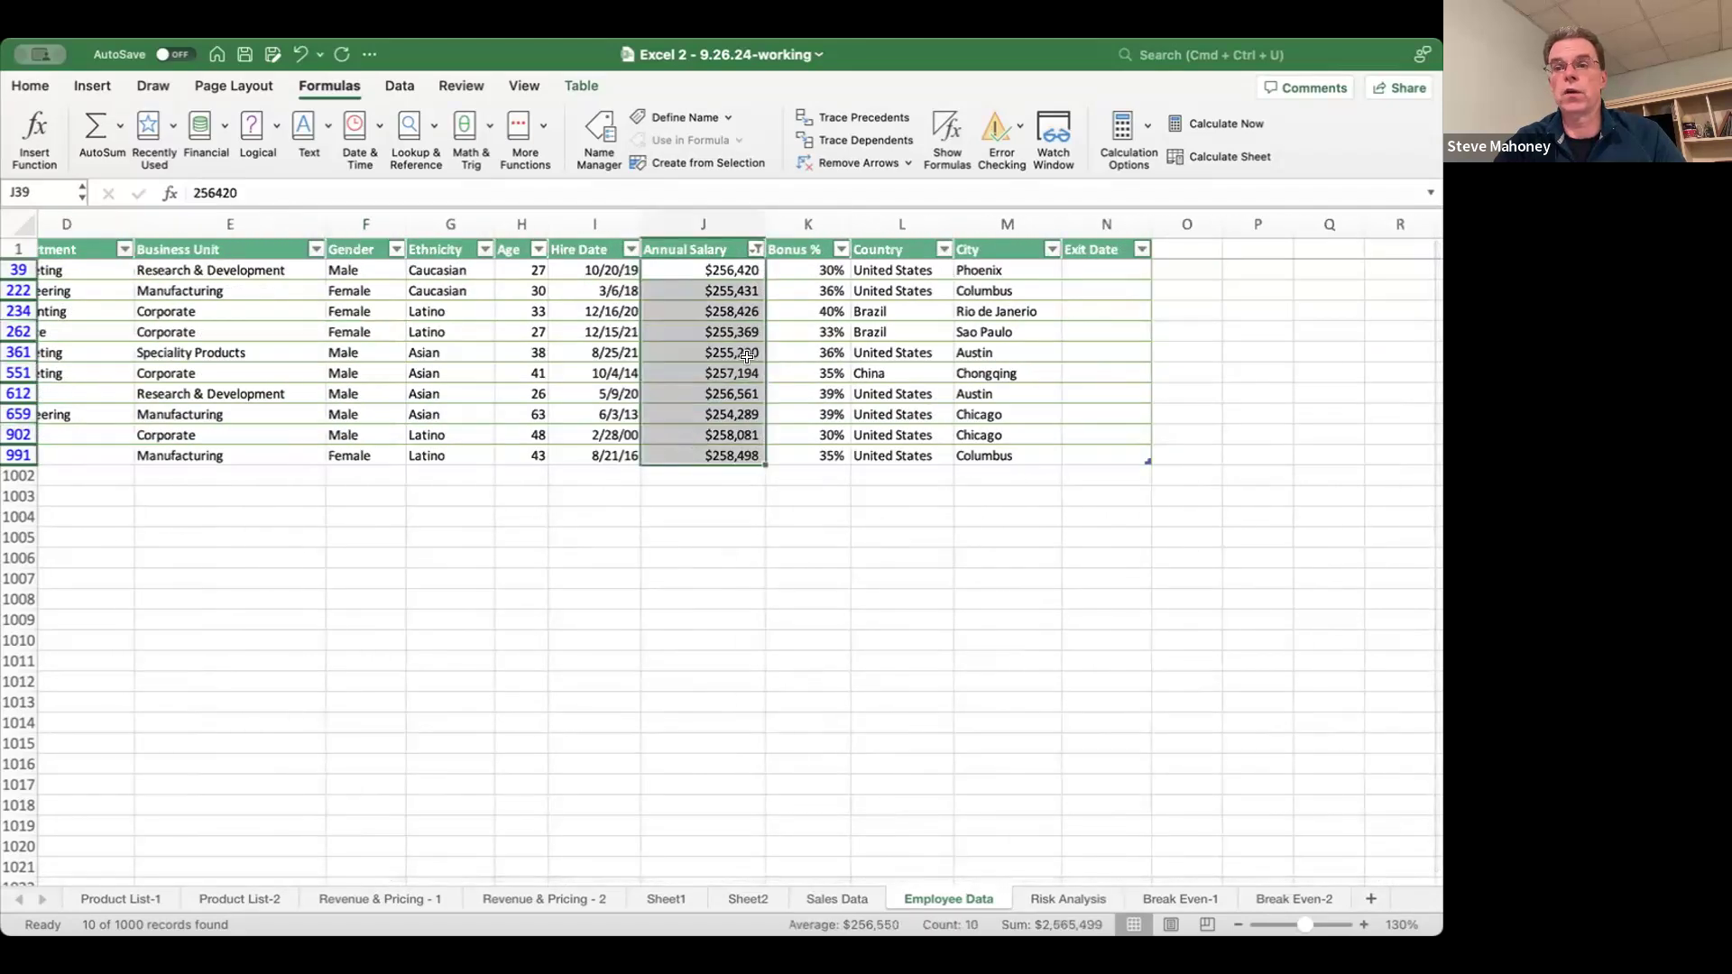
# - Raise the Annual Salary column's Top 10 filter to 20 items
pyautogui.click(755, 249)
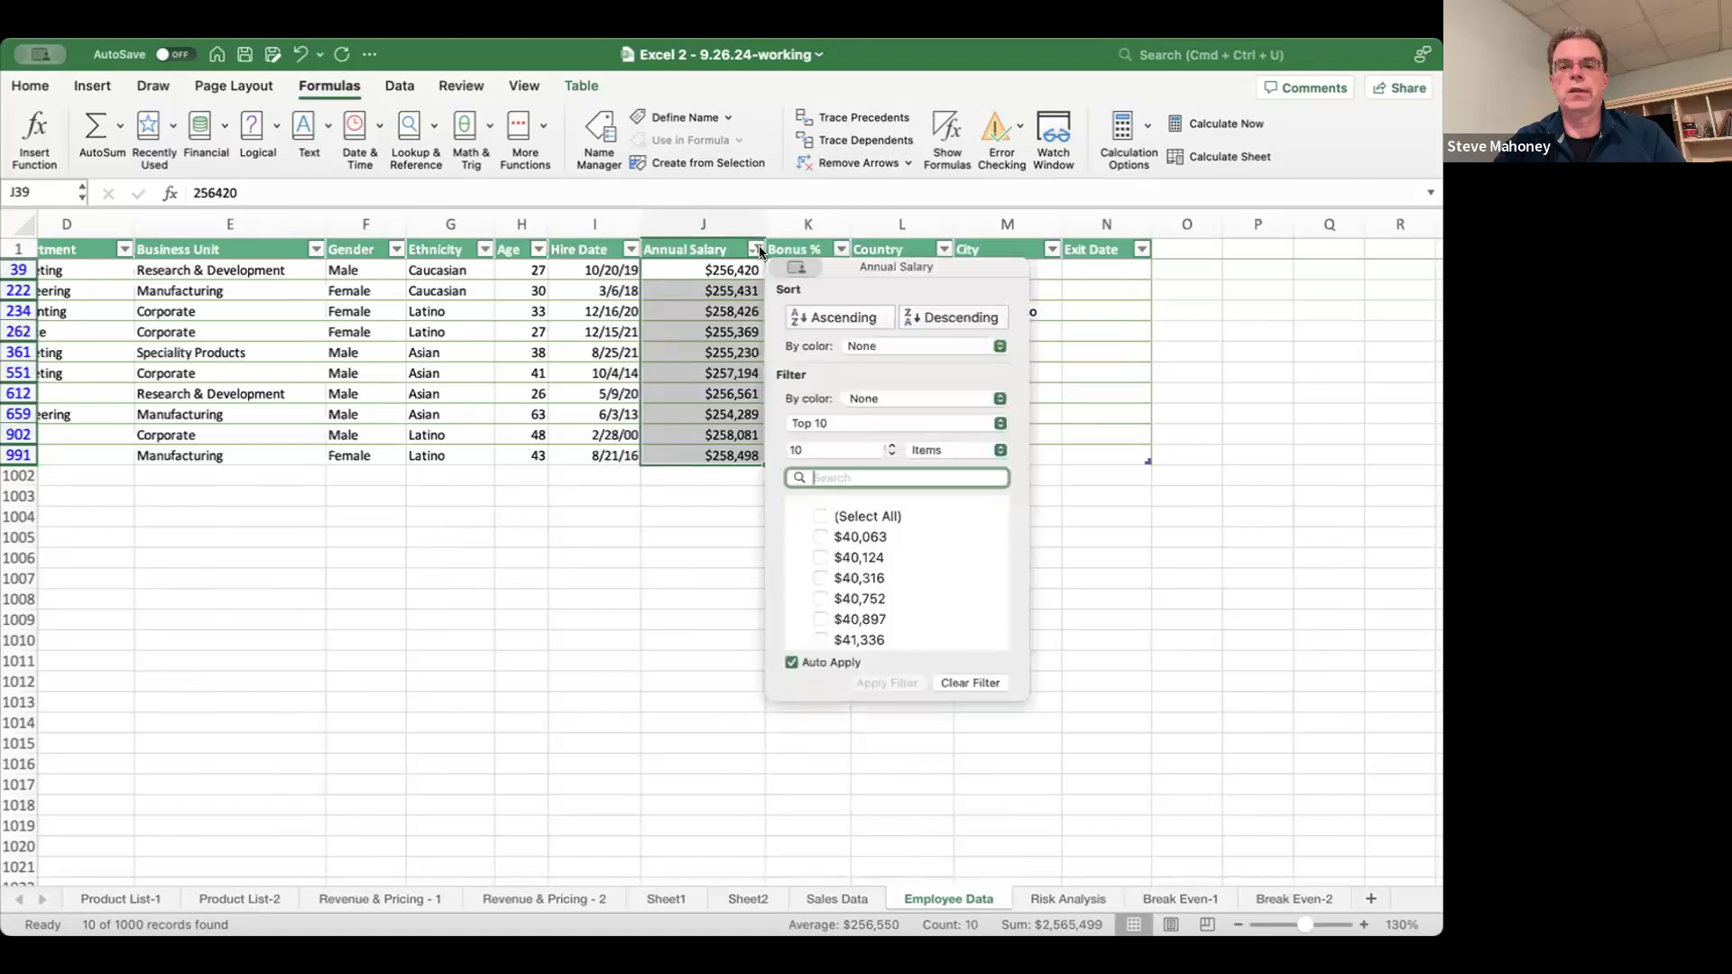
pyautogui.click(827, 447)
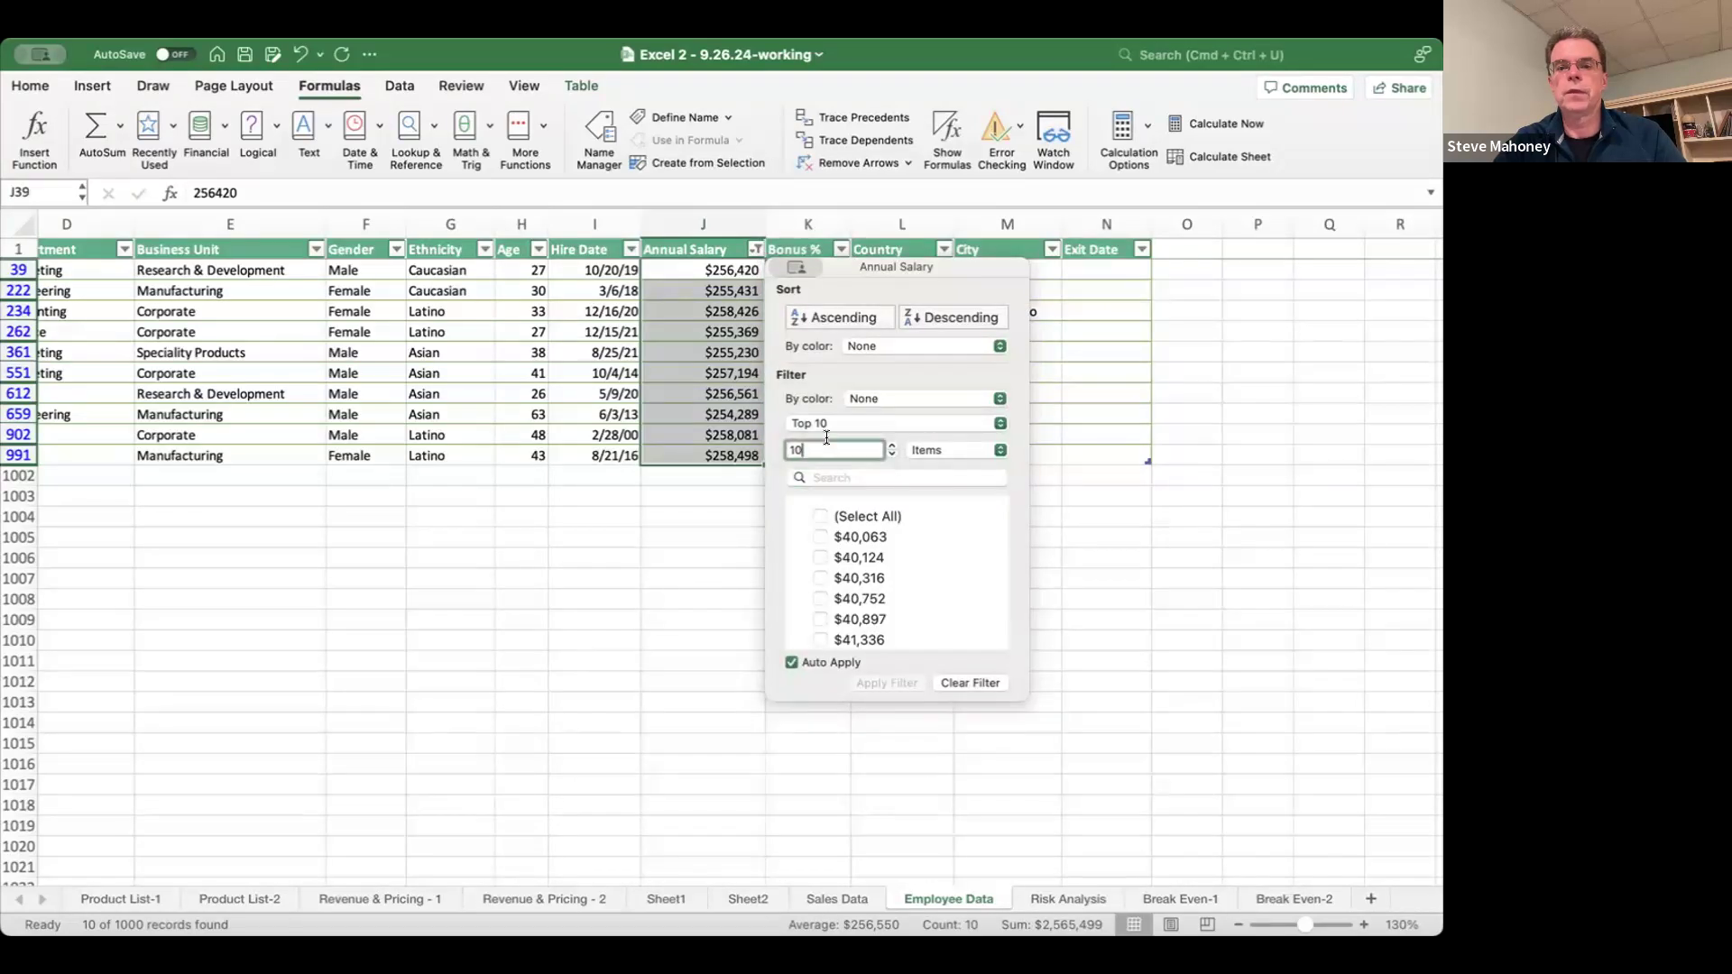
pyautogui.click(887, 445)
pyautogui.click(887, 445)
pyautogui.click(887, 444)
pyautogui.click(886, 445)
pyautogui.click(887, 444)
pyautogui.click(886, 445)
pyautogui.click(887, 444)
pyautogui.click(887, 444)
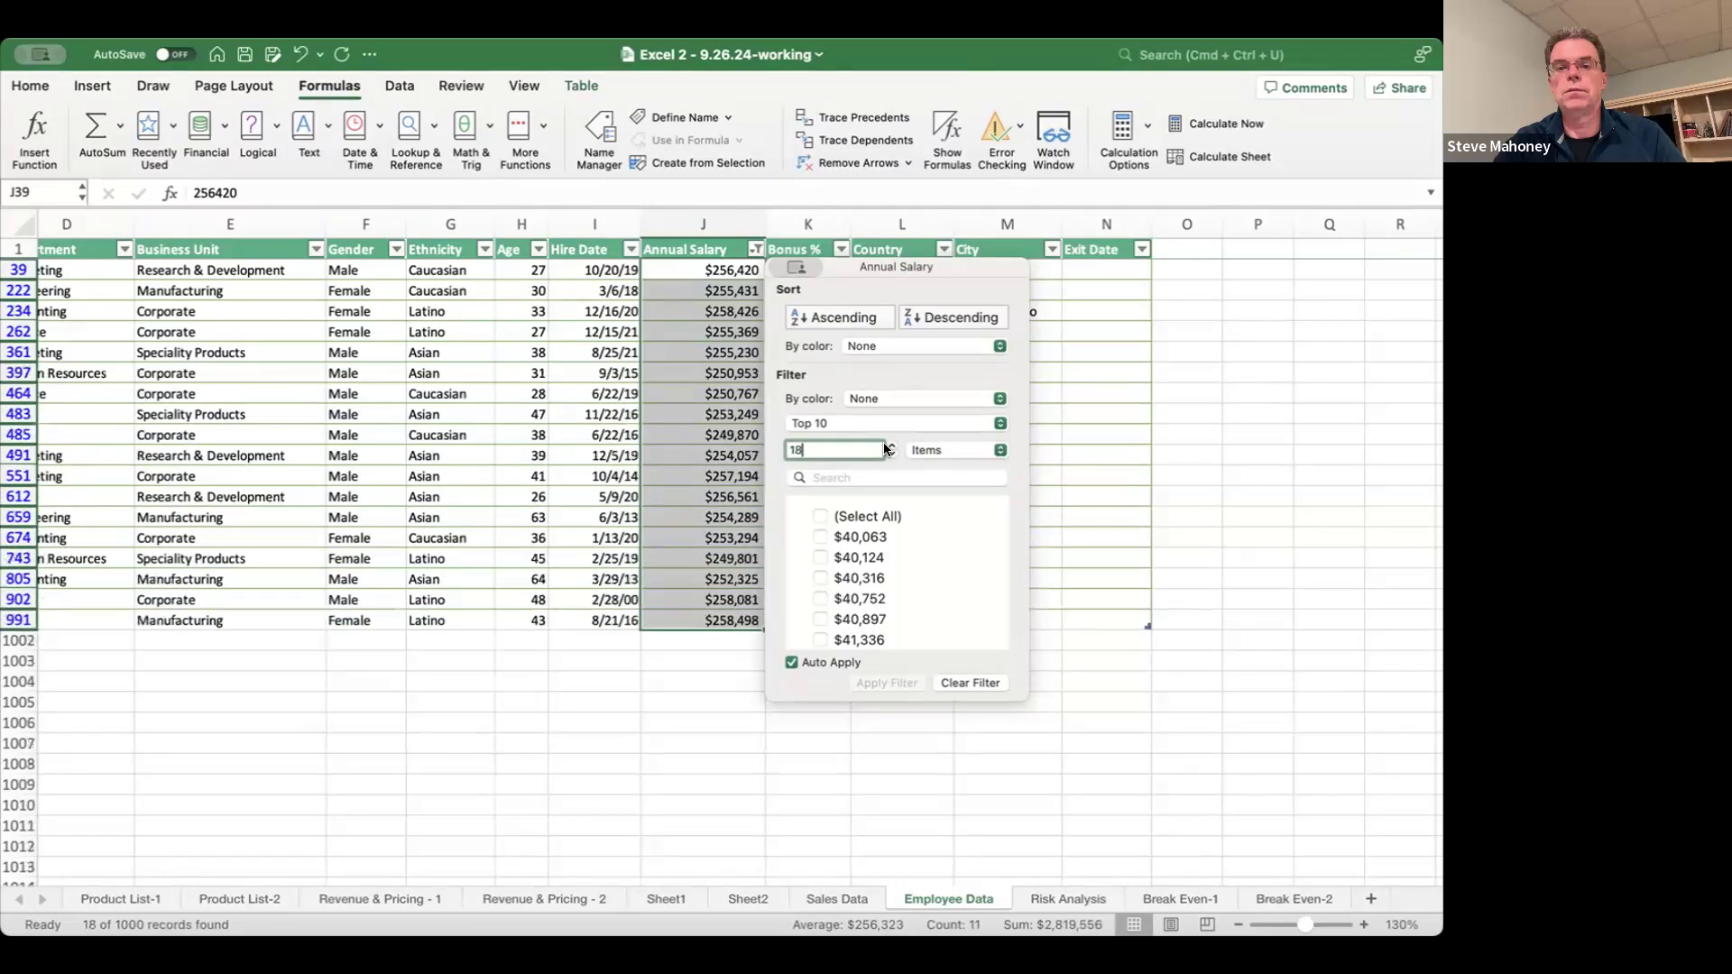
pyautogui.click(887, 444)
pyautogui.click(887, 444)
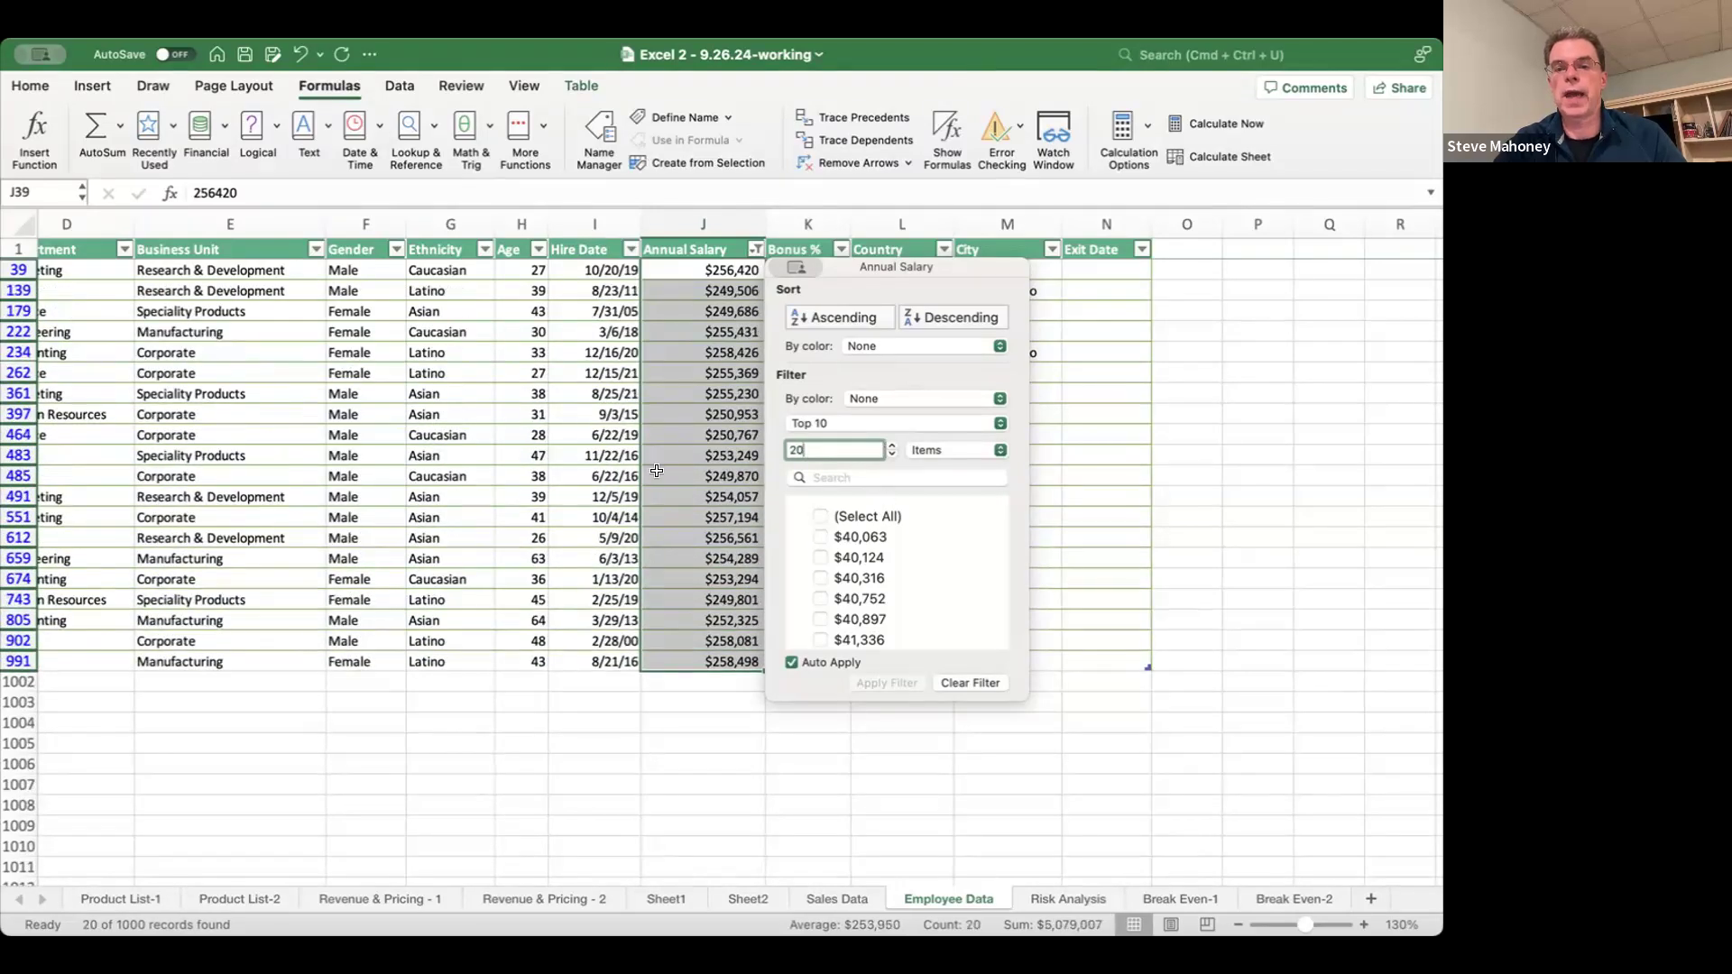
# - Change the Annual Salary filter to show only salaries Greater Than 70000
pyautogui.click(869, 422)
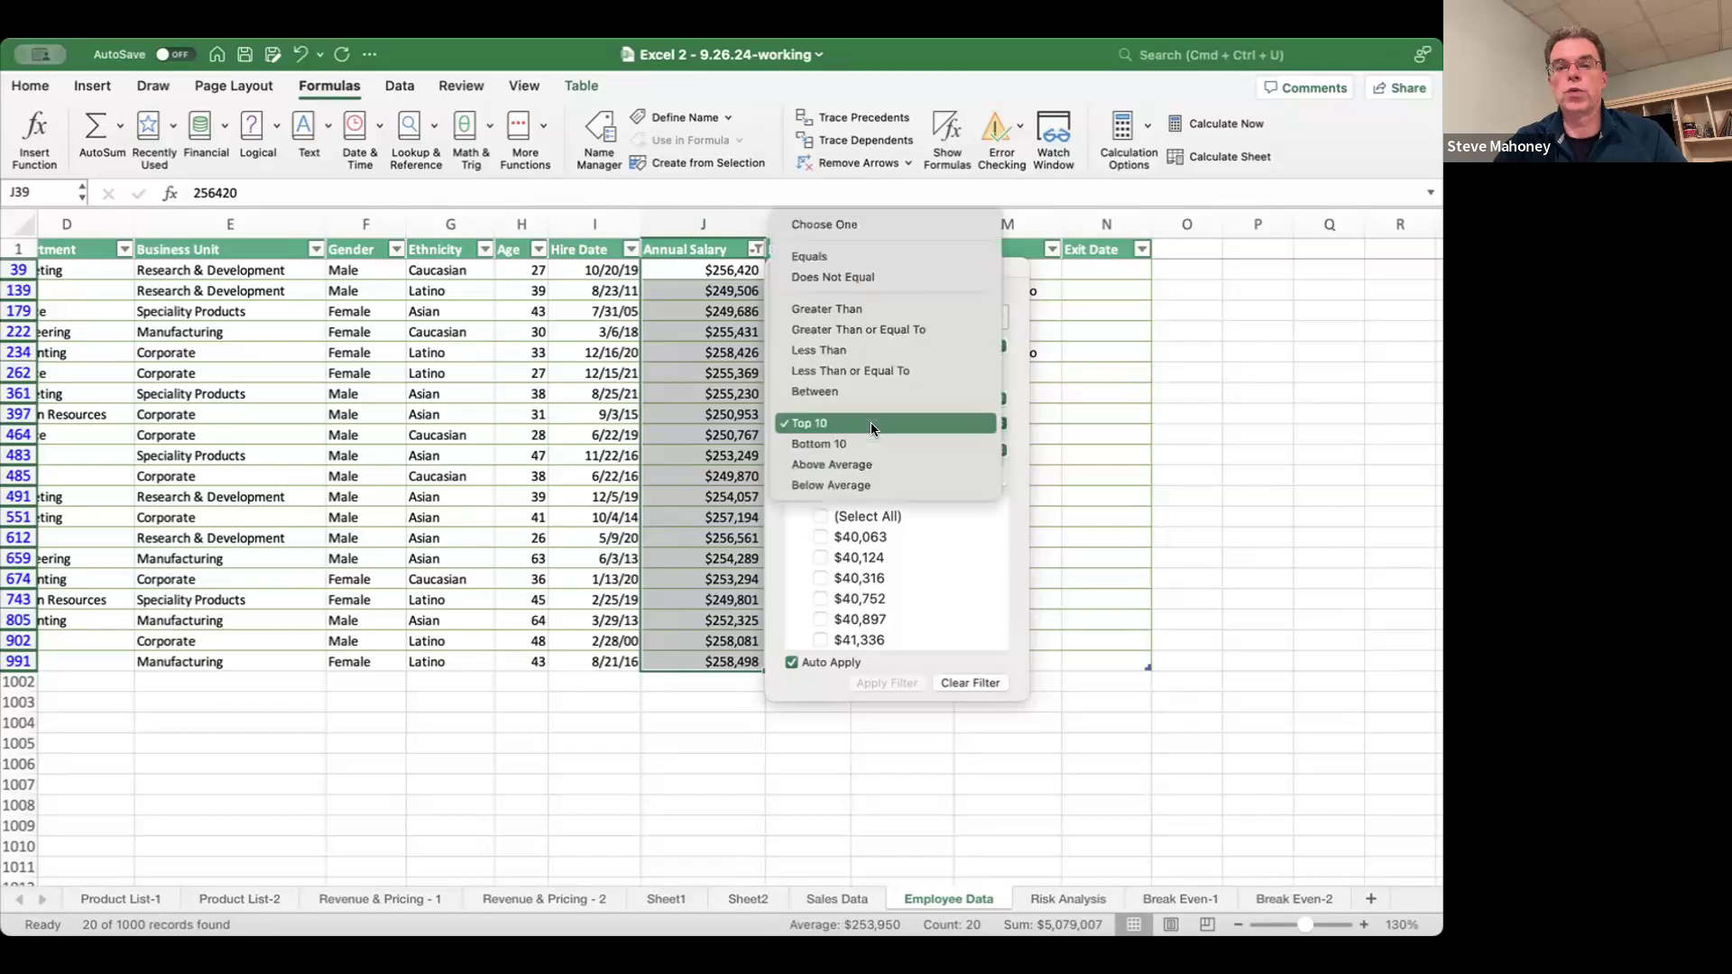
pyautogui.click(875, 308)
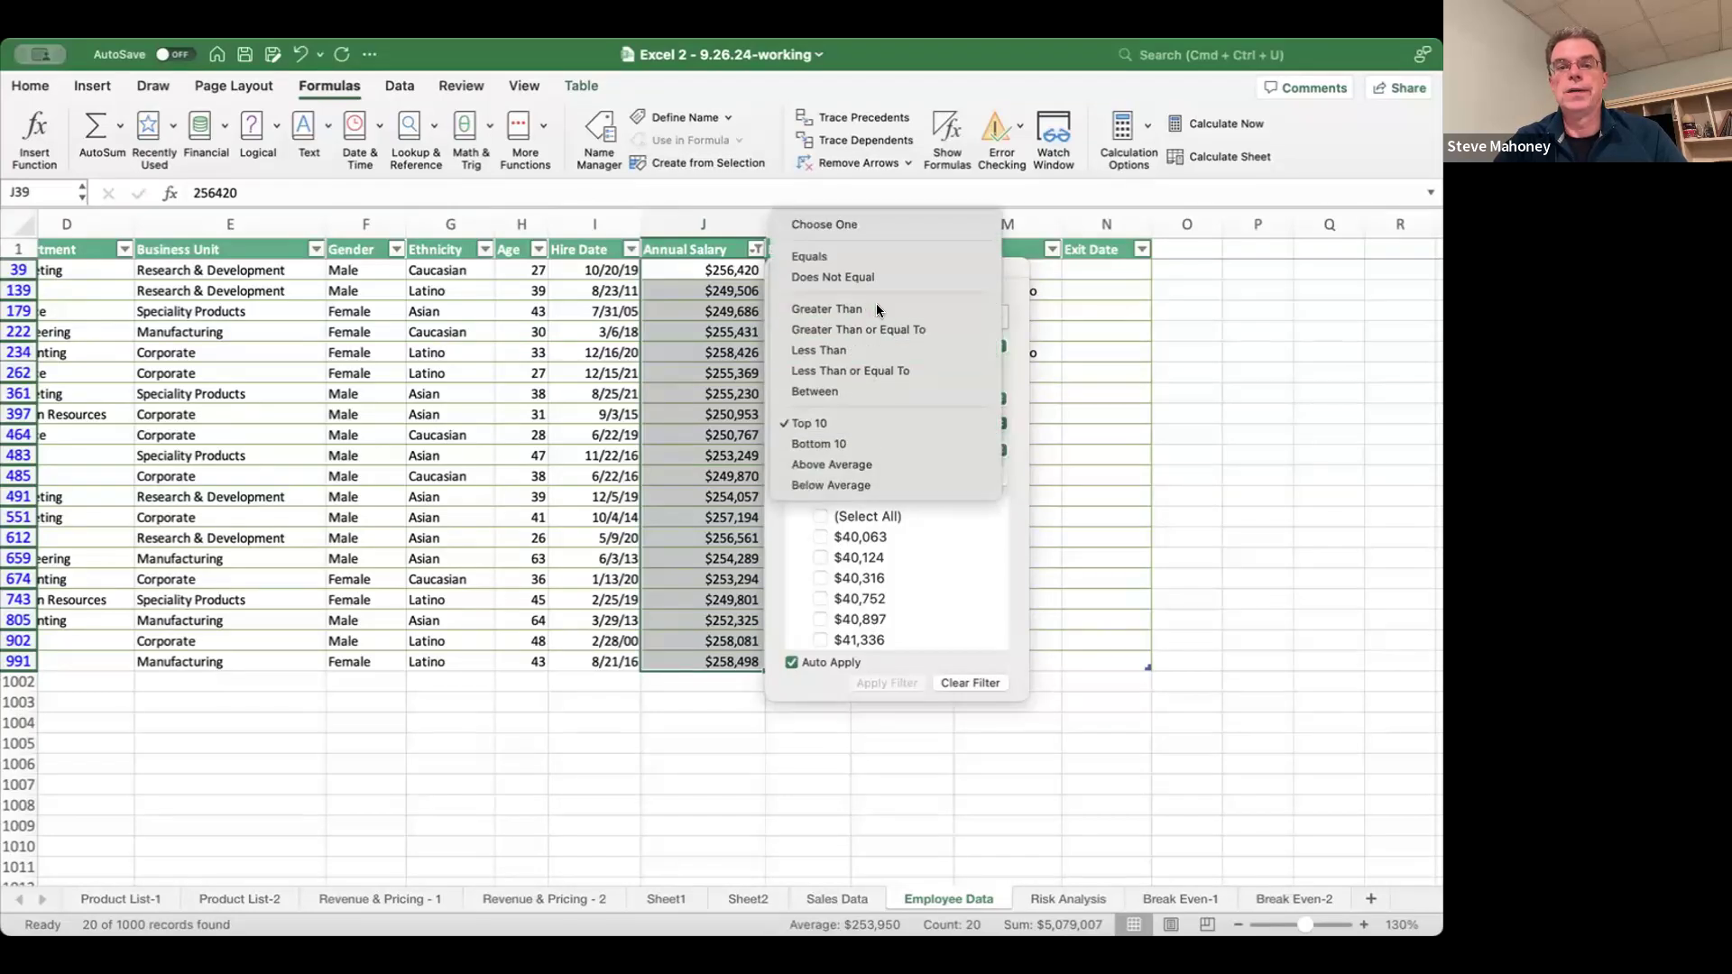
pyautogui.write('70000')
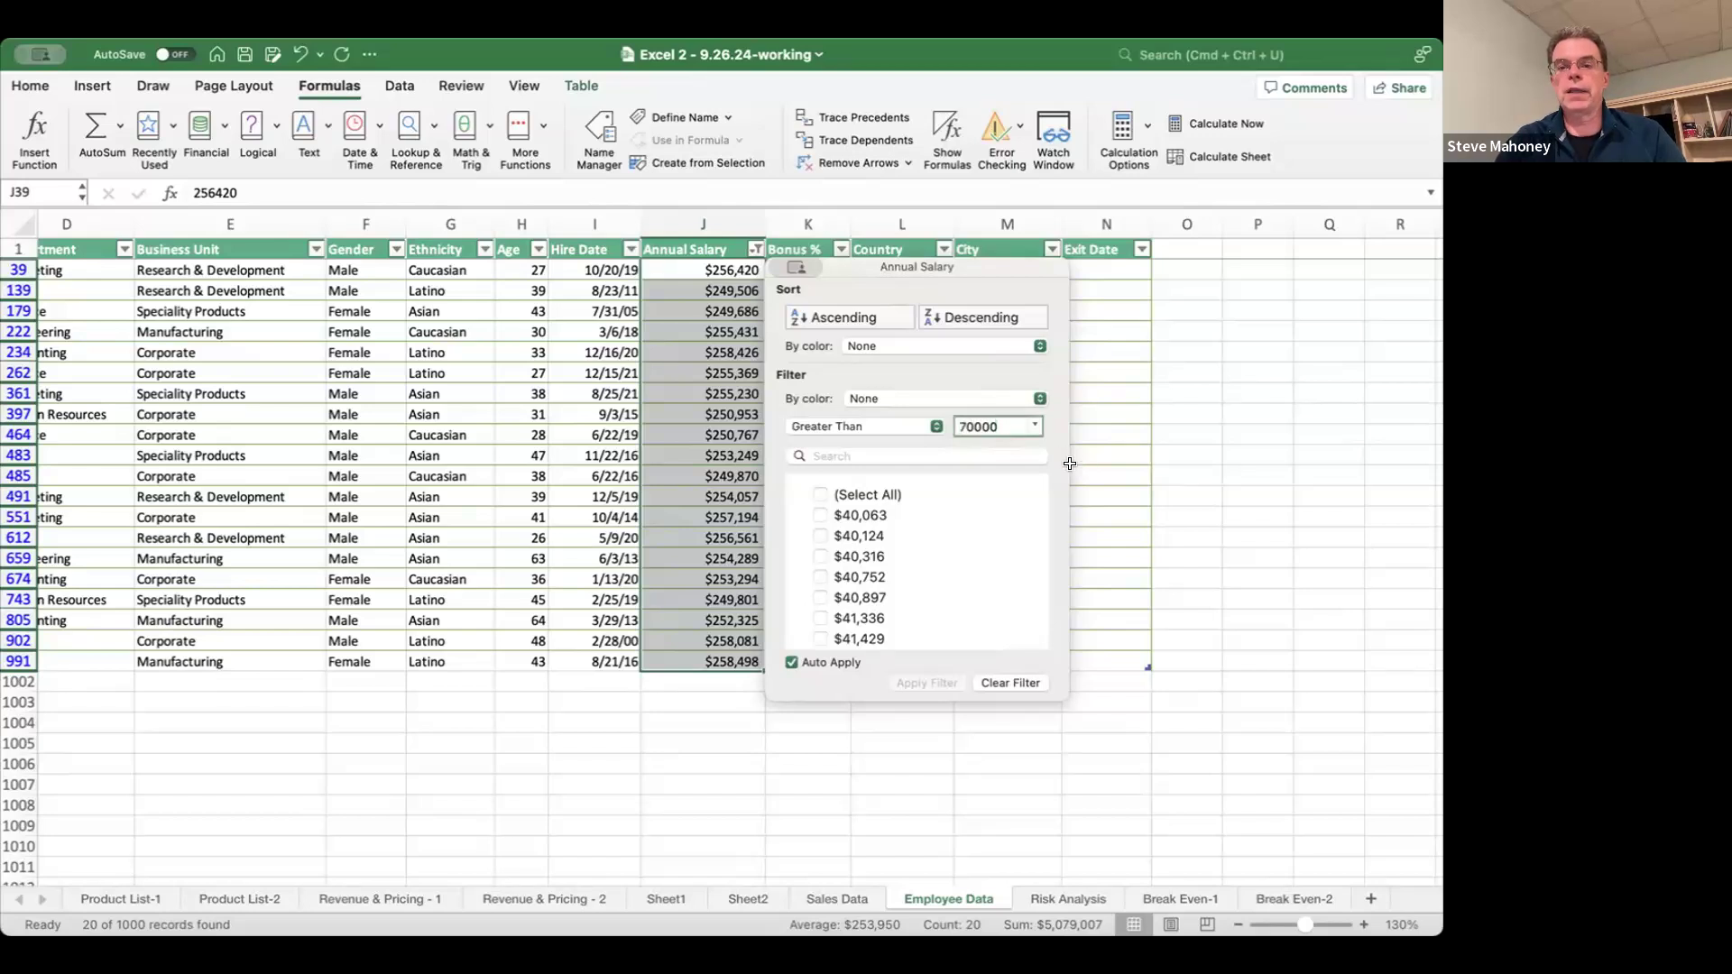
pyautogui.press('Return')
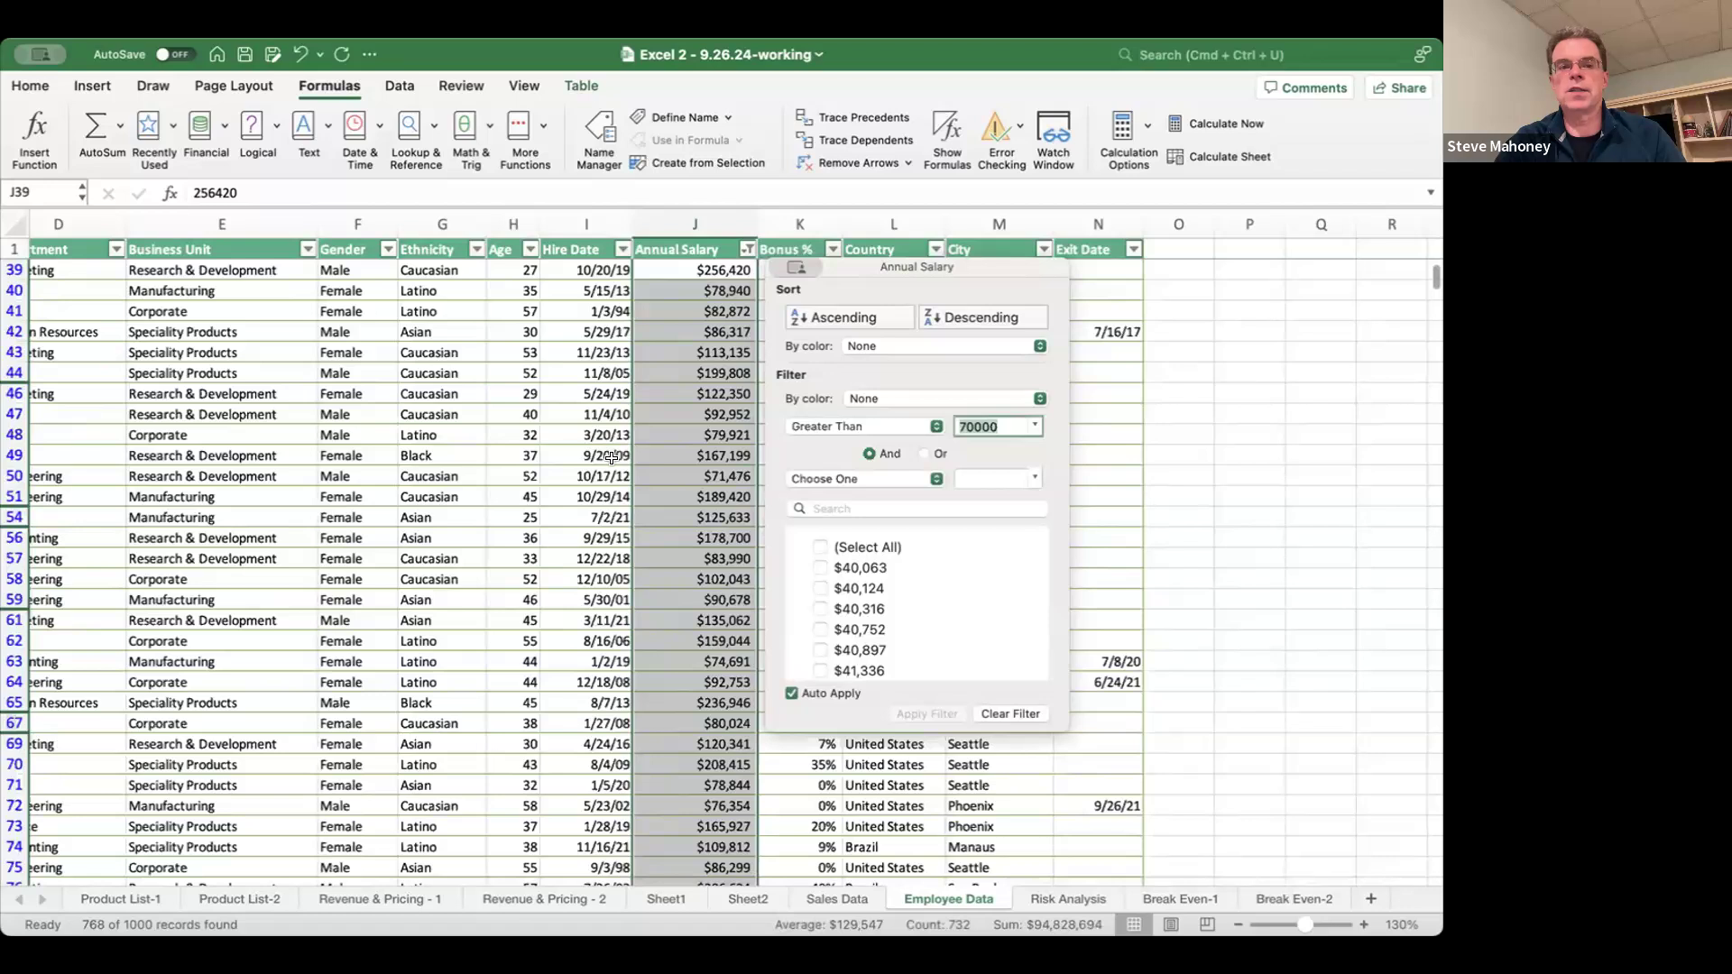
pyautogui.press('Escape')
pyautogui.click(709, 331)
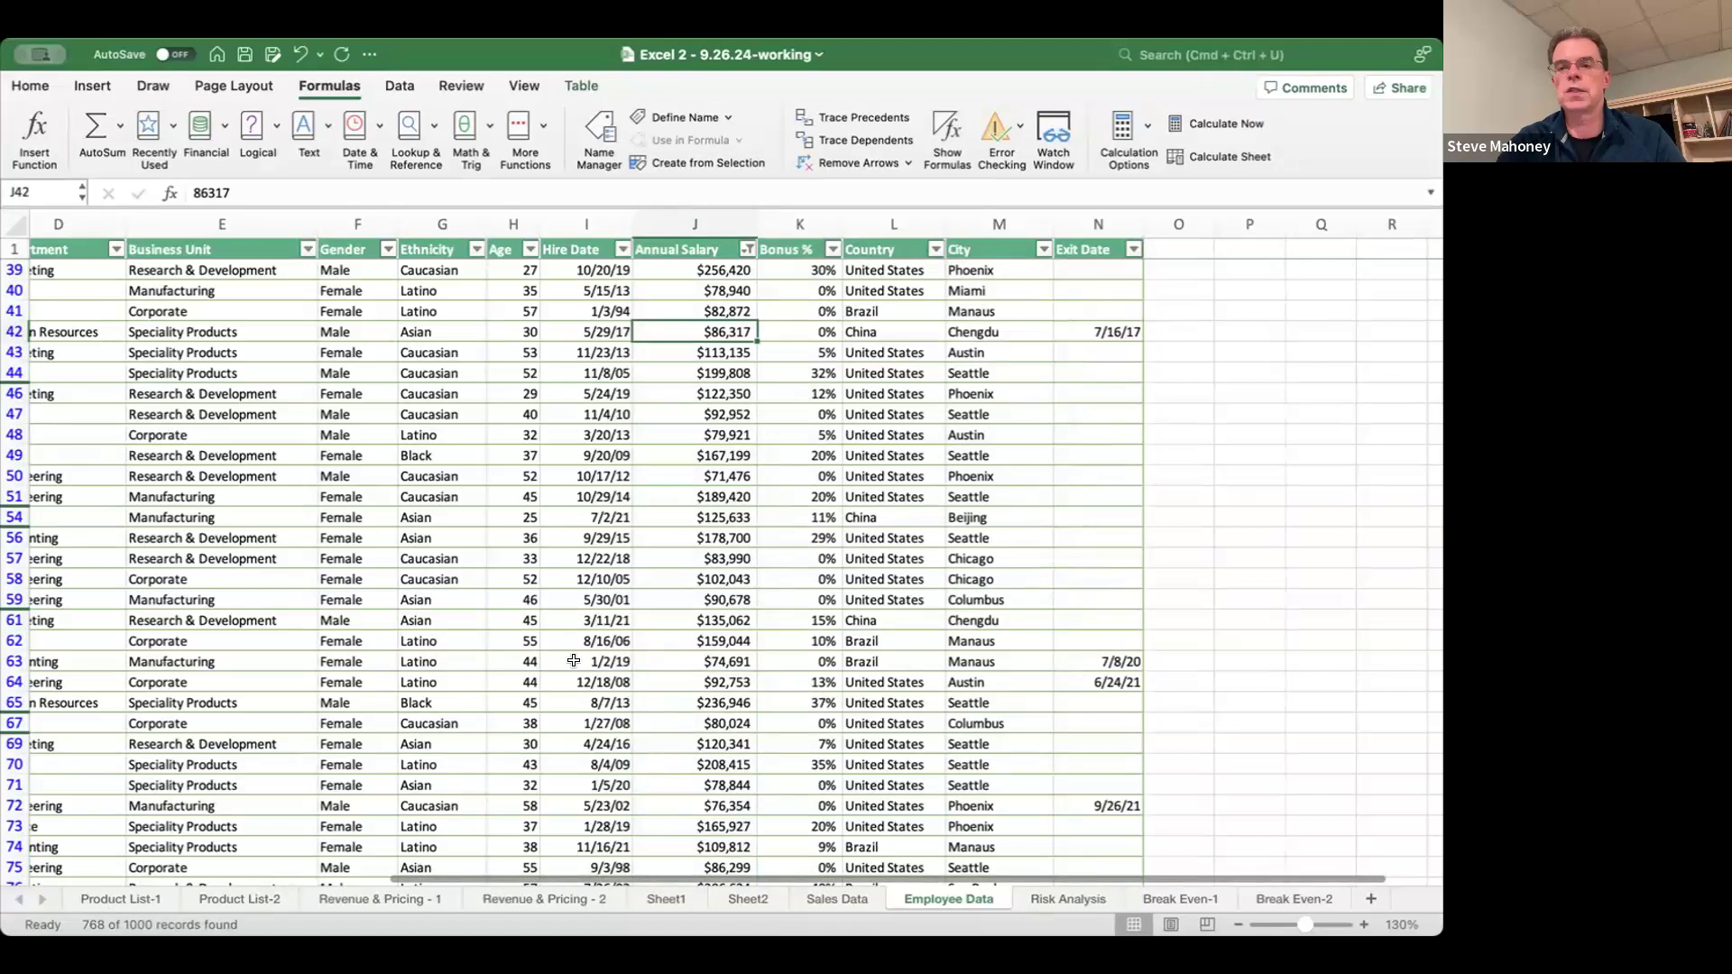
# - Add a second condition, And Less Than 100000, to the Annual Salary filter
pyautogui.scroll(10, 625, 590)
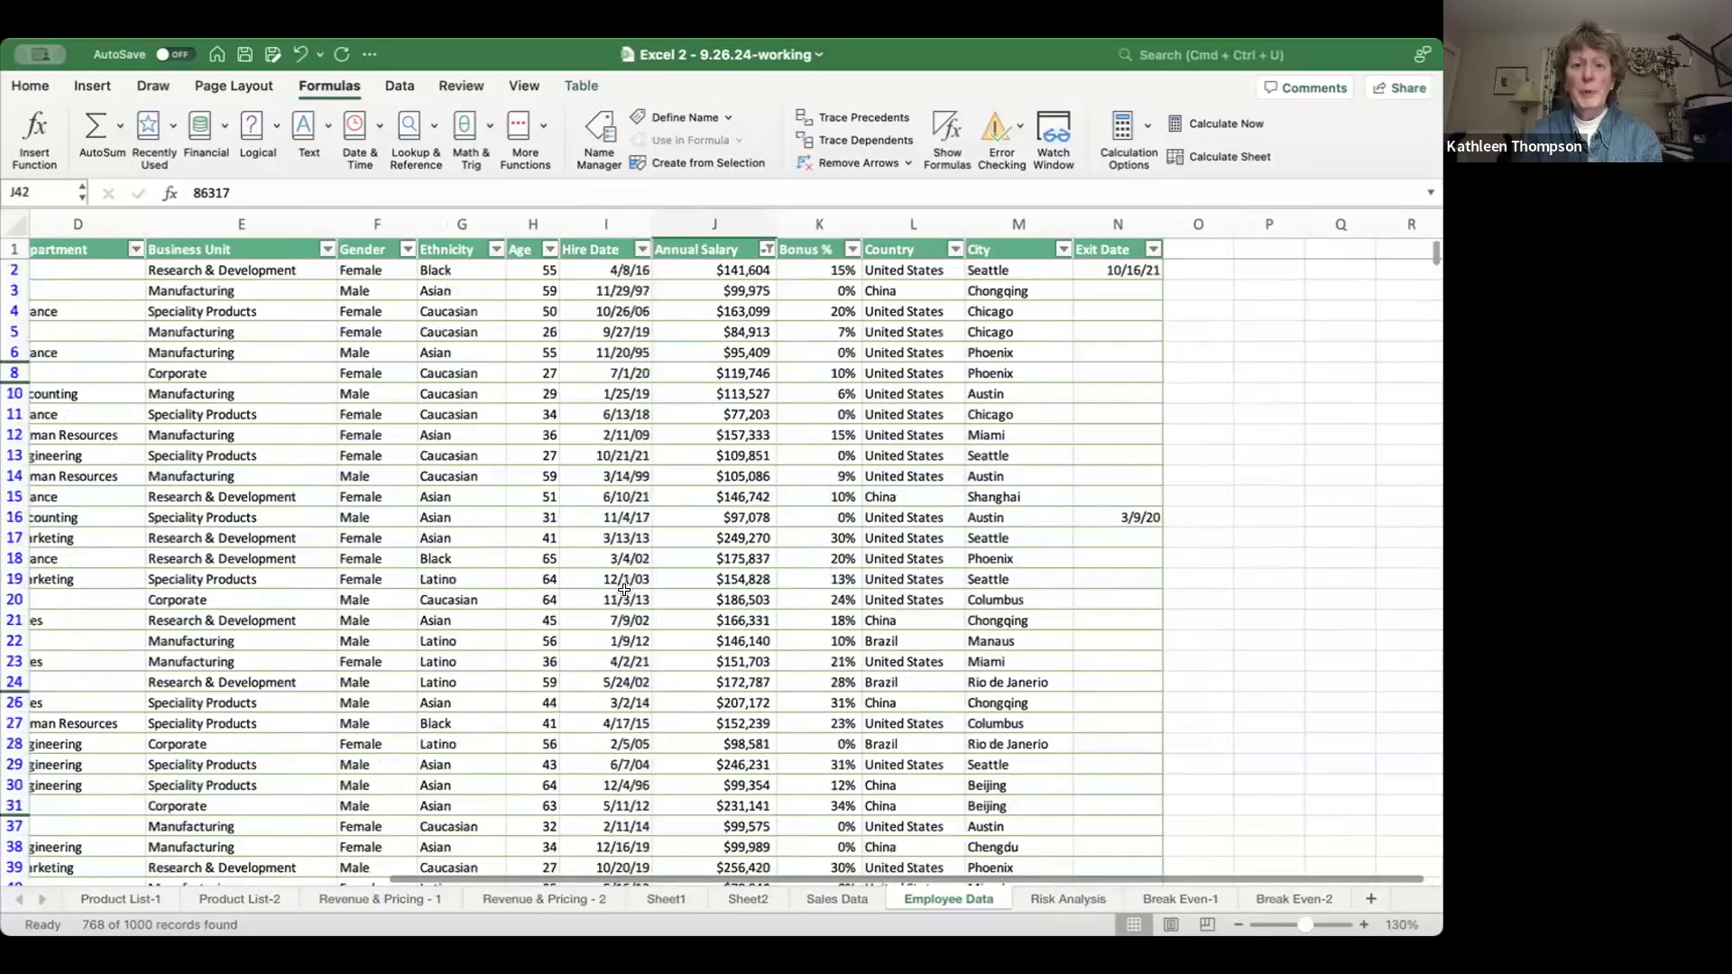
pyautogui.click(765, 250)
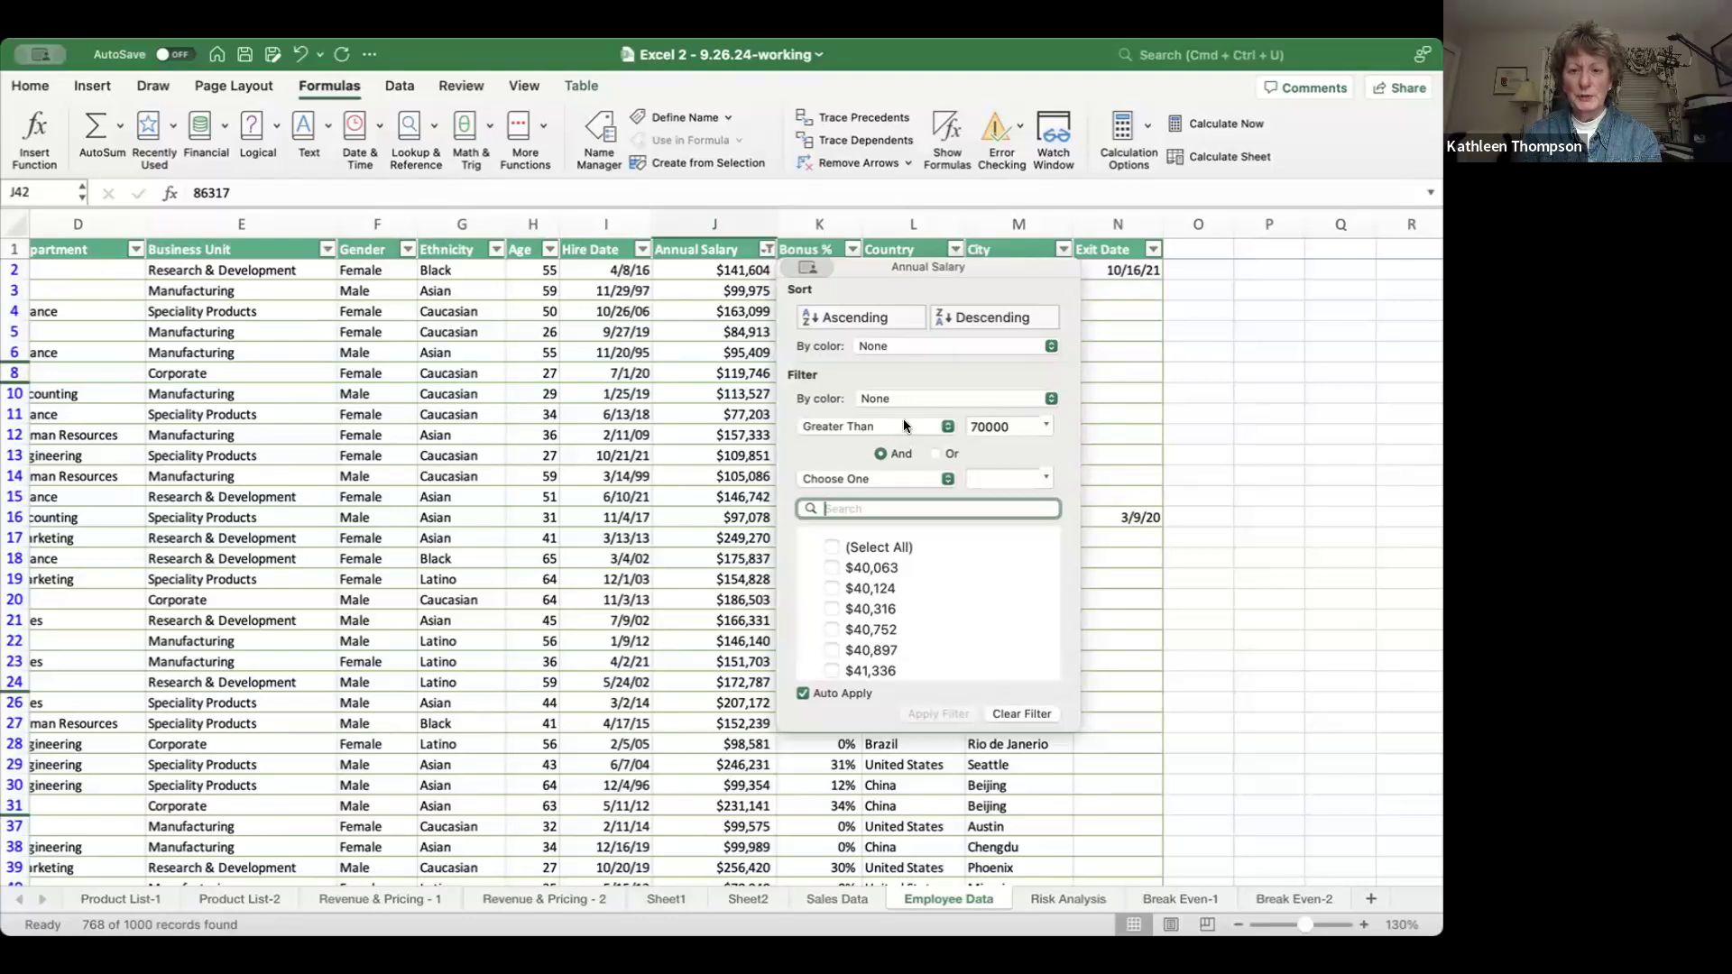
pyautogui.click(862, 479)
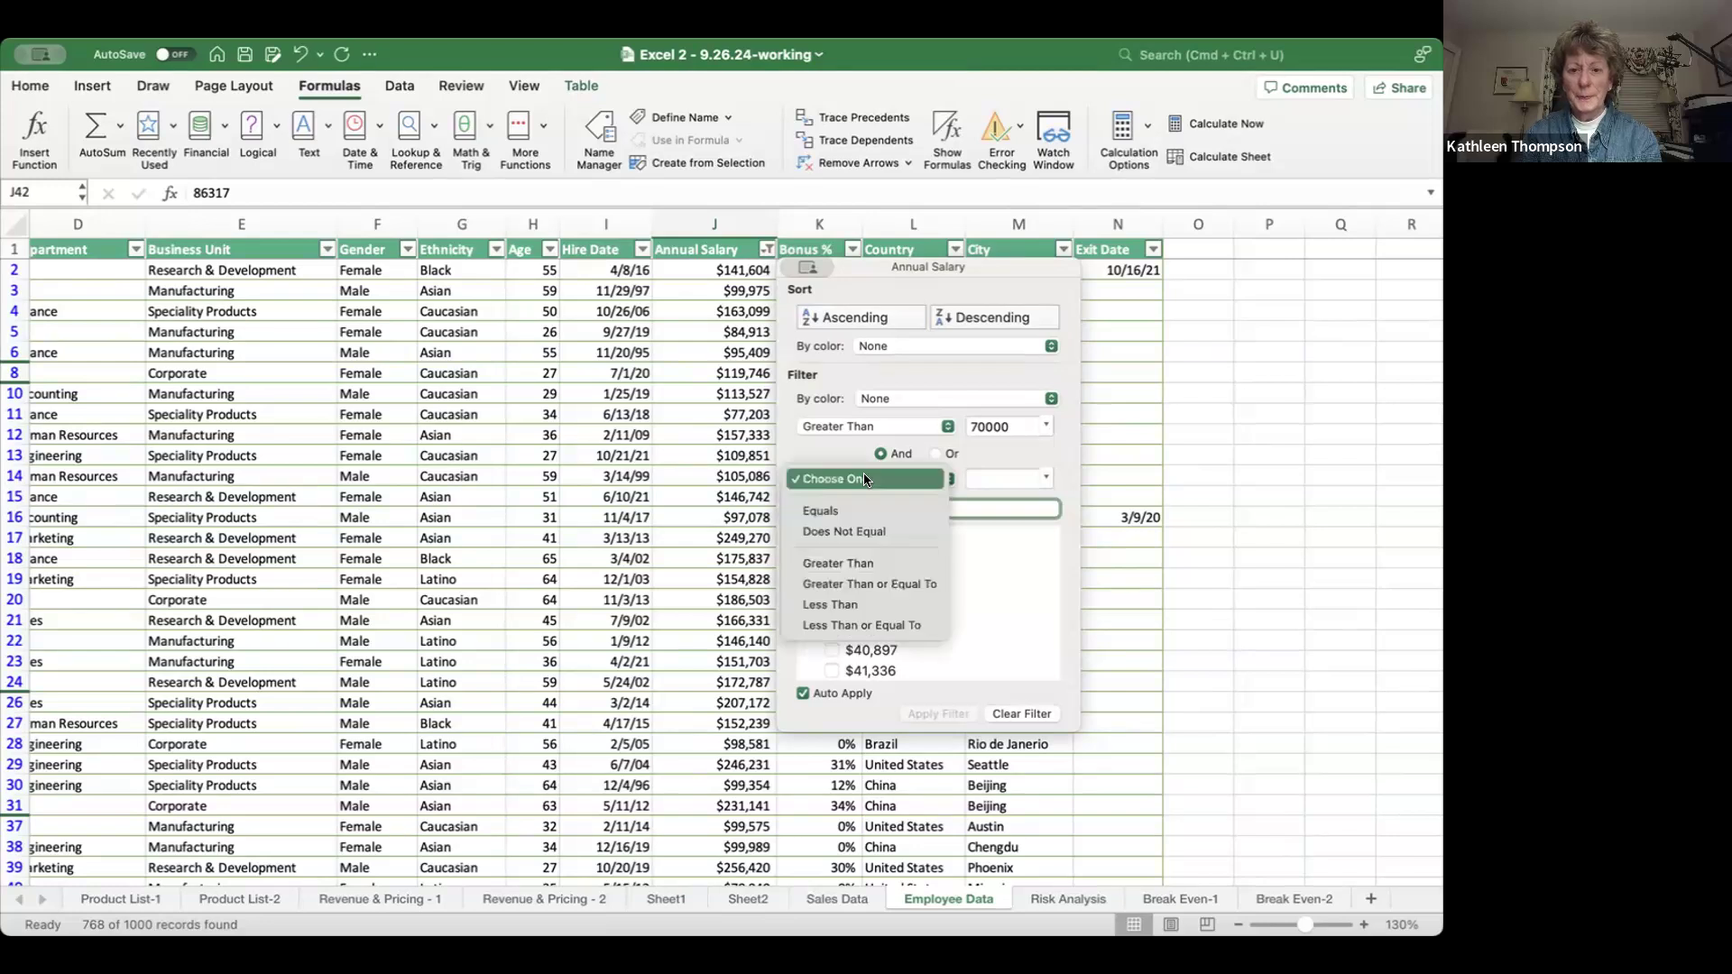
pyautogui.click(834, 604)
pyautogui.write('100000')
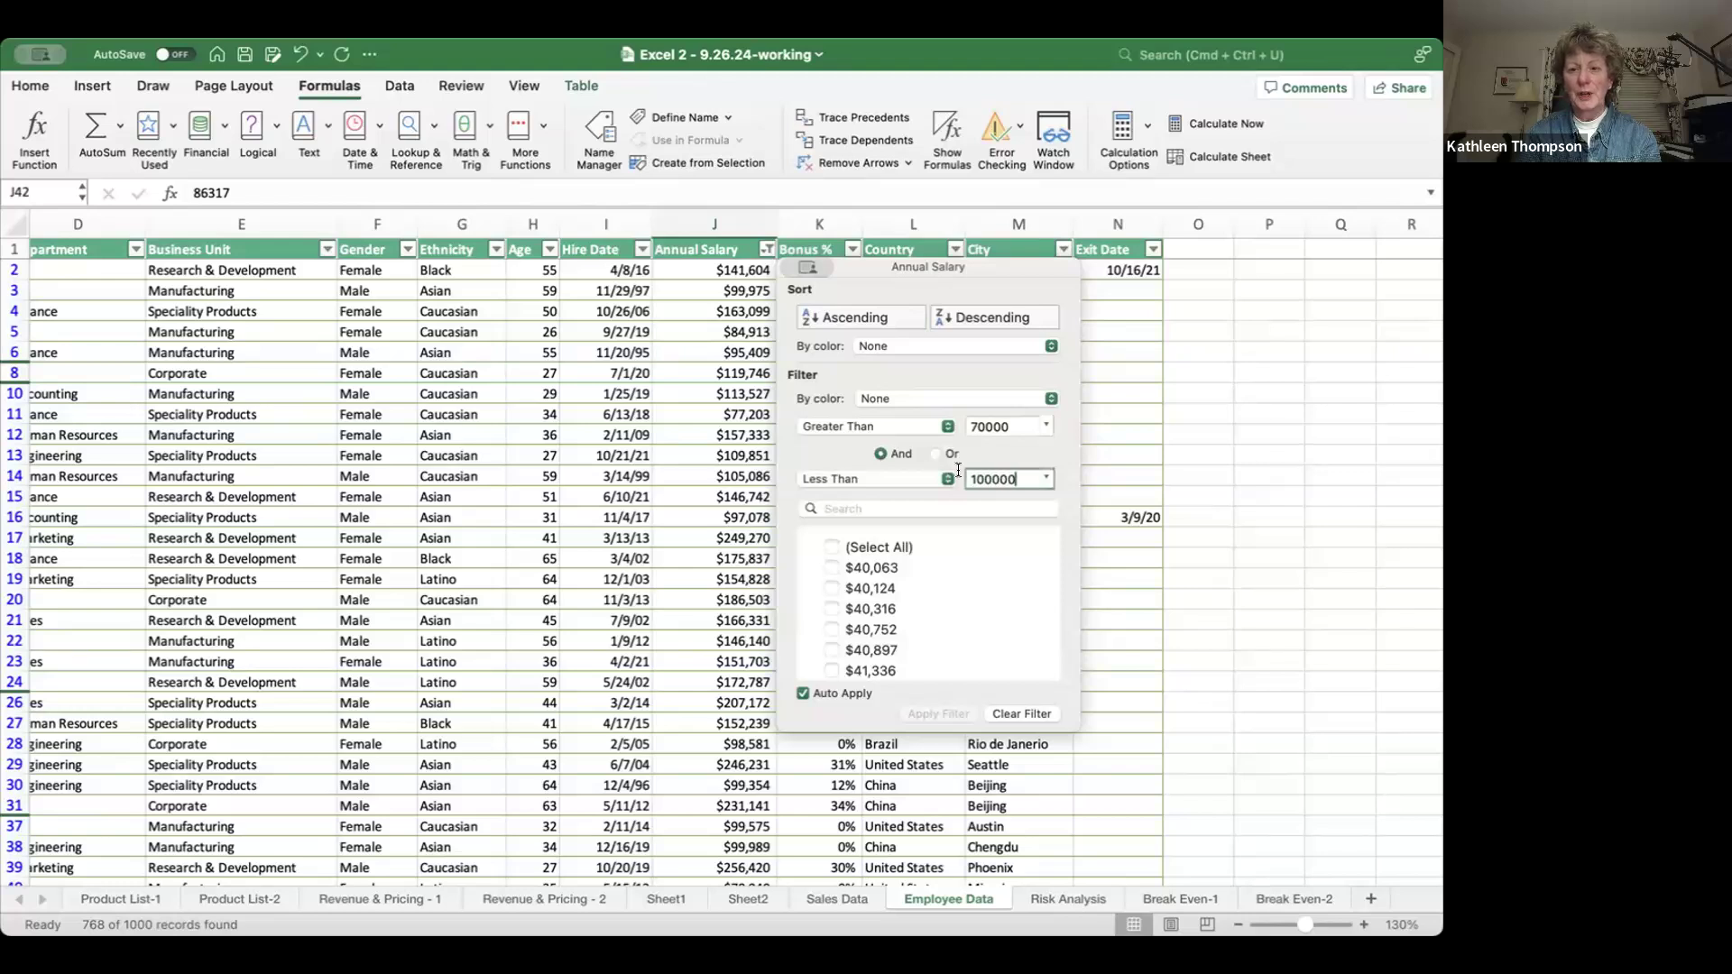
pyautogui.press('Return')
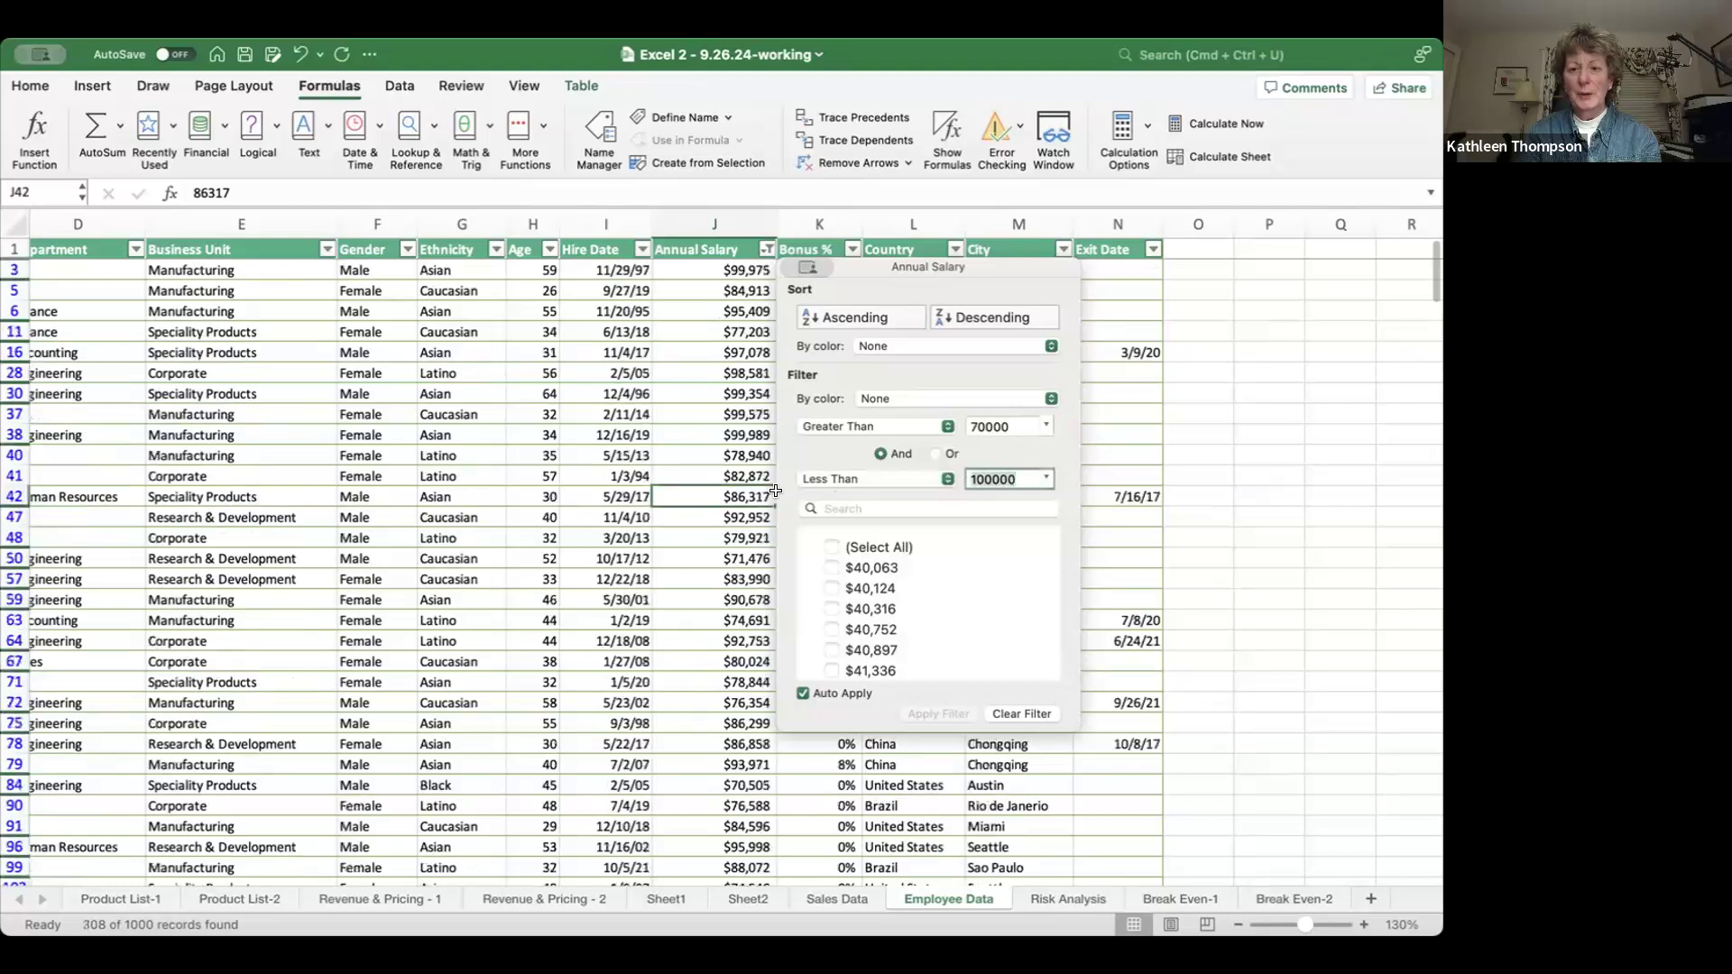
pyautogui.click(709, 496)
# - Review the employees in the filtered salary range, and remove the Annual Salary filter by selecting all salaries again
pyautogui.scroll(-15, 709, 497)
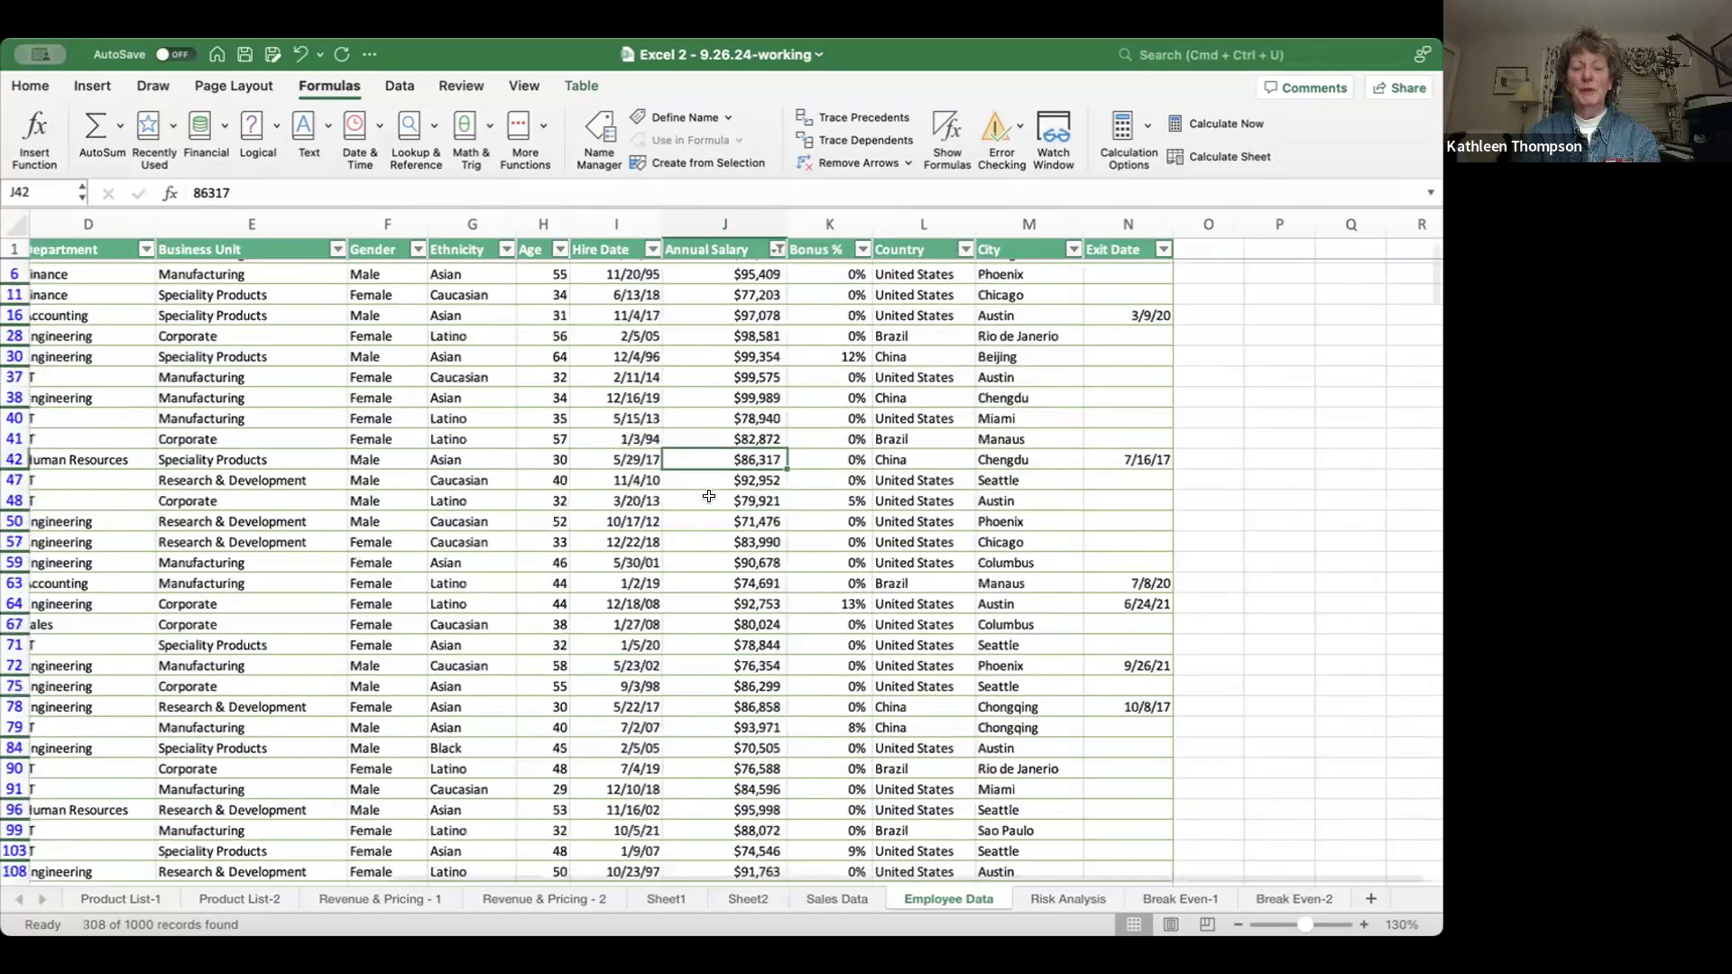
pyautogui.scroll(-8, 709, 496)
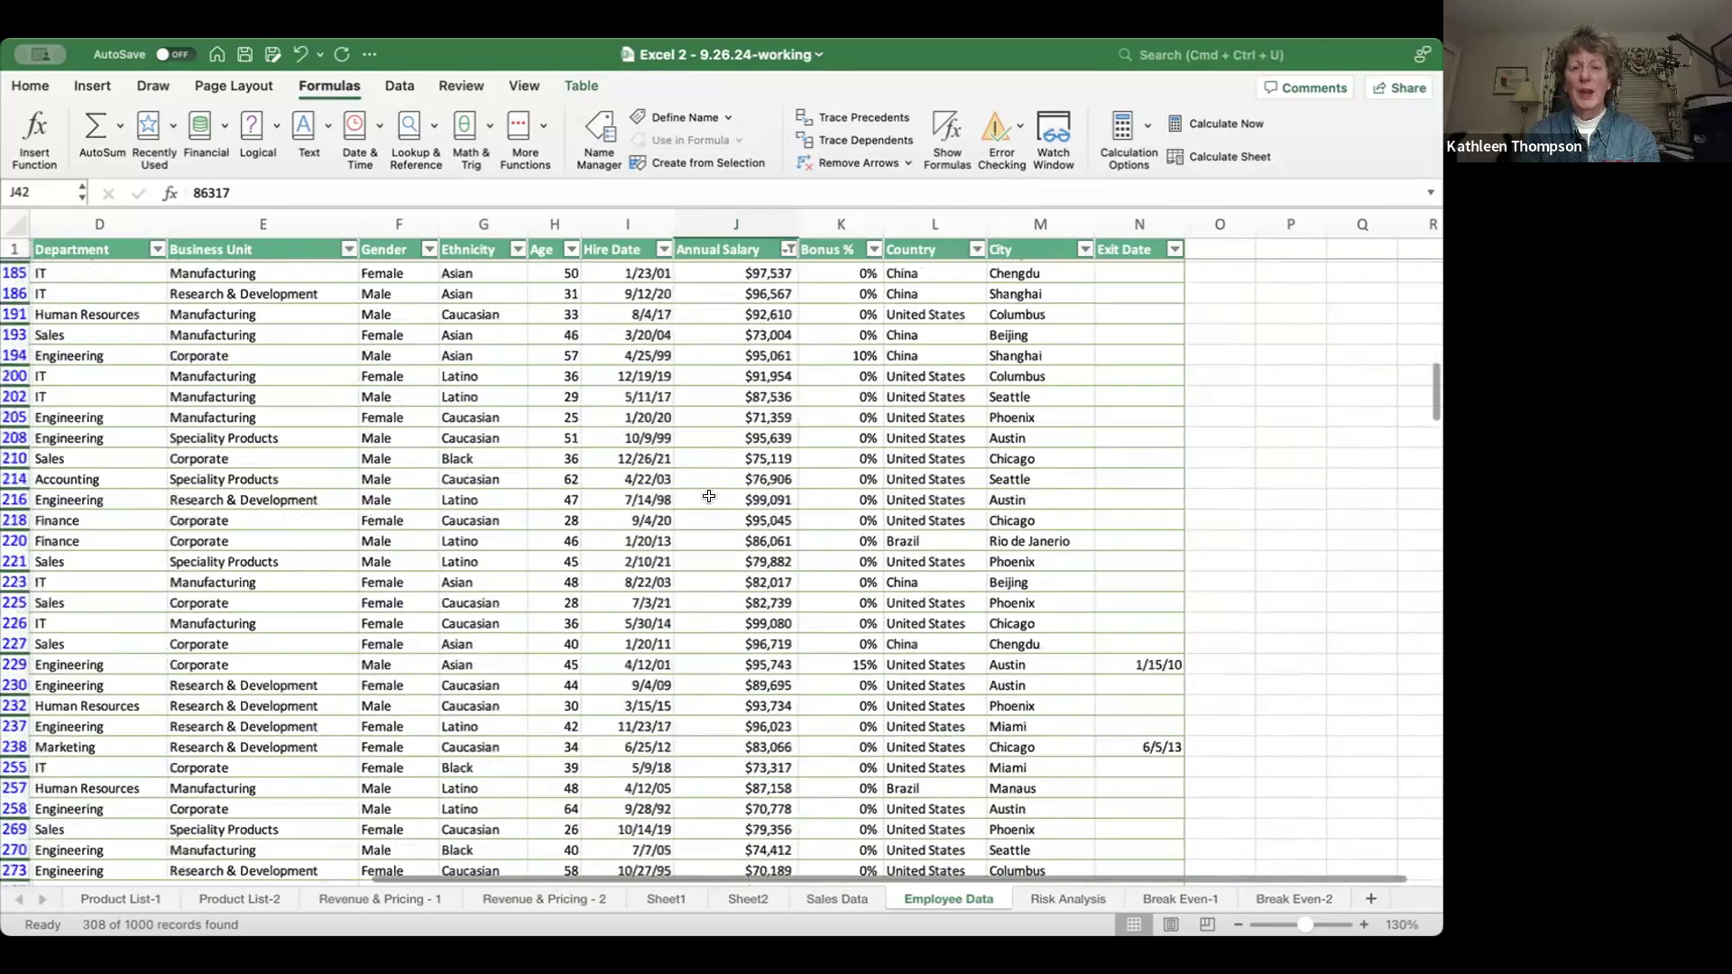
pyautogui.scroll(20, 709, 496)
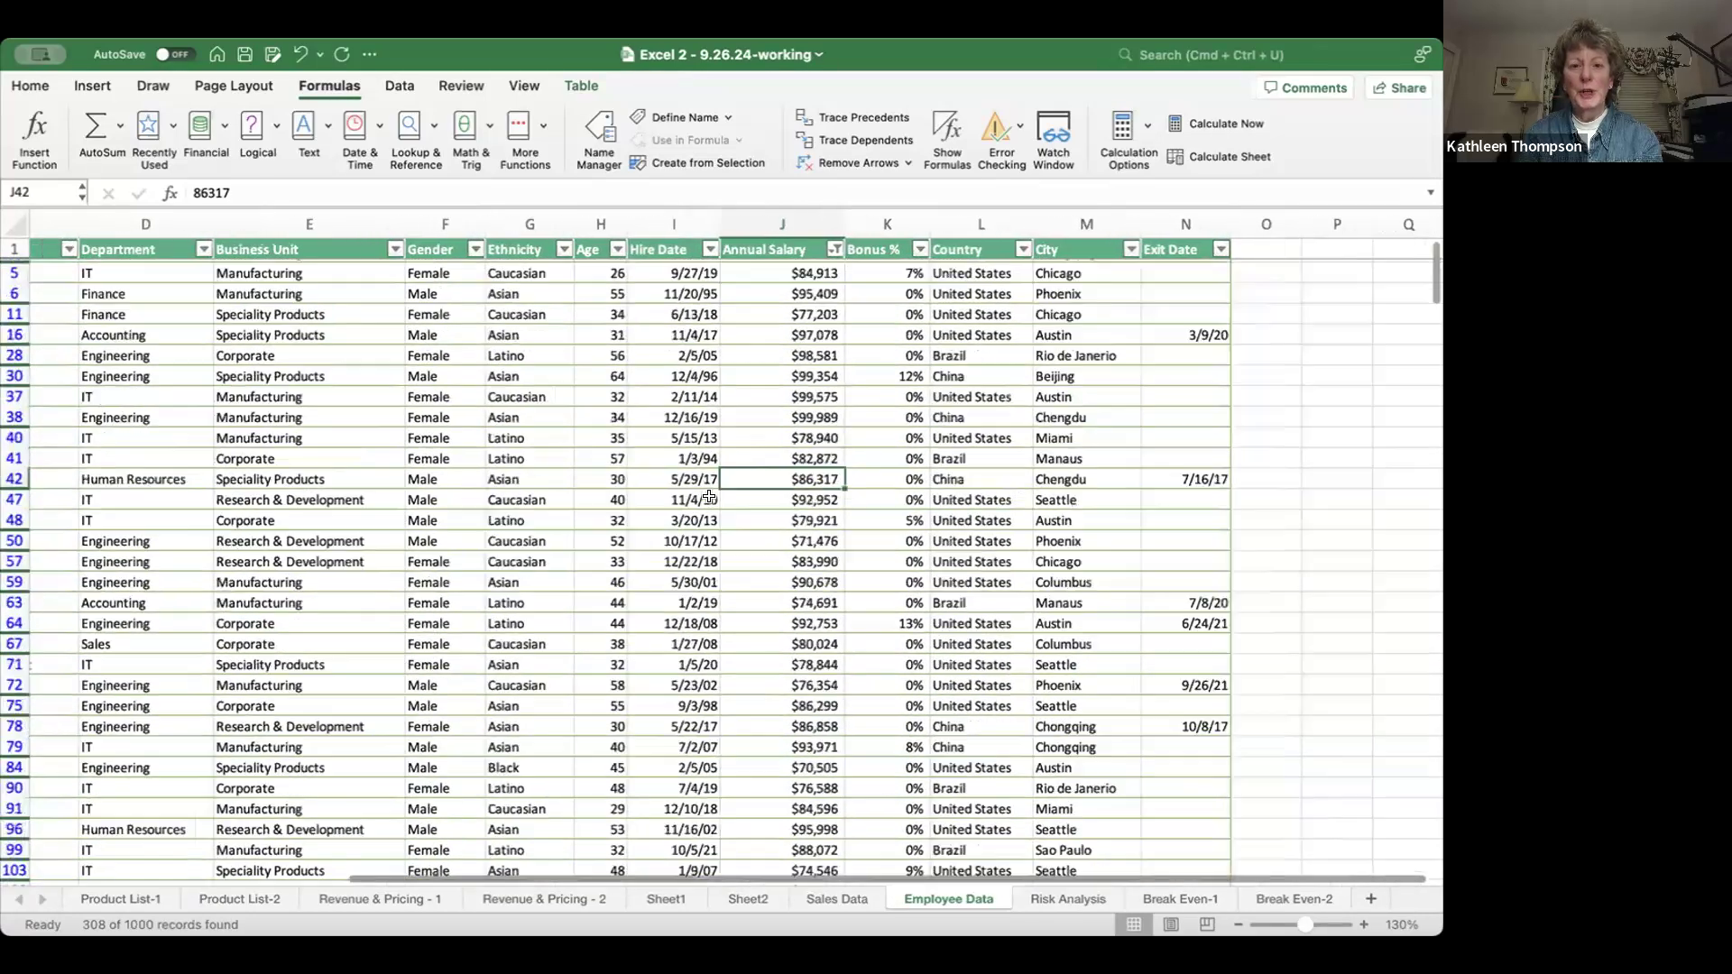
pyautogui.hscroll(-1, 709, 496)
pyautogui.hscroll(-1, 709, 496)
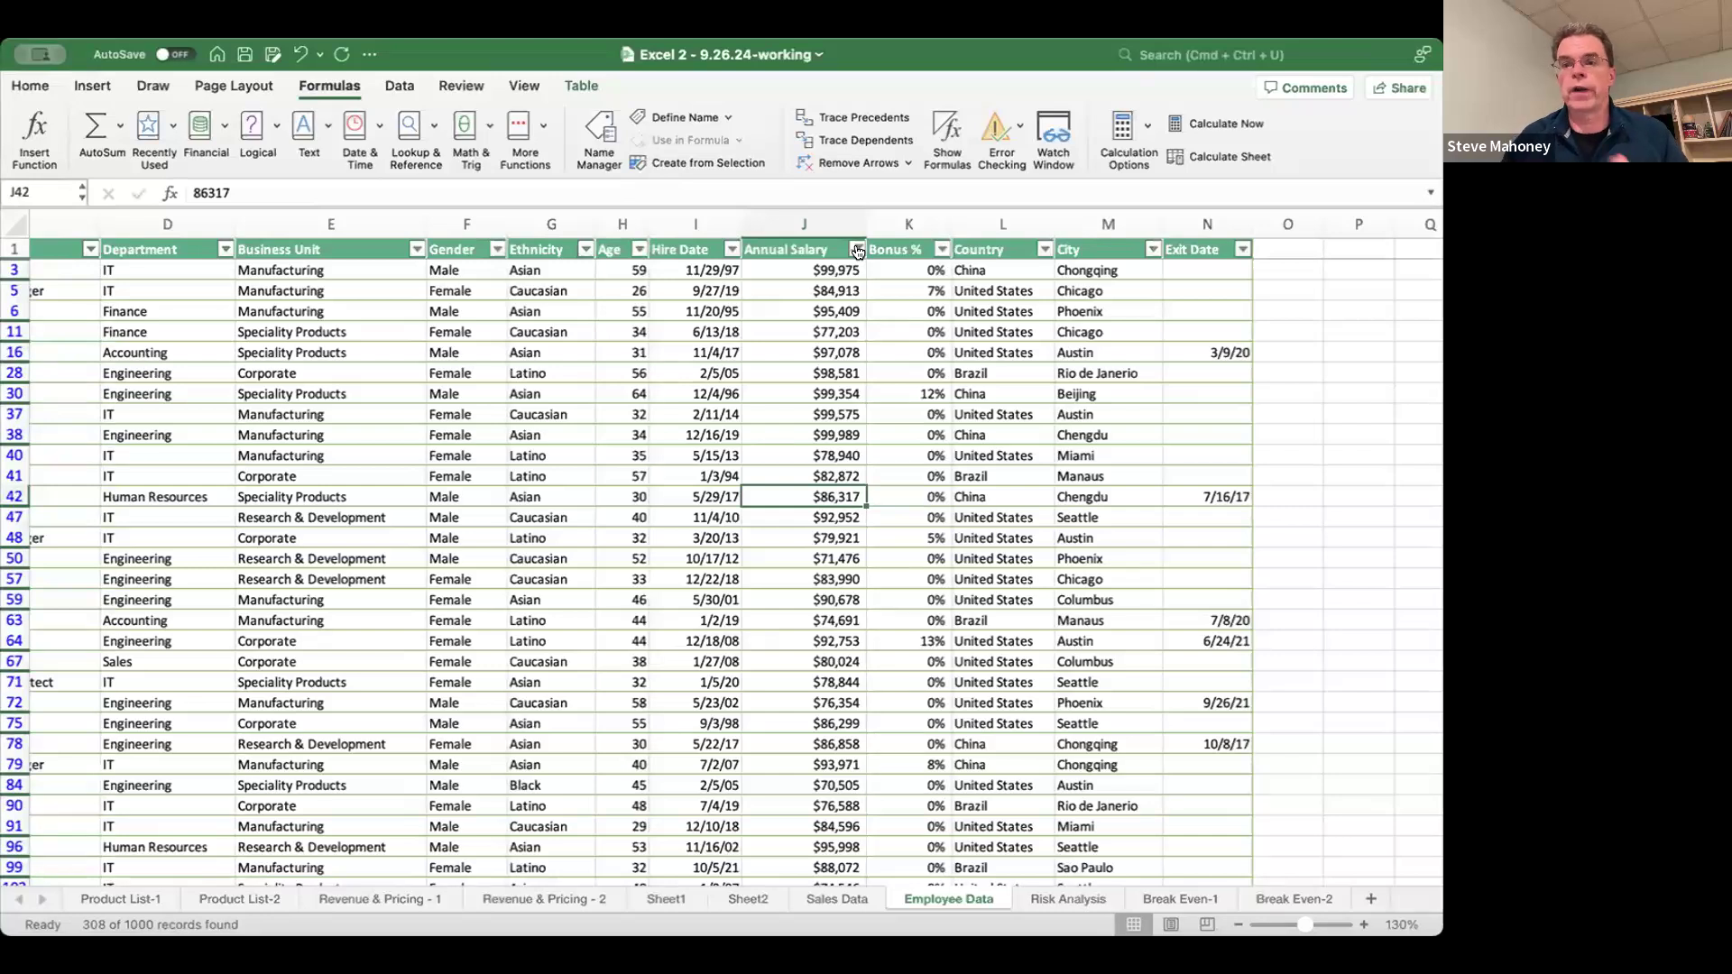
pyautogui.click(832, 412)
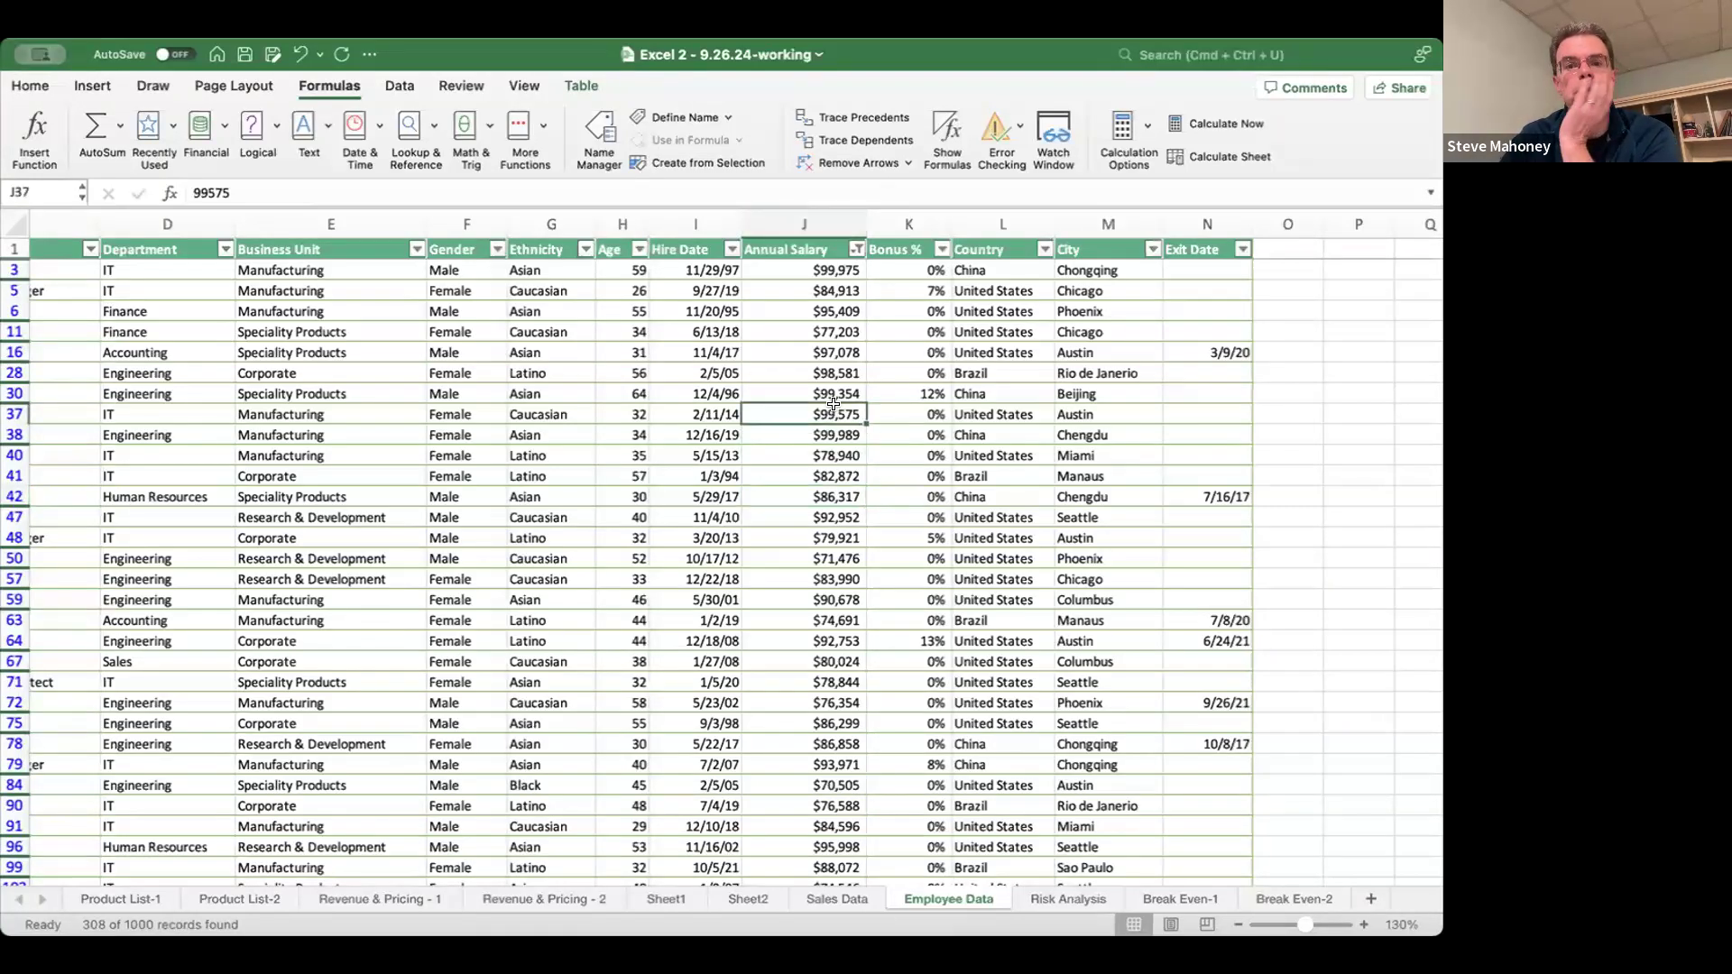
pyautogui.click(856, 249)
pyautogui.click(913, 542)
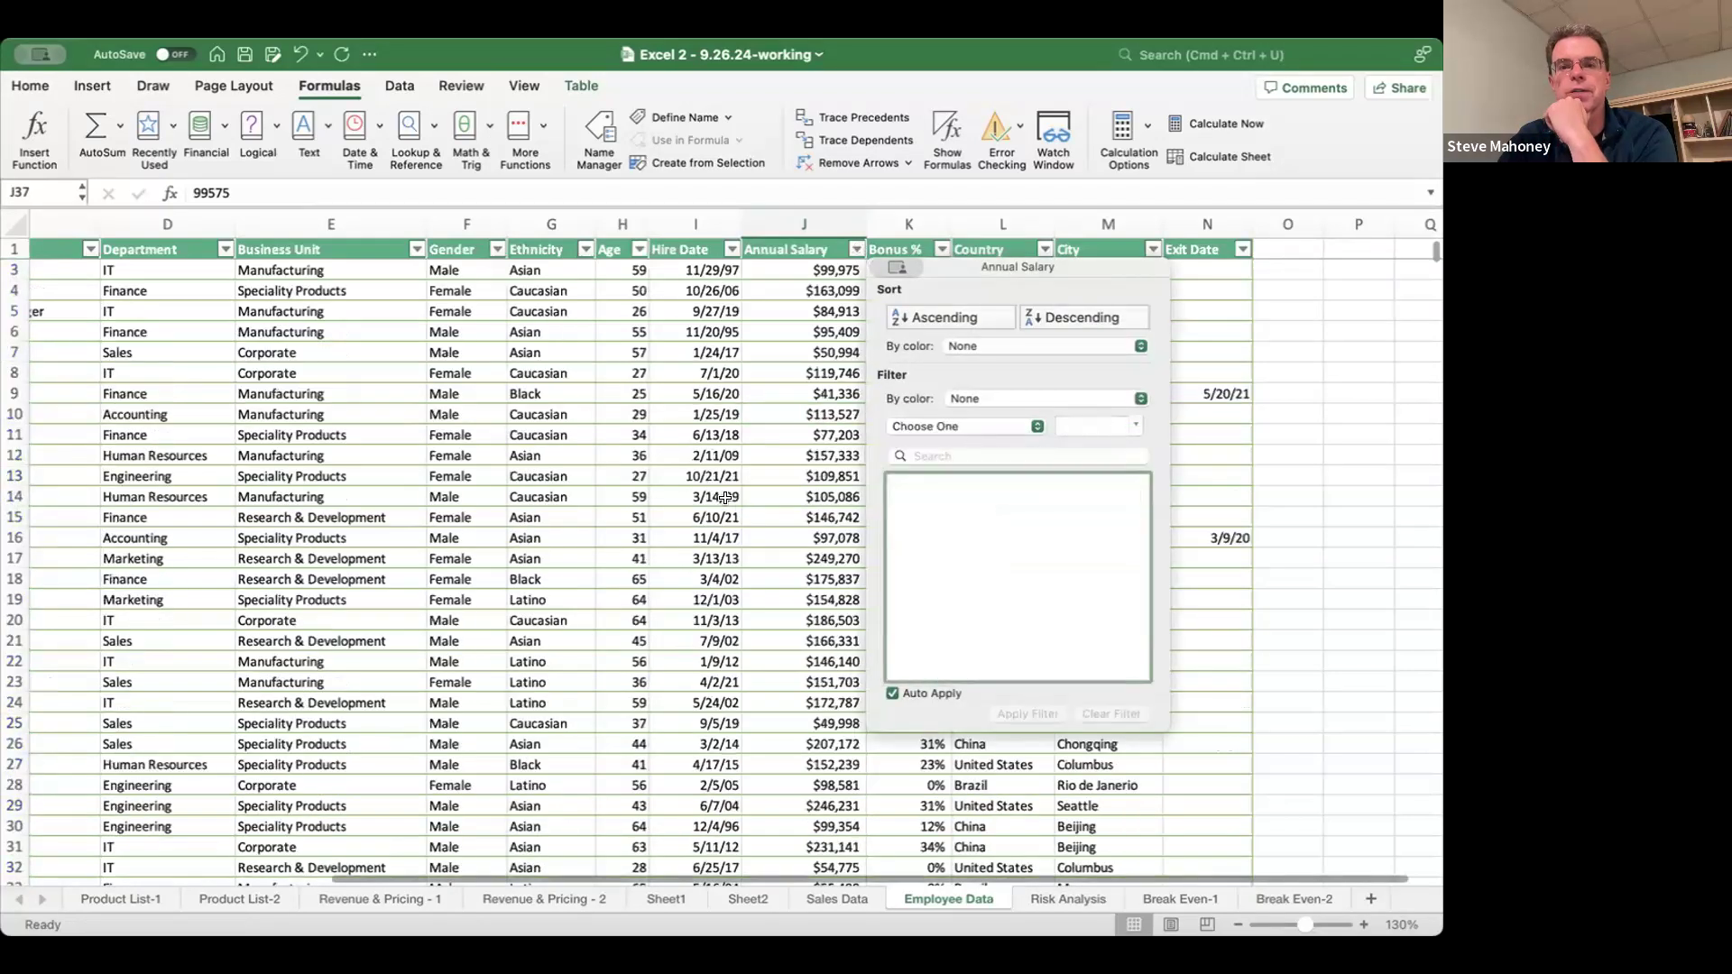
pyautogui.scroll(1, 725, 497)
pyautogui.hscroll(-3, 726, 497)
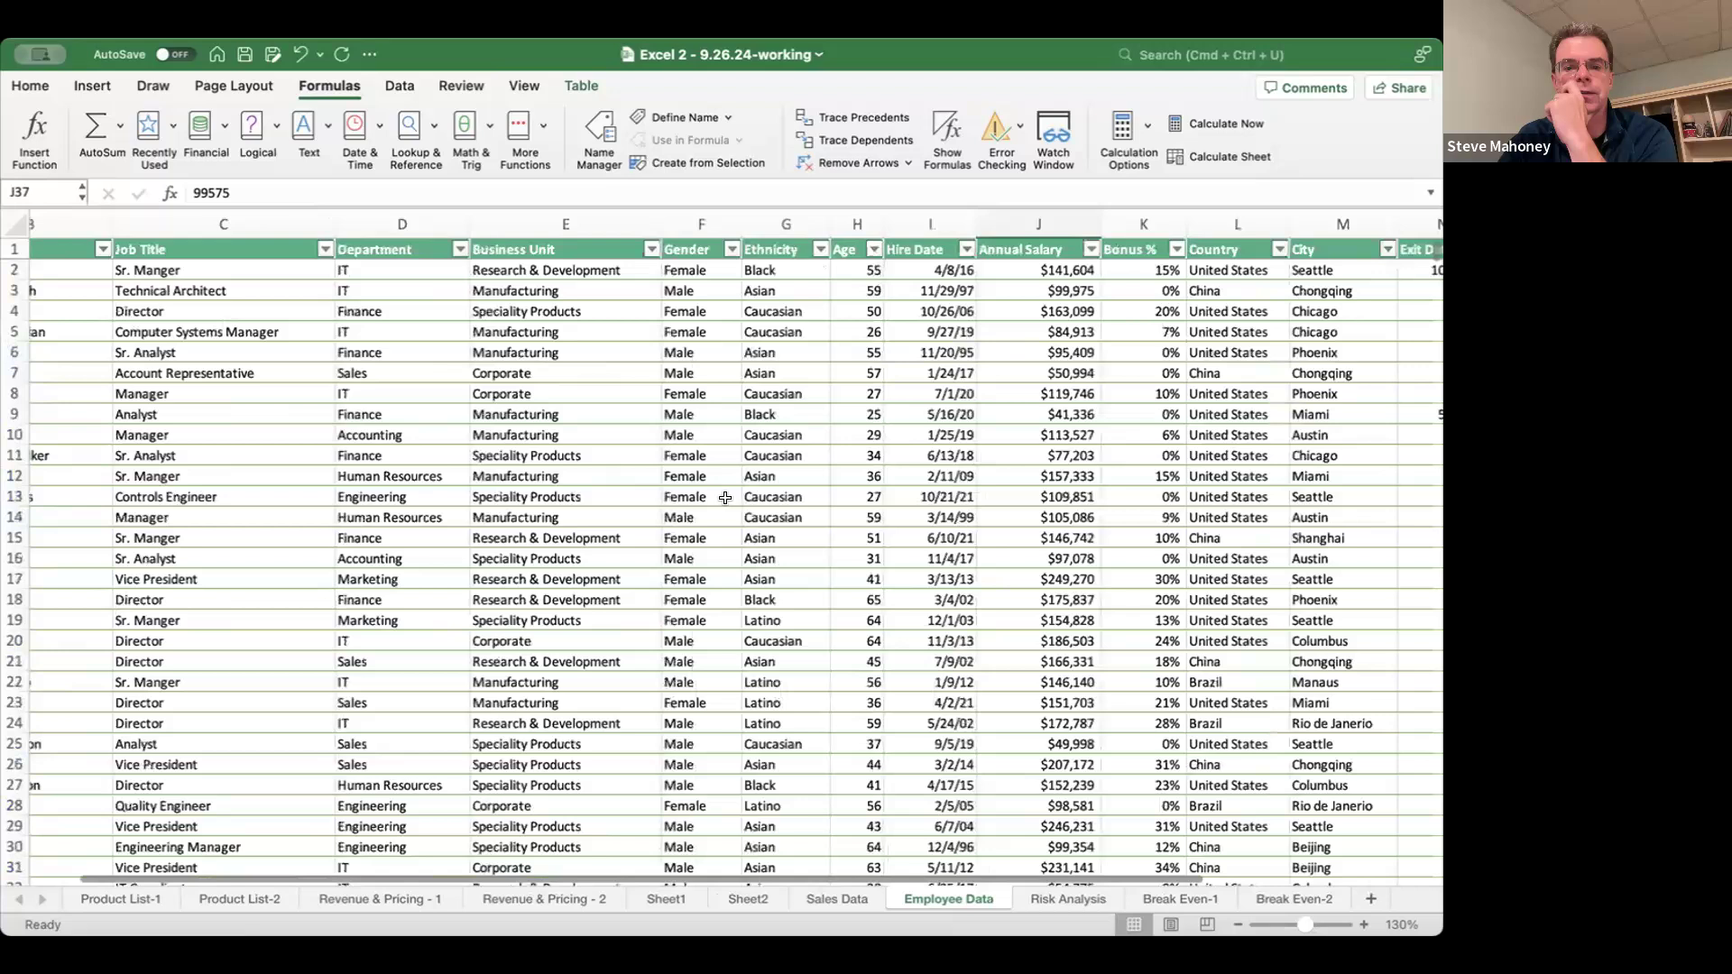
pyautogui.hscroll(-2, 725, 497)
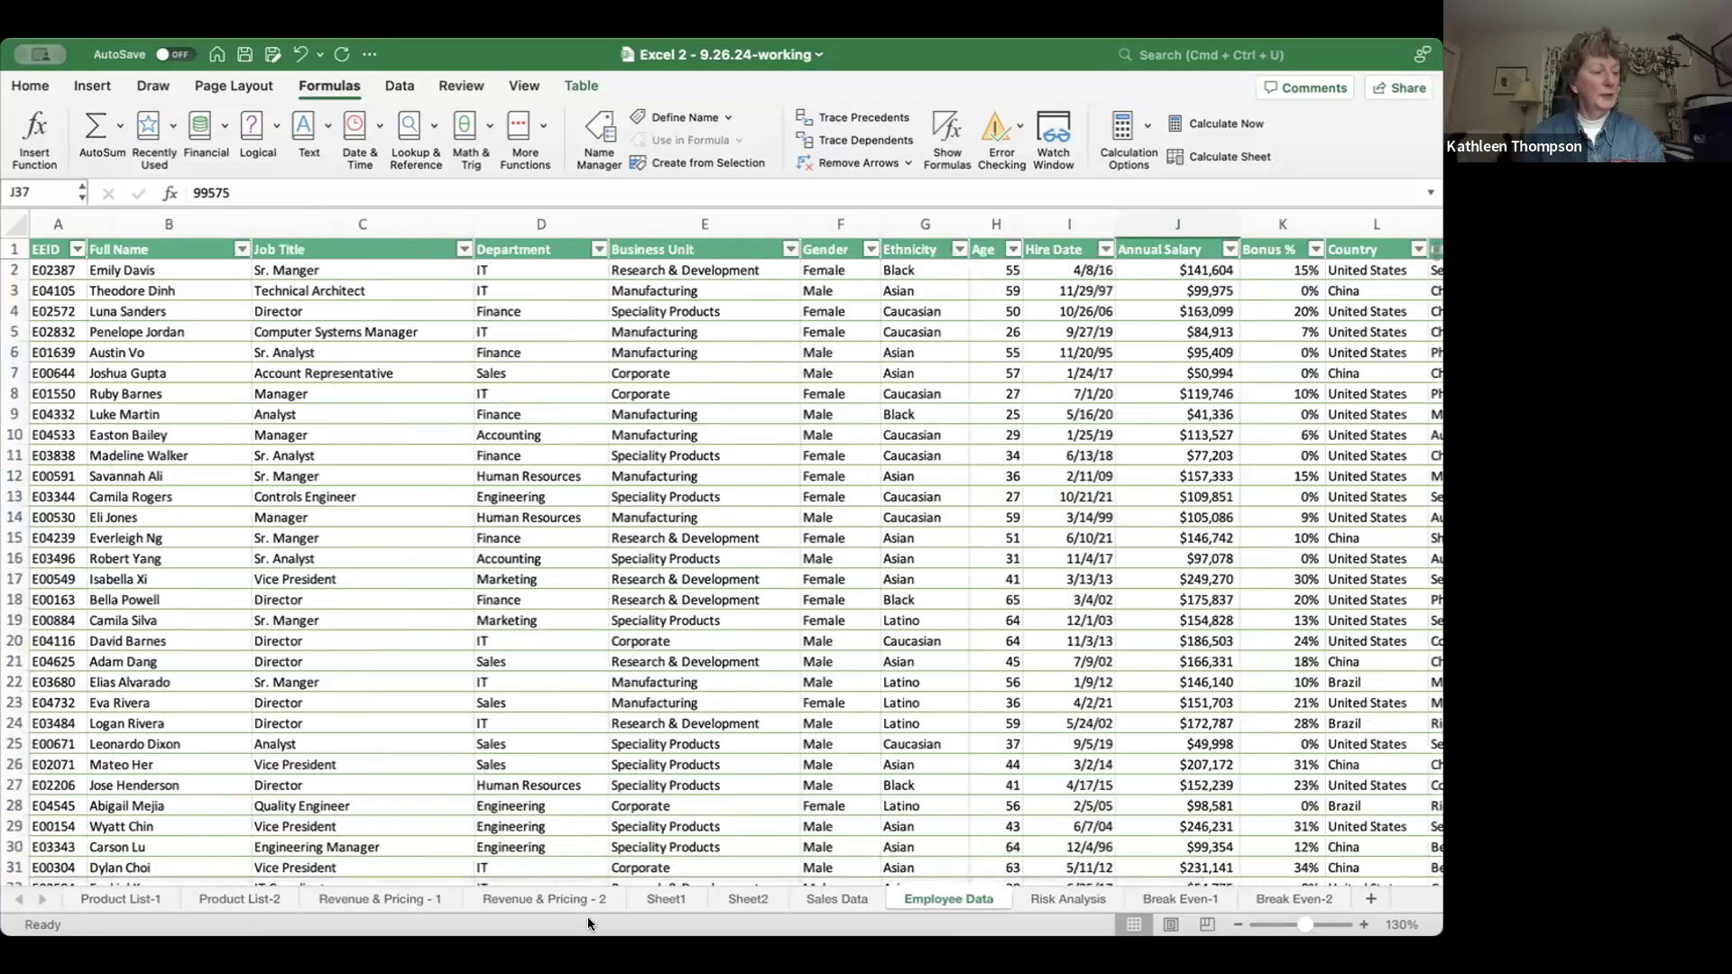